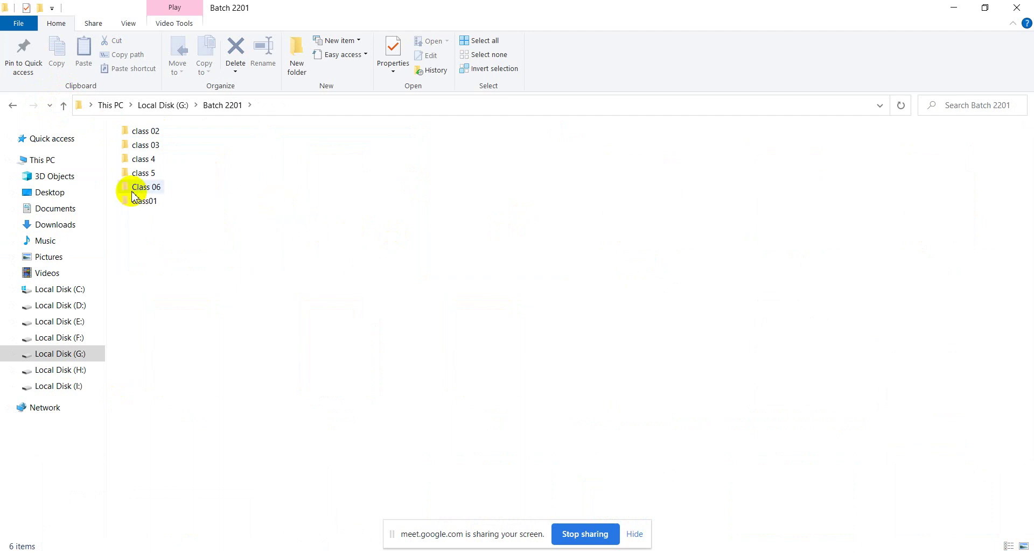
Step: Check the files in the Class 06 folder inside Batch 2201, and switch to 3ds Max
{"action": "double_click", "coordinate": [160, 202]}
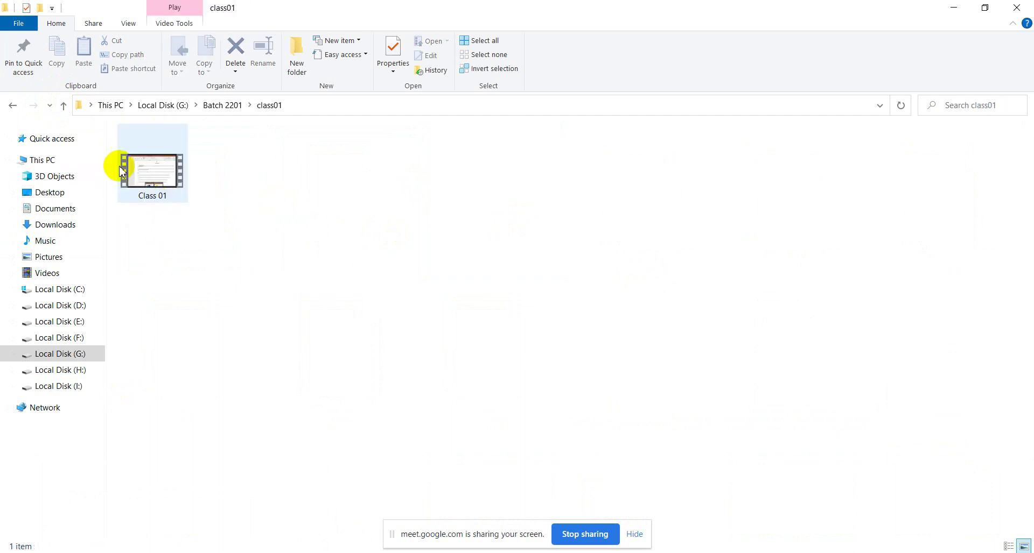
{"action": "left_click", "coordinate": [65, 105]}
{"action": "double_click", "coordinate": [147, 187]}
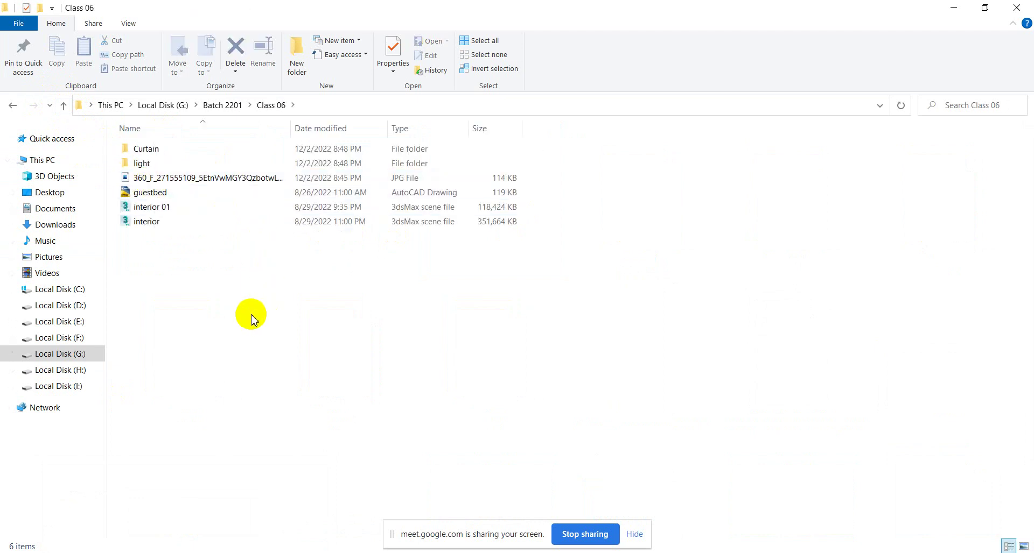
{"action": "left_click", "coordinate": [364, 552]}
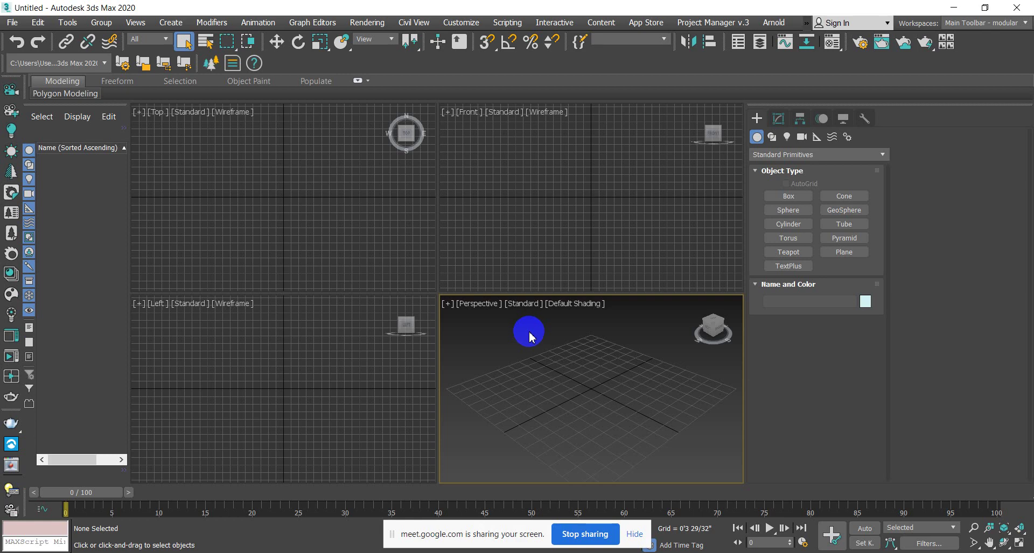
Step: Check and accept the unit setup: US Standard display in feet with fractional inches at 1/32, and centimeters as the system unit
{"action": "left_click", "coordinate": [479, 27]}
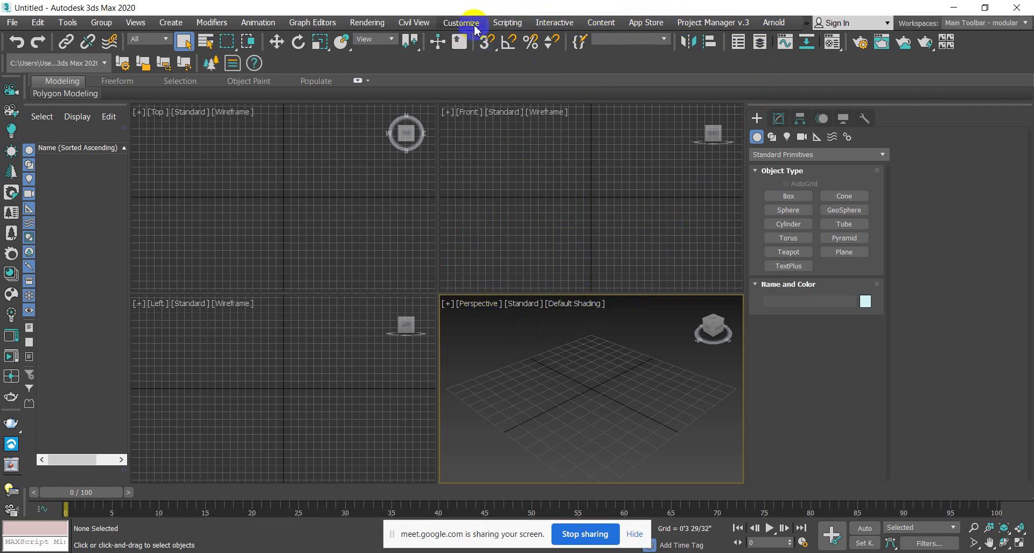
{"action": "left_click", "coordinate": [475, 30]}
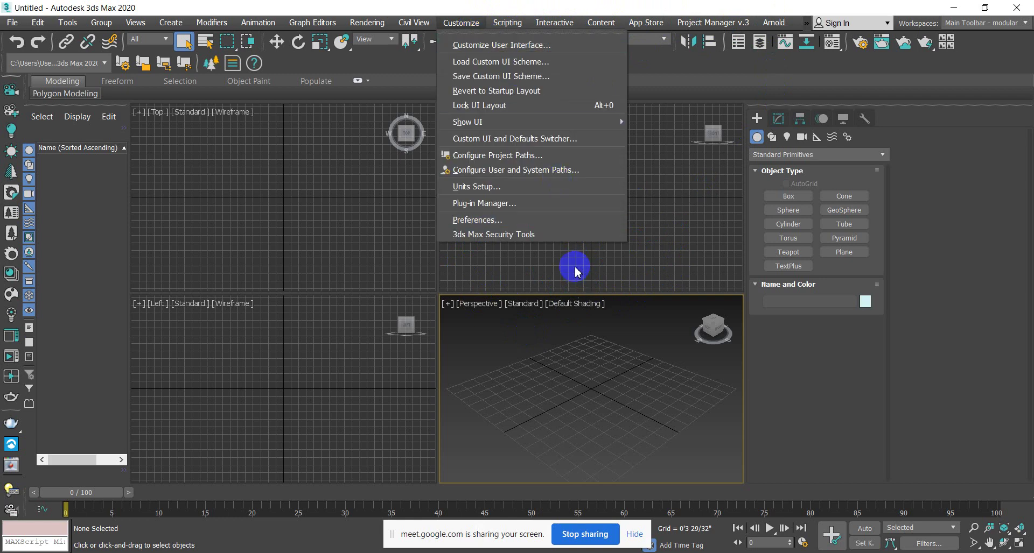
{"action": "left_click", "coordinate": [554, 187]}
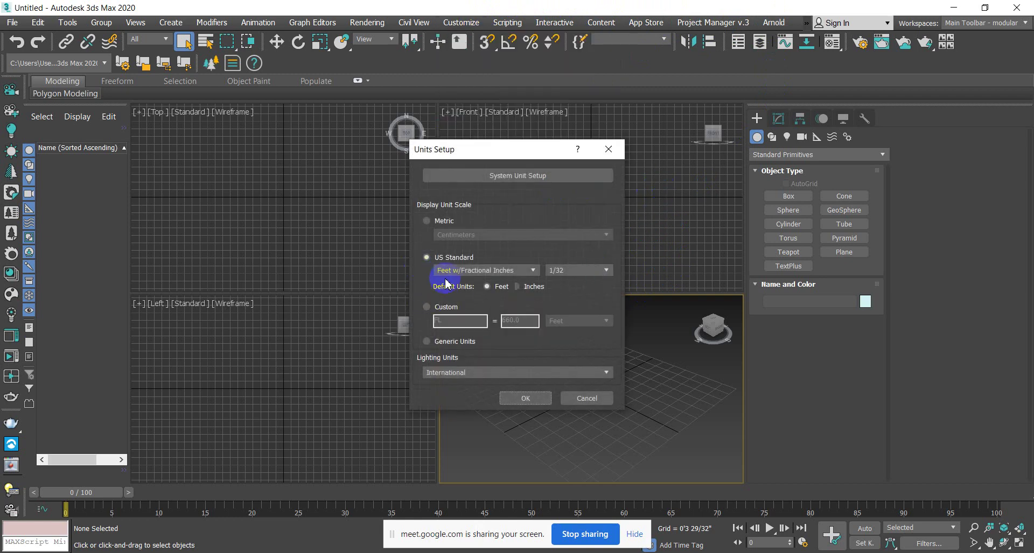
{"action": "left_click", "coordinate": [559, 173]}
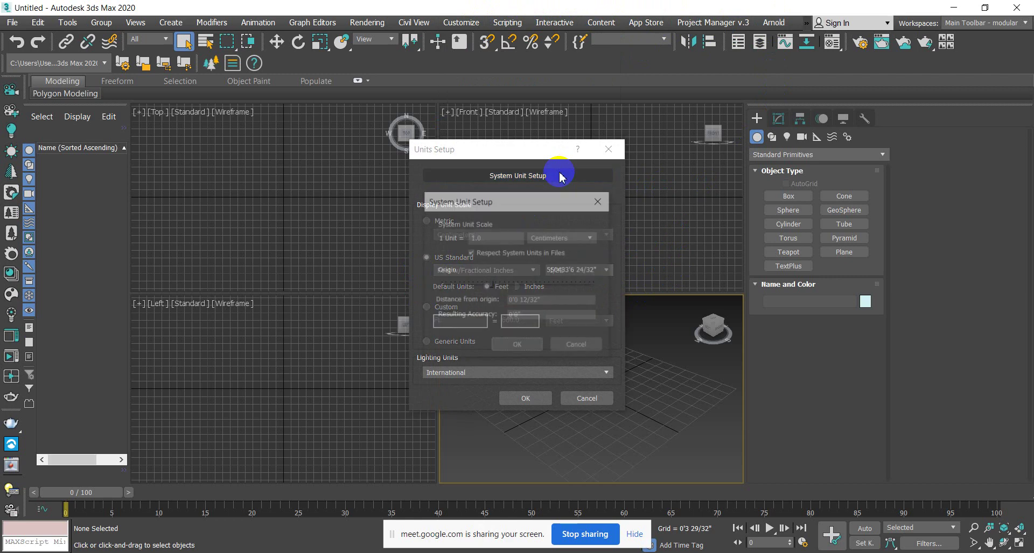
{"action": "left_click", "coordinate": [520, 346]}
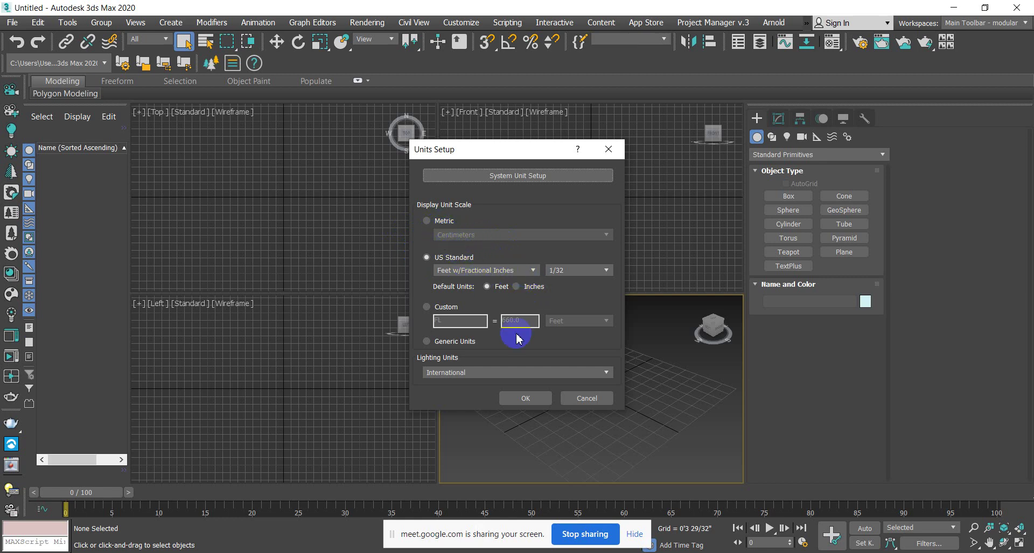
{"action": "left_click", "coordinate": [525, 400]}
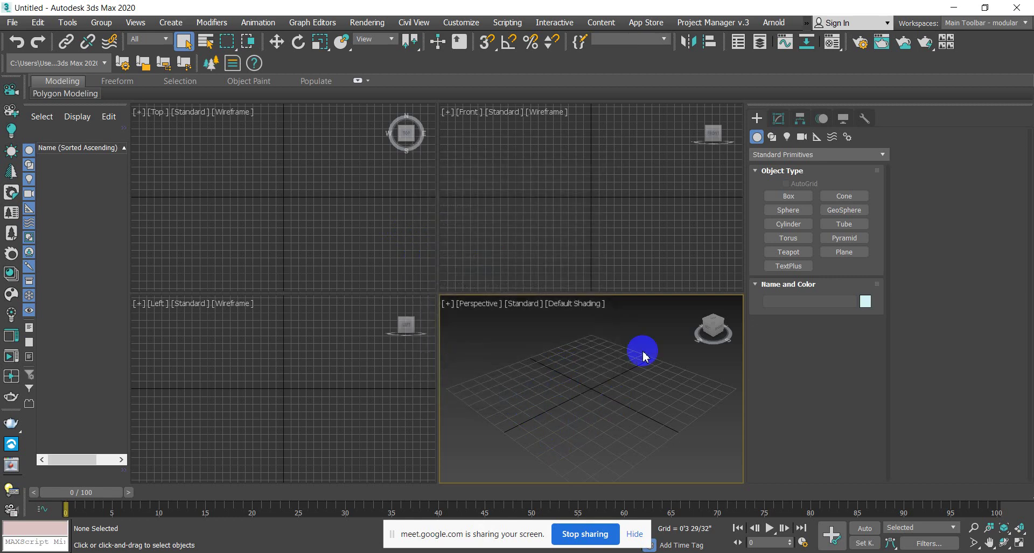
Step: Reset 3ds Max to a fresh, empty scene
{"action": "left_click", "coordinate": [12, 22]}
{"action": "left_click", "coordinate": [37, 68]}
{"action": "left_click", "coordinate": [477, 304]}
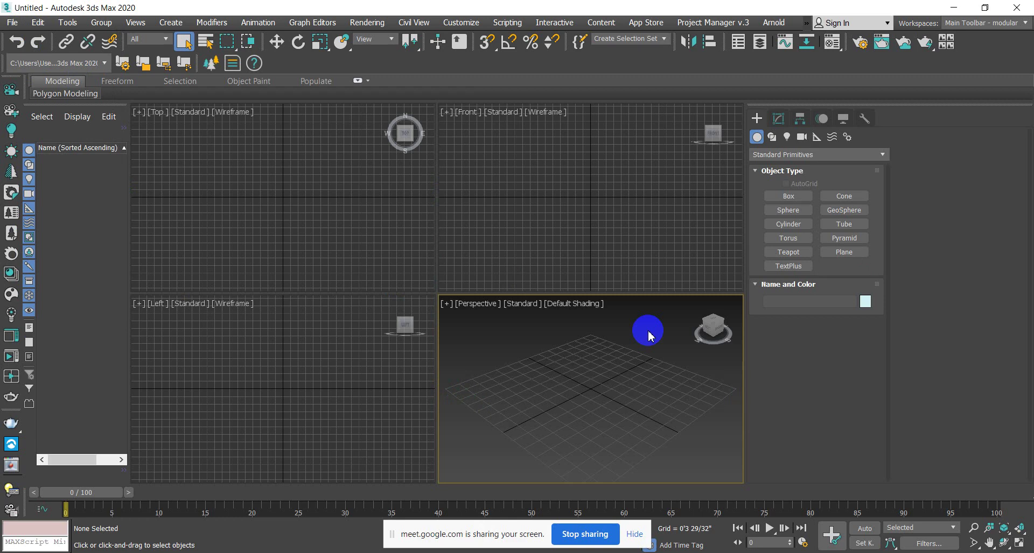
Step: Start merging a file into the scene and browse to the Class 06 folder in Batch 2201 on drive G
{"action": "left_click", "coordinate": [12, 22]}
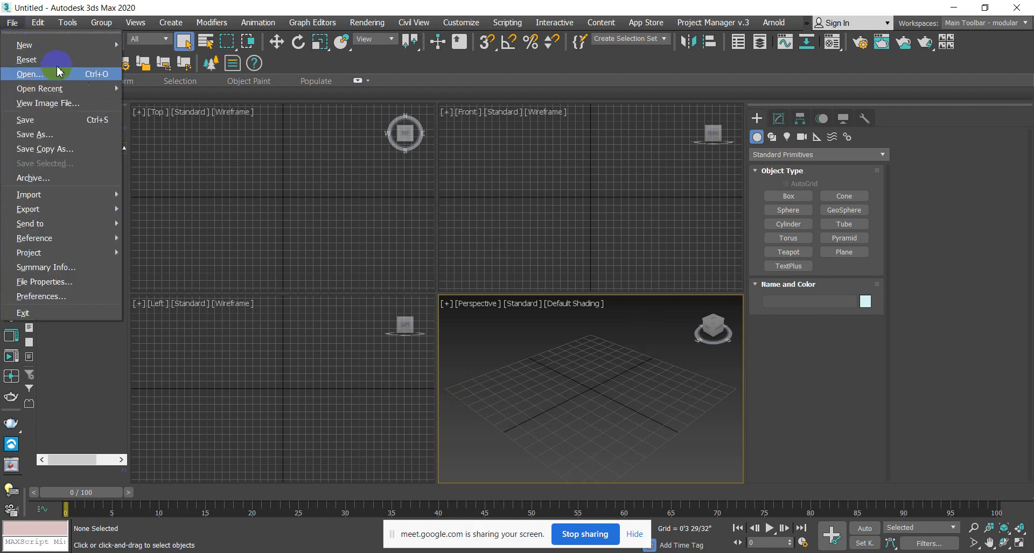
{"action": "mouse_move", "coordinate": [77, 198]}
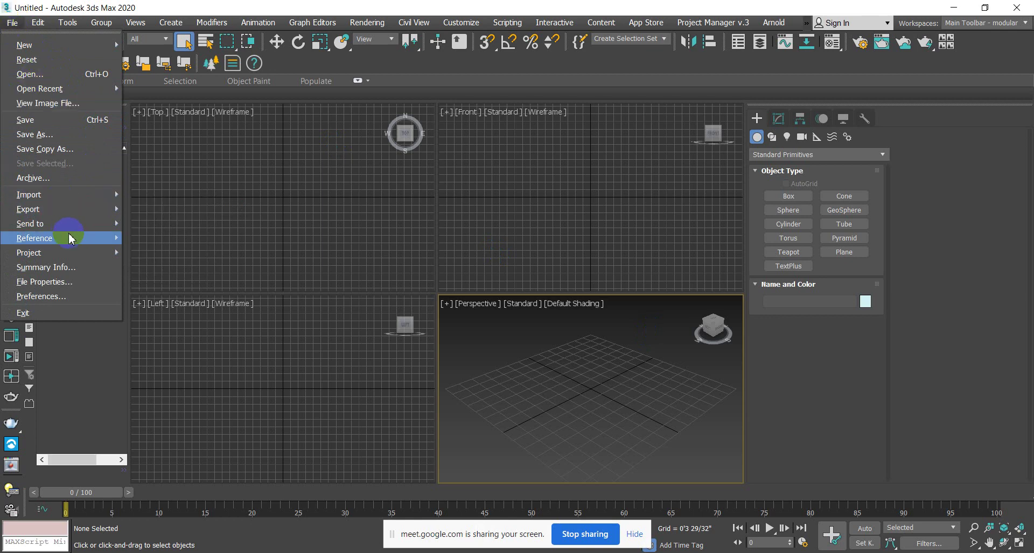
{"action": "left_click", "coordinate": [174, 211]}
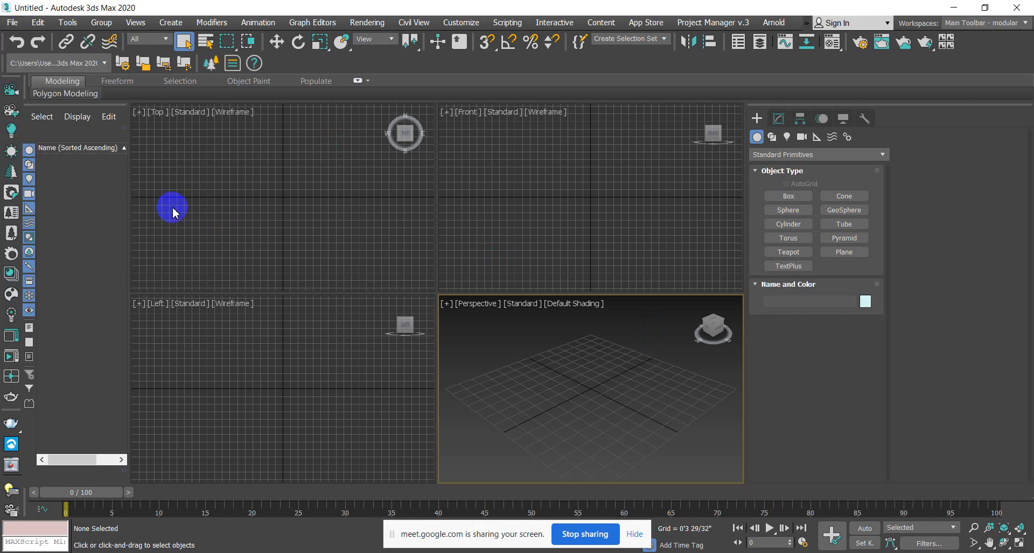
{"action": "left_click", "coordinate": [43, 220]}
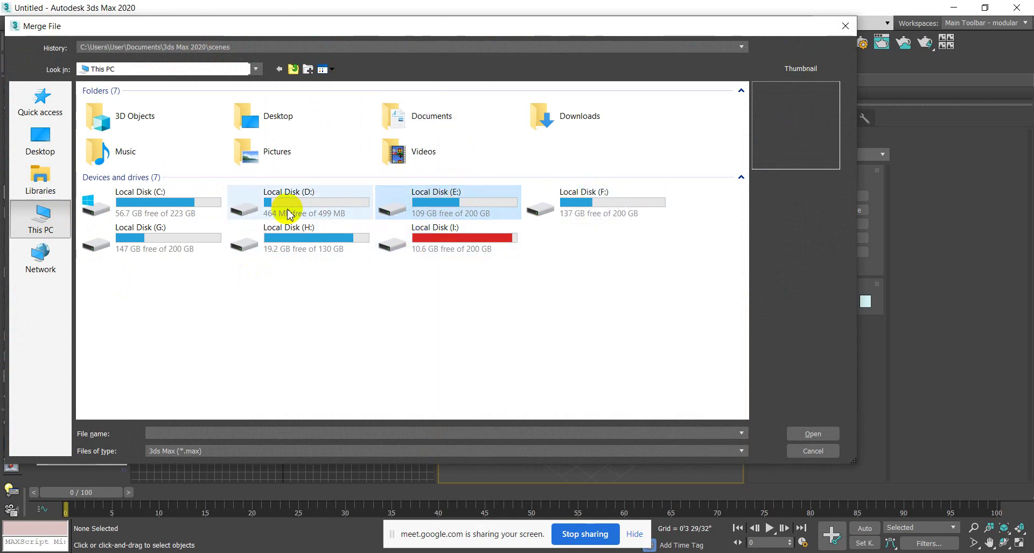
{"action": "double_click", "coordinate": [146, 245]}
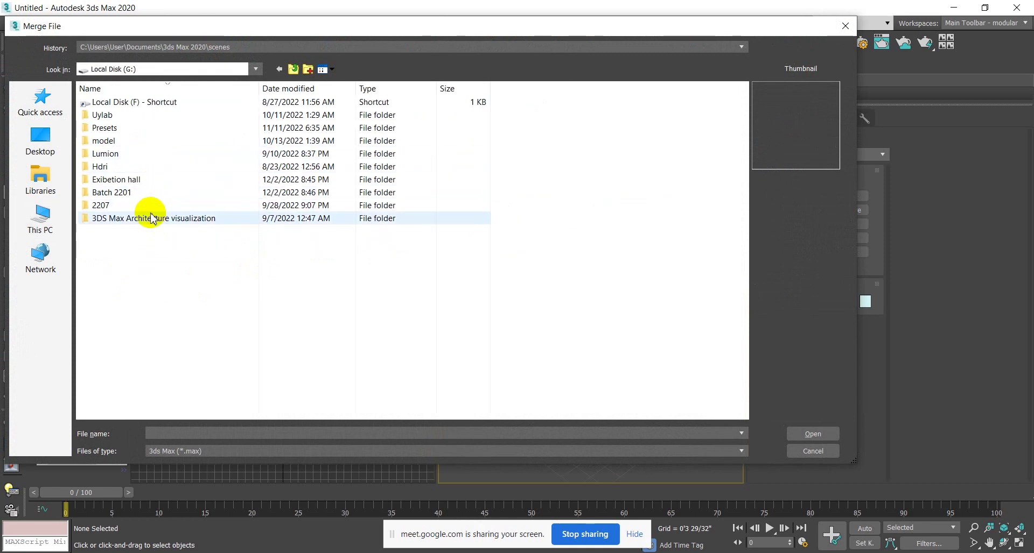
{"action": "double_click", "coordinate": [146, 191]}
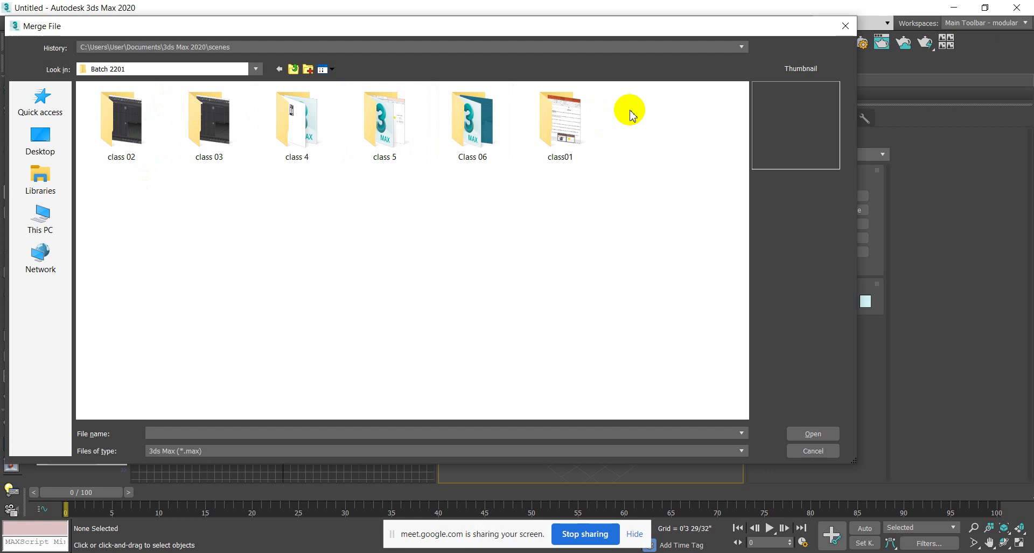
{"action": "double_click", "coordinate": [471, 116]}
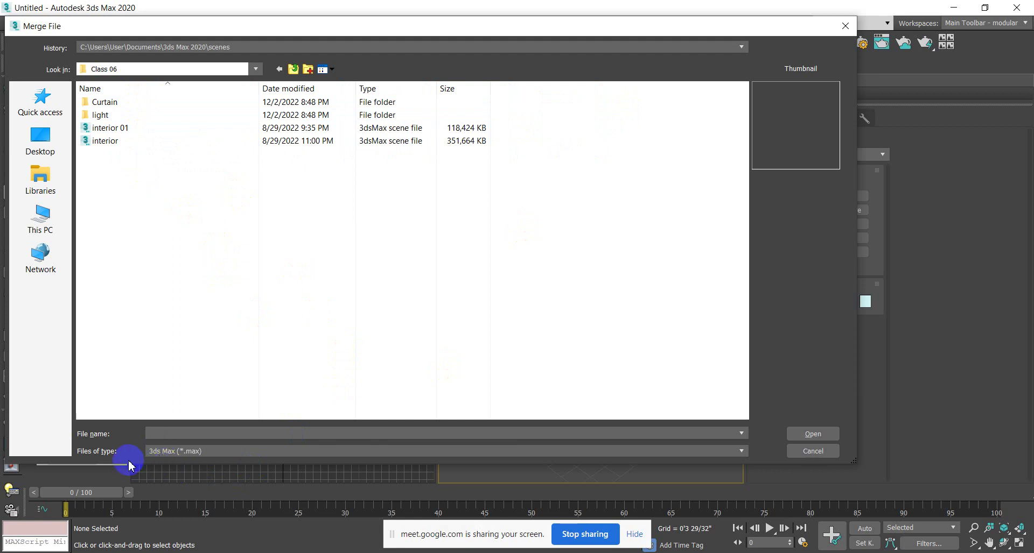
{"action": "left_click", "coordinate": [741, 451]}
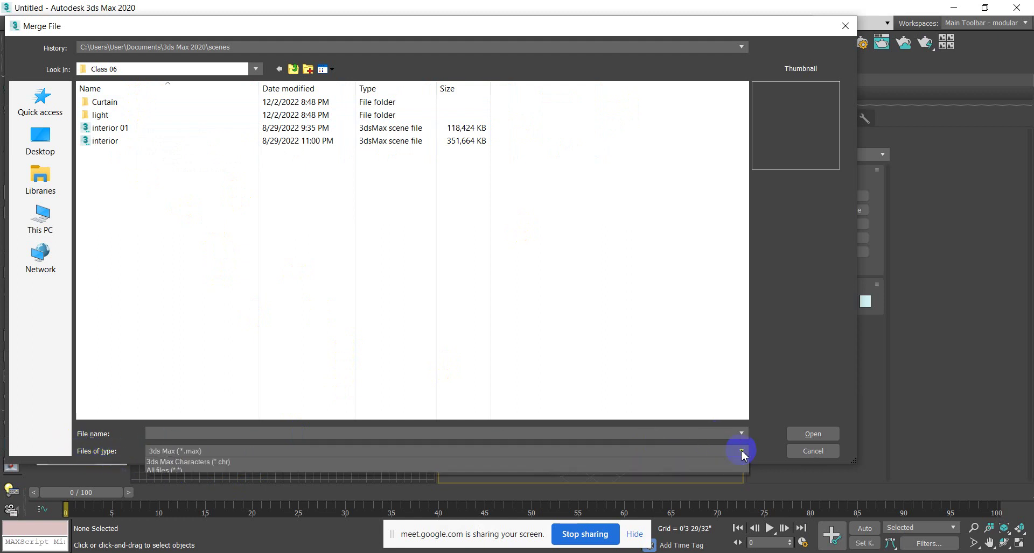
{"action": "left_click", "coordinate": [173, 480]}
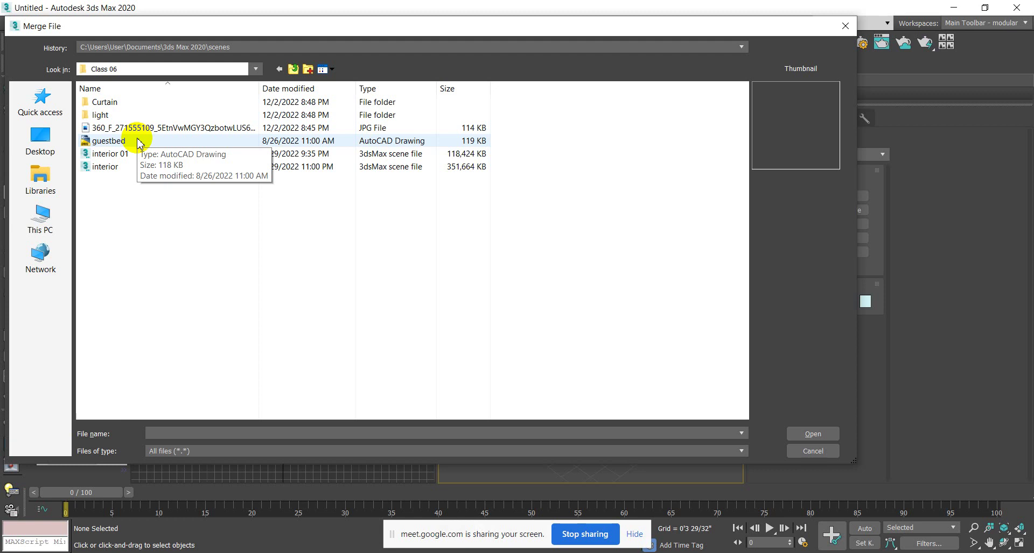
{"action": "left_click", "coordinate": [694, 453]}
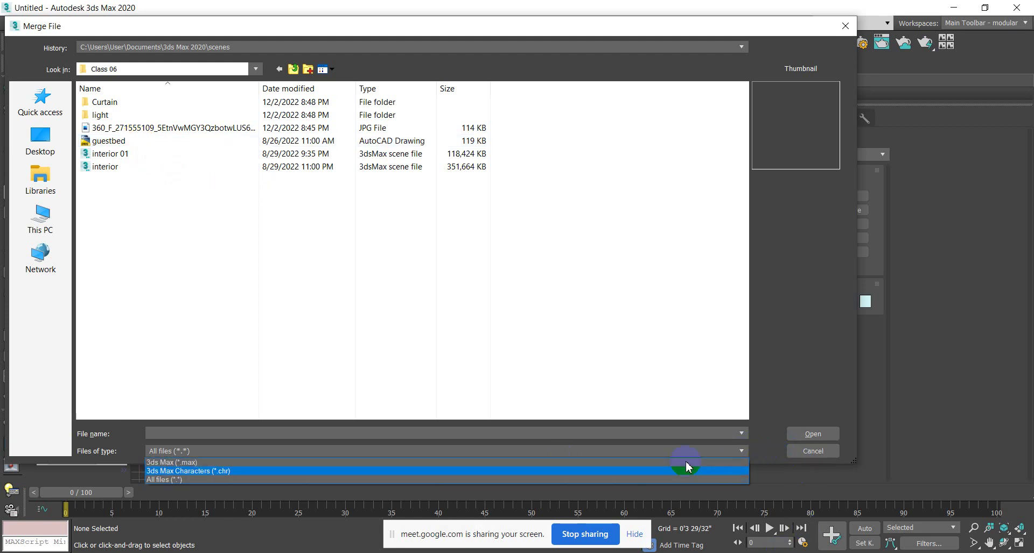
{"action": "left_click", "coordinate": [208, 463]}
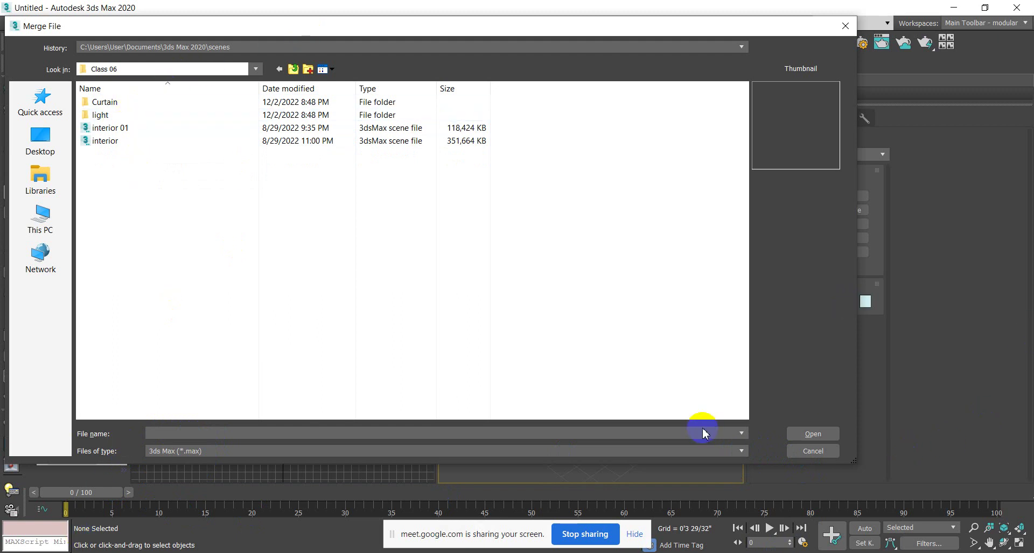
{"action": "left_click", "coordinate": [741, 434]}
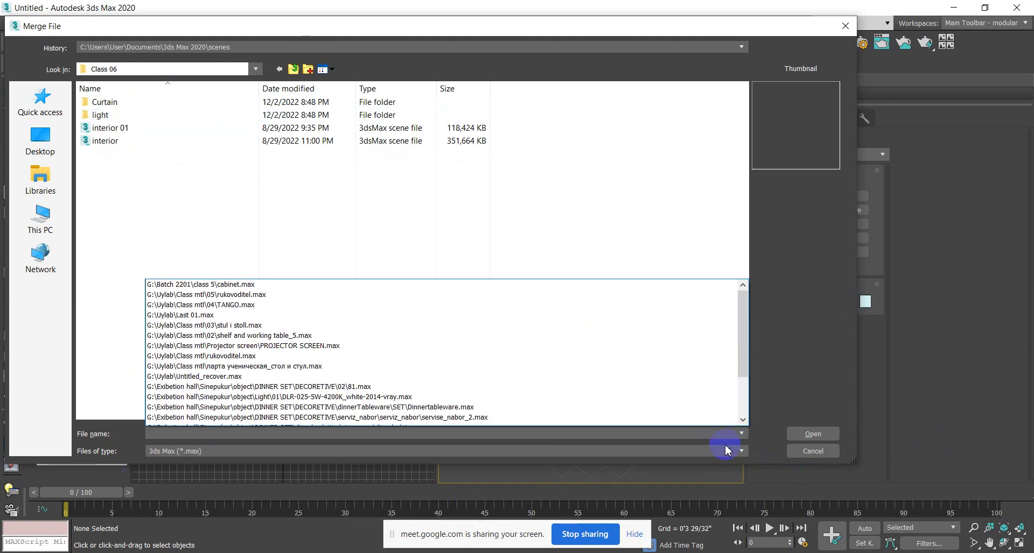
{"action": "left_click", "coordinate": [725, 450]}
Step: Show all file types and open the guestbed AutoCAD drawing for import
{"action": "left_click", "coordinate": [738, 450]}
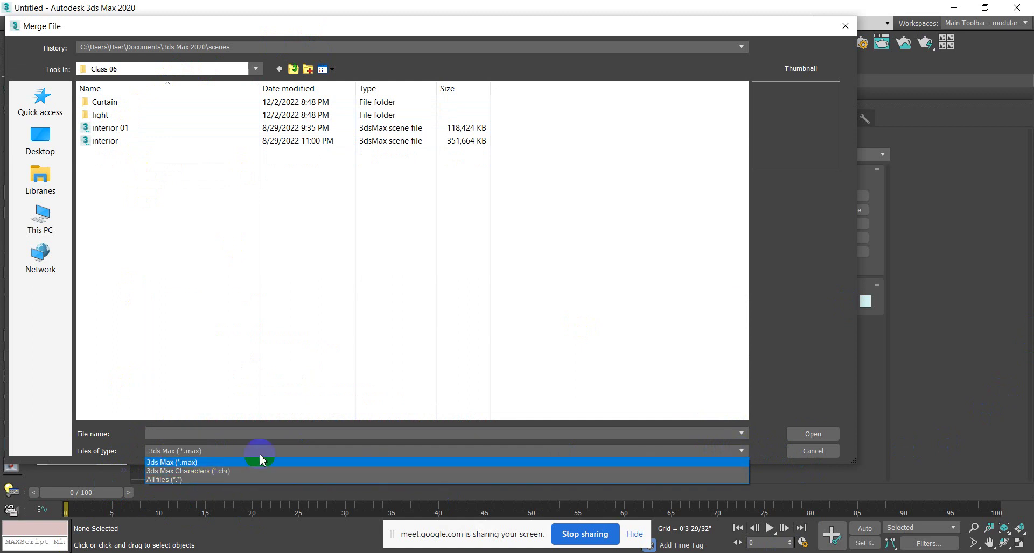
{"action": "left_click", "coordinate": [296, 481]}
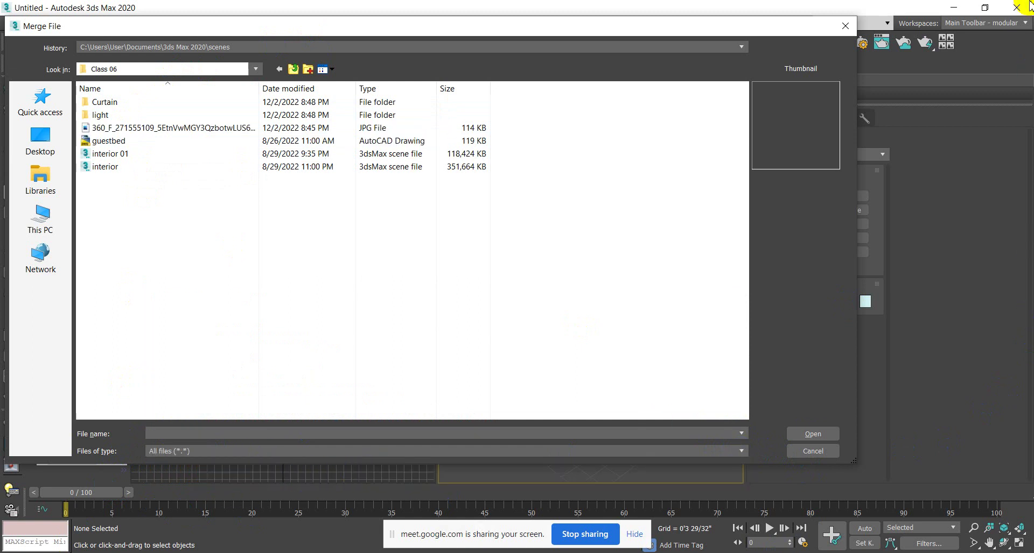
{"action": "left_click", "coordinate": [136, 141]}
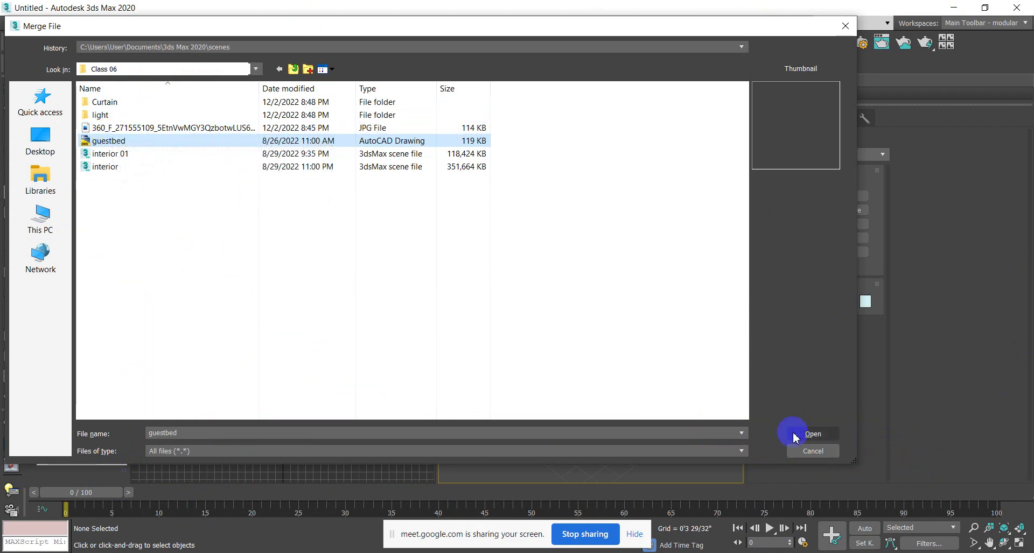
{"action": "left_click", "coordinate": [811, 433]}
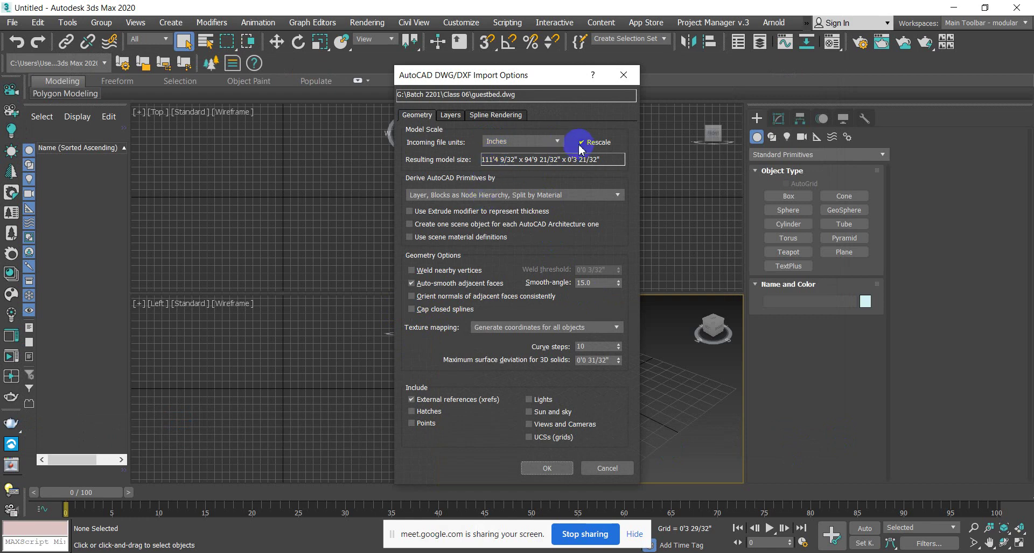
Step: Import the drawing with the incoming file units set to Inches
{"action": "left_click", "coordinate": [557, 142]}
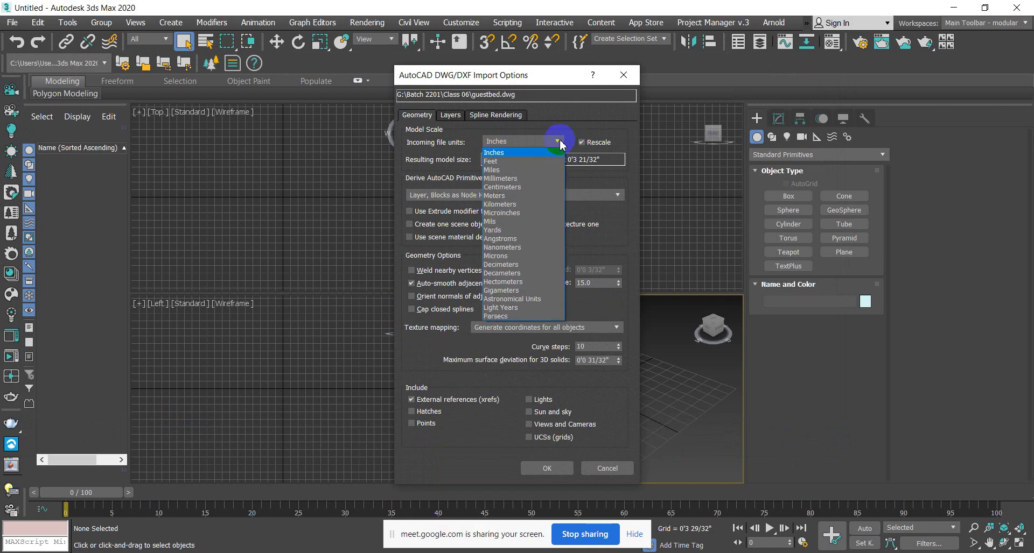
{"action": "left_click", "coordinate": [525, 154]}
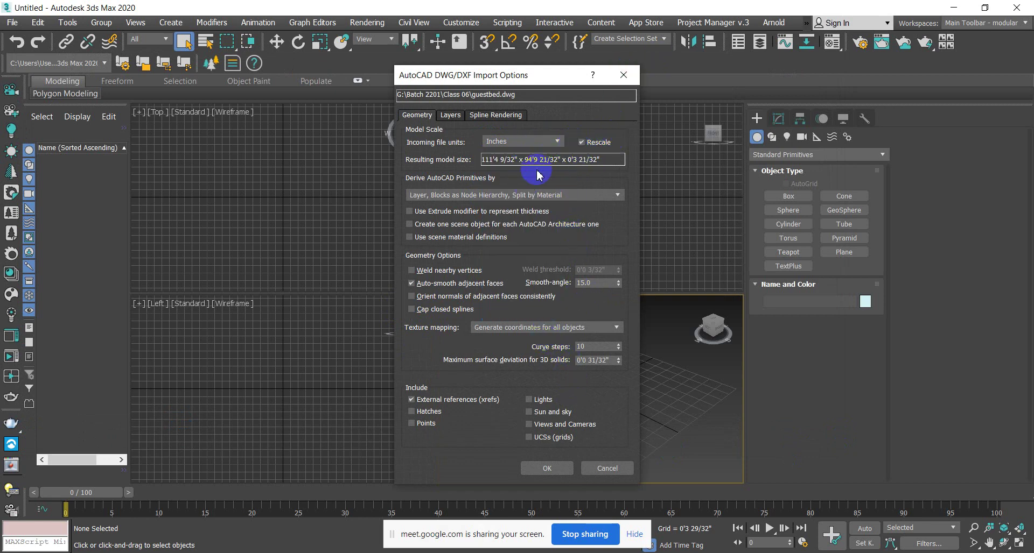
{"action": "left_click", "coordinate": [547, 470]}
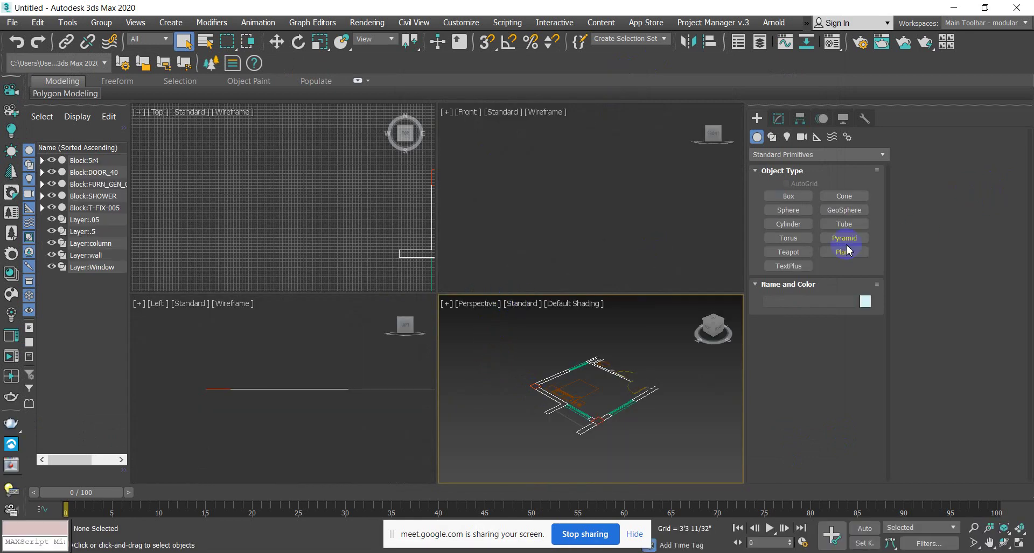
Step: Select the entire imported floor plan and group it under the name "Guest bed room"
{"action": "scroll", "coordinate": [401, 210], "scroll_direction": "up", "scroll_amount": 2}
{"action": "middle_click_drag", "start_coordinate": [401, 210], "coordinate": [272, 199]}
{"action": "left_click_drag", "start_coordinate": [228, 125], "coordinate": [369, 262]}
{"action": "left_click", "coordinate": [102, 22]}
{"action": "left_click", "coordinate": [108, 38]}
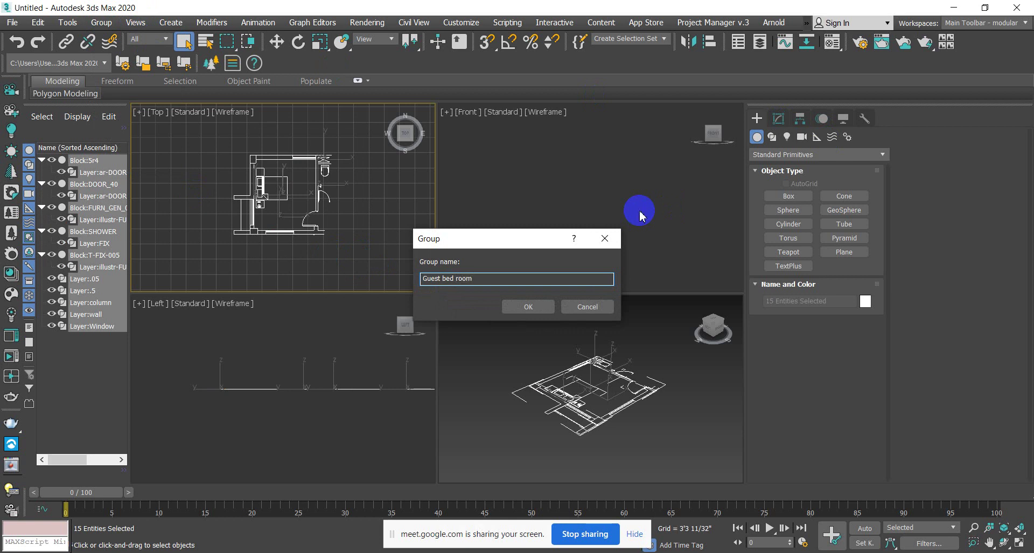
{"action": "left_click", "coordinate": [532, 305]}
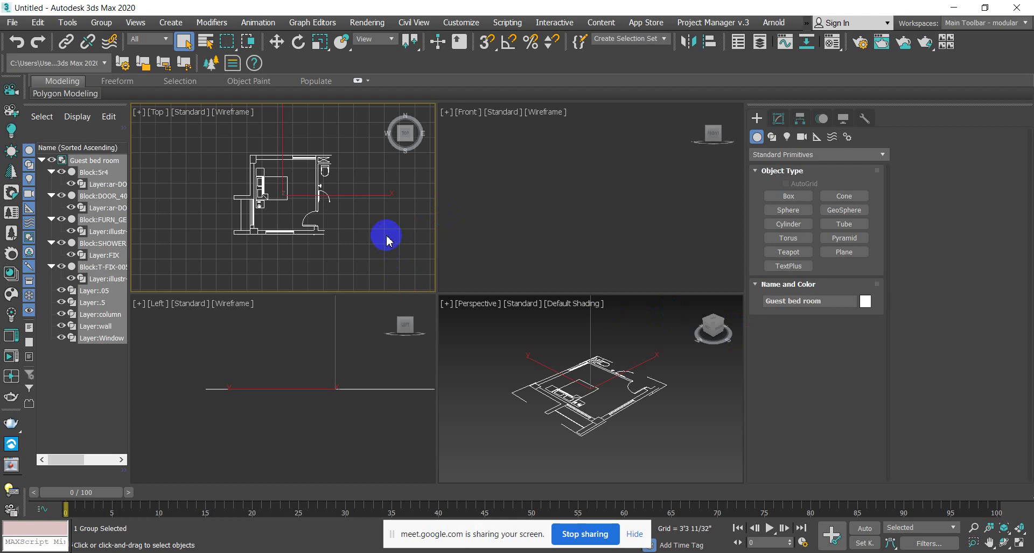
Step: Move the Guest bed room group to the origin by setting its X and Y positions to 0, and deselect it
{"action": "key", "text": "w"}
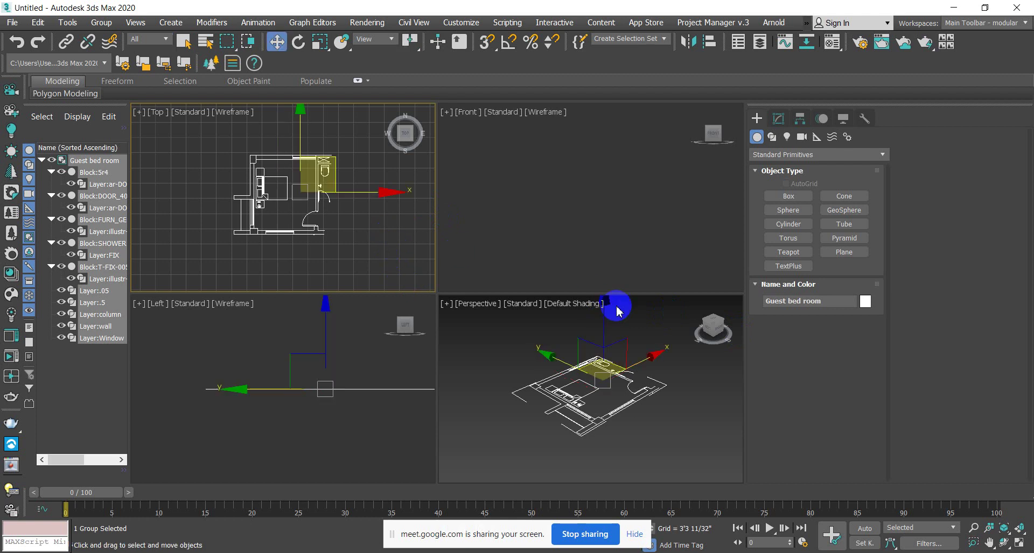
{"action": "left_click", "coordinate": [634, 534]}
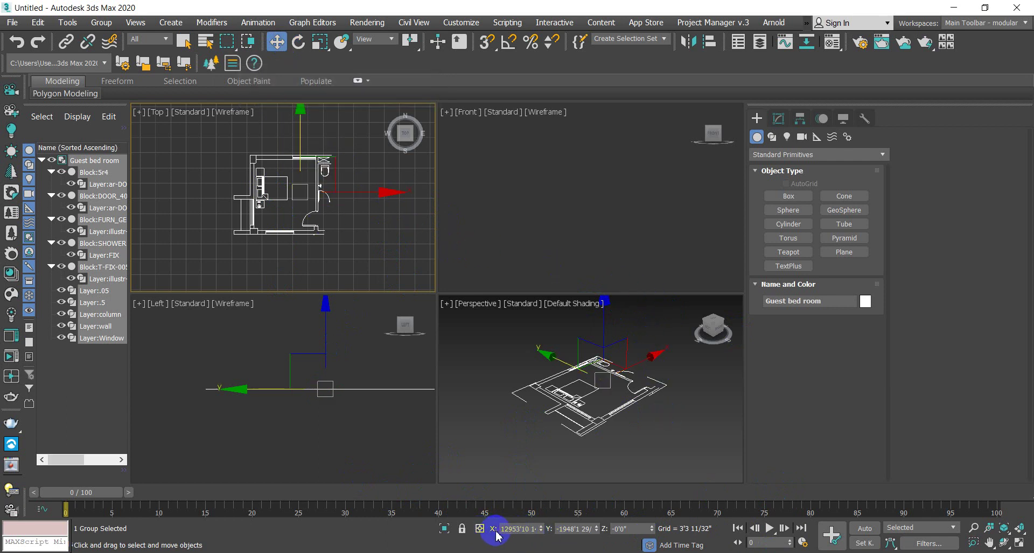
{"action": "left_click_drag", "start_coordinate": [505, 526], "coordinate": [562, 526]}
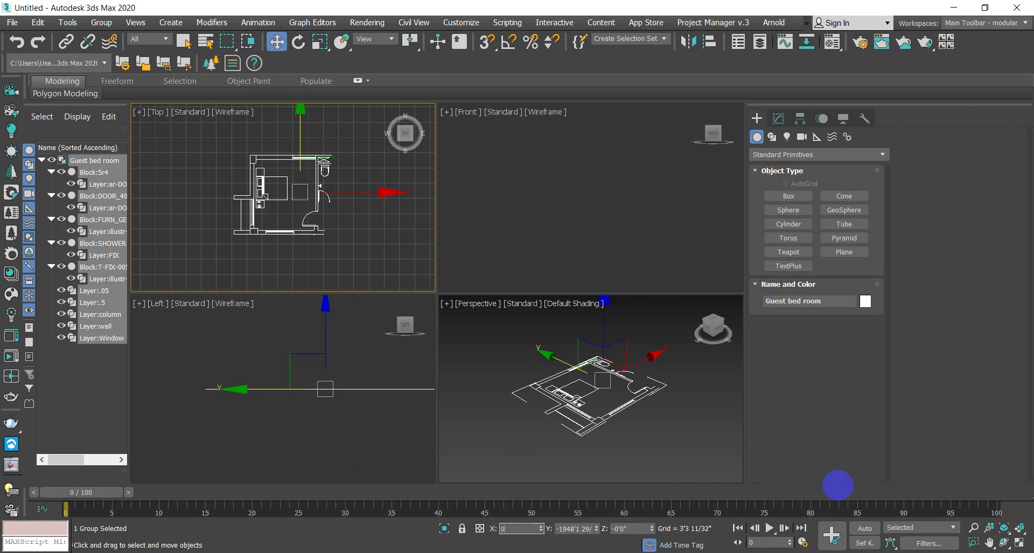
{"action": "left_click_drag", "start_coordinate": [558, 530], "coordinate": [702, 526]}
{"action": "type", "text": "0"}
{"action": "left_click", "coordinate": [461, 403]}
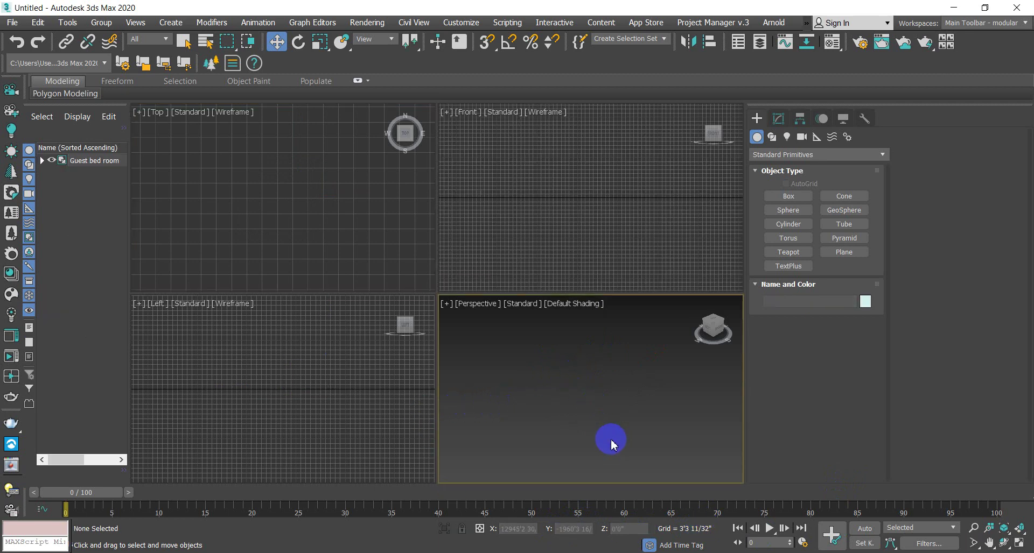
Step: Examine the placed floor plan in the Perspective view and from the left side, orbiting around it
{"action": "scroll", "coordinate": [608, 442], "scroll_direction": "up", "scroll_amount": 6}
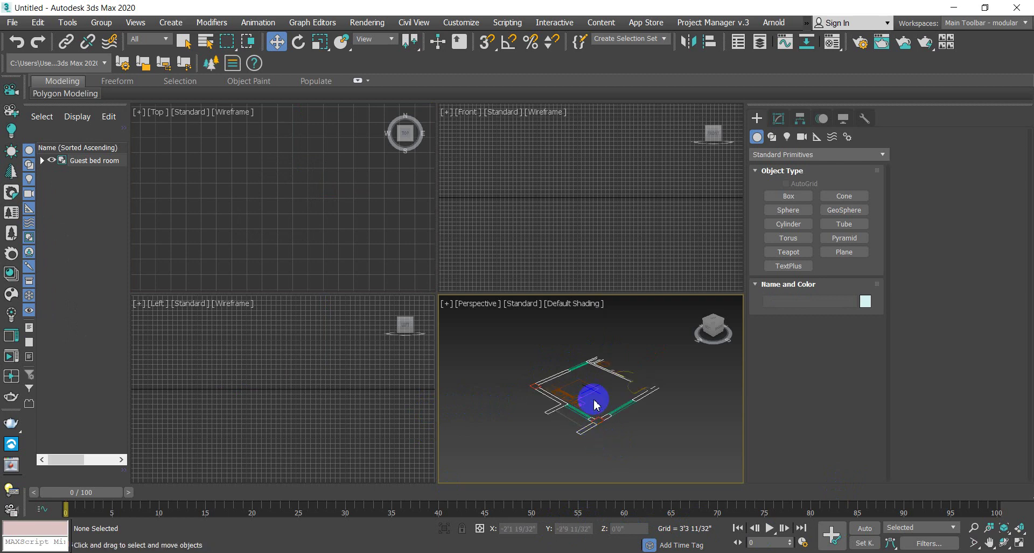
{"action": "scroll", "coordinate": [597, 374], "scroll_direction": "down", "scroll_amount": 6}
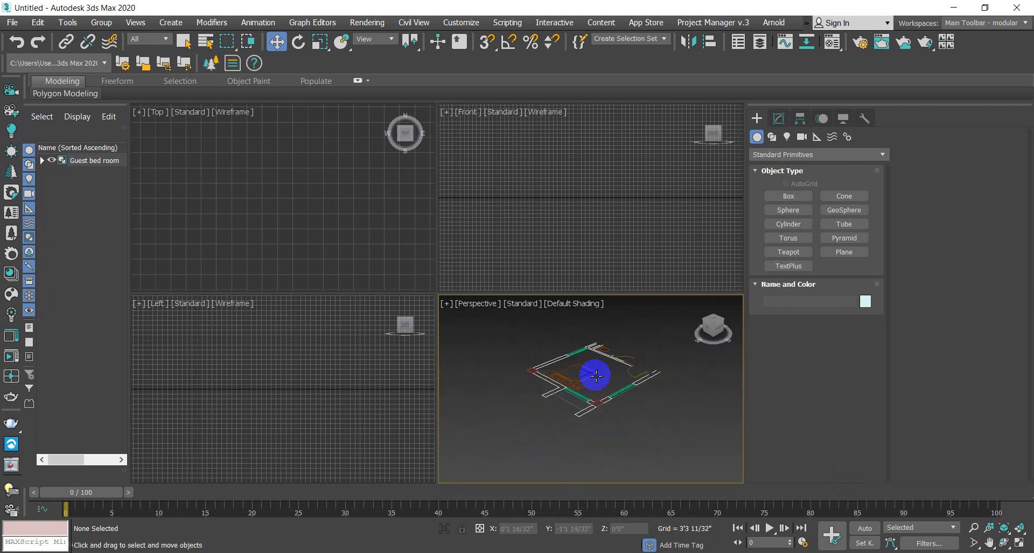
{"action": "key", "text": "l"}
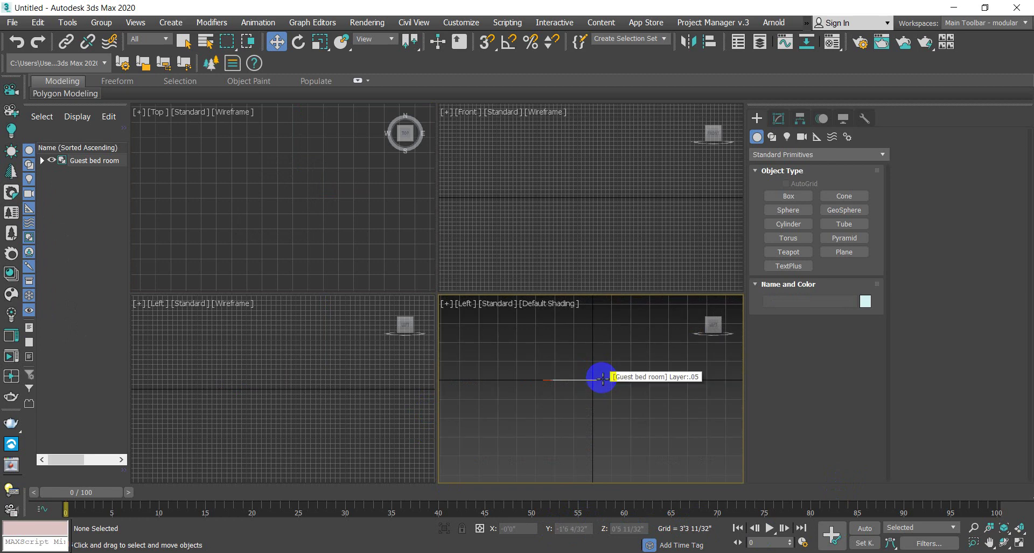
{"action": "key", "text": "p"}
{"action": "scroll", "coordinate": [596, 383], "scroll_direction": "up", "scroll_amount": 5}
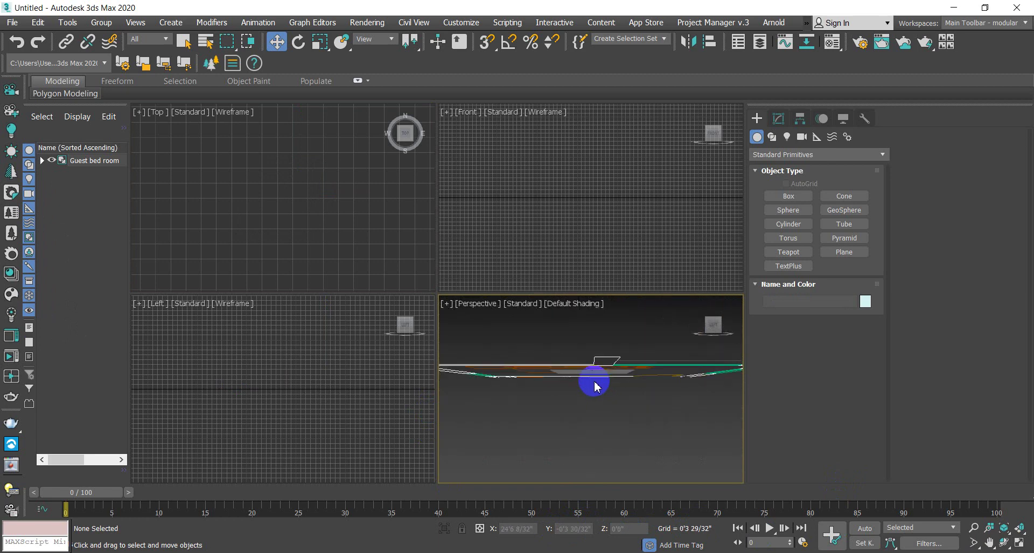
{"action": "middle_click_drag", "start_coordinate": [595, 385], "coordinate": [618, 461], "text": "alt"}
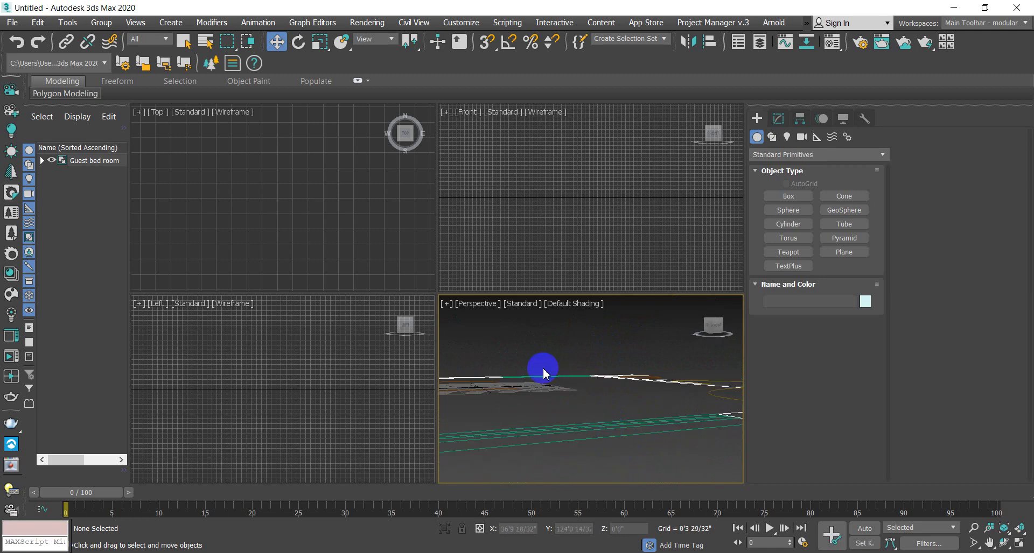
{"action": "middle_click_drag", "start_coordinate": [520, 389], "coordinate": [616, 434], "text": "alt"}
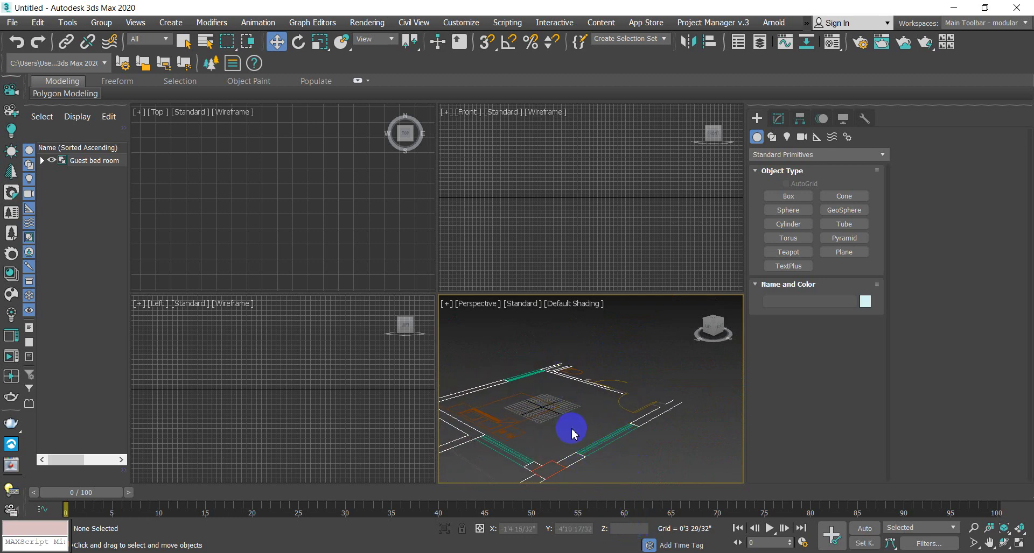
Step: Switch to the plain selection tool, select the Guest bed room group and collapse its layer list in the scene explorer
{"action": "left_click", "coordinate": [184, 41]}
{"action": "left_click", "coordinate": [547, 415]}
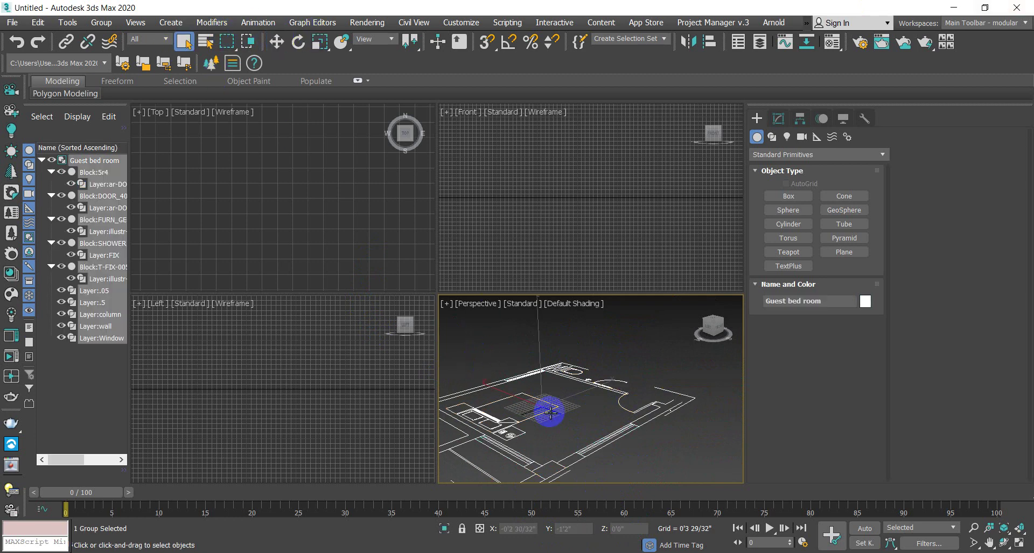
{"action": "scroll", "coordinate": [555, 435], "scroll_direction": "down", "scroll_amount": 2}
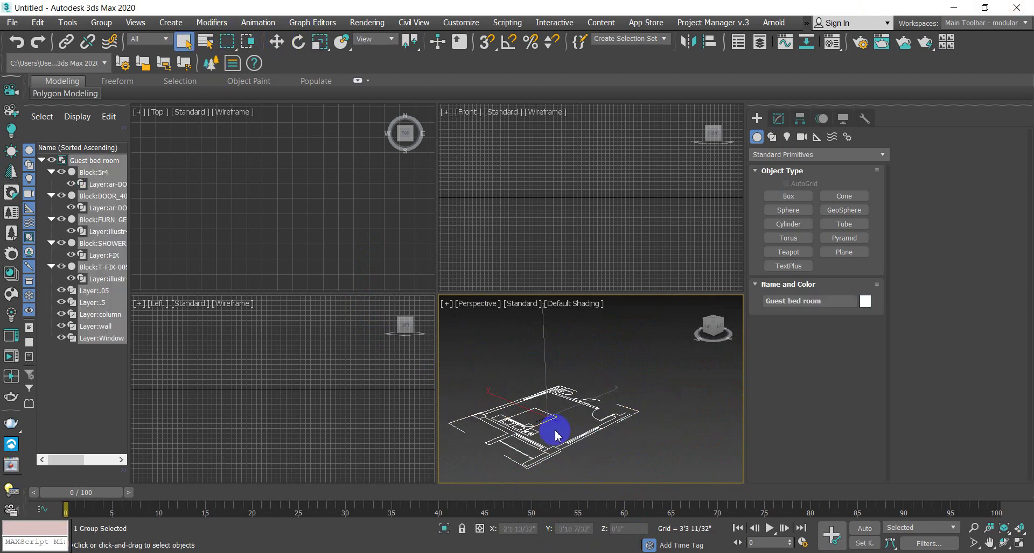
{"action": "left_click", "coordinate": [42, 160]}
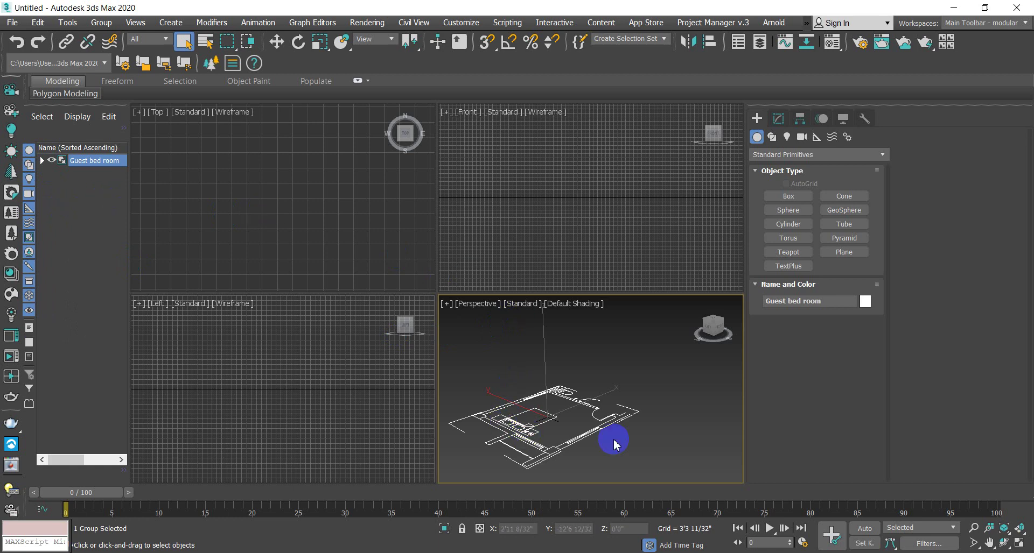
Step: Deselect the group and maximize the Top view around the floor plan with the grid hidden
{"action": "left_click", "coordinate": [253, 262]}
{"action": "scroll", "coordinate": [254, 263], "scroll_direction": "down", "scroll_amount": 2}
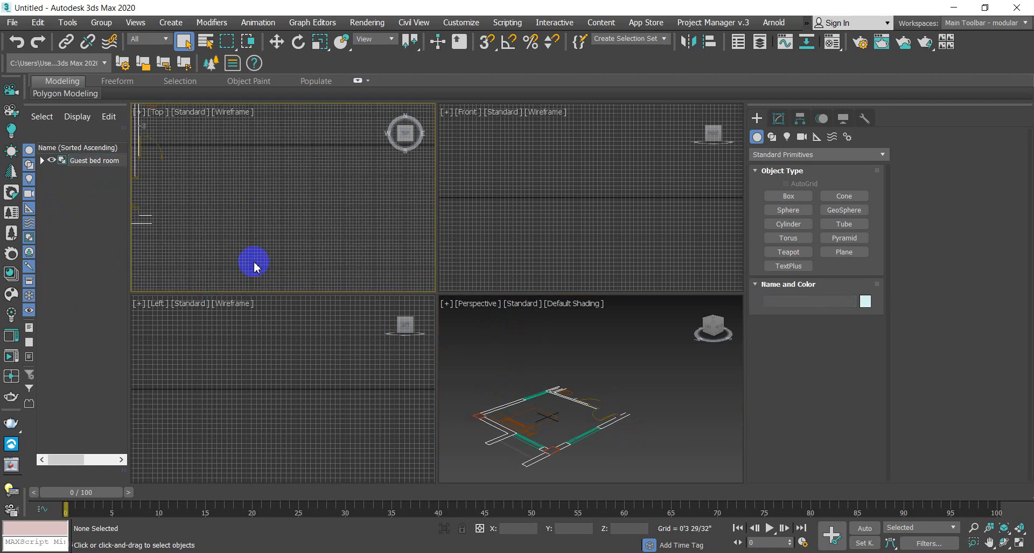
{"action": "scroll", "coordinate": [358, 210], "scroll_direction": "down", "scroll_amount": 5}
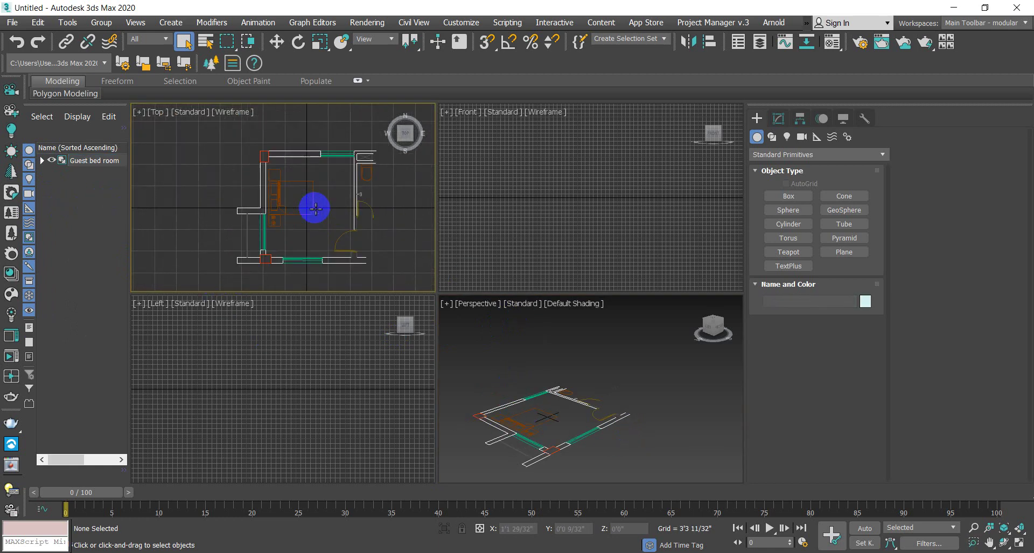
{"action": "scroll", "coordinate": [248, 197], "scroll_direction": "up", "scroll_amount": 3}
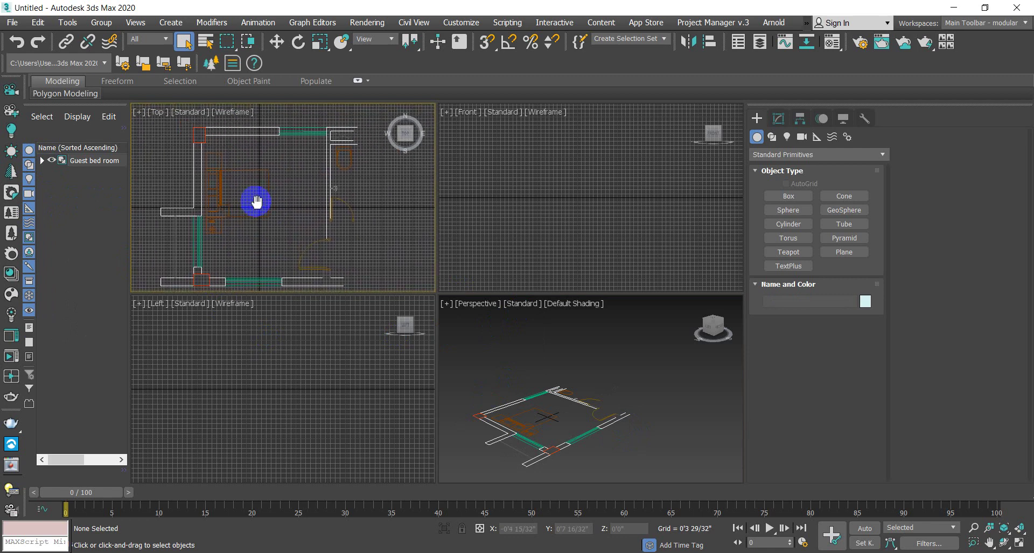
{"action": "key", "text": "alt+w"}
{"action": "middle_click_drag", "start_coordinate": [373, 264], "coordinate": [408, 241]}
{"action": "key", "text": "g"}
{"action": "middle_click_drag", "start_coordinate": [453, 264], "coordinate": [462, 279]}
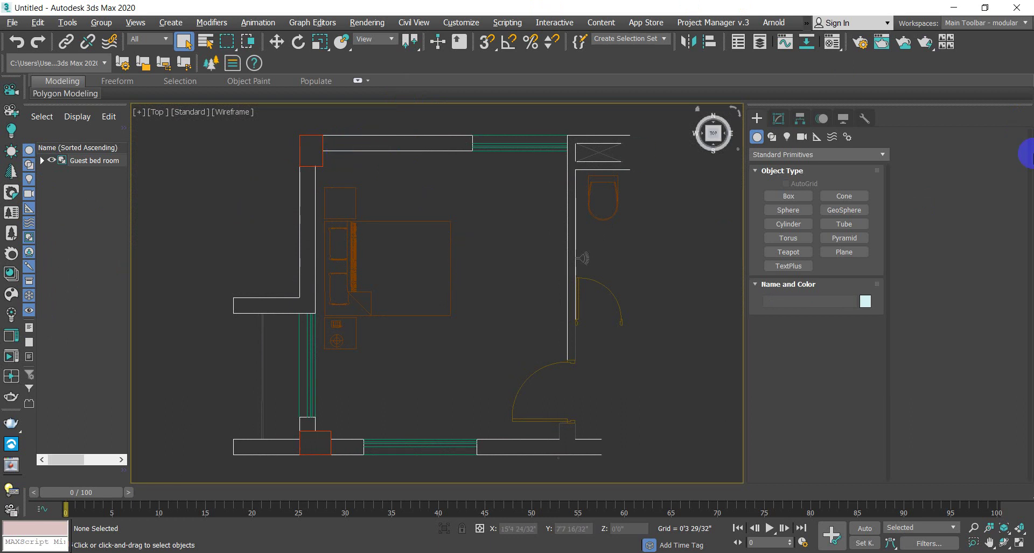
Step: Activate the Rectangle spline tool with 3D snapping restricted to vertices
{"action": "left_click", "coordinate": [773, 138]}
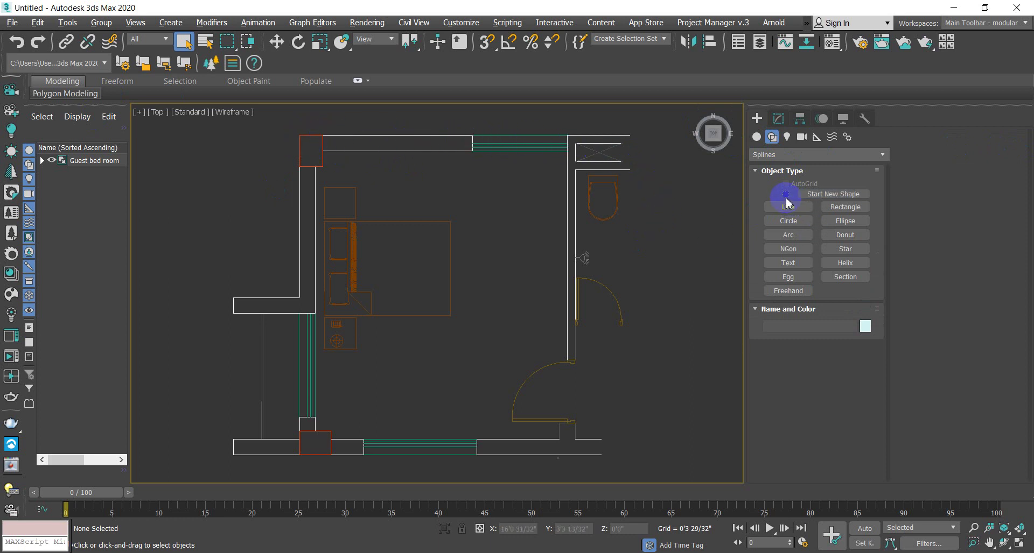
{"action": "left_click", "coordinate": [837, 210]}
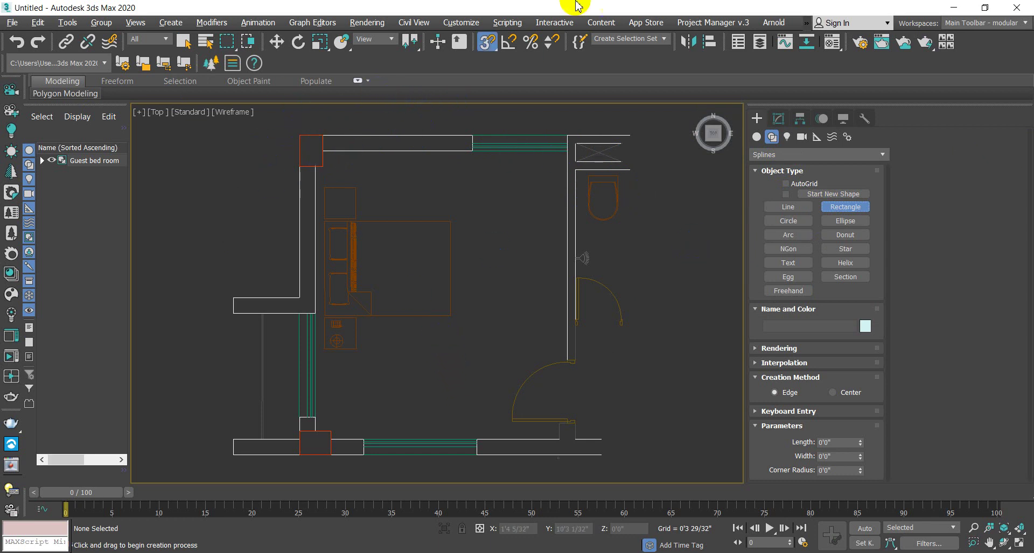
{"action": "right_click", "coordinate": [486, 42]}
{"action": "left_click", "coordinate": [486, 42]}
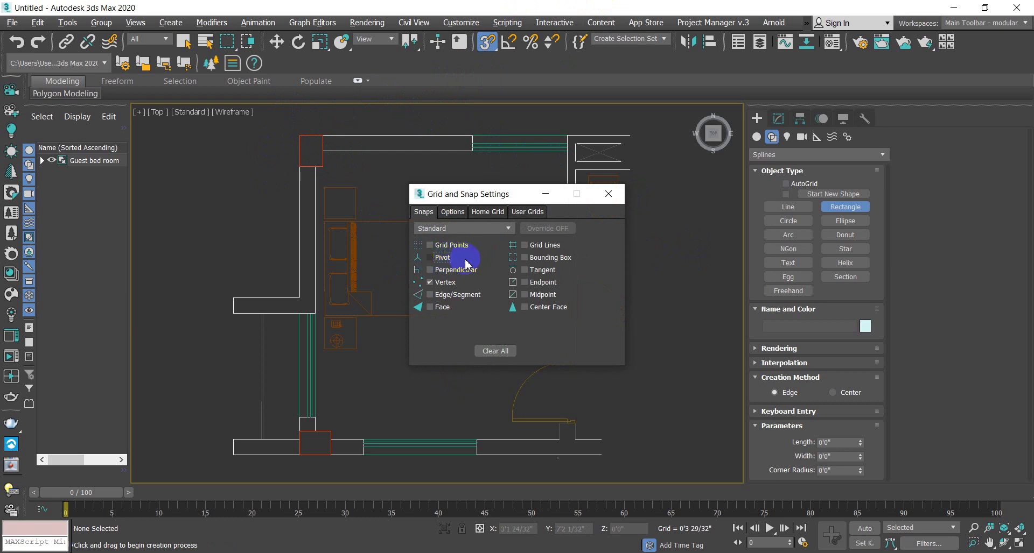
{"action": "left_click", "coordinate": [614, 198]}
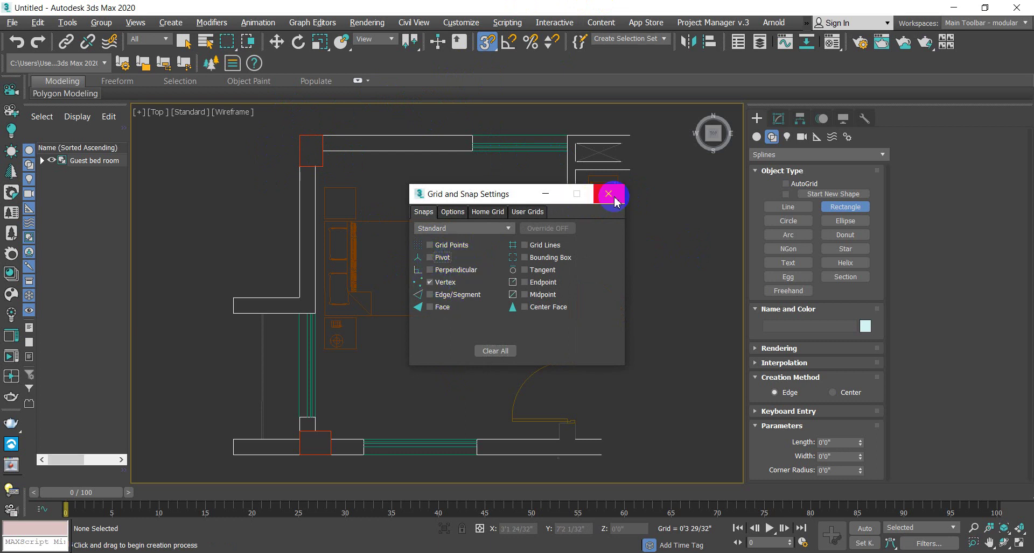
Step: Trace the upper-left column, the upper wall and the bathroom partition with snapped rectangles, the partition about 11'11" by 5"
{"action": "left_click_drag", "start_coordinate": [324, 166], "coordinate": [575, 360]}
{"action": "scroll", "coordinate": [601, 414], "scroll_direction": "up", "scroll_amount": 5}
{"action": "scroll", "coordinate": [569, 347], "scroll_direction": "down", "scroll_amount": 2}
Step: Trace the square wall pier below the bedroom door with a rectangle about 10" by 10"
{"action": "middle_click_drag", "start_coordinate": [572, 346], "coordinate": [532, 251]}
{"action": "scroll", "coordinate": [488, 324], "scroll_direction": "up", "scroll_amount": 4}
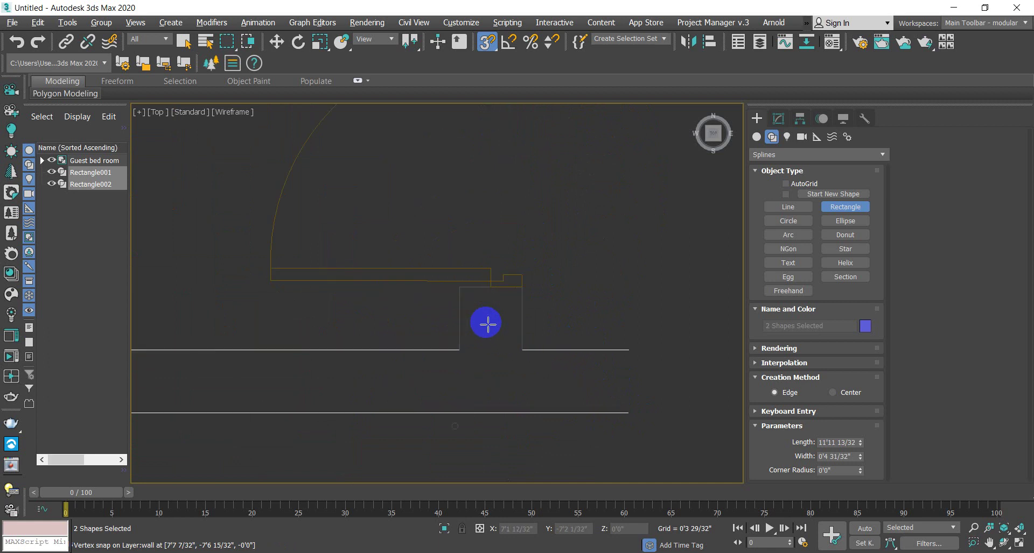
{"action": "left_click_drag", "start_coordinate": [460, 288], "coordinate": [522, 354]}
{"action": "scroll", "coordinate": [543, 306], "scroll_direction": "down", "scroll_amount": 5}
{"action": "middle_click_drag", "start_coordinate": [552, 305], "coordinate": [523, 316]}
{"action": "scroll", "coordinate": [502, 263], "scroll_direction": "up", "scroll_amount": 3}
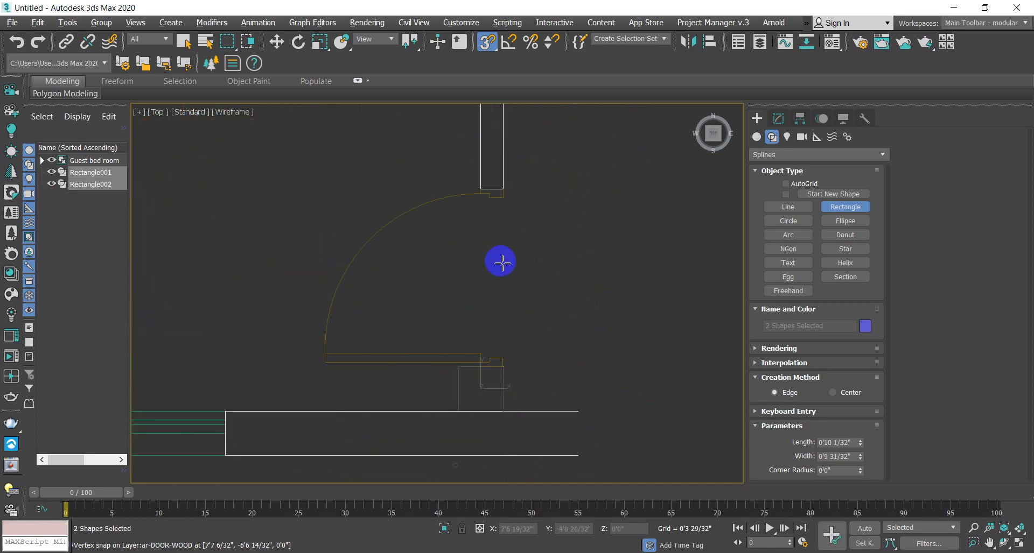
{"action": "mouse_move", "coordinate": [480, 189]}
{"action": "left_mouse_down"}
{"action": "mouse_move", "coordinate": [515, 346]}
{"action": "mouse_move", "coordinate": [504, 360]}
{"action": "mouse_move", "coordinate": [483, 191]}
{"action": "left_mouse_up"}
{"action": "scroll", "coordinate": [508, 270], "scroll_direction": "down", "scroll_amount": 2}
{"action": "middle_click_drag", "start_coordinate": [507, 270], "coordinate": [496, 231]}
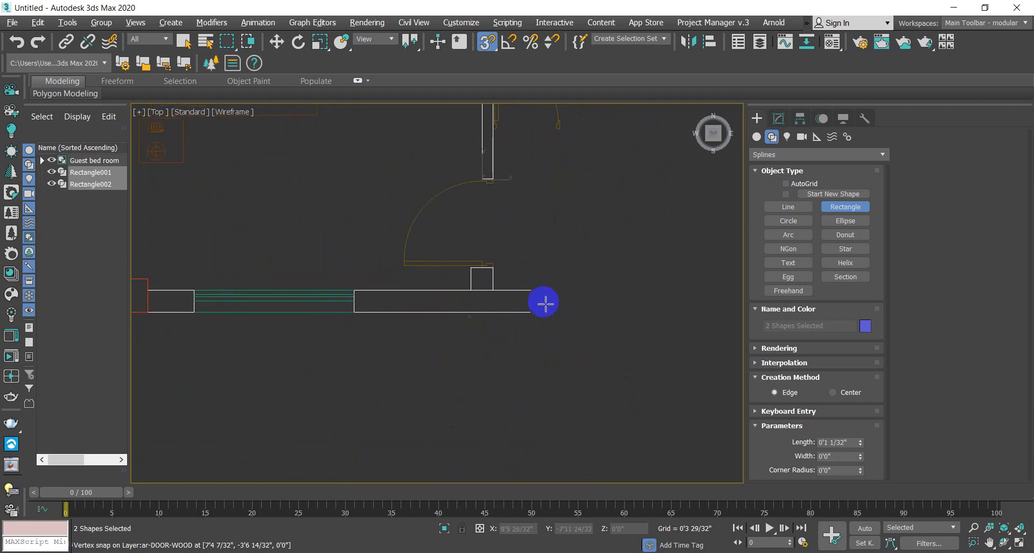
Step: Trace the lower wall segment right of the window, about 6'7" by 10", and the adjacent window opening with rectangles
{"action": "left_click_drag", "start_coordinate": [353, 290], "coordinate": [536, 312]}
{"action": "scroll", "coordinate": [597, 330], "scroll_direction": "down", "scroll_amount": 2}
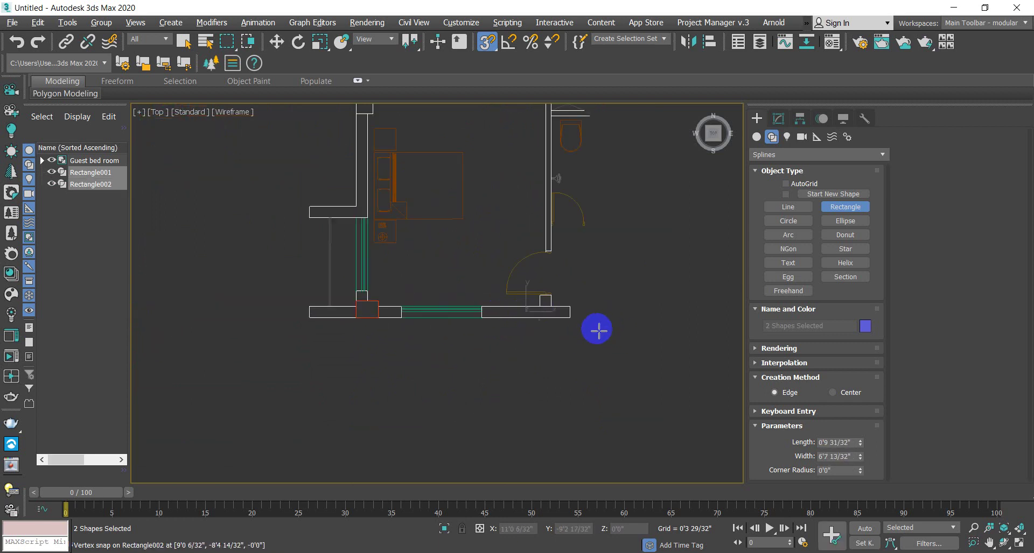
{"action": "scroll", "coordinate": [380, 307], "scroll_direction": "up", "scroll_amount": 2}
{"action": "left_click_drag", "start_coordinate": [398, 263], "coordinate": [511, 278]}
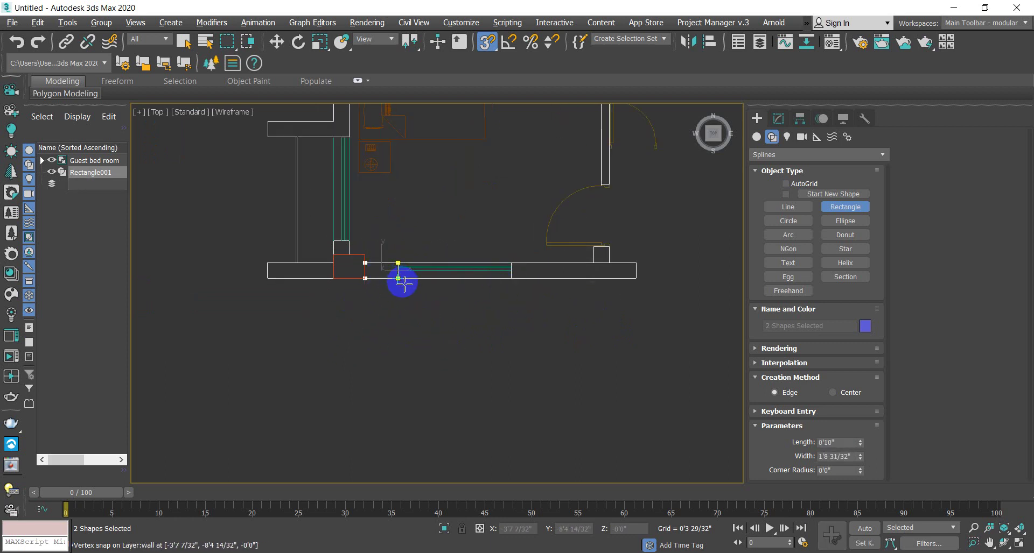
Step: Trace the short lower wall piece left of the window, about 1'9" by 10", and the lower-left column with rectangles
{"action": "left_click_drag", "start_coordinate": [335, 257], "coordinate": [399, 311]}
{"action": "scroll", "coordinate": [345, 263], "scroll_direction": "up", "scroll_amount": 3}
{"action": "scroll", "coordinate": [397, 348], "scroll_direction": "down", "scroll_amount": 3}
Step: Trace the lower wall's outer left end, about 3'6" by 10", and the small pier above the column with rectangles
{"action": "middle_click_drag", "start_coordinate": [397, 348], "coordinate": [424, 320]}
{"action": "left_click_drag", "start_coordinate": [289, 279], "coordinate": [377, 301]}
{"action": "scroll", "coordinate": [393, 280], "scroll_direction": "up", "scroll_amount": 3}
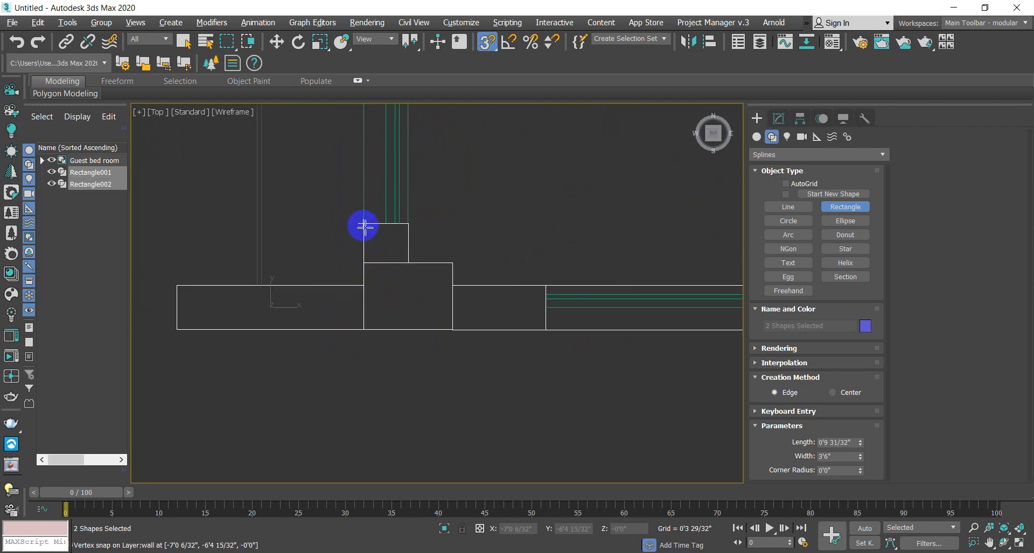
{"action": "left_click_drag", "start_coordinate": [363, 222], "coordinate": [408, 262]}
Step: Trace the window opening in the left wall with a rectangle about 5'6" by 10"
{"action": "scroll", "coordinate": [431, 260], "scroll_direction": "down", "scroll_amount": 3}
{"action": "mouse_move", "coordinate": [431, 260]}
{"action": "middle_mouse_down"}
{"action": "mouse_move", "coordinate": [397, 286]}
{"action": "mouse_move", "coordinate": [397, 321]}
{"action": "middle_mouse_up"}
{"action": "left_click_drag", "start_coordinate": [361, 157], "coordinate": [392, 303]}
{"action": "left_click", "coordinate": [845, 205]}
{"action": "middle_click_drag", "start_coordinate": [510, 242], "coordinate": [452, 323]}
{"action": "scroll", "coordinate": [300, 280], "scroll_direction": "up", "scroll_amount": 2}
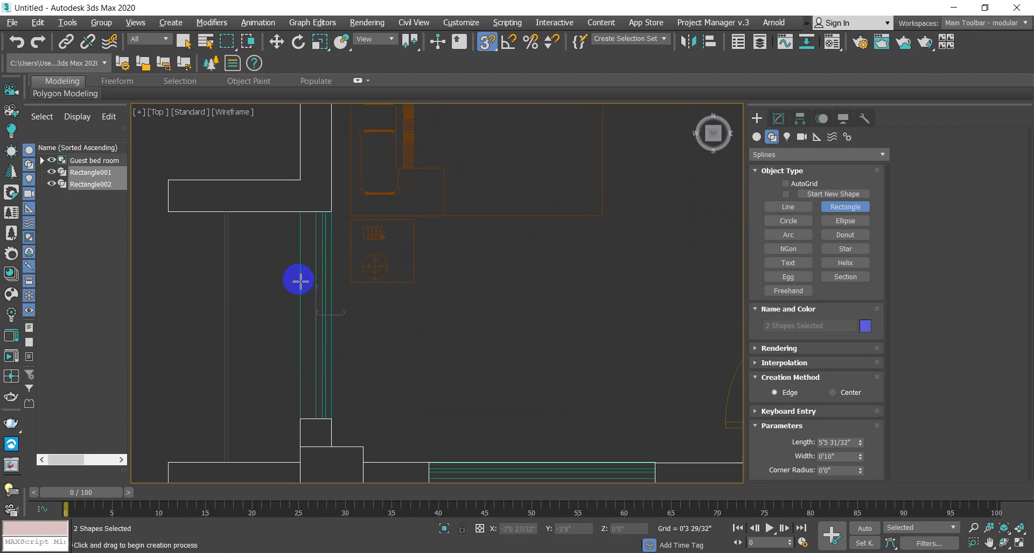
{"action": "scroll", "coordinate": [319, 257], "scroll_direction": "down", "scroll_amount": 2}
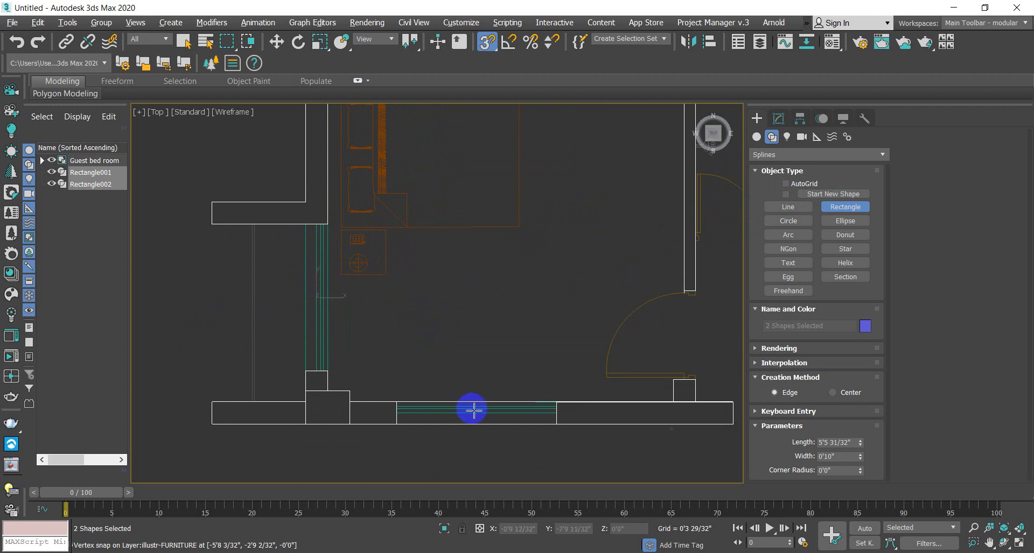
{"action": "scroll", "coordinate": [401, 315], "scroll_direction": "down", "scroll_amount": 2}
{"action": "middle_click_drag", "start_coordinate": [422, 321], "coordinate": [408, 340]}
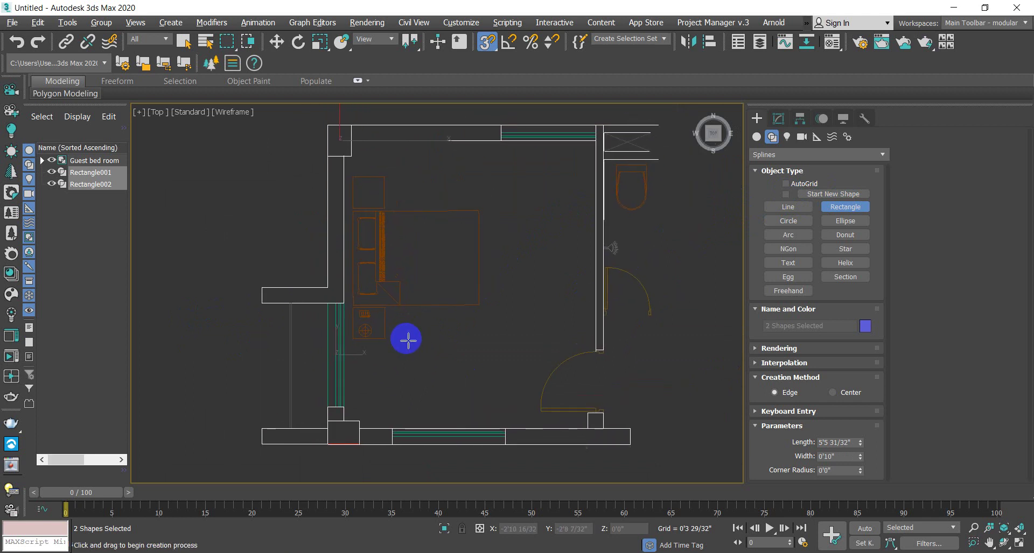
{"action": "right_click", "coordinate": [261, 289]}
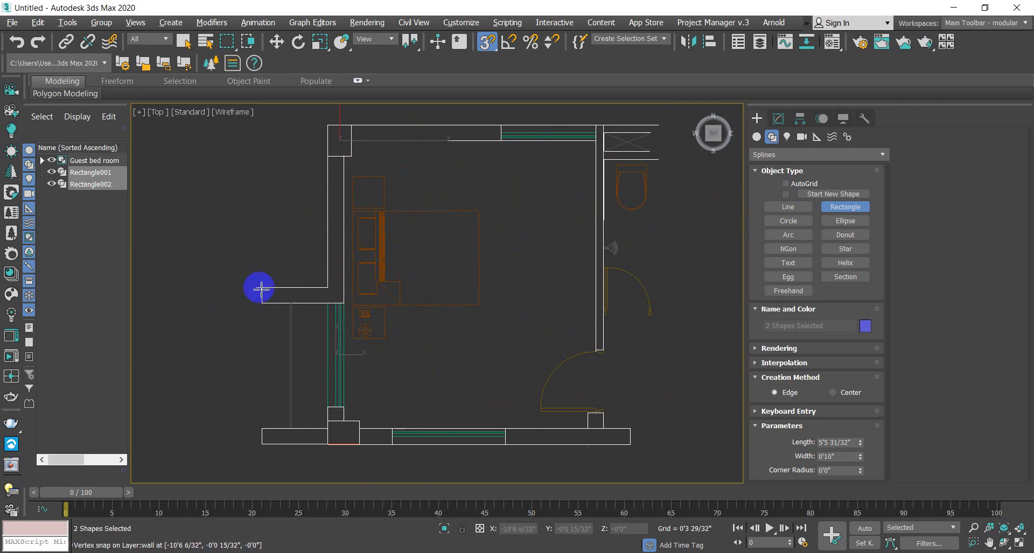
Step: Start a Line spline along the L-shaped left wall, from the stub's outer lower corner to the room-side corner above the window
{"action": "left_click", "coordinate": [807, 211]}
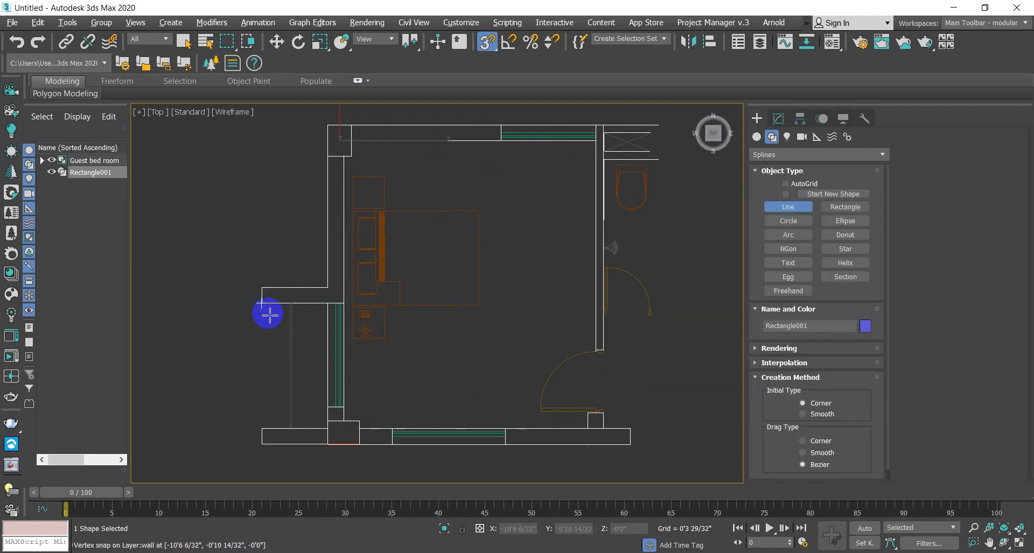
{"action": "left_click", "coordinate": [270, 306]}
{"action": "scroll", "coordinate": [342, 308], "scroll_direction": "up", "scroll_amount": 5}
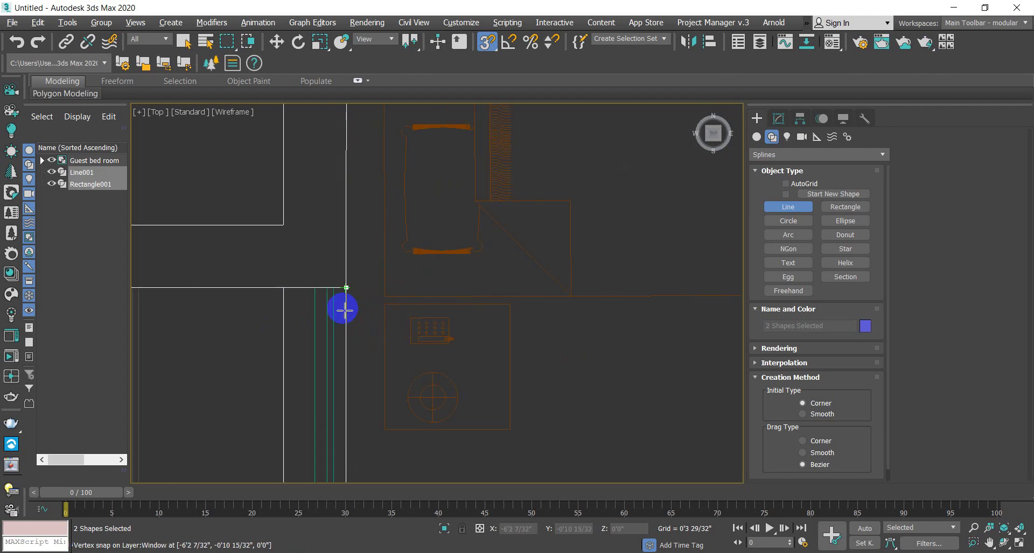
{"action": "left_click", "coordinate": [346, 286]}
Step: Continue the line up the wall's inner face to the upper column and across to the column's outer lower corner
{"action": "scroll", "coordinate": [365, 286], "scroll_direction": "down", "scroll_amount": 5}
{"action": "middle_click_drag", "start_coordinate": [377, 286], "coordinate": [378, 330]}
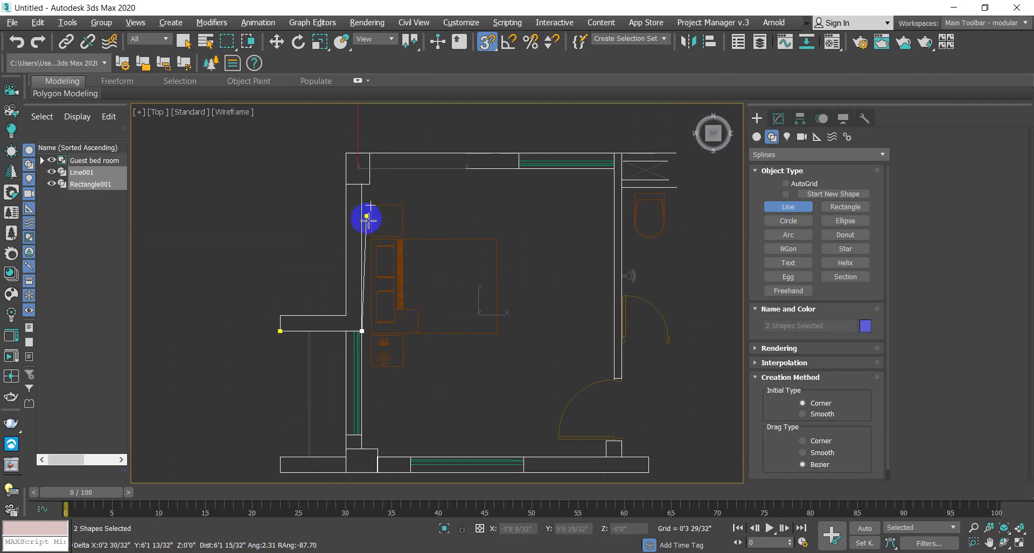
{"action": "scroll", "coordinate": [358, 200], "scroll_direction": "up", "scroll_amount": 3}
{"action": "left_click", "coordinate": [364, 166]}
{"action": "left_click", "coordinate": [333, 167]}
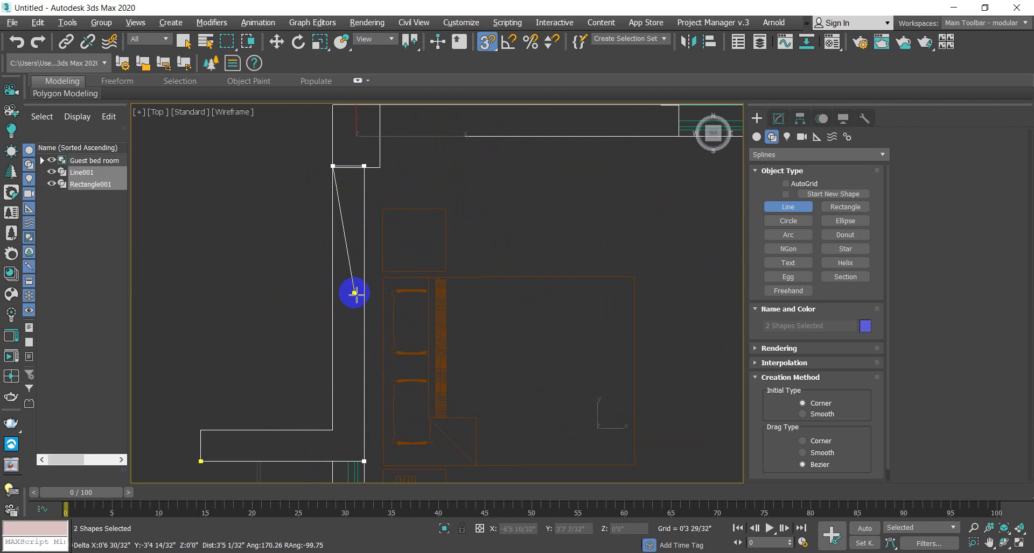
{"action": "scroll", "coordinate": [343, 216], "scroll_direction": "up", "scroll_amount": 4}
{"action": "middle_click_drag", "start_coordinate": [342, 178], "coordinate": [330, 330]}
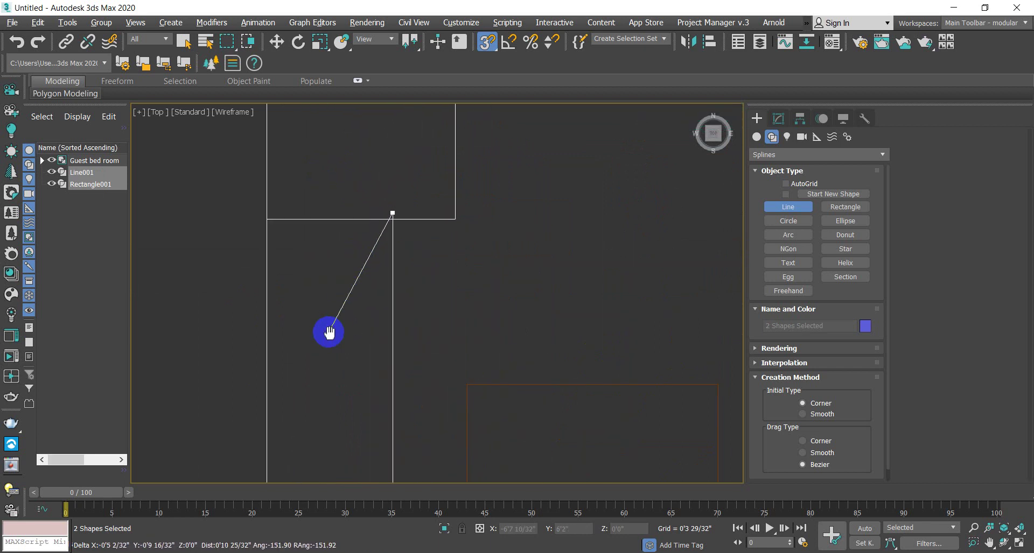
{"action": "scroll", "coordinate": [354, 216], "scroll_direction": "up", "scroll_amount": 1}
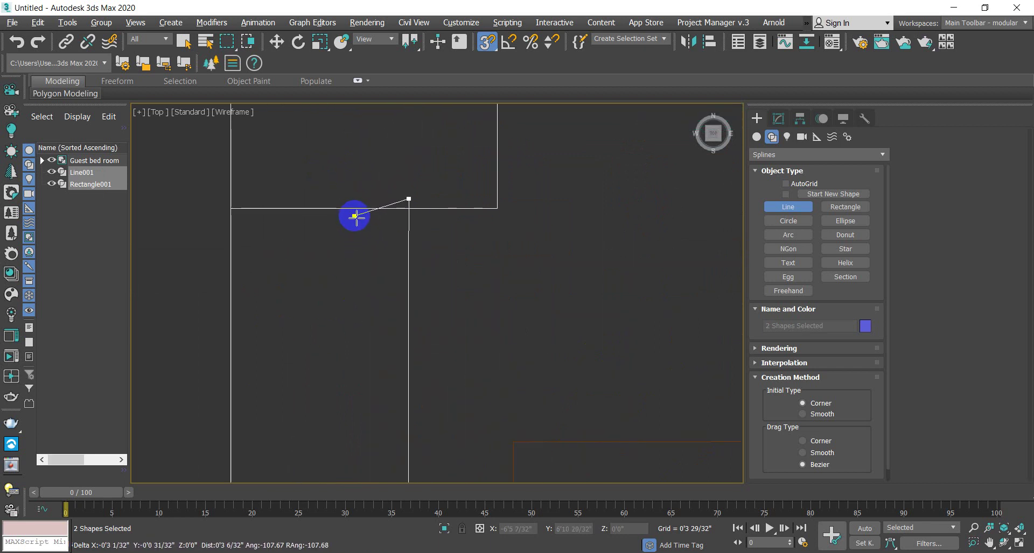
{"action": "left_click", "coordinate": [231, 209]}
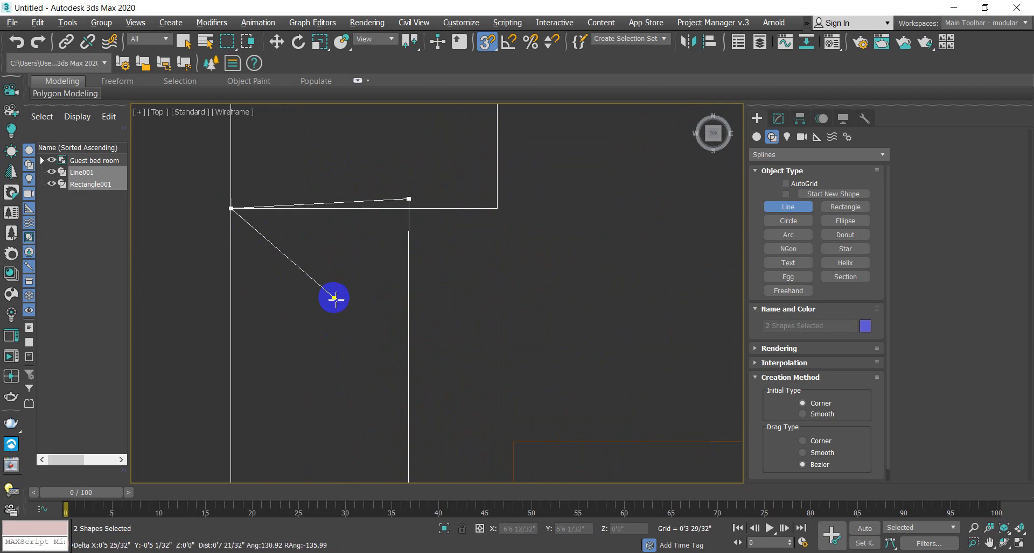
Step: Continue the line down the left wall's outer face and around the stub, closing the spline at its outer lower corner
{"action": "scroll", "coordinate": [334, 298], "scroll_direction": "down", "scroll_amount": 1}
{"action": "scroll", "coordinate": [353, 269], "scroll_direction": "down", "scroll_amount": 3}
{"action": "middle_click_drag", "start_coordinate": [326, 362], "coordinate": [386, 232]}
{"action": "scroll", "coordinate": [356, 293], "scroll_direction": "down", "scroll_amount": 3}
{"action": "scroll", "coordinate": [366, 295], "scroll_direction": "up", "scroll_amount": 3}
{"action": "left_click", "coordinate": [367, 342]}
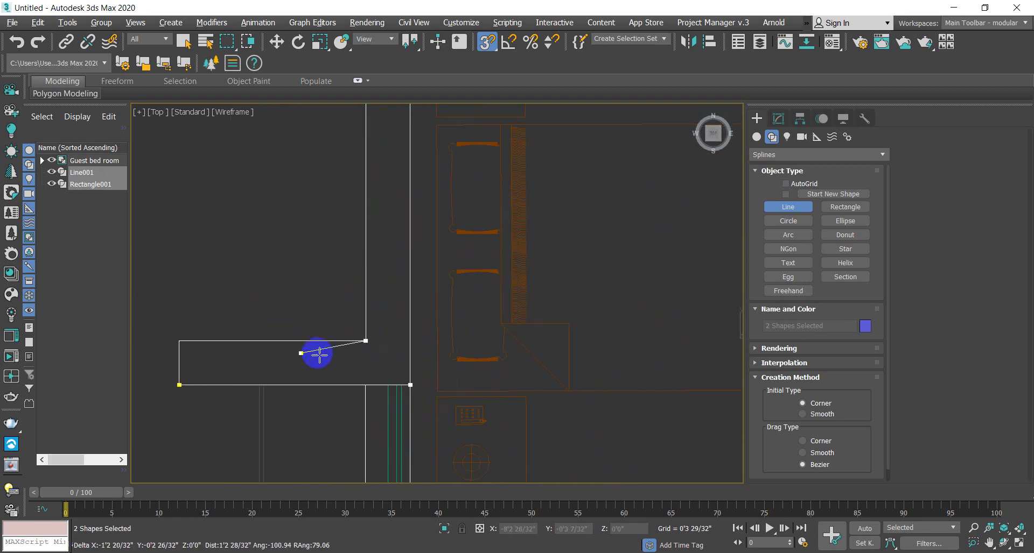
{"action": "left_click", "coordinate": [179, 341]}
{"action": "left_click", "coordinate": [179, 385]}
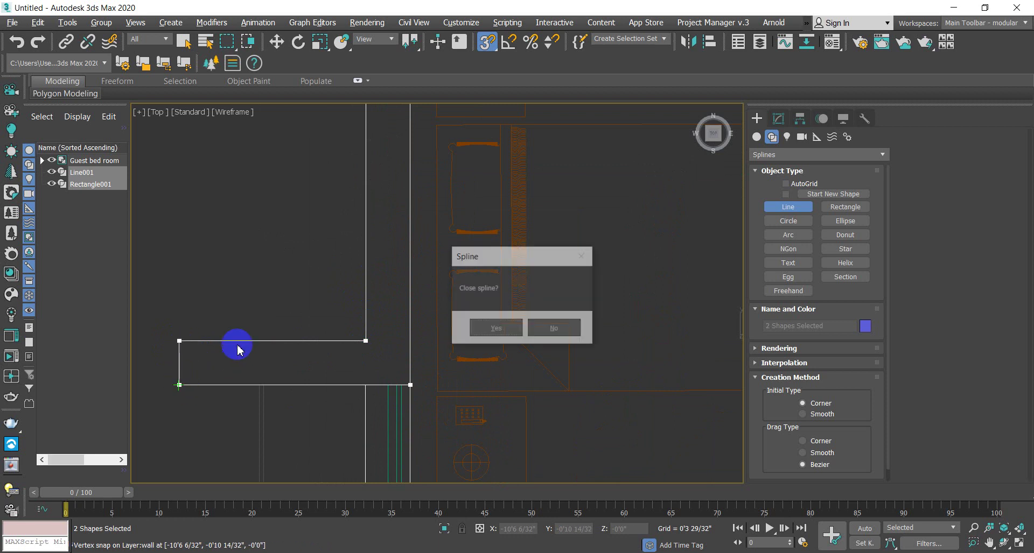
Step: Move the left wall spline's inner-face vertex down about 0'0 17/32" onto the upper column's lower edge
{"action": "scroll", "coordinate": [420, 306], "scroll_direction": "down", "scroll_amount": 2}
{"action": "middle_click_drag", "start_coordinate": [422, 306], "coordinate": [378, 462]}
{"action": "scroll", "coordinate": [391, 326], "scroll_direction": "up", "scroll_amount": 4}
{"action": "scroll", "coordinate": [475, 245], "scroll_direction": "down", "scroll_amount": 2}
{"action": "scroll", "coordinate": [413, 228], "scroll_direction": "down", "scroll_amount": 6}
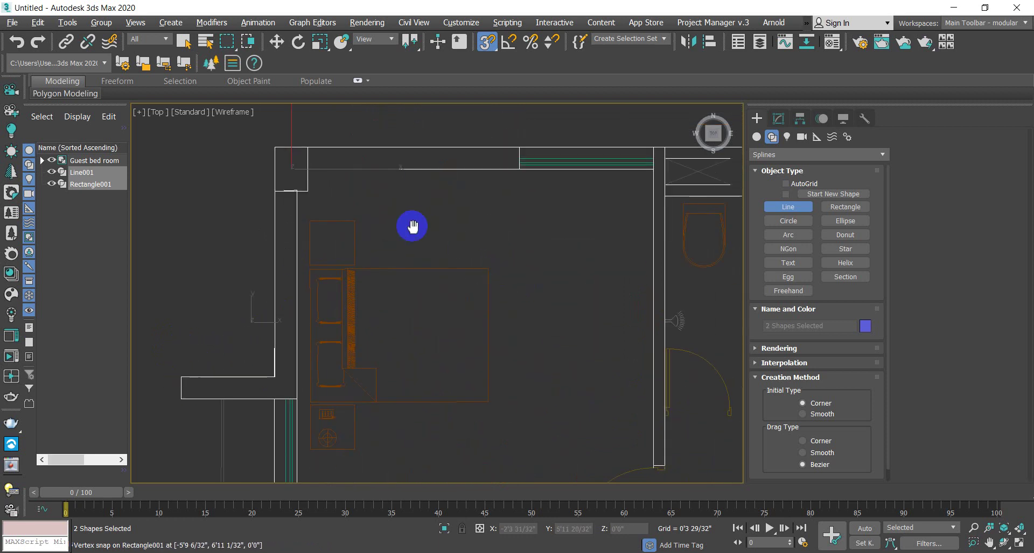
{"action": "scroll", "coordinate": [413, 228], "scroll_direction": "up", "scroll_amount": 2}
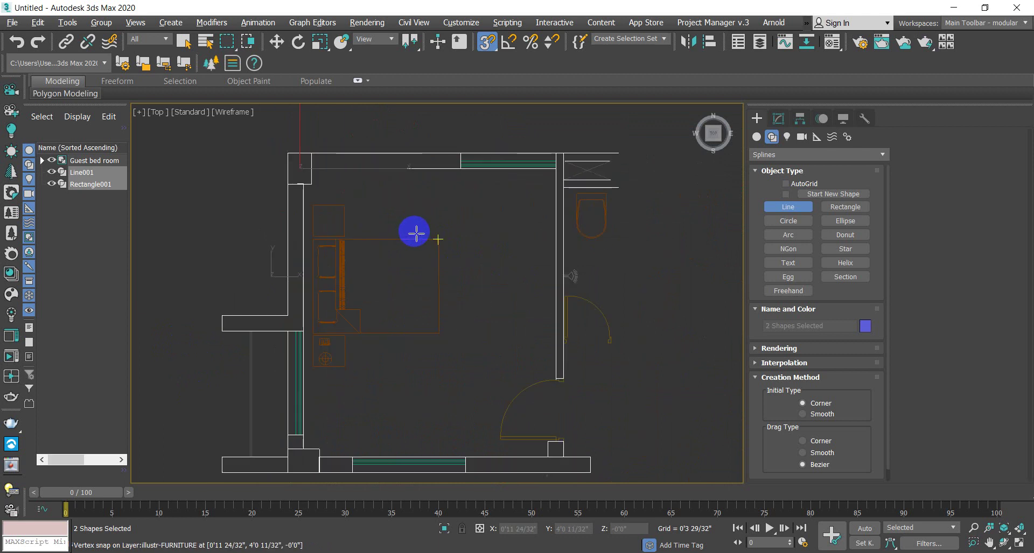
{"action": "left_click", "coordinate": [778, 119]}
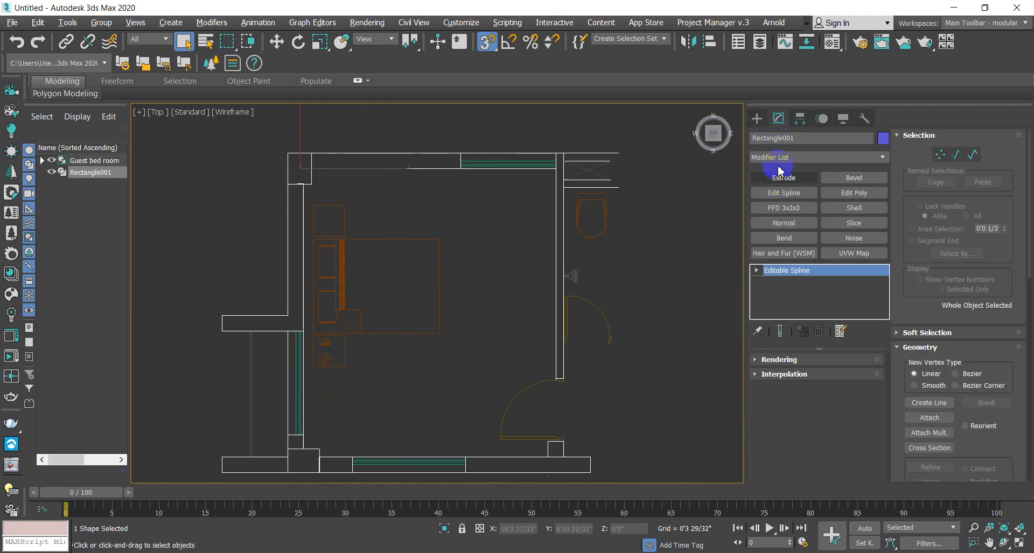
{"action": "left_click", "coordinate": [757, 270]}
{"action": "left_click", "coordinate": [780, 281]}
{"action": "scroll", "coordinate": [357, 161], "scroll_direction": "up", "scroll_amount": 8}
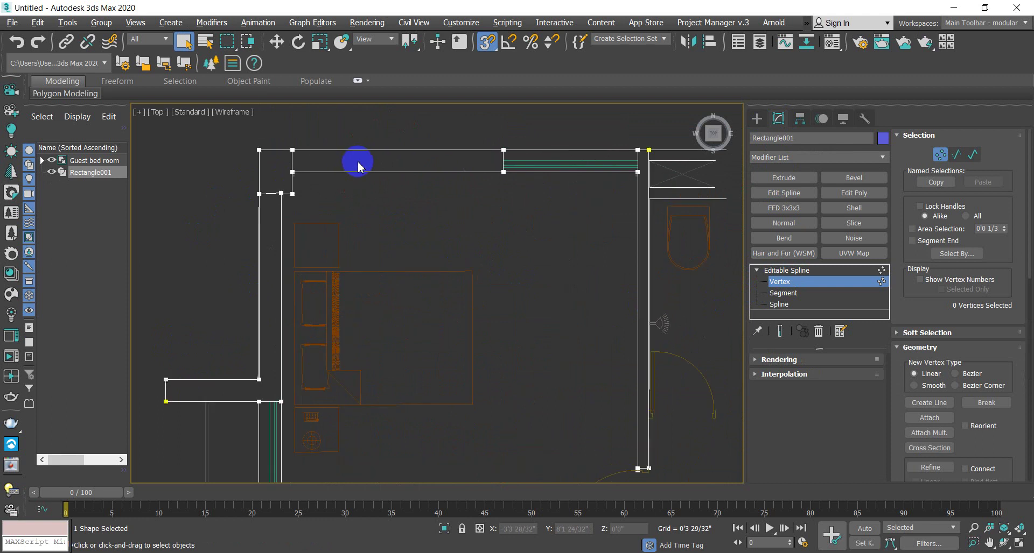
{"action": "middle_click_drag", "start_coordinate": [349, 179], "coordinate": [357, 208]}
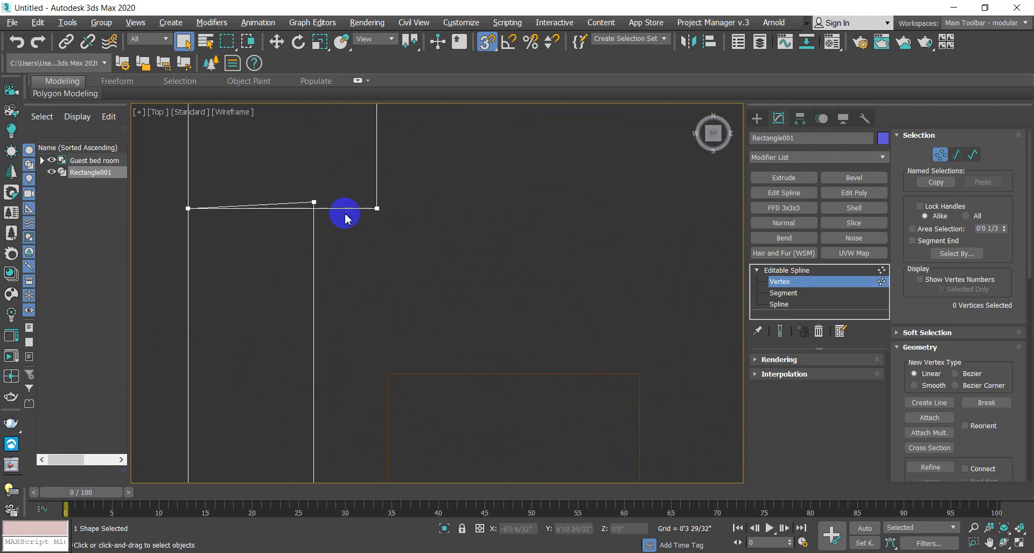
{"action": "left_click_drag", "start_coordinate": [293, 178], "coordinate": [353, 250]}
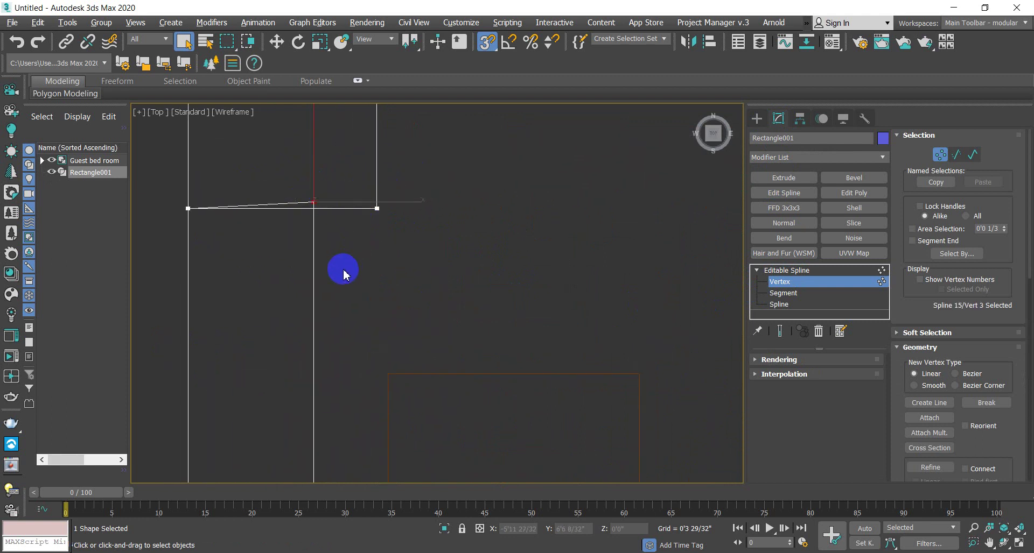
{"action": "key", "text": "w"}
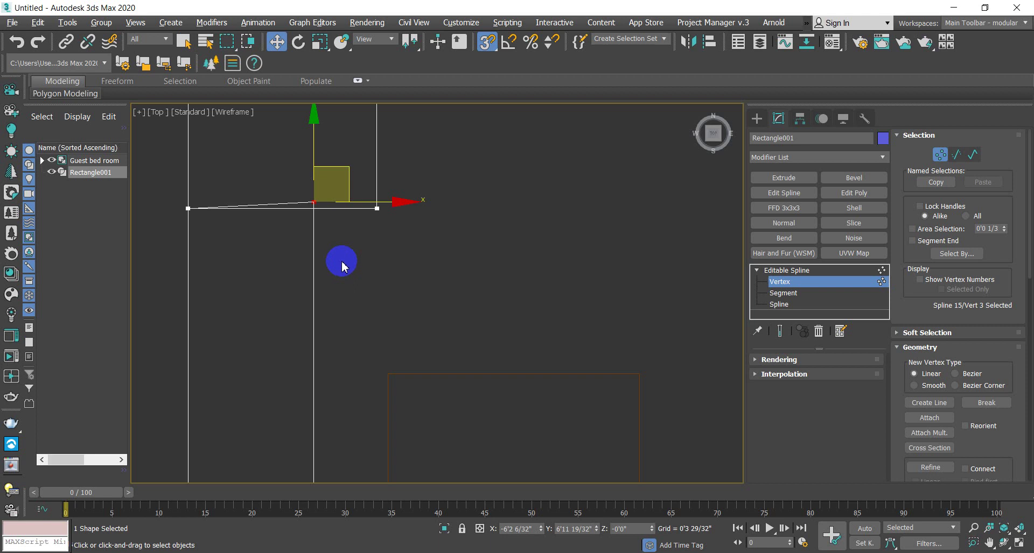
{"action": "scroll", "coordinate": [335, 249], "scroll_direction": "up", "scroll_amount": 3}
{"action": "middle_click_drag", "start_coordinate": [339, 247], "coordinate": [361, 325]}
{"action": "left_click_drag", "start_coordinate": [310, 160], "coordinate": [319, 176]}
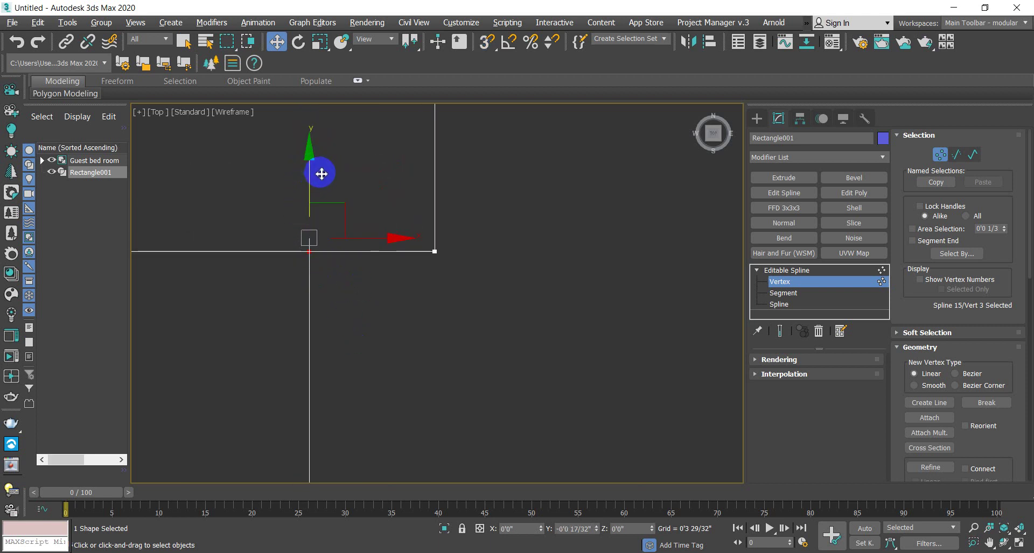
{"action": "scroll", "coordinate": [323, 261], "scroll_direction": "down", "scroll_amount": 4}
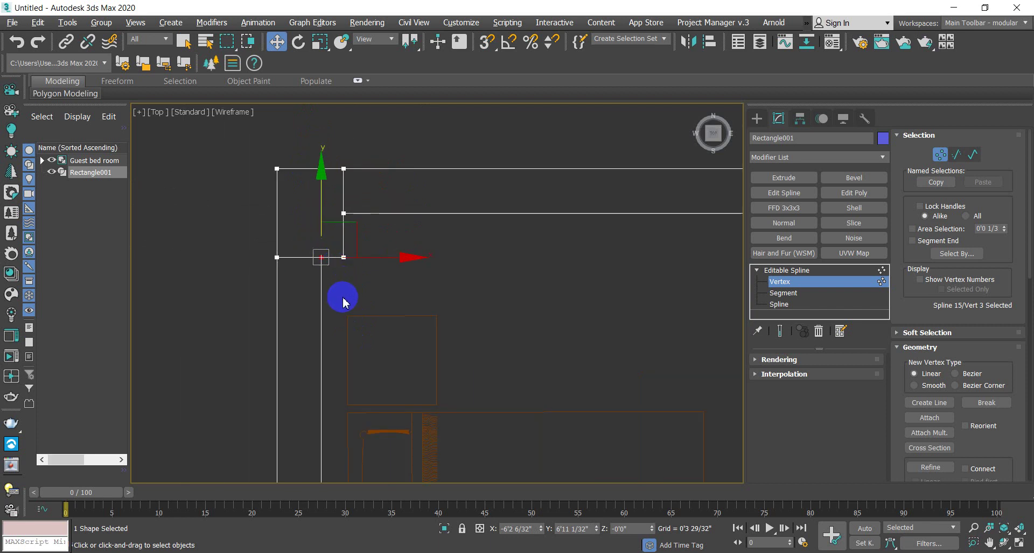
Step: Convert the two overlapping vertices at the room-side corner above the left wall's window to Corner type, and leave vertex editing
{"action": "scroll", "coordinate": [355, 290], "scroll_direction": "down", "scroll_amount": 4}
{"action": "left_click_drag", "start_coordinate": [220, 316], "coordinate": [389, 438]}
{"action": "right_click", "coordinate": [328, 368]}
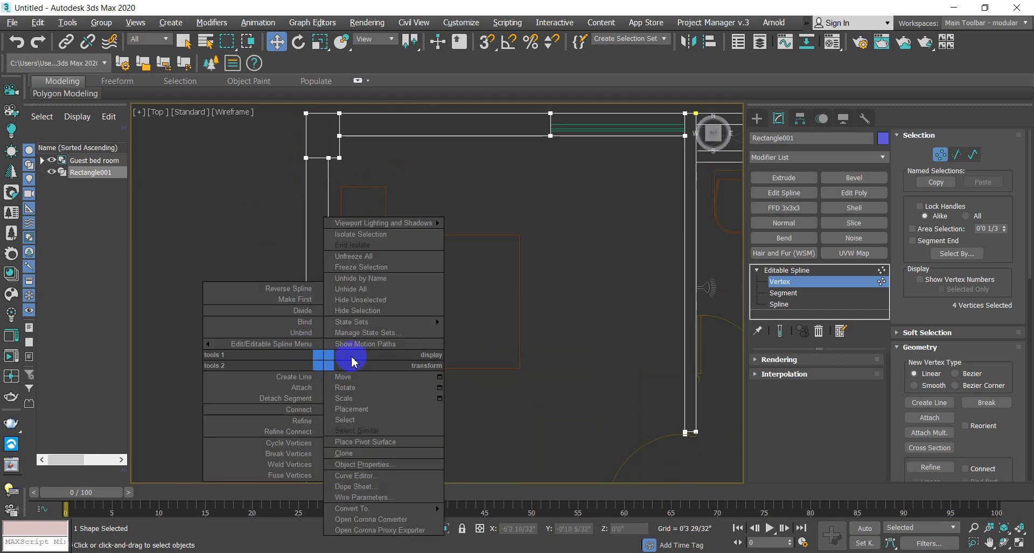
{"action": "left_click", "coordinate": [530, 389]}
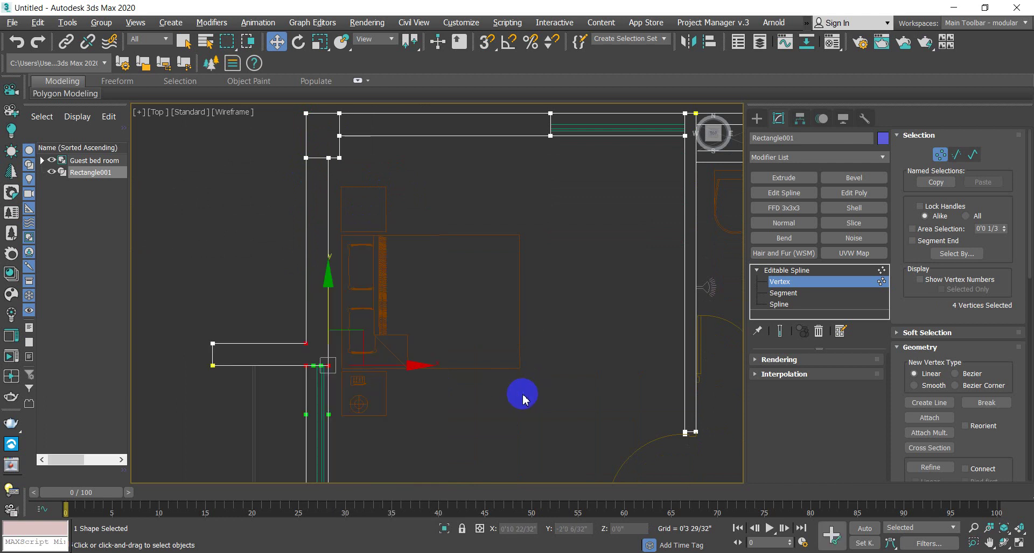
{"action": "scroll", "coordinate": [321, 374], "scroll_direction": "up", "scroll_amount": 4}
{"action": "left_click", "coordinate": [404, 375]}
{"action": "left_click_drag", "start_coordinate": [321, 316], "coordinate": [361, 373]}
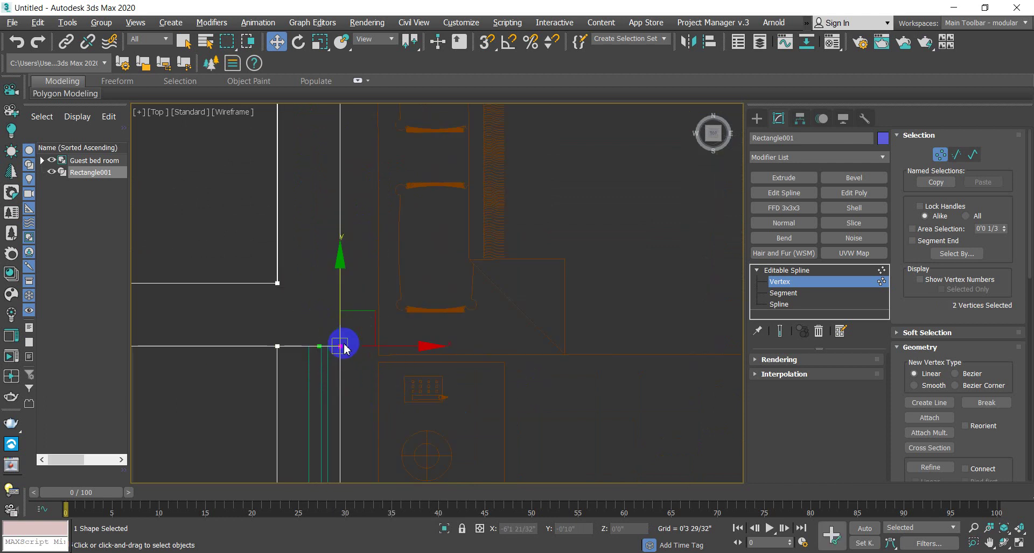
{"action": "right_click", "coordinate": [338, 351]}
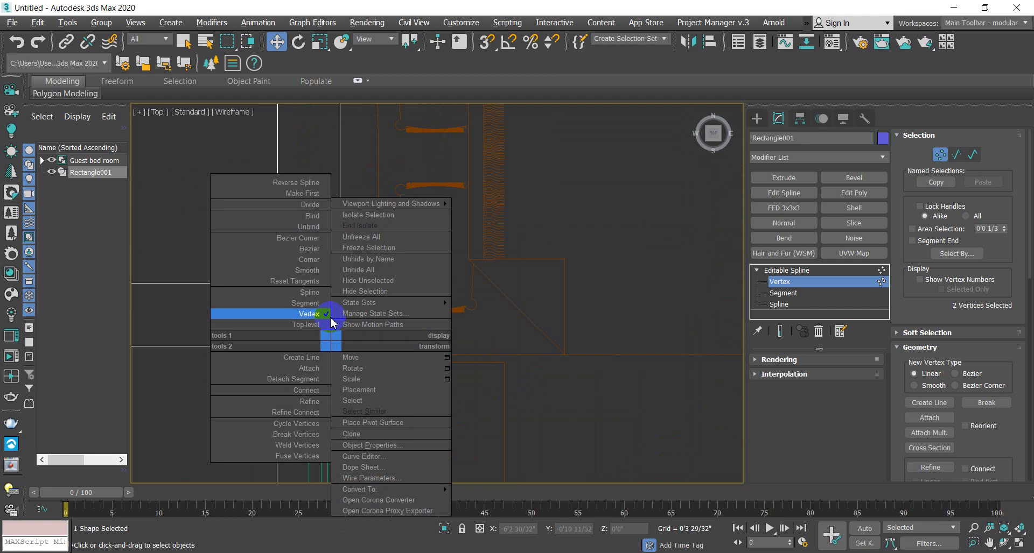
{"action": "left_click", "coordinate": [320, 260]}
{"action": "left_click", "coordinate": [381, 386]}
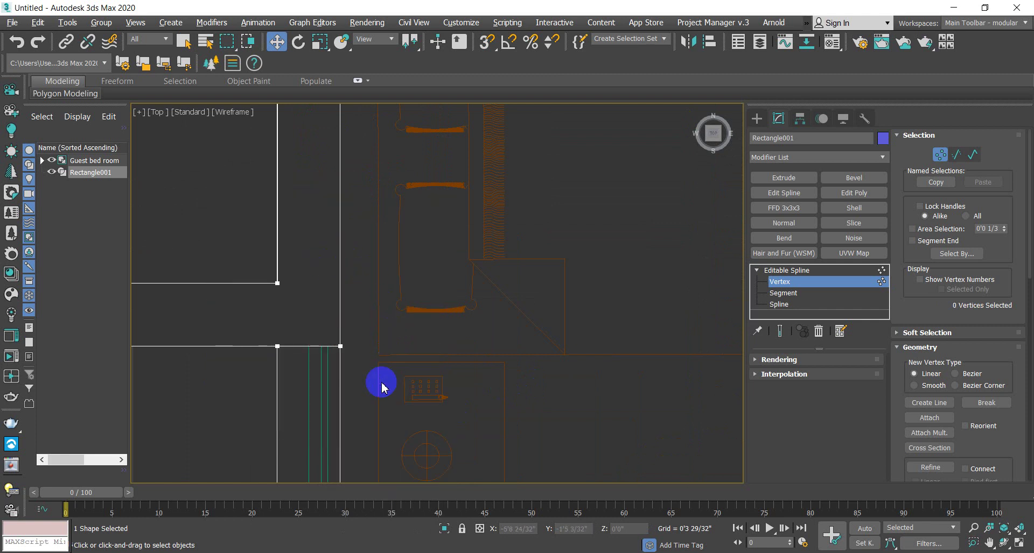
{"action": "scroll", "coordinate": [338, 397], "scroll_direction": "down", "scroll_amount": 2}
{"action": "left_click", "coordinate": [800, 262]}
{"action": "left_click", "coordinate": [754, 270]}
{"action": "left_click", "coordinate": [757, 270]}
{"action": "scroll", "coordinate": [500, 340], "scroll_direction": "down", "scroll_amount": 3}
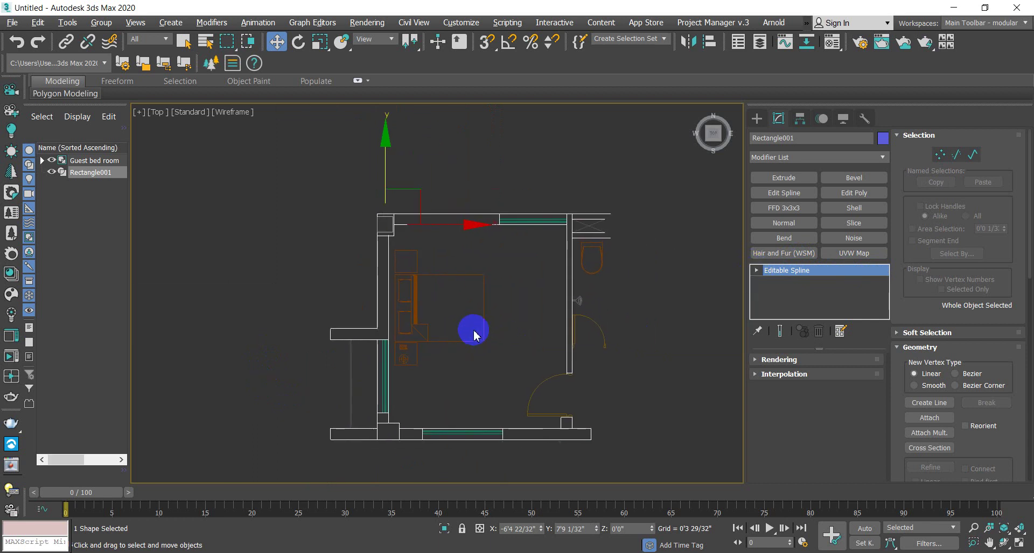
Step: Apply Edit Poly to the traced walls to check their faces in the Perspective view, and remove the modifier
{"action": "left_click", "coordinate": [860, 197]}
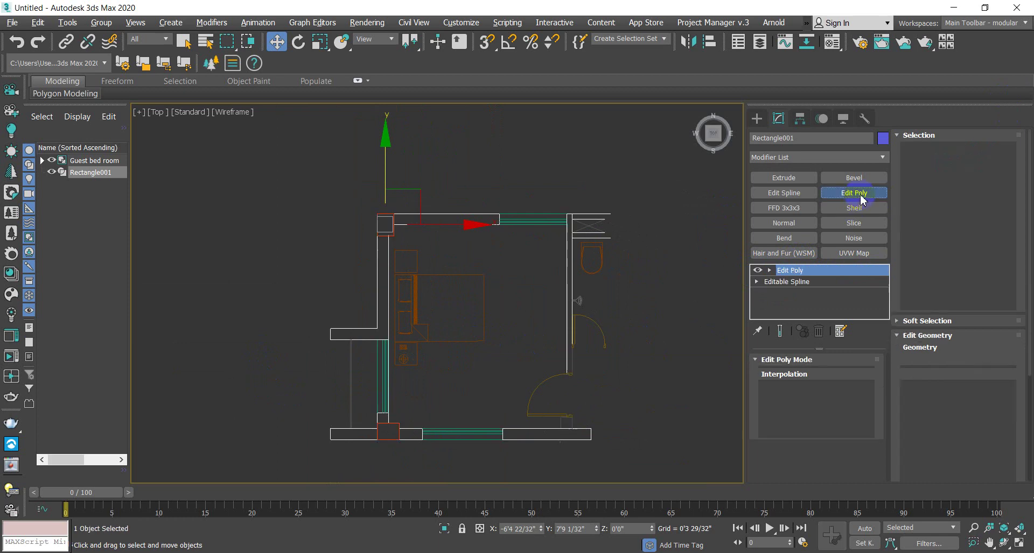
{"action": "key", "text": "p"}
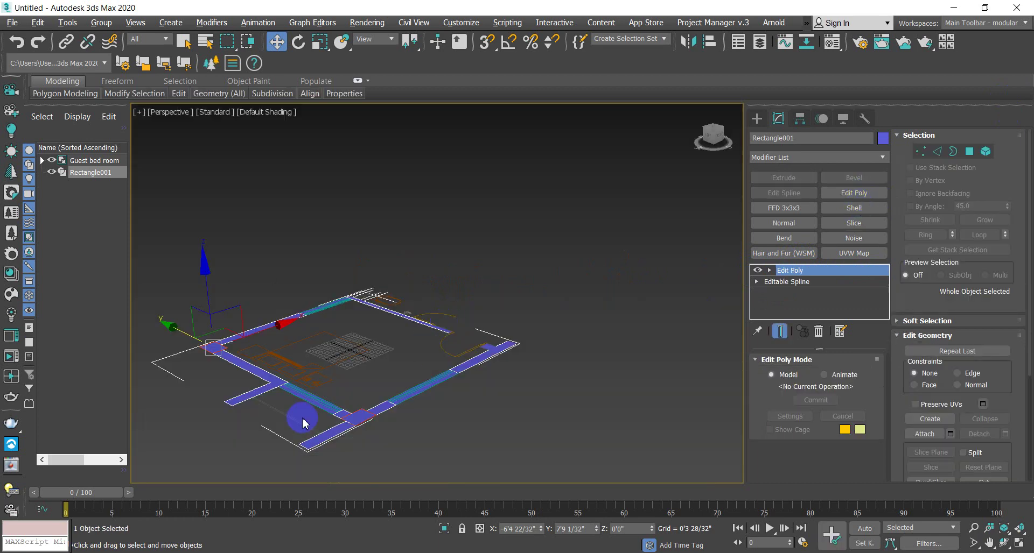
{"action": "scroll", "coordinate": [304, 419], "scroll_direction": "up", "scroll_amount": 3}
{"action": "middle_click_drag", "start_coordinate": [381, 380], "coordinate": [320, 406], "text": "alt"}
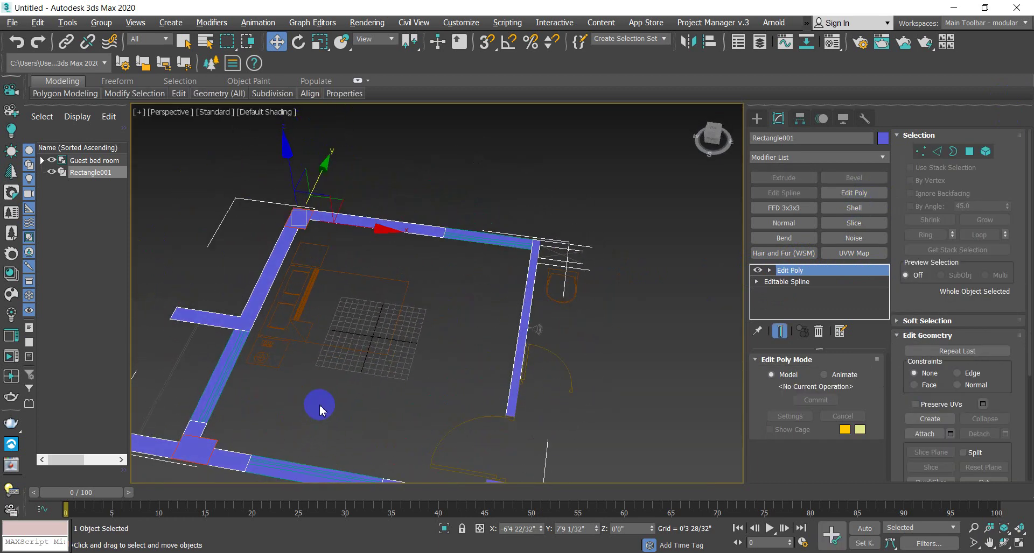
{"action": "scroll", "coordinate": [367, 349], "scroll_direction": "up", "scroll_amount": 3}
{"action": "middle_click_drag", "start_coordinate": [366, 349], "coordinate": [392, 325]}
{"action": "scroll", "coordinate": [399, 349], "scroll_direction": "down", "scroll_amount": 5}
{"action": "scroll", "coordinate": [354, 345], "scroll_direction": "up", "scroll_amount": 4}
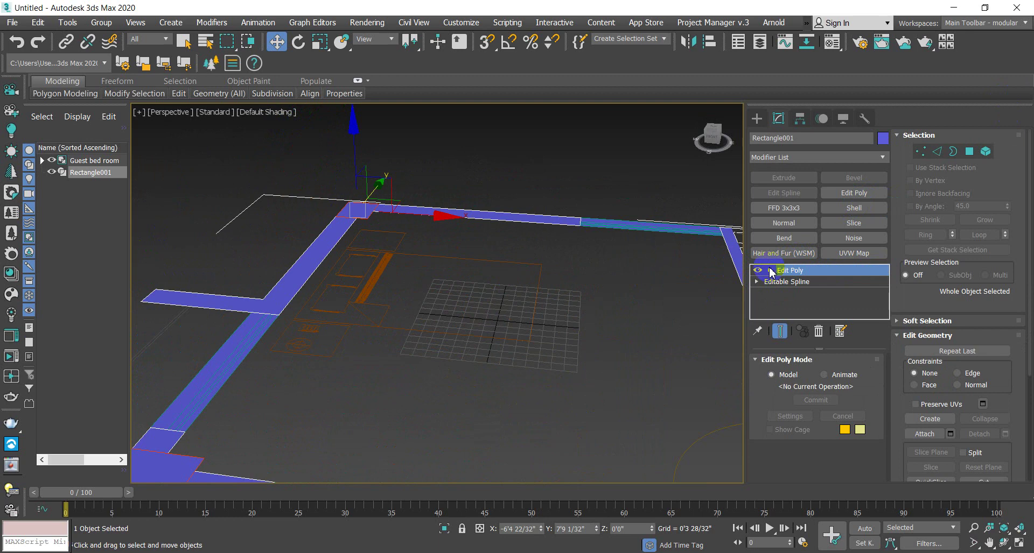
{"action": "left_click", "coordinate": [818, 332]}
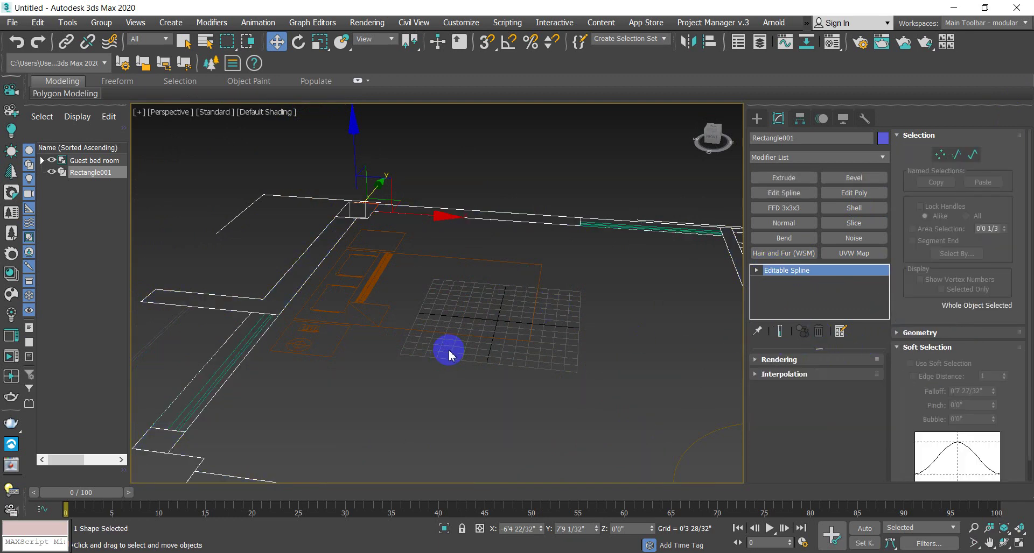
{"action": "key", "text": "t"}
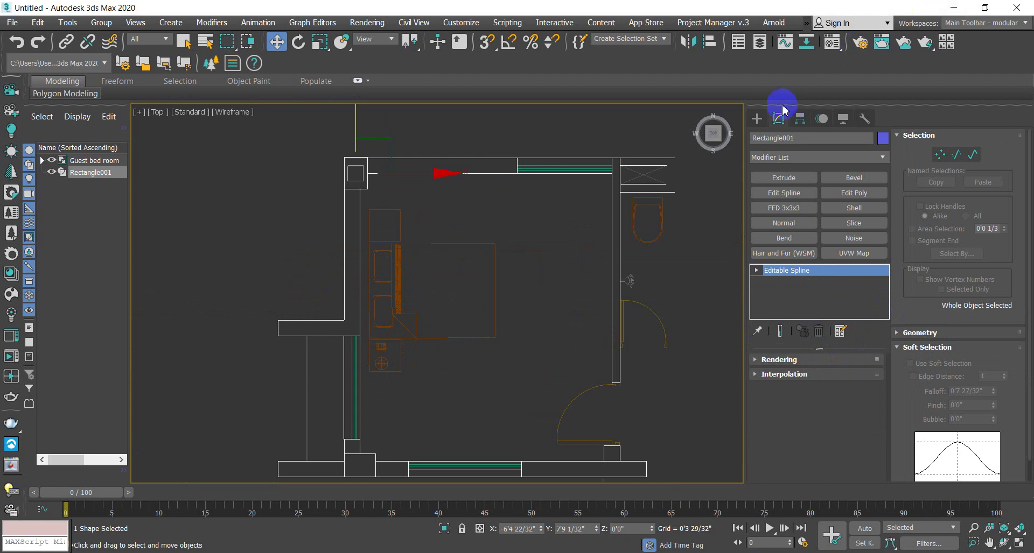
Step: Start a new snapped Line spline along the upper wall's outer edge, from the column's outer upper corner to the right wall's outer corner
{"action": "left_click", "coordinate": [756, 120]}
{"action": "left_click", "coordinate": [806, 208]}
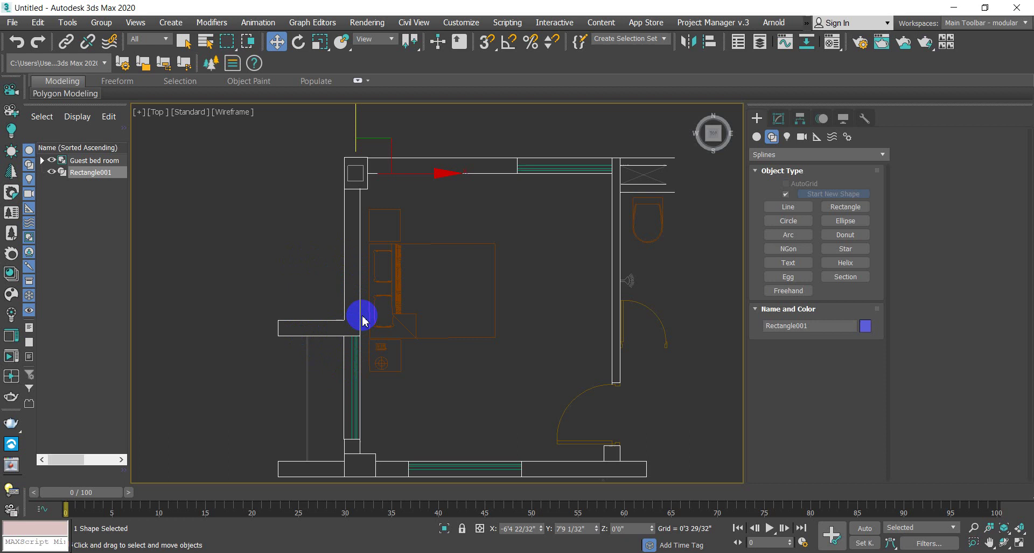
{"action": "left_click", "coordinate": [776, 207]}
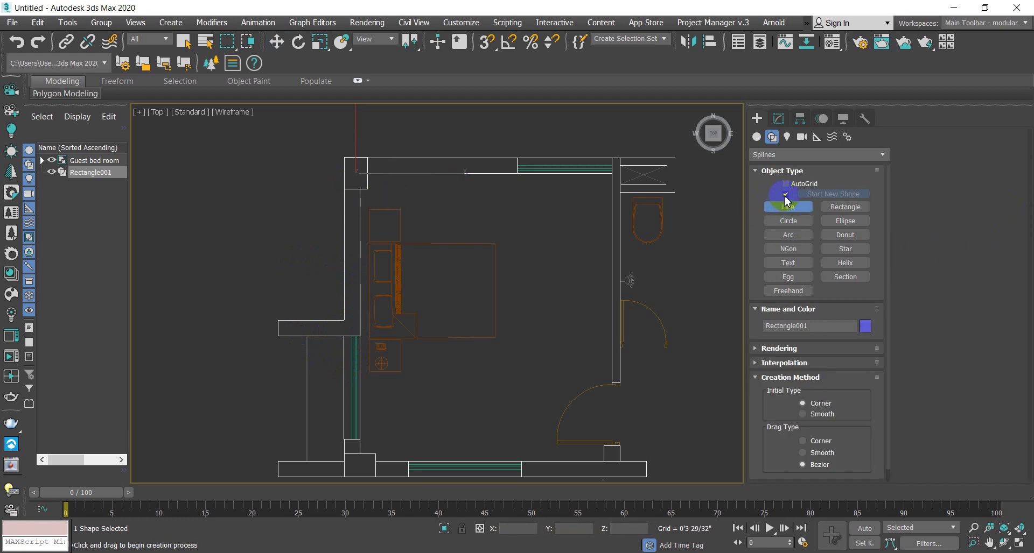
{"action": "scroll", "coordinate": [372, 187], "scroll_direction": "up", "scroll_amount": 3}
{"action": "middle_click_drag", "start_coordinate": [424, 194], "coordinate": [290, 161]}
{"action": "scroll", "coordinate": [290, 161], "scroll_direction": "down", "scroll_amount": 3}
{"action": "middle_click_drag", "start_coordinate": [394, 190], "coordinate": [410, 177]}
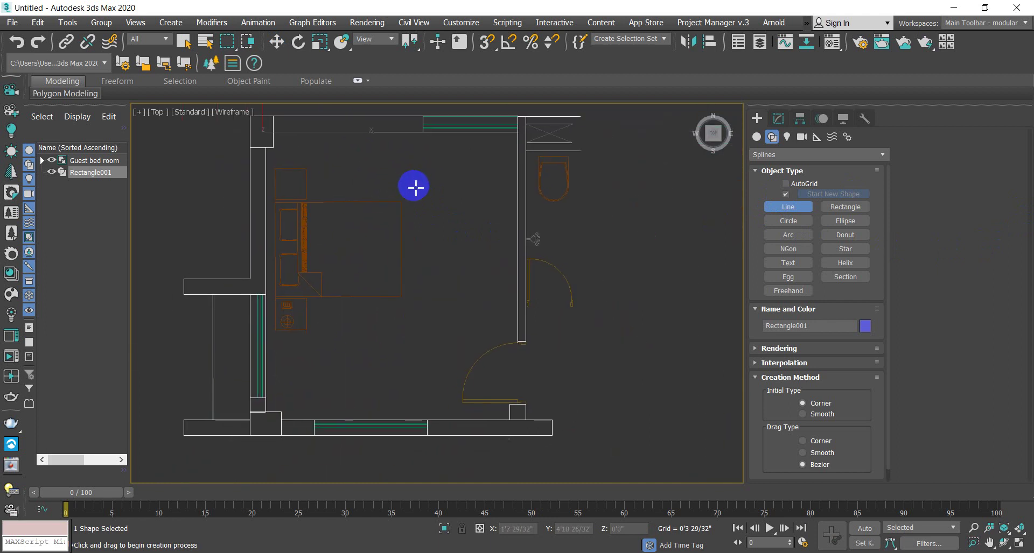
{"action": "scroll", "coordinate": [527, 357], "scroll_direction": "up", "scroll_amount": 5}
{"action": "scroll", "coordinate": [532, 349], "scroll_direction": "down", "scroll_amount": 5}
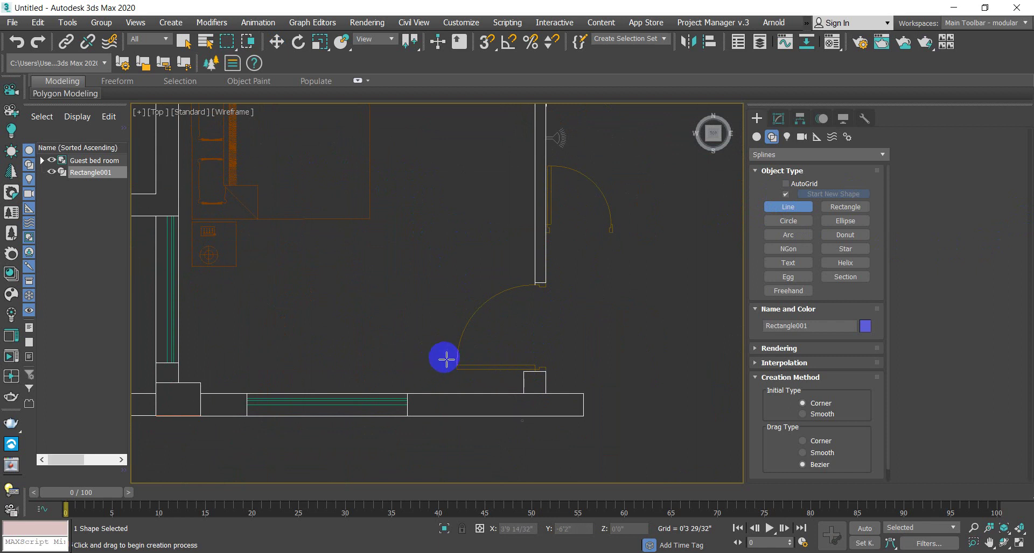
{"action": "scroll", "coordinate": [447, 352], "scroll_direction": "down", "scroll_amount": 5}
{"action": "scroll", "coordinate": [358, 230], "scroll_direction": "up", "scroll_amount": 5}
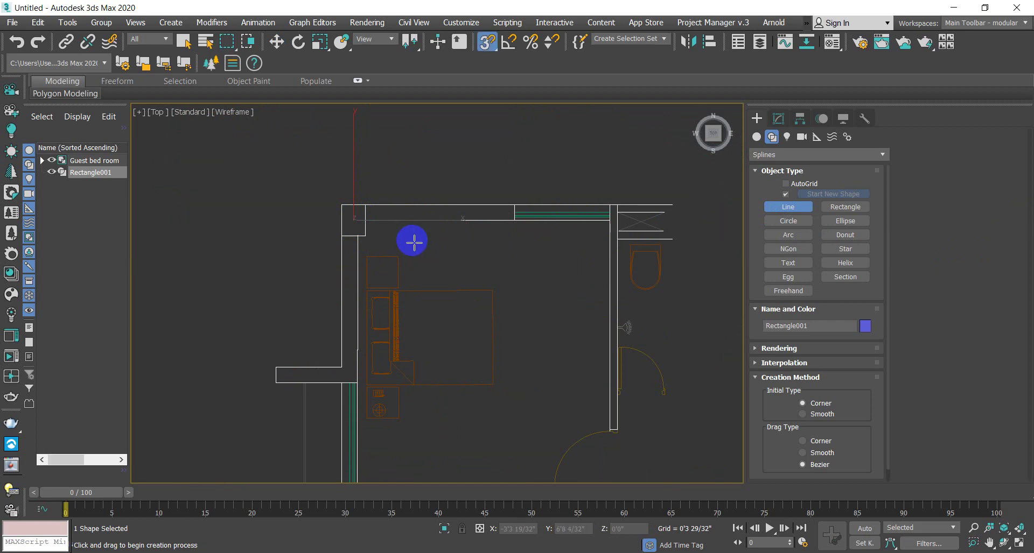
{"action": "left_click", "coordinate": [342, 204]}
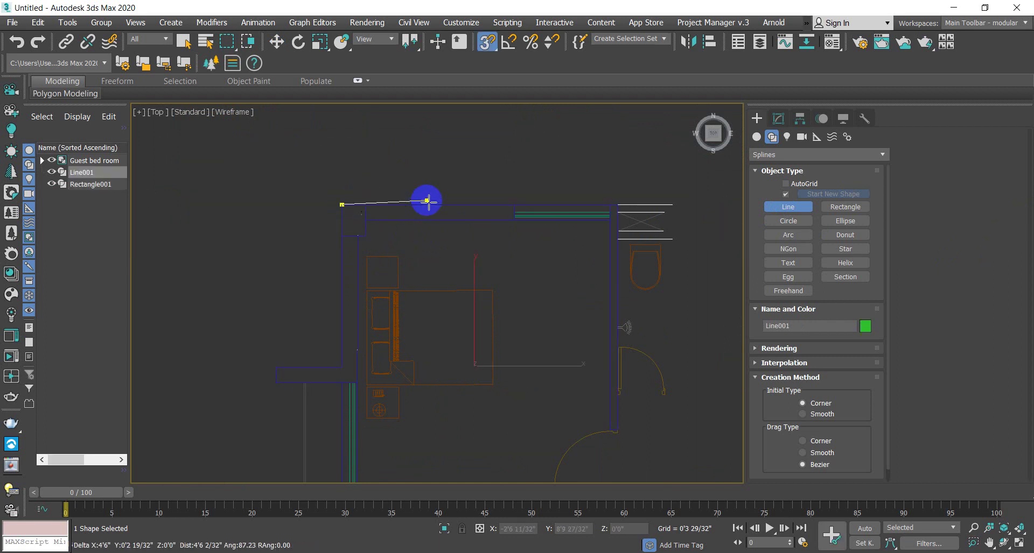
{"action": "scroll", "coordinate": [624, 223], "scroll_direction": "up", "scroll_amount": 3}
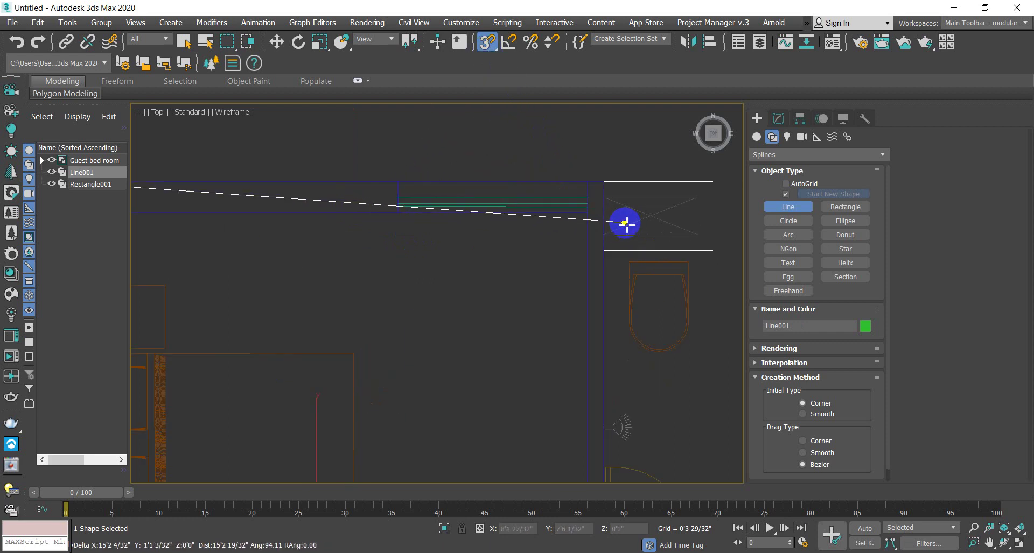
{"action": "left_click", "coordinate": [603, 183]}
Step: Continue the line down the right wall's outer face to the door jamb and on to the lower wall's inner edge
{"action": "middle_click_drag", "start_coordinate": [668, 412], "coordinate": [634, 220]}
{"action": "scroll", "coordinate": [630, 237], "scroll_direction": "down", "scroll_amount": 4}
{"action": "scroll", "coordinate": [592, 311], "scroll_direction": "up", "scroll_amount": 4}
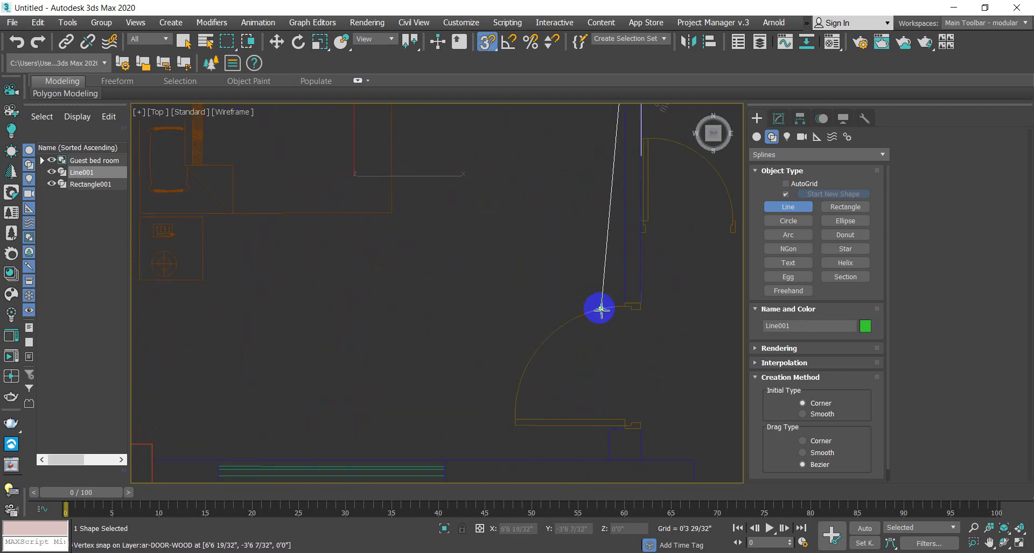
{"action": "left_click", "coordinate": [641, 303]}
{"action": "left_click", "coordinate": [640, 460]}
{"action": "middle_click_drag", "start_coordinate": [577, 458], "coordinate": [674, 426]}
{"action": "scroll", "coordinate": [593, 426], "scroll_direction": "down", "scroll_amount": 3}
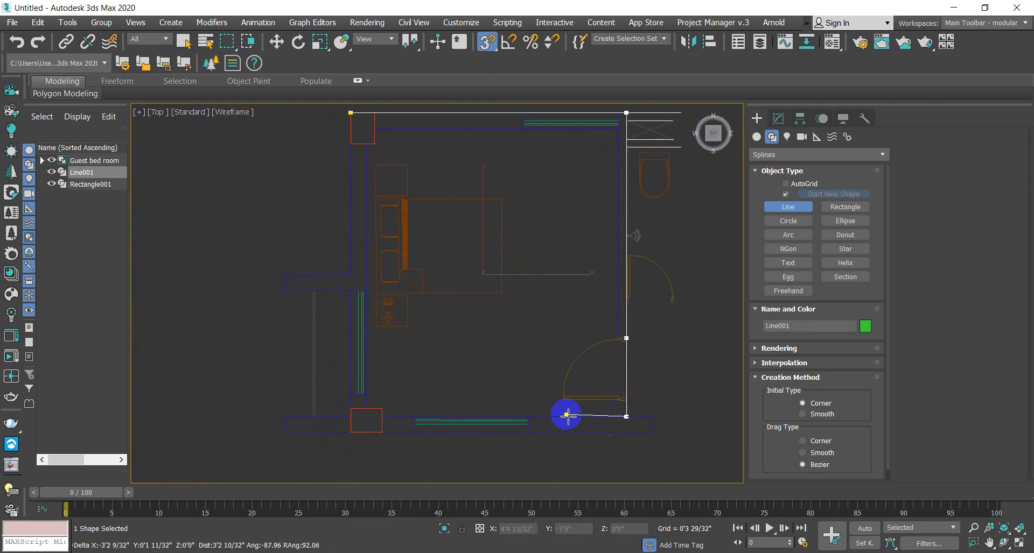
Step: Continue the line from the lower wall's inner edge around that wall's right end to its outer corner
{"action": "scroll", "coordinate": [385, 416], "scroll_direction": "up", "scroll_amount": 5}
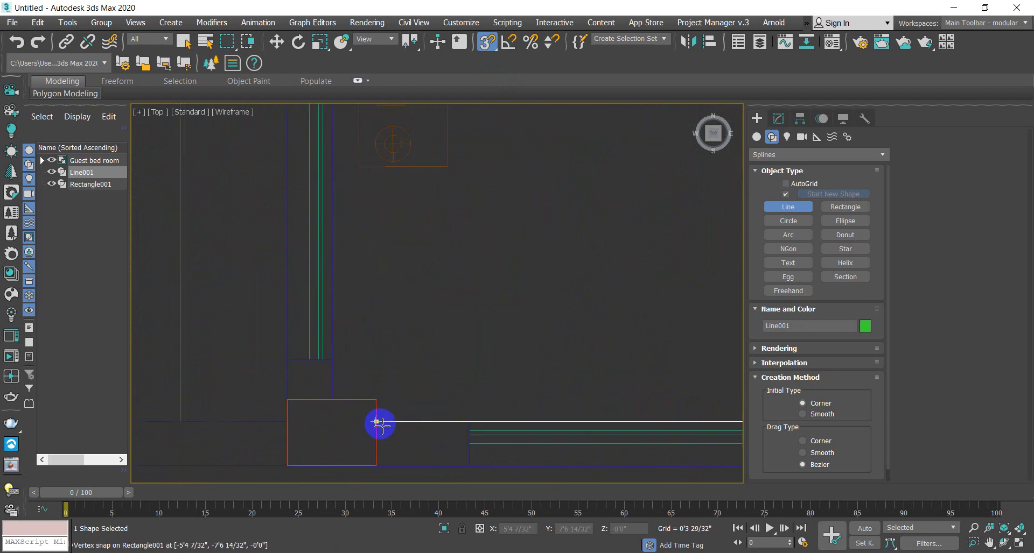
{"action": "scroll", "coordinate": [380, 426], "scroll_direction": "down", "scroll_amount": 4}
{"action": "scroll", "coordinate": [625, 438], "scroll_direction": "up", "scroll_amount": 4}
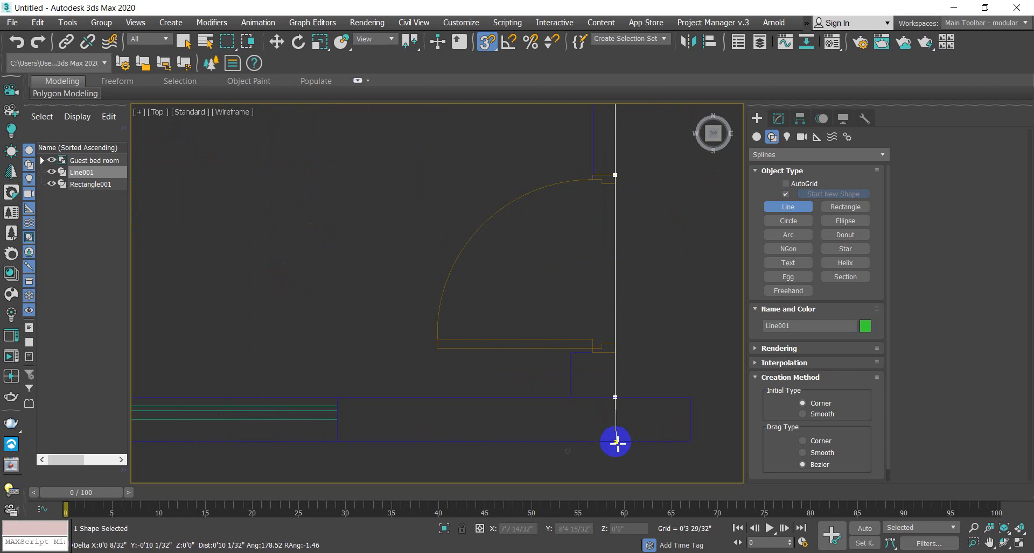
{"action": "left_click", "coordinate": [690, 398]}
{"action": "left_click", "coordinate": [690, 441]}
Step: Extend the line along the lower wall's outer edge to its left end, and up to the wall's inner corner
{"action": "scroll", "coordinate": [539, 458], "scroll_direction": "down", "scroll_amount": 4}
{"action": "middle_click_drag", "start_coordinate": [512, 445], "coordinate": [704, 385]}
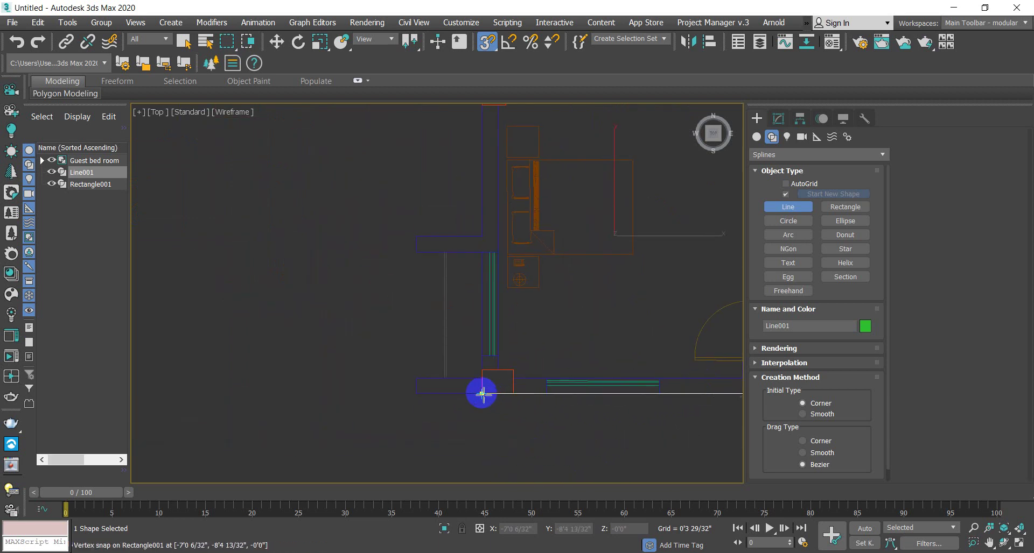
{"action": "left_click", "coordinate": [416, 396]}
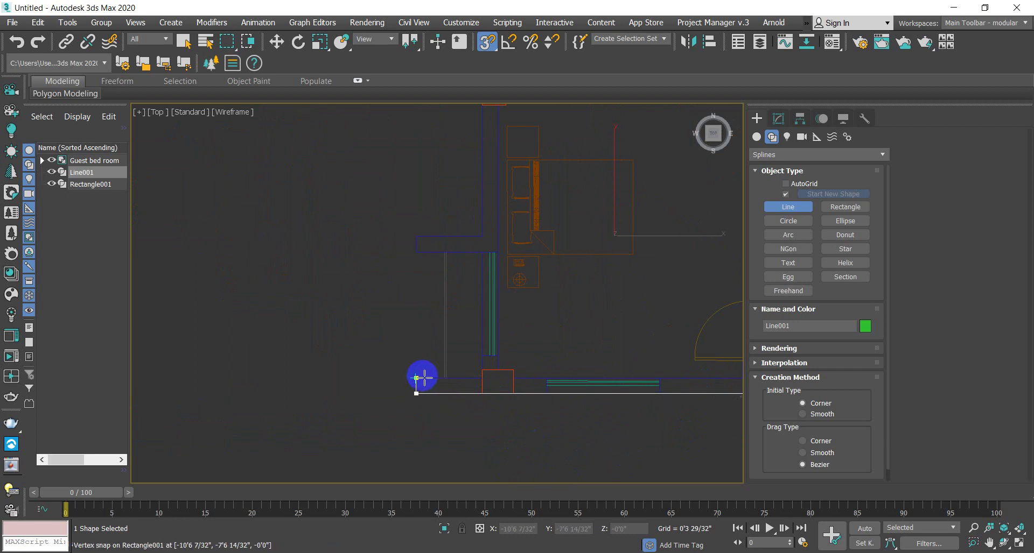
{"action": "left_click", "coordinate": [423, 377]}
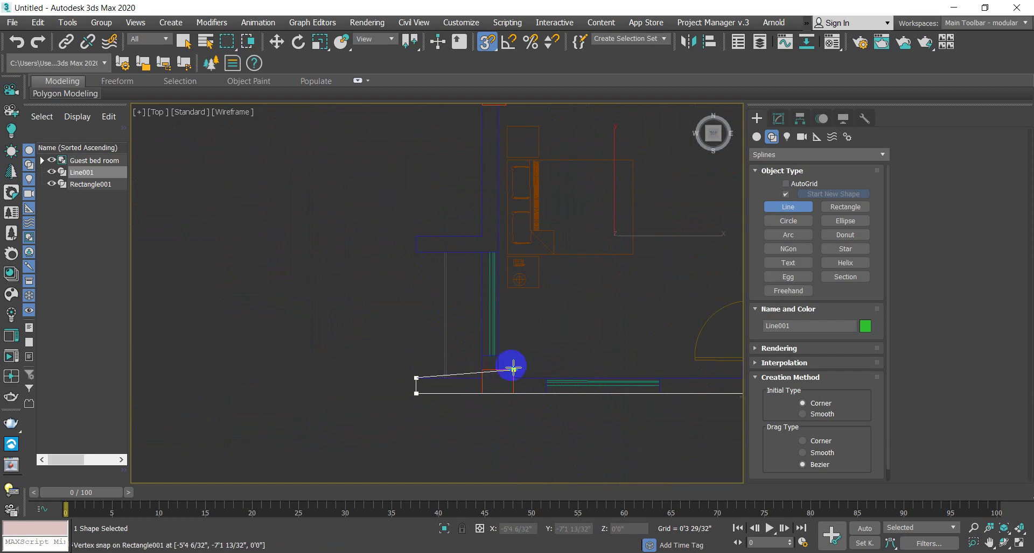
Step: Continue the line up the open left side to the upper stub wall, around its end, and along to the left wall
{"action": "scroll", "coordinate": [542, 406], "scroll_direction": "down", "scroll_amount": 2}
{"action": "middle_click_drag", "start_coordinate": [505, 406], "coordinate": [463, 399]}
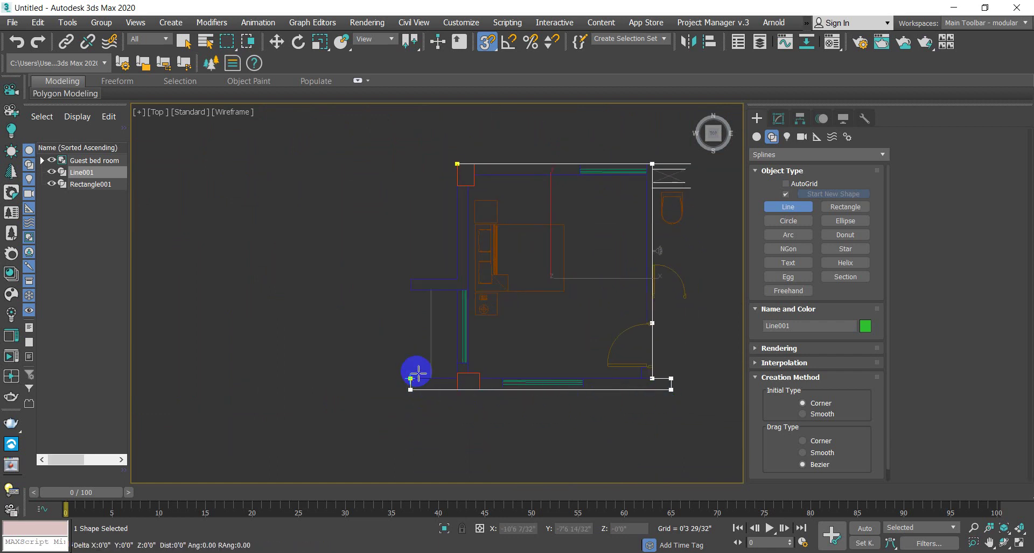
{"action": "scroll", "coordinate": [412, 365], "scroll_direction": "up", "scroll_amount": 2}
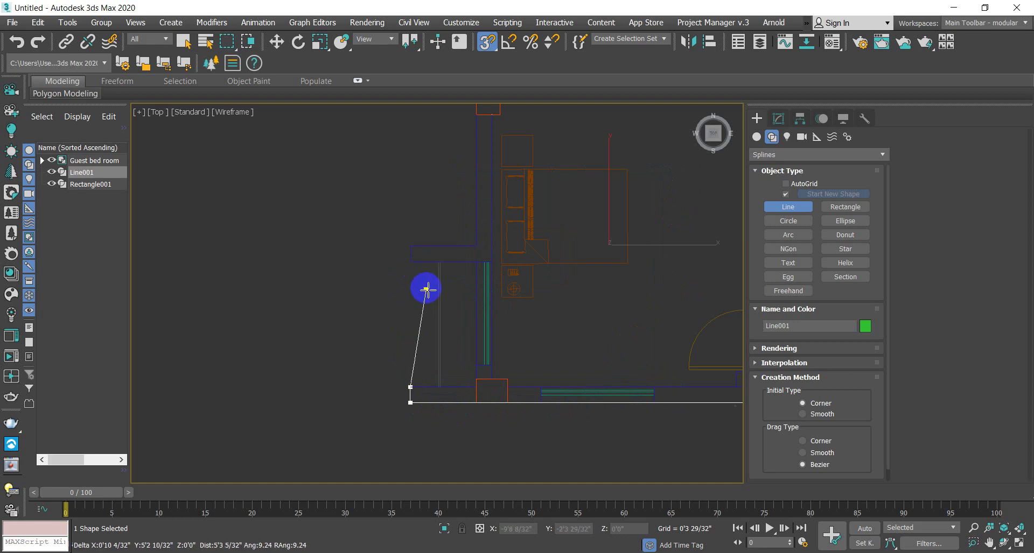
{"action": "scroll", "coordinate": [412, 338], "scroll_direction": "down", "scroll_amount": 2}
{"action": "scroll", "coordinate": [407, 328], "scroll_direction": "up", "scroll_amount": 2}
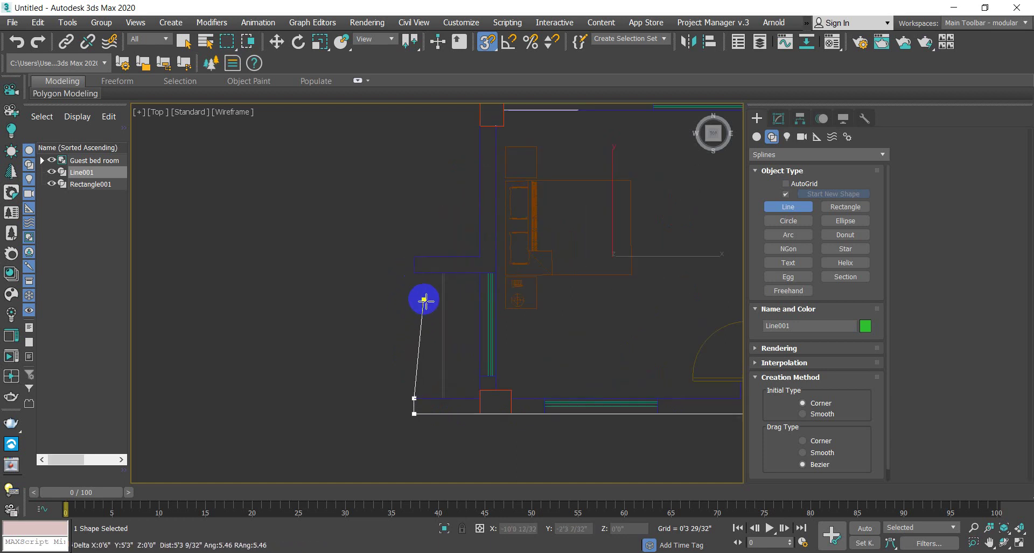
{"action": "left_click", "coordinate": [414, 273]}
{"action": "left_click", "coordinate": [414, 257]}
{"action": "left_click", "coordinate": [481, 256]}
Step: Run the line up the left wall's outer edge through the column corners to its starting point and close the spline
{"action": "middle_click_drag", "start_coordinate": [510, 235], "coordinate": [515, 353]}
{"action": "left_click", "coordinate": [485, 244]}
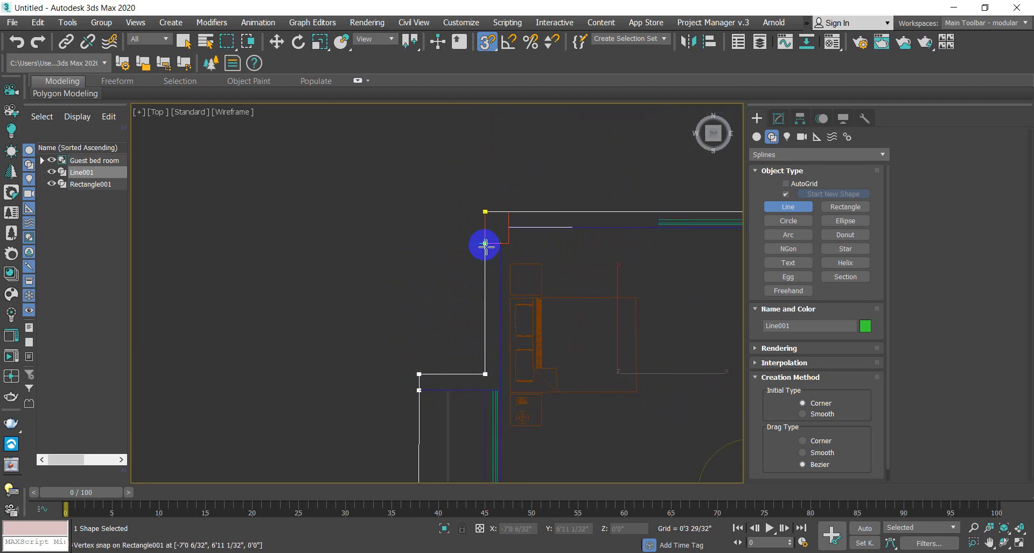
{"action": "left_click", "coordinate": [485, 211]}
{"action": "left_click", "coordinate": [496, 327]}
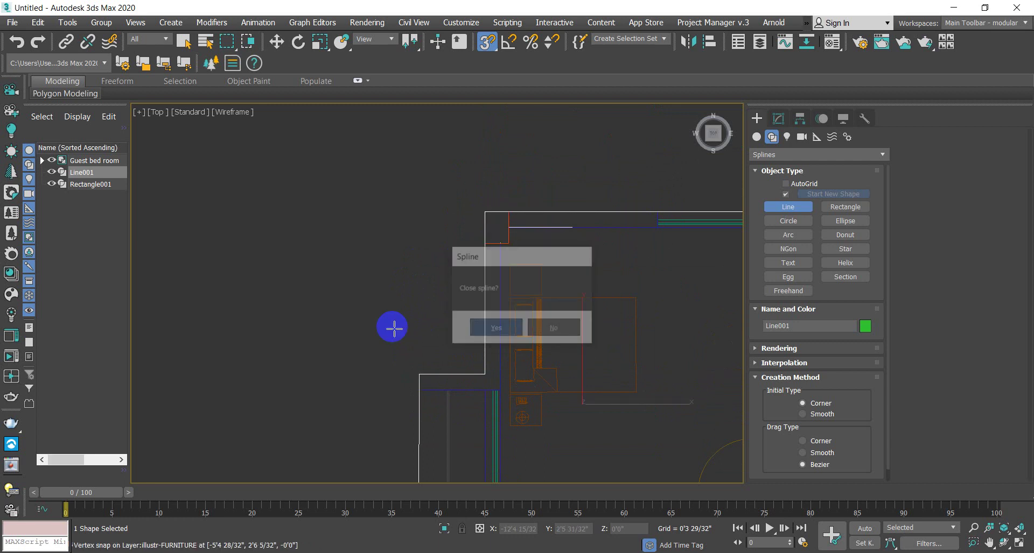
{"action": "scroll", "coordinate": [384, 320], "scroll_direction": "down", "scroll_amount": 4}
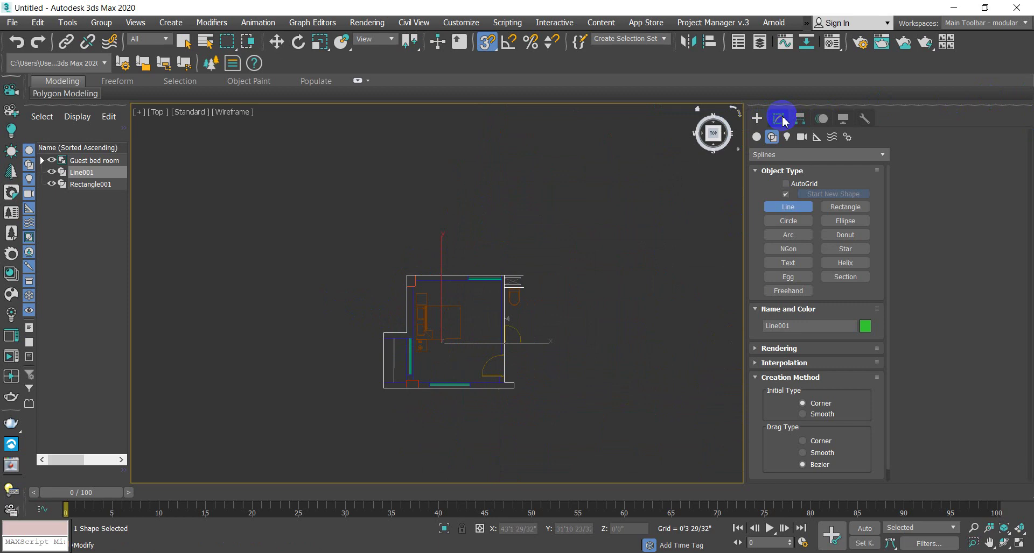
Step: Leave line drawing and switch to the Left view with the Move tool active on the outline
{"action": "key", "text": "w"}
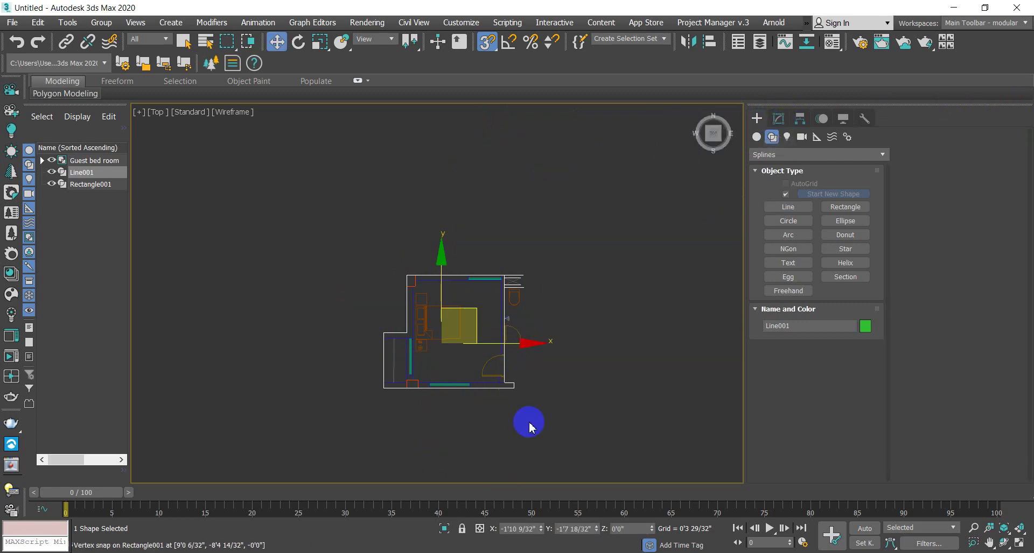
{"action": "key", "text": "l"}
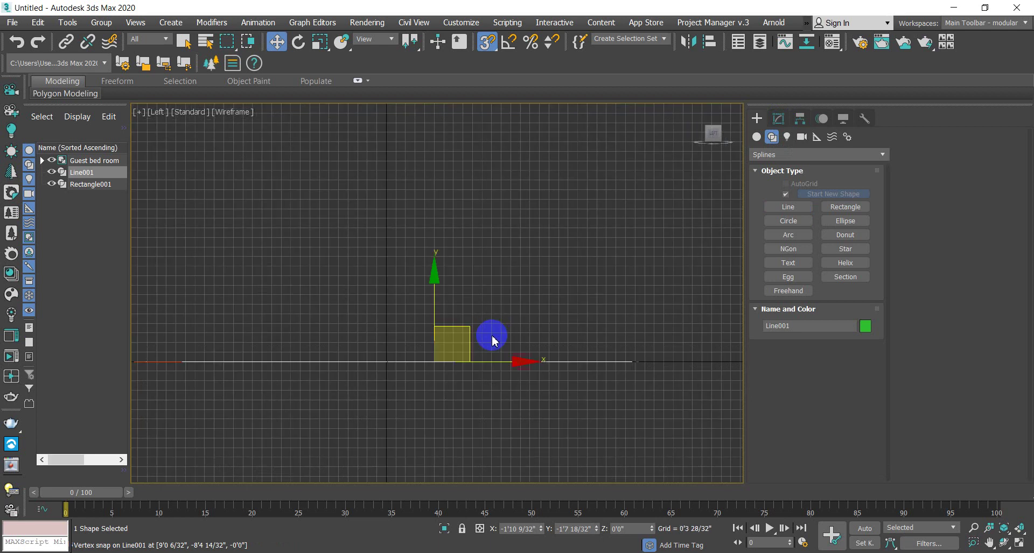
{"action": "key", "text": "z"}
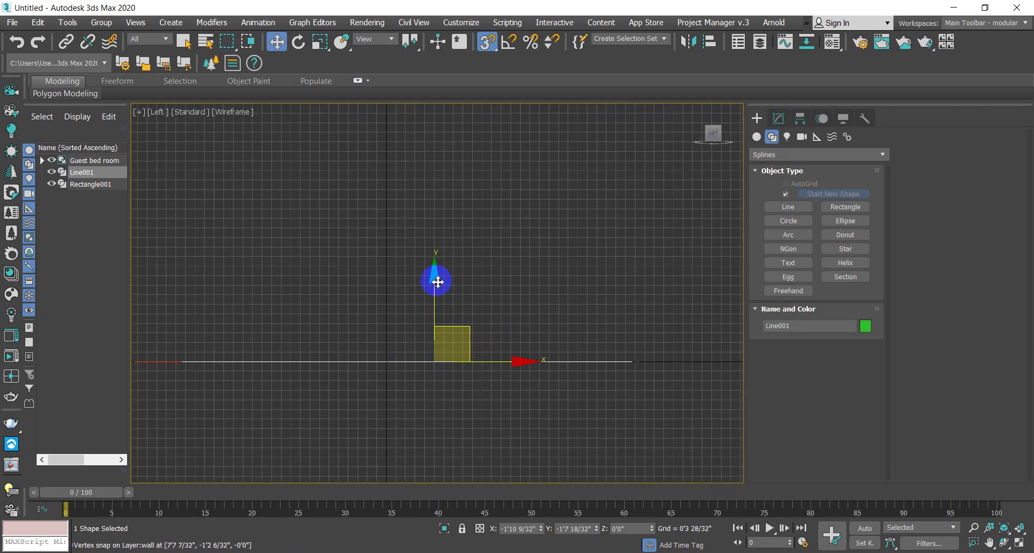
{"action": "left_click_drag", "start_coordinate": [437, 282], "coordinate": [436, 208], "text": "shift"}
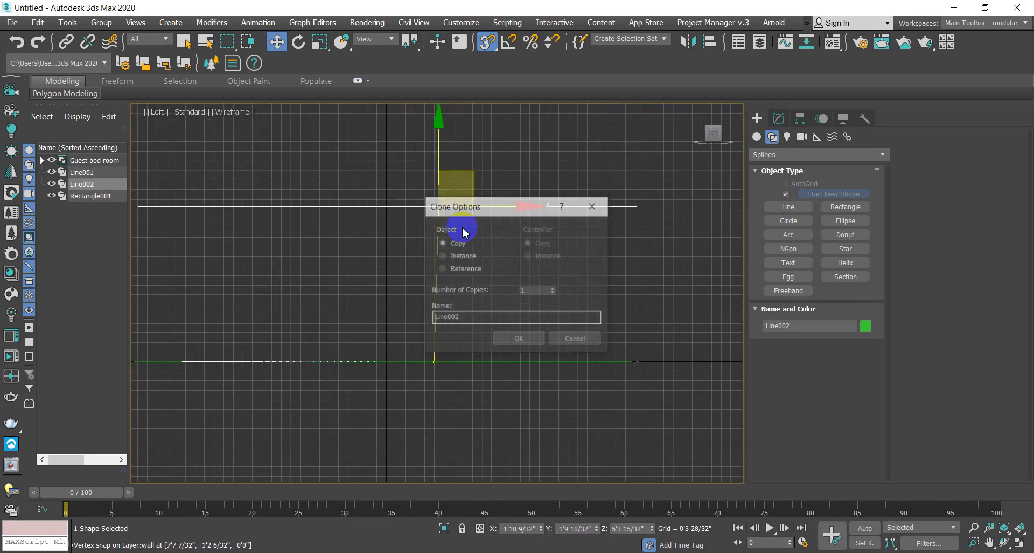
{"action": "left_click", "coordinate": [502, 340]}
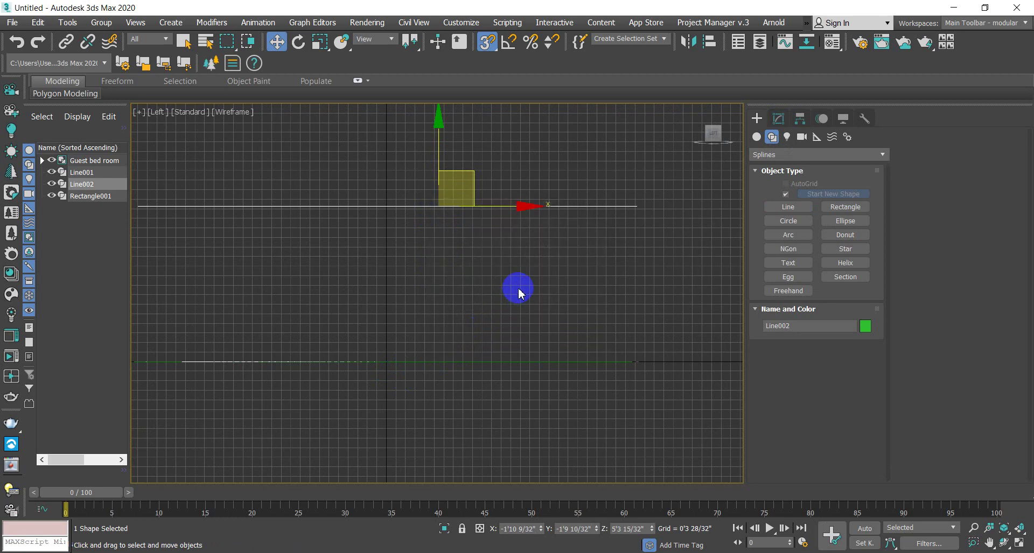
{"action": "key", "text": "ctrl+z"}
{"action": "scroll", "coordinate": [568, 374], "scroll_direction": "down", "scroll_amount": 4}
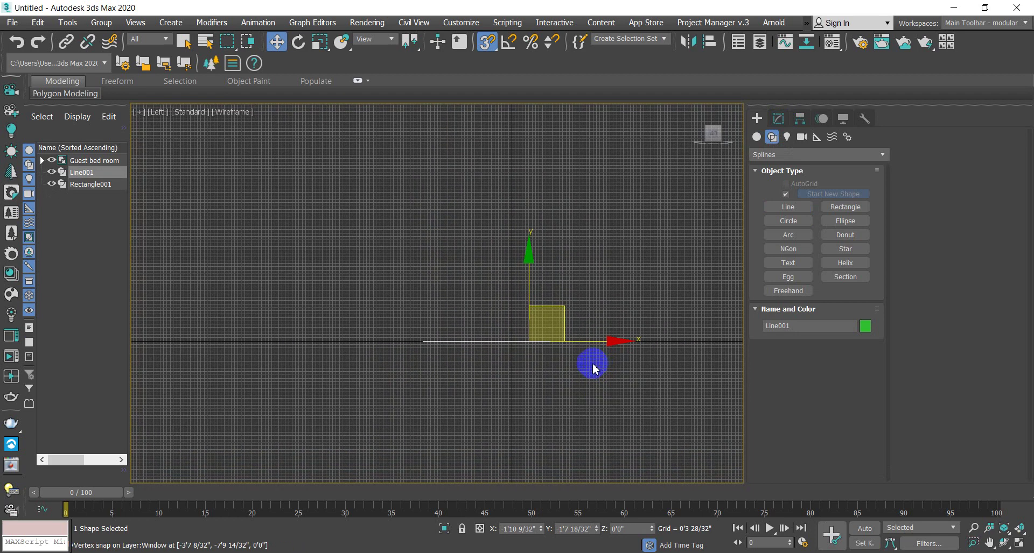
Step: Turn snapping off and clone the outline straight up as a Copy, at a height of about 16'1 1/2"
{"action": "key", "text": "s"}
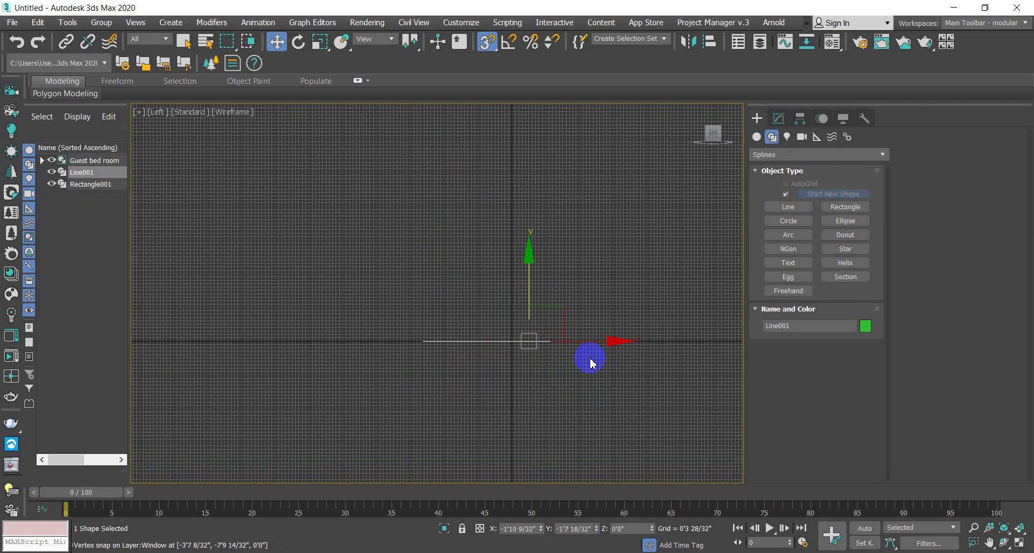
{"action": "mouse_move", "coordinate": [528, 265]}
{"action": "left_mouse_down"}
{"action": "mouse_move", "coordinate": [556, 115]}
{"action": "mouse_move", "coordinate": [563, 127]}
{"action": "left_mouse_up"}
{"action": "left_click", "coordinate": [519, 339]}
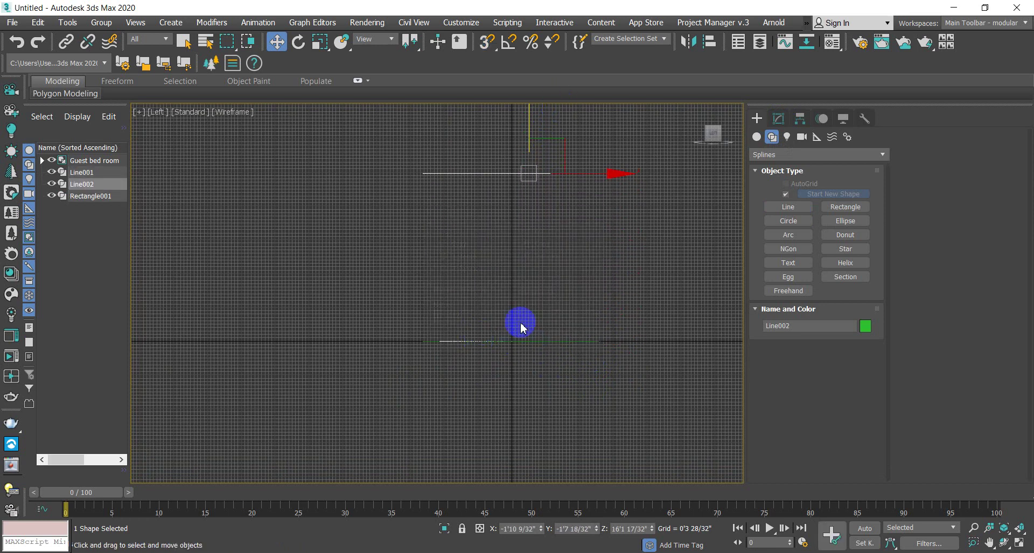
Step: Apply Edit Poly to the raised outline copy, and hide that copy in the Perspective view
{"action": "left_click", "coordinate": [777, 119]}
{"action": "left_click", "coordinate": [855, 196]}
{"action": "key", "text": "p"}
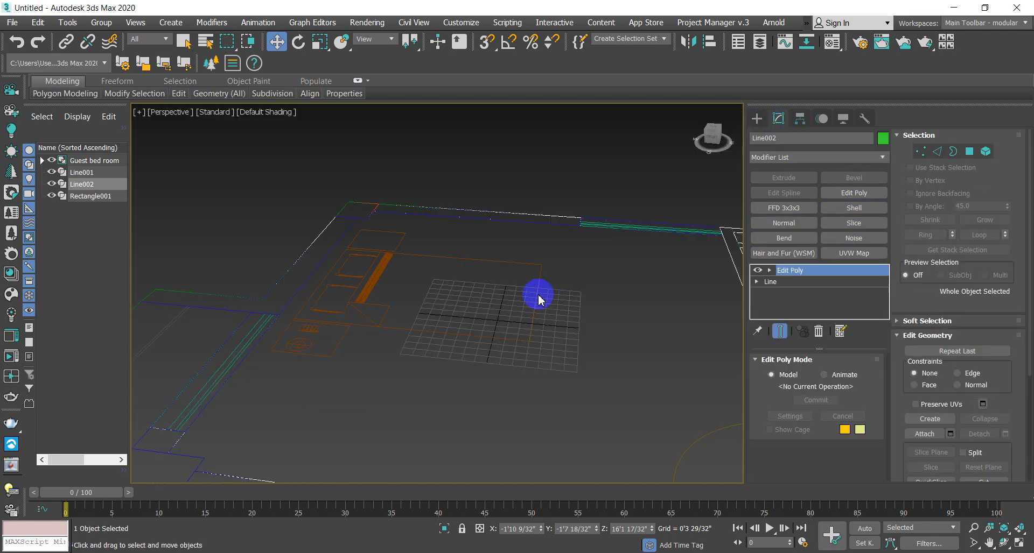
{"action": "scroll", "coordinate": [523, 306], "scroll_direction": "down", "scroll_amount": 5}
{"action": "scroll", "coordinate": [524, 296], "scroll_direction": "up", "scroll_amount": 3}
{"action": "scroll", "coordinate": [493, 318], "scroll_direction": "down", "scroll_amount": 2}
{"action": "middle_click_drag", "start_coordinate": [495, 321], "coordinate": [465, 342], "text": "alt"}
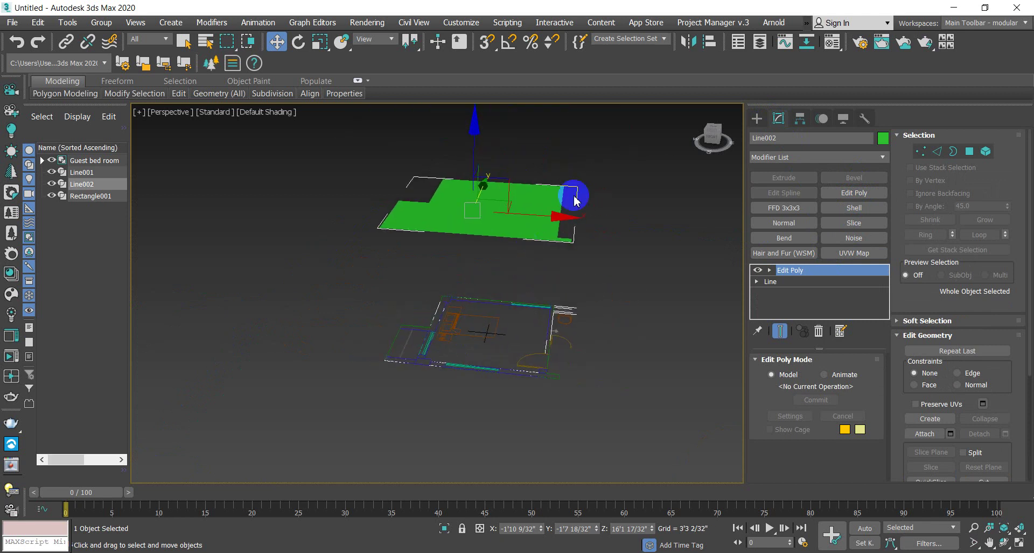
{"action": "right_click", "coordinate": [513, 231]}
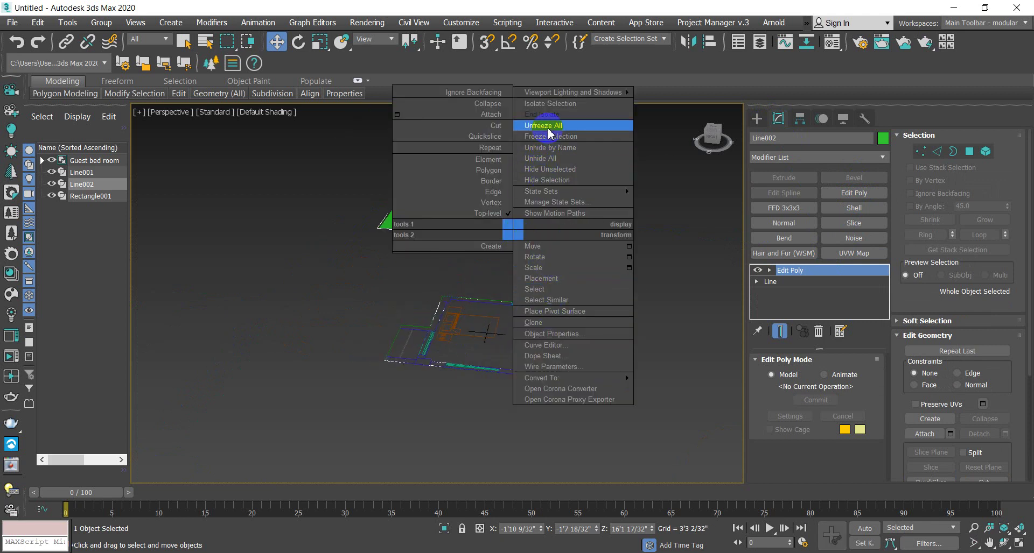
{"action": "left_click", "coordinate": [569, 185]}
{"action": "scroll", "coordinate": [493, 318], "scroll_direction": "up", "scroll_amount": 10}
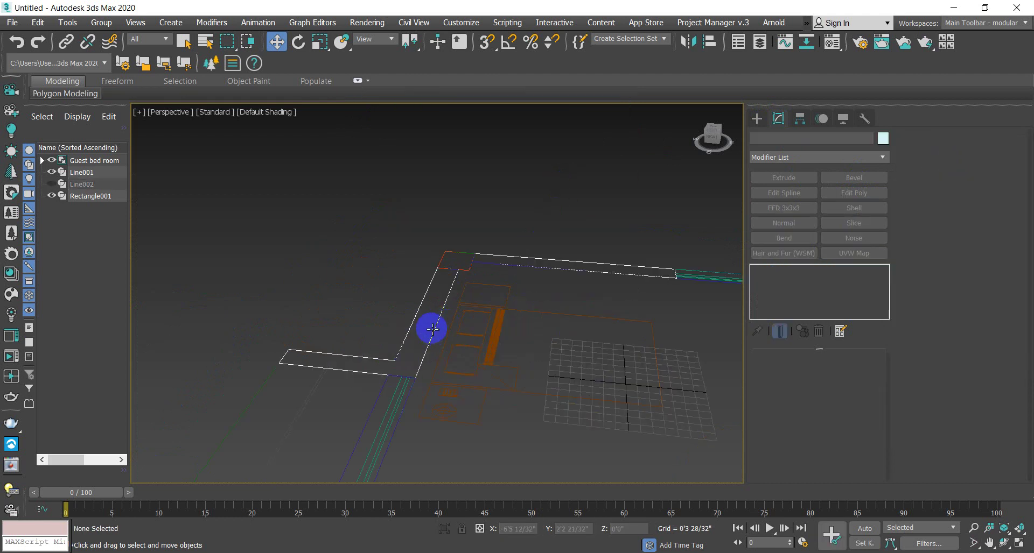
{"action": "left_click", "coordinate": [414, 324]}
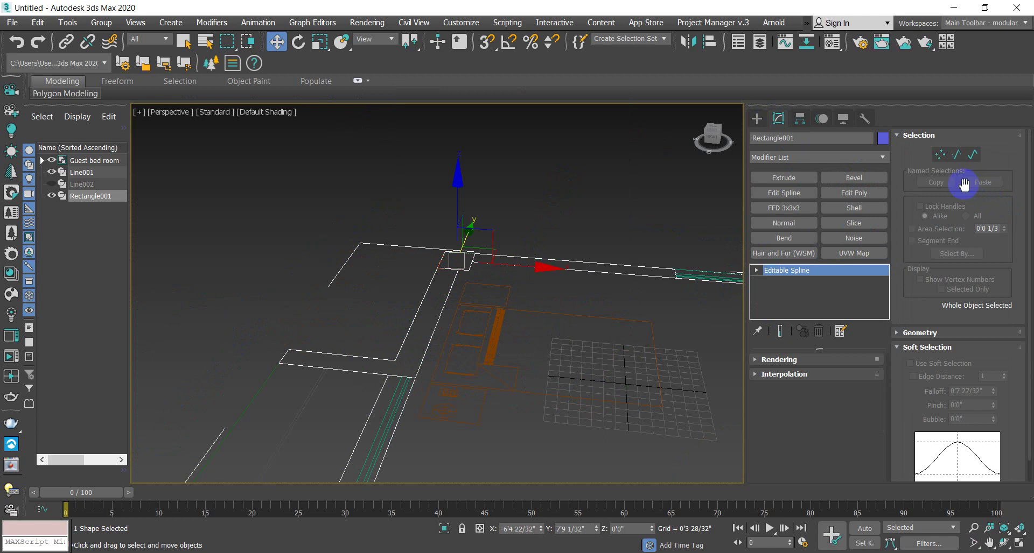
{"action": "left_click", "coordinate": [872, 195]}
{"action": "scroll", "coordinate": [463, 329], "scroll_direction": "down", "scroll_amount": 5}
{"action": "key", "text": "ctrl+z"}
Step: Apply Edit Poly to the original room outline at ground level to turn it into a floor surface
{"action": "scroll", "coordinate": [405, 318], "scroll_direction": "up", "scroll_amount": 3}
{"action": "scroll", "coordinate": [366, 397], "scroll_direction": "up", "scroll_amount": 3}
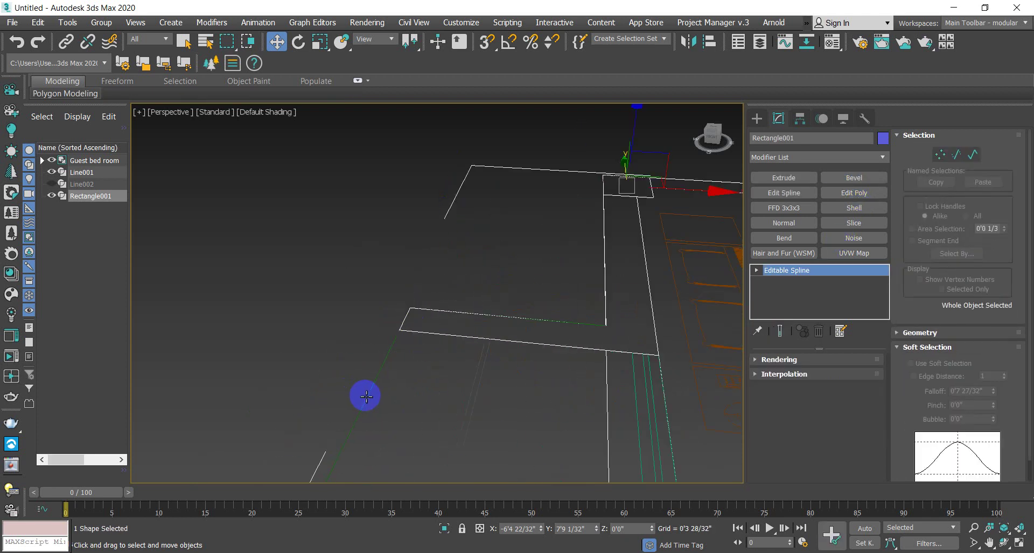
{"action": "left_click", "coordinate": [371, 399]}
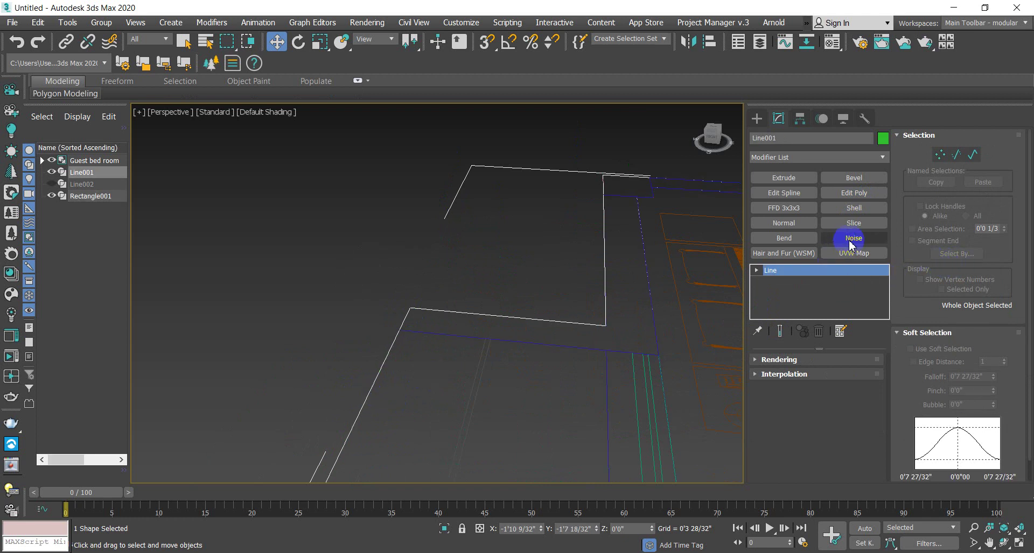
{"action": "left_click", "coordinate": [854, 193]}
{"action": "scroll", "coordinate": [477, 296], "scroll_direction": "down", "scroll_amount": 5}
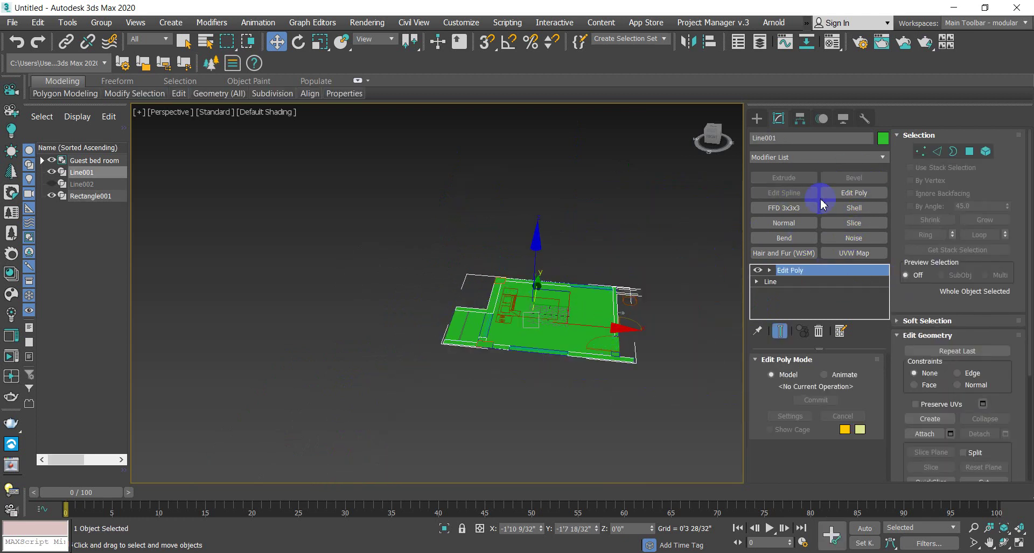
{"action": "left_click", "coordinate": [882, 139]}
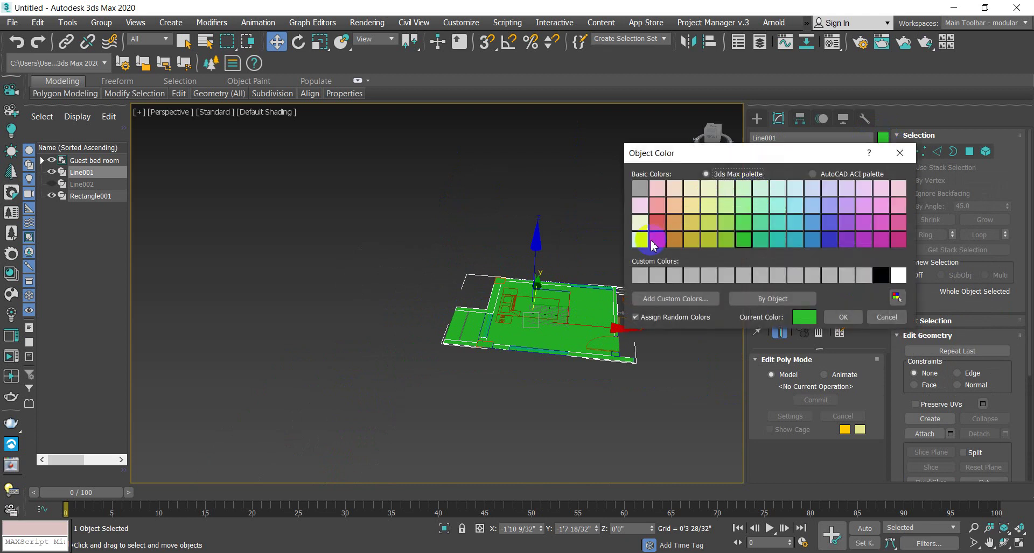
{"action": "left_click", "coordinate": [898, 275]}
{"action": "left_click", "coordinate": [843, 317]}
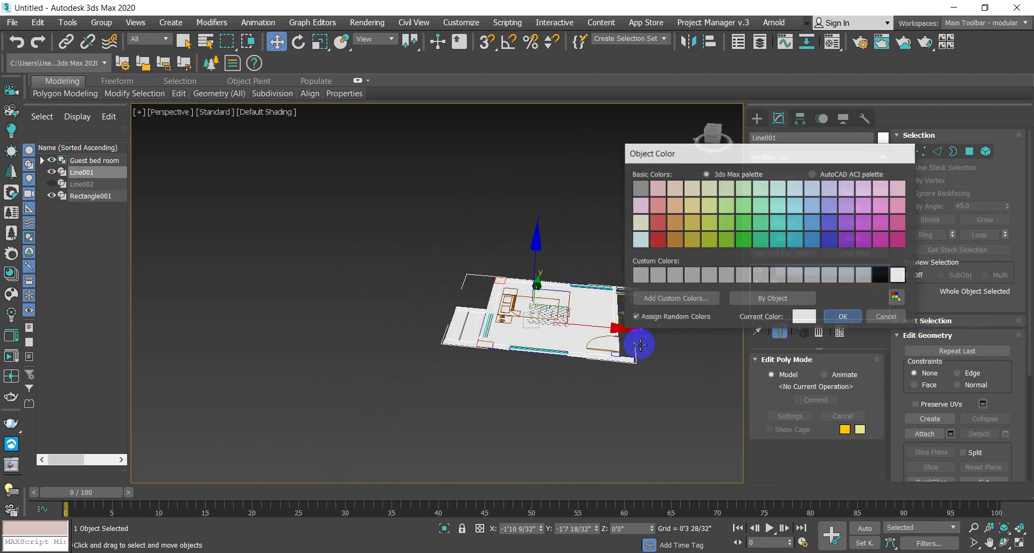
Step: Set the floor surface's object color to the light grey custom color
{"action": "scroll", "coordinate": [568, 344], "scroll_direction": "up", "scroll_amount": 3}
{"action": "middle_click_drag", "start_coordinate": [570, 337], "coordinate": [514, 377]}
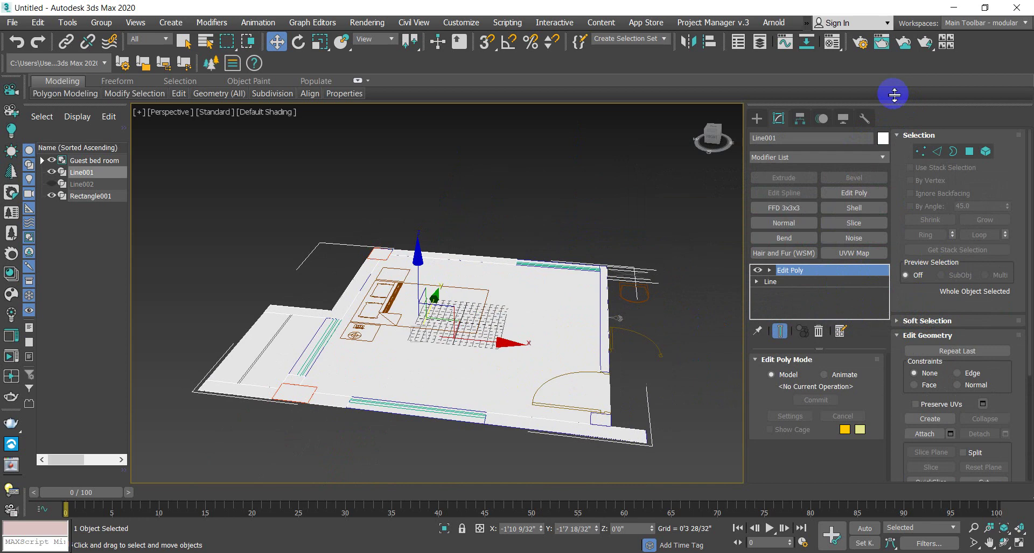
{"action": "left_click", "coordinate": [882, 139]}
{"action": "left_click", "coordinate": [859, 275]}
{"action": "left_click", "coordinate": [843, 317]}
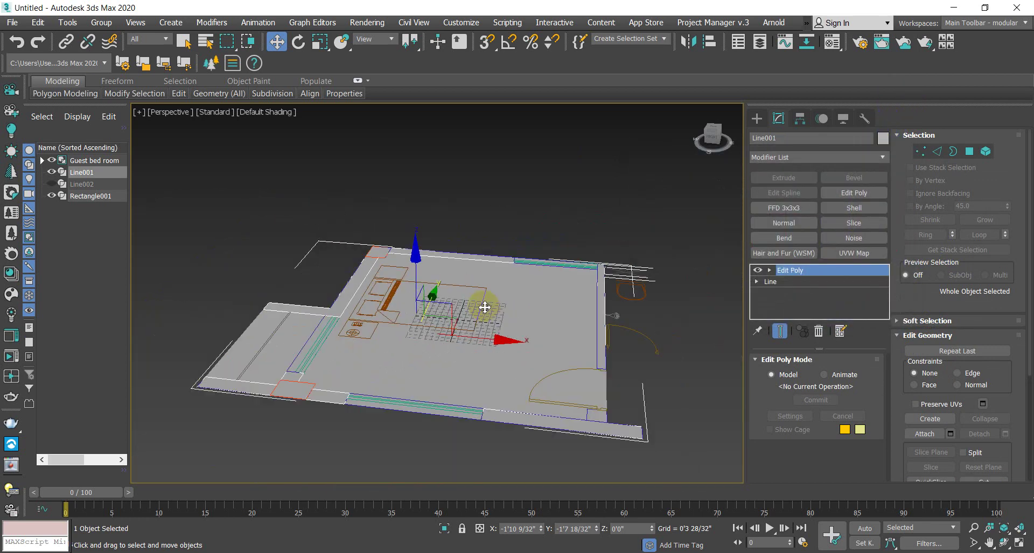
Step: Select the traced walls' spline and examine how it lines up with the floor's edge around the left wall's window
{"action": "middle_click_drag", "start_coordinate": [508, 293], "coordinate": [557, 281], "text": "alt"}
{"action": "scroll", "coordinate": [520, 344], "scroll_direction": "up", "scroll_amount": 3}
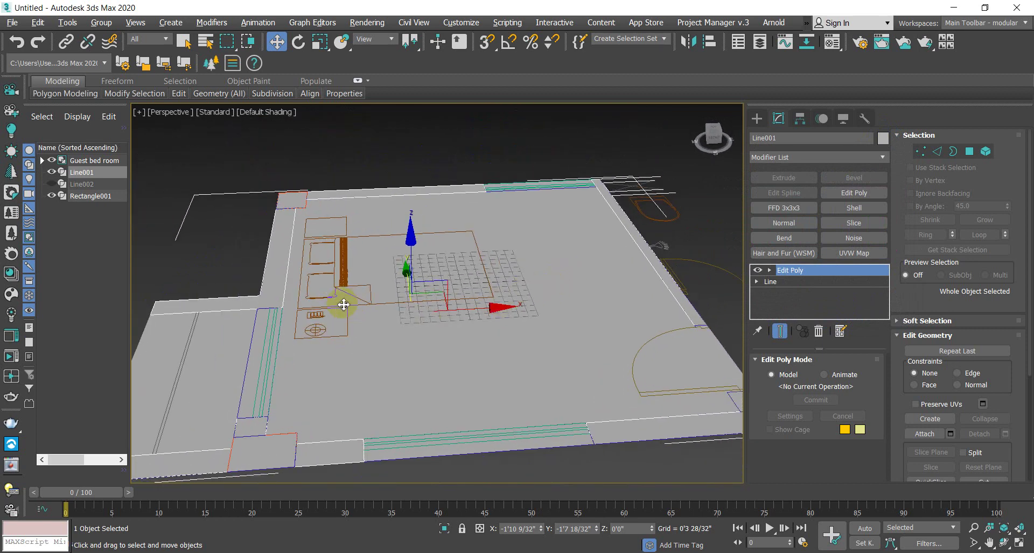
{"action": "scroll", "coordinate": [343, 305], "scroll_direction": "up", "scroll_amount": 2}
{"action": "left_click", "coordinate": [278, 293]}
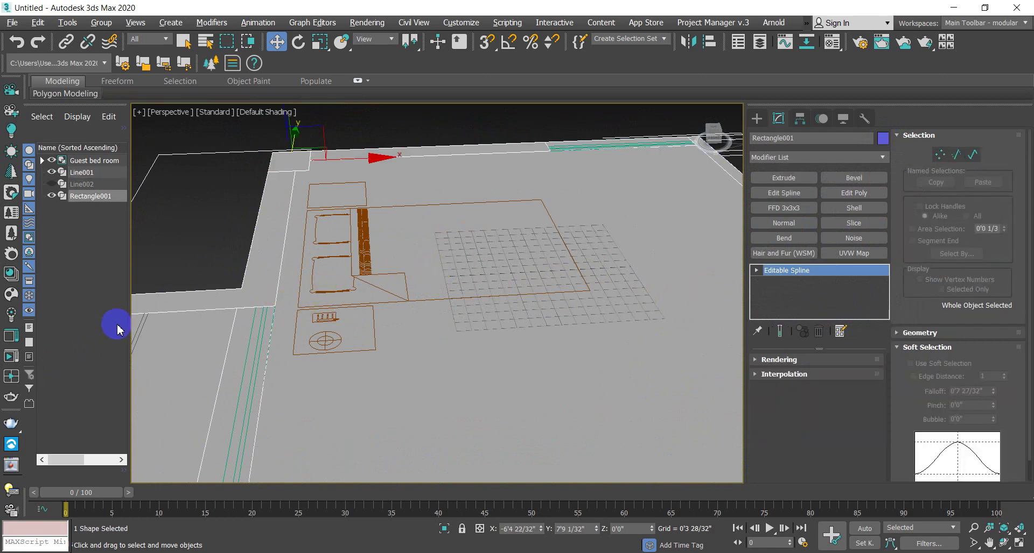
{"action": "scroll", "coordinate": [144, 318], "scroll_direction": "up", "scroll_amount": 4}
{"action": "scroll", "coordinate": [237, 301], "scroll_direction": "down", "scroll_amount": 4}
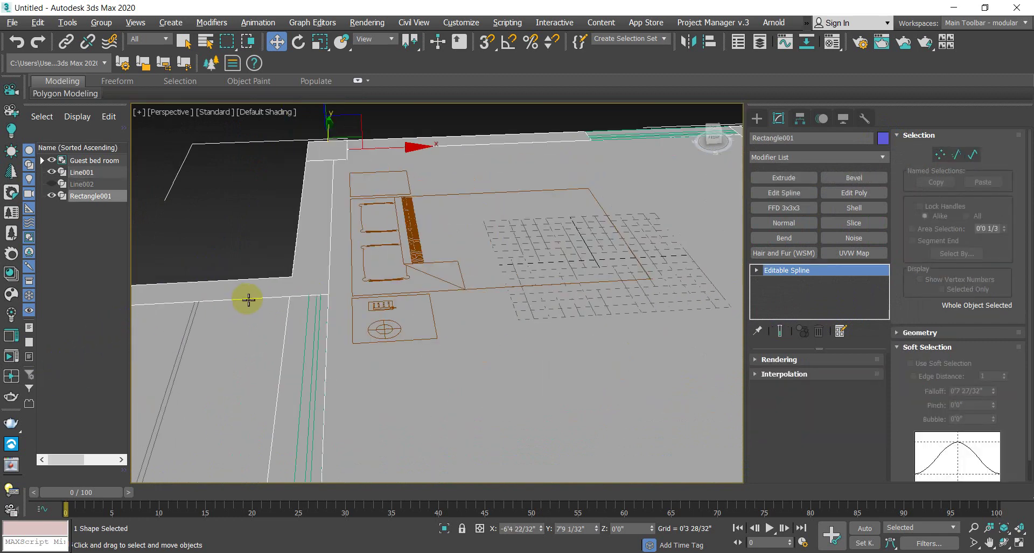
{"action": "left_click", "coordinate": [286, 331]}
Step: Hide the floor surface and select the traced walls' spline
{"action": "left_click", "coordinate": [498, 382]}
{"action": "right_click", "coordinate": [498, 380]}
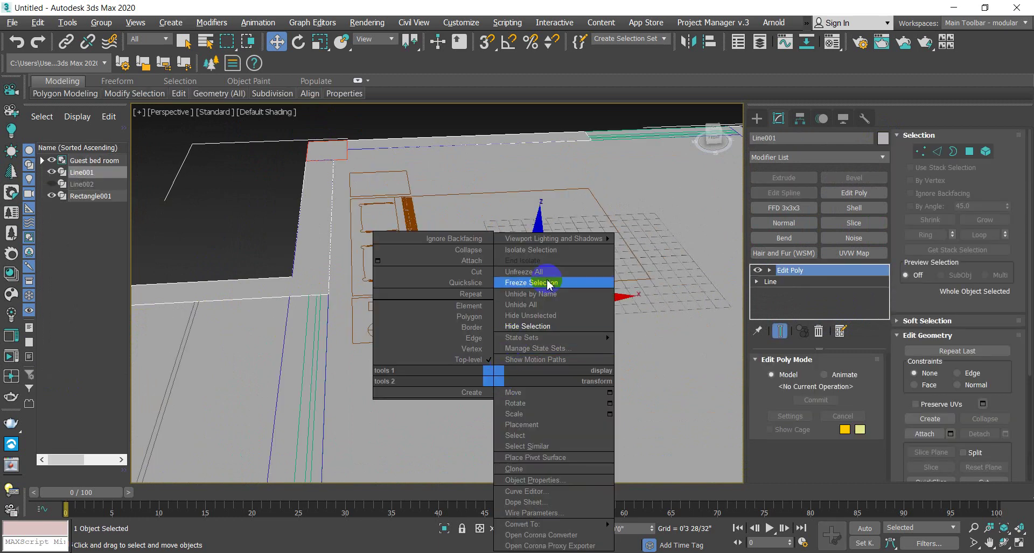
{"action": "left_click", "coordinate": [541, 334]}
{"action": "scroll", "coordinate": [325, 348], "scroll_direction": "up", "scroll_amount": 2}
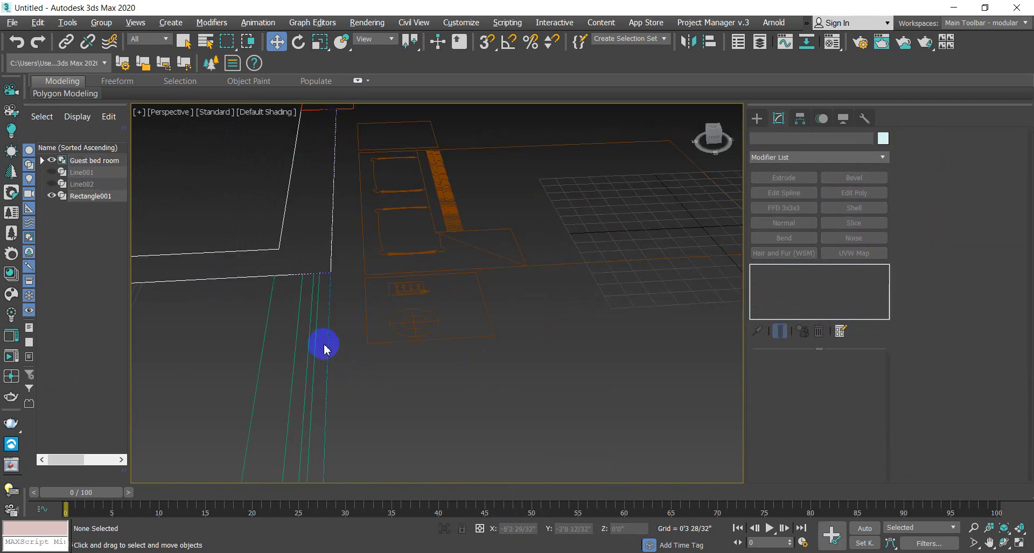
{"action": "left_click", "coordinate": [270, 307]}
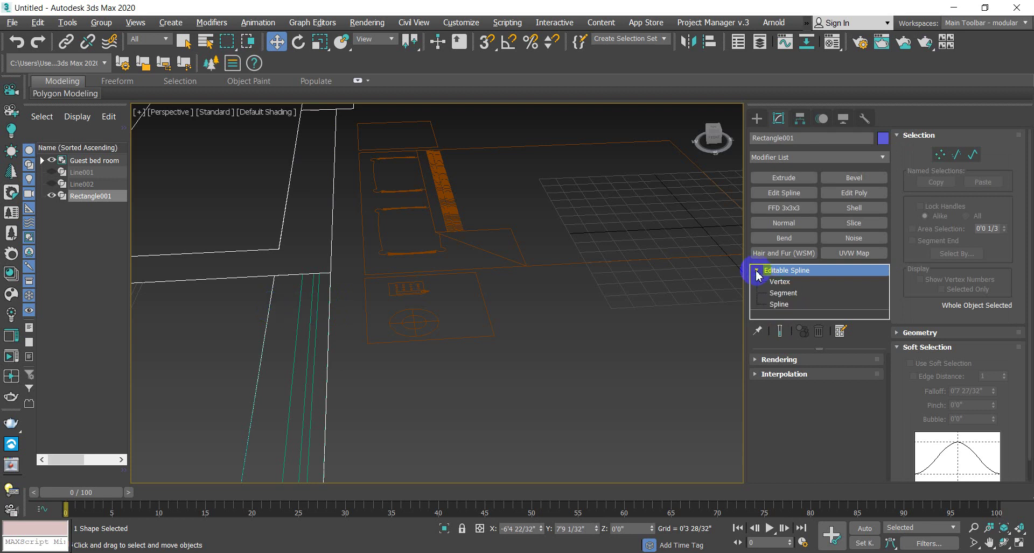
{"action": "scroll", "coordinate": [635, 307], "scroll_direction": "down", "scroll_amount": 4}
{"action": "middle_click_drag", "start_coordinate": [556, 365], "coordinate": [504, 384]}
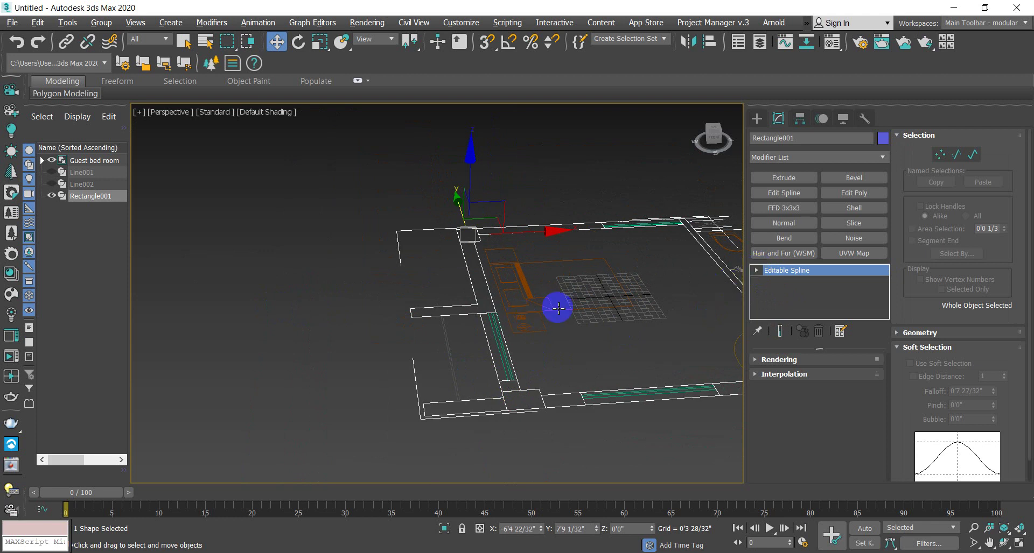
Step: Try applying Edit Poly directly to the traced walls' spline
{"action": "middle_click_drag", "start_coordinate": [703, 299], "coordinate": [521, 320]}
{"action": "left_click", "coordinate": [866, 211]}
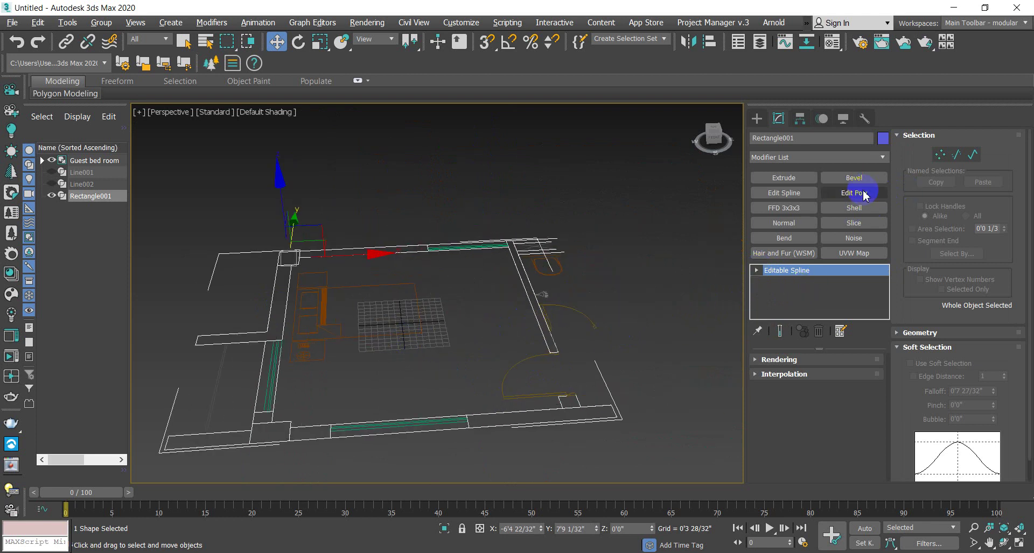
{"action": "left_click", "coordinate": [855, 194]}
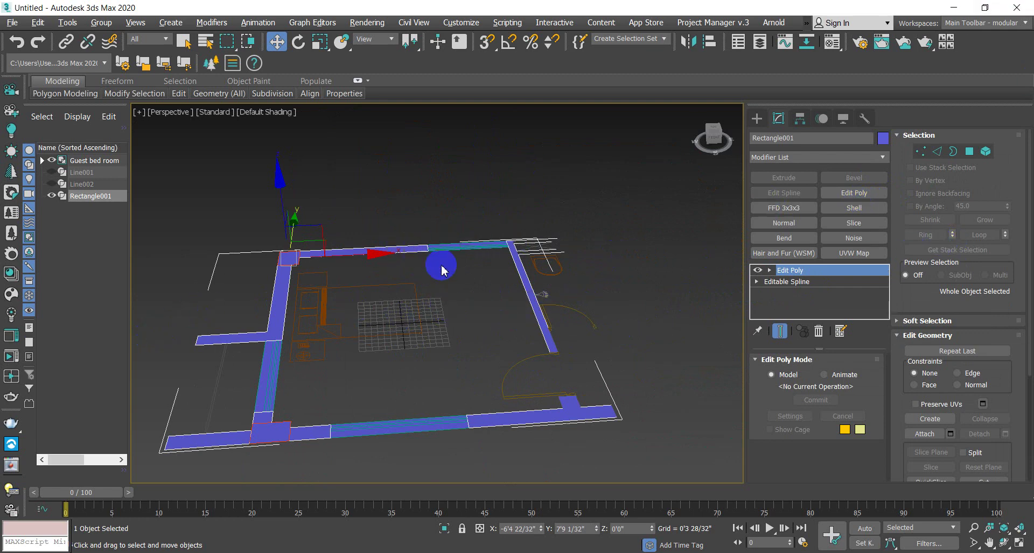
{"action": "middle_click_drag", "start_coordinate": [472, 317], "coordinate": [565, 305], "text": "alt"}
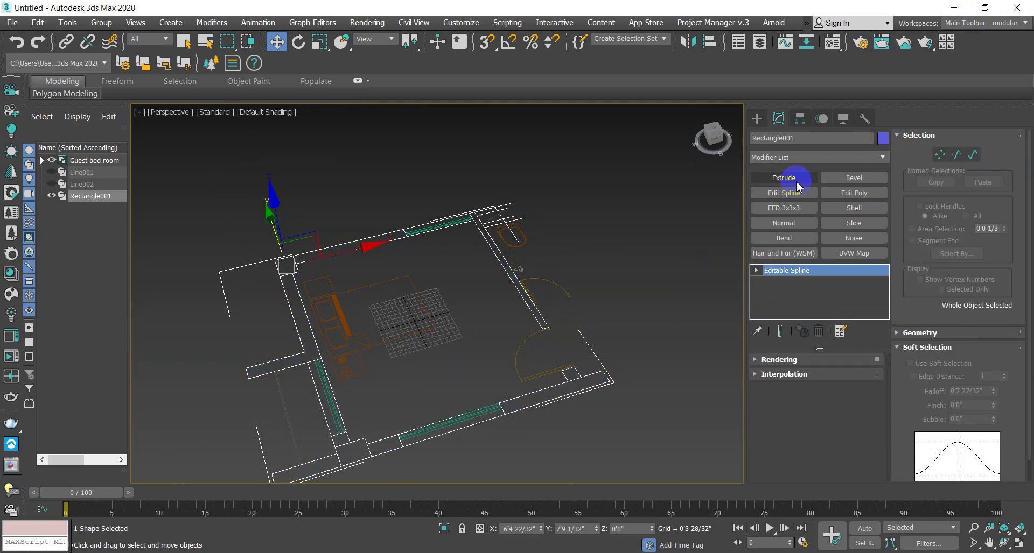
Step: Extrude the traced walls' spline by an amount of 7'0"
{"action": "left_click", "coordinate": [798, 183]}
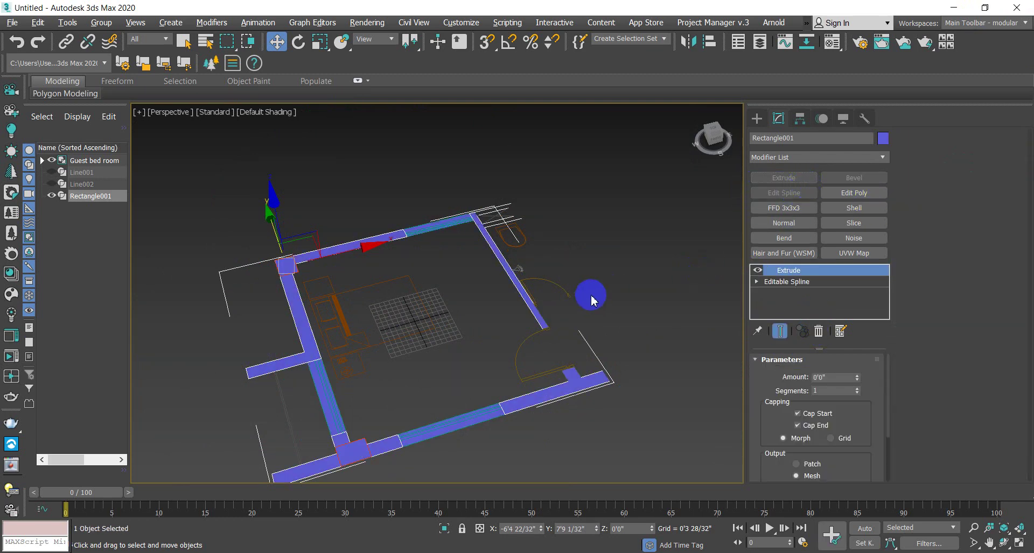
{"action": "left_click", "coordinate": [834, 377]}
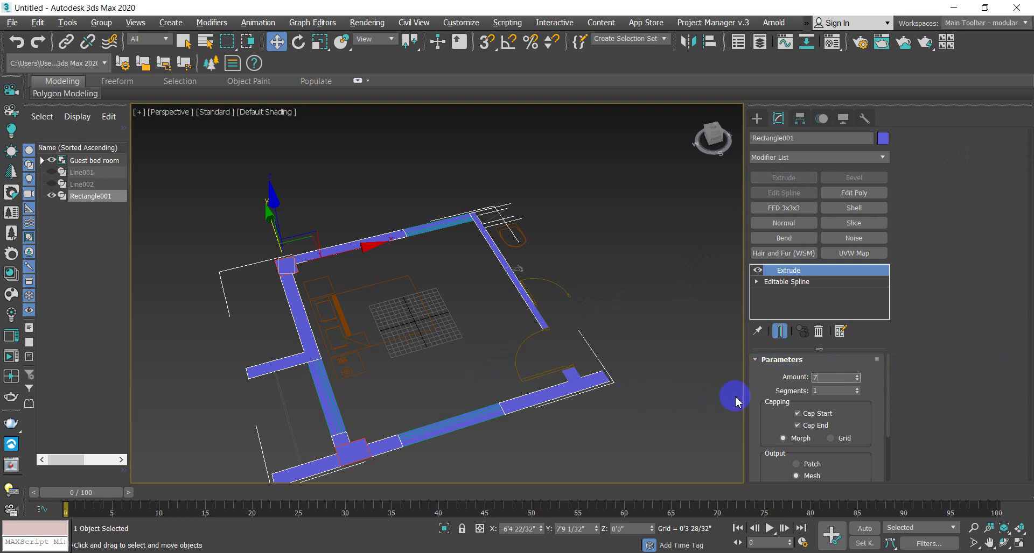
{"action": "key", "text": "Return"}
Step: Examine the extruded walls from outside, above and inside the room
{"action": "scroll", "coordinate": [507, 401], "scroll_direction": "up", "scroll_amount": 3}
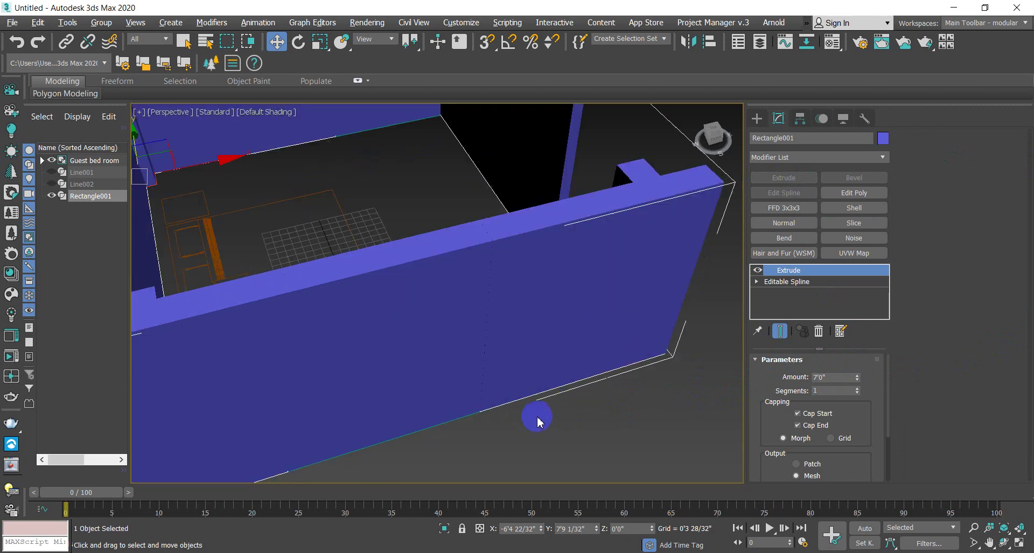
{"action": "scroll", "coordinate": [543, 422], "scroll_direction": "down", "scroll_amount": 5}
{"action": "middle_click_drag", "start_coordinate": [565, 433], "coordinate": [519, 413], "text": "alt"}
{"action": "scroll", "coordinate": [499, 373], "scroll_direction": "up", "scroll_amount": 2}
{"action": "middle_click_drag", "start_coordinate": [501, 372], "coordinate": [482, 386], "text": "alt"}
{"action": "scroll", "coordinate": [528, 375], "scroll_direction": "up", "scroll_amount": 4}
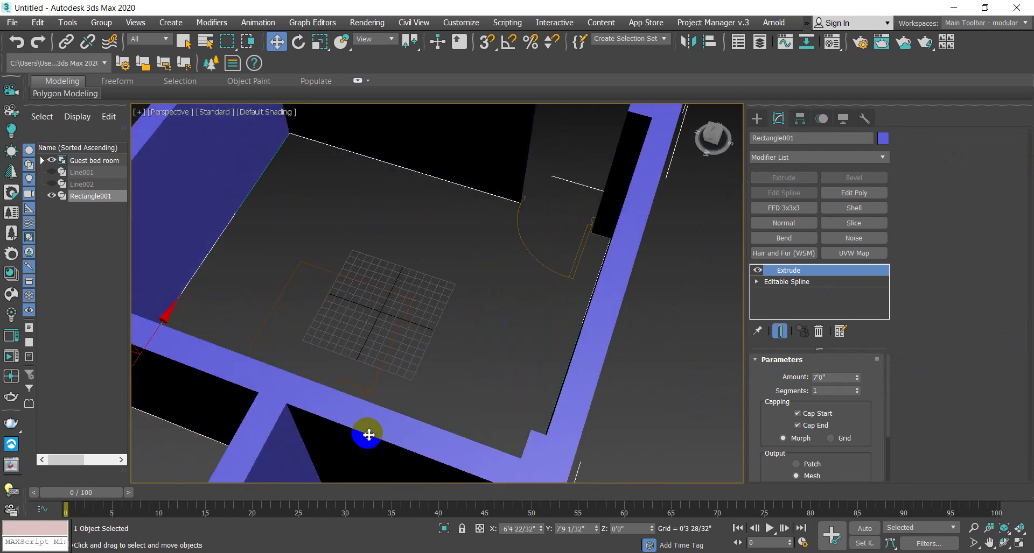
{"action": "scroll", "coordinate": [383, 427], "scroll_direction": "down", "scroll_amount": 2}
{"action": "scroll", "coordinate": [394, 362], "scroll_direction": "down", "scroll_amount": 5}
{"action": "middle_click_drag", "start_coordinate": [418, 431], "coordinate": [369, 375], "text": "alt"}
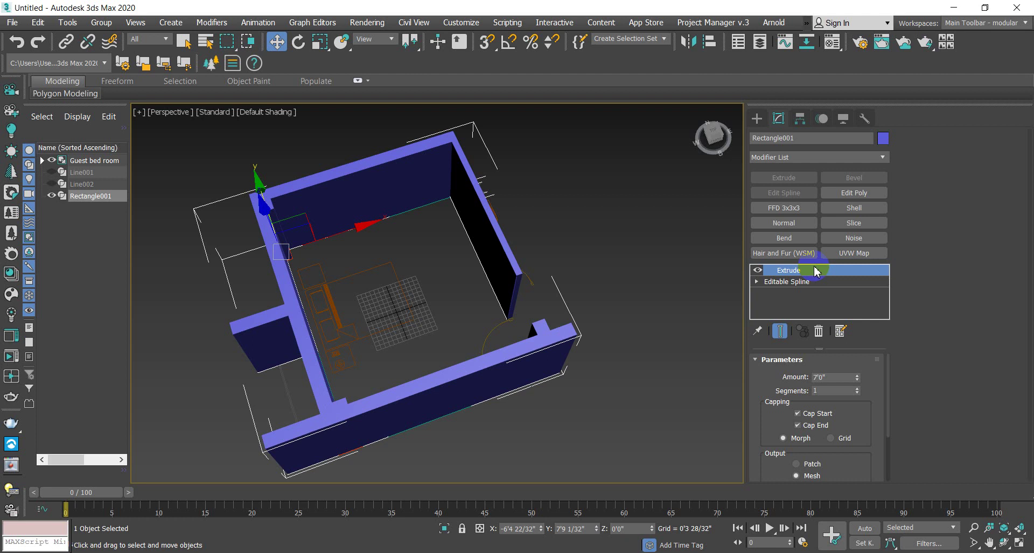
Step: Turn on see-through display for the extruded walls so the plan lines below can be checked
{"action": "key", "text": "super"}
{"action": "key", "text": "super"}
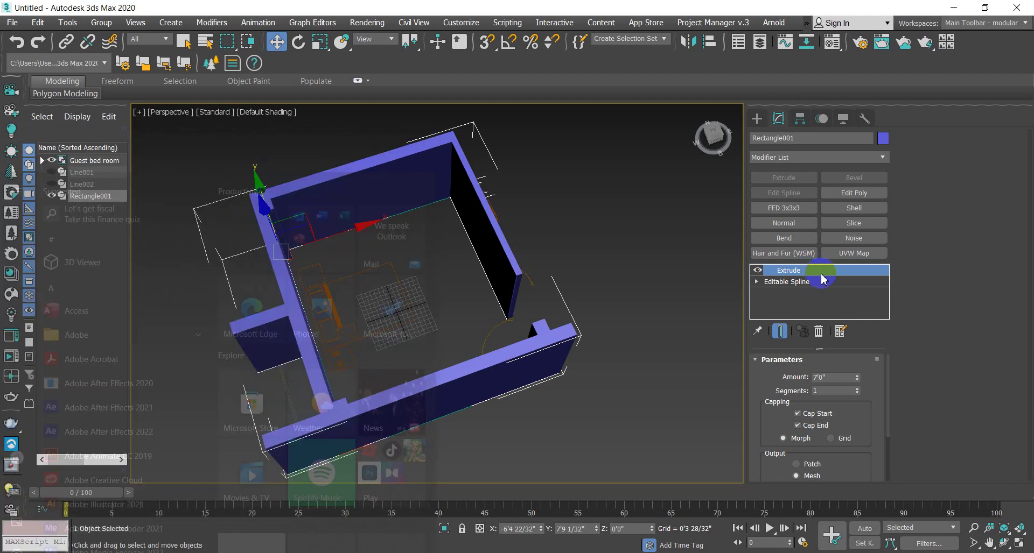
{"action": "key", "text": "alt+x"}
{"action": "middle_click_drag", "start_coordinate": [426, 439], "coordinate": [521, 376], "text": "alt"}
{"action": "middle_click_drag", "start_coordinate": [401, 390], "coordinate": [423, 408], "text": "alt"}
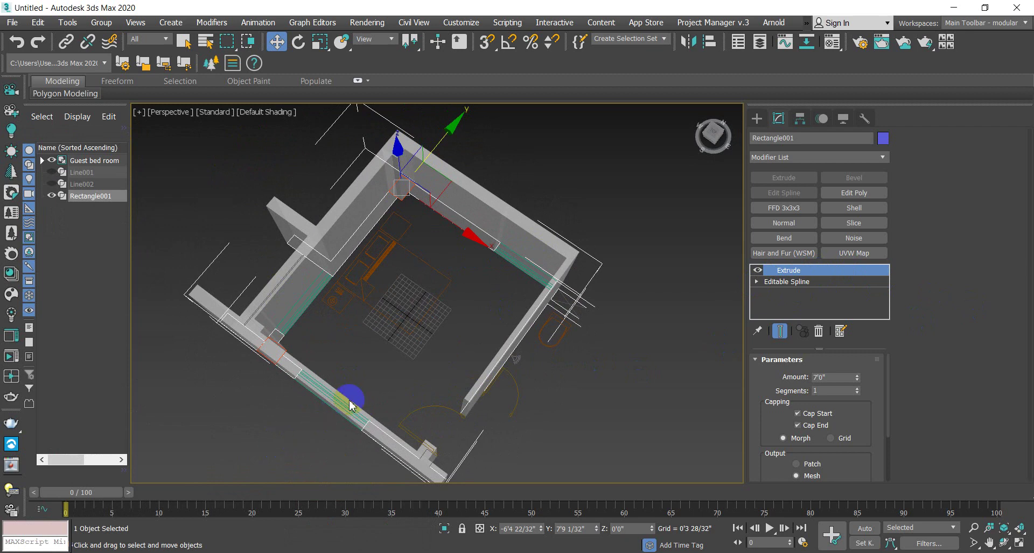
{"action": "middle_click_drag", "start_coordinate": [377, 403], "coordinate": [409, 335], "text": "alt"}
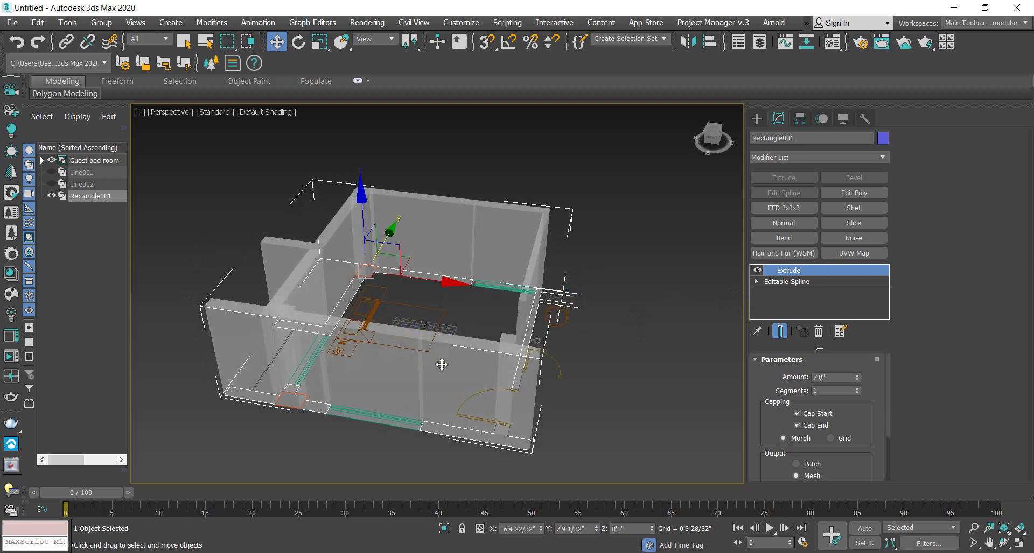
Step: Apply Edit Poly on top of the walls' Extrude and expand its sub-object levels
{"action": "left_click", "coordinate": [866, 195]}
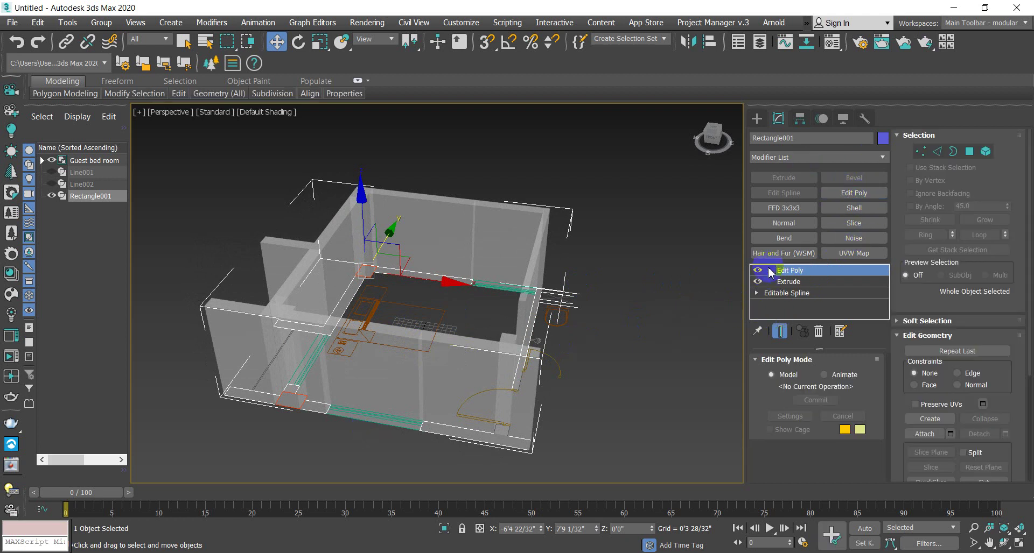
{"action": "left_click", "coordinate": [769, 270]}
{"action": "left_click", "coordinate": [807, 314]}
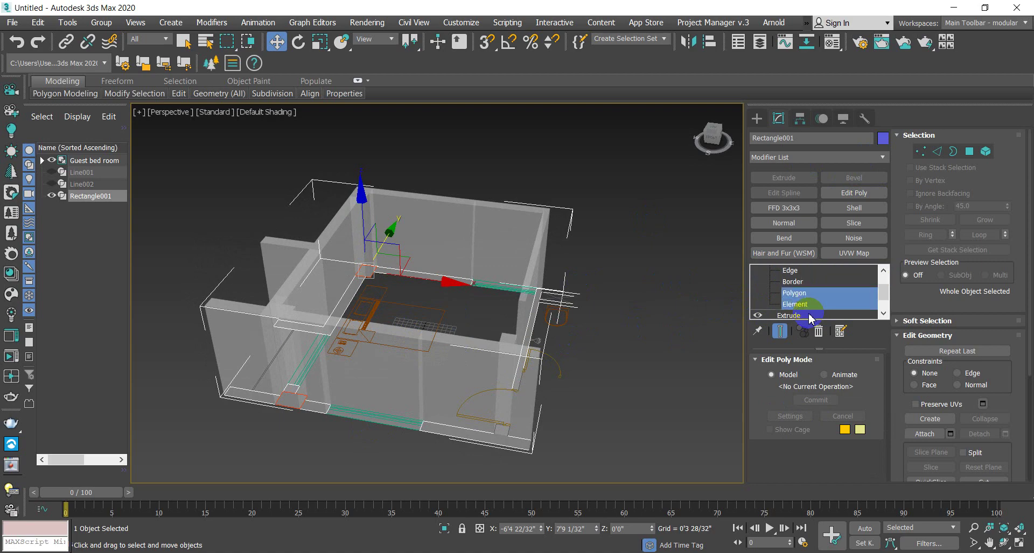
Step: Switch to the Google Meet call and admit the waiting participants
{"action": "key", "text": "alt+Tab"}
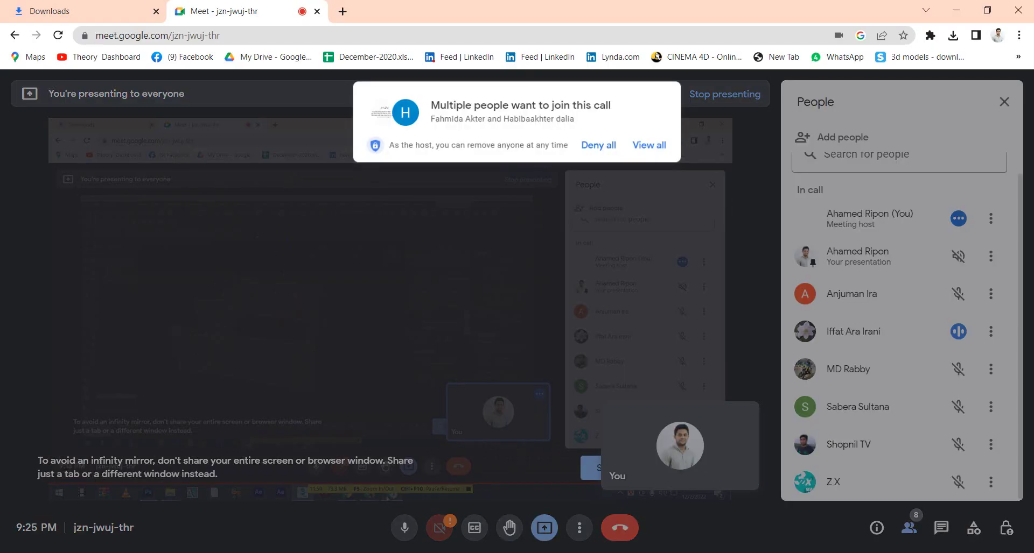
{"action": "left_click", "coordinate": [656, 147]}
{"action": "left_click", "coordinate": [650, 243]}
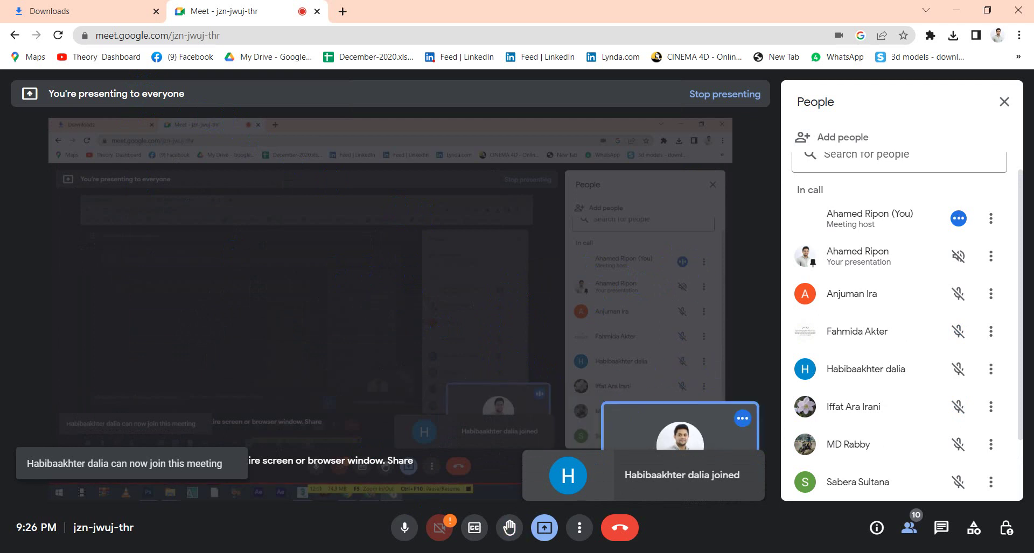
Step: Switch to the Facebook group page, read the recent messages in the batch's group chat, and close the chat
{"action": "key", "text": "alt+Tab"}
{"action": "mouse_move", "coordinate": [923, 363]}
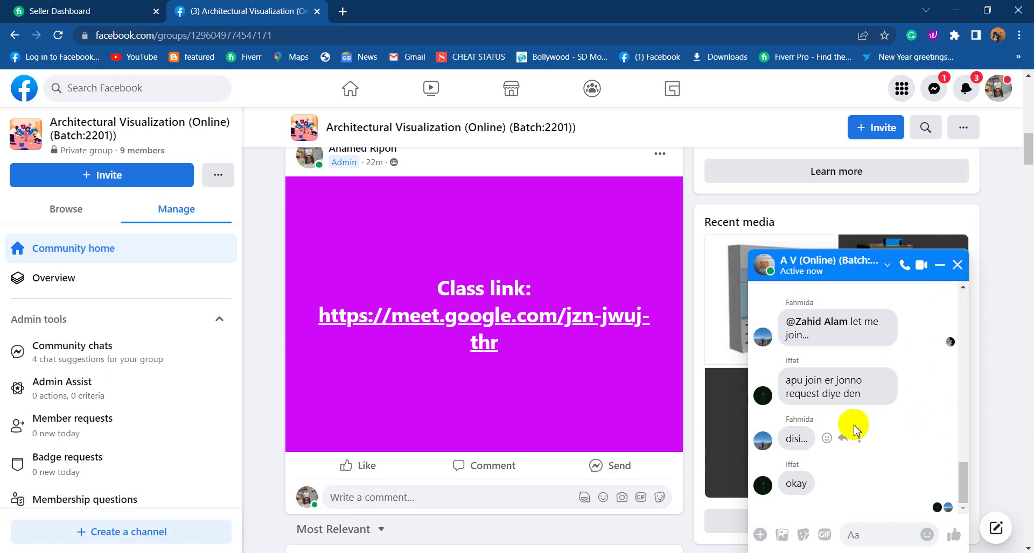
{"action": "scroll", "coordinate": [856, 428], "scroll_direction": "up", "scroll_amount": 5}
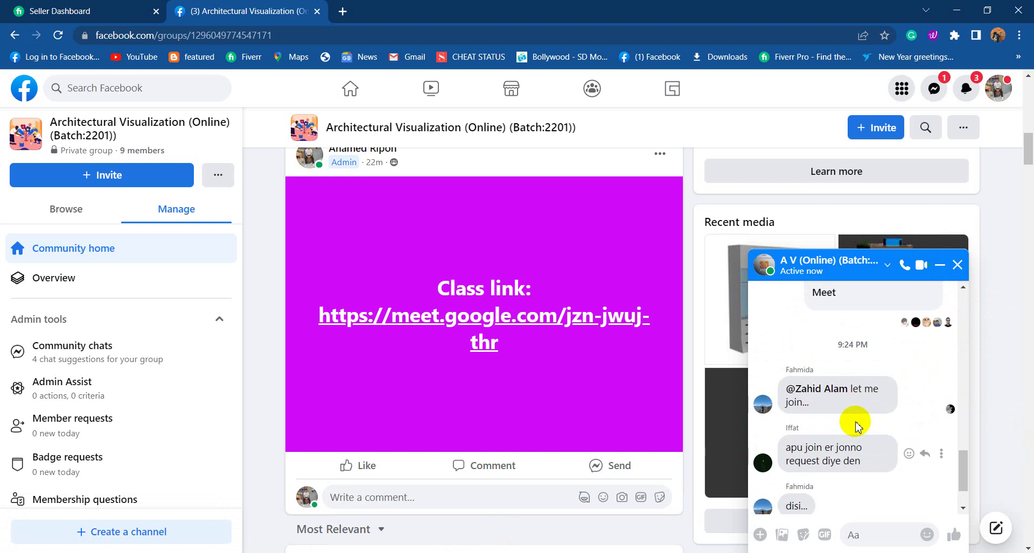
{"action": "left_click", "coordinate": [957, 265]}
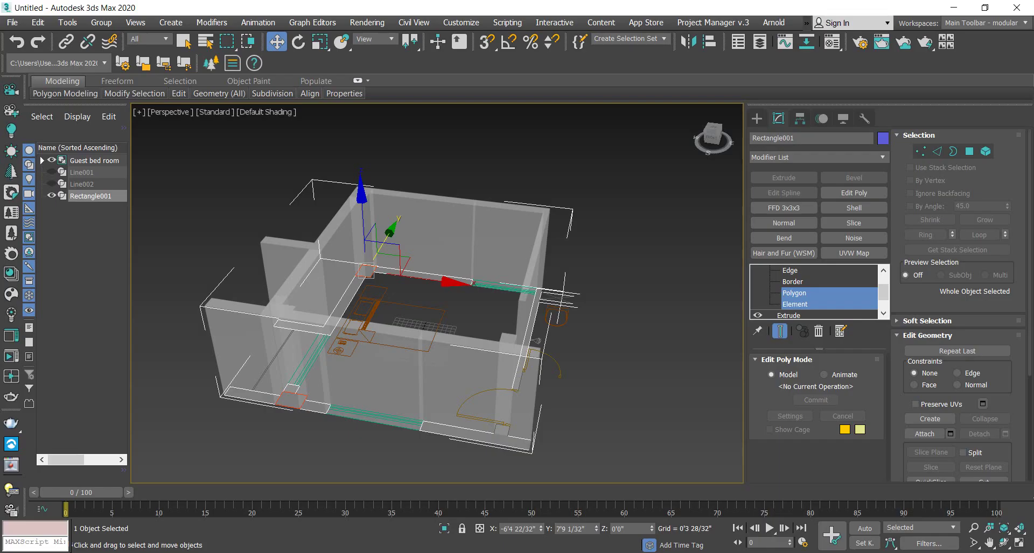
Step: Return to 3ds Max and, at Polygon level, select all the top faces of the extruded walls
{"action": "scroll", "coordinate": [770, 298], "scroll_direction": "up", "scroll_amount": 2}
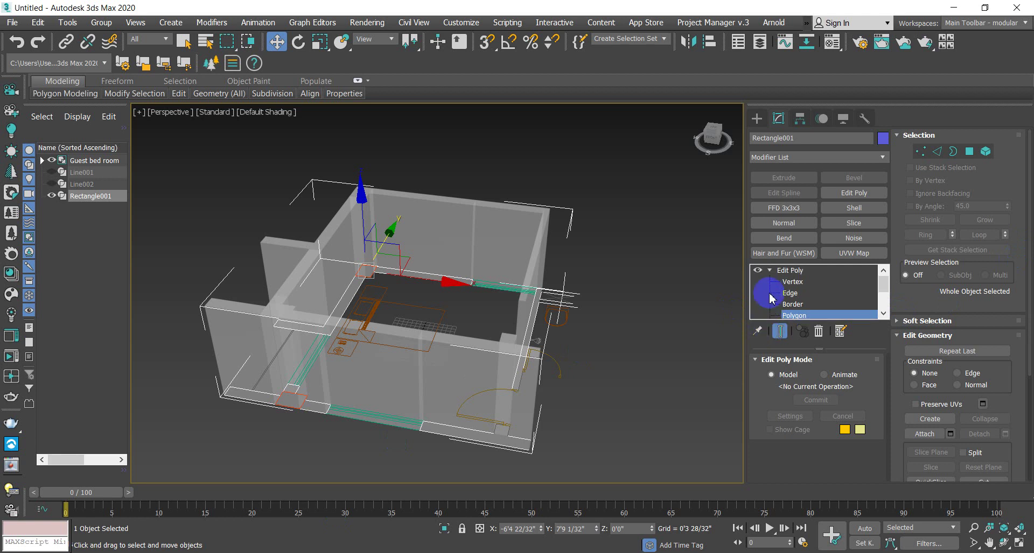
{"action": "scroll", "coordinate": [769, 298], "scroll_direction": "down", "scroll_amount": 3}
{"action": "left_click", "coordinate": [804, 286]}
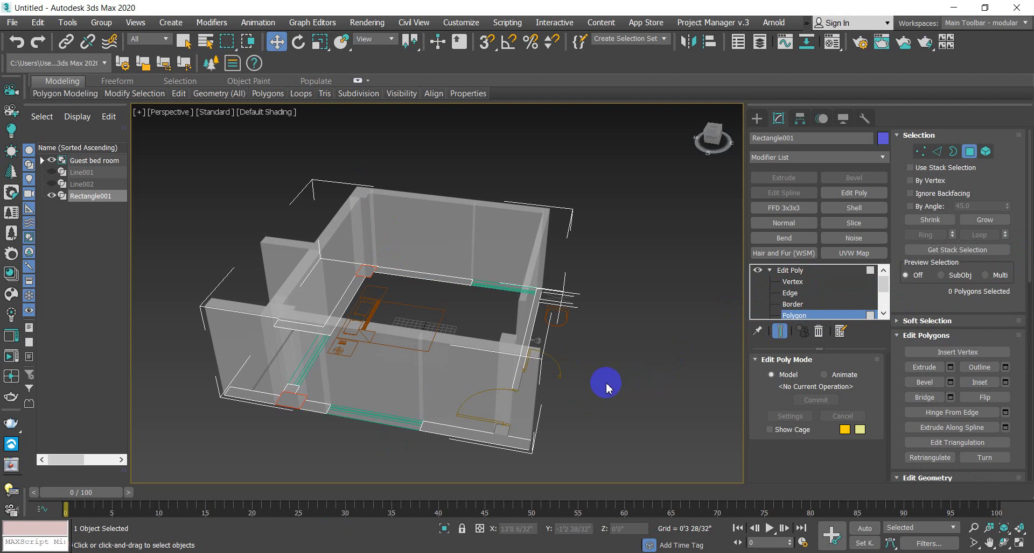
{"action": "scroll", "coordinate": [610, 381], "scroll_direction": "down", "scroll_amount": 5}
{"action": "middle_click_drag", "start_coordinate": [610, 374], "coordinate": [637, 313], "text": "alt"}
{"action": "scroll", "coordinate": [612, 331], "scroll_direction": "up", "scroll_amount": 5}
{"action": "left_click_drag", "start_coordinate": [199, 212], "coordinate": [653, 445]}
{"action": "middle_click_drag", "start_coordinate": [653, 445], "coordinate": [609, 404], "text": "alt"}
{"action": "left_click_drag", "start_coordinate": [206, 294], "coordinate": [700, 396]}
{"action": "middle_click_drag", "start_coordinate": [560, 408], "coordinate": [600, 447], "text": "alt"}
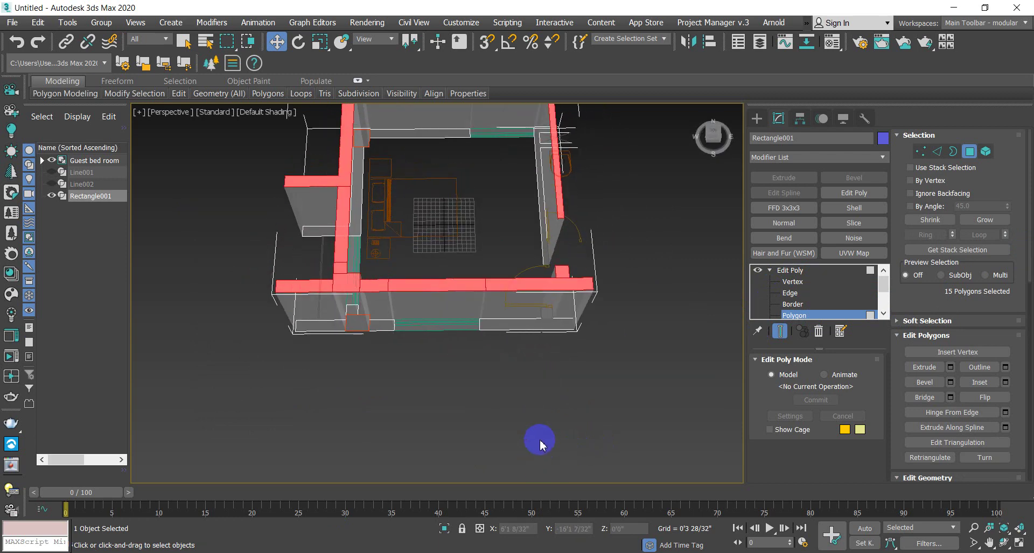
Step: Deselect the top faces of the solid wall segments around the room, keeping the window segments selected
{"action": "key", "text": "t"}
{"action": "middle_click_drag", "start_coordinate": [496, 421], "coordinate": [485, 339], "text": "alt"}
{"action": "middle_click_drag", "start_coordinate": [481, 432], "coordinate": [208, 230], "text": "alt"}
{"action": "left_click_drag", "start_coordinate": [211, 225], "coordinate": [269, 328], "text": "alt"}
{"action": "middle_click_drag", "start_coordinate": [268, 328], "coordinate": [269, 396], "text": "alt"}
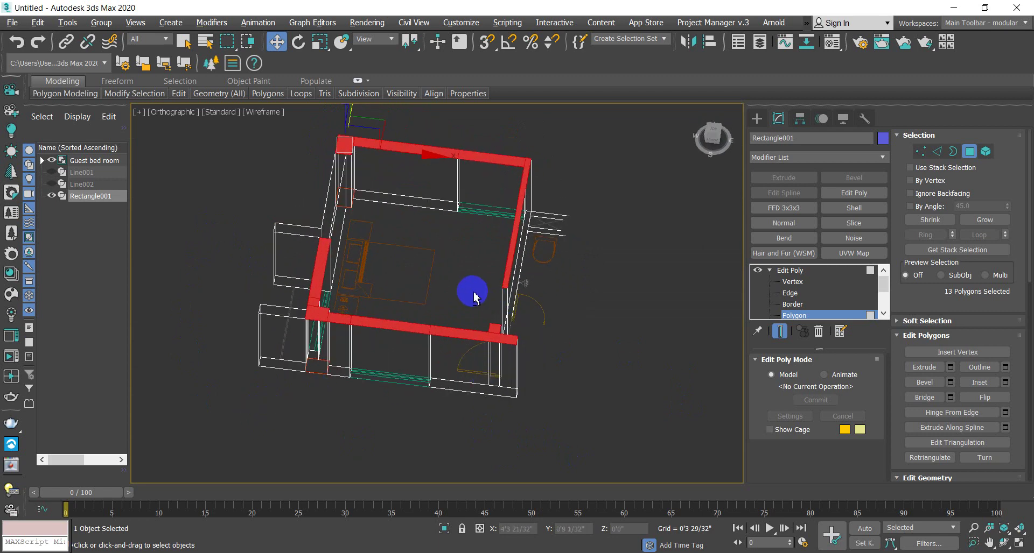
{"action": "left_click_drag", "start_coordinate": [491, 353], "coordinate": [582, 393], "text": "alt"}
{"action": "left_click_drag", "start_coordinate": [451, 266], "coordinate": [650, 313], "text": "alt"}
{"action": "middle_click_drag", "start_coordinate": [651, 314], "coordinate": [442, 286], "text": "alt"}
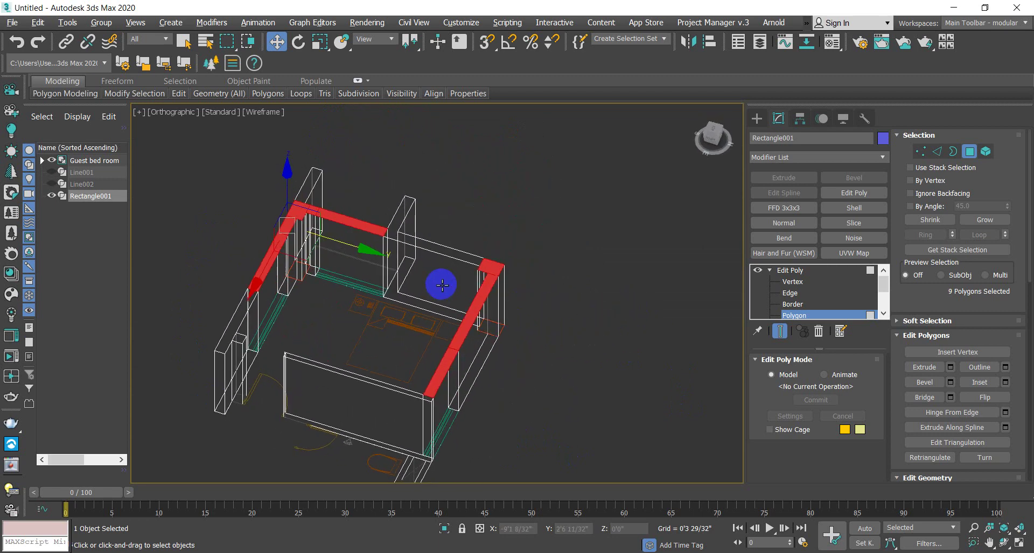
{"action": "left_click_drag", "start_coordinate": [469, 245], "coordinate": [575, 339], "text": "alt"}
{"action": "middle_click_drag", "start_coordinate": [570, 362], "coordinate": [626, 322], "text": "alt"}
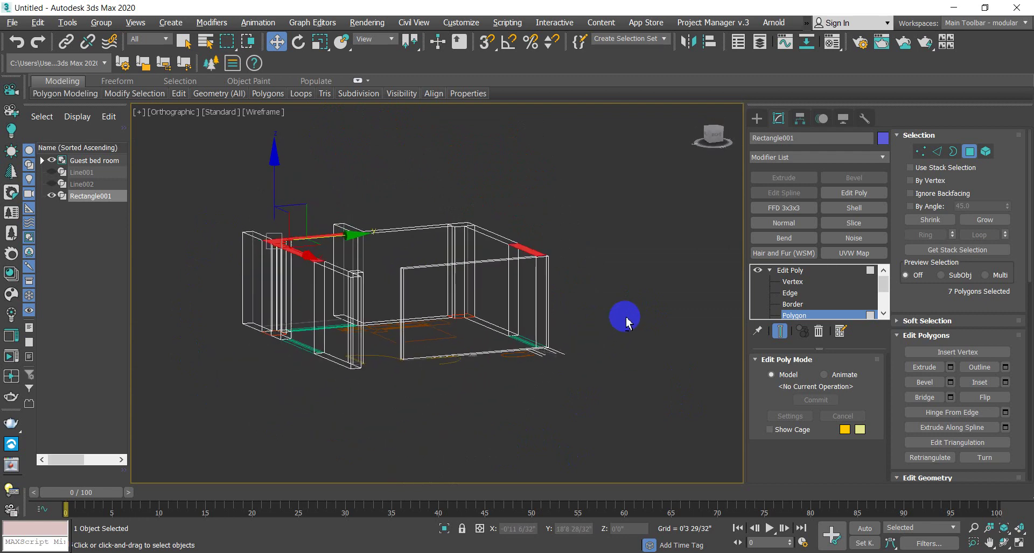
Step: Remove the corner column's and adjoining solid pieces' top faces from the selection, leaving the window segments' tops
{"action": "scroll", "coordinate": [325, 356], "scroll_direction": "up", "scroll_amount": 3}
{"action": "middle_click_drag", "start_coordinate": [308, 384], "coordinate": [420, 387], "text": "alt"}
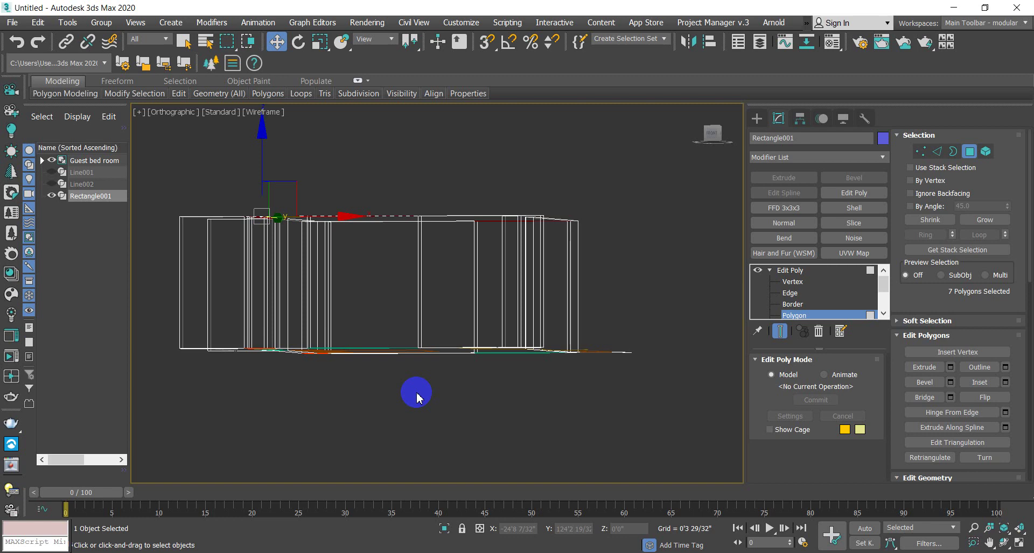
{"action": "middle_click_drag", "start_coordinate": [323, 191], "coordinate": [269, 273], "text": "alt"}
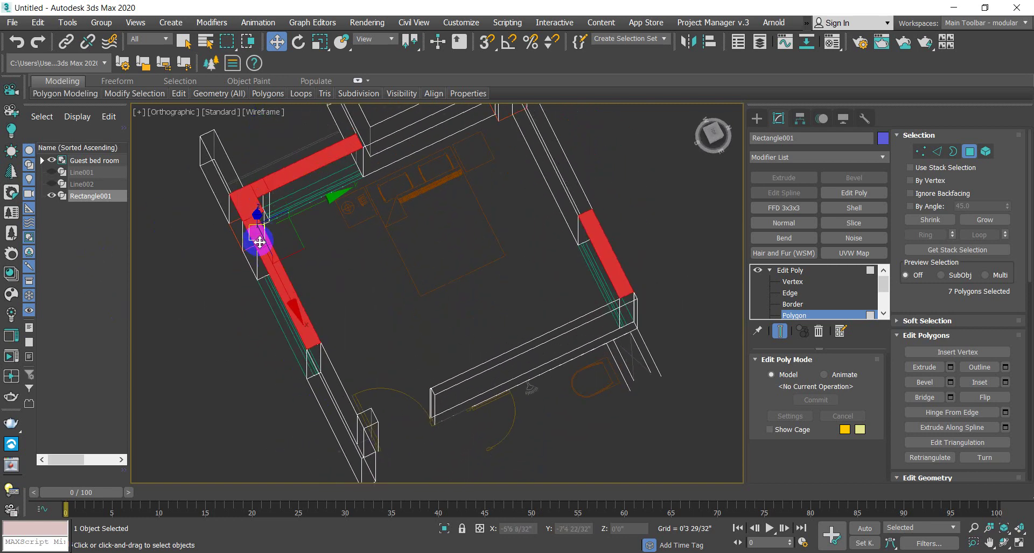
{"action": "middle_click_drag", "start_coordinate": [237, 307], "coordinate": [237, 127], "text": "alt"}
{"action": "left_click", "coordinate": [302, 262], "text": "alt"}
{"action": "left_click", "coordinate": [276, 149], "text": "alt"}
{"action": "middle_click_drag", "start_coordinate": [380, 163], "coordinate": [493, 258], "text": "alt"}
{"action": "middle_click_drag", "start_coordinate": [498, 313], "coordinate": [520, 305], "text": "alt"}
Step: Lower the window segments' top faces almost to floor level in the Left view, exit Polygon level, and restore the Perspective view
{"action": "key", "text": "l"}
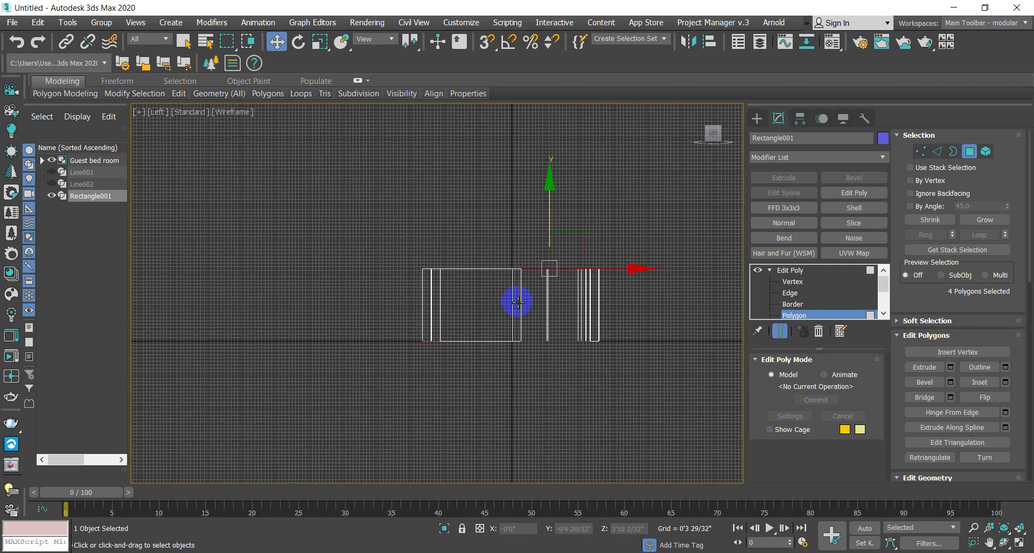
{"action": "scroll", "coordinate": [587, 282], "scroll_direction": "up", "scroll_amount": 4}
{"action": "left_click_drag", "start_coordinate": [509, 176], "coordinate": [517, 297]}
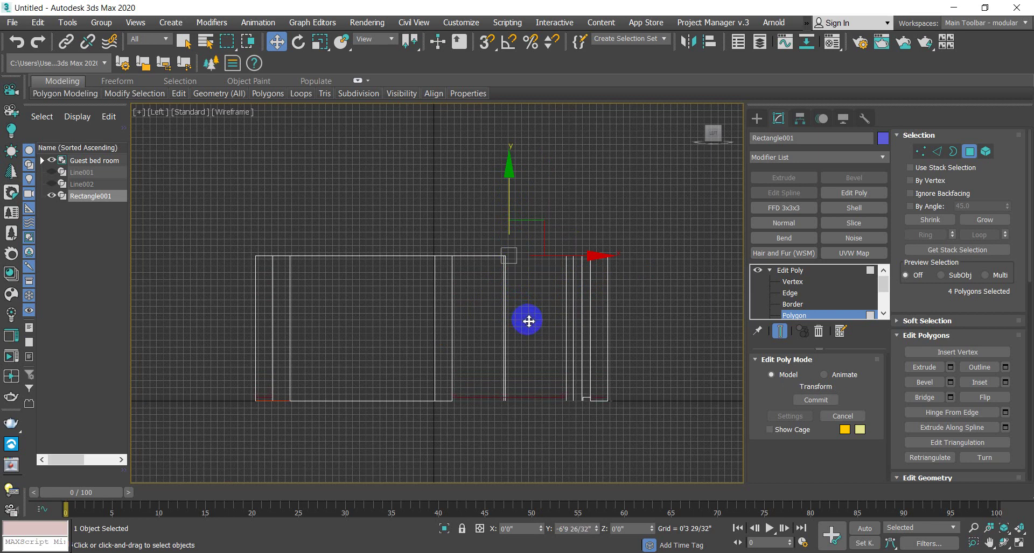
{"action": "left_click_drag", "start_coordinate": [529, 321], "coordinate": [533, 322]}
{"action": "left_click", "coordinate": [797, 274]}
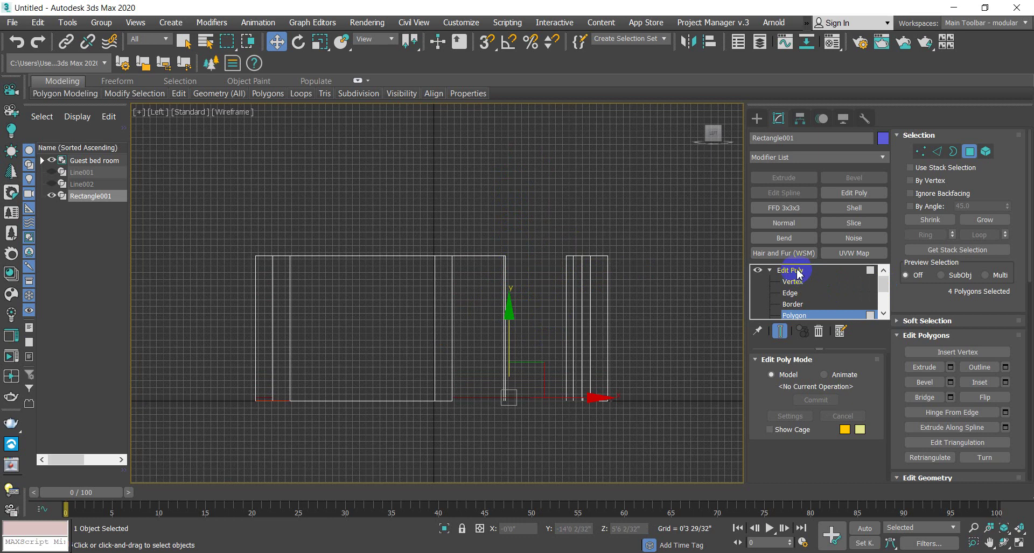
{"action": "left_click", "coordinate": [799, 274]}
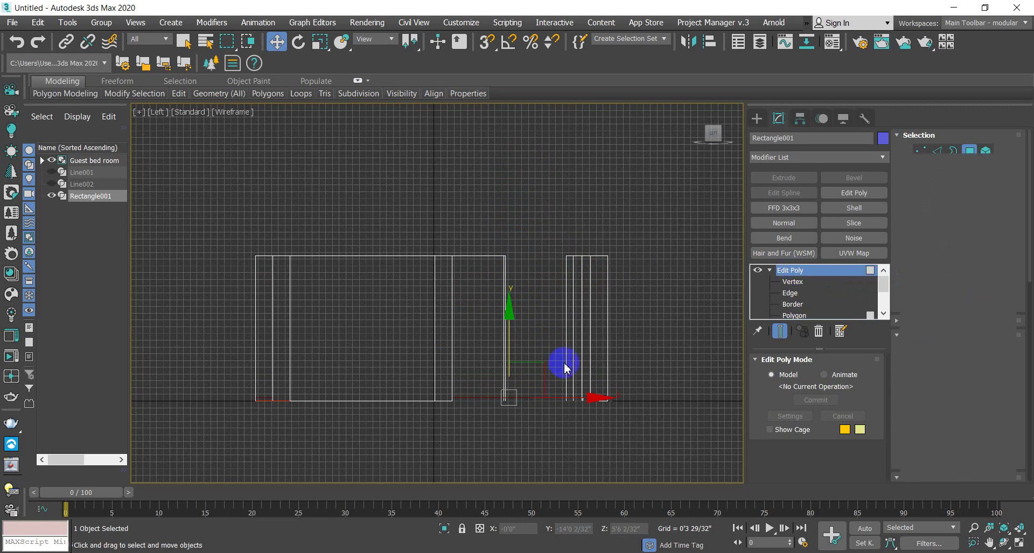
{"action": "key", "text": "p"}
{"action": "scroll", "coordinate": [474, 348], "scroll_direction": "up", "scroll_amount": 8}
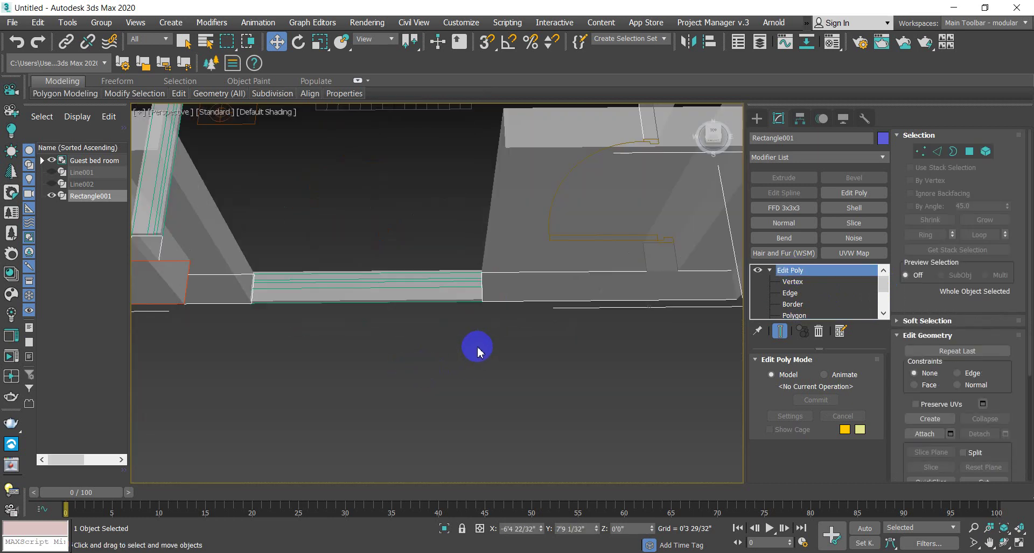
Step: Set the wall object's Z position to 0.4 in the Perspective view and deselect it
{"action": "scroll", "coordinate": [456, 344], "scroll_direction": "down", "scroll_amount": 7}
{"action": "mouse_move", "coordinate": [457, 345]}
{"action": "middle_mouse_down", "text": "alt"}
{"action": "mouse_move", "coordinate": [453, 321]}
{"action": "mouse_move", "coordinate": [421, 331]}
{"action": "mouse_move", "coordinate": [446, 350]}
{"action": "middle_mouse_up", "text": "alt"}
{"action": "scroll", "coordinate": [403, 311], "scroll_direction": "up", "scroll_amount": 5}
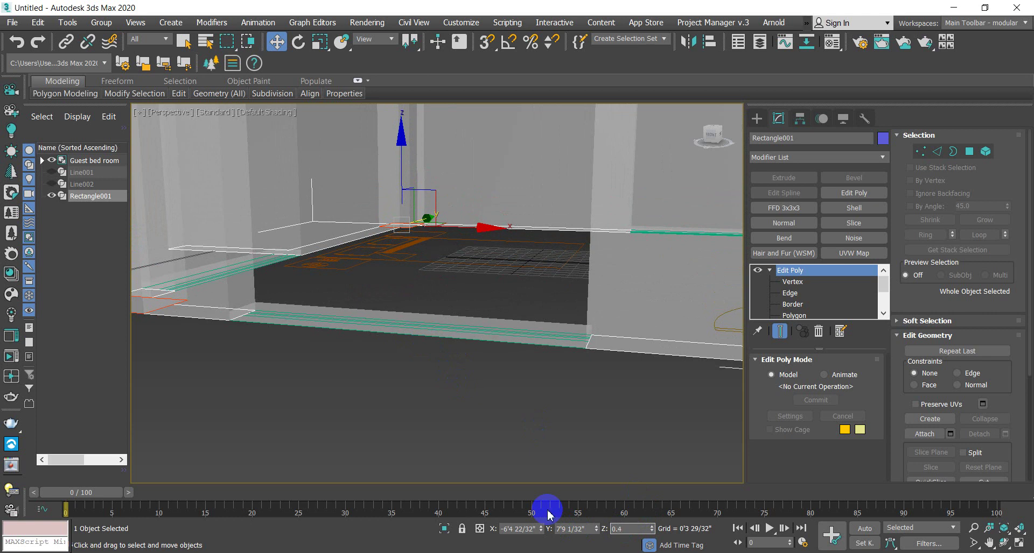
{"action": "left_click", "coordinate": [614, 450]}
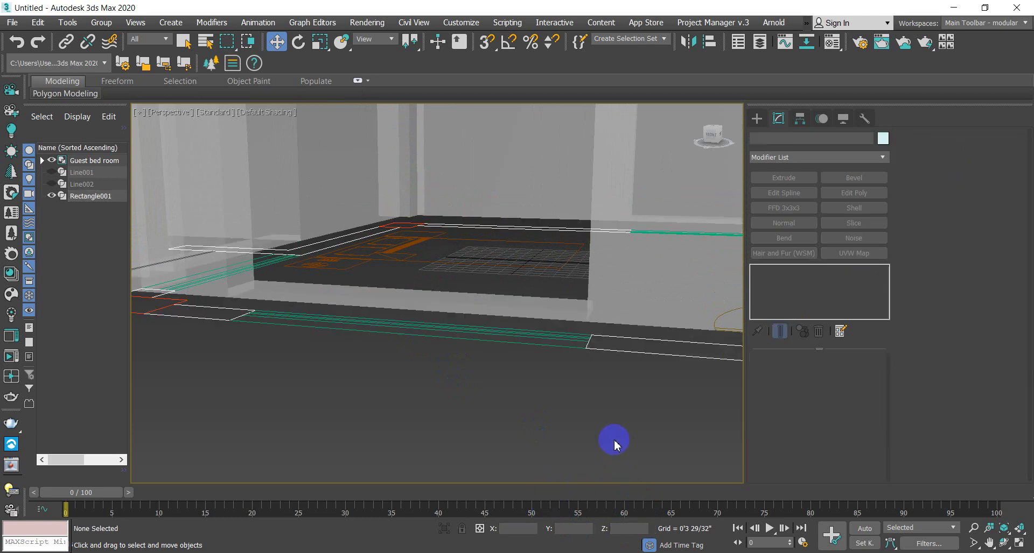
{"action": "scroll", "coordinate": [422, 408], "scroll_direction": "down", "scroll_amount": 5}
{"action": "scroll", "coordinate": [435, 407], "scroll_direction": "up", "scroll_amount": 3}
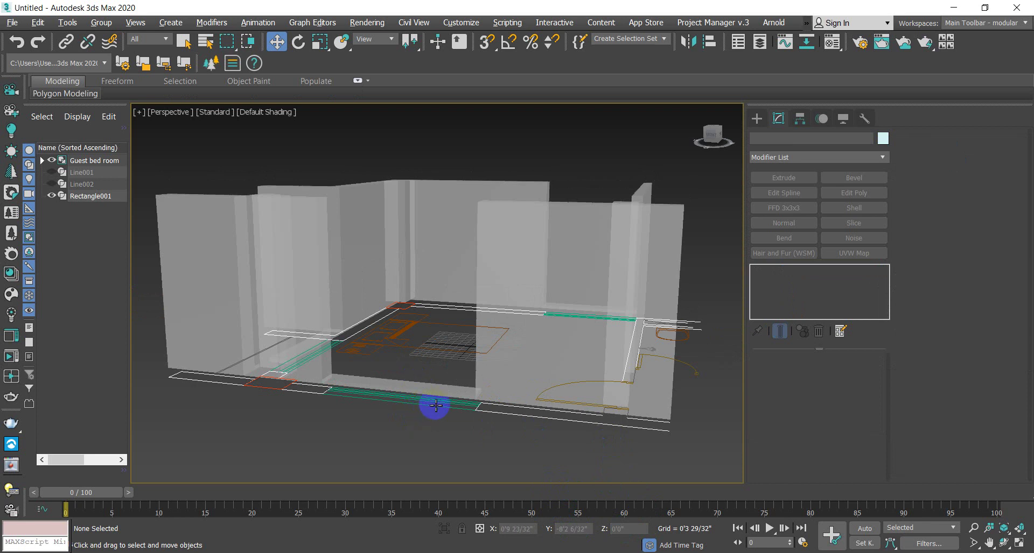
Step: Turn off see-through display for the walls and change their object color to a custom gray
{"action": "left_click", "coordinate": [514, 377]}
{"action": "key", "text": "alt+x"}
{"action": "middle_click_drag", "start_coordinate": [502, 406], "coordinate": [520, 384], "text": "alt"}
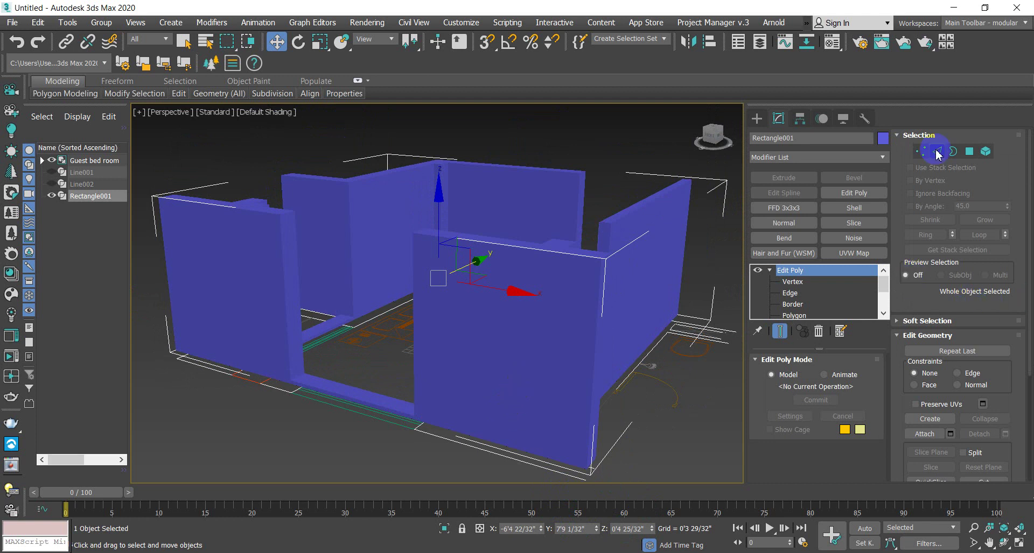
{"action": "left_click", "coordinate": [883, 139]}
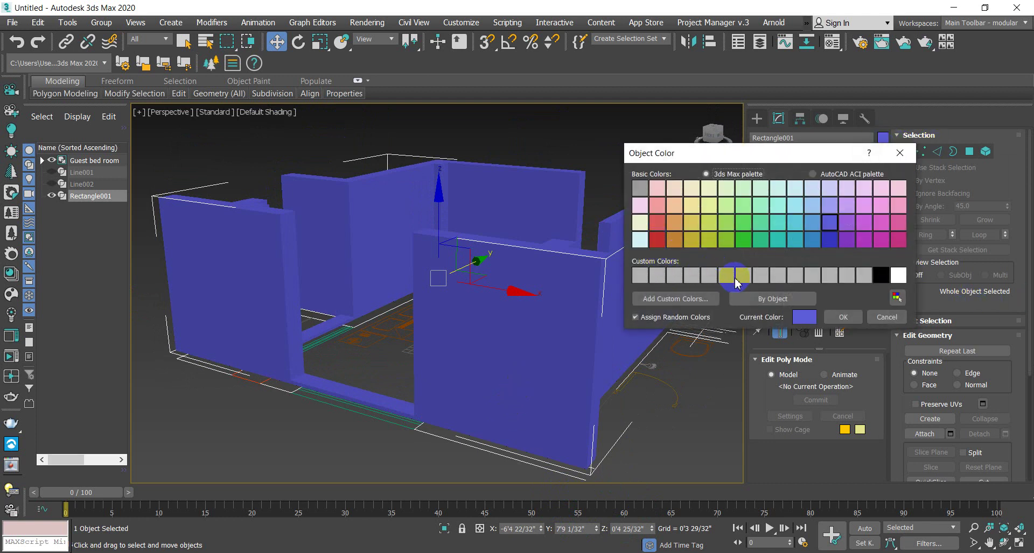
{"action": "left_click", "coordinate": [766, 276]}
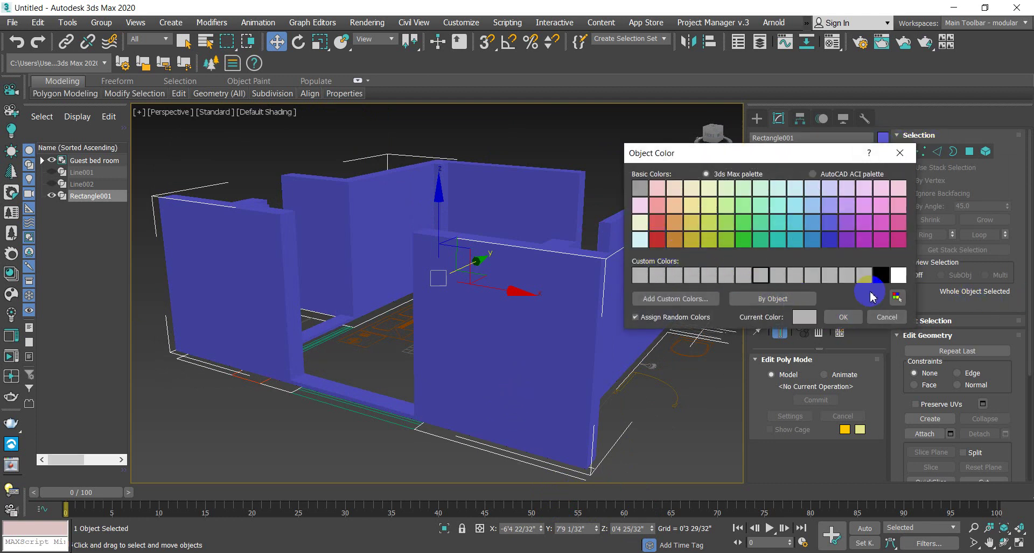
{"action": "left_click", "coordinate": [843, 317]}
Step: Examine the walls from several angles, checking the floor line, the window openings and the overall height
{"action": "middle_click_drag", "start_coordinate": [470, 348], "coordinate": [411, 394], "text": "alt"}
{"action": "middle_click_drag", "start_coordinate": [459, 315], "coordinate": [617, 388], "text": "alt"}
{"action": "scroll", "coordinate": [560, 325], "scroll_direction": "up", "scroll_amount": 3}
{"action": "middle_click_drag", "start_coordinate": [564, 324], "coordinate": [633, 290], "text": "alt"}
{"action": "left_click", "coordinate": [635, 531]}
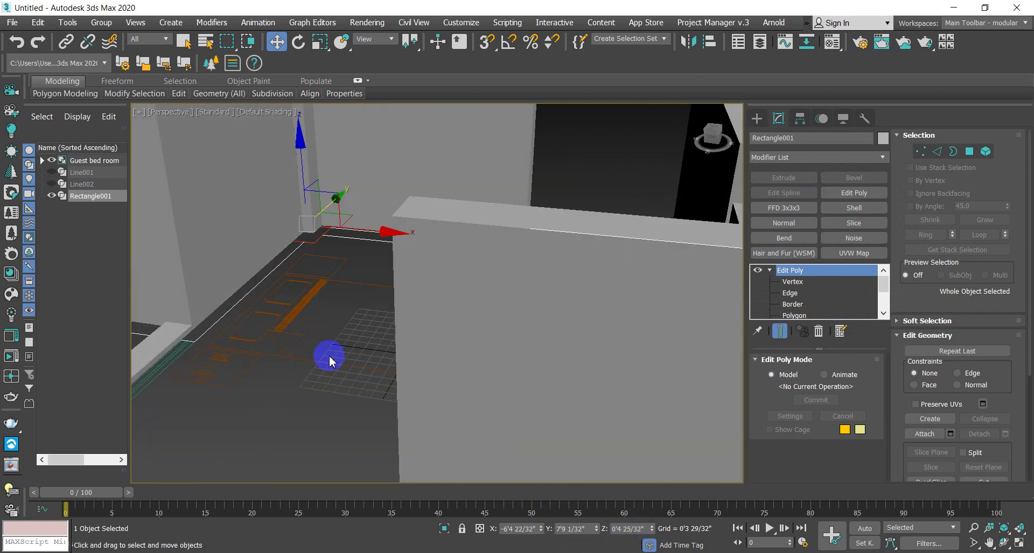
{"action": "scroll", "coordinate": [334, 337], "scroll_direction": "down", "scroll_amount": 5}
{"action": "scroll", "coordinate": [233, 332], "scroll_direction": "up", "scroll_amount": 4}
{"action": "scroll", "coordinate": [244, 328], "scroll_direction": "down", "scroll_amount": 5}
{"action": "middle_click_drag", "start_coordinate": [298, 323], "coordinate": [302, 304], "text": "alt"}
{"action": "scroll", "coordinate": [814, 301], "scroll_direction": "down", "scroll_amount": 1}
{"action": "scroll", "coordinate": [815, 303], "scroll_direction": "down", "scroll_amount": 1}
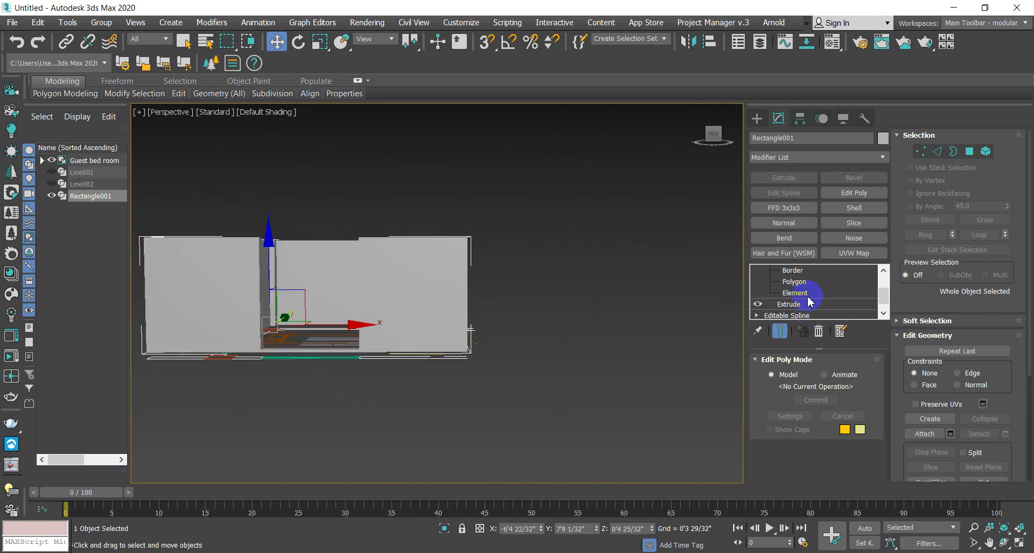
Step: At Polygon level, use the Left view to select only the top faces of the full-height wall pieces
{"action": "left_click", "coordinate": [794, 281]}
{"action": "scroll", "coordinate": [651, 382], "scroll_direction": "down", "scroll_amount": 3}
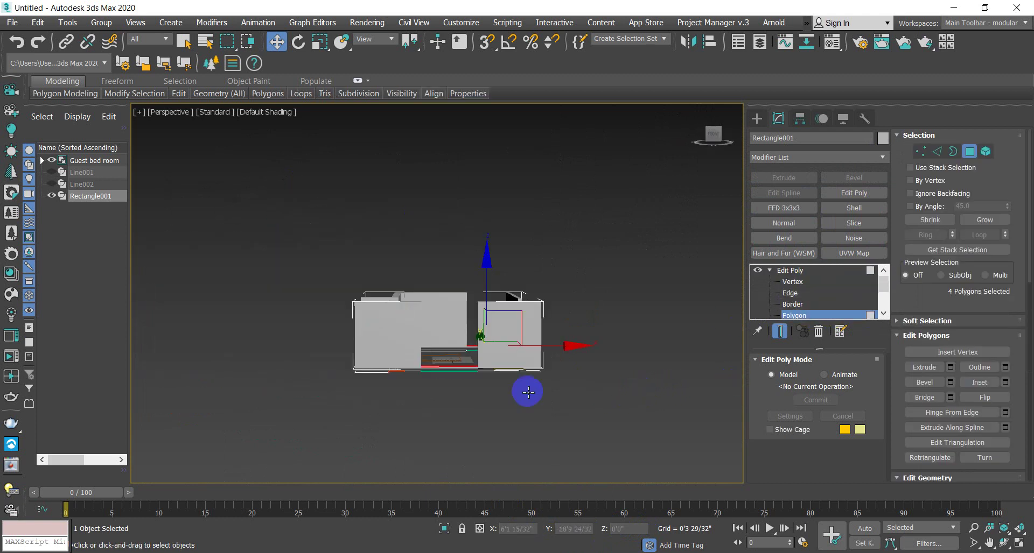
{"action": "left_click_drag", "start_coordinate": [305, 225], "coordinate": [563, 376]}
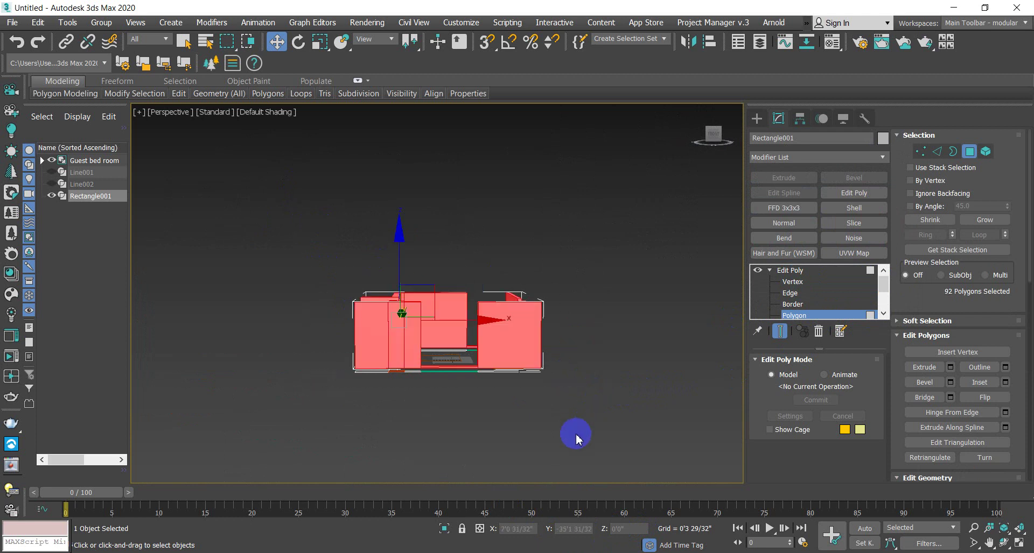
{"action": "mouse_move", "coordinate": [554, 441]}
{"action": "middle_mouse_down"}
{"action": "mouse_move", "coordinate": [556, 397]}
{"action": "mouse_move", "coordinate": [555, 425]}
{"action": "middle_mouse_up"}
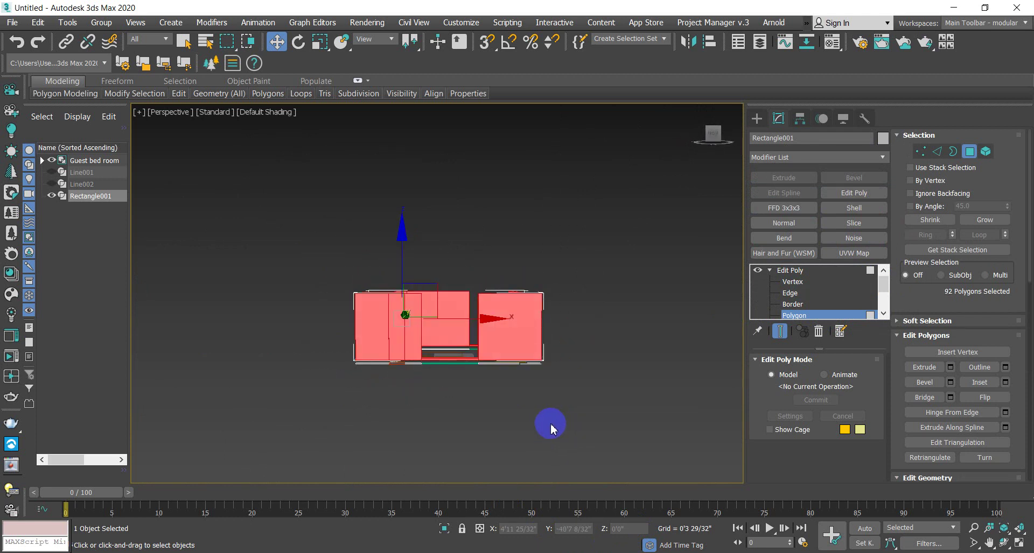
{"action": "key", "text": "l"}
{"action": "left_click_drag", "start_coordinate": [210, 300], "coordinate": [677, 410], "text": "alt"}
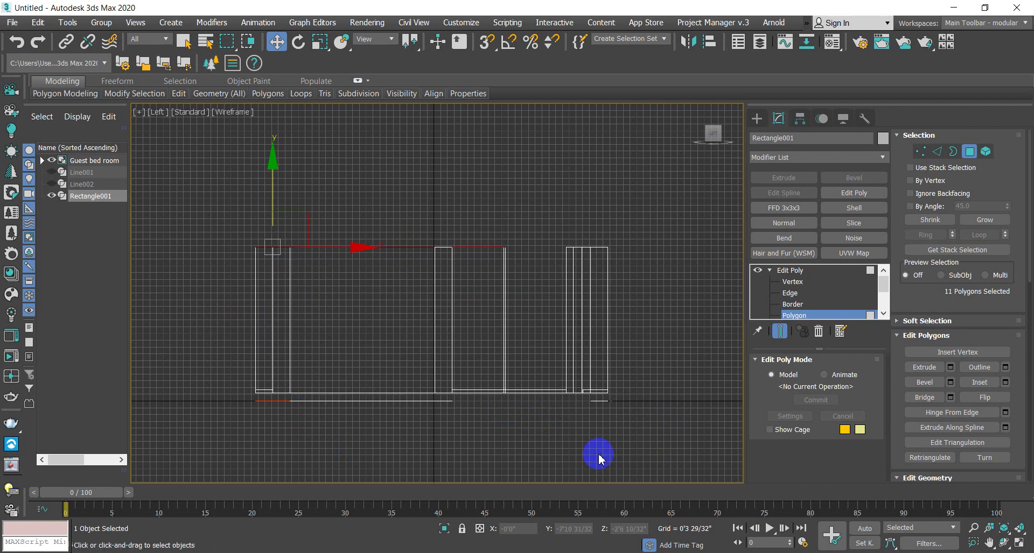
{"action": "left_click", "coordinate": [402, 244]}
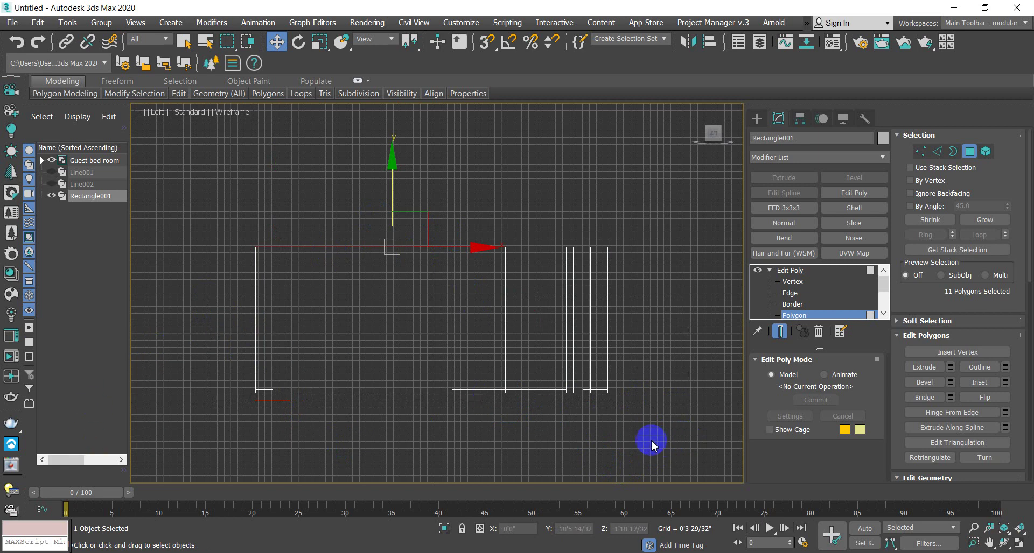
{"action": "middle_click_drag", "start_coordinate": [639, 422], "coordinate": [665, 431], "text": "alt"}
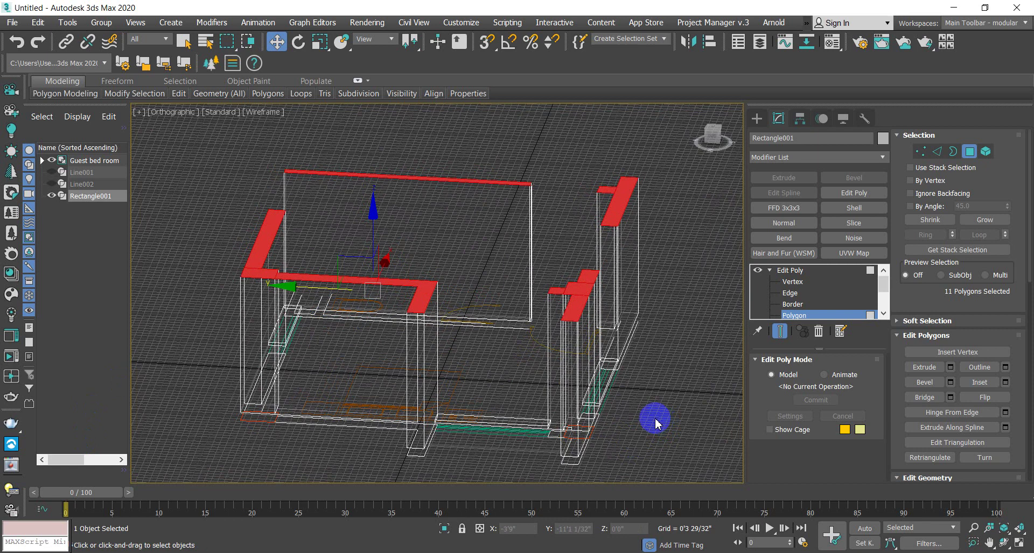
Step: Extrude the selected wall top faces by 3', exit Polygon level, and restore the Perspective view
{"action": "left_click", "coordinate": [950, 369]}
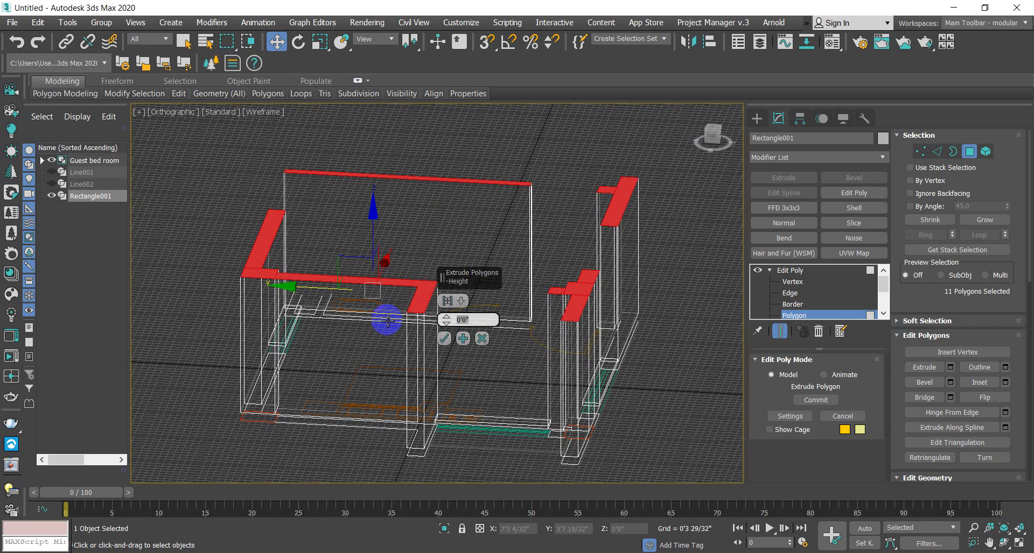
{"action": "type", "text": "3"}
{"action": "left_click", "coordinate": [444, 338]}
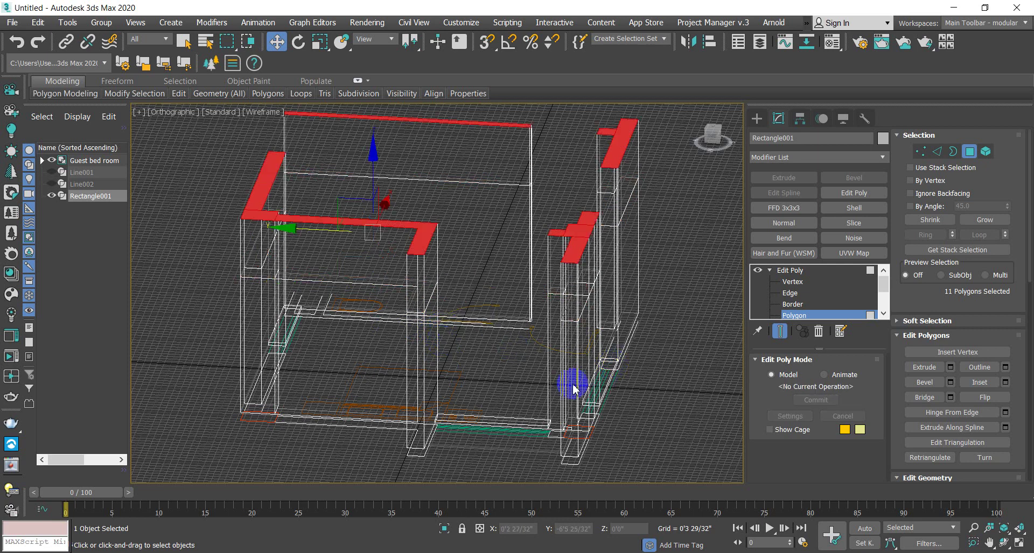
{"action": "left_click", "coordinate": [811, 273]}
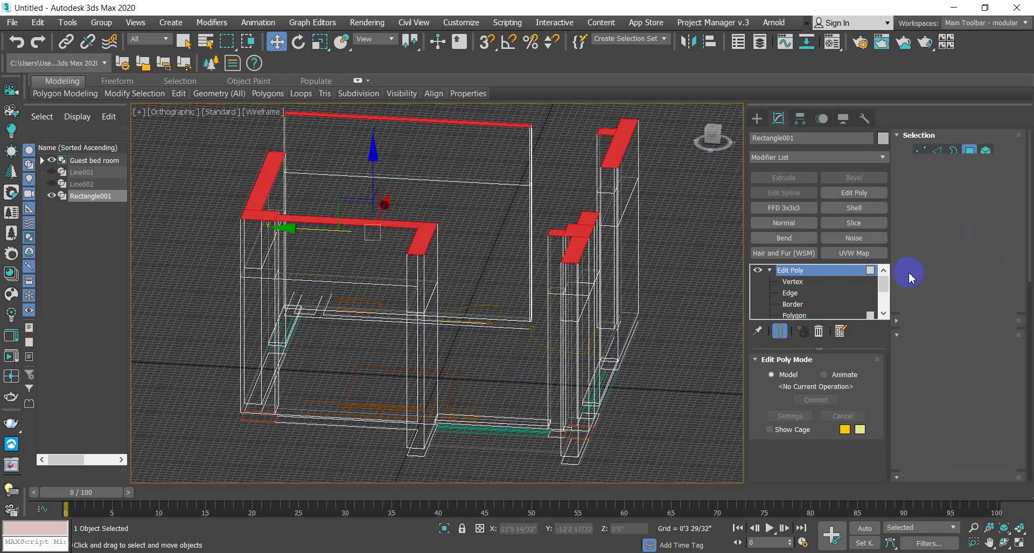
{"action": "key", "text": "p"}
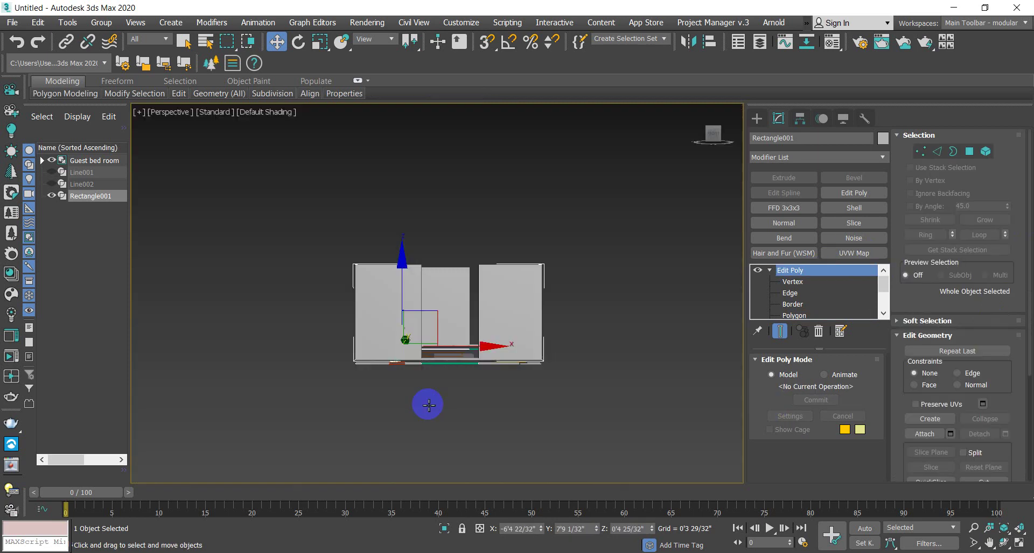
Step: Display edged faces on the walls, return to Polygon level, and clear the polygon selection
{"action": "middle_click_drag", "start_coordinate": [475, 376], "coordinate": [422, 434], "text": "alt"}
{"action": "key", "text": "F4"}
{"action": "scroll", "coordinate": [386, 355], "scroll_direction": "up", "scroll_amount": 5}
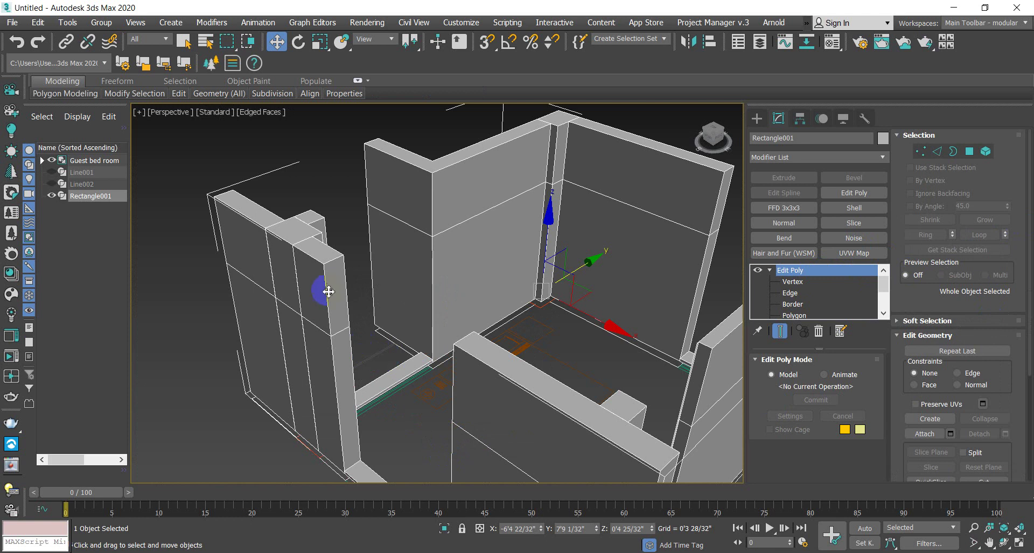
{"action": "scroll", "coordinate": [331, 287], "scroll_direction": "down", "scroll_amount": 4}
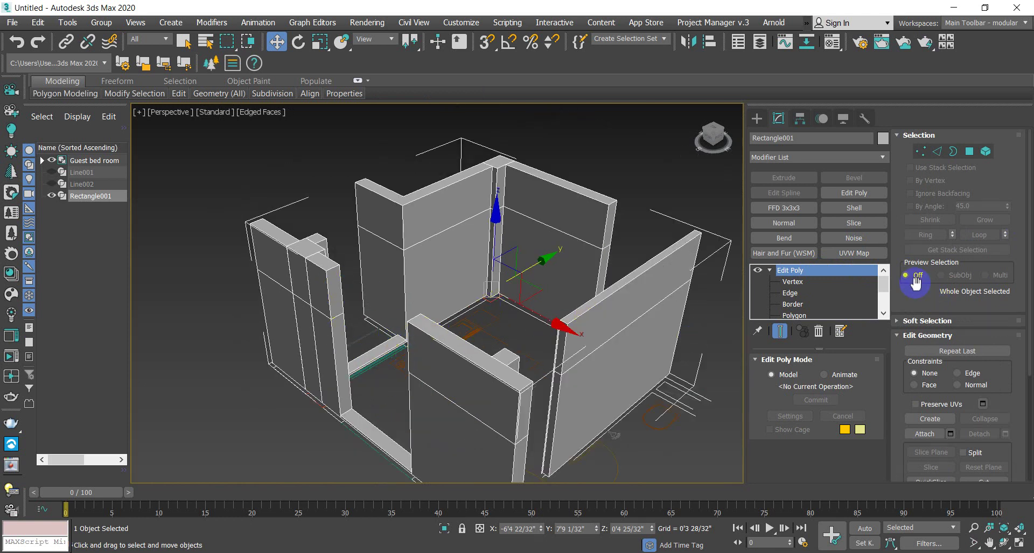
{"action": "left_click", "coordinate": [807, 316]}
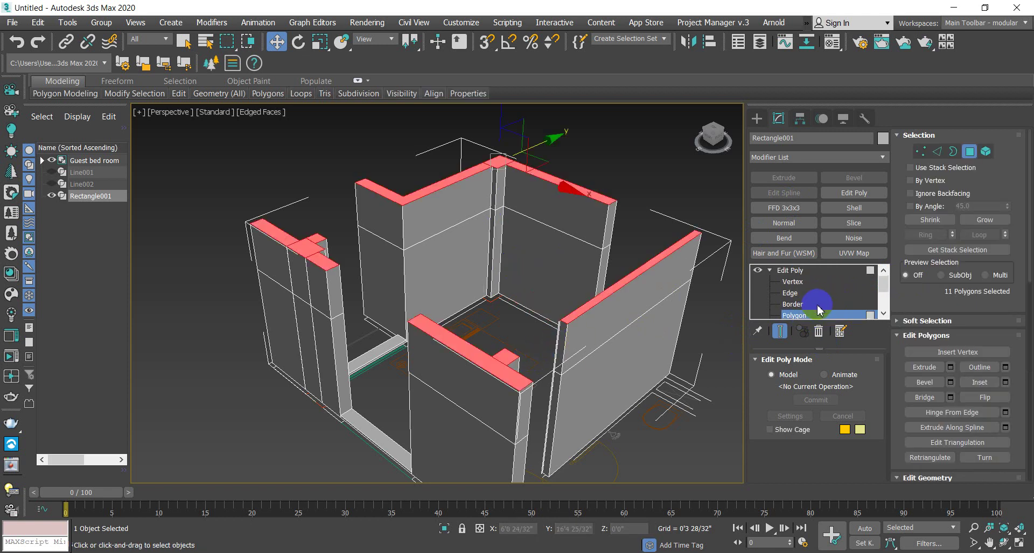
{"action": "left_click", "coordinate": [644, 425]}
{"action": "left_click", "coordinate": [550, 431]}
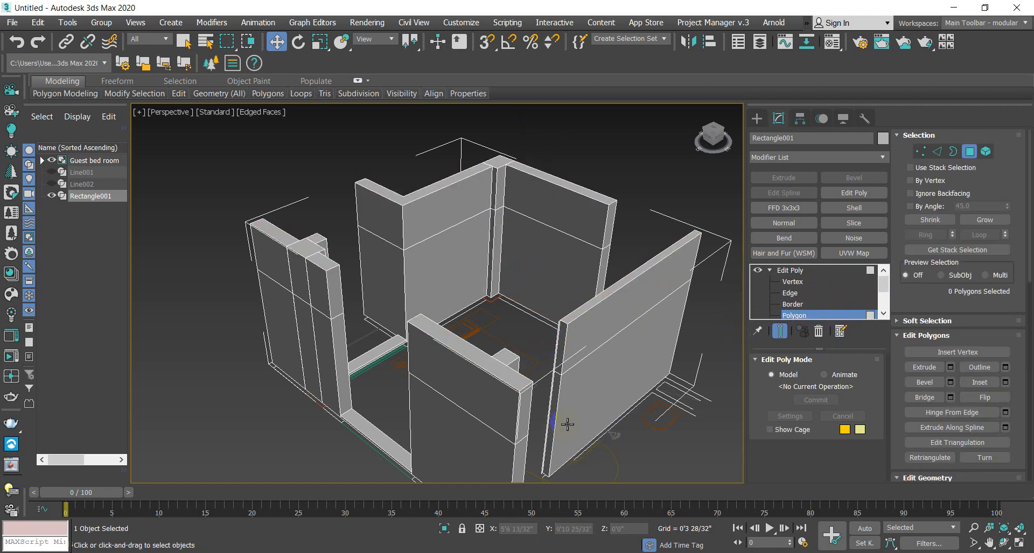
Step: Select the two facing upper end faces on either side of the window opening and bridge them
{"action": "scroll", "coordinate": [422, 341], "scroll_direction": "up", "scroll_amount": 2}
{"action": "scroll", "coordinate": [407, 325], "scroll_direction": "down", "scroll_amount": 4}
{"action": "middle_click_drag", "start_coordinate": [407, 328], "coordinate": [507, 343], "text": "alt"}
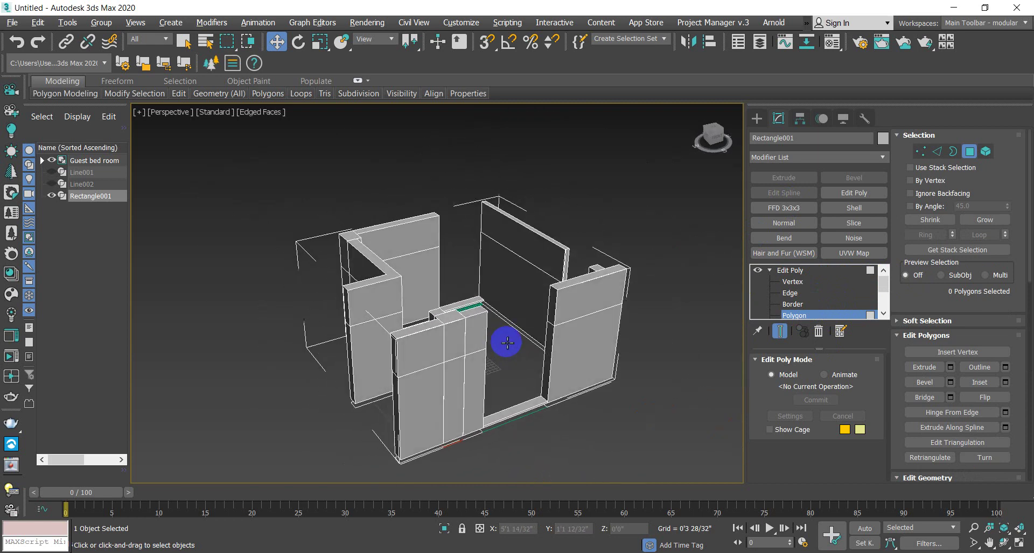
{"action": "scroll", "coordinate": [557, 311], "scroll_direction": "up", "scroll_amount": 3}
{"action": "left_click", "coordinate": [551, 311]}
{"action": "middle_click_drag", "start_coordinate": [598, 362], "coordinate": [538, 399], "text": "alt"}
{"action": "left_click", "coordinate": [456, 219], "text": "ctrl"}
{"action": "left_click", "coordinate": [967, 385]}
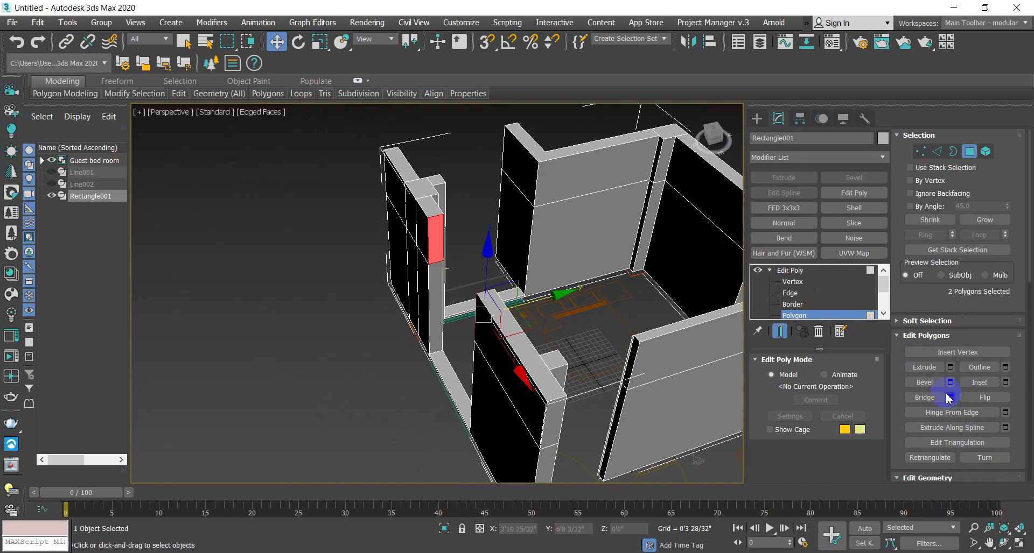
{"action": "left_click", "coordinate": [924, 397]}
Step: Extrude the long wall's upper end face beside the door by 3'4" to meet the adjoining wall piece
{"action": "middle_click_drag", "start_coordinate": [730, 407], "coordinate": [614, 382], "text": "alt"}
{"action": "scroll", "coordinate": [598, 307], "scroll_direction": "up", "scroll_amount": 5}
{"action": "left_click", "coordinate": [588, 381]}
{"action": "left_click", "coordinate": [950, 367]}
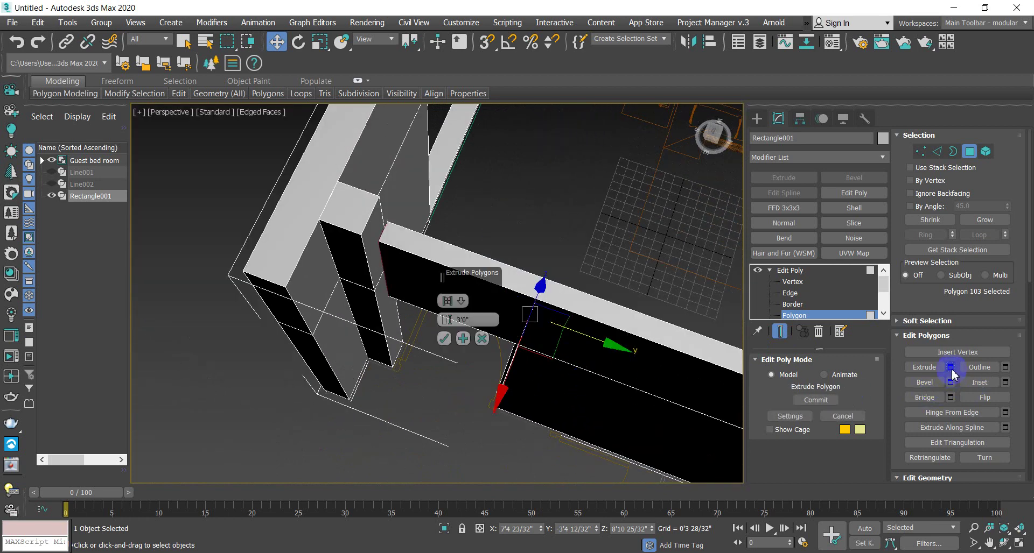
{"action": "left_click_drag", "start_coordinate": [446, 319], "coordinate": [467, 274]}
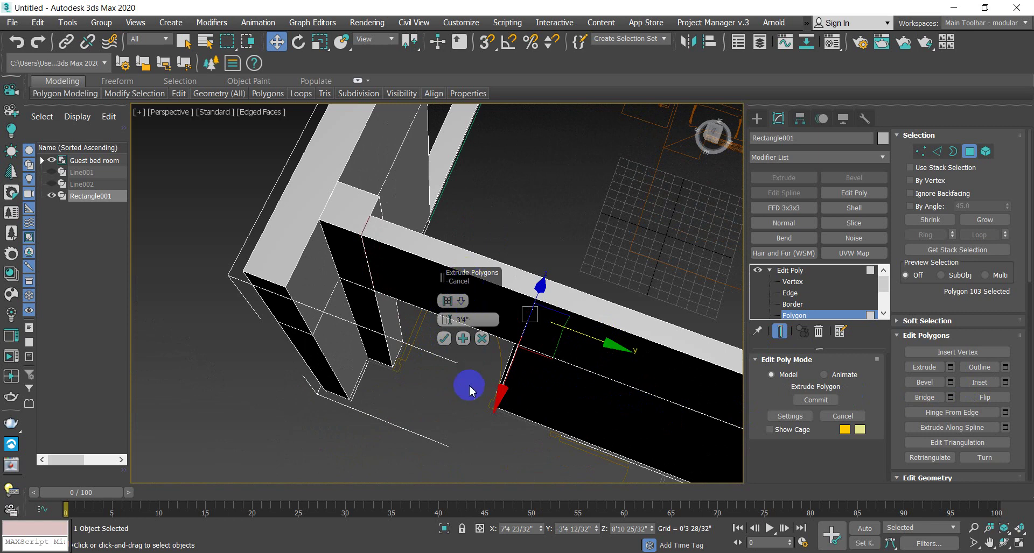
{"action": "left_click", "coordinate": [443, 338]}
Step: Extrude the upper end face beside the remaining window opening by about 5' to reach the adjoining long wall
{"action": "middle_click_drag", "start_coordinate": [442, 355], "coordinate": [556, 331], "text": "alt"}
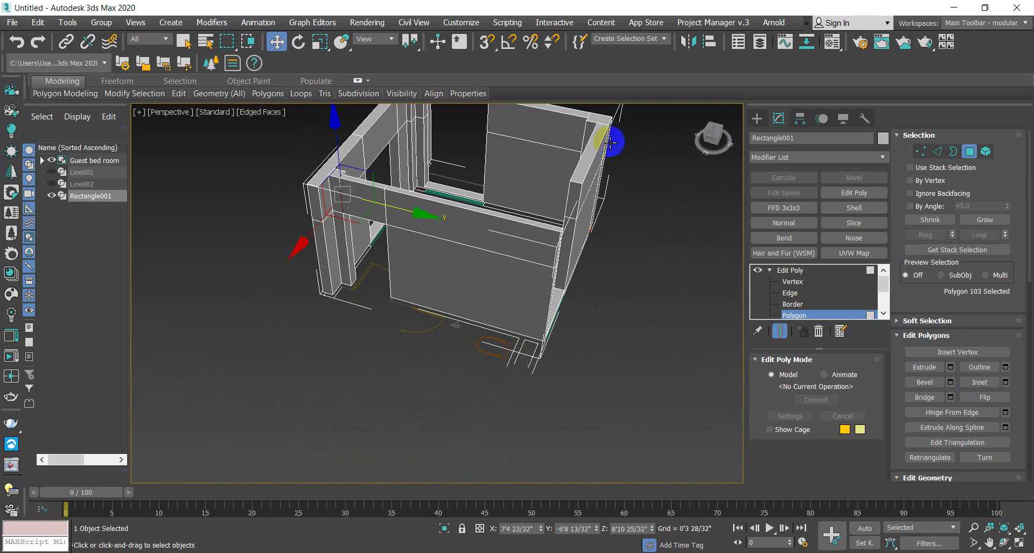
{"action": "scroll", "coordinate": [577, 195], "scroll_direction": "up", "scroll_amount": 3}
{"action": "left_click", "coordinate": [575, 207]}
{"action": "mouse_move", "coordinate": [601, 267]}
{"action": "middle_mouse_down", "text": "alt"}
{"action": "mouse_move", "coordinate": [526, 270]}
{"action": "mouse_move", "coordinate": [491, 259]}
{"action": "mouse_move", "coordinate": [554, 286]}
{"action": "mouse_move", "coordinate": [588, 281]}
{"action": "middle_mouse_up", "text": "alt"}
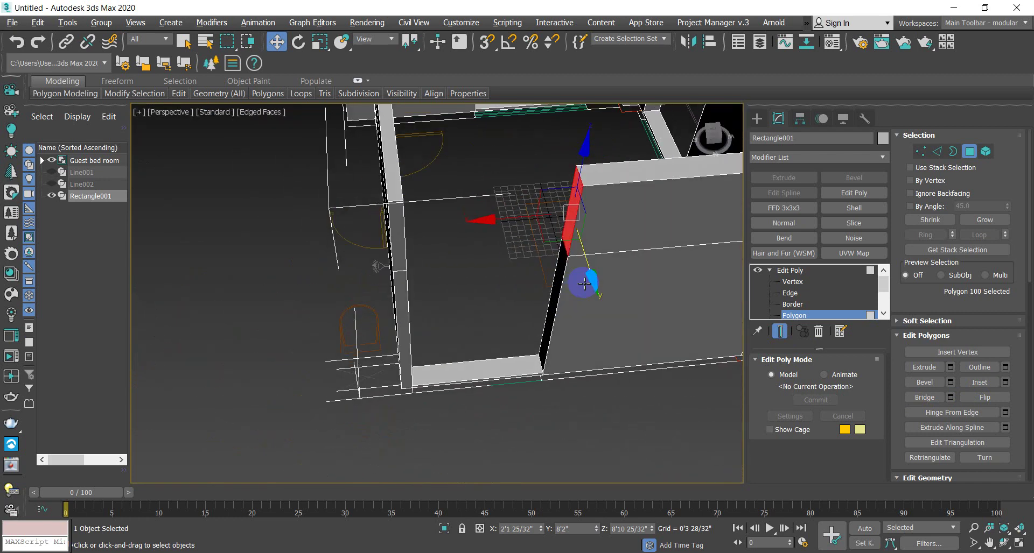
{"action": "left_click", "coordinate": [951, 368]}
{"action": "left_click_drag", "start_coordinate": [442, 317], "coordinate": [473, 129]}
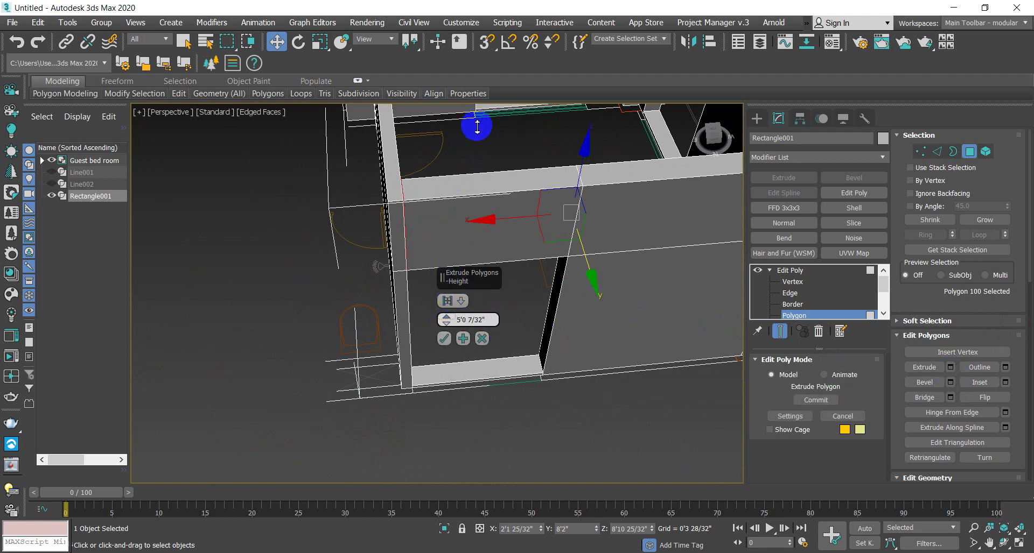
{"action": "left_click", "coordinate": [445, 337]}
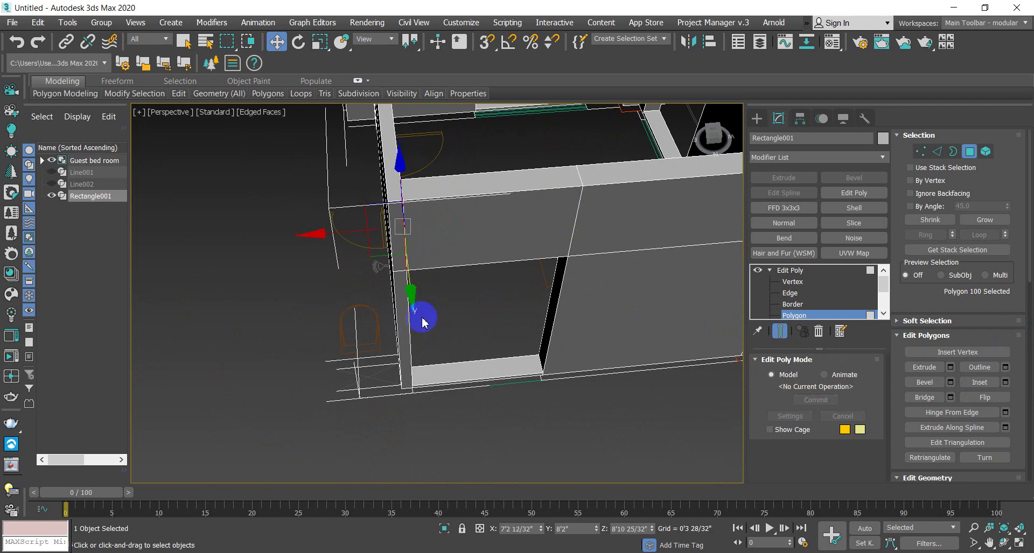
Step: Unhide all the hidden objects, including the floor and the ceiling surface
{"action": "scroll", "coordinate": [422, 319], "scroll_direction": "down", "scroll_amount": 4}
{"action": "middle_click_drag", "start_coordinate": [464, 313], "coordinate": [548, 272], "text": "alt"}
{"action": "middle_click_drag", "start_coordinate": [392, 289], "coordinate": [524, 240], "text": "alt"}
{"action": "right_click", "coordinate": [486, 218]}
{"action": "left_click", "coordinate": [538, 166]}
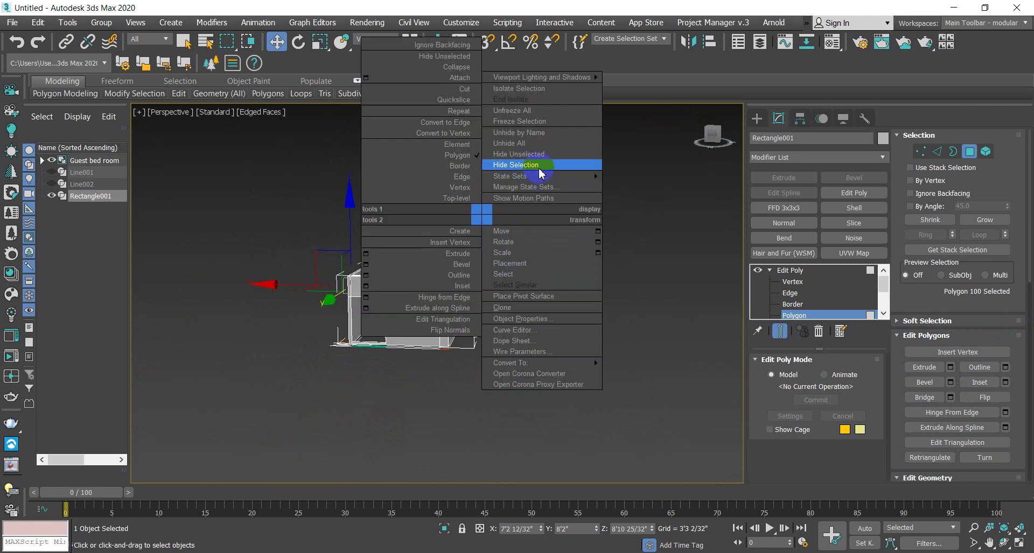
{"action": "left_click", "coordinate": [540, 144]}
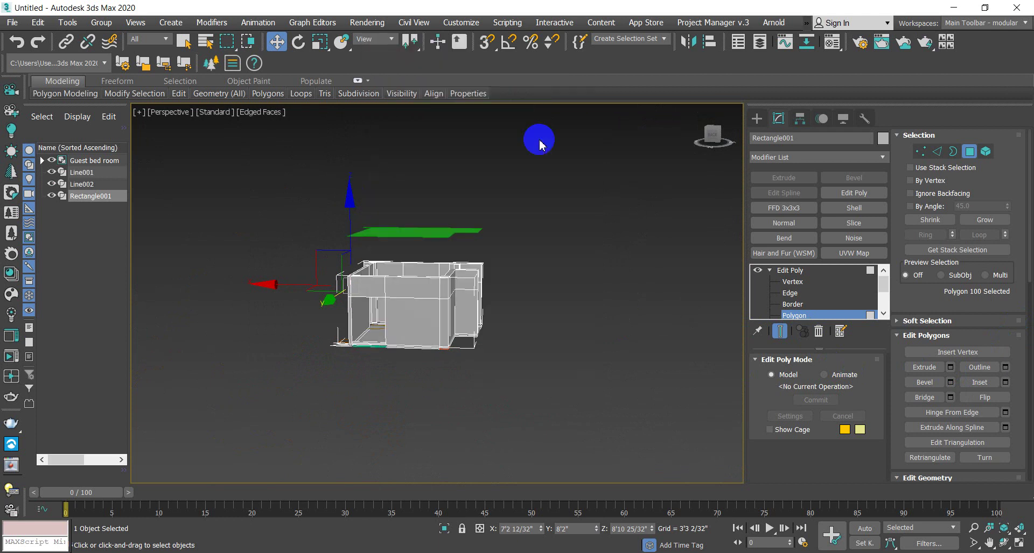
Step: Compare the ceiling surface with the wall tops from above and exit Polygon level on the walls
{"action": "middle_click_drag", "start_coordinate": [514, 266], "coordinate": [487, 304], "text": "alt"}
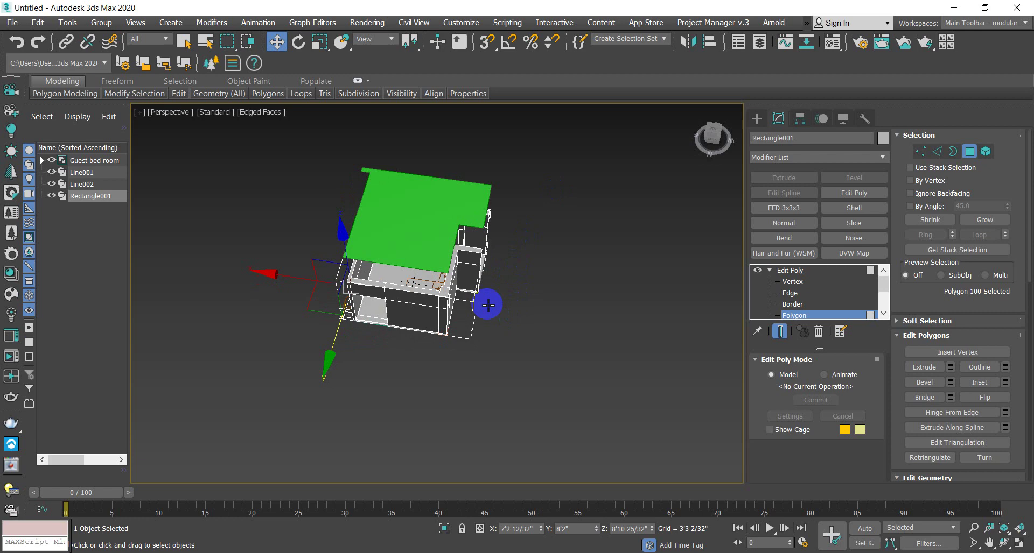
{"action": "scroll", "coordinate": [437, 263], "scroll_direction": "up", "scroll_amount": 4}
{"action": "middle_click_drag", "start_coordinate": [410, 262], "coordinate": [563, 397], "text": "alt"}
{"action": "middle_click_drag", "start_coordinate": [448, 403], "coordinate": [494, 421], "text": "alt"}
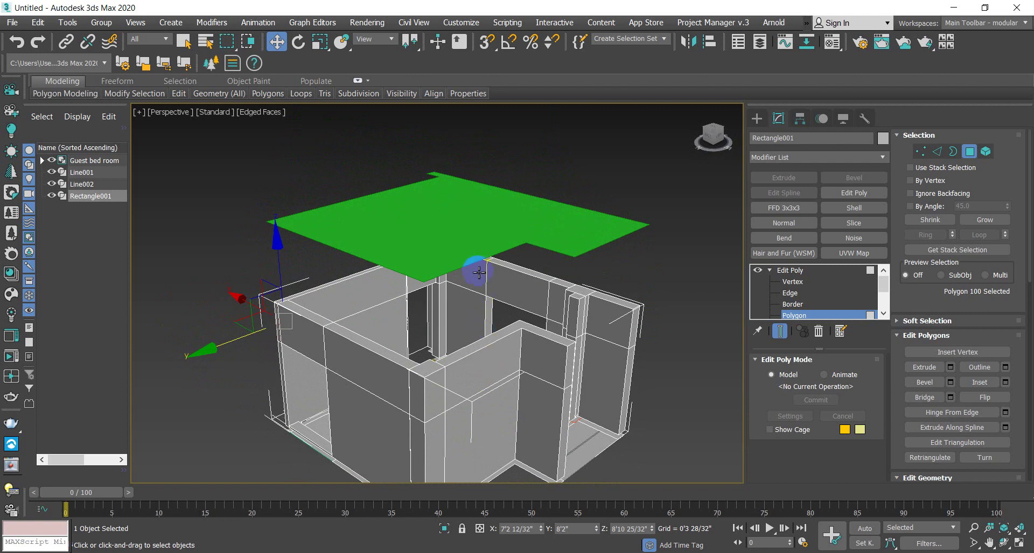
{"action": "left_click", "coordinate": [792, 270]}
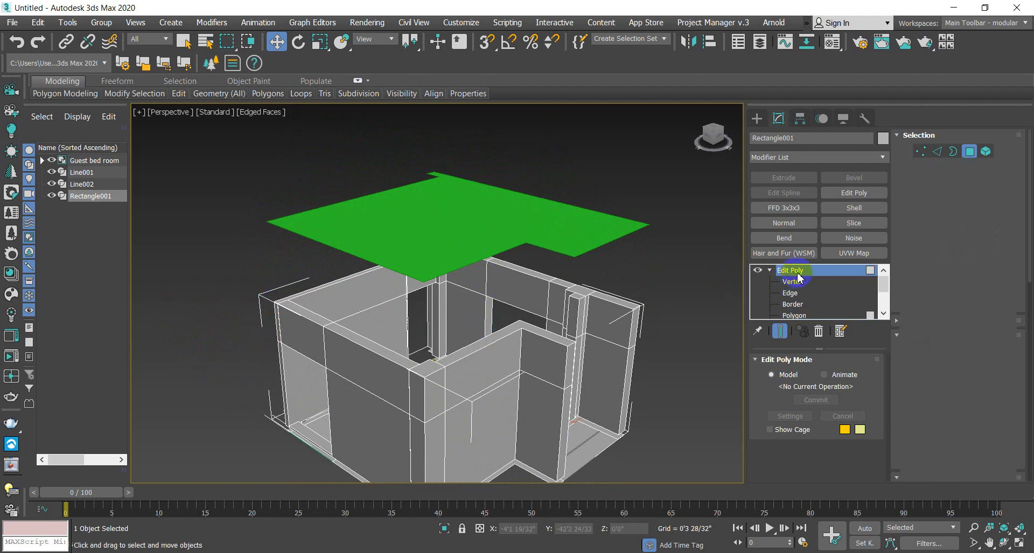
Step: Set the ceiling surface's Z position to 9.5 feet, then deselect it
{"action": "left_click", "coordinate": [503, 231]}
{"action": "middle_click_drag", "start_coordinate": [503, 237], "coordinate": [535, 296], "text": "alt"}
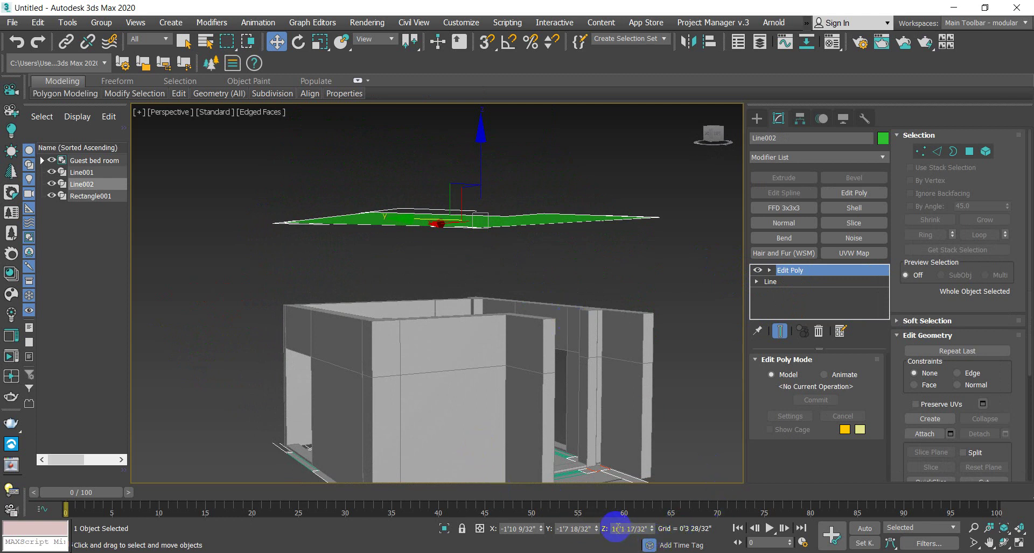
{"action": "left_click", "coordinate": [615, 528]}
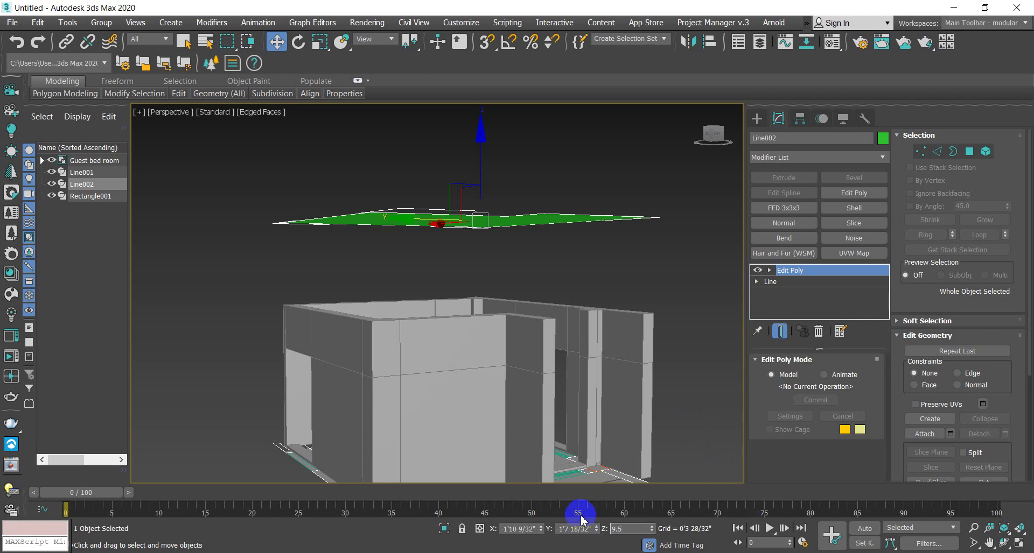
{"action": "left_click", "coordinate": [670, 421]}
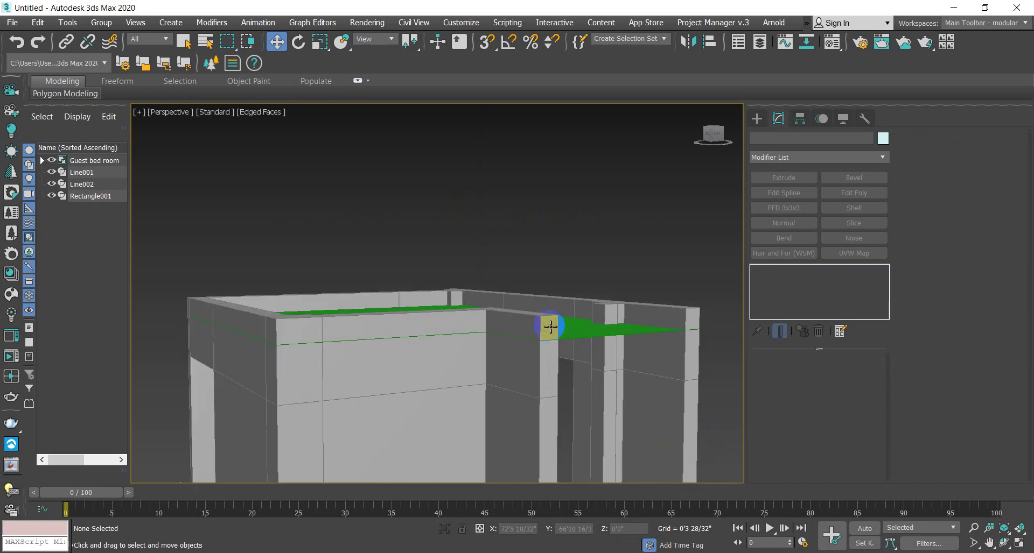
Step: Examine the ceiling's height relative to the wall tops from the side, from below and from above
{"action": "middle_click_drag", "start_coordinate": [564, 363], "coordinate": [517, 312], "text": "alt"}
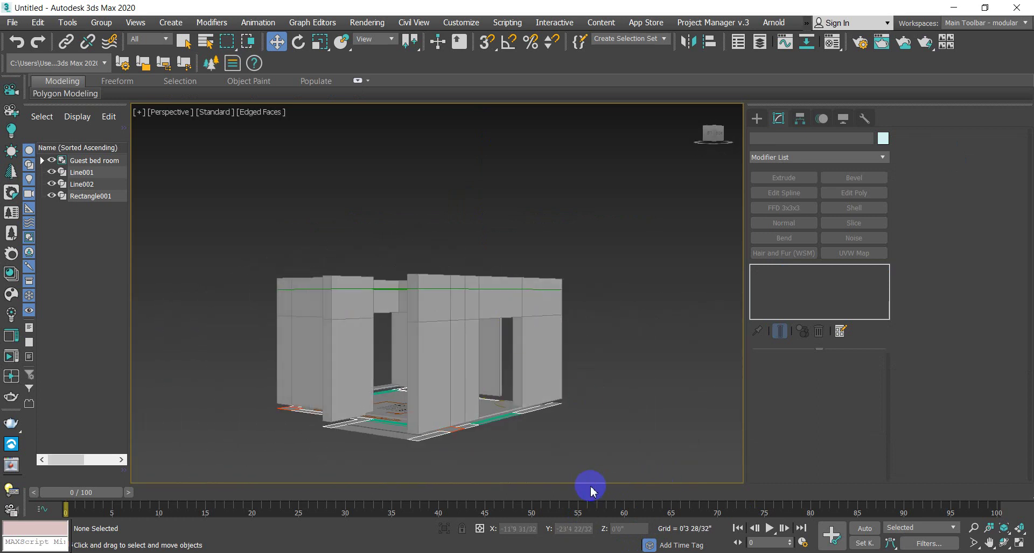
{"action": "scroll", "coordinate": [406, 286], "scroll_direction": "up", "scroll_amount": 5}
{"action": "scroll", "coordinate": [409, 286], "scroll_direction": "down", "scroll_amount": 5}
{"action": "middle_click_drag", "start_coordinate": [409, 286], "coordinate": [459, 217], "text": "alt"}
{"action": "scroll", "coordinate": [413, 325], "scroll_direction": "up", "scroll_amount": 5}
{"action": "scroll", "coordinate": [418, 300], "scroll_direction": "down", "scroll_amount": 5}
{"action": "scroll", "coordinate": [457, 205], "scroll_direction": "up", "scroll_amount": 5}
{"action": "scroll", "coordinate": [457, 205], "scroll_direction": "down", "scroll_amount": 5}
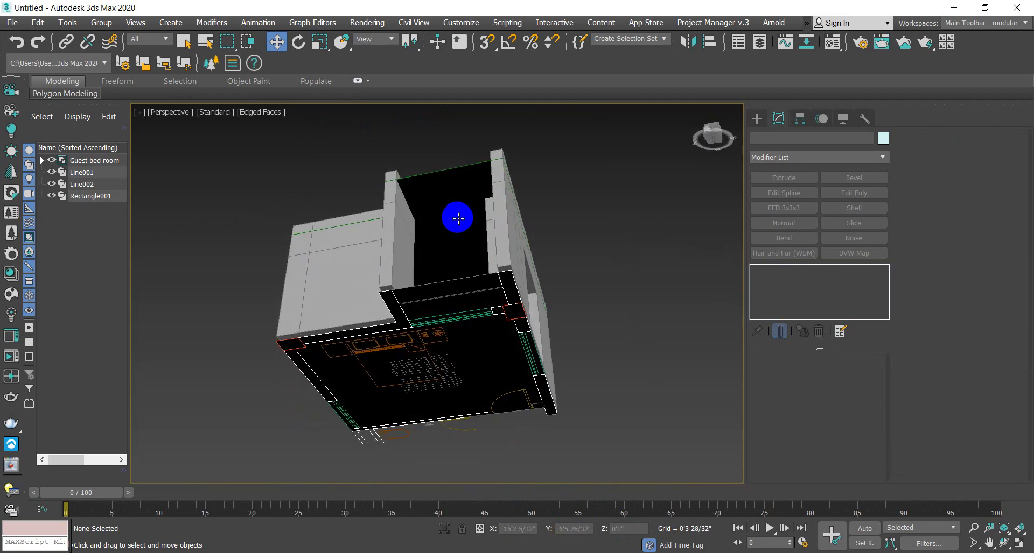
{"action": "scroll", "coordinate": [471, 277], "scroll_direction": "up", "scroll_amount": 5}
{"action": "scroll", "coordinate": [468, 257], "scroll_direction": "down", "scroll_amount": 3}
{"action": "middle_click_drag", "start_coordinate": [469, 294], "coordinate": [500, 325], "text": "alt"}
Step: Change the ceiling surface's object color to the light peach swatch of the 3ds Max palette
{"action": "scroll", "coordinate": [490, 294], "scroll_direction": "up", "scroll_amount": 3}
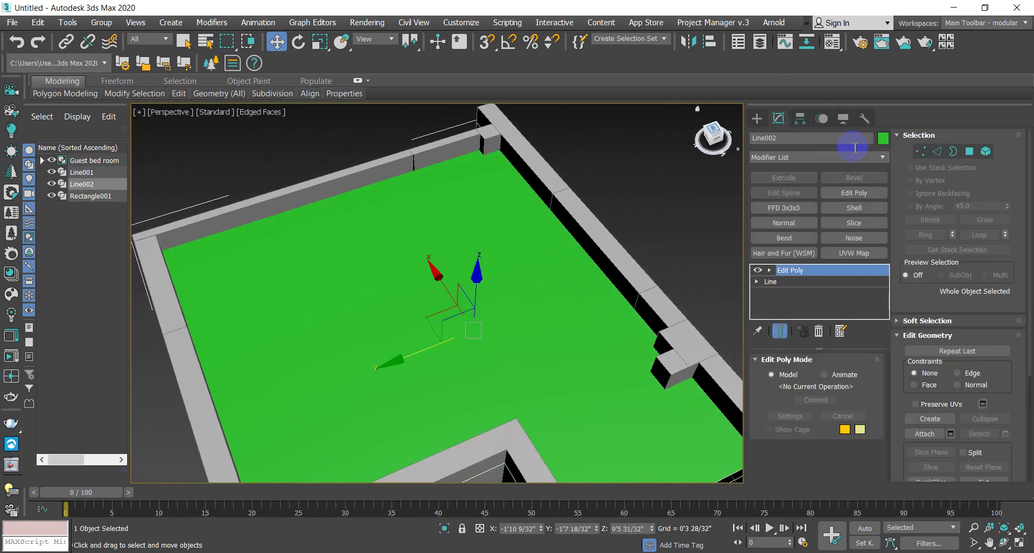
{"action": "left_click", "coordinate": [882, 140]}
{"action": "left_click", "coordinate": [679, 186]}
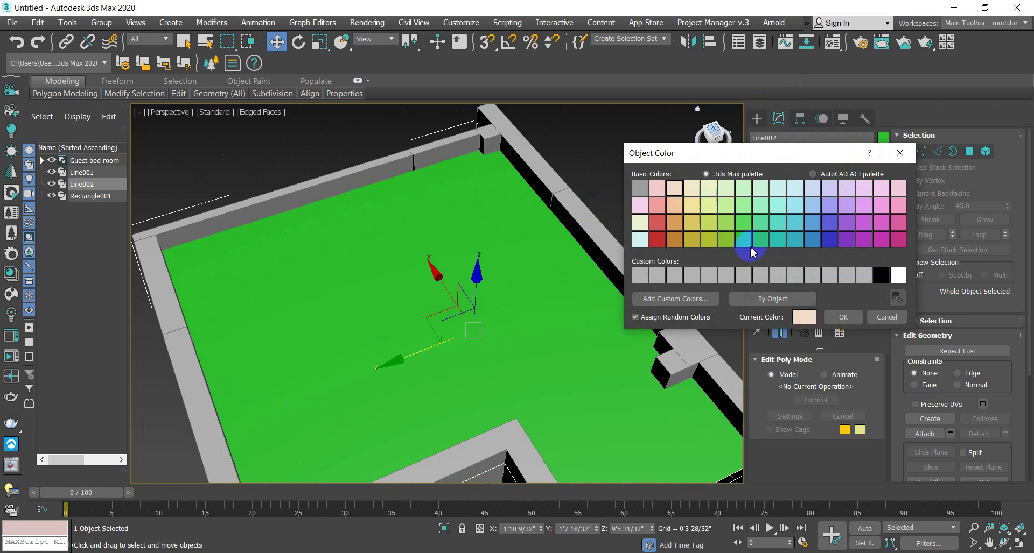
{"action": "left_click", "coordinate": [852, 323]}
Step: Set the perspective viewport's lighting to 2 Default Lights in its per-view presets and deselect the ceiling
{"action": "scroll", "coordinate": [581, 324], "scroll_direction": "down", "scroll_amount": 5}
{"action": "middle_click_drag", "start_coordinate": [579, 323], "coordinate": [542, 269], "text": "alt"}
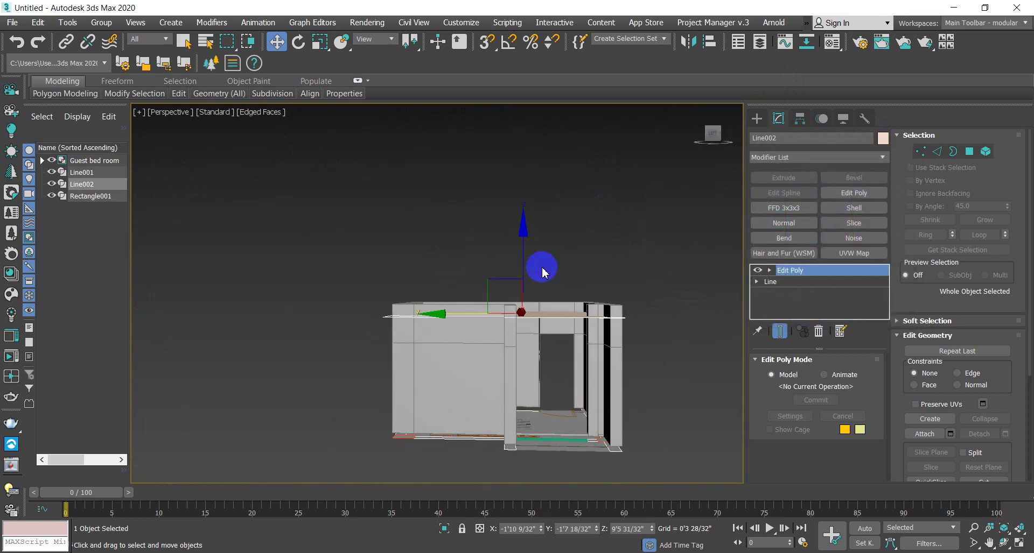
{"action": "scroll", "coordinate": [545, 285], "scroll_direction": "up", "scroll_amount": 5}
{"action": "middle_click_drag", "start_coordinate": [558, 310], "coordinate": [547, 270], "text": "alt"}
{"action": "scroll", "coordinate": [521, 238], "scroll_direction": "down", "scroll_amount": 4}
{"action": "mouse_move", "coordinate": [521, 238]}
{"action": "middle_mouse_down", "text": "alt"}
{"action": "mouse_move", "coordinate": [528, 213]}
{"action": "mouse_move", "coordinate": [516, 284]}
{"action": "mouse_move", "coordinate": [538, 168]}
{"action": "mouse_move", "coordinate": [515, 318]}
{"action": "mouse_move", "coordinate": [530, 280]}
{"action": "mouse_move", "coordinate": [524, 253]}
{"action": "middle_mouse_up", "text": "alt"}
{"action": "left_click", "coordinate": [135, 22]}
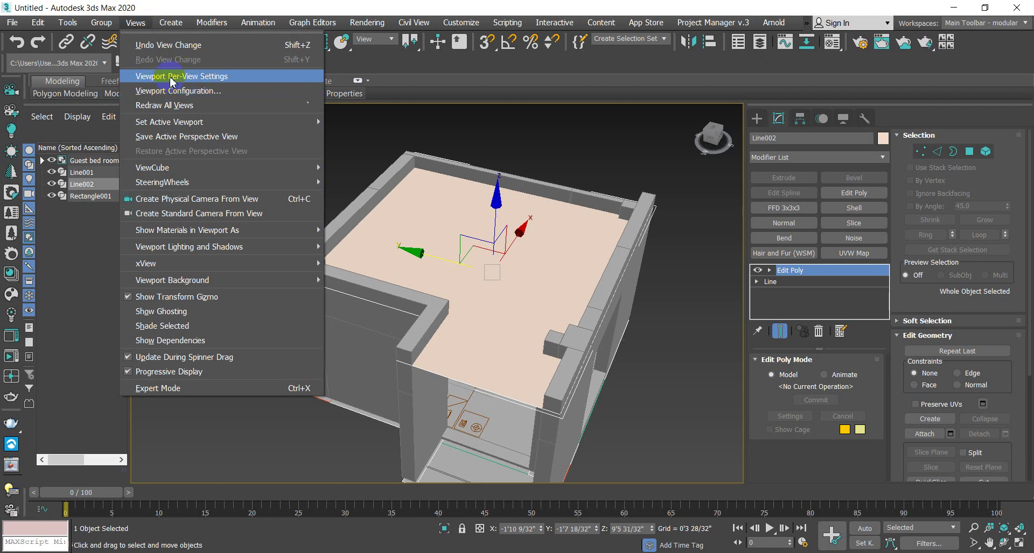
{"action": "left_click", "coordinate": [171, 77]}
{"action": "left_click", "coordinate": [511, 122]}
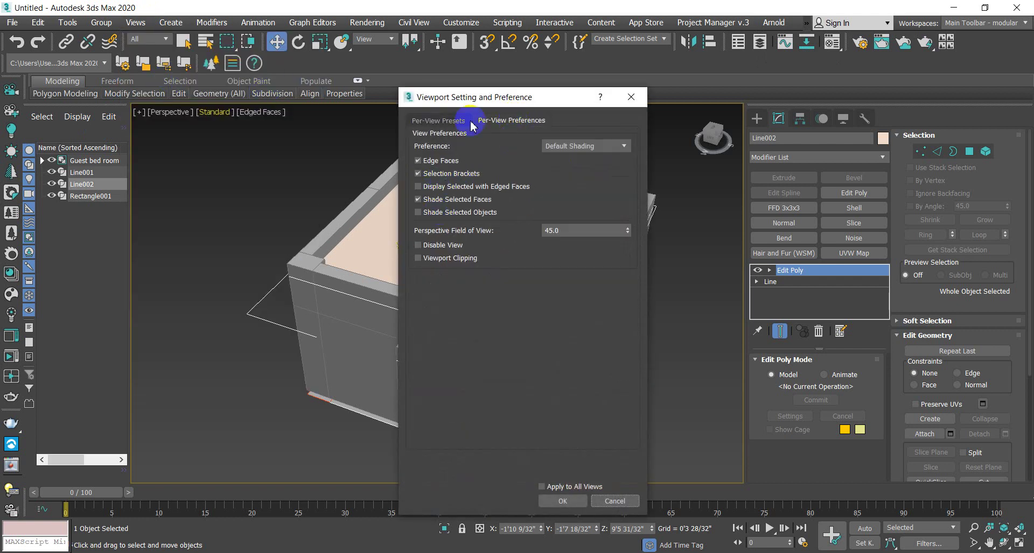
{"action": "left_click", "coordinate": [438, 121]}
{"action": "left_click", "coordinate": [589, 195]}
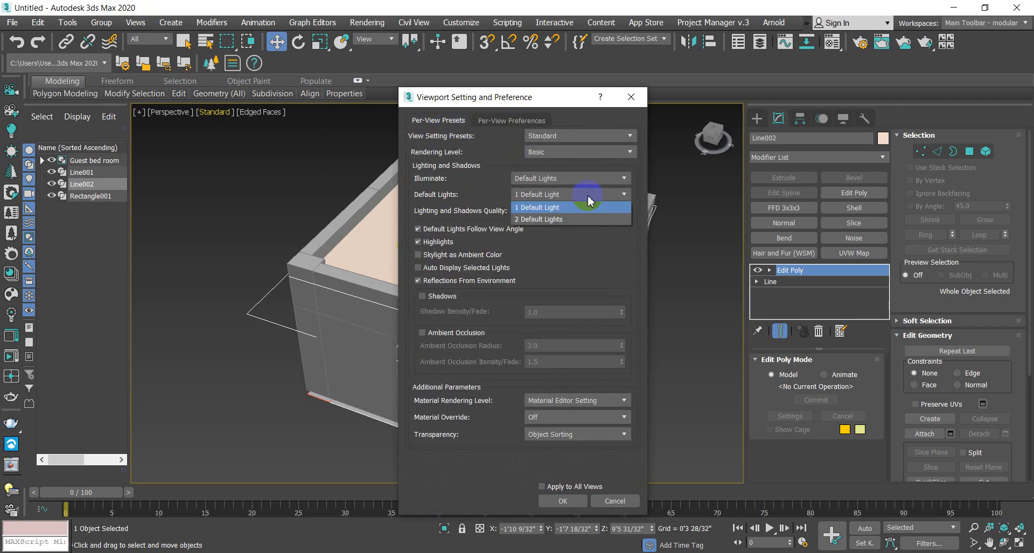
{"action": "left_click", "coordinate": [569, 220]}
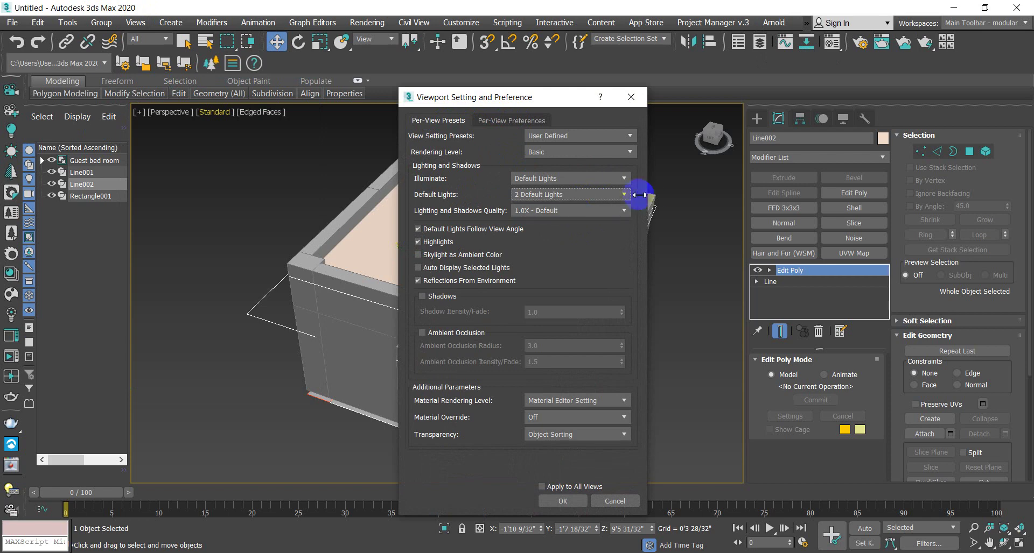
{"action": "left_click", "coordinate": [574, 508]}
{"action": "left_click", "coordinate": [664, 295]}
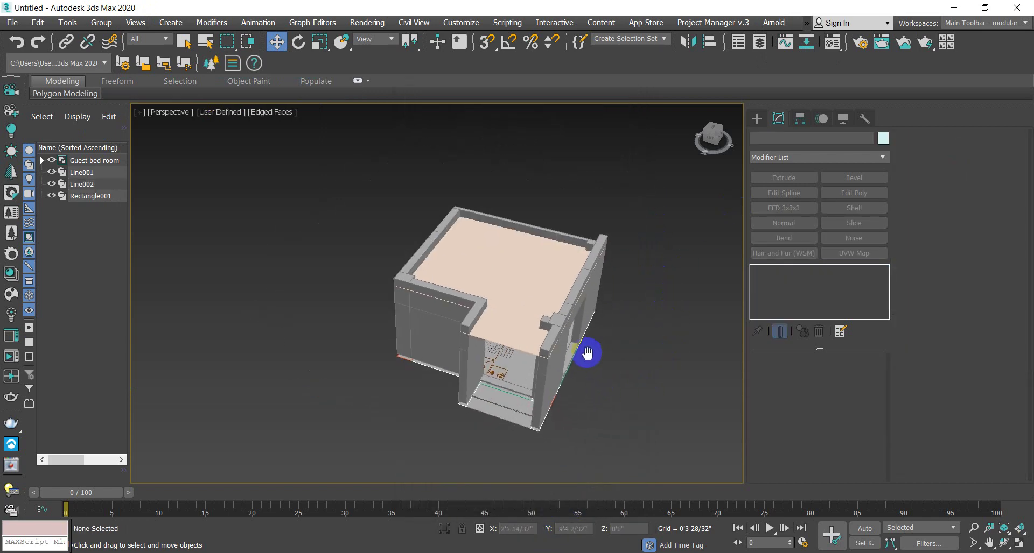
Step: Turn off Selection Brackets in the per-view preferences, apply the change to all views, and clear the selection
{"action": "middle_click_drag", "start_coordinate": [587, 383], "coordinate": [529, 311], "text": "alt"}
{"action": "left_click", "coordinate": [530, 311]}
{"action": "middle_click_drag", "start_coordinate": [611, 316], "coordinate": [512, 291], "text": "alt"}
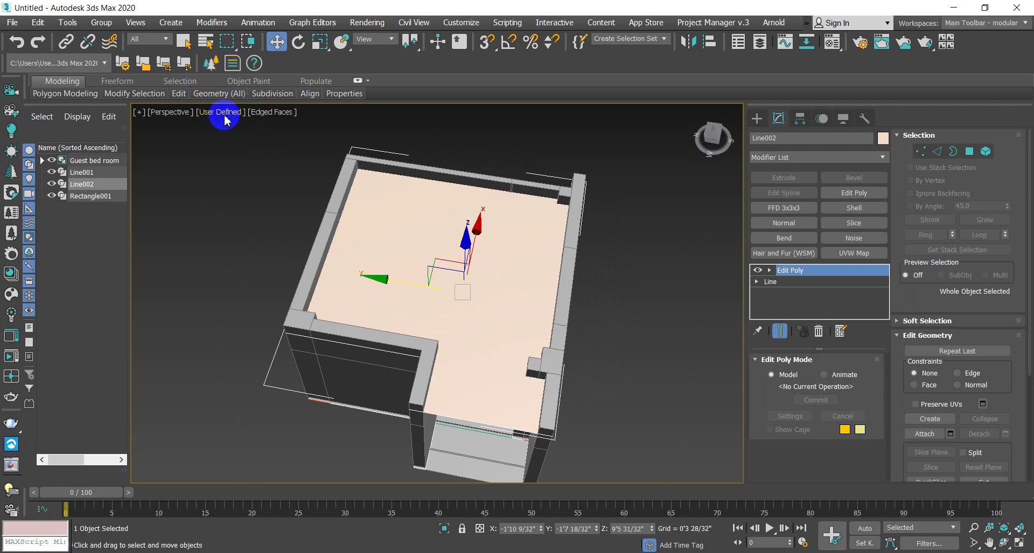
{"action": "left_click", "coordinate": [253, 113]}
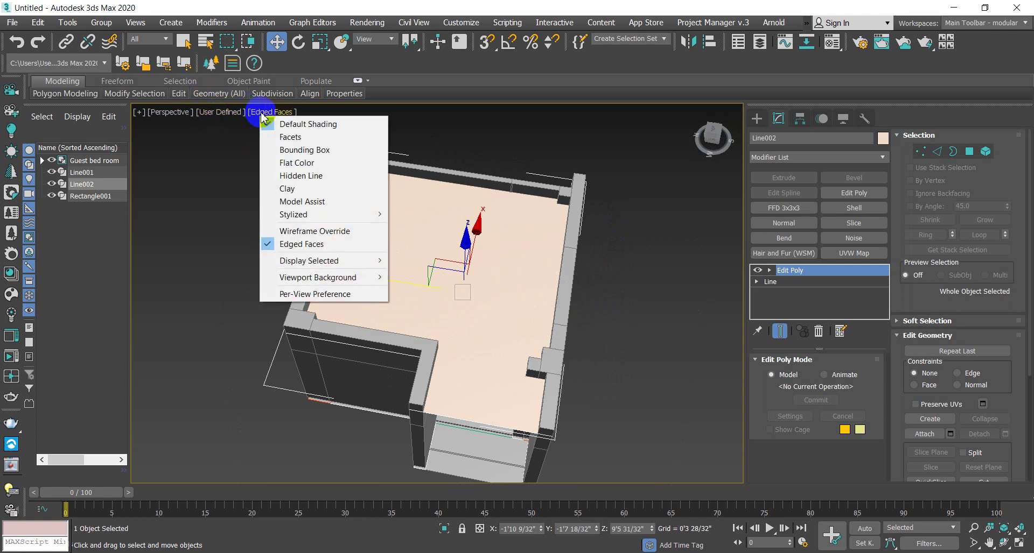
{"action": "left_click", "coordinate": [315, 293]}
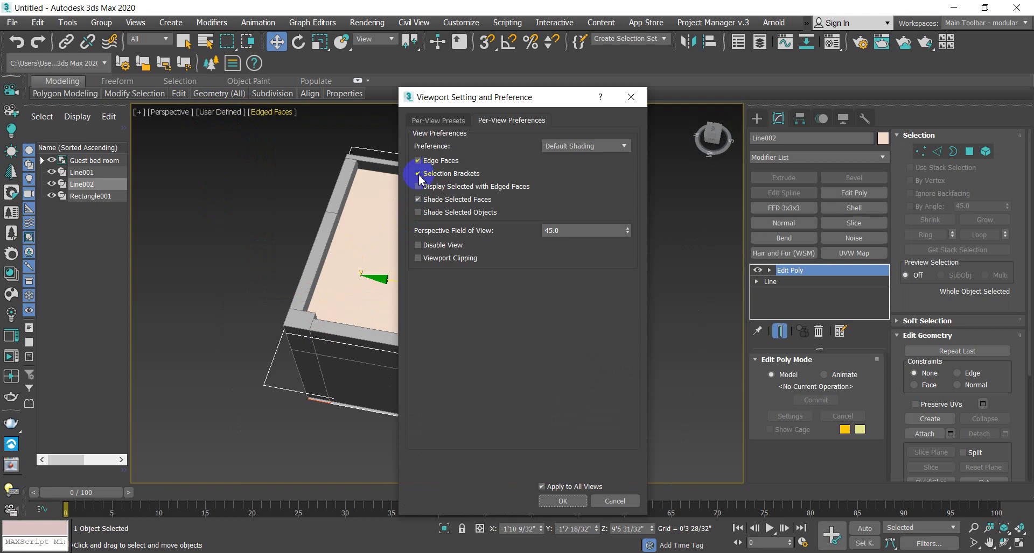
{"action": "left_click", "coordinate": [562, 501]}
{"action": "left_click", "coordinate": [641, 332]}
Step: Examine the wall bases around the room and compare their level with the floor surface and the floor plan group
{"action": "middle_click_drag", "start_coordinate": [631, 383], "coordinate": [614, 319], "text": "alt"}
{"action": "scroll", "coordinate": [552, 309], "scroll_direction": "up", "scroll_amount": 3}
{"action": "scroll", "coordinate": [548, 316], "scroll_direction": "down", "scroll_amount": 1}
{"action": "middle_click_drag", "start_coordinate": [548, 316], "coordinate": [534, 360], "text": "alt"}
{"action": "scroll", "coordinate": [477, 424], "scroll_direction": "up", "scroll_amount": 2}
{"action": "scroll", "coordinate": [482, 424], "scroll_direction": "down", "scroll_amount": 5}
{"action": "mouse_move", "coordinate": [482, 424]}
{"action": "middle_mouse_down", "text": "alt"}
{"action": "mouse_move", "coordinate": [464, 383]}
{"action": "mouse_move", "coordinate": [384, 390]}
{"action": "mouse_move", "coordinate": [494, 431]}
{"action": "mouse_move", "coordinate": [529, 374]}
{"action": "mouse_move", "coordinate": [469, 392]}
{"action": "mouse_move", "coordinate": [452, 415]}
{"action": "mouse_move", "coordinate": [425, 390]}
{"action": "mouse_move", "coordinate": [392, 402]}
{"action": "mouse_move", "coordinate": [383, 388]}
{"action": "mouse_move", "coordinate": [353, 388]}
{"action": "mouse_move", "coordinate": [466, 359]}
{"action": "mouse_move", "coordinate": [482, 385]}
{"action": "mouse_move", "coordinate": [487, 374]}
{"action": "mouse_move", "coordinate": [463, 405]}
{"action": "mouse_move", "coordinate": [484, 461]}
{"action": "mouse_move", "coordinate": [528, 431]}
{"action": "mouse_move", "coordinate": [500, 408]}
{"action": "mouse_move", "coordinate": [495, 435]}
{"action": "mouse_move", "coordinate": [471, 434]}
{"action": "mouse_move", "coordinate": [477, 410]}
{"action": "mouse_move", "coordinate": [478, 433]}
{"action": "mouse_move", "coordinate": [479, 422]}
{"action": "middle_mouse_up", "text": "alt"}
{"action": "scroll", "coordinate": [460, 397], "scroll_direction": "up", "scroll_amount": 3}
{"action": "scroll", "coordinate": [467, 361], "scroll_direction": "down", "scroll_amount": 4}
{"action": "left_click", "coordinate": [471, 362]}
{"action": "scroll", "coordinate": [476, 371], "scroll_direction": "up", "scroll_amount": 5}
{"action": "left_click", "coordinate": [463, 402]}
{"action": "scroll", "coordinate": [479, 425], "scroll_direction": "down", "scroll_amount": 8}
{"action": "scroll", "coordinate": [500, 408], "scroll_direction": "up", "scroll_amount": 4}
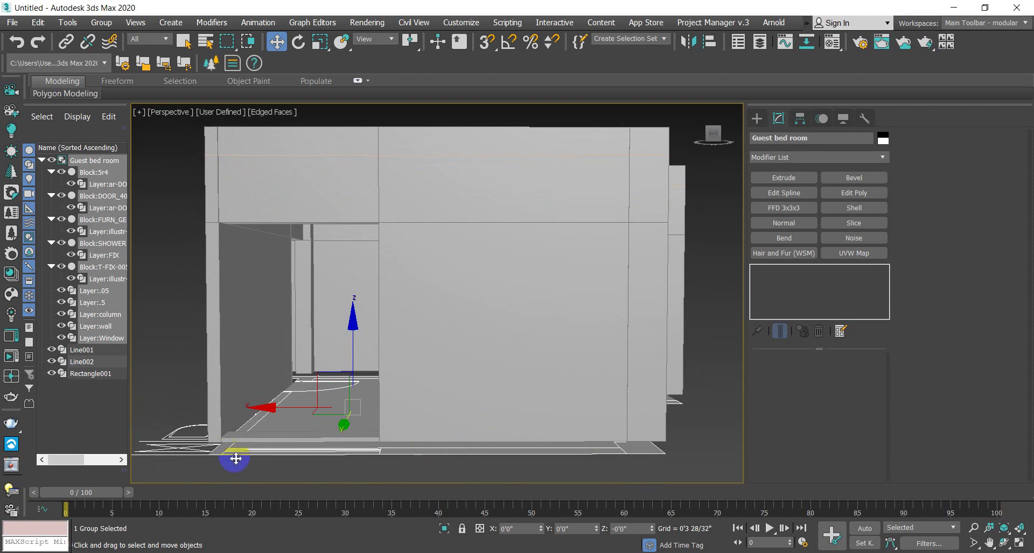
{"action": "scroll", "coordinate": [223, 446], "scroll_direction": "up", "scroll_amount": 5}
{"action": "scroll", "coordinate": [223, 429], "scroll_direction": "down", "scroll_amount": 2}
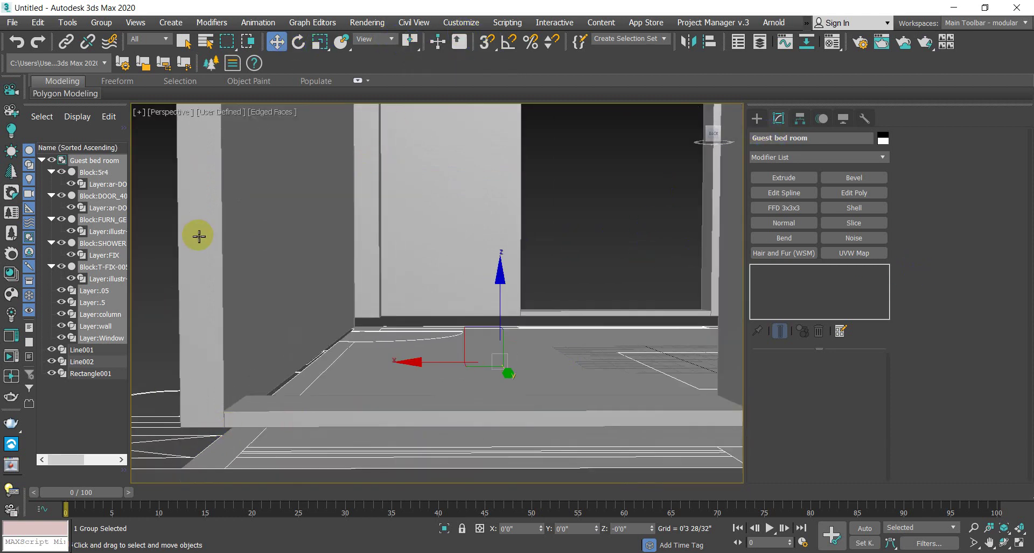
Step: Turn on 3D snapping and move the whole walls object down so its base corner snaps to the floor plan's level
{"action": "left_click", "coordinate": [219, 213]}
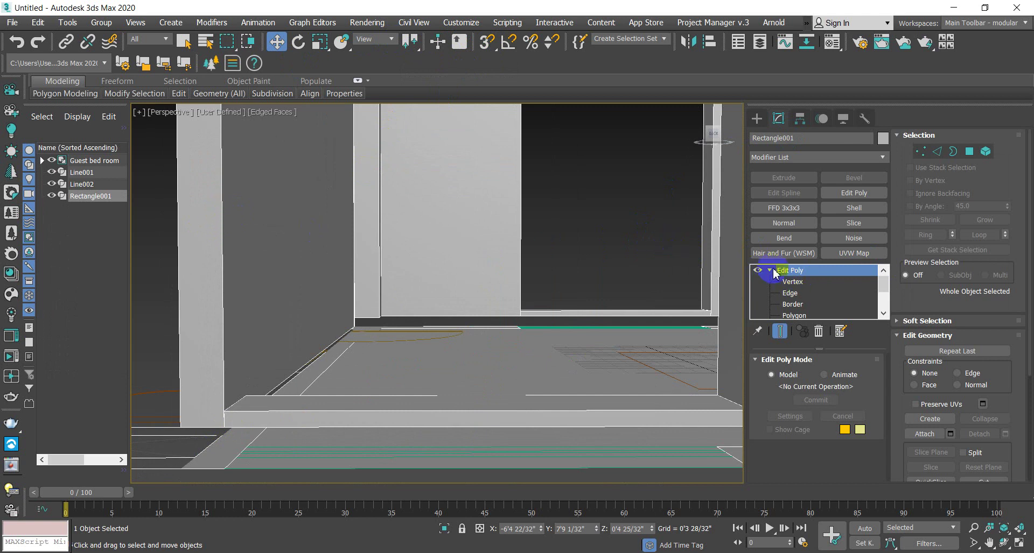
{"action": "left_click", "coordinate": [770, 271]}
{"action": "key", "text": "1"}
{"action": "left_click", "coordinate": [797, 274]}
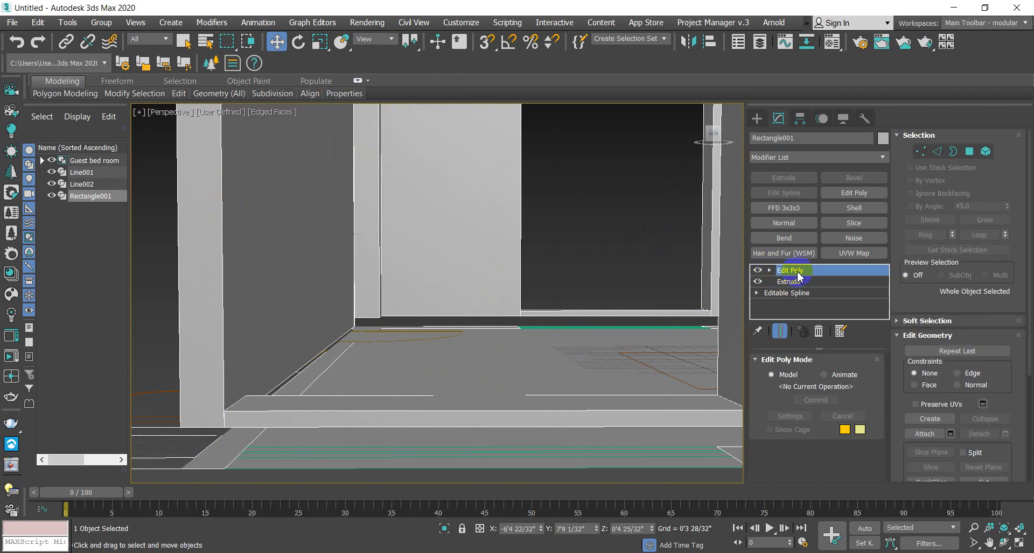
{"action": "left_click", "coordinate": [486, 42]}
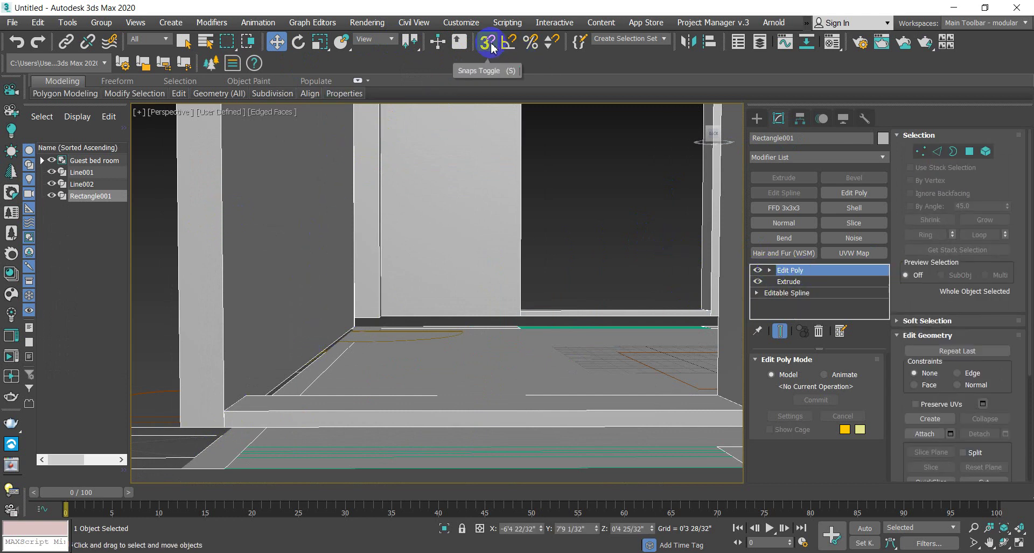
{"action": "scroll", "coordinate": [362, 266], "scroll_direction": "down", "scroll_amount": 6}
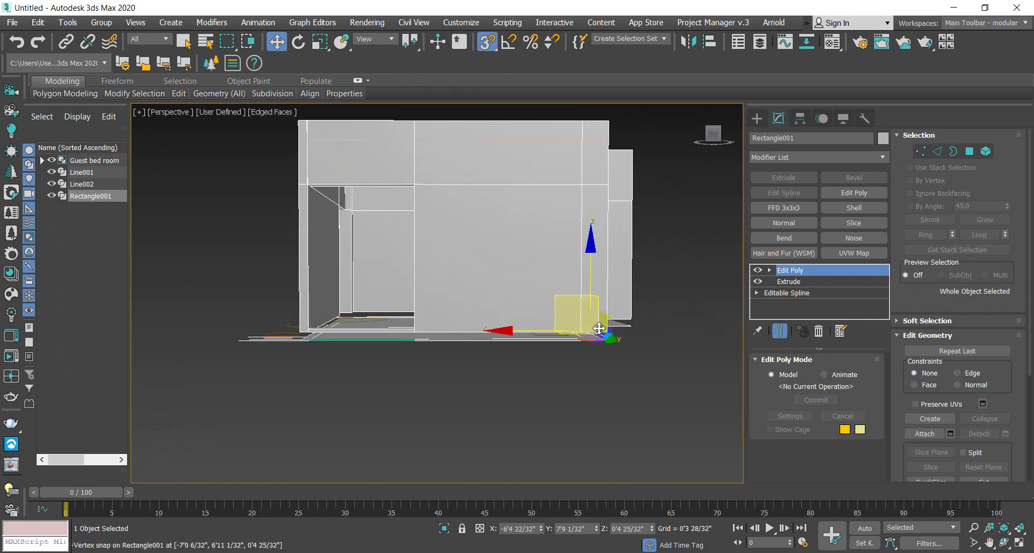
{"action": "scroll", "coordinate": [627, 345], "scroll_direction": "up", "scroll_amount": 4}
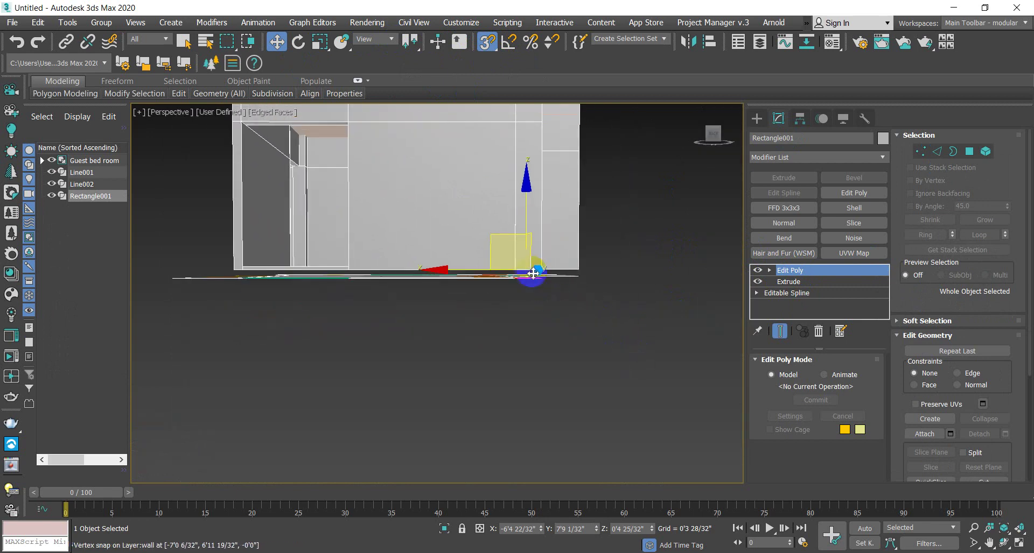
{"action": "middle_click_drag", "start_coordinate": [584, 291], "coordinate": [487, 284], "text": "alt"}
{"action": "scroll", "coordinate": [520, 256], "scroll_direction": "down", "scroll_amount": 3}
{"action": "scroll", "coordinate": [318, 295], "scroll_direction": "up", "scroll_amount": 5}
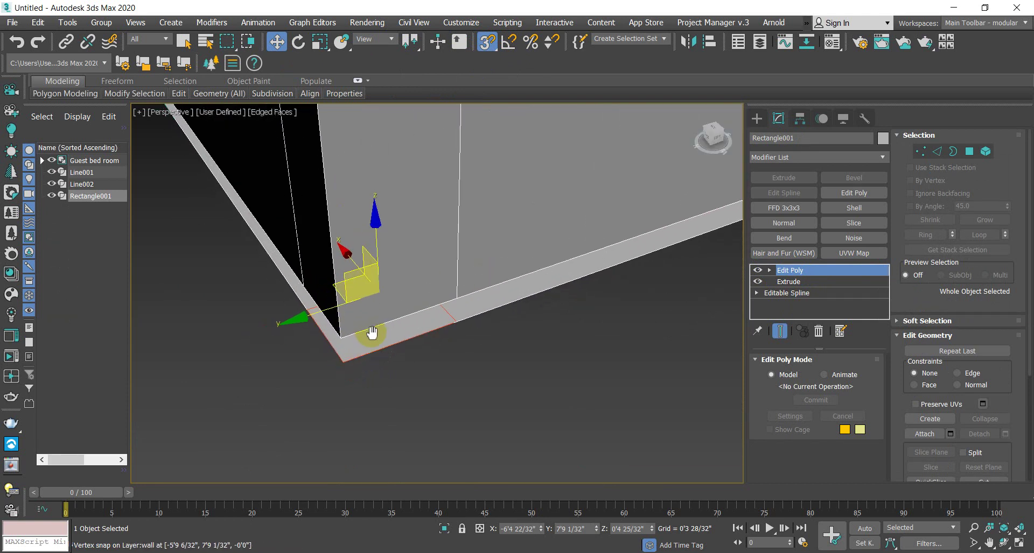
{"action": "left_click_drag", "start_coordinate": [341, 338], "coordinate": [342, 357]}
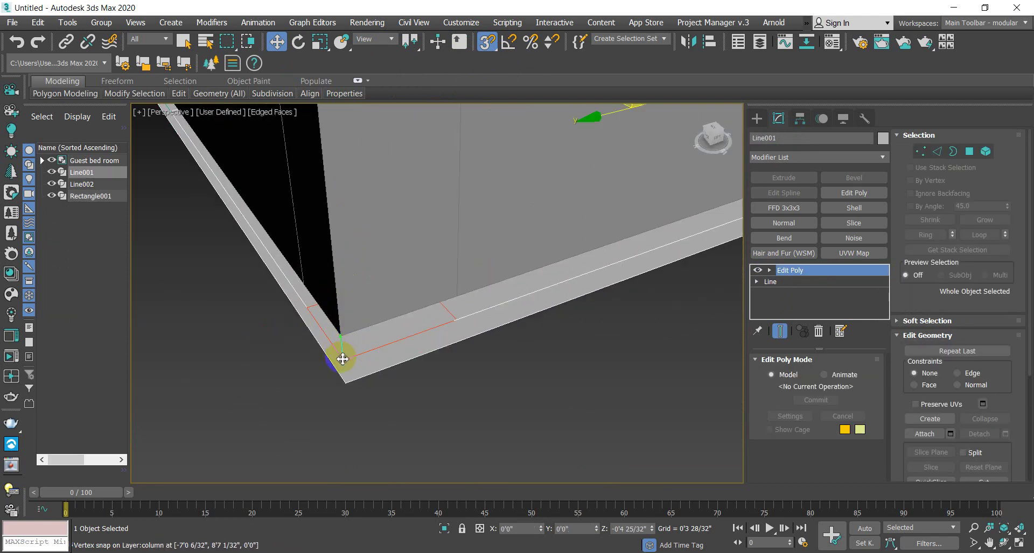
{"action": "left_click", "coordinate": [344, 354]}
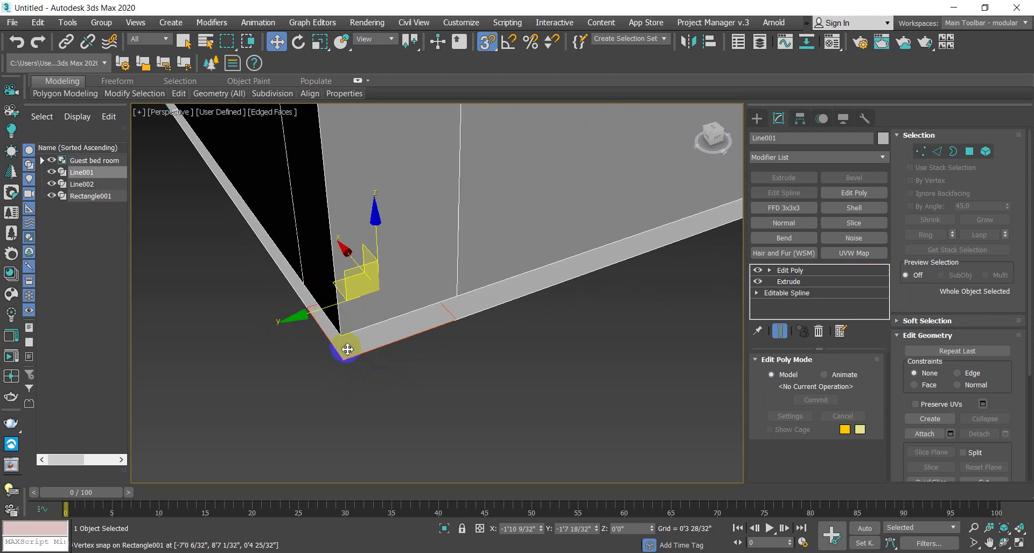
Step: Examine the lowered walls around the openings and the base to check how they sit on the plan
{"action": "scroll", "coordinate": [372, 367], "scroll_direction": "down", "scroll_amount": 5}
{"action": "scroll", "coordinate": [597, 329], "scroll_direction": "up", "scroll_amount": 5}
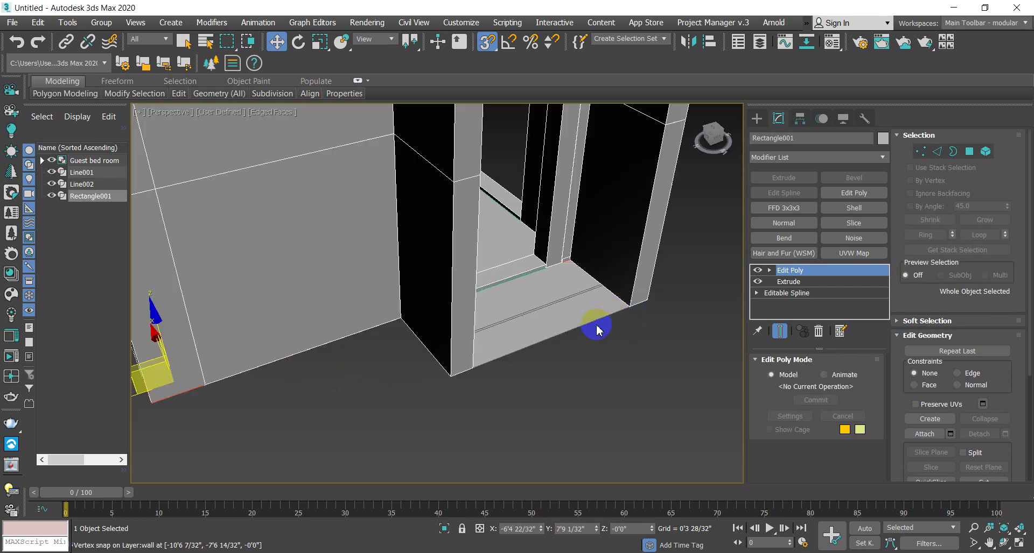
{"action": "middle_click_drag", "start_coordinate": [603, 351], "coordinate": [555, 317], "text": "alt"}
{"action": "scroll", "coordinate": [381, 305], "scroll_direction": "up", "scroll_amount": 5}
{"action": "scroll", "coordinate": [394, 290], "scroll_direction": "down", "scroll_amount": 3}
{"action": "middle_click_drag", "start_coordinate": [397, 289], "coordinate": [422, 276], "text": "alt"}
{"action": "scroll", "coordinate": [538, 239], "scroll_direction": "down", "scroll_amount": 4}
{"action": "middle_click_drag", "start_coordinate": [538, 239], "coordinate": [561, 332], "text": "alt"}
{"action": "scroll", "coordinate": [557, 300], "scroll_direction": "down", "scroll_amount": 2}
{"action": "middle_click_drag", "start_coordinate": [531, 302], "coordinate": [443, 369], "text": "alt"}
{"action": "scroll", "coordinate": [494, 307], "scroll_direction": "up", "scroll_amount": 5}
{"action": "scroll", "coordinate": [494, 308], "scroll_direction": "down", "scroll_amount": 5}
Step: Enable Backface Cull in the ceiling surface's object properties
{"action": "left_click", "coordinate": [504, 213]}
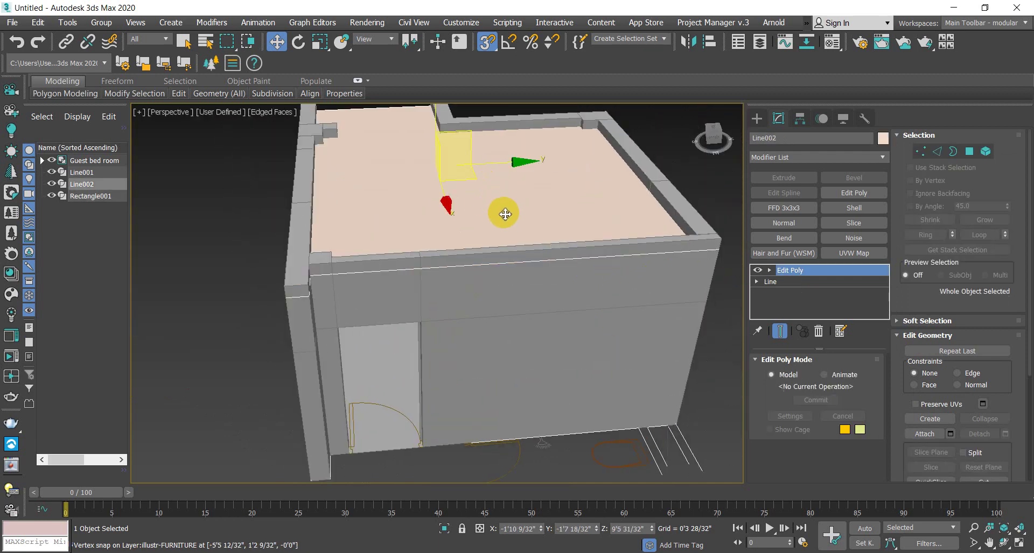
{"action": "middle_click_drag", "start_coordinate": [505, 211], "coordinate": [461, 366], "text": "alt"}
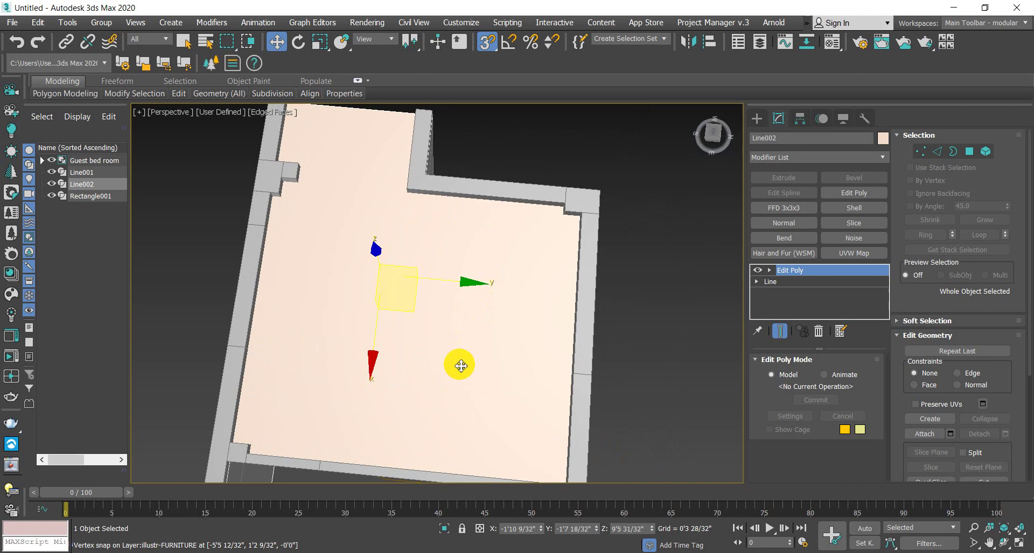
{"action": "right_click", "coordinate": [457, 357]}
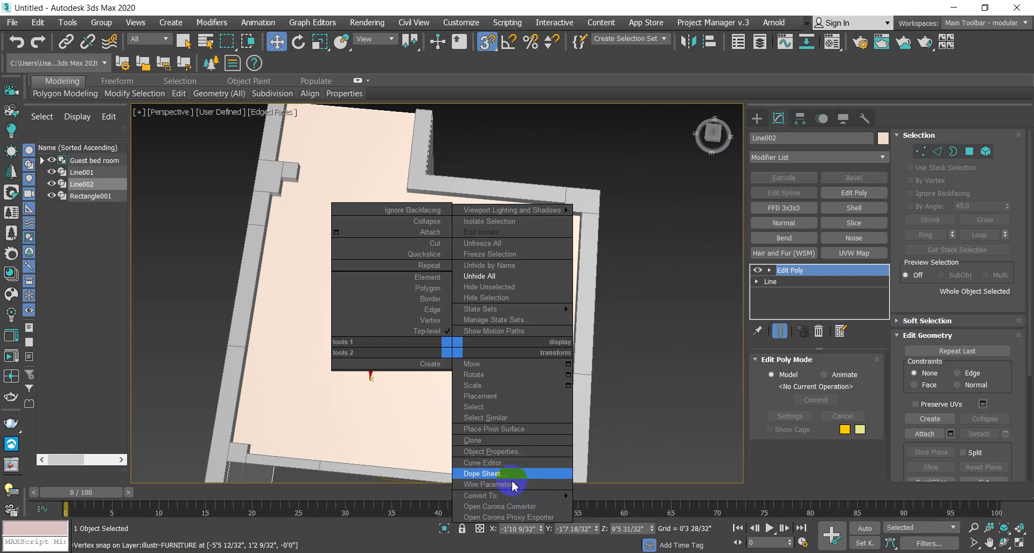
{"action": "left_click", "coordinate": [501, 452]}
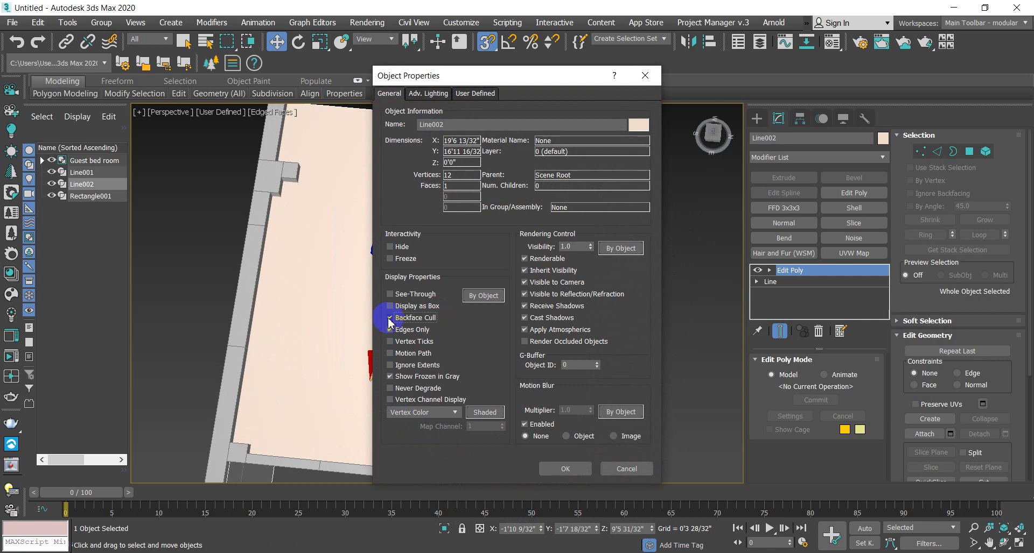
{"action": "left_click", "coordinate": [565, 469]}
Step: Examine the ceiling surface from below, through the door opening and from above to see which side it displays
{"action": "middle_click_drag", "start_coordinate": [429, 397], "coordinate": [485, 285], "text": "alt"}
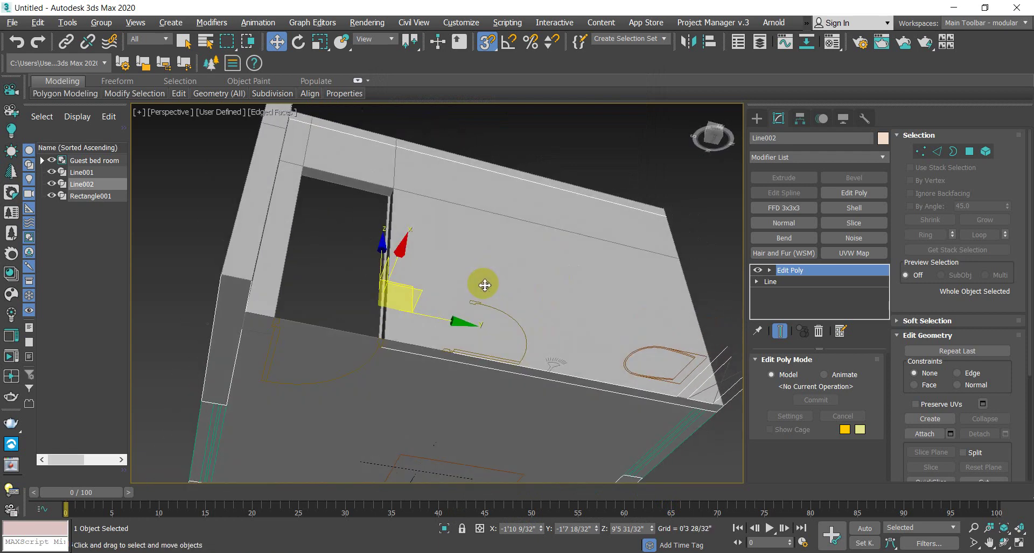
{"action": "scroll", "coordinate": [327, 272], "scroll_direction": "up", "scroll_amount": 3}
{"action": "scroll", "coordinate": [337, 268], "scroll_direction": "down", "scroll_amount": 2}
{"action": "middle_click_drag", "start_coordinate": [344, 279], "coordinate": [348, 306], "text": "alt"}
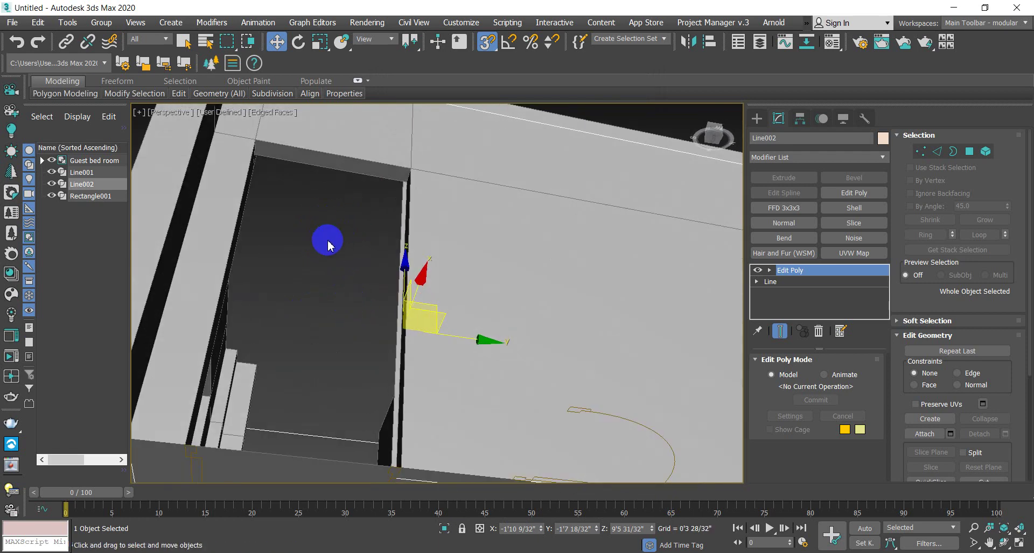
{"action": "middle_click_drag", "start_coordinate": [327, 240], "coordinate": [305, 353], "text": "alt"}
{"action": "middle_click_drag", "start_coordinate": [410, 346], "coordinate": [443, 341]}
{"action": "scroll", "coordinate": [415, 327], "scroll_direction": "down", "scroll_amount": 4}
{"action": "middle_click_drag", "start_coordinate": [437, 303], "coordinate": [432, 355]}
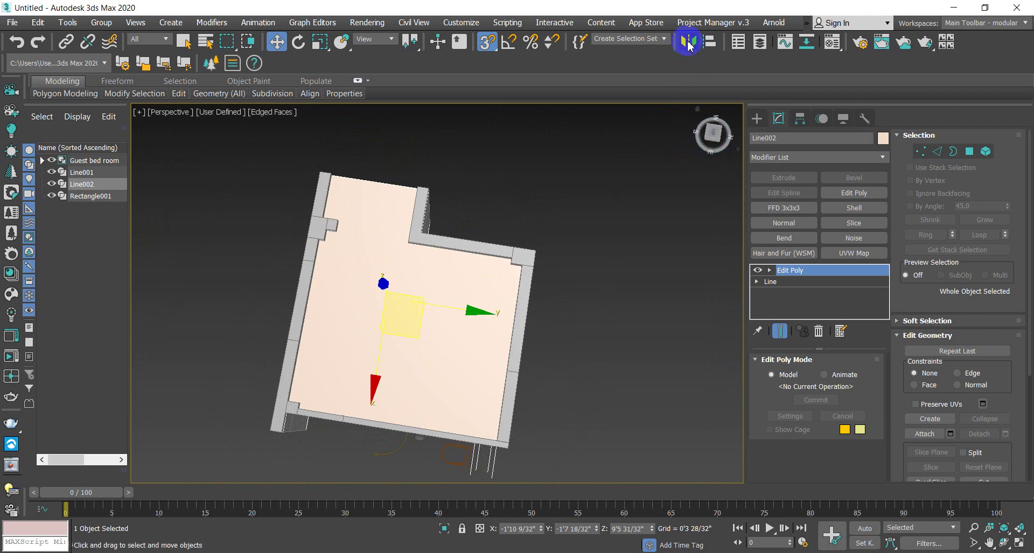
Step: Mirror the ceiling surface across the Z axis with No Clone so its visible side faces into the room
{"action": "left_click", "coordinate": [687, 43]}
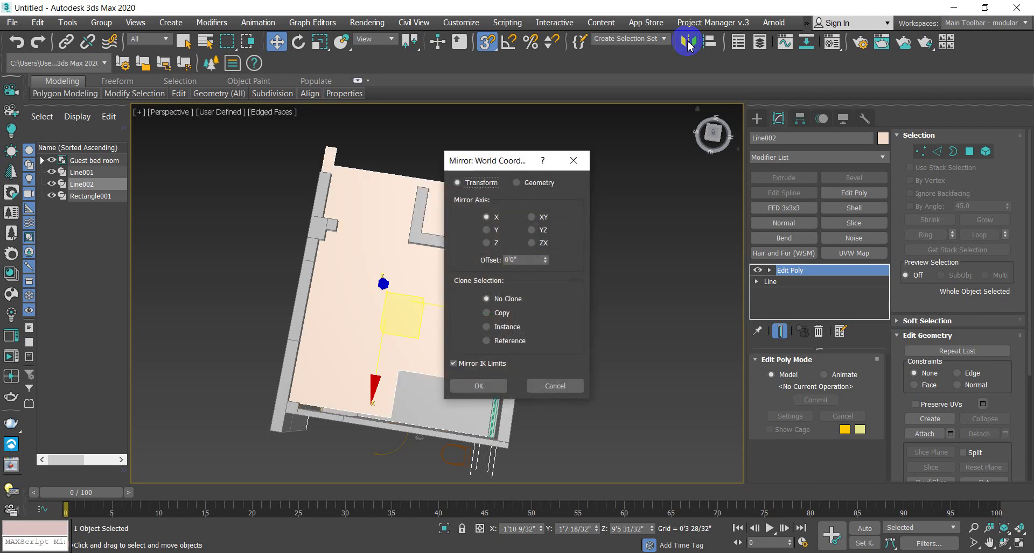
{"action": "left_click_drag", "start_coordinate": [475, 158], "coordinate": [661, 147]}
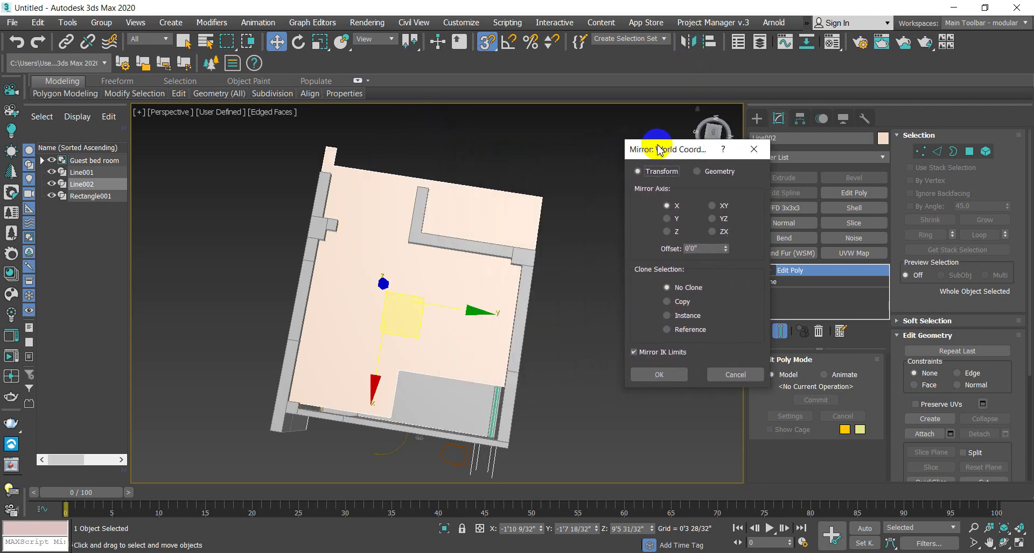
{"action": "left_click", "coordinate": [672, 219]}
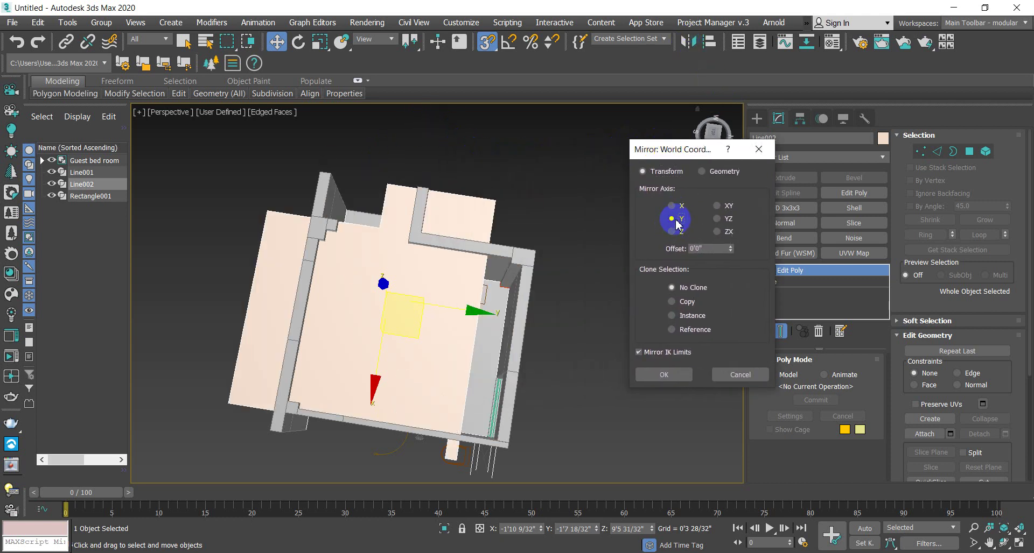
{"action": "left_click", "coordinate": [672, 232]}
{"action": "left_click", "coordinate": [663, 374]}
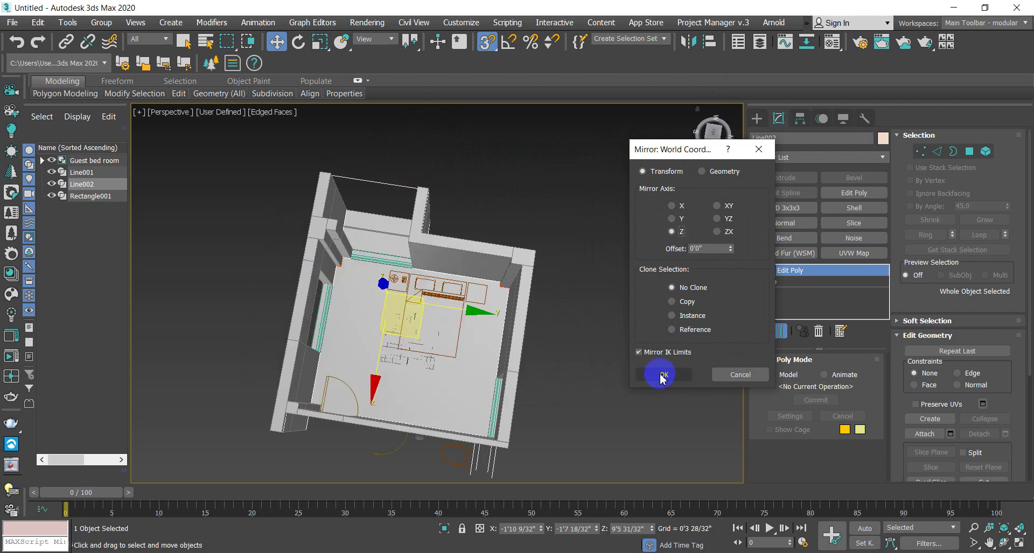
Step: Examine the room's interior, walls and furniture plan through the mirrored ceiling in perspective and from the top
{"action": "mouse_move", "coordinate": [447, 381]}
{"action": "middle_mouse_down", "text": "alt"}
{"action": "mouse_move", "coordinate": [457, 320]}
{"action": "mouse_move", "coordinate": [457, 382]}
{"action": "middle_mouse_up", "text": "alt"}
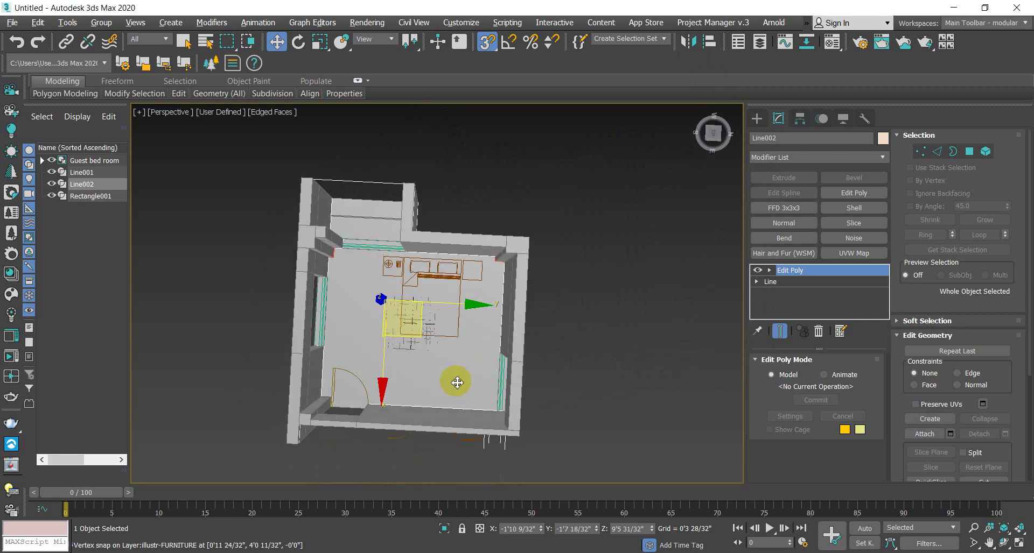
{"action": "scroll", "coordinate": [457, 382], "scroll_direction": "up", "scroll_amount": 5}
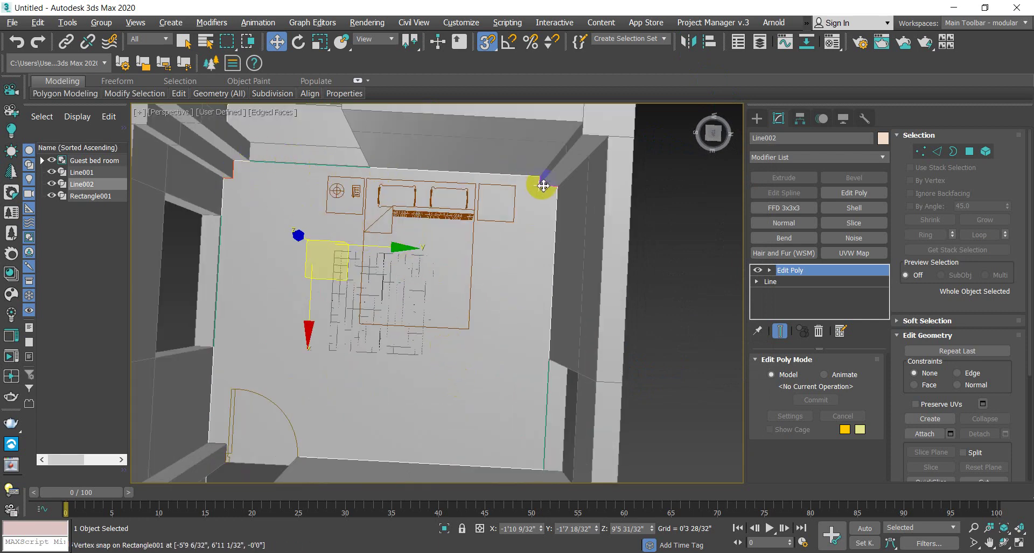
{"action": "scroll", "coordinate": [365, 403], "scroll_direction": "down", "scroll_amount": 5}
{"action": "middle_click_drag", "start_coordinate": [365, 404], "coordinate": [400, 253], "text": "alt"}
{"action": "scroll", "coordinate": [293, 359], "scroll_direction": "up", "scroll_amount": 5}
{"action": "middle_click_drag", "start_coordinate": [335, 349], "coordinate": [392, 383], "text": "alt"}
{"action": "scroll", "coordinate": [330, 359], "scroll_direction": "down", "scroll_amount": 5}
{"action": "key", "text": "t"}
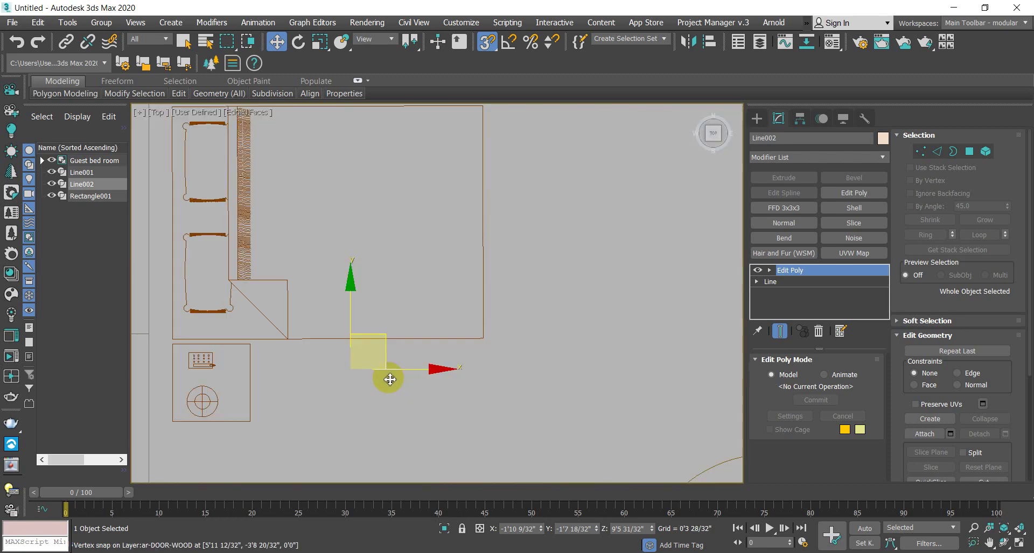
{"action": "scroll", "coordinate": [377, 362], "scroll_direction": "down", "scroll_amount": 6}
{"action": "scroll", "coordinate": [428, 318], "scroll_direction": "up", "scroll_amount": 3}
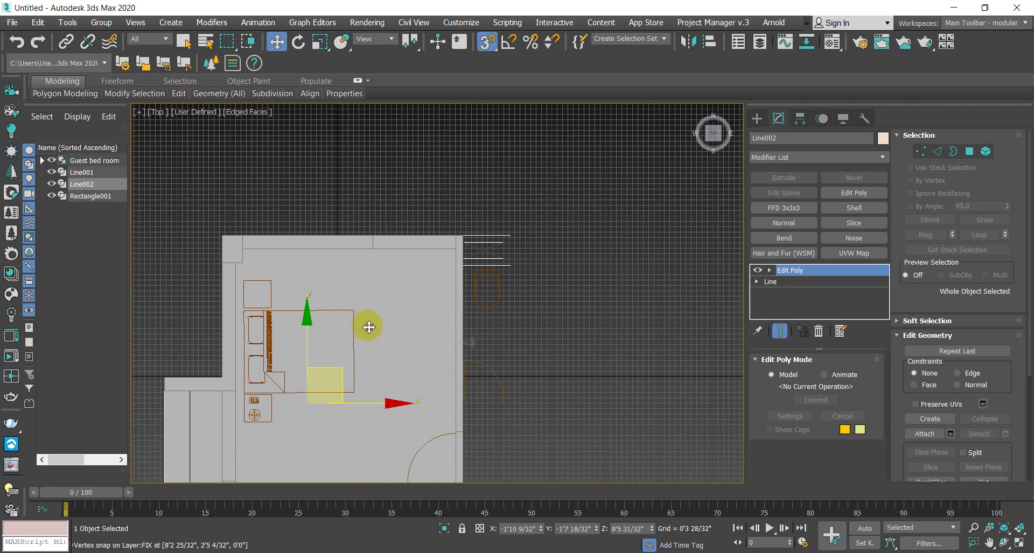
Step: Select the ceiling and the walls together in the perspective view and hide them
{"action": "key", "text": "p"}
{"action": "scroll", "coordinate": [380, 321], "scroll_direction": "down", "scroll_amount": 5}
{"action": "middle_click_drag", "start_coordinate": [381, 321], "coordinate": [428, 318], "text": "alt"}
{"action": "scroll", "coordinate": [362, 374], "scroll_direction": "up", "scroll_amount": 4}
{"action": "scroll", "coordinate": [425, 314], "scroll_direction": "down", "scroll_amount": 2}
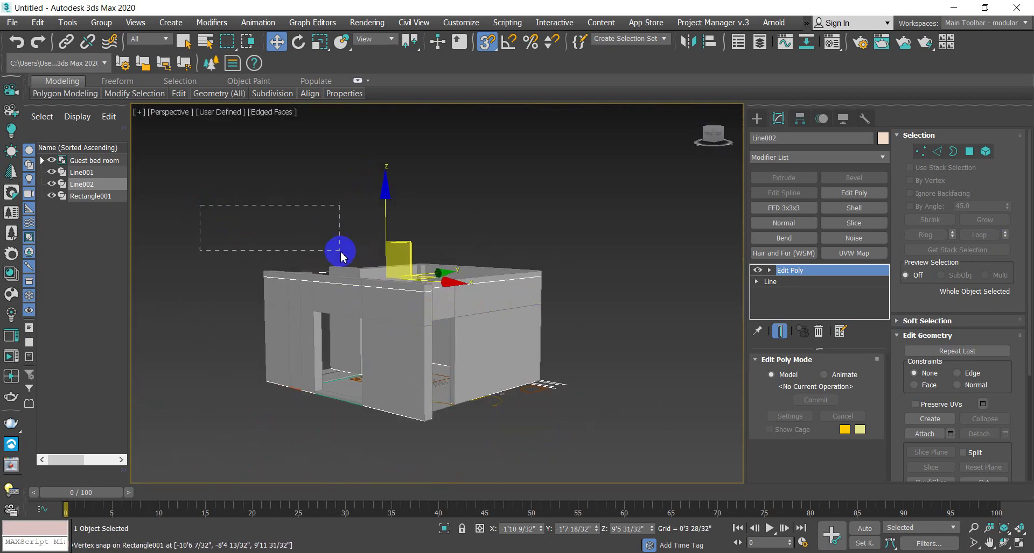
{"action": "left_click_drag", "start_coordinate": [555, 349], "coordinate": [557, 350]}
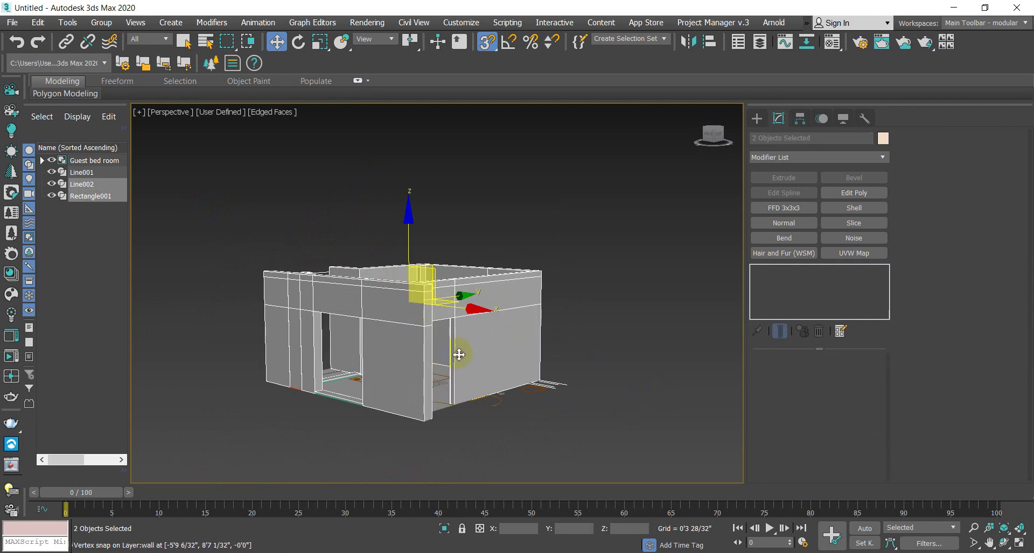
{"action": "right_click", "coordinate": [471, 345]}
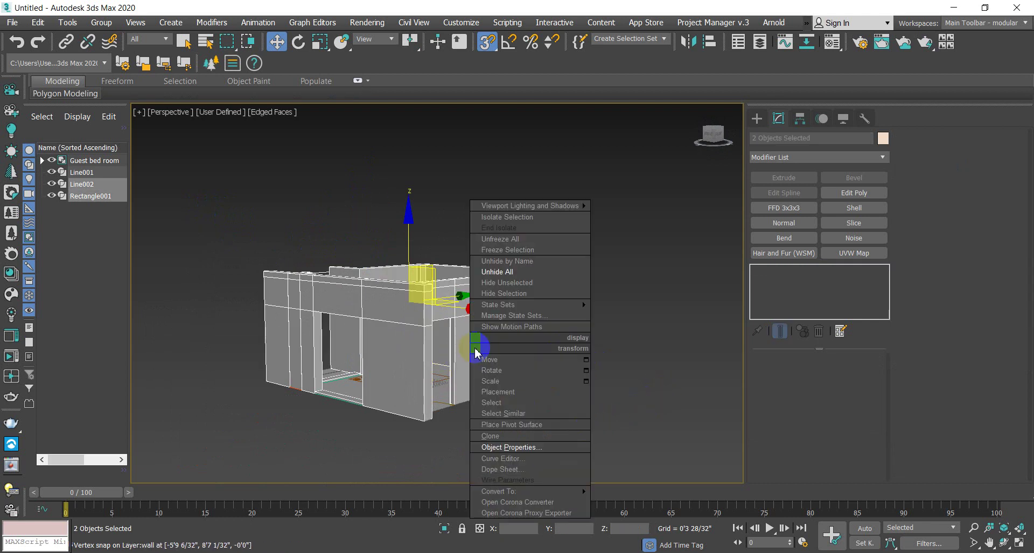
{"action": "left_click", "coordinate": [545, 295]}
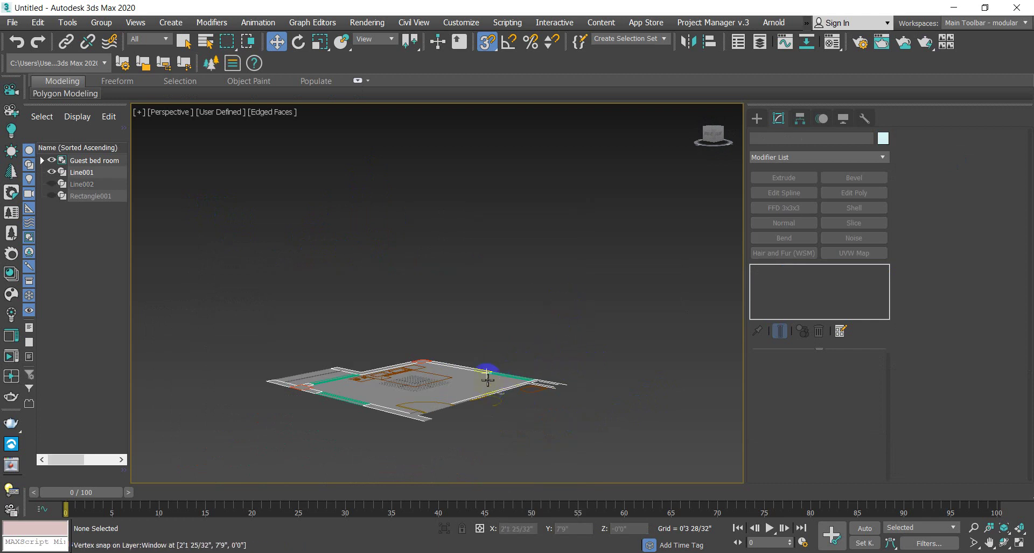
Step: Show the guest bedroom floor plan from the top in wireframe, with the whole room outline in view
{"action": "key", "text": "t"}
{"action": "scroll", "coordinate": [506, 366], "scroll_direction": "down", "scroll_amount": 5}
{"action": "scroll", "coordinate": [498, 255], "scroll_direction": "up", "scroll_amount": 5}
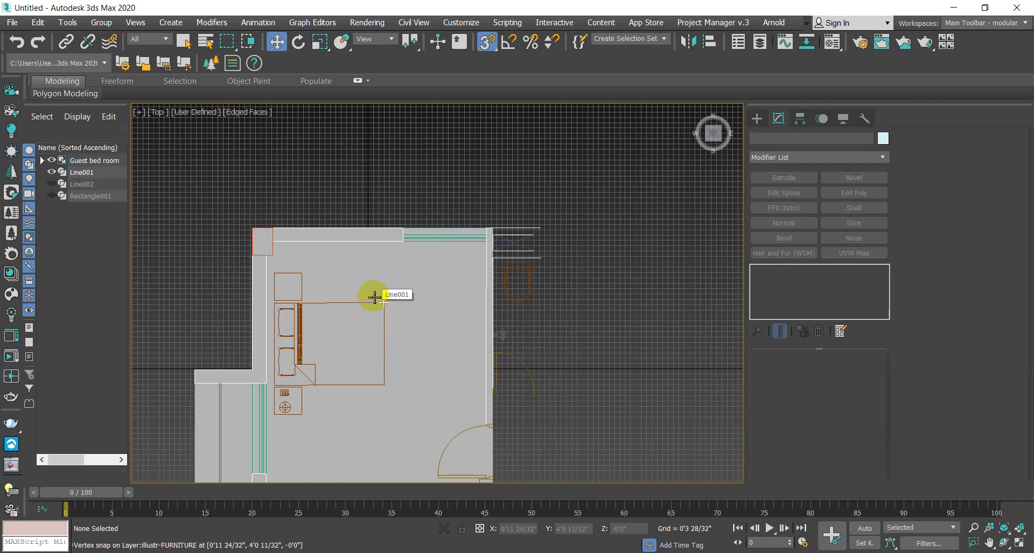
{"action": "key", "text": "F3"}
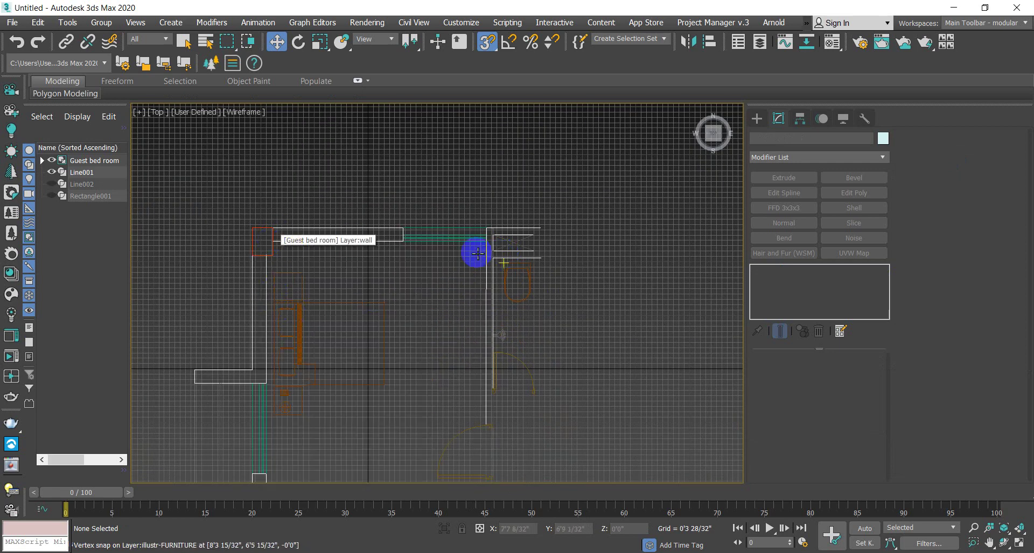
{"action": "middle_click_drag", "start_coordinate": [473, 431], "coordinate": [526, 282]}
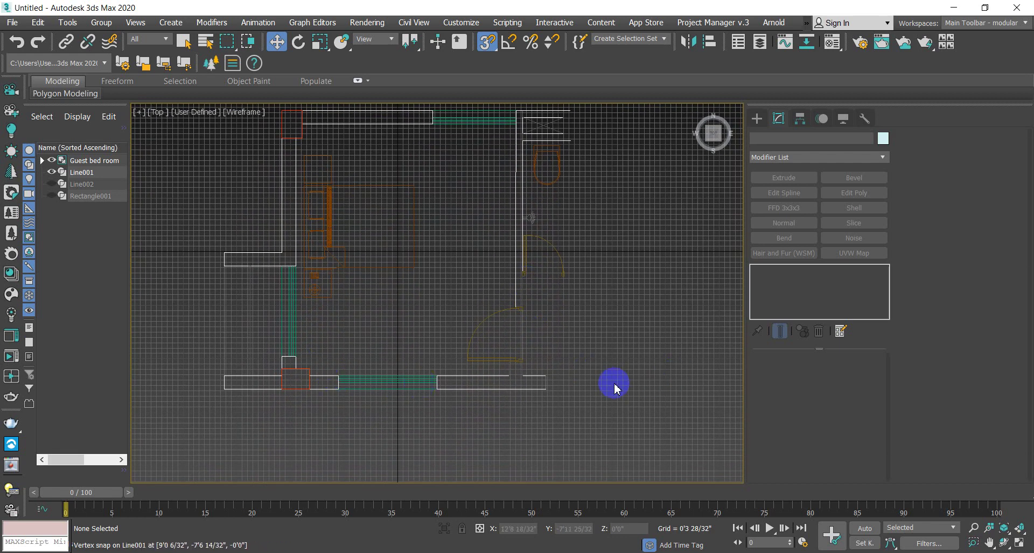
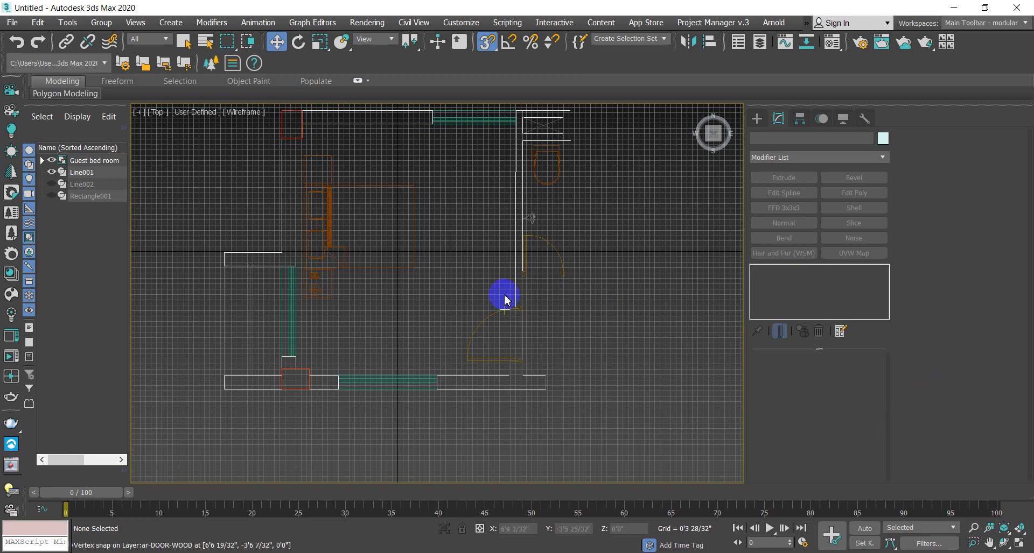
Step: Start a snapped line at the entrance door's upper jamb and run it along the east wall to the northeast corner
{"action": "left_click", "coordinate": [757, 119]}
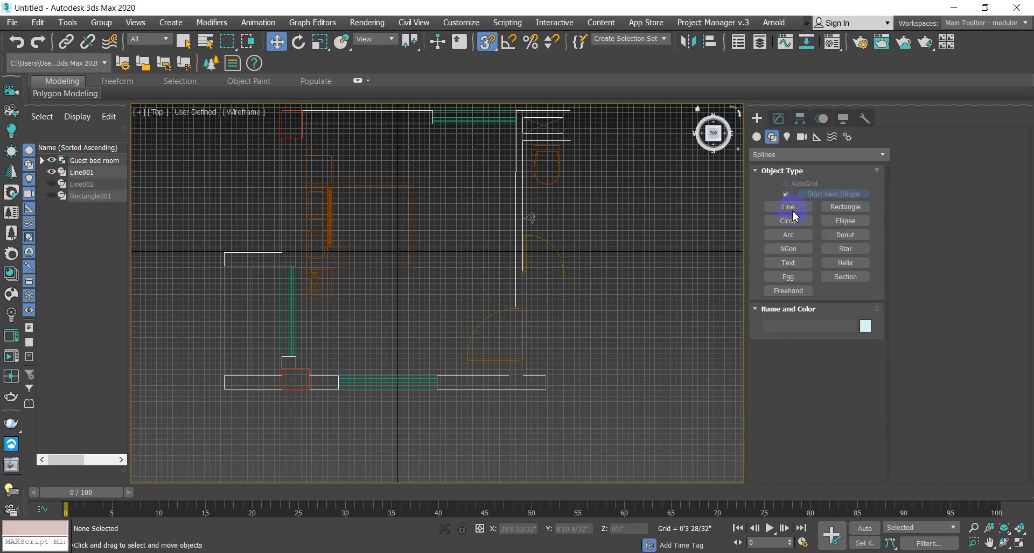
{"action": "left_click", "coordinate": [790, 208]}
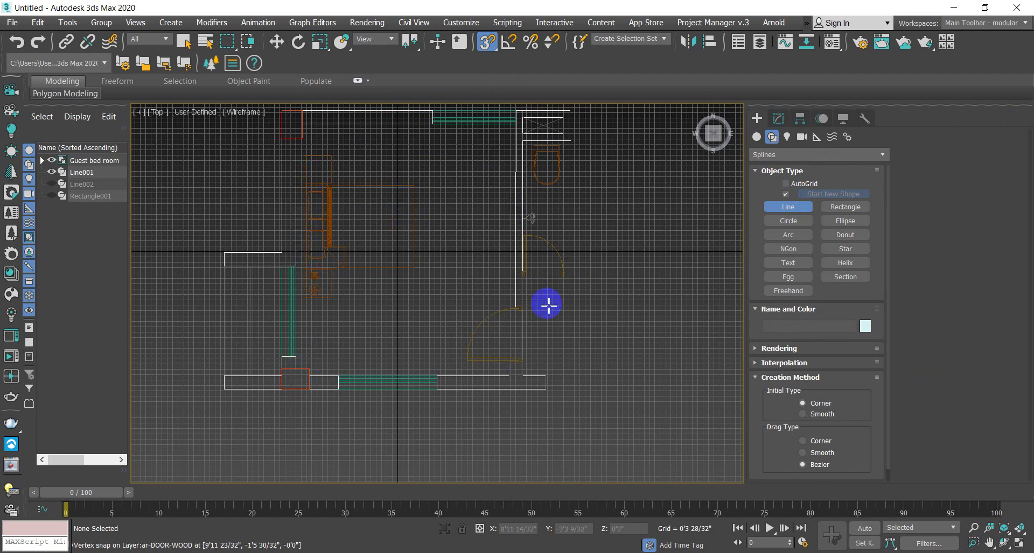
{"action": "scroll", "coordinate": [519, 312], "scroll_direction": "up", "scroll_amount": 3}
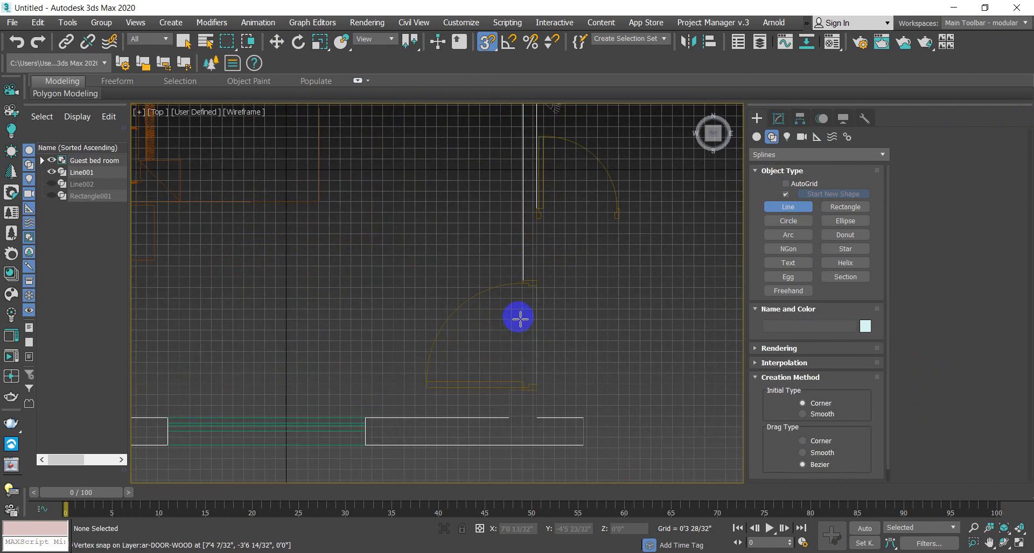
{"action": "left_click", "coordinate": [523, 283]}
{"action": "middle_click_drag", "start_coordinate": [583, 246], "coordinate": [609, 371]}
{"action": "scroll", "coordinate": [528, 326], "scroll_direction": "down", "scroll_amount": 3}
{"action": "scroll", "coordinate": [535, 238], "scroll_direction": "up", "scroll_amount": 2}
{"action": "scroll", "coordinate": [536, 233], "scroll_direction": "up", "scroll_amount": 2}
{"action": "left_click", "coordinate": [538, 213]}
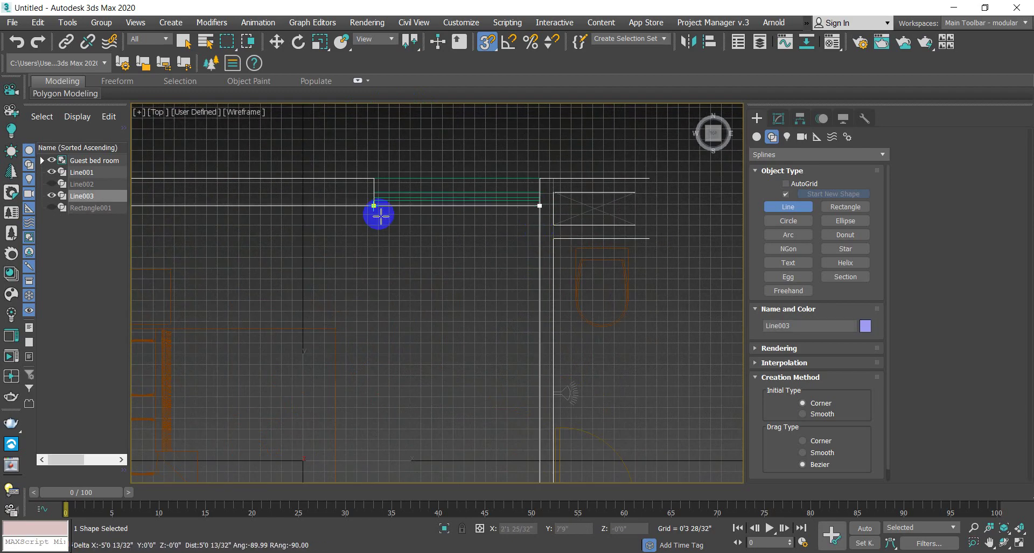
Step: Continue the line along the north wall's inner edge and around the northwest column's corners
{"action": "scroll", "coordinate": [360, 237], "scroll_direction": "down", "scroll_amount": 3}
{"action": "middle_click_drag", "start_coordinate": [327, 244], "coordinate": [399, 229]}
{"action": "scroll", "coordinate": [342, 217], "scroll_direction": "up", "scroll_amount": 2}
{"action": "left_click", "coordinate": [347, 205]}
{"action": "left_click", "coordinate": [341, 230]}
{"action": "left_click", "coordinate": [330, 229]}
{"action": "scroll", "coordinate": [335, 279], "scroll_direction": "up", "scroll_amount": 3}
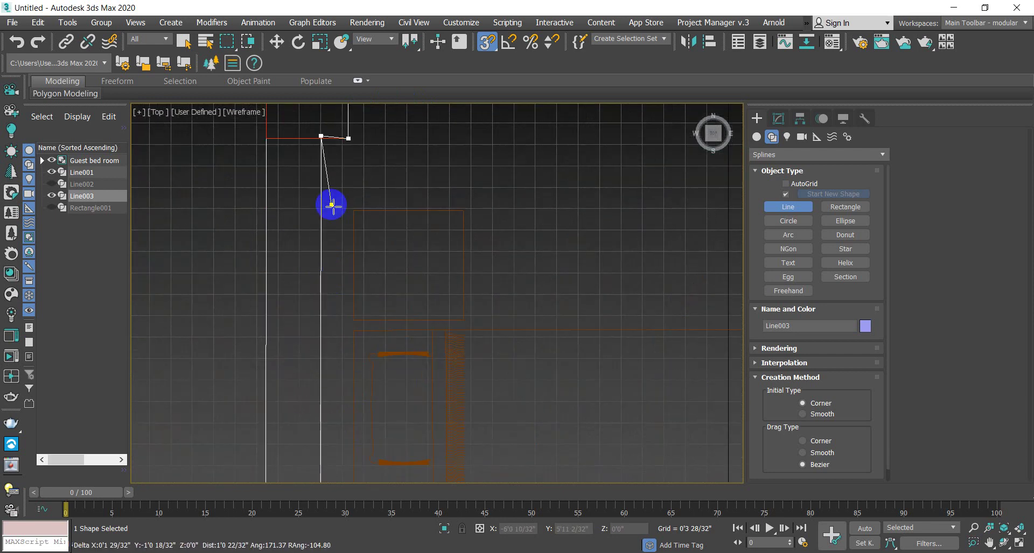
Step: Extend the line down the west wall's inner edge to the corner above the west window and finish it there
{"action": "scroll", "coordinate": [329, 242], "scroll_direction": "down", "scroll_amount": 3}
{"action": "scroll", "coordinate": [323, 323], "scroll_direction": "down", "scroll_amount": 3}
{"action": "scroll", "coordinate": [319, 390], "scroll_direction": "up", "scroll_amount": 3}
{"action": "scroll", "coordinate": [318, 388], "scroll_direction": "up", "scroll_amount": 4}
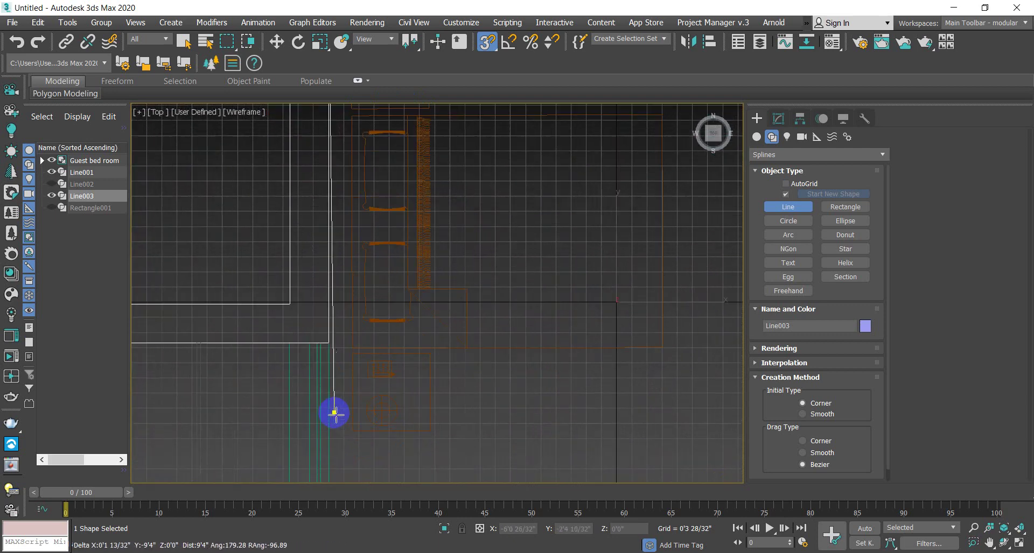
{"action": "left_click", "coordinate": [323, 276]}
{"action": "middle_click_drag", "start_coordinate": [374, 353], "coordinate": [483, 331]}
{"action": "scroll", "coordinate": [482, 331], "scroll_direction": "down", "scroll_amount": 3}
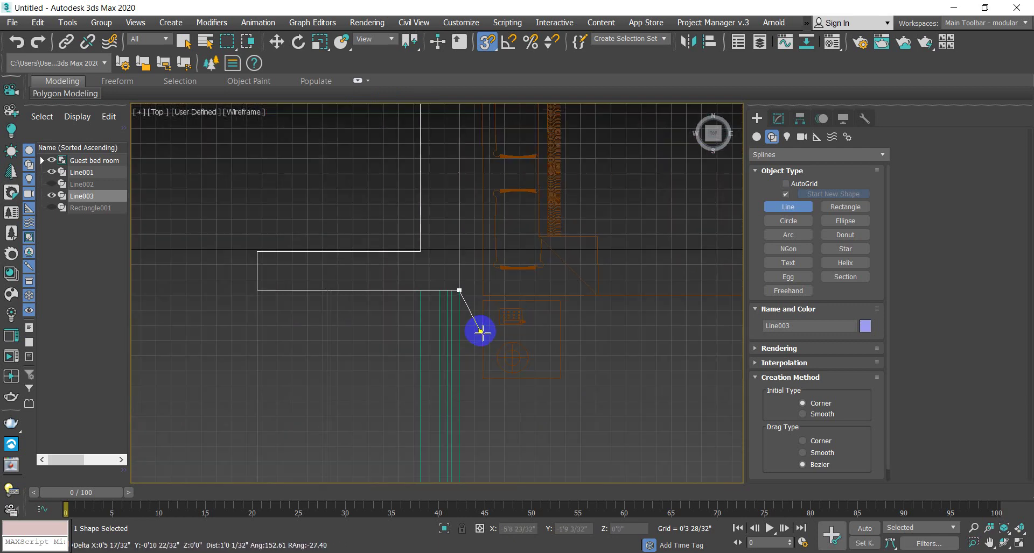
{"action": "right_click", "coordinate": [264, 291]}
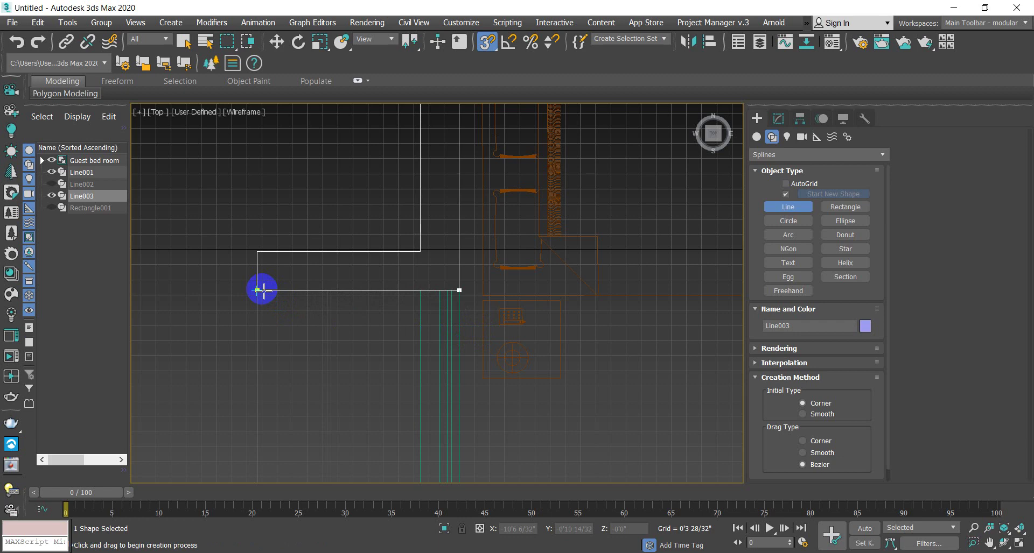
{"action": "right_click", "coordinate": [520, 355]}
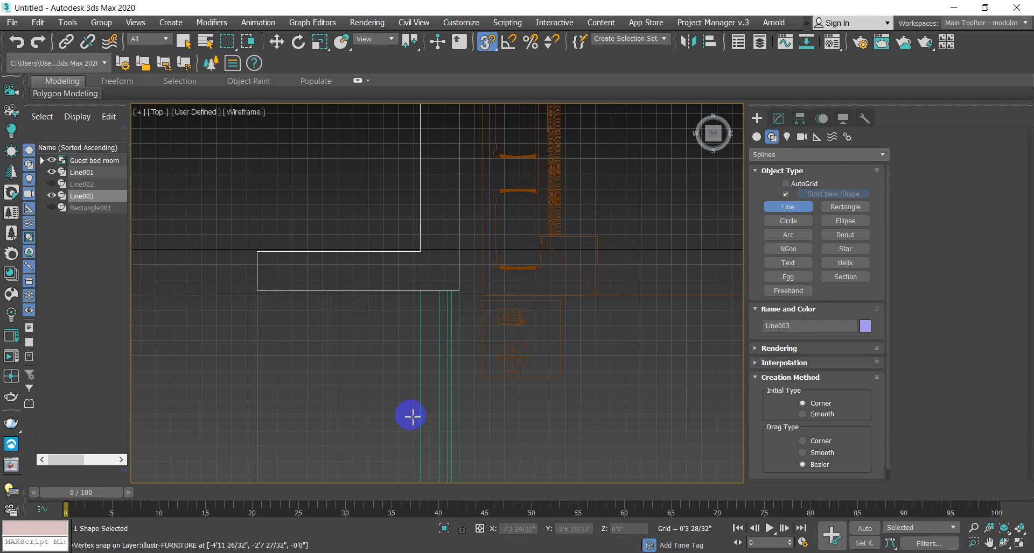
Step: Trace a separate line from the entrance door's lower jamb along the south wall to the window's near corner
{"action": "middle_click_drag", "start_coordinate": [412, 417], "coordinate": [366, 429]}
{"action": "scroll", "coordinate": [338, 364], "scroll_direction": "down", "scroll_amount": 3}
{"action": "middle_click_drag", "start_coordinate": [516, 374], "coordinate": [519, 327]}
{"action": "scroll", "coordinate": [506, 370], "scroll_direction": "up", "scroll_amount": 2}
{"action": "scroll", "coordinate": [608, 444], "scroll_direction": "up", "scroll_amount": 4}
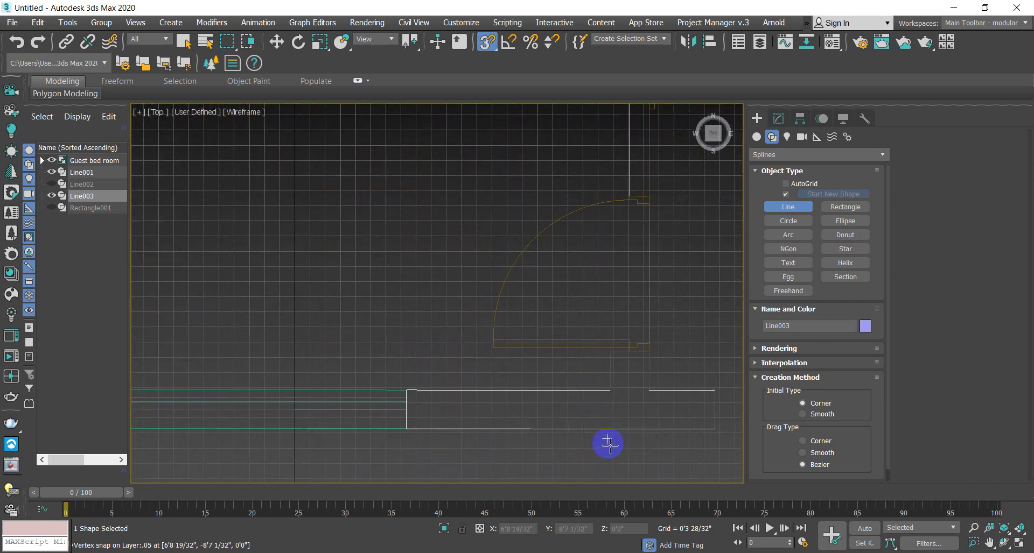
{"action": "scroll", "coordinate": [606, 439], "scroll_direction": "up", "scroll_amount": 4}
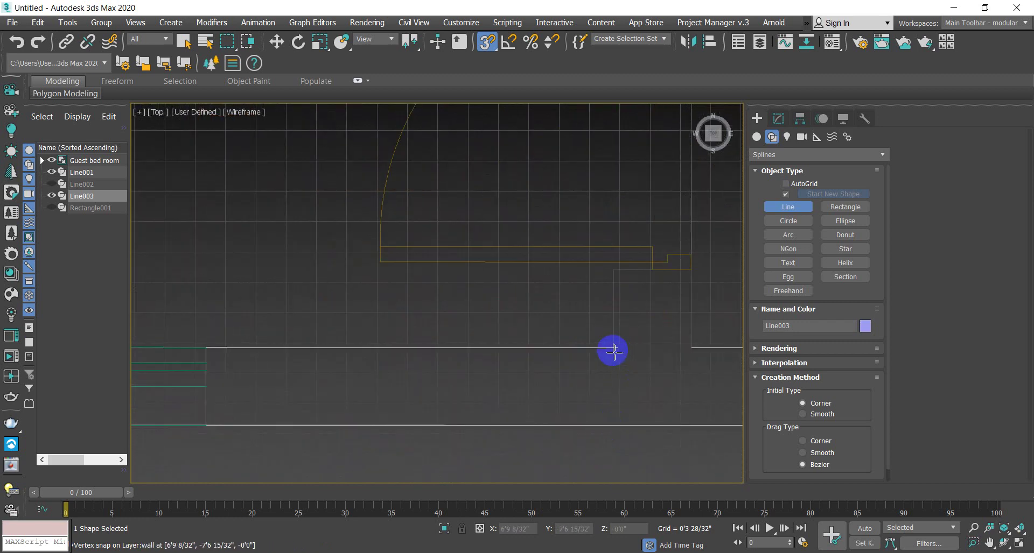
{"action": "left_click", "coordinate": [652, 270]}
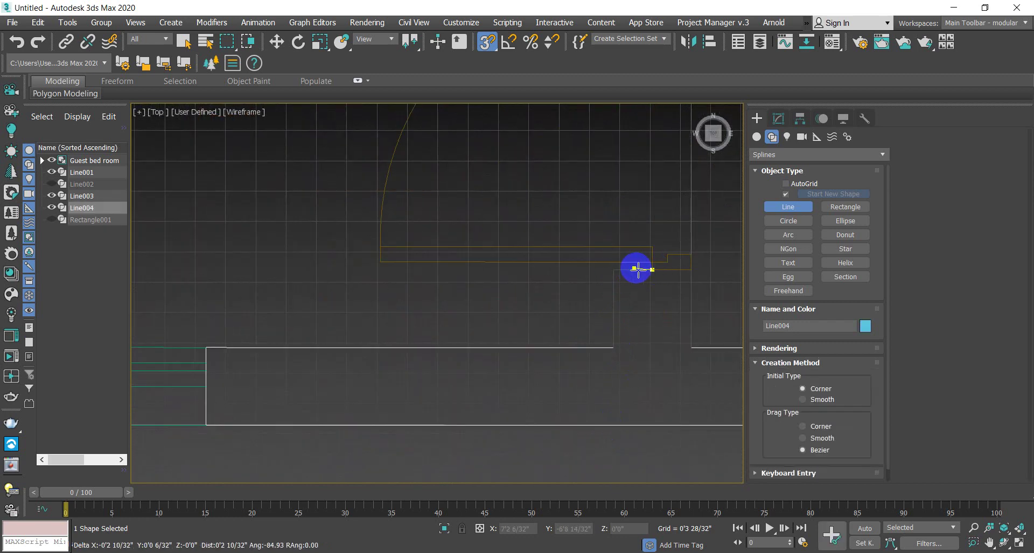
{"action": "left_click", "coordinate": [613, 270]}
{"action": "left_click", "coordinate": [614, 348]}
{"action": "scroll", "coordinate": [660, 371], "scroll_direction": "down", "scroll_amount": 3}
{"action": "middle_click_drag", "start_coordinate": [661, 371], "coordinate": [724, 351]}
{"action": "scroll", "coordinate": [519, 337], "scroll_direction": "up", "scroll_amount": 1}
{"action": "left_click", "coordinate": [568, 343]}
Step: Continue the separate line past the south window and around the southwest column to the west window, finish it and undo it
{"action": "left_click", "coordinate": [288, 344]}
{"action": "left_click", "coordinate": [206, 343]}
{"action": "left_click", "coordinate": [205, 324]}
{"action": "middle_click_drag", "start_coordinate": [286, 326], "coordinate": [447, 302]}
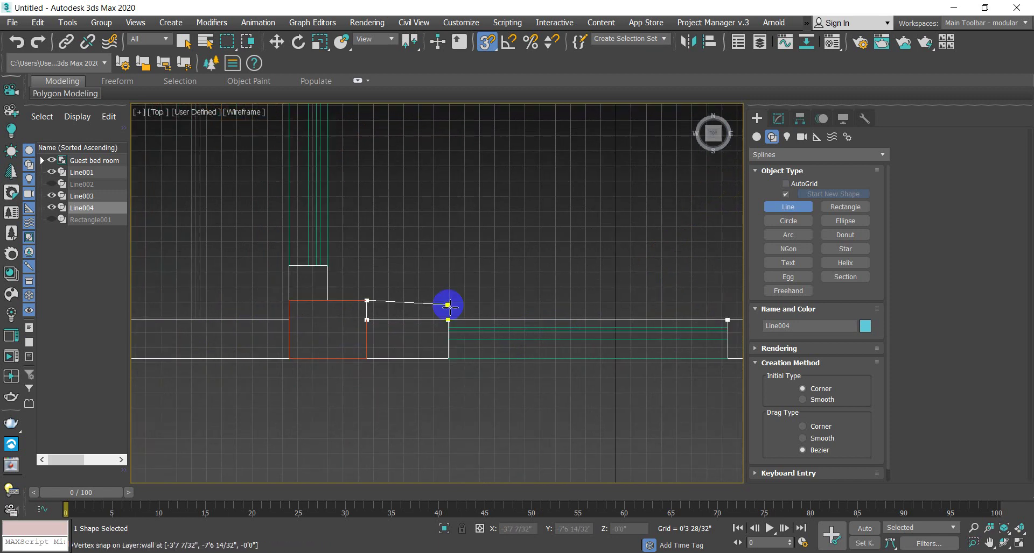
{"action": "left_click", "coordinate": [330, 297]}
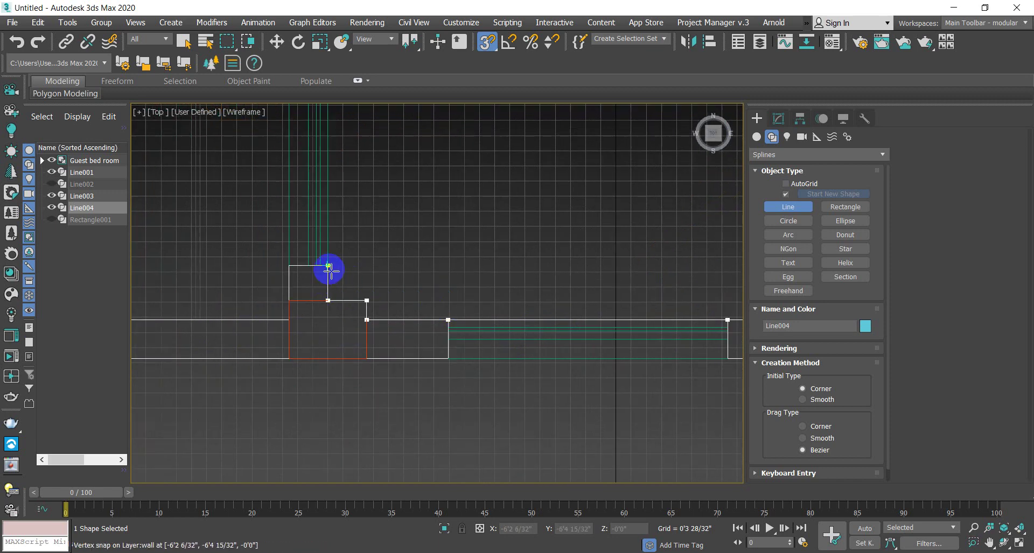
{"action": "left_click", "coordinate": [328, 267]}
{"action": "right_click", "coordinate": [359, 272]}
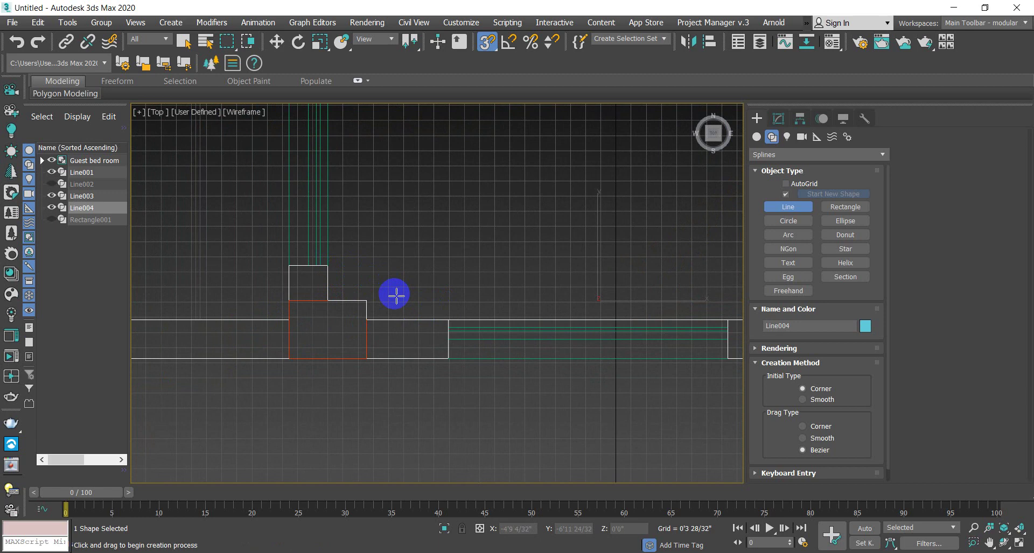
{"action": "key", "text": "ctrl+z"}
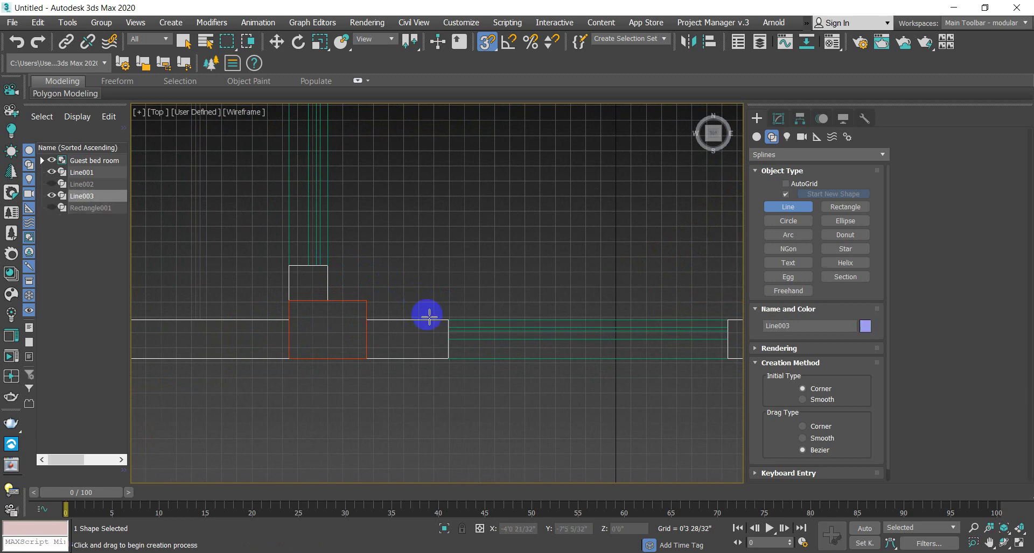
Step: Turn off Start New Shape so that further lines join the existing wall line
{"action": "scroll", "coordinate": [421, 315], "scroll_direction": "down", "scroll_amount": 3}
{"action": "middle_click_drag", "start_coordinate": [659, 341], "coordinate": [612, 384]}
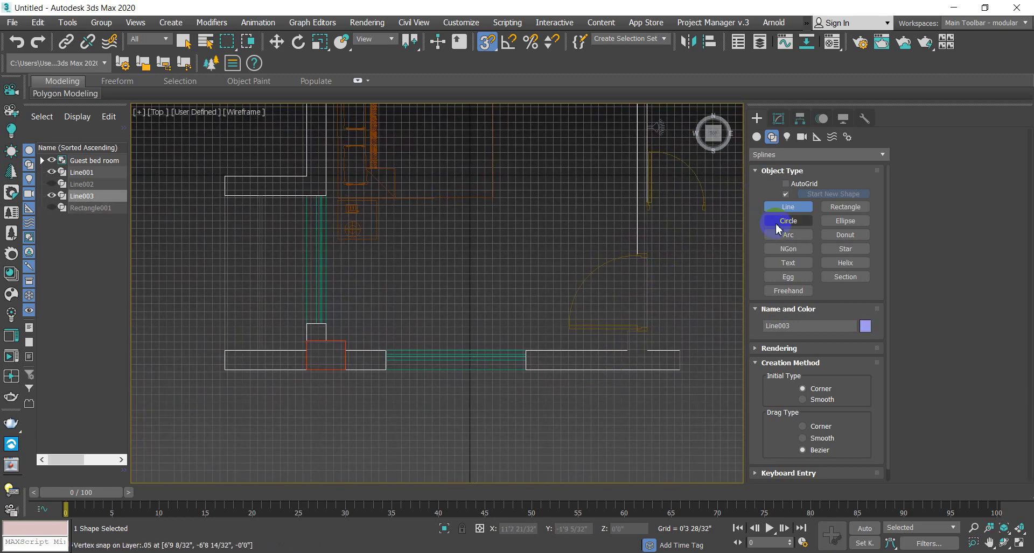
{"action": "left_click", "coordinate": [794, 192]}
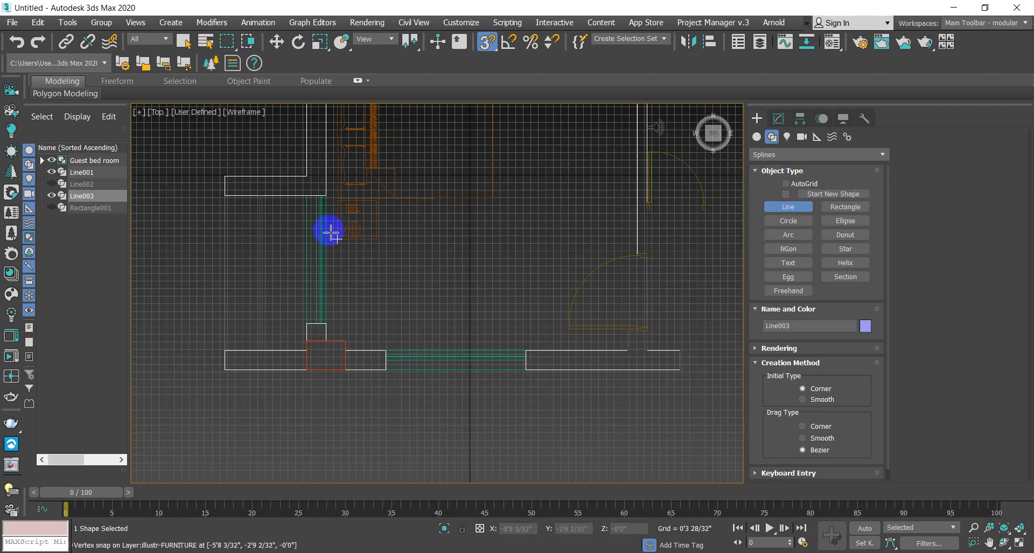
{"action": "middle_click_drag", "start_coordinate": [335, 132], "coordinate": [323, 248]}
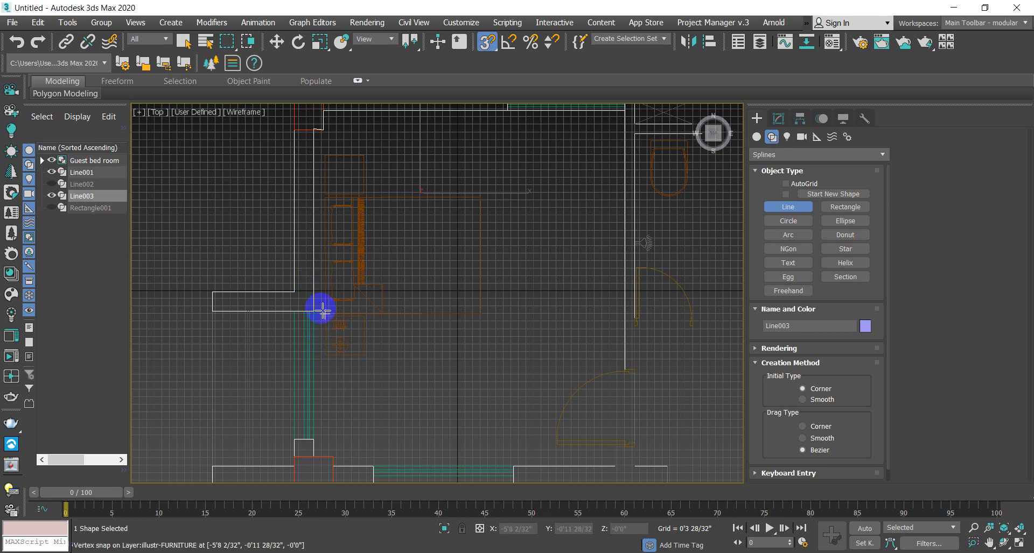
{"action": "left_click", "coordinate": [856, 235]}
{"action": "left_click", "coordinate": [785, 194]}
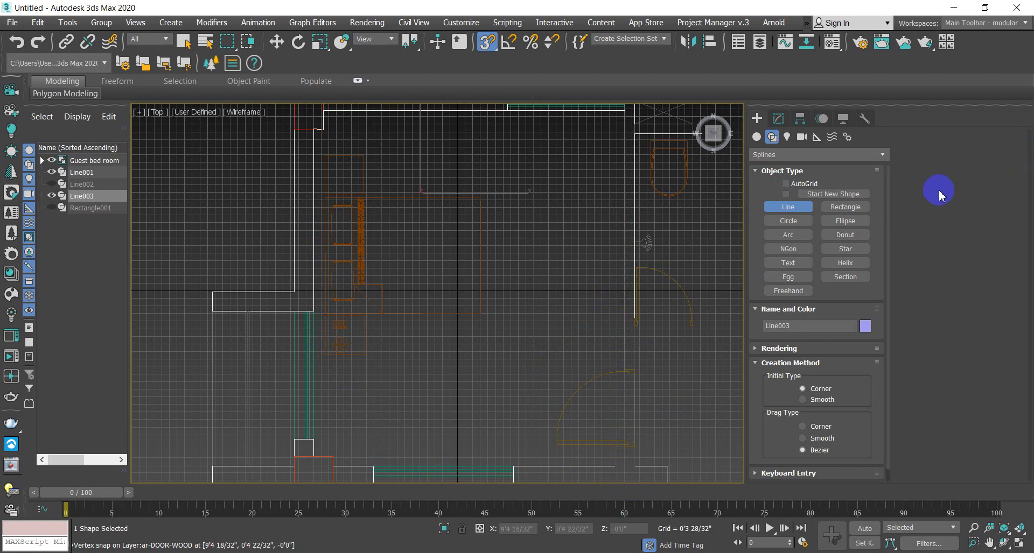
{"action": "left_click", "coordinate": [825, 195]}
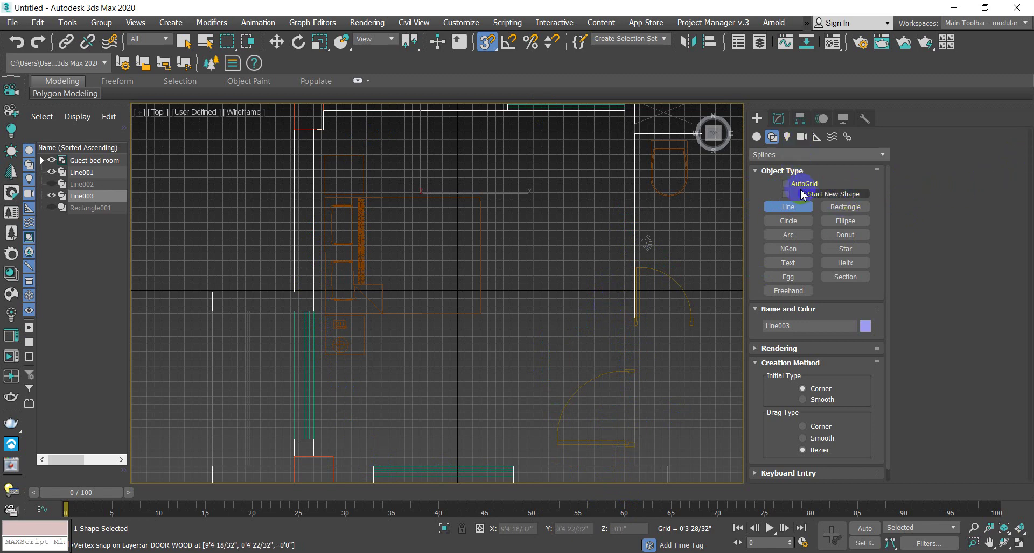
{"action": "left_click", "coordinate": [792, 194]}
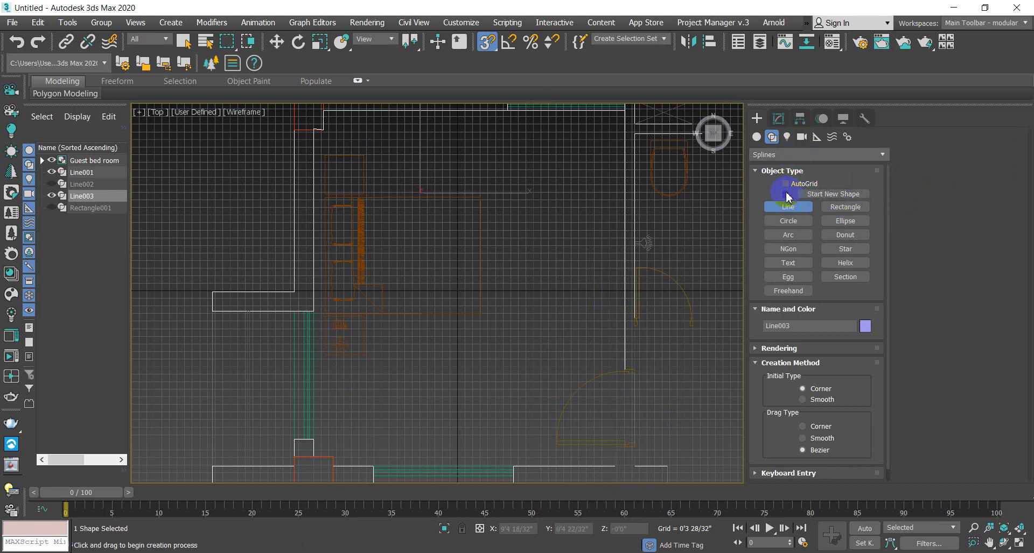
{"action": "left_click", "coordinate": [833, 197]}
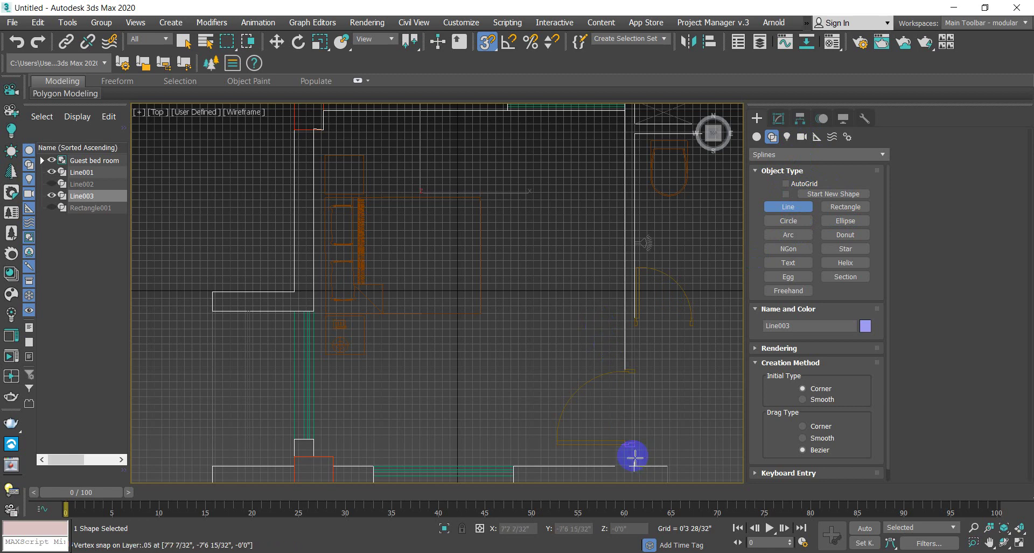
Step: Draw a snapped line in the same shape from the entrance door's lower jamb along the south wall to the window
{"action": "scroll", "coordinate": [634, 458], "scroll_direction": "up", "scroll_amount": 6}
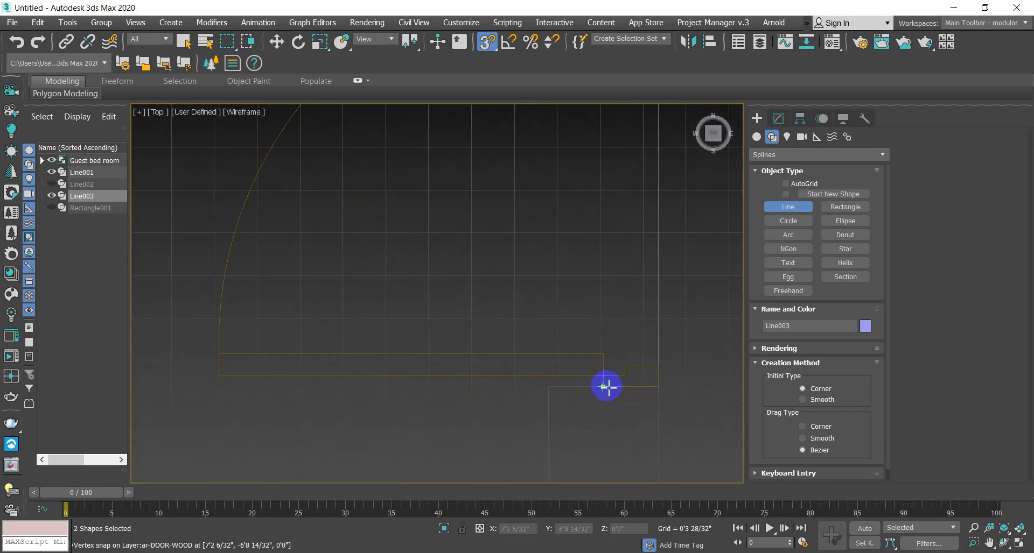
{"action": "left_click", "coordinate": [604, 386]}
{"action": "left_click", "coordinate": [547, 387]}
{"action": "middle_click_drag", "start_coordinate": [616, 480], "coordinate": [673, 245]}
{"action": "left_click", "coordinate": [599, 273]}
{"action": "scroll", "coordinate": [640, 372], "scroll_direction": "down", "scroll_amount": 5}
{"action": "left_click", "coordinate": [444, 349]}
{"action": "scroll", "coordinate": [556, 392], "scroll_direction": "down", "scroll_amount": 5}
{"action": "middle_click_drag", "start_coordinate": [556, 393], "coordinate": [710, 368]}
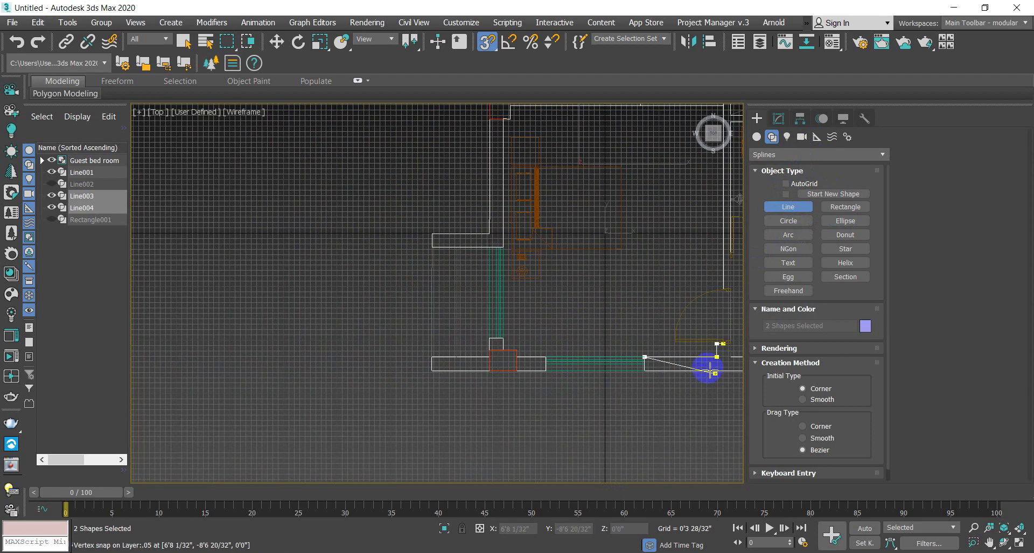
Step: Continue the line past the south window, around the southwest column and up to the west window's lower corner, and finish it
{"action": "scroll", "coordinate": [576, 369], "scroll_direction": "up", "scroll_amount": 5}
{"action": "left_click", "coordinate": [490, 337]}
{"action": "left_click", "coordinate": [410, 338]}
{"action": "left_click", "coordinate": [411, 318]}
{"action": "left_click", "coordinate": [371, 318]}
{"action": "left_click", "coordinate": [371, 283]}
{"action": "right_click", "coordinate": [555, 306]}
{"action": "scroll", "coordinate": [537, 274], "scroll_direction": "down", "scroll_amount": 7}
{"action": "middle_click_drag", "start_coordinate": [592, 266], "coordinate": [424, 427]}
{"action": "scroll", "coordinate": [420, 376], "scroll_direction": "up", "scroll_amount": 2}
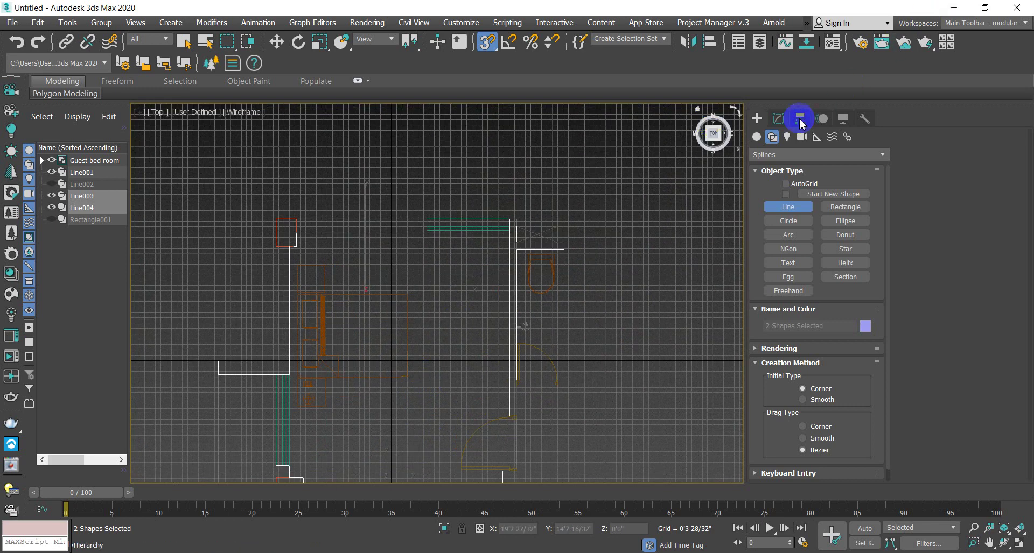
Step: Show the wall line in perspective and enable its thickness in the viewport with a rectangular cross-section
{"action": "left_click", "coordinate": [778, 119]}
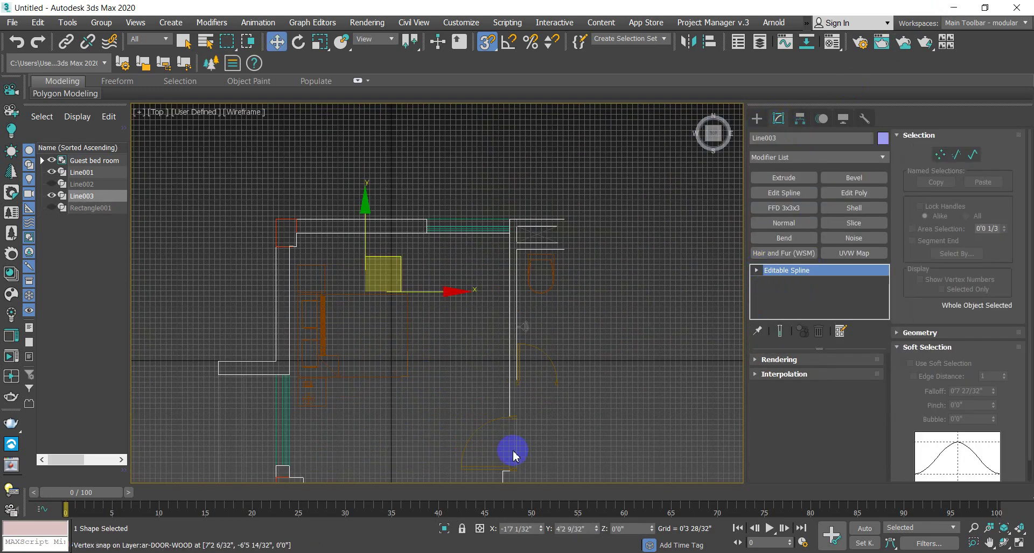
{"action": "key", "text": "p"}
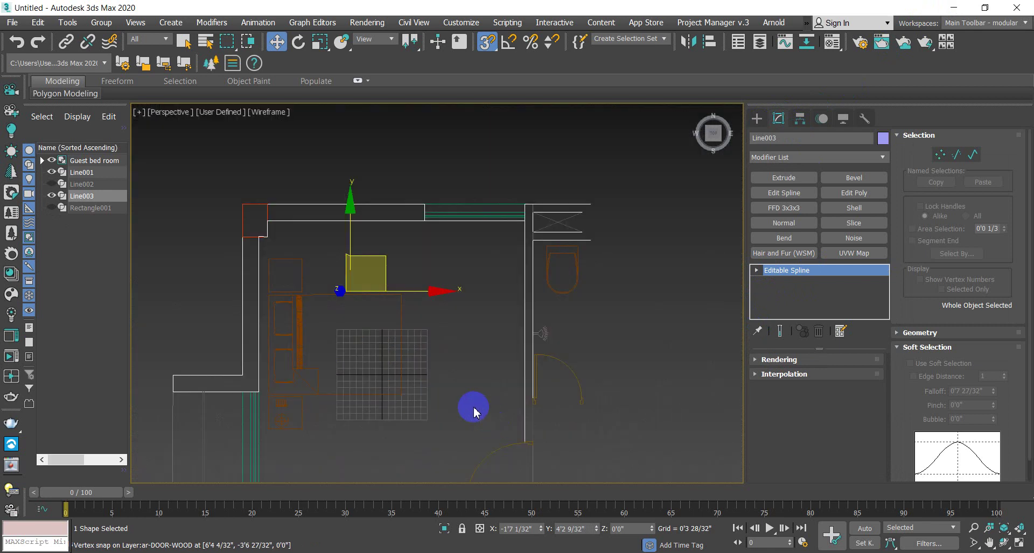
{"action": "middle_click_drag", "start_coordinate": [522, 420], "coordinate": [536, 325], "text": "alt"}
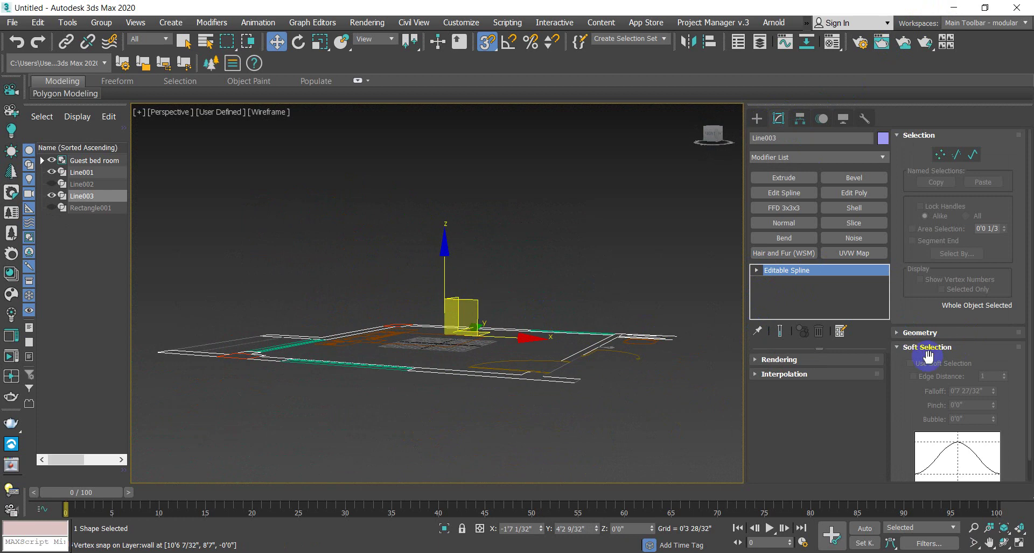
{"action": "left_click", "coordinate": [753, 361]}
{"action": "scroll", "coordinate": [782, 415], "scroll_direction": "down", "scroll_amount": 2}
{"action": "left_click", "coordinate": [767, 372]}
{"action": "scroll", "coordinate": [784, 426], "scroll_direction": "down", "scroll_amount": 1}
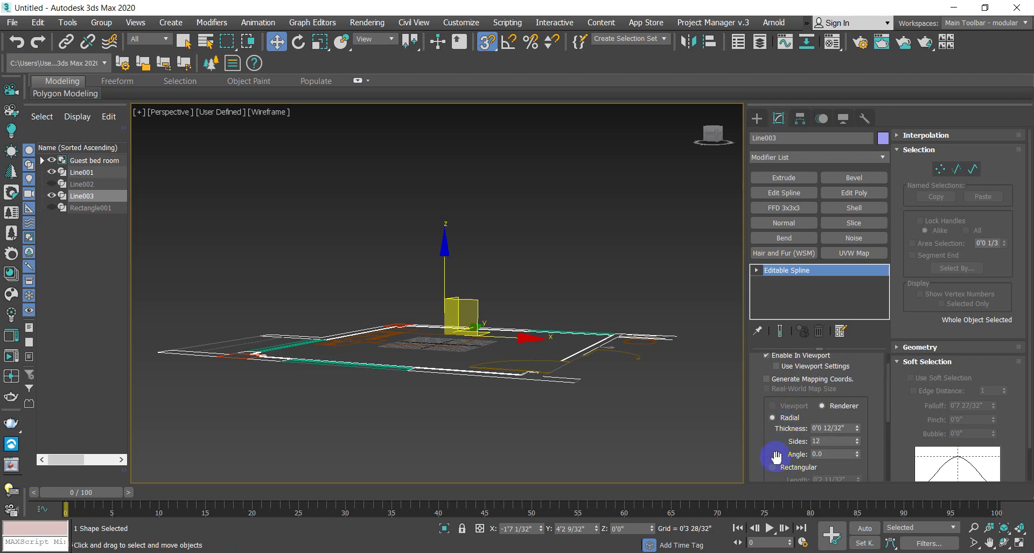
{"action": "scroll", "coordinate": [776, 457], "scroll_direction": "down", "scroll_amount": 2}
{"action": "left_click", "coordinate": [772, 435]}
Step: Display the model shaded with edged faces and examine the rectangular strip's corners and door-side ends around the room
{"action": "middle_click_drag", "start_coordinate": [593, 431], "coordinate": [587, 391], "text": "alt"}
{"action": "mouse_move", "coordinate": [576, 385]}
{"action": "middle_mouse_down", "text": "alt"}
{"action": "mouse_move", "coordinate": [572, 365]}
{"action": "mouse_move", "coordinate": [563, 378]}
{"action": "middle_mouse_up", "text": "alt"}
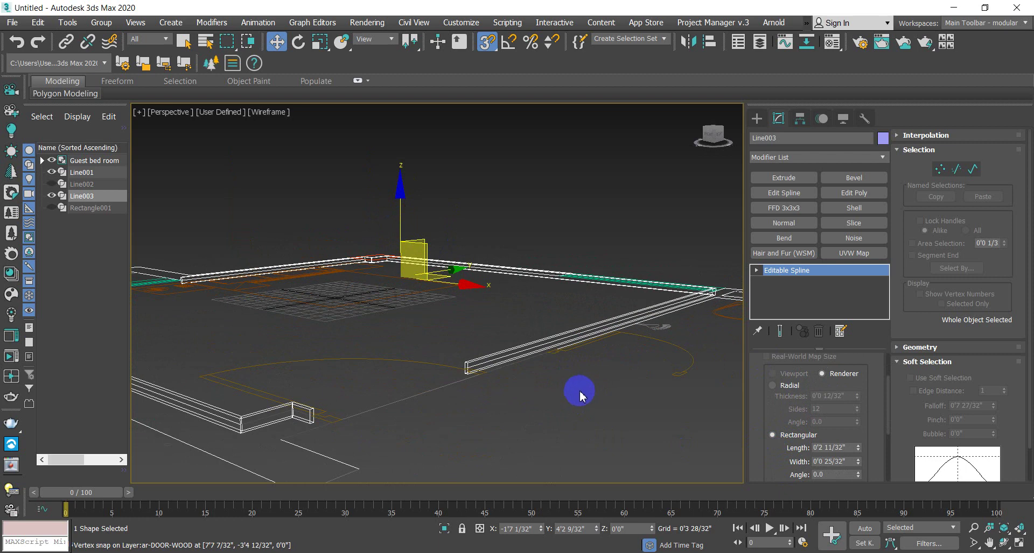
{"action": "key", "text": "F3"}
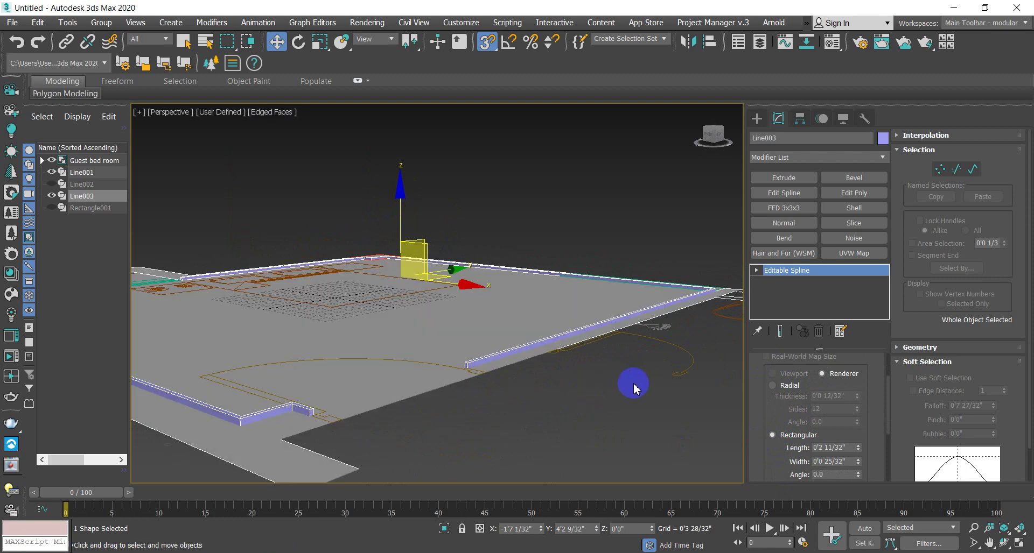
{"action": "scroll", "coordinate": [337, 404], "scroll_direction": "up", "scroll_amount": 2}
{"action": "scroll", "coordinate": [596, 351], "scroll_direction": "down", "scroll_amount": 2}
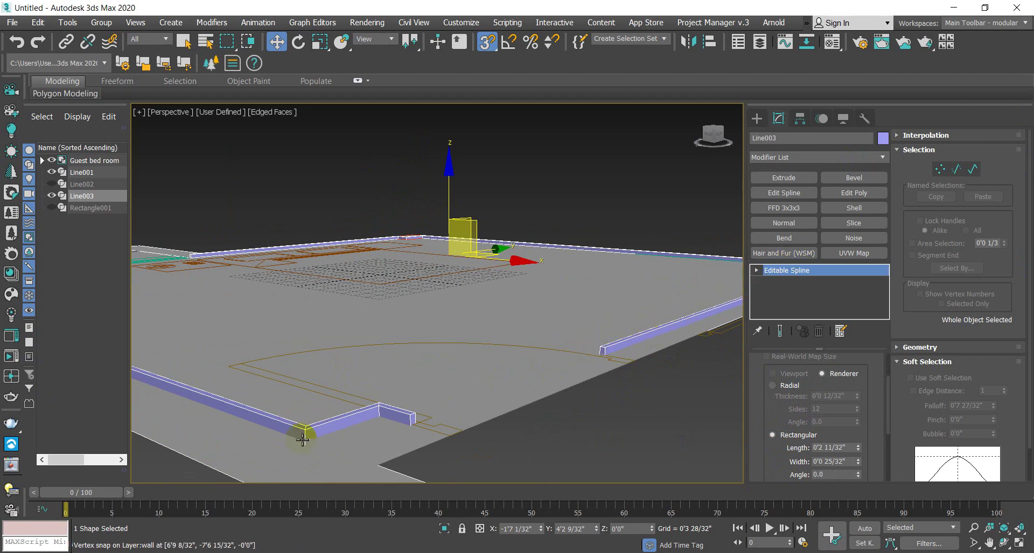
{"action": "left_click", "coordinate": [784, 271]}
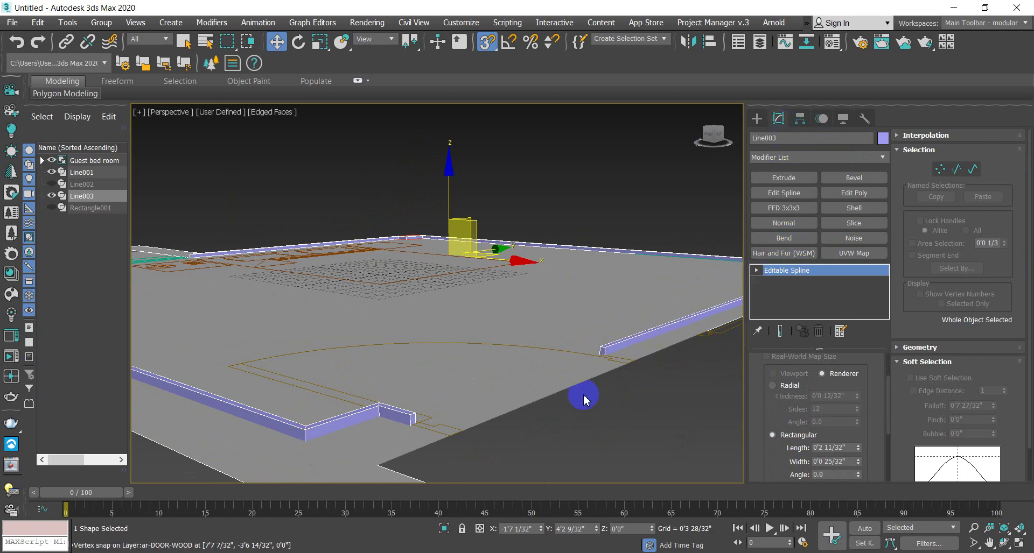
{"action": "middle_click_drag", "start_coordinate": [581, 375], "coordinate": [537, 408], "text": "alt"}
{"action": "scroll", "coordinate": [538, 408], "scroll_direction": "down", "scroll_amount": 4}
{"action": "middle_click_drag", "start_coordinate": [544, 360], "coordinate": [497, 363], "text": "alt"}
{"action": "scroll", "coordinate": [573, 364], "scroll_direction": "up", "scroll_amount": 3}
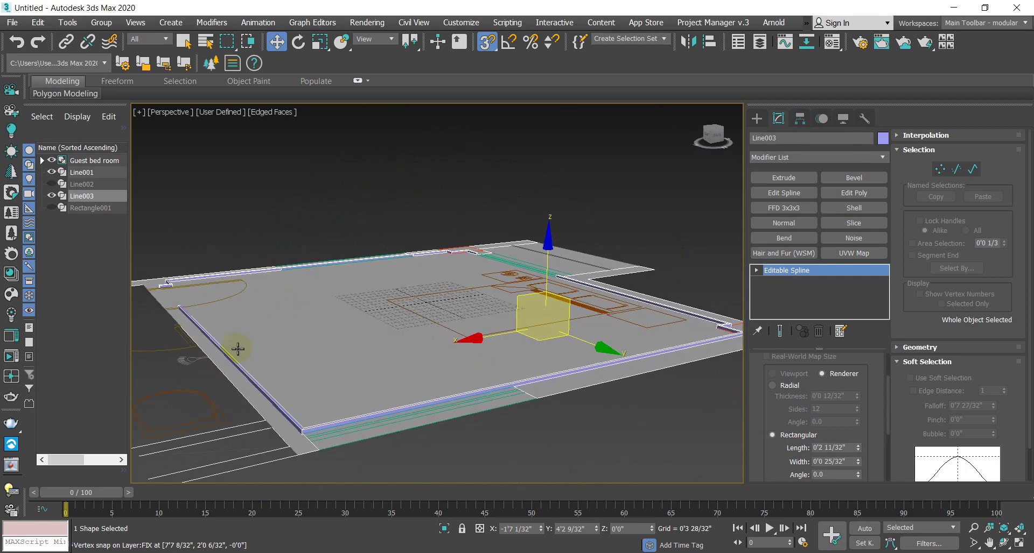
Step: Set the length of the strip's rectangular cross-section to 0.4 feet
{"action": "scroll", "coordinate": [319, 431], "scroll_direction": "up", "scroll_amount": 2}
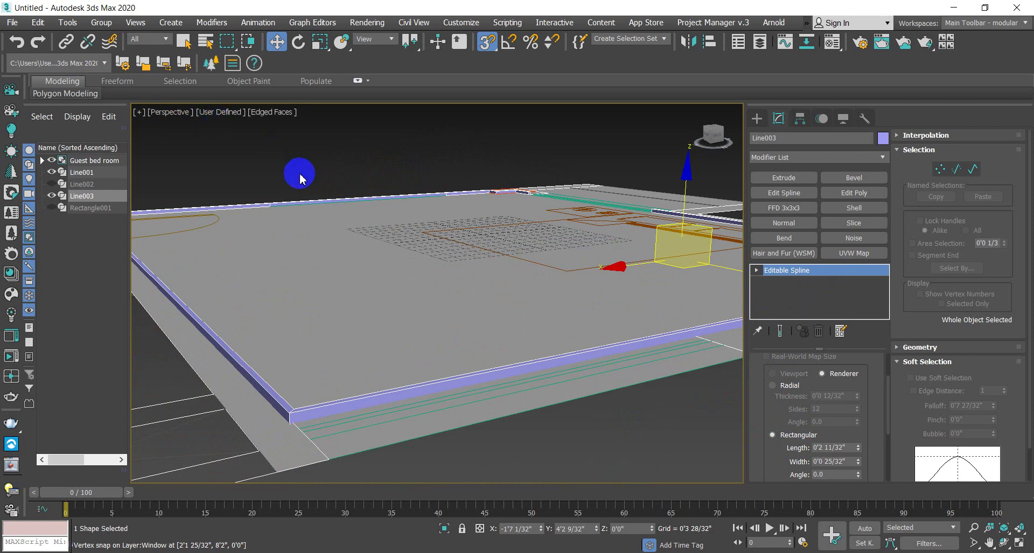
{"action": "scroll", "coordinate": [364, 199], "scroll_direction": "up", "scroll_amount": 4}
{"action": "middle_click_drag", "start_coordinate": [357, 224], "coordinate": [338, 181], "text": "alt"}
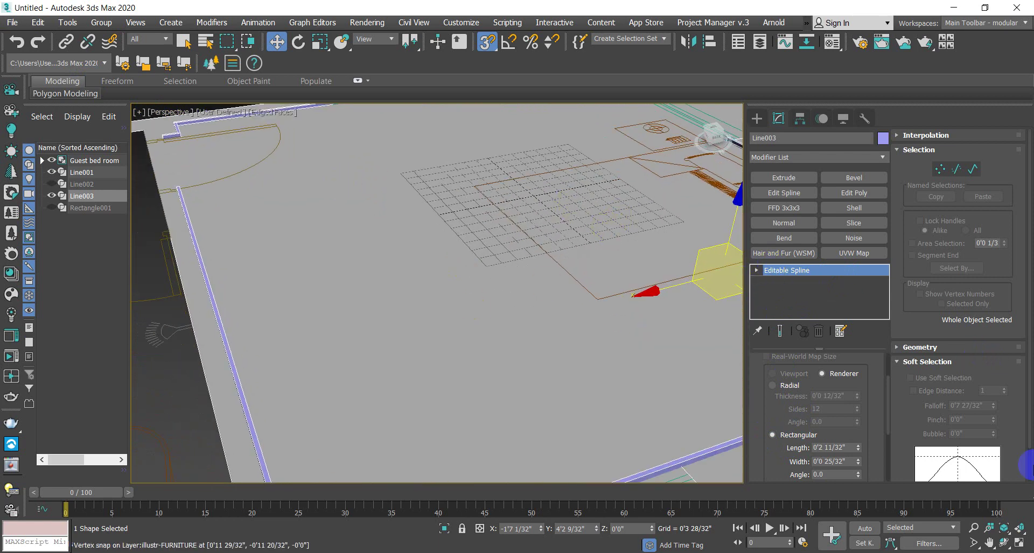
{"action": "left_click", "coordinate": [857, 466]}
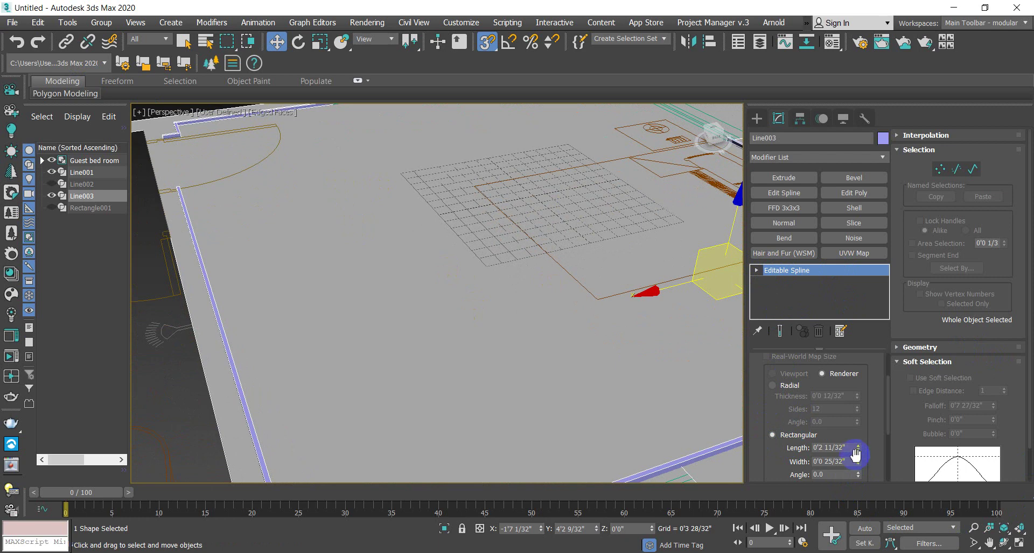
{"action": "left_click_drag", "start_coordinate": [858, 451], "coordinate": [879, 502]}
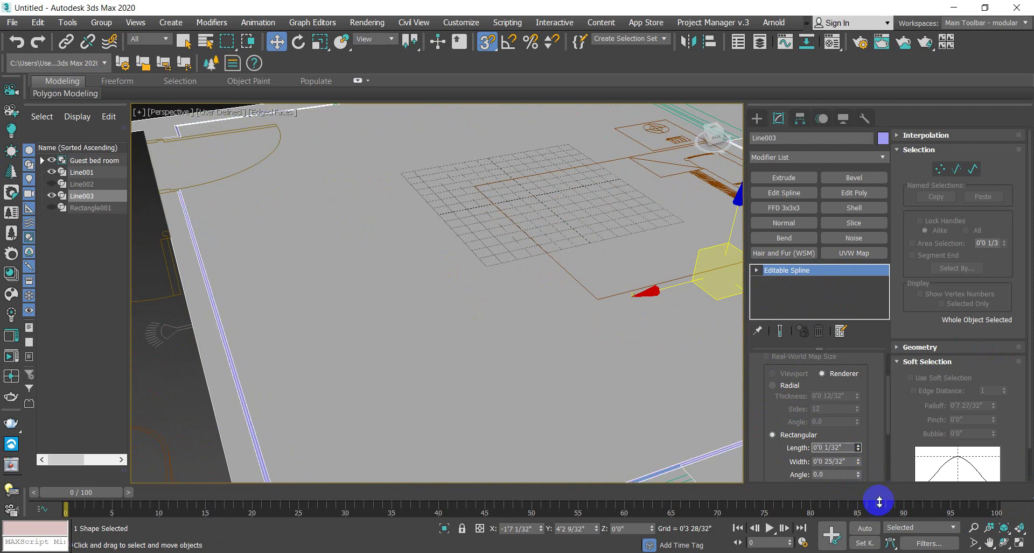
{"action": "middle_click_drag", "start_coordinate": [295, 455], "coordinate": [326, 438], "text": "alt"}
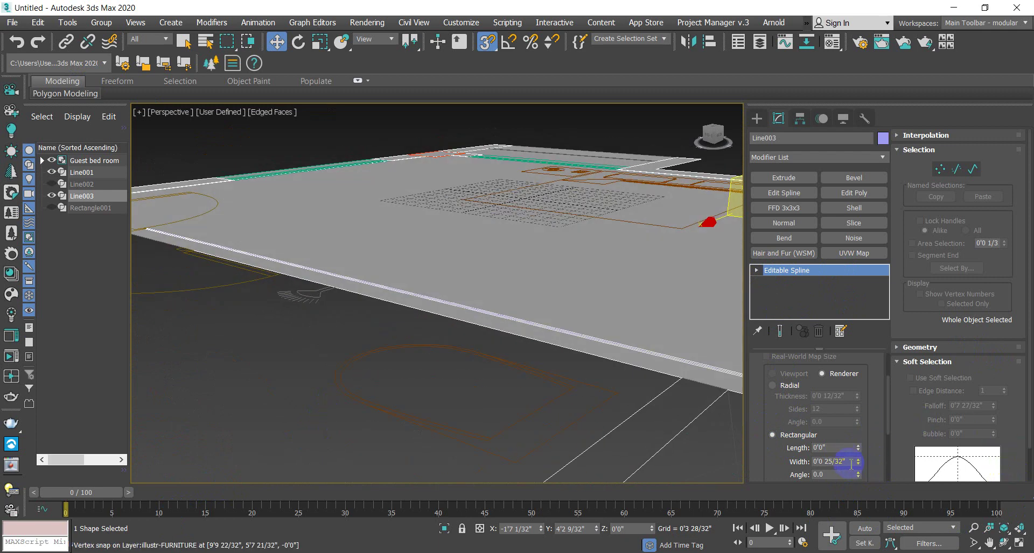
{"action": "left_click", "coordinate": [834, 448]}
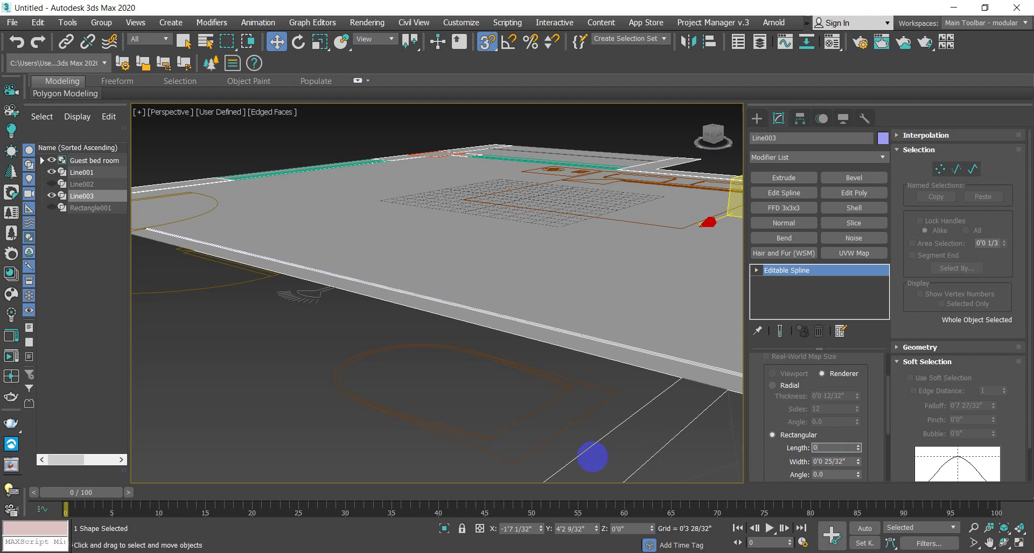
{"action": "type", "text": "0.4"}
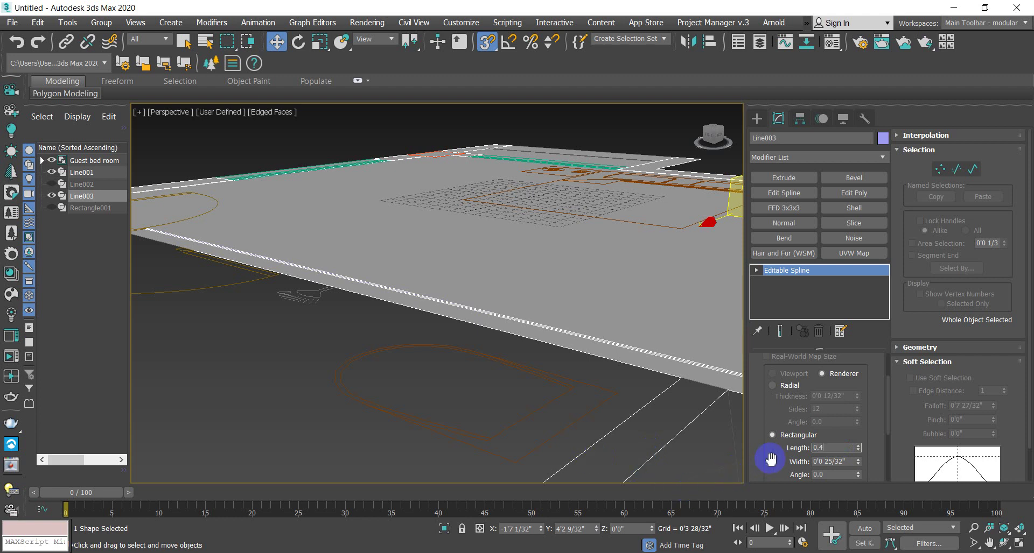
{"action": "key", "text": "Return"}
{"action": "scroll", "coordinate": [644, 418], "scroll_direction": "down", "scroll_amount": 3}
{"action": "middle_click_drag", "start_coordinate": [639, 422], "coordinate": [614, 389]}
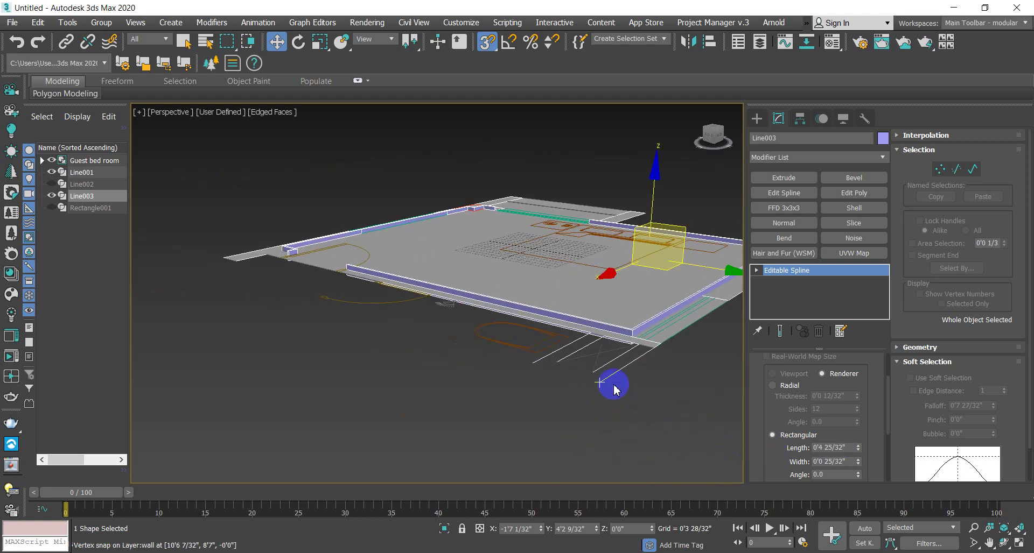
Step: Reduce the width of the strip's rectangular cross-section to 0'0 6/32"
{"action": "scroll", "coordinate": [635, 350], "scroll_direction": "up", "scroll_amount": 3}
{"action": "scroll", "coordinate": [614, 262], "scroll_direction": "up", "scroll_amount": 4}
{"action": "left_click", "coordinate": [816, 475]}
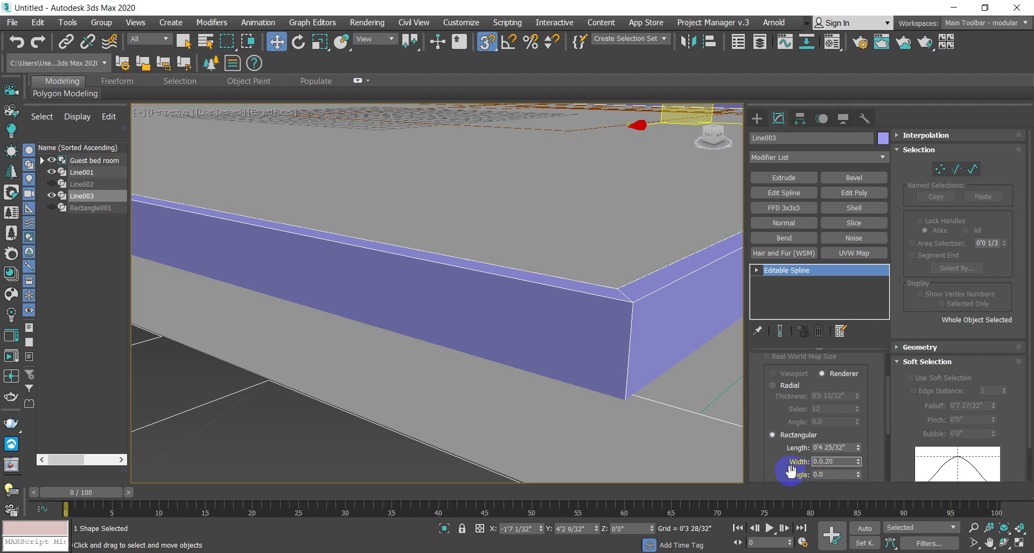
{"action": "left_click", "coordinate": [707, 453]}
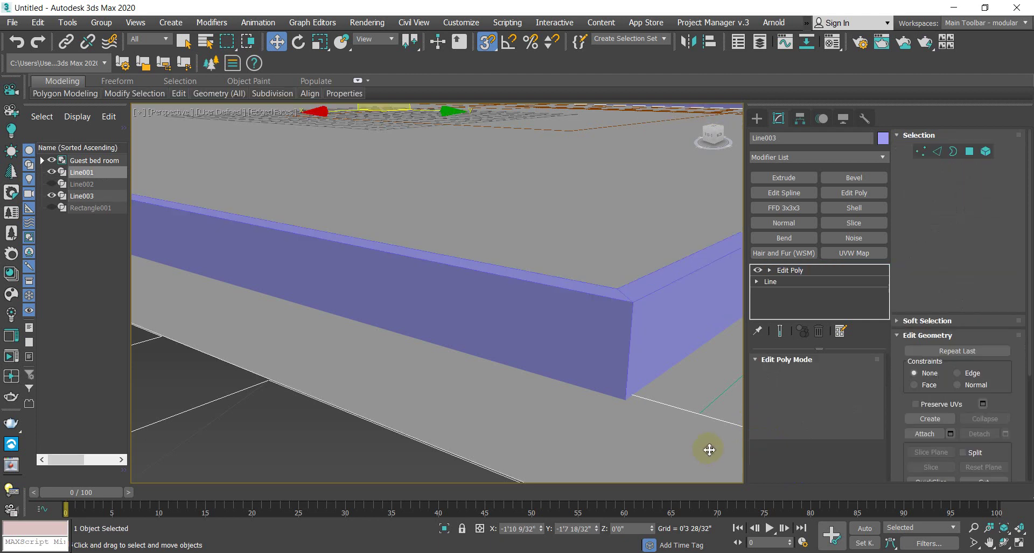
{"action": "scroll", "coordinate": [599, 342], "scroll_direction": "down", "scroll_amount": 1}
{"action": "scroll", "coordinate": [600, 334], "scroll_direction": "up", "scroll_amount": 1}
{"action": "left_click", "coordinate": [598, 327]}
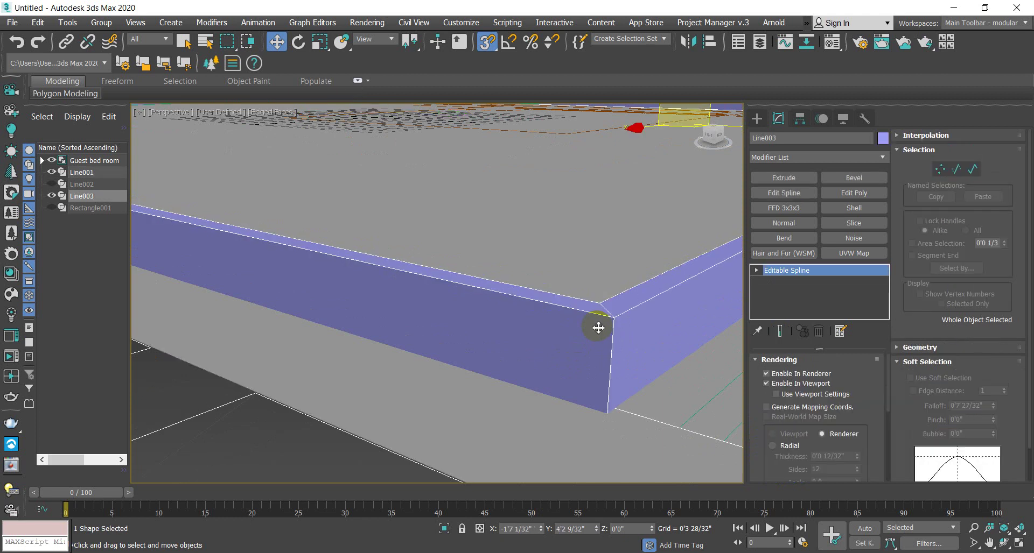
{"action": "scroll", "coordinate": [856, 409], "scroll_direction": "down", "scroll_amount": 3}
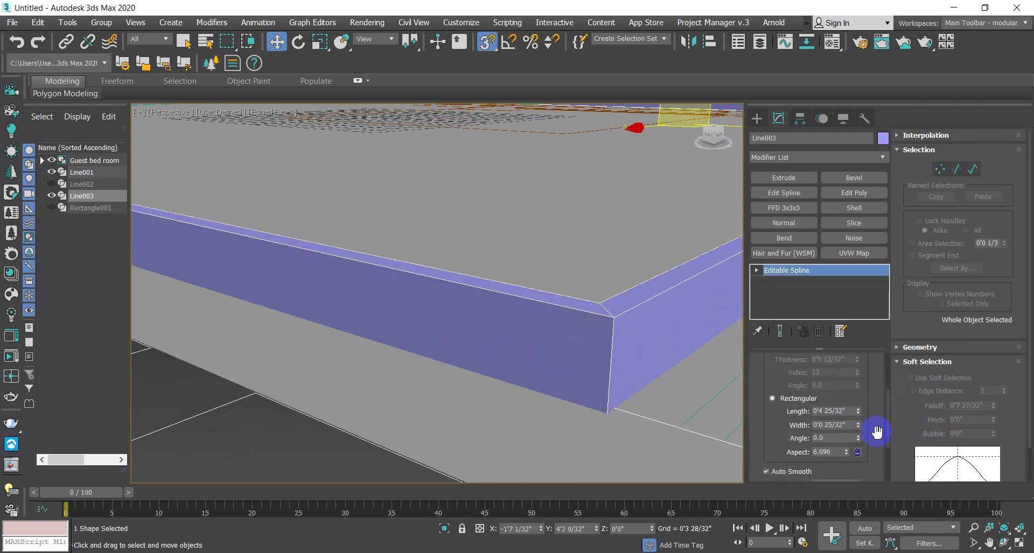
{"action": "left_click_drag", "start_coordinate": [858, 429], "coordinate": [882, 469]}
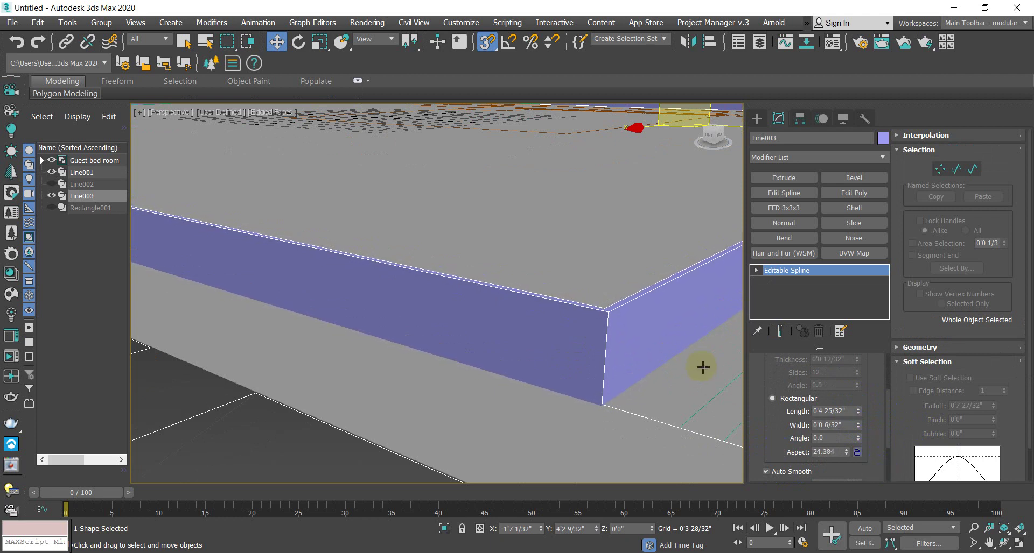
{"action": "middle_click_drag", "start_coordinate": [621, 369], "coordinate": [556, 389], "text": "alt"}
Step: Unhide all hidden objects so the room's walls are displayed together with the floor strip
{"action": "scroll", "coordinate": [549, 431], "scroll_direction": "down", "scroll_amount": 3}
{"action": "right_click", "coordinate": [326, 175]}
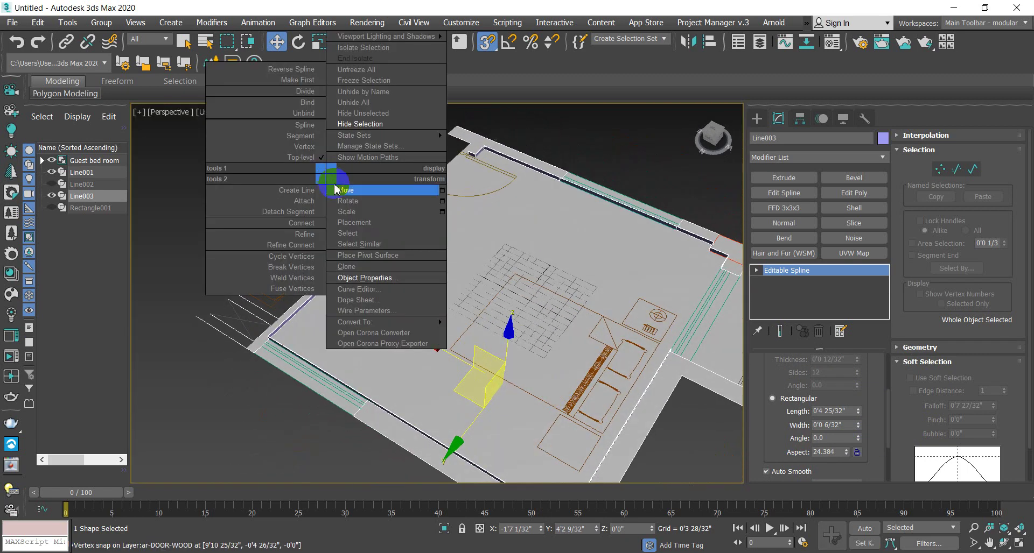
{"action": "left_click", "coordinate": [387, 102]}
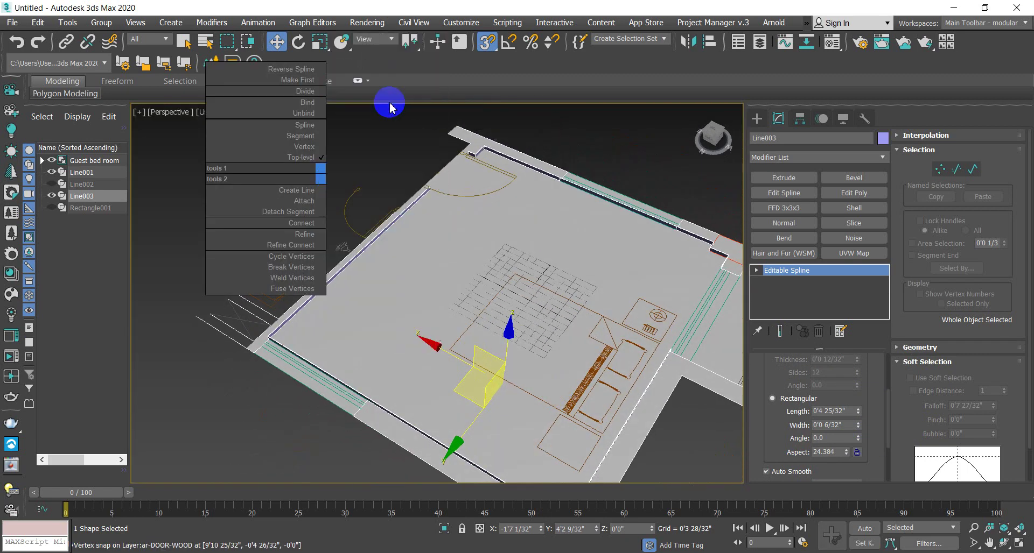
{"action": "middle_click_drag", "start_coordinate": [553, 278], "coordinate": [430, 216], "text": "alt"}
{"action": "mouse_move", "coordinate": [492, 242]}
{"action": "middle_mouse_down", "text": "alt"}
{"action": "mouse_move", "coordinate": [487, 221]}
{"action": "mouse_move", "coordinate": [495, 253]}
{"action": "middle_mouse_up", "text": "alt"}
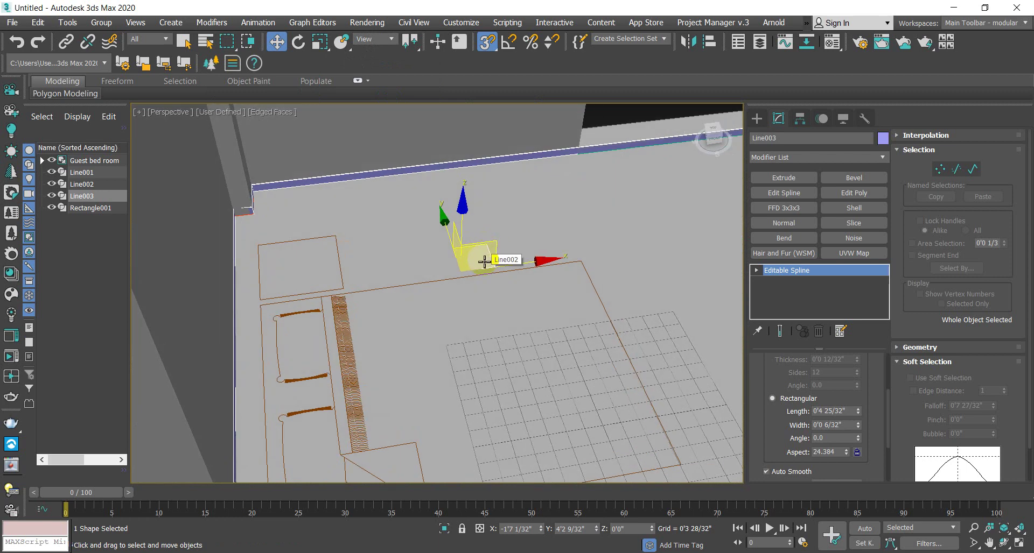
Step: In the left wireframe view, with snapping off, raise the strip about 0'2 13/32" so its underside sits on the floor line
{"action": "key", "text": "l"}
{"action": "scroll", "coordinate": [423, 280], "scroll_direction": "up", "scroll_amount": 3}
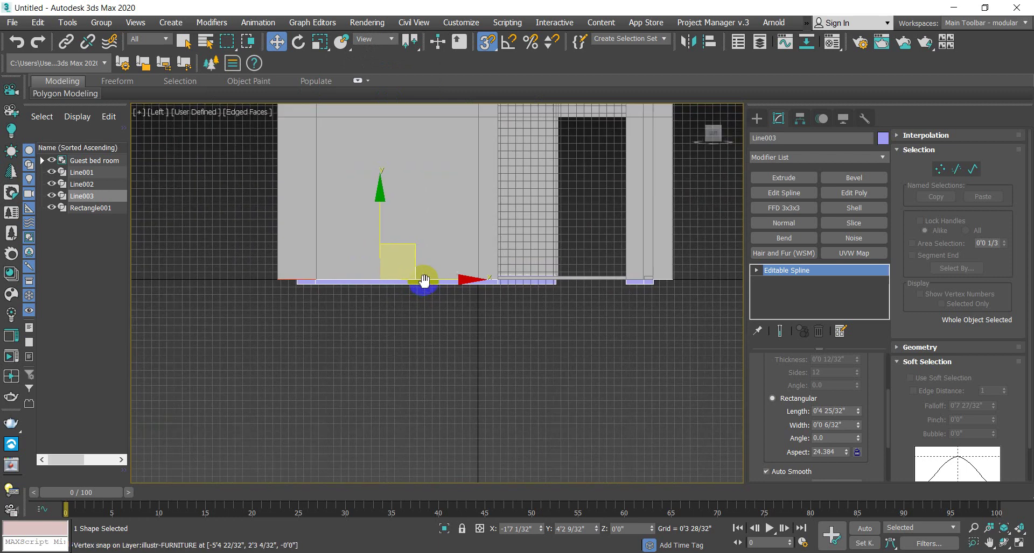
{"action": "middle_click_drag", "start_coordinate": [423, 280], "coordinate": [441, 300]}
{"action": "key", "text": "F3"}
{"action": "mouse_move", "coordinate": [411, 362]}
{"action": "middle_mouse_down"}
{"action": "mouse_move", "coordinate": [397, 323]}
{"action": "mouse_move", "coordinate": [418, 361]}
{"action": "middle_mouse_up"}
{"action": "left_click_drag", "start_coordinate": [418, 237], "coordinate": [420, 228]}
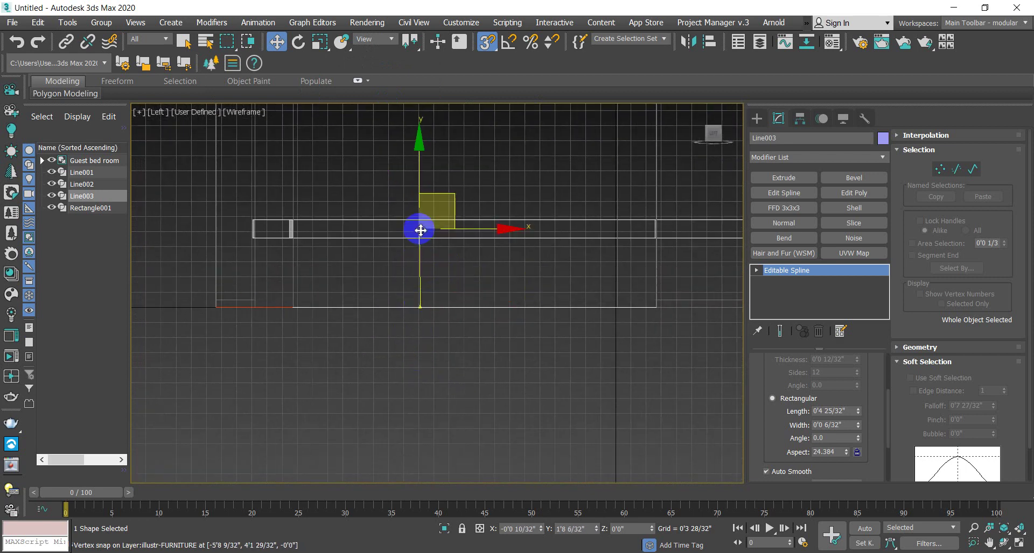
{"action": "key", "text": "ctrl+z"}
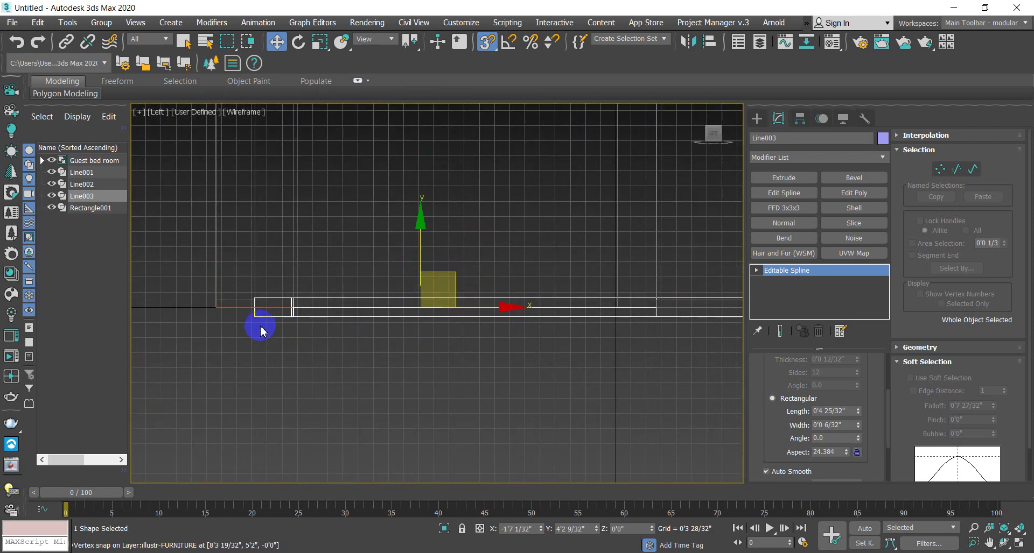
{"action": "scroll", "coordinate": [347, 341], "scroll_direction": "up", "scroll_amount": 4}
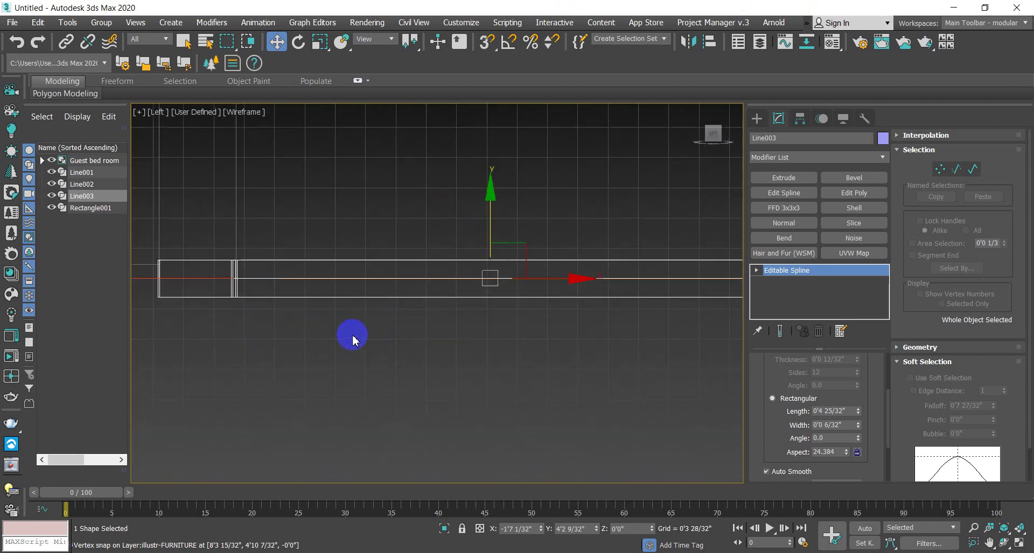
{"action": "left_click_drag", "start_coordinate": [488, 221], "coordinate": [503, 179]}
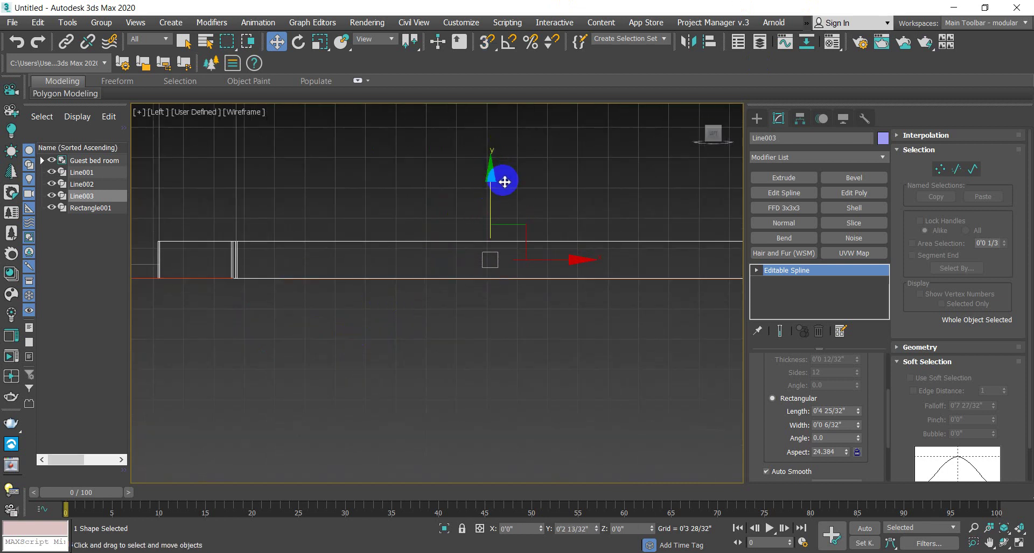
Step: Return to the shaded perspective view and examine how the raised strip meets the walls, corners and window openings
{"action": "key", "text": "p"}
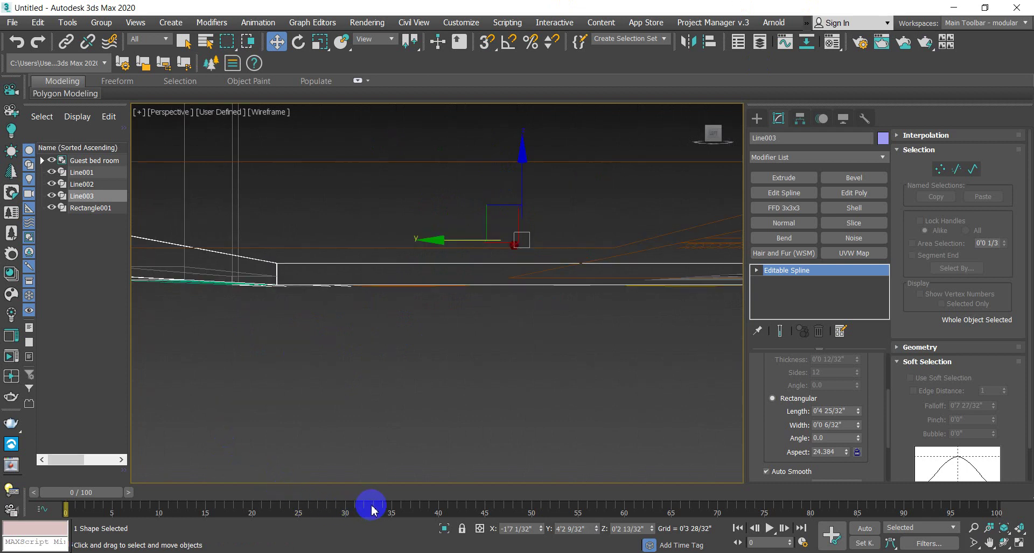
{"action": "key", "text": "F3"}
{"action": "middle_click_drag", "start_coordinate": [436, 334], "coordinate": [342, 356], "text": "alt"}
{"action": "scroll", "coordinate": [364, 289], "scroll_direction": "up", "scroll_amount": 8}
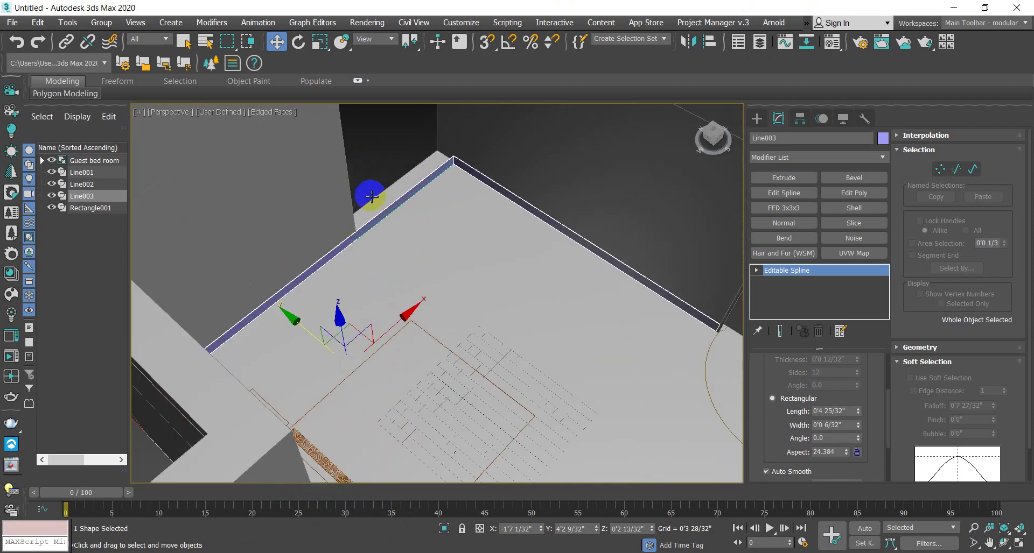
{"action": "scroll", "coordinate": [481, 129], "scroll_direction": "down", "scroll_amount": 3}
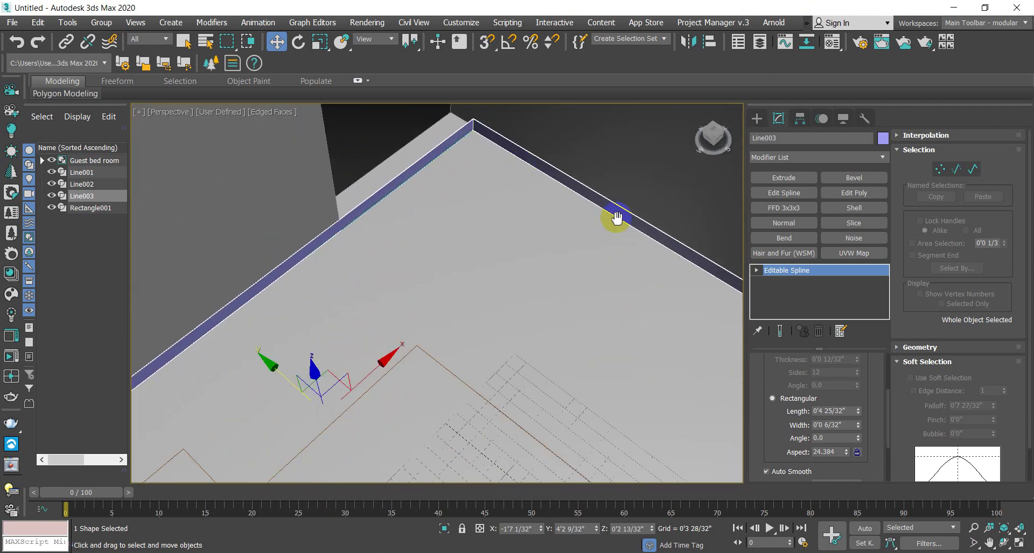
{"action": "scroll", "coordinate": [323, 199], "scroll_direction": "up", "scroll_amount": 2}
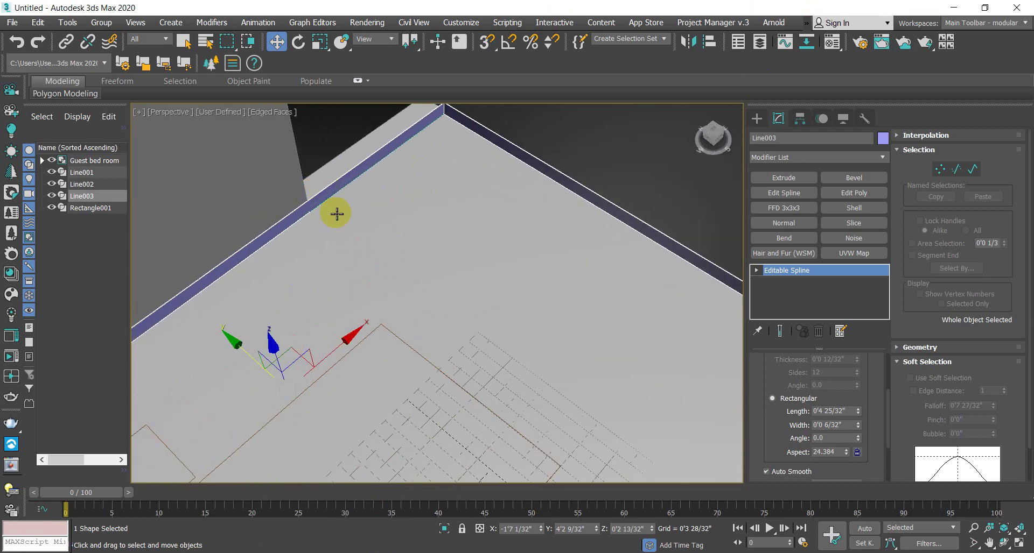
{"action": "scroll", "coordinate": [388, 275], "scroll_direction": "up", "scroll_amount": 5}
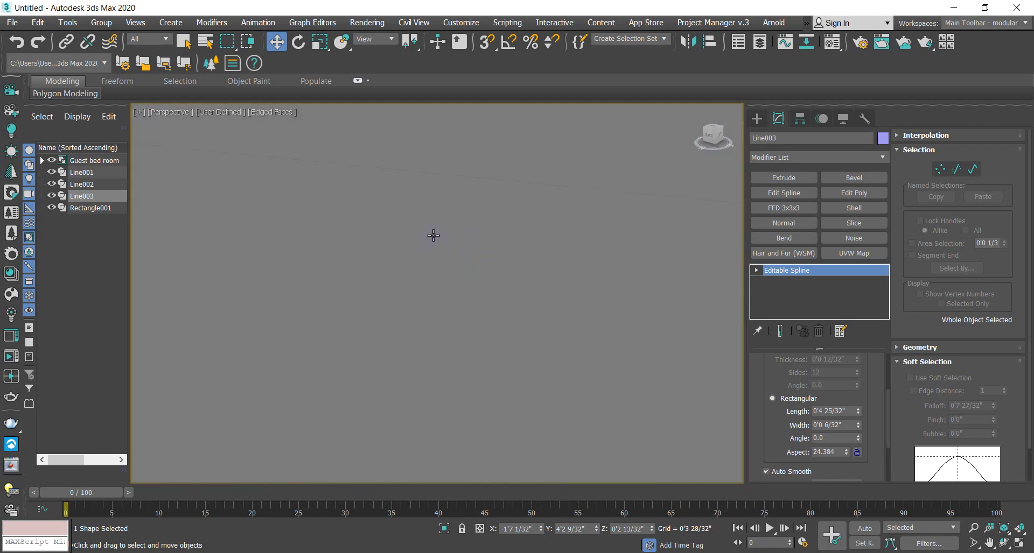
{"action": "scroll", "coordinate": [427, 302], "scroll_direction": "down", "scroll_amount": 3}
{"action": "scroll", "coordinate": [270, 383], "scroll_direction": "up", "scroll_amount": 5}
{"action": "scroll", "coordinate": [290, 381], "scroll_direction": "down", "scroll_amount": 3}
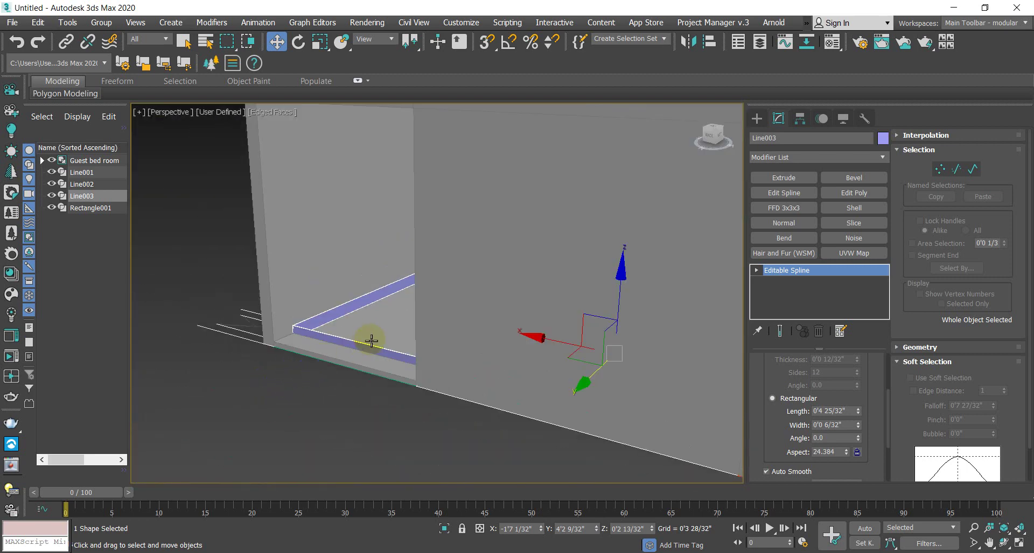
Step: Raise the bottom polygon of the wall's north window opening to the strip's top edge, at a Z height of 0'4 31/32"
{"action": "scroll", "coordinate": [370, 342], "scroll_direction": "up", "scroll_amount": 5}
{"action": "left_click", "coordinate": [314, 369]}
{"action": "scroll", "coordinate": [314, 369], "scroll_direction": "down", "scroll_amount": 1}
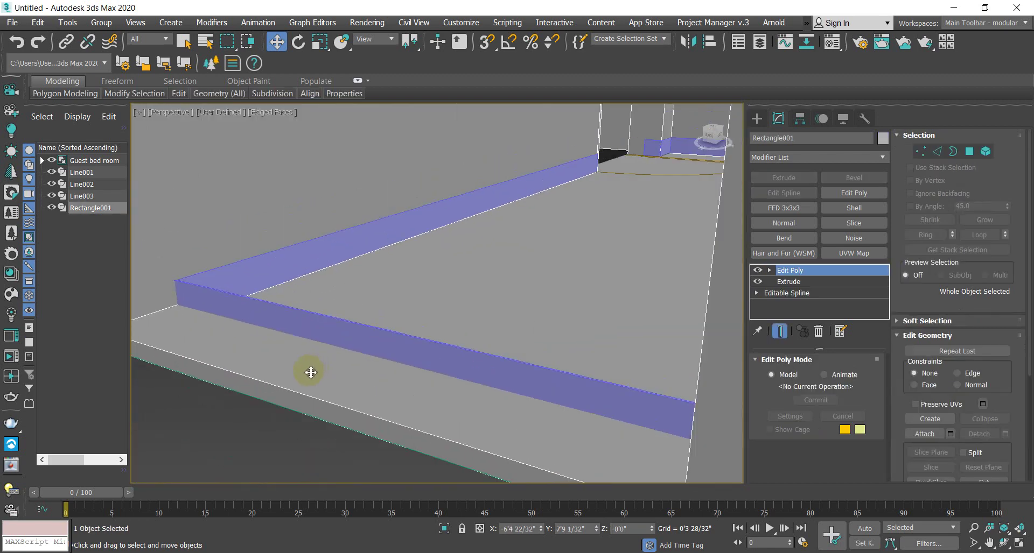
{"action": "left_click", "coordinate": [769, 270]}
{"action": "scroll", "coordinate": [818, 294], "scroll_direction": "down", "scroll_amount": 2}
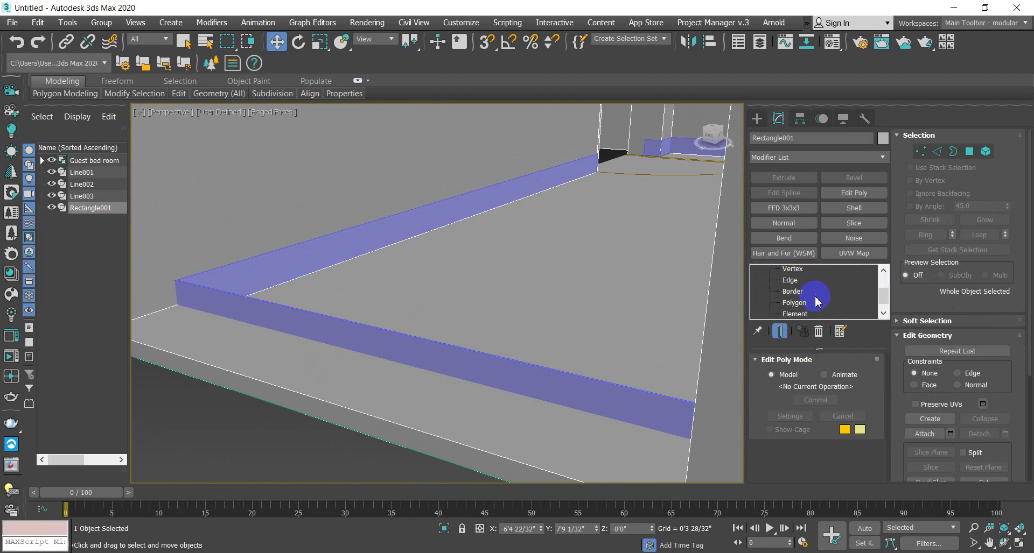
{"action": "left_click", "coordinate": [808, 272]}
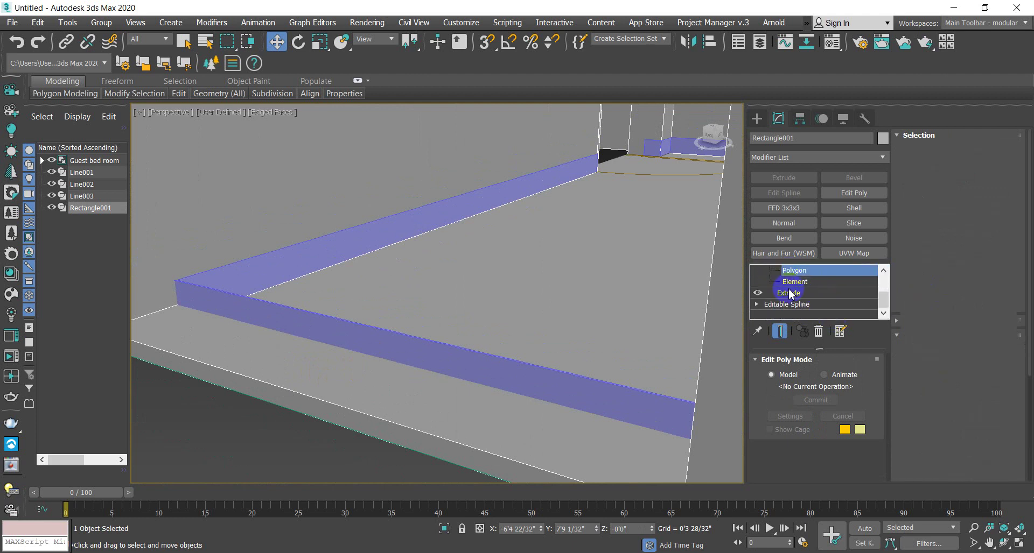
{"action": "left_click", "coordinate": [357, 388]}
{"action": "middle_click_drag", "start_coordinate": [448, 388], "coordinate": [476, 367], "text": "alt"}
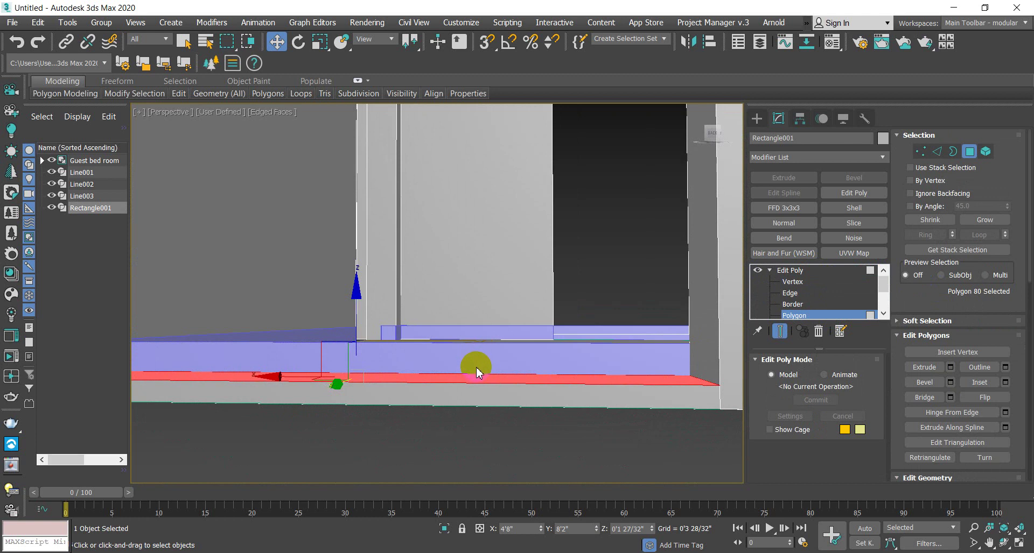
{"action": "left_click", "coordinate": [713, 132]}
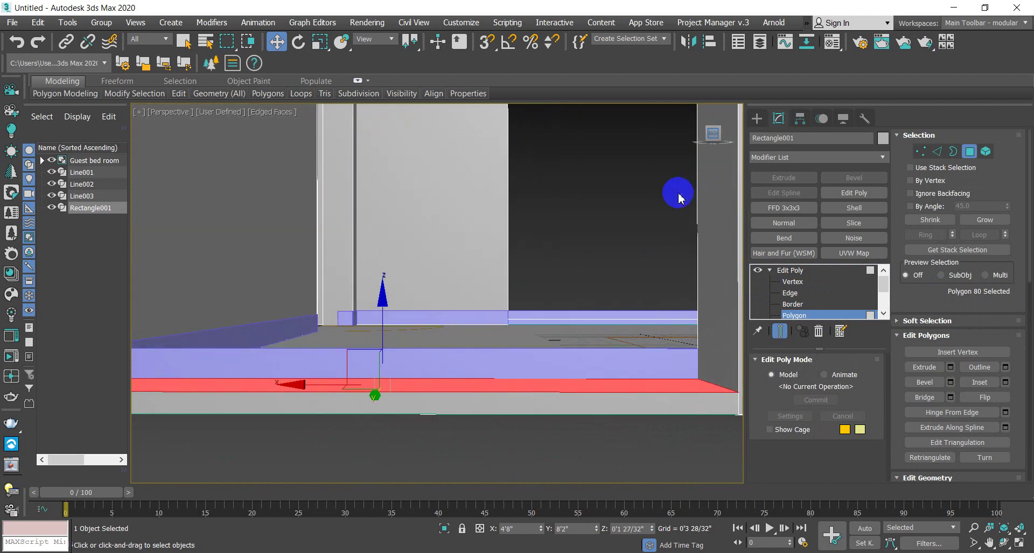
{"action": "scroll", "coordinate": [445, 315], "scroll_direction": "up", "scroll_amount": 3}
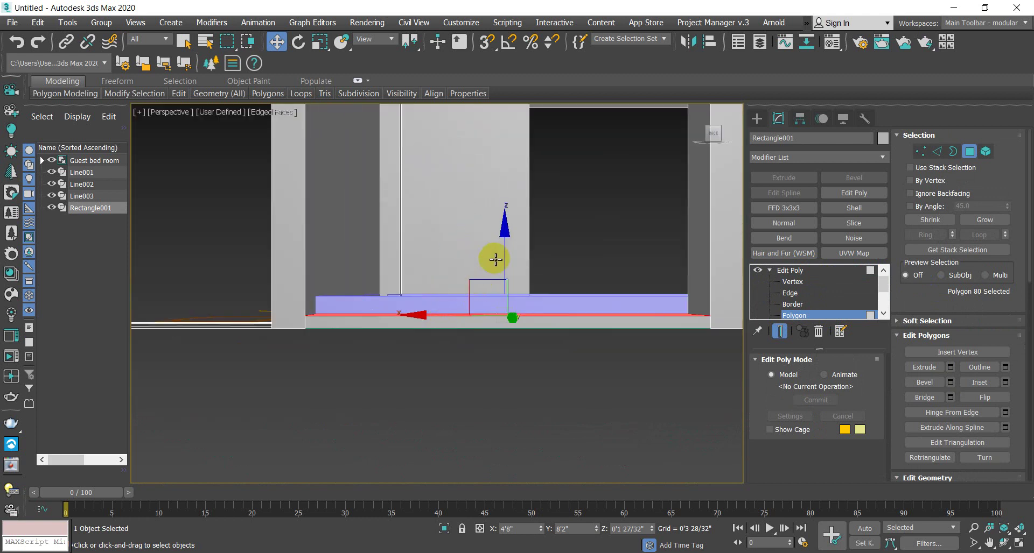
{"action": "left_click_drag", "start_coordinate": [509, 240], "coordinate": [516, 219]}
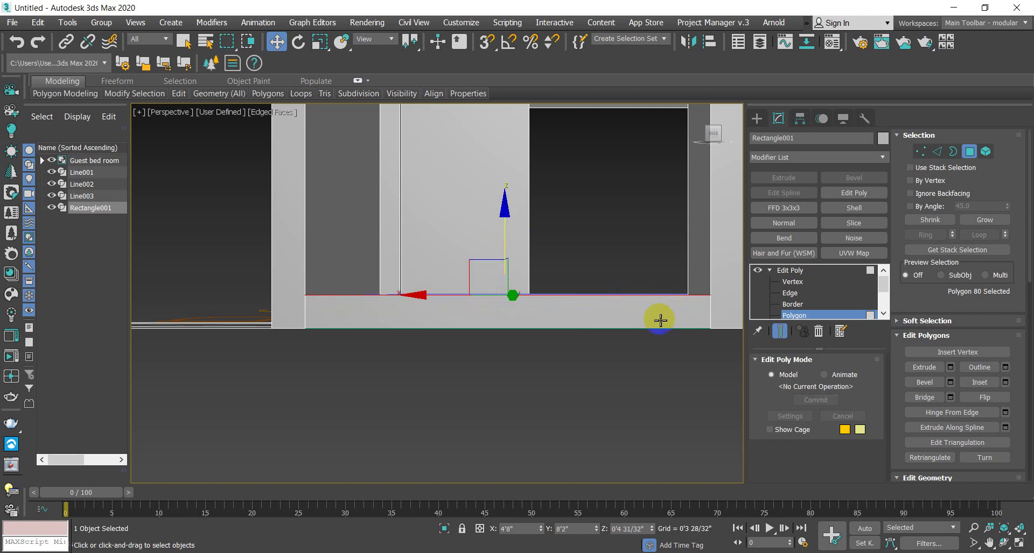
Step: Raise the bottom polygon of the front wall opening to the floor strip's top edge, at a Z height of 0'5"
{"action": "scroll", "coordinate": [667, 337], "scroll_direction": "down", "scroll_amount": 3}
{"action": "middle_click_drag", "start_coordinate": [673, 338], "coordinate": [478, 349], "text": "alt"}
{"action": "scroll", "coordinate": [544, 385], "scroll_direction": "up", "scroll_amount": 3}
{"action": "scroll", "coordinate": [526, 410], "scroll_direction": "down", "scroll_amount": 4}
{"action": "middle_click_drag", "start_coordinate": [547, 397], "coordinate": [479, 406], "text": "alt"}
{"action": "scroll", "coordinate": [481, 377], "scroll_direction": "up", "scroll_amount": 3}
{"action": "left_click", "coordinate": [485, 383], "text": "ctrl"}
{"action": "left_click", "coordinate": [716, 138]}
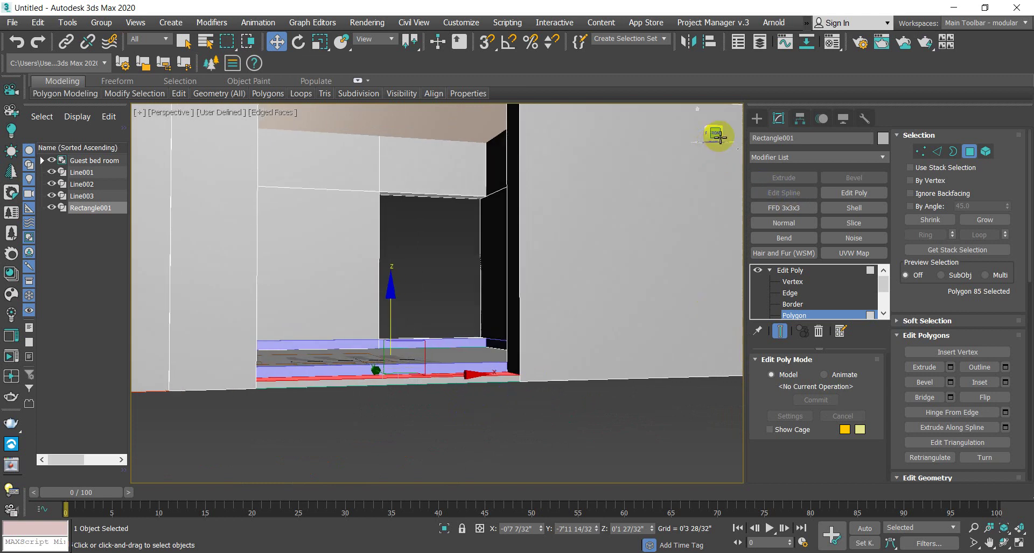
{"action": "middle_click_drag", "start_coordinate": [303, 389], "coordinate": [445, 377]}
{"action": "scroll", "coordinate": [428, 385], "scroll_direction": "up", "scroll_amount": 5}
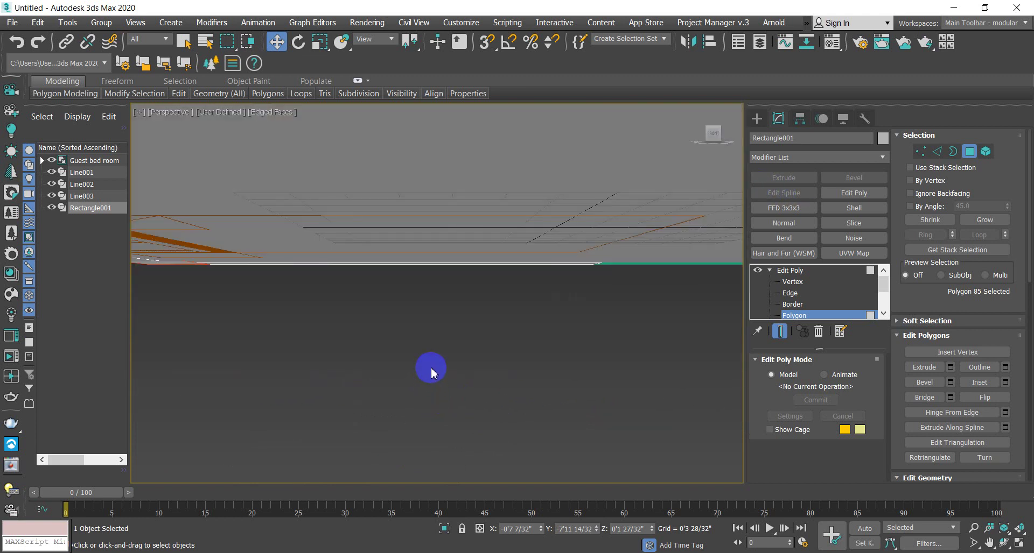
{"action": "scroll", "coordinate": [437, 291], "scroll_direction": "down", "scroll_amount": 5}
{"action": "left_click_drag", "start_coordinate": [449, 254], "coordinate": [441, 272]}
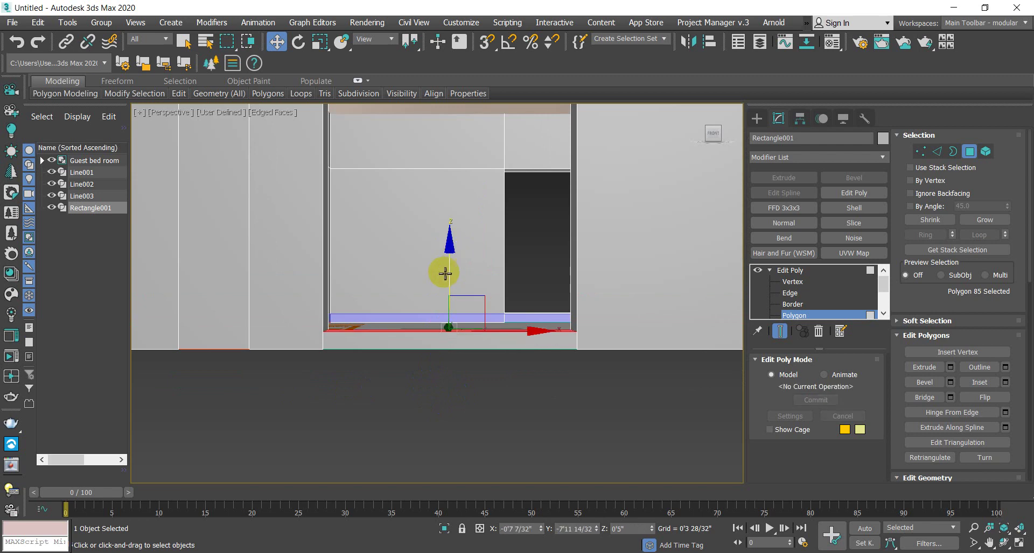
{"action": "left_click", "coordinate": [794, 271]}
Step: Select the floor strip spline Line003 and set its rectangular rendering width to 0'0 10/32"
{"action": "scroll", "coordinate": [414, 350], "scroll_direction": "down", "scroll_amount": 2}
{"action": "middle_click_drag", "start_coordinate": [549, 341], "coordinate": [486, 364], "text": "alt"}
{"action": "scroll", "coordinate": [498, 217], "scroll_direction": "up", "scroll_amount": 4}
{"action": "scroll", "coordinate": [465, 218], "scroll_direction": "up", "scroll_amount": 4}
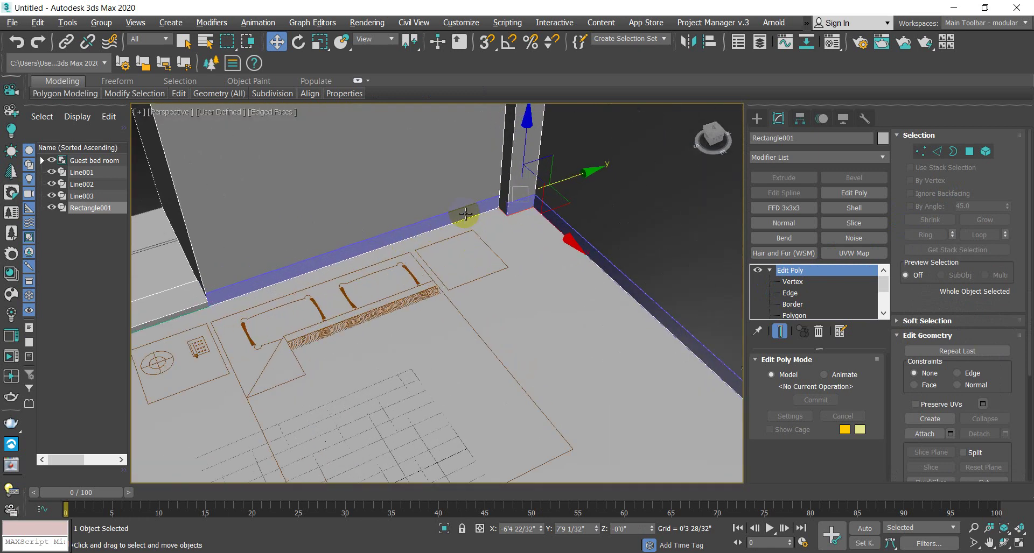
{"action": "scroll", "coordinate": [401, 243], "scroll_direction": "up", "scroll_amount": 5}
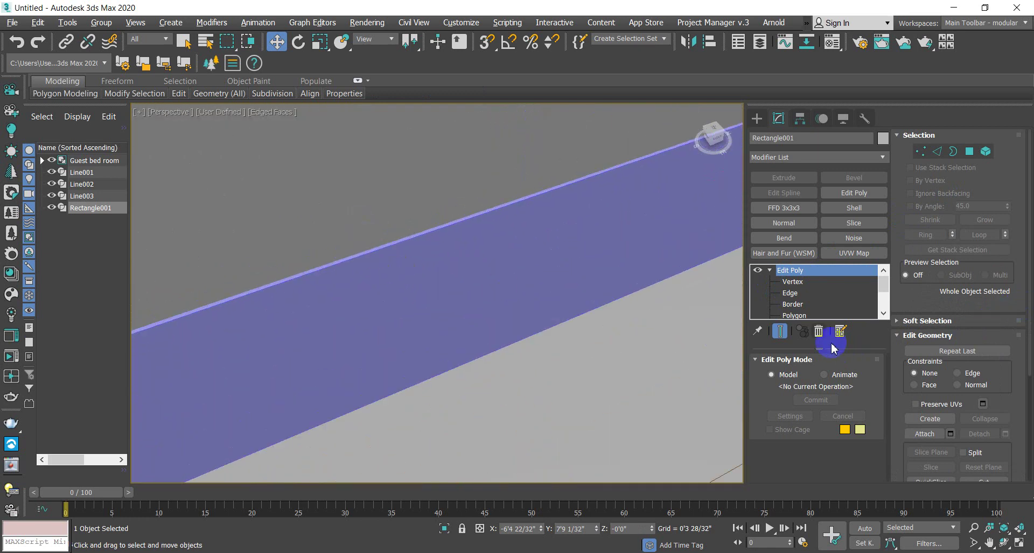
{"action": "left_click", "coordinate": [470, 258]}
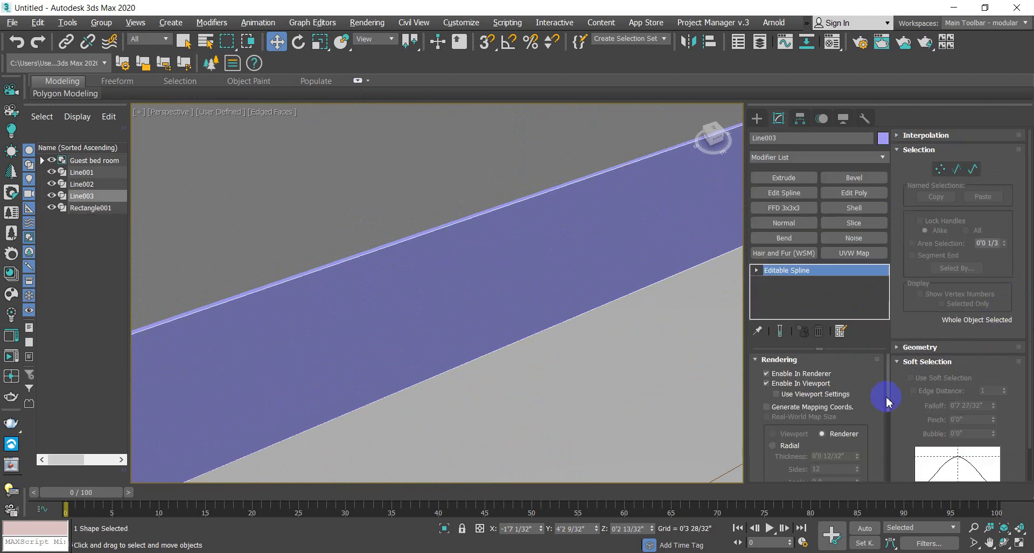
{"action": "scroll", "coordinate": [849, 419], "scroll_direction": "down", "scroll_amount": 3}
{"action": "scroll", "coordinate": [858, 445], "scroll_direction": "down", "scroll_amount": 1}
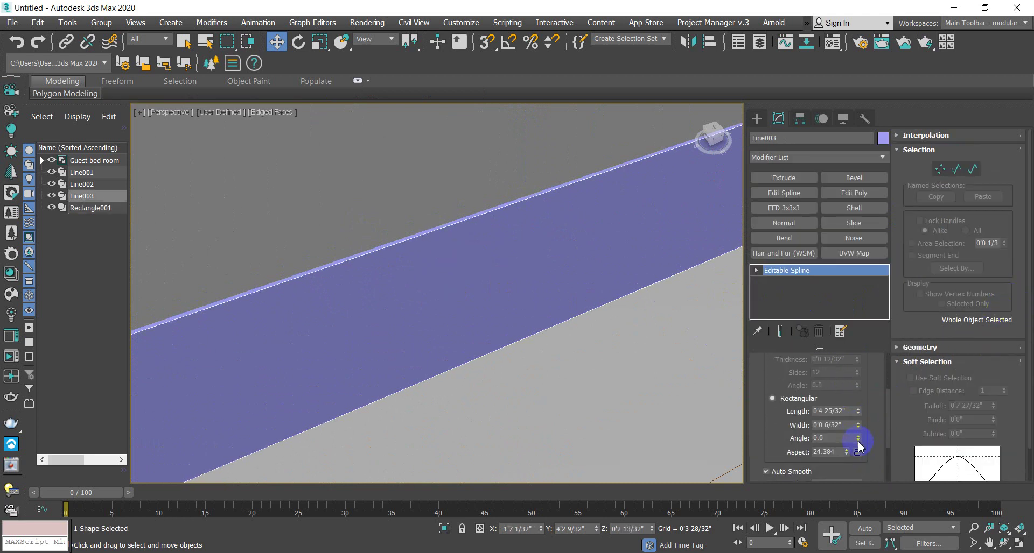
{"action": "left_click_drag", "start_coordinate": [860, 428], "coordinate": [888, 392]}
{"action": "scroll", "coordinate": [469, 351], "scroll_direction": "down", "scroll_amount": 2}
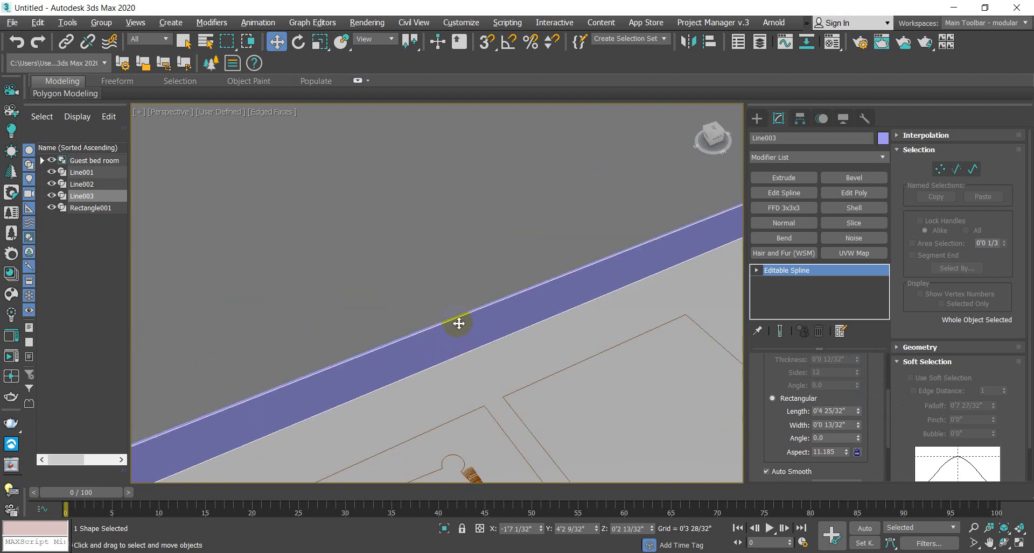
{"action": "scroll", "coordinate": [458, 323], "scroll_direction": "up", "scroll_amount": 2}
{"action": "left_click_drag", "start_coordinate": [858, 426], "coordinate": [861, 440]}
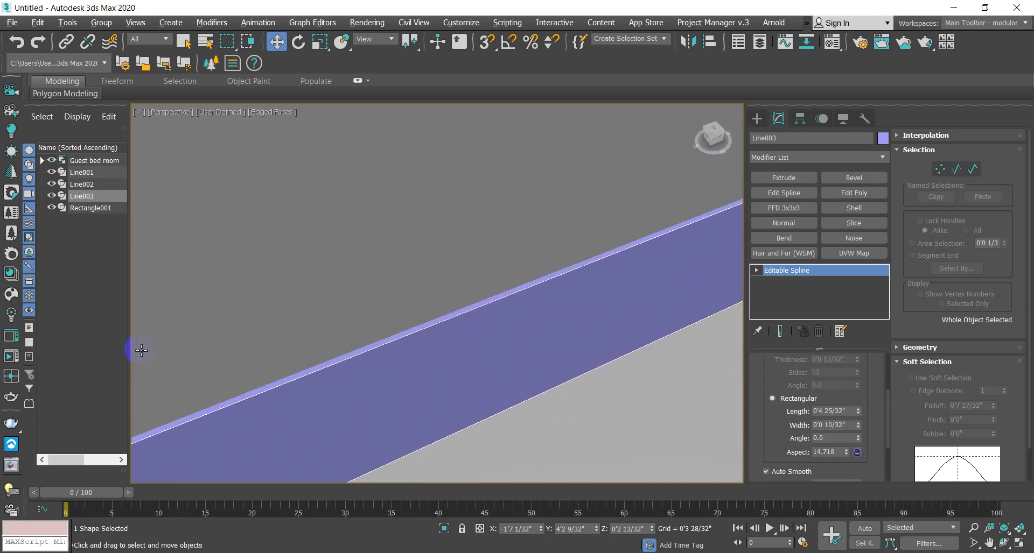
Step: Reselect the floor strip Line003 along the bed-side wall and change its object color to white
{"action": "scroll", "coordinate": [571, 286], "scroll_direction": "down", "scroll_amount": 6}
{"action": "scroll", "coordinate": [494, 309], "scroll_direction": "up", "scroll_amount": 3}
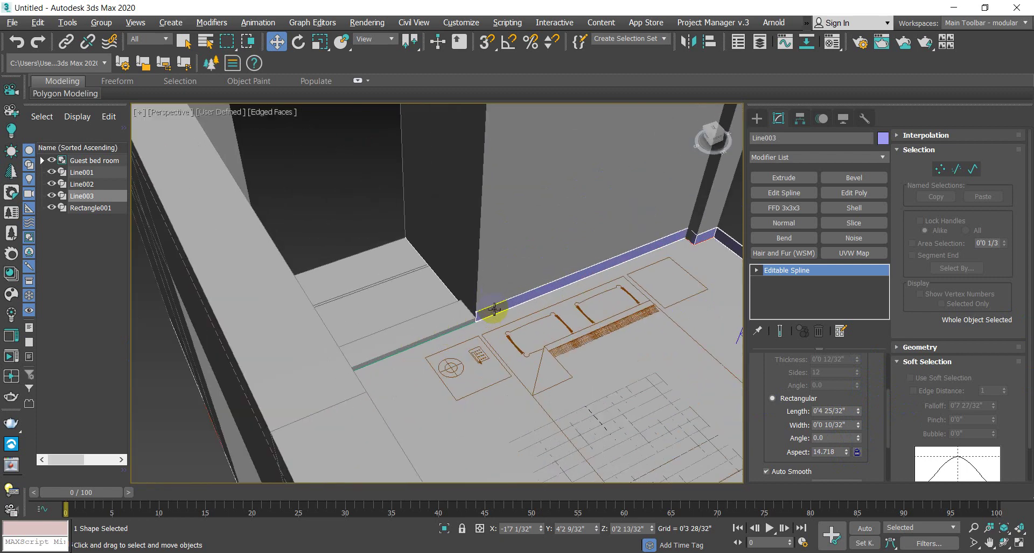
{"action": "scroll", "coordinate": [496, 309], "scroll_direction": "up", "scroll_amount": 2}
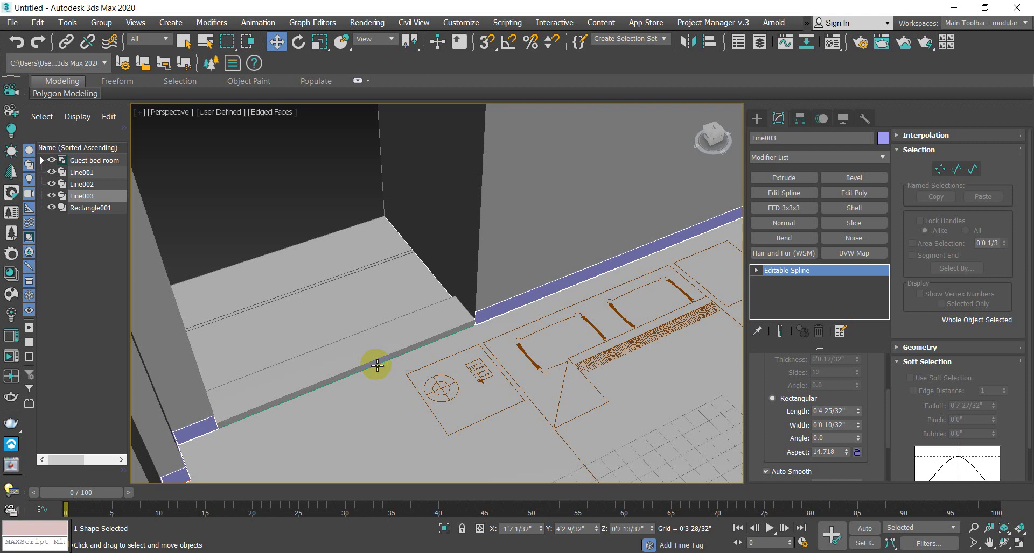
{"action": "scroll", "coordinate": [524, 295], "scroll_direction": "up", "scroll_amount": 2}
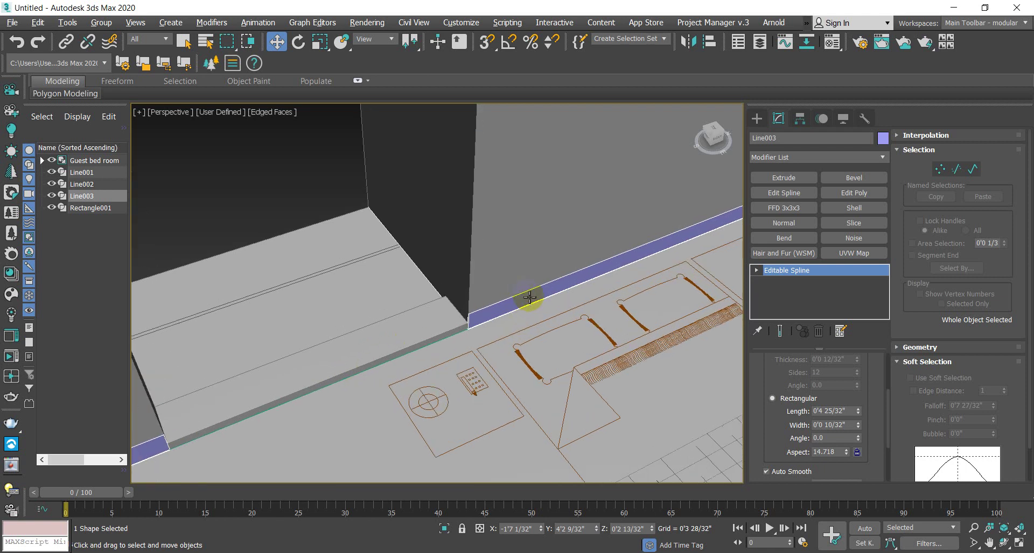
{"action": "left_click", "coordinate": [528, 297]}
{"action": "scroll", "coordinate": [603, 247], "scroll_direction": "up", "scroll_amount": 3}
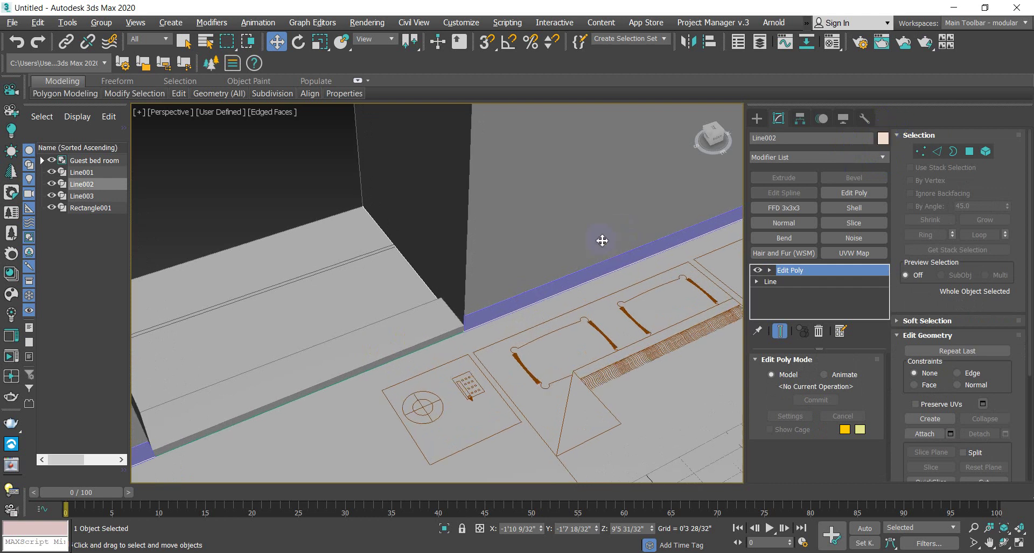
{"action": "left_click", "coordinate": [592, 277]}
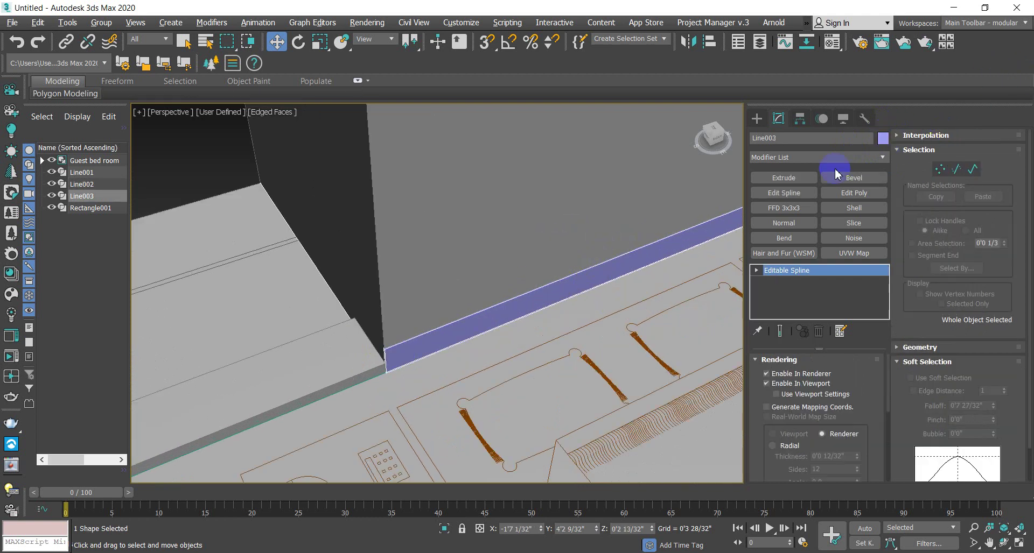
{"action": "left_click", "coordinate": [882, 138]}
{"action": "left_click", "coordinate": [897, 276]}
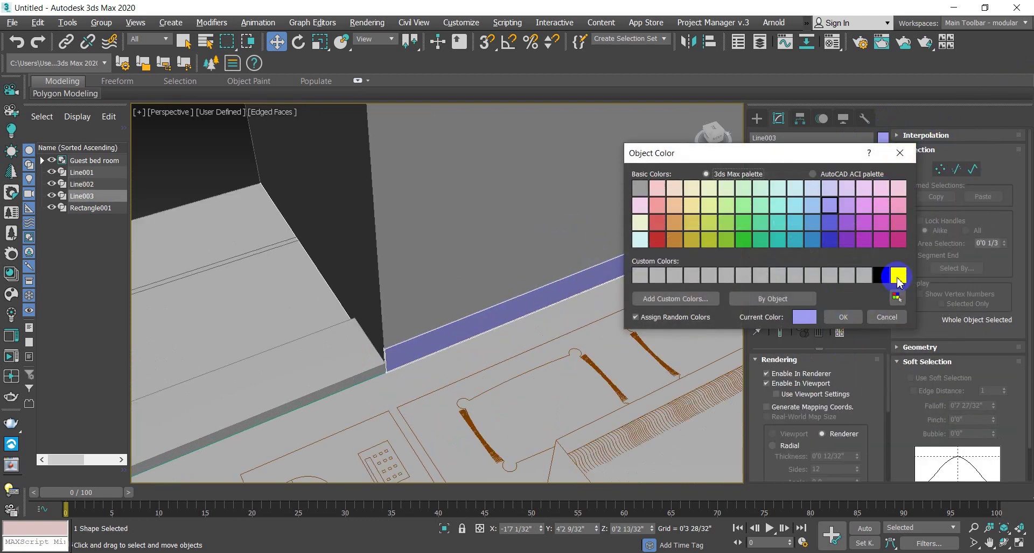
{"action": "left_click", "coordinate": [843, 317]}
{"action": "scroll", "coordinate": [491, 355], "scroll_direction": "down", "scroll_amount": 4}
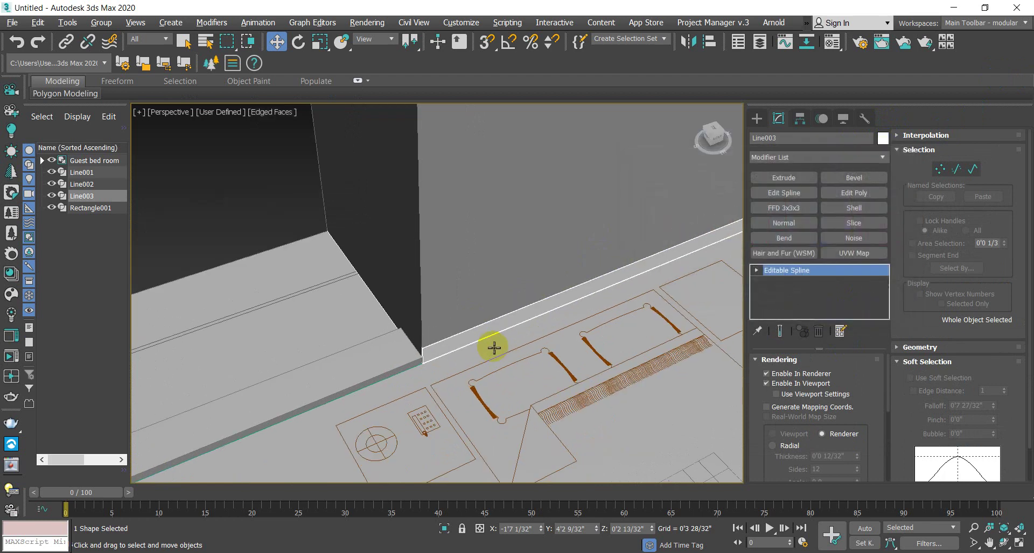
Step: Isolate the floor strip and show its slanted segment at the northwest corner notch in top view
{"action": "scroll", "coordinate": [646, 303], "scroll_direction": "down", "scroll_amount": 5}
{"action": "scroll", "coordinate": [702, 298], "scroll_direction": "up", "scroll_amount": 7}
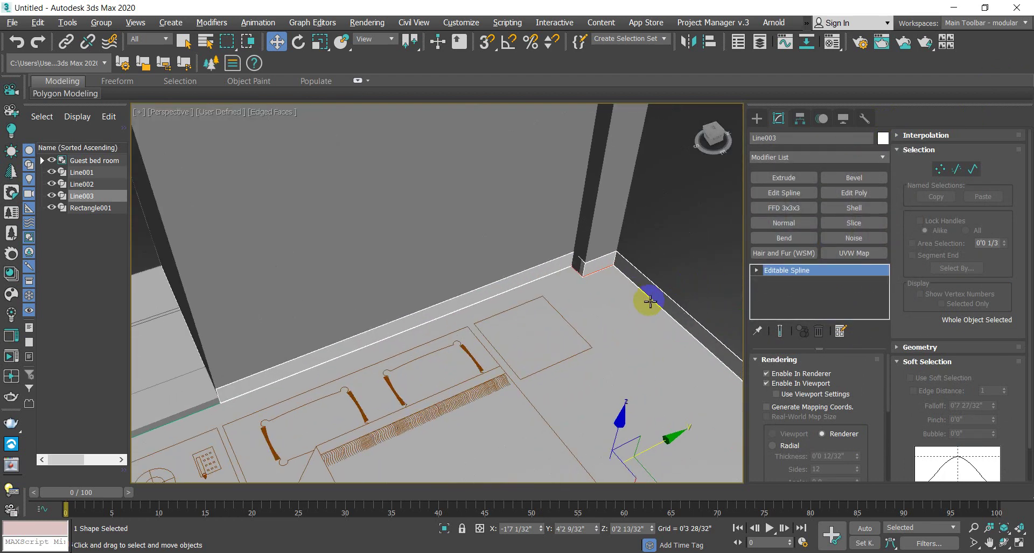
{"action": "scroll", "coordinate": [579, 255], "scroll_direction": "up", "scroll_amount": 5}
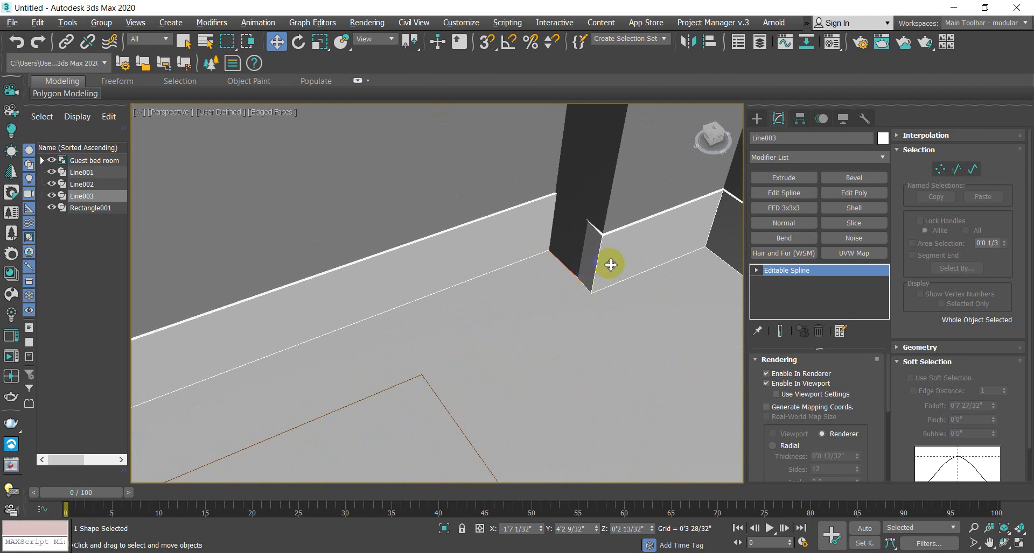
{"action": "key", "text": "alt+q"}
{"action": "middle_click_drag", "start_coordinate": [408, 295], "coordinate": [383, 345], "text": "alt"}
{"action": "key", "text": "t"}
{"action": "scroll", "coordinate": [338, 297], "scroll_direction": "down", "scroll_amount": 2}
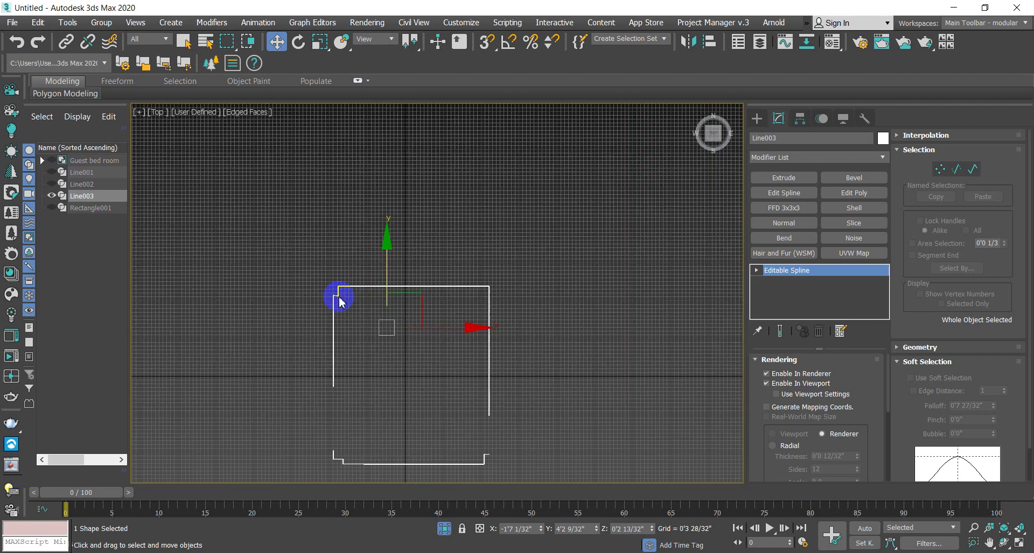
{"action": "scroll", "coordinate": [326, 284], "scroll_direction": "up", "scroll_amount": 10}
{"action": "scroll", "coordinate": [323, 288], "scroll_direction": "down", "scroll_amount": 3}
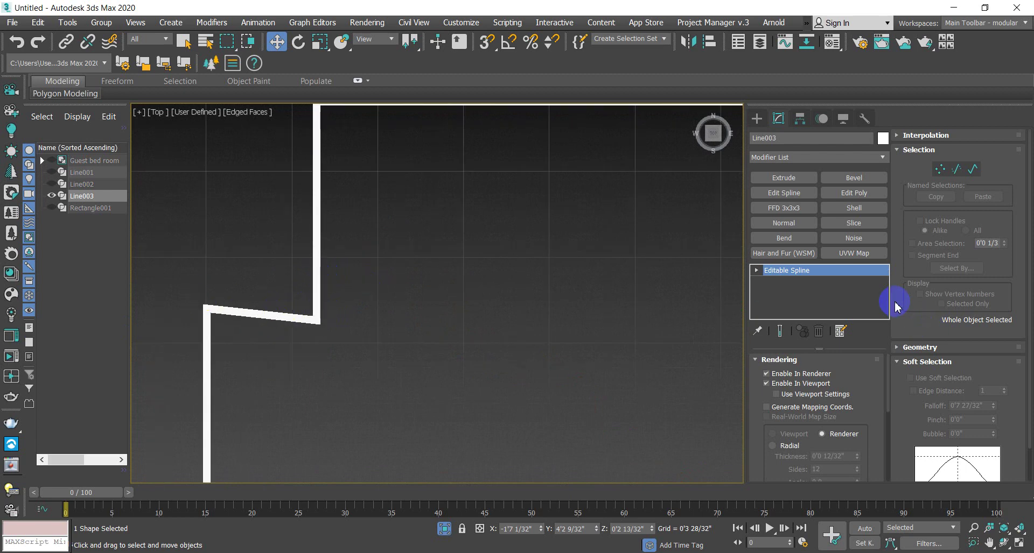
Step: In wireframe, straighten the slanted notch segment by moving its west vertex along Y to about 6'11 4/32"
{"action": "left_click", "coordinate": [780, 281]}
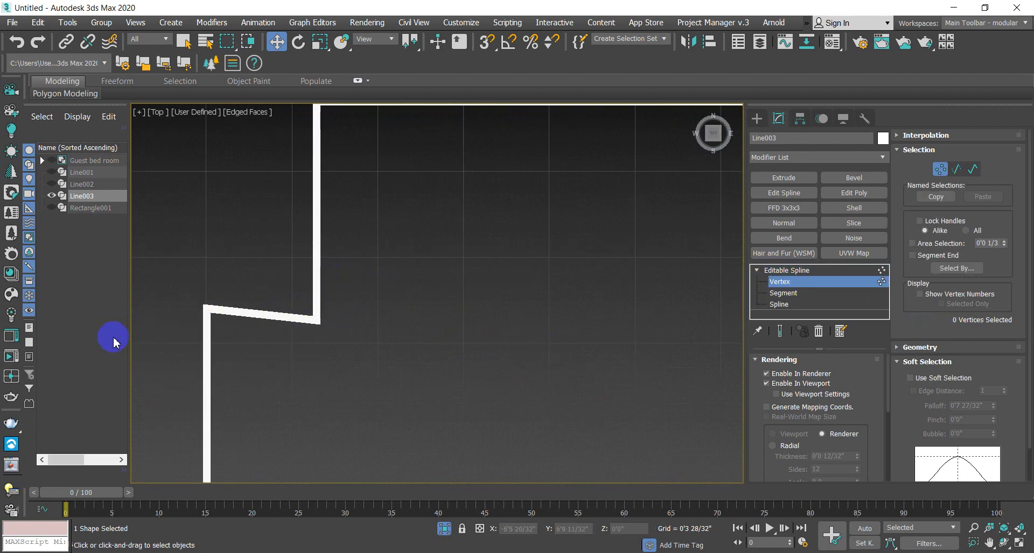
{"action": "left_click", "coordinate": [784, 271]}
{"action": "left_click", "coordinate": [790, 280]}
{"action": "left_click_drag", "start_coordinate": [172, 270], "coordinate": [254, 351]}
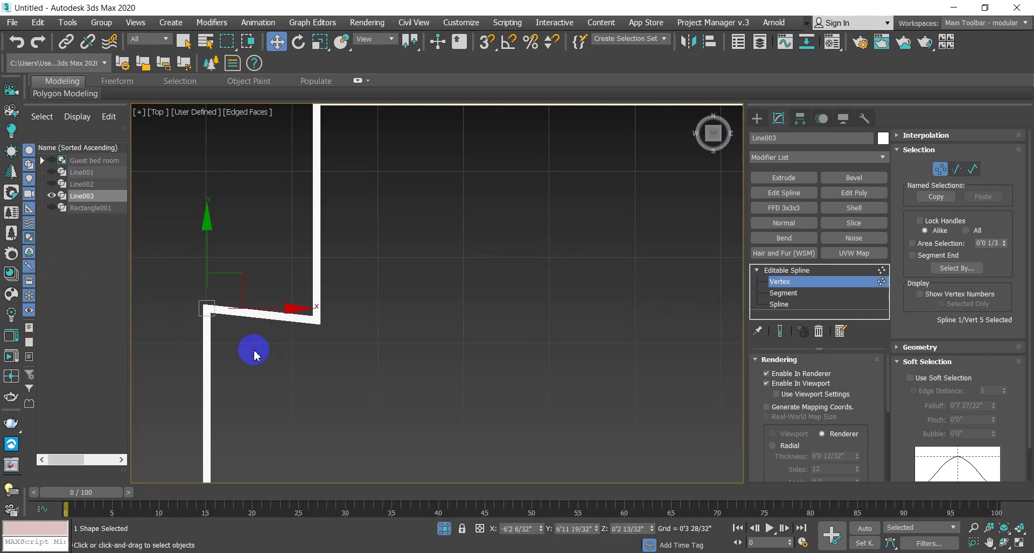
{"action": "middle_click_drag", "start_coordinate": [228, 338], "coordinate": [344, 326]}
{"action": "key", "text": "F3"}
{"action": "scroll", "coordinate": [305, 315], "scroll_direction": "up", "scroll_amount": 2}
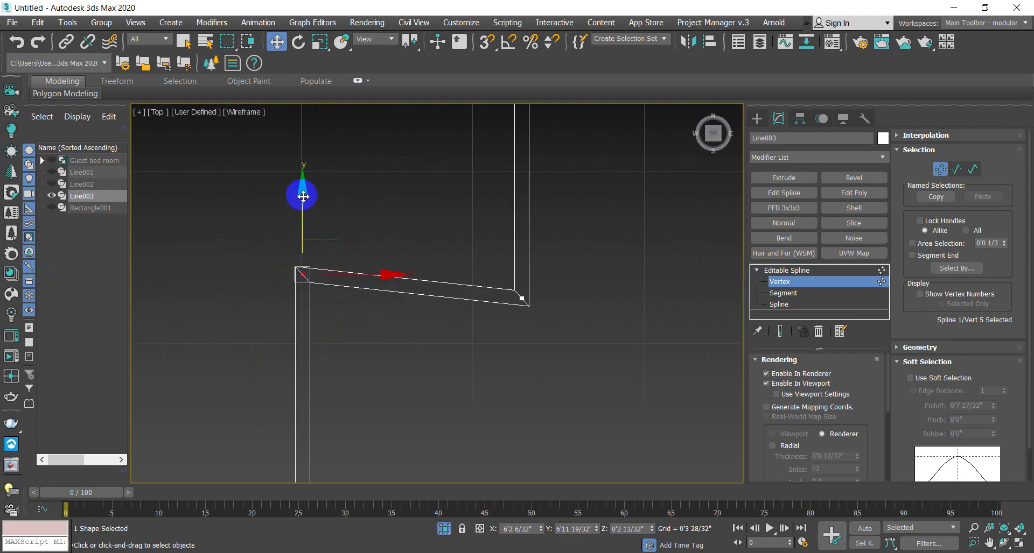
{"action": "left_click_drag", "start_coordinate": [303, 197], "coordinate": [307, 218]}
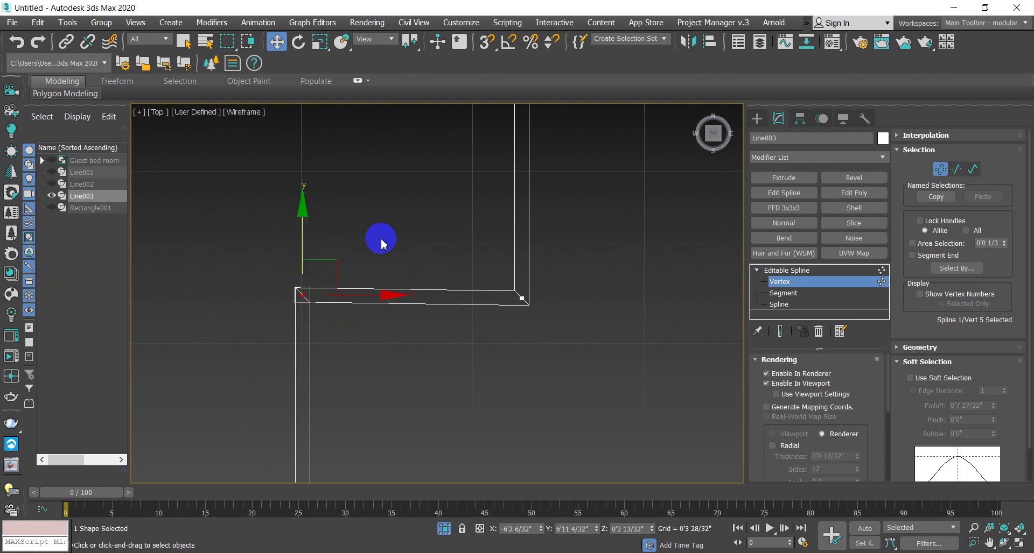
Step: End the strip's isolation and return to the perspective view with the walls displayed around the corner notch
{"action": "right_click", "coordinate": [422, 344]}
{"action": "left_click", "coordinate": [460, 230]}
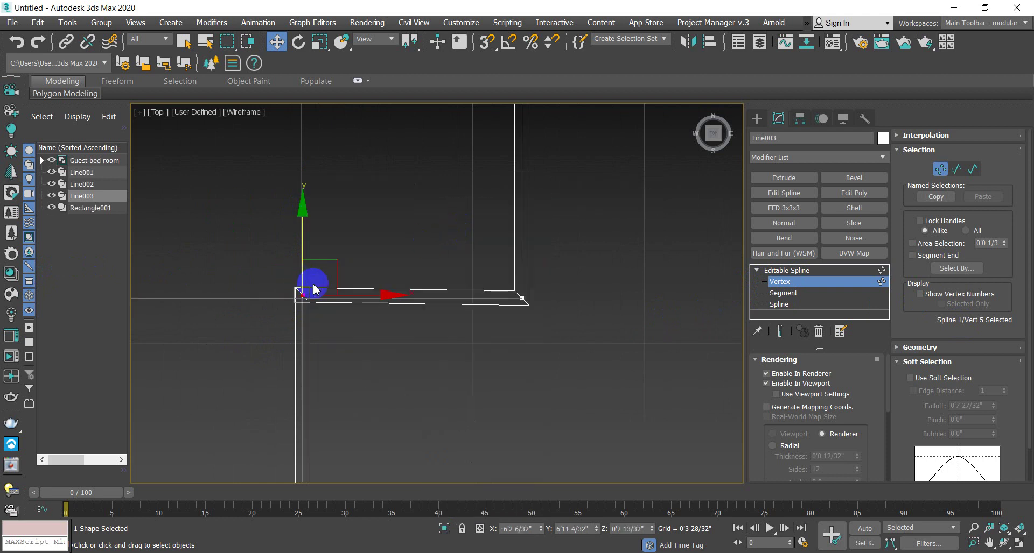
{"action": "key", "text": "p"}
{"action": "scroll", "coordinate": [378, 335], "scroll_direction": "down", "scroll_amount": 5}
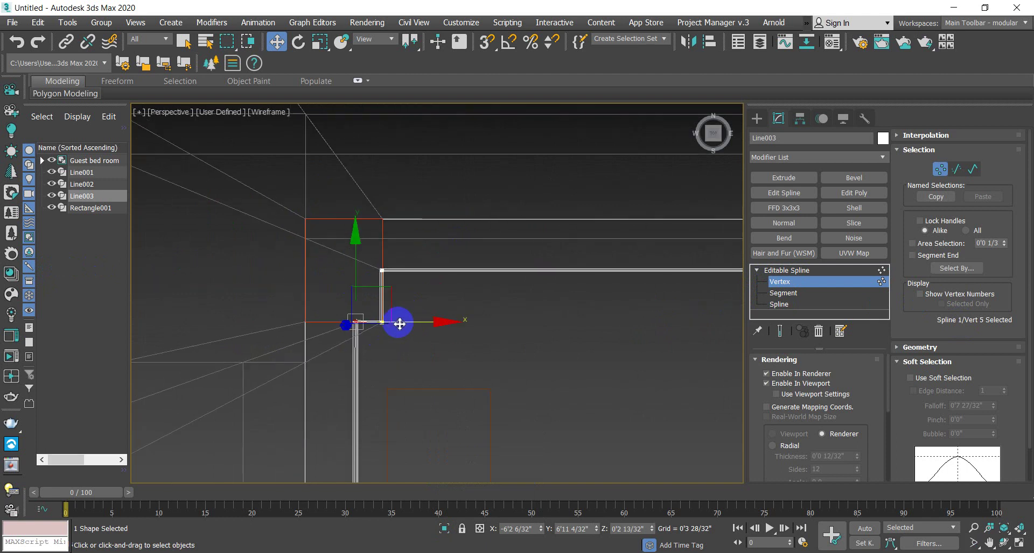
Step: Select both vertices of the notch segment, nudge them slightly south along Y, and leave vertex editing in shaded display
{"action": "scroll", "coordinate": [363, 337], "scroll_direction": "up", "scroll_amount": 1}
{"action": "middle_click_drag", "start_coordinate": [366, 337], "coordinate": [391, 324], "text": "alt"}
{"action": "left_click_drag", "start_coordinate": [283, 265], "coordinate": [463, 330]}
{"action": "left_click_drag", "start_coordinate": [439, 219], "coordinate": [438, 221]}
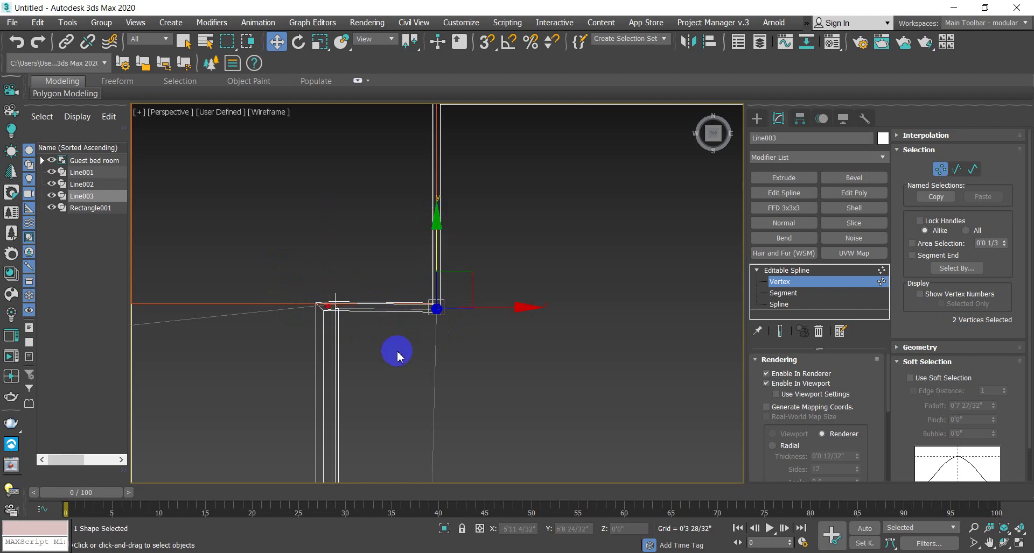
{"action": "key", "text": "F3"}
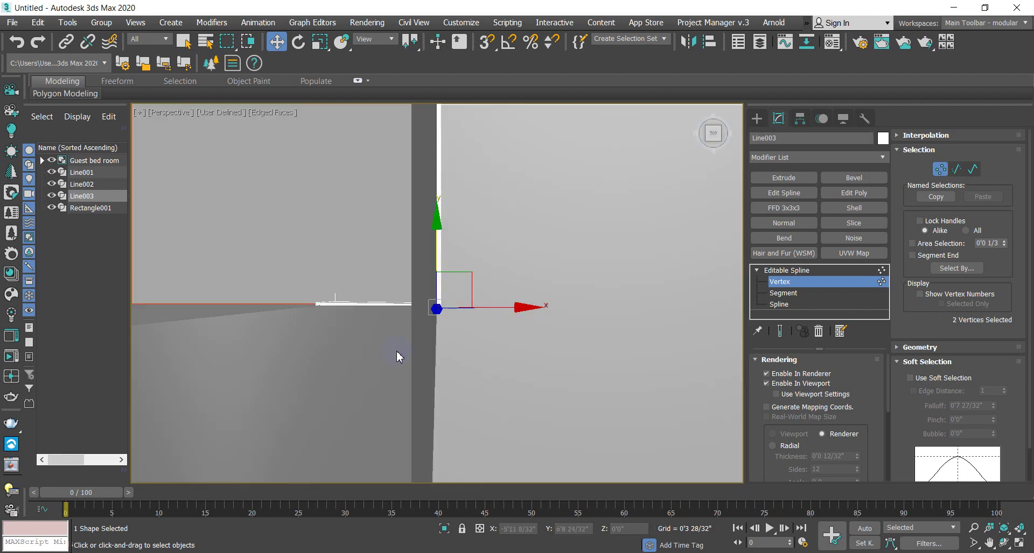
{"action": "scroll", "coordinate": [440, 361], "scroll_direction": "down", "scroll_amount": 5}
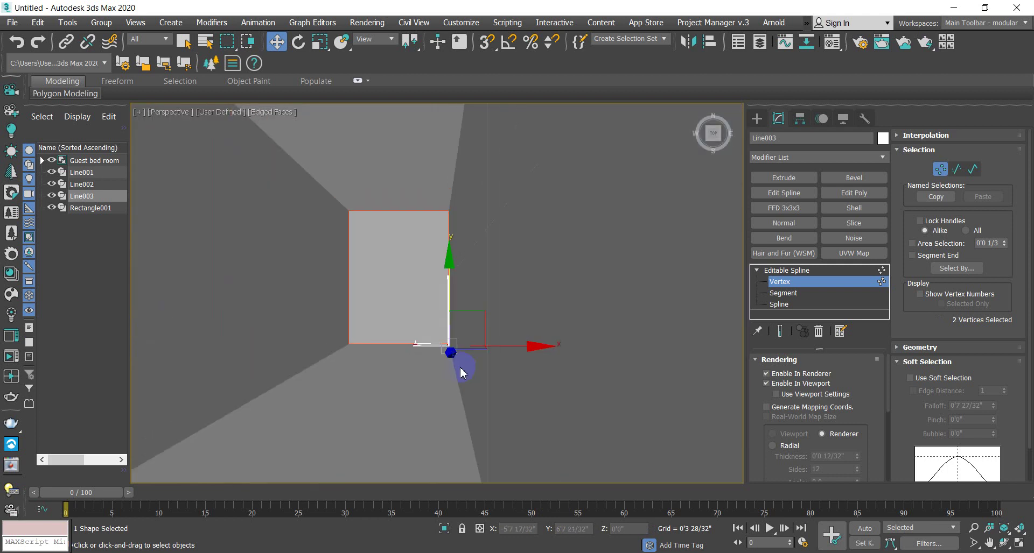
{"action": "middle_click_drag", "start_coordinate": [468, 373], "coordinate": [451, 347], "text": "alt"}
{"action": "left_click", "coordinate": [801, 273]}
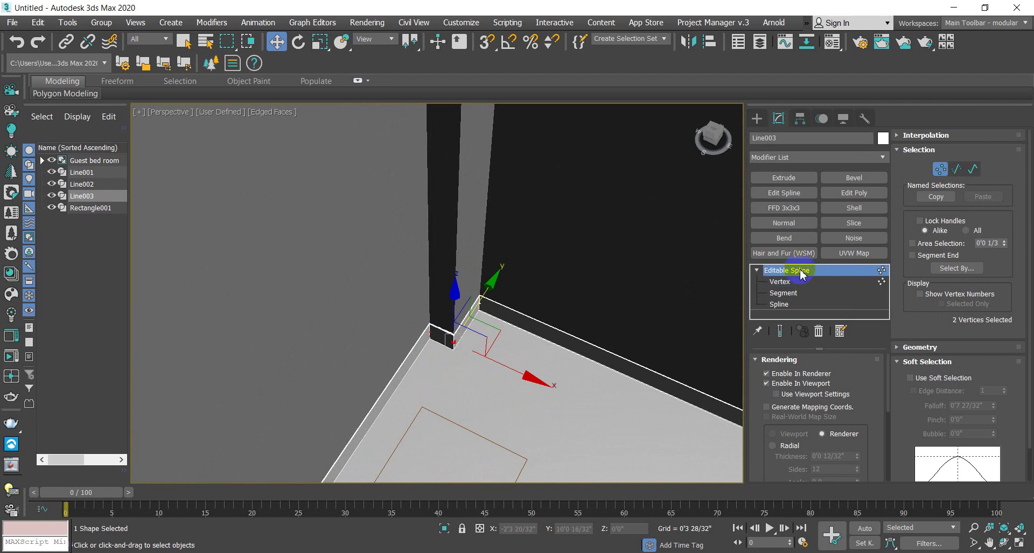
Step: Examine the white floor strip around the room's walls and openings, including the wall end beside the bed
{"action": "scroll", "coordinate": [477, 362], "scroll_direction": "down", "scroll_amount": 8}
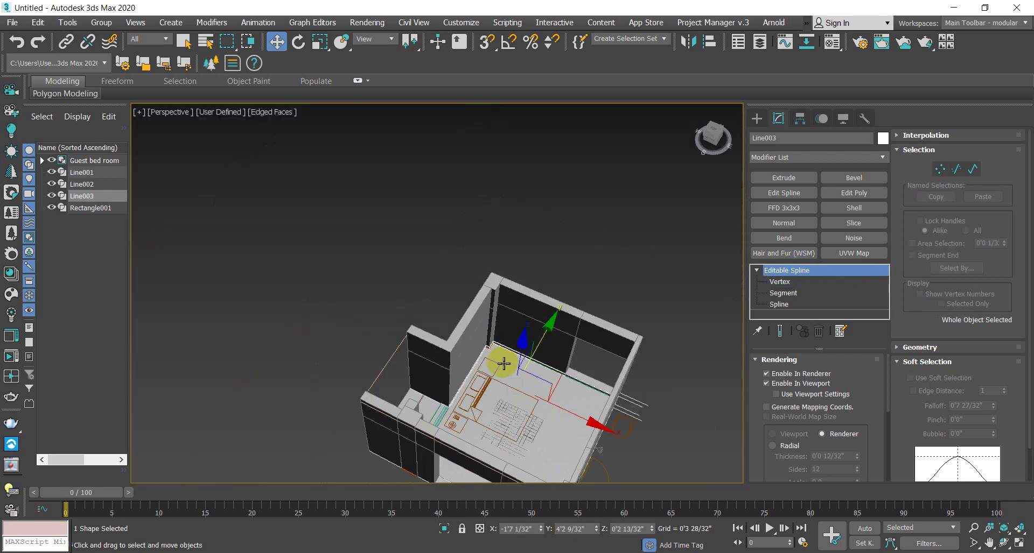
{"action": "scroll", "coordinate": [455, 356], "scroll_direction": "up", "scroll_amount": 10}
{"action": "middle_click_drag", "start_coordinate": [457, 376], "coordinate": [219, 410], "text": "alt"}
{"action": "scroll", "coordinate": [496, 296], "scroll_direction": "up", "scroll_amount": 3}
{"action": "scroll", "coordinate": [523, 274], "scroll_direction": "down", "scroll_amount": 5}
{"action": "scroll", "coordinate": [511, 252], "scroll_direction": "up", "scroll_amount": 5}
{"action": "scroll", "coordinate": [514, 255], "scroll_direction": "down", "scroll_amount": 10}
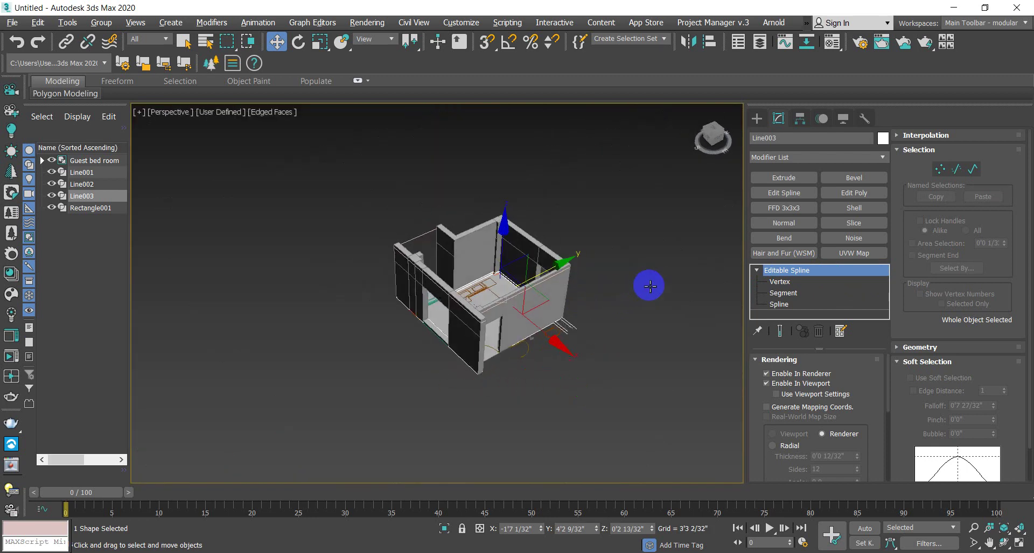
{"action": "scroll", "coordinate": [465, 314], "scroll_direction": "up", "scroll_amount": 5}
{"action": "middle_click_drag", "start_coordinate": [465, 315], "coordinate": [549, 321], "text": "alt"}
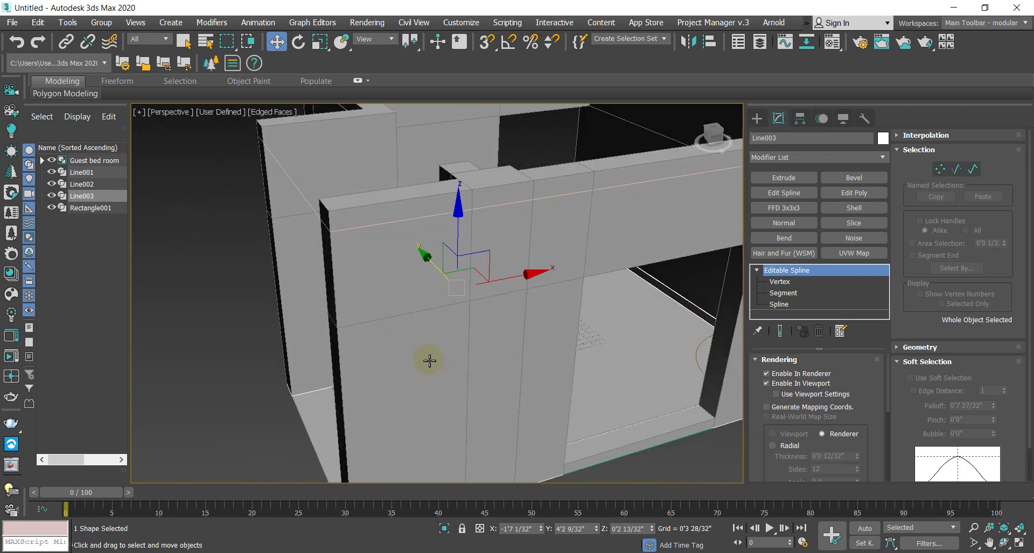
{"action": "scroll", "coordinate": [429, 360], "scroll_direction": "down", "scroll_amount": 5}
{"action": "middle_click_drag", "start_coordinate": [429, 360], "coordinate": [459, 421], "text": "alt"}
{"action": "scroll", "coordinate": [421, 399], "scroll_direction": "up", "scroll_amount": 6}
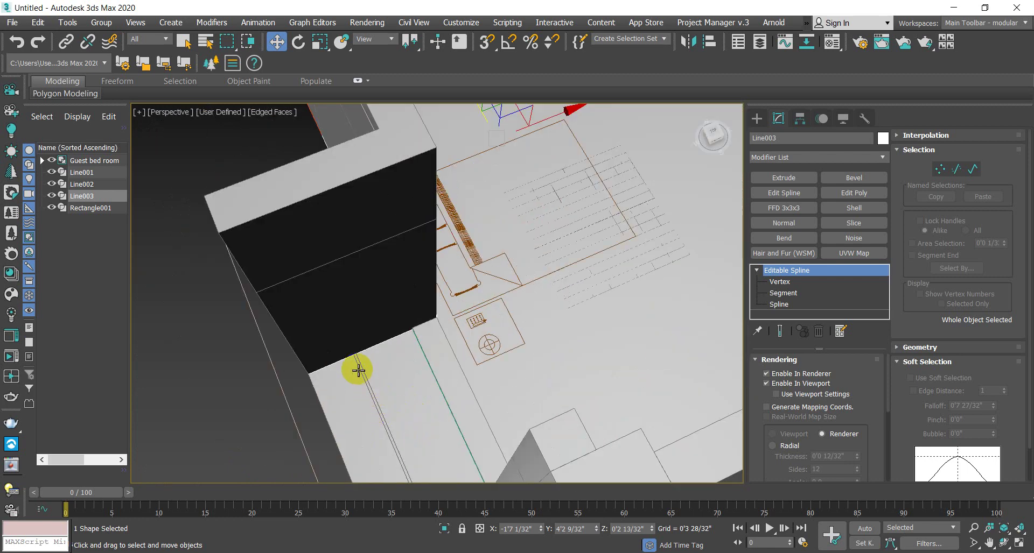
{"action": "scroll", "coordinate": [358, 371], "scroll_direction": "down", "scroll_amount": 6}
{"action": "scroll", "coordinate": [361, 366], "scroll_direction": "up", "scroll_amount": 7}
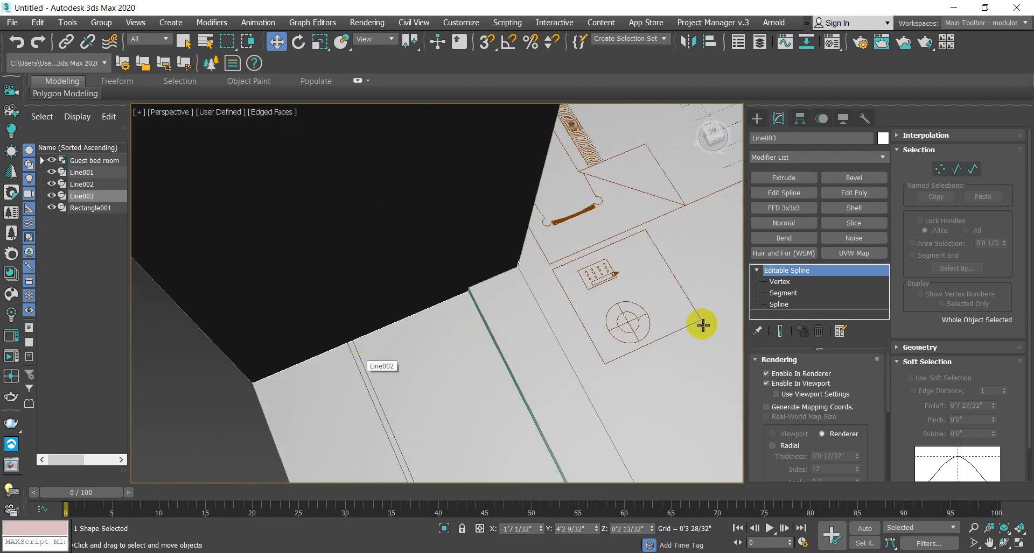
Step: Examine the plan lines in the recess outside the room's west window in wireframe
{"action": "scroll", "coordinate": [380, 419], "scroll_direction": "up", "scroll_amount": 2}
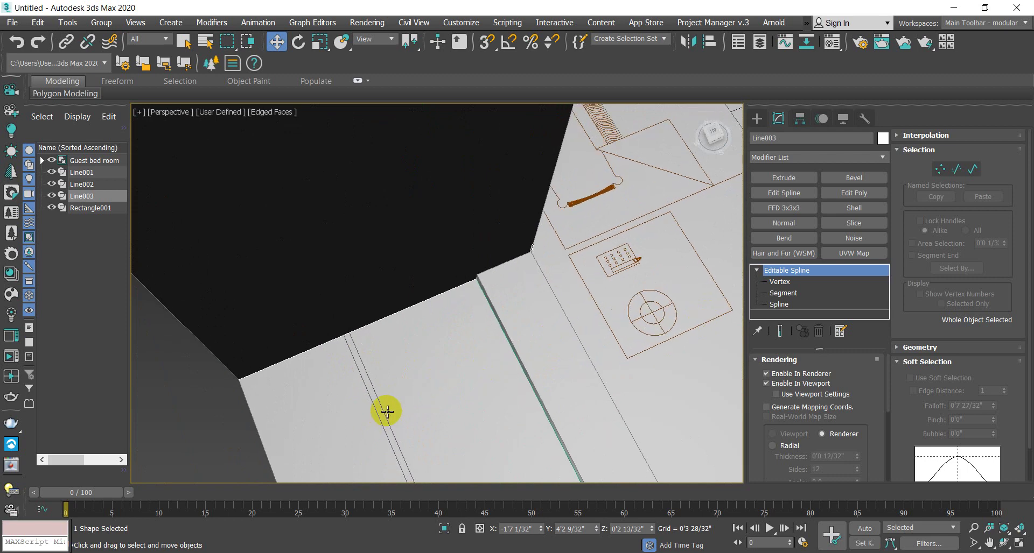
{"action": "key", "text": "F3"}
{"action": "scroll", "coordinate": [390, 425], "scroll_direction": "up", "scroll_amount": 2}
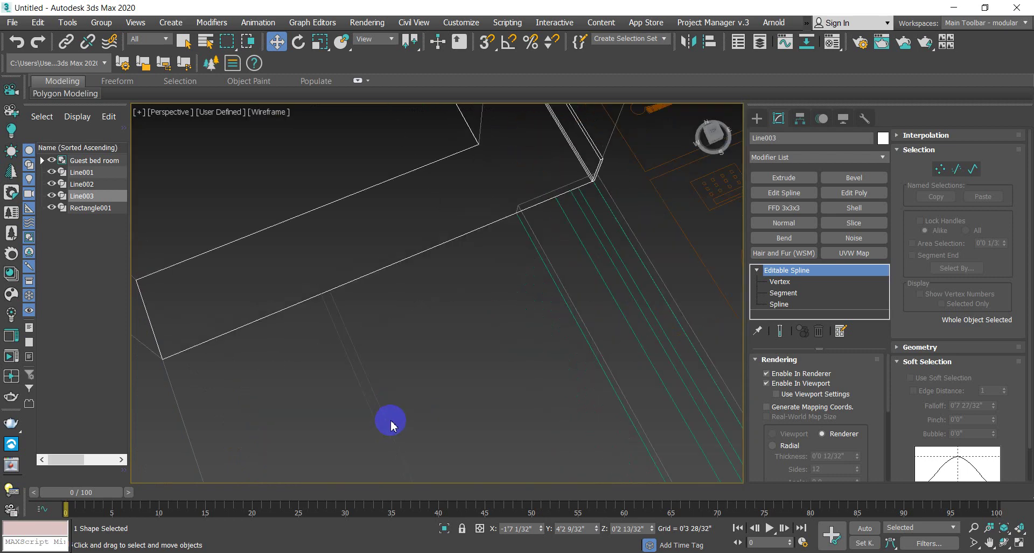
{"action": "left_click", "coordinate": [387, 419]}
{"action": "scroll", "coordinate": [383, 408], "scroll_direction": "down", "scroll_amount": 6}
{"action": "middle_click_drag", "start_coordinate": [387, 406], "coordinate": [400, 367]}
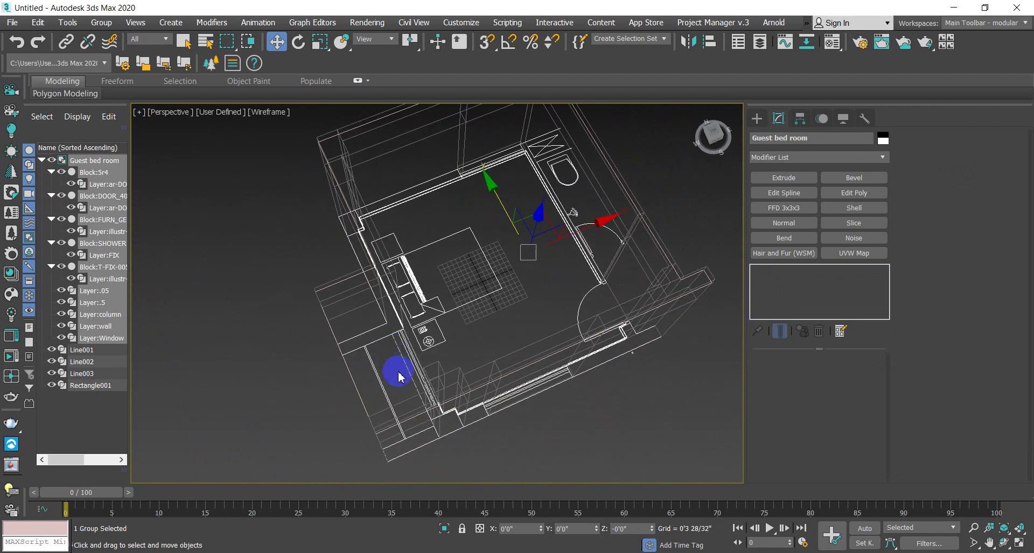
{"action": "middle_click_drag", "start_coordinate": [383, 368], "coordinate": [363, 393], "text": "alt"}
{"action": "scroll", "coordinate": [351, 326], "scroll_direction": "up", "scroll_amount": 5}
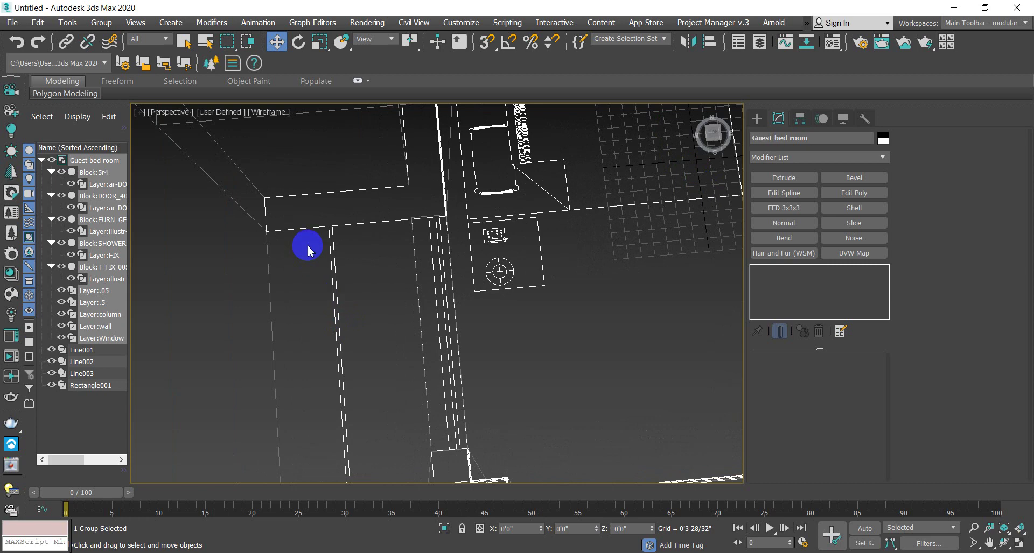
Step: In the top view, draw a straight vertex-snapped line along the recess's middle plan line, from its north end to its south end
{"action": "key", "text": "t"}
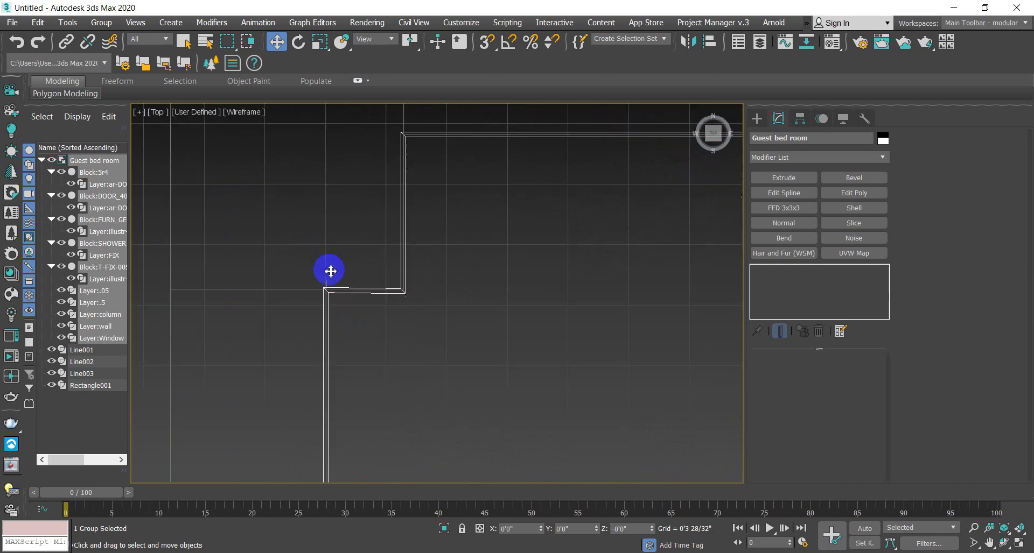
{"action": "scroll", "coordinate": [332, 293], "scroll_direction": "down", "scroll_amount": 8}
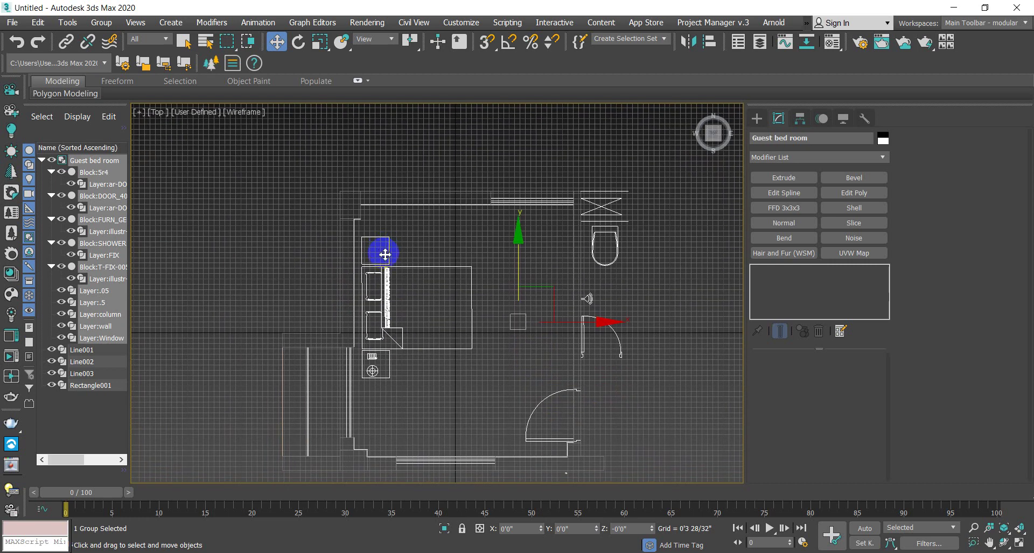
{"action": "scroll", "coordinate": [297, 419], "scroll_direction": "up", "scroll_amount": 8}
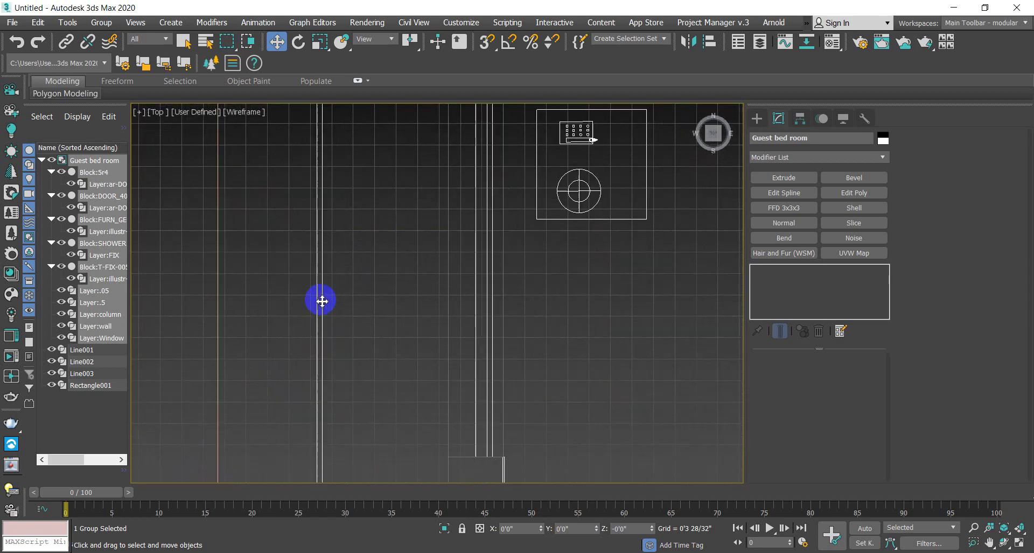
{"action": "left_click", "coordinate": [756, 118]}
{"action": "left_click", "coordinate": [789, 208]}
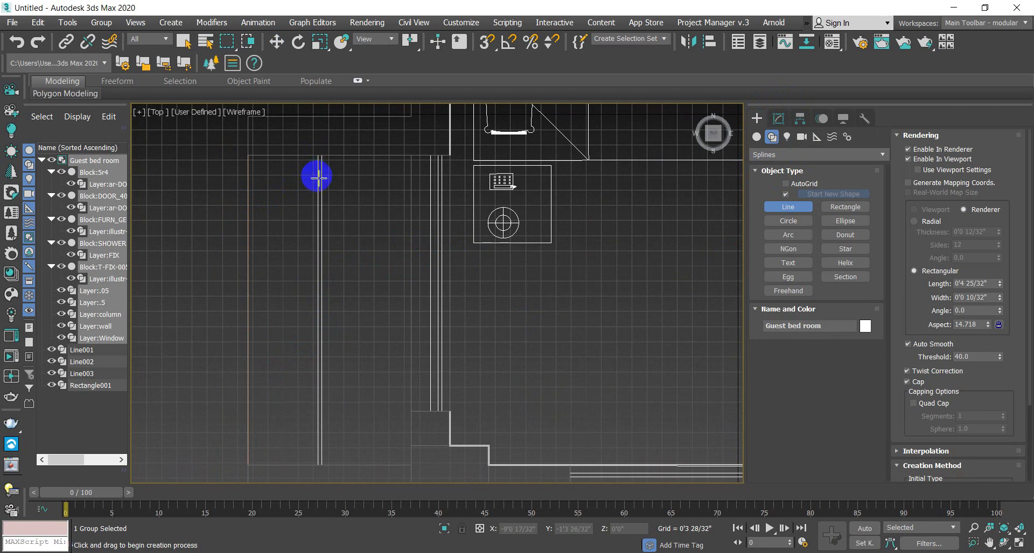
{"action": "key", "text": "s"}
{"action": "left_click", "coordinate": [322, 156]}
{"action": "scroll", "coordinate": [330, 335], "scroll_direction": "up", "scroll_amount": 6}
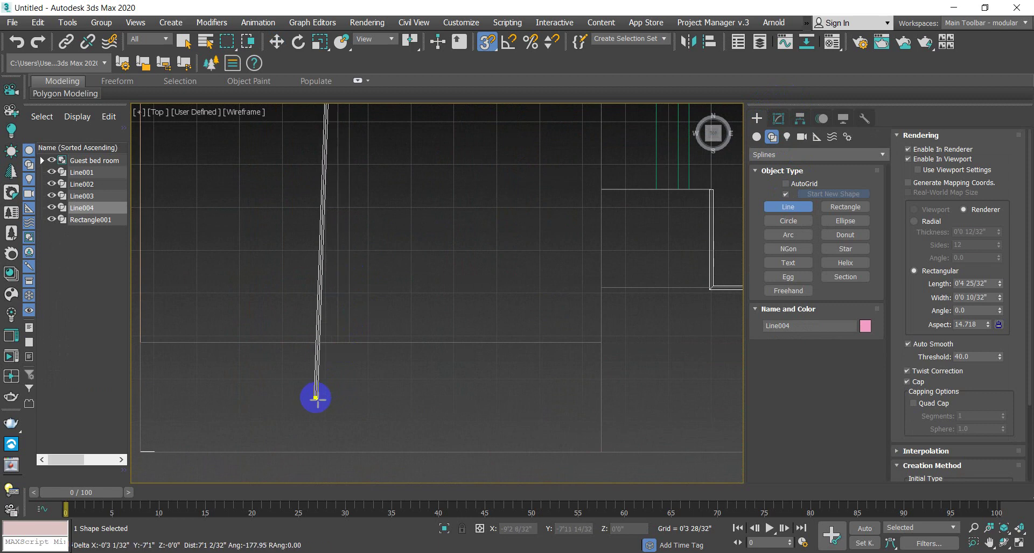
{"action": "left_click", "coordinate": [347, 348]}
{"action": "scroll", "coordinate": [402, 325], "scroll_direction": "down", "scroll_amount": 6}
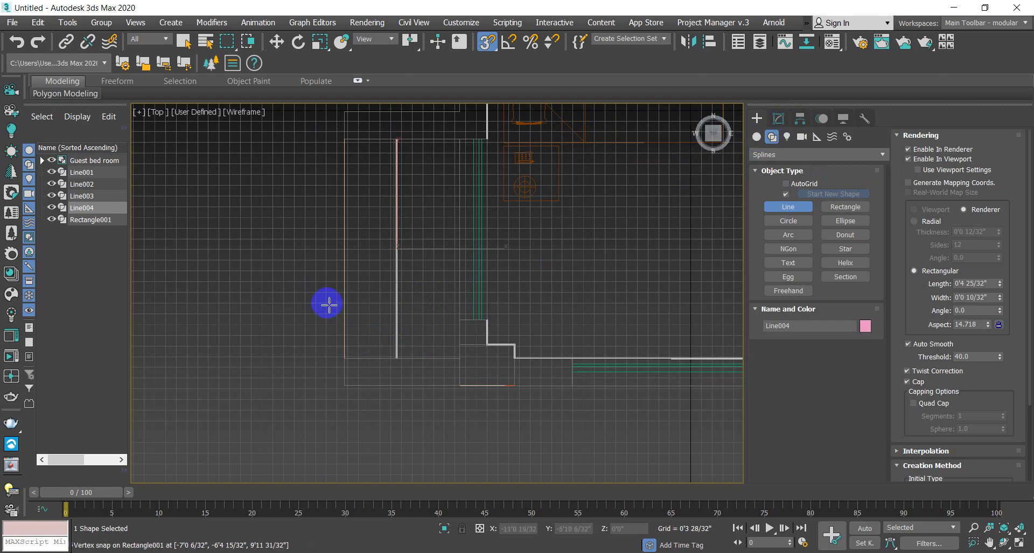
Step: Check the new line's elevation from the front and left, and give it a radial rendered cross-section
{"action": "key", "text": "f"}
{"action": "scroll", "coordinate": [447, 303], "scroll_direction": "down", "scroll_amount": 5}
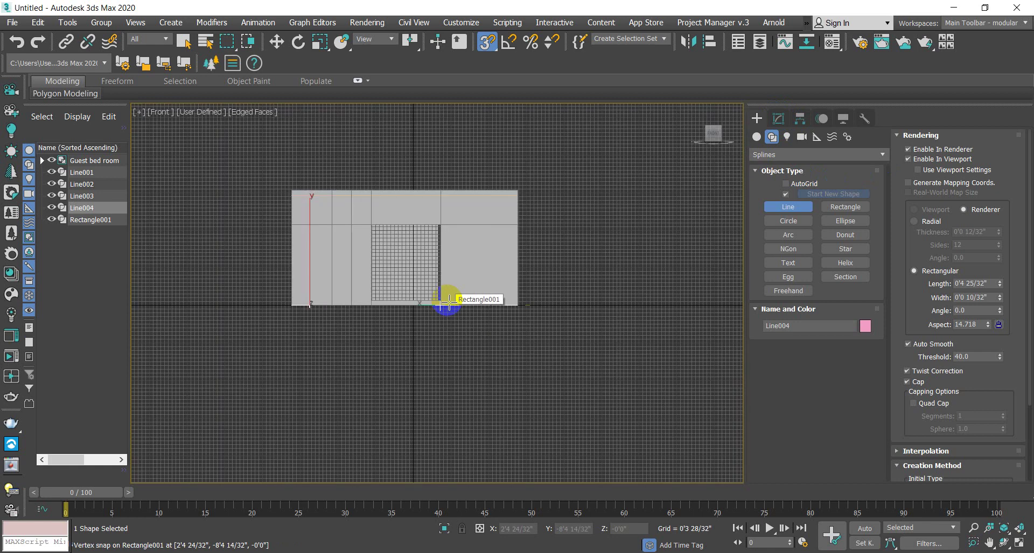
{"action": "key", "text": "l"}
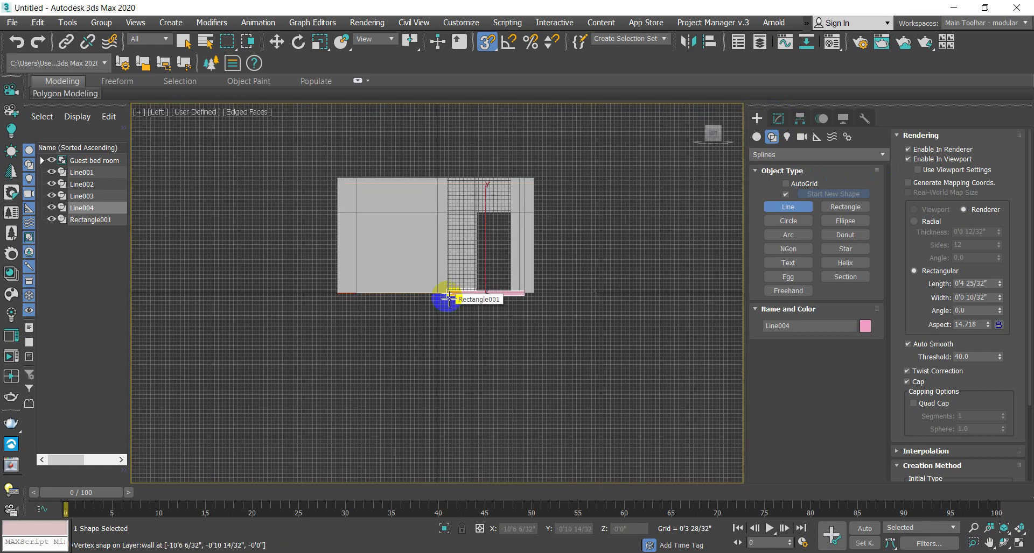
{"action": "key", "text": "t"}
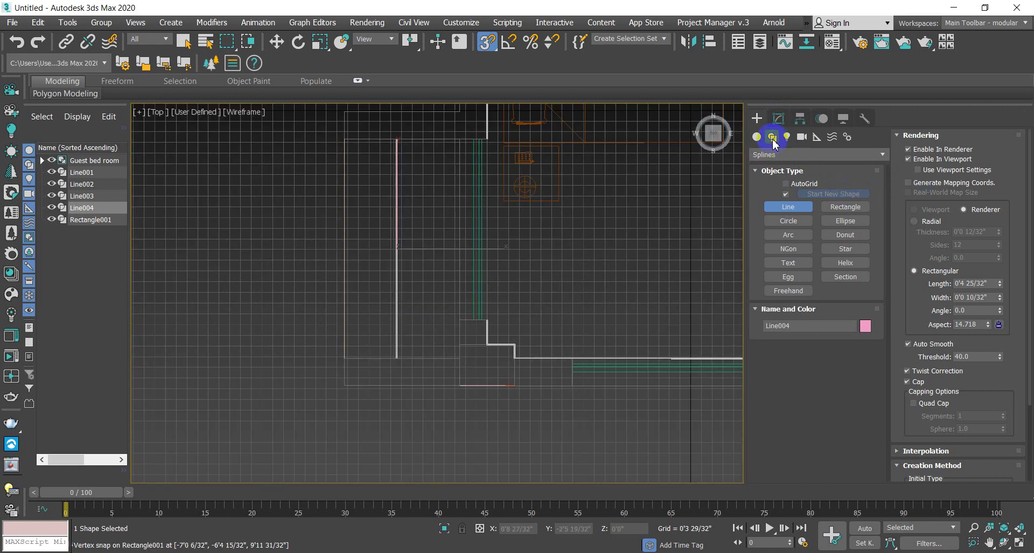
{"action": "left_click", "coordinate": [789, 206]}
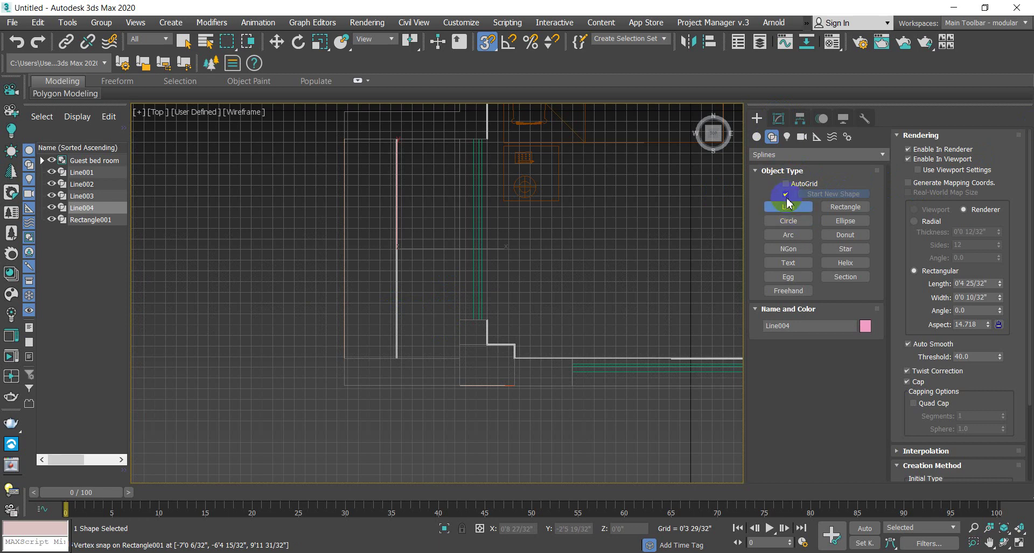
{"action": "left_click", "coordinate": [778, 119]}
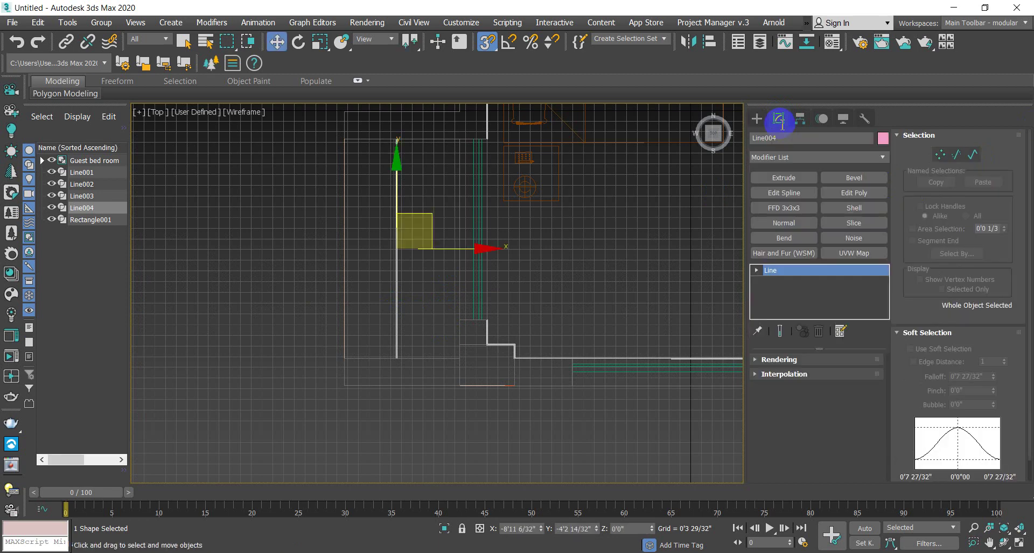
{"action": "left_click", "coordinate": [759, 361]}
{"action": "scroll", "coordinate": [819, 401], "scroll_direction": "up", "scroll_amount": 5}
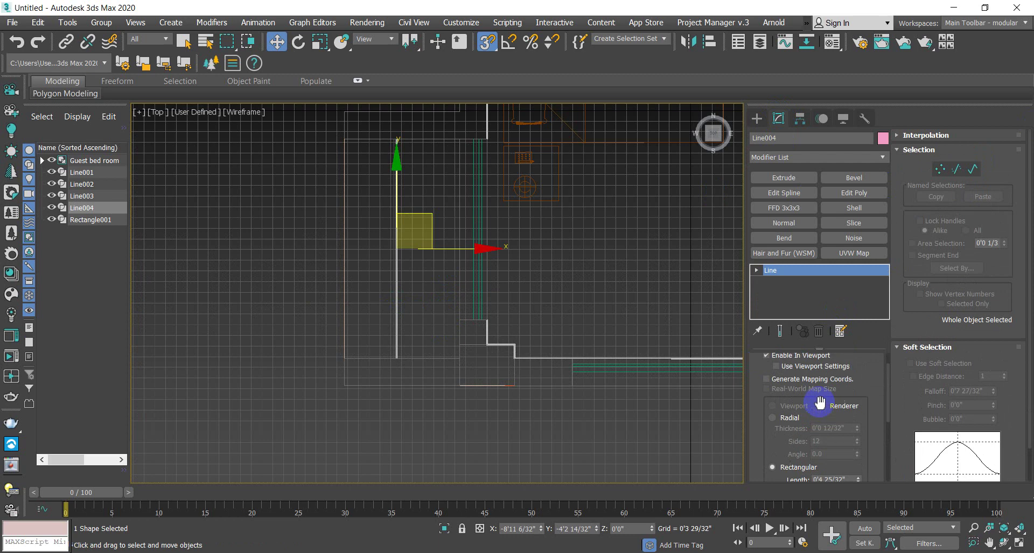
{"action": "scroll", "coordinate": [822, 396], "scroll_direction": "down", "scroll_amount": 4}
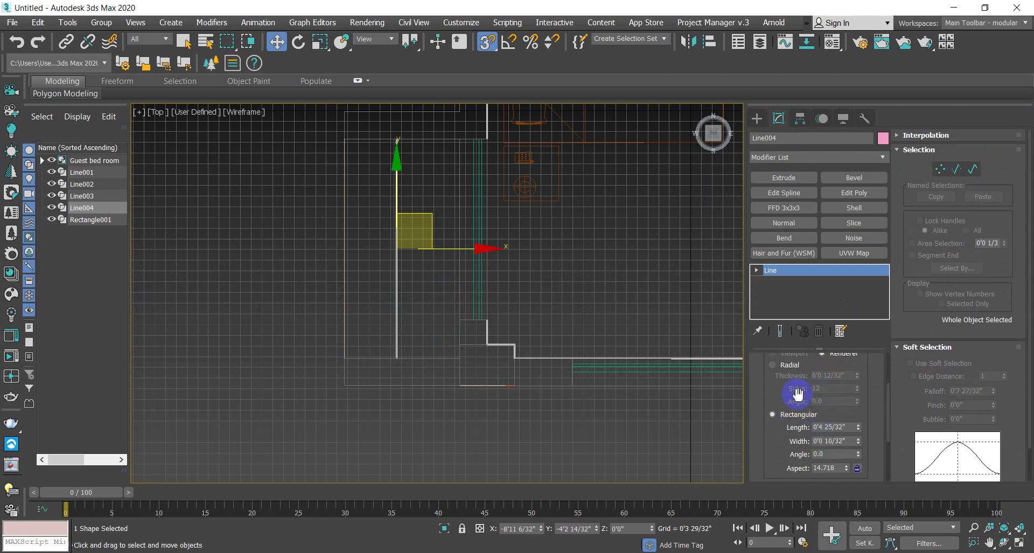
{"action": "left_click", "coordinate": [773, 366]}
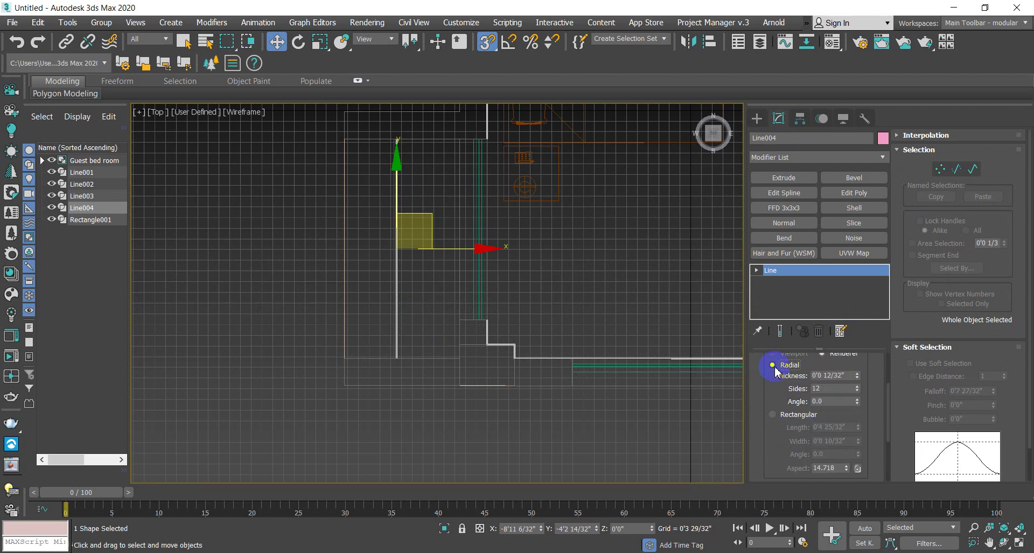
{"action": "scroll", "coordinate": [812, 396], "scroll_direction": "up", "scroll_amount": 1}
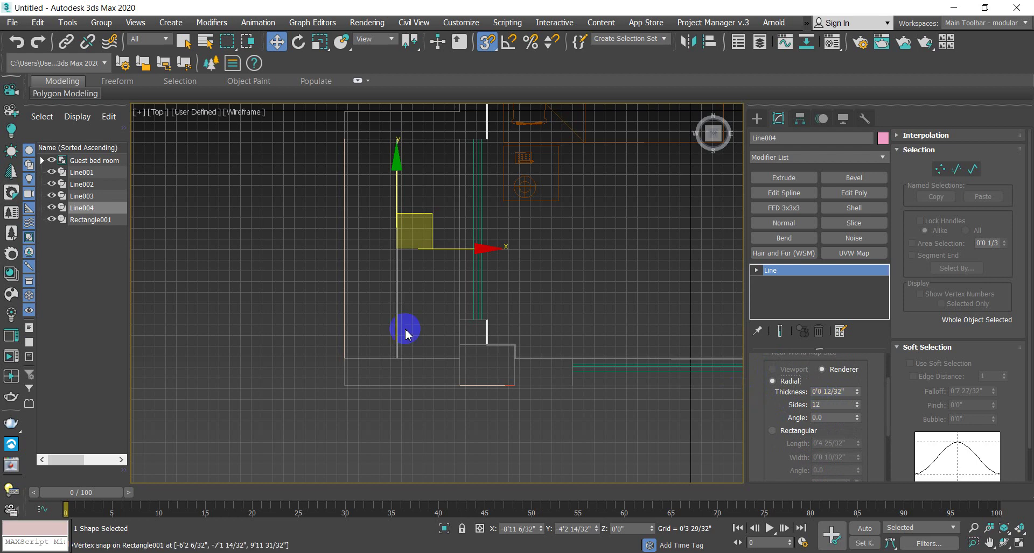
Step: Hide the viewport grid and set the new line's radial thickness to 0'0 23/32"
{"action": "scroll", "coordinate": [434, 311], "scroll_direction": "up", "scroll_amount": 3}
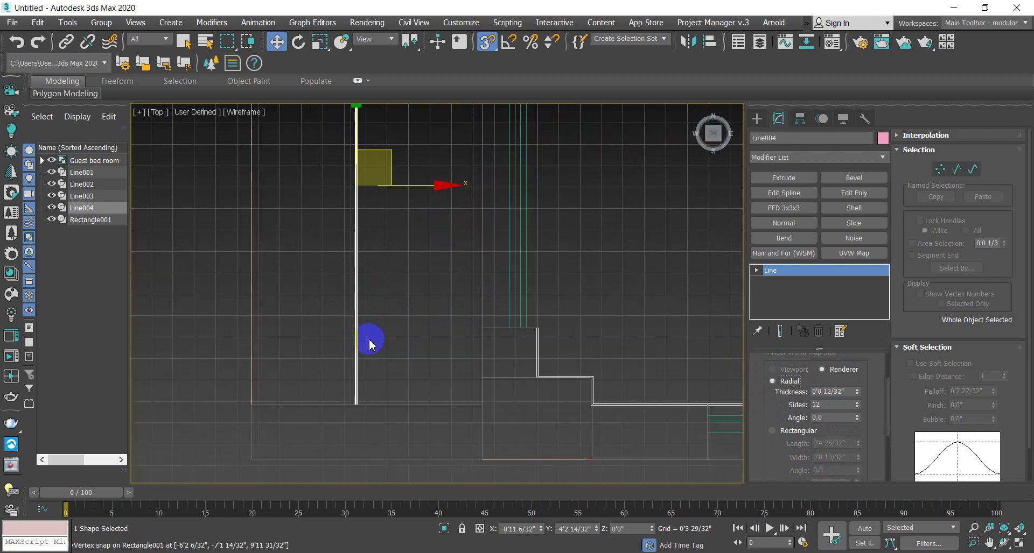
{"action": "key", "text": "g"}
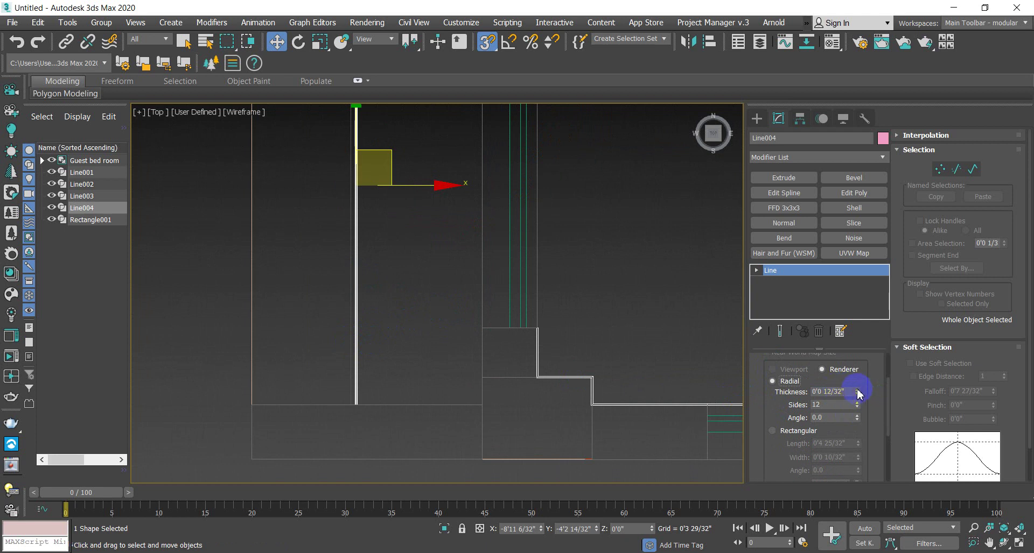
{"action": "left_click_drag", "start_coordinate": [857, 369], "coordinate": [860, 345]}
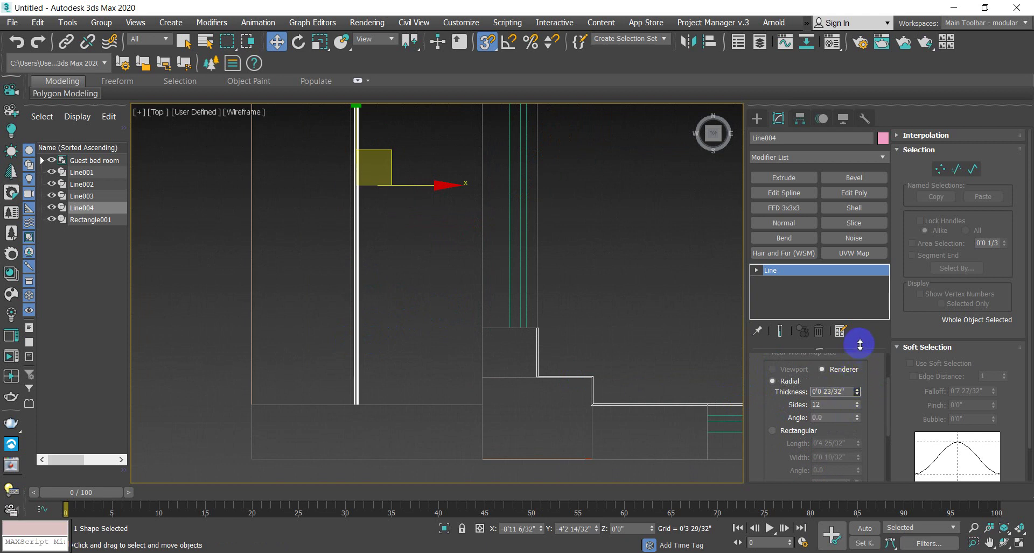
{"action": "scroll", "coordinate": [353, 409], "scroll_direction": "up", "scroll_amount": 4}
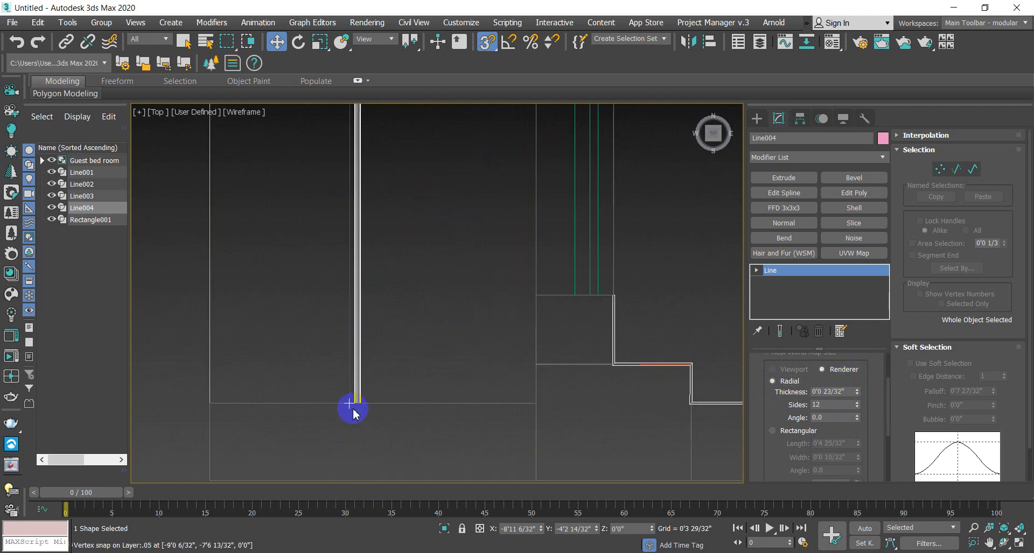
{"action": "left_click", "coordinate": [359, 400]}
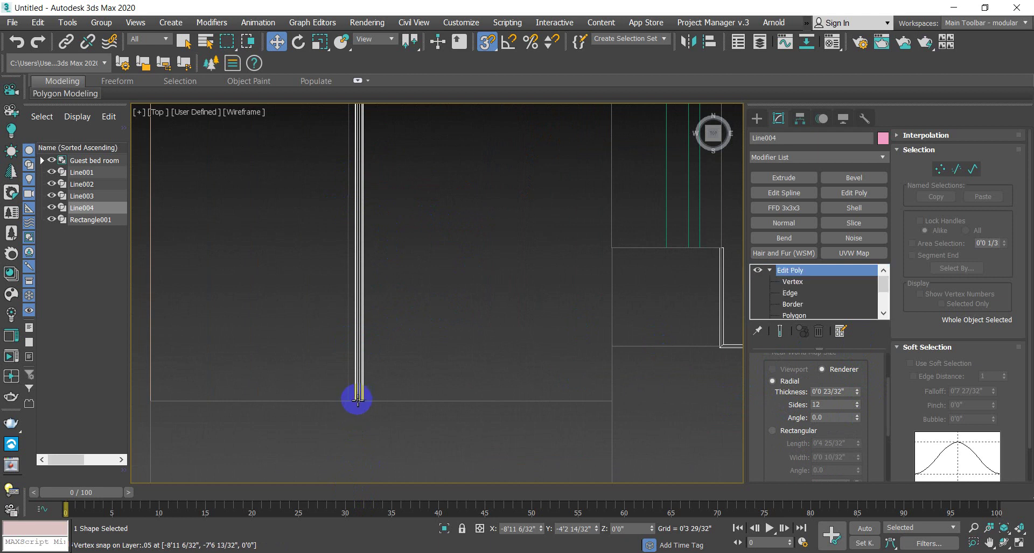
{"action": "left_click", "coordinate": [358, 369]}
{"action": "scroll", "coordinate": [350, 293], "scroll_direction": "down", "scroll_amount": 4}
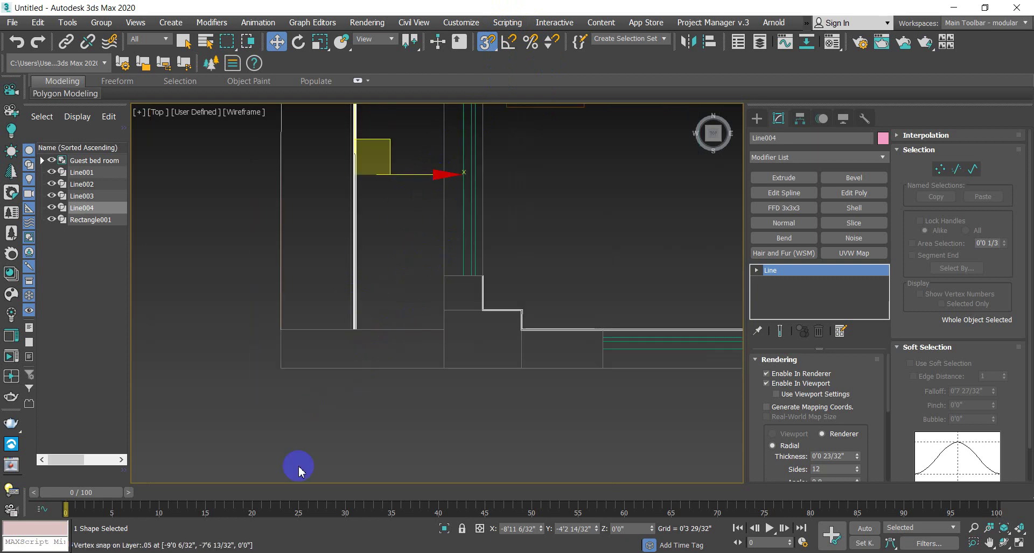
{"action": "scroll", "coordinate": [346, 337], "scroll_direction": "up", "scroll_amount": 5}
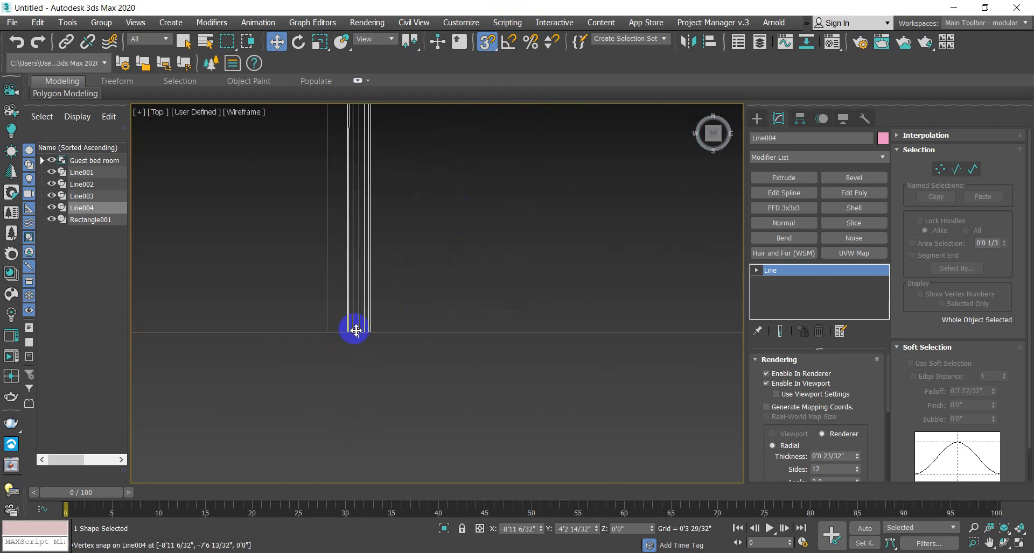
{"action": "left_click", "coordinate": [353, 332]}
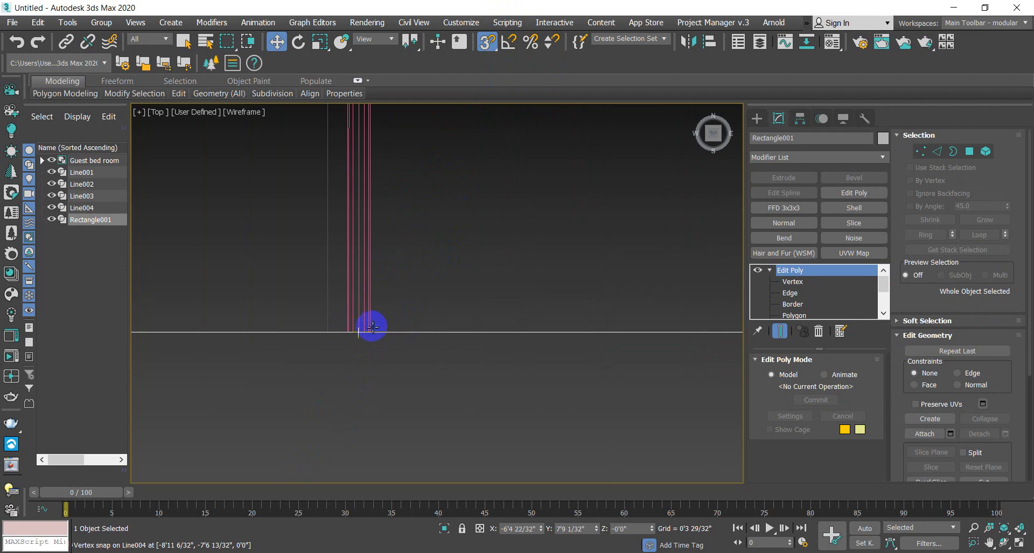
{"action": "left_click", "coordinate": [364, 330]}
{"action": "left_click", "coordinate": [359, 332]}
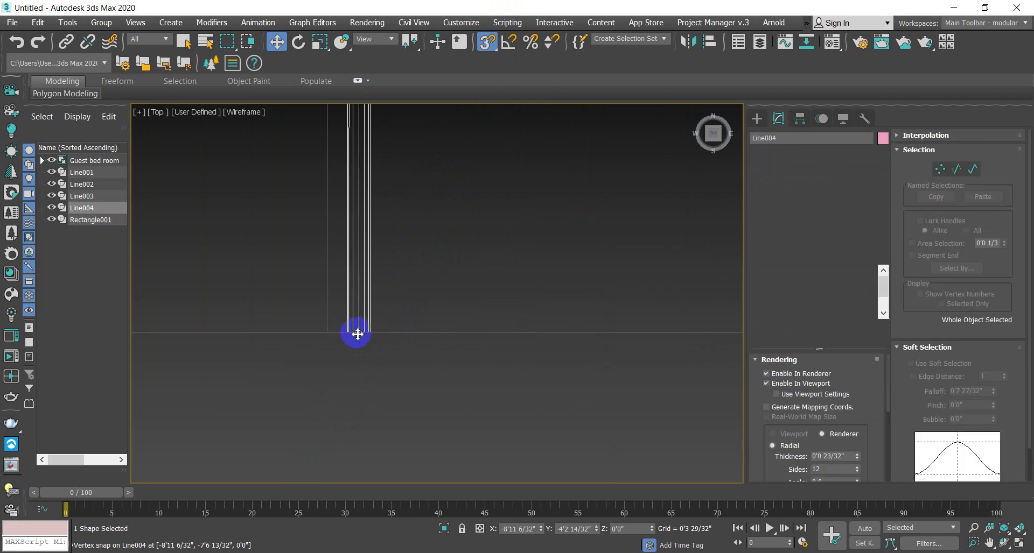
{"action": "right_click", "coordinate": [483, 46]}
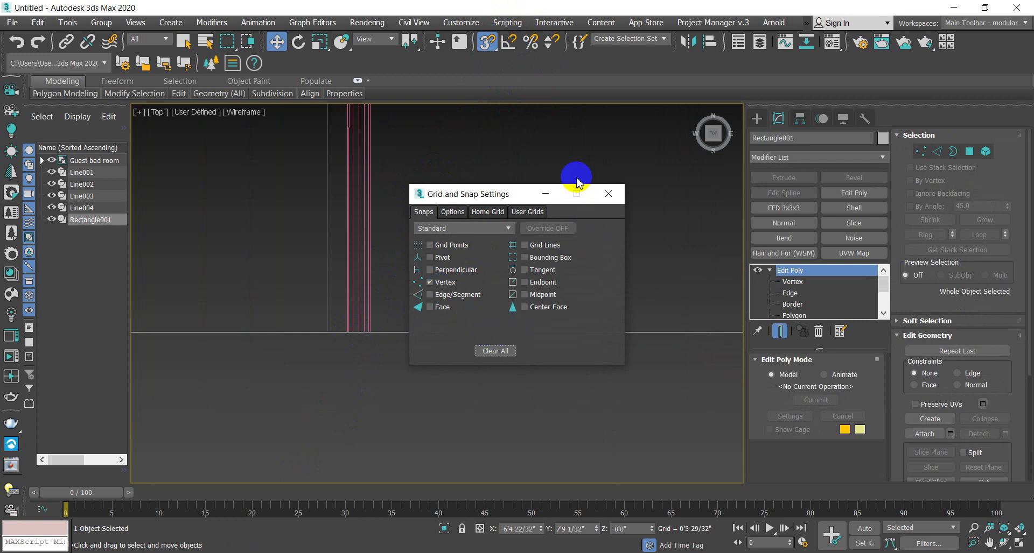
{"action": "left_click", "coordinate": [608, 194]}
Step: Reselect the new line and, with snapping off, shift it slightly west along X to about -8'11 22/32"
{"action": "scroll", "coordinate": [399, 247], "scroll_direction": "down", "scroll_amount": 5}
{"action": "scroll", "coordinate": [458, 312], "scroll_direction": "down", "scroll_amount": 1}
{"action": "middle_click_drag", "start_coordinate": [459, 313], "coordinate": [452, 415]}
{"action": "scroll", "coordinate": [433, 152], "scroll_direction": "down", "scroll_amount": 3}
{"action": "middle_click_drag", "start_coordinate": [436, 157], "coordinate": [422, 318]}
{"action": "scroll", "coordinate": [401, 255], "scroll_direction": "up", "scroll_amount": 2}
{"action": "left_click", "coordinate": [400, 254]}
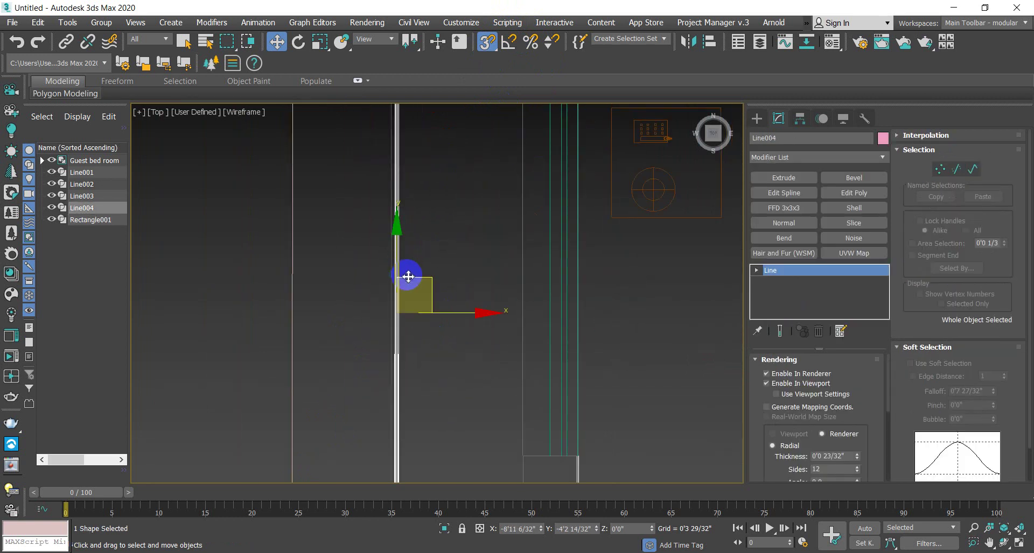
{"action": "scroll", "coordinate": [406, 269], "scroll_direction": "down", "scroll_amount": 3}
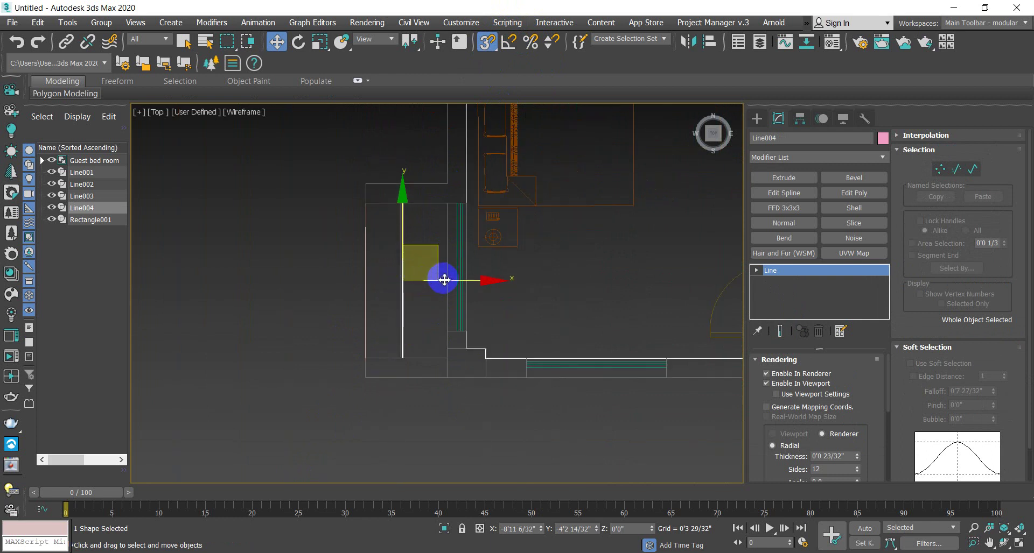
{"action": "key", "text": "s"}
{"action": "scroll", "coordinate": [443, 282], "scroll_direction": "up", "scroll_amount": 5}
{"action": "left_click_drag", "start_coordinate": [449, 273], "coordinate": [455, 275]}
Step: Set the line's radial thickness to 0'0 28/32" and its sides to 18
{"action": "left_click_drag", "start_coordinate": [858, 459], "coordinate": [858, 448]}
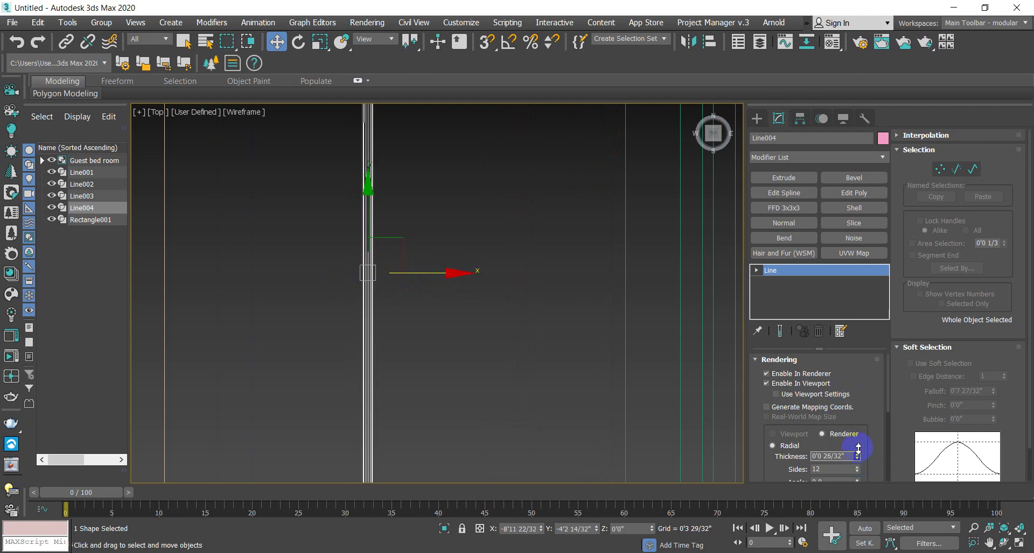
{"action": "scroll", "coordinate": [401, 361], "scroll_direction": "down", "scroll_amount": 5}
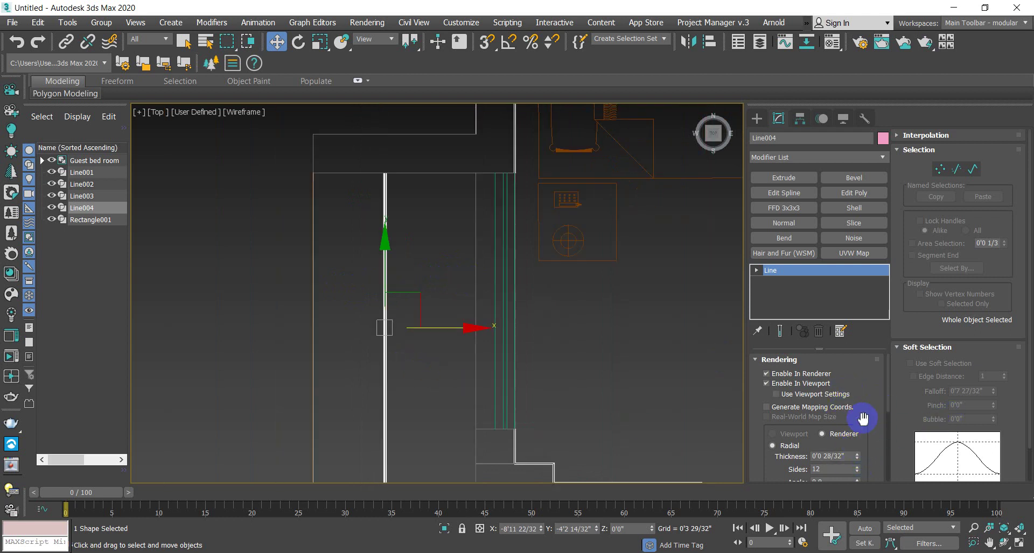
{"action": "scroll", "coordinate": [866, 417], "scroll_direction": "down", "scroll_amount": 2}
{"action": "left_click_drag", "start_coordinate": [857, 422], "coordinate": [859, 413]}
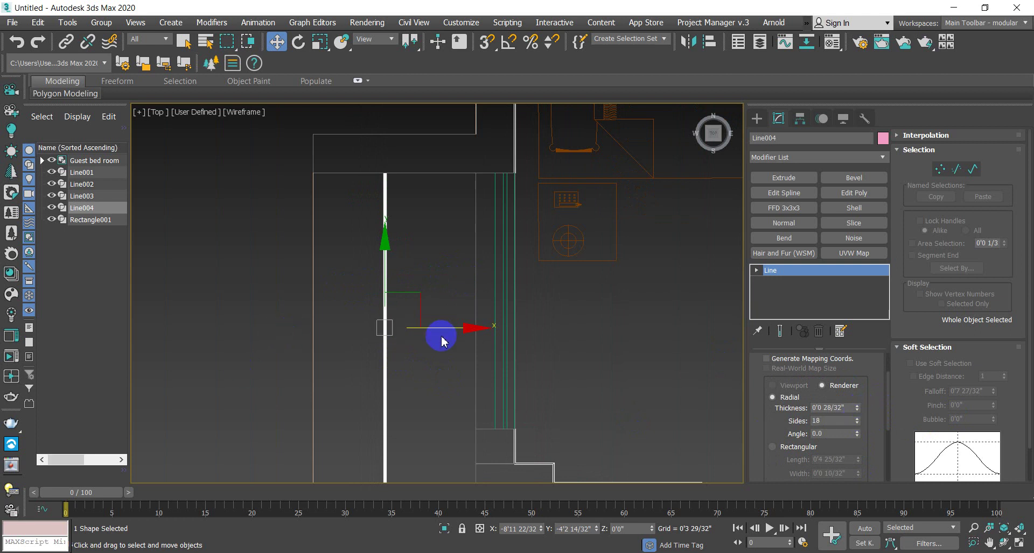
Step: In the left view, raise the round rail line to an elevation of about 0'5 27/32"
{"action": "middle_click_drag", "start_coordinate": [450, 358], "coordinate": [491, 355], "text": "alt"}
{"action": "left_click", "coordinate": [703, 134]}
{"action": "scroll", "coordinate": [464, 350], "scroll_direction": "down", "scroll_amount": 1}
{"action": "scroll", "coordinate": [459, 339], "scroll_direction": "up", "scroll_amount": 2}
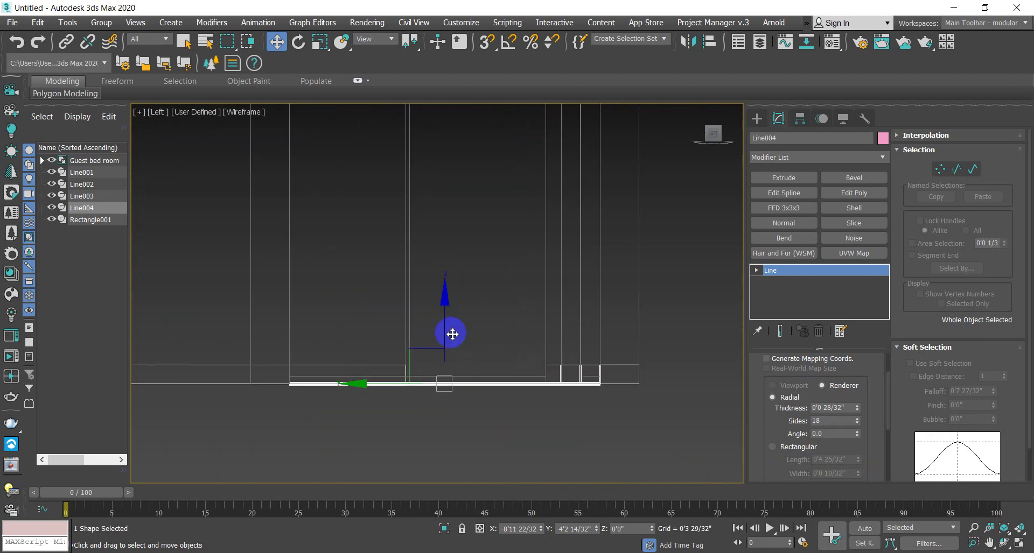
{"action": "left_click_drag", "start_coordinate": [446, 319], "coordinate": [465, 294]}
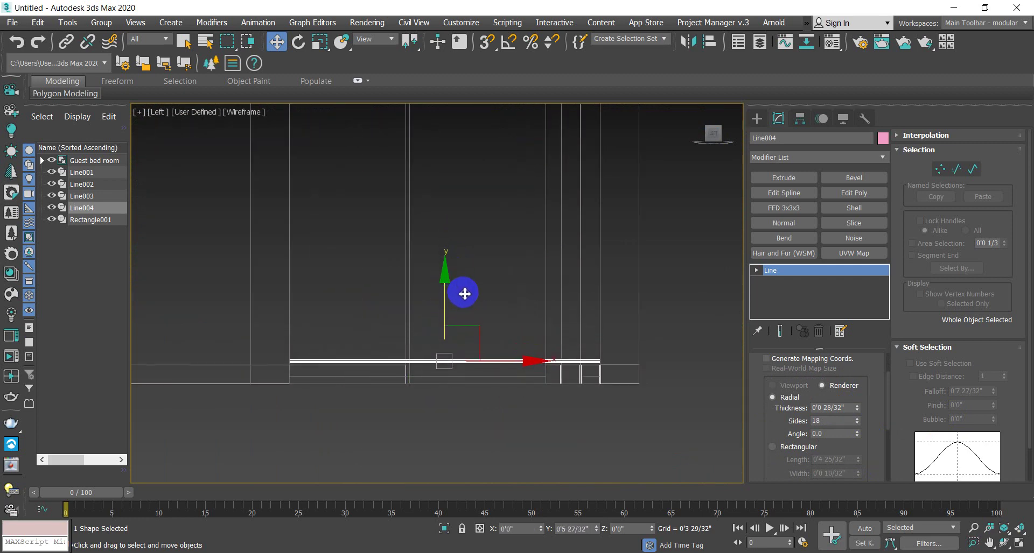
Step: Make one copy of the rail line above the original, at an elevation of about 1'0"
{"action": "mouse_move", "coordinate": [447, 279]}
{"action": "left_mouse_down", "text": "shift"}
{"action": "mouse_move", "coordinate": [454, 235]}
{"action": "mouse_move", "coordinate": [460, 251]}
{"action": "mouse_move", "coordinate": [448, 248]}
{"action": "mouse_move", "coordinate": [453, 209]}
{"action": "left_mouse_up", "text": "shift"}
{"action": "left_click", "coordinate": [525, 340]}
{"action": "scroll", "coordinate": [450, 255], "scroll_direction": "down", "scroll_amount": 3}
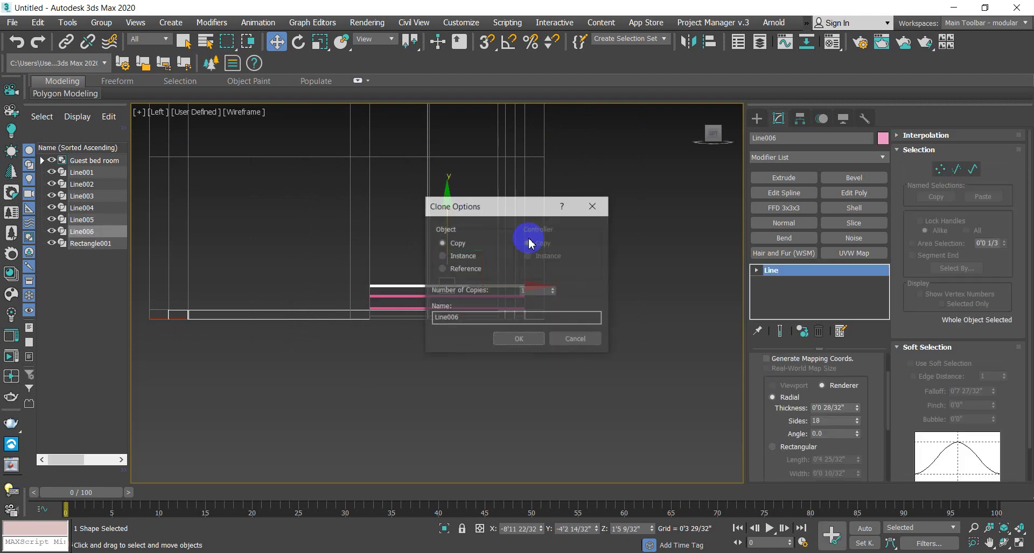
{"action": "double_click", "coordinate": [541, 293]}
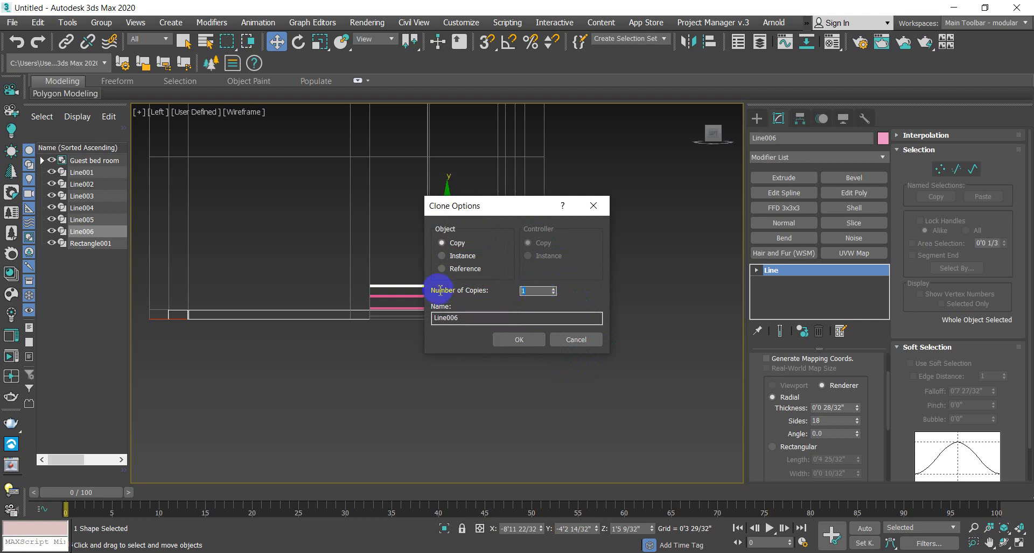
{"action": "left_click", "coordinate": [443, 245]}
{"action": "left_click", "coordinate": [519, 340]}
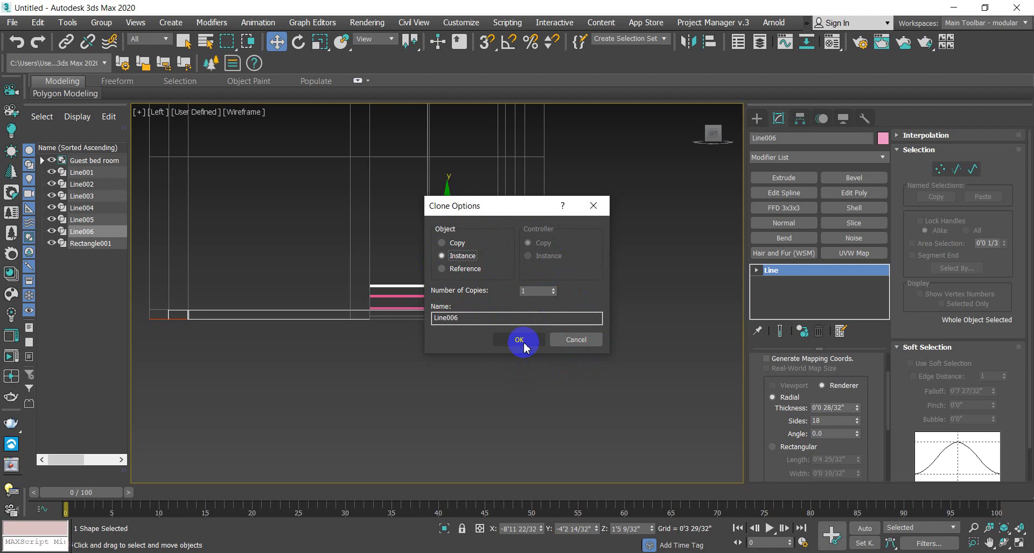
{"action": "left_click", "coordinate": [519, 340]}
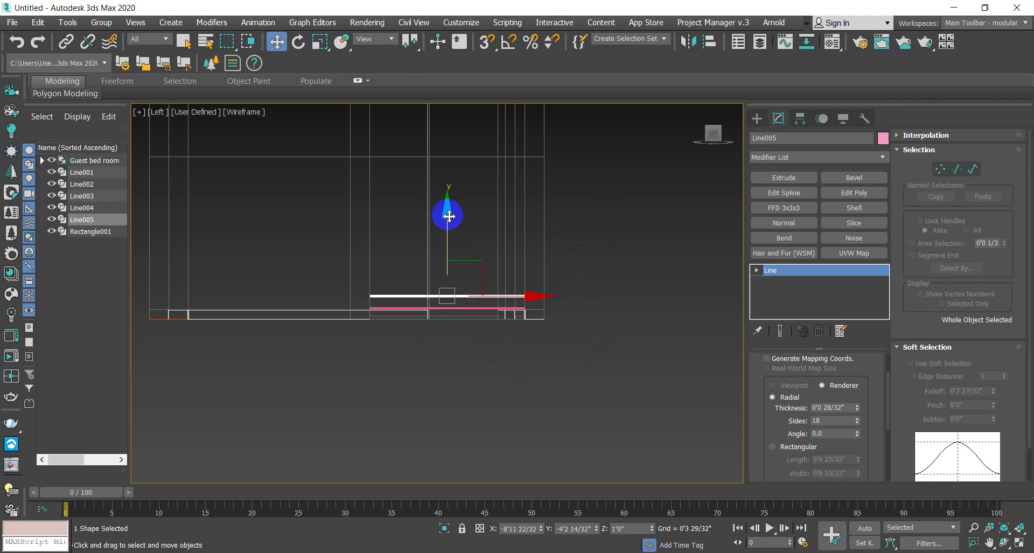
{"action": "key", "text": "ctrl+z"}
Step: Clone the upper rail upward as 5 instances spaced about 0'5" apart
{"action": "left_click_drag", "start_coordinate": [456, 202], "coordinate": [468, 222], "text": "shift"}
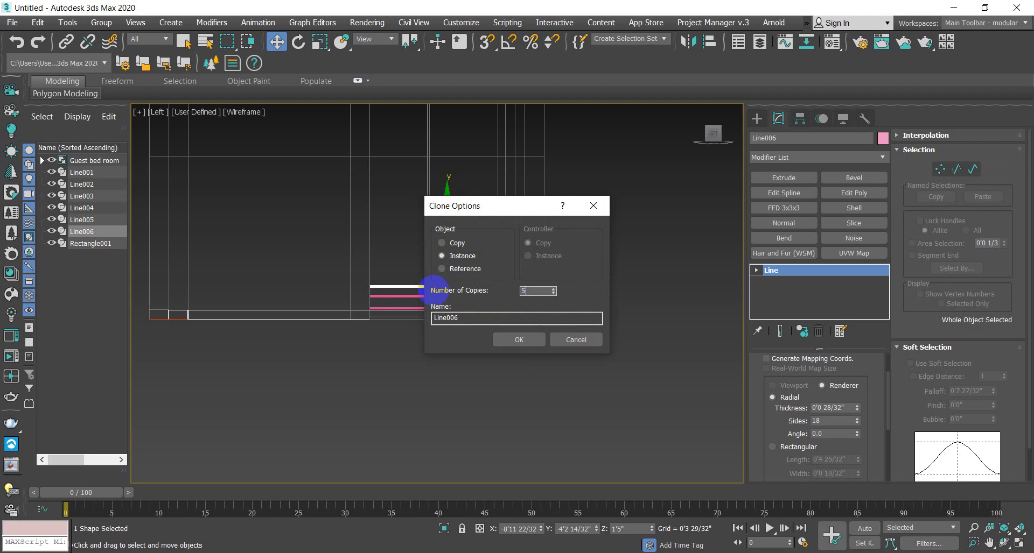
{"action": "left_click", "coordinate": [526, 340]}
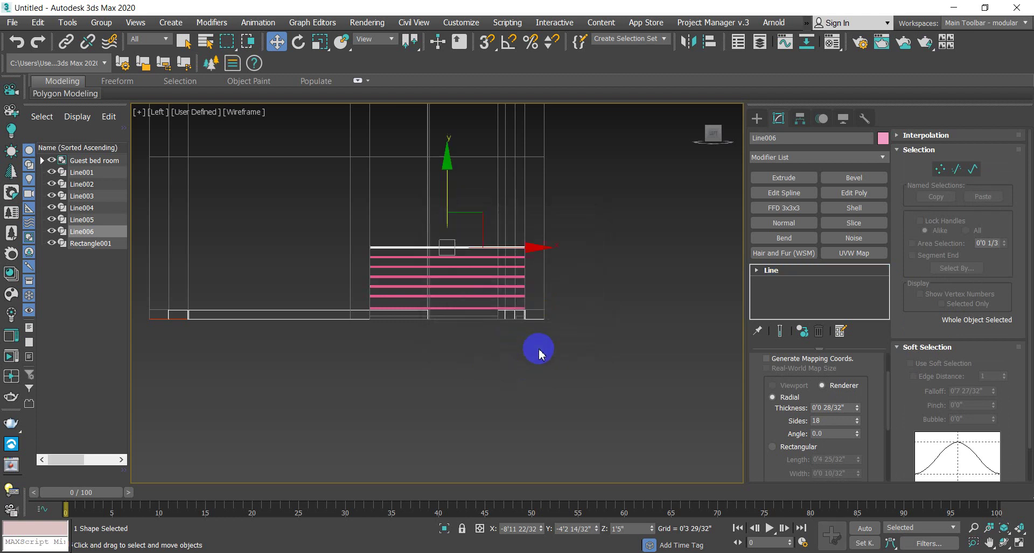
Step: Give the lowest rail a rectangular rendered cross-section with a width of about 0'3 19/32"
{"action": "scroll", "coordinate": [465, 308], "scroll_direction": "up", "scroll_amount": 4}
{"action": "left_click", "coordinate": [458, 309]}
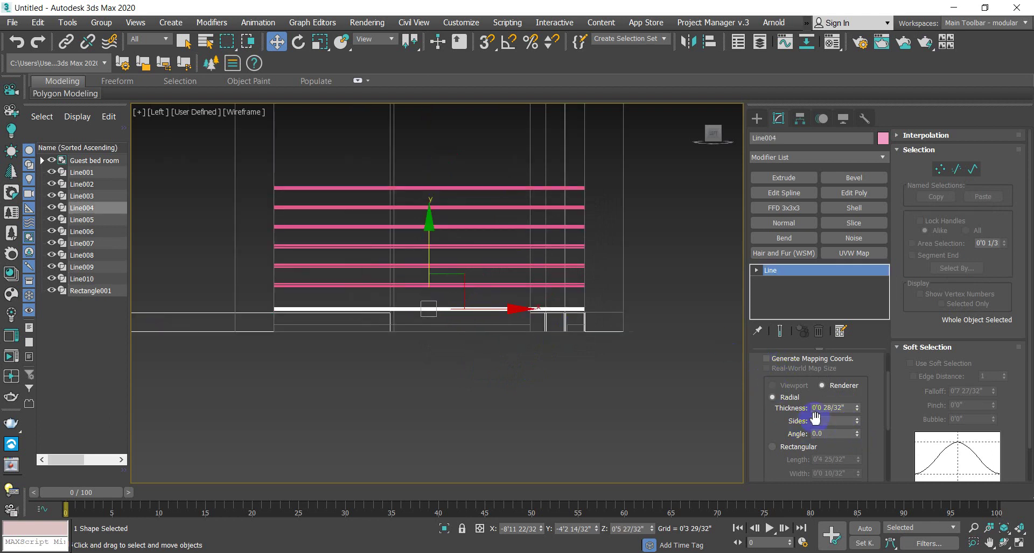
{"action": "left_click", "coordinate": [773, 447]}
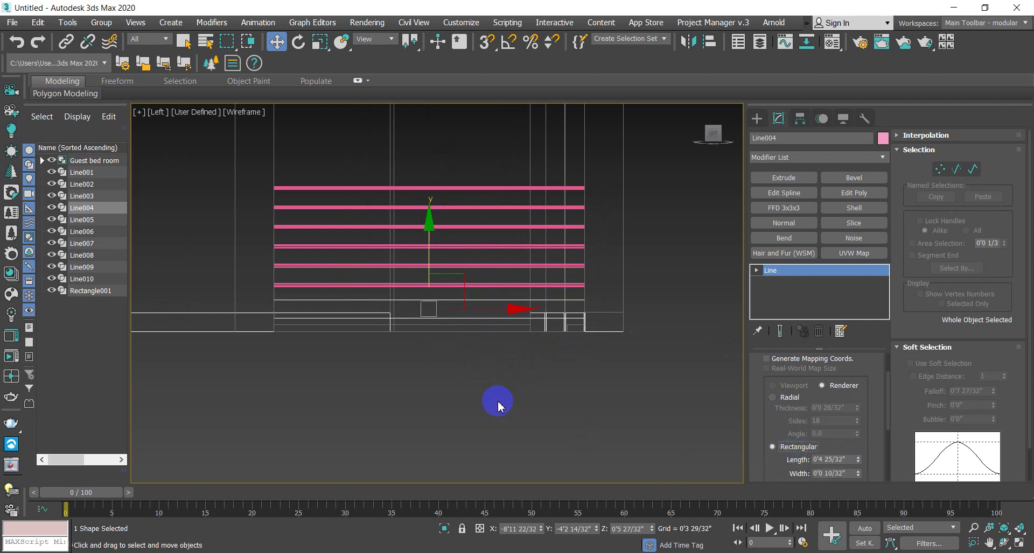
{"action": "middle_click_drag", "start_coordinate": [581, 428], "coordinate": [508, 438], "text": "alt"}
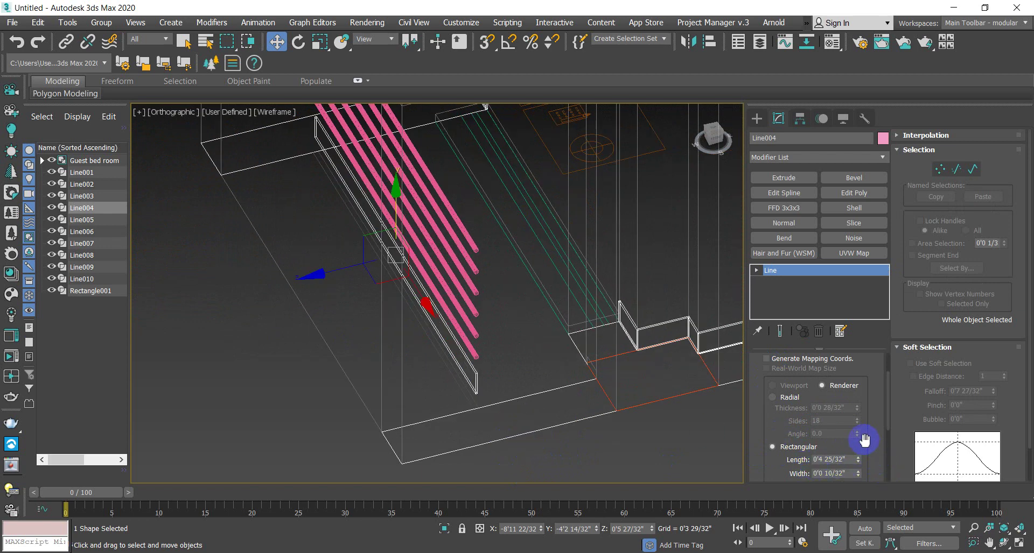
{"action": "scroll", "coordinate": [864, 440], "scroll_direction": "down", "scroll_amount": 2}
{"action": "left_click_drag", "start_coordinate": [858, 440], "coordinate": [1008, 538]}
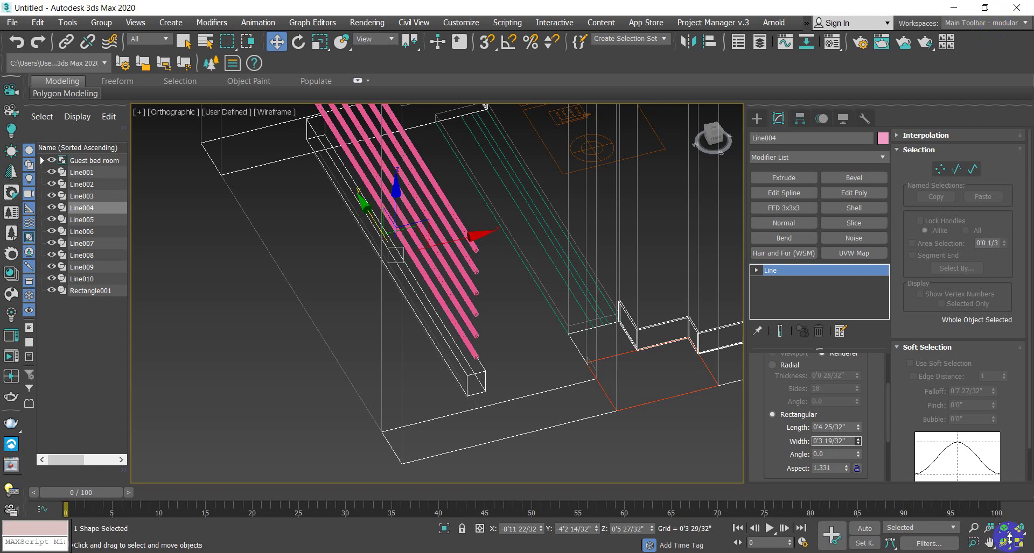
Step: Examine the rectangular bottom rail and the round rails above it in shaded left and perspective views
{"action": "middle_click_drag", "start_coordinate": [506, 401], "coordinate": [531, 368], "text": "alt"}
{"action": "key", "text": "l"}
{"action": "key", "text": "F3"}
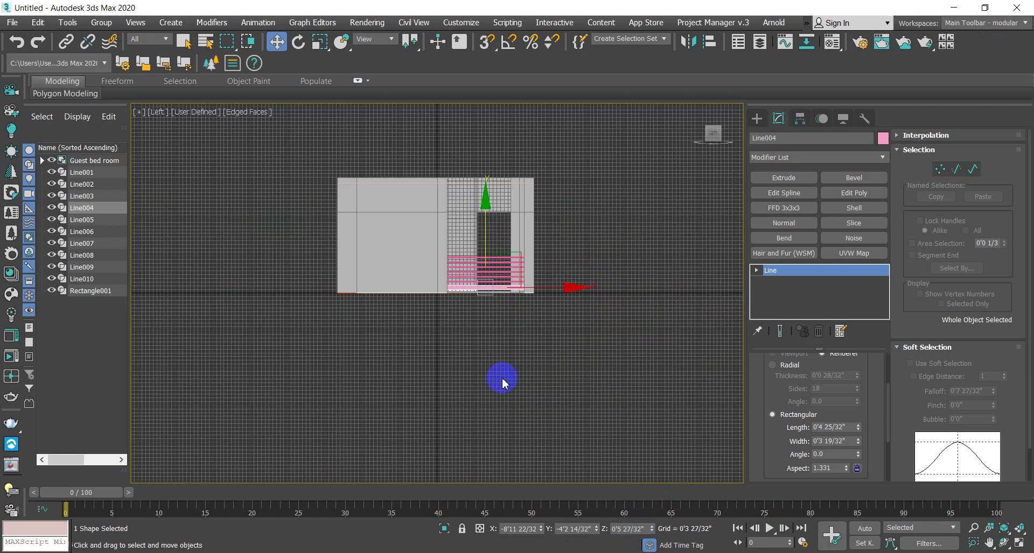
{"action": "scroll", "coordinate": [504, 380], "scroll_direction": "down", "scroll_amount": 2}
{"action": "scroll", "coordinate": [504, 383], "scroll_direction": "up", "scroll_amount": 4}
{"action": "scroll", "coordinate": [496, 318], "scroll_direction": "up", "scroll_amount": 2}
{"action": "scroll", "coordinate": [497, 288], "scroll_direction": "down", "scroll_amount": 2}
{"action": "middle_click_drag", "start_coordinate": [503, 337], "coordinate": [506, 377]}
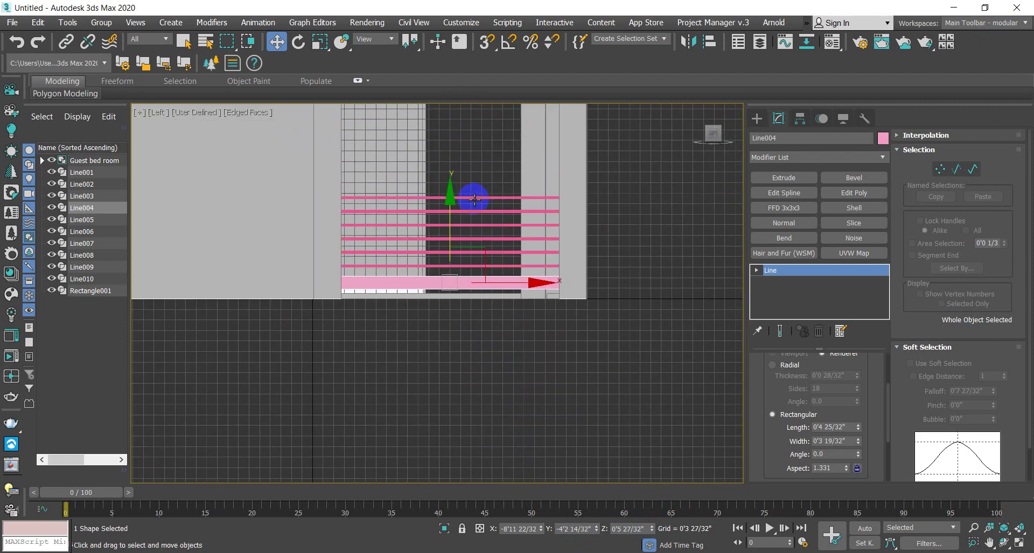
{"action": "left_click", "coordinate": [474, 199]}
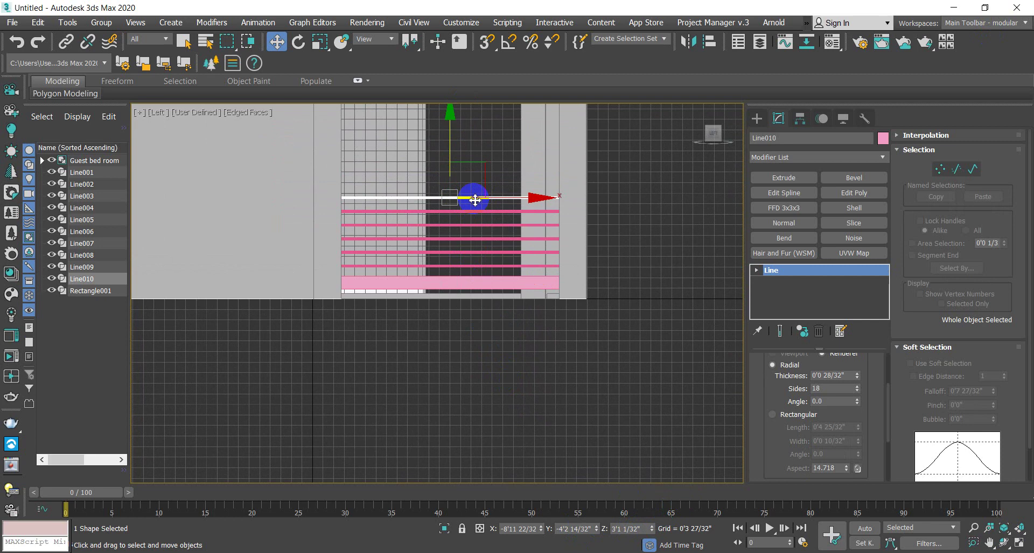
{"action": "scroll", "coordinate": [504, 235], "scroll_direction": "down", "scroll_amount": 3}
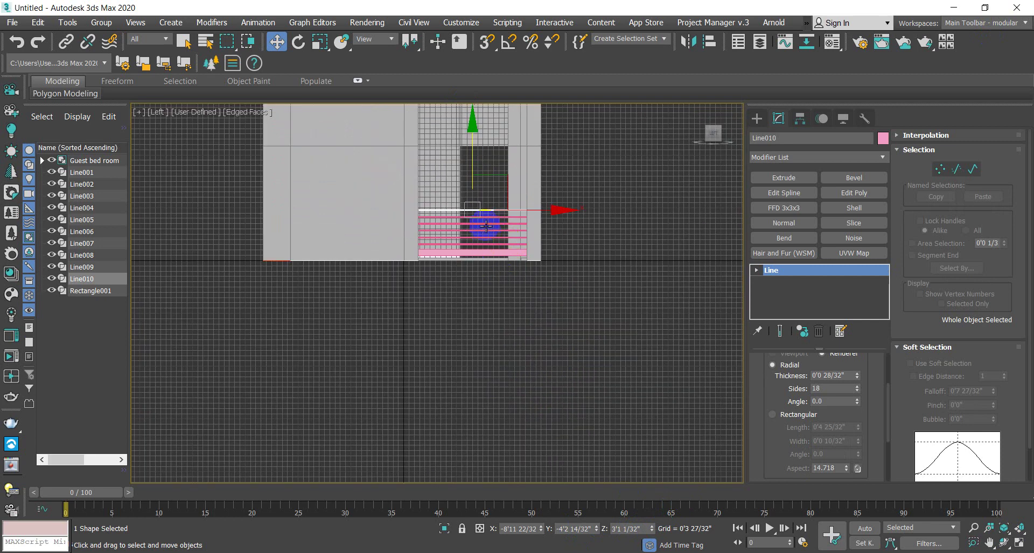
{"action": "scroll", "coordinate": [485, 225], "scroll_direction": "up", "scroll_amount": 2}
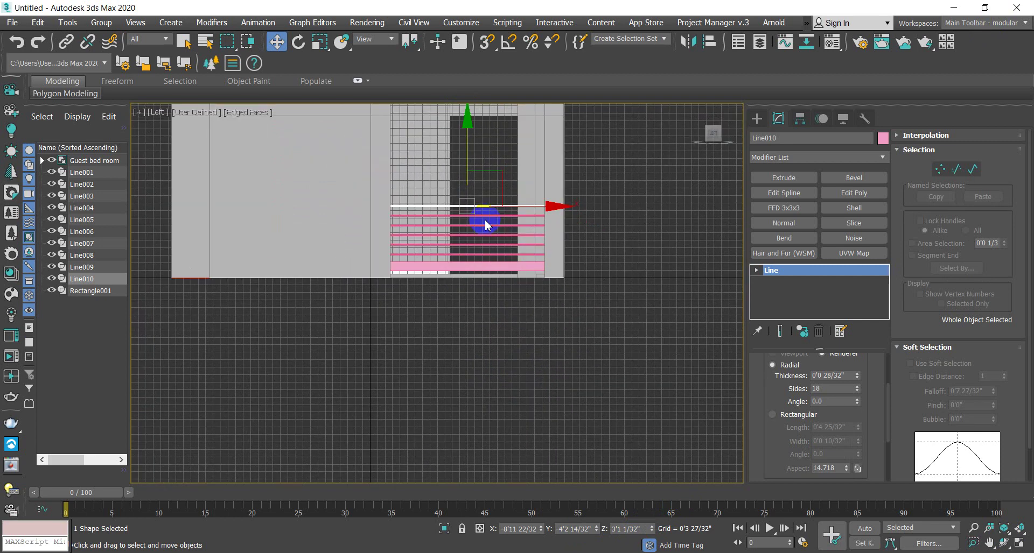
{"action": "left_click", "coordinate": [487, 269]}
{"action": "scroll", "coordinate": [462, 267], "scroll_direction": "up", "scroll_amount": 3}
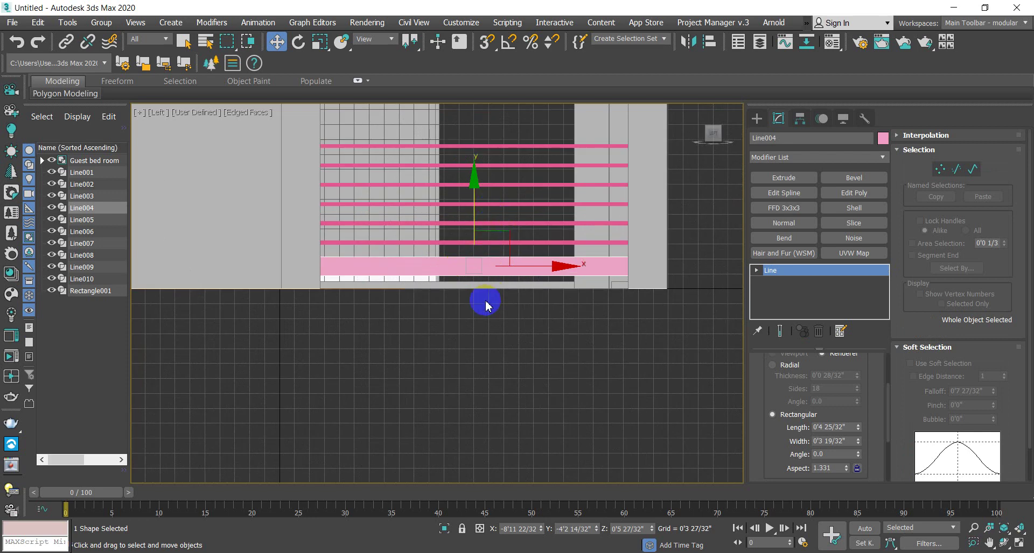
{"action": "middle_click_drag", "start_coordinate": [485, 305], "coordinate": [509, 320], "text": "alt"}
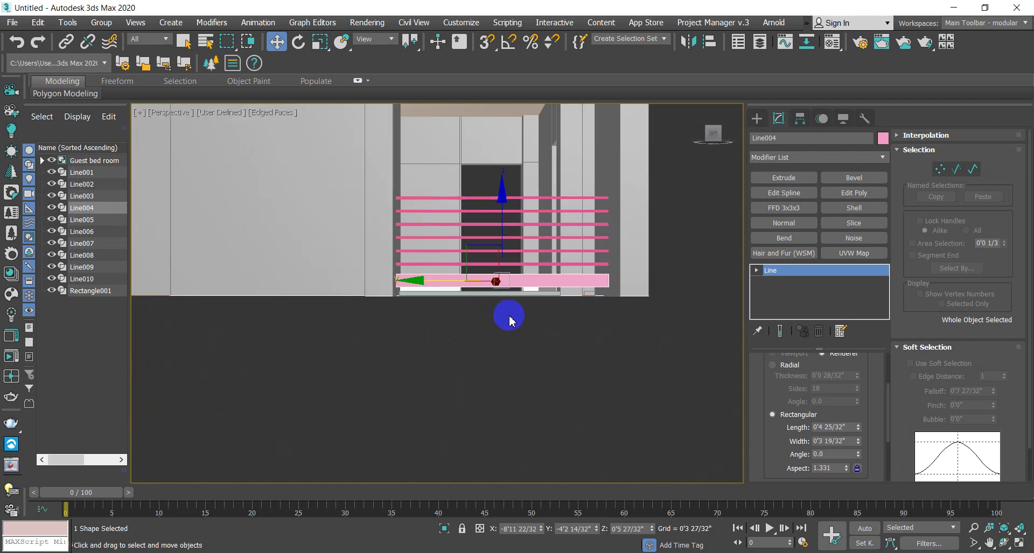
Step: Try a pale cyan object colour on the round rail directly above the rectangular one
{"action": "scroll", "coordinate": [525, 270], "scroll_direction": "up", "scroll_amount": 3}
{"action": "left_click", "coordinate": [522, 265]}
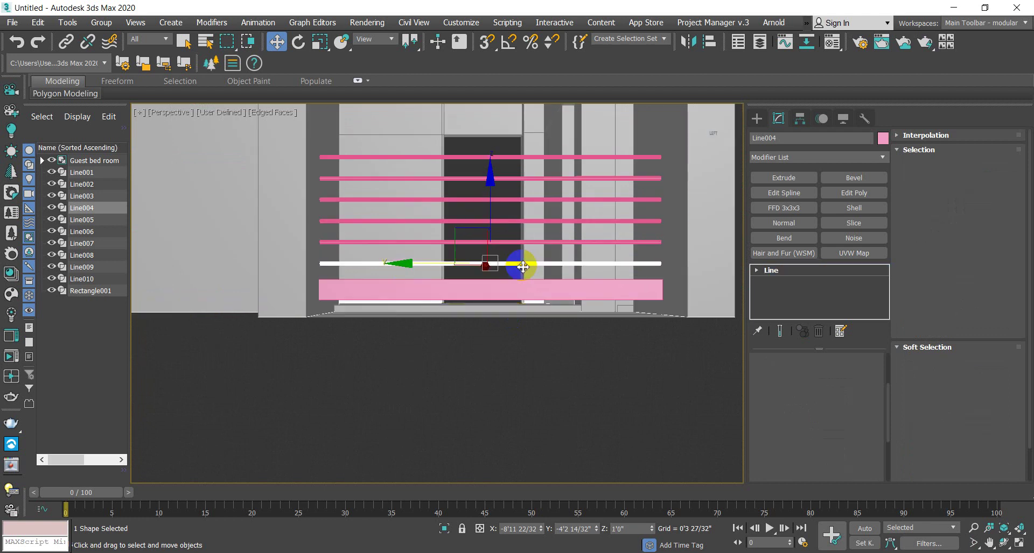
{"action": "left_click", "coordinate": [879, 139]}
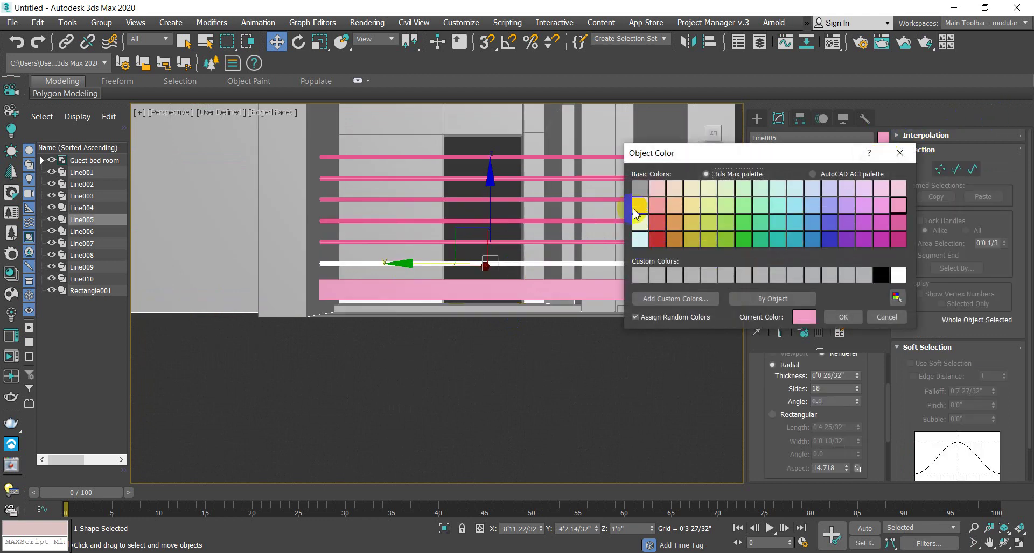
{"action": "left_click", "coordinate": [639, 240]}
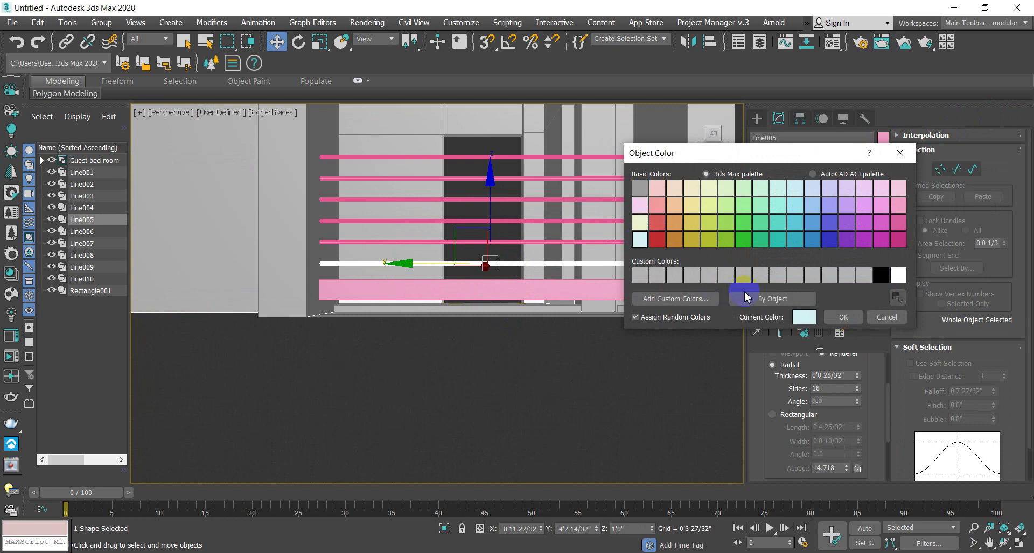
{"action": "left_click", "coordinate": [850, 317]}
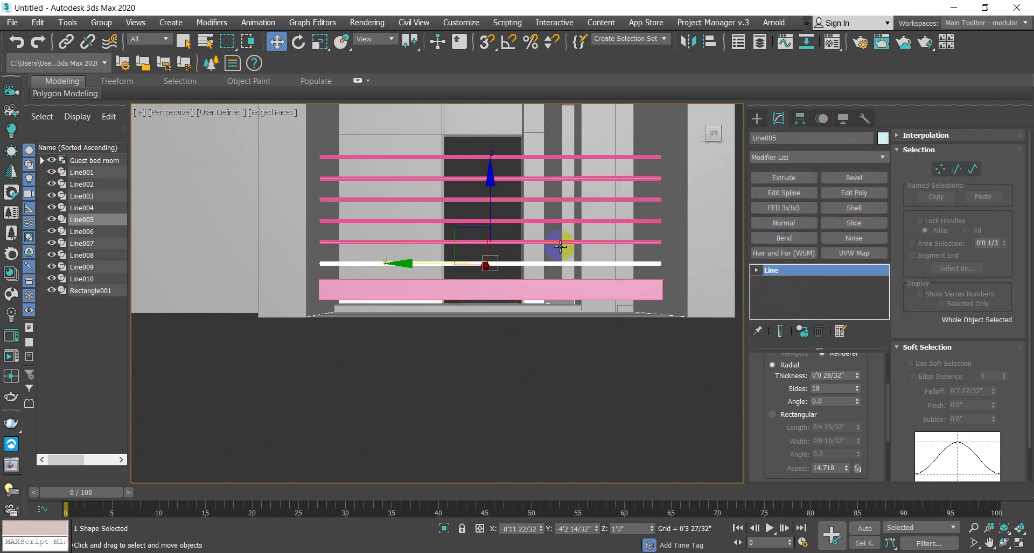
Step: Select only the seven railing lines, leaving out the room objects, and assign them a grey custom colour
{"action": "left_click_drag", "start_coordinate": [500, 143], "coordinate": [525, 307]}
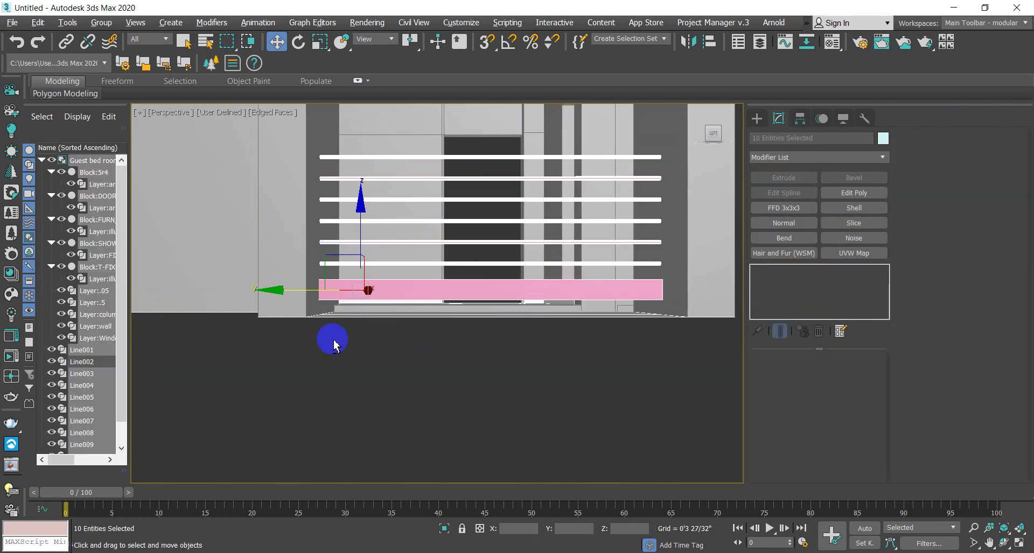
{"action": "left_click_drag", "start_coordinate": [290, 309], "coordinate": [770, 387]}
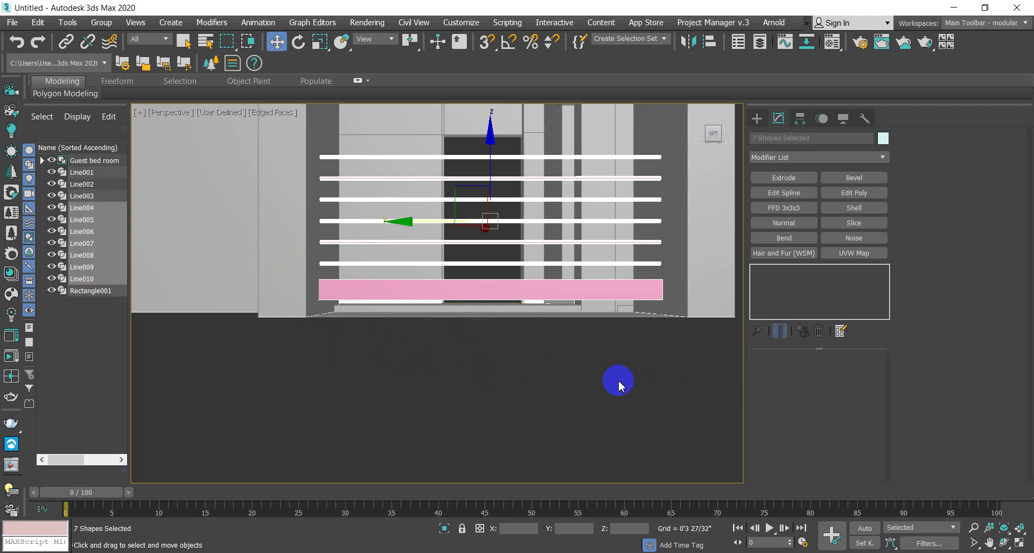
{"action": "left_click", "coordinate": [882, 138]}
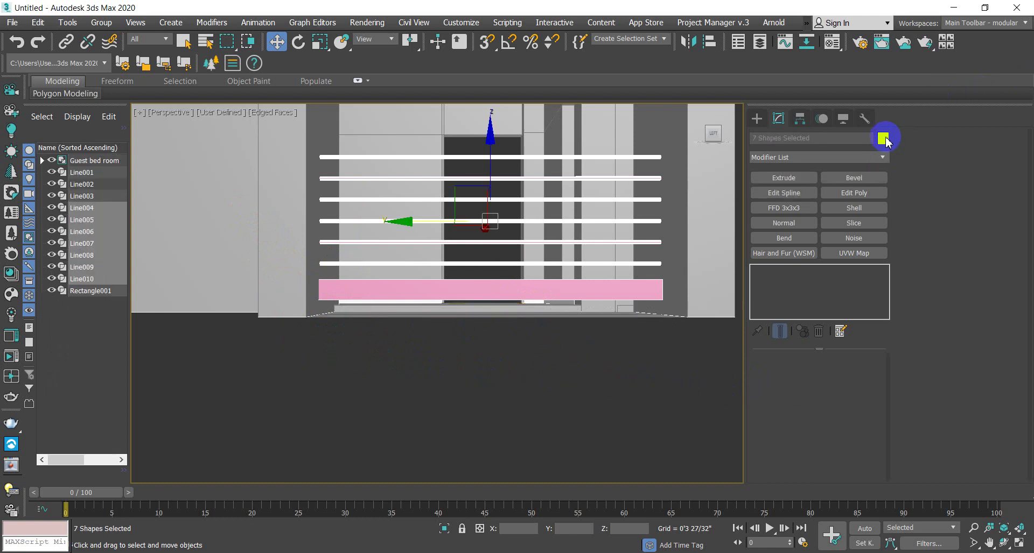
{"action": "left_click", "coordinate": [864, 275]}
{"action": "left_click", "coordinate": [843, 318]}
Step: Recolour the seven selected railing lines with the pale cyan basic colour
{"action": "middle_click_drag", "start_coordinate": [665, 369], "coordinate": [619, 399], "text": "alt"}
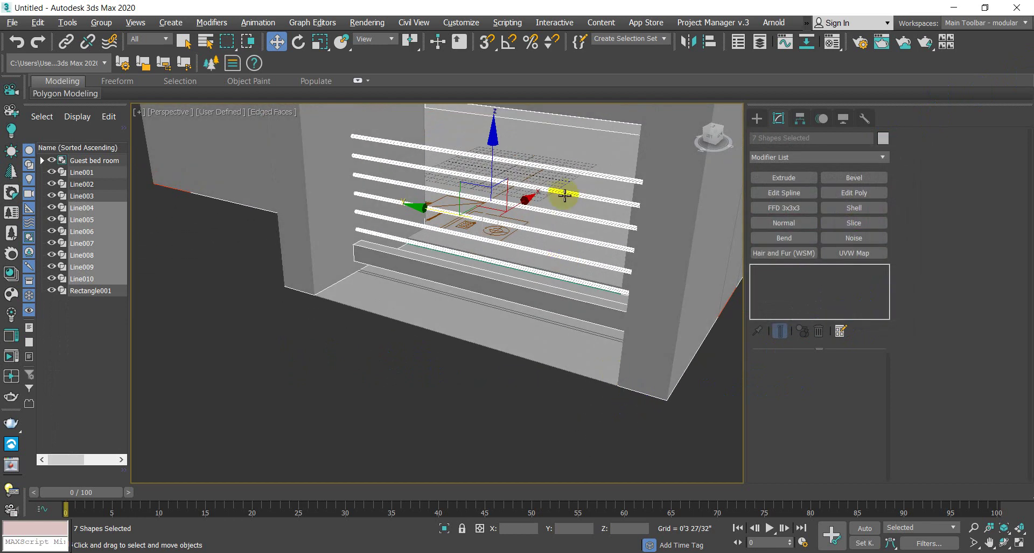
{"action": "scroll", "coordinate": [561, 183], "scroll_direction": "up", "scroll_amount": 2}
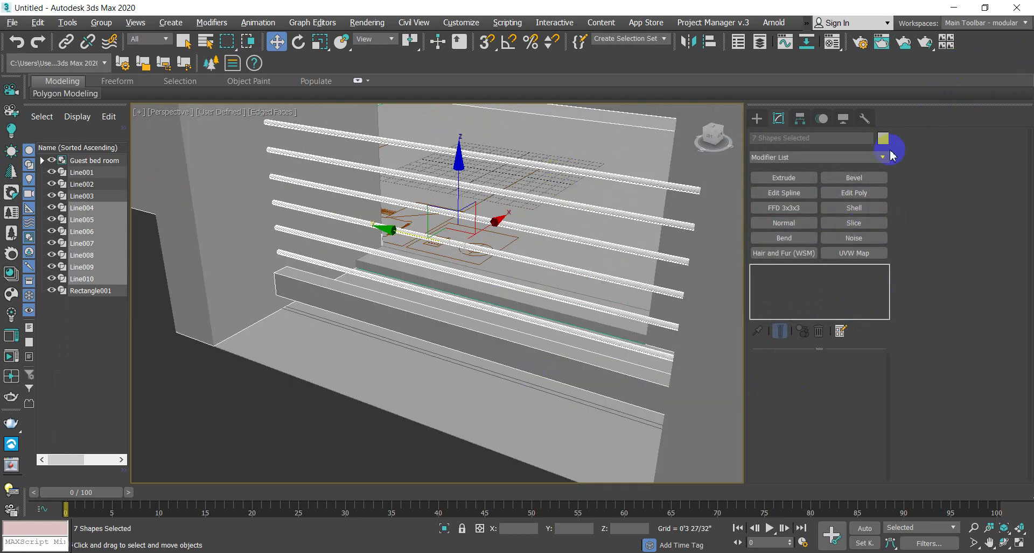
{"action": "left_click", "coordinate": [883, 139]}
{"action": "left_click", "coordinate": [640, 239]}
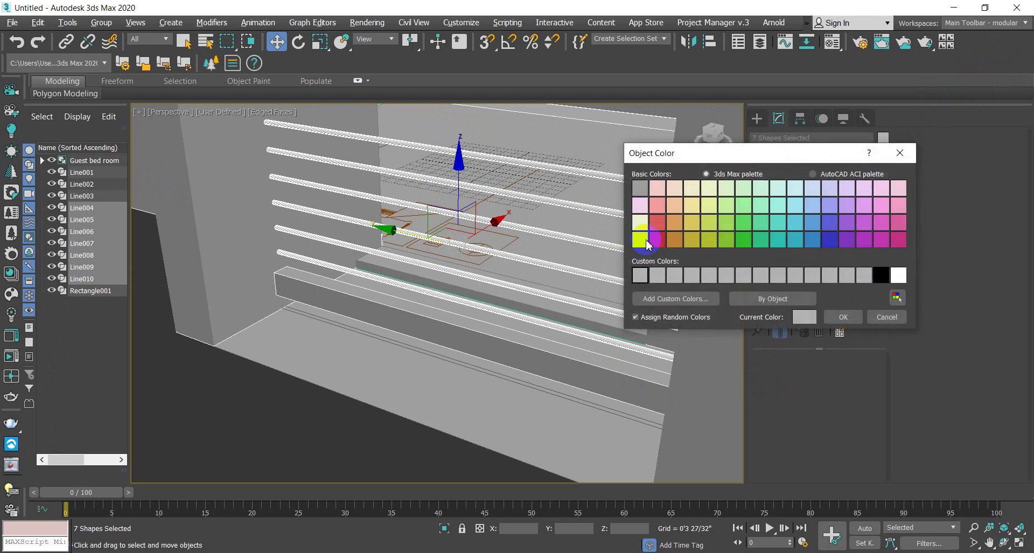
{"action": "left_click", "coordinate": [843, 317]}
Step: Clear the rail selection and examine the recoloured railing and the whole room shell from outside
{"action": "left_click", "coordinate": [403, 397]}
{"action": "middle_click_drag", "start_coordinate": [282, 440], "coordinate": [332, 418], "text": "alt"}
{"action": "scroll", "coordinate": [288, 433], "scroll_direction": "down", "scroll_amount": 4}
{"action": "scroll", "coordinate": [339, 376], "scroll_direction": "up", "scroll_amount": 6}
{"action": "scroll", "coordinate": [346, 369], "scroll_direction": "down", "scroll_amount": 5}
{"action": "middle_click_drag", "start_coordinate": [349, 372], "coordinate": [290, 277], "text": "alt"}
{"action": "middle_click_drag", "start_coordinate": [404, 263], "coordinate": [347, 377], "text": "alt"}
{"action": "scroll", "coordinate": [508, 300], "scroll_direction": "up", "scroll_amount": 4}
{"action": "scroll", "coordinate": [506, 285], "scroll_direction": "down", "scroll_amount": 3}
{"action": "scroll", "coordinate": [502, 290], "scroll_direction": "up", "scroll_amount": 3}
{"action": "scroll", "coordinate": [500, 283], "scroll_direction": "down", "scroll_amount": 4}
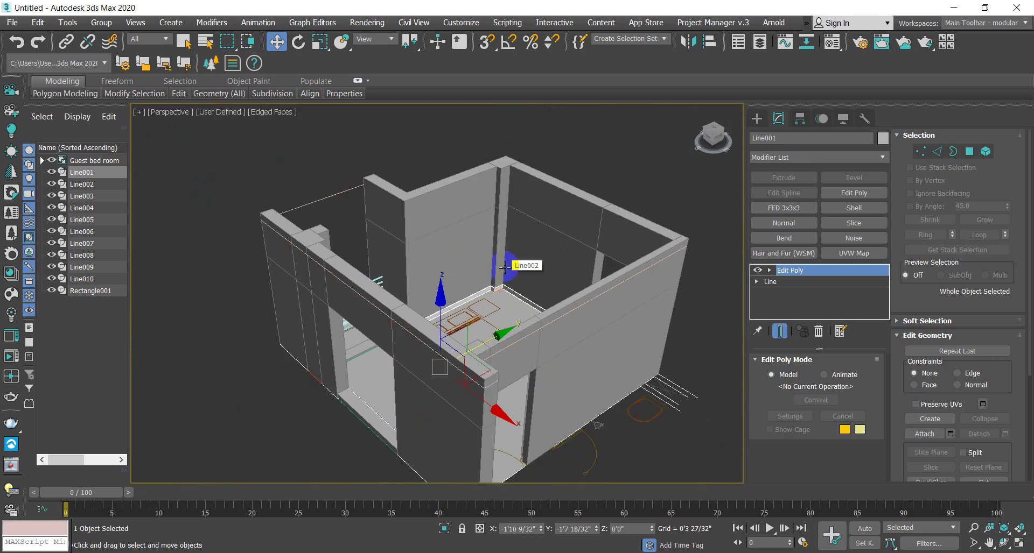
Step: Examine the room interior from above, including the wall bases, the floor plan lines and the railing in the window recess
{"action": "scroll", "coordinate": [572, 257], "scroll_direction": "up", "scroll_amount": 3}
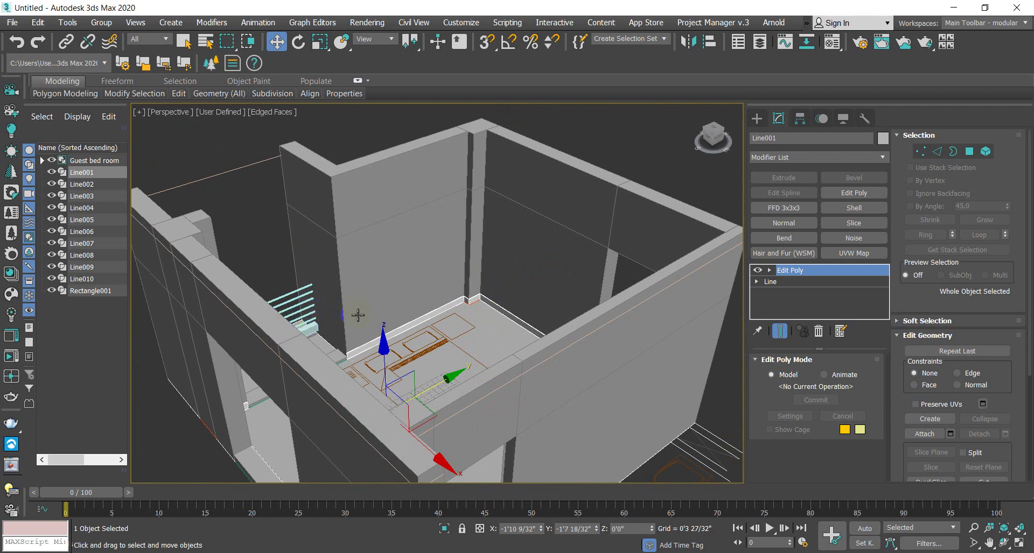
{"action": "middle_click_drag", "start_coordinate": [360, 319], "coordinate": [535, 275], "text": "alt"}
{"action": "left_click", "coordinate": [534, 276]}
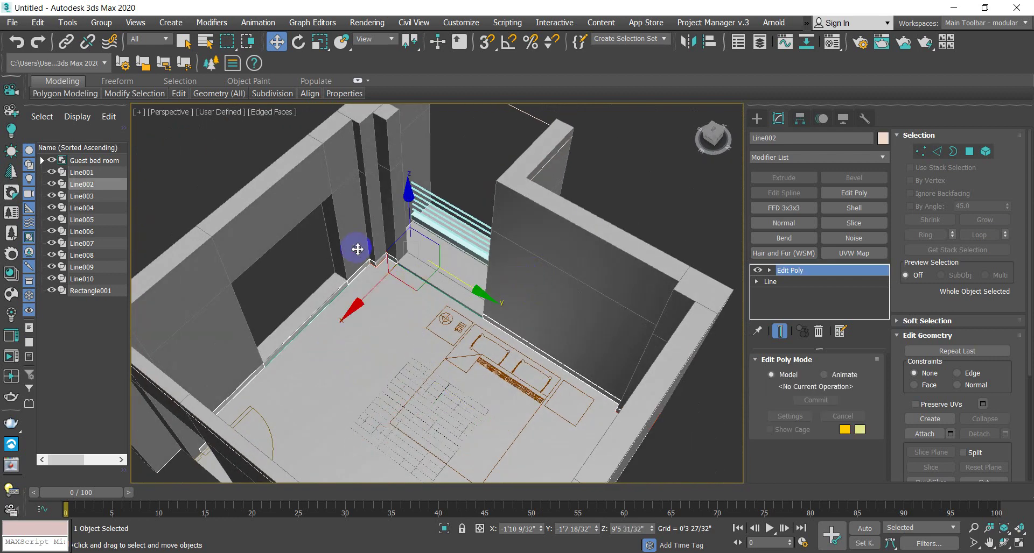
{"action": "middle_click_drag", "start_coordinate": [334, 305], "coordinate": [389, 280], "text": "alt"}
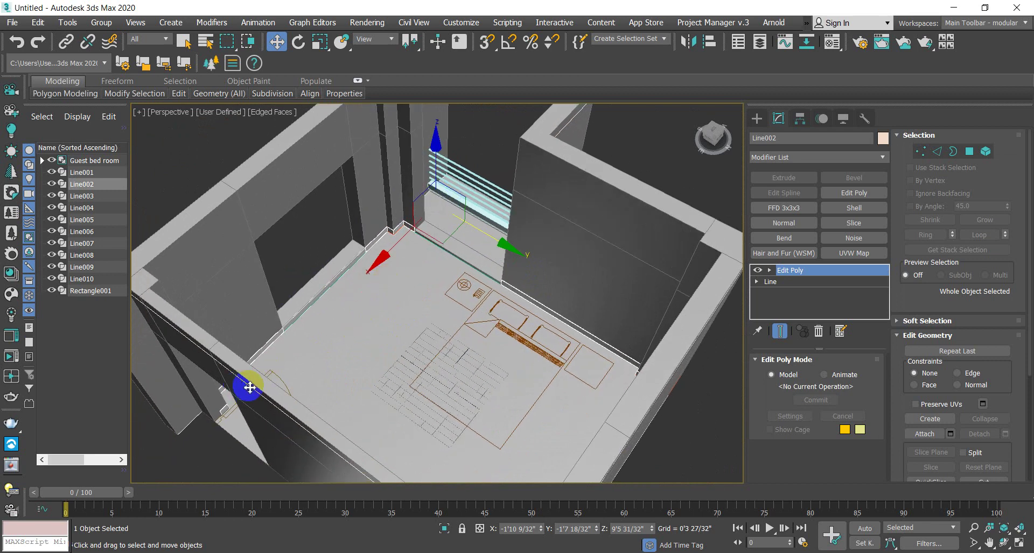
{"action": "scroll", "coordinate": [413, 349], "scroll_direction": "down", "scroll_amount": 4}
{"action": "middle_click_drag", "start_coordinate": [413, 349], "coordinate": [544, 275], "text": "alt"}
{"action": "scroll", "coordinate": [508, 308], "scroll_direction": "up", "scroll_amount": 4}
{"action": "scroll", "coordinate": [530, 256], "scroll_direction": "down", "scroll_amount": 4}
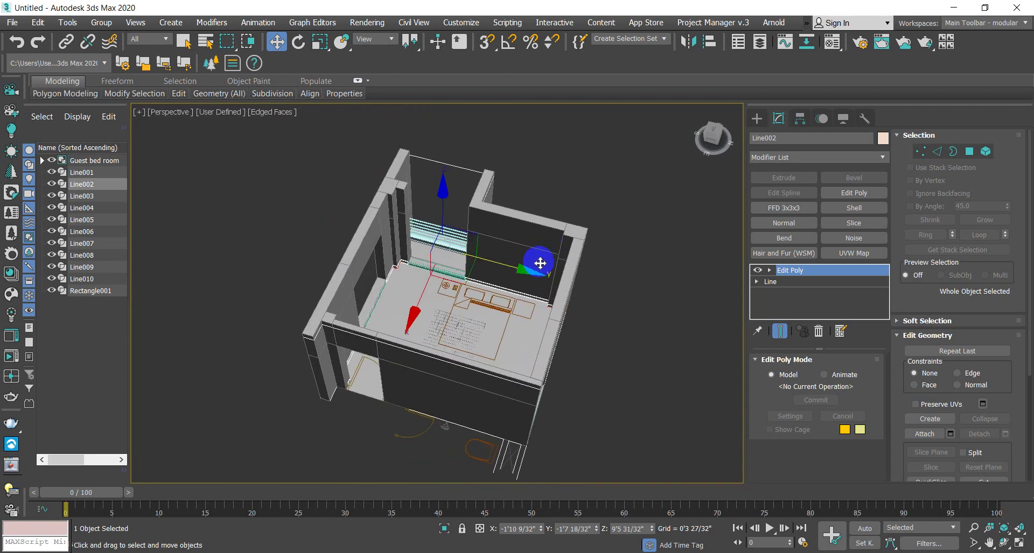
{"action": "scroll", "coordinate": [535, 261], "scroll_direction": "up", "scroll_amount": 5}
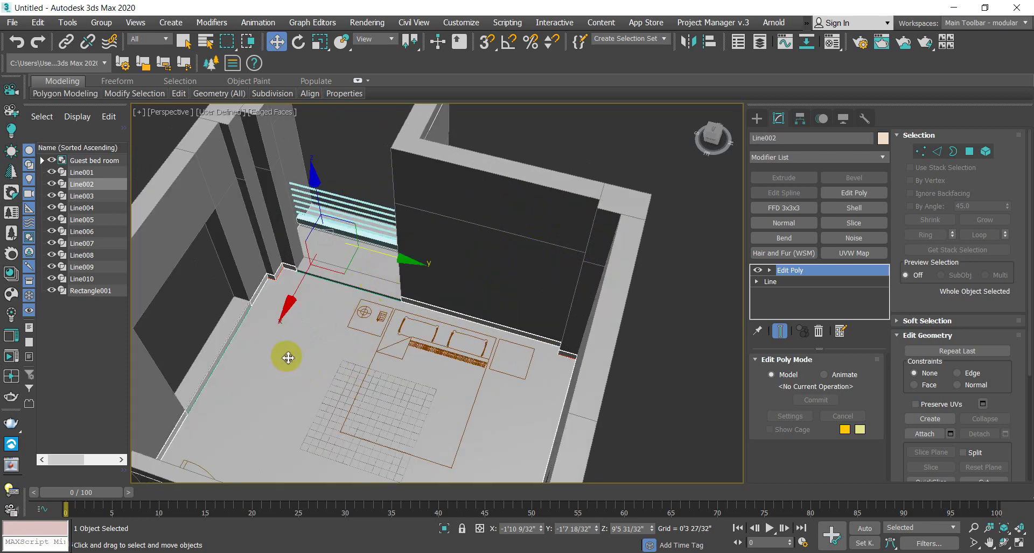
{"action": "middle_click_drag", "start_coordinate": [299, 355], "coordinate": [355, 337]}
{"action": "middle_click_drag", "start_coordinate": [452, 281], "coordinate": [443, 374]}
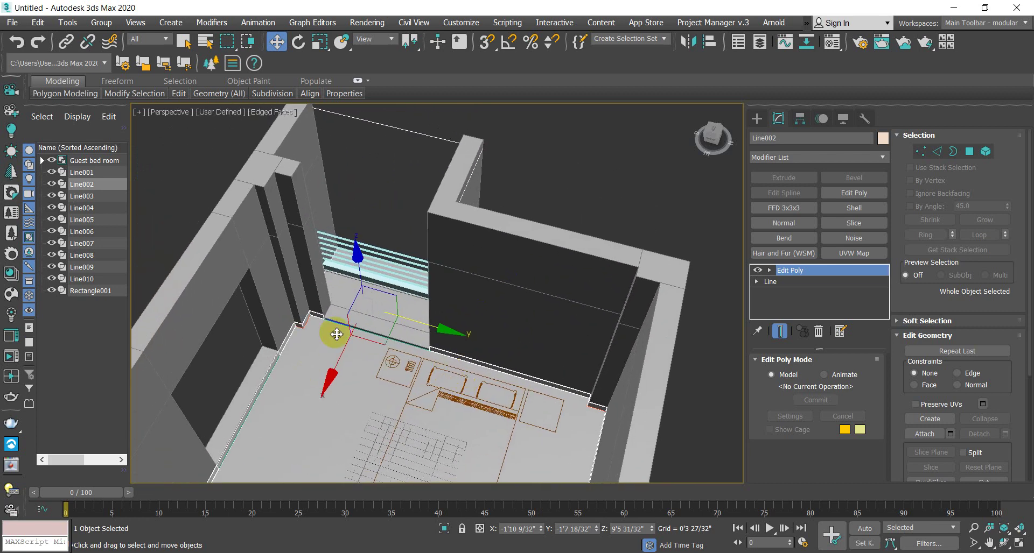
{"action": "scroll", "coordinate": [331, 275], "scroll_direction": "up", "scroll_amount": 3}
{"action": "left_click", "coordinate": [769, 270]}
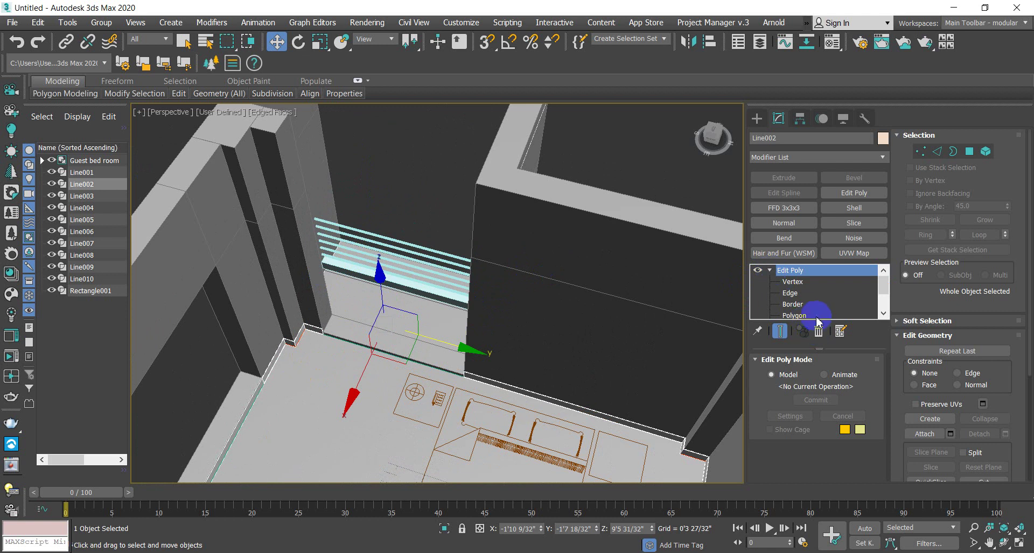
{"action": "scroll", "coordinate": [817, 312], "scroll_direction": "down", "scroll_amount": 2}
{"action": "left_click", "coordinate": [799, 286]}
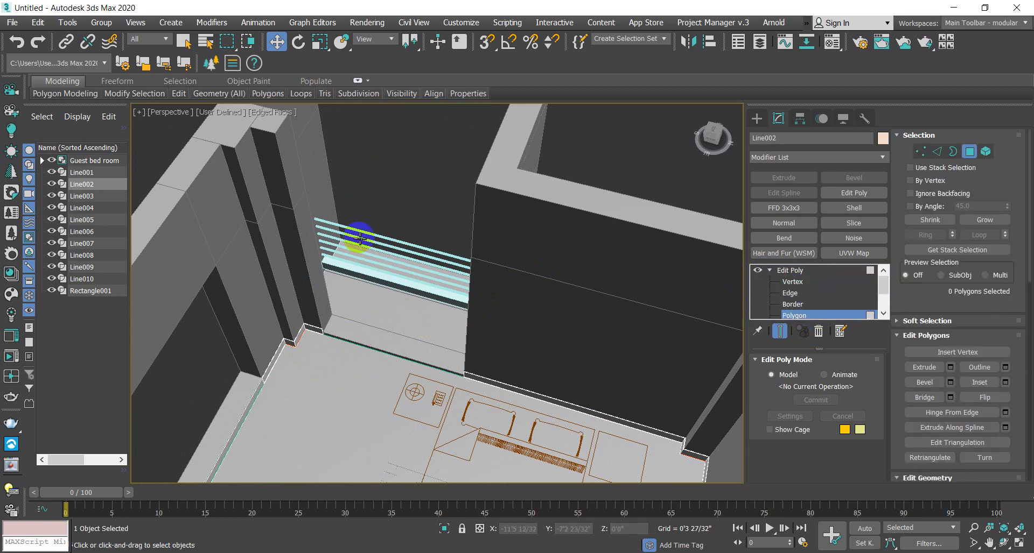
{"action": "left_click", "coordinate": [296, 174]}
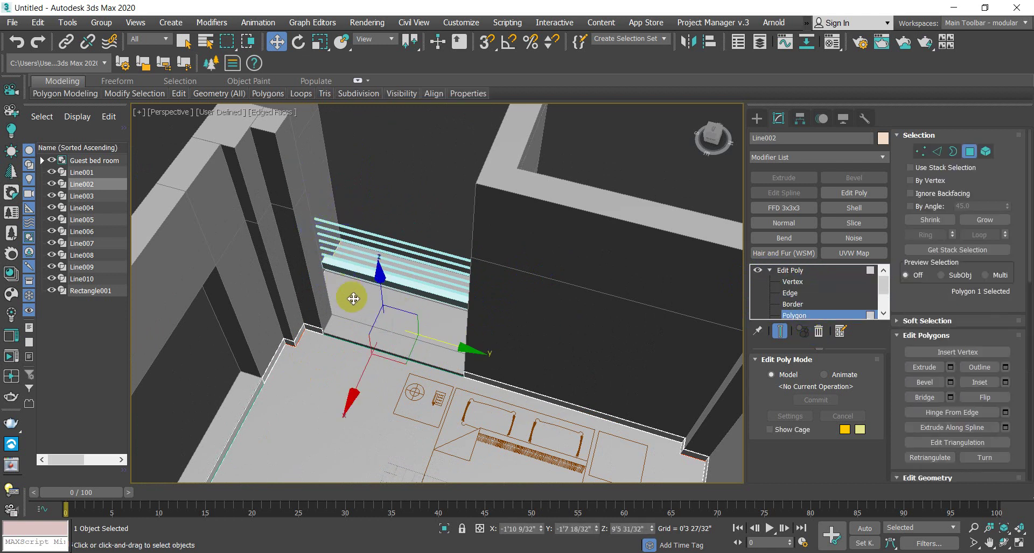
Step: Save the scene as "2201 interior" in the Class 06 folder of Batch 2201 on drive G
{"action": "key", "text": "ctrl+s"}
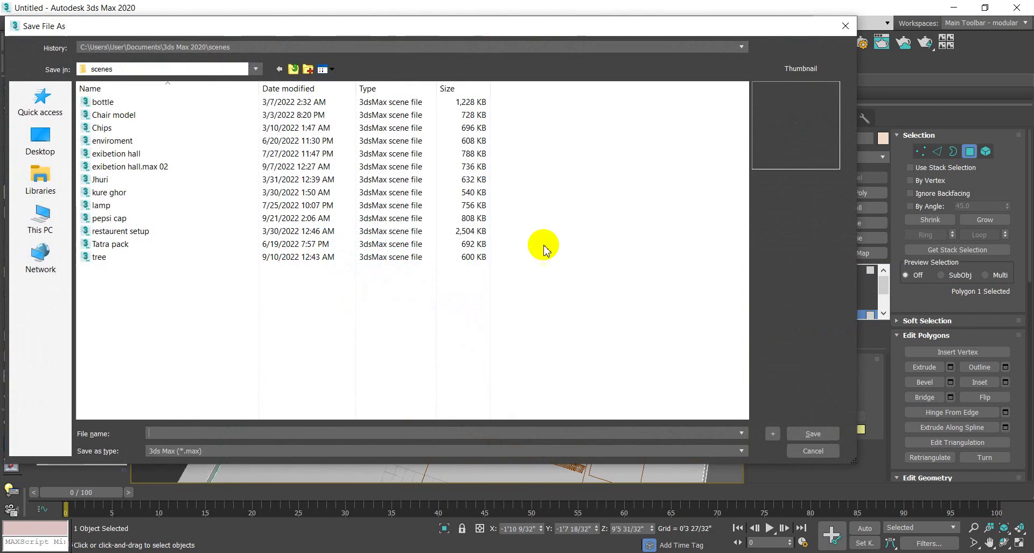
{"action": "left_click", "coordinate": [292, 70]}
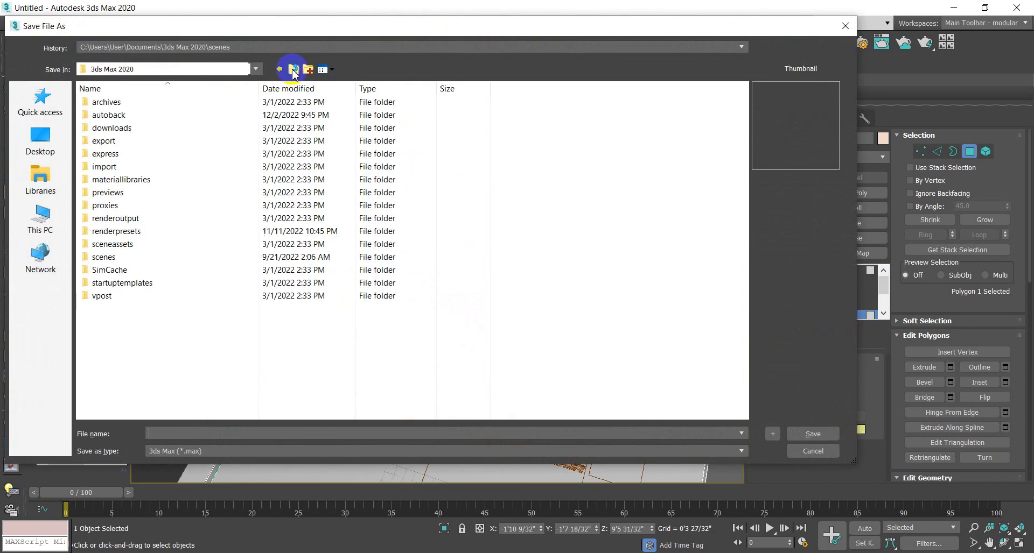
{"action": "left_click", "coordinate": [38, 234]}
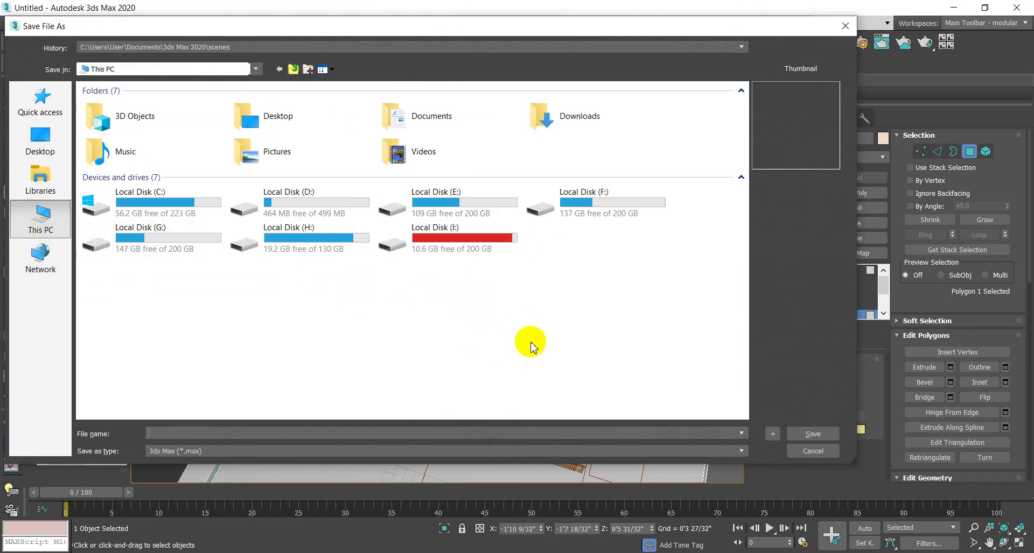
{"action": "double_click", "coordinate": [161, 229]}
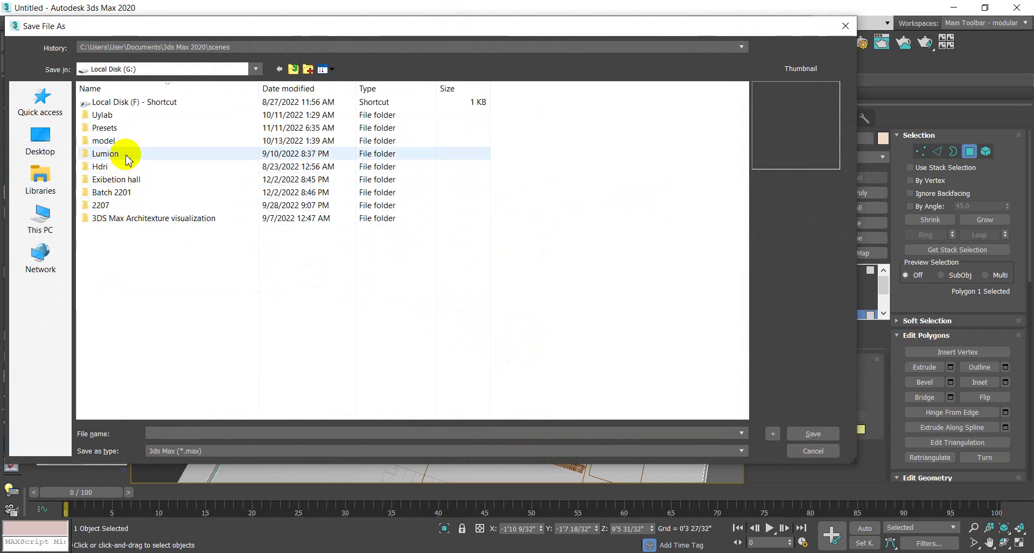
{"action": "double_click", "coordinate": [125, 194]}
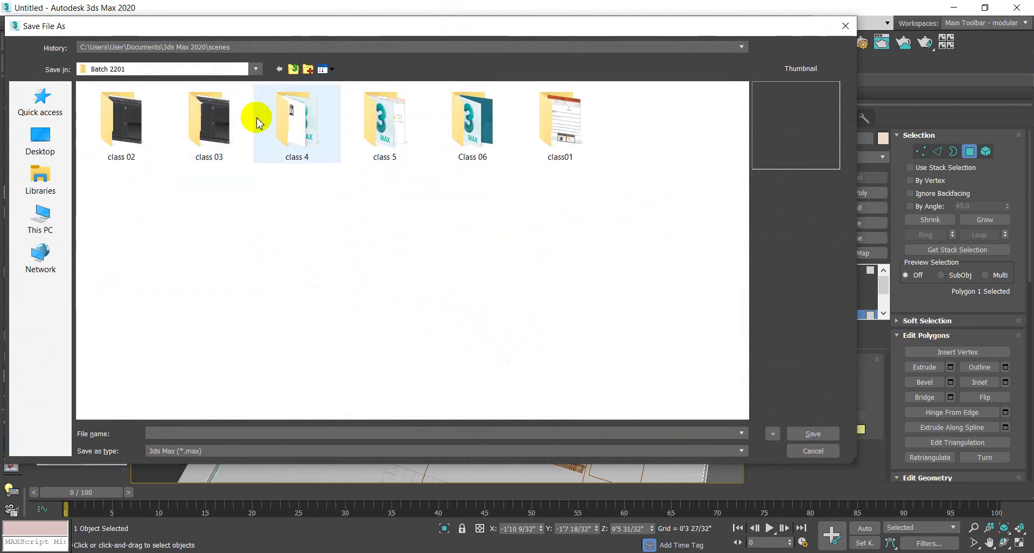
{"action": "double_click", "coordinate": [472, 121]}
{"action": "left_click", "coordinate": [252, 433]}
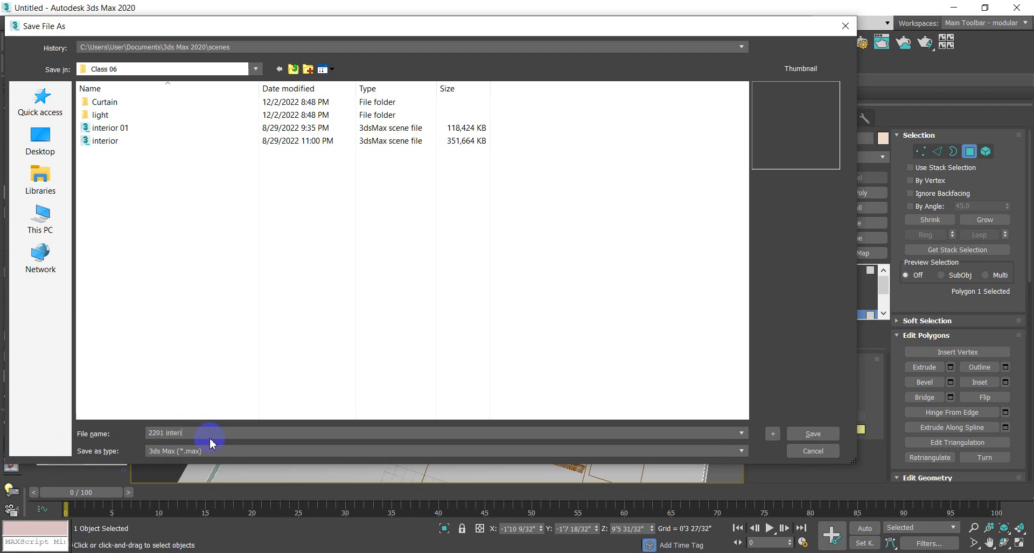
{"action": "left_click", "coordinate": [812, 434]}
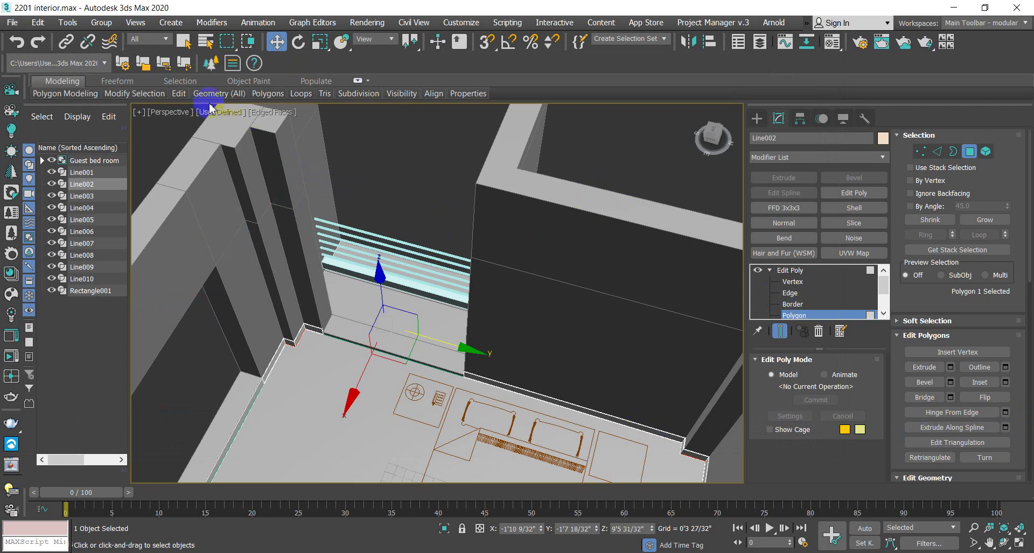
{"action": "left_click", "coordinate": [205, 42]}
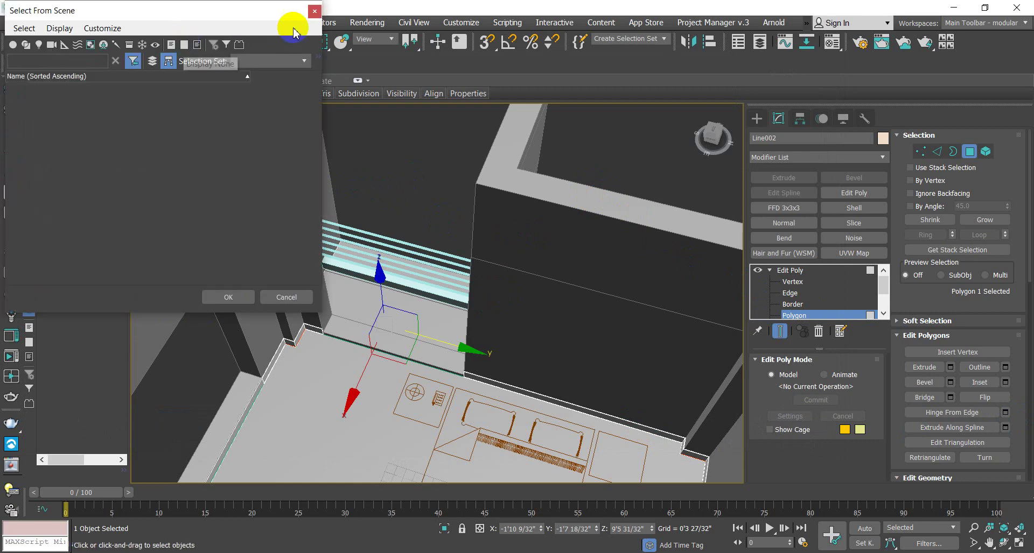
{"action": "left_click", "coordinate": [314, 11]}
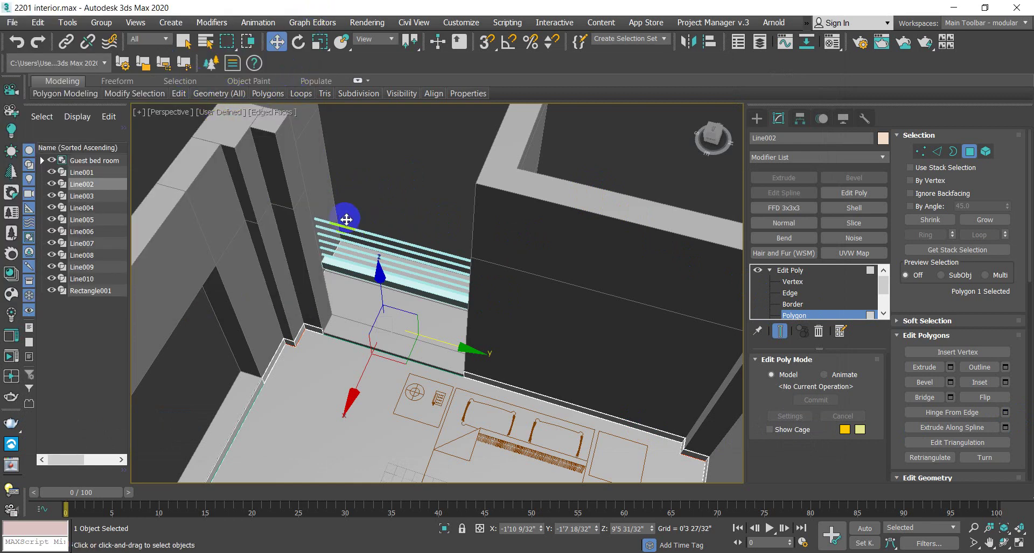
{"action": "left_click", "coordinate": [189, 41]}
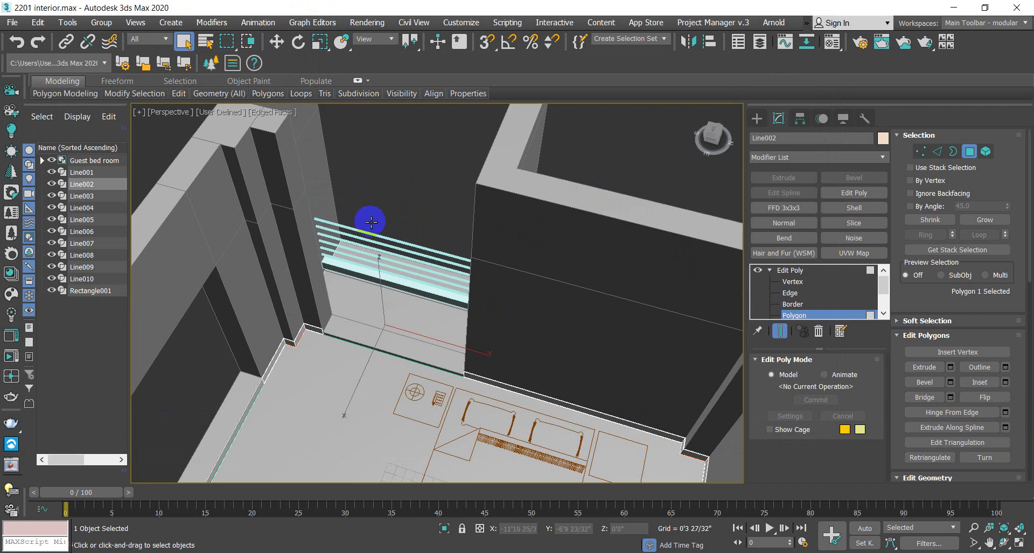
{"action": "left_click", "coordinate": [787, 271]}
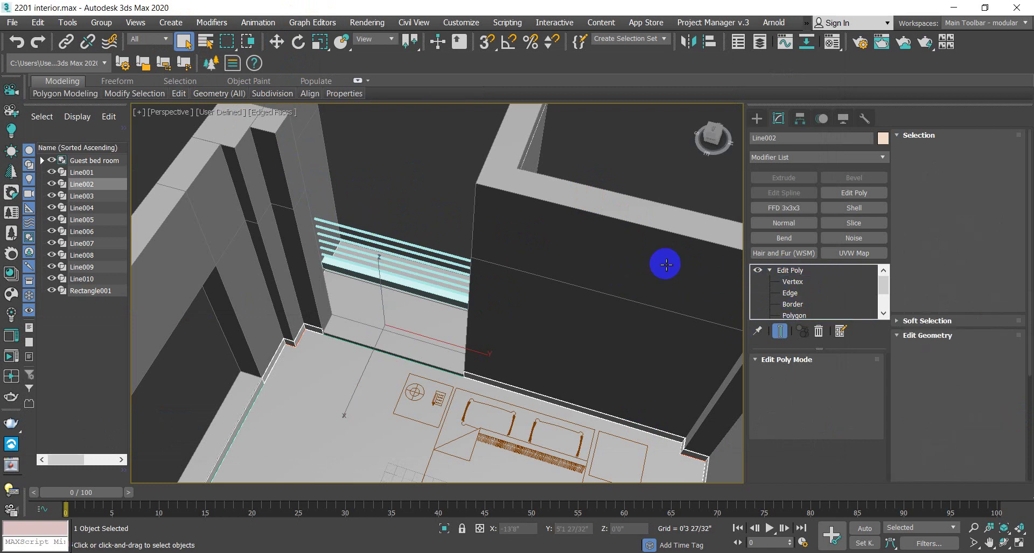
{"action": "left_click", "coordinate": [795, 315]}
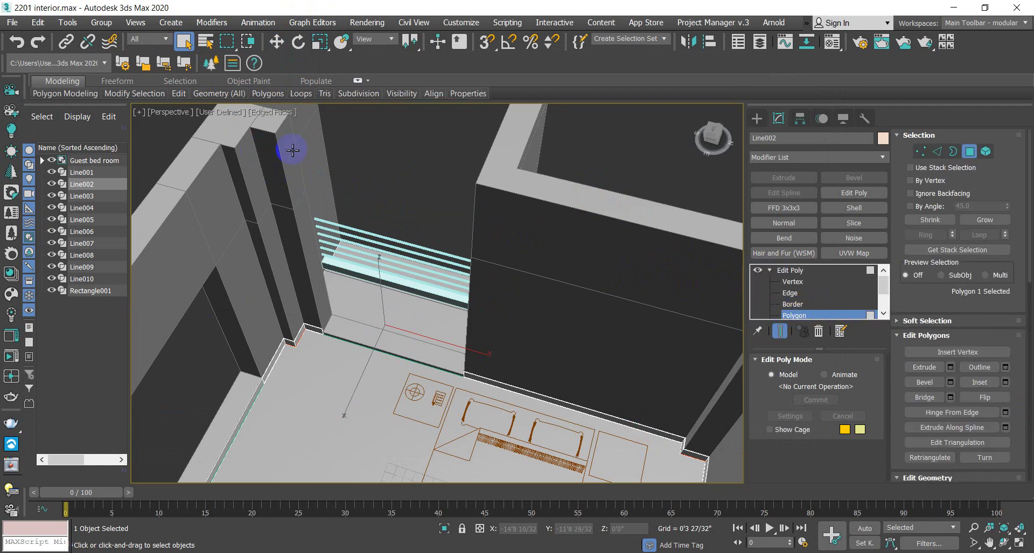
{"action": "scroll", "coordinate": [546, 272], "scroll_direction": "down", "scroll_amount": 5}
{"action": "middle_click_drag", "start_coordinate": [549, 295], "coordinate": [569, 266], "text": "alt"}
{"action": "right_click", "coordinate": [560, 275]}
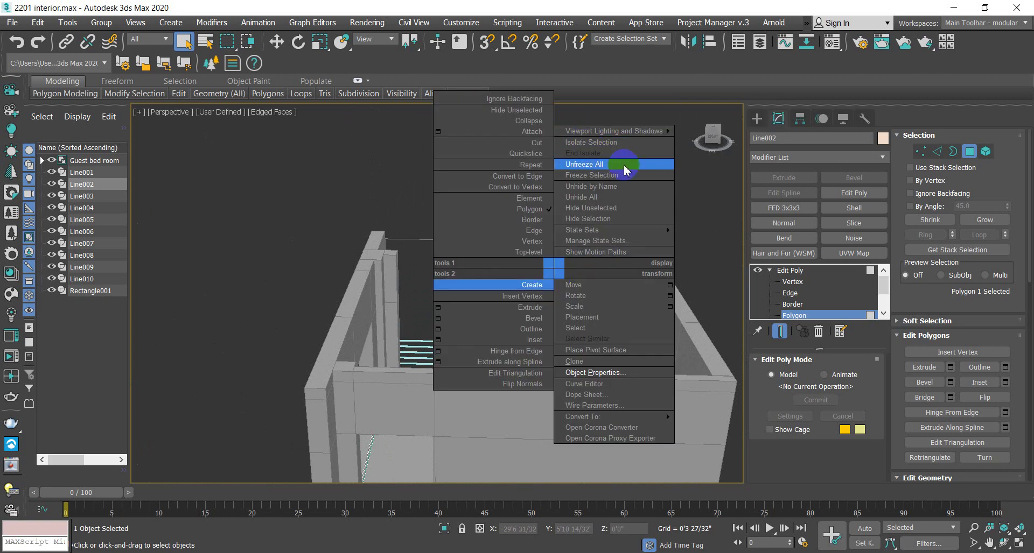
{"action": "left_click", "coordinate": [790, 271]}
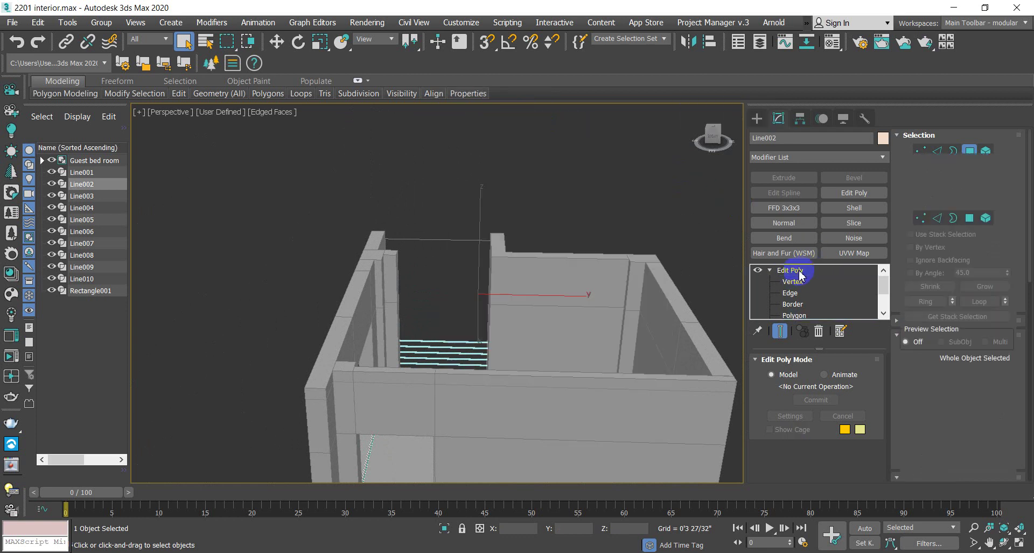
Step: Unfreeze all frozen objects in the scene and clear the current selection
{"action": "scroll", "coordinate": [547, 288], "scroll_direction": "down", "scroll_amount": 6}
{"action": "right_click", "coordinate": [566, 188]}
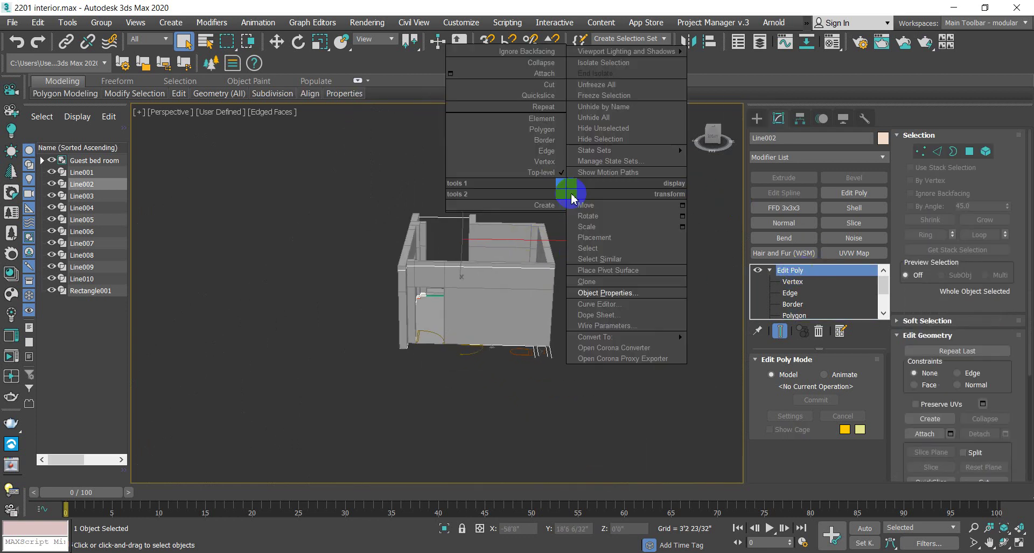
{"action": "left_click", "coordinate": [624, 85]}
{"action": "left_click", "coordinate": [607, 203]}
{"action": "left_click", "coordinate": [524, 251]}
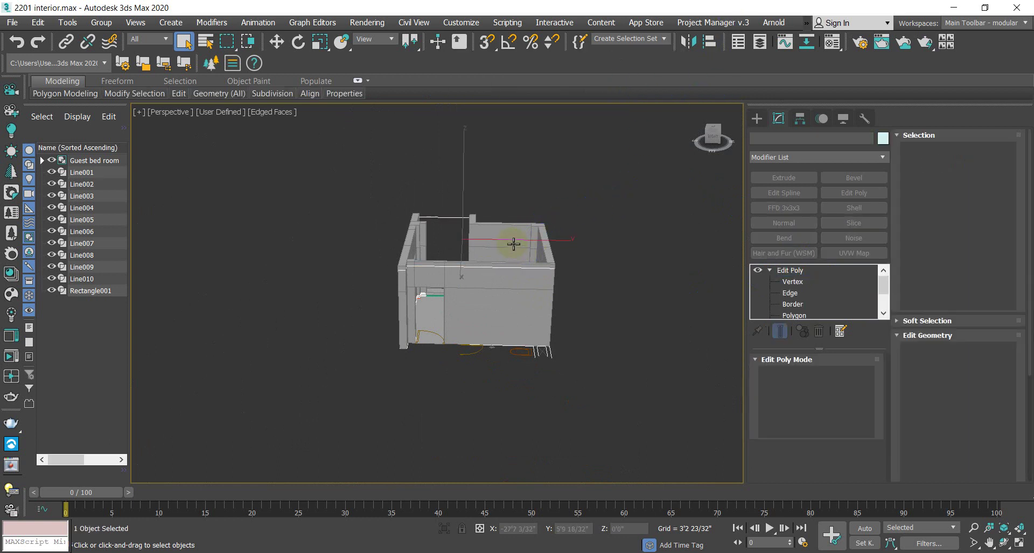
{"action": "left_click", "coordinate": [799, 282]}
{"action": "mouse_move", "coordinate": [465, 274]}
{"action": "middle_mouse_down", "text": "alt"}
{"action": "mouse_move", "coordinate": [439, 318]}
{"action": "mouse_move", "coordinate": [462, 278]}
{"action": "middle_mouse_up", "text": "alt"}
{"action": "scroll", "coordinate": [495, 224], "scroll_direction": "up", "scroll_amount": 4}
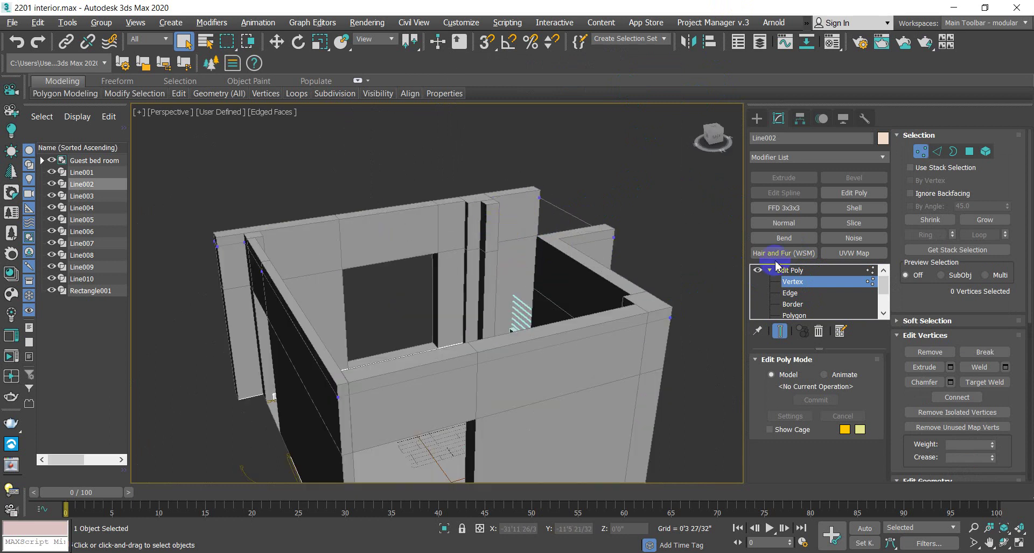
{"action": "scroll", "coordinate": [819, 295], "scroll_direction": "down", "scroll_amount": 3}
{"action": "left_click", "coordinate": [794, 281]}
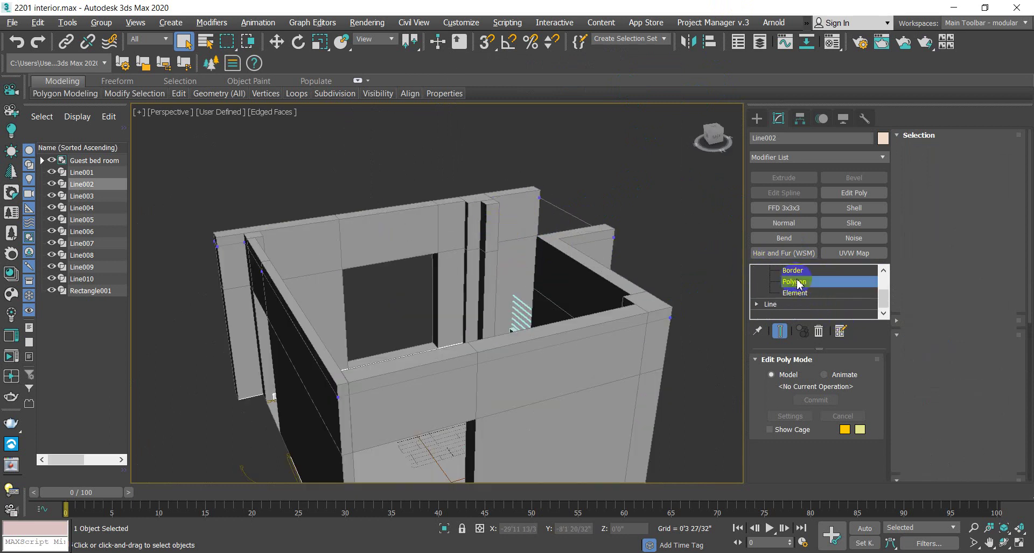
{"action": "left_click", "coordinate": [495, 238]}
{"action": "scroll", "coordinate": [496, 237], "scroll_direction": "up", "scroll_amount": 1}
{"action": "scroll", "coordinate": [494, 236], "scroll_direction": "down", "scroll_amount": 1}
{"action": "middle_click_drag", "start_coordinate": [494, 235], "coordinate": [476, 269]}
{"action": "key", "text": "super"}
{"action": "scroll", "coordinate": [479, 253], "scroll_direction": "up", "scroll_amount": 3}
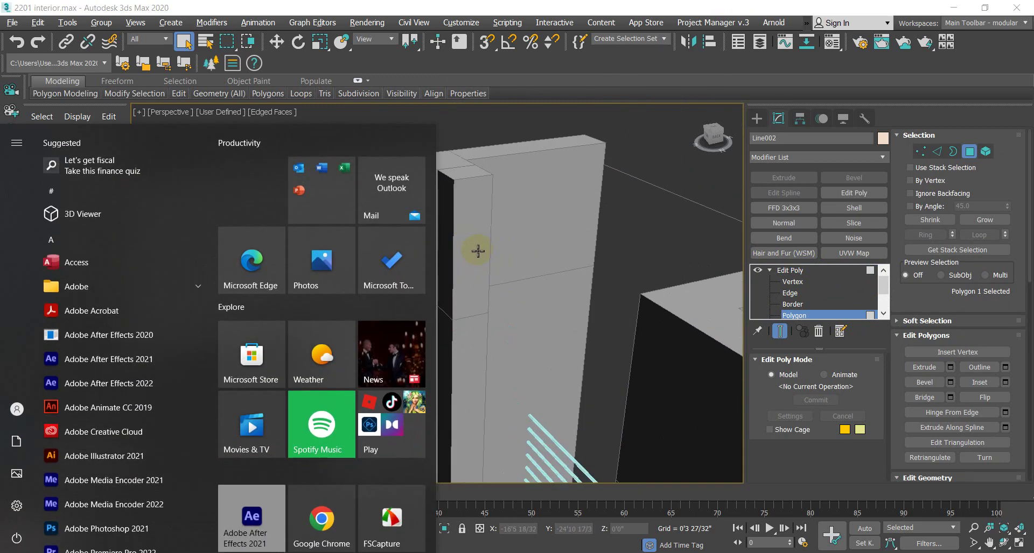
{"action": "key", "text": "super"}
{"action": "key", "text": "alt"}
{"action": "scroll", "coordinate": [477, 250], "scroll_direction": "up", "scroll_amount": 3}
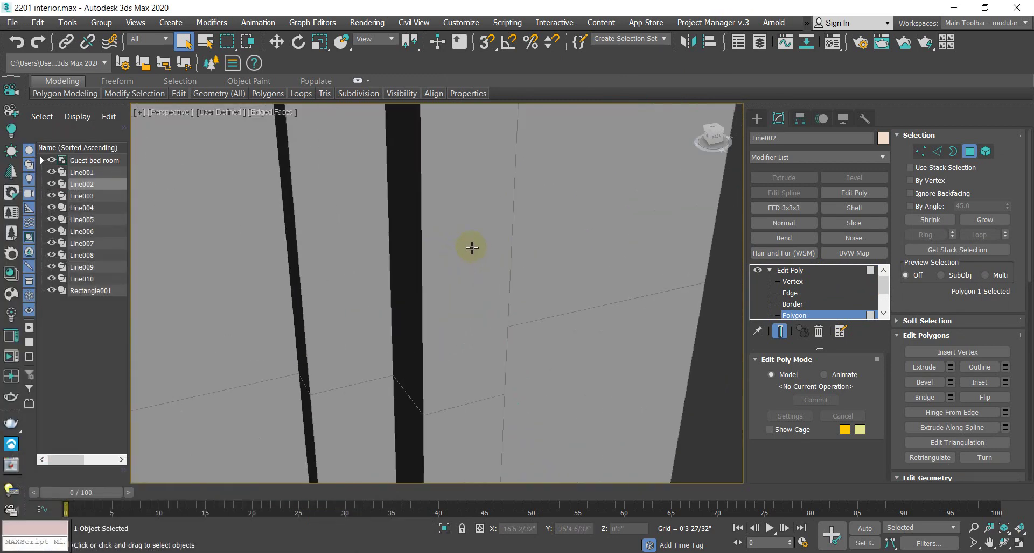
{"action": "scroll", "coordinate": [476, 248], "scroll_direction": "down", "scroll_amount": 7}
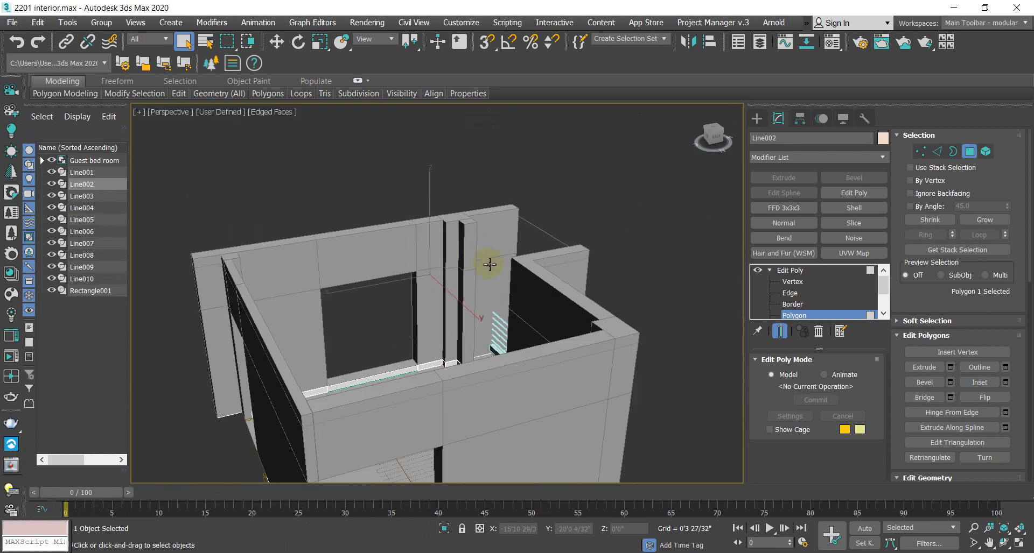
{"action": "left_click", "coordinate": [794, 272]}
Step: Extrude the upper side polygon of Rectangle001's pier beside the window recess across the opening to the opposite wall as a header
{"action": "scroll", "coordinate": [571, 307], "scroll_direction": "up", "scroll_amount": 6}
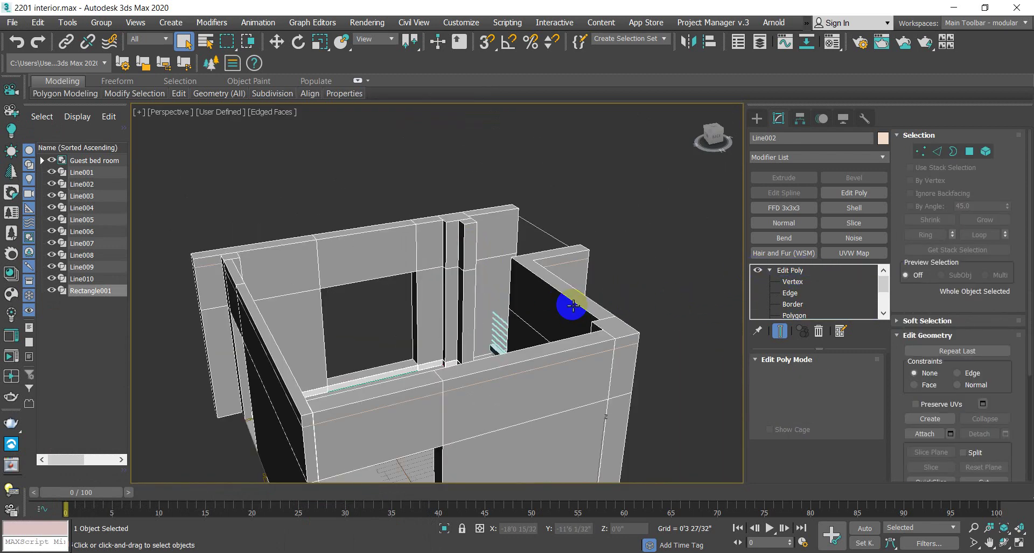
{"action": "left_click", "coordinate": [570, 300]}
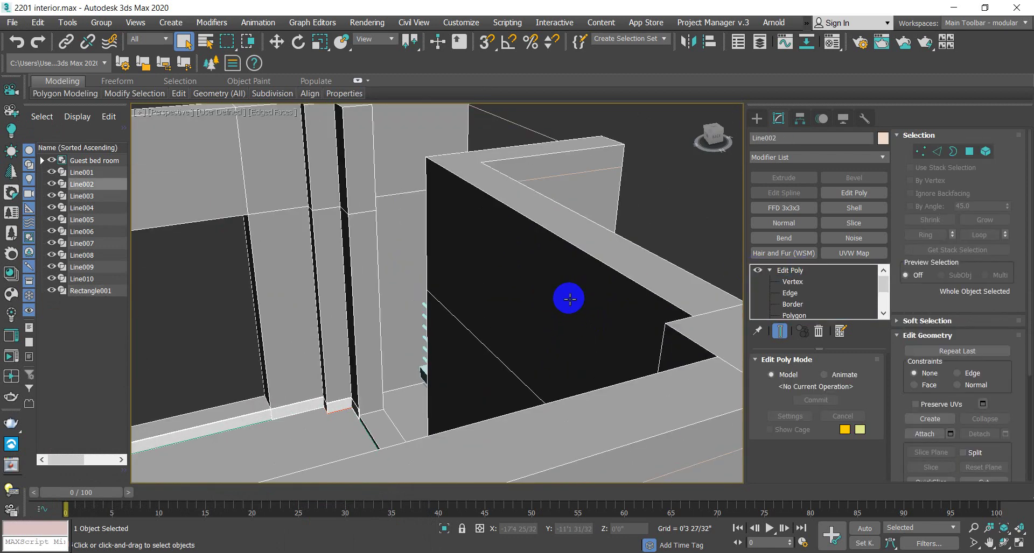
{"action": "left_click", "coordinate": [802, 315]}
{"action": "left_click", "coordinate": [353, 194]}
{"action": "scroll", "coordinate": [371, 254], "scroll_direction": "down", "scroll_amount": 3}
{"action": "middle_click_drag", "start_coordinate": [369, 254], "coordinate": [291, 221], "text": "alt"}
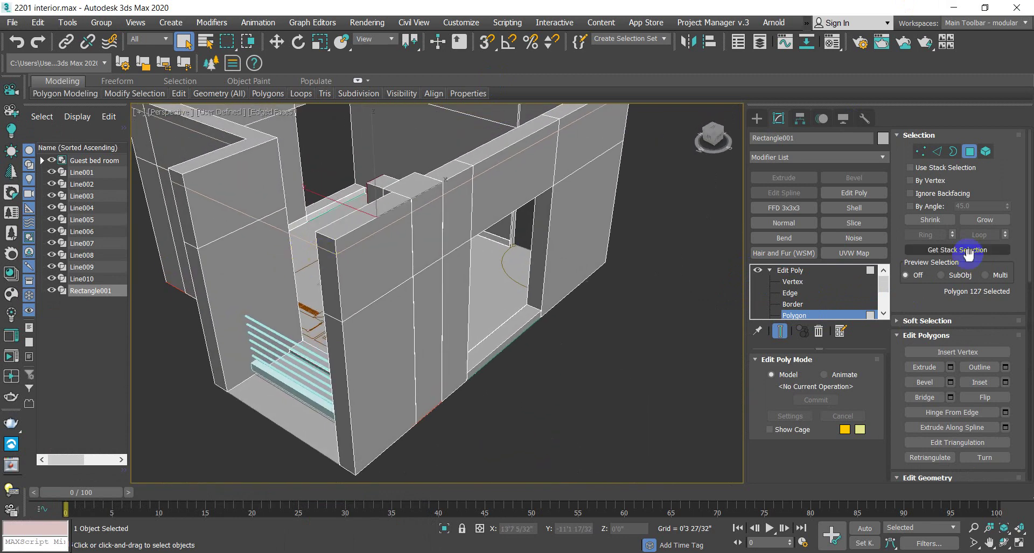
{"action": "left_click", "coordinate": [950, 367]}
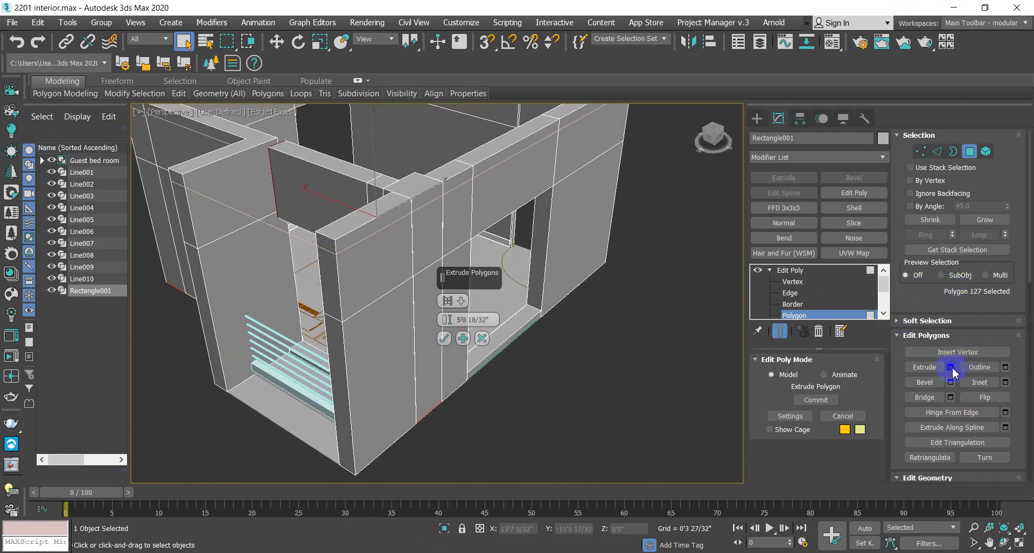
{"action": "middle_click_drag", "start_coordinate": [340, 340], "coordinate": [379, 371], "text": "alt"}
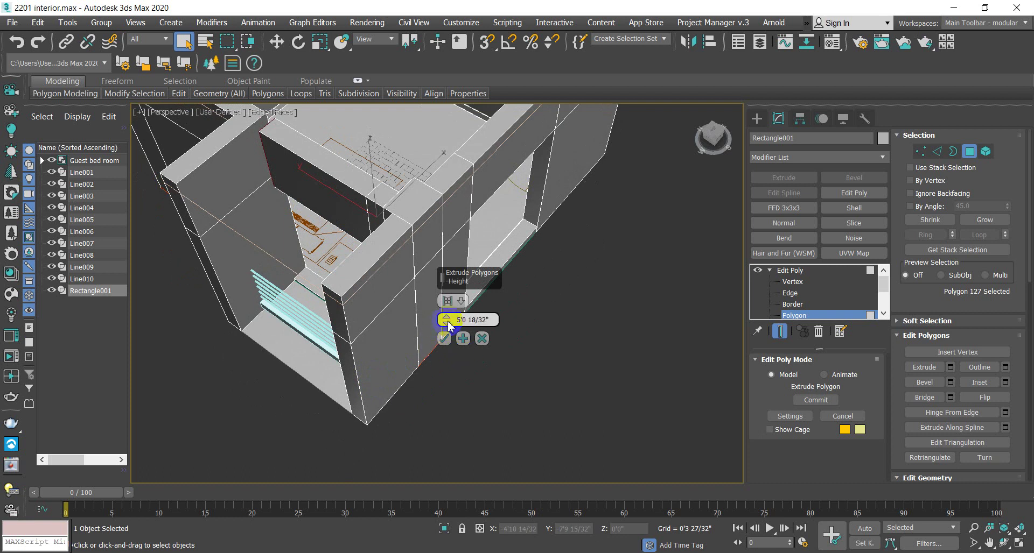
{"action": "left_click_drag", "start_coordinate": [446, 320], "coordinate": [475, 267]}
{"action": "left_click", "coordinate": [444, 338]}
Step: Examine the new header above the railing opening from outside and leave polygon editing of the wall shell
{"action": "middle_click_drag", "start_coordinate": [423, 369], "coordinate": [406, 249], "text": "alt"}
{"action": "scroll", "coordinate": [381, 307], "scroll_direction": "up", "scroll_amount": 4}
{"action": "scroll", "coordinate": [383, 305], "scroll_direction": "down", "scroll_amount": 5}
{"action": "left_click", "coordinate": [411, 231]}
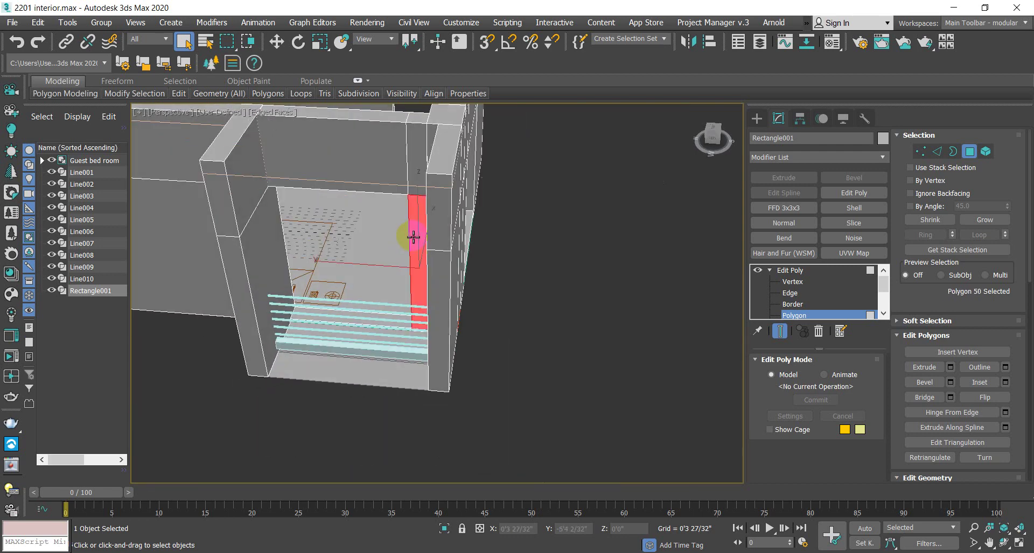
{"action": "left_click", "coordinate": [804, 270]}
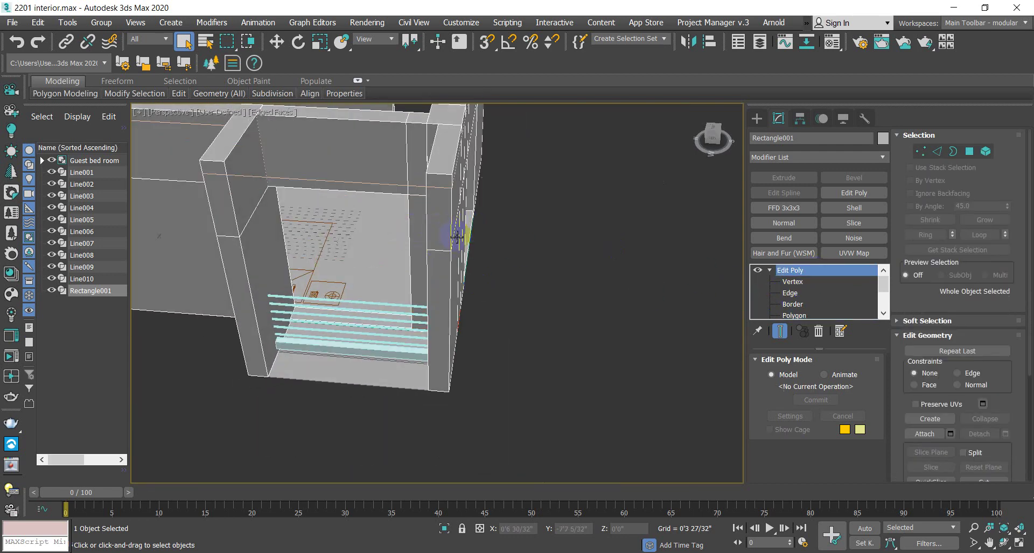
Step: Isolate the wall shell and examine its outer walls, window openings and header from several sides
{"action": "key", "text": "alt+q"}
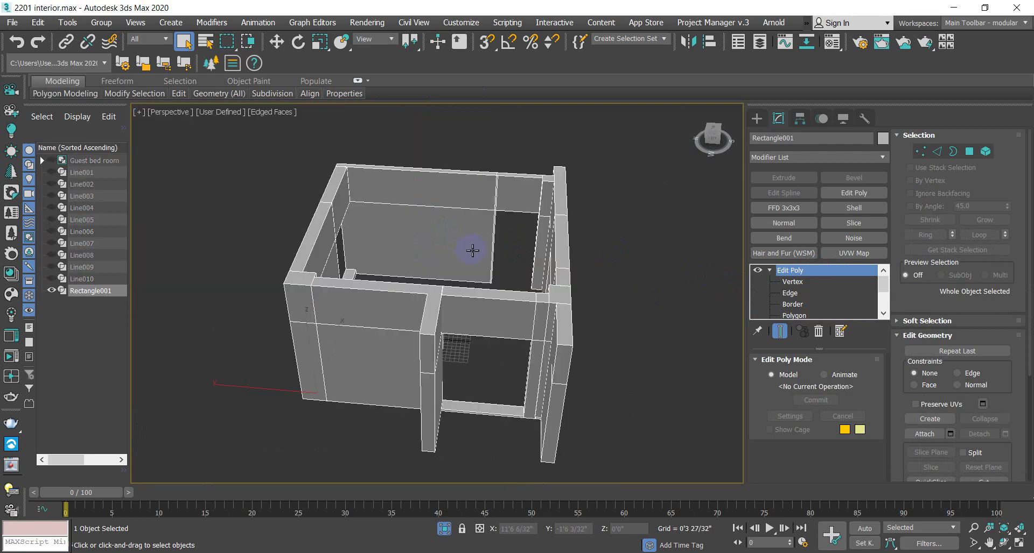
{"action": "scroll", "coordinate": [486, 375], "scroll_direction": "up", "scroll_amount": 4}
{"action": "scroll", "coordinate": [487, 375], "scroll_direction": "down", "scroll_amount": 5}
{"action": "middle_click_drag", "start_coordinate": [488, 375], "coordinate": [526, 274], "text": "alt"}
{"action": "scroll", "coordinate": [461, 348], "scroll_direction": "up", "scroll_amount": 5}
{"action": "scroll", "coordinate": [467, 342], "scroll_direction": "down", "scroll_amount": 5}
{"action": "scroll", "coordinate": [500, 347], "scroll_direction": "up", "scroll_amount": 5}
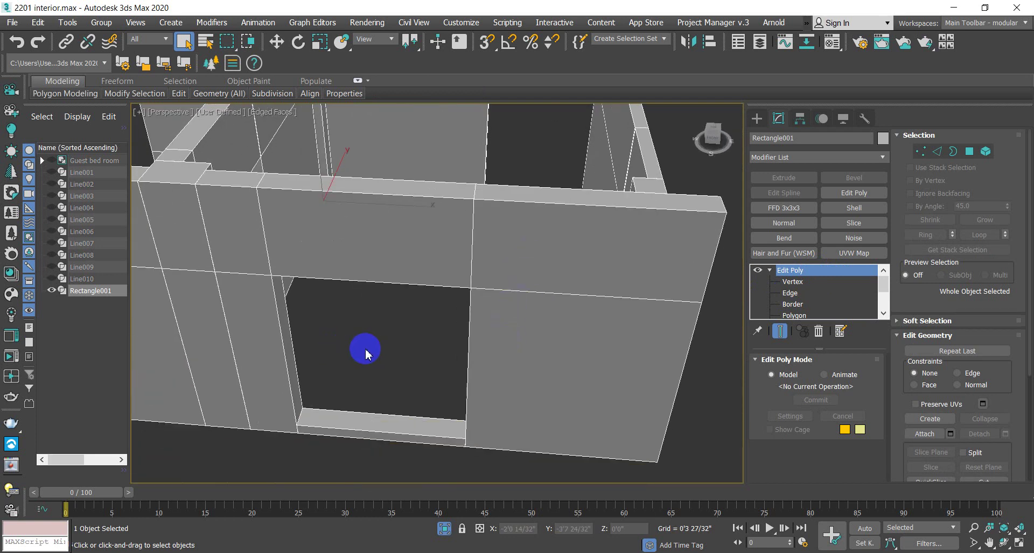
{"action": "middle_click_drag", "start_coordinate": [390, 350], "coordinate": [564, 345], "text": "alt"}
{"action": "scroll", "coordinate": [474, 331], "scroll_direction": "down", "scroll_amount": 4}
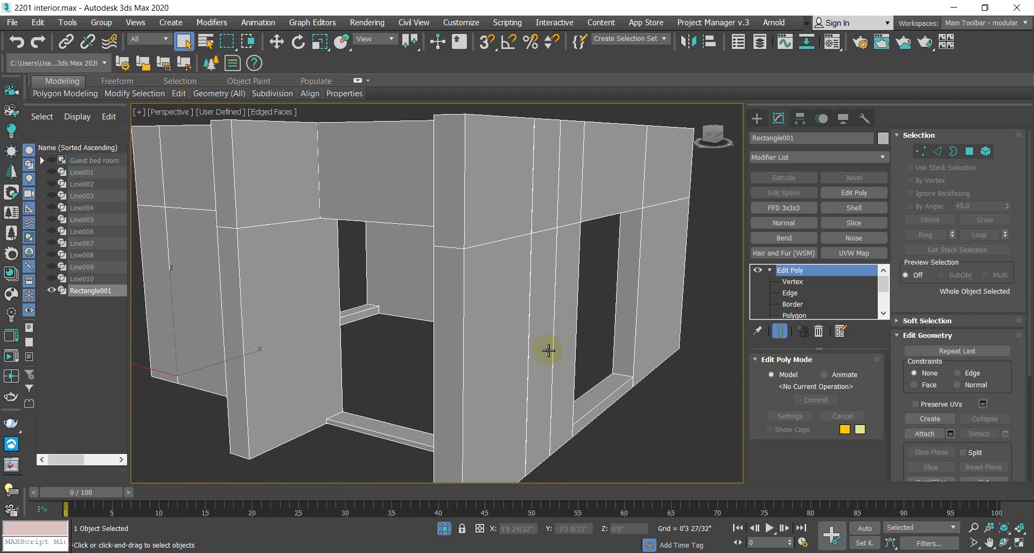
Step: Start creating a Sliding door from the Doors geometry category, with 3D snapping on, at the recessed opening between the two piers
{"action": "scroll", "coordinate": [548, 351], "scroll_direction": "down", "scroll_amount": 3}
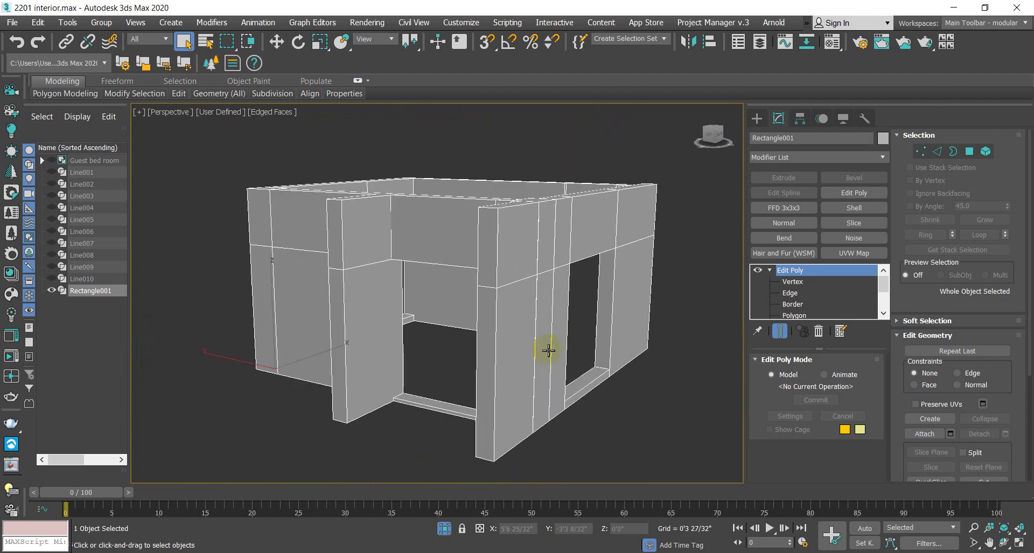
{"action": "left_click", "coordinate": [756, 118]}
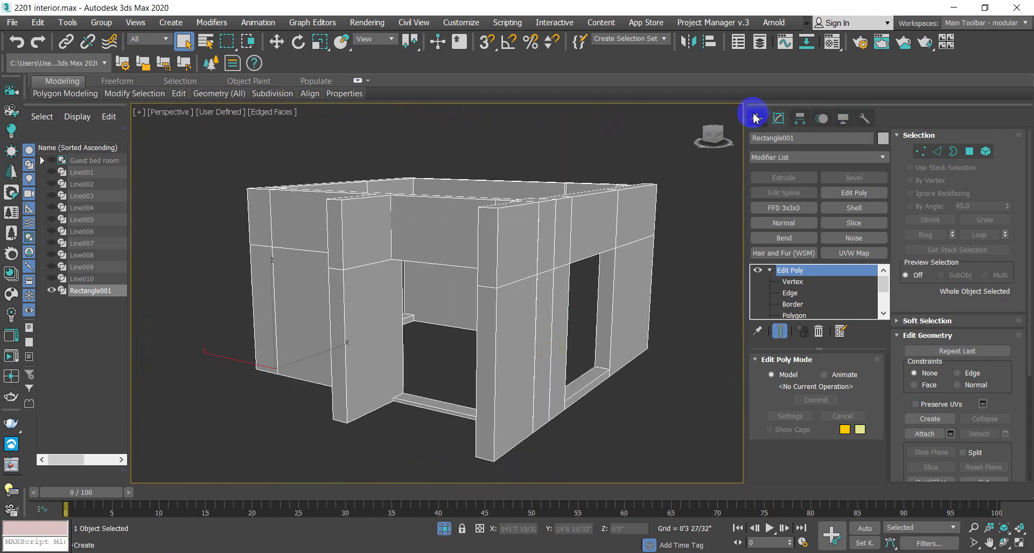
{"action": "left_click", "coordinate": [772, 136]}
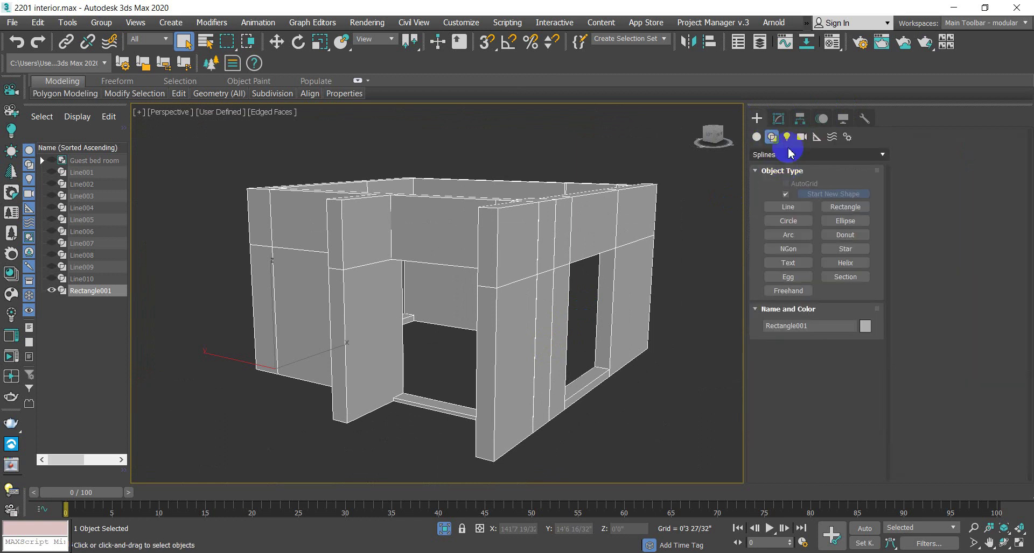
{"action": "left_click", "coordinate": [799, 155]}
{"action": "left_click", "coordinate": [757, 137]}
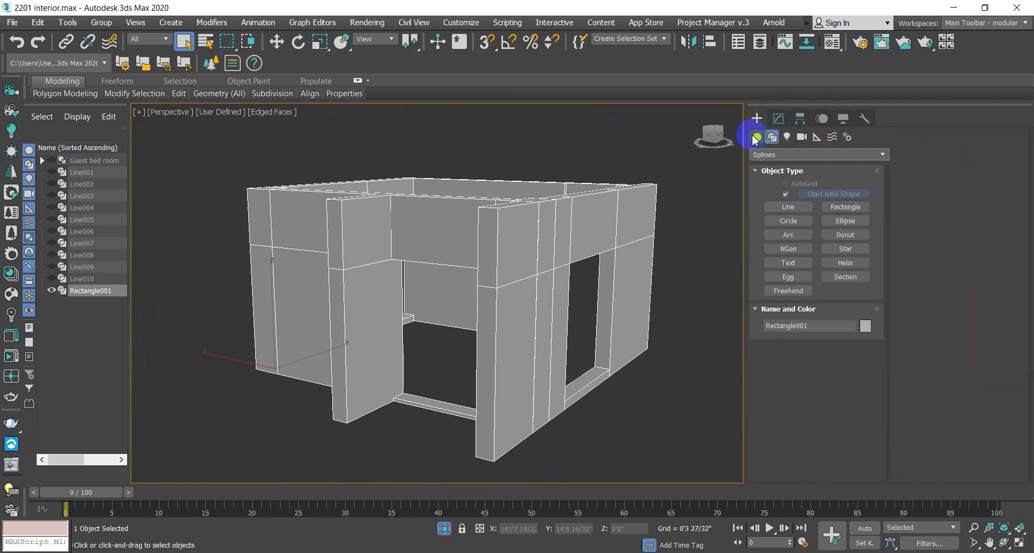
{"action": "left_click", "coordinate": [757, 137]}
{"action": "left_click", "coordinate": [882, 155]}
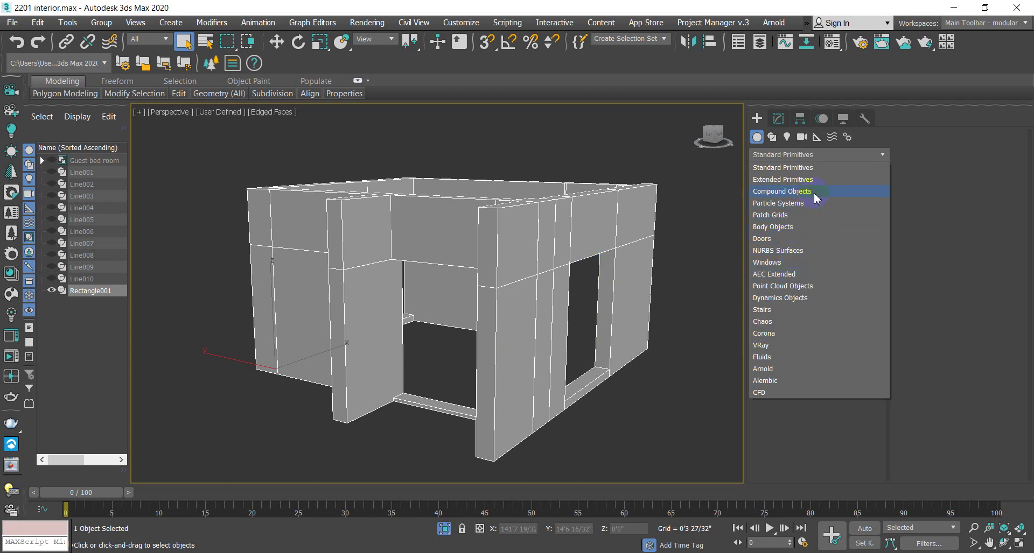
{"action": "left_click", "coordinate": [768, 241]}
{"action": "middle_click_drag", "start_coordinate": [513, 436], "coordinate": [566, 425], "text": "alt"}
{"action": "scroll", "coordinate": [606, 376], "scroll_direction": "up", "scroll_amount": 5}
{"action": "left_click", "coordinate": [853, 199]}
{"action": "scroll", "coordinate": [646, 393], "scroll_direction": "up", "scroll_amount": 3}
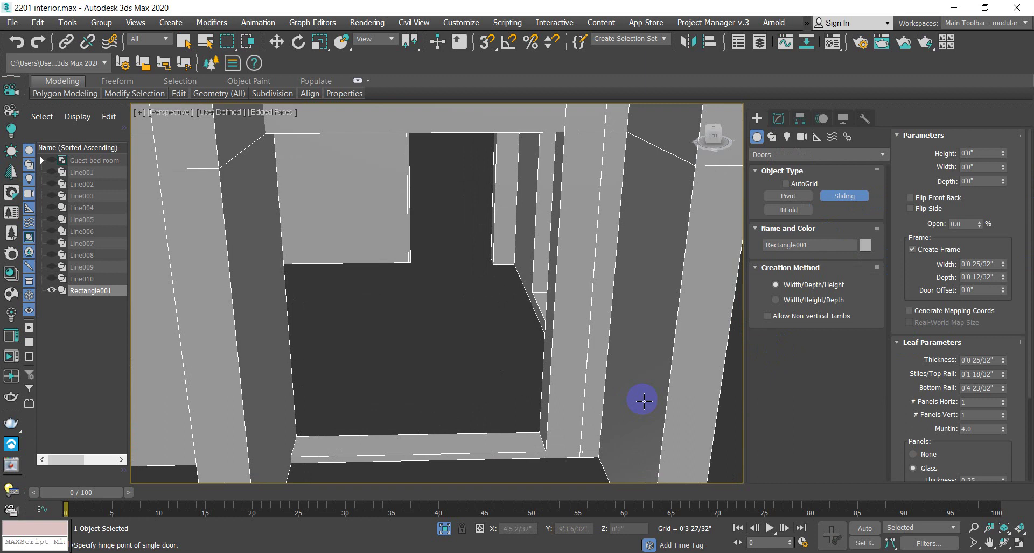
{"action": "key", "text": "s"}
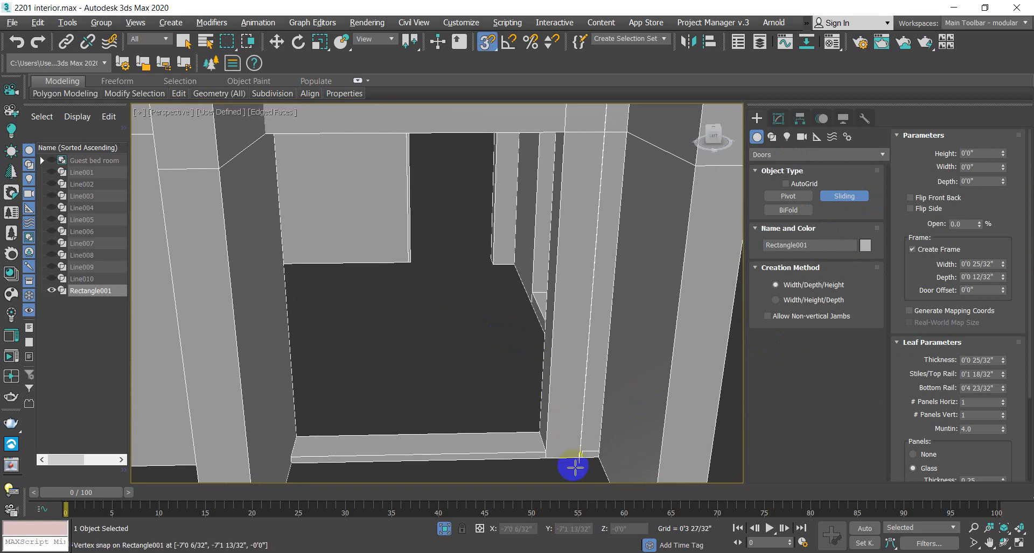
{"action": "mouse_move", "coordinate": [550, 454]}
{"action": "left_mouse_down"}
{"action": "mouse_move", "coordinate": [533, 429]}
{"action": "mouse_move", "coordinate": [544, 451]}
{"action": "left_mouse_up"}
{"action": "left_click", "coordinate": [288, 455]}
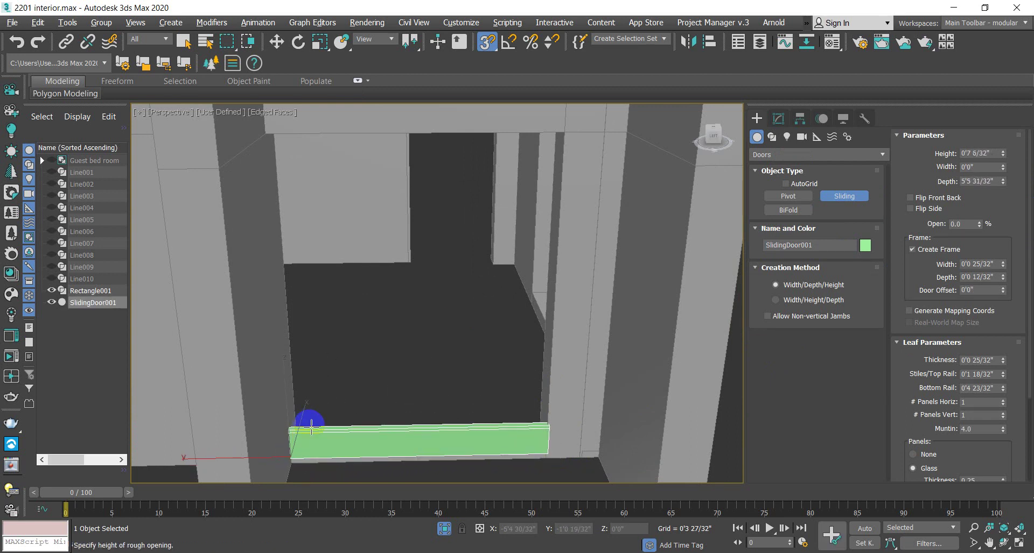
{"action": "middle_click_drag", "start_coordinate": [326, 439], "coordinate": [308, 464], "text": "alt"}
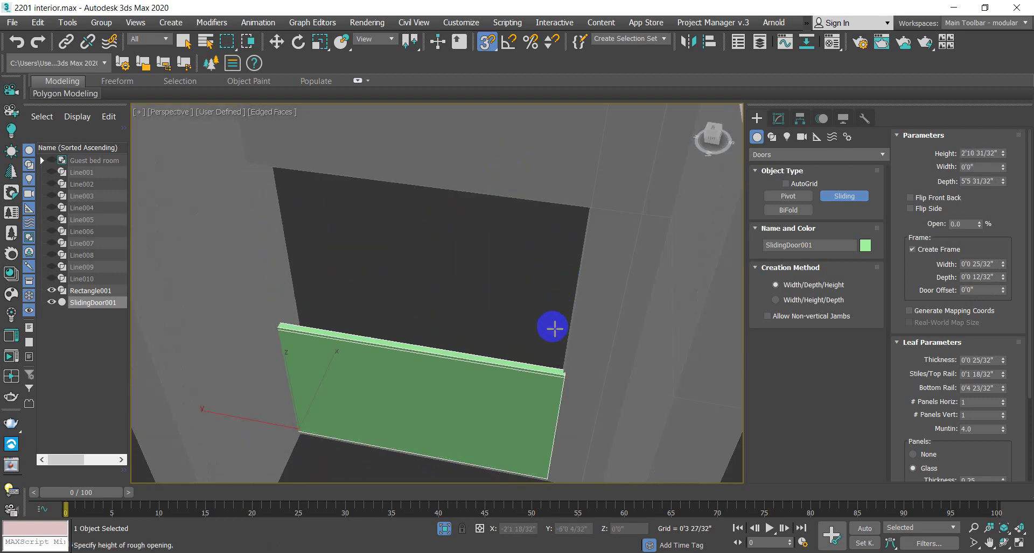
{"action": "middle_click_drag", "start_coordinate": [527, 433], "coordinate": [504, 331], "text": "alt"}
{"action": "right_click", "coordinate": [523, 436]}
Step: Try to create a sliding door in the recessed opening with width 0'10", depth 5'6" and height 6'10 4/32"
{"action": "left_click", "coordinate": [854, 200]}
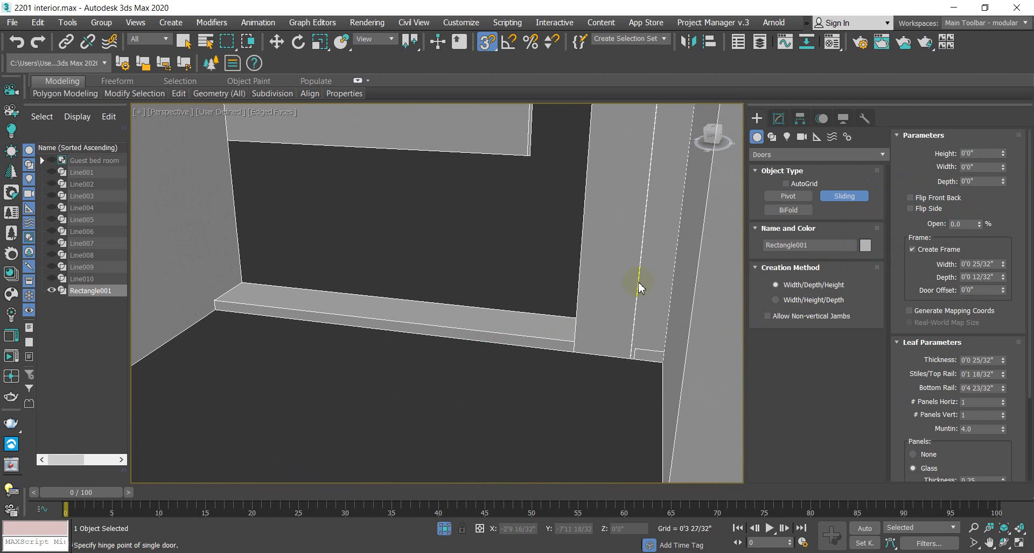
{"action": "middle_click_drag", "start_coordinate": [434, 350], "coordinate": [457, 353], "text": "alt"}
{"action": "mouse_move", "coordinate": [663, 299]}
{"action": "left_mouse_down"}
{"action": "mouse_move", "coordinate": [669, 323]}
{"action": "mouse_move", "coordinate": [662, 310]}
{"action": "left_mouse_up"}
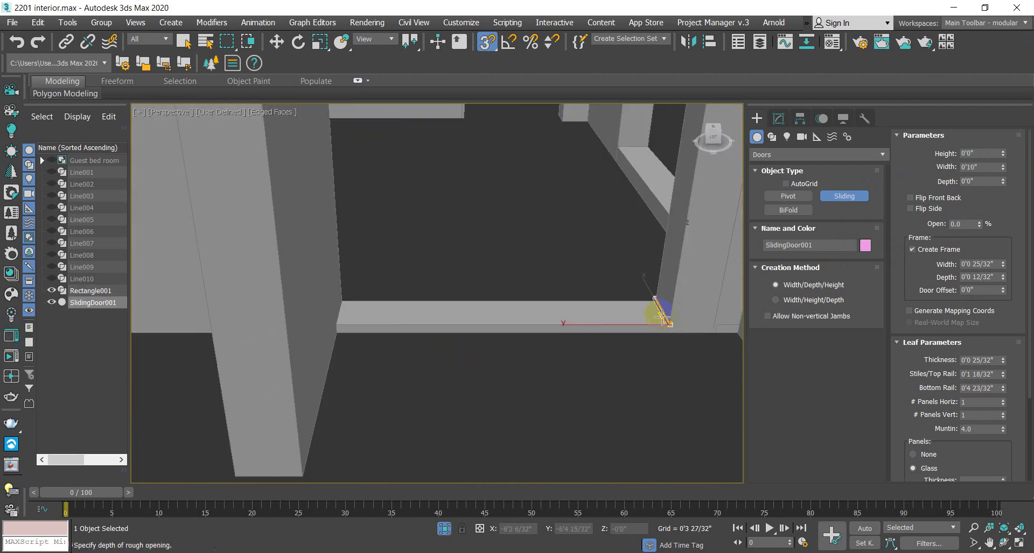
{"action": "left_click", "coordinate": [345, 312]}
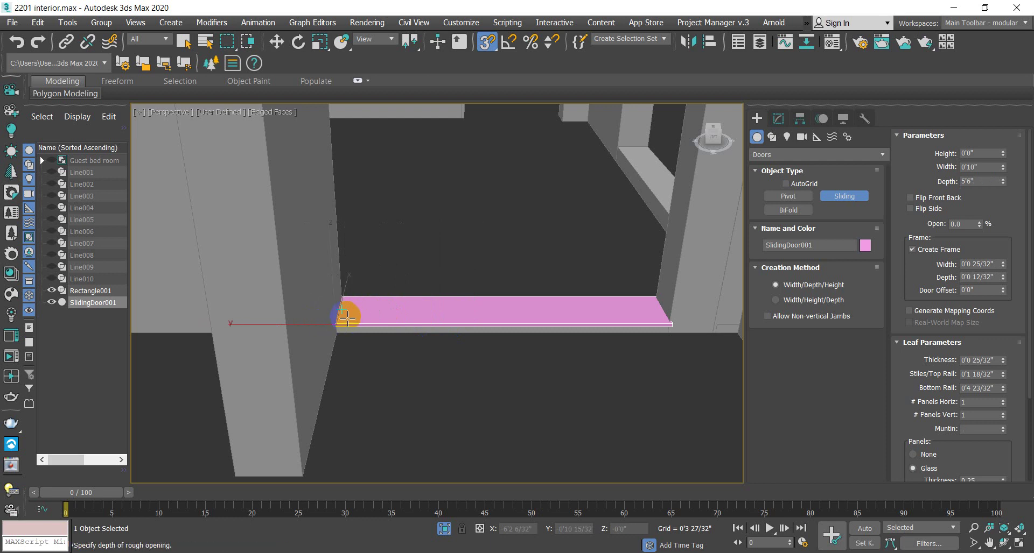
{"action": "mouse_move", "coordinate": [485, 271]}
{"action": "middle_mouse_down", "text": "alt"}
{"action": "mouse_move", "coordinate": [487, 302]}
{"action": "mouse_move", "coordinate": [498, 307]}
{"action": "mouse_move", "coordinate": [491, 287]}
{"action": "middle_mouse_up", "text": "alt"}
{"action": "middle_click_drag", "start_coordinate": [510, 197], "coordinate": [503, 312]}
{"action": "scroll", "coordinate": [508, 272], "scroll_direction": "down", "scroll_amount": 3}
{"action": "left_click", "coordinate": [558, 227]}
Step: Examine the door in isolation, restore the wall shell and undo the door's creation
{"action": "scroll", "coordinate": [534, 400], "scroll_direction": "down", "scroll_amount": 3}
{"action": "middle_click_drag", "start_coordinate": [535, 400], "coordinate": [362, 448], "text": "alt"}
{"action": "scroll", "coordinate": [513, 340], "scroll_direction": "up", "scroll_amount": 4}
{"action": "mouse_move", "coordinate": [513, 339]}
{"action": "middle_mouse_down", "text": "alt"}
{"action": "mouse_move", "coordinate": [493, 334]}
{"action": "mouse_move", "coordinate": [489, 308]}
{"action": "mouse_move", "coordinate": [512, 360]}
{"action": "mouse_move", "coordinate": [473, 329]}
{"action": "mouse_move", "coordinate": [372, 349]}
{"action": "mouse_move", "coordinate": [422, 318]}
{"action": "mouse_move", "coordinate": [427, 327]}
{"action": "middle_mouse_up", "text": "alt"}
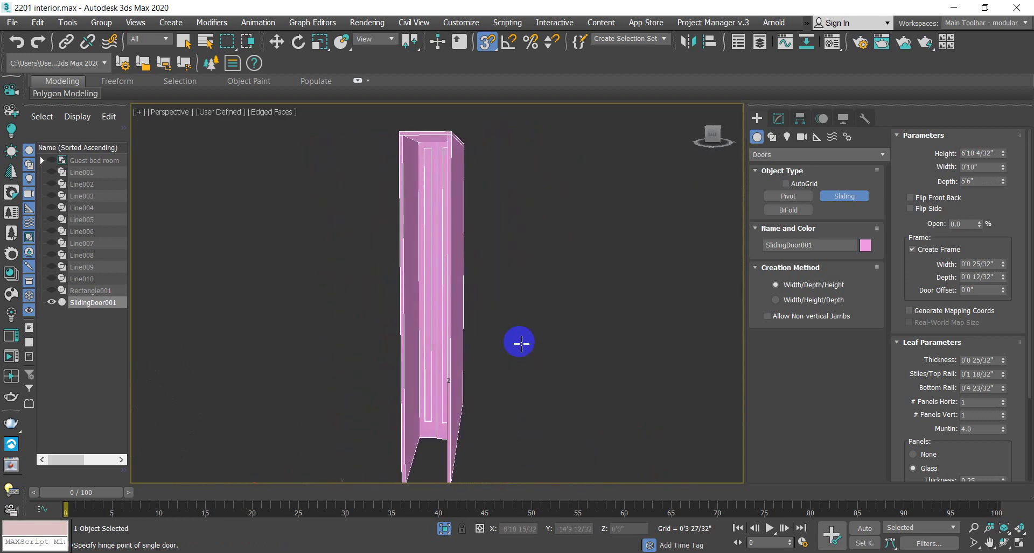
{"action": "key", "text": "ctrl+z"}
{"action": "scroll", "coordinate": [505, 351], "scroll_direction": "down", "scroll_amount": 5}
{"action": "mouse_move", "coordinate": [490, 356]}
{"action": "middle_mouse_down", "text": "alt"}
{"action": "mouse_move", "coordinate": [517, 334]}
{"action": "mouse_move", "coordinate": [328, 360]}
{"action": "mouse_move", "coordinate": [549, 352]}
{"action": "mouse_move", "coordinate": [508, 354]}
{"action": "middle_mouse_up", "text": "alt"}
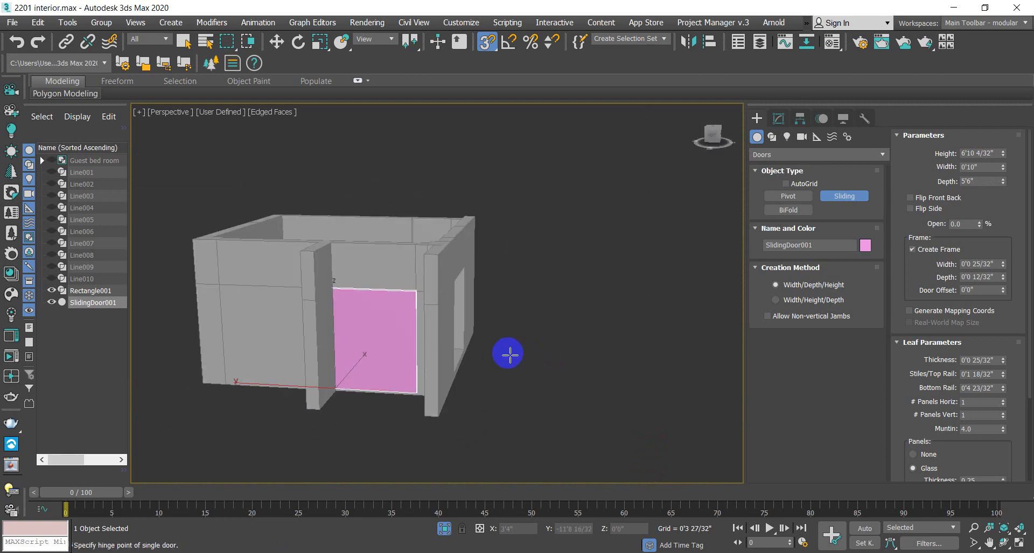
{"action": "key", "text": "ctrl+z"}
Step: Try to create a sliding door along the sill's outer edge with depth 5'5 31/32" and discard it
{"action": "scroll", "coordinate": [397, 399], "scroll_direction": "up", "scroll_amount": 6}
{"action": "middle_click_drag", "start_coordinate": [403, 398], "coordinate": [498, 390], "text": "alt"}
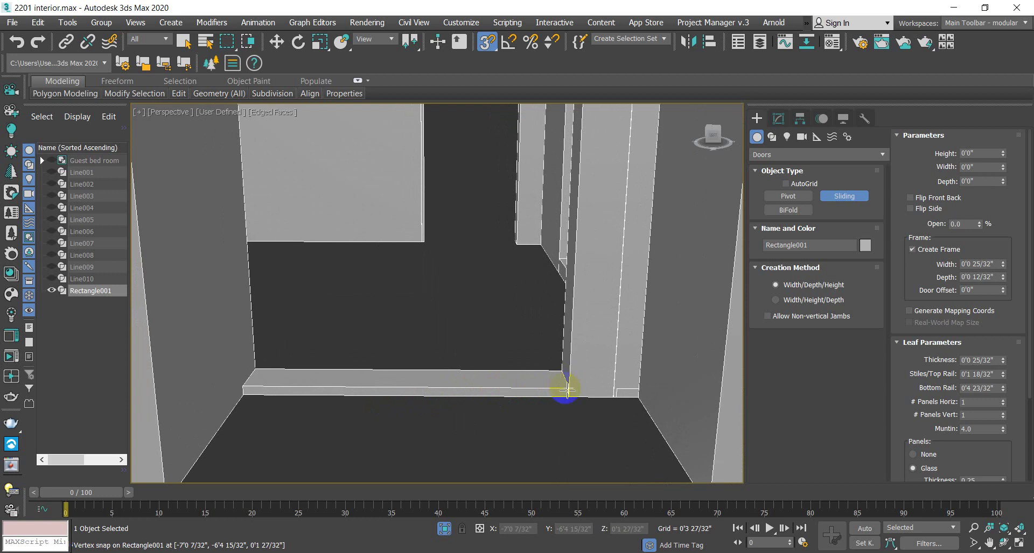
{"action": "left_click_drag", "start_coordinate": [566, 390], "coordinate": [257, 395]}
{"action": "scroll", "coordinate": [251, 383], "scroll_direction": "up", "scroll_amount": 3}
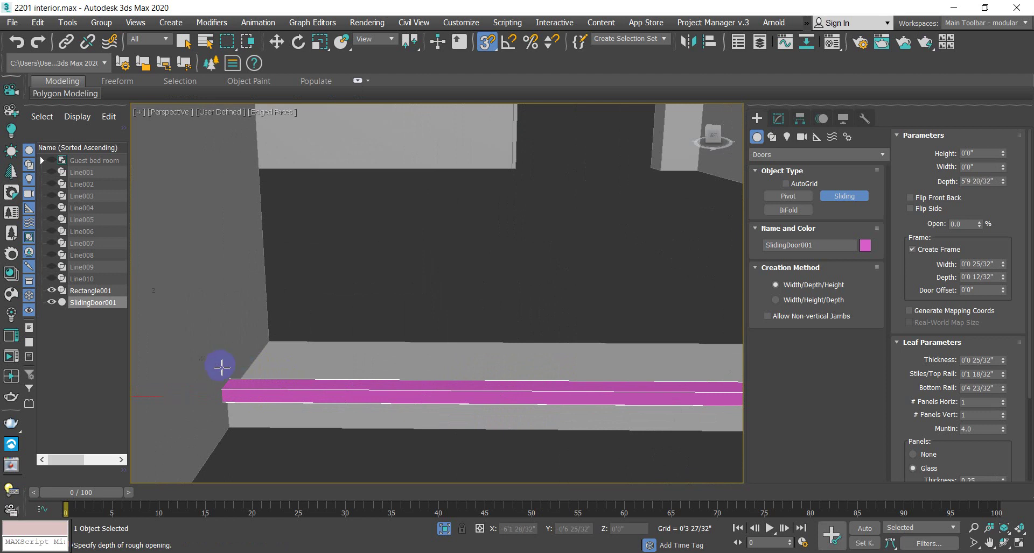
{"action": "scroll", "coordinate": [338, 371], "scroll_direction": "down", "scroll_amount": 3}
{"action": "scroll", "coordinate": [321, 369], "scroll_direction": "up", "scroll_amount": 2}
{"action": "left_click", "coordinate": [321, 387]}
{"action": "middle_click_drag", "start_coordinate": [397, 216], "coordinate": [339, 362]}
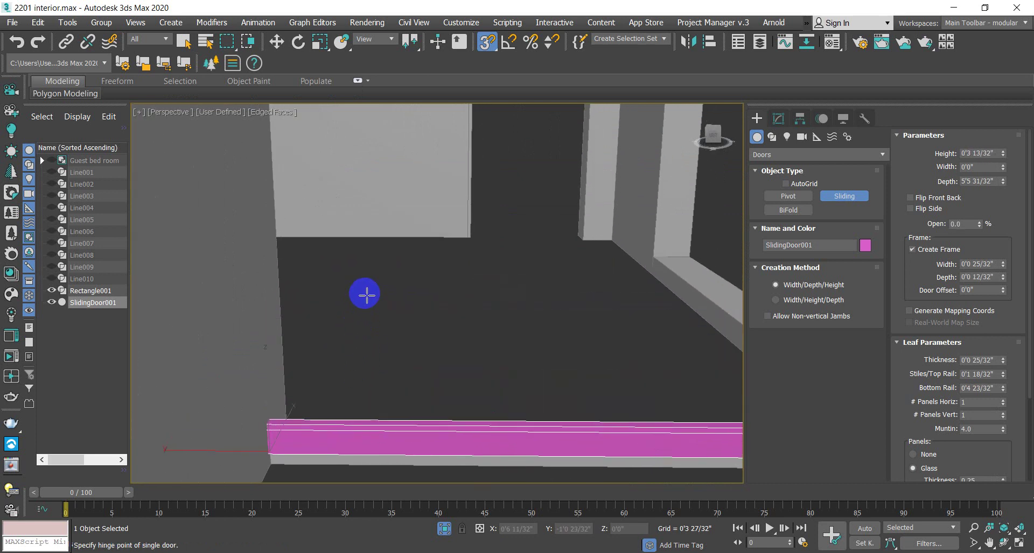
{"action": "middle_click_drag", "start_coordinate": [344, 402], "coordinate": [310, 454], "text": "alt"}
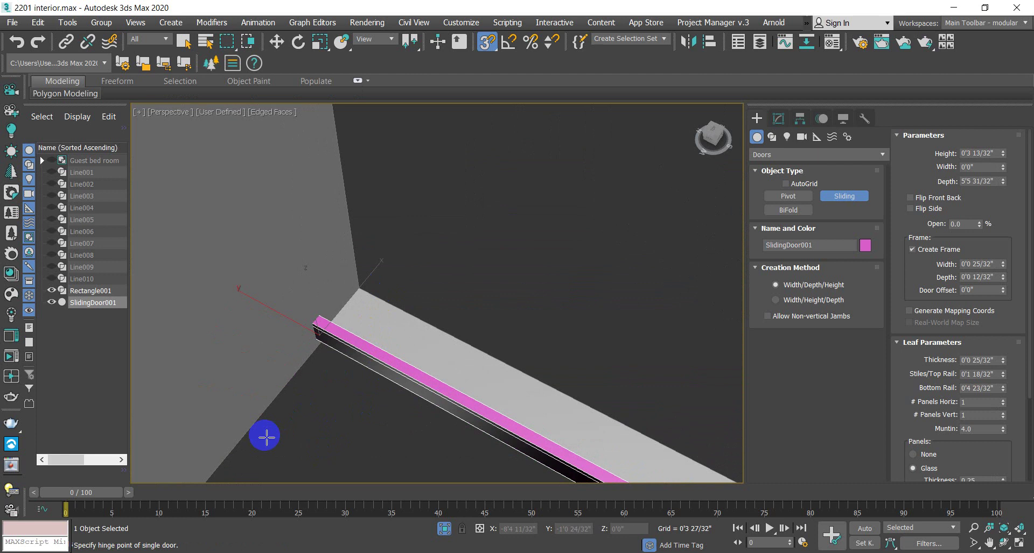
{"action": "right_click", "coordinate": [325, 399]}
{"action": "middle_click_drag", "start_coordinate": [412, 379], "coordinate": [427, 376], "text": "alt"}
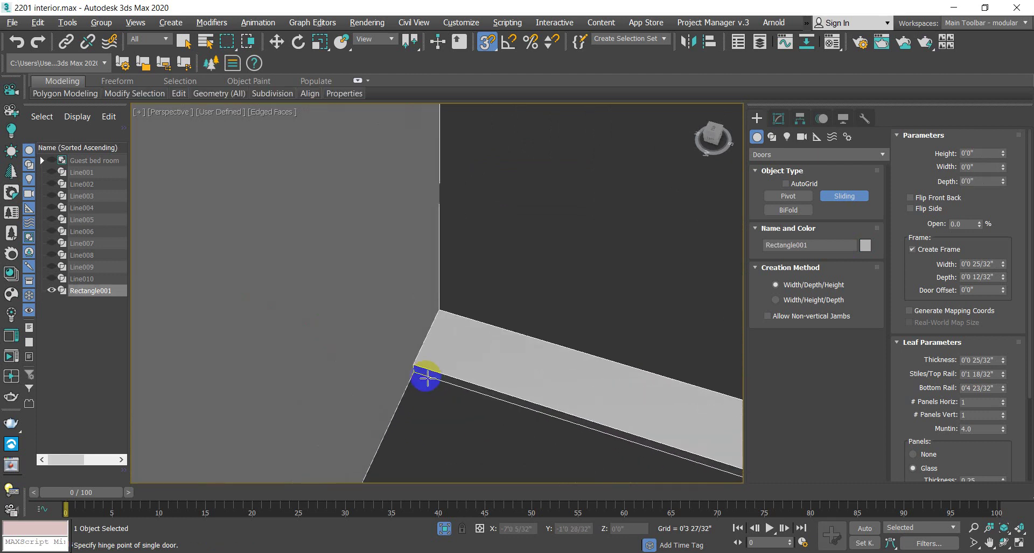
{"action": "scroll", "coordinate": [424, 367], "scroll_direction": "down", "scroll_amount": 3}
{"action": "middle_click_drag", "start_coordinate": [506, 385], "coordinate": [393, 363]}
{"action": "middle_click_drag", "start_coordinate": [514, 412], "coordinate": [542, 408], "text": "alt"}
{"action": "left_click_drag", "start_coordinate": [588, 362], "coordinate": [590, 349]}
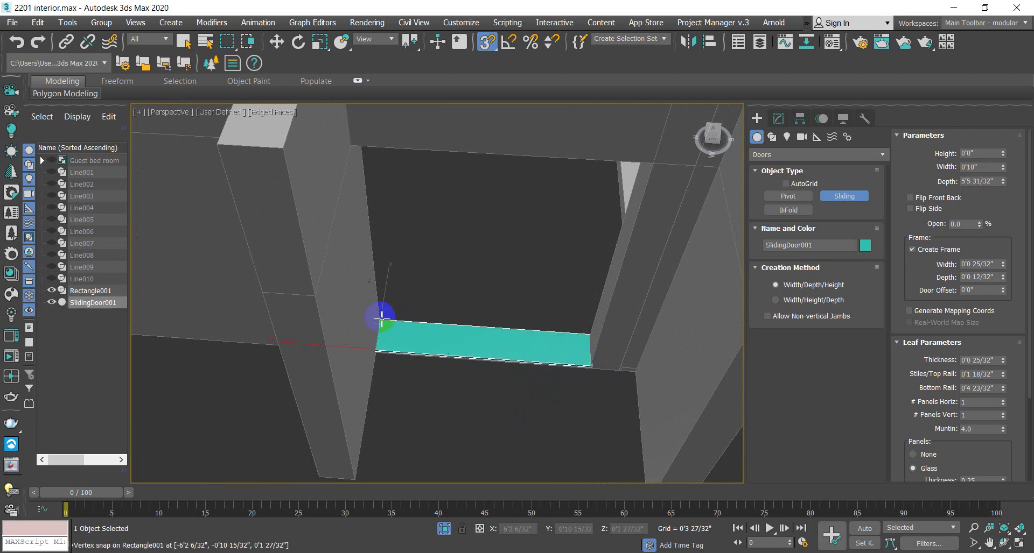
{"action": "left_click", "coordinate": [382, 320]}
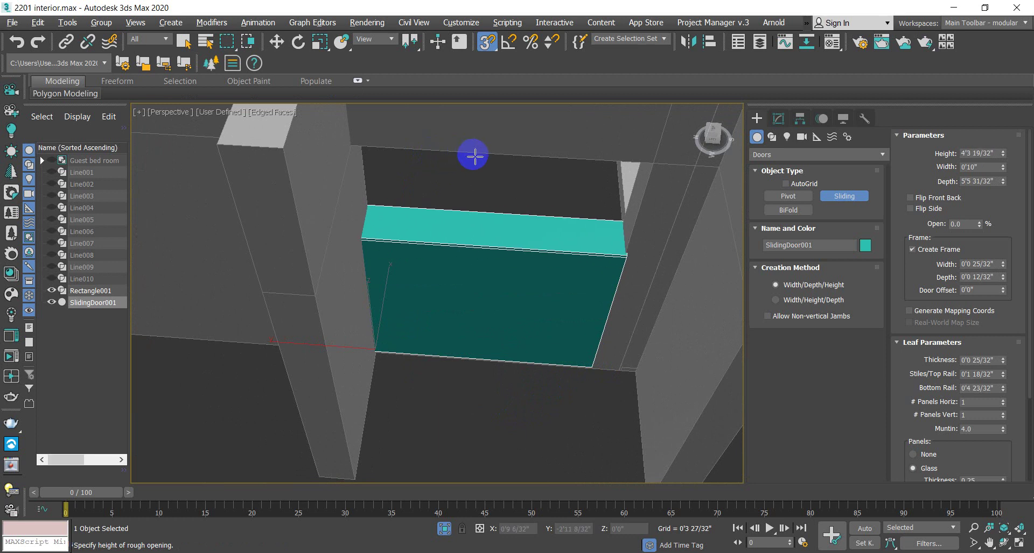
{"action": "right_click", "coordinate": [572, 348]}
{"action": "scroll", "coordinate": [575, 352], "scroll_direction": "up", "scroll_amount": 4}
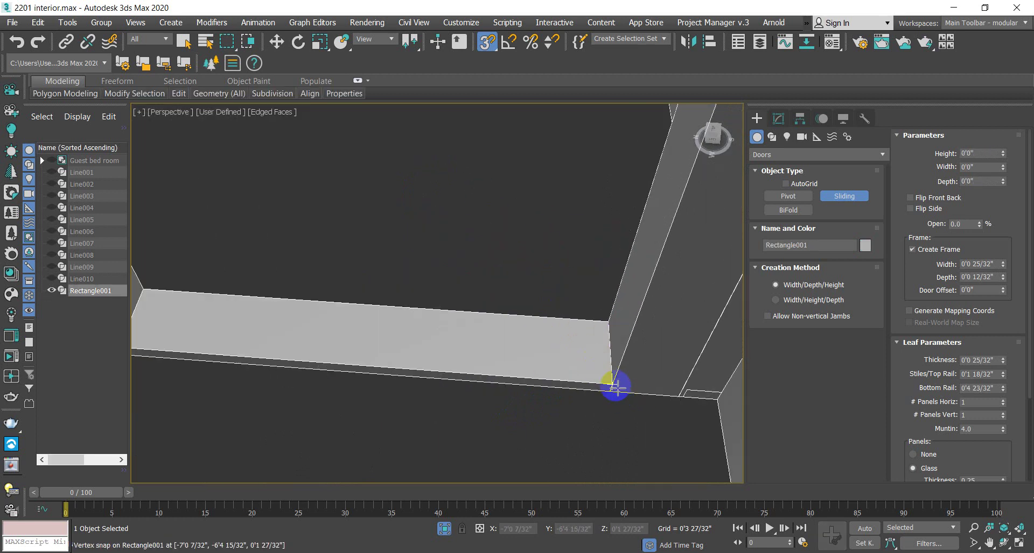
{"action": "left_click_drag", "start_coordinate": [614, 383], "coordinate": [318, 344]}
{"action": "middle_click_drag", "start_coordinate": [318, 344], "coordinate": [425, 325]}
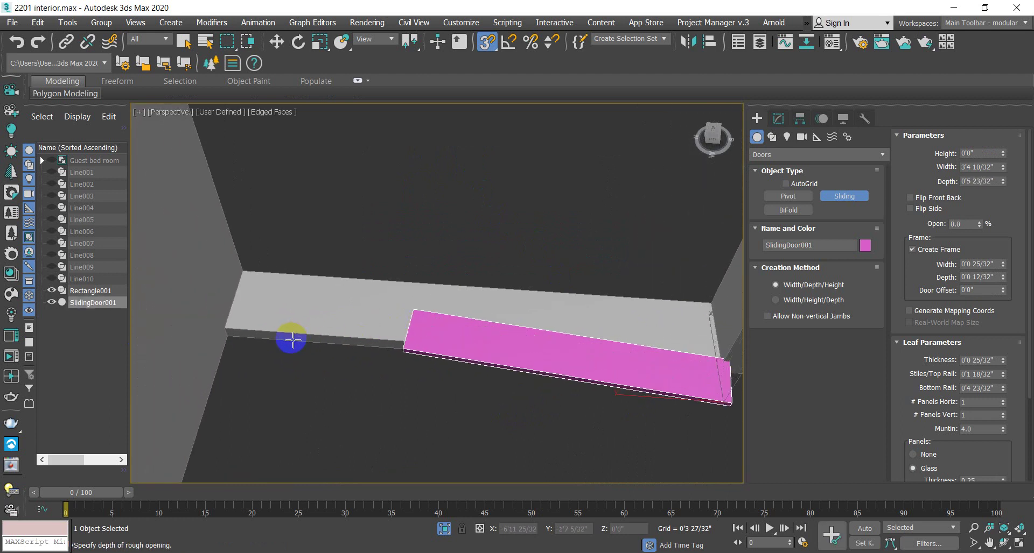
{"action": "left_click", "coordinate": [347, 388]}
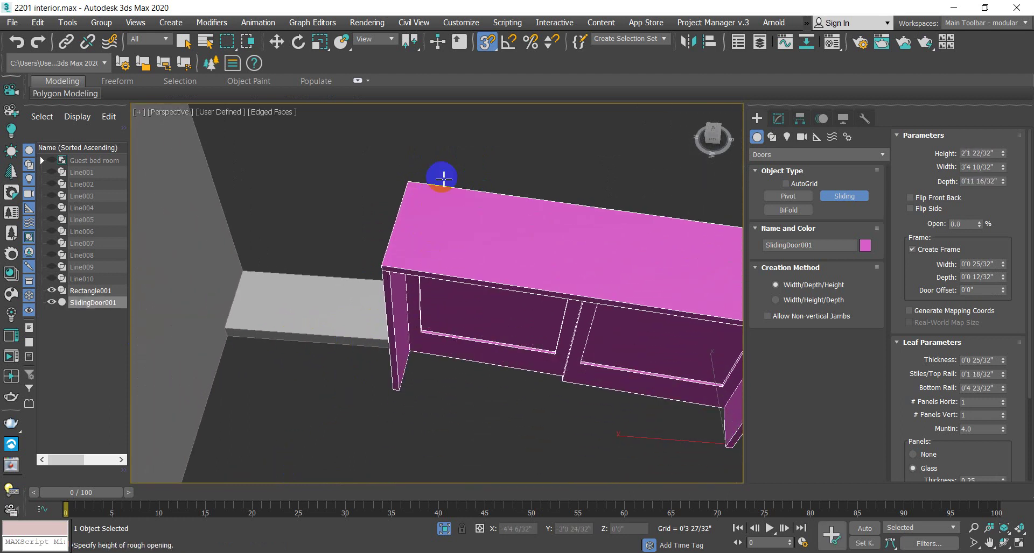
{"action": "right_click", "coordinate": [300, 333]}
{"action": "left_click", "coordinate": [724, 360]}
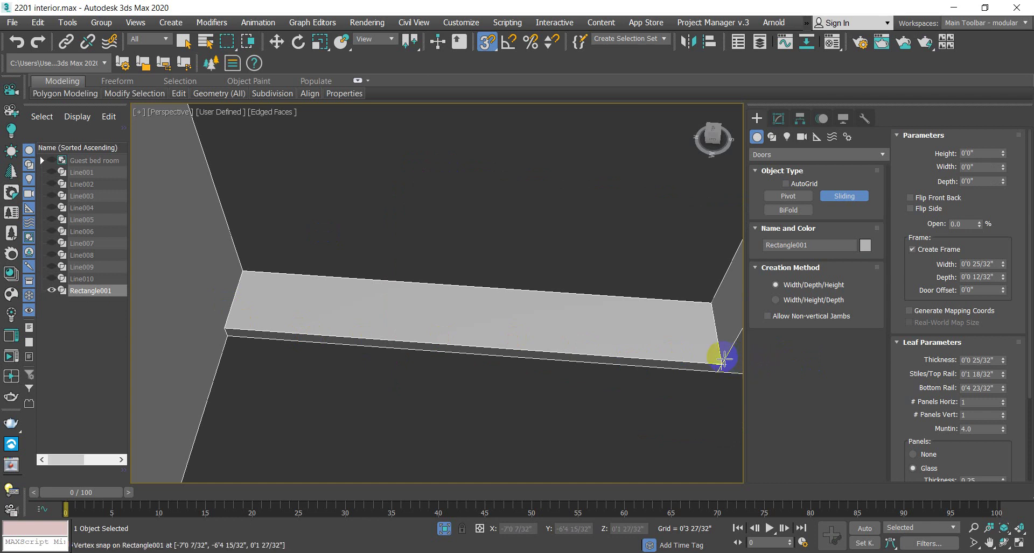
{"action": "left_click_drag", "start_coordinate": [727, 365], "coordinate": [512, 348]}
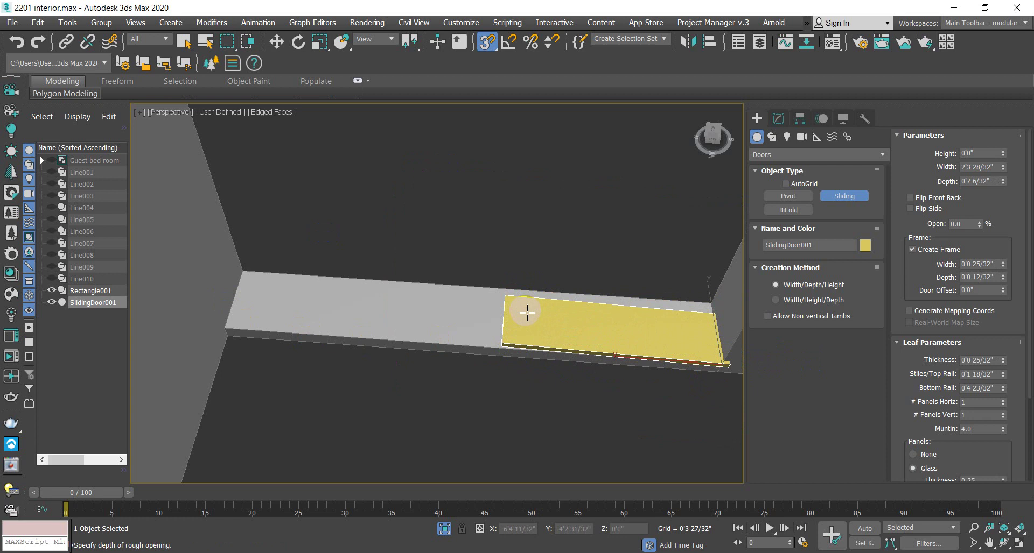
{"action": "left_click", "coordinate": [527, 312]}
{"action": "right_click", "coordinate": [723, 306]}
Step: Create a sliding door on the sill, snapped to the recessed opening: width 5'5 31/32", depth 0'10" and height 6'10 4/32"
{"action": "left_click_drag", "start_coordinate": [723, 366], "coordinate": [227, 331]}
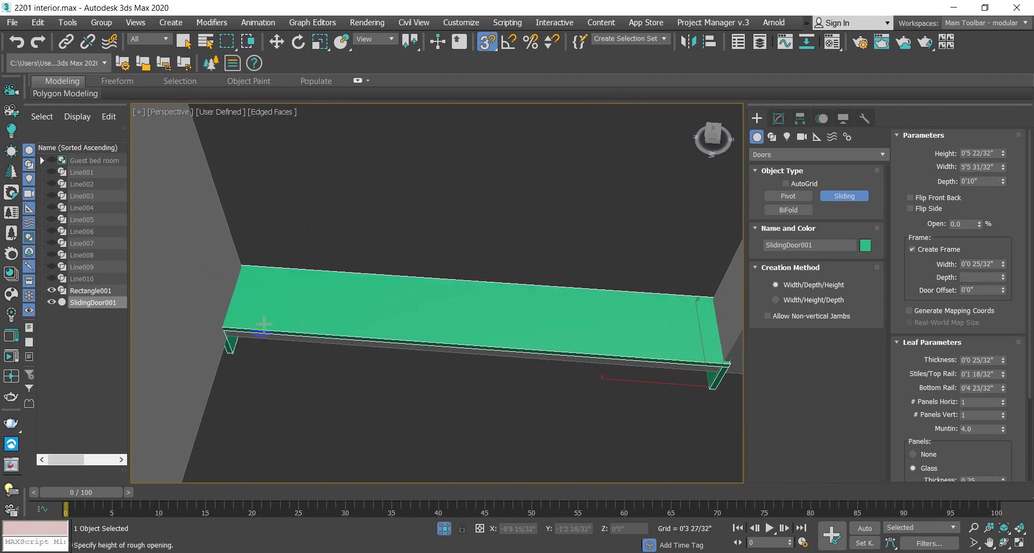
{"action": "middle_click_drag", "start_coordinate": [266, 320], "coordinate": [311, 376]}
{"action": "scroll", "coordinate": [292, 347], "scroll_direction": "down", "scroll_amount": 3}
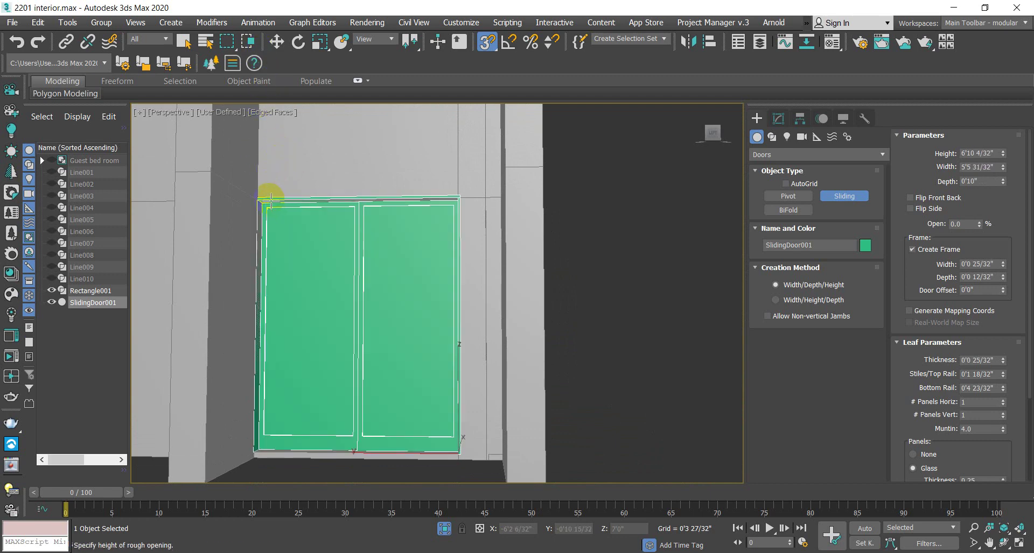
{"action": "middle_click_drag", "start_coordinate": [425, 351], "coordinate": [366, 360], "text": "alt"}
{"action": "scroll", "coordinate": [392, 345], "scroll_direction": "down", "scroll_amount": 5}
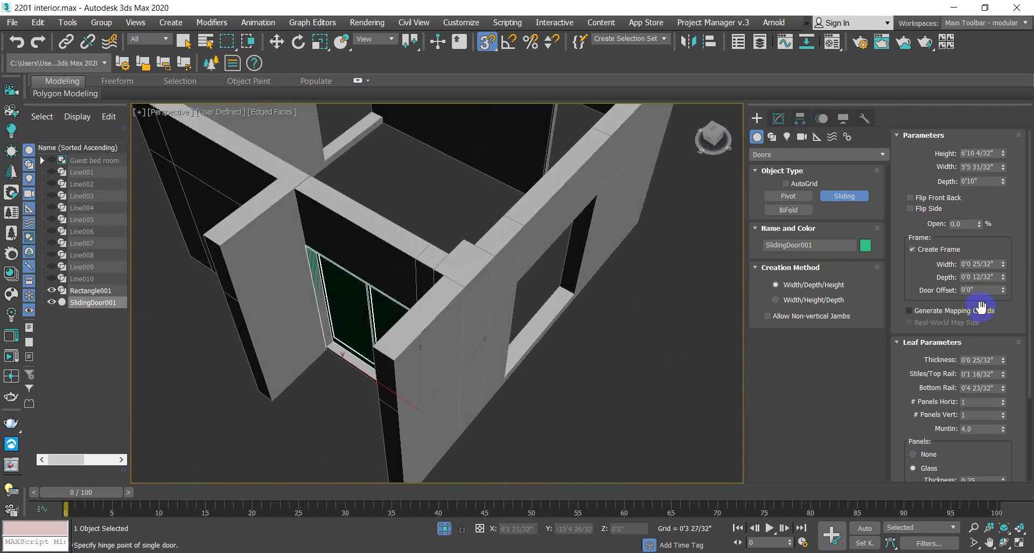
Step: Display the new sliding door as see-through and examine its frame and panels from both sides of the wall
{"action": "scroll", "coordinate": [371, 299], "scroll_direction": "up", "scroll_amount": 5}
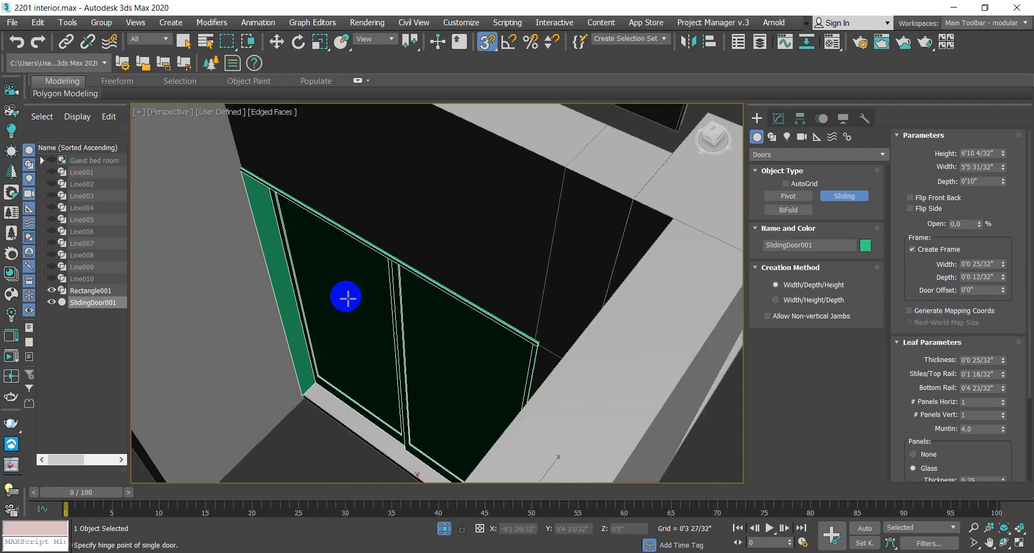
{"action": "scroll", "coordinate": [378, 327], "scroll_direction": "down", "scroll_amount": 4}
{"action": "middle_click_drag", "start_coordinate": [379, 327], "coordinate": [379, 353], "text": "alt"}
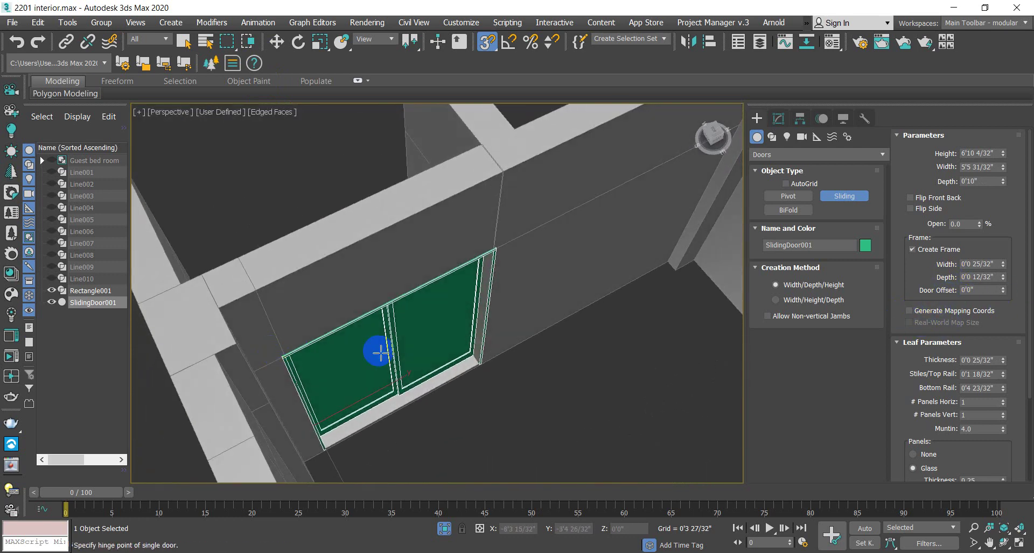
{"action": "scroll", "coordinate": [380, 327], "scroll_direction": "up", "scroll_amount": 4}
{"action": "scroll", "coordinate": [443, 307], "scroll_direction": "down", "scroll_amount": 5}
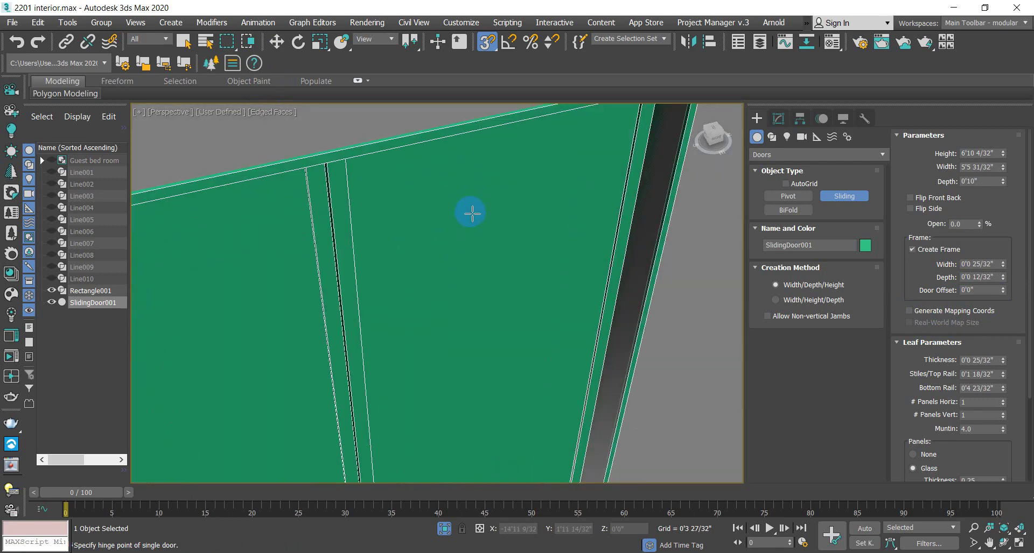
{"action": "middle_click_drag", "start_coordinate": [475, 232], "coordinate": [512, 338], "text": "alt"}
{"action": "key", "text": "alt+x"}
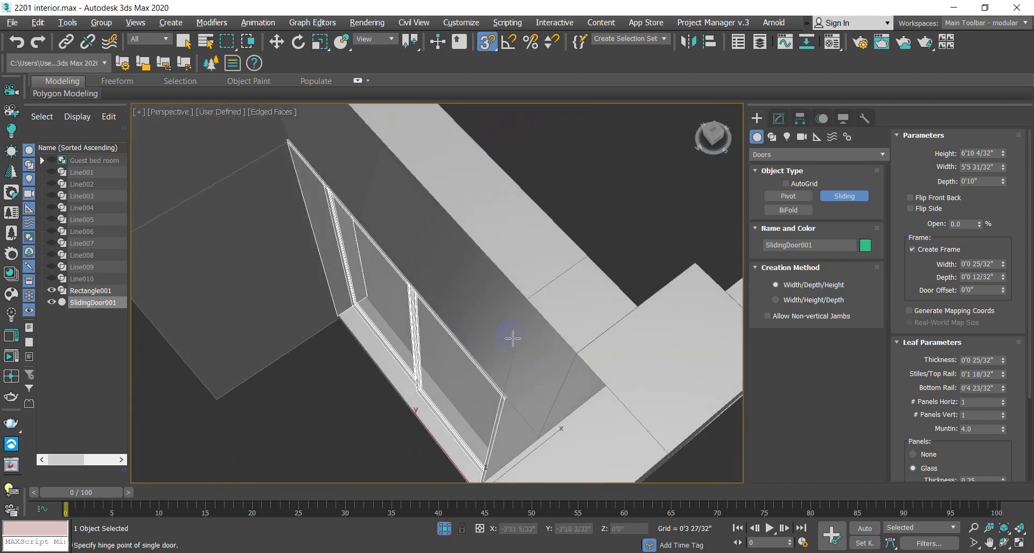
{"action": "middle_click_drag", "start_coordinate": [488, 394], "coordinate": [488, 359], "text": "alt"}
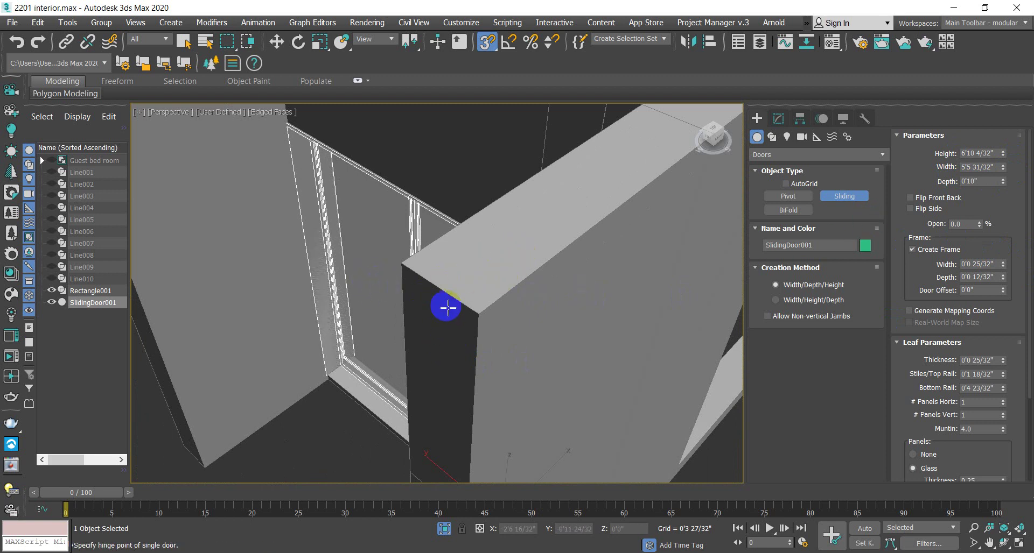
{"action": "middle_click_drag", "start_coordinate": [516, 282], "coordinate": [476, 302], "text": "alt"}
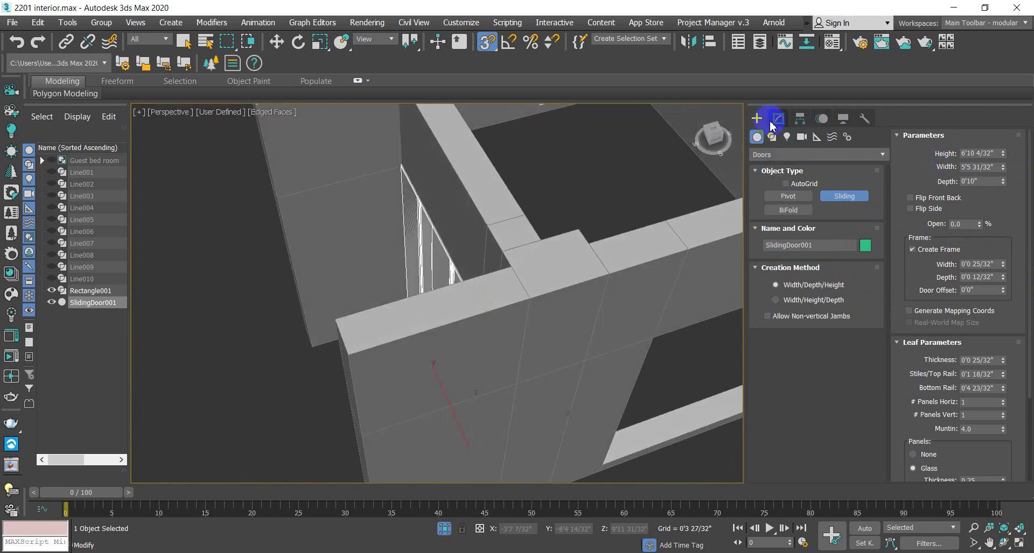
Step: Switch the object category from doors to Windows and choose the Sliding window type
{"action": "left_click", "coordinate": [827, 155]}
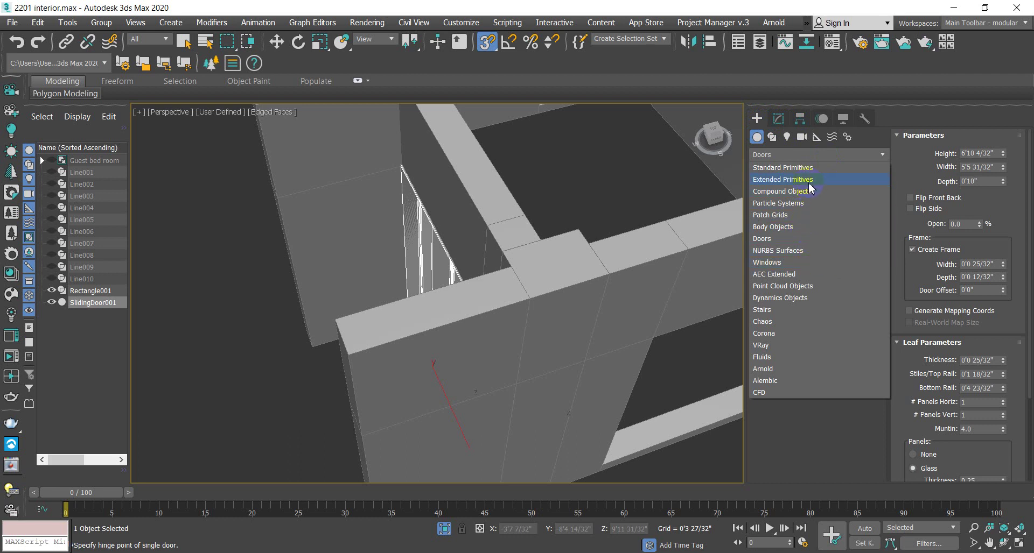
{"action": "left_click", "coordinate": [794, 263]}
{"action": "middle_click_drag", "start_coordinate": [427, 365], "coordinate": [522, 350], "text": "alt"}
{"action": "scroll", "coordinate": [539, 294], "scroll_direction": "up", "scroll_amount": 10}
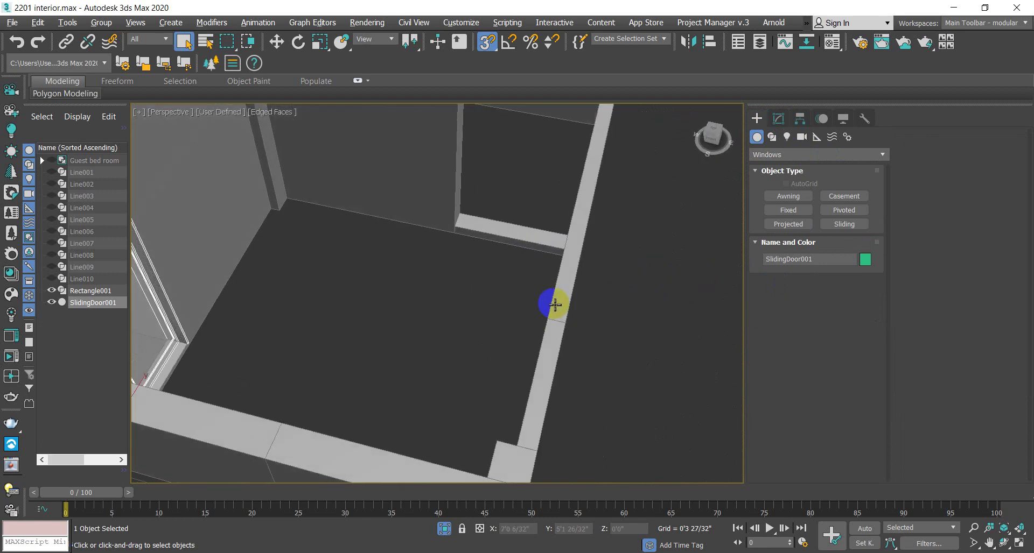
{"action": "scroll", "coordinate": [554, 297], "scroll_direction": "down", "scroll_amount": 8}
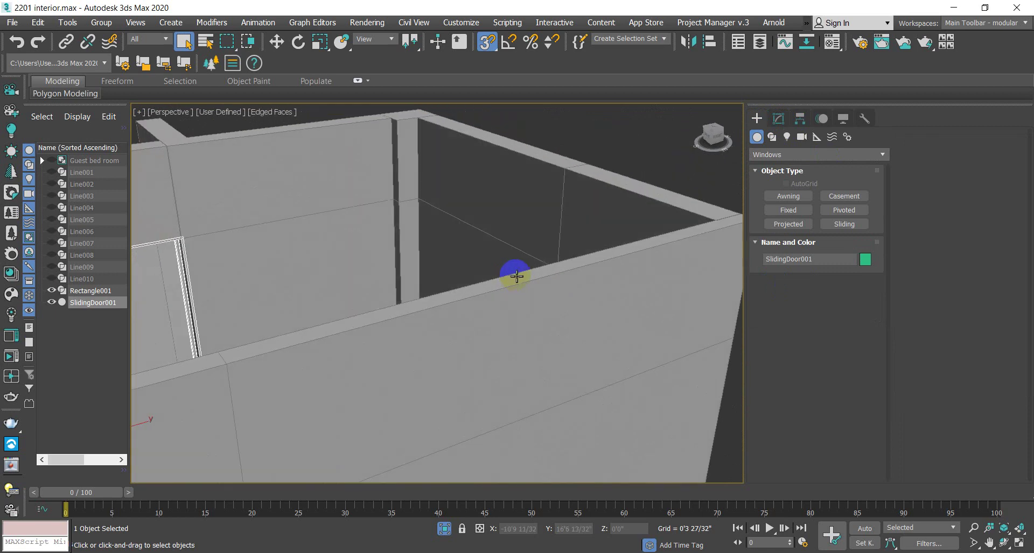
{"action": "scroll", "coordinate": [517, 280], "scroll_direction": "down", "scroll_amount": 4}
{"action": "middle_click_drag", "start_coordinate": [524, 283], "coordinate": [555, 306], "text": "alt"}
{"action": "scroll", "coordinate": [535, 269], "scroll_direction": "up", "scroll_amount": 6}
{"action": "middle_click_drag", "start_coordinate": [535, 269], "coordinate": [510, 288], "text": "alt"}
{"action": "scroll", "coordinate": [510, 359], "scroll_direction": "down", "scroll_amount": 8}
{"action": "left_click", "coordinate": [792, 210]}
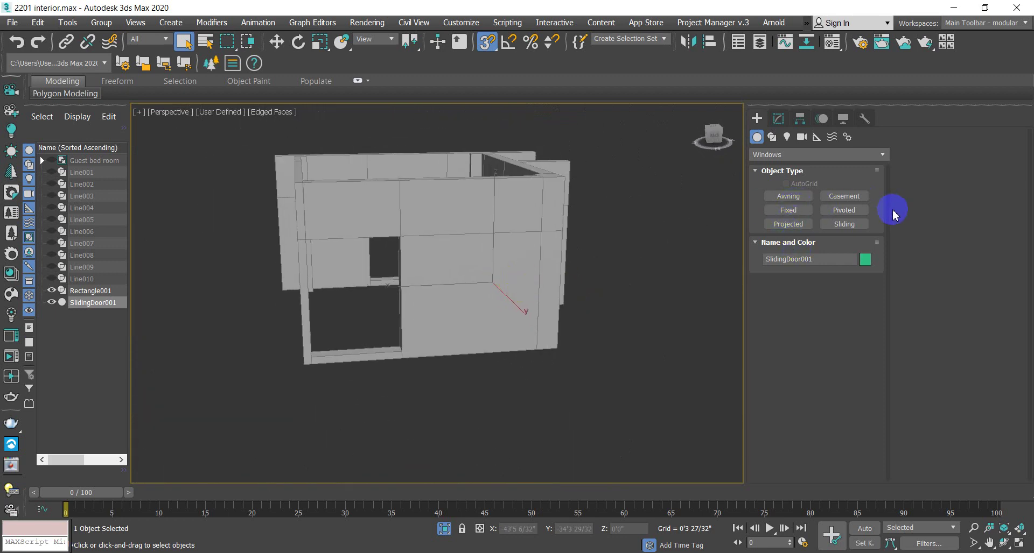
{"action": "left_click", "coordinate": [849, 224]}
Step: Create a sliding window on the sill of the wall opening, width 5'0 13/32" and depth 0'10", with its height matching the opening
{"action": "scroll", "coordinate": [407, 341], "scroll_direction": "up", "scroll_amount": 3}
{"action": "scroll", "coordinate": [405, 339], "scroll_direction": "down", "scroll_amount": 4}
{"action": "mouse_move", "coordinate": [406, 337]}
{"action": "middle_mouse_down", "text": "alt"}
{"action": "mouse_move", "coordinate": [450, 318]}
{"action": "mouse_move", "coordinate": [567, 330]}
{"action": "mouse_move", "coordinate": [419, 339]}
{"action": "middle_mouse_up", "text": "alt"}
{"action": "scroll", "coordinate": [423, 337], "scroll_direction": "up", "scroll_amount": 6}
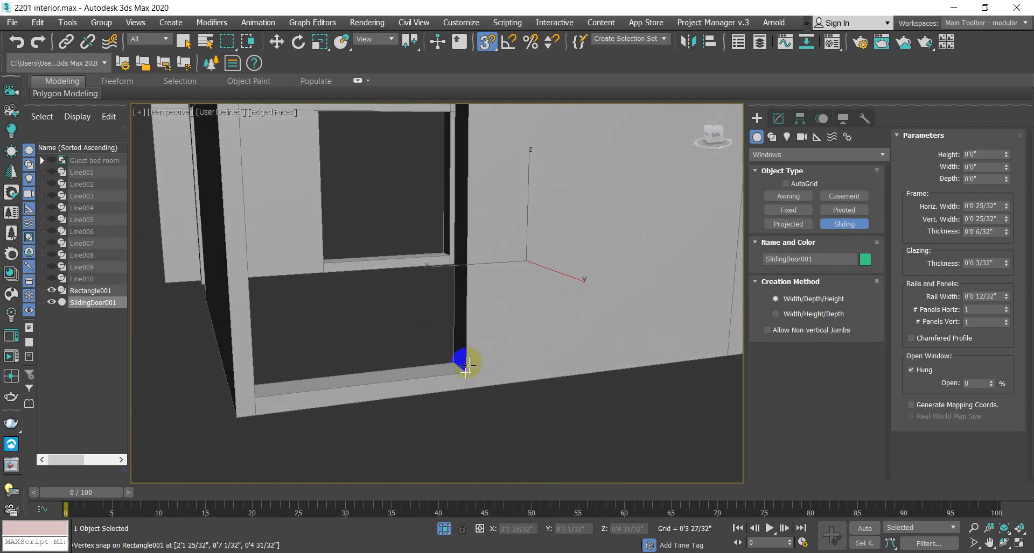
{"action": "left_click_drag", "start_coordinate": [467, 364], "coordinate": [454, 366]}
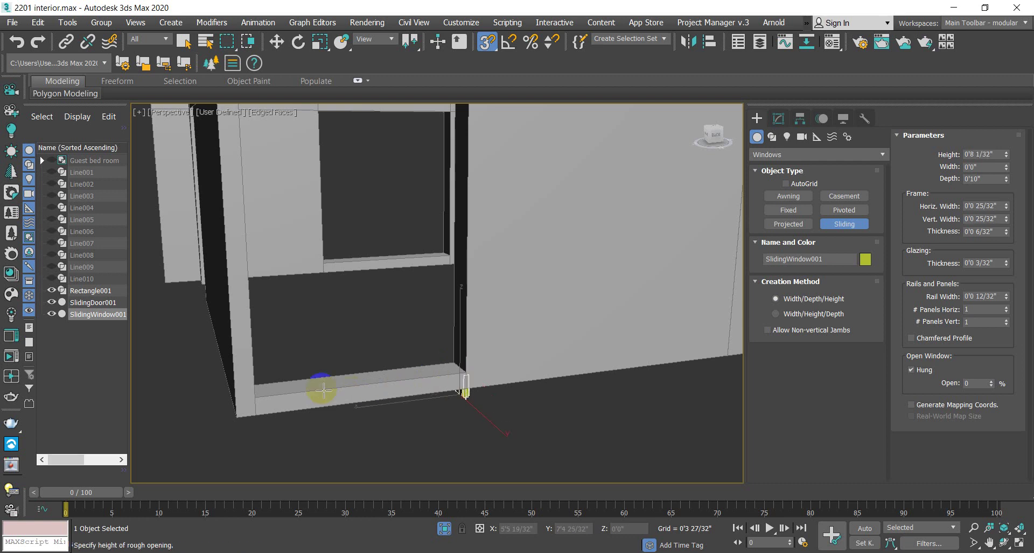
{"action": "right_click", "coordinate": [368, 428]}
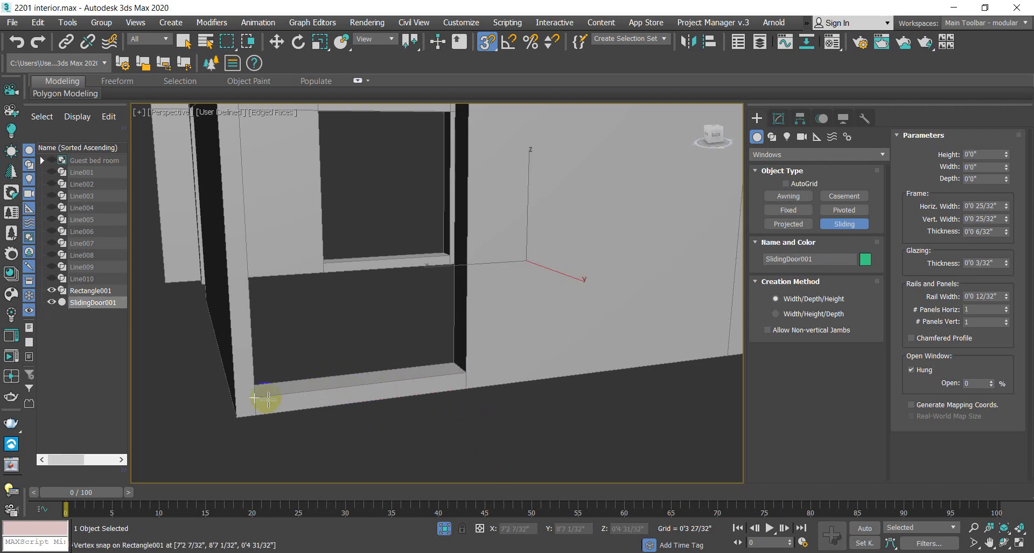
{"action": "left_click_drag", "start_coordinate": [466, 372], "coordinate": [259, 395]}
{"action": "middle_click_drag", "start_coordinate": [279, 396], "coordinate": [249, 434], "text": "alt"}
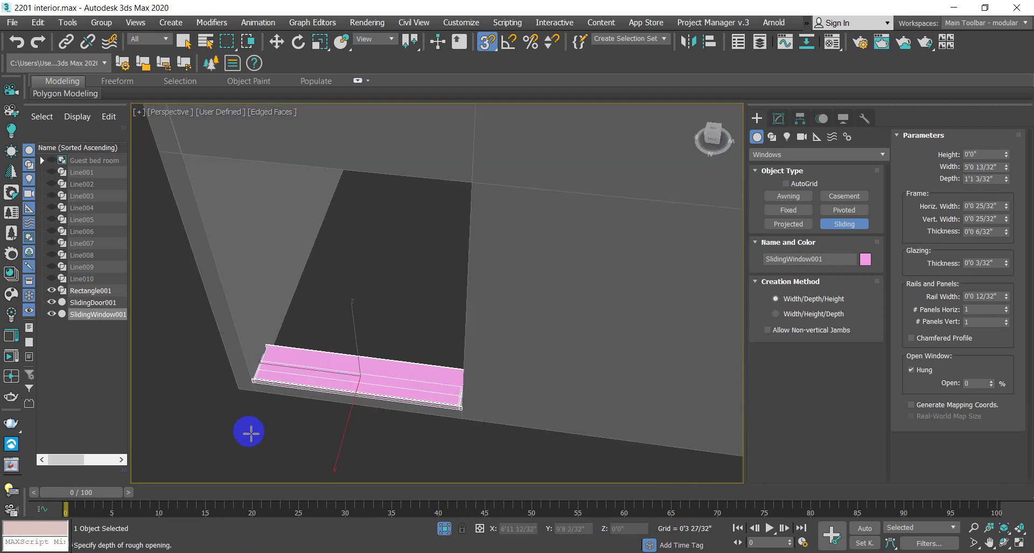
{"action": "middle_click_drag", "start_coordinate": [346, 343], "coordinate": [361, 311], "text": "alt"}
{"action": "scroll", "coordinate": [416, 339], "scroll_direction": "down", "scroll_amount": 5}
{"action": "middle_click_drag", "start_coordinate": [422, 327], "coordinate": [432, 345]}
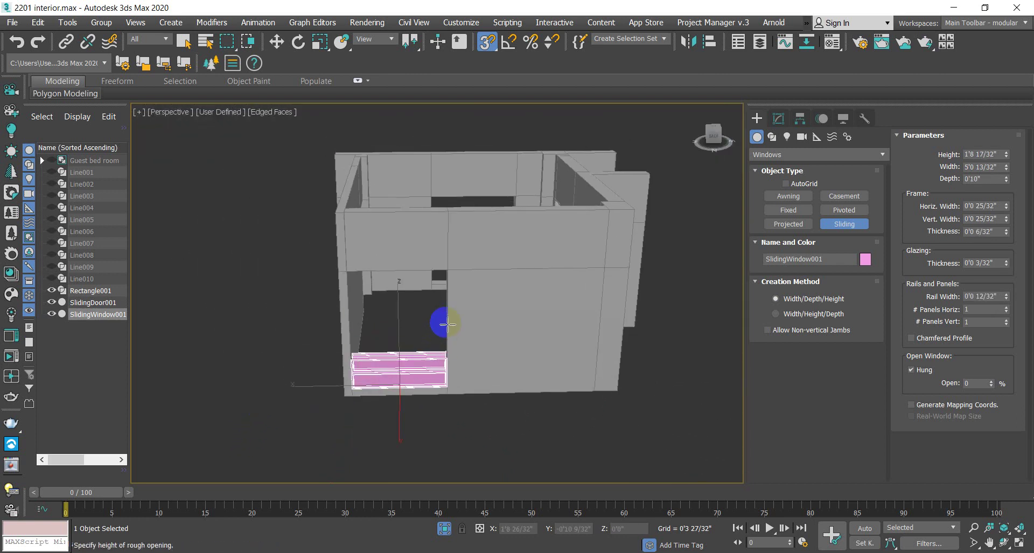
{"action": "right_click", "coordinate": [527, 407]}
Step: Examine the new sliding window and the room's interior from above, including the empty opening in the opposite wall
{"action": "middle_click_drag", "start_coordinate": [446, 427], "coordinate": [463, 401], "text": "alt"}
{"action": "scroll", "coordinate": [414, 363], "scroll_direction": "up", "scroll_amount": 3}
{"action": "middle_click_drag", "start_coordinate": [413, 362], "coordinate": [543, 293], "text": "alt"}
{"action": "scroll", "coordinate": [383, 388], "scroll_direction": "up", "scroll_amount": 3}
{"action": "scroll", "coordinate": [382, 388], "scroll_direction": "down", "scroll_amount": 5}
{"action": "scroll", "coordinate": [540, 260], "scroll_direction": "up", "scroll_amount": 4}
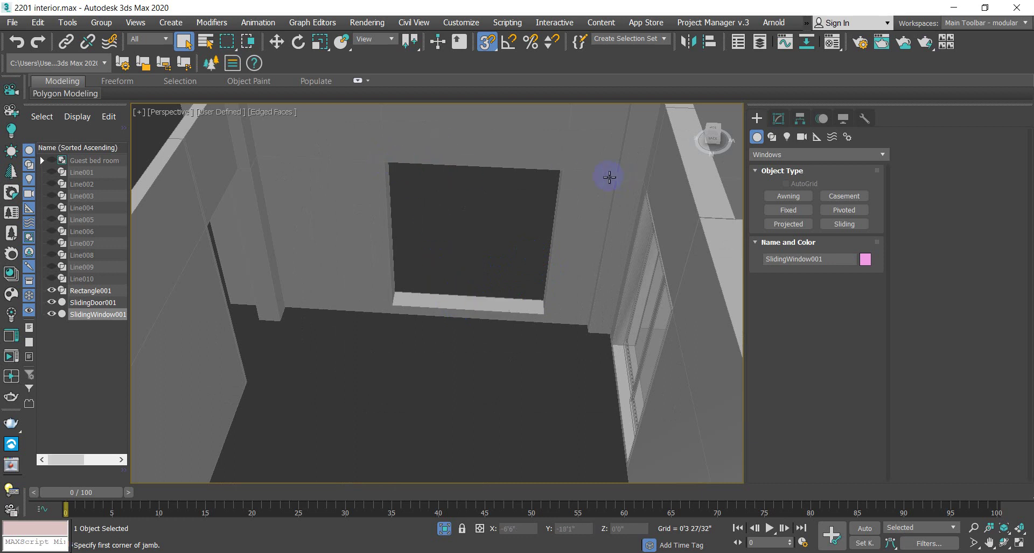
{"action": "scroll", "coordinate": [473, 261], "scroll_direction": "down", "scroll_amount": 5}
{"action": "scroll", "coordinate": [471, 266], "scroll_direction": "up", "scroll_amount": 4}
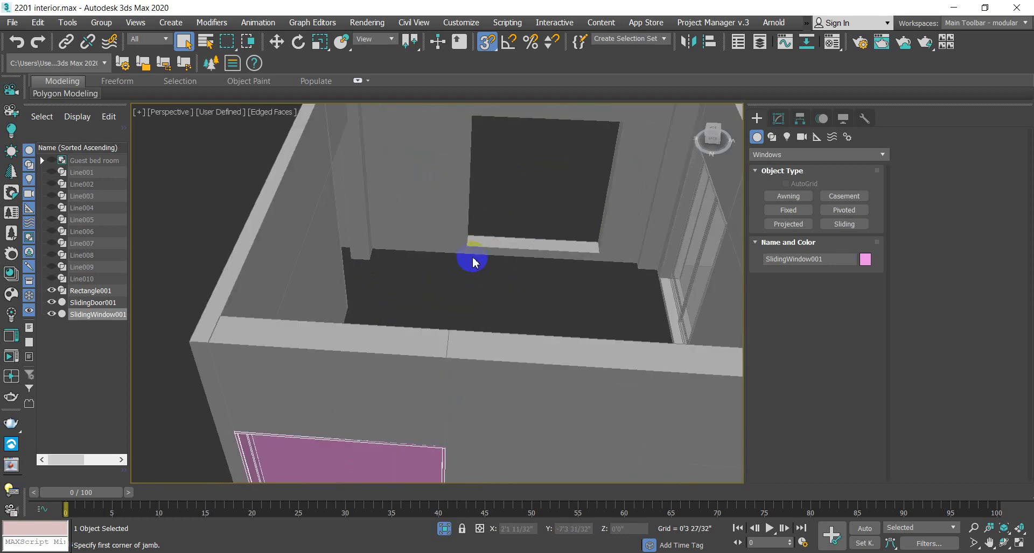
{"action": "scroll", "coordinate": [473, 262], "scroll_direction": "down", "scroll_amount": 4}
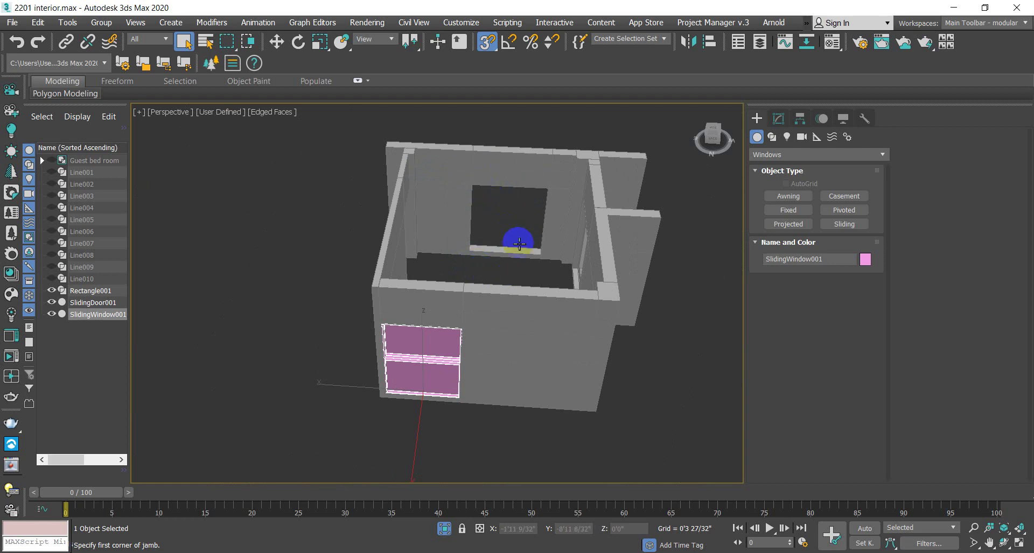
Step: Inspect the shell's outer walls from several sides and compare the remaining empty opening with the fitted window
{"action": "middle_click_drag", "start_coordinate": [532, 254], "coordinate": [567, 215], "text": "alt"}
{"action": "scroll", "coordinate": [473, 224], "scroll_direction": "up", "scroll_amount": 4}
{"action": "scroll", "coordinate": [473, 221], "scroll_direction": "down", "scroll_amount": 4}
{"action": "middle_click_drag", "start_coordinate": [462, 256], "coordinate": [528, 236]}
{"action": "scroll", "coordinate": [399, 269], "scroll_direction": "up", "scroll_amount": 5}
{"action": "middle_click_drag", "start_coordinate": [406, 260], "coordinate": [496, 270], "text": "alt"}
{"action": "scroll", "coordinate": [454, 260], "scroll_direction": "down", "scroll_amount": 4}
{"action": "scroll", "coordinate": [466, 304], "scroll_direction": "up", "scroll_amount": 4}
{"action": "scroll", "coordinate": [467, 301], "scroll_direction": "down", "scroll_amount": 4}
{"action": "mouse_move", "coordinate": [468, 300]}
{"action": "middle_mouse_down", "text": "alt"}
{"action": "mouse_move", "coordinate": [451, 323]}
{"action": "mouse_move", "coordinate": [461, 315]}
{"action": "middle_mouse_up", "text": "alt"}
{"action": "scroll", "coordinate": [442, 328], "scroll_direction": "up", "scroll_amount": 3}
{"action": "scroll", "coordinate": [440, 328], "scroll_direction": "down", "scroll_amount": 6}
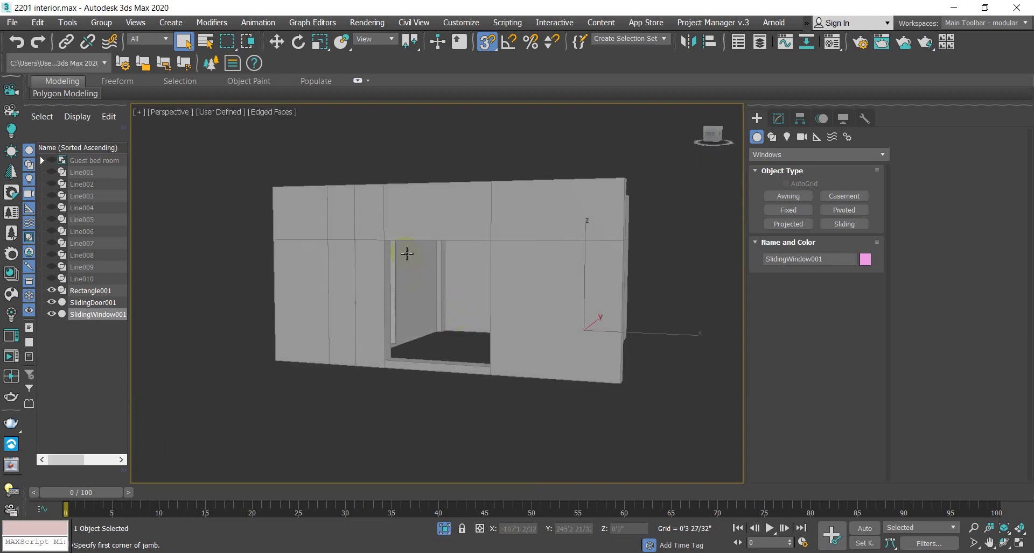
{"action": "scroll", "coordinate": [406, 254], "scroll_direction": "down", "scroll_amount": 5}
{"action": "middle_click_drag", "start_coordinate": [408, 266], "coordinate": [452, 262], "text": "alt"}
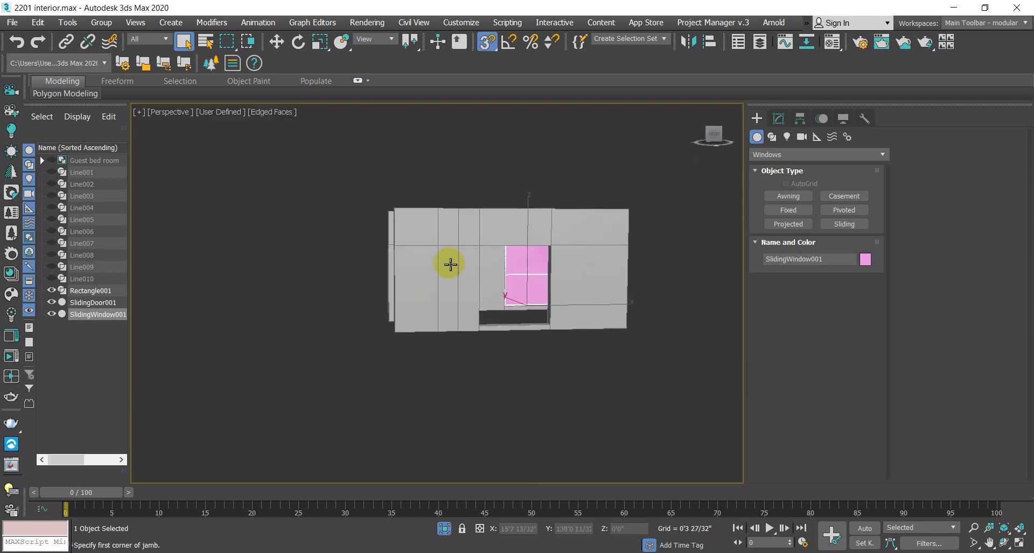
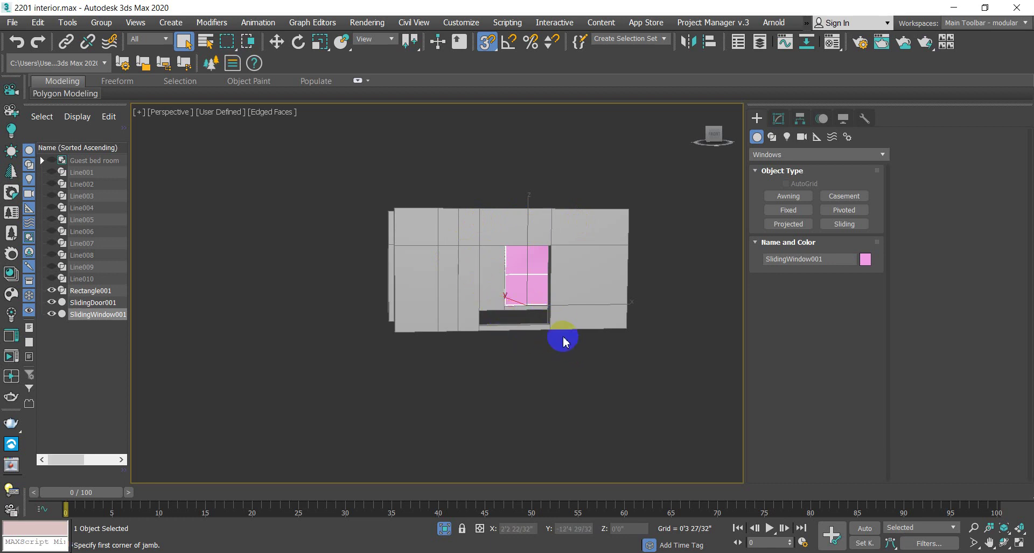
Step: Turn off the Hung option of the sliding window so its two panels slide sideways
{"action": "middle_click_drag", "start_coordinate": [571, 343], "coordinate": [544, 341], "text": "alt"}
{"action": "scroll", "coordinate": [531, 284], "scroll_direction": "up", "scroll_amount": 3}
{"action": "scroll", "coordinate": [531, 284], "scroll_direction": "up", "scroll_amount": 2}
{"action": "middle_click_drag", "start_coordinate": [533, 293], "coordinate": [557, 326], "text": "alt"}
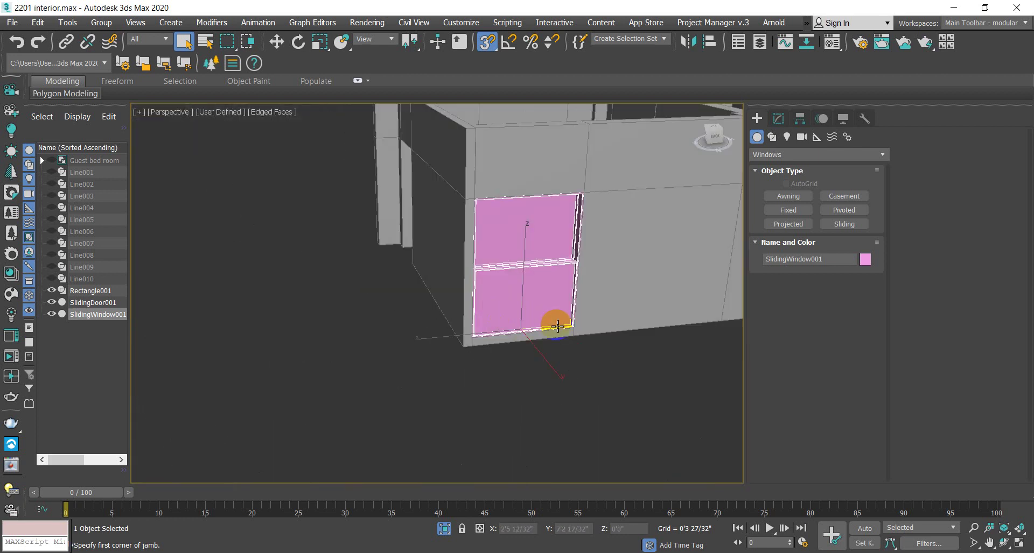
{"action": "left_click", "coordinate": [779, 118]}
{"action": "scroll", "coordinate": [870, 362], "scroll_direction": "down", "scroll_amount": 10}
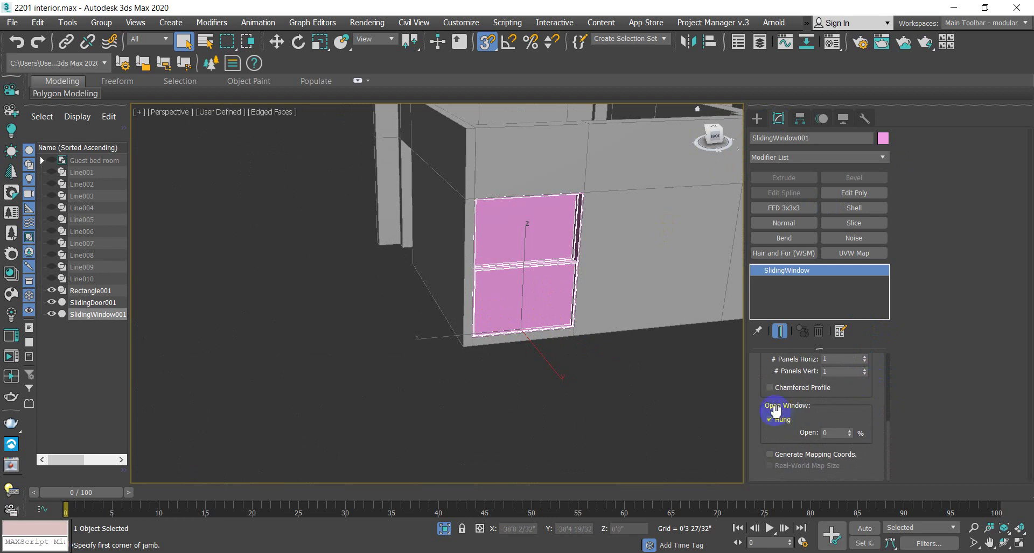
{"action": "left_click", "coordinate": [769, 420]}
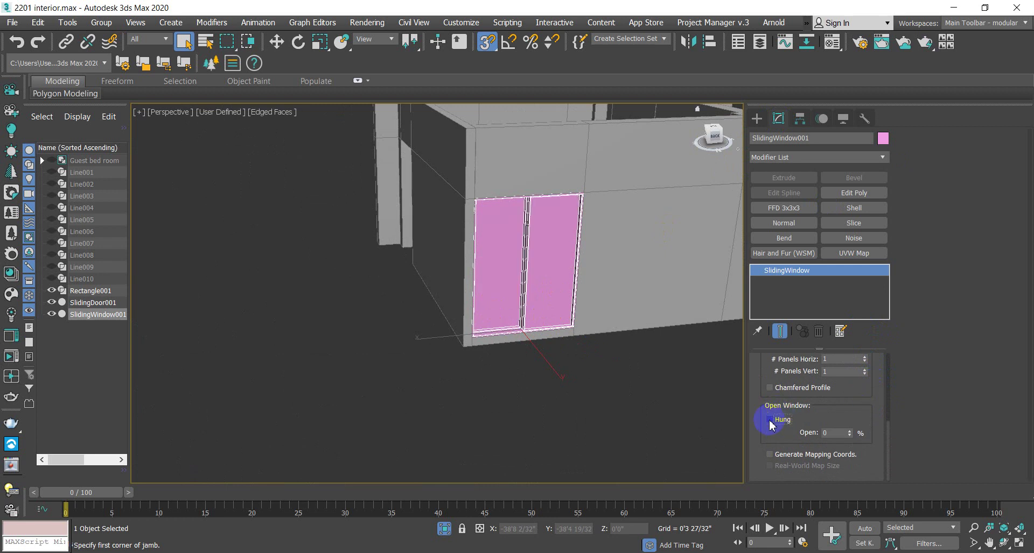
{"action": "scroll", "coordinate": [519, 308], "scroll_direction": "up", "scroll_amount": 6}
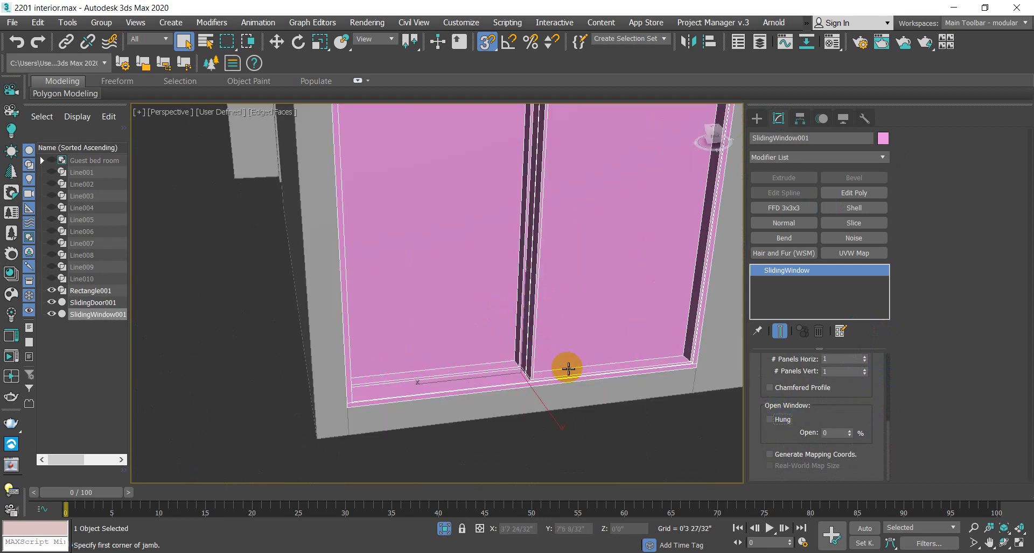
Step: Try opening the sliding window to 20 percent, and reset its opening to 0
{"action": "scroll", "coordinate": [538, 438], "scroll_direction": "down", "scroll_amount": 6}
{"action": "middle_click_drag", "start_coordinate": [473, 388], "coordinate": [454, 415]}
{"action": "key", "text": "super"}
{"action": "key", "text": "super"}
{"action": "middle_click_drag", "start_coordinate": [495, 383], "coordinate": [464, 327], "text": "alt"}
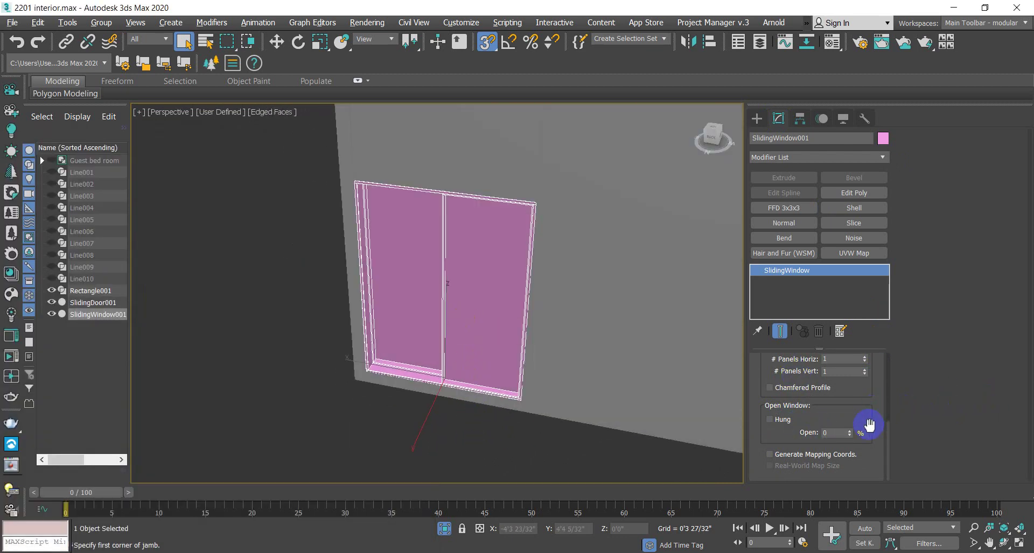
{"action": "mouse_move", "coordinate": [857, 436]}
{"action": "left_mouse_down"}
{"action": "mouse_move", "coordinate": [856, 366]}
{"action": "mouse_move", "coordinate": [867, 422]}
{"action": "left_mouse_up"}
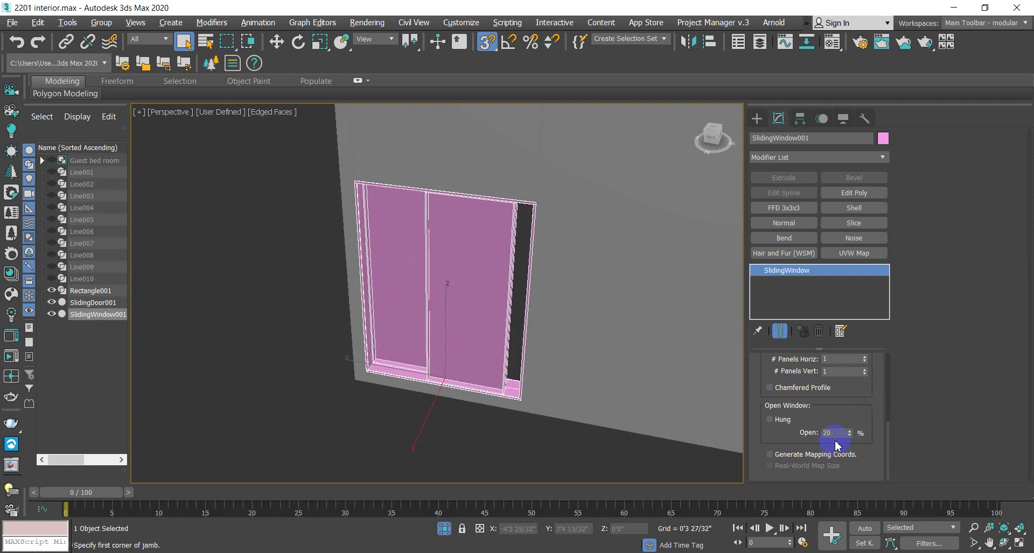
{"action": "right_click", "coordinate": [853, 435]}
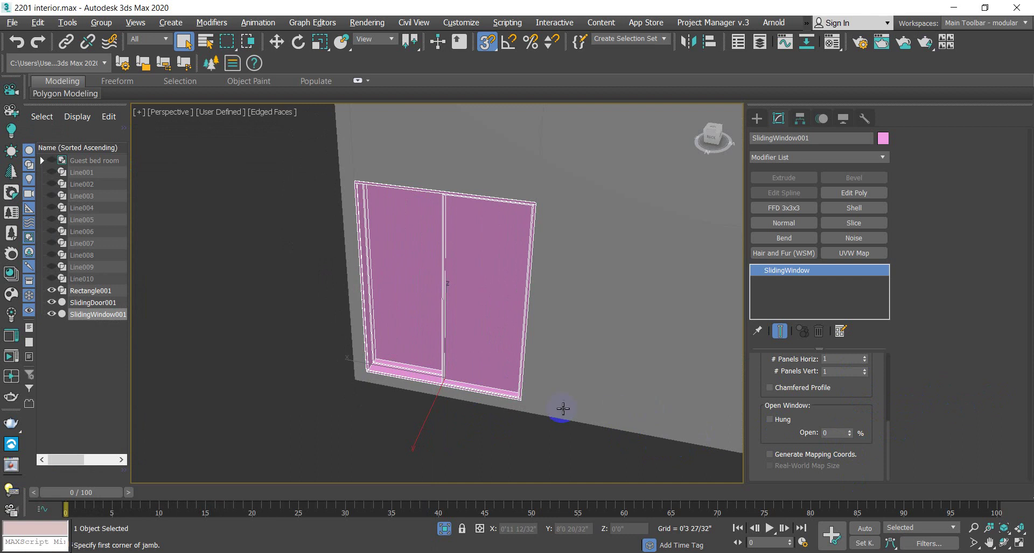
Step: Examine the room shell from several sides and review the sliding window's size, frame and panel parameters
{"action": "key", "text": "alt+x"}
{"action": "middle_click_drag", "start_coordinate": [489, 390], "coordinate": [470, 397], "text": "alt"}
{"action": "middle_click_drag", "start_coordinate": [525, 364], "coordinate": [358, 389]}
{"action": "scroll", "coordinate": [501, 353], "scroll_direction": "down", "scroll_amount": 5}
{"action": "middle_click_drag", "start_coordinate": [500, 353], "coordinate": [362, 357], "text": "alt"}
{"action": "middle_click_drag", "start_coordinate": [425, 361], "coordinate": [519, 281]}
{"action": "scroll", "coordinate": [441, 358], "scroll_direction": "up", "scroll_amount": 5}
{"action": "middle_click_drag", "start_coordinate": [443, 357], "coordinate": [385, 353]}
{"action": "scroll", "coordinate": [450, 337], "scroll_direction": "down", "scroll_amount": 4}
{"action": "scroll", "coordinate": [858, 404], "scroll_direction": "up", "scroll_amount": 1}
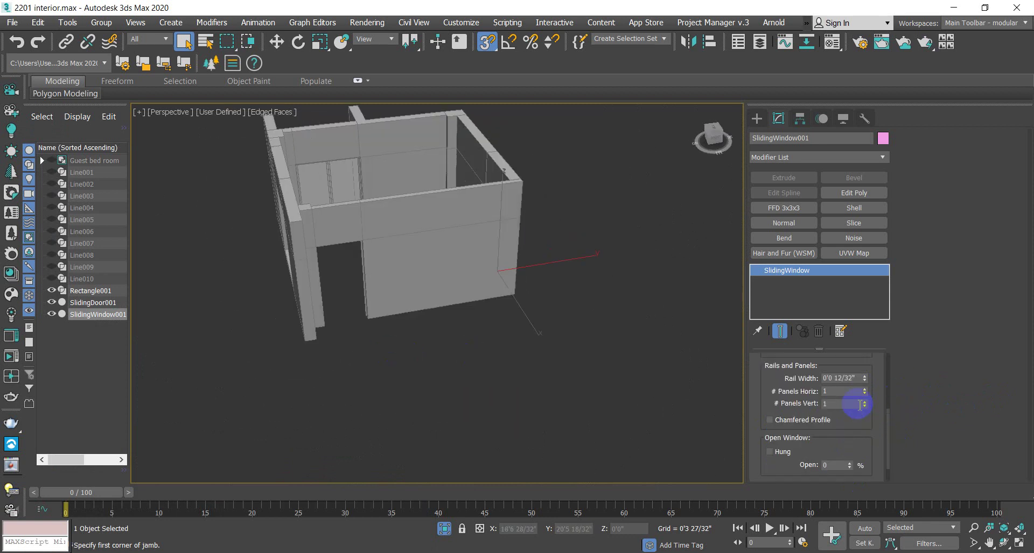
{"action": "scroll", "coordinate": [861, 408], "scroll_direction": "up", "scroll_amount": 4}
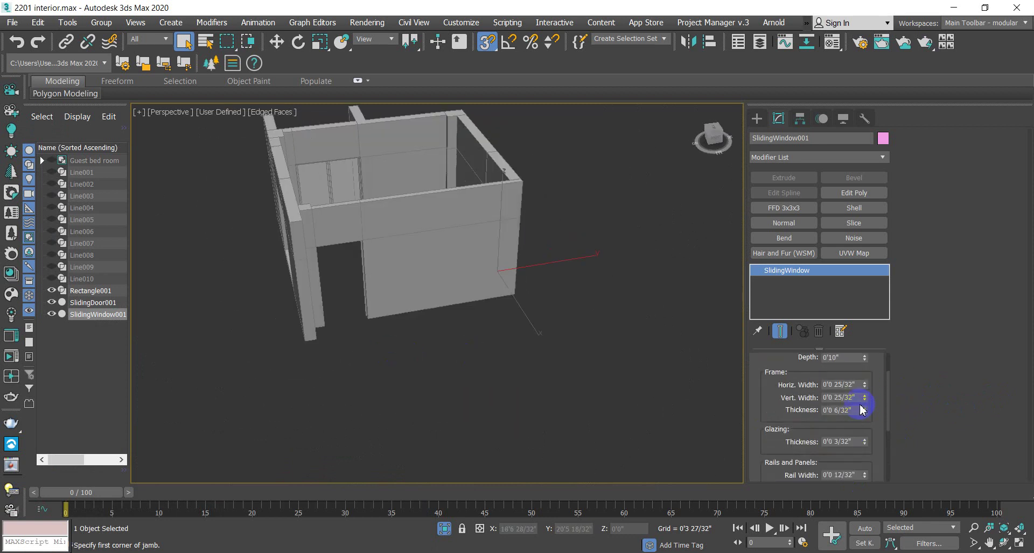
{"action": "scroll", "coordinate": [862, 405], "scroll_direction": "up", "scroll_amount": 1}
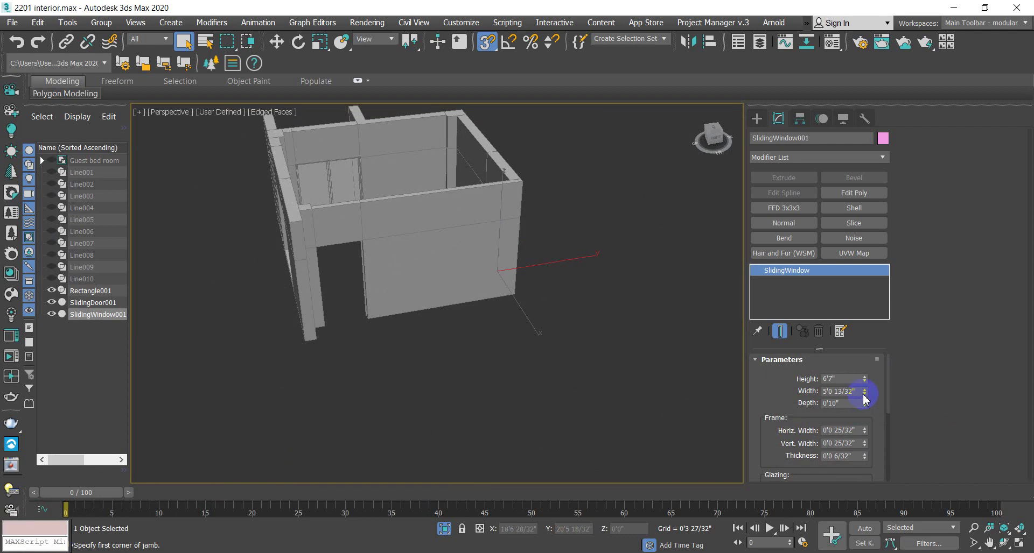
{"action": "left_click", "coordinate": [804, 269]}
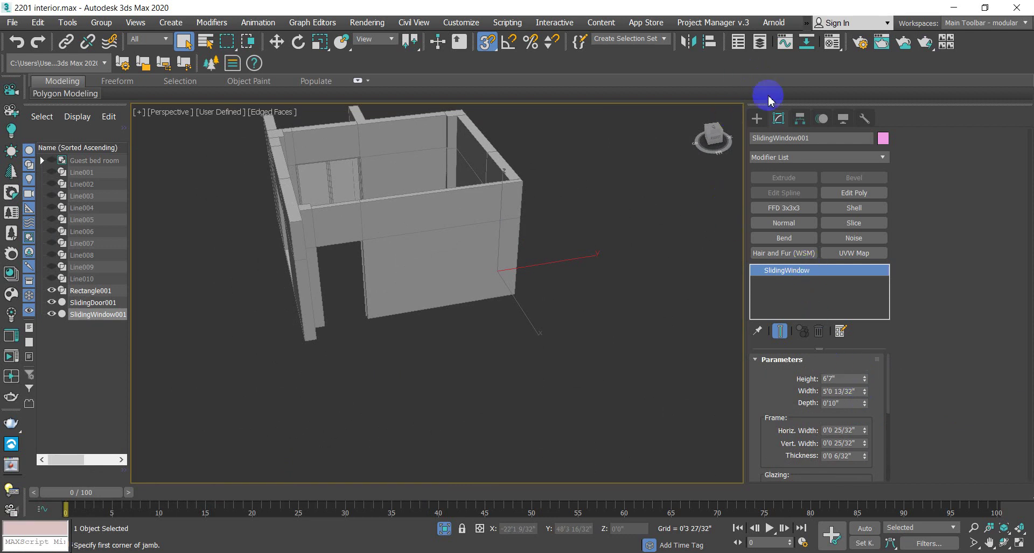
Step: Choose the Pivoted window type for the remaining empty wall opening
{"action": "mouse_move", "coordinate": [492, 230]}
{"action": "middle_mouse_down", "text": "alt"}
{"action": "mouse_move", "coordinate": [527, 271]}
{"action": "mouse_move", "coordinate": [484, 255]}
{"action": "mouse_move", "coordinate": [619, 226]}
{"action": "middle_mouse_up", "text": "alt"}
{"action": "left_click", "coordinate": [474, 300]}
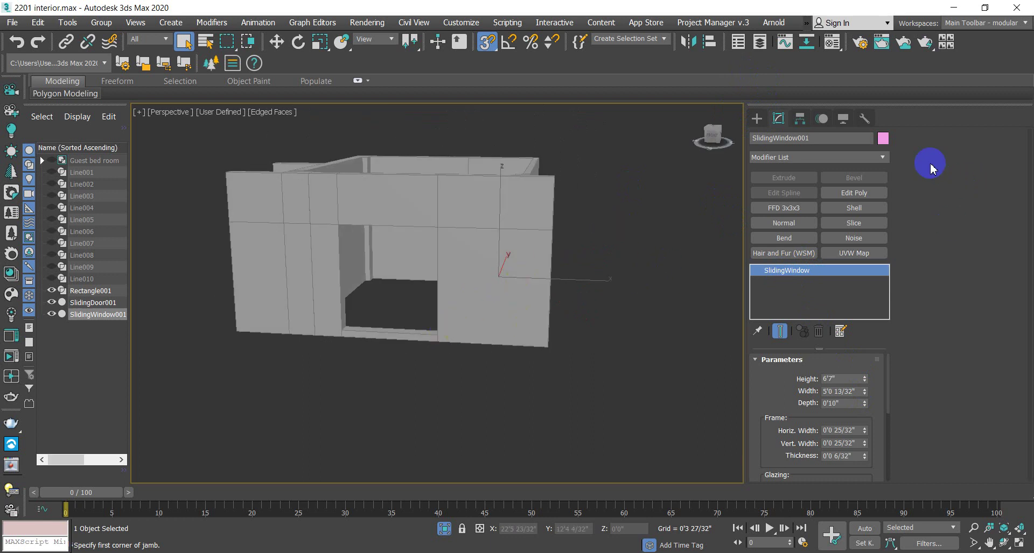
{"action": "left_click", "coordinate": [757, 119]}
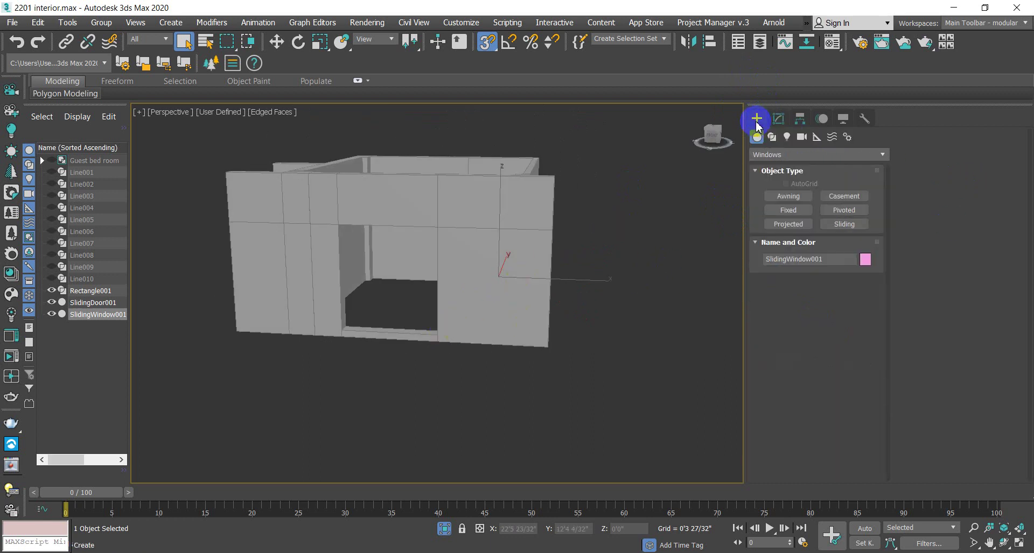
{"action": "left_click", "coordinate": [843, 210]}
{"action": "scroll", "coordinate": [430, 358], "scroll_direction": "up", "scroll_amount": 8}
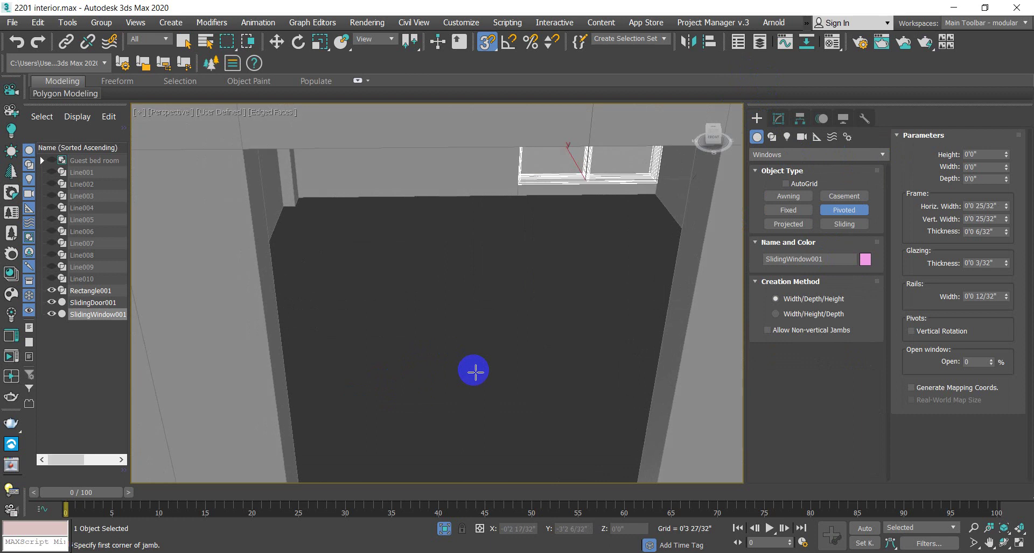
{"action": "scroll", "coordinate": [473, 371], "scroll_direction": "down", "scroll_amount": 8}
{"action": "scroll", "coordinate": [466, 337], "scroll_direction": "up", "scroll_amount": 8}
{"action": "left_click", "coordinate": [508, 372]}
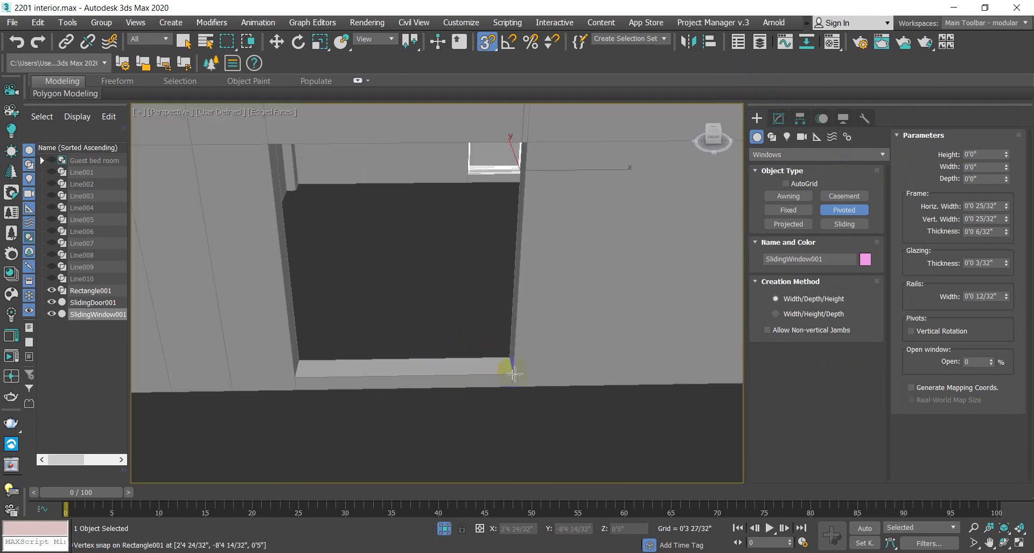
{"action": "left_click", "coordinate": [514, 374]}
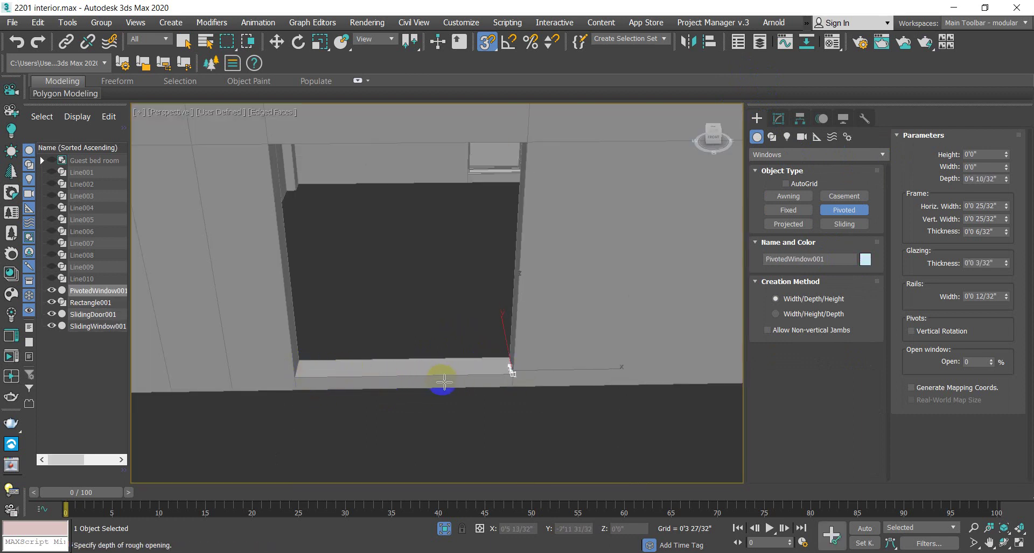
{"action": "right_click", "coordinate": [444, 383]}
{"action": "middle_click_drag", "start_coordinate": [524, 400], "coordinate": [548, 444], "text": "alt"}
{"action": "left_click", "coordinate": [601, 301]}
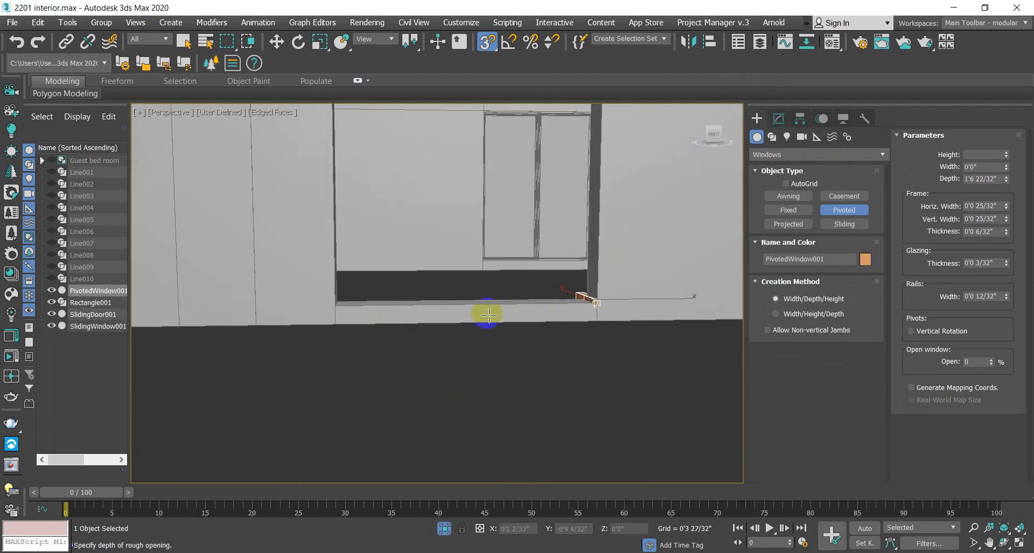
{"action": "right_click", "coordinate": [473, 341]}
{"action": "middle_click_drag", "start_coordinate": [473, 341], "coordinate": [615, 299], "text": "alt"}
{"action": "middle_click_drag", "start_coordinate": [638, 262], "coordinate": [605, 395]}
{"action": "left_click_drag", "start_coordinate": [520, 261], "coordinate": [262, 254]}
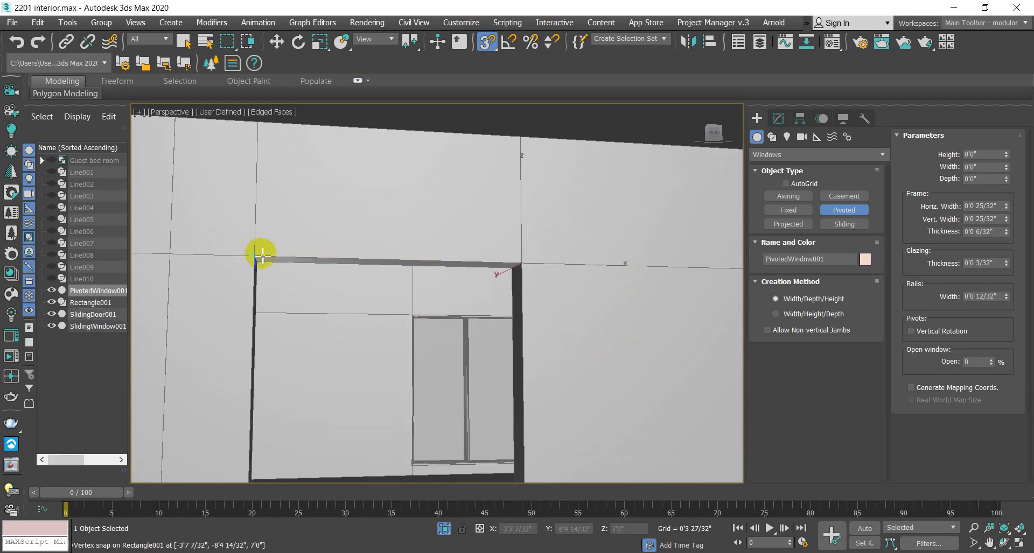
{"action": "right_click", "coordinate": [381, 300]}
{"action": "scroll", "coordinate": [452, 309], "scroll_direction": "down", "scroll_amount": 8}
{"action": "middle_click_drag", "start_coordinate": [462, 309], "coordinate": [468, 406], "text": "alt"}
{"action": "scroll", "coordinate": [468, 405], "scroll_direction": "up", "scroll_amount": 10}
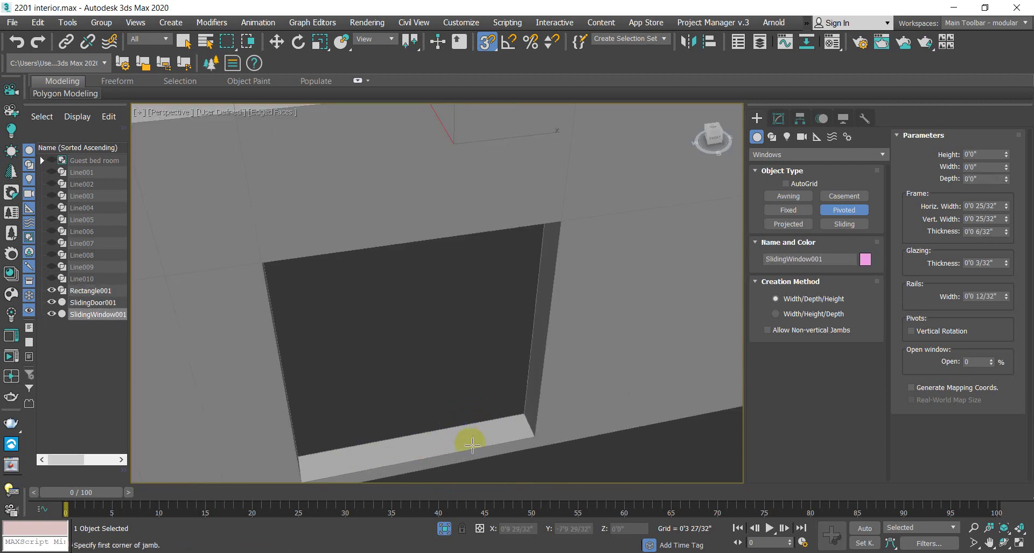
Step: Create a pivoted window snapped to the empty opening's corners, width 5'11 31/32", depth 0'10" and height 6'6 31/32"
{"action": "left_click_drag", "start_coordinate": [533, 370], "coordinate": [307, 409]}
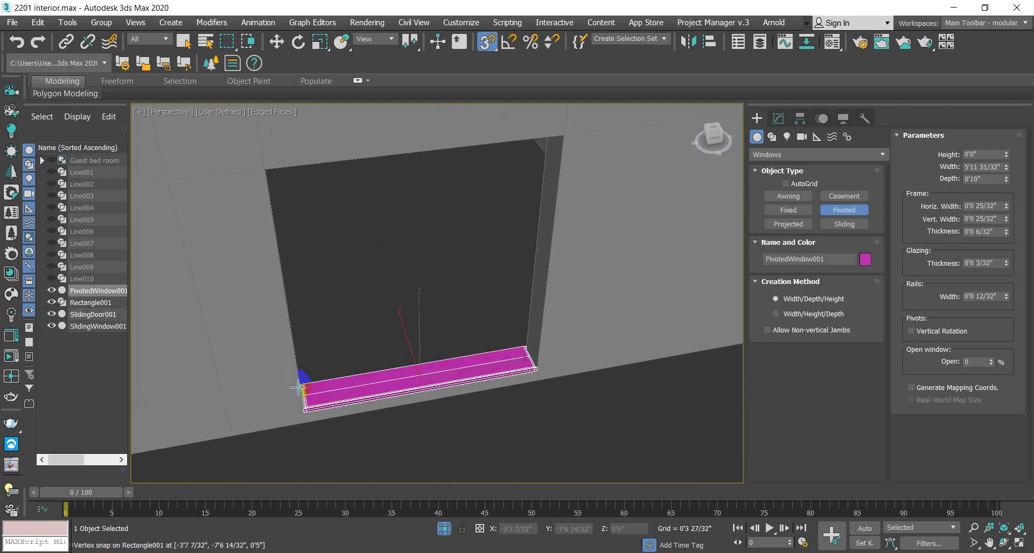
{"action": "left_click", "coordinate": [301, 386]}
{"action": "middle_click_drag", "start_coordinate": [369, 375], "coordinate": [369, 316], "text": "alt"}
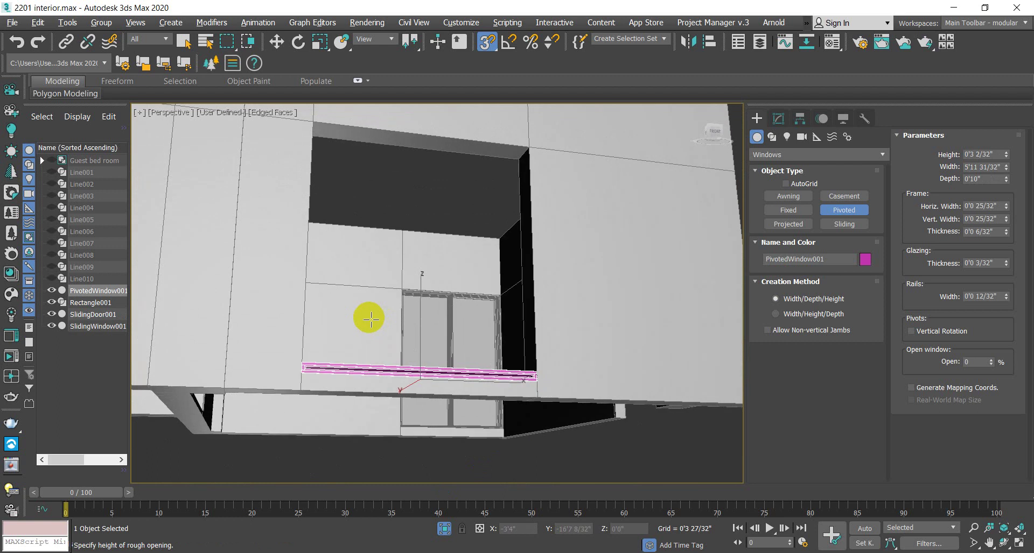
{"action": "left_click", "coordinate": [528, 139]}
{"action": "middle_click_drag", "start_coordinate": [503, 237], "coordinate": [486, 302], "text": "alt"}
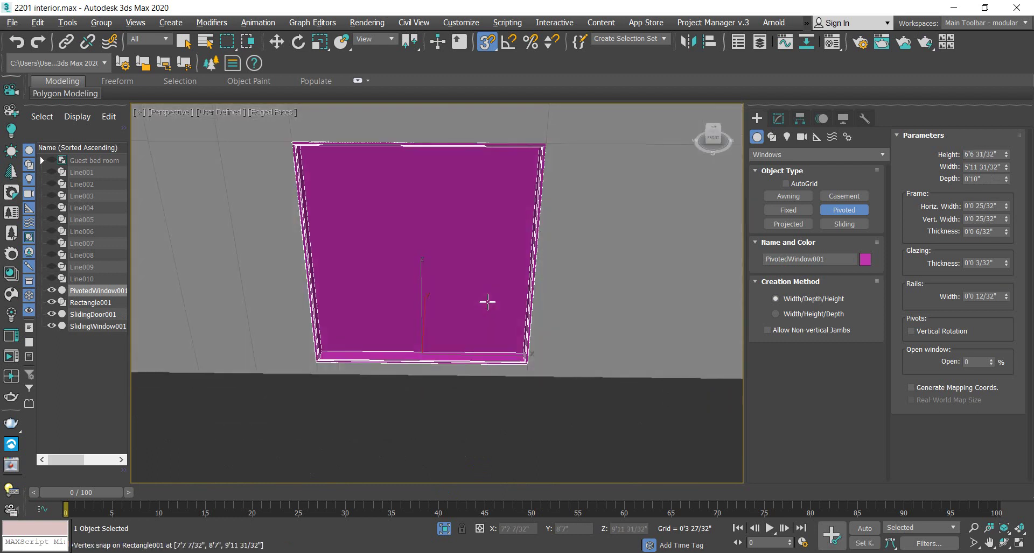
Step: Open the pivoted window 60 percent and enable Vertical Rotation for its pivots
{"action": "left_click", "coordinate": [778, 118]}
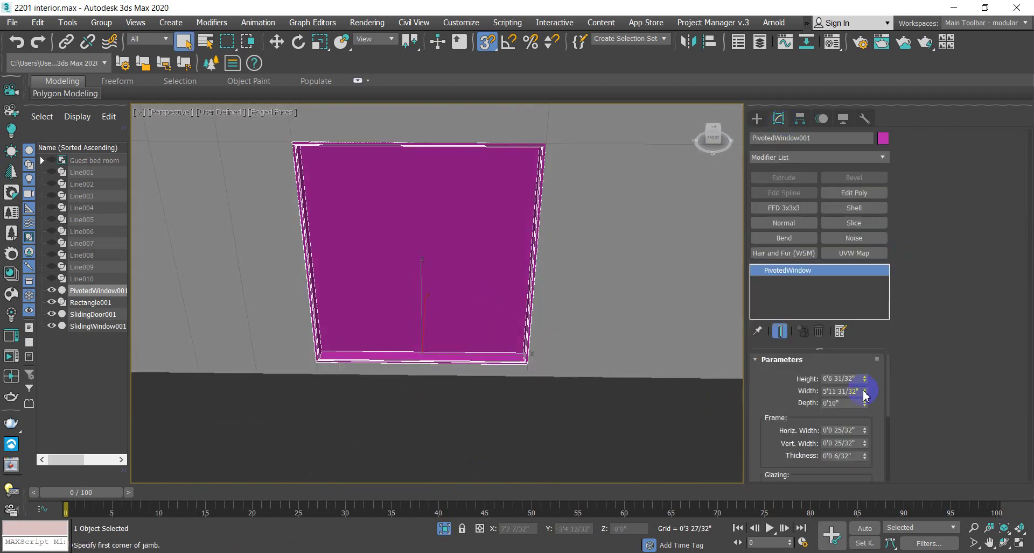
{"action": "scroll", "coordinate": [873, 414], "scroll_direction": "down", "scroll_amount": 5}
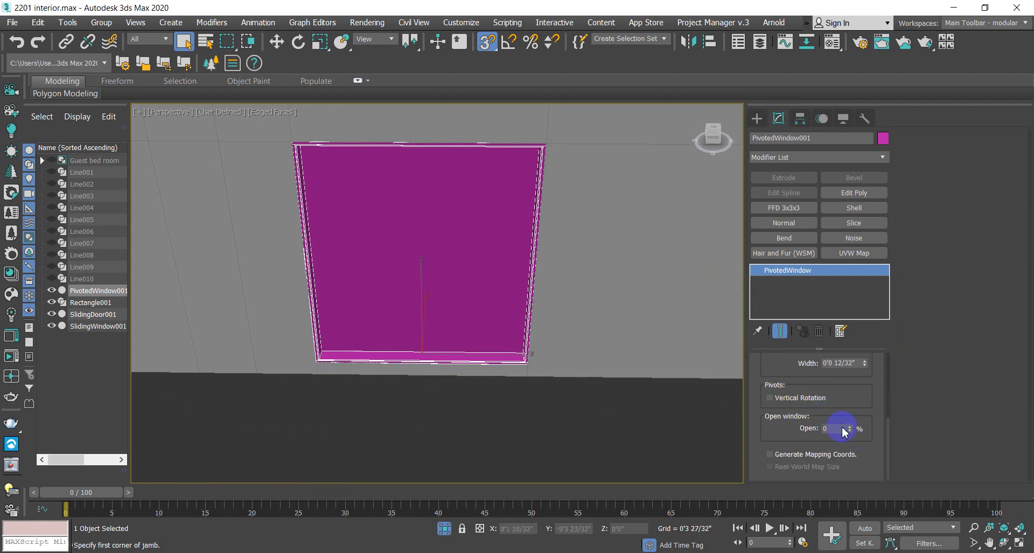
{"action": "left_click_drag", "start_coordinate": [851, 431], "coordinate": [857, 399]}
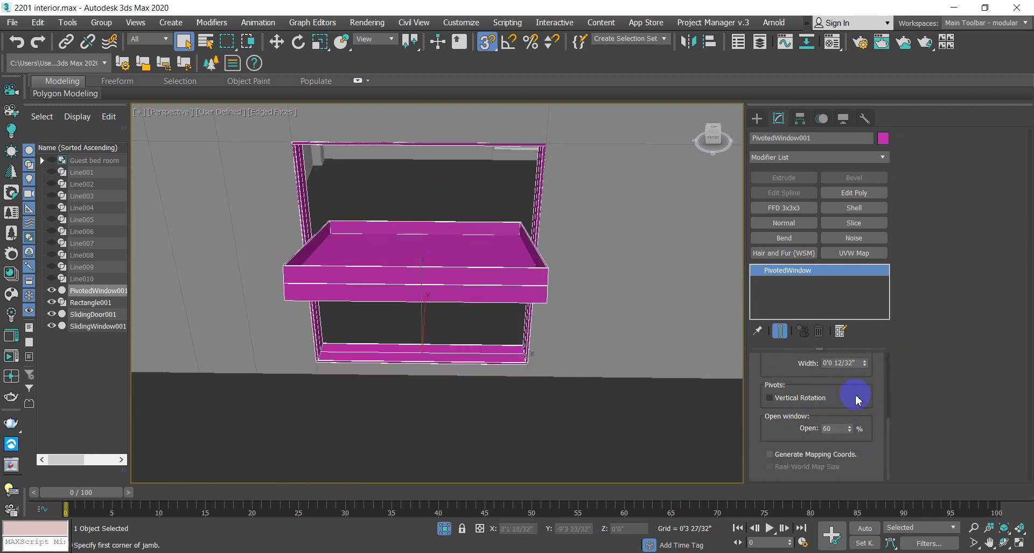
{"action": "left_click", "coordinate": [770, 398]}
{"action": "scroll", "coordinate": [473, 393], "scroll_direction": "up", "scroll_amount": 2}
{"action": "scroll", "coordinate": [473, 393], "scroll_direction": "down", "scroll_amount": 5}
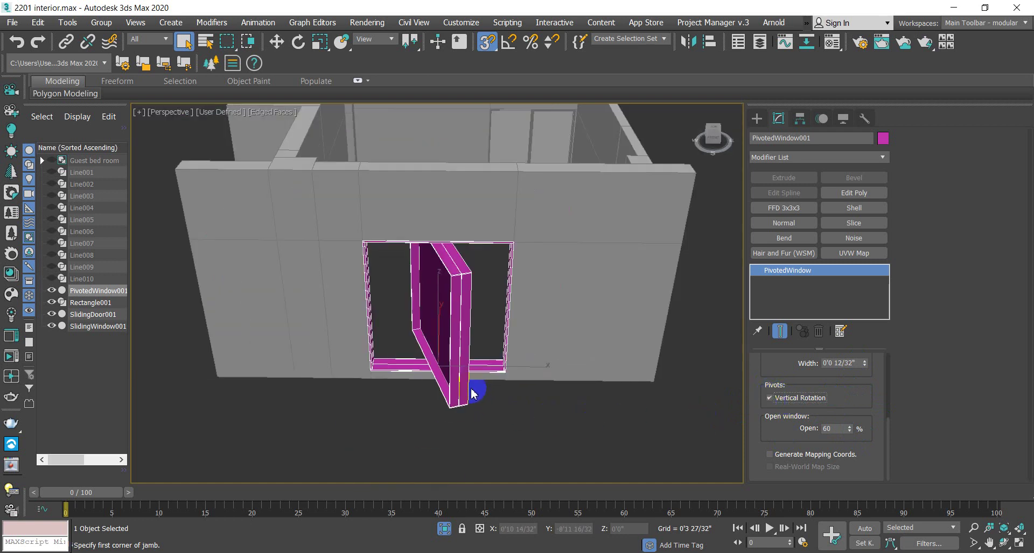
Step: Review the pivoted window's parameters and set its opening to 73 percent
{"action": "scroll", "coordinate": [869, 398], "scroll_direction": "up", "scroll_amount": 4}
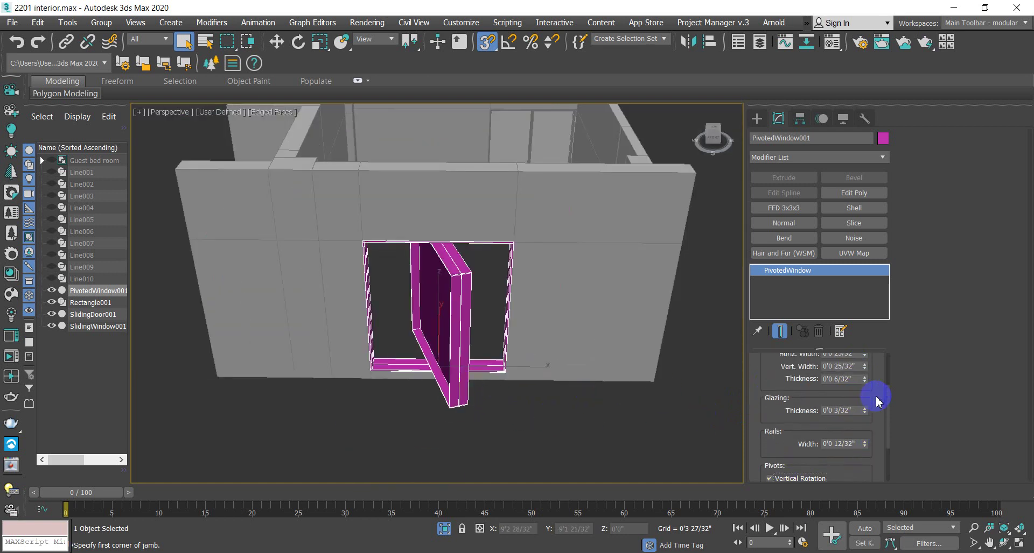
{"action": "scroll", "coordinate": [876, 399], "scroll_direction": "up", "scroll_amount": 1}
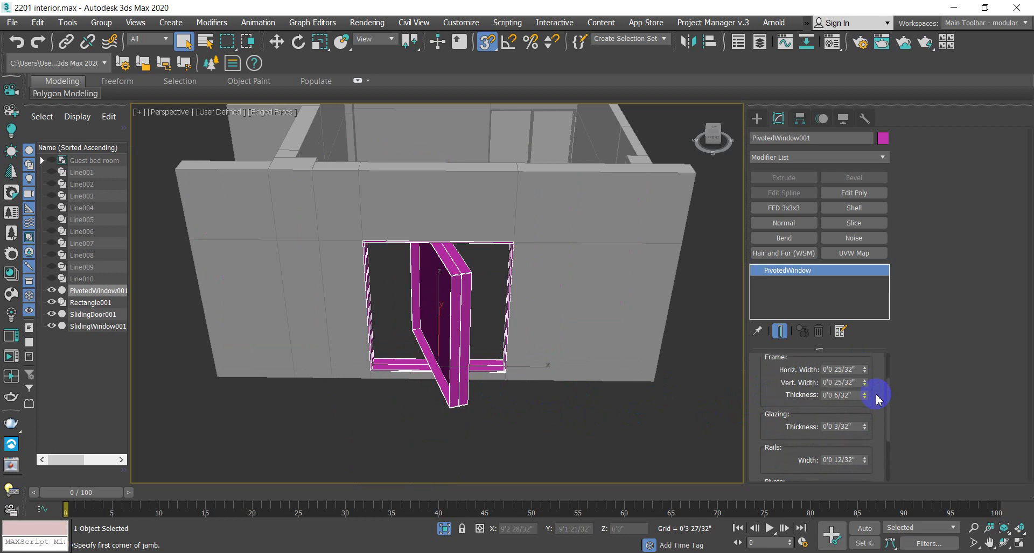
{"action": "scroll", "coordinate": [876, 399], "scroll_direction": "up", "scroll_amount": 4}
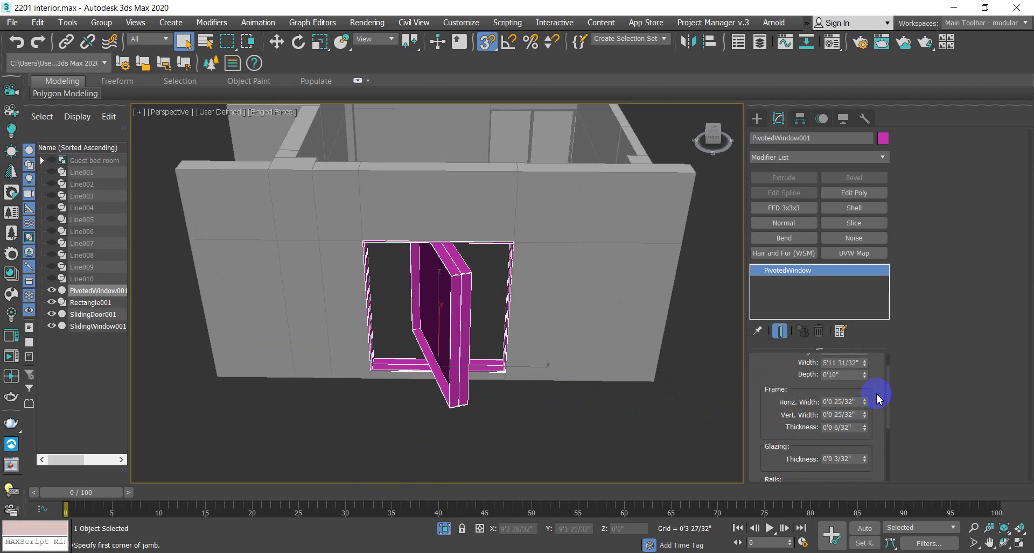
{"action": "scroll", "coordinate": [877, 399], "scroll_direction": "down", "scroll_amount": 9}
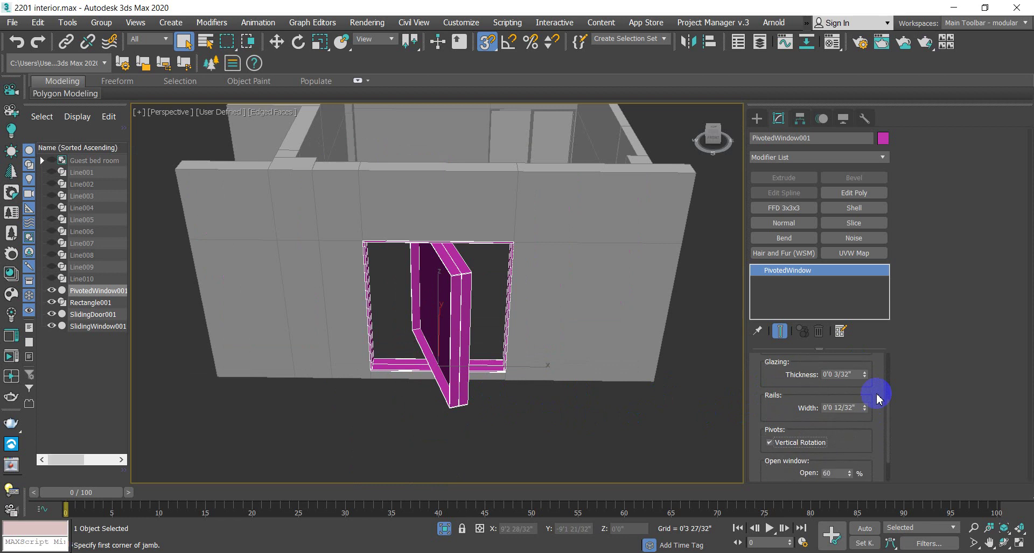
{"action": "scroll", "coordinate": [877, 398], "scroll_direction": "down", "scroll_amount": 1}
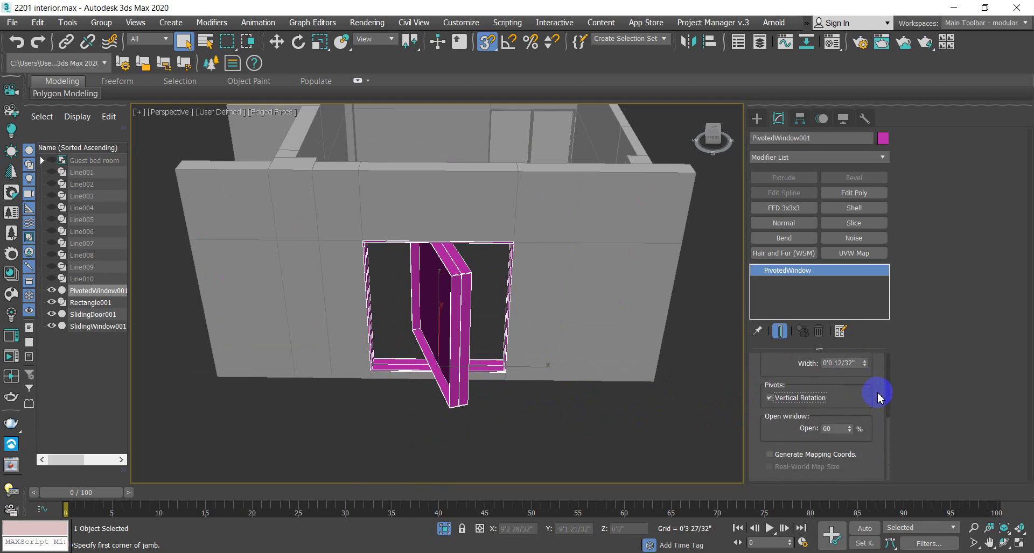
{"action": "left_click_drag", "start_coordinate": [849, 429], "coordinate": [865, 407]}
Step: Set the vertical width of the pivoted window's frame to 0'0 22/32"
{"action": "scroll", "coordinate": [875, 404], "scroll_direction": "up", "scroll_amount": 9}
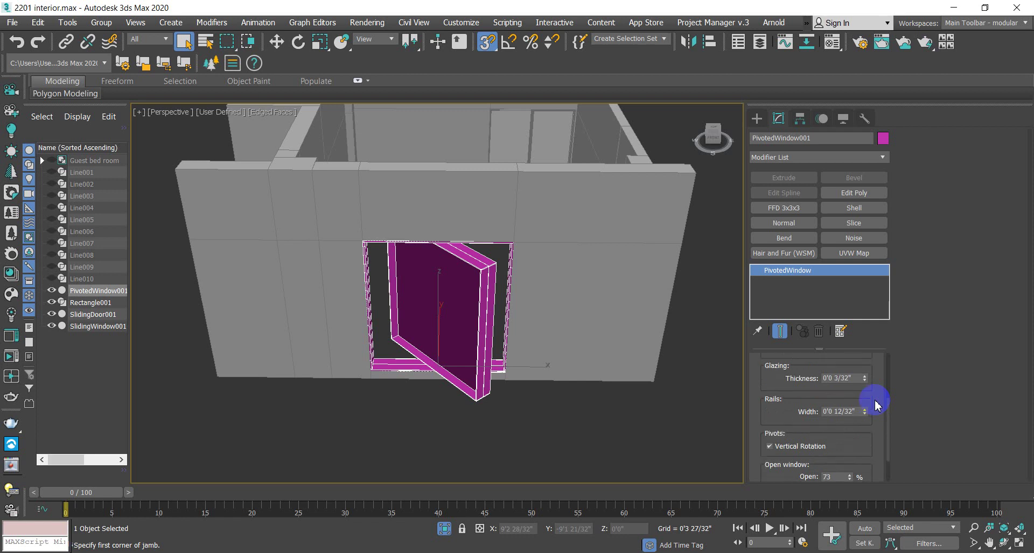
{"action": "scroll", "coordinate": [875, 404], "scroll_direction": "up", "scroll_amount": 3}
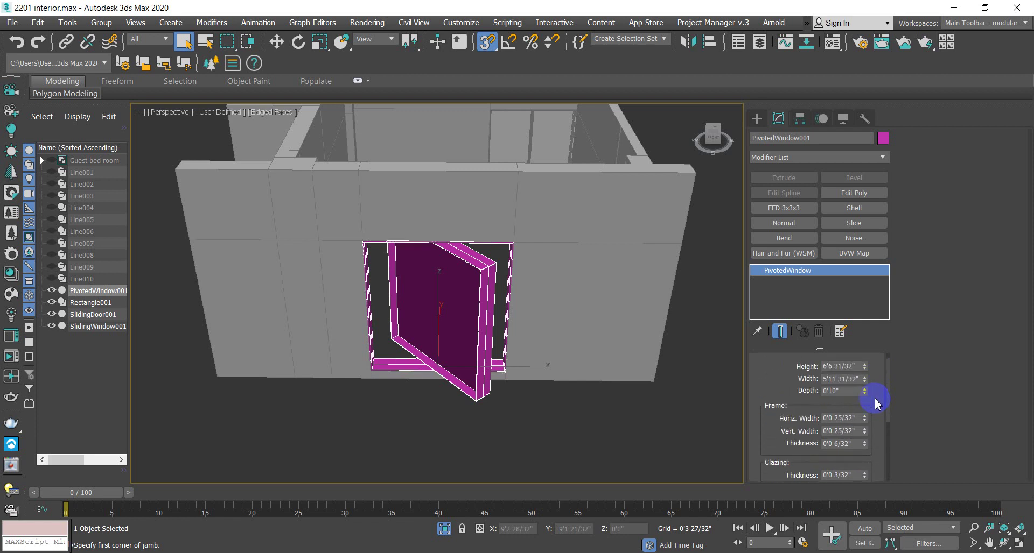
{"action": "scroll", "coordinate": [875, 403], "scroll_direction": "down", "scroll_amount": 2}
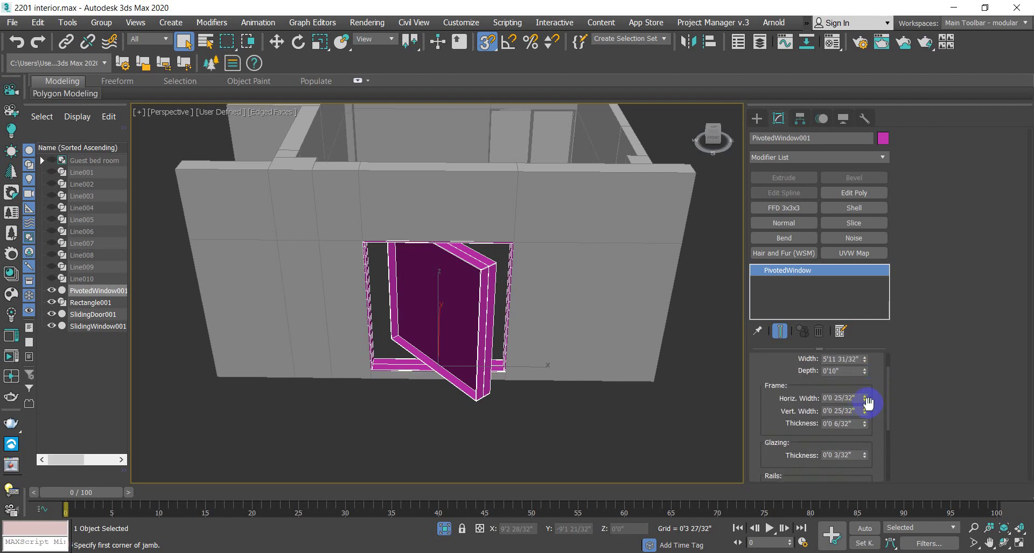
{"action": "mouse_move", "coordinate": [865, 411]}
{"action": "left_mouse_down"}
{"action": "mouse_move", "coordinate": [868, 402]}
{"action": "mouse_move", "coordinate": [865, 414]}
{"action": "left_mouse_up"}
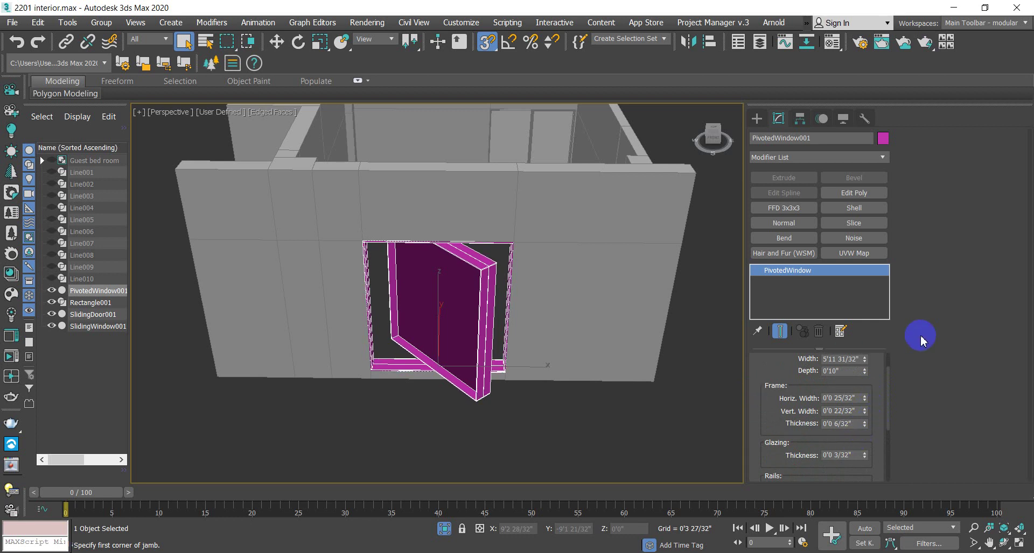
Step: Undo the latest changes to the pivoted window's vertical frame width
{"action": "mouse_move", "coordinate": [864, 371]}
{"action": "left_mouse_down"}
{"action": "mouse_move", "coordinate": [890, 281]}
{"action": "mouse_move", "coordinate": [883, 366]}
{"action": "left_mouse_up"}
{"action": "key", "text": "ctrl+z"}
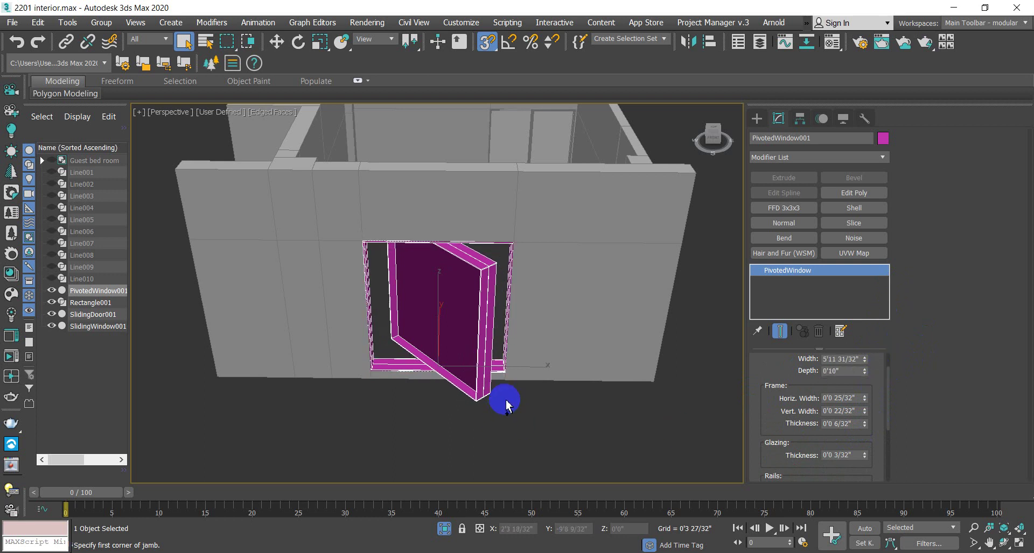
{"action": "key", "text": "ctrl+z"}
Step: Look over the available window object types, including Casement, Fixed, Projected, Pivoted and Sliding
{"action": "left_click", "coordinate": [757, 119]}
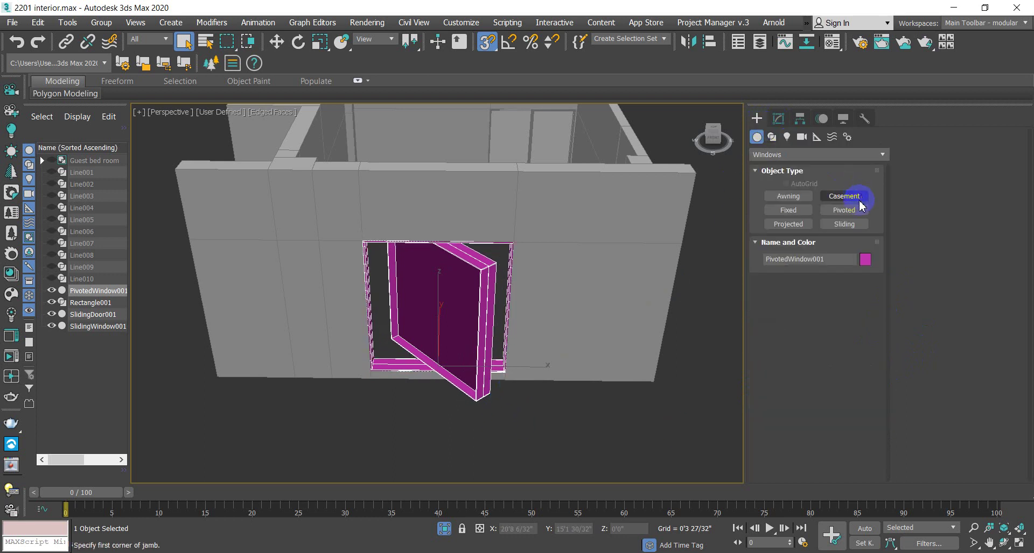
{"action": "left_click", "coordinate": [801, 210]}
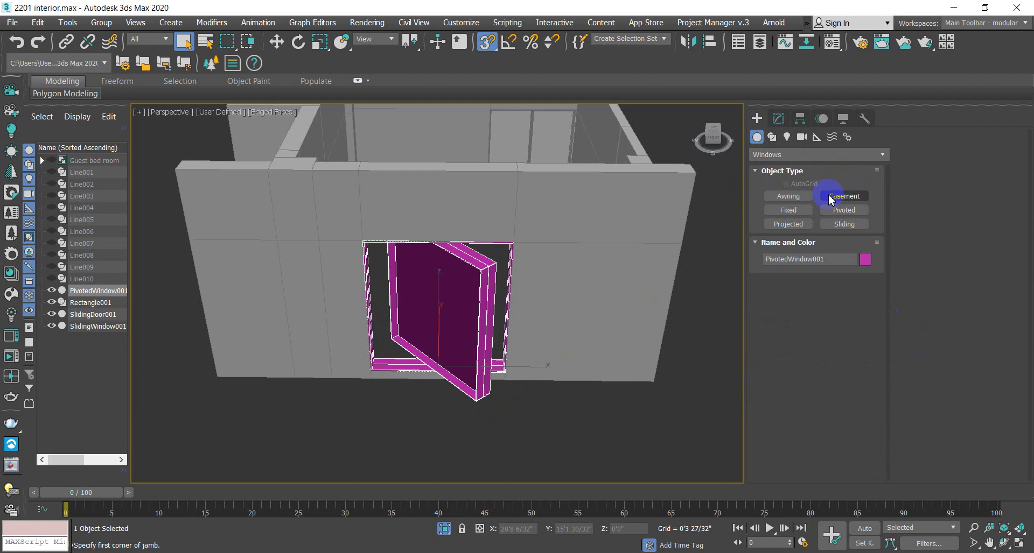
{"action": "left_click", "coordinate": [861, 210]}
{"action": "left_click", "coordinate": [791, 211]}
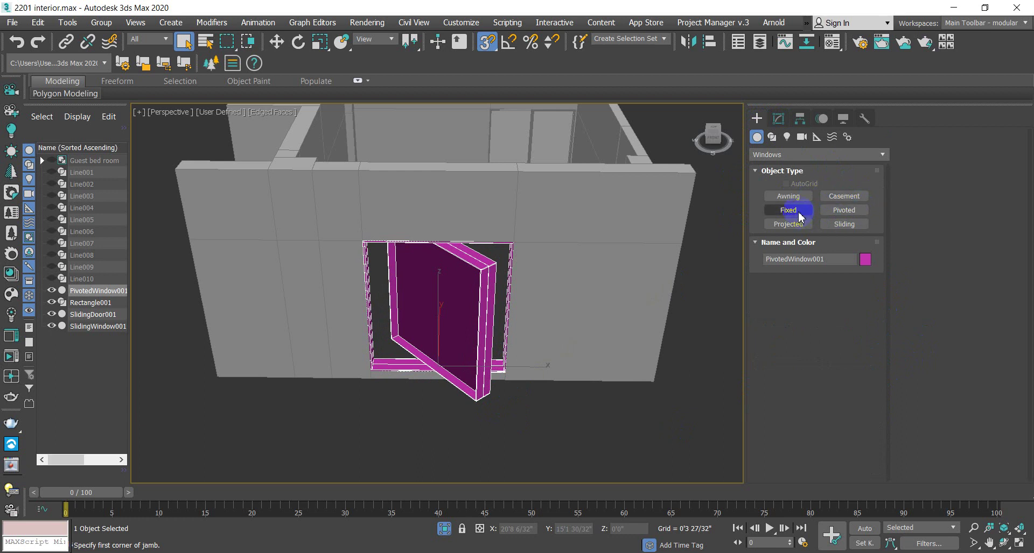
{"action": "left_click", "coordinate": [801, 225]}
{"action": "left_click", "coordinate": [844, 212]}
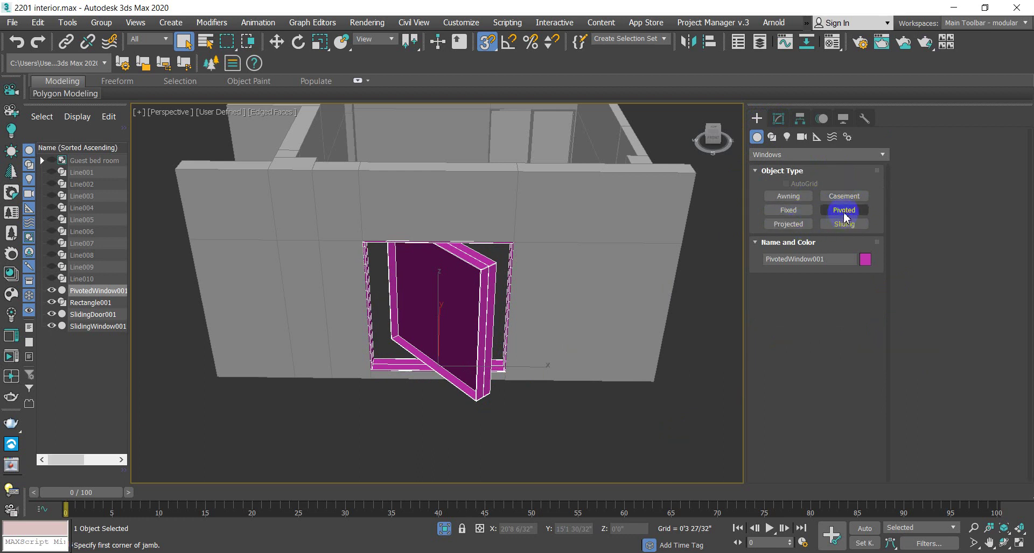
{"action": "left_click", "coordinate": [882, 156]}
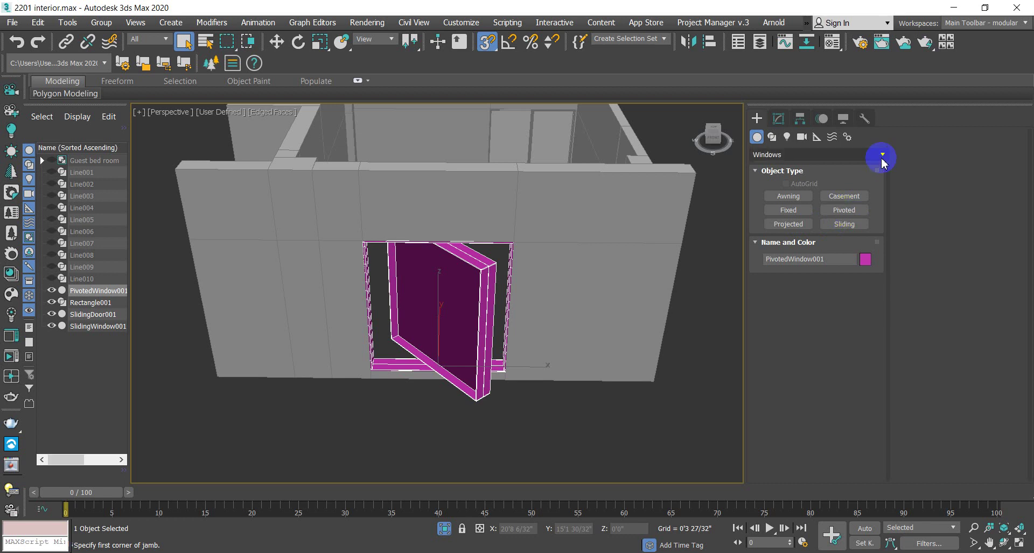
{"action": "left_click", "coordinate": [796, 213]}
{"action": "left_click", "coordinate": [859, 229]}
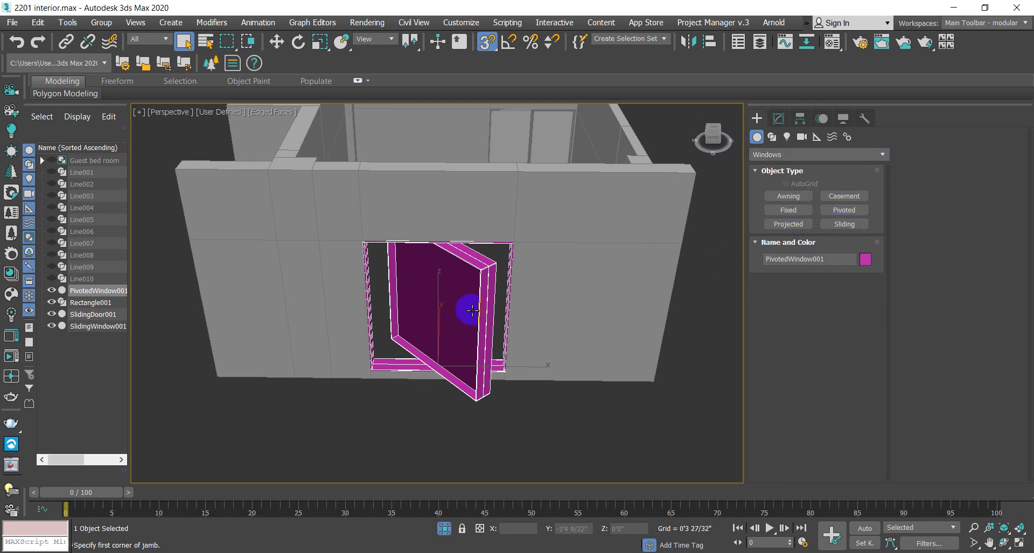
Step: Widen the command panel to several columns and review the pivoted window's frame, glazing, rail and pivot parameters
{"action": "left_click", "coordinate": [778, 119]}
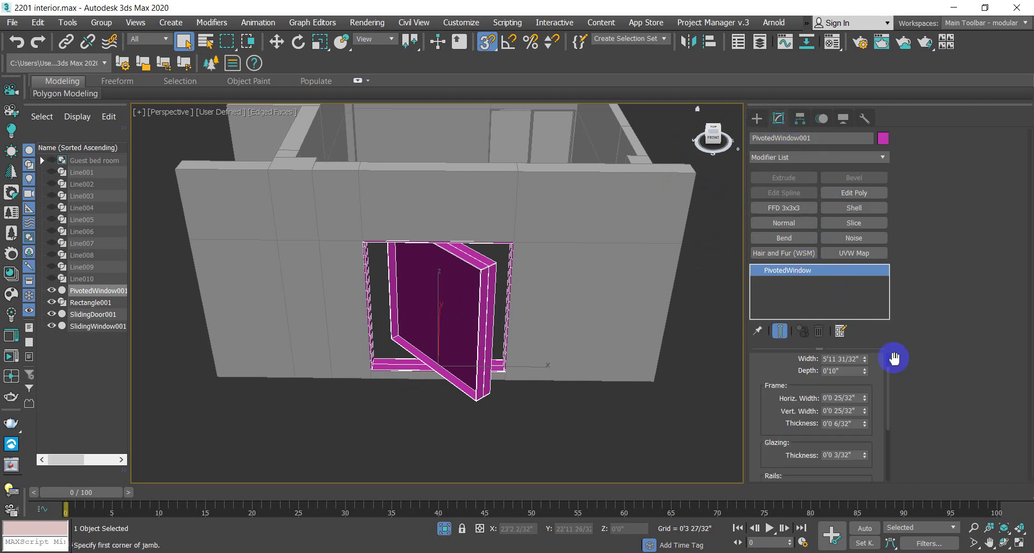
{"action": "scroll", "coordinate": [858, 415], "scroll_direction": "down", "scroll_amount": 5}
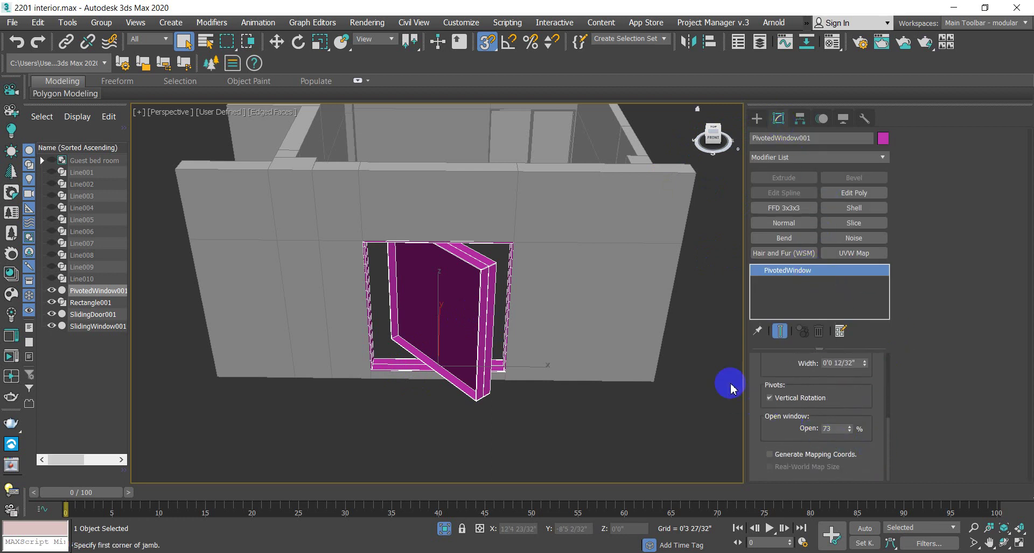
{"action": "left_click_drag", "start_coordinate": [746, 355], "coordinate": [423, 351]}
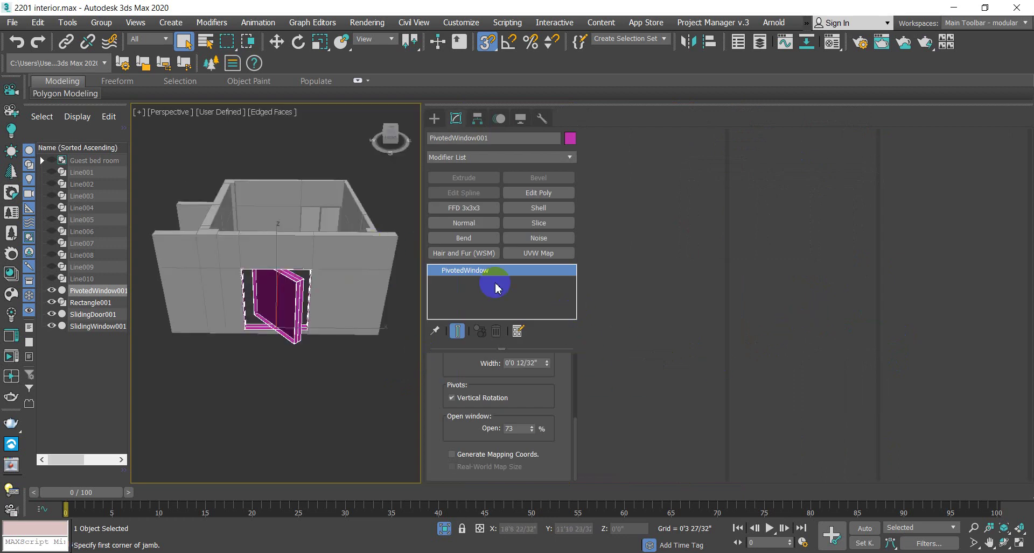
{"action": "scroll", "coordinate": [553, 414], "scroll_direction": "up", "scroll_amount": 5}
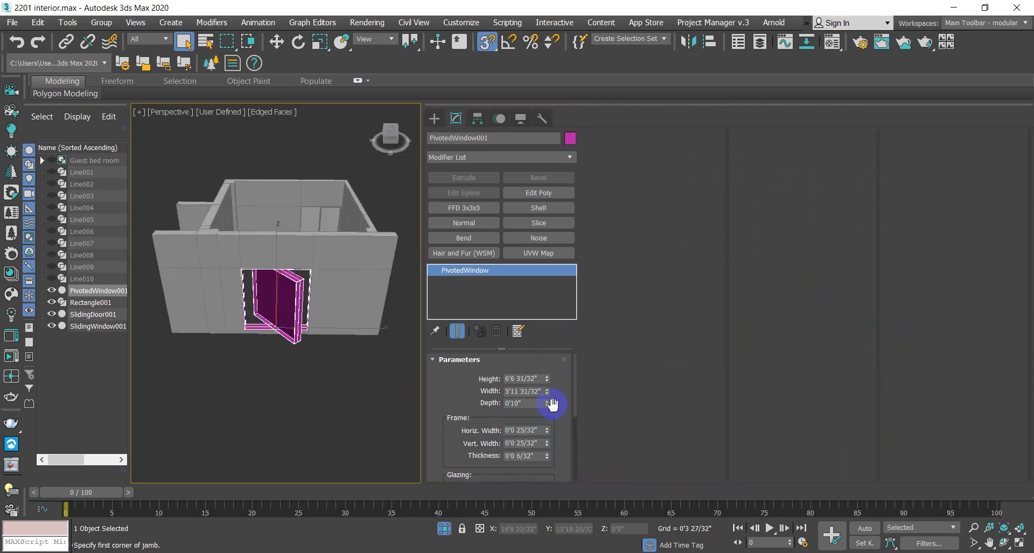
{"action": "scroll", "coordinate": [552, 404], "scroll_direction": "down", "scroll_amount": 3}
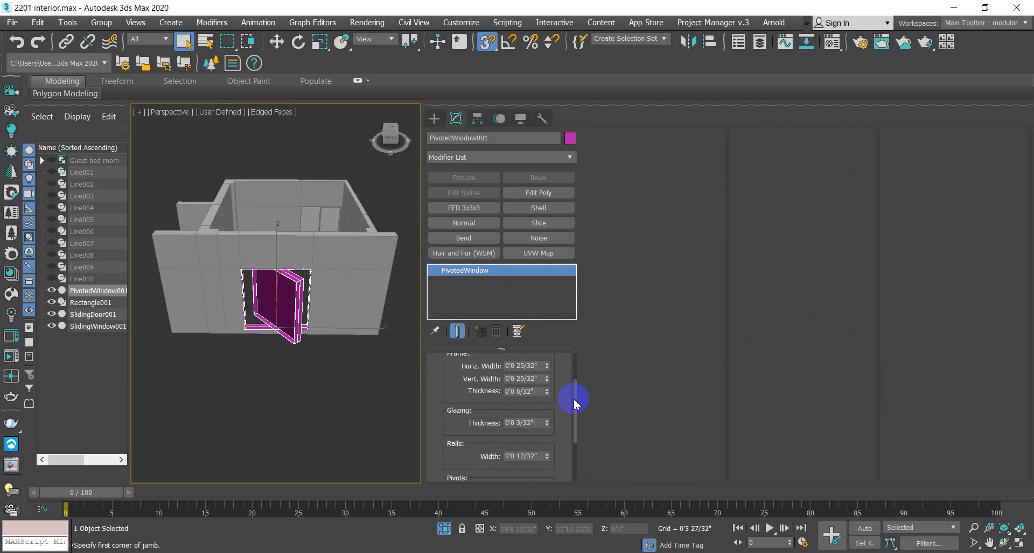
{"action": "scroll", "coordinate": [570, 403], "scroll_direction": "down", "scroll_amount": 3}
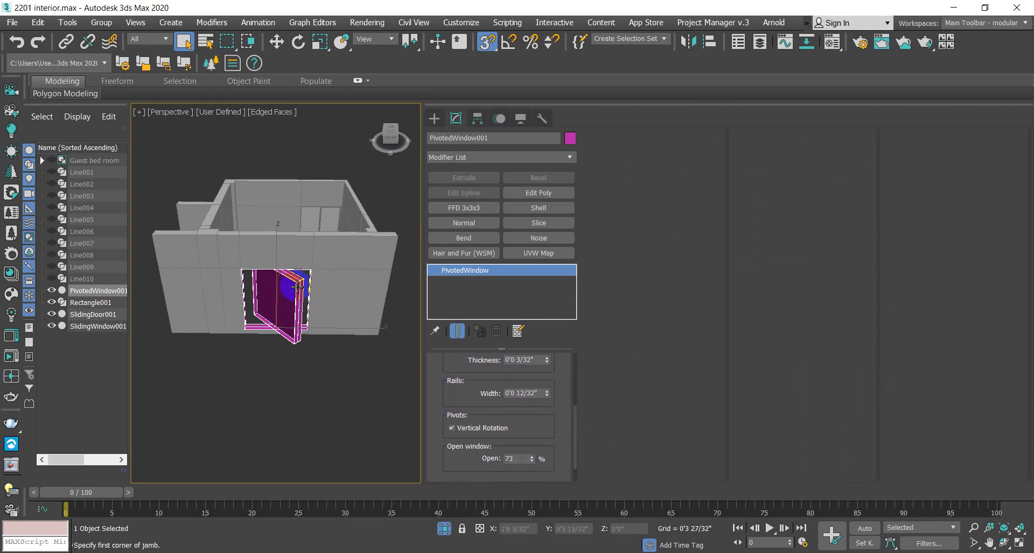
{"action": "scroll", "coordinate": [547, 431], "scroll_direction": "down", "scroll_amount": 1}
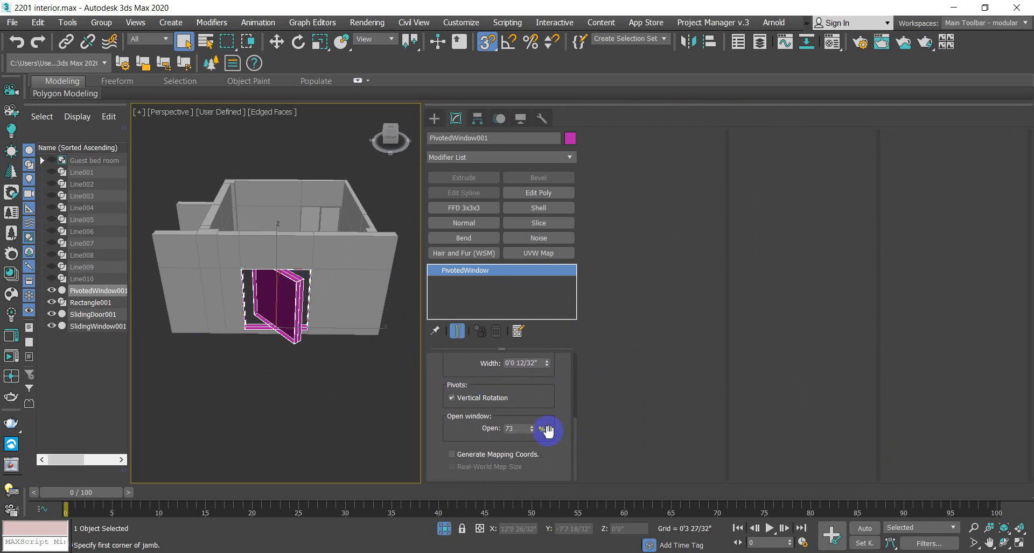
Step: Switch Vertical Rotation off and back on for the pivoted window and review its other parameters
{"action": "left_click", "coordinate": [452, 398]}
{"action": "left_click", "coordinate": [453, 399]}
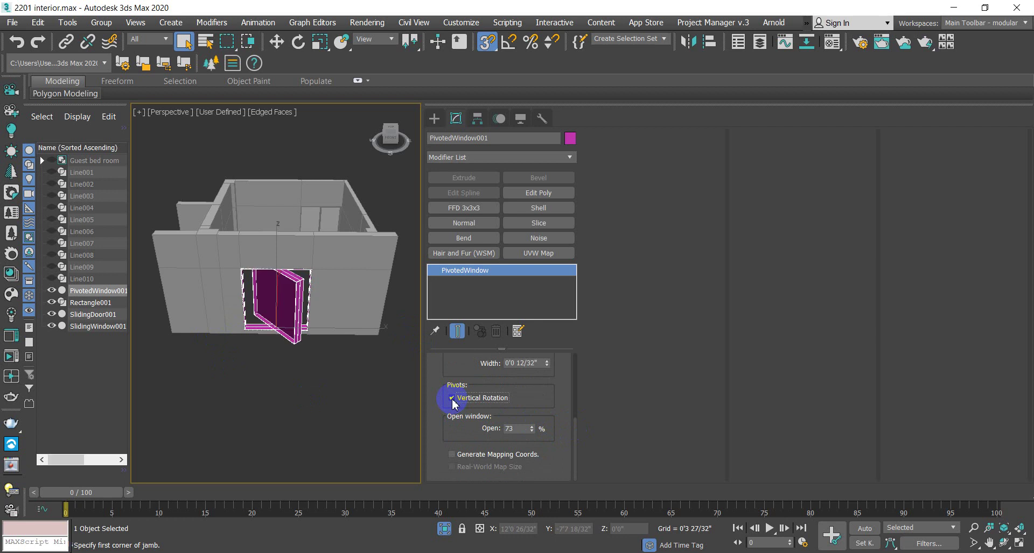
{"action": "scroll", "coordinate": [495, 422], "scroll_direction": "up", "scroll_amount": 2}
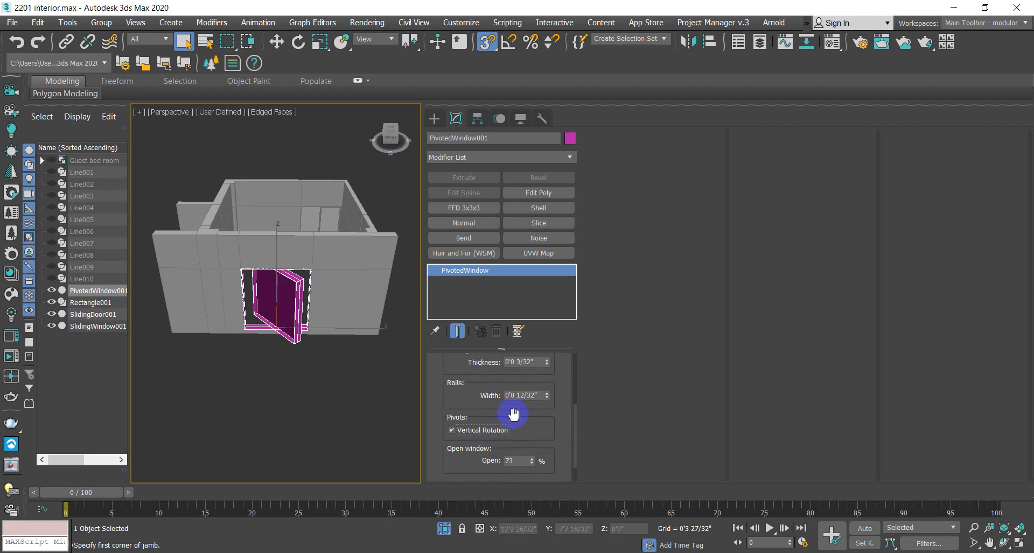
{"action": "left_click_drag", "start_coordinate": [555, 375], "coordinate": [597, 6]}
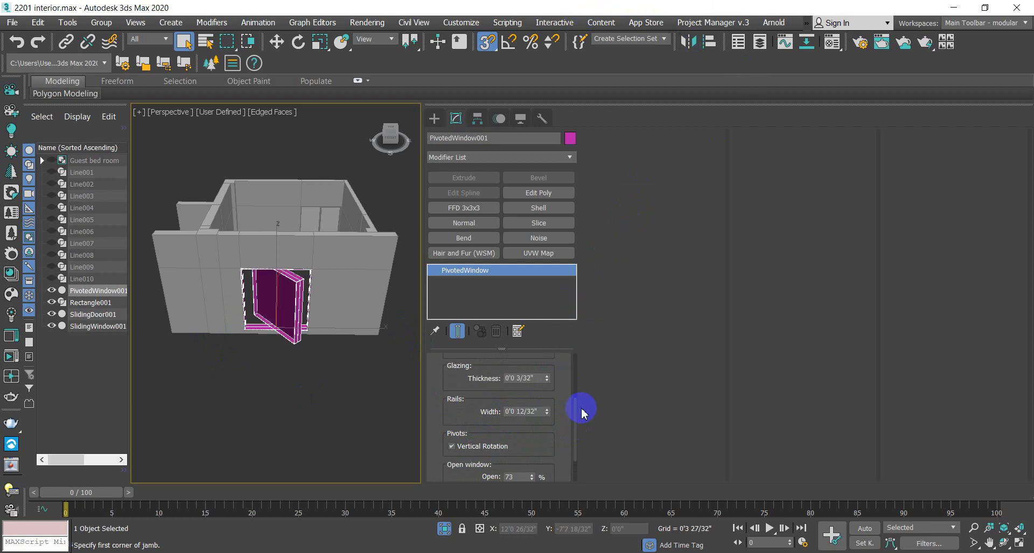
{"action": "scroll", "coordinate": [541, 389], "scroll_direction": "up", "scroll_amount": 3}
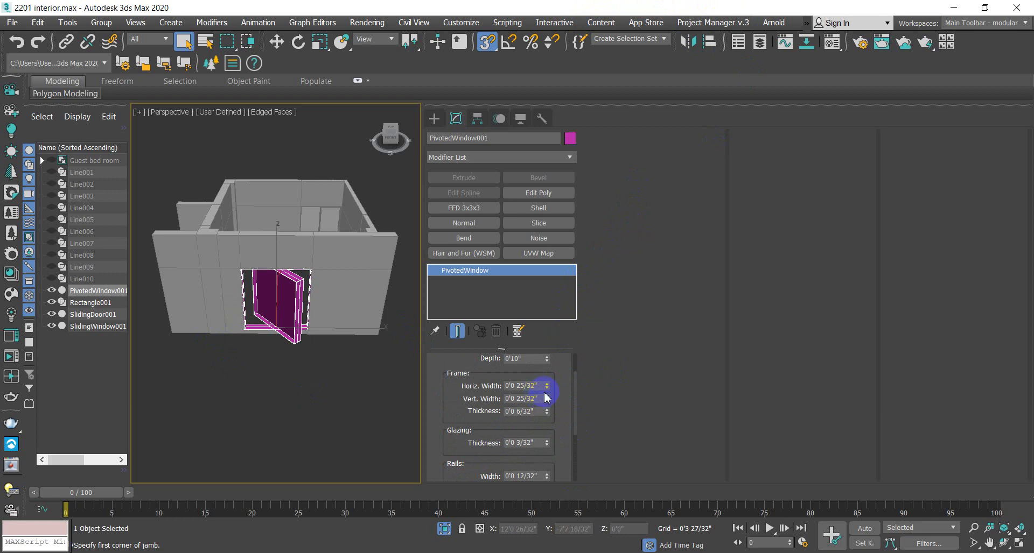
Step: Try frame widths of 0'0 22/32" horizontal and 0'0 20/32" vertical with height 10'10 10/32", and delete the pivoted window
{"action": "left_click_drag", "start_coordinate": [548, 389], "coordinate": [563, 342]}
{"action": "scroll", "coordinate": [554, 369], "scroll_direction": "up", "scroll_amount": 2}
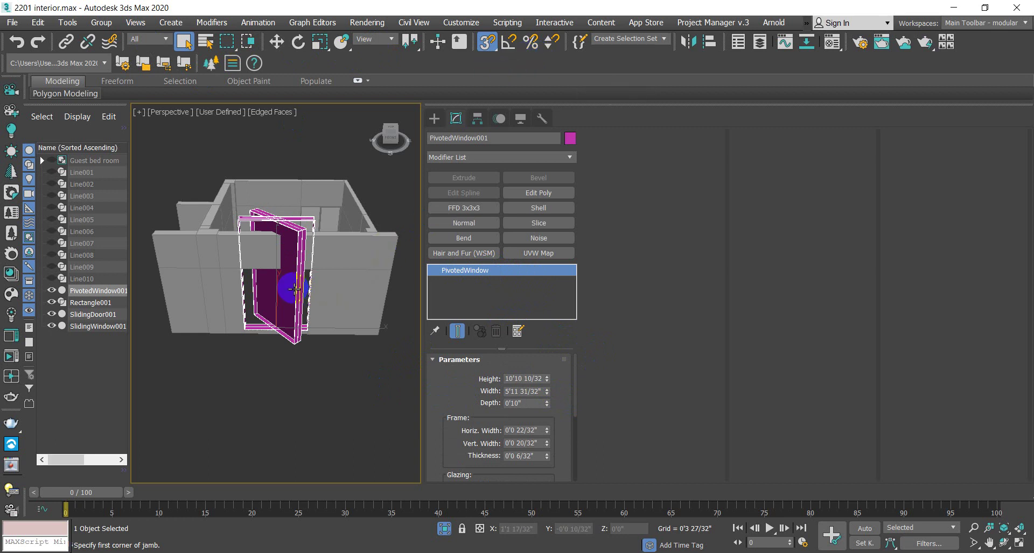
{"action": "key", "text": "Delete"}
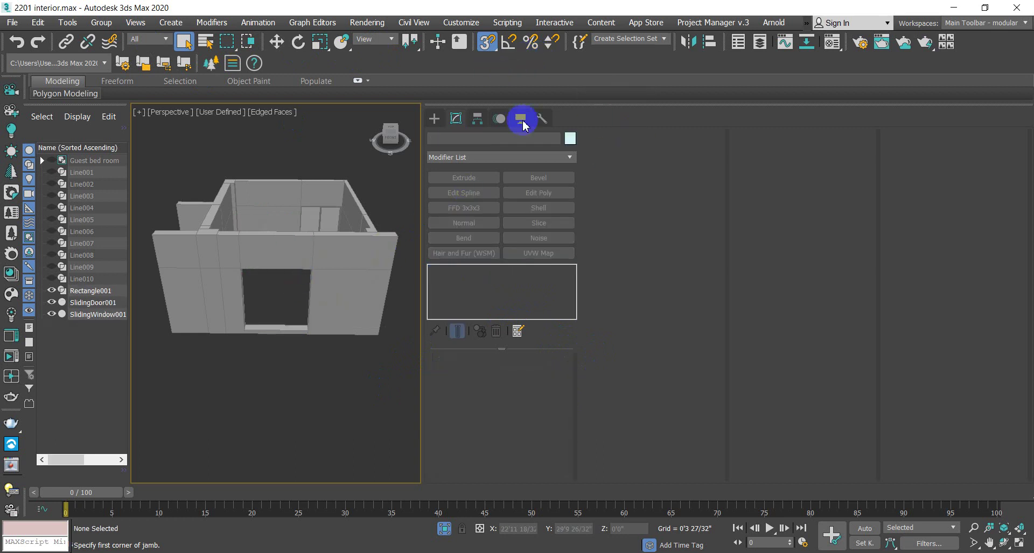
Step: Create a pivoted window snapped to the empty opening in Width/Height/Depth order, with width 5'11 31/32", height 0'10" and depth 6'6 31/32"
{"action": "left_click", "coordinate": [434, 118]}
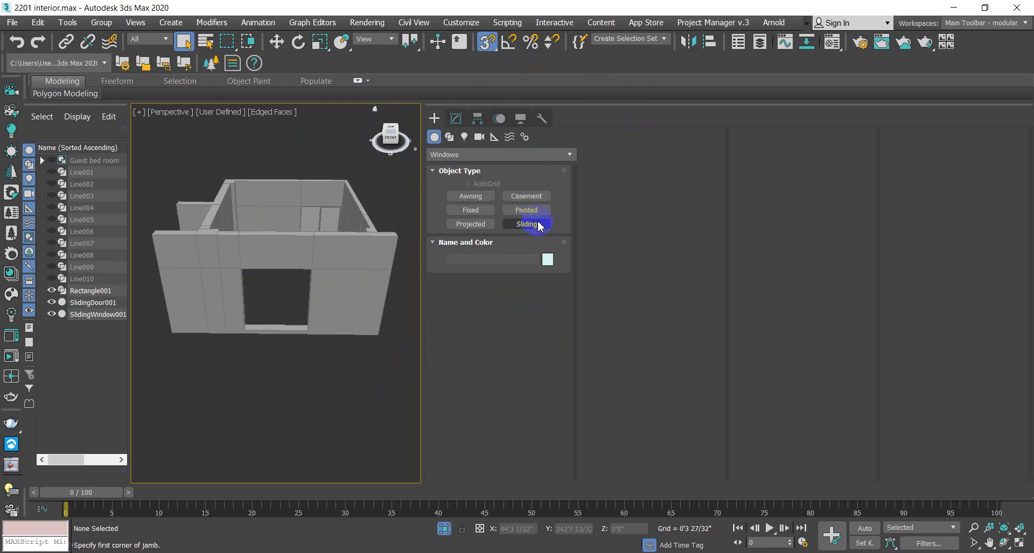
{"action": "left_click", "coordinate": [526, 211]}
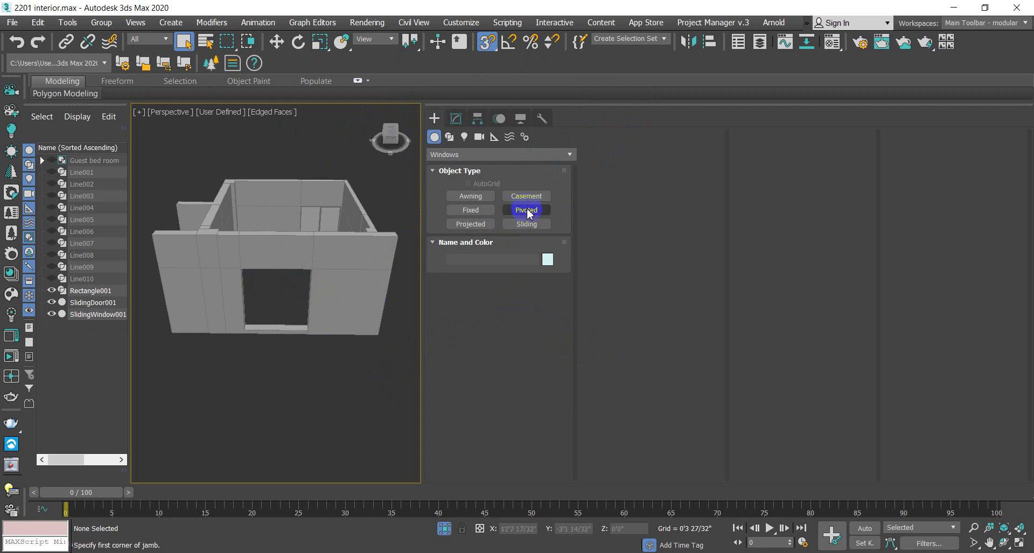
{"action": "left_click", "coordinate": [527, 211]}
{"action": "left_click", "coordinate": [289, 327]}
{"action": "mouse_move", "coordinate": [289, 326]}
{"action": "middle_mouse_down"}
{"action": "mouse_move", "coordinate": [377, 316]}
{"action": "mouse_move", "coordinate": [286, 313]}
{"action": "middle_mouse_up"}
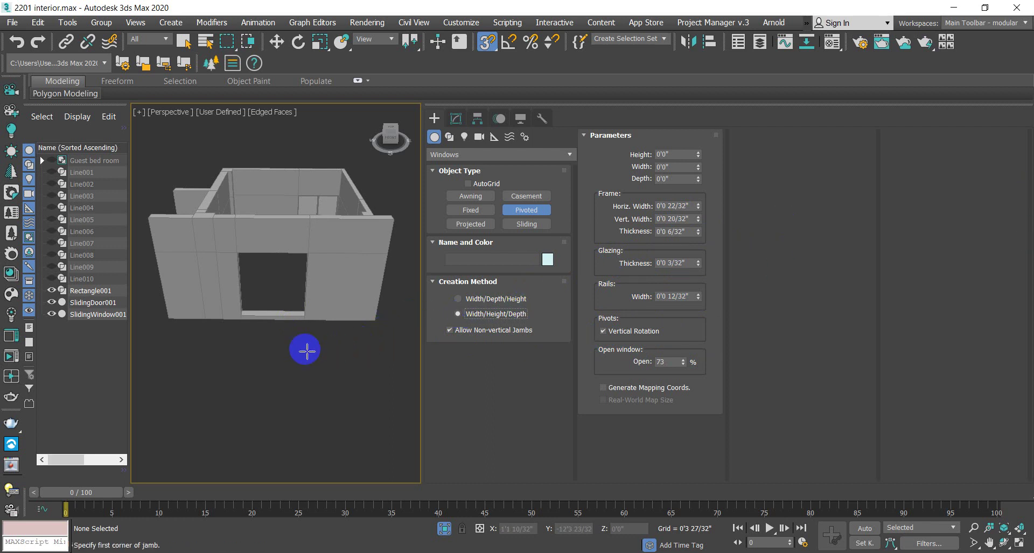
{"action": "scroll", "coordinate": [303, 327], "scroll_direction": "up", "scroll_amount": 5}
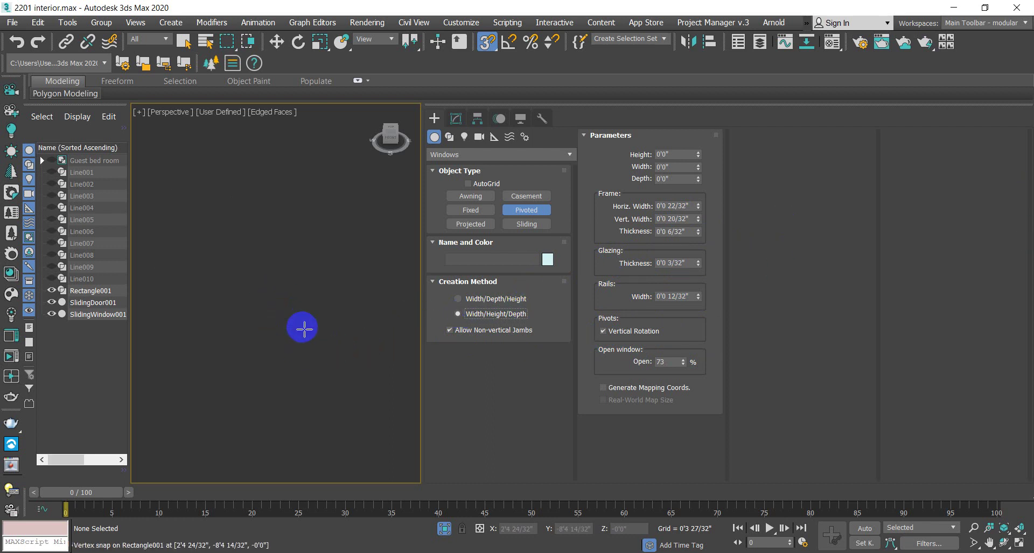
{"action": "key", "text": "z"}
{"action": "scroll", "coordinate": [315, 349], "scroll_direction": "down", "scroll_amount": 3}
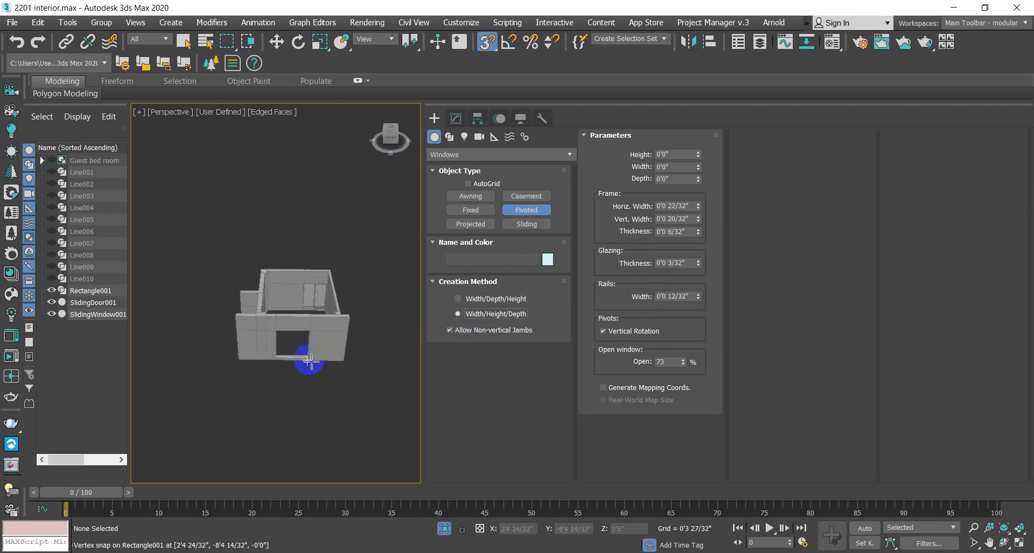
{"action": "scroll", "coordinate": [306, 360], "scroll_direction": "up", "scroll_amount": 6}
{"action": "left_click_drag", "start_coordinate": [304, 362], "coordinate": [193, 360]}
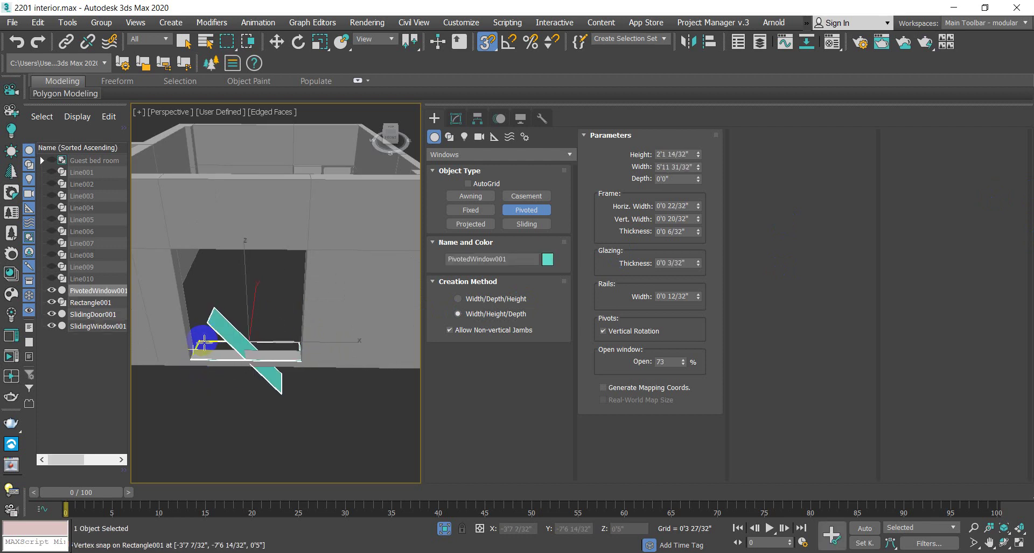
{"action": "left_click", "coordinate": [200, 345]}
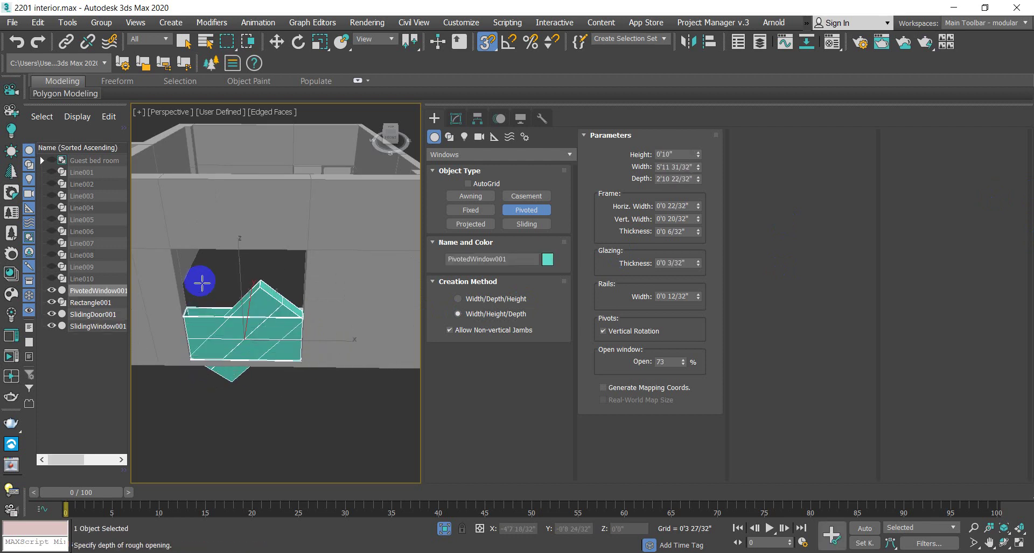
{"action": "left_click", "coordinate": [179, 257]}
Step: Switch the pivoted window's creation method to Width/Depth/Height
{"action": "left_click", "coordinate": [457, 314]}
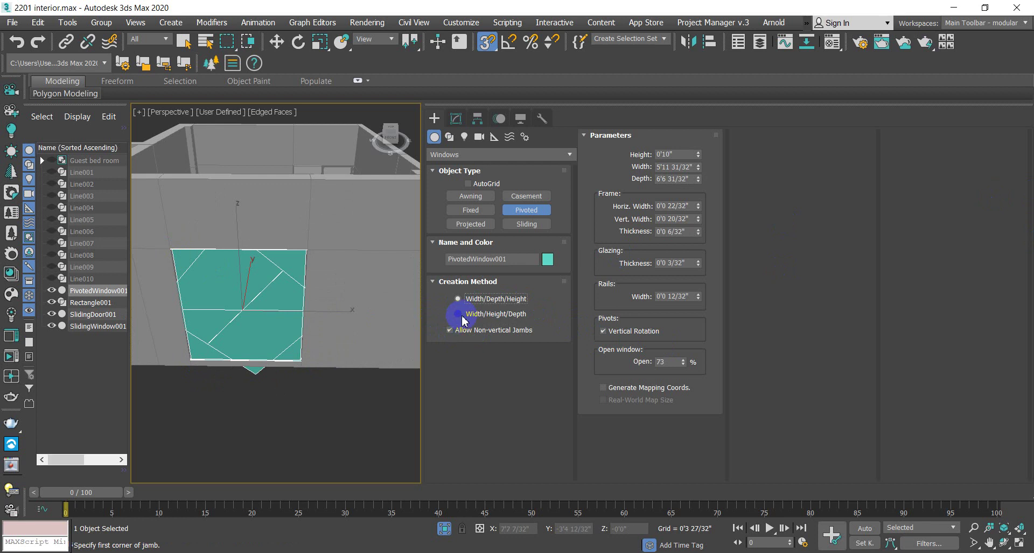
{"action": "scroll", "coordinate": [277, 358], "scroll_direction": "up", "scroll_amount": 2}
{"action": "scroll", "coordinate": [297, 353], "scroll_direction": "up", "scroll_amount": 2}
{"action": "middle_click_drag", "start_coordinate": [297, 354], "coordinate": [365, 308], "text": "alt"}
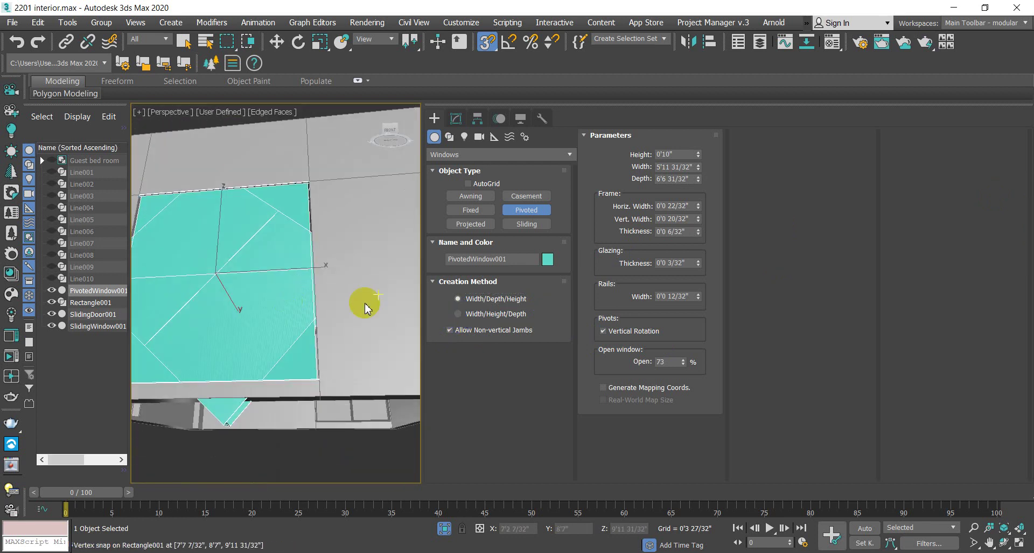
Step: Turn off Vertical Rotation for the new pivoted window and disable Allow Non-vertical Jambs
{"action": "left_click", "coordinate": [603, 332]}
{"action": "scroll", "coordinate": [341, 330], "scroll_direction": "down", "scroll_amount": 3}
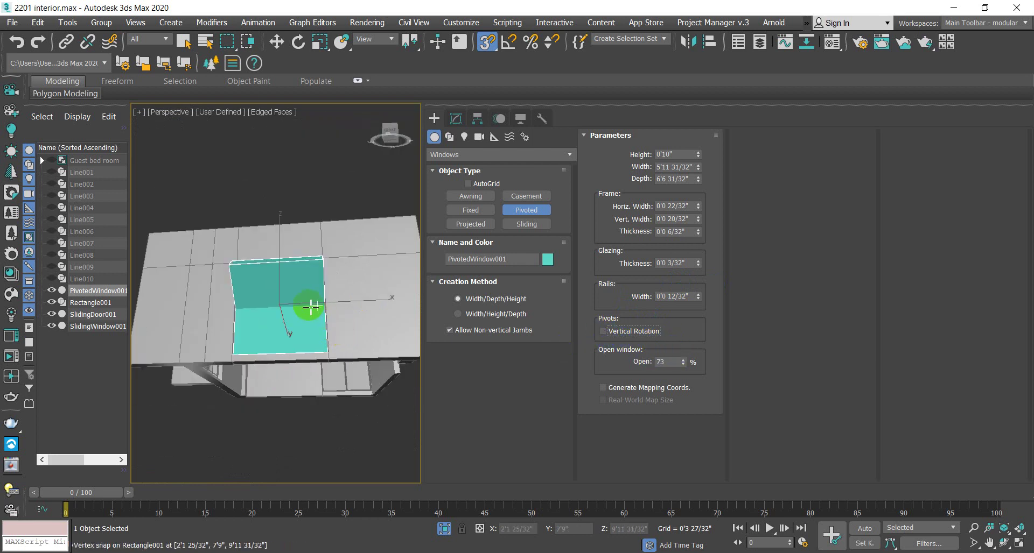
{"action": "middle_click_drag", "start_coordinate": [323, 307], "coordinate": [294, 360], "text": "alt"}
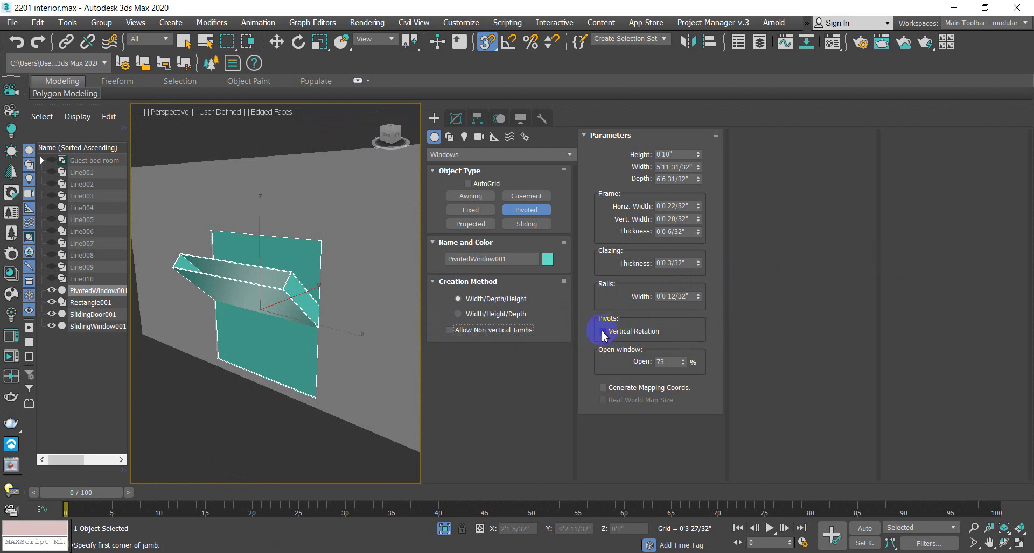
Step: Set the pivoted window's opening to 60 percent and inspect the tilted sash
{"action": "mouse_move", "coordinate": [683, 366]}
{"action": "left_mouse_down"}
{"action": "mouse_move", "coordinate": [683, 397]}
{"action": "mouse_move", "coordinate": [700, 318]}
{"action": "mouse_move", "coordinate": [685, 396]}
{"action": "mouse_move", "coordinate": [691, 374]}
{"action": "left_mouse_up"}
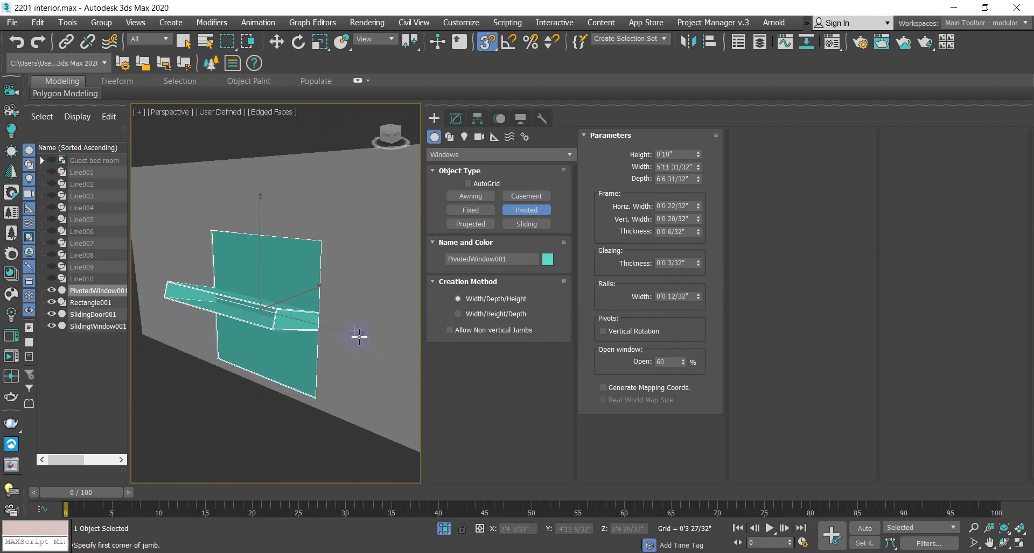
{"action": "mouse_move", "coordinate": [354, 344]}
{"action": "middle_mouse_down", "text": "alt"}
{"action": "mouse_move", "coordinate": [370, 307]}
{"action": "mouse_move", "coordinate": [334, 340]}
{"action": "middle_mouse_up", "text": "alt"}
{"action": "left_click", "coordinate": [630, 371]}
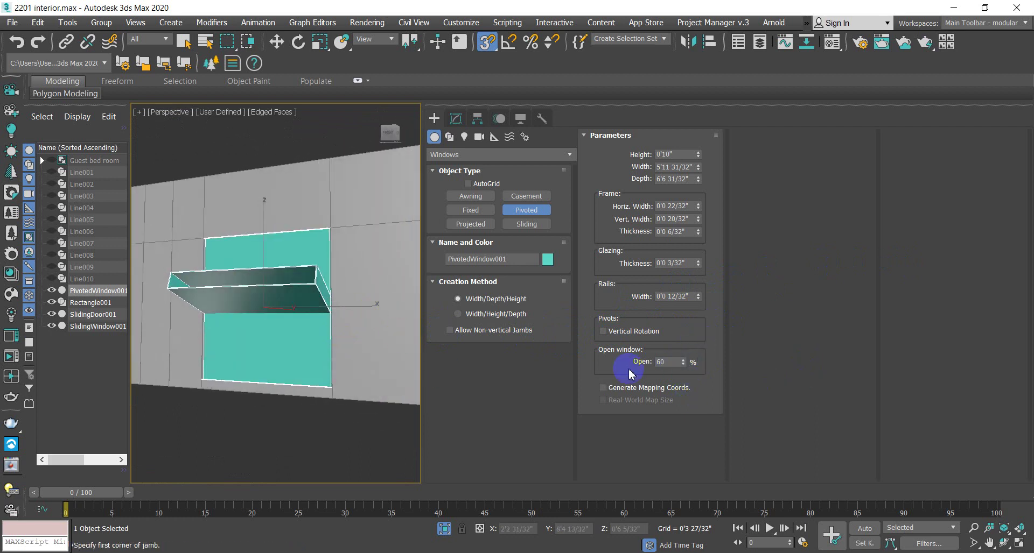
{"action": "mouse_move", "coordinate": [689, 368]}
{"action": "left_mouse_down"}
{"action": "mouse_move", "coordinate": [686, 404]}
{"action": "mouse_move", "coordinate": [684, 366]}
{"action": "left_mouse_up"}
Step: Undo the pivoted window's changes and its creation, leaving the wall opening empty
{"action": "key", "text": "ctrl+z"}
{"action": "key", "text": "ctrl+z"}
{"action": "key", "text": "ctrl+z"}
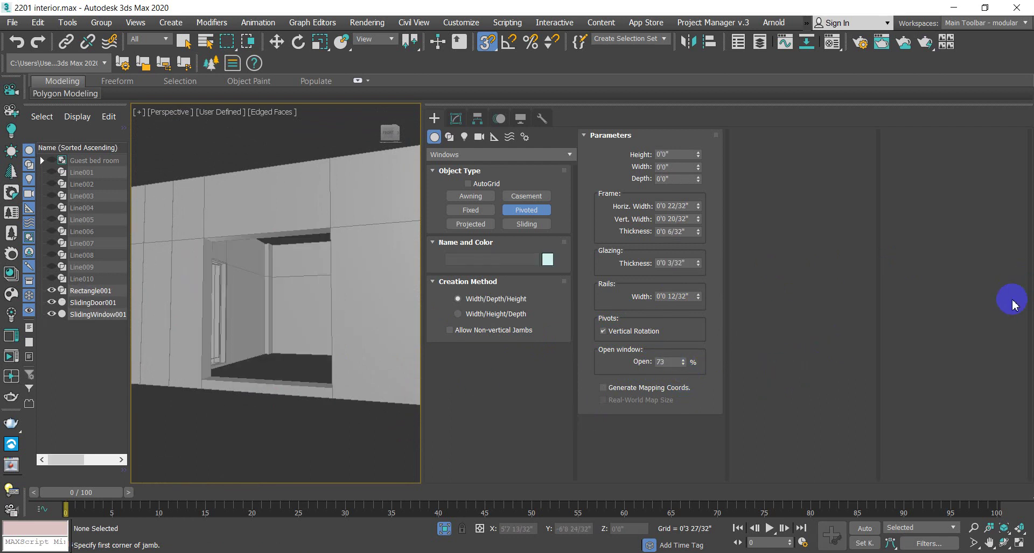
{"action": "left_click", "coordinate": [467, 330]}
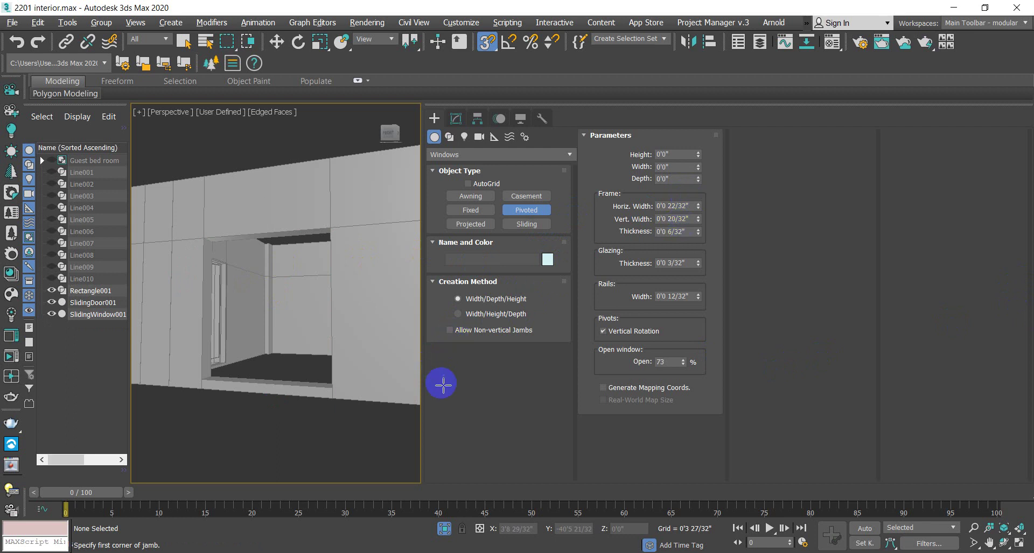
{"action": "middle_click_drag", "start_coordinate": [346, 357], "coordinate": [338, 442], "text": "alt"}
{"action": "left_click", "coordinate": [351, 421]}
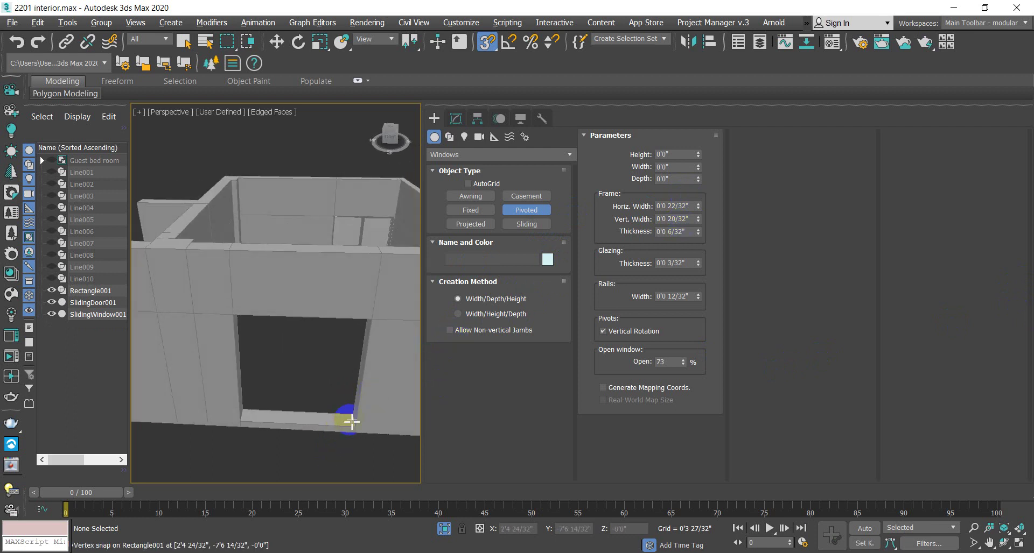
{"action": "left_click_drag", "start_coordinate": [353, 428], "coordinate": [261, 422]}
{"action": "right_click", "coordinate": [286, 428]}
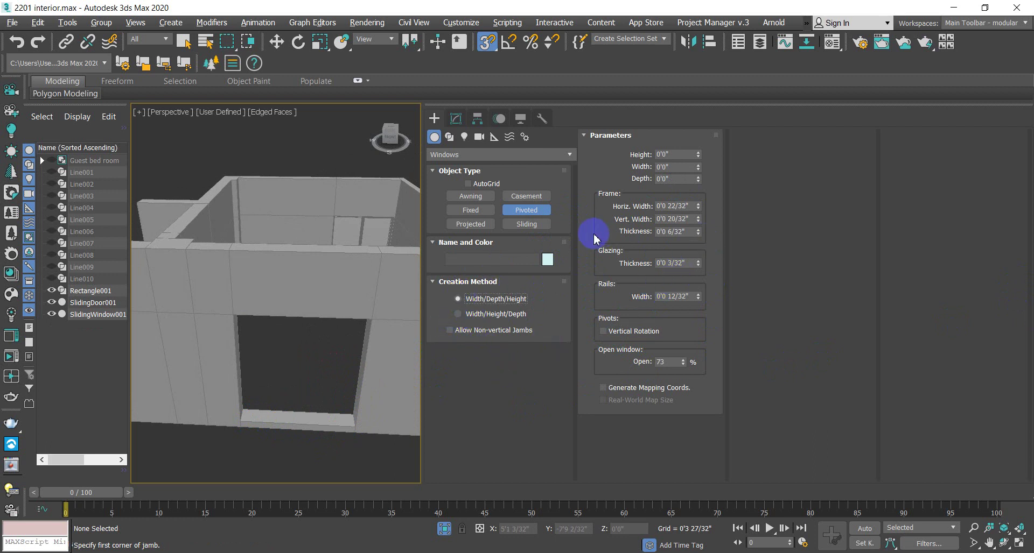
Step: Create an awning window filling the empty wall opening, about 6'0" wide, 10" deep and 6'7" high, snapped to the opening's corners
{"action": "left_click", "coordinate": [470, 210]}
{"action": "left_click", "coordinate": [481, 199]}
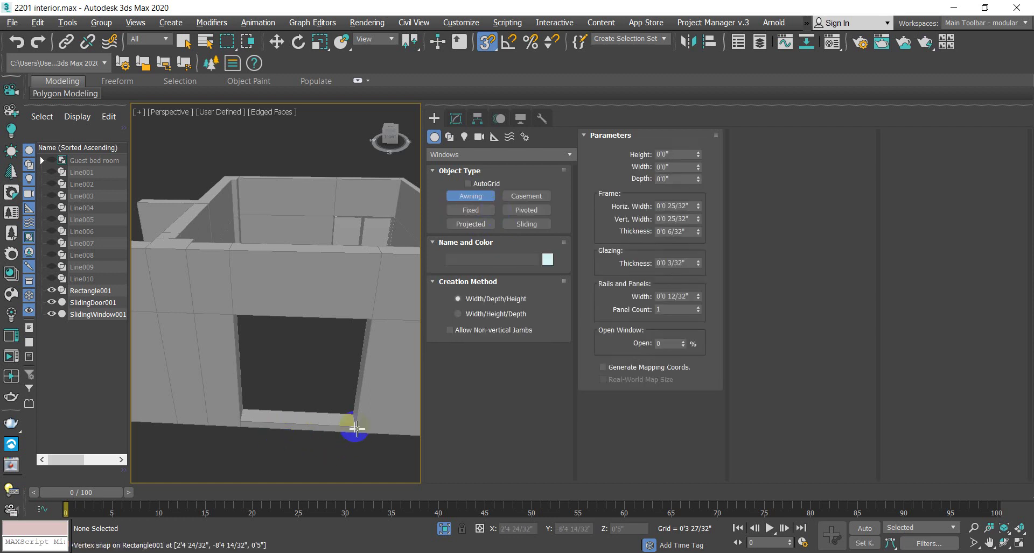
{"action": "left_click_drag", "start_coordinate": [354, 428], "coordinate": [233, 429]}
{"action": "left_click", "coordinate": [246, 402]}
{"action": "left_click", "coordinate": [237, 316]}
{"action": "scroll", "coordinate": [329, 423], "scroll_direction": "up", "scroll_amount": 4}
{"action": "scroll", "coordinate": [328, 423], "scroll_direction": "down", "scroll_amount": 4}
{"action": "middle_click_drag", "start_coordinate": [328, 424], "coordinate": [310, 407], "text": "alt"}
{"action": "scroll", "coordinate": [329, 390], "scroll_direction": "up", "scroll_amount": 3}
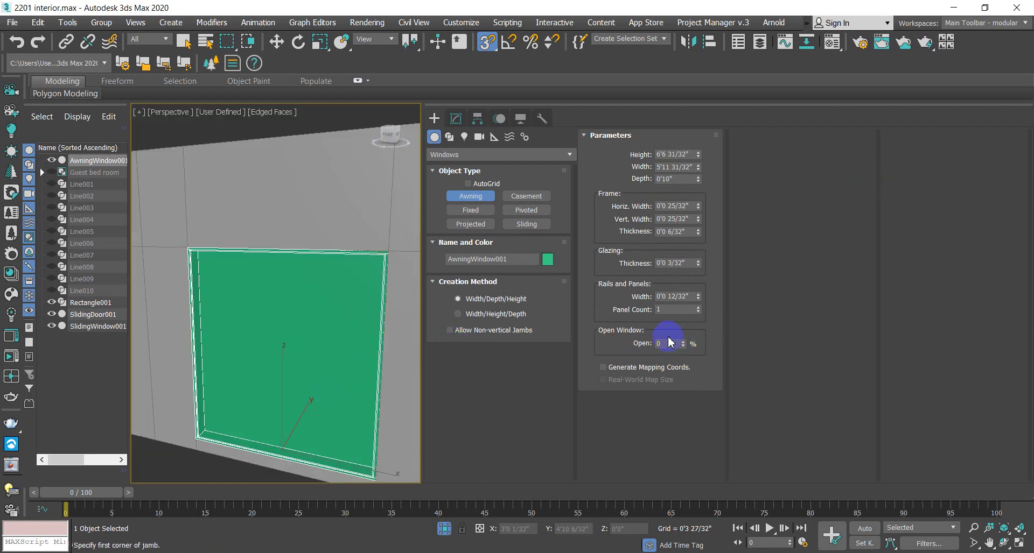
Step: Give the awning window a panel count of 2 and open it to 47 percent
{"action": "left_click_drag", "start_coordinate": [682, 344], "coordinate": [700, 310]}
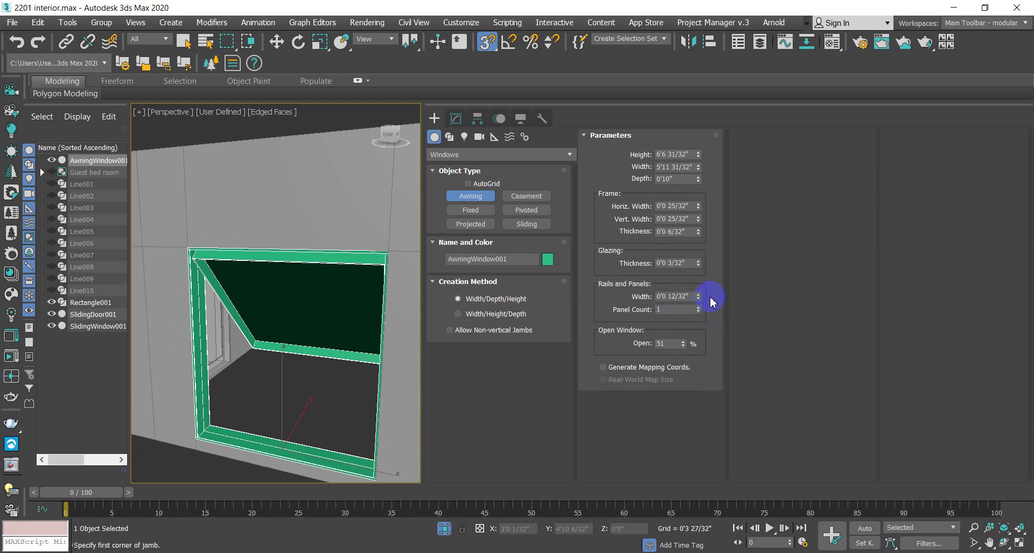
{"action": "left_click", "coordinate": [698, 308]}
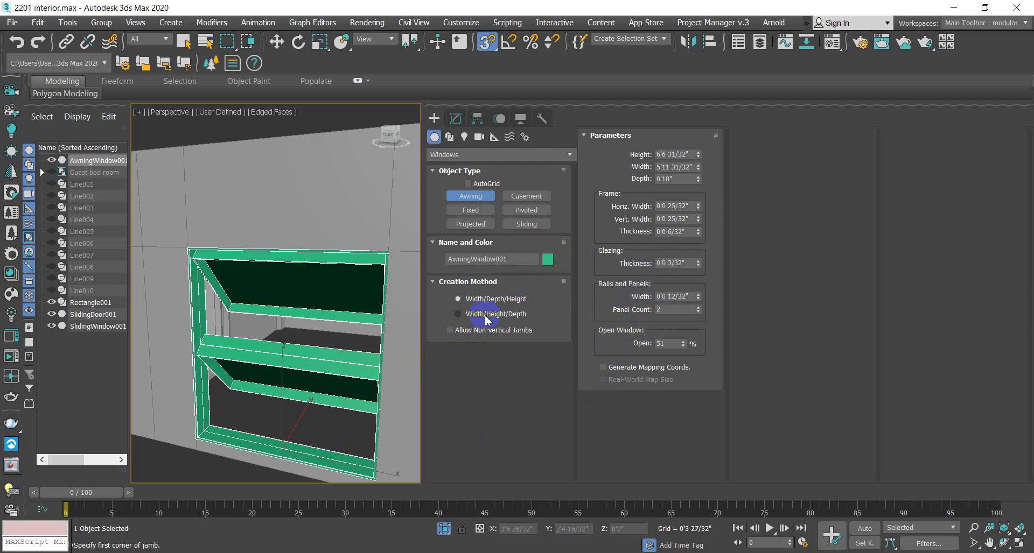
{"action": "left_click", "coordinate": [458, 299]}
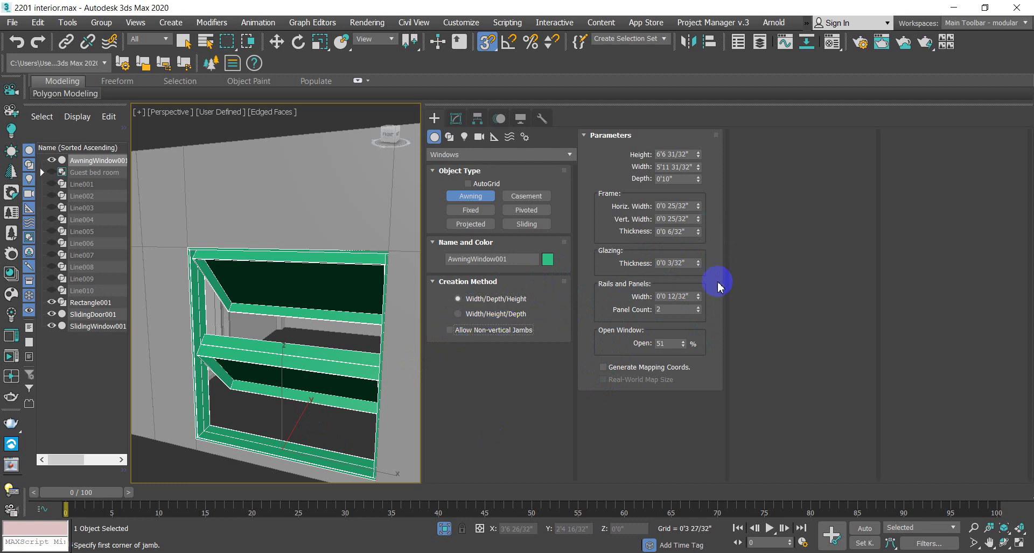
{"action": "mouse_move", "coordinate": [684, 344]}
{"action": "left_mouse_down"}
{"action": "mouse_move", "coordinate": [687, 329]}
{"action": "mouse_move", "coordinate": [677, 376]}
{"action": "mouse_move", "coordinate": [686, 334]}
{"action": "mouse_move", "coordinate": [684, 349]}
{"action": "left_mouse_up"}
{"action": "scroll", "coordinate": [406, 350], "scroll_direction": "down", "scroll_amount": 4}
{"action": "mouse_move", "coordinate": [397, 357]}
{"action": "middle_mouse_down", "text": "alt"}
{"action": "mouse_move", "coordinate": [321, 397]}
{"action": "mouse_move", "coordinate": [389, 347]}
{"action": "middle_mouse_up", "text": "alt"}
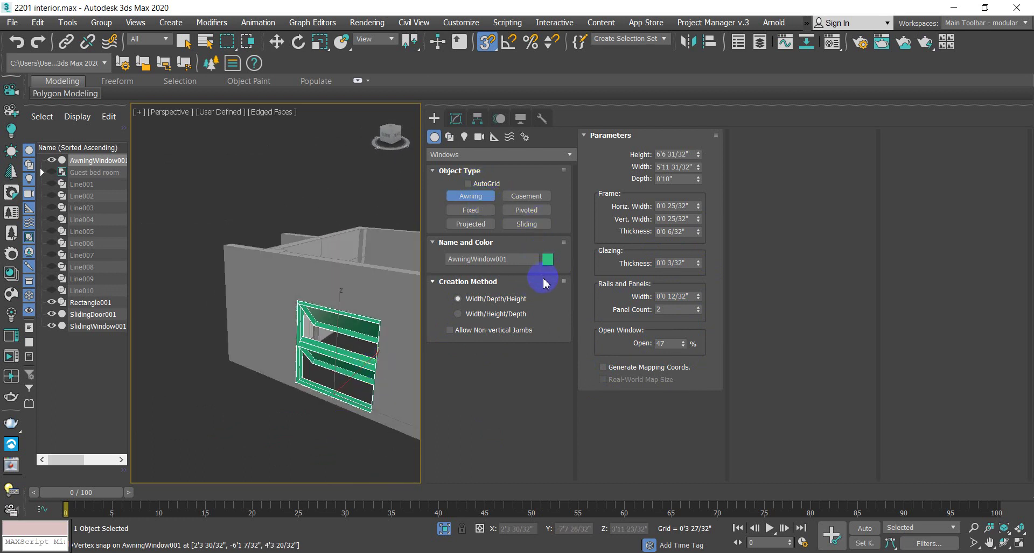
Step: Undo the awning window's parameter changes and its creation
{"action": "key", "text": "ctrl+z"}
{"action": "key", "text": "ctrl+z"}
{"action": "key", "text": "ctrl+z"}
{"action": "key", "text": "ctrl+z"}
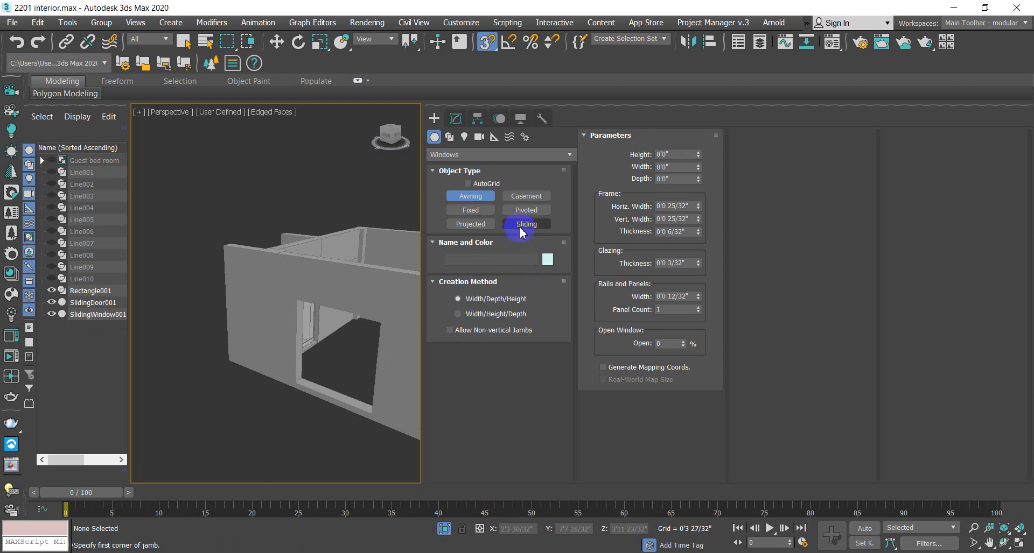
Step: Create a projected window in the wall opening, about 6'0" wide, 10" deep and 6'7" high, snapped to the opening's corners
{"action": "left_click", "coordinate": [527, 211]}
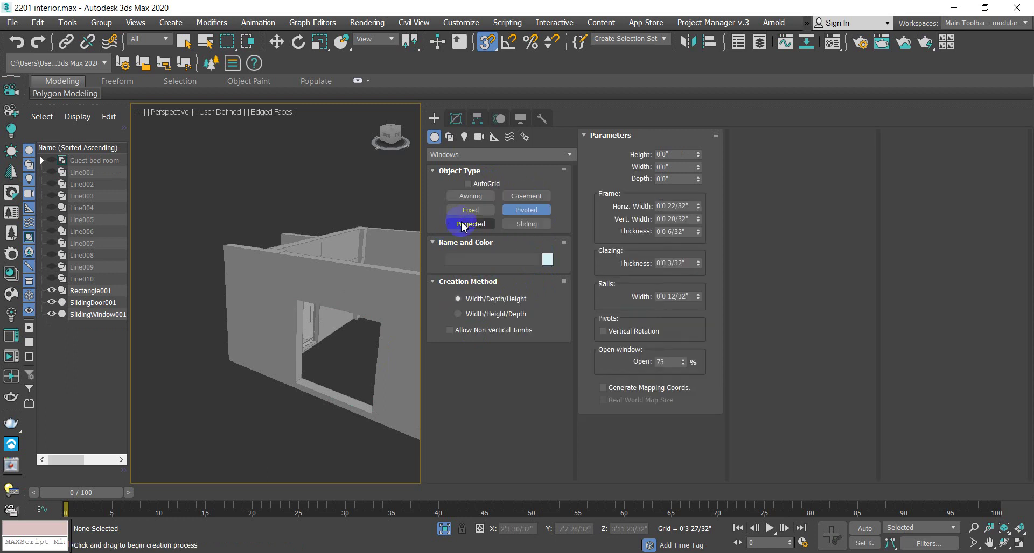
{"action": "left_click", "coordinate": [485, 228]}
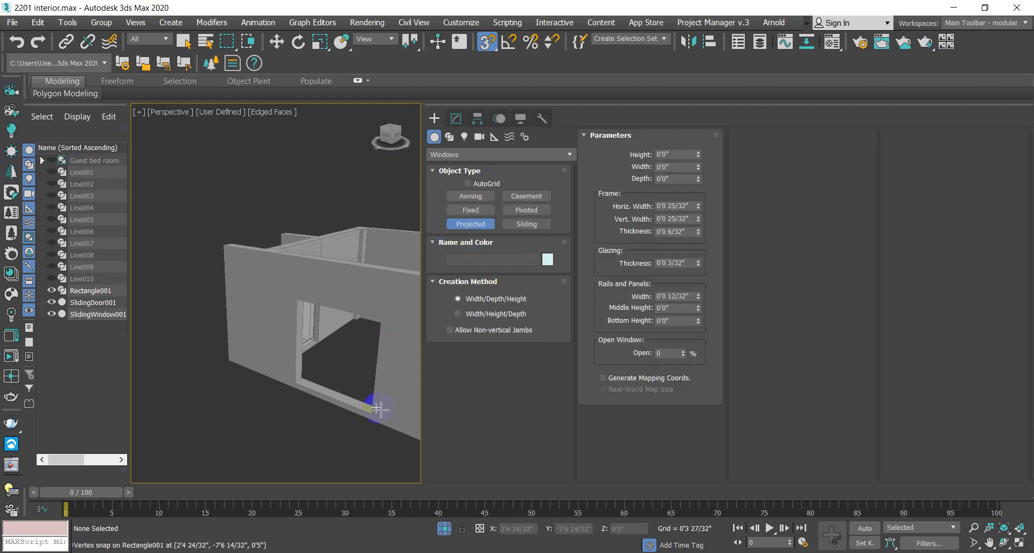
{"action": "middle_click_drag", "start_coordinate": [374, 404], "coordinate": [421, 419], "text": "alt"}
{"action": "scroll", "coordinate": [396, 382], "scroll_direction": "up", "scroll_amount": 5}
{"action": "scroll", "coordinate": [384, 346], "scroll_direction": "down", "scroll_amount": 4}
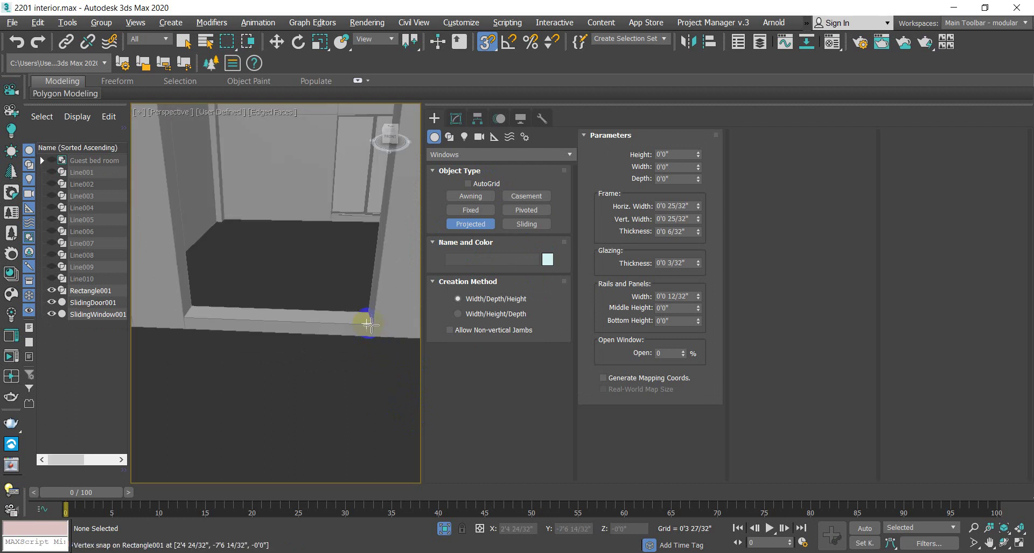
{"action": "left_click_drag", "start_coordinate": [372, 324], "coordinate": [184, 322]}
{"action": "left_click", "coordinate": [199, 304]}
{"action": "middle_click_drag", "start_coordinate": [254, 308], "coordinate": [231, 449]}
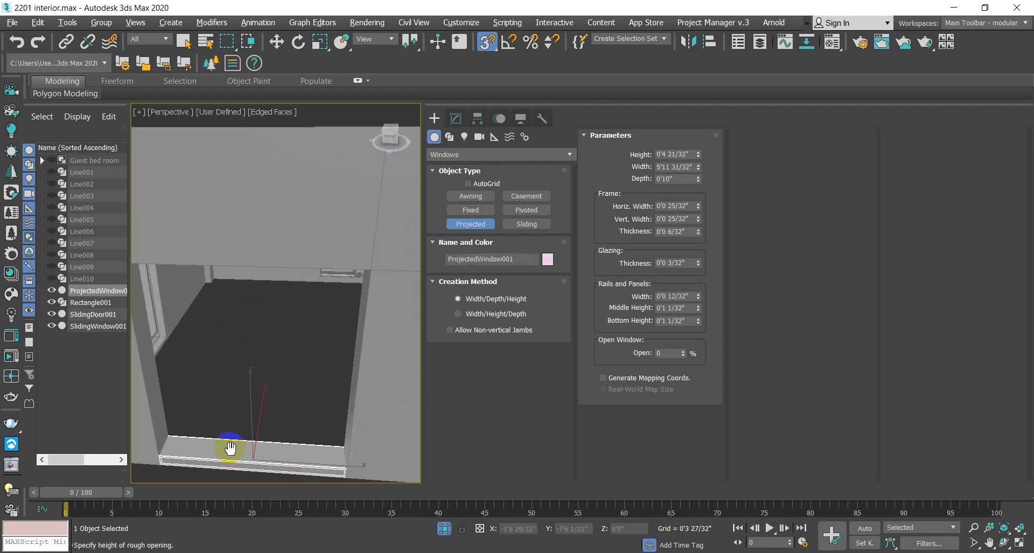
{"action": "scroll", "coordinate": [273, 369], "scroll_direction": "down", "scroll_amount": 4}
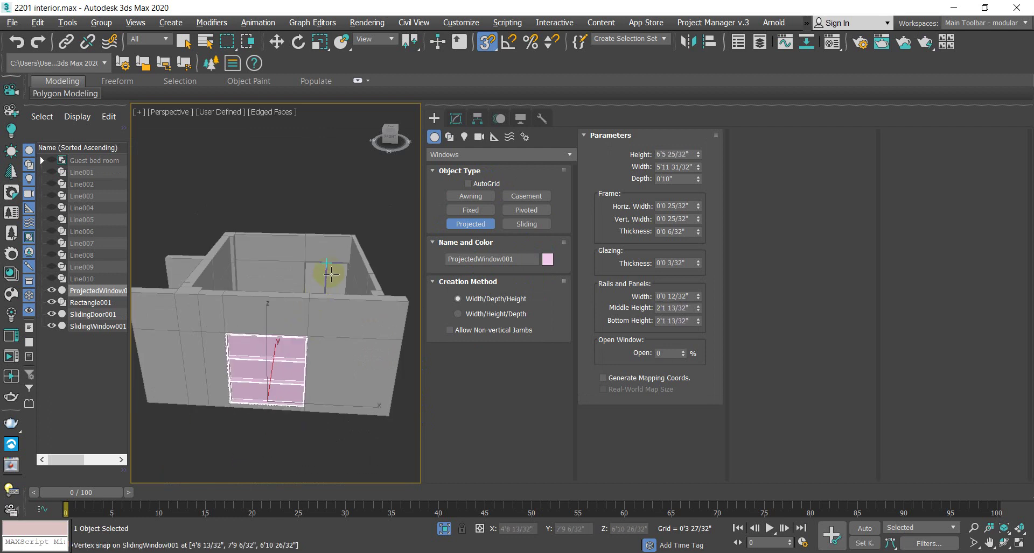
{"action": "left_click", "coordinate": [305, 331]}
{"action": "scroll", "coordinate": [277, 369], "scroll_direction": "up", "scroll_amount": 5}
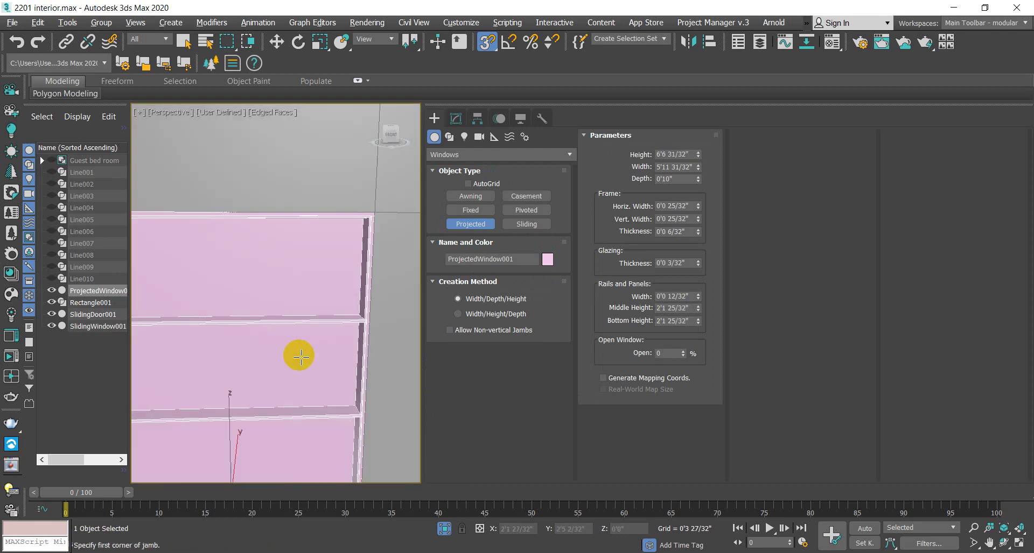
Step: Set the projected window's opening to 40 percent and finish window creation
{"action": "scroll", "coordinate": [296, 353], "scroll_direction": "down", "scroll_amount": 3}
{"action": "scroll", "coordinate": [335, 351], "scroll_direction": "down", "scroll_amount": 3}
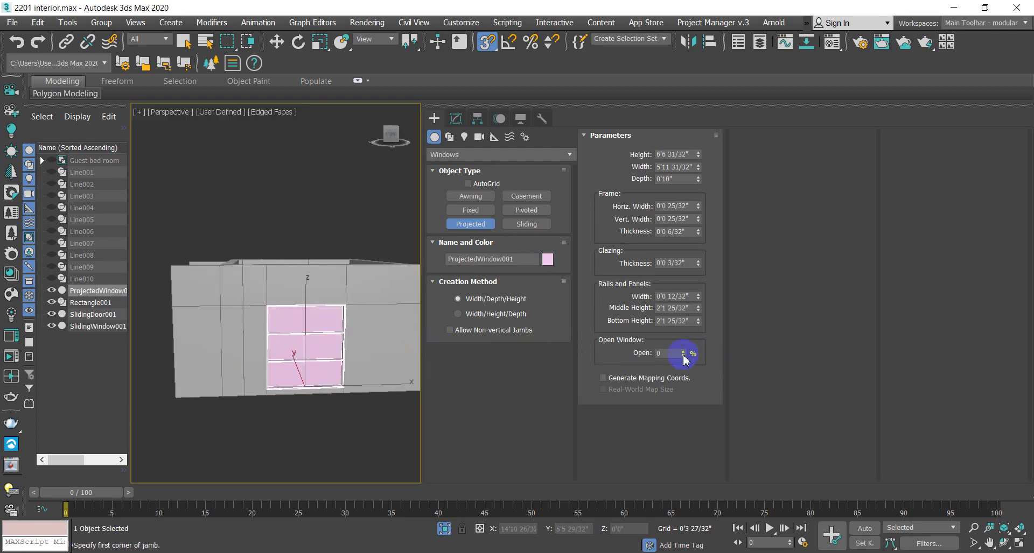
{"action": "left_click_drag", "start_coordinate": [681, 354], "coordinate": [704, 329]}
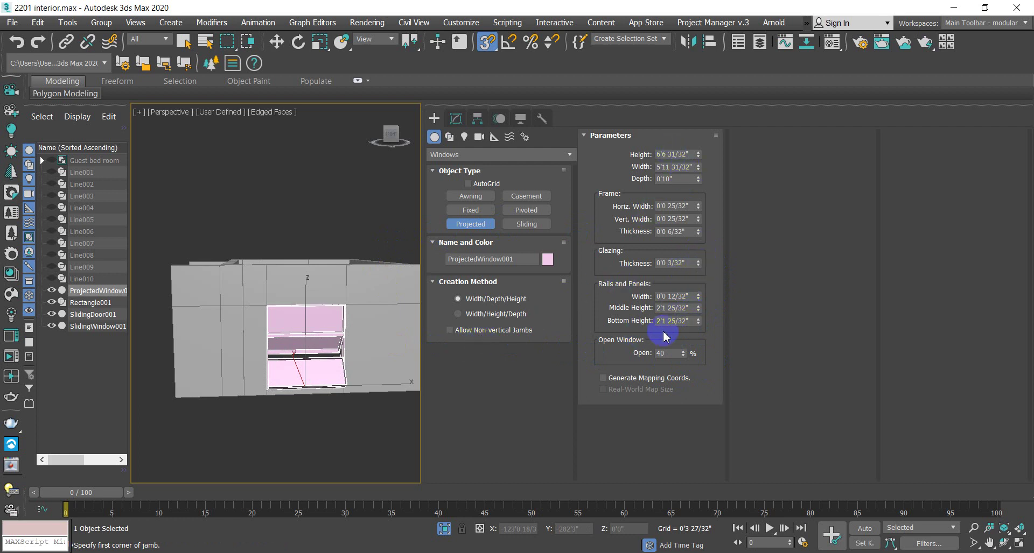
{"action": "right_click", "coordinate": [318, 366]}
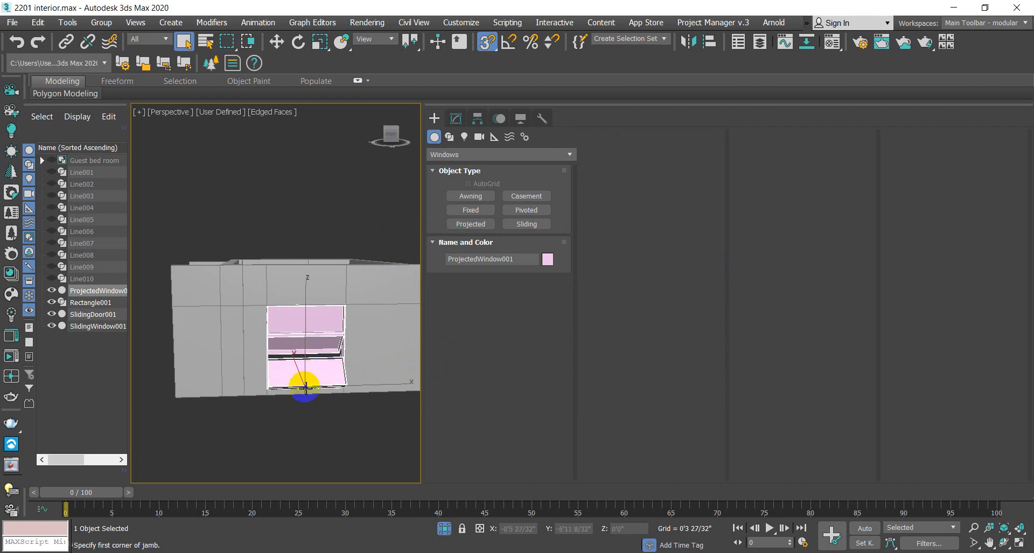
Step: Select the projected window for modification and review its size, frame, glazing, rail and opening parameters
{"action": "left_click", "coordinate": [332, 338]}
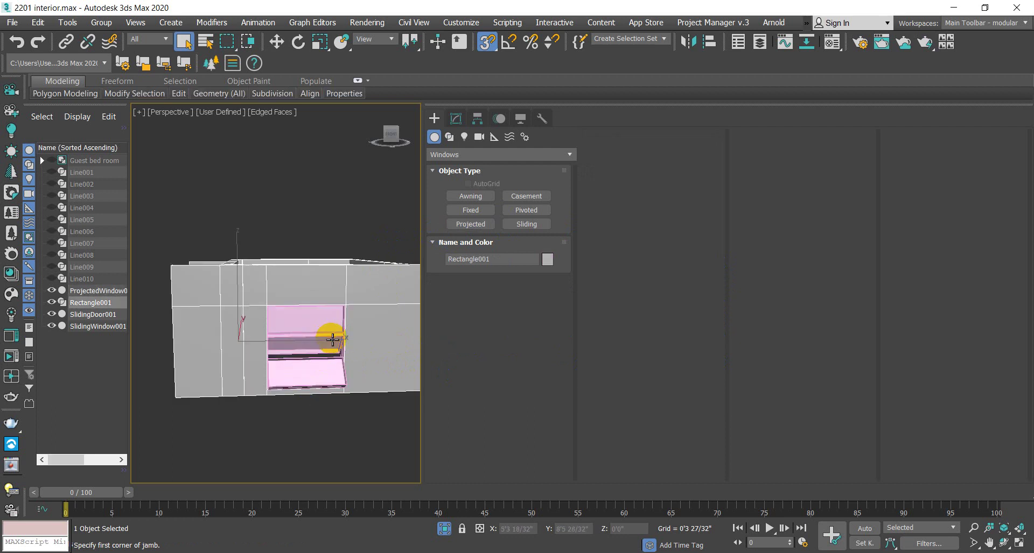
{"action": "left_click", "coordinate": [455, 119]}
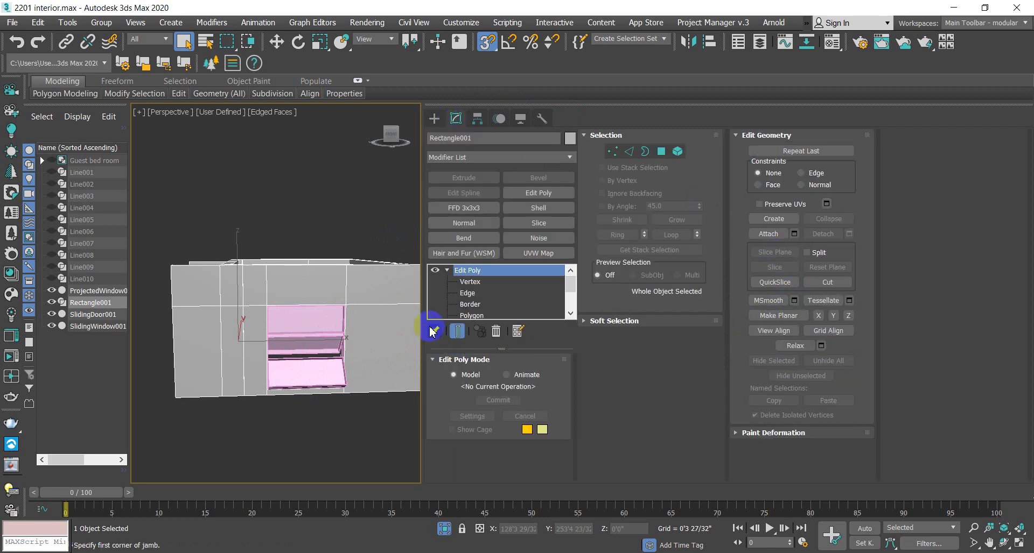
{"action": "left_click", "coordinate": [313, 348]}
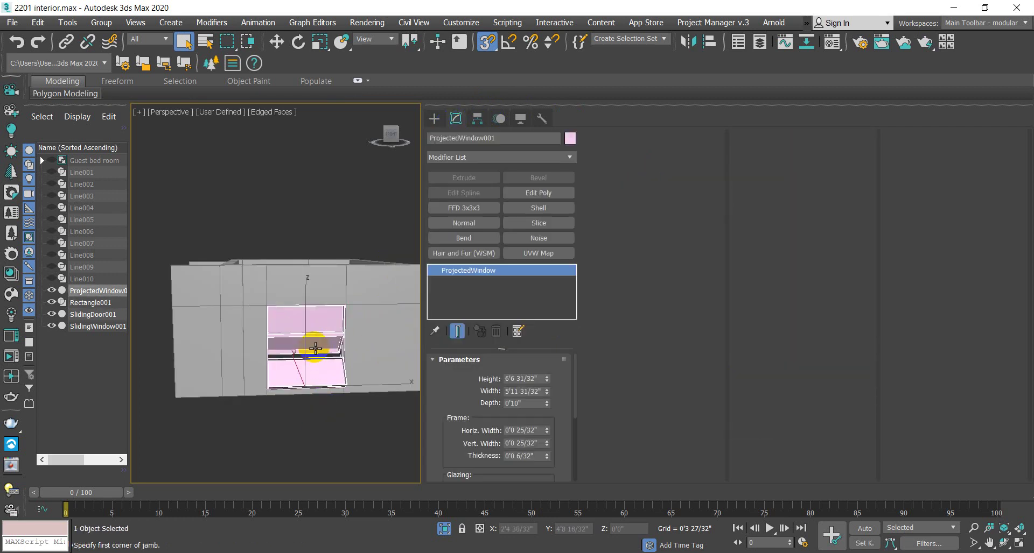
{"action": "scroll", "coordinate": [562, 431], "scroll_direction": "down", "scroll_amount": 2}
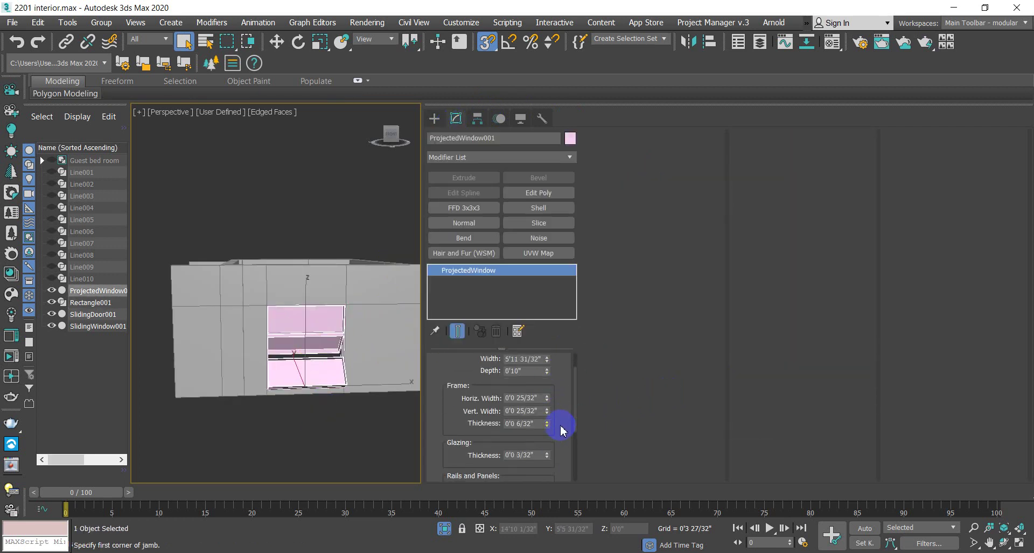
{"action": "scroll", "coordinate": [561, 431], "scroll_direction": "down", "scroll_amount": 1}
{"action": "scroll", "coordinate": [561, 427], "scroll_direction": "down", "scroll_amount": 4}
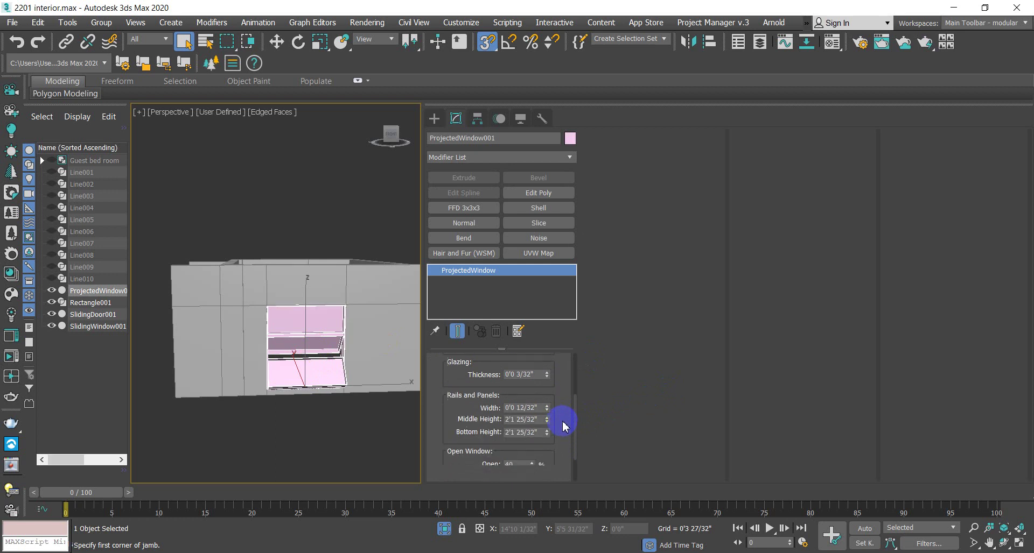
{"action": "scroll", "coordinate": [553, 409], "scroll_direction": "down", "scroll_amount": 2}
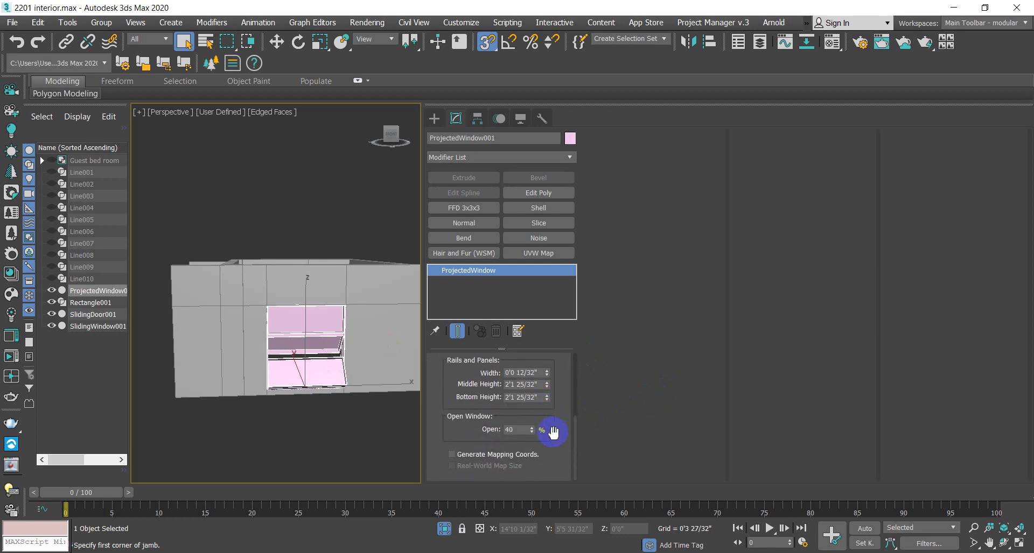
{"action": "scroll", "coordinate": [551, 433], "scroll_direction": "up", "scroll_amount": 1}
{"action": "scroll", "coordinate": [549, 435], "scroll_direction": "up", "scroll_amount": 3}
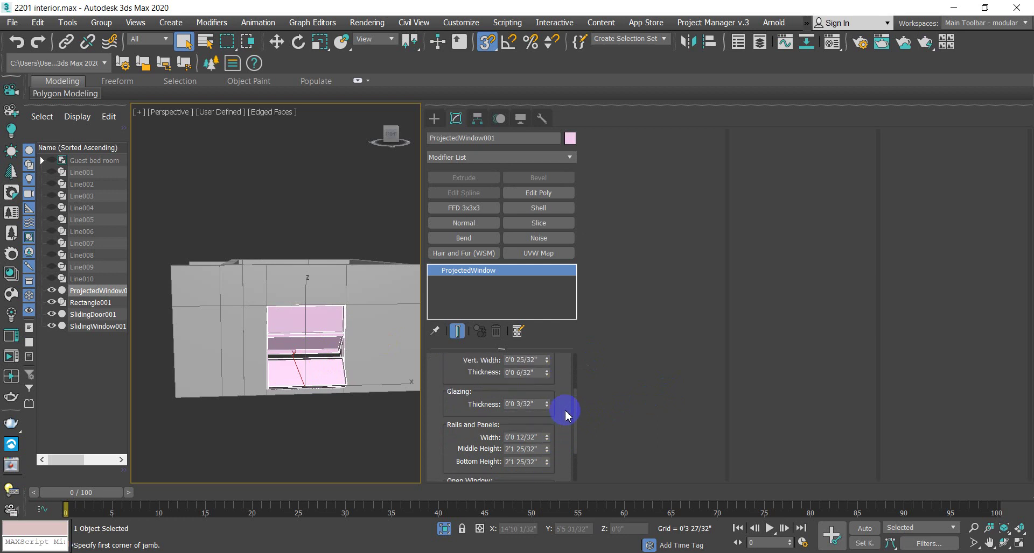
{"action": "scroll", "coordinate": [564, 411], "scroll_direction": "up", "scroll_amount": 4}
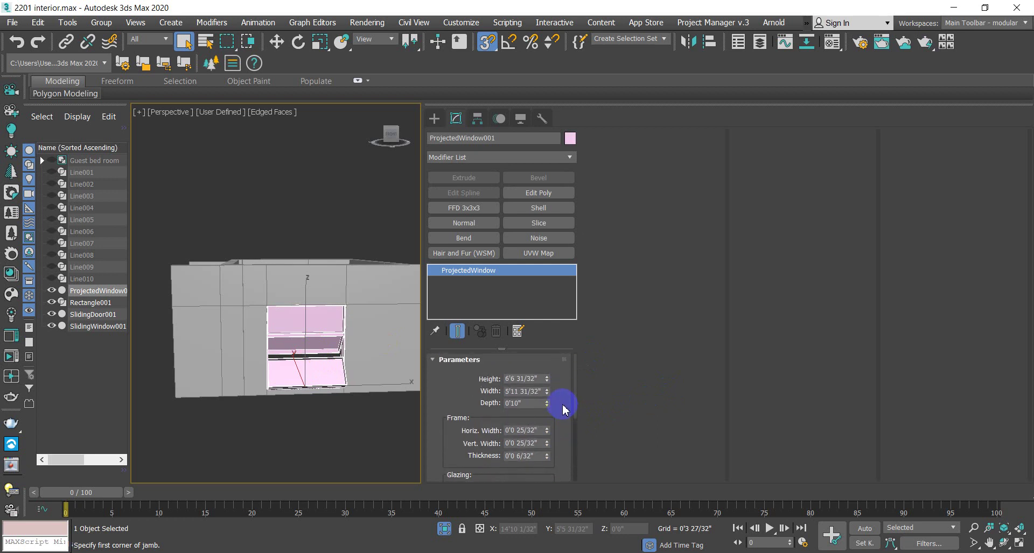
Step: Set the projected window's opening to 48 percent and its rail width to 7/32"
{"action": "left_click_drag", "start_coordinate": [577, 369], "coordinate": [559, 434]}
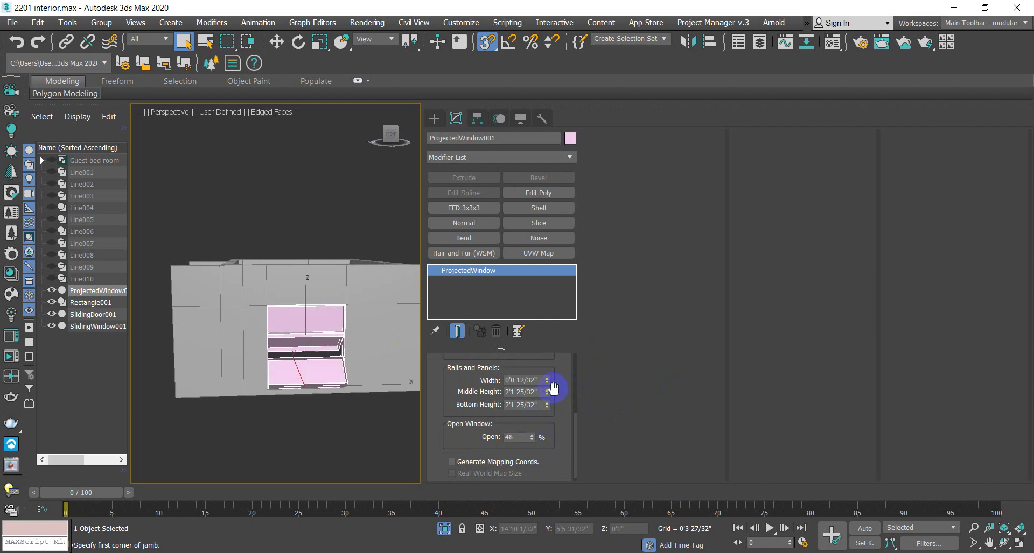
{"action": "scroll", "coordinate": [552, 403], "scroll_direction": "up", "scroll_amount": 4}
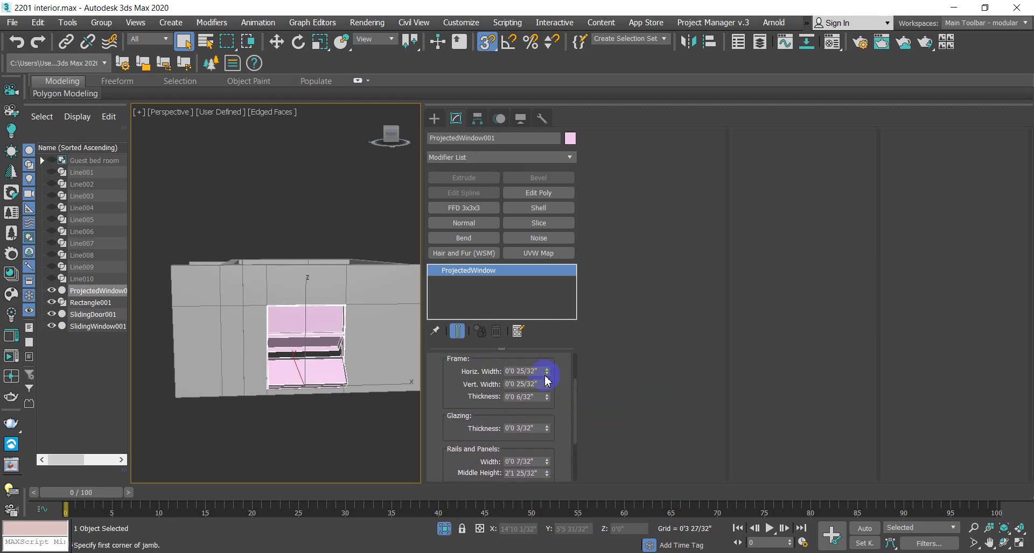
{"action": "scroll", "coordinate": [546, 379], "scroll_direction": "up", "scroll_amount": 3}
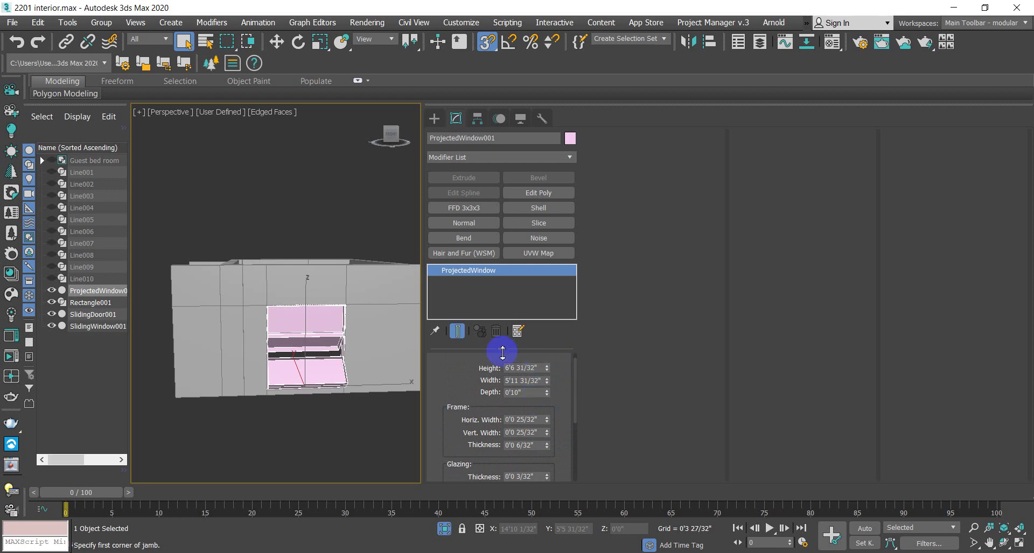
{"action": "left_click_drag", "start_coordinate": [503, 348], "coordinate": [526, 303]}
{"action": "scroll", "coordinate": [455, 445], "scroll_direction": "down", "scroll_amount": 2}
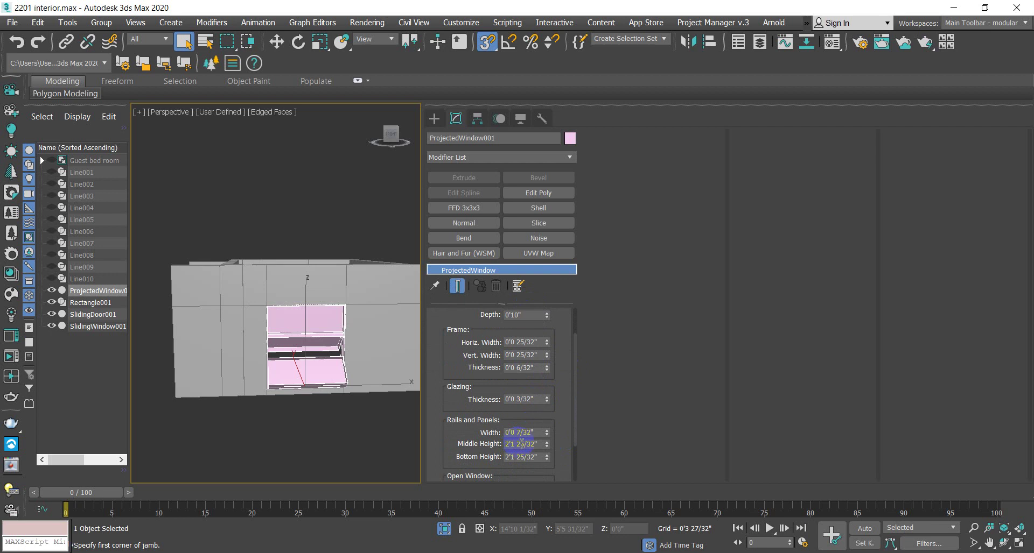
{"action": "scroll", "coordinate": [483, 473], "scroll_direction": "down", "scroll_amount": 1}
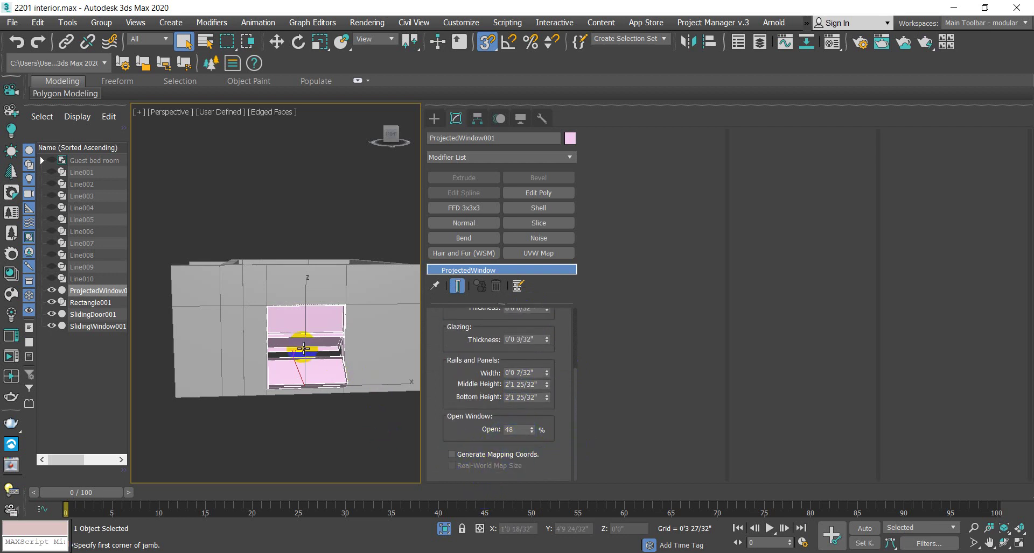
Step: Delete the projected window from the wall opening
{"action": "right_click", "coordinate": [301, 353]}
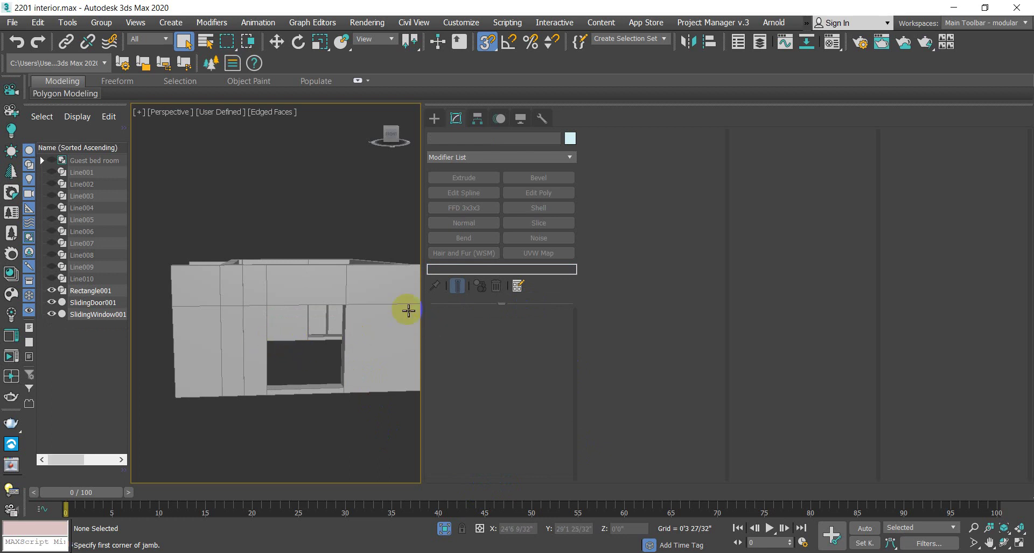
{"action": "middle_click_drag", "start_coordinate": [347, 369], "coordinate": [358, 404], "text": "alt"}
Step: Try to place a pivoted window in the wall opening, starting from the opening's upper corner
{"action": "left_click", "coordinate": [434, 118]}
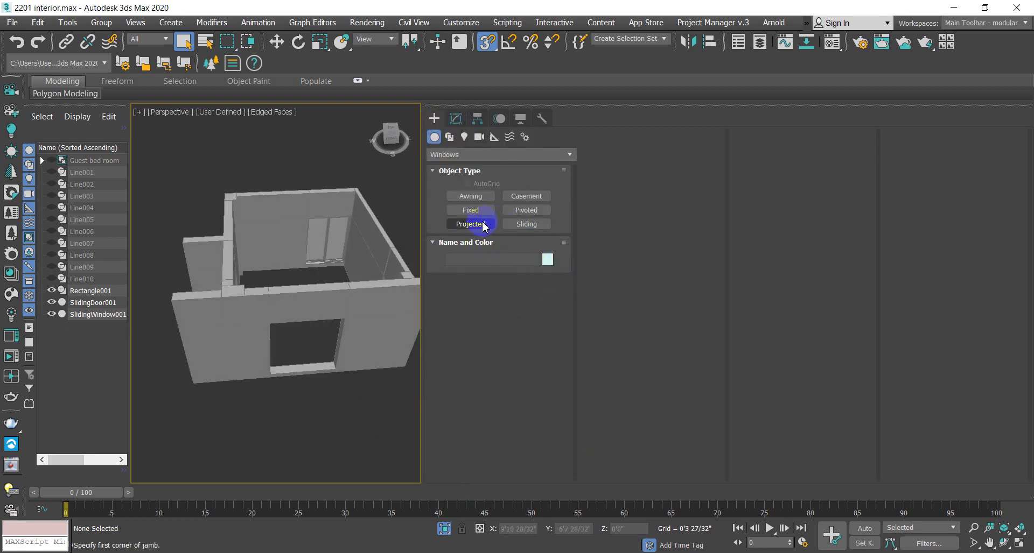
{"action": "left_click", "coordinate": [530, 224]}
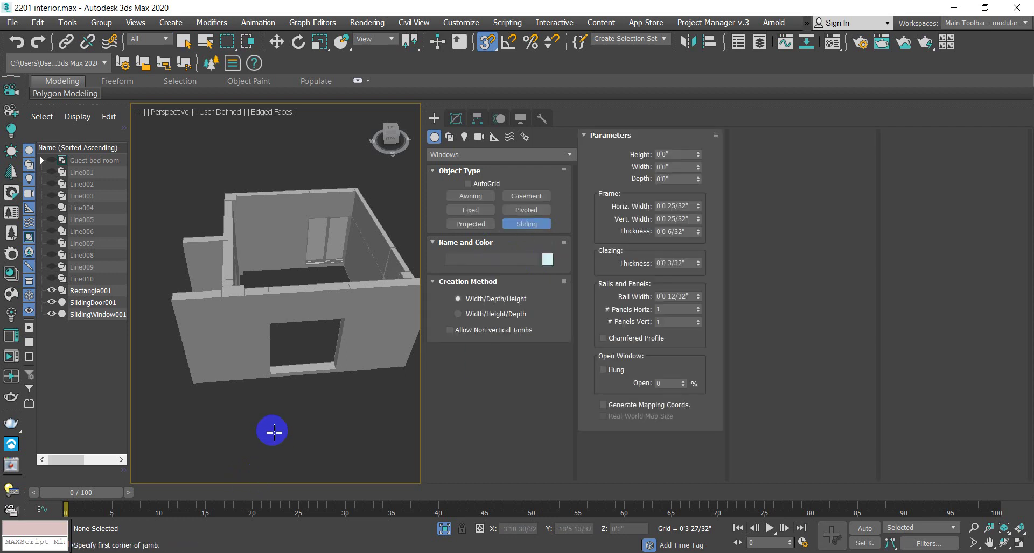
{"action": "left_click", "coordinate": [531, 211]}
{"action": "left_click", "coordinate": [530, 227]}
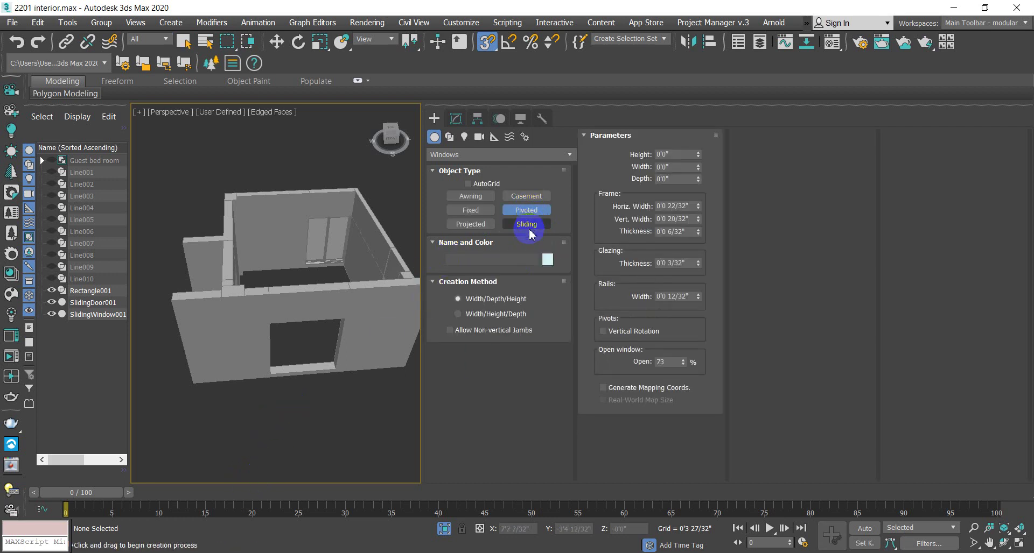
{"action": "scroll", "coordinate": [334, 364], "scroll_direction": "up", "scroll_amount": 5}
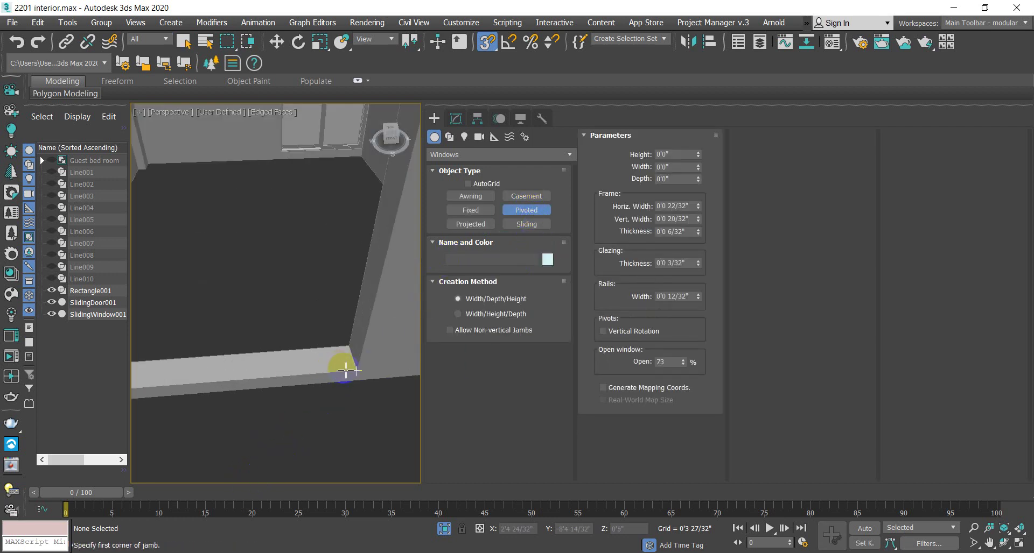
{"action": "scroll", "coordinate": [356, 377], "scroll_direction": "down", "scroll_amount": 6}
{"action": "scroll", "coordinate": [356, 380], "scroll_direction": "up", "scroll_amount": 5}
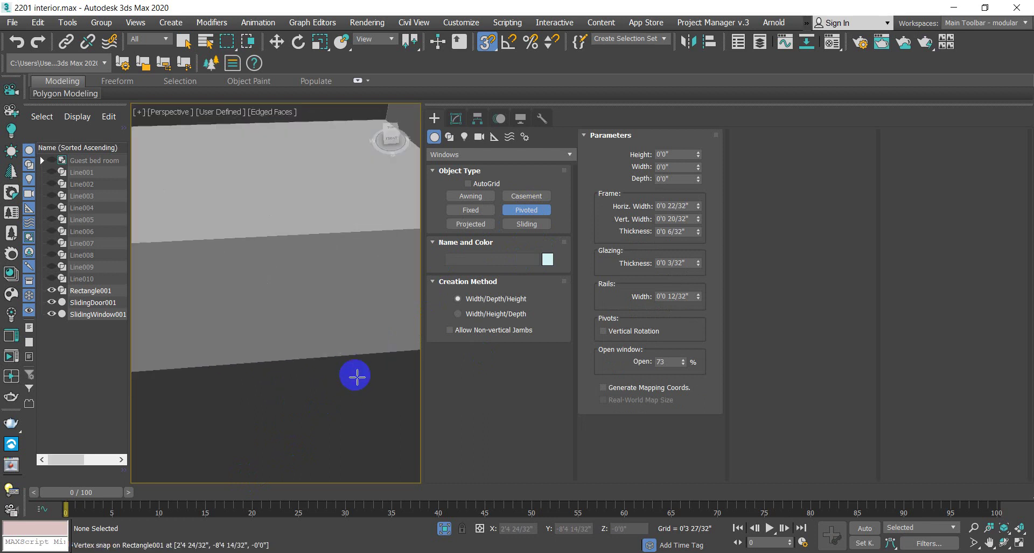
{"action": "scroll", "coordinate": [355, 383], "scroll_direction": "down", "scroll_amount": 3}
{"action": "middle_click_drag", "start_coordinate": [368, 364], "coordinate": [364, 360], "text": "alt"}
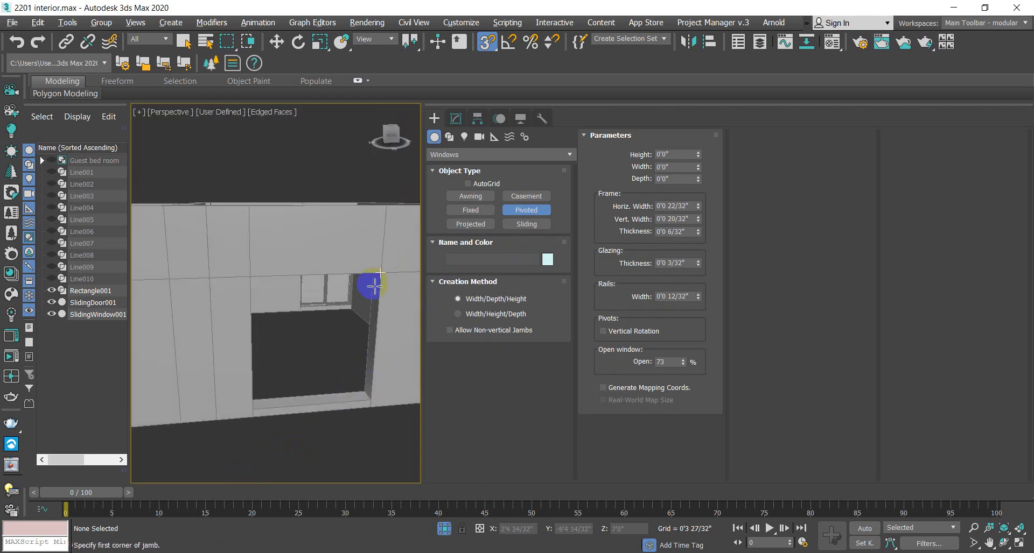
{"action": "scroll", "coordinate": [382, 287], "scroll_direction": "up", "scroll_amount": 5}
{"action": "scroll", "coordinate": [382, 281], "scroll_direction": "down", "scroll_amount": 2}
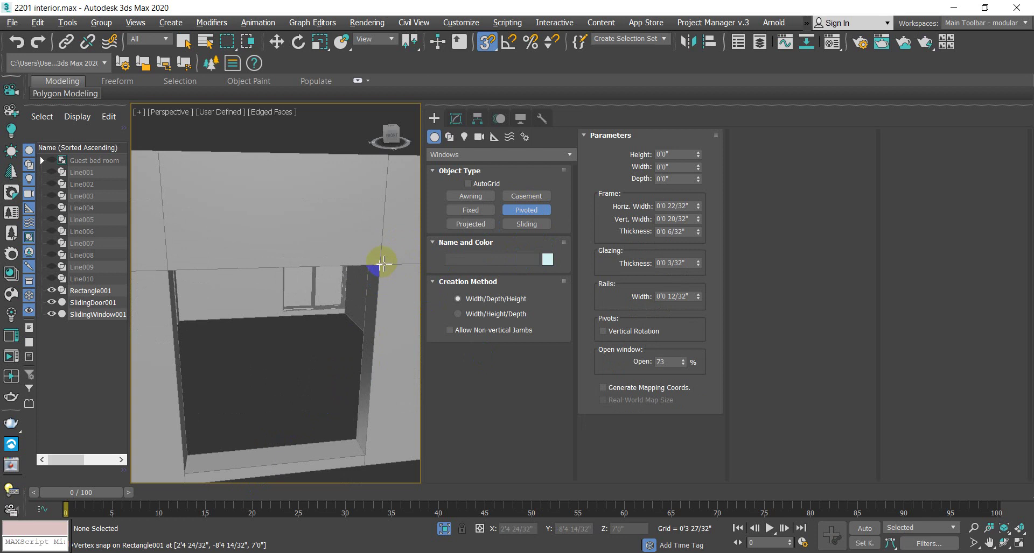
{"action": "middle_click_drag", "start_coordinate": [379, 265], "coordinate": [375, 224]}
{"action": "scroll", "coordinate": [369, 230], "scroll_direction": "up", "scroll_amount": 2}
{"action": "scroll", "coordinate": [372, 228], "scroll_direction": "down", "scroll_amount": 2}
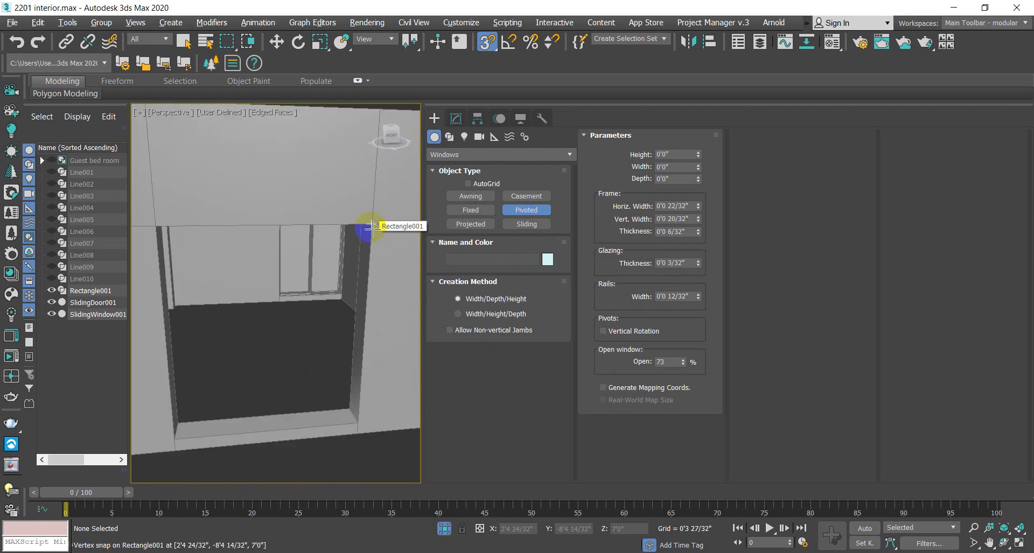
{"action": "left_click_drag", "start_coordinate": [379, 224], "coordinate": [355, 410]}
{"action": "scroll", "coordinate": [363, 242], "scroll_direction": "up", "scroll_amount": 2}
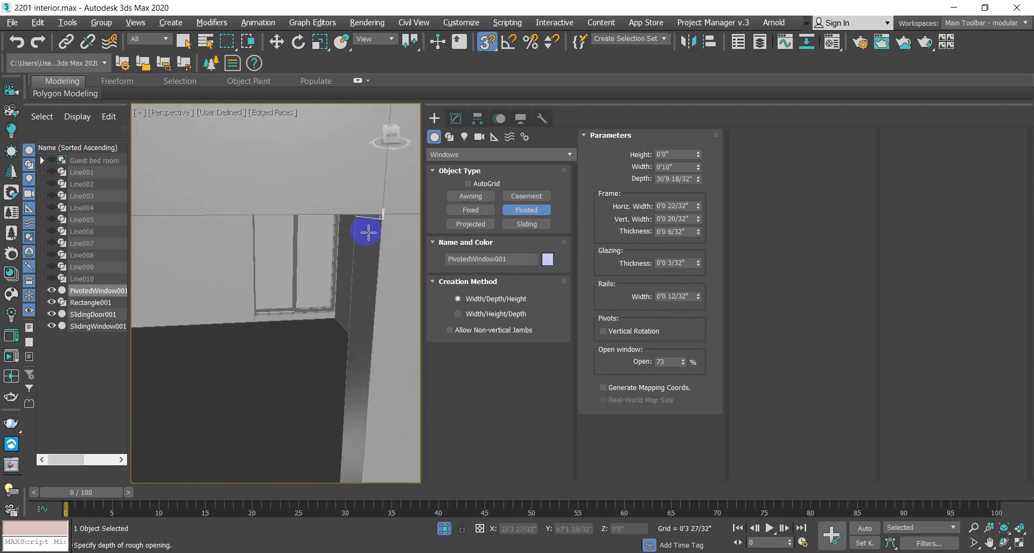
{"action": "right_click", "coordinate": [375, 270]}
{"action": "left_click", "coordinate": [383, 214]}
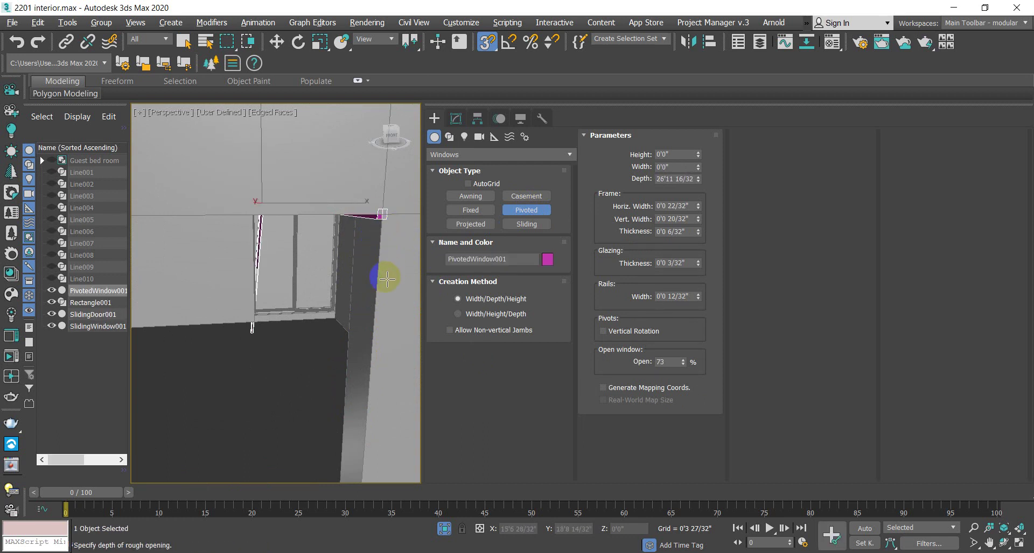
{"action": "right_click", "coordinate": [263, 338]}
{"action": "scroll", "coordinate": [262, 335], "scroll_direction": "down", "scroll_amount": 5}
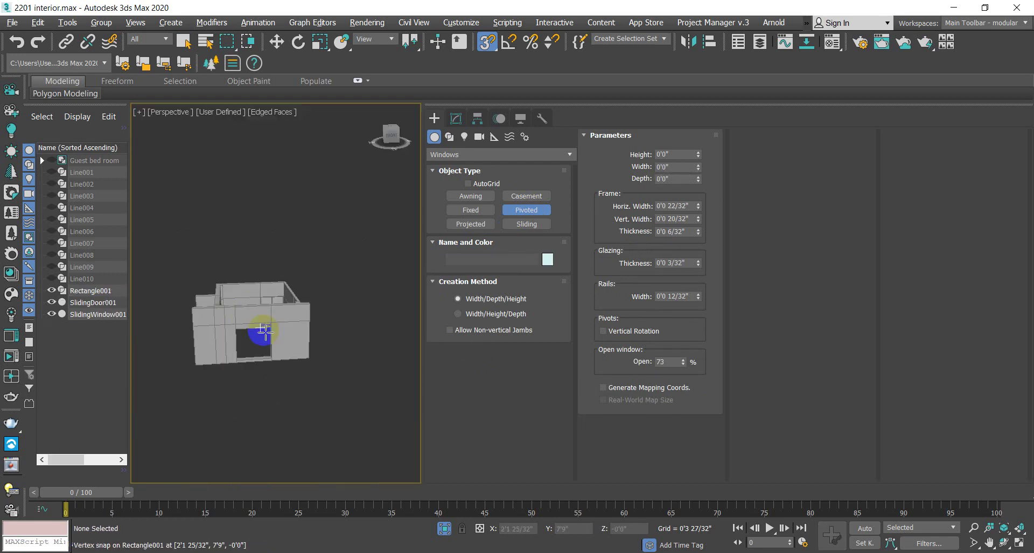
{"action": "middle_click_drag", "start_coordinate": [394, 351], "coordinate": [291, 337]}
{"action": "left_click_drag", "start_coordinate": [294, 330], "coordinate": [355, 340]}
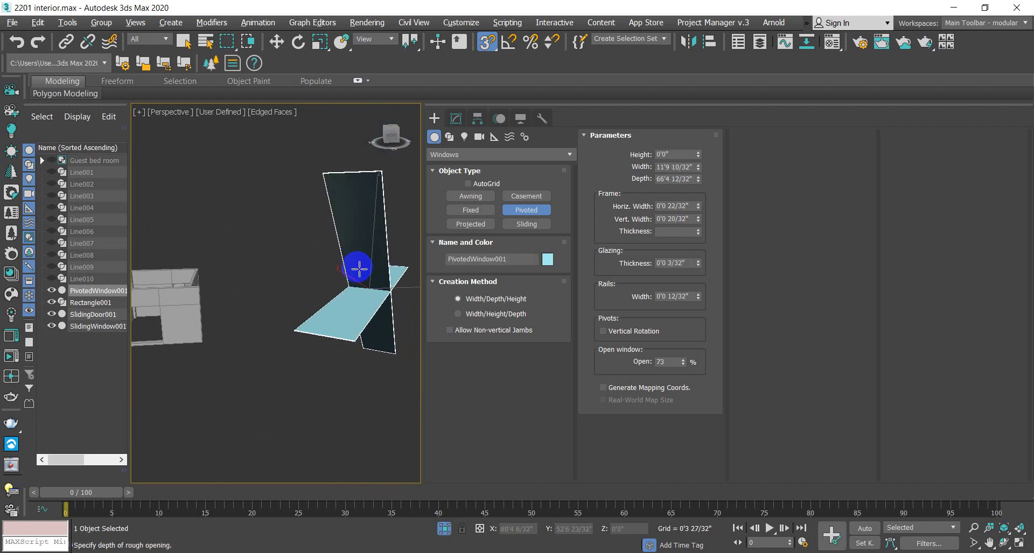
{"action": "left_click", "coordinate": [342, 284]}
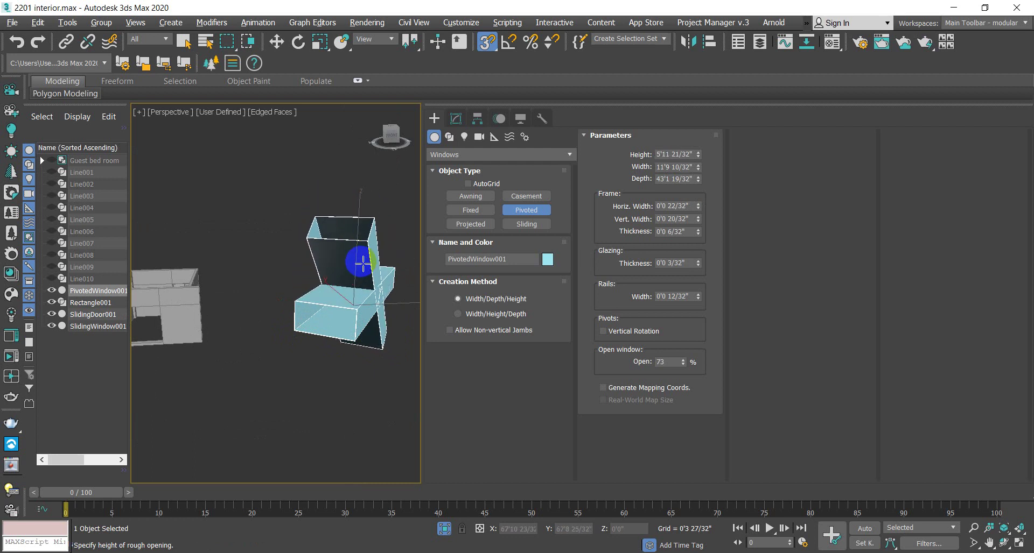
{"action": "right_click", "coordinate": [362, 264]}
Step: Create a pivoted window in the empty space beside the room, about 30'7 29/32" wide, 53'7 30/32" deep and 1'4 30/32" high
{"action": "left_click_drag", "start_coordinate": [318, 294], "coordinate": [389, 334]}
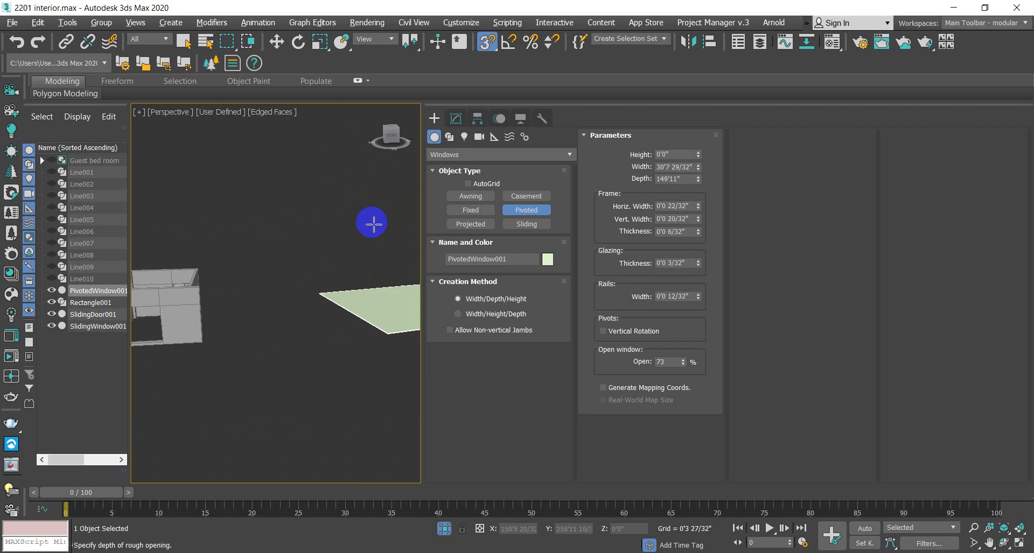
{"action": "left_click", "coordinate": [362, 251]}
{"action": "scroll", "coordinate": [313, 298], "scroll_direction": "down", "scroll_amount": 3}
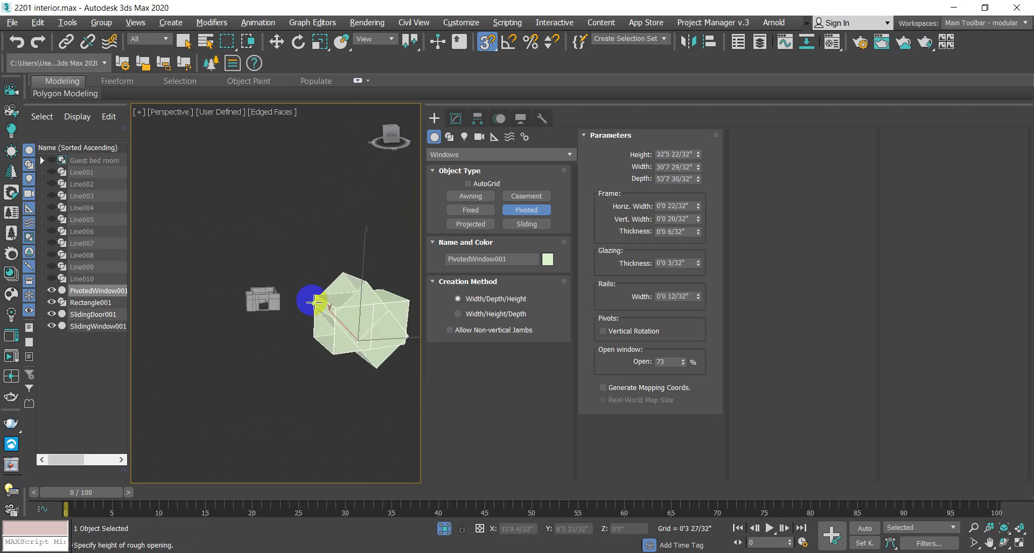
{"action": "left_click", "coordinate": [371, 249]}
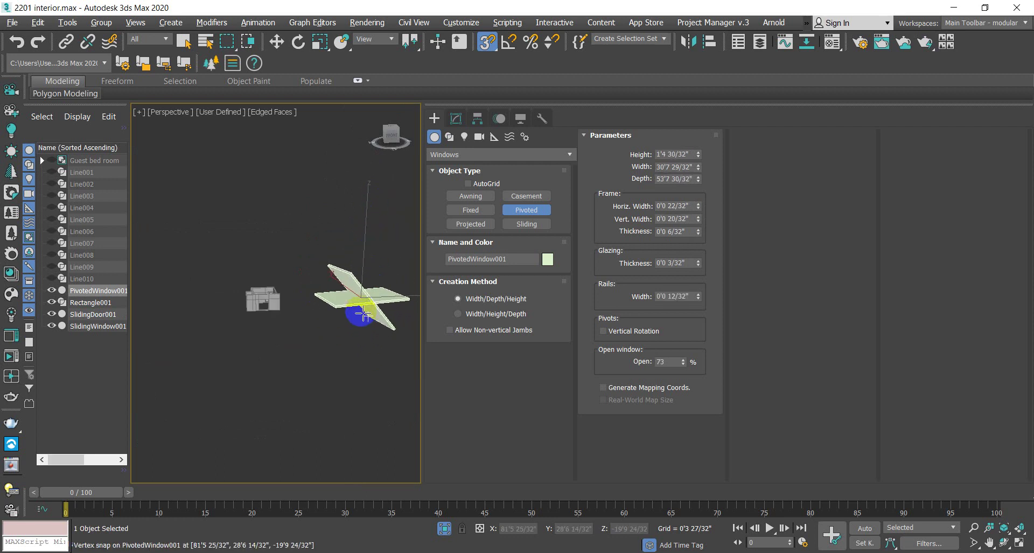
Step: Isolate the pivoted window and examine its frame and sash from several angles
{"action": "scroll", "coordinate": [360, 307], "scroll_direction": "up", "scroll_amount": 3}
{"action": "middle_click_drag", "start_coordinate": [357, 308], "coordinate": [320, 355]}
{"action": "key", "text": "super"}
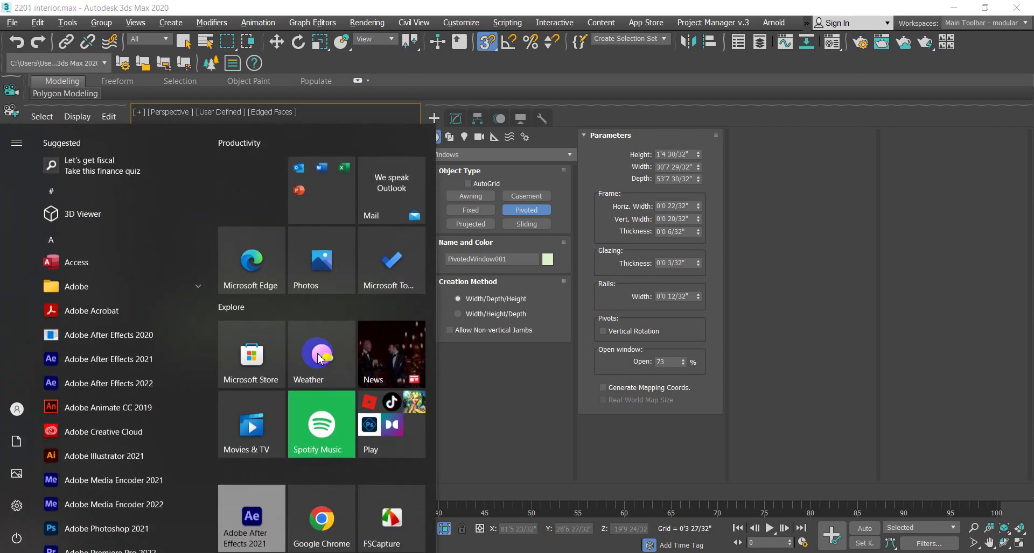
{"action": "left_click", "coordinate": [458, 336]}
{"action": "key", "text": "alt+q"}
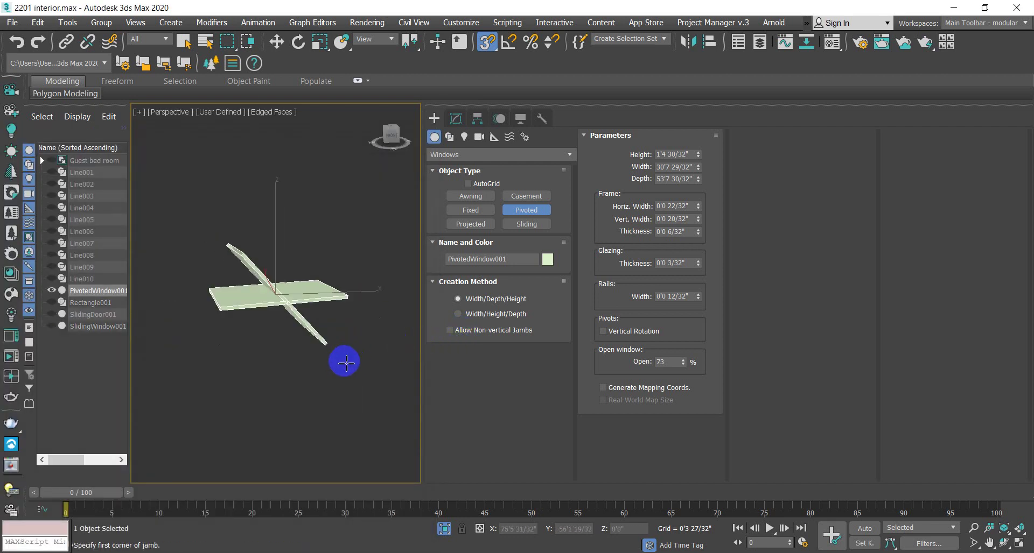
{"action": "middle_click_drag", "start_coordinate": [344, 363], "coordinate": [256, 382], "text": "alt"}
{"action": "scroll", "coordinate": [268, 330], "scroll_direction": "up", "scroll_amount": 5}
{"action": "scroll", "coordinate": [269, 334], "scroll_direction": "down", "scroll_amount": 5}
{"action": "middle_click_drag", "start_coordinate": [271, 337], "coordinate": [355, 308], "text": "alt"}
{"action": "scroll", "coordinate": [309, 306], "scroll_direction": "up", "scroll_amount": 5}
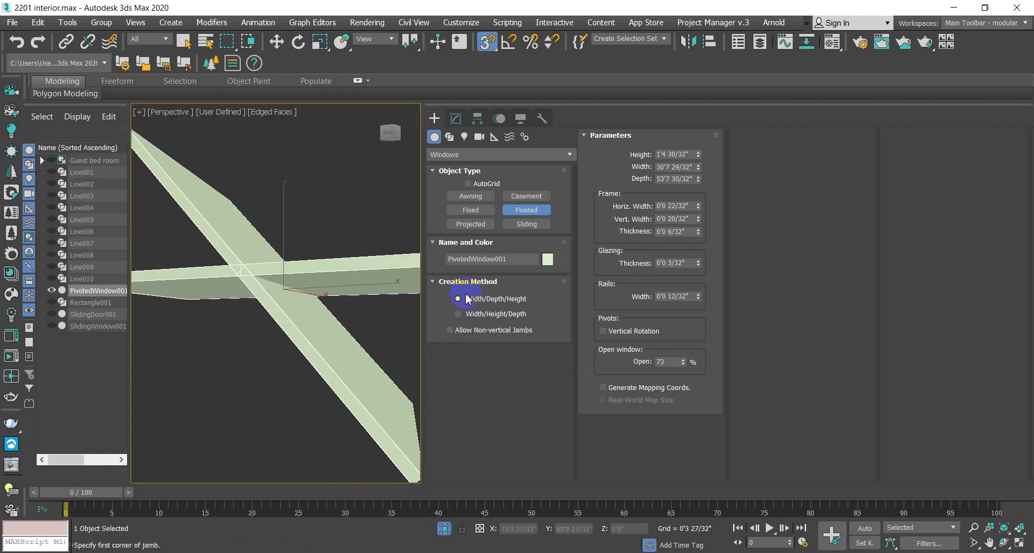
Step: Enable the pivoted window's vertical rotation and set its glazing thickness to 14/32" and rail width to 21/32"
{"action": "left_click", "coordinate": [429, 245]}
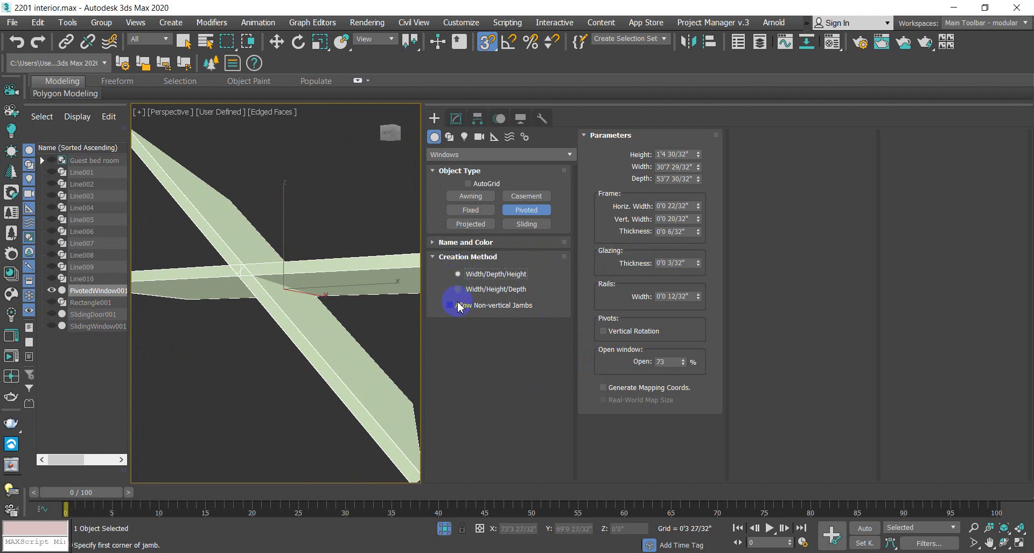
{"action": "left_click", "coordinate": [604, 332]}
{"action": "middle_click_drag", "start_coordinate": [346, 341], "coordinate": [352, 402], "text": "alt"}
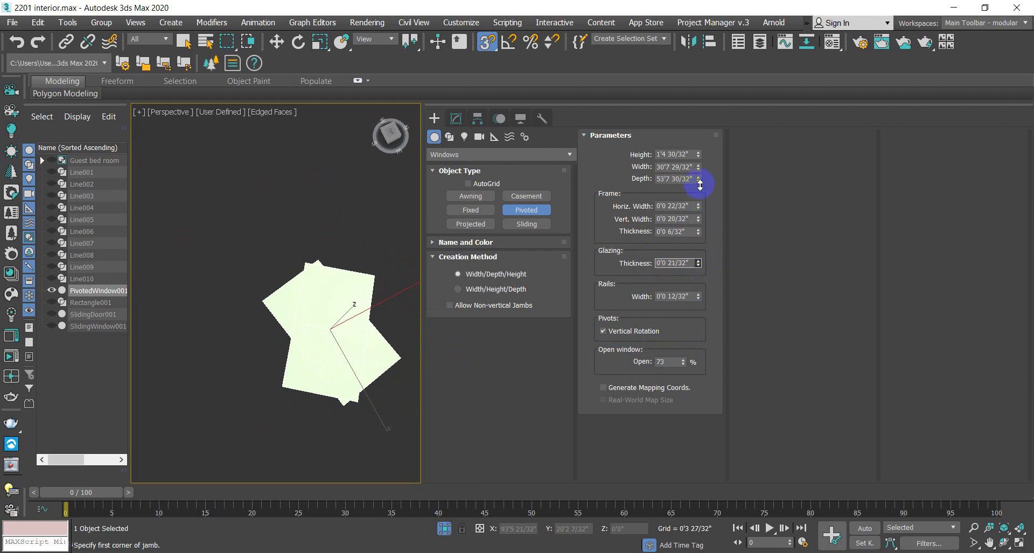
{"action": "left_click_drag", "start_coordinate": [703, 278], "coordinate": [704, 256]}
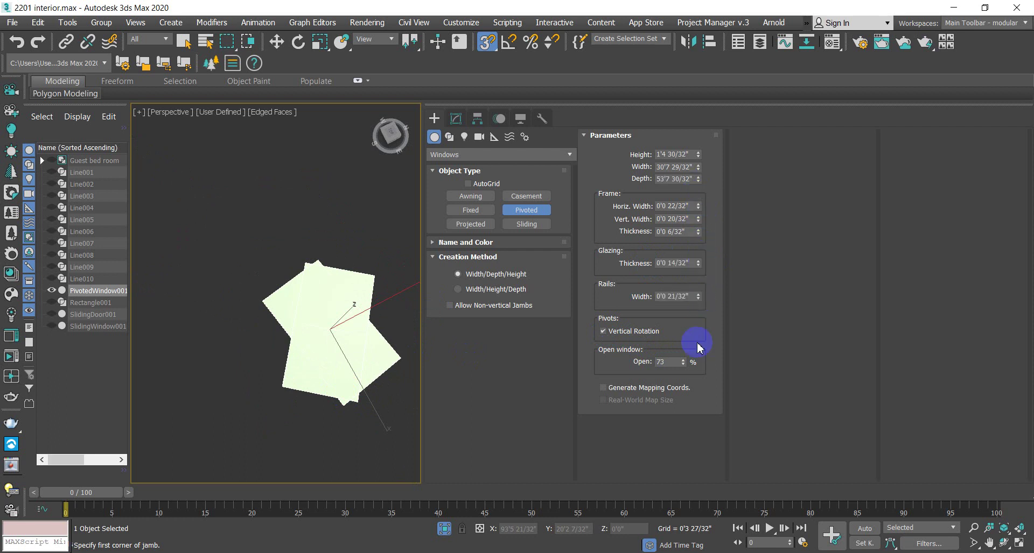
Step: Open the pivoted window to 100 percent with mapping coordinates generated, and set its horizontal frame width to 1 10/32"
{"action": "left_click_drag", "start_coordinate": [684, 365], "coordinate": [669, 332]}
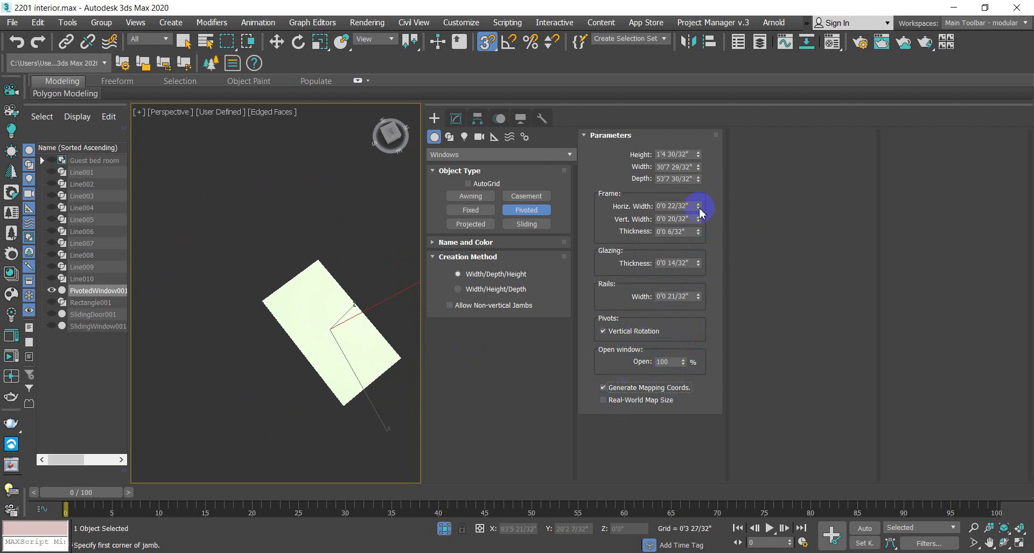
{"action": "left_click_drag", "start_coordinate": [703, 169], "coordinate": [704, 155]}
{"action": "scroll", "coordinate": [366, 360], "scroll_direction": "up", "scroll_amount": 4}
{"action": "scroll", "coordinate": [364, 361], "scroll_direction": "down", "scroll_amount": 4}
{"action": "middle_click_drag", "start_coordinate": [362, 361], "coordinate": [368, 291], "text": "alt"}
{"action": "scroll", "coordinate": [368, 293], "scroll_direction": "up", "scroll_amount": 3}
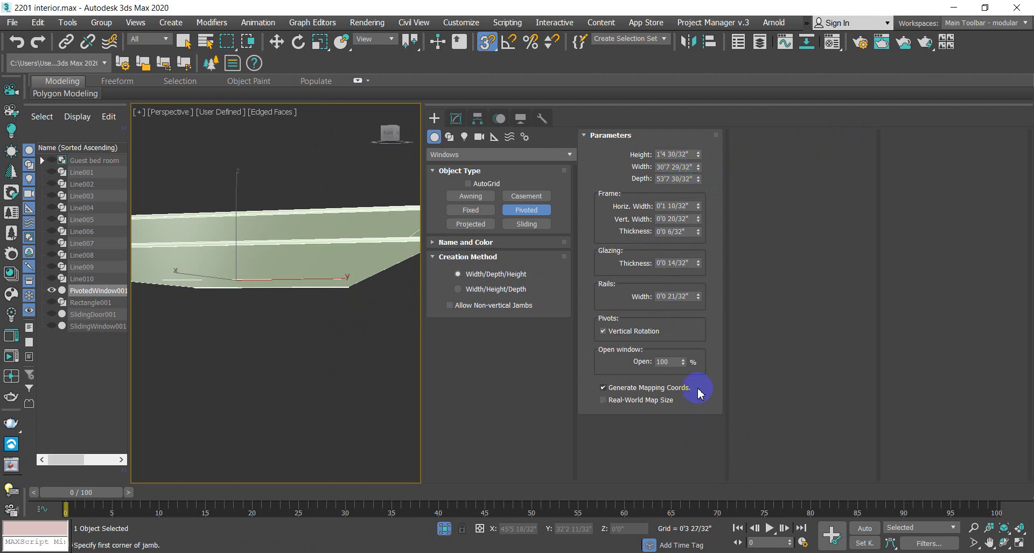
Step: Set the pivoted window's opening to 66 percent and its height to 1'7 4/32"
{"action": "left_click_drag", "start_coordinate": [682, 365], "coordinate": [715, 464]}
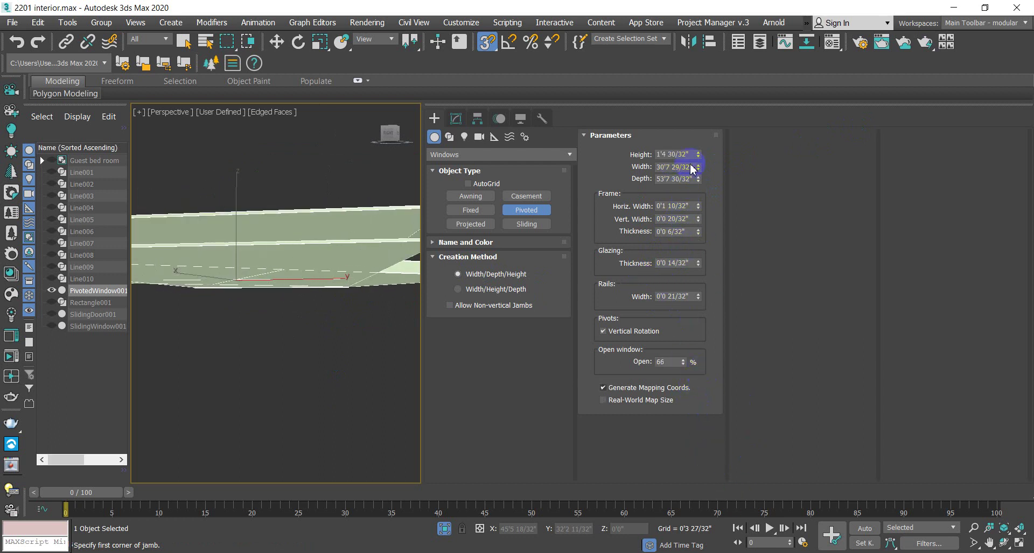
{"action": "left_click_drag", "start_coordinate": [698, 156], "coordinate": [754, 134]}
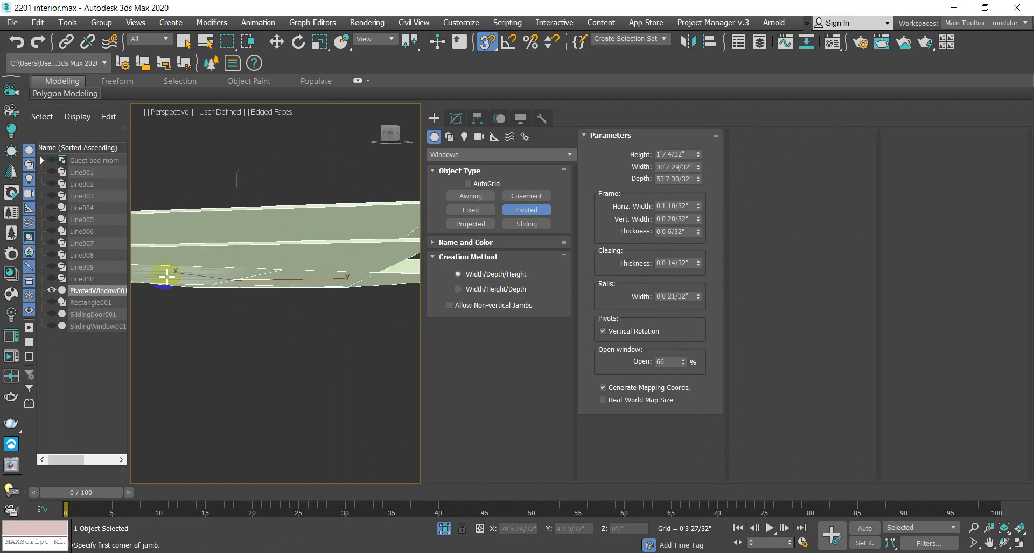
{"action": "middle_click_drag", "start_coordinate": [276, 286], "coordinate": [301, 342], "text": "alt"}
Step: Leave pivoted window creation and delete the isolated pivoted window
{"action": "left_click", "coordinate": [522, 215]}
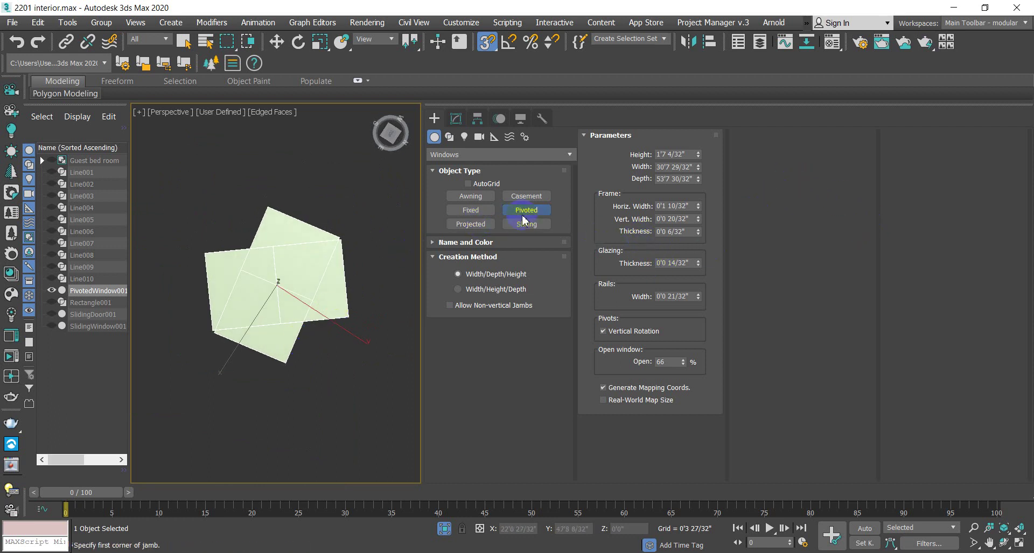
{"action": "left_click", "coordinate": [560, 155]}
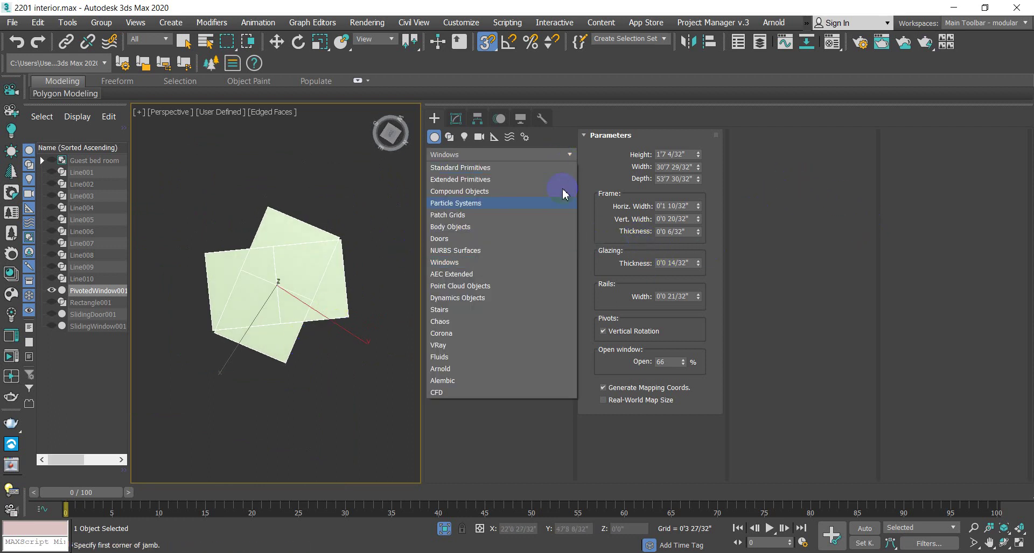
{"action": "left_click", "coordinate": [470, 263]}
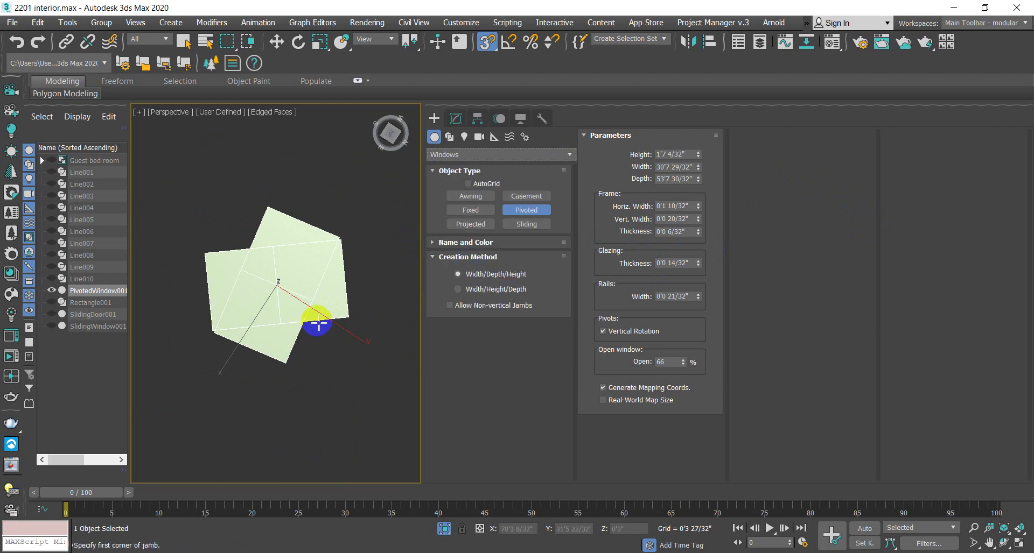
{"action": "left_click", "coordinate": [318, 312]}
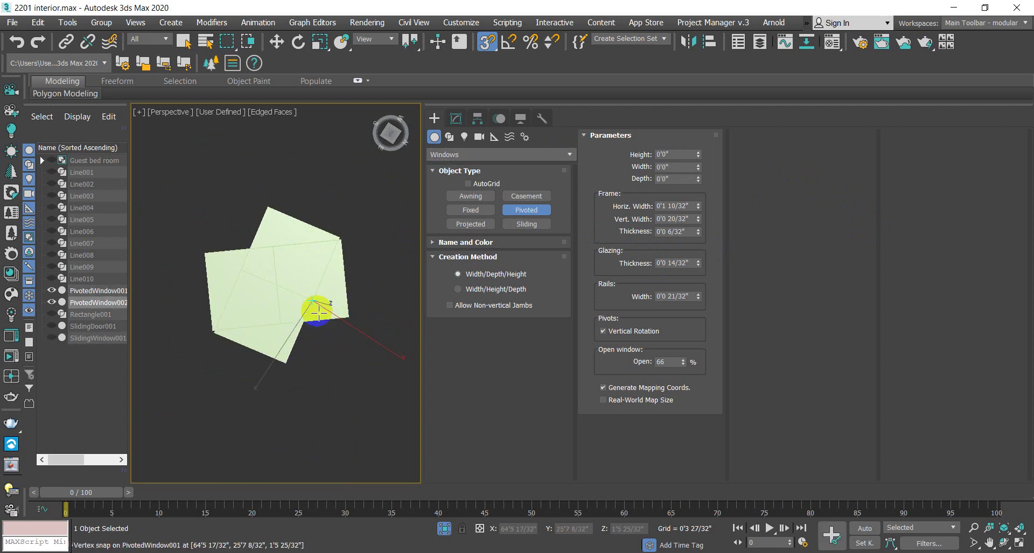
{"action": "right_click", "coordinate": [318, 312]}
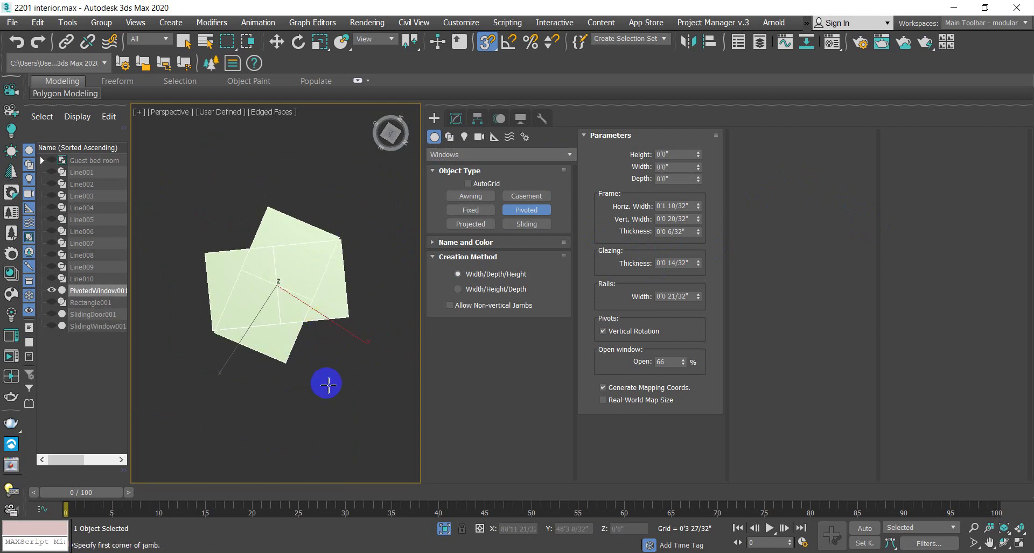
{"action": "key", "text": "w"}
{"action": "key", "text": "Delete"}
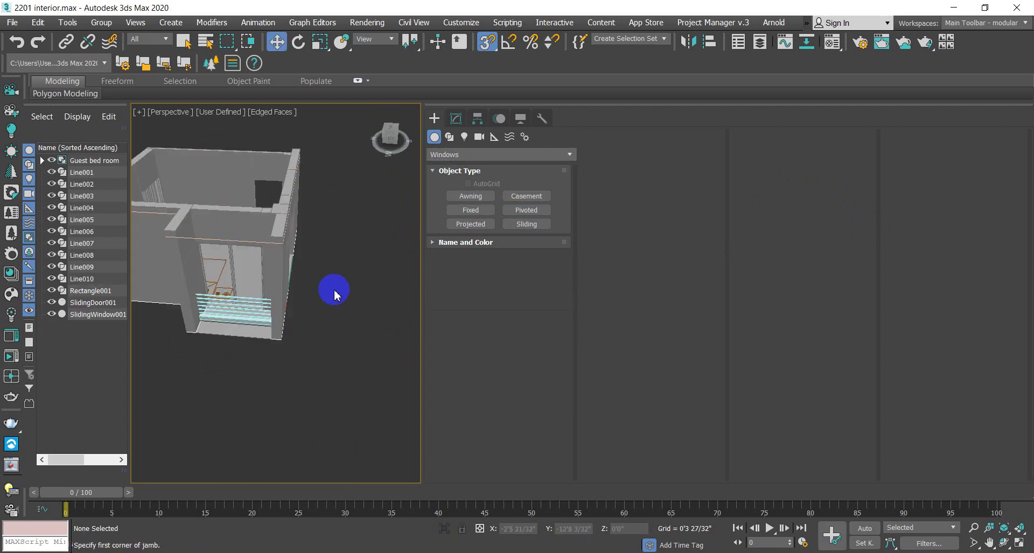
Step: Start a fixed window across the base of the guest bedroom's empty wall opening, snapping its width to 5'11 31/32"
{"action": "middle_click_drag", "start_coordinate": [318, 335], "coordinate": [263, 308], "text": "alt"}
{"action": "middle_click_drag", "start_coordinate": [386, 342], "coordinate": [295, 337]}
{"action": "left_click", "coordinate": [470, 210]}
{"action": "middle_click_drag", "start_coordinate": [224, 388], "coordinate": [304, 373], "text": "alt"}
{"action": "scroll", "coordinate": [343, 407], "scroll_direction": "up", "scroll_amount": 3}
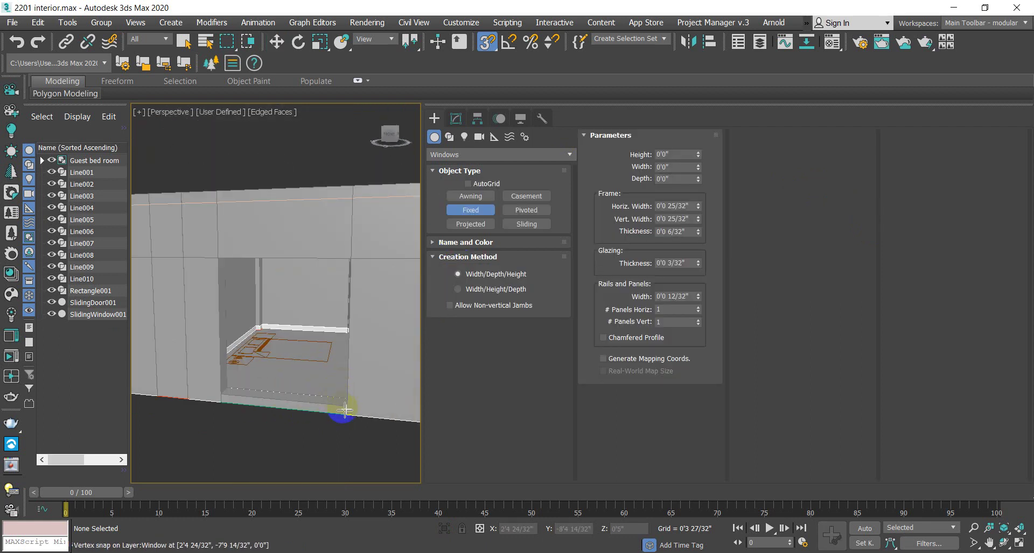
{"action": "left_click_drag", "start_coordinate": [345, 407], "coordinate": [226, 403]}
{"action": "scroll", "coordinate": [226, 397], "scroll_direction": "up", "scroll_amount": 3}
{"action": "mouse_move", "coordinate": [227, 397]}
{"action": "middle_mouse_down", "text": "alt"}
{"action": "mouse_move", "coordinate": [231, 418]}
{"action": "mouse_move", "coordinate": [230, 403]}
{"action": "middle_mouse_up", "text": "alt"}
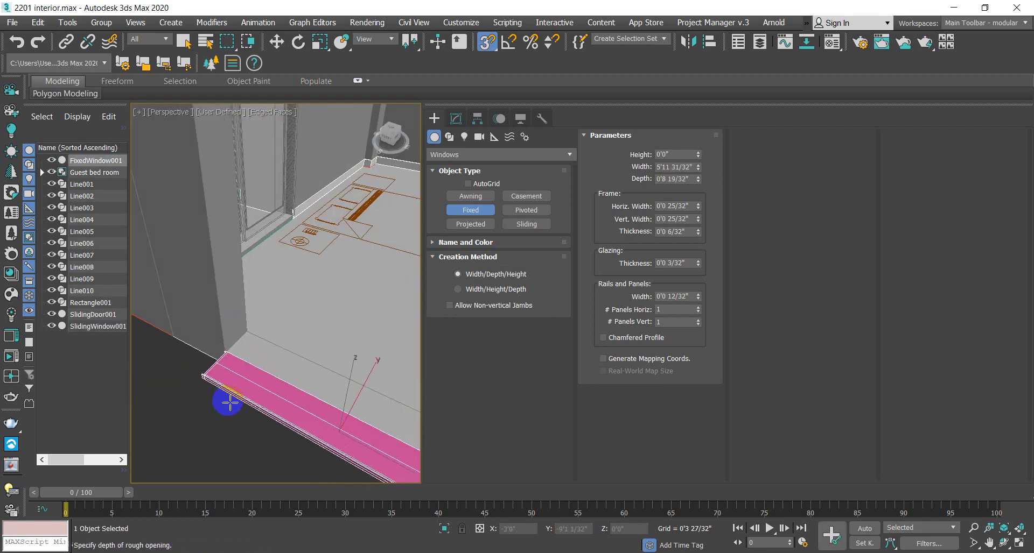
Step: Finish the fixed window by snapping its depth to 0'10" and its height to 6'6 31/32" in the wall opening
{"action": "left_click", "coordinate": [249, 336]}
{"action": "middle_click_drag", "start_coordinate": [288, 350], "coordinate": [275, 371], "text": "alt"}
{"action": "left_click", "coordinate": [223, 339]}
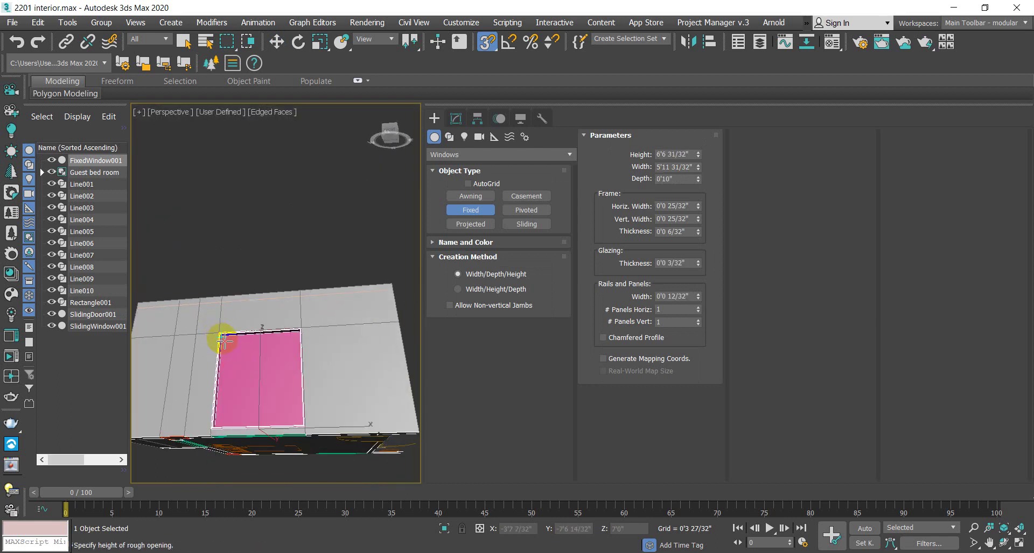
{"action": "scroll", "coordinate": [219, 334], "scroll_direction": "up", "scroll_amount": 5}
{"action": "left_click", "coordinate": [219, 334]}
{"action": "scroll", "coordinate": [212, 363], "scroll_direction": "down", "scroll_amount": 5}
Step: Start a pivot door from the Doors objects across the room's doorway, snapping its width to 3'4 1/32"
{"action": "middle_click_drag", "start_coordinate": [212, 363], "coordinate": [207, 465], "text": "alt"}
{"action": "scroll", "coordinate": [208, 466], "scroll_direction": "down", "scroll_amount": 2}
{"action": "middle_click_drag", "start_coordinate": [232, 443], "coordinate": [162, 376]}
{"action": "scroll", "coordinate": [252, 383], "scroll_direction": "up", "scroll_amount": 6}
{"action": "middle_click_drag", "start_coordinate": [243, 362], "coordinate": [307, 336]}
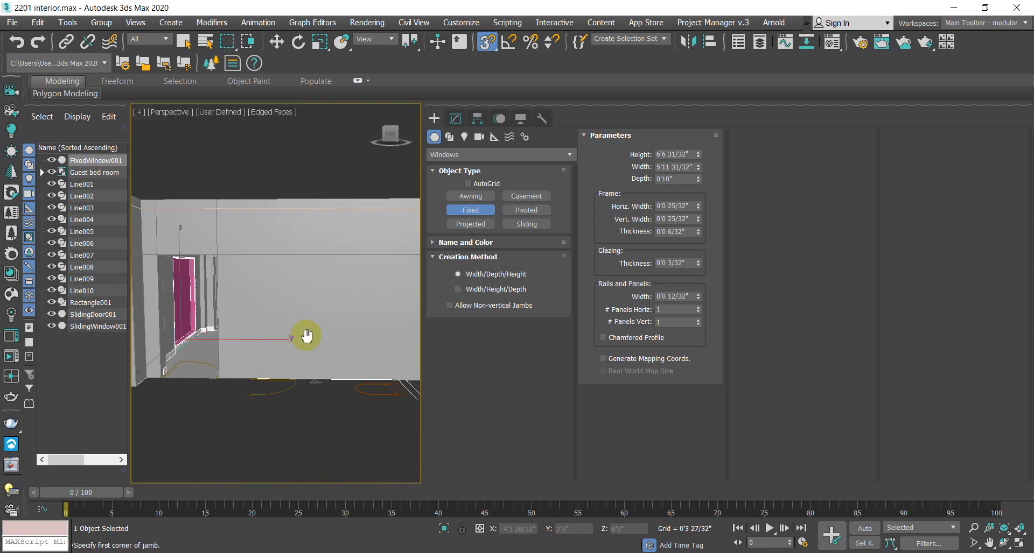
{"action": "left_click", "coordinate": [545, 154]}
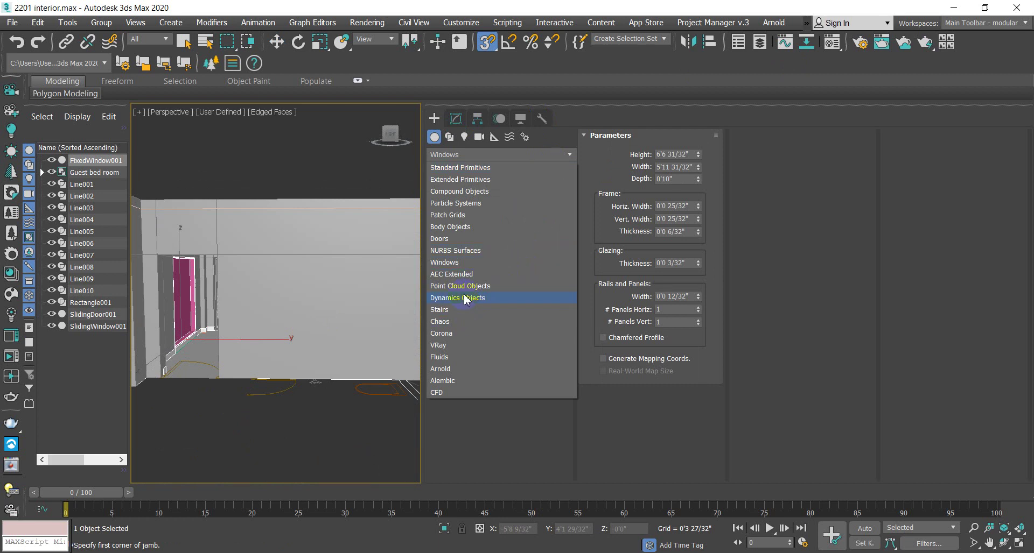
{"action": "left_click", "coordinate": [460, 240]}
{"action": "middle_click_drag", "start_coordinate": [201, 383], "coordinate": [273, 410], "text": "alt"}
{"action": "left_click", "coordinate": [478, 213]}
{"action": "left_click", "coordinate": [463, 197]}
{"action": "scroll", "coordinate": [309, 359], "scroll_direction": "down", "scroll_amount": 3}
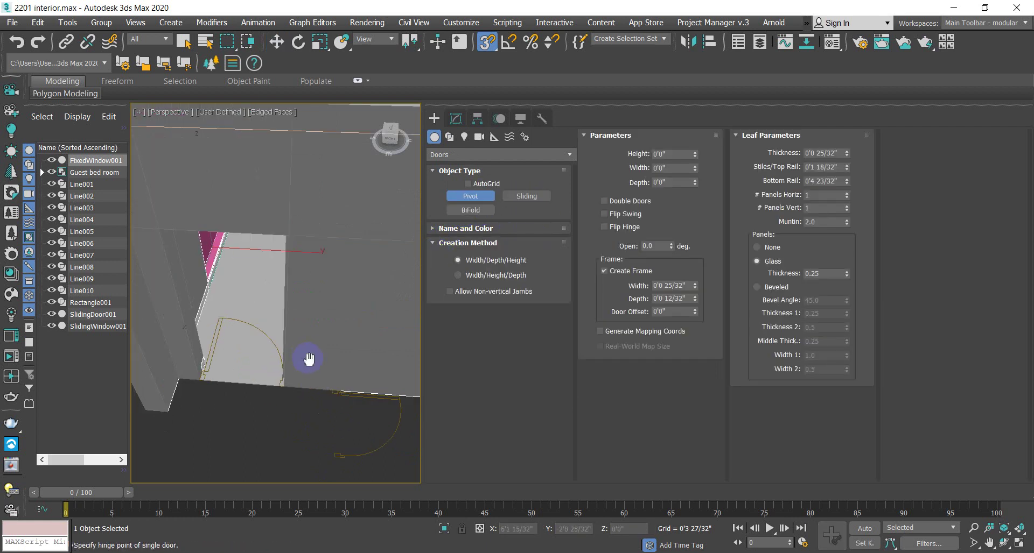
{"action": "middle_click_drag", "start_coordinate": [309, 360], "coordinate": [332, 380], "text": "alt"}
{"action": "scroll", "coordinate": [328, 377], "scroll_direction": "up", "scroll_amount": 5}
{"action": "mouse_move", "coordinate": [342, 311]}
{"action": "middle_mouse_down", "text": "alt"}
{"action": "mouse_move", "coordinate": [346, 325]}
{"action": "mouse_move", "coordinate": [372, 326]}
{"action": "mouse_move", "coordinate": [353, 325]}
{"action": "middle_mouse_up", "text": "alt"}
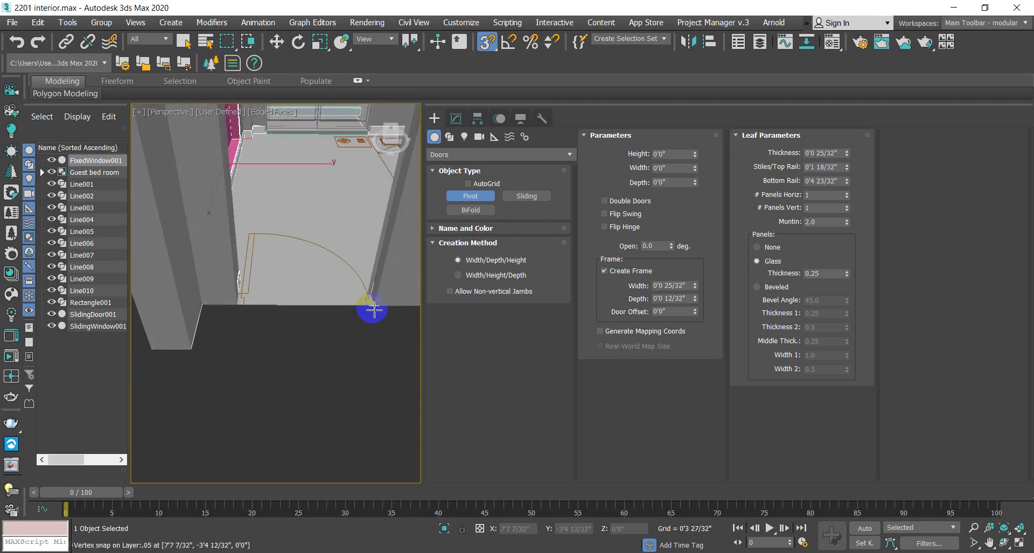
{"action": "scroll", "coordinate": [376, 311], "scroll_direction": "up", "scroll_amount": 2}
{"action": "left_click_drag", "start_coordinate": [379, 306], "coordinate": [173, 295]}
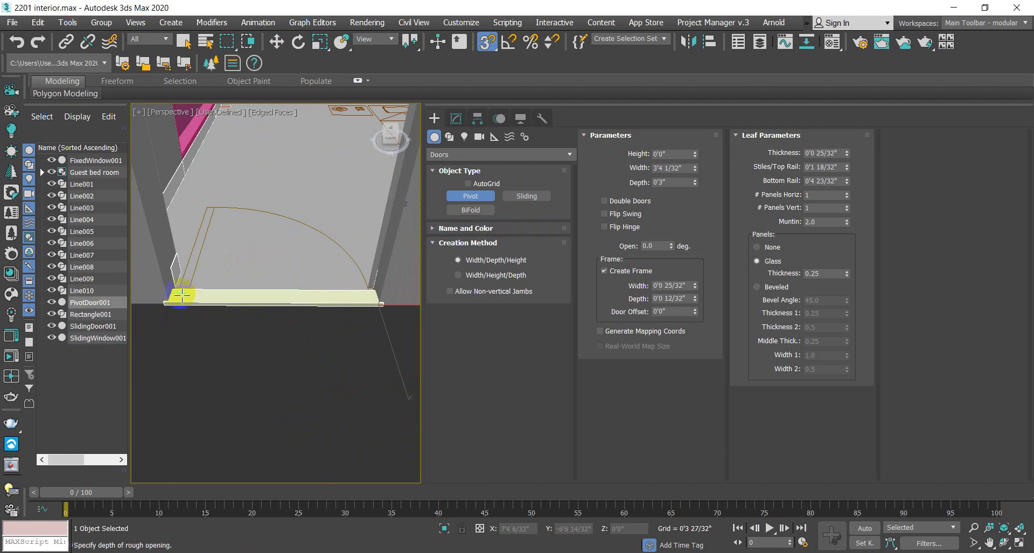
Step: Snap the pivot door's depth to 0'5" and its height to 7'0" within the doorway
{"action": "left_click", "coordinate": [182, 286]}
{"action": "middle_click_drag", "start_coordinate": [258, 259], "coordinate": [308, 280]}
{"action": "scroll", "coordinate": [305, 321], "scroll_direction": "down", "scroll_amount": 4}
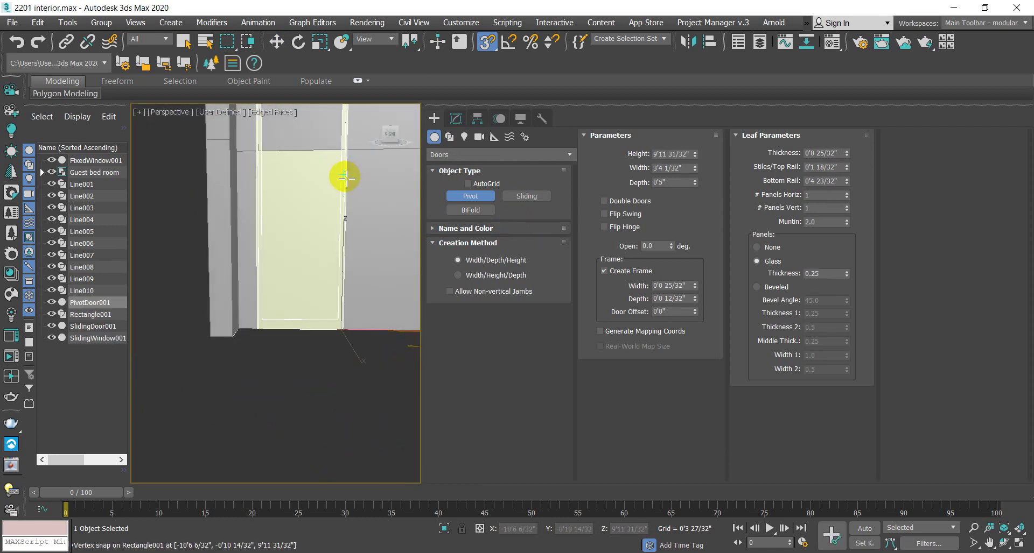
{"action": "left_click", "coordinate": [338, 153]}
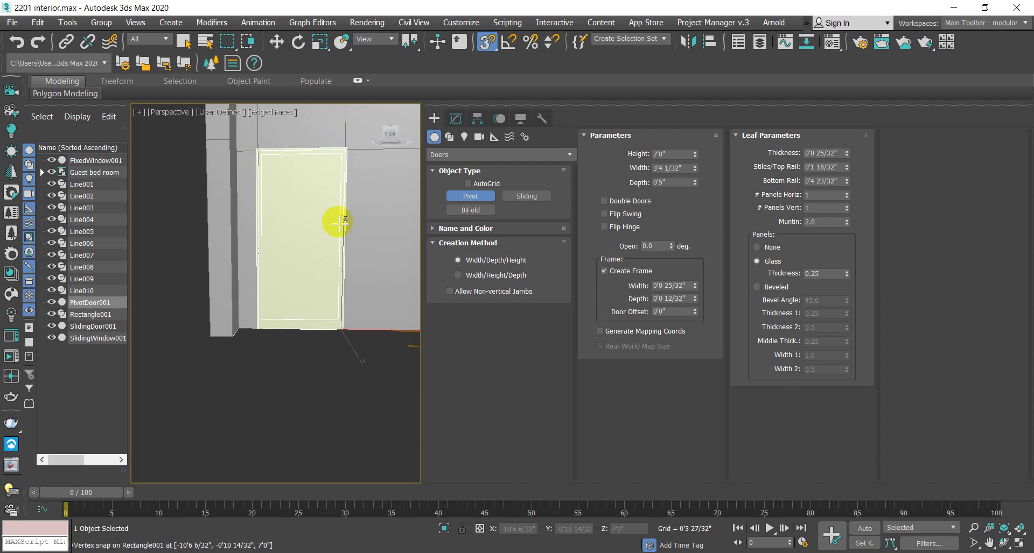
Step: Open the pivot door to 73 degrees and flip its swing and hinge
{"action": "scroll", "coordinate": [331, 229], "scroll_direction": "down", "scroll_amount": 4}
{"action": "middle_click_drag", "start_coordinate": [330, 233], "coordinate": [361, 249], "text": "alt"}
{"action": "scroll", "coordinate": [361, 249], "scroll_direction": "up", "scroll_amount": 5}
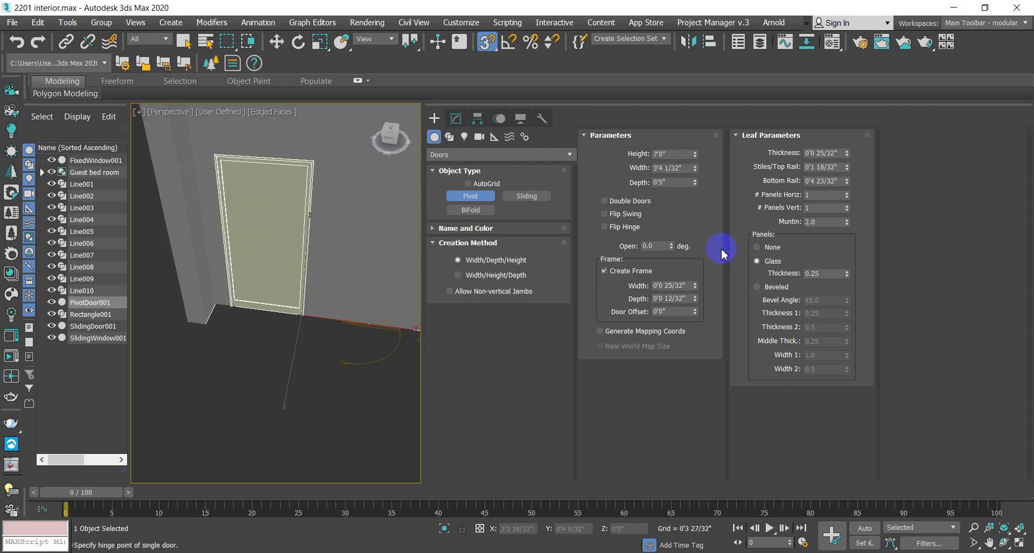
{"action": "left_click_drag", "start_coordinate": [671, 247], "coordinate": [699, 166]}
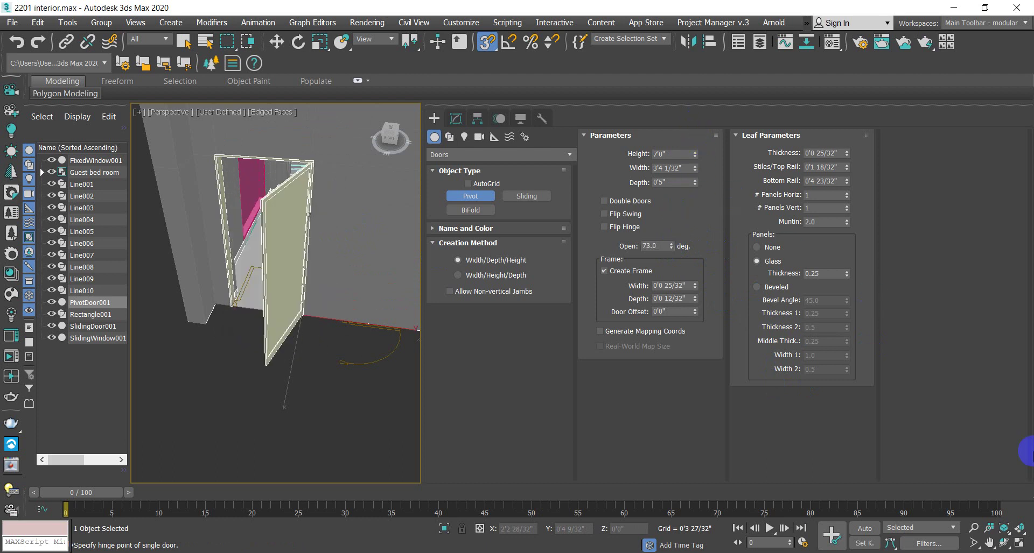
{"action": "left_click", "coordinate": [604, 214]}
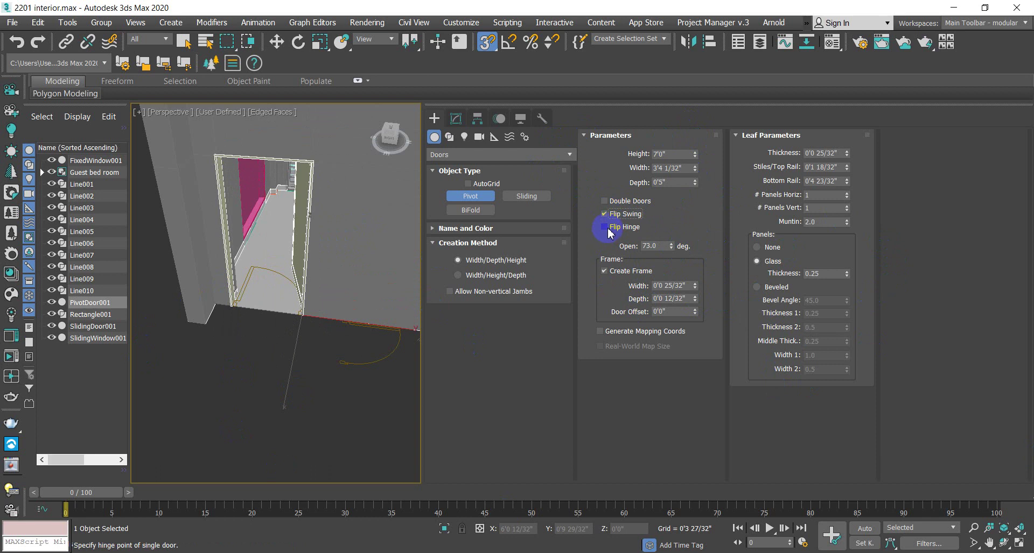
{"action": "left_click", "coordinate": [604, 226]}
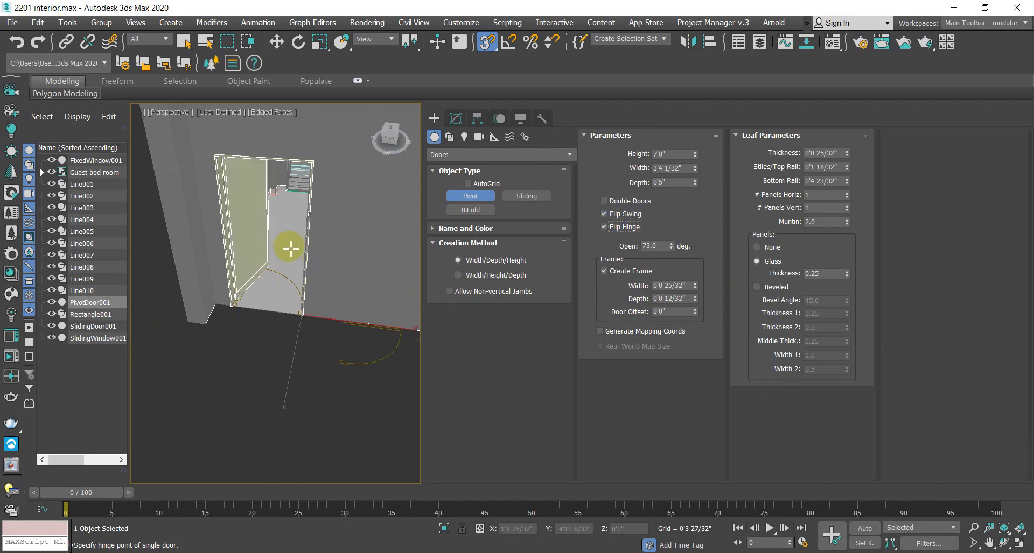
{"action": "scroll", "coordinate": [276, 267], "scroll_direction": "up", "scroll_amount": 5}
{"action": "right_click", "coordinate": [743, 384]}
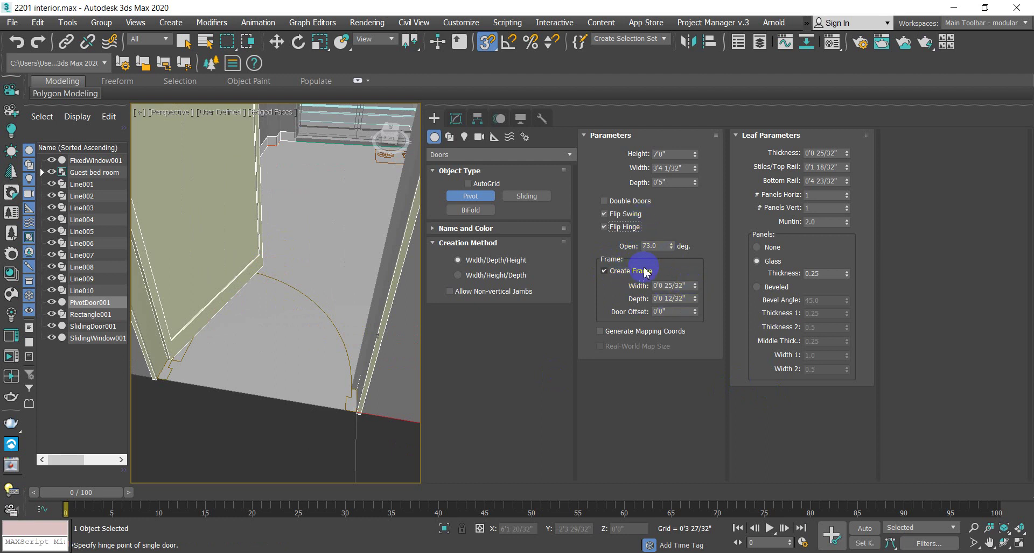
Step: Turn the pivot door into double doors and set their opening to 46 degrees
{"action": "left_click", "coordinate": [604, 202]}
{"action": "scroll", "coordinate": [208, 325], "scroll_direction": "down", "scroll_amount": 4}
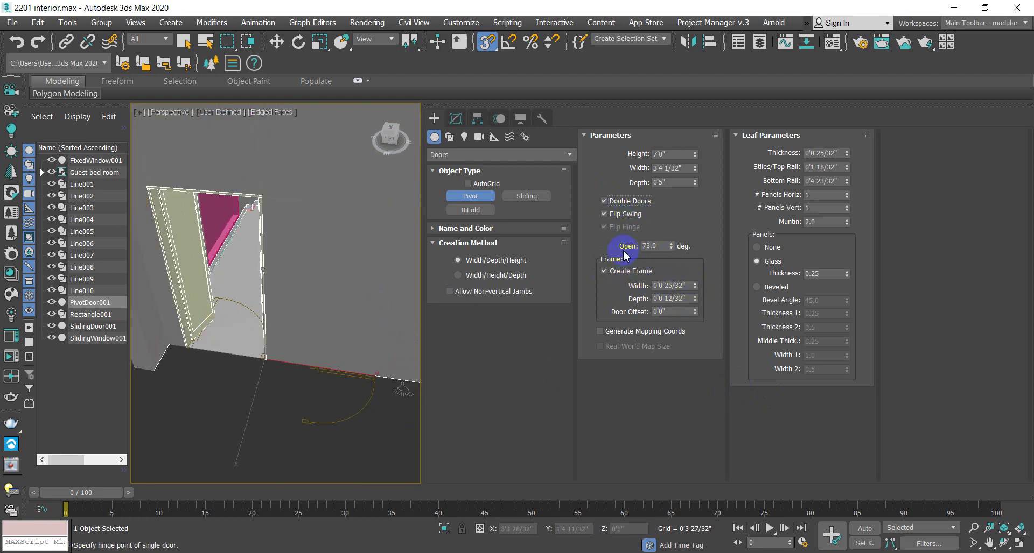
{"action": "left_click_drag", "start_coordinate": [671, 247], "coordinate": [671, 269]}
{"action": "left_click", "coordinate": [266, 306]}
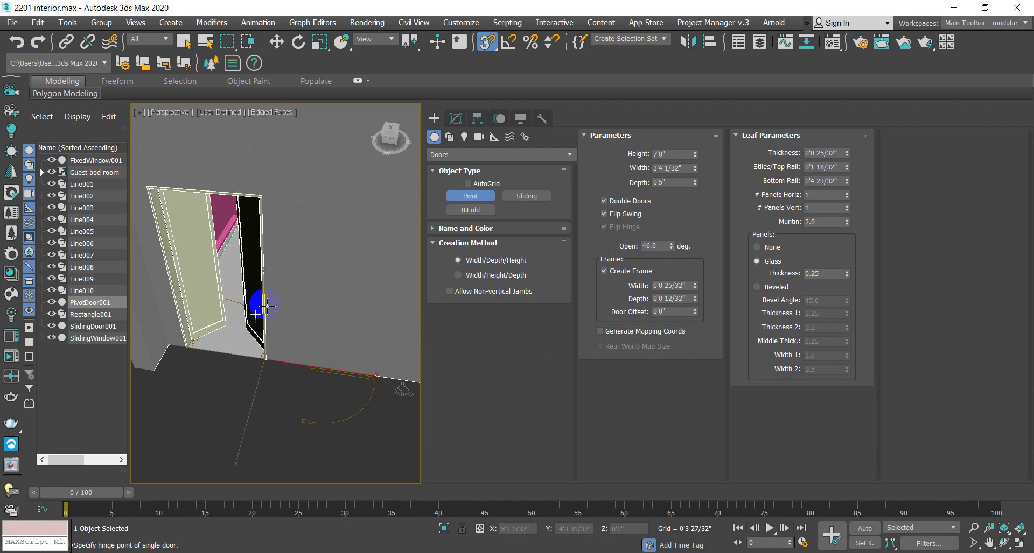
Step: Examine the open double door's leaves, frame and panel edges from several angles and close up
{"action": "scroll", "coordinate": [297, 350], "scroll_direction": "down", "scroll_amount": 3}
{"action": "mouse_move", "coordinate": [293, 346]}
{"action": "middle_mouse_down", "text": "alt"}
{"action": "mouse_move", "coordinate": [311, 291]}
{"action": "mouse_move", "coordinate": [256, 331]}
{"action": "mouse_move", "coordinate": [290, 350]}
{"action": "middle_mouse_up", "text": "alt"}
{"action": "scroll", "coordinate": [283, 277], "scroll_direction": "up", "scroll_amount": 2}
{"action": "scroll", "coordinate": [256, 334], "scroll_direction": "up", "scroll_amount": 3}
{"action": "scroll", "coordinate": [261, 338], "scroll_direction": "down", "scroll_amount": 4}
{"action": "scroll", "coordinate": [264, 338], "scroll_direction": "up", "scroll_amount": 4}
{"action": "middle_click_drag", "start_coordinate": [167, 375], "coordinate": [273, 329]}
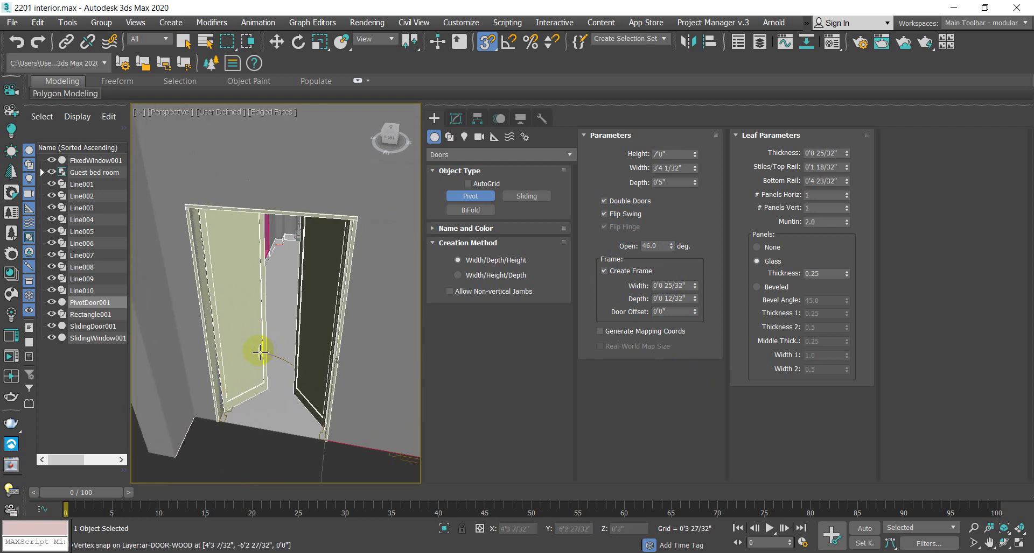
{"action": "scroll", "coordinate": [254, 343], "scroll_direction": "up", "scroll_amount": 3}
{"action": "scroll", "coordinate": [254, 343], "scroll_direction": "down", "scroll_amount": 3}
{"action": "middle_click_drag", "start_coordinate": [253, 343], "coordinate": [309, 337]}
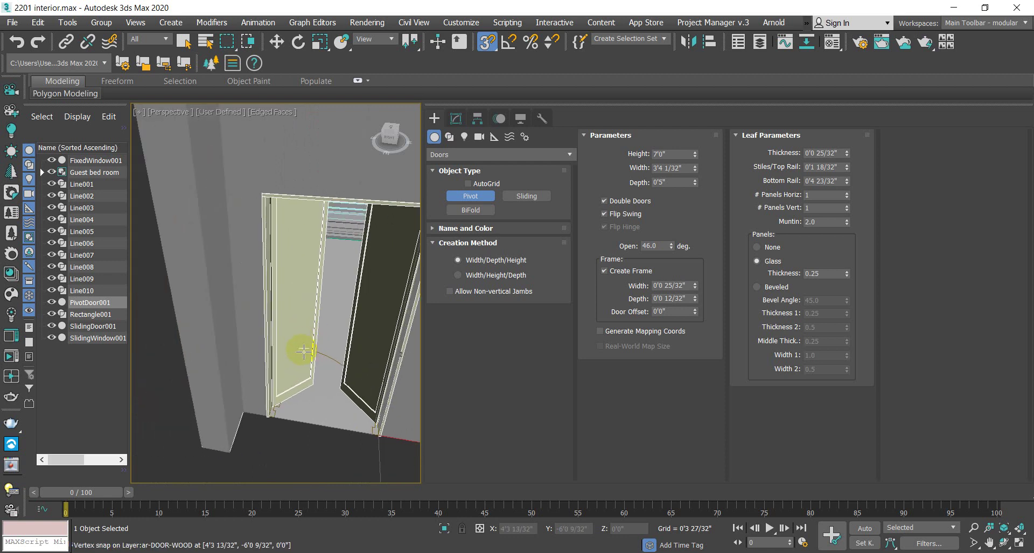
{"action": "scroll", "coordinate": [306, 345], "scroll_direction": "up", "scroll_amount": 3}
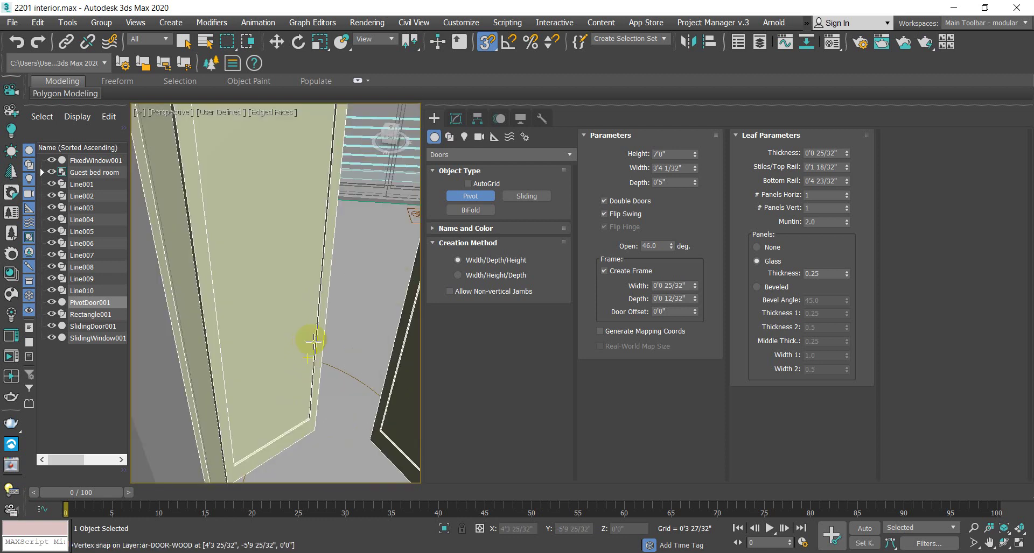
{"action": "scroll", "coordinate": [301, 353], "scroll_direction": "down", "scroll_amount": 8}
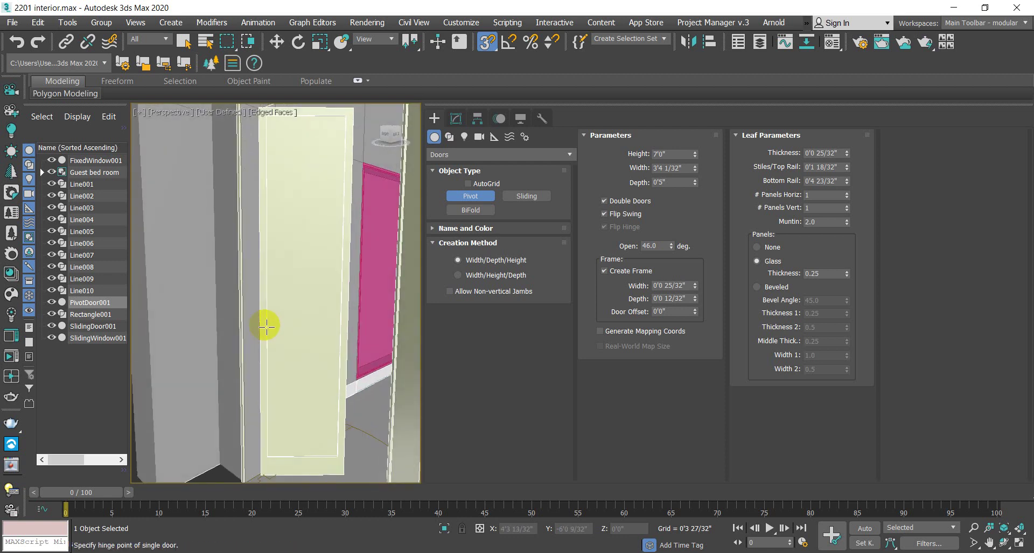
{"action": "scroll", "coordinate": [280, 307], "scroll_direction": "up", "scroll_amount": 4}
{"action": "left_click", "coordinate": [292, 294]}
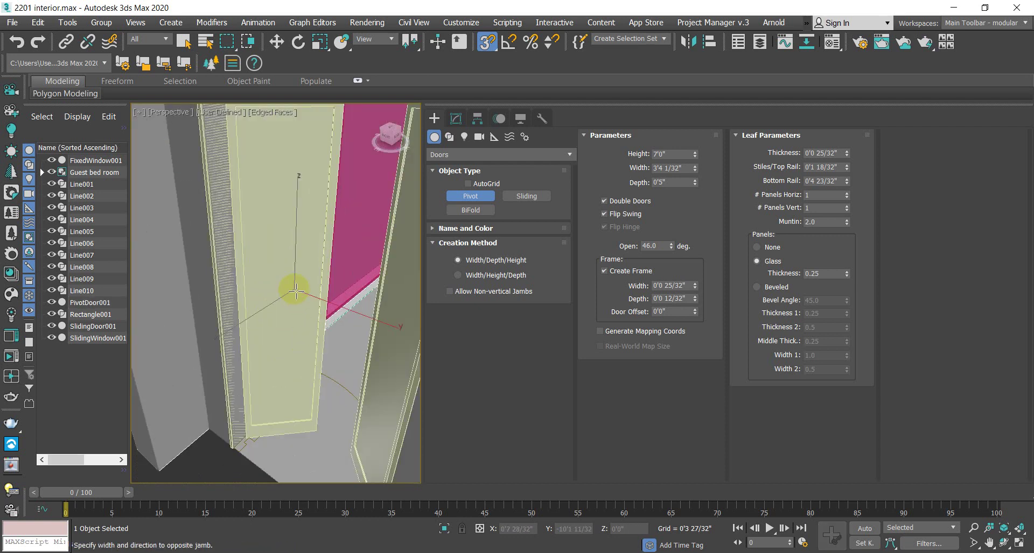
{"action": "right_click", "coordinate": [270, 353]}
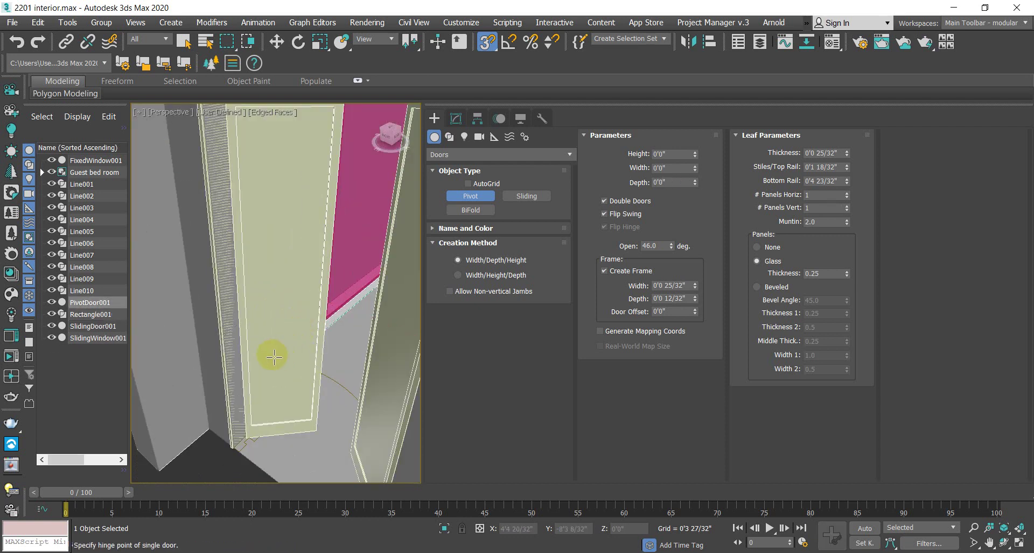
Step: Modify the pivot door's leaves, setting the thickness to 13/32" and the stiles and top rail to 5 4/32"
{"action": "left_click", "coordinate": [455, 118]}
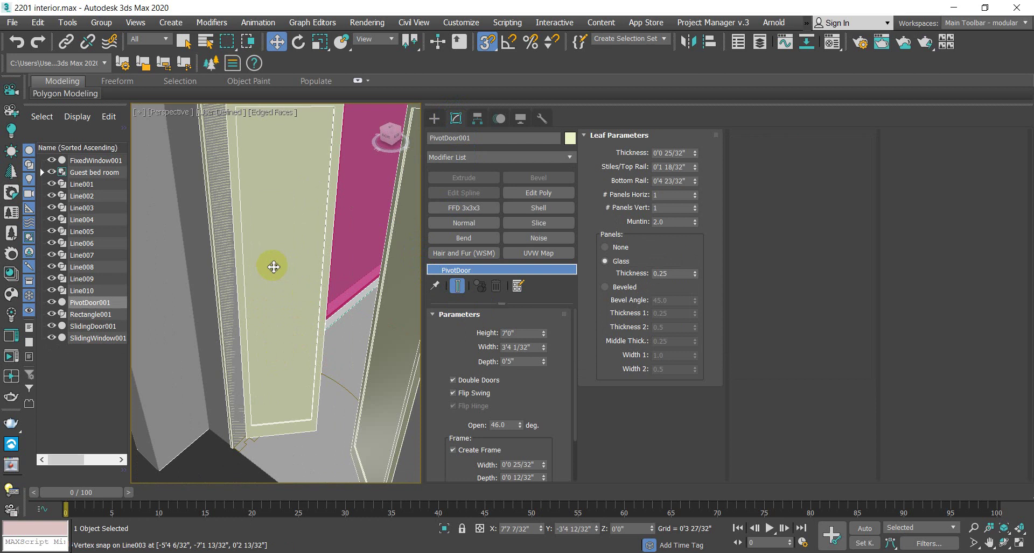
{"action": "scroll", "coordinate": [273, 267], "scroll_direction": "down", "scroll_amount": 4}
{"action": "scroll", "coordinate": [275, 262], "scroll_direction": "up", "scroll_amount": 4}
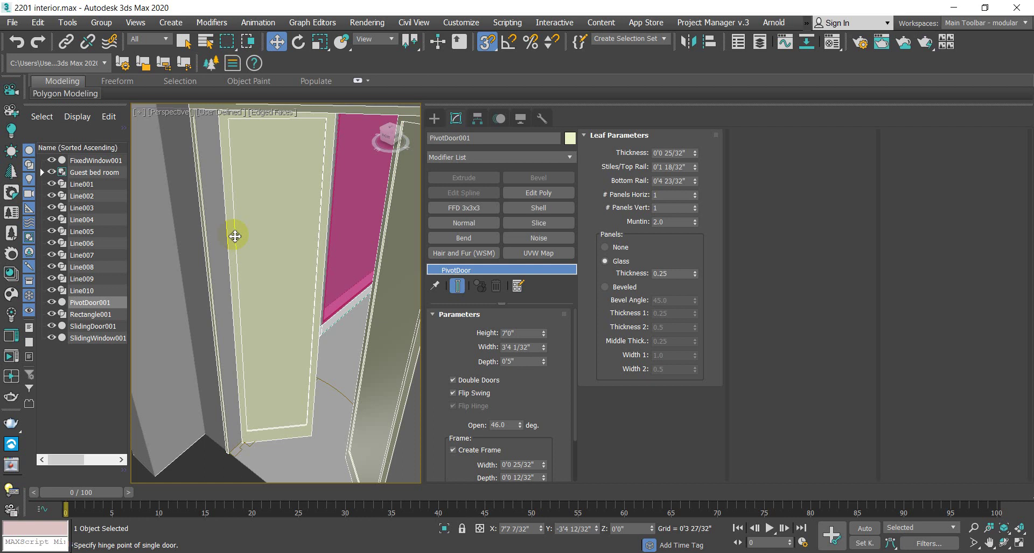
{"action": "scroll", "coordinate": [248, 228], "scroll_direction": "down", "scroll_amount": 3}
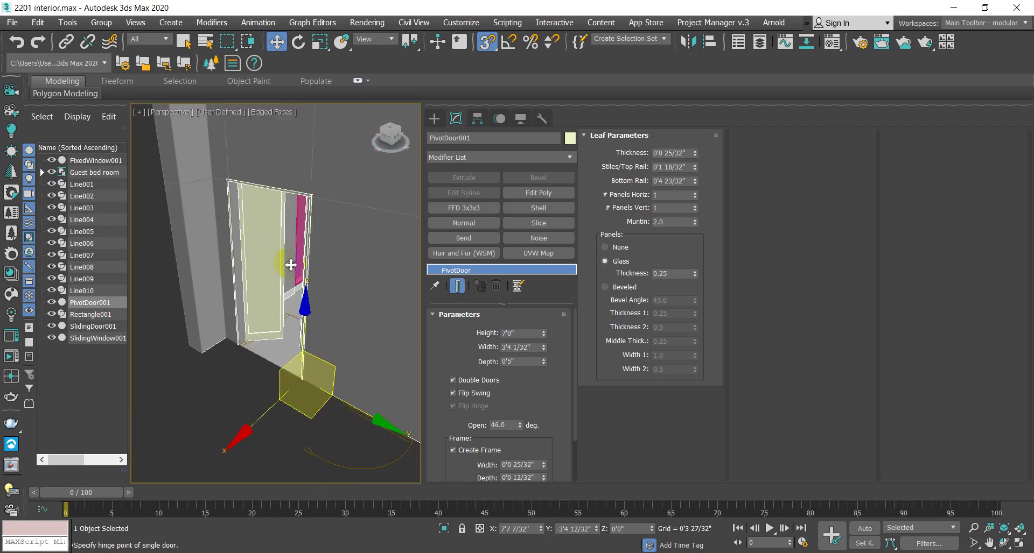
{"action": "scroll", "coordinate": [283, 264], "scroll_direction": "up", "scroll_amount": 3}
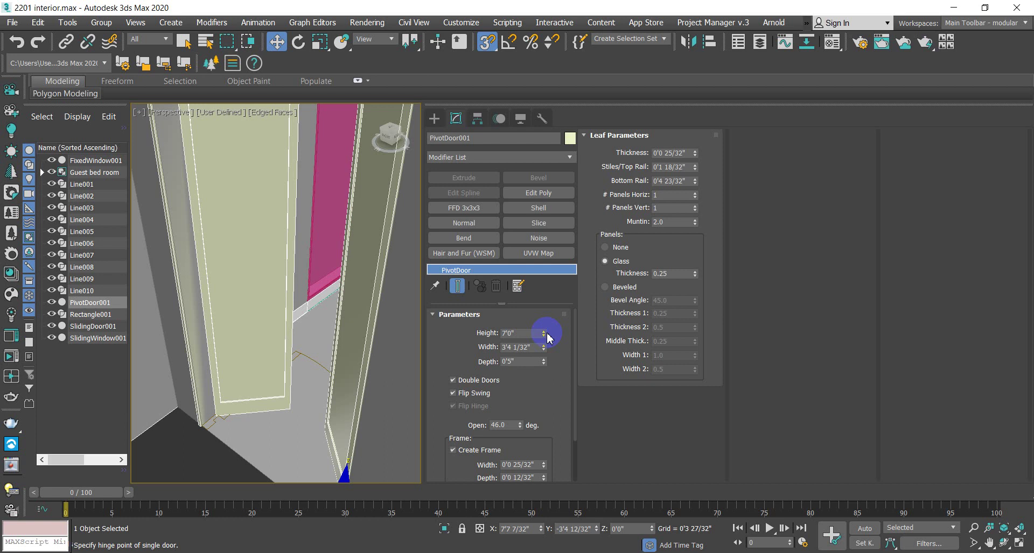
{"action": "scroll", "coordinate": [334, 349], "scroll_direction": "down", "scroll_amount": 2}
{"action": "scroll", "coordinate": [338, 345], "scroll_direction": "up", "scroll_amount": 2}
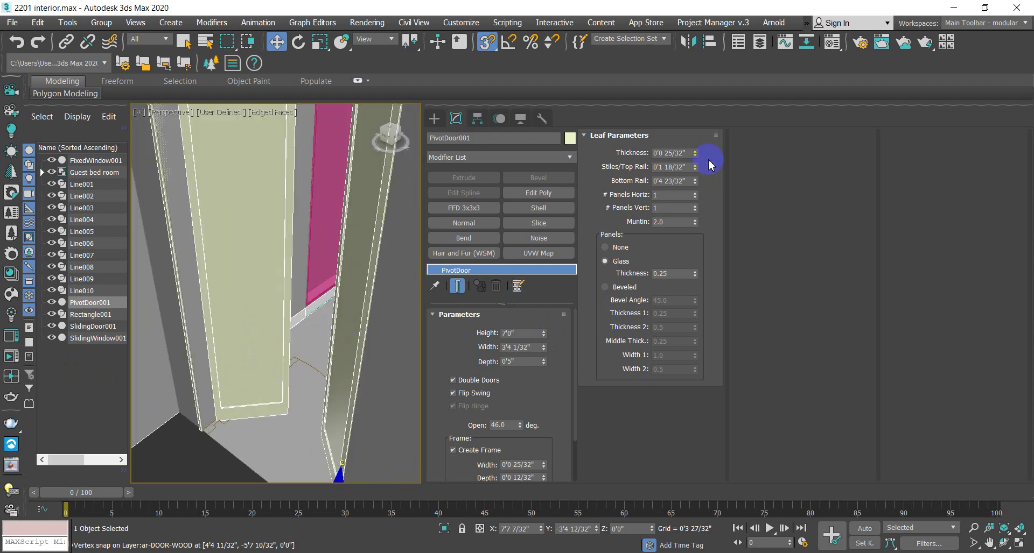
{"action": "left_click_drag", "start_coordinate": [694, 153], "coordinate": [736, 205]}
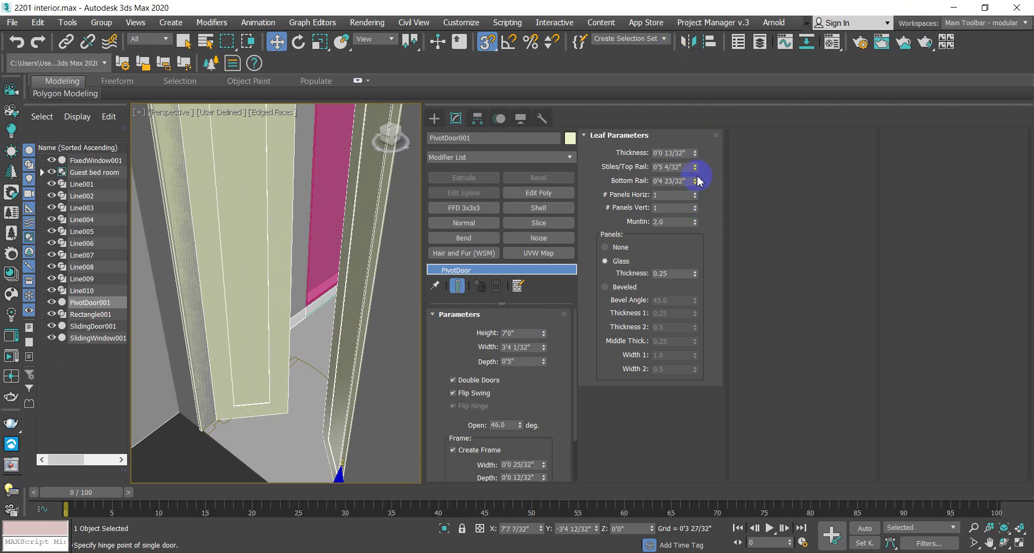
Step: Isolate the pivot door and widen the perspective viewport to work on its leaves
{"action": "scroll", "coordinate": [362, 300], "scroll_direction": "down", "scroll_amount": 5}
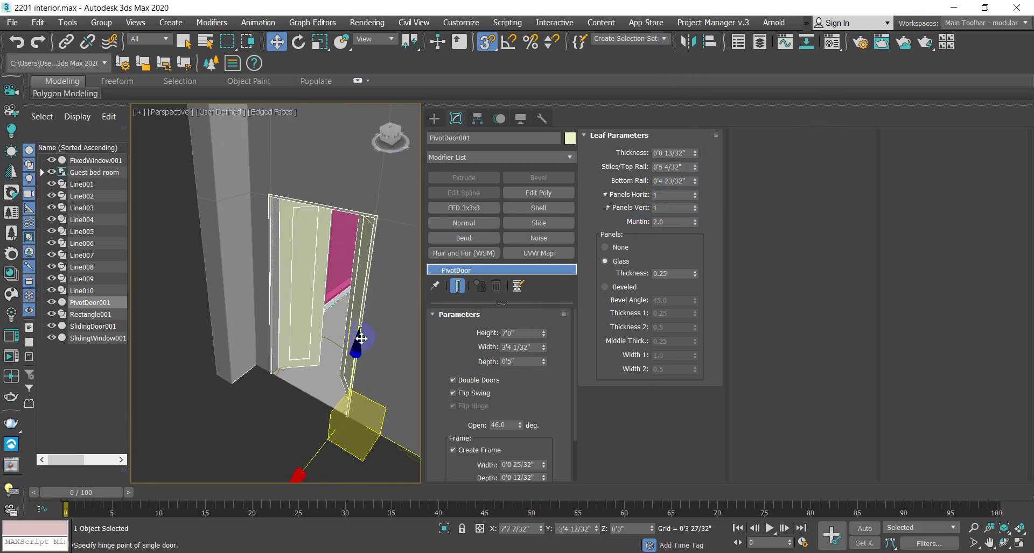
{"action": "key", "text": "alt+q"}
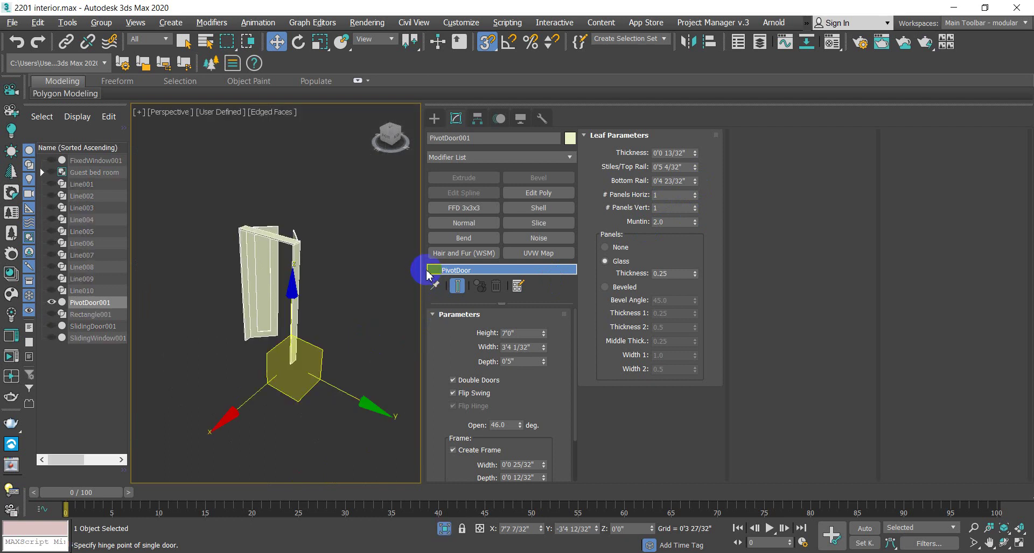
{"action": "left_click_drag", "start_coordinate": [423, 266], "coordinate": [664, 242]}
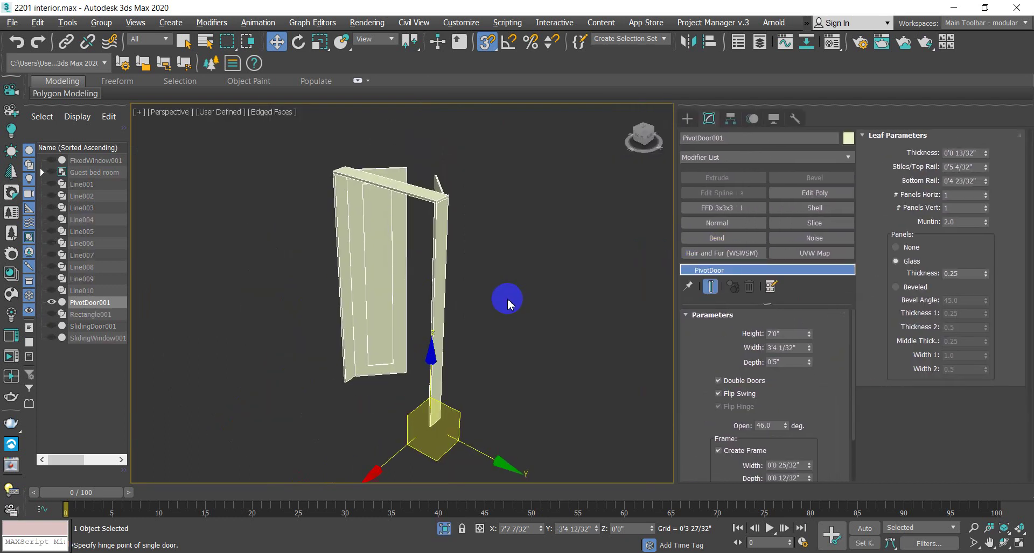
{"action": "scroll", "coordinate": [445, 318], "scroll_direction": "up", "scroll_amount": 3}
{"action": "scroll", "coordinate": [446, 318], "scroll_direction": "down", "scroll_amount": 3}
{"action": "middle_click_drag", "start_coordinate": [350, 323], "coordinate": [339, 270], "text": "alt"}
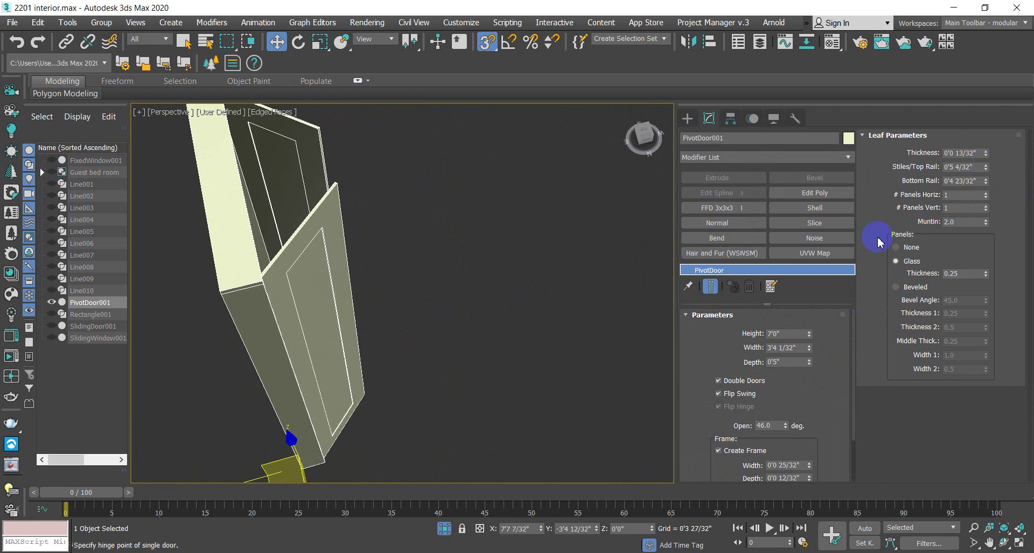
Step: Set the door leaves' stiles and top rail to 3 4/32" and the bottom rail to 5 16/32"
{"action": "middle_click_drag", "start_coordinate": [253, 325], "coordinate": [393, 285], "text": "alt"}
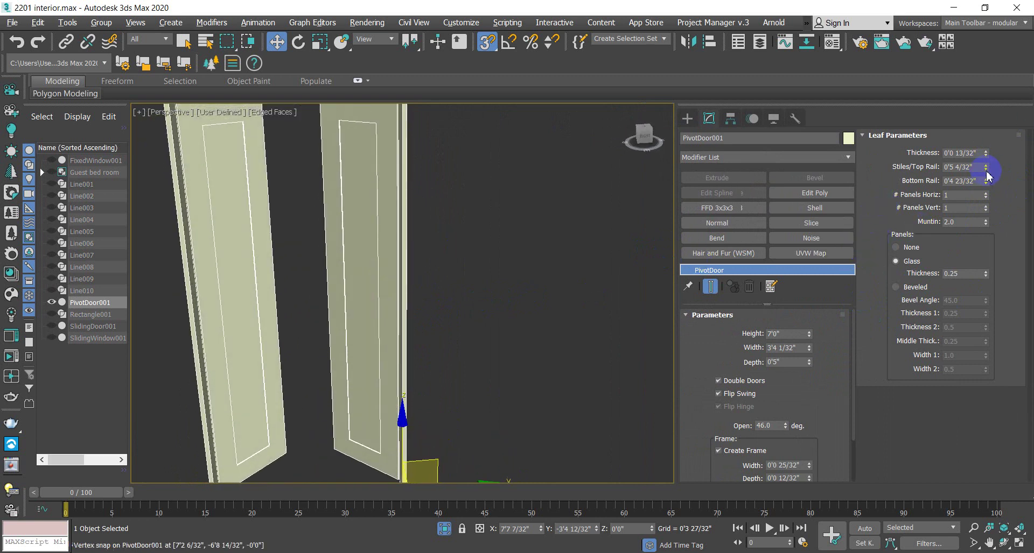
{"action": "left_click_drag", "start_coordinate": [985, 170], "coordinate": [994, 222]}
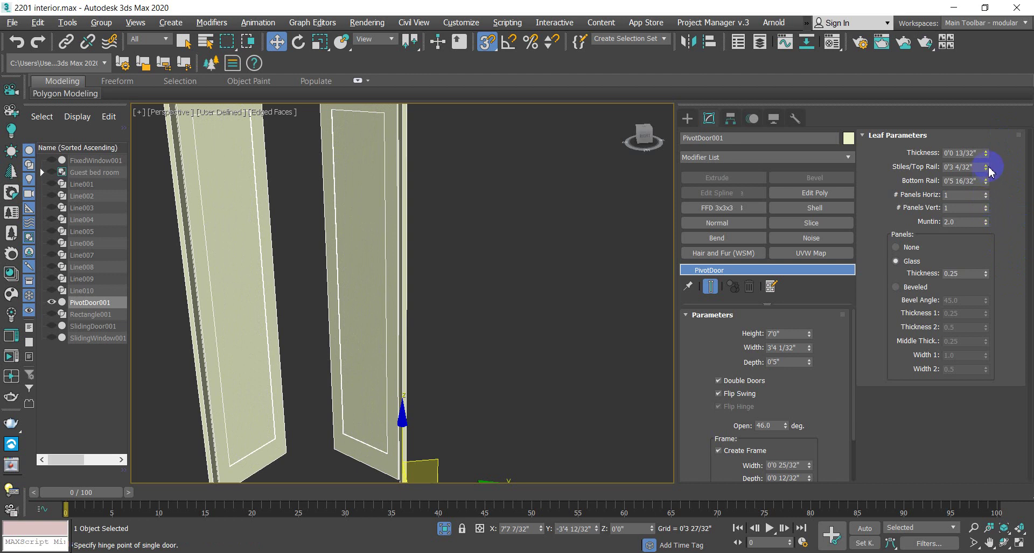
Step: Set the door leaves' stiles and top rail to 2 27/32" and the bottom rail to 4 18/32"
{"action": "left_click_drag", "start_coordinate": [987, 165], "coordinate": [987, 131]}
{"action": "key", "text": "z"}
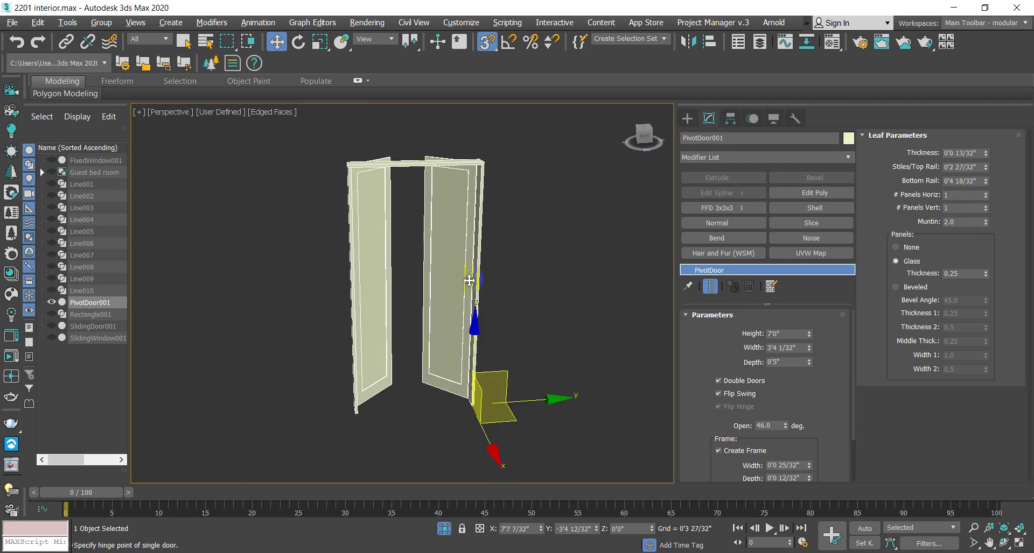
{"action": "scroll", "coordinate": [475, 196], "scroll_direction": "up", "scroll_amount": 4}
{"action": "middle_click_drag", "start_coordinate": [475, 196], "coordinate": [438, 230], "text": "alt"}
{"action": "scroll", "coordinate": [451, 178], "scroll_direction": "up", "scroll_amount": 3}
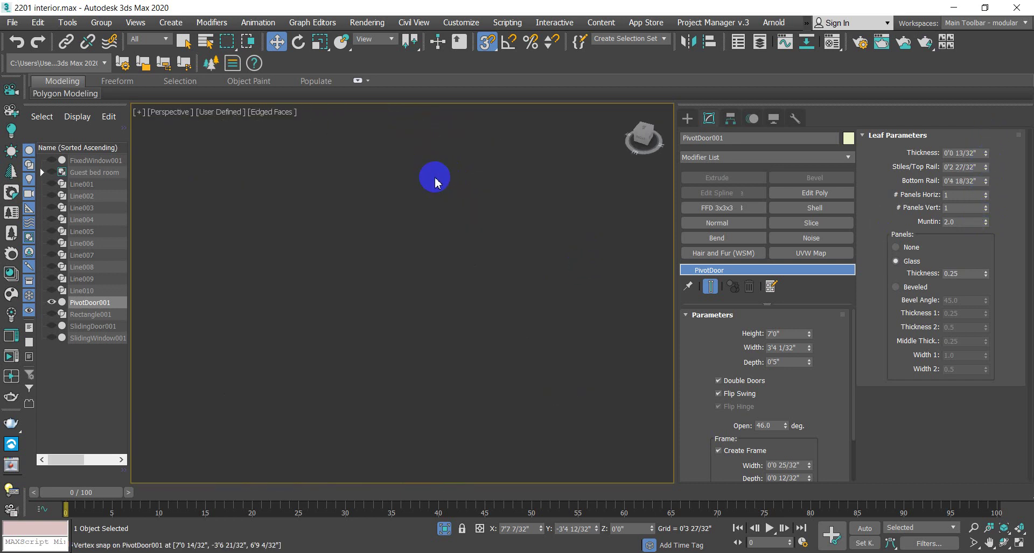
Step: Examine the open double door's frame corner, leaf edges and panels from above and from several other angles
{"action": "middle_click_drag", "start_coordinate": [435, 182], "coordinate": [429, 189], "text": "alt"}
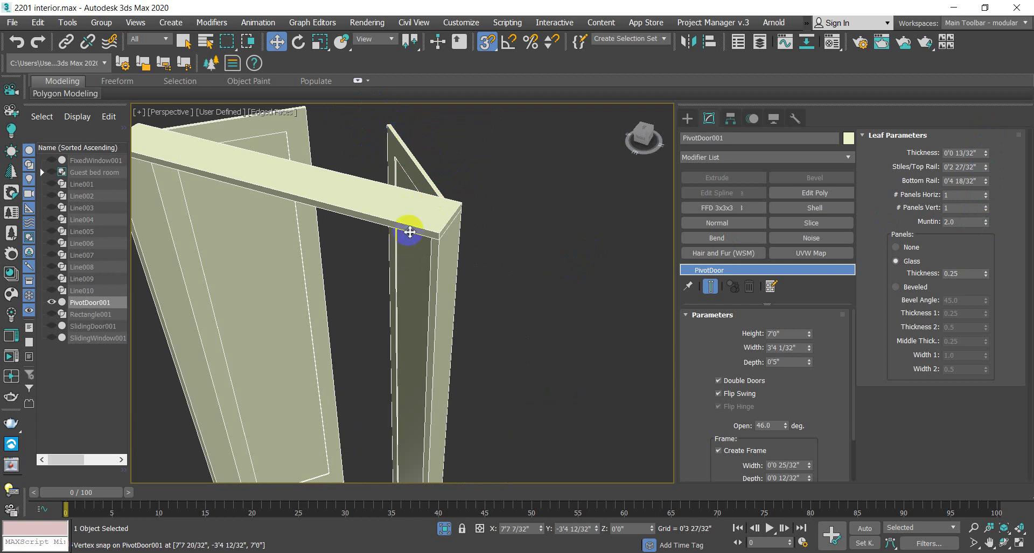
{"action": "left_click_drag", "start_coordinate": [406, 229], "coordinate": [406, 232]}
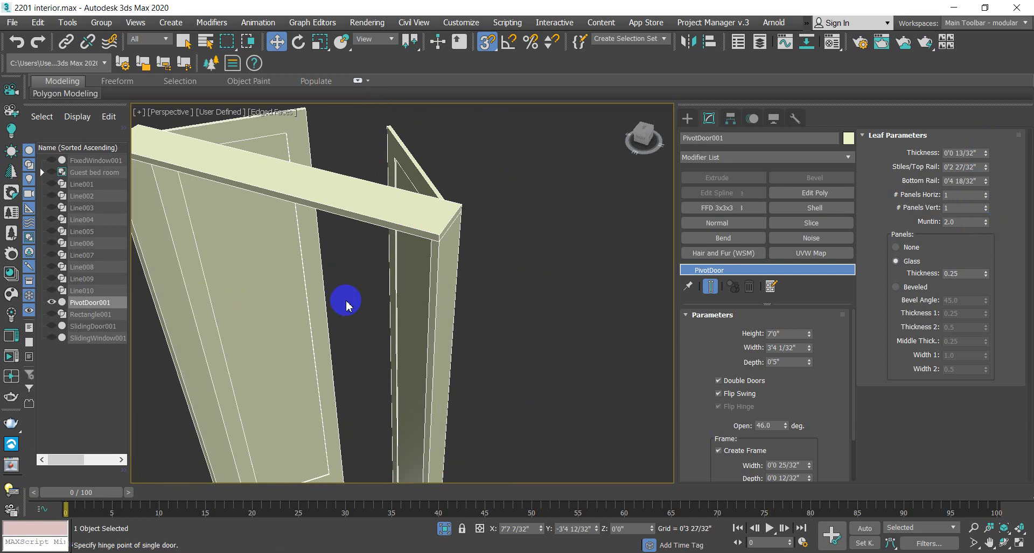
{"action": "middle_click_drag", "start_coordinate": [349, 315], "coordinate": [290, 318], "text": "alt"}
{"action": "scroll", "coordinate": [379, 214], "scroll_direction": "up", "scroll_amount": 2}
{"action": "scroll", "coordinate": [380, 213], "scroll_direction": "down", "scroll_amount": 2}
{"action": "middle_click_drag", "start_coordinate": [383, 210], "coordinate": [346, 238], "text": "alt"}
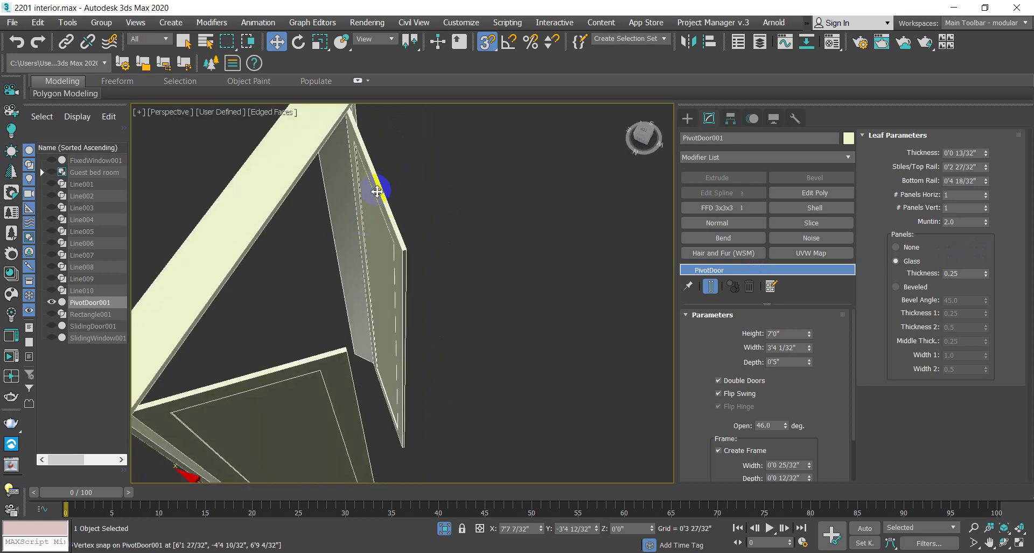
{"action": "scroll", "coordinate": [346, 347], "scroll_direction": "down", "scroll_amount": 3}
{"action": "middle_click_drag", "start_coordinate": [340, 348], "coordinate": [378, 318], "text": "alt"}
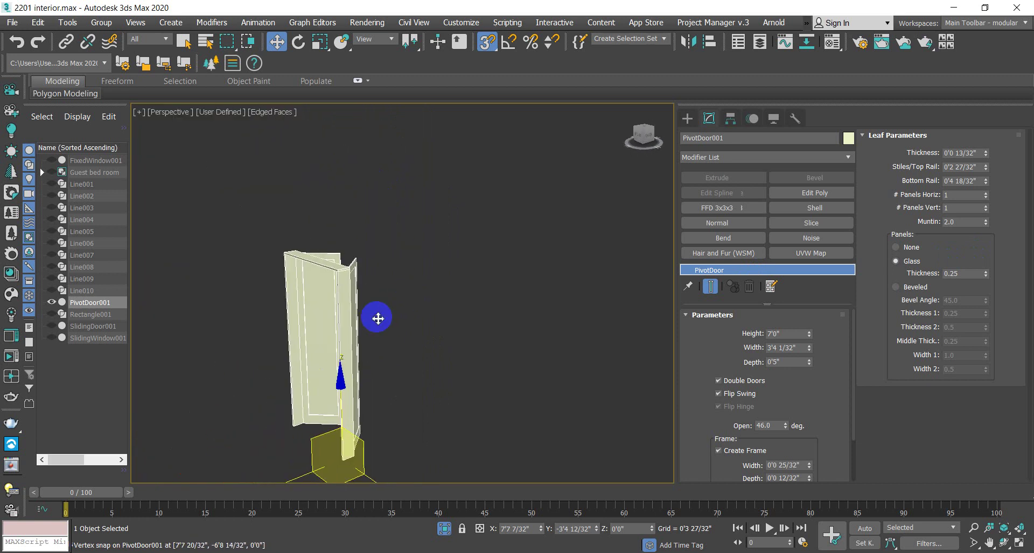
{"action": "scroll", "coordinate": [317, 316], "scroll_direction": "up", "scroll_amount": 1}
{"action": "middle_click_drag", "start_coordinate": [327, 294], "coordinate": [353, 258]}
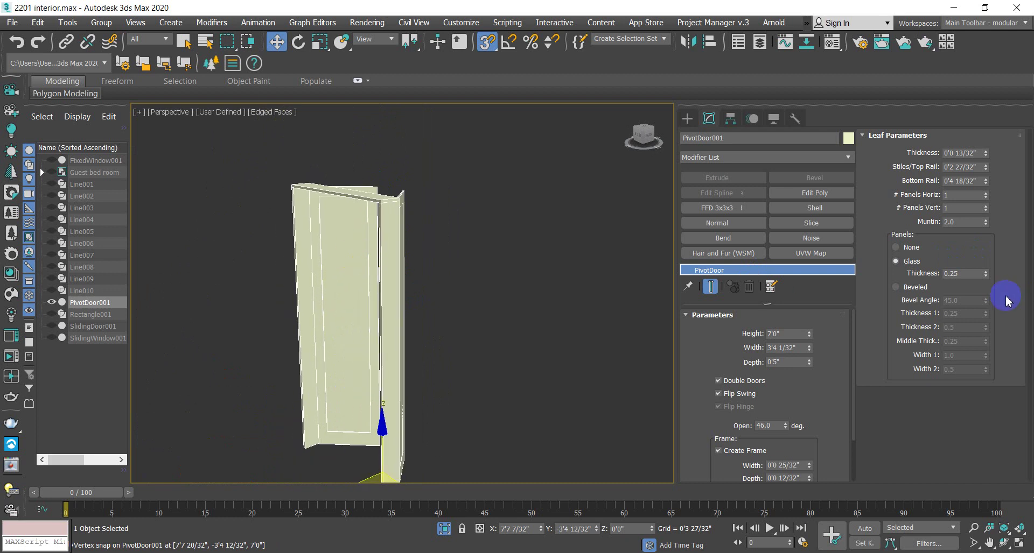
Step: Divide each door leaf into 7 horizontal and 17 vertical panels
{"action": "mouse_move", "coordinate": [985, 195]}
{"action": "left_mouse_down"}
{"action": "mouse_move", "coordinate": [990, 182]}
{"action": "mouse_move", "coordinate": [986, 203]}
{"action": "mouse_move", "coordinate": [998, 180]}
{"action": "mouse_move", "coordinate": [999, 201]}
{"action": "left_mouse_up"}
{"action": "scroll", "coordinate": [337, 284], "scroll_direction": "up", "scroll_amount": 3}
{"action": "scroll", "coordinate": [339, 286], "scroll_direction": "down", "scroll_amount": 1}
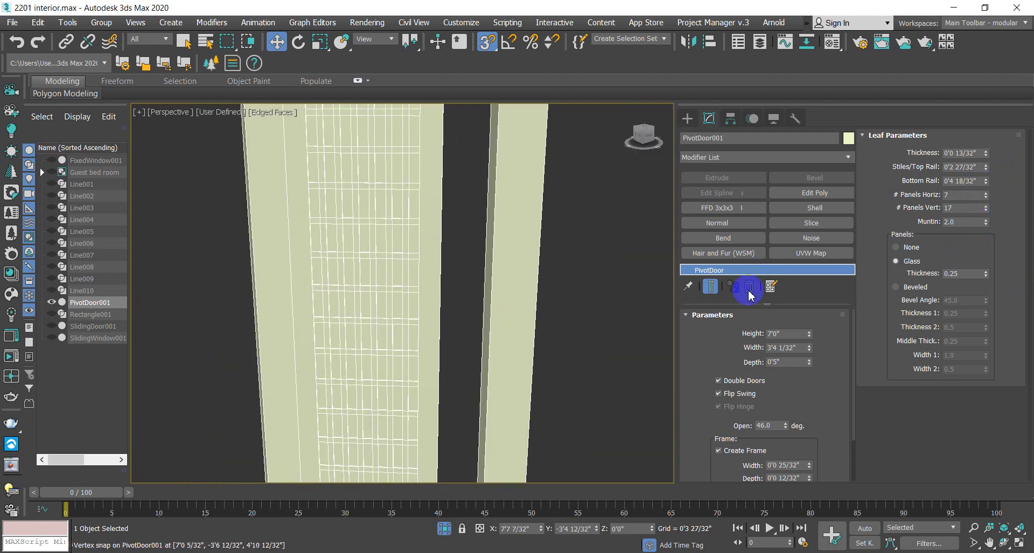
Step: Set the leaf muntin to 0.66 and reduce the panels to 3 horizontal and 8 vertical
{"action": "left_click_drag", "start_coordinate": [988, 208], "coordinate": [1000, 261]}
{"action": "scroll", "coordinate": [395, 281], "scroll_direction": "up", "scroll_amount": 4}
{"action": "scroll", "coordinate": [394, 281], "scroll_direction": "down", "scroll_amount": 4}
{"action": "middle_click_drag", "start_coordinate": [424, 337], "coordinate": [445, 341], "text": "alt"}
{"action": "scroll", "coordinate": [464, 343], "scroll_direction": "down", "scroll_amount": 6}
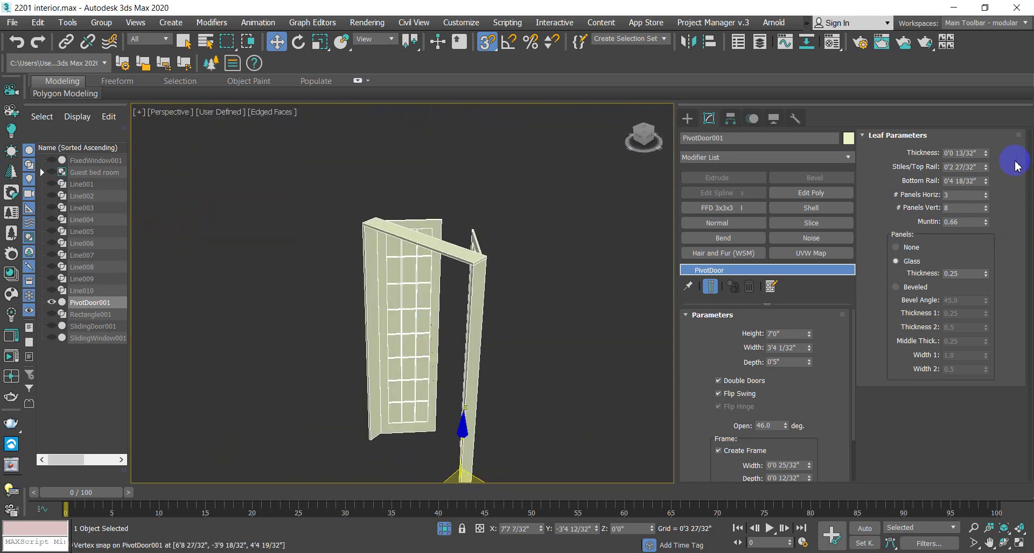
Step: Increase the door leaf panels to 5 horizontal and 16 vertical
{"action": "left_click", "coordinate": [986, 197]}
{"action": "left_click", "coordinate": [986, 196]}
{"action": "left_click_drag", "start_coordinate": [989, 195], "coordinate": [986, 200]}
{"action": "scroll", "coordinate": [350, 339], "scroll_direction": "up", "scroll_amount": 6}
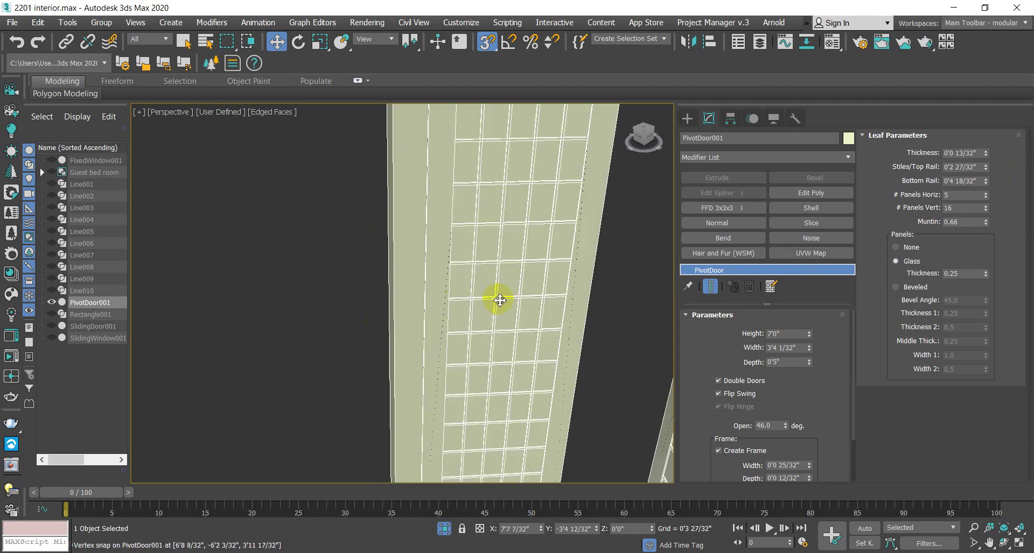
Step: Set the leaves' bottom rail to 3 23/32" and the stiles and top rail to 5 17/32"
{"action": "left_click_drag", "start_coordinate": [986, 183], "coordinate": [985, 197]}
{"action": "scroll", "coordinate": [508, 351], "scroll_direction": "down", "scroll_amount": 5}
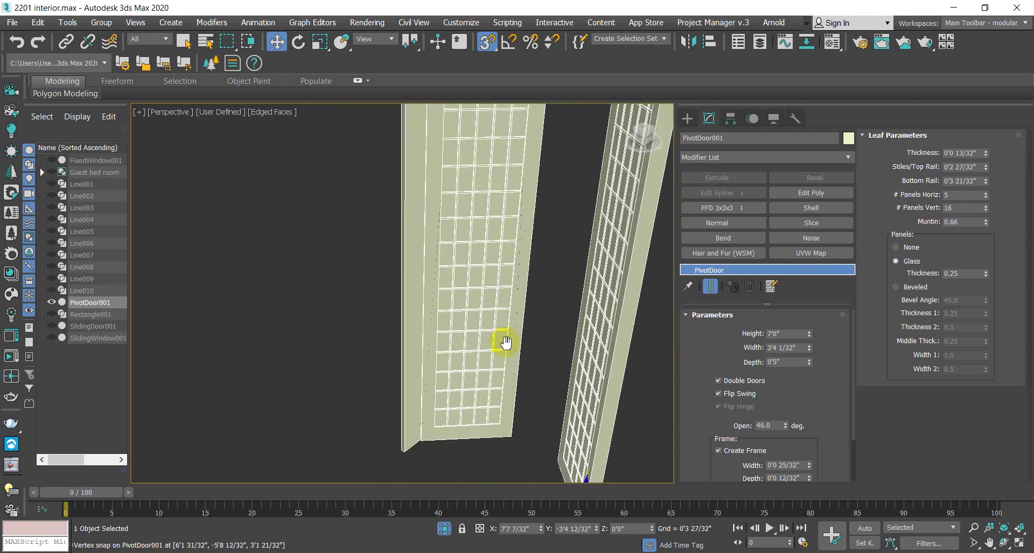
{"action": "left_click_drag", "start_coordinate": [987, 185], "coordinate": [976, 117]}
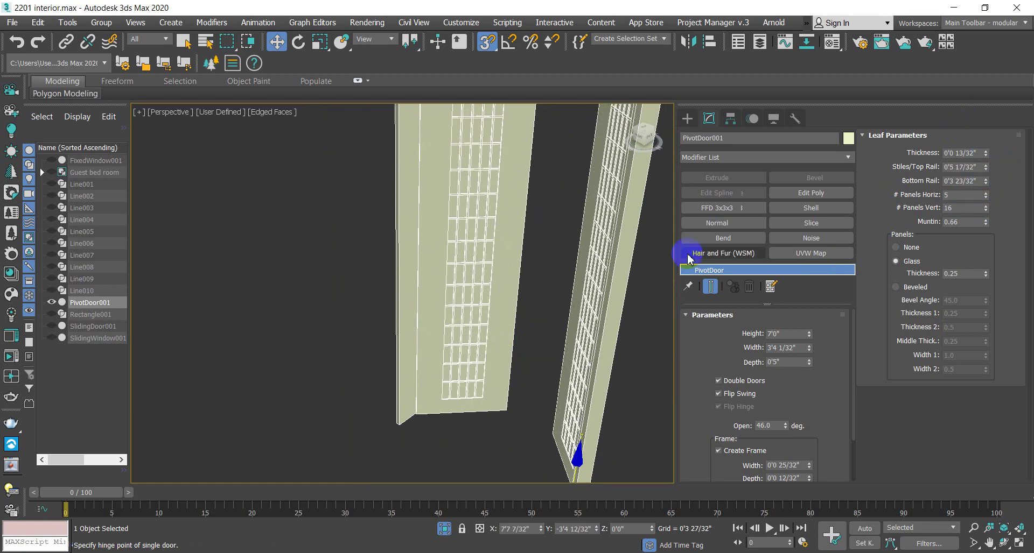
{"action": "scroll", "coordinate": [543, 258], "scroll_direction": "down", "scroll_amount": 5}
{"action": "scroll", "coordinate": [517, 237], "scroll_direction": "up", "scroll_amount": 2}
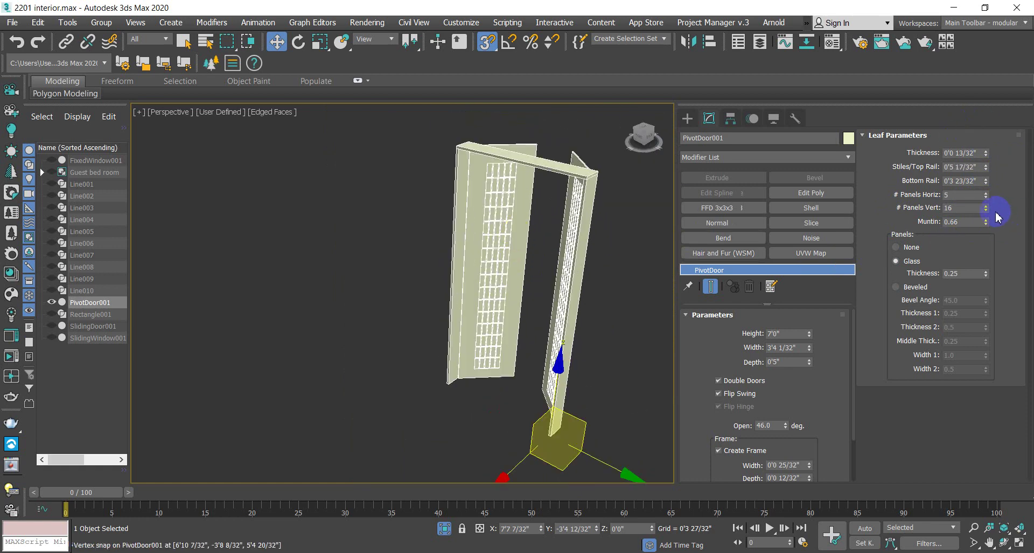
Step: Set the door leaves' bottom rail to 1'11 6/32" and check the solid lower part with the door deselected
{"action": "left_click_drag", "start_coordinate": [985, 186], "coordinate": [1014, 445]}
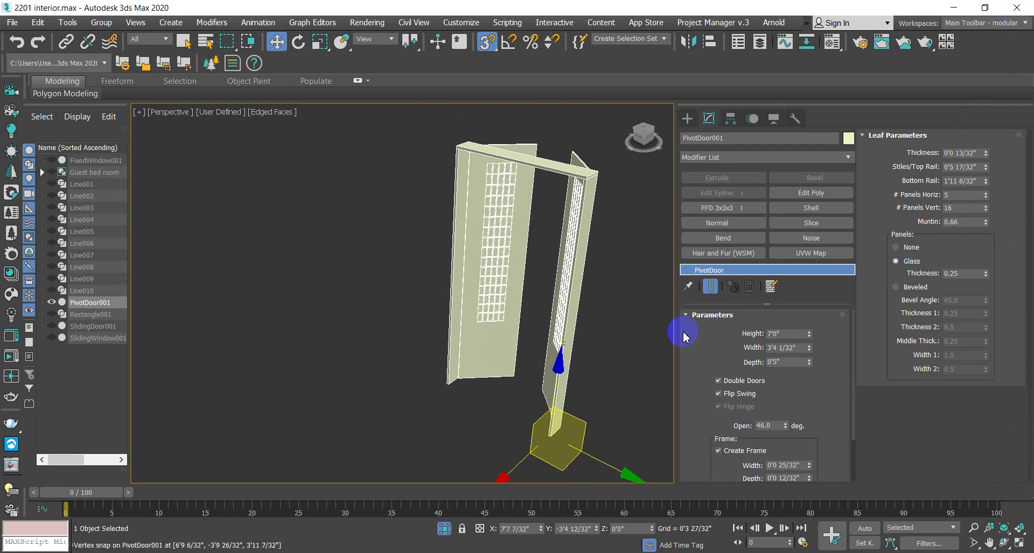
{"action": "left_click", "coordinate": [614, 307]}
{"action": "scroll", "coordinate": [555, 312], "scroll_direction": "up", "scroll_amount": 5}
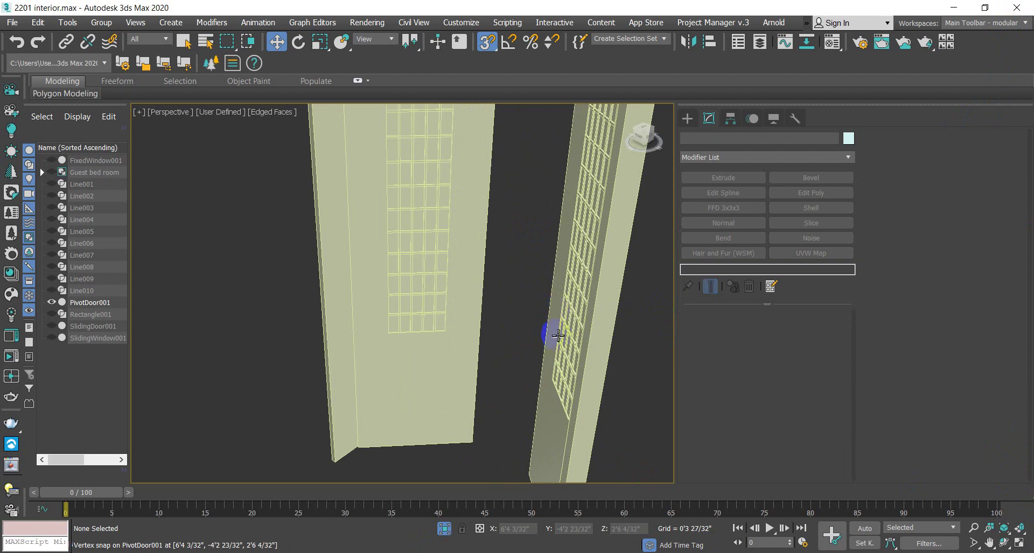
{"action": "scroll", "coordinate": [544, 337], "scroll_direction": "up", "scroll_amount": 5}
{"action": "scroll", "coordinate": [251, 291], "scroll_direction": "up", "scroll_amount": 2}
{"action": "scroll", "coordinate": [257, 283], "scroll_direction": "down", "scroll_amount": 8}
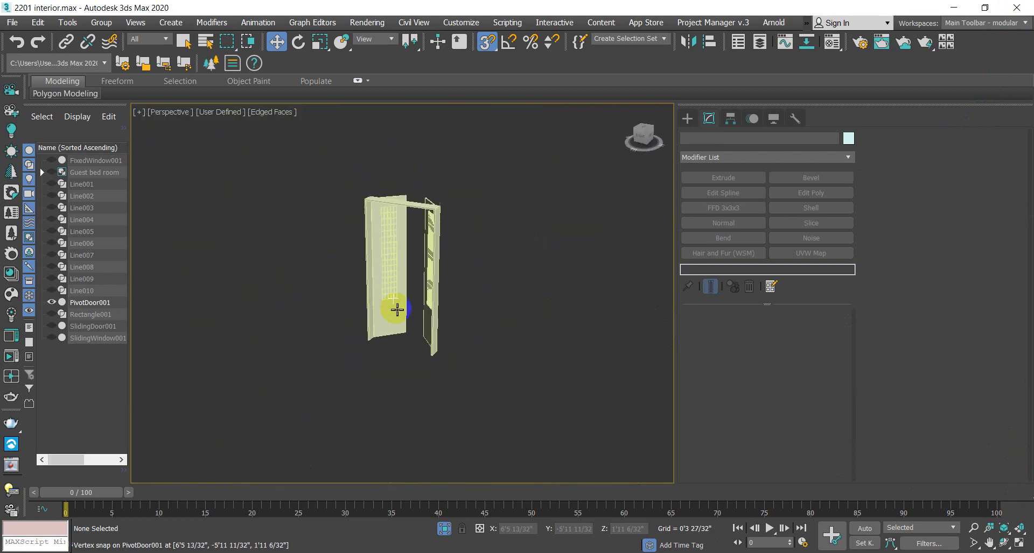
{"action": "scroll", "coordinate": [341, 307], "scroll_direction": "up", "scroll_amount": 5}
Step: Reselect the pivot door and turn off Double Doors to make it a single leaf
{"action": "left_click", "coordinate": [346, 297]}
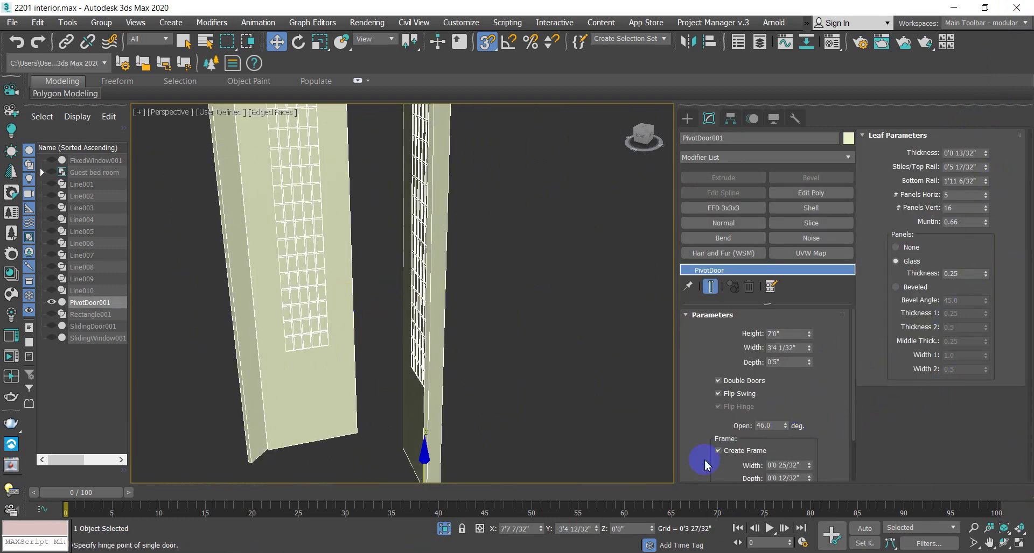
{"action": "scroll", "coordinate": [848, 398], "scroll_direction": "down", "scroll_amount": 3}
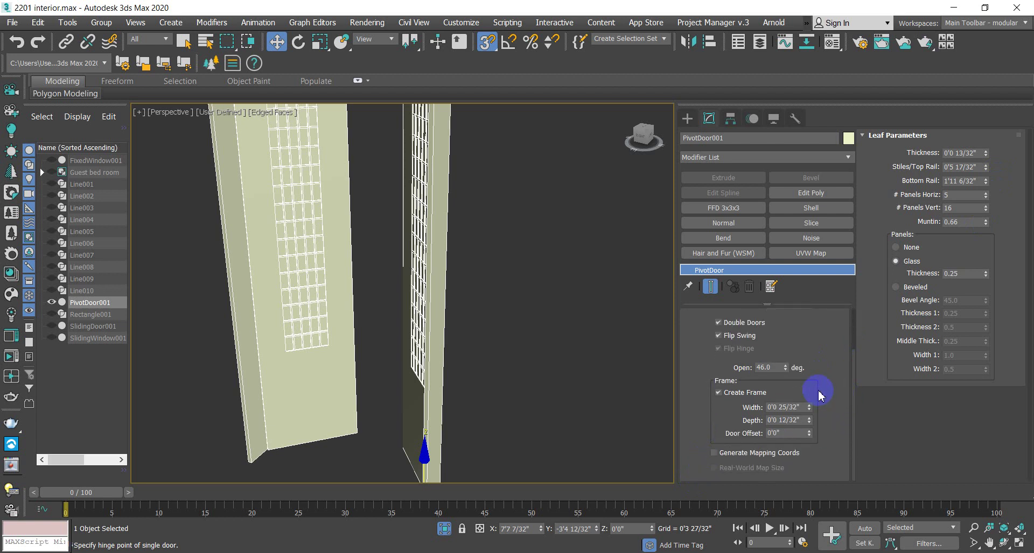
{"action": "scroll", "coordinate": [832, 377], "scroll_direction": "up", "scroll_amount": 3}
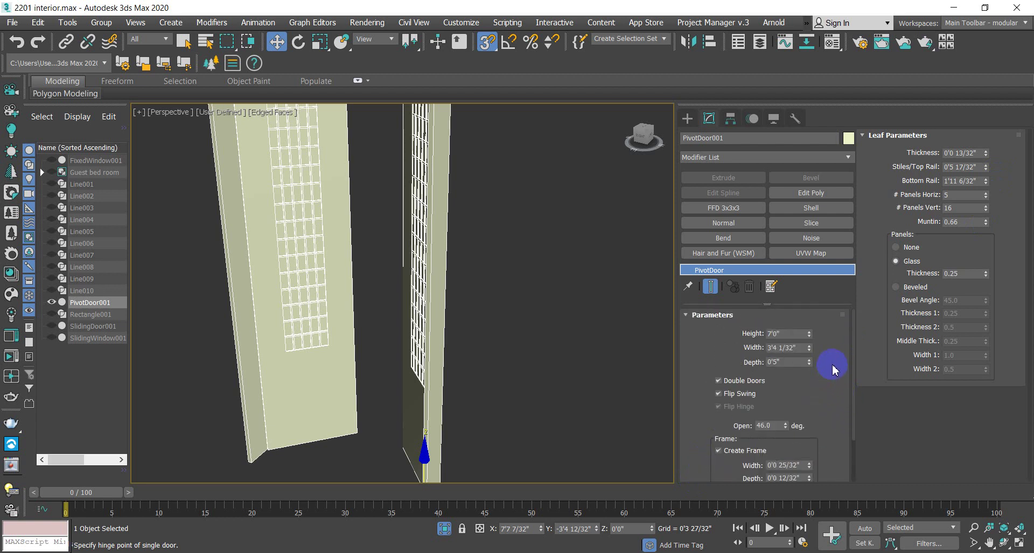
{"action": "scroll", "coordinate": [833, 370], "scroll_direction": "down", "scroll_amount": 1}
{"action": "left_click", "coordinate": [717, 365]}
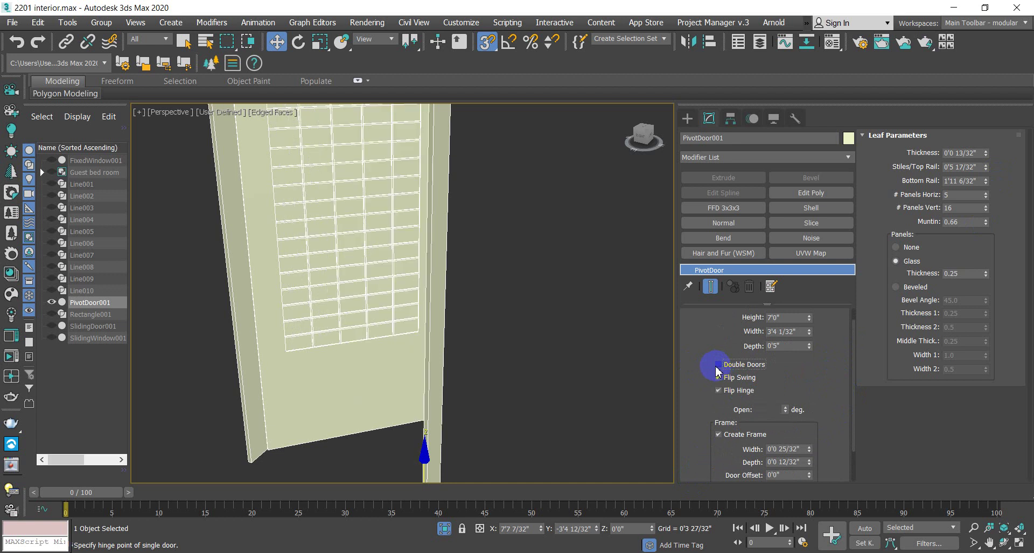
{"action": "scroll", "coordinate": [143, 427], "scroll_direction": "down", "scroll_amount": 5}
{"action": "scroll", "coordinate": [307, 381], "scroll_direction": "up", "scroll_amount": 4}
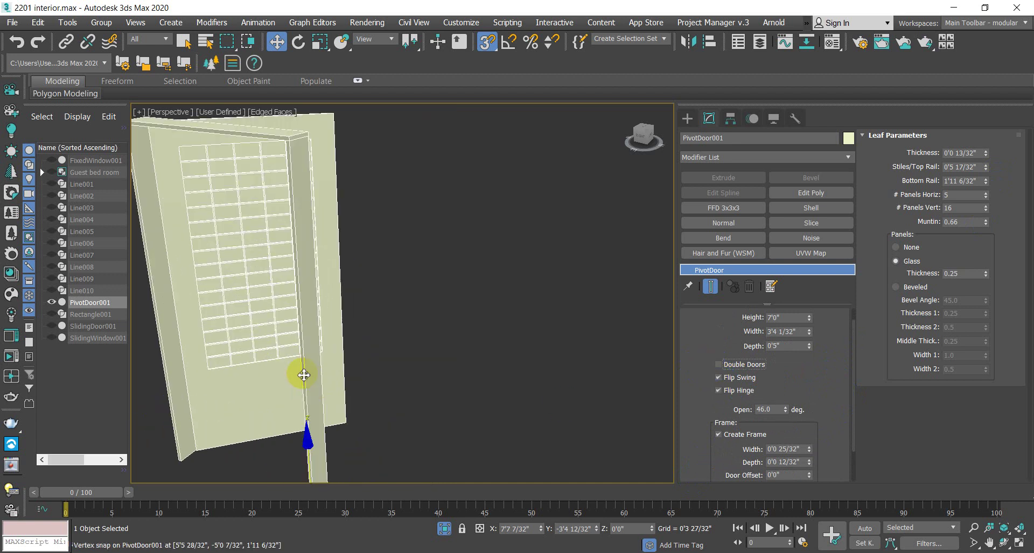
{"action": "scroll", "coordinate": [303, 375], "scroll_direction": "down", "scroll_amount": 4}
{"action": "scroll", "coordinate": [303, 374], "scroll_direction": "up", "scroll_amount": 4}
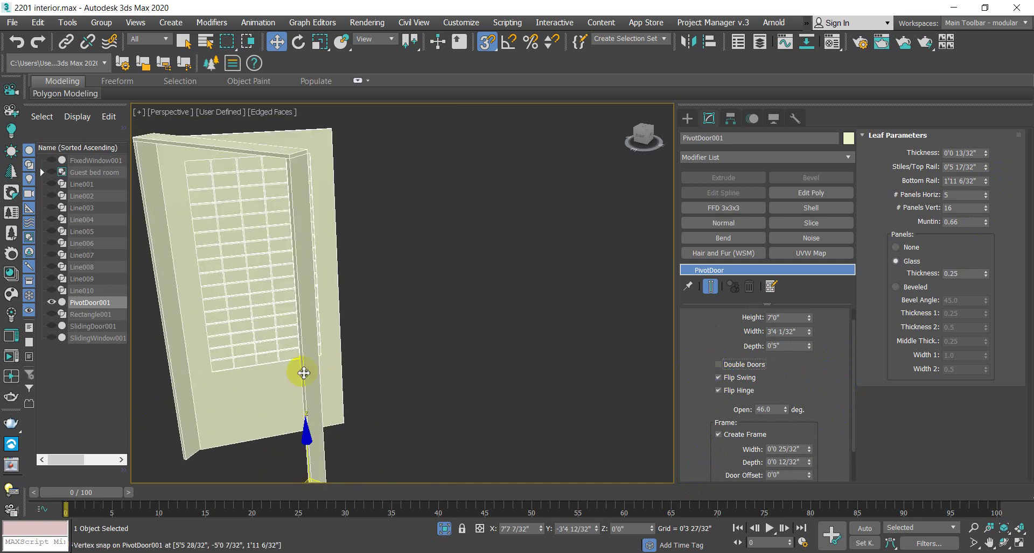
Step: Set the leaf's stiles and top rail to 11 8/32" and end isolation to check the door within the room
{"action": "left_click_drag", "start_coordinate": [986, 172], "coordinate": [973, 114]}
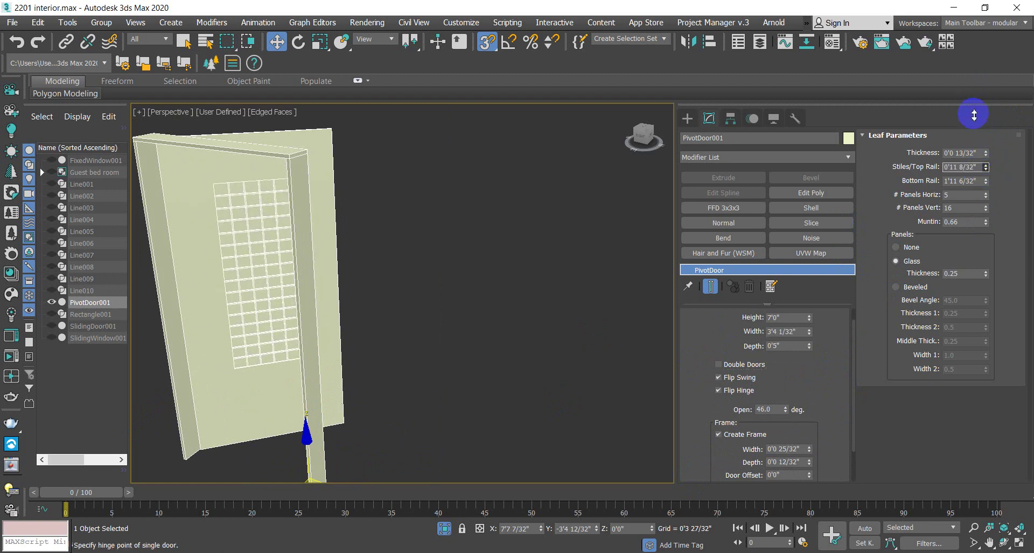
{"action": "right_click", "coordinate": [391, 417]}
{"action": "left_click", "coordinate": [450, 266]}
{"action": "scroll", "coordinate": [442, 301], "scroll_direction": "down", "scroll_amount": 4}
{"action": "middle_click_drag", "start_coordinate": [476, 348], "coordinate": [418, 346], "text": "alt"}
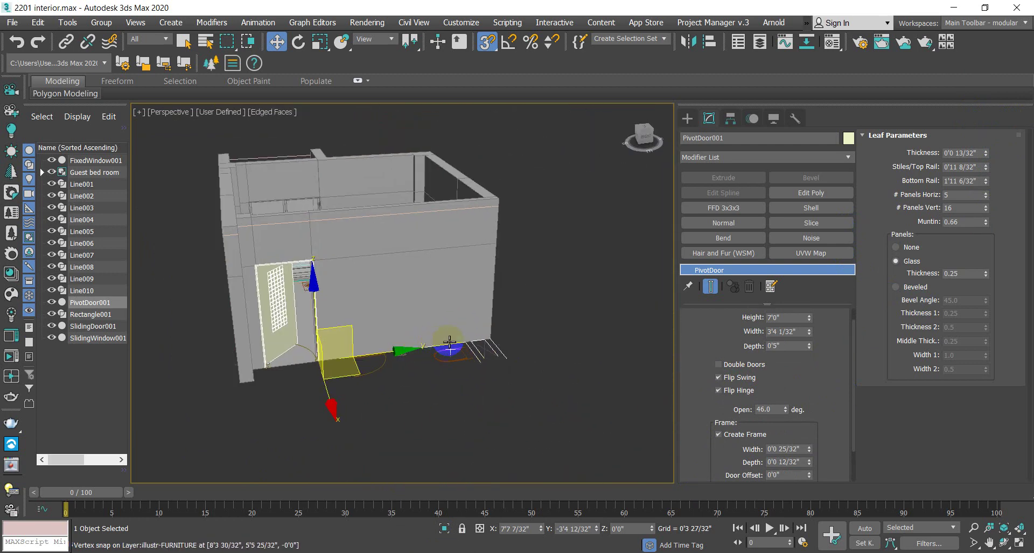
{"action": "scroll", "coordinate": [284, 360], "scroll_direction": "up", "scroll_amount": 3}
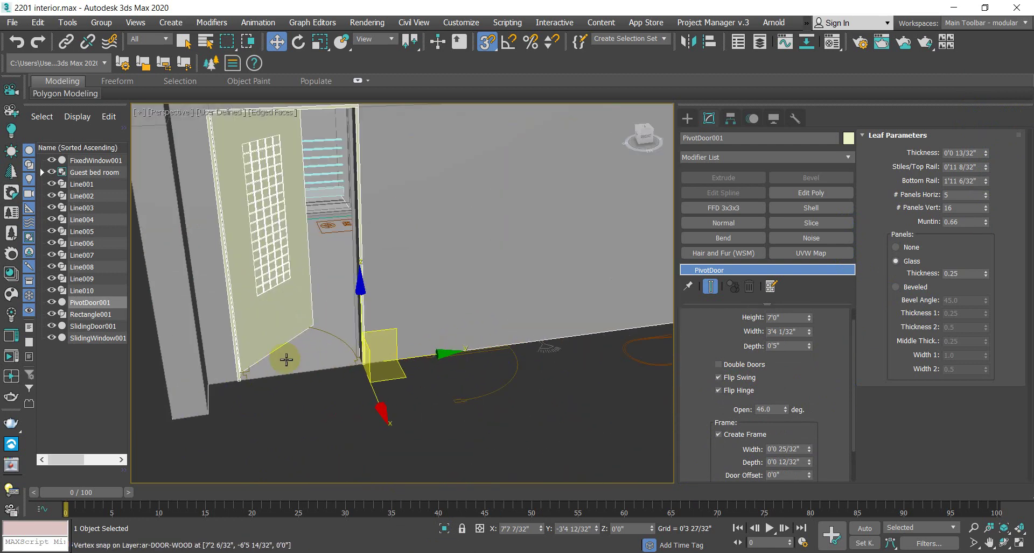
{"action": "scroll", "coordinate": [291, 349], "scroll_direction": "down", "scroll_amount": 5}
{"action": "middle_click_drag", "start_coordinate": [305, 343], "coordinate": [299, 315], "text": "alt"}
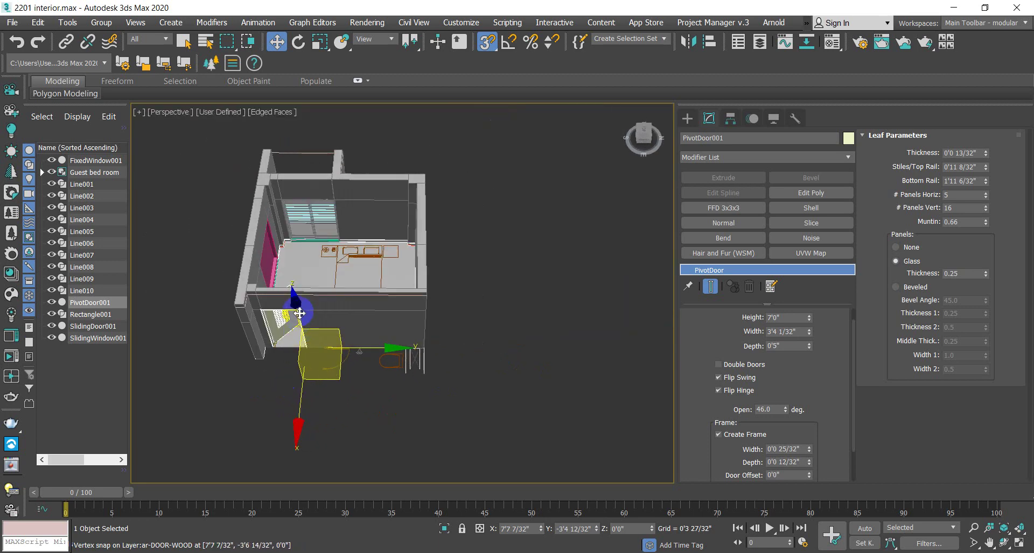
{"action": "scroll", "coordinate": [269, 328], "scroll_direction": "up", "scroll_amount": 5}
Step: Select the fixed window from outside the bedroom and make it see-through
{"action": "left_click", "coordinate": [336, 203]}
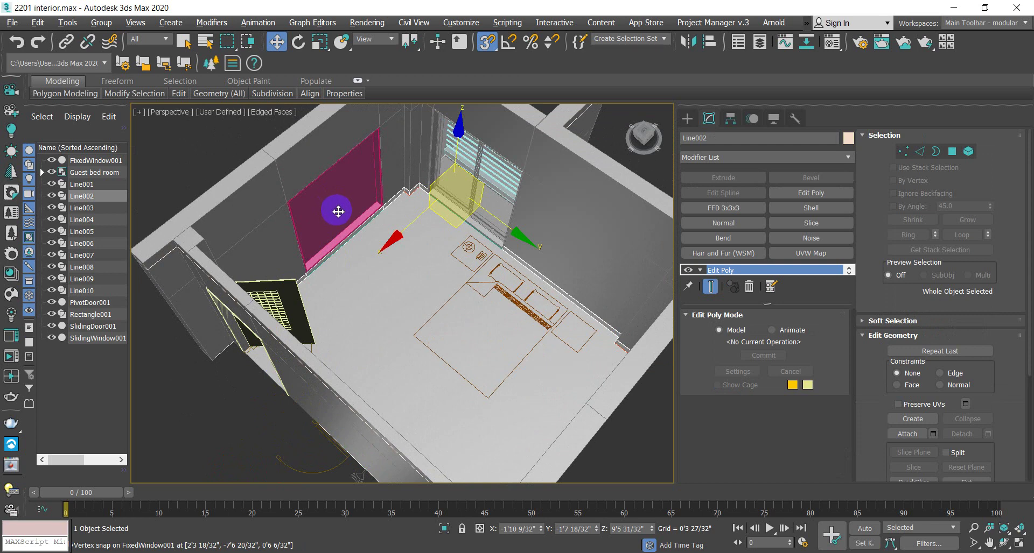
{"action": "left_click", "coordinate": [224, 134]}
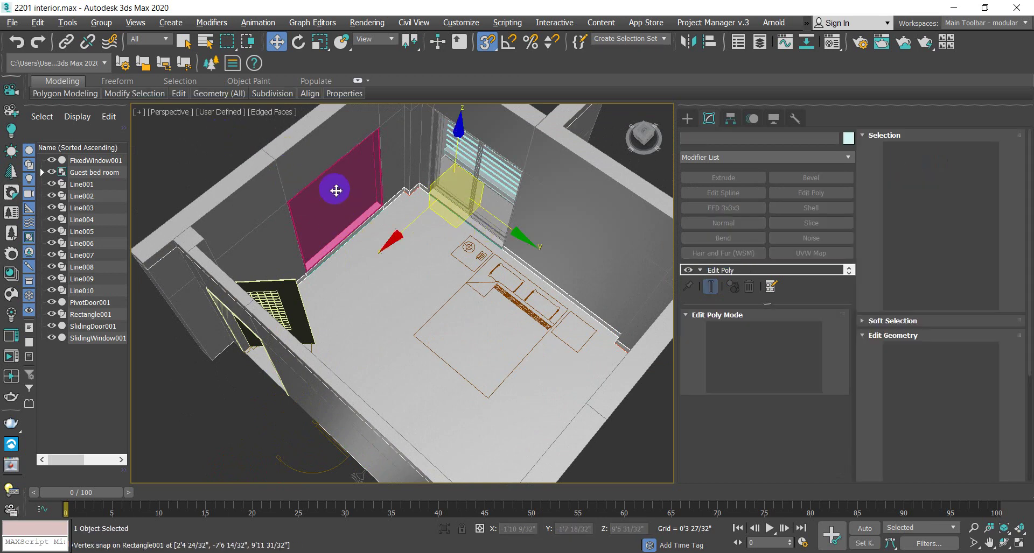
{"action": "left_click", "coordinate": [336, 190]}
{"action": "scroll", "coordinate": [360, 285], "scroll_direction": "down", "scroll_amount": 4}
{"action": "middle_click_drag", "start_coordinate": [360, 286], "coordinate": [487, 229], "text": "alt"}
{"action": "left_click", "coordinate": [318, 437]}
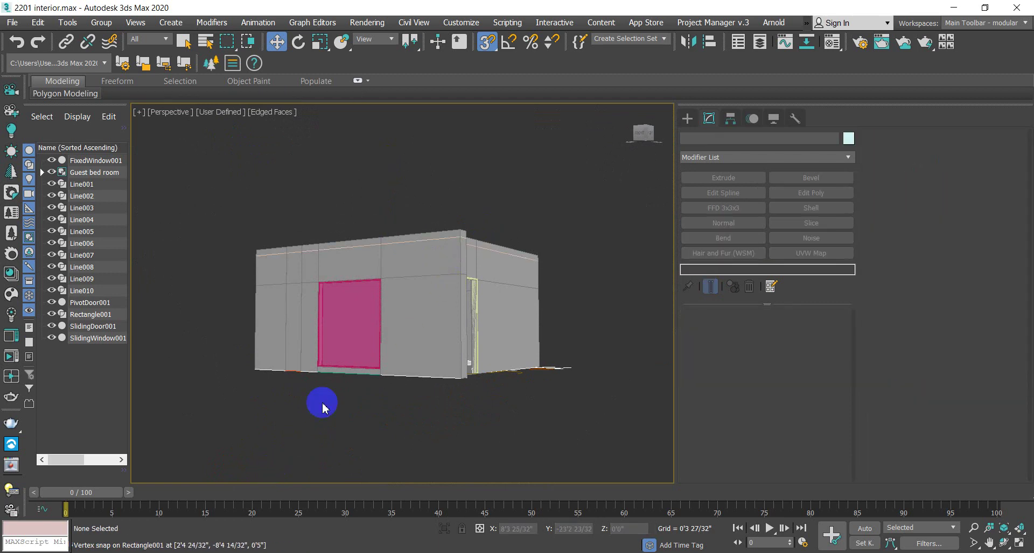
{"action": "left_click", "coordinate": [349, 340]}
{"action": "key", "text": "alt+x"}
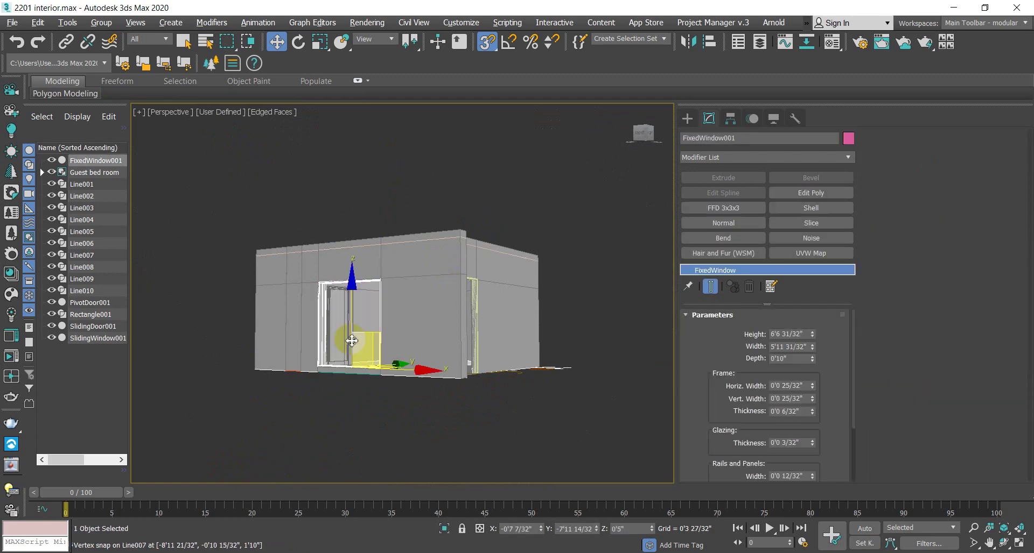
Step: Switch the viewport to the Top view and frame the whole guest bedroom plan
{"action": "middle_click_drag", "start_coordinate": [365, 389], "coordinate": [318, 435], "text": "alt"}
{"action": "scroll", "coordinate": [419, 403], "scroll_direction": "up", "scroll_amount": 4}
{"action": "scroll", "coordinate": [422, 404], "scroll_direction": "down", "scroll_amount": 3}
{"action": "middle_click_drag", "start_coordinate": [422, 415], "coordinate": [388, 359], "text": "alt"}
{"action": "key", "text": "t"}
{"action": "scroll", "coordinate": [422, 365], "scroll_direction": "down", "scroll_amount": 5}
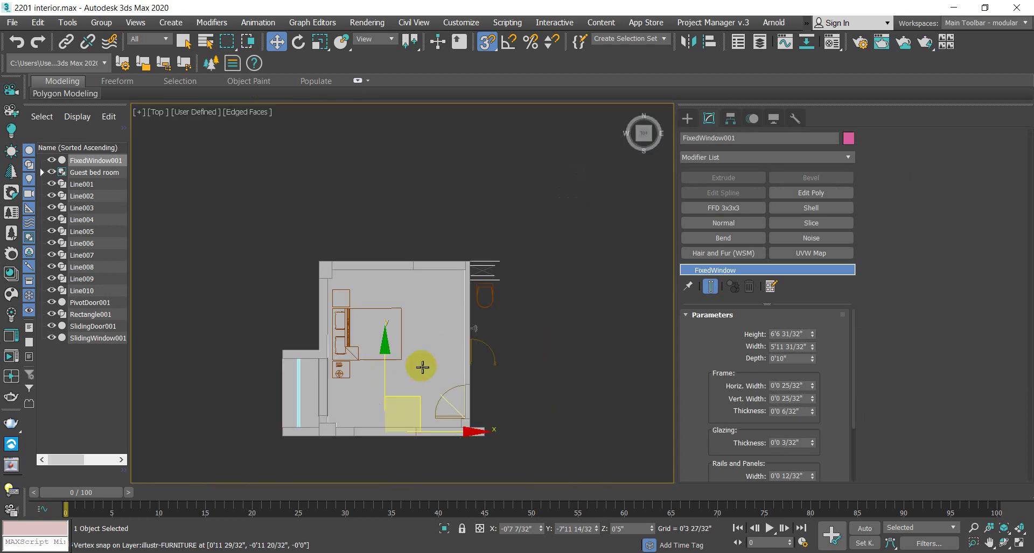
{"action": "scroll", "coordinate": [430, 377], "scroll_direction": "up", "scroll_amount": 2}
{"action": "scroll", "coordinate": [373, 362], "scroll_direction": "up", "scroll_amount": 3}
{"action": "middle_click_drag", "start_coordinate": [374, 362], "coordinate": [361, 408]}
{"action": "scroll", "coordinate": [394, 386], "scroll_direction": "down", "scroll_amount": 3}
{"action": "scroll", "coordinate": [374, 362], "scroll_direction": "up", "scroll_amount": 2}
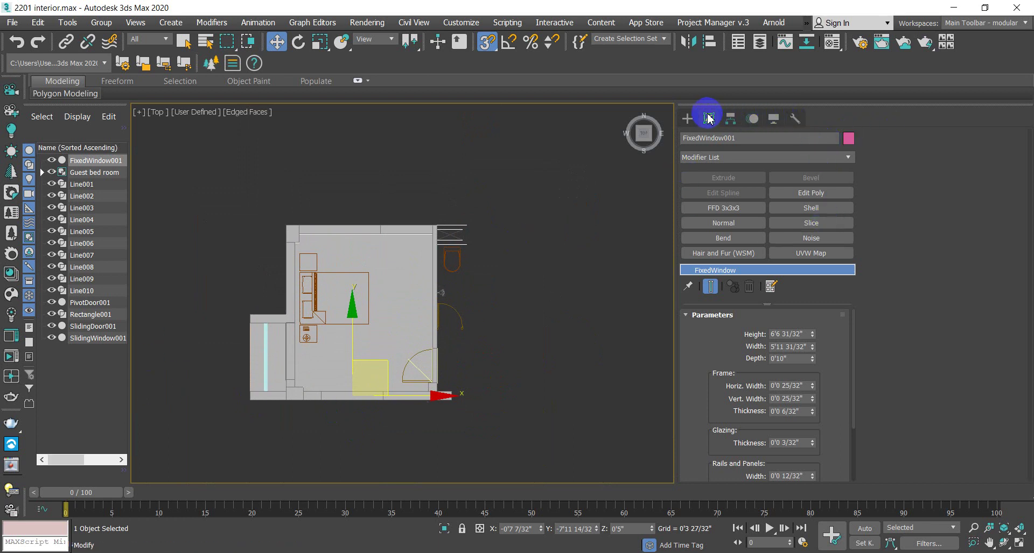
Step: Create a targeted Corona camera outside the bedroom's door-side wall, aimed at the bed with a target distance of about 20'8"
{"action": "left_click", "coordinate": [687, 118]}
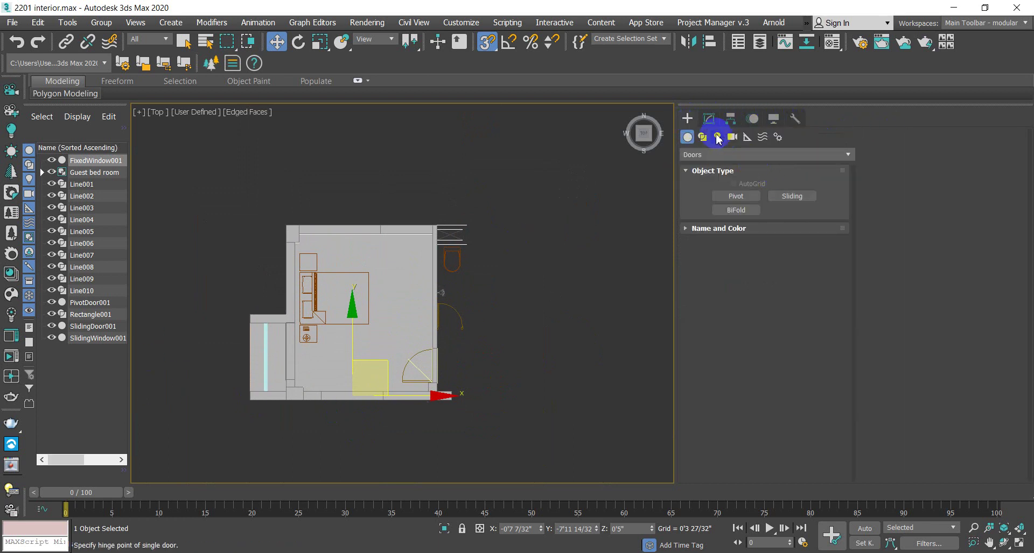
{"action": "left_click", "coordinate": [732, 137]}
{"action": "left_click", "coordinate": [805, 211]}
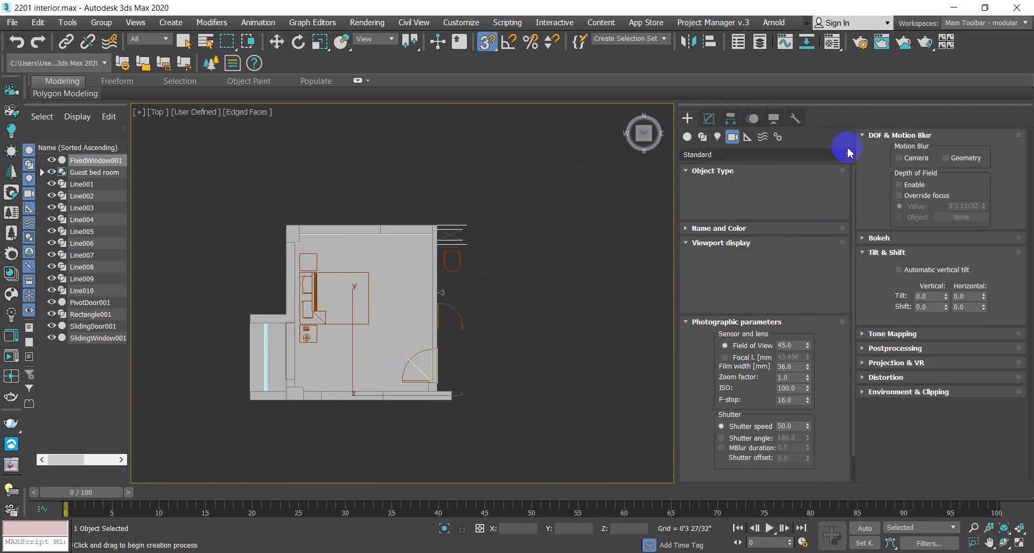
{"action": "left_click", "coordinate": [744, 197]}
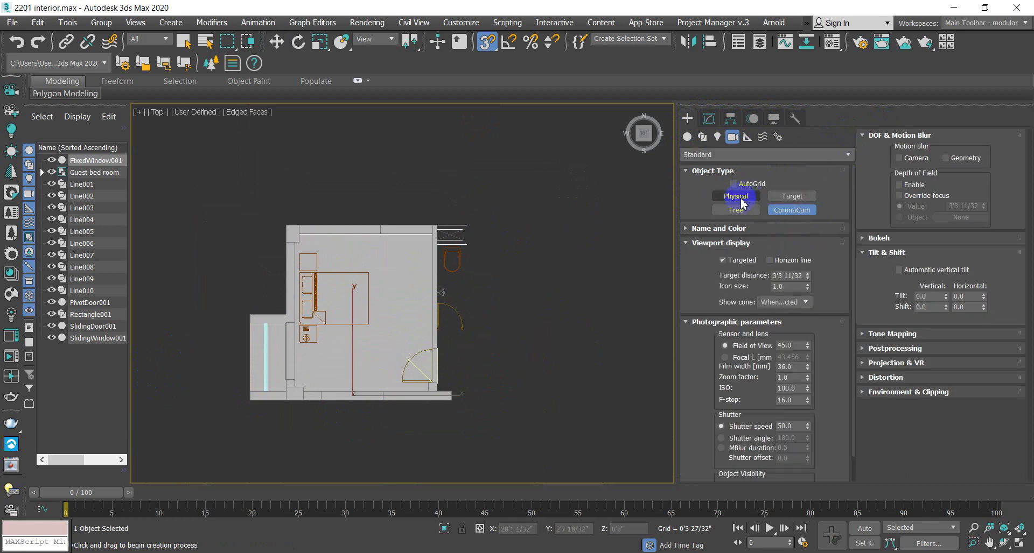
{"action": "left_click", "coordinate": [791, 211]}
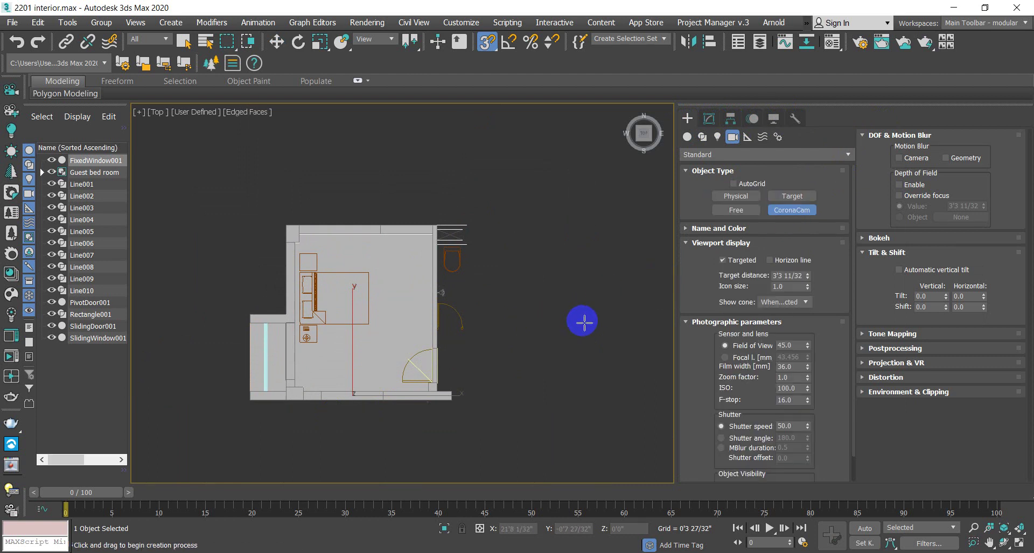
{"action": "left_click_drag", "start_coordinate": [580, 318], "coordinate": [600, 311]}
{"action": "middle_click_drag", "start_coordinate": [592, 315], "coordinate": [551, 316]}
{"action": "left_click_drag", "start_coordinate": [522, 304], "coordinate": [311, 306]}
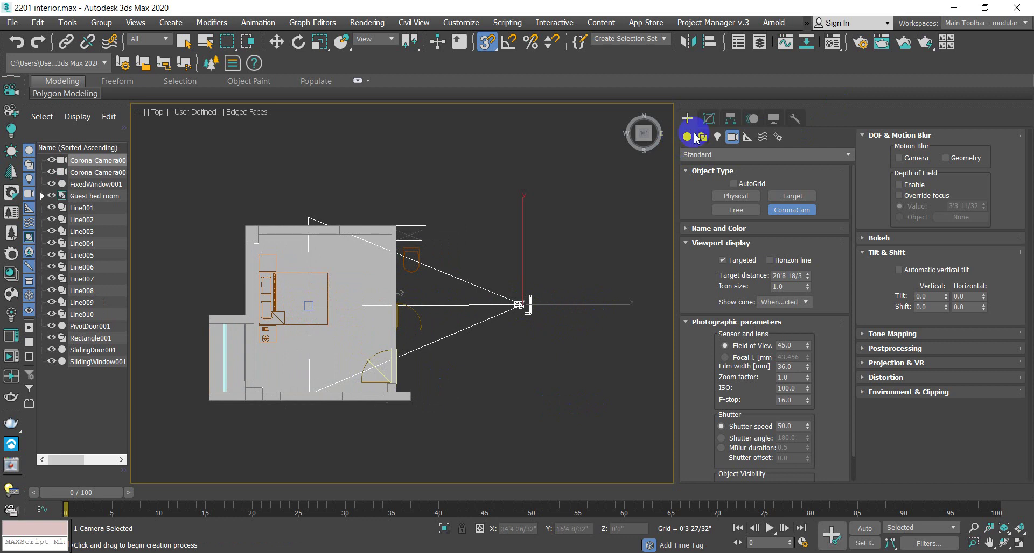
Step: Enable the camera's clipping and set its near clipping distance to 8'7 3/32"
{"action": "left_click", "coordinate": [709, 118]}
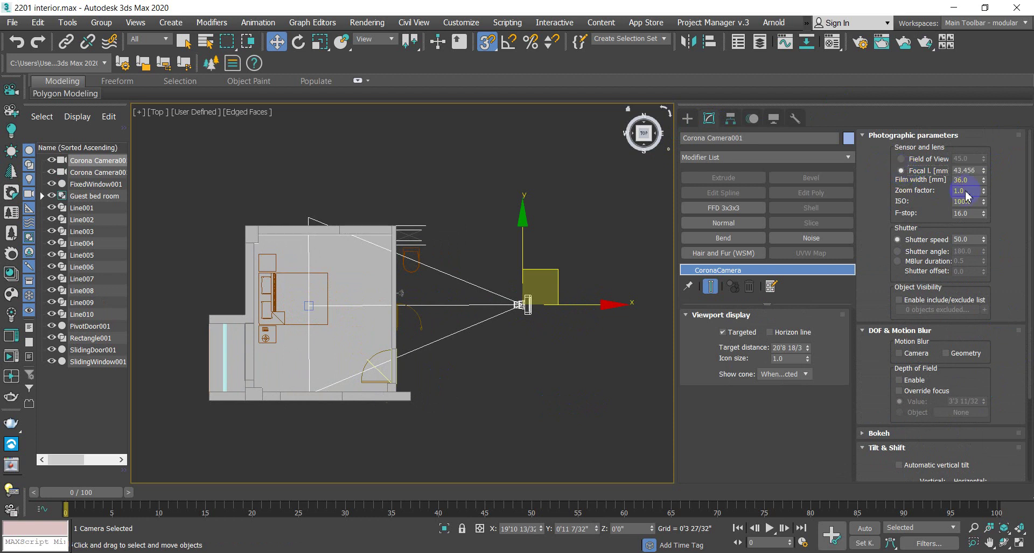
{"action": "scroll", "coordinate": [956, 350], "scroll_direction": "down", "scroll_amount": 3}
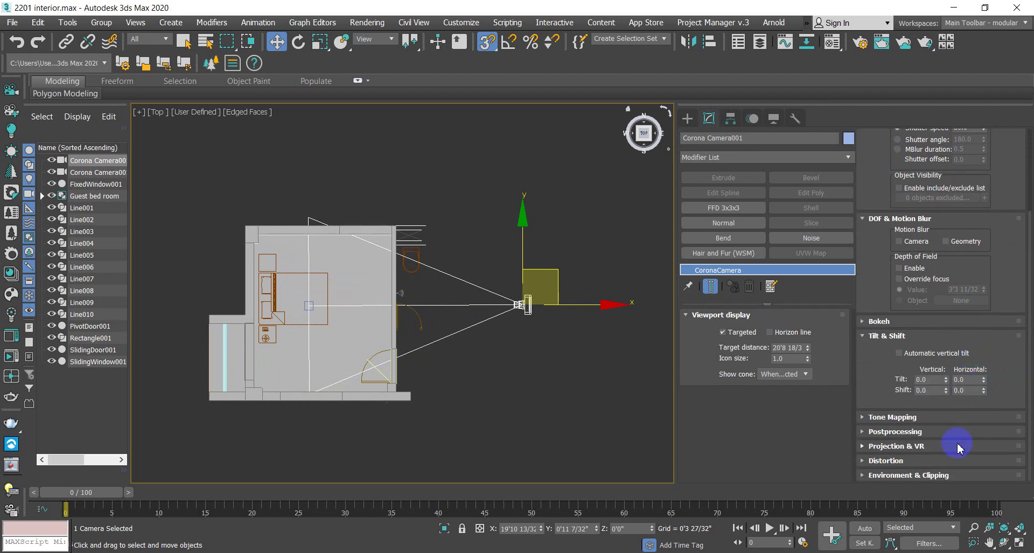
{"action": "left_click", "coordinate": [867, 476]}
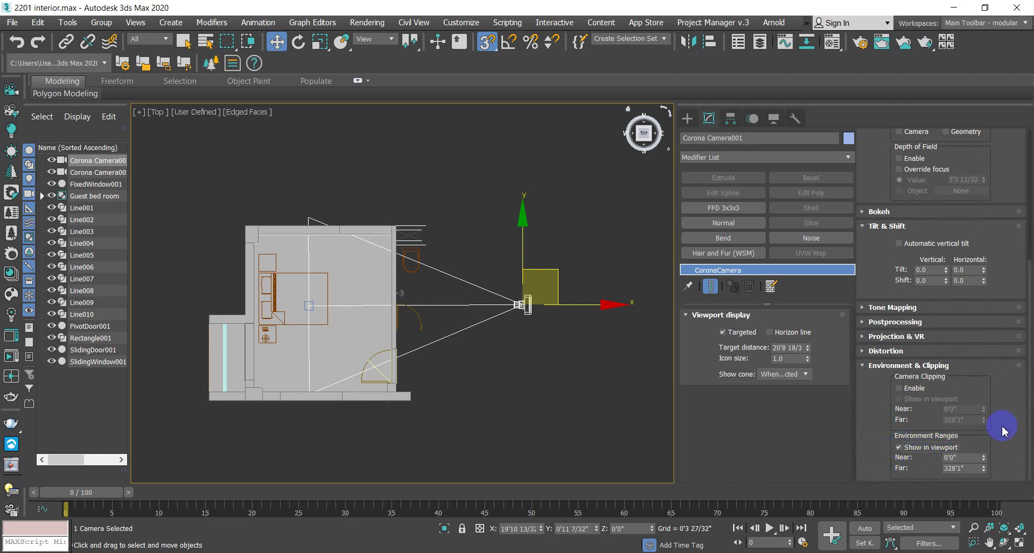
{"action": "left_click", "coordinate": [899, 388]}
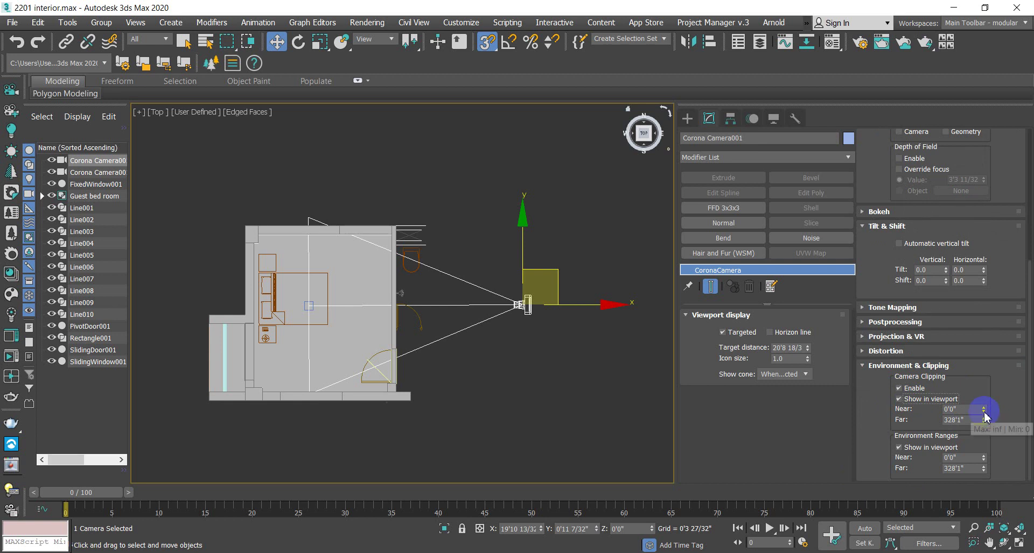
{"action": "left_click_drag", "start_coordinate": [983, 411], "coordinate": [684, 27]}
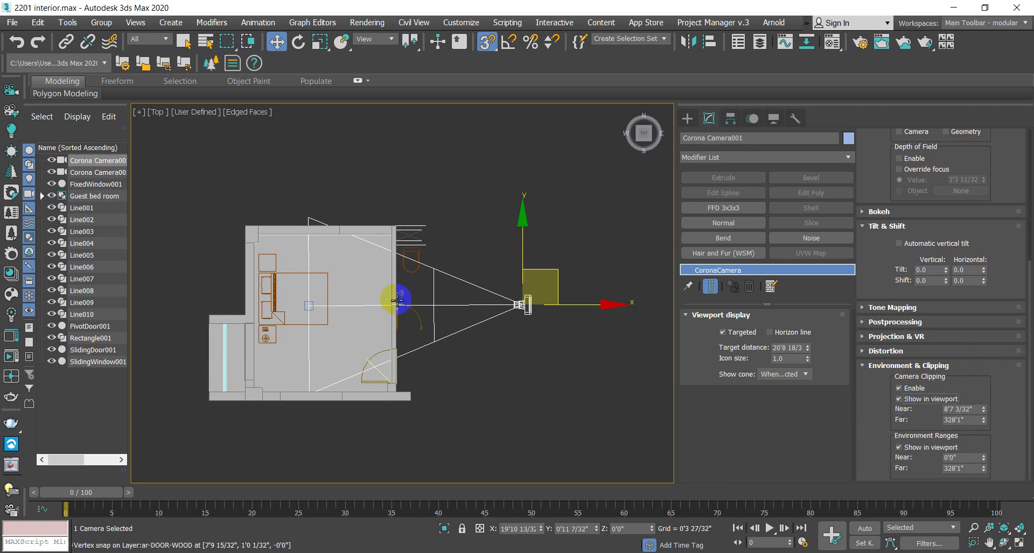
Step: Look through the camera, raise it to a height of about 8'2", and return to the Top view
{"action": "key", "text": "c"}
{"action": "middle_click_drag", "start_coordinate": [415, 365], "coordinate": [415, 453]}
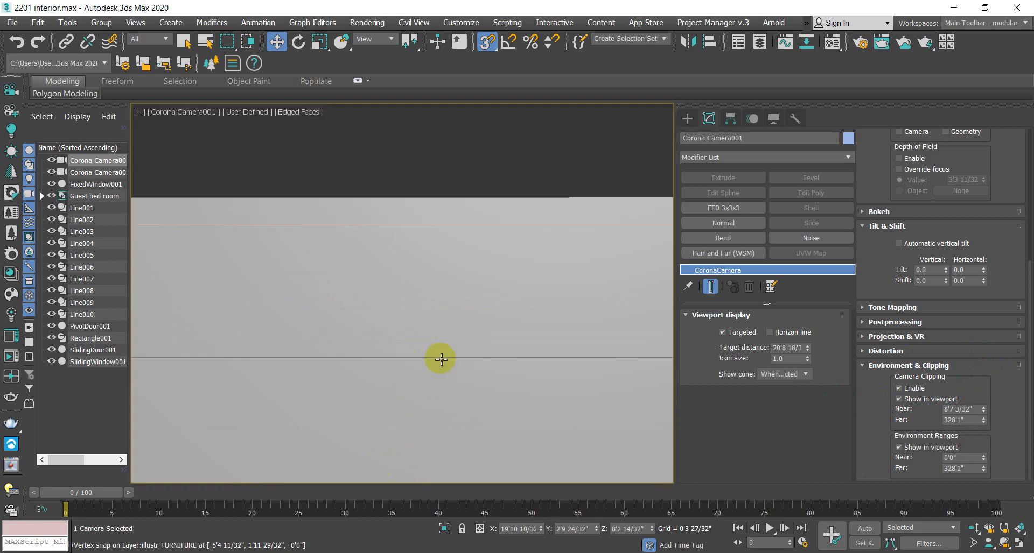
{"action": "key", "text": "t"}
{"action": "scroll", "coordinate": [434, 377], "scroll_direction": "down", "scroll_amount": 4}
{"action": "middle_click_drag", "start_coordinate": [588, 357], "coordinate": [495, 282]}
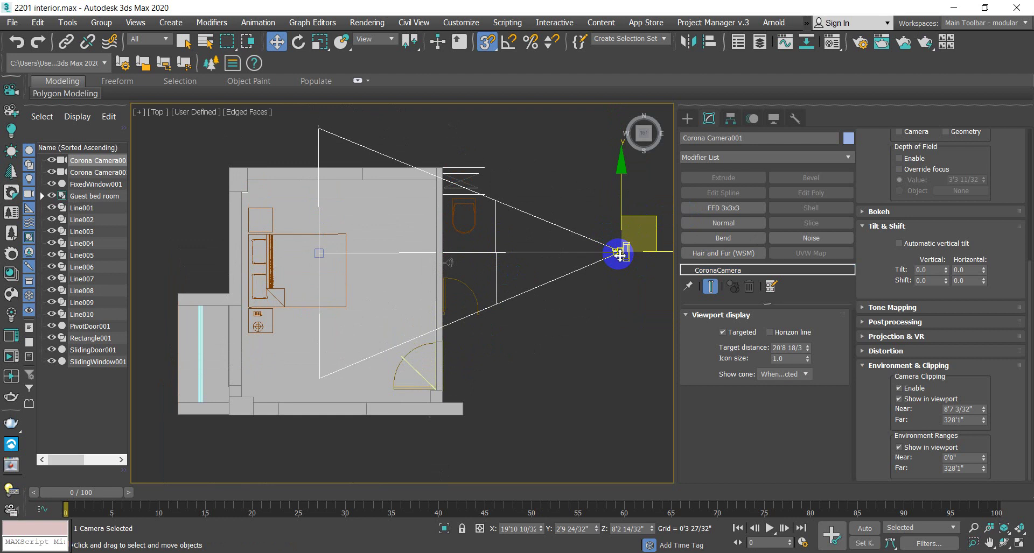
Step: Undo a trial move of the camera and extend its near clipping distance to 13'1 24/32"
{"action": "left_click_drag", "start_coordinate": [619, 254], "coordinate": [625, 198]}
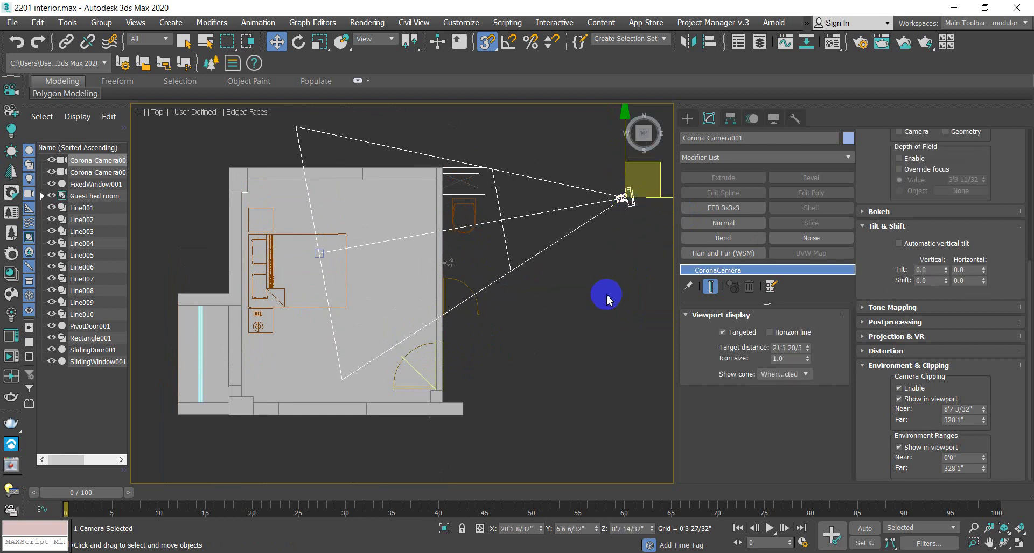
{"action": "key", "text": "ctrl+z"}
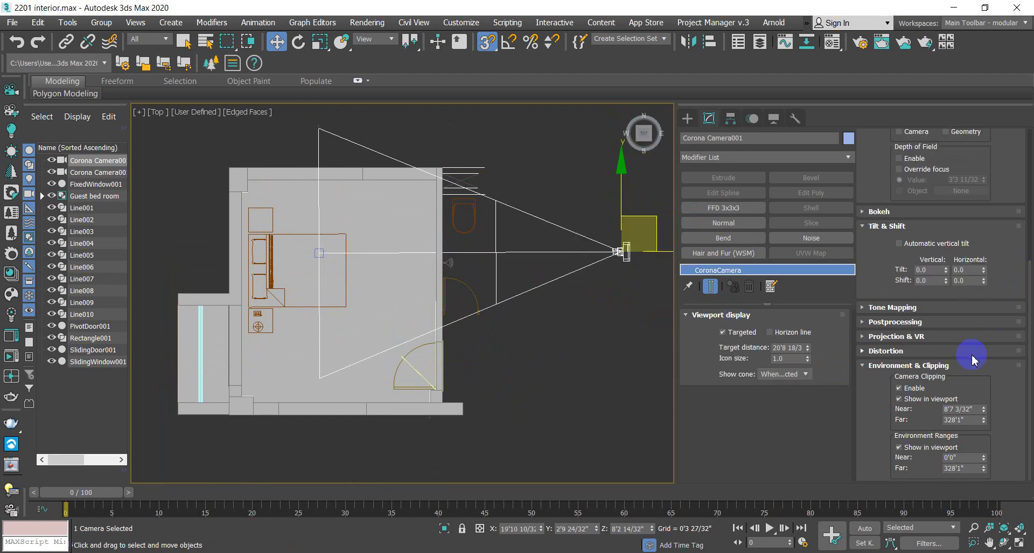
{"action": "left_click_drag", "start_coordinate": [985, 409], "coordinate": [995, 380]}
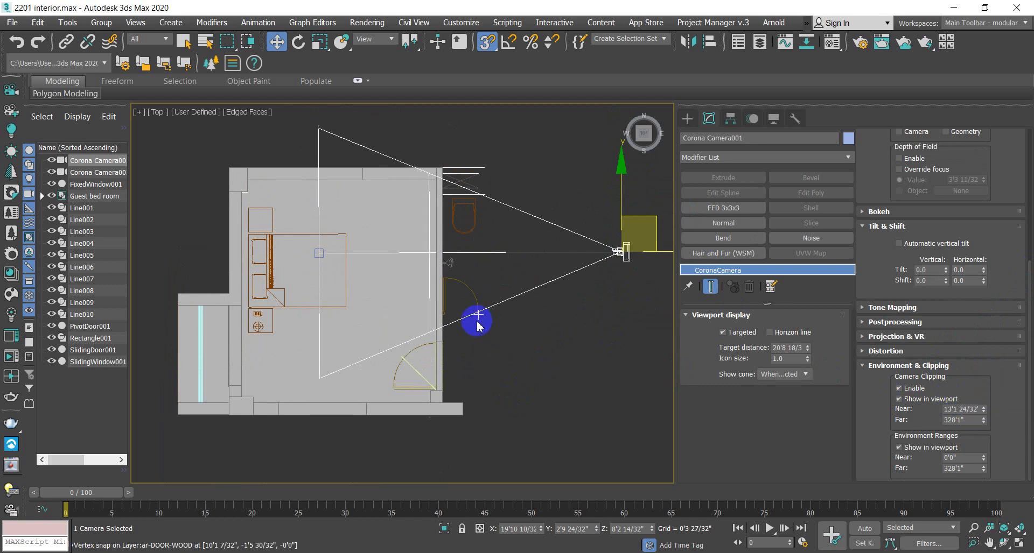
Step: Turn off snapping and move the camera together with its target along Y toward the entrance door's end of the room
{"action": "key", "text": "s"}
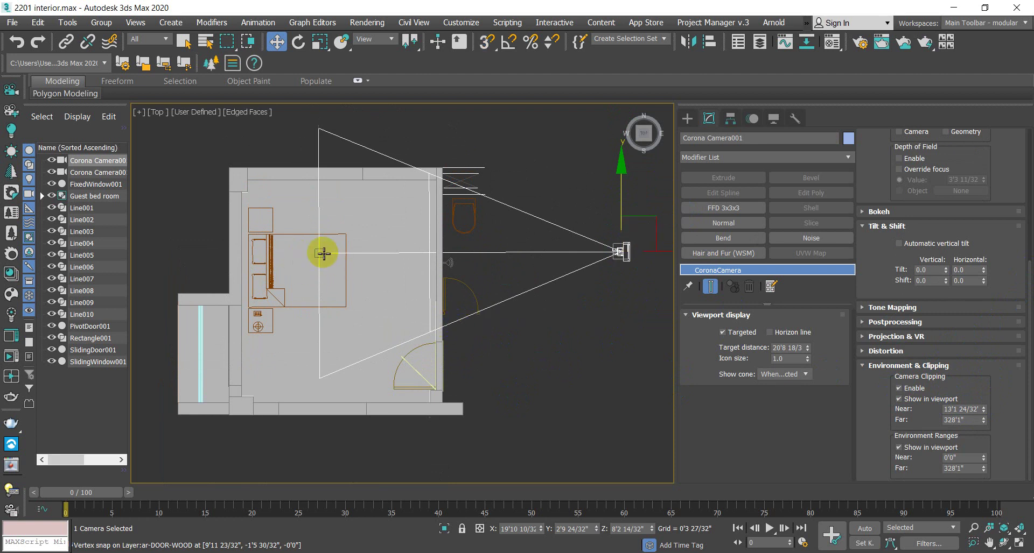
{"action": "left_click", "coordinate": [323, 254]}
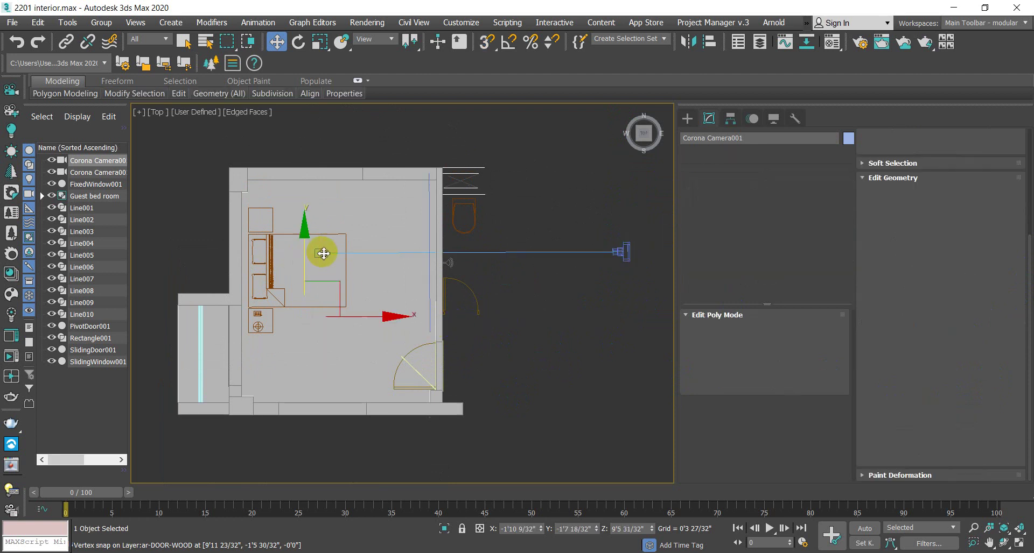
{"action": "left_click", "coordinate": [626, 253]}
{"action": "right_click", "coordinate": [626, 251]}
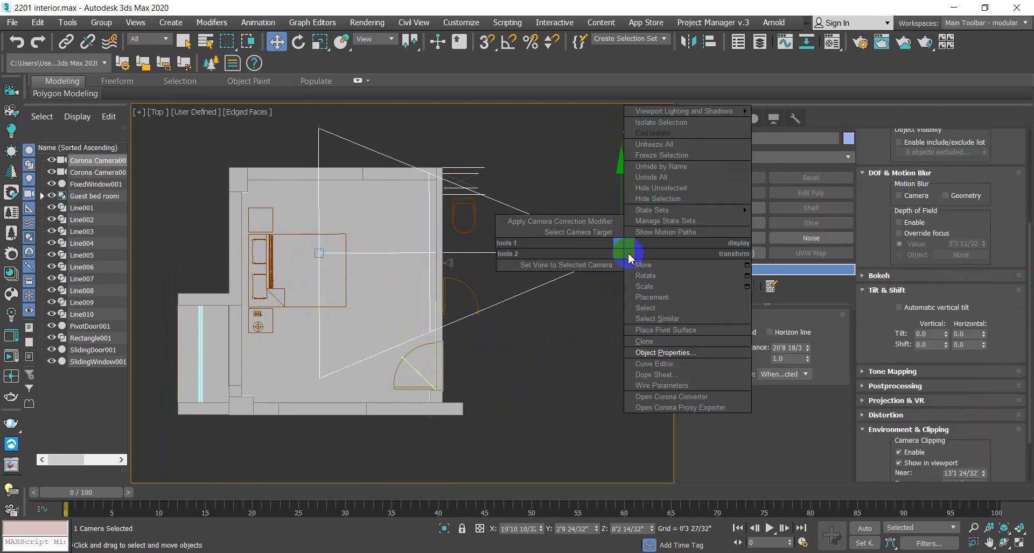
{"action": "left_click", "coordinate": [583, 237]}
{"action": "left_click", "coordinate": [623, 252]}
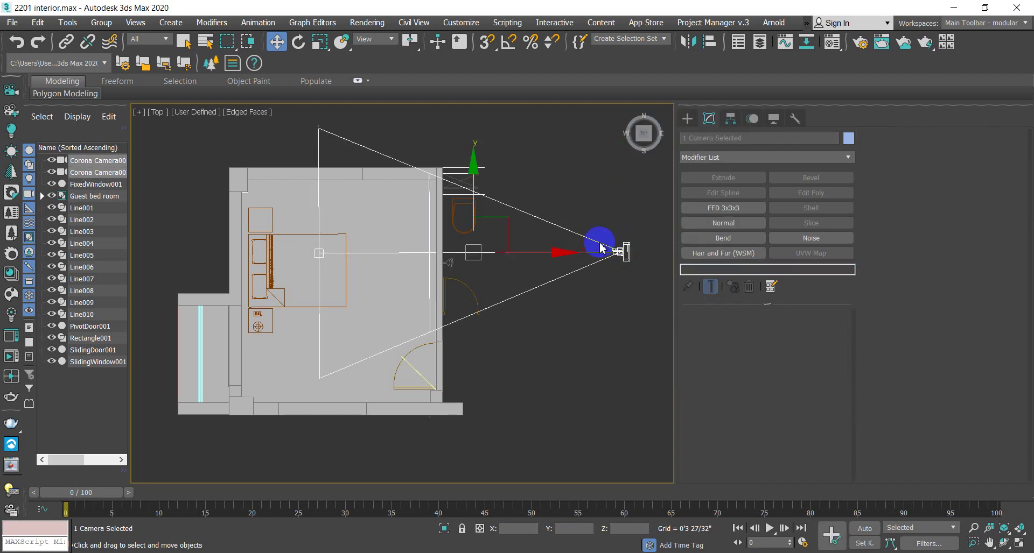
{"action": "left_click_drag", "start_coordinate": [474, 172], "coordinate": [488, 206]}
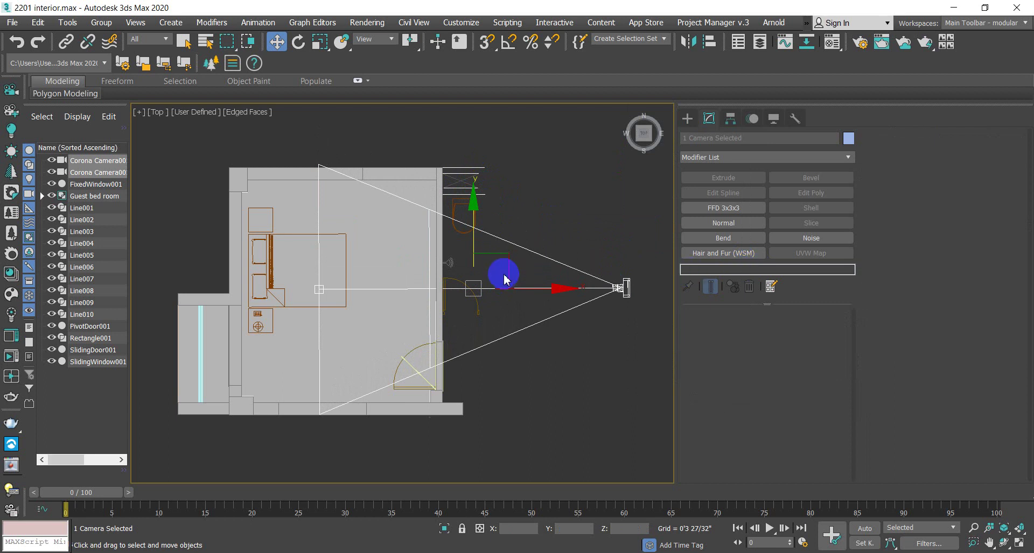
Step: Reselect only the camera and set its near clipping distance to 12'9"
{"action": "left_click", "coordinate": [619, 289]}
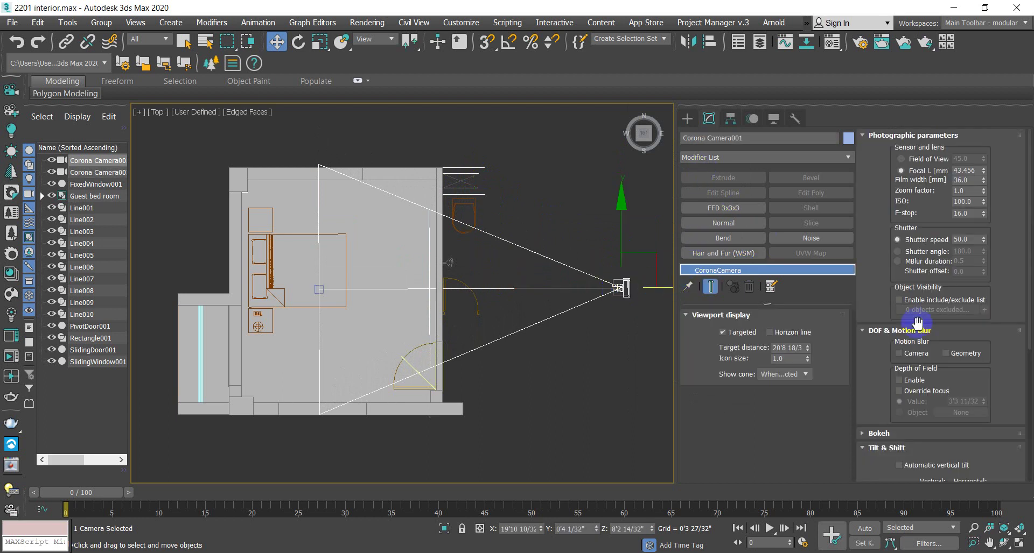
{"action": "scroll", "coordinate": [939, 387], "scroll_direction": "down", "scroll_amount": 6}
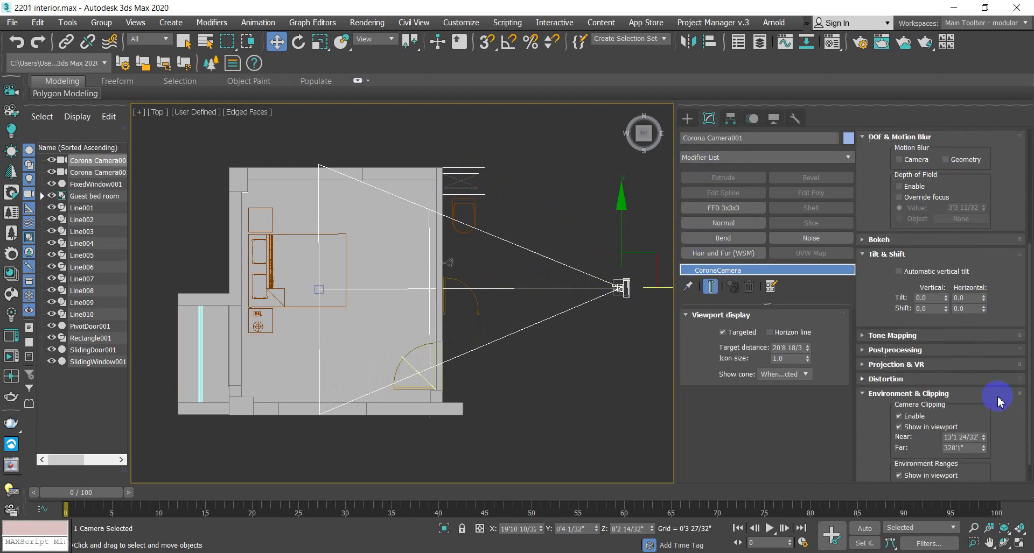
{"action": "left_click_drag", "start_coordinate": [985, 411], "coordinate": [985, 409]}
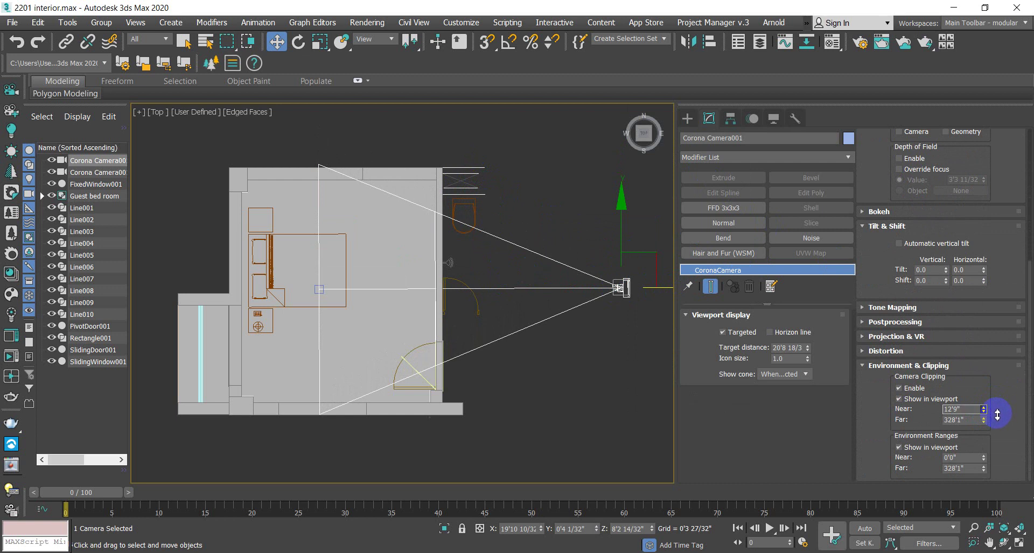
{"action": "left_click", "coordinate": [448, 227]}
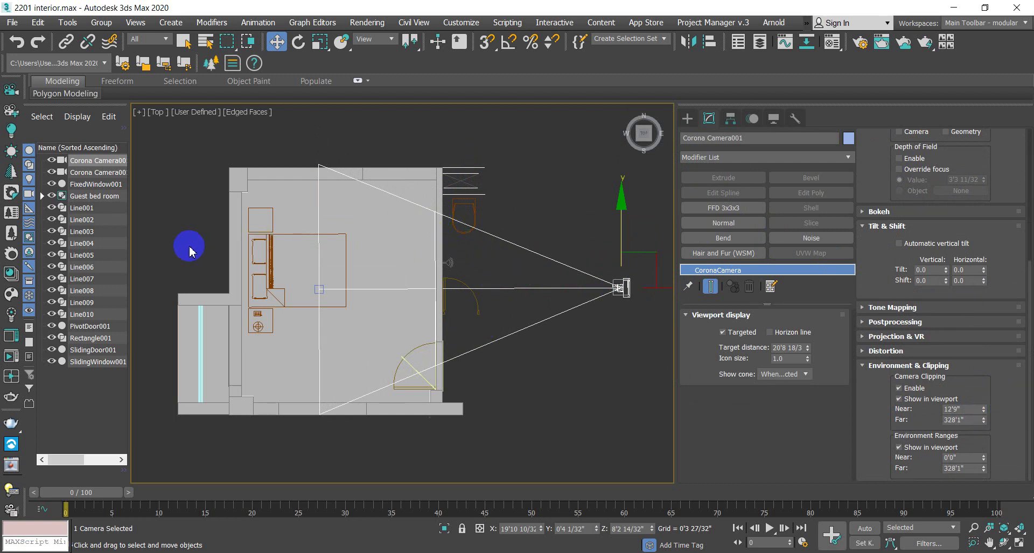
Step: Frame the far wall through the camera by adjusting its height, dollying to a target distance of about 20'3", and fine-tuning field of view and perspective
{"action": "key", "text": "c"}
{"action": "middle_click_drag", "start_coordinate": [460, 400], "coordinate": [461, 284]}
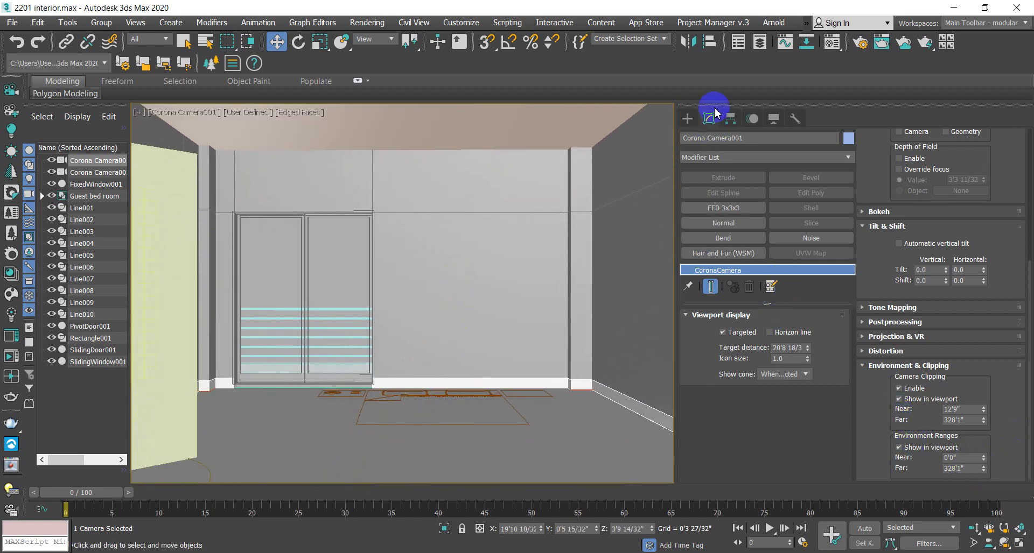
{"action": "left_click", "coordinate": [974, 529]}
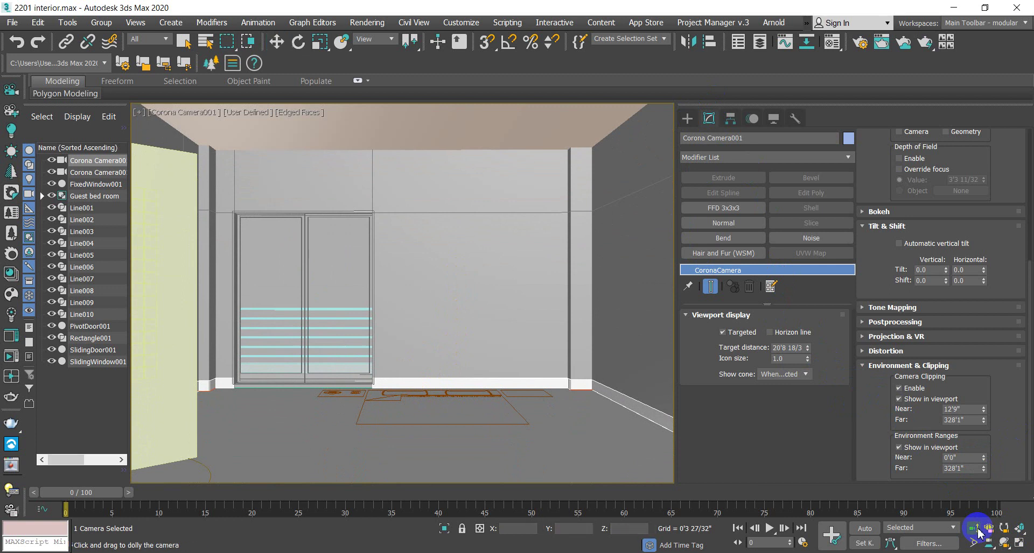
{"action": "left_click_drag", "start_coordinate": [251, 298], "coordinate": [322, 303]}
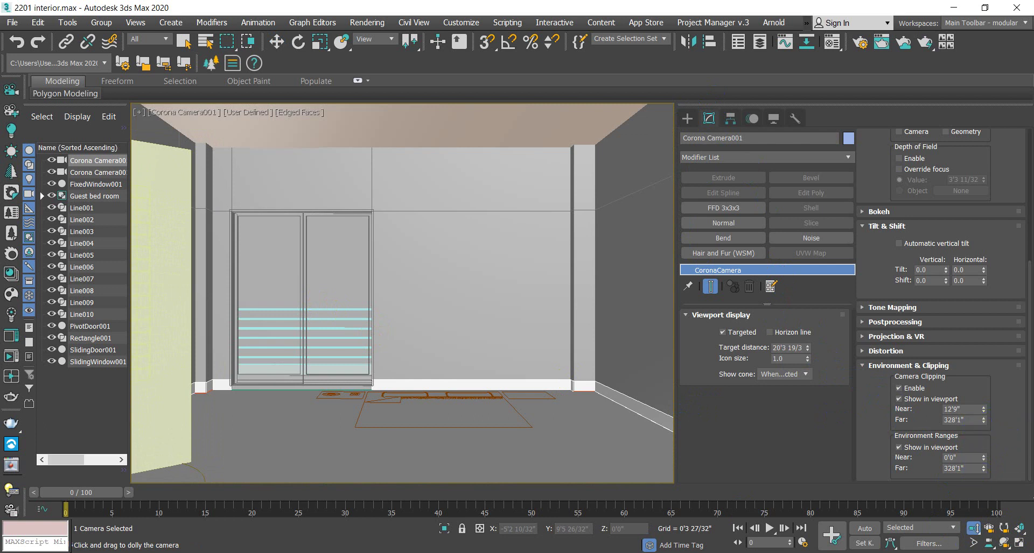
{"action": "left_click", "coordinate": [975, 545]}
{"action": "left_click_drag", "start_coordinate": [339, 351], "coordinate": [372, 354]}
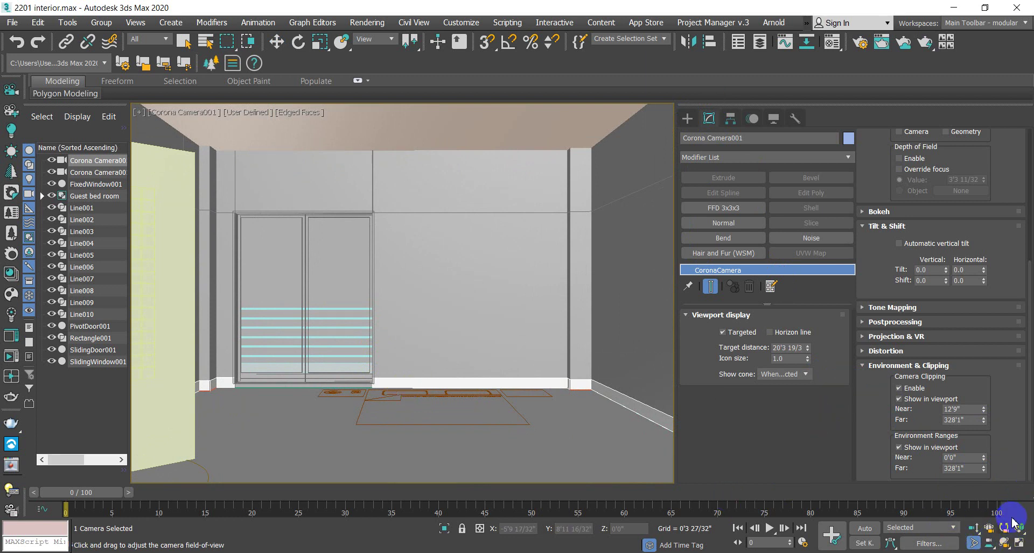
{"action": "left_click", "coordinate": [988, 528]}
{"action": "middle_click_drag", "start_coordinate": [368, 369], "coordinate": [422, 393]}
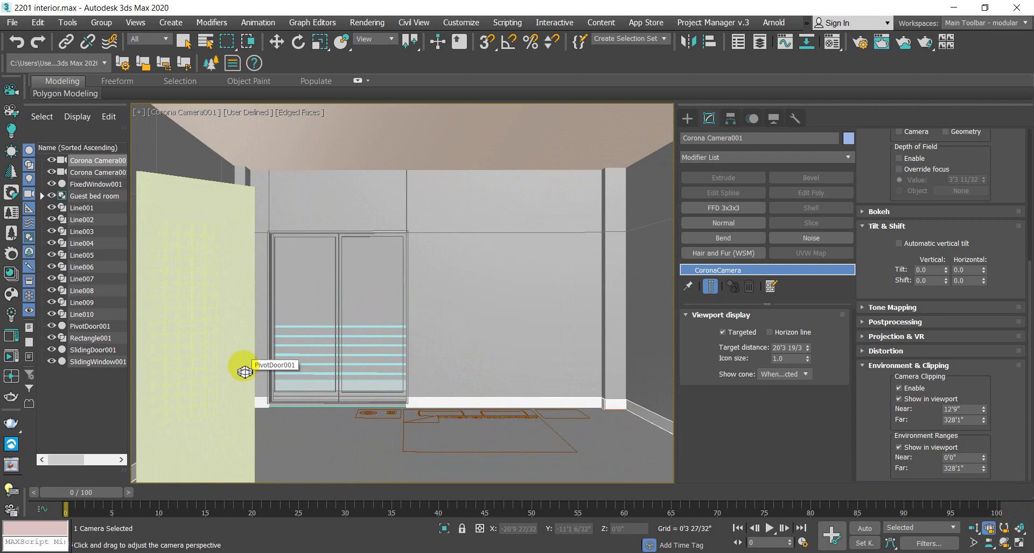
Step: Select the pivot door and close its leaf by setting Open to 0 degrees
{"action": "key", "text": "t"}
{"action": "scroll", "coordinate": [352, 329], "scroll_direction": "down", "scroll_amount": 5}
{"action": "scroll", "coordinate": [438, 381], "scroll_direction": "up", "scroll_amount": 4}
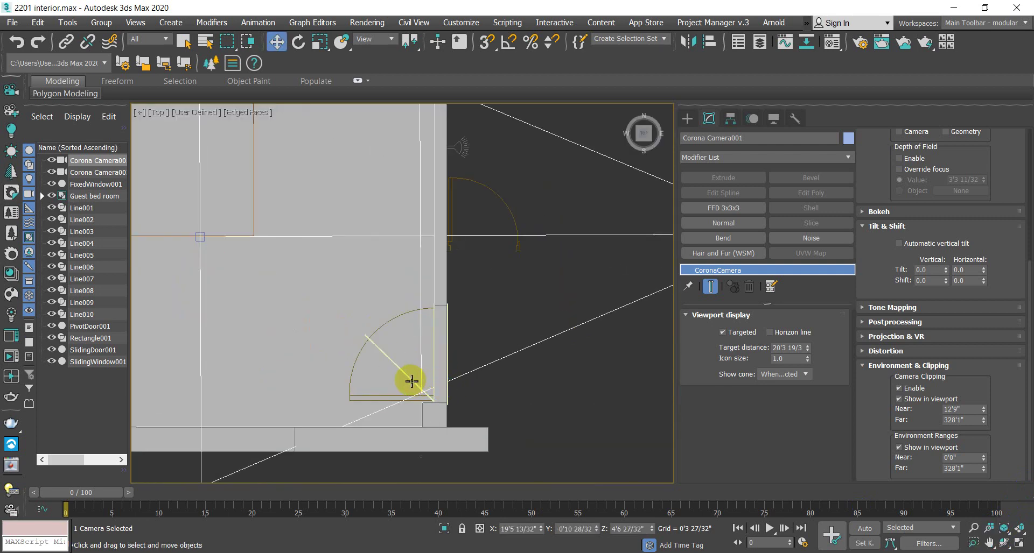
{"action": "scroll", "coordinate": [412, 381], "scroll_direction": "up", "scroll_amount": 2}
{"action": "left_click", "coordinate": [415, 378]}
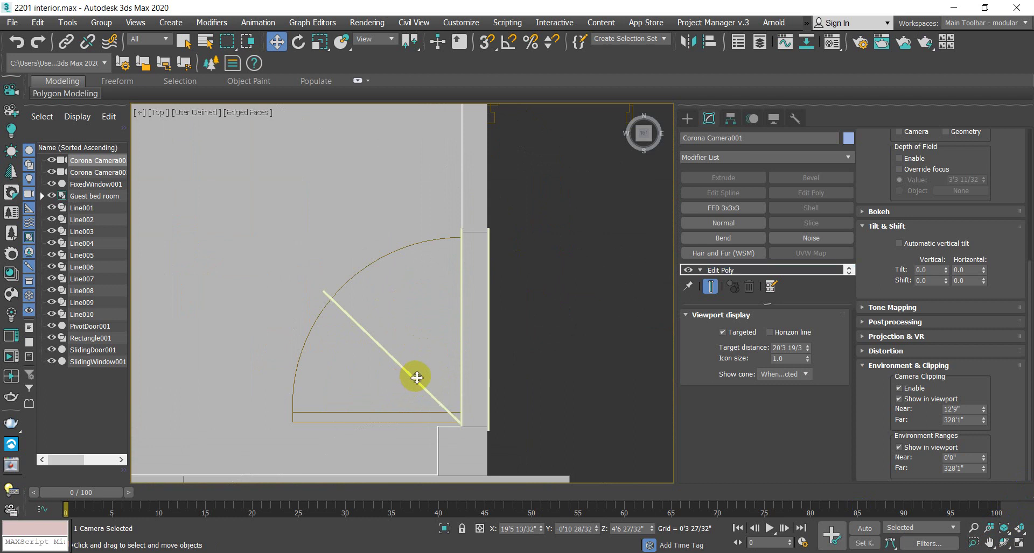
{"action": "scroll", "coordinate": [470, 415], "scroll_direction": "up", "scroll_amount": 4}
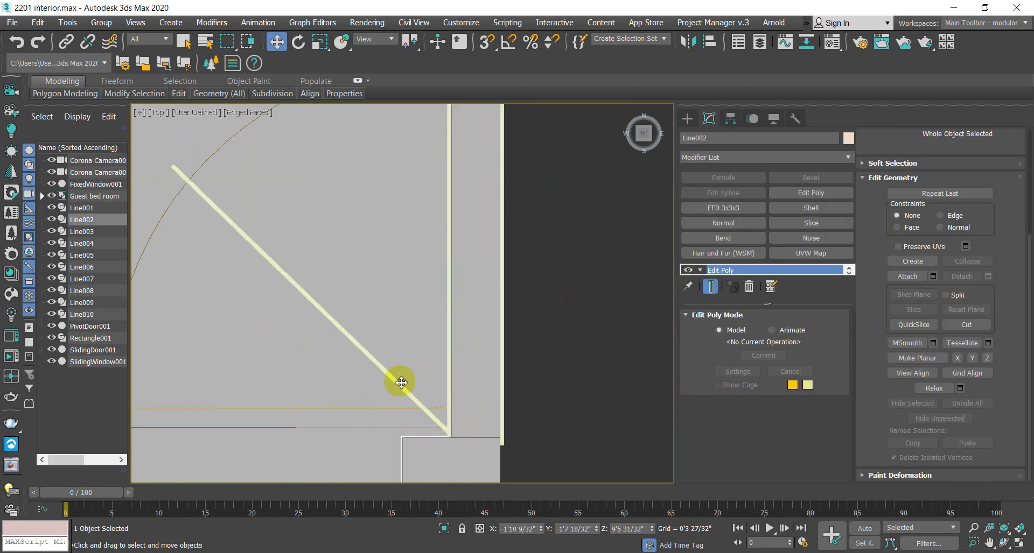
{"action": "scroll", "coordinate": [393, 382], "scroll_direction": "up", "scroll_amount": 5}
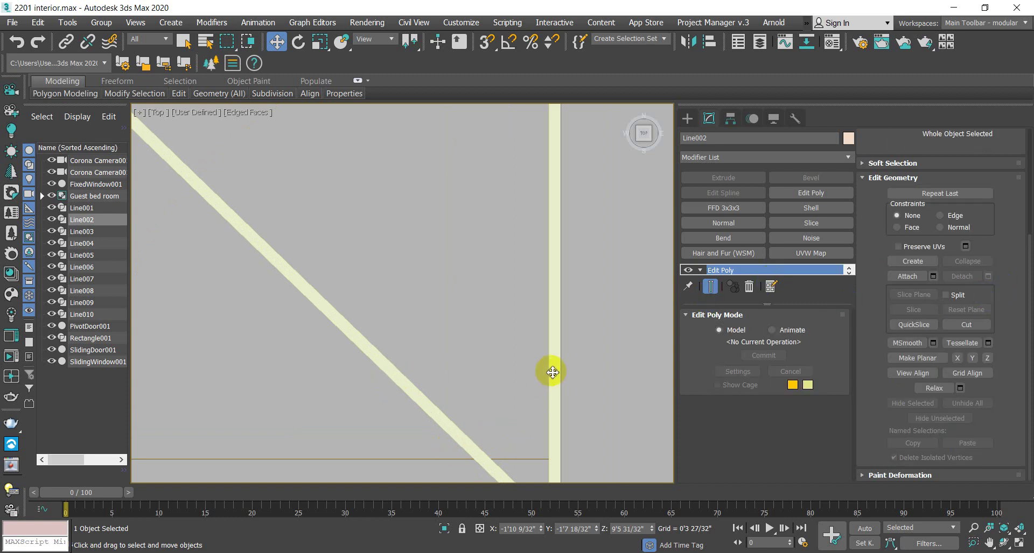
{"action": "scroll", "coordinate": [553, 373], "scroll_direction": "up", "scroll_amount": 3}
{"action": "scroll", "coordinate": [554, 375], "scroll_direction": "down", "scroll_amount": 4}
{"action": "key", "text": "p"}
{"action": "middle_click_drag", "start_coordinate": [554, 376], "coordinate": [425, 384], "text": "alt"}
{"action": "scroll", "coordinate": [425, 383], "scroll_direction": "down", "scroll_amount": 5}
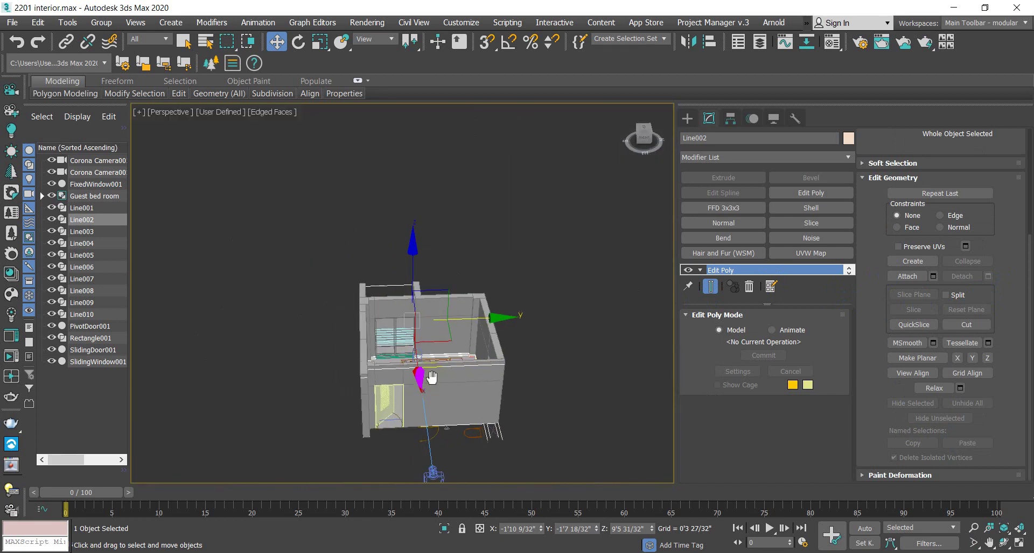
{"action": "scroll", "coordinate": [418, 369], "scroll_direction": "up", "scroll_amount": 7}
{"action": "left_click", "coordinate": [397, 365]}
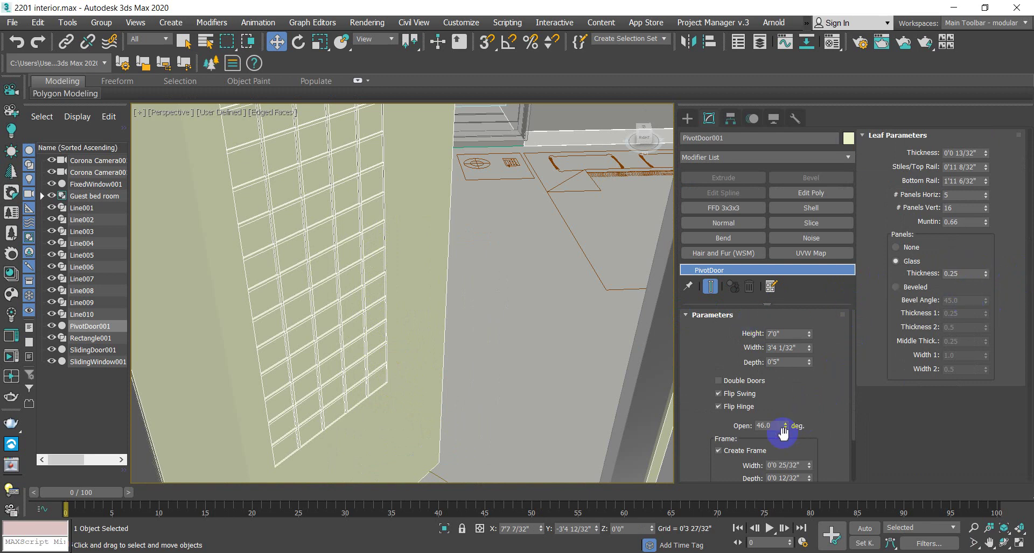
{"action": "left_click_drag", "start_coordinate": [786, 427], "coordinate": [806, 538]}
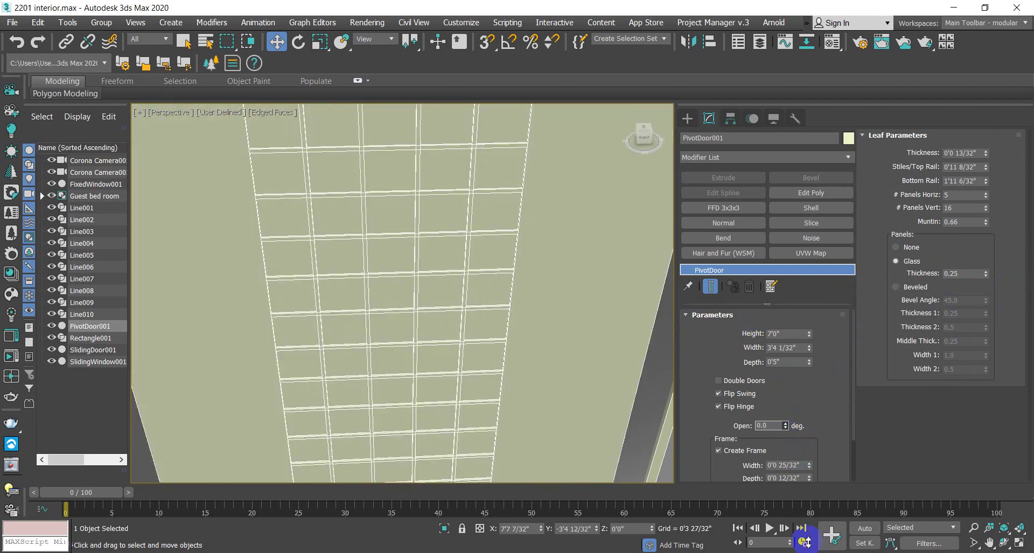
Step: Readjust the framing of the interior in the camera view and select the room's wall object
{"action": "scroll", "coordinate": [518, 186], "scroll_direction": "down", "scroll_amount": 10}
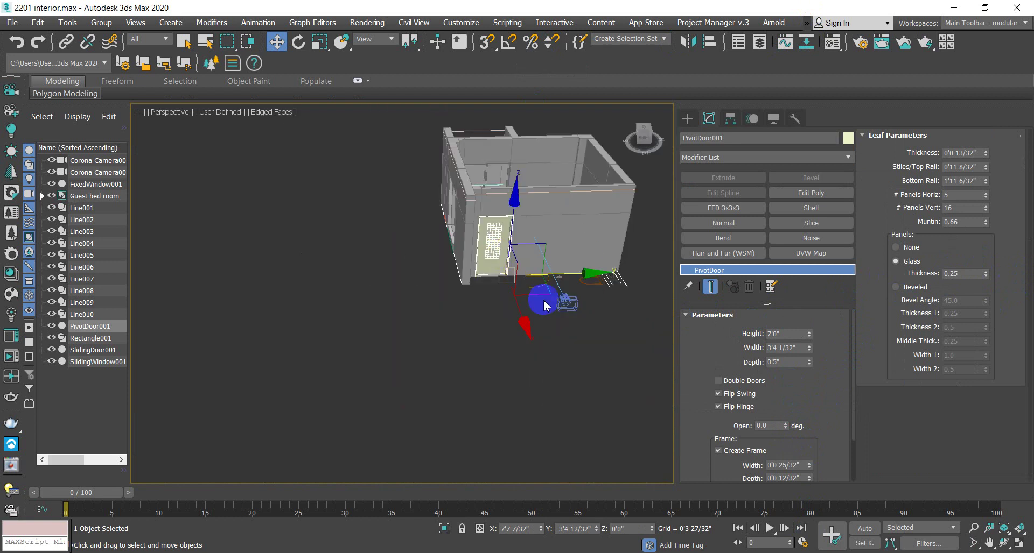
{"action": "key", "text": "c"}
{"action": "middle_click_drag", "start_coordinate": [517, 286], "coordinate": [522, 266]}
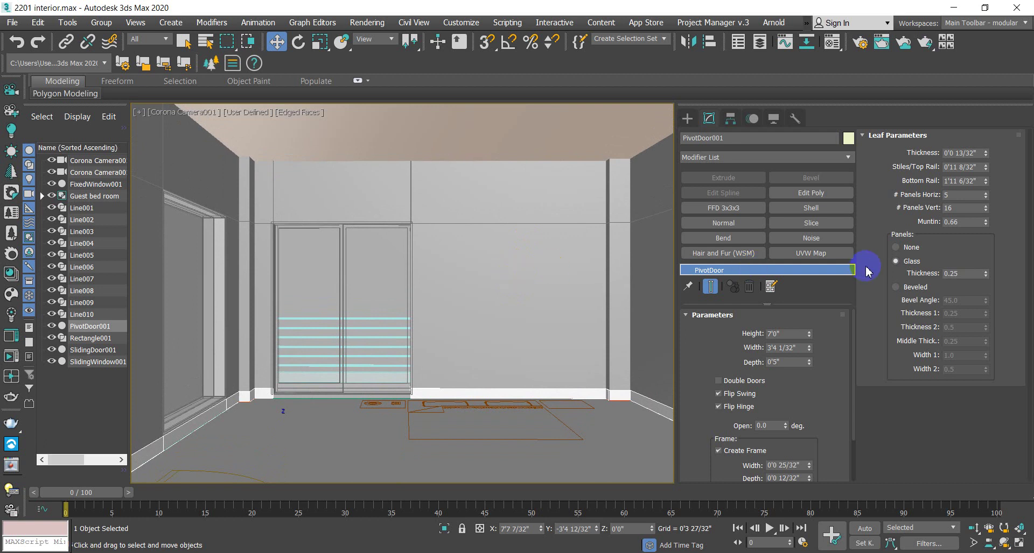
{"action": "left_click", "coordinate": [494, 258]}
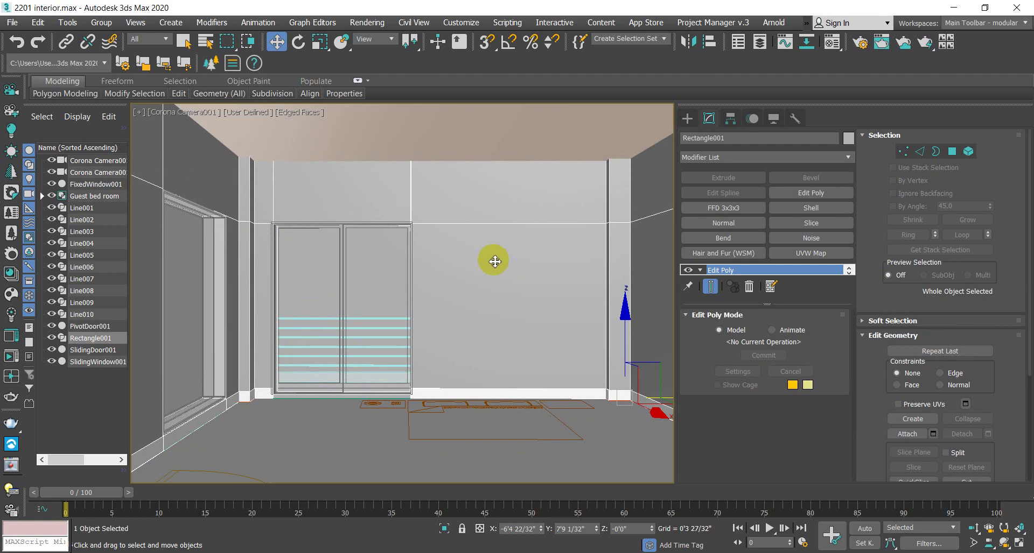
Step: Region-select the room's walls, cameras, windows and doors in the perspective view and hide them, keeping the plan linework and floor
{"action": "left_click", "coordinate": [590, 388]}
{"action": "key", "text": "t"}
{"action": "scroll", "coordinate": [505, 277], "scroll_direction": "down", "scroll_amount": 6}
{"action": "scroll", "coordinate": [383, 271], "scroll_direction": "up", "scroll_amount": 3}
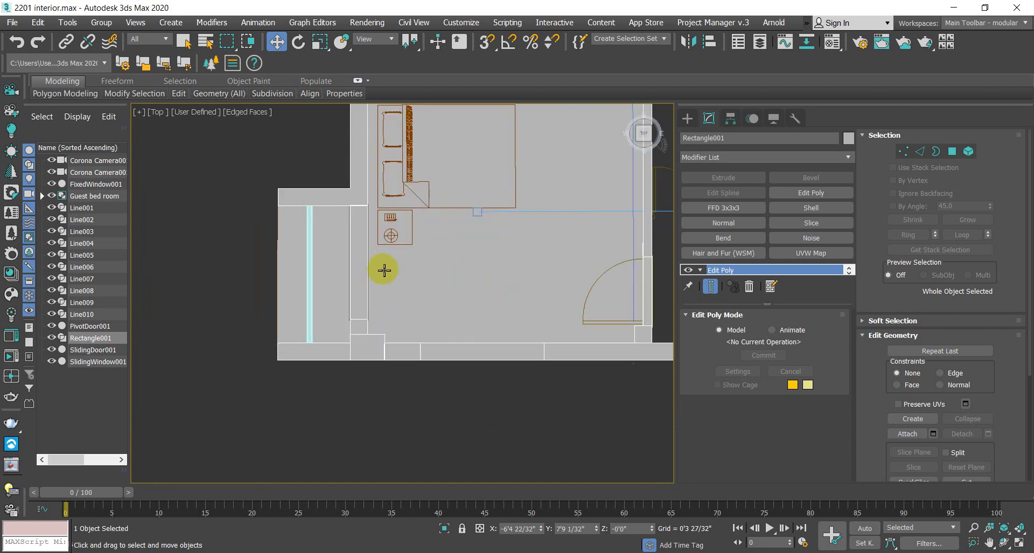
{"action": "middle_click_drag", "start_coordinate": [384, 270], "coordinate": [374, 308]}
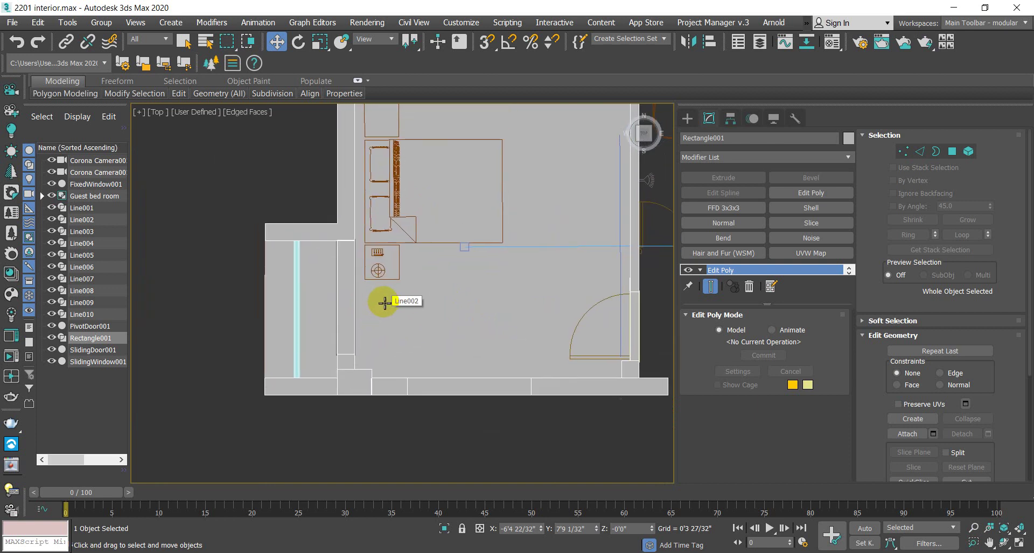
{"action": "key", "text": "p"}
{"action": "scroll", "coordinate": [398, 317], "scroll_direction": "down", "scroll_amount": 8}
{"action": "middle_click_drag", "start_coordinate": [404, 284], "coordinate": [414, 248], "text": "alt"}
{"action": "scroll", "coordinate": [409, 321], "scroll_direction": "up", "scroll_amount": 4}
{"action": "middle_click_drag", "start_coordinate": [409, 323], "coordinate": [365, 399]}
{"action": "left_click", "coordinate": [560, 452]}
{"action": "left_click_drag", "start_coordinate": [229, 257], "coordinate": [549, 377]}
{"action": "scroll", "coordinate": [407, 393], "scroll_direction": "up", "scroll_amount": 5}
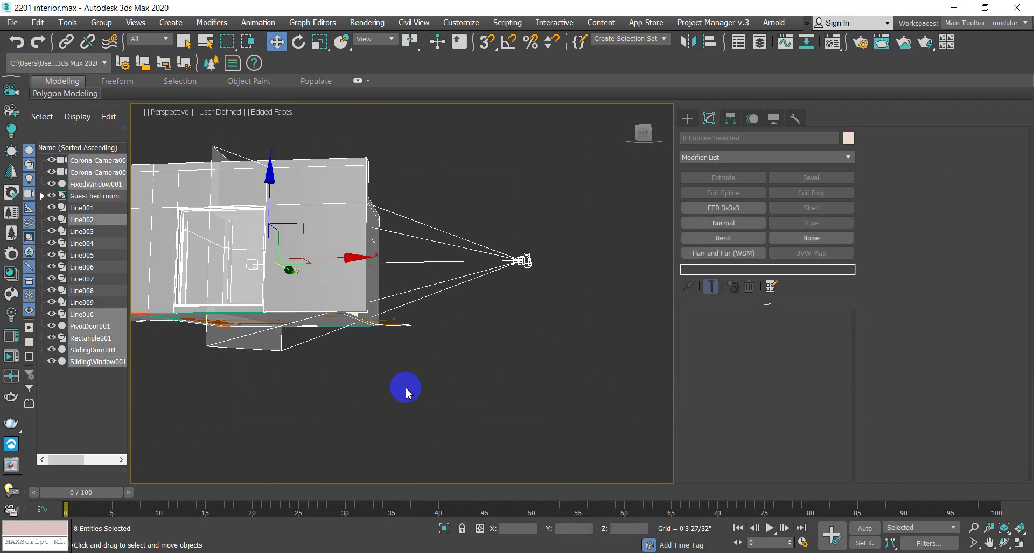
{"action": "right_click", "coordinate": [349, 278]}
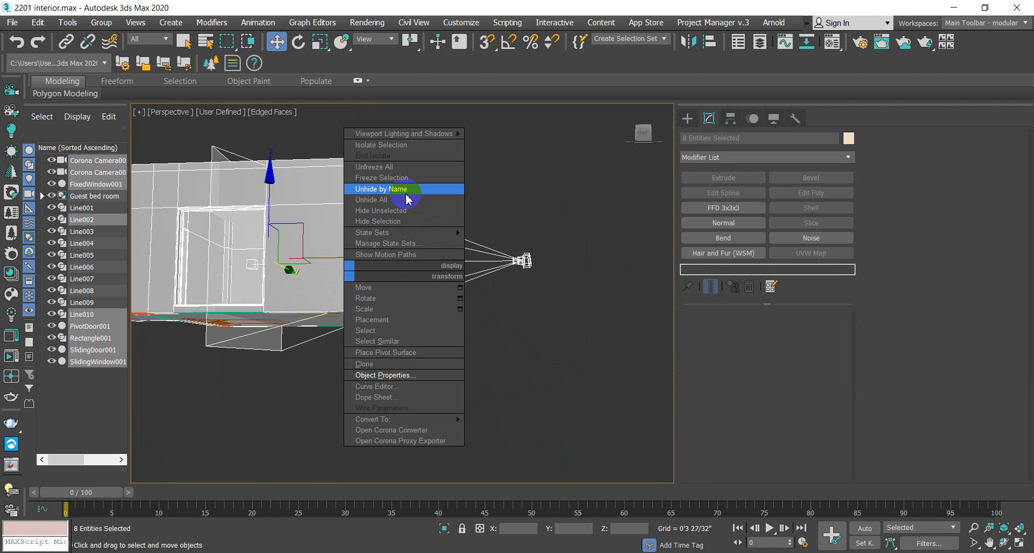
{"action": "left_click", "coordinate": [405, 227]}
Step: Select the white skirting spline (Line003) running around the floor's edge and hide it
{"action": "middle_click_drag", "start_coordinate": [352, 361], "coordinate": [261, 321], "text": "alt"}
{"action": "scroll", "coordinate": [253, 351], "scroll_direction": "up", "scroll_amount": 5}
{"action": "scroll", "coordinate": [272, 359], "scroll_direction": "down", "scroll_amount": 5}
{"action": "middle_click_drag", "start_coordinate": [272, 360], "coordinate": [275, 398], "text": "alt"}
{"action": "left_click", "coordinate": [275, 399]}
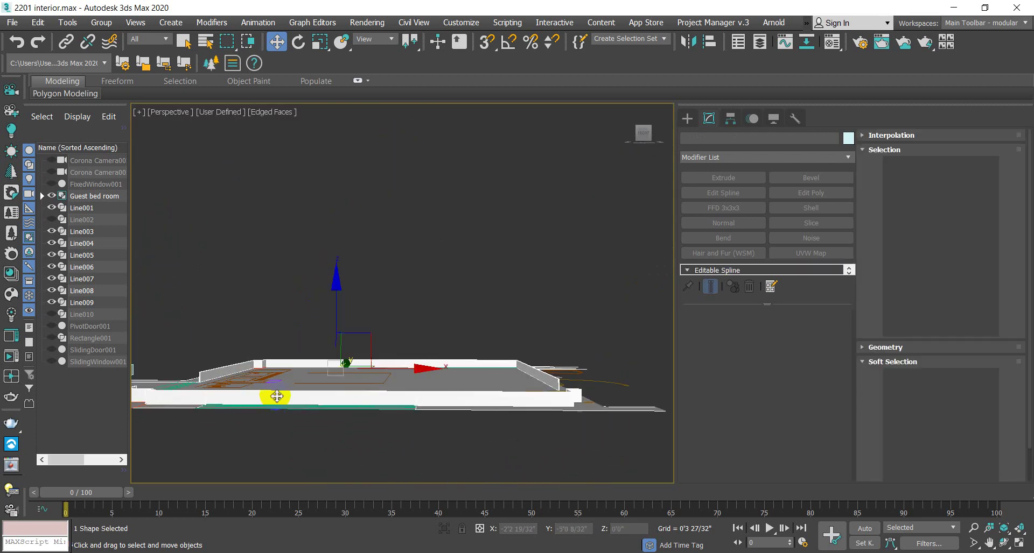
{"action": "right_click", "coordinate": [410, 394]}
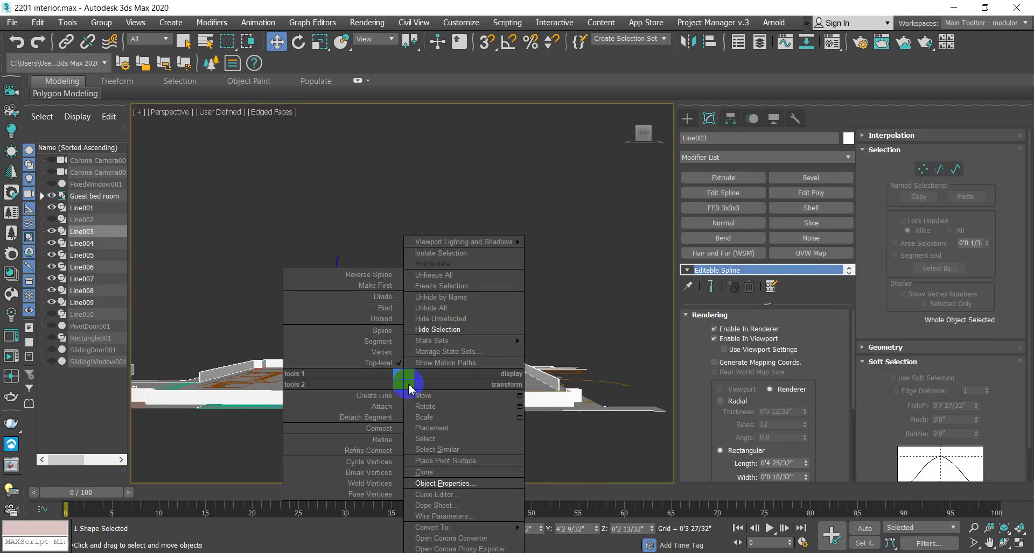
{"action": "left_click", "coordinate": [474, 331]}
{"action": "middle_click_drag", "start_coordinate": [388, 320], "coordinate": [346, 350], "text": "alt"}
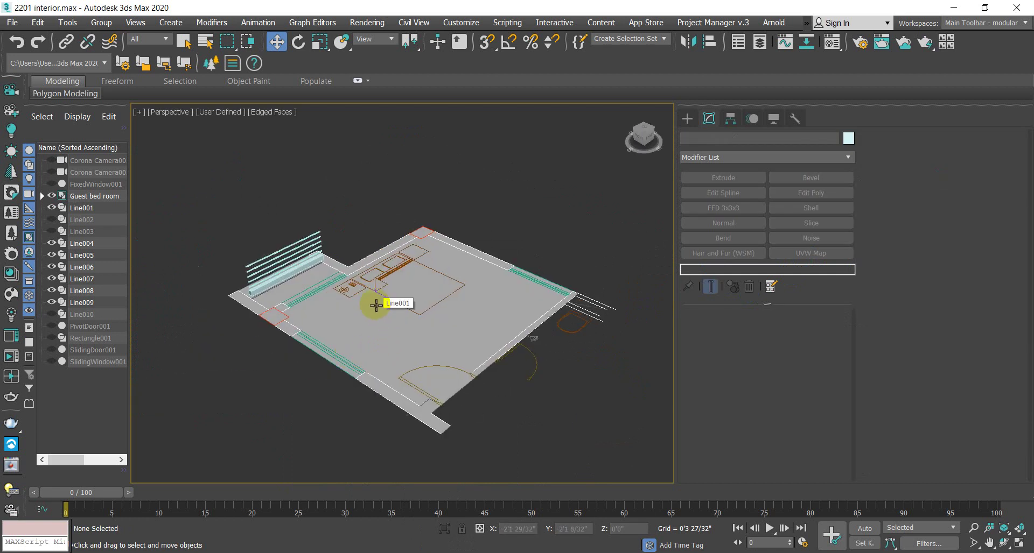
Step: Show the floor plan as a wireframe top view and start the spline Line tool with vertex snapping enabled
{"action": "key", "text": "t"}
{"action": "scroll", "coordinate": [409, 304], "scroll_direction": "up", "scroll_amount": 2}
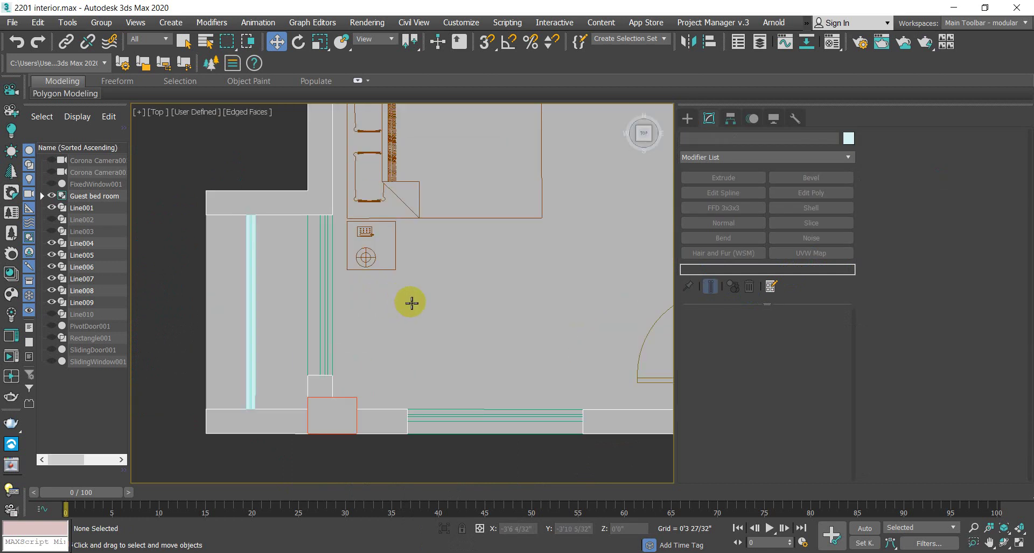
{"action": "scroll", "coordinate": [412, 303], "scroll_direction": "down", "scroll_amount": 2}
{"action": "key", "text": "F3"}
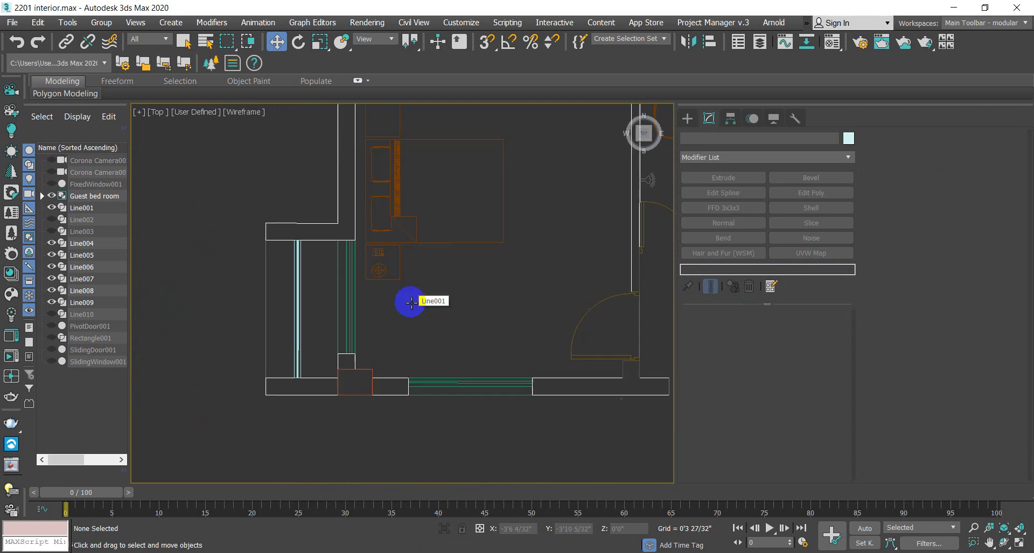
{"action": "scroll", "coordinate": [401, 304], "scroll_direction": "down", "scroll_amount": 3}
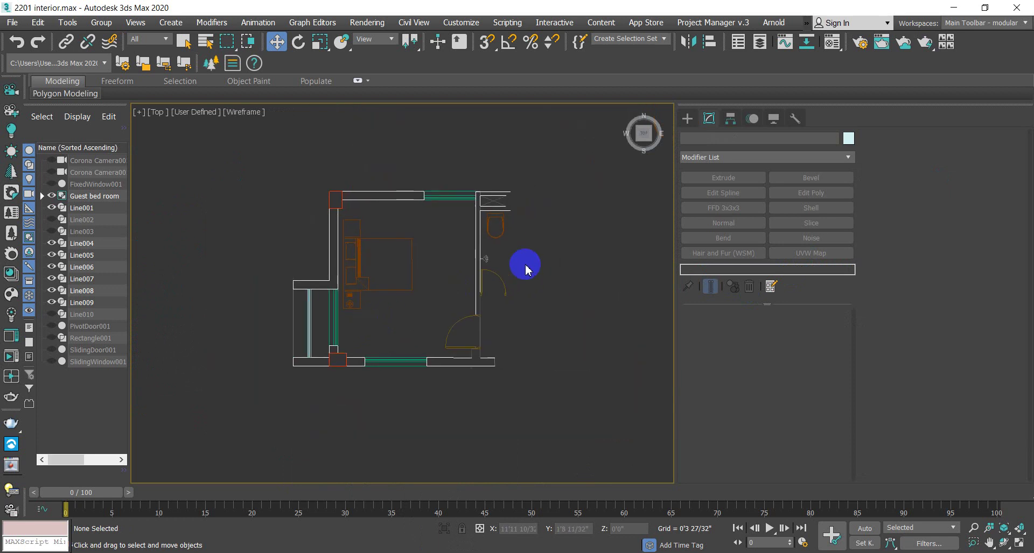
{"action": "scroll", "coordinate": [526, 268], "scroll_direction": "up", "scroll_amount": 2}
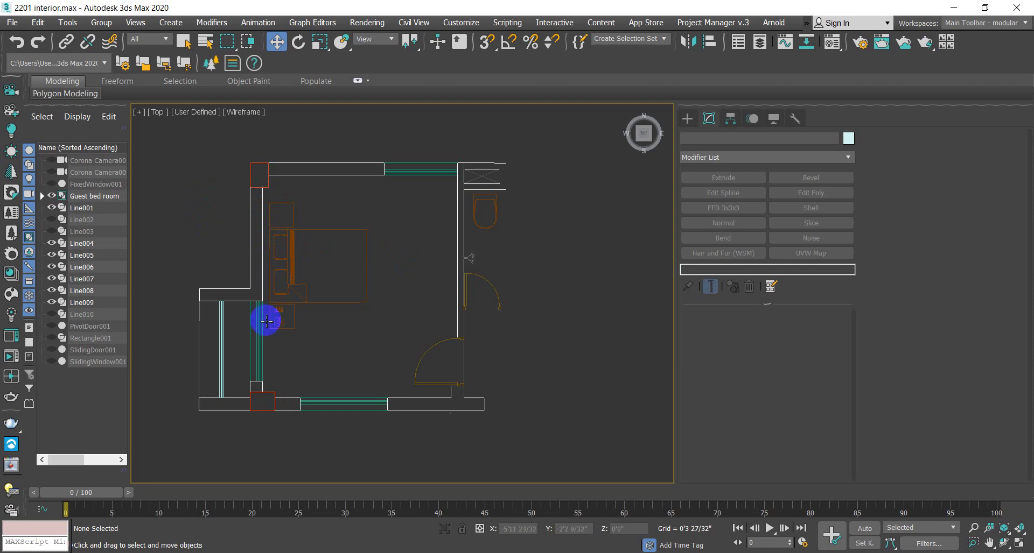
{"action": "left_click", "coordinate": [687, 120]}
{"action": "left_click", "coordinate": [702, 138]}
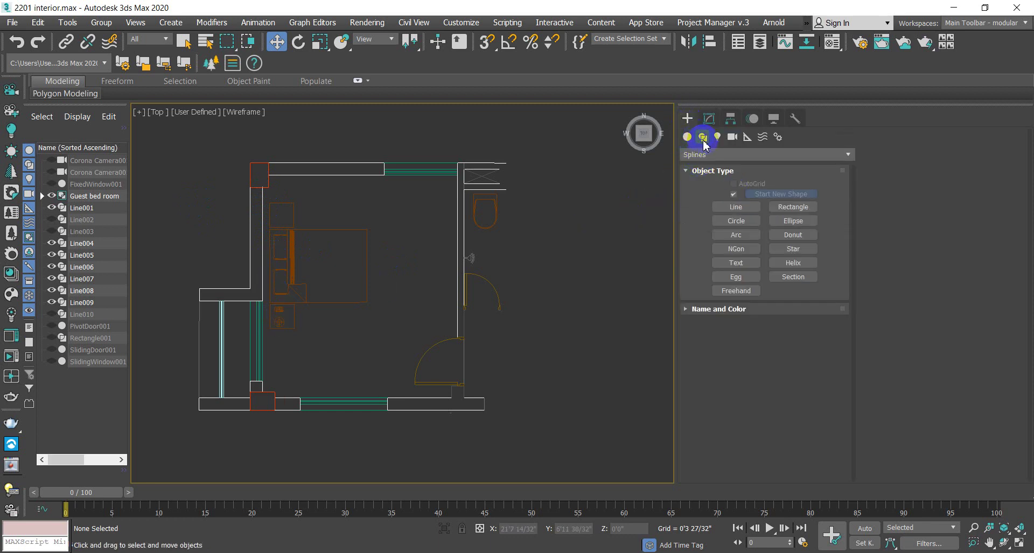
{"action": "left_click", "coordinate": [735, 205]}
{"action": "scroll", "coordinate": [277, 244], "scroll_direction": "up", "scroll_amount": 4}
{"action": "middle_click_drag", "start_coordinate": [262, 209], "coordinate": [284, 221]}
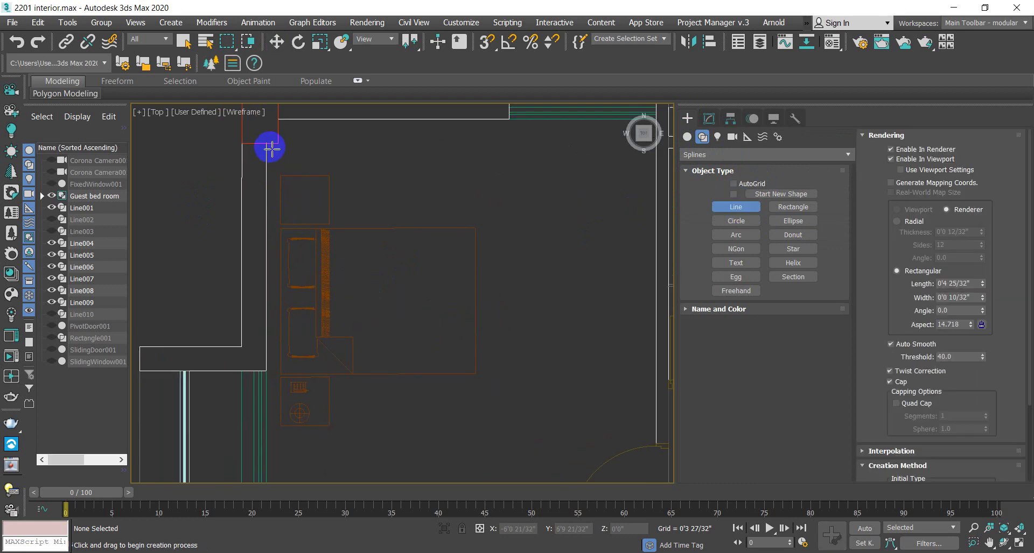
{"action": "key", "text": "s"}
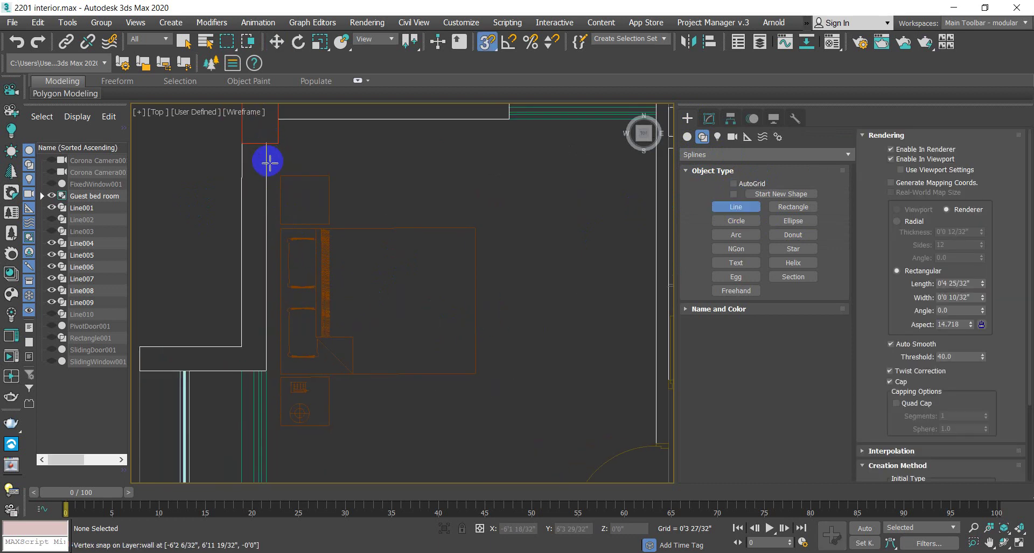
{"action": "left_click", "coordinate": [269, 145]}
{"action": "middle_click_drag", "start_coordinate": [325, 332], "coordinate": [354, 206]}
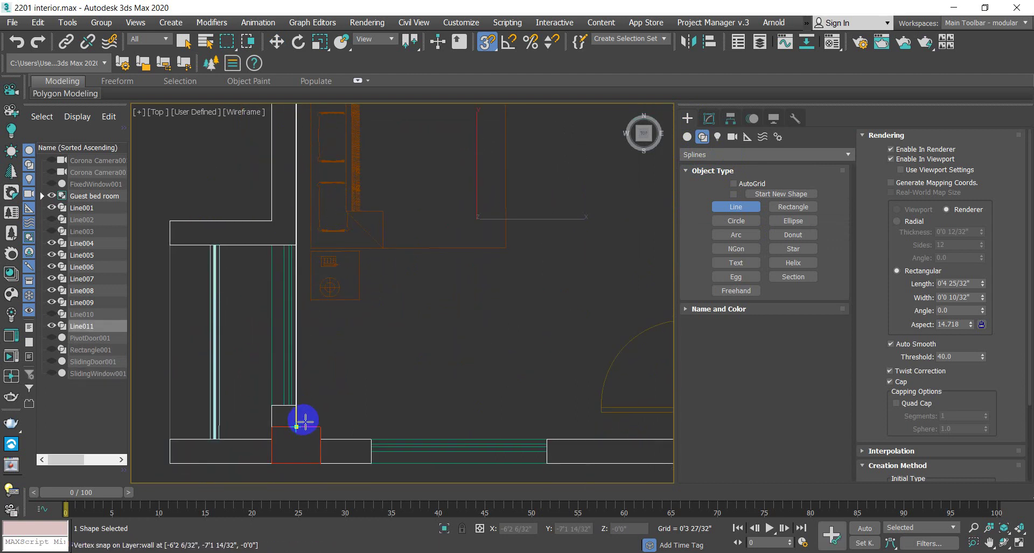
{"action": "right_click", "coordinate": [324, 392]}
{"action": "scroll", "coordinate": [318, 350], "scroll_direction": "down", "scroll_amount": 4}
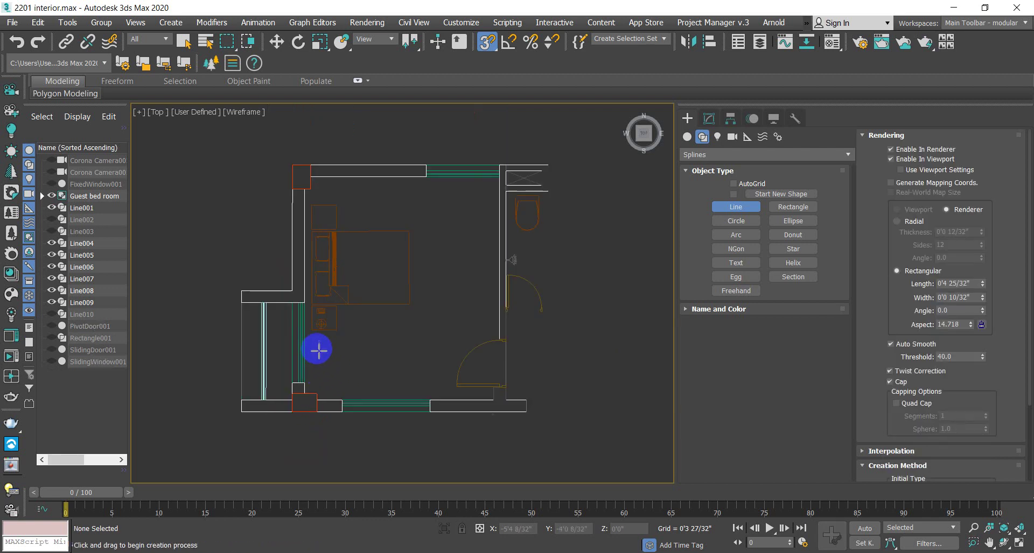
Step: Draw a snapped straight line along the west wall's outer face, from the upper column's outer corner to the lower column's outer corner
{"action": "scroll", "coordinate": [296, 222], "scroll_direction": "up", "scroll_amount": 4}
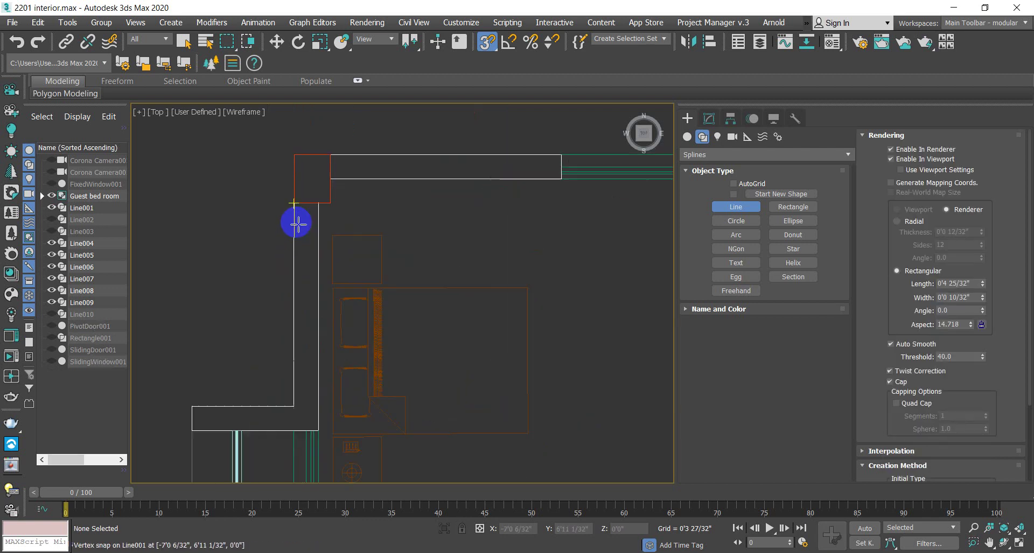
{"action": "left_click", "coordinate": [294, 155]}
{"action": "scroll", "coordinate": [325, 269], "scroll_direction": "down", "scroll_amount": 5}
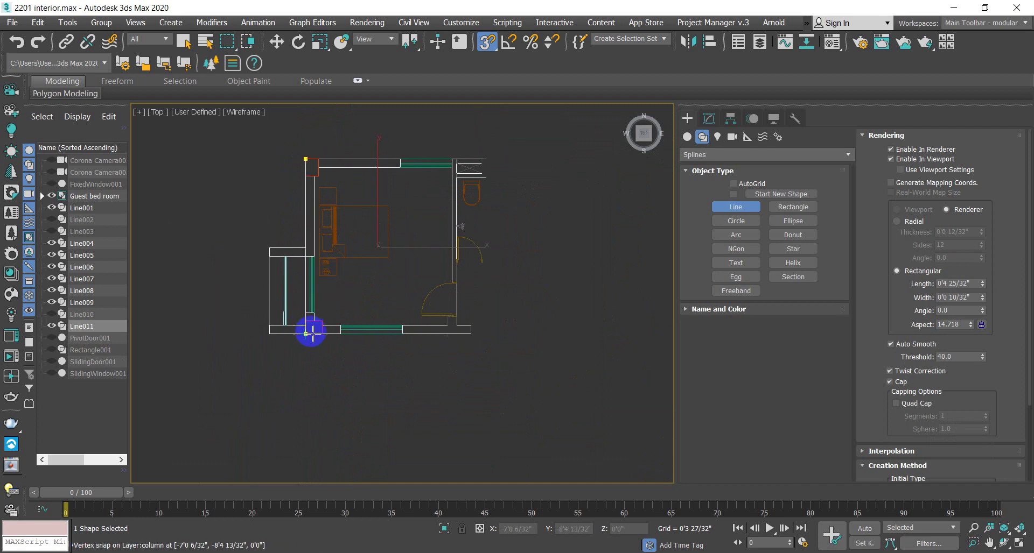
{"action": "scroll", "coordinate": [312, 331], "scroll_direction": "up", "scroll_amount": 6}
{"action": "left_click", "coordinate": [291, 345]}
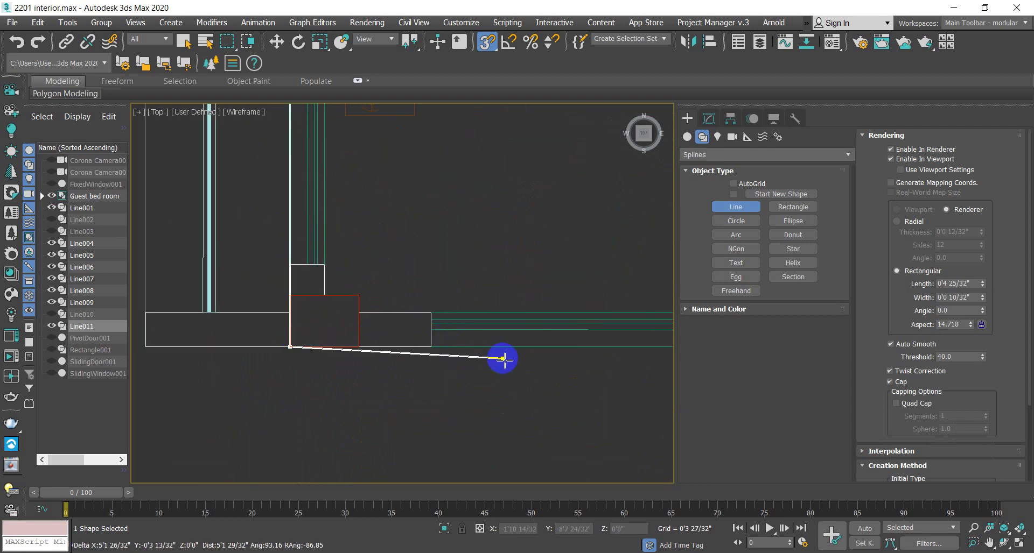
{"action": "middle_click_drag", "start_coordinate": [516, 355], "coordinate": [332, 365]}
{"action": "scroll", "coordinate": [333, 365], "scroll_direction": "down", "scroll_amount": 5}
{"action": "scroll", "coordinate": [475, 365], "scroll_direction": "up", "scroll_amount": 2}
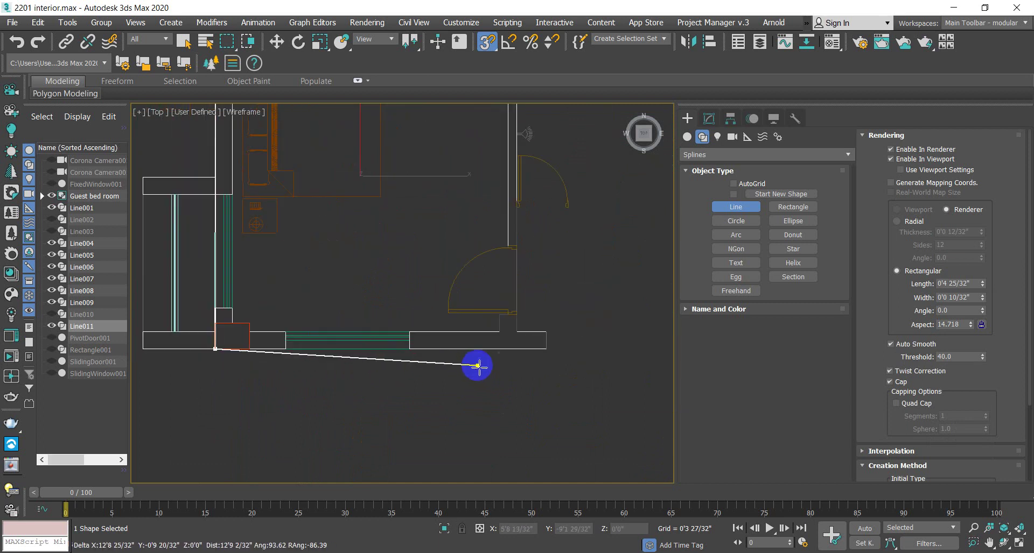
{"action": "right_click", "coordinate": [543, 356]}
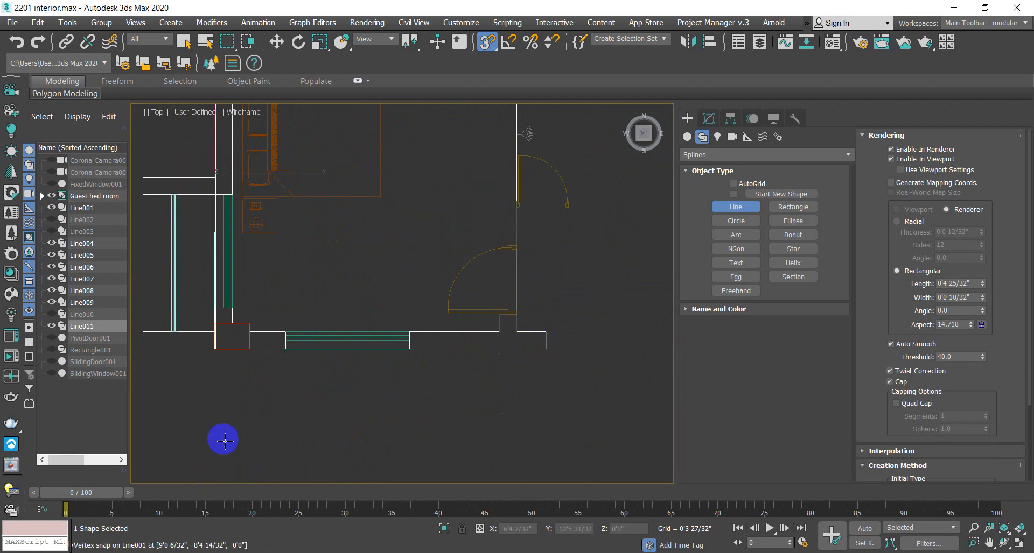
Step: Start a second line at the upper-left column's inner corner and draw it straight down about 14'6" into the lower-left column
{"action": "scroll", "coordinate": [249, 427], "scroll_direction": "down", "scroll_amount": 3}
{"action": "middle_click_drag", "start_coordinate": [275, 417], "coordinate": [296, 406]}
{"action": "scroll", "coordinate": [275, 355], "scroll_direction": "up", "scroll_amount": 5}
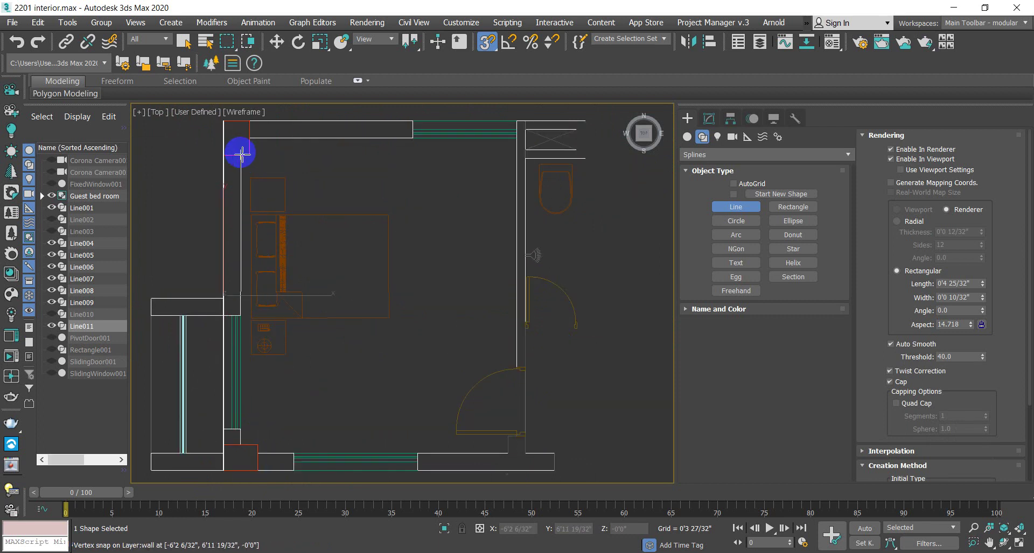
{"action": "left_click_drag", "start_coordinate": [243, 157], "coordinate": [243, 444]}
{"action": "scroll", "coordinate": [244, 444], "scroll_direction": "up", "scroll_amount": 4}
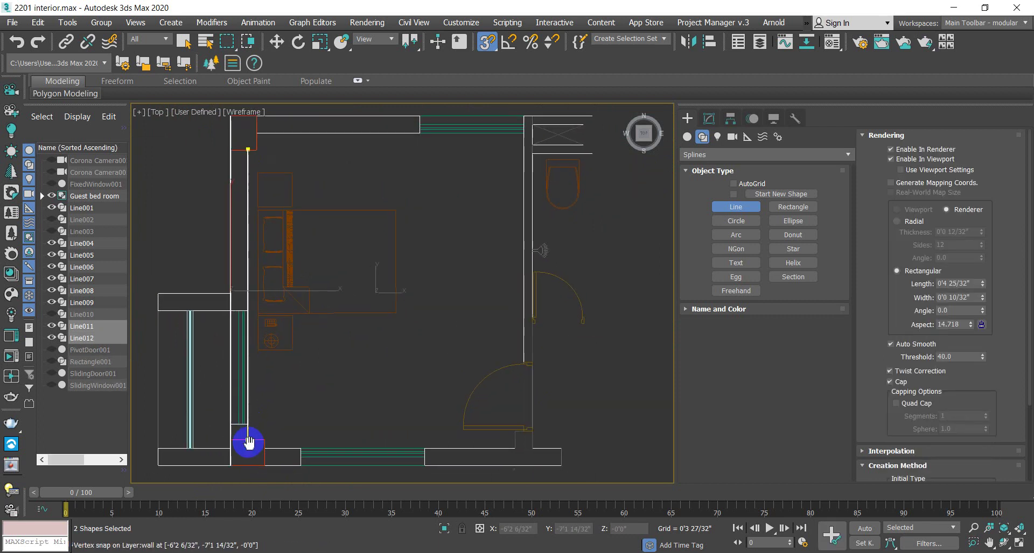
{"action": "left_click_drag", "start_coordinate": [267, 368], "coordinate": [268, 382]}
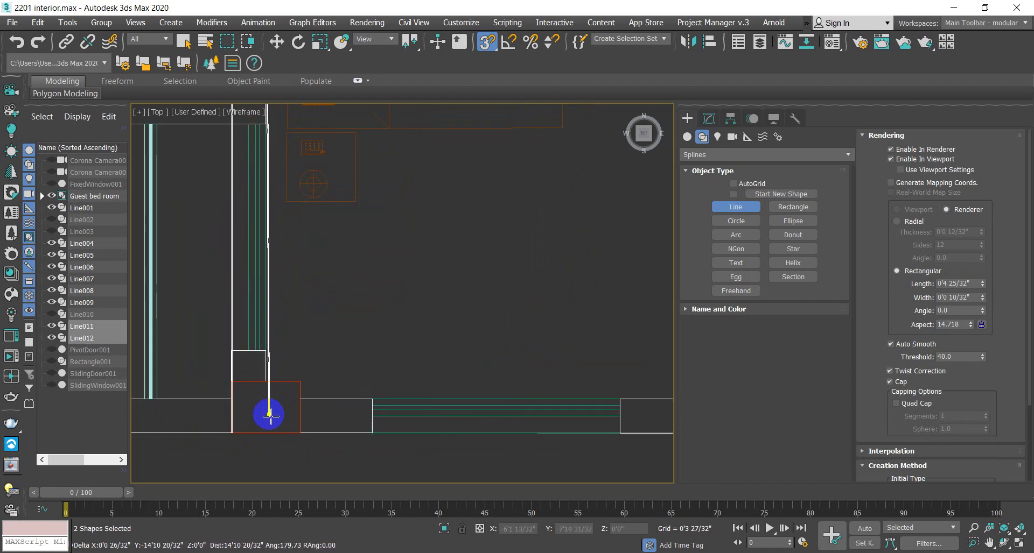
{"action": "left_click_drag", "start_coordinate": [266, 382], "coordinate": [268, 406]}
{"action": "scroll", "coordinate": [268, 407], "scroll_direction": "up", "scroll_amount": 5}
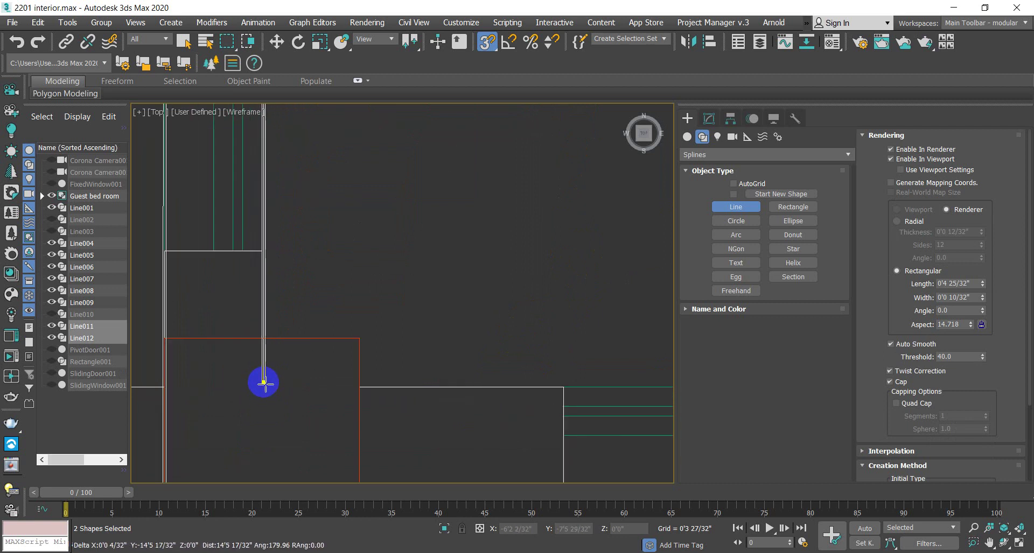
{"action": "left_click_drag", "start_coordinate": [270, 396], "coordinate": [268, 397]}
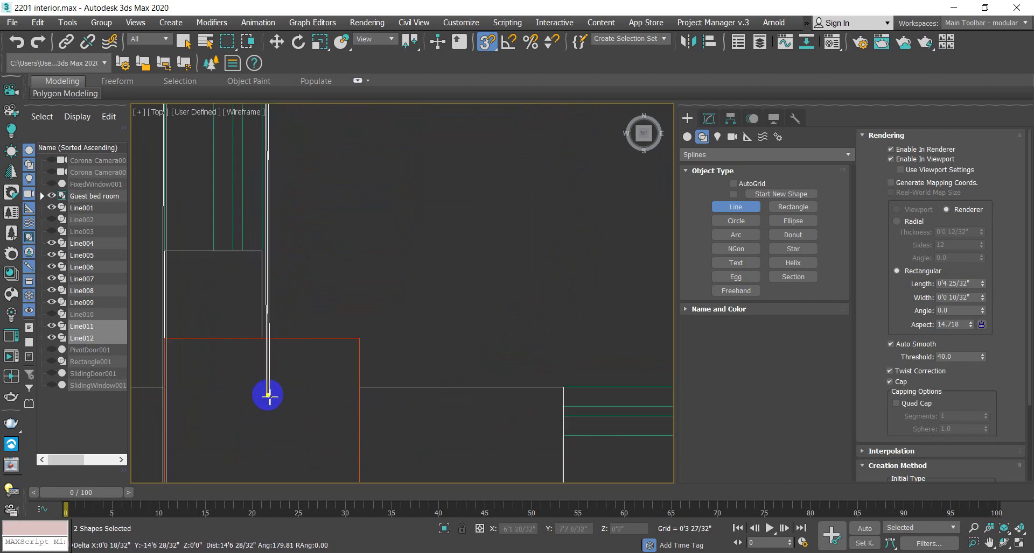
{"action": "key", "text": "shift"}
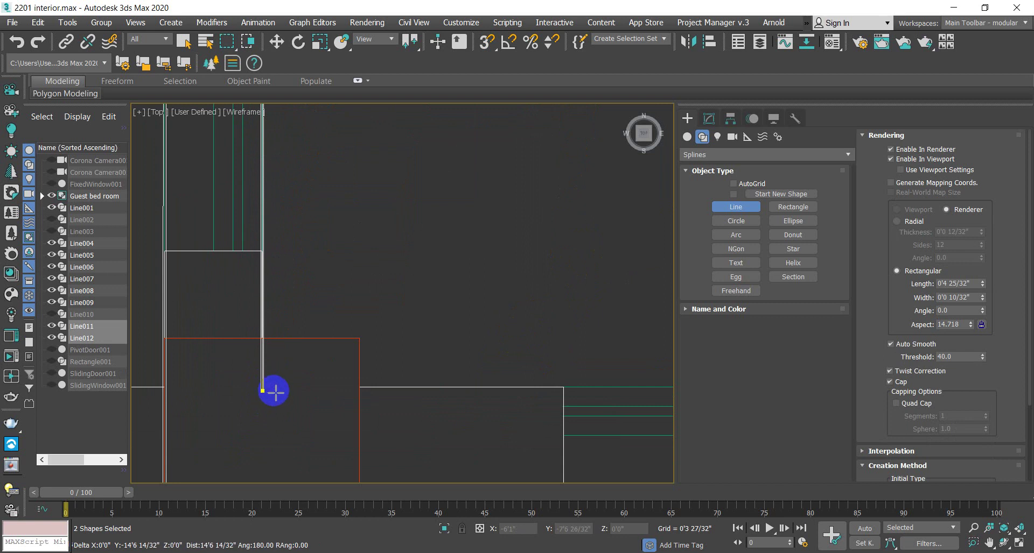
{"action": "left_click", "coordinate": [275, 393], "text": "shift"}
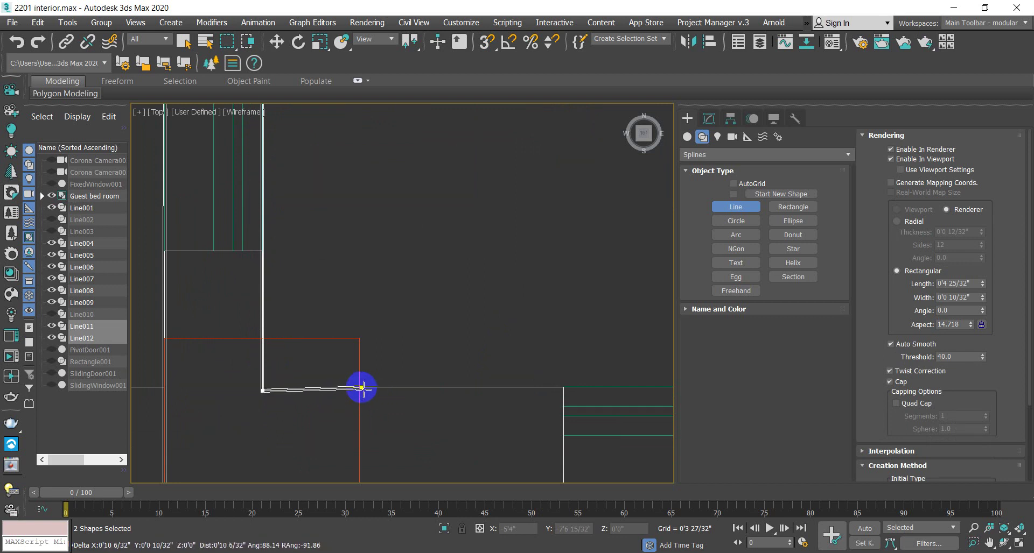
Step: Continue the line with snapping on to the lower column's edge and along the south wall's inner face to the door-side wall corner, ending it
{"action": "key", "text": "s"}
{"action": "scroll", "coordinate": [364, 389], "scroll_direction": "up", "scroll_amount": 2}
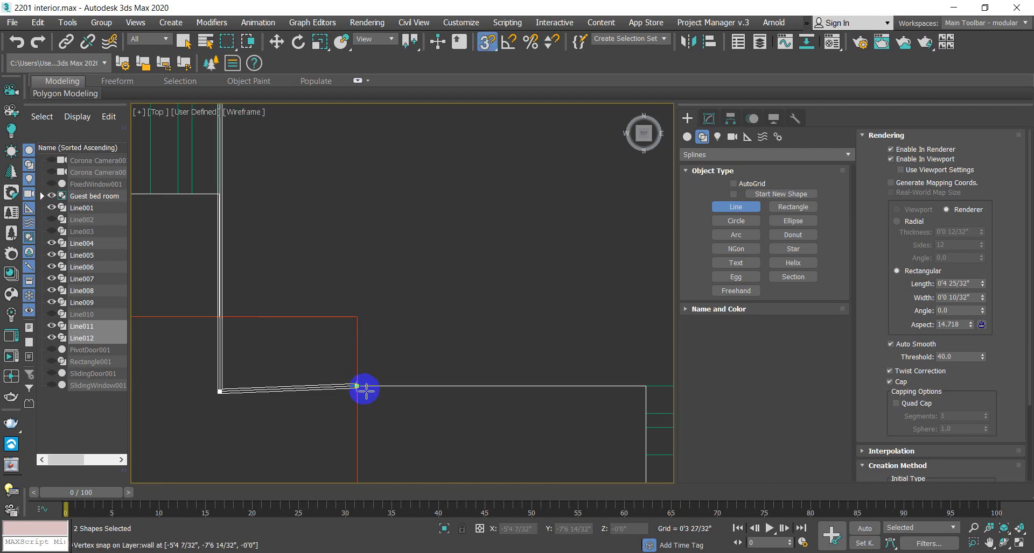
{"action": "left_click", "coordinate": [360, 390]}
{"action": "middle_click_drag", "start_coordinate": [421, 439], "coordinate": [309, 421]}
{"action": "scroll", "coordinate": [557, 399], "scroll_direction": "down", "scroll_amount": 5}
{"action": "middle_click_drag", "start_coordinate": [619, 416], "coordinate": [280, 376]}
{"action": "scroll", "coordinate": [377, 361], "scroll_direction": "up", "scroll_amount": 4}
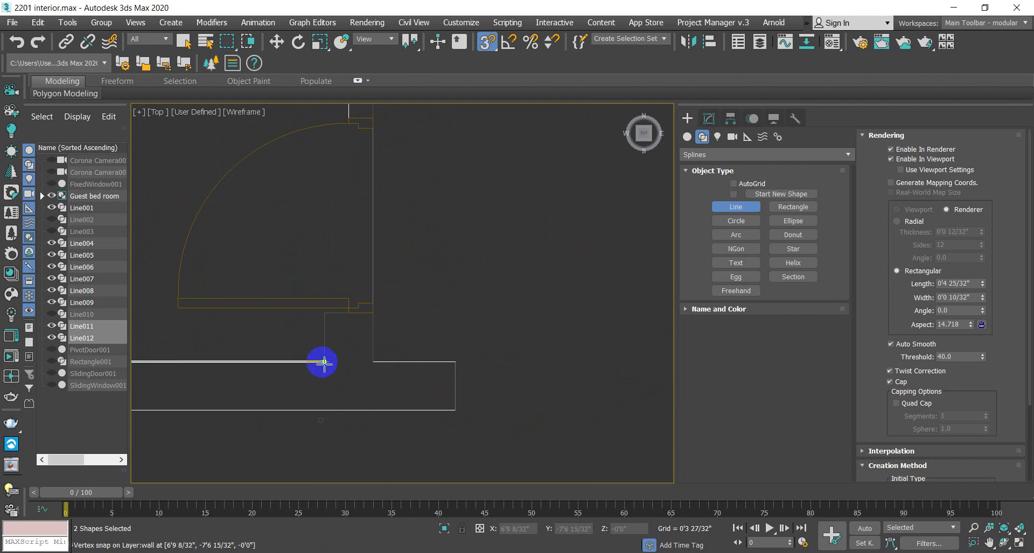
{"action": "left_click", "coordinate": [324, 364]}
{"action": "right_click", "coordinate": [360, 396]}
Step: Combine the two new wall lines into one editable spline and open its vertices for editing at the lower-left column's inner corner
{"action": "scroll", "coordinate": [348, 387], "scroll_direction": "down", "scroll_amount": 5}
{"action": "middle_click_drag", "start_coordinate": [349, 383], "coordinate": [619, 294]}
{"action": "scroll", "coordinate": [366, 316], "scroll_direction": "up", "scroll_amount": 5}
{"action": "middle_click_drag", "start_coordinate": [365, 315], "coordinate": [352, 408]}
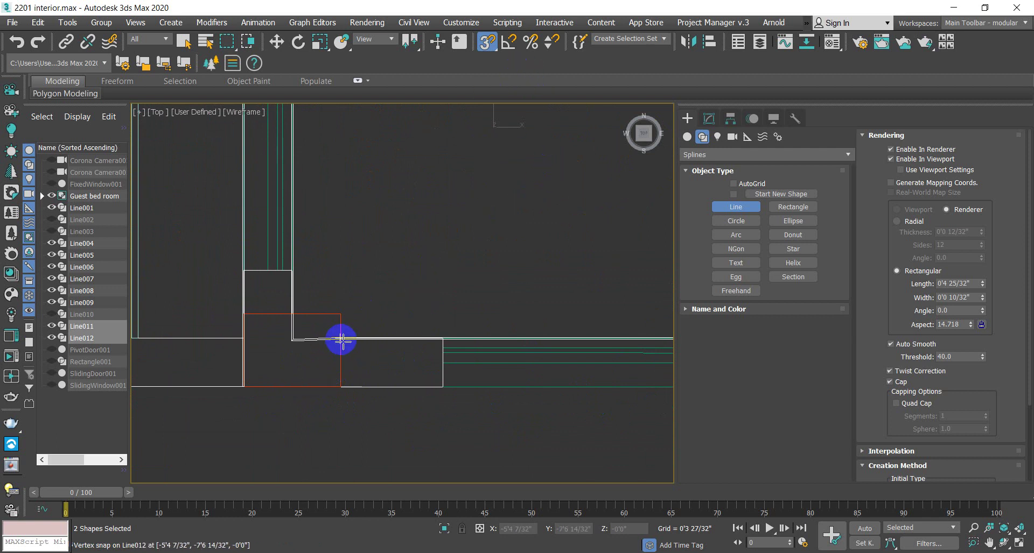
{"action": "scroll", "coordinate": [257, 404], "scroll_direction": "up", "scroll_amount": 2}
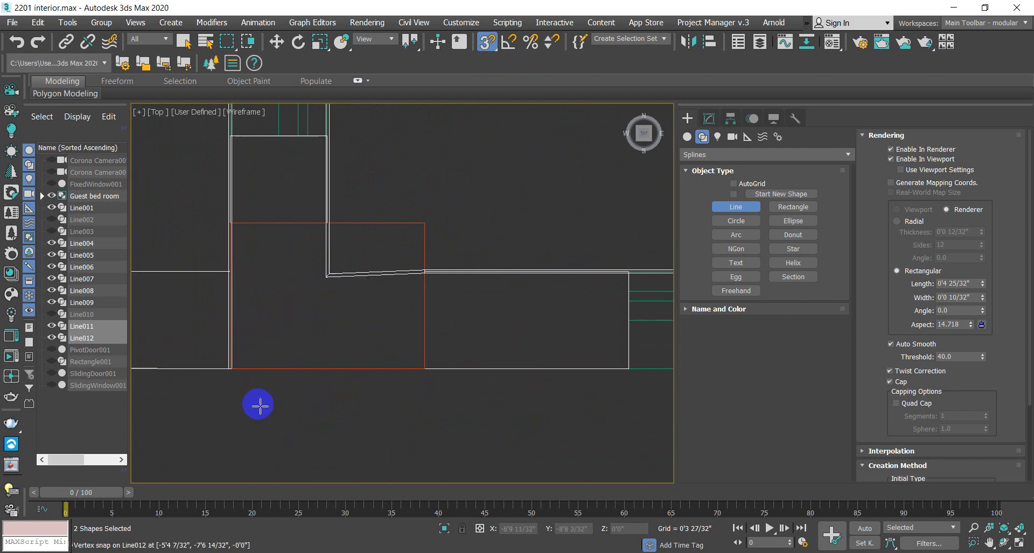
{"action": "left_click", "coordinate": [709, 121]}
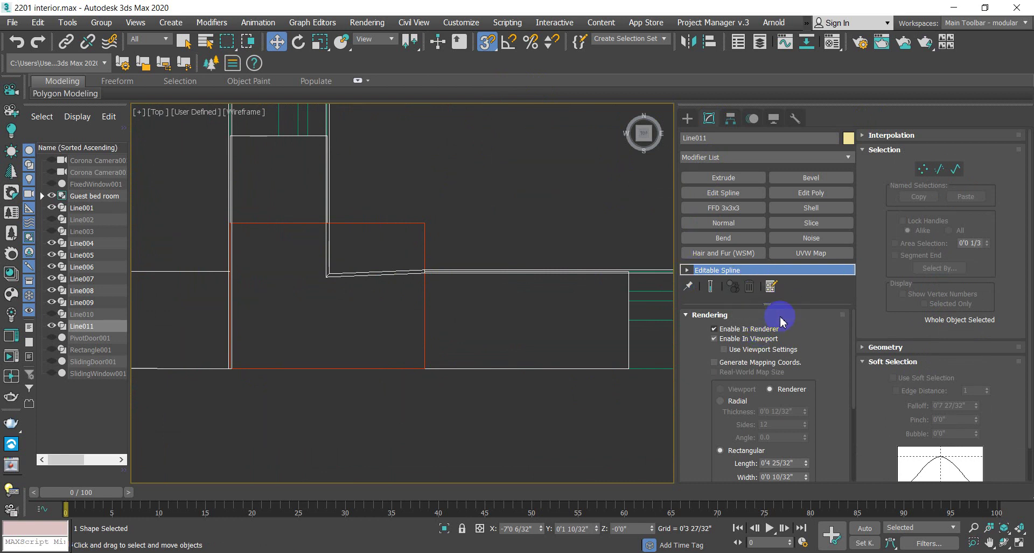
{"action": "left_click_drag", "start_coordinate": [769, 305], "coordinate": [769, 389]}
{"action": "left_click", "coordinate": [688, 271]}
{"action": "left_click", "coordinate": [709, 282]}
{"action": "scroll", "coordinate": [286, 260], "scroll_direction": "up", "scroll_amount": 3}
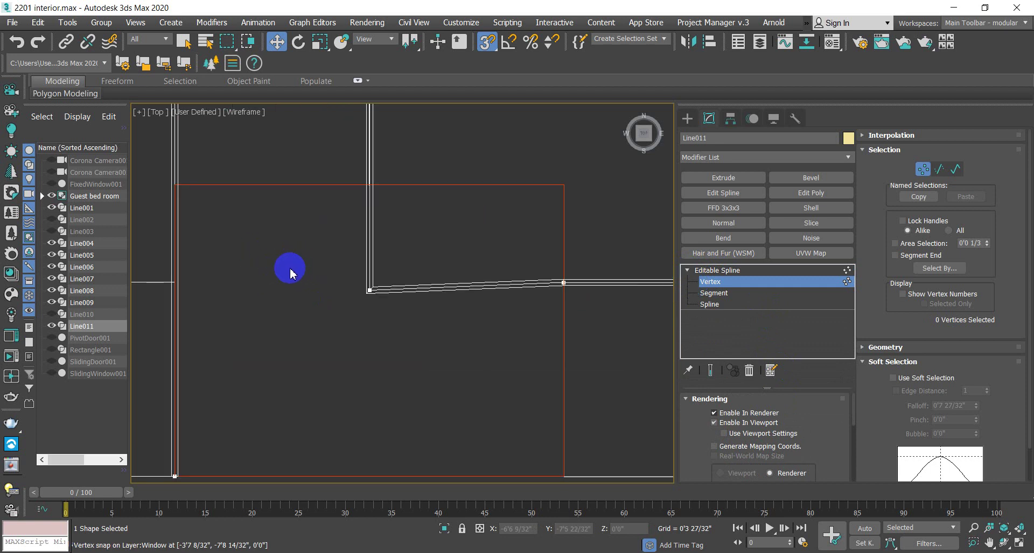
Step: With snapping off, move the inner corner vertex up until the line's south run is level, and leave vertex editing
{"action": "left_click_drag", "start_coordinate": [303, 278], "coordinate": [412, 332]}
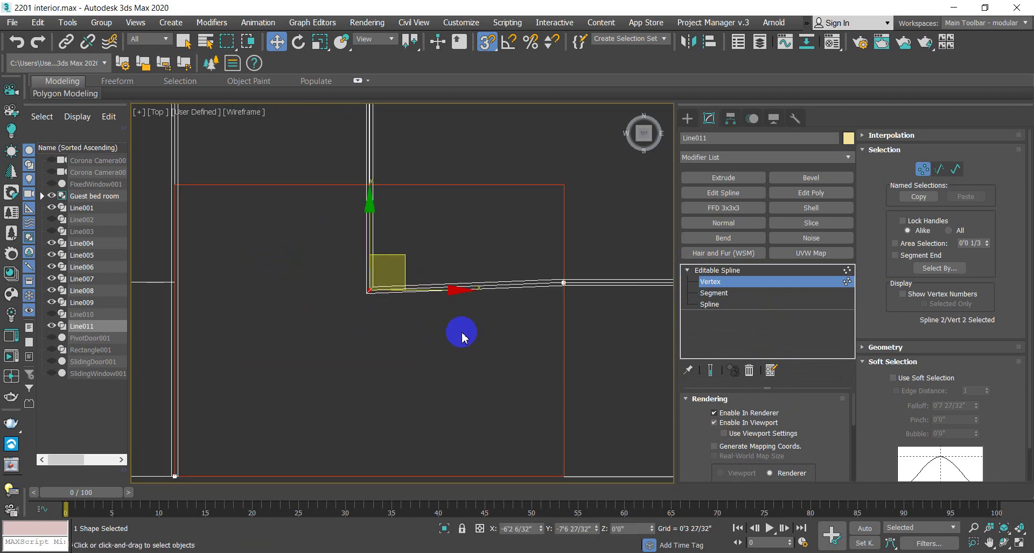
{"action": "key", "text": "s"}
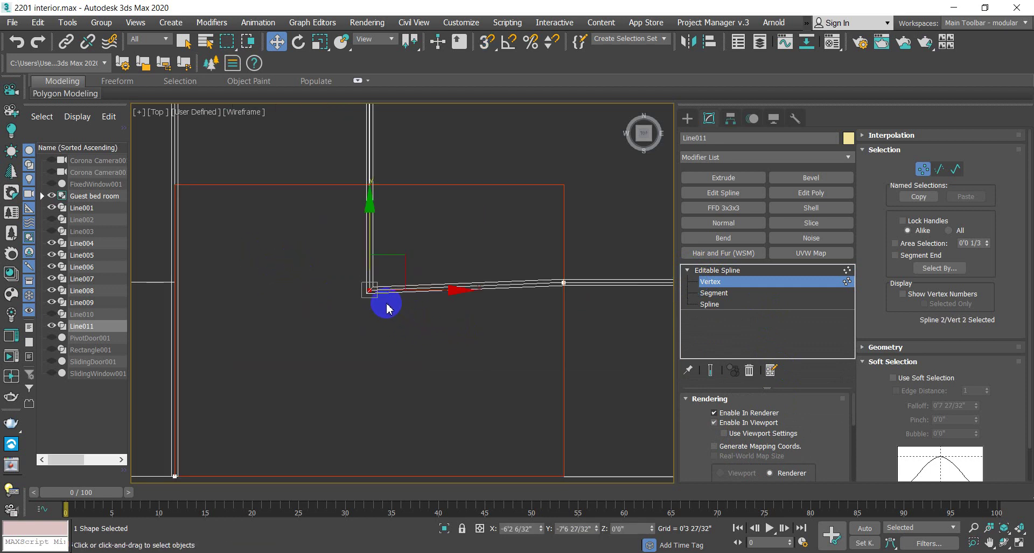
{"action": "left_click_drag", "start_coordinate": [373, 238], "coordinate": [376, 231]}
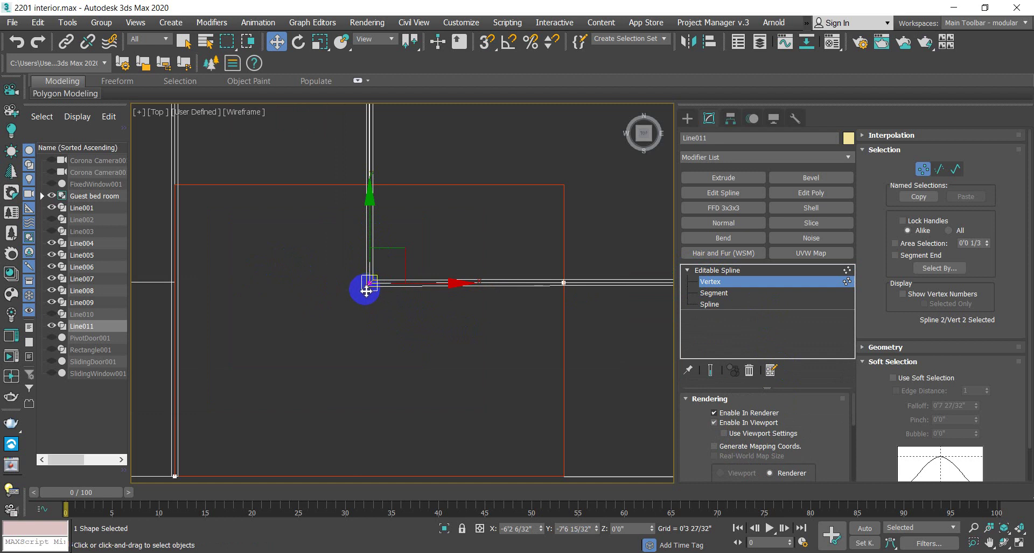
{"action": "scroll", "coordinate": [366, 291], "scroll_direction": "down", "scroll_amount": 4}
{"action": "scroll", "coordinate": [386, 308], "scroll_direction": "up", "scroll_amount": 2}
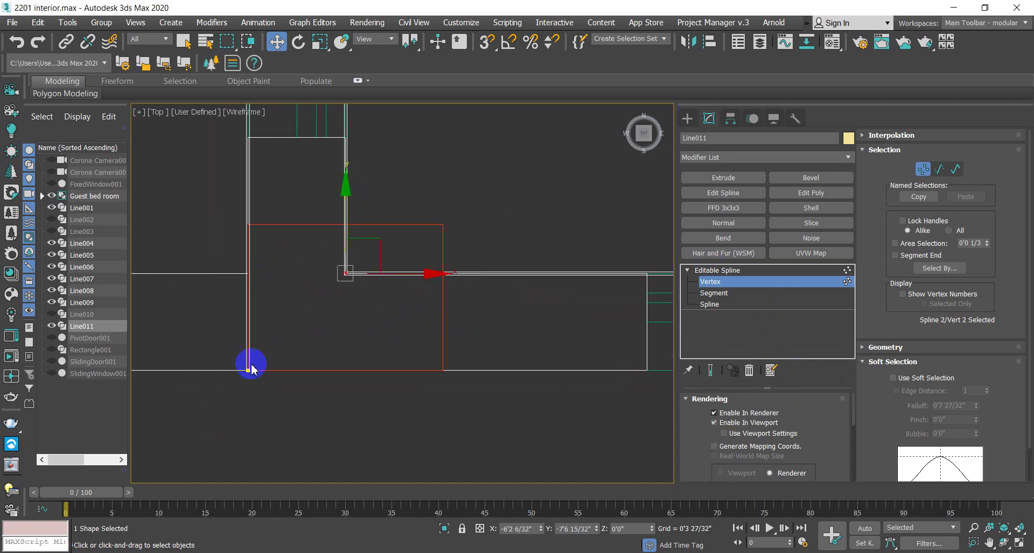
{"action": "left_click", "coordinate": [722, 270]}
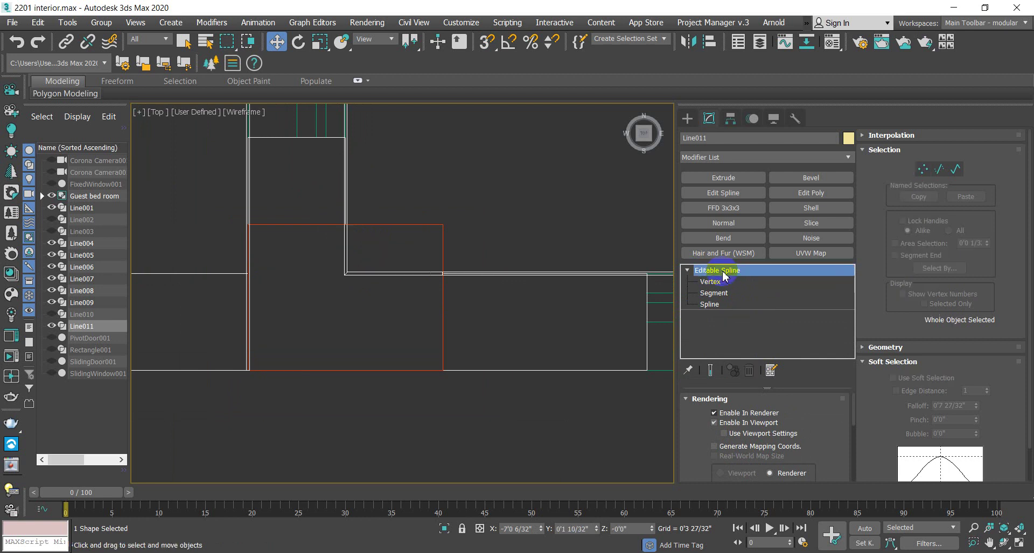
Step: Check the corrected line along the south wall and at the room's columns and corners
{"action": "scroll", "coordinate": [288, 307], "scroll_direction": "down", "scroll_amount": 2}
{"action": "scroll", "coordinate": [429, 302], "scroll_direction": "down", "scroll_amount": 2}
{"action": "scroll", "coordinate": [429, 312], "scroll_direction": "up", "scroll_amount": 3}
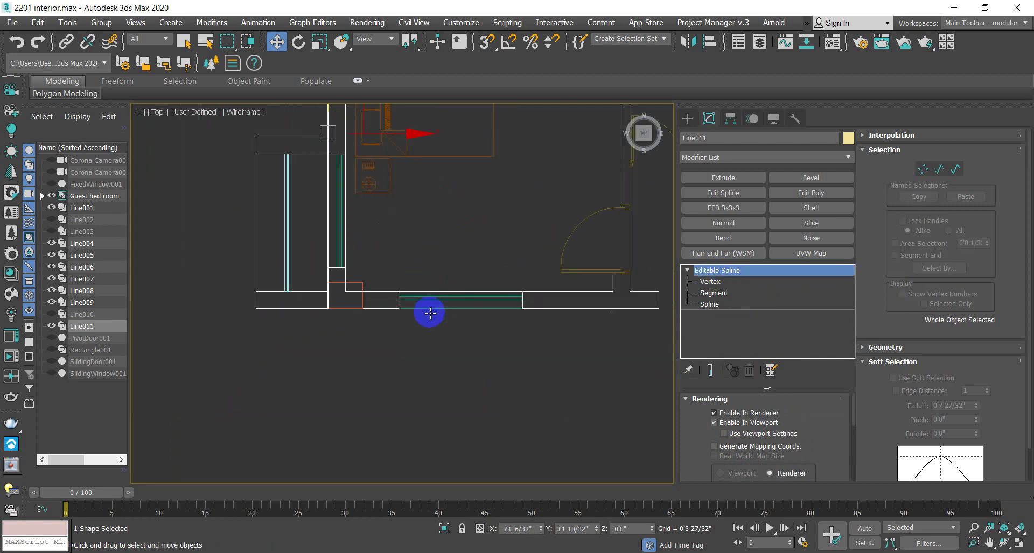
{"action": "scroll", "coordinate": [364, 338], "scroll_direction": "down", "scroll_amount": 2}
{"action": "scroll", "coordinate": [380, 327], "scroll_direction": "up", "scroll_amount": 2}
{"action": "scroll", "coordinate": [389, 321], "scroll_direction": "up", "scroll_amount": 1}
{"action": "scroll", "coordinate": [389, 322], "scroll_direction": "down", "scroll_amount": 2}
{"action": "middle_click_drag", "start_coordinate": [386, 318], "coordinate": [365, 366]}
{"action": "scroll", "coordinate": [305, 193], "scroll_direction": "up", "scroll_amount": 2}
{"action": "scroll", "coordinate": [266, 157], "scroll_direction": "down", "scroll_amount": 2}
{"action": "scroll", "coordinate": [312, 215], "scroll_direction": "down", "scroll_amount": 2}
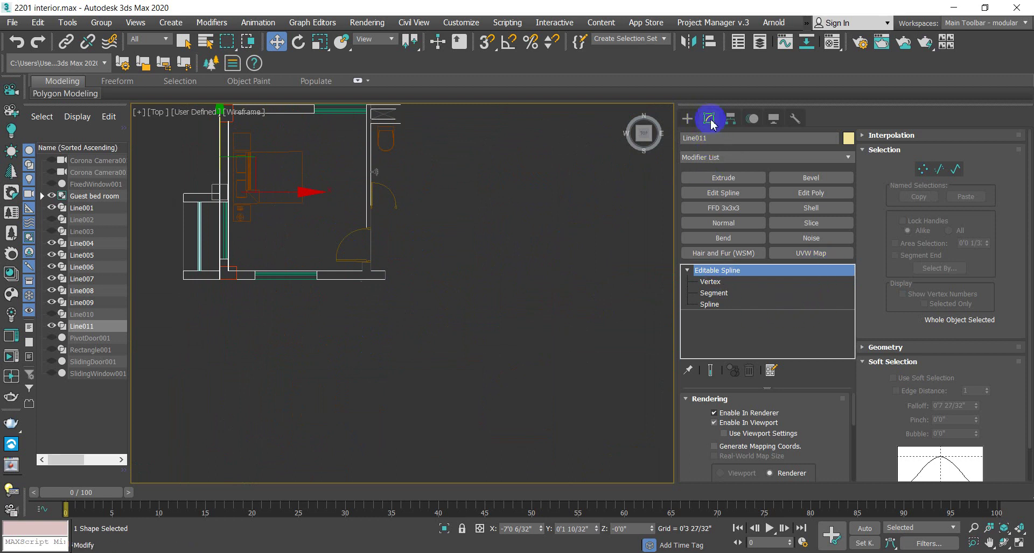
Step: Turn off the line's Enable In Viewport option and switch to spline-level editing
{"action": "left_click", "coordinate": [715, 425]}
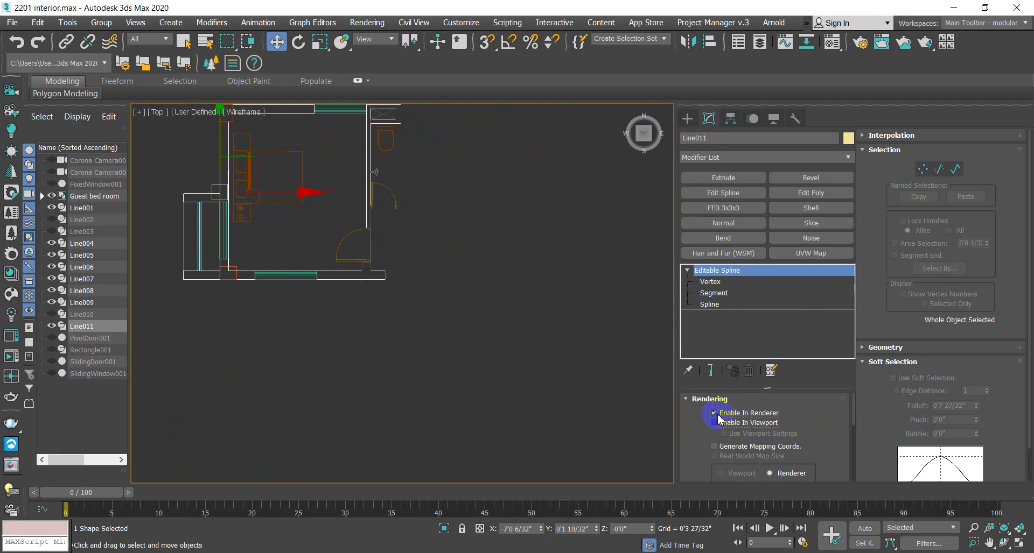
{"action": "scroll", "coordinate": [808, 426], "scroll_direction": "down", "scroll_amount": 5}
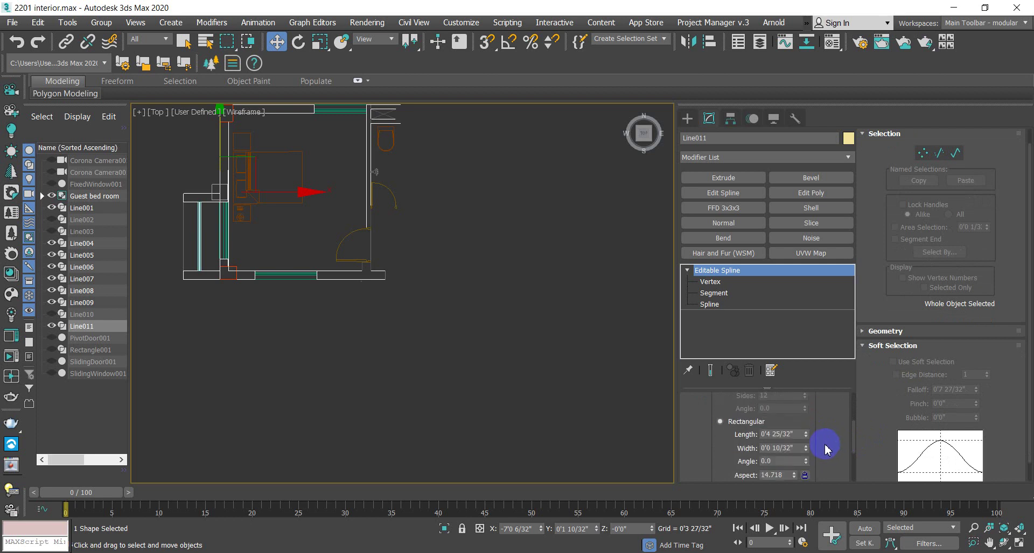
{"action": "left_click", "coordinate": [710, 304]}
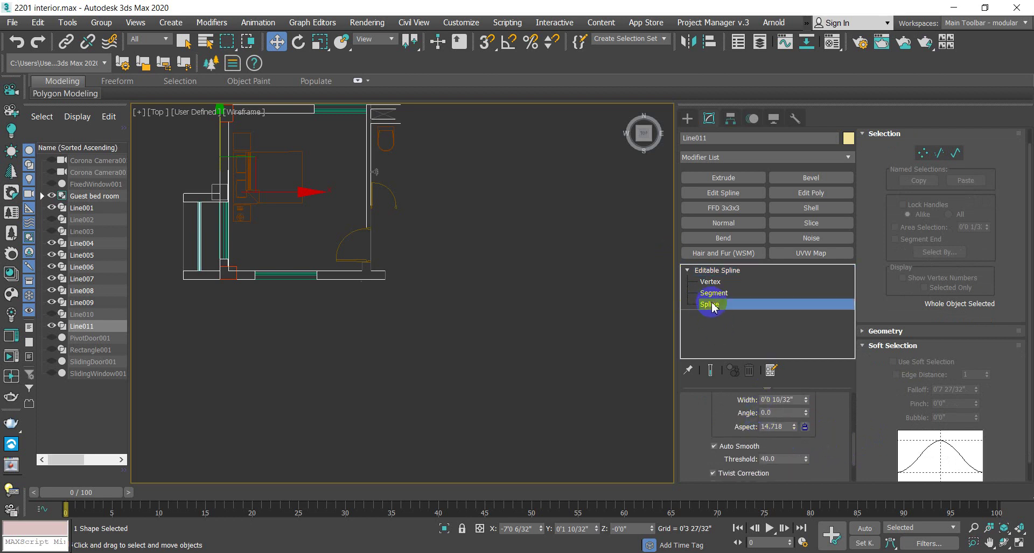
{"action": "scroll", "coordinate": [975, 437], "scroll_direction": "down", "scroll_amount": 3}
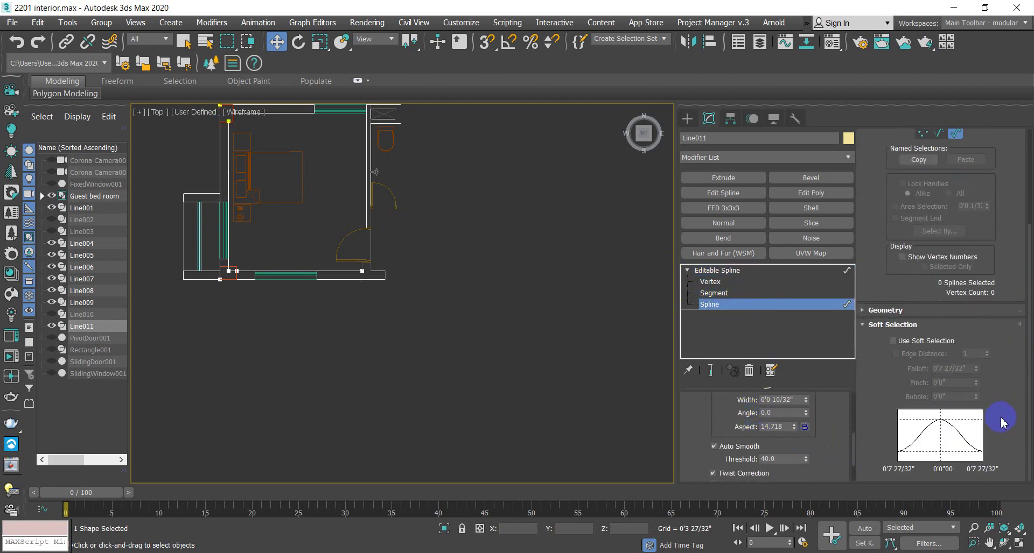
Step: Look through the line's spline-level and rendering settings, collapsing the Selection, Surface Properties and Soft Selection groups
{"action": "scroll", "coordinate": [1007, 406], "scroll_direction": "up", "scroll_amount": 1}
{"action": "scroll", "coordinate": [1008, 406], "scroll_direction": "down", "scroll_amount": 1}
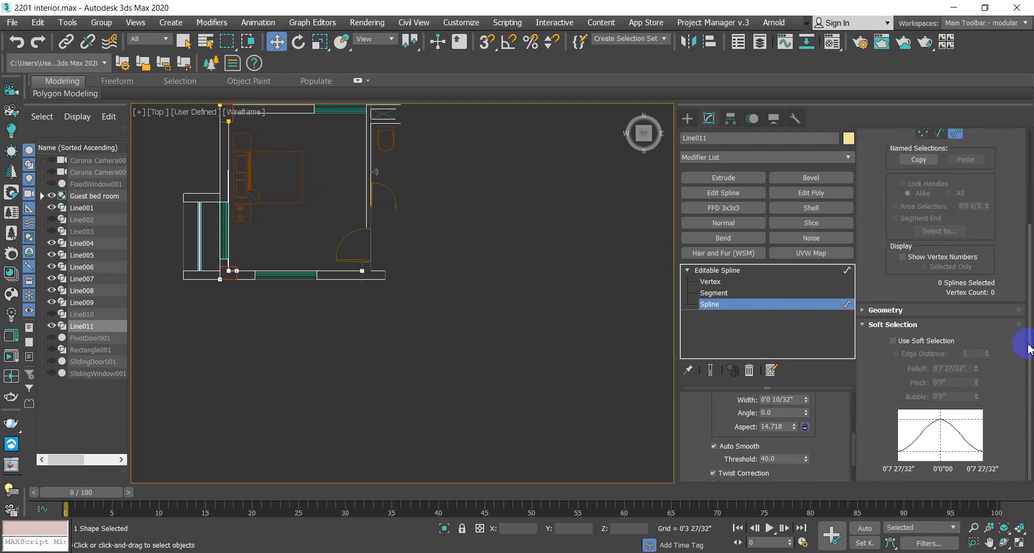
{"action": "left_click_drag", "start_coordinate": [1026, 332], "coordinate": [1017, 131]}
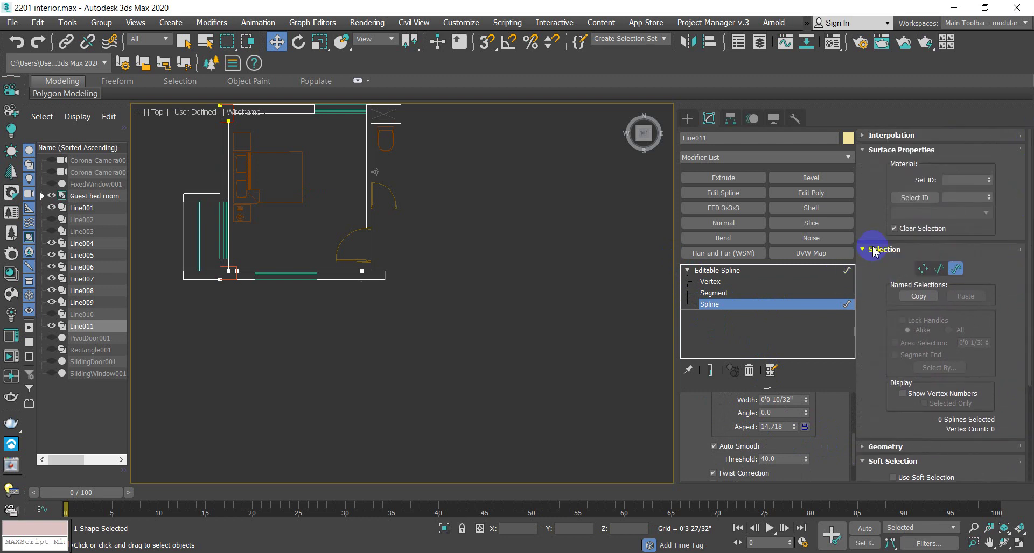
{"action": "left_click", "coordinate": [860, 250]}
{"action": "left_click", "coordinate": [861, 150]}
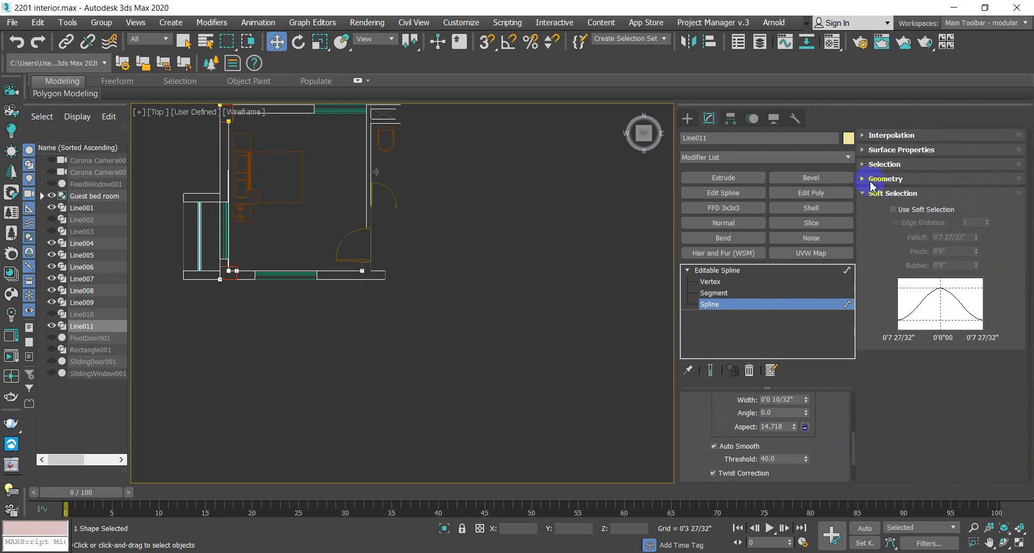
{"action": "left_click", "coordinate": [872, 197]}
{"action": "scroll", "coordinate": [825, 431], "scroll_direction": "up", "scroll_amount": 2}
{"action": "scroll", "coordinate": [825, 434], "scroll_direction": "up", "scroll_amount": 2}
{"action": "scroll", "coordinate": [821, 433], "scroll_direction": "down", "scroll_amount": 6}
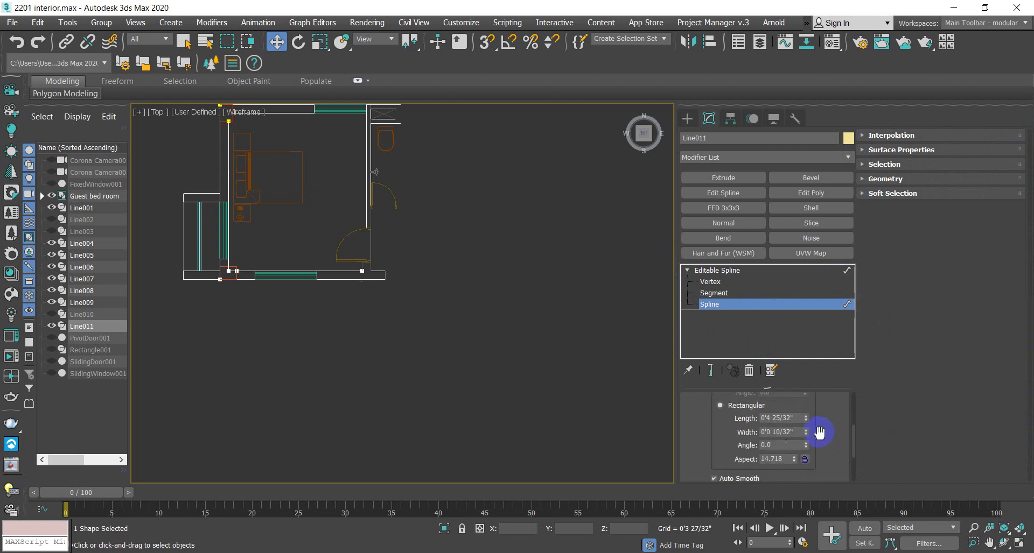
{"action": "scroll", "coordinate": [819, 432], "scroll_direction": "down", "scroll_amount": 1}
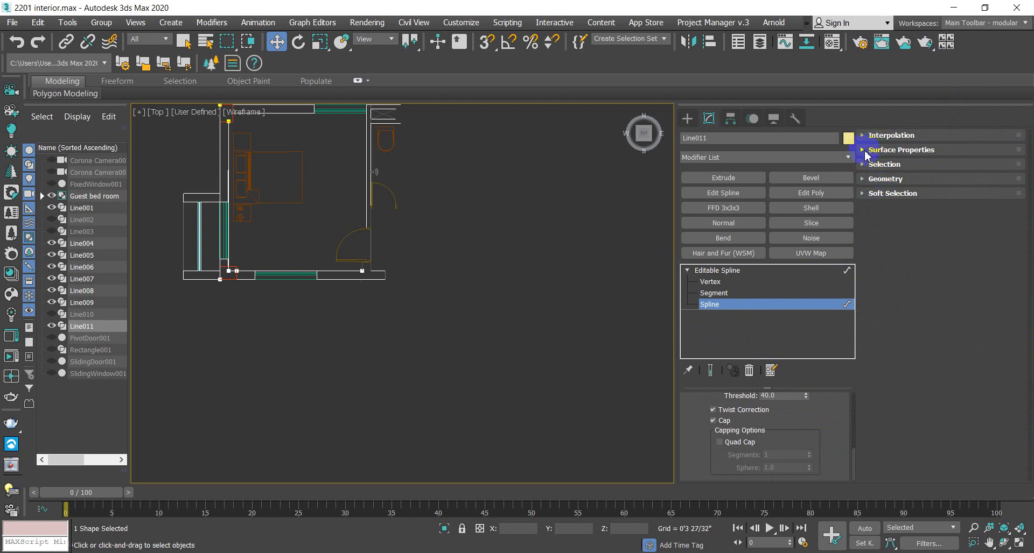
Step: Start the Outline operation at the line's spline level and enter an outline distance of 1'6"
{"action": "left_click", "coordinate": [866, 153]}
{"action": "left_click", "coordinate": [867, 254]}
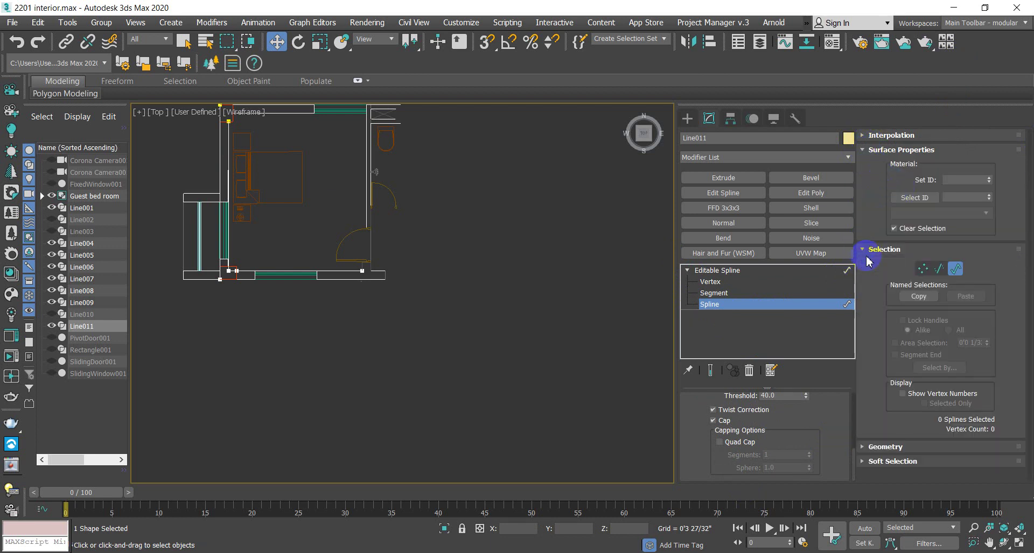
{"action": "left_click", "coordinate": [859, 447]}
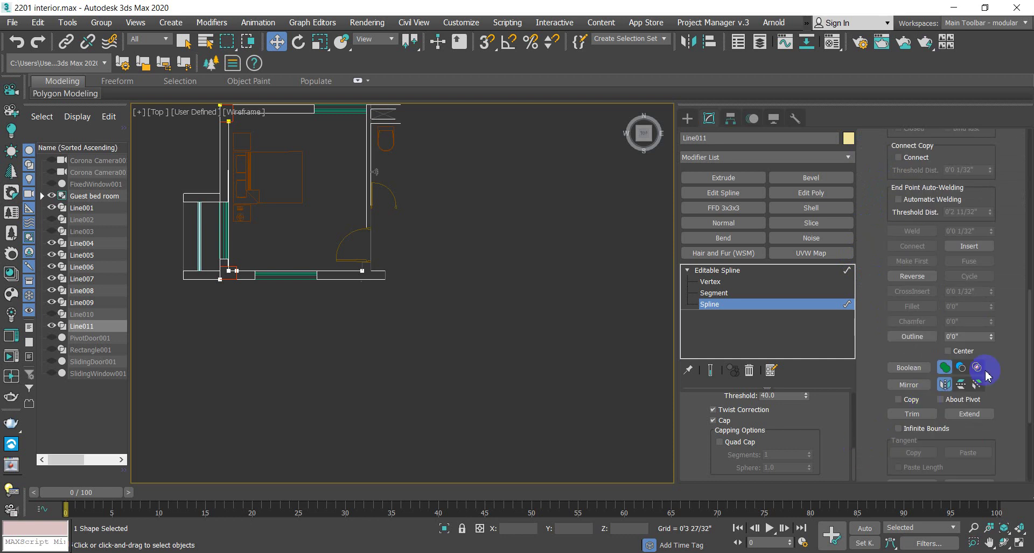
{"action": "left_click", "coordinate": [912, 336]}
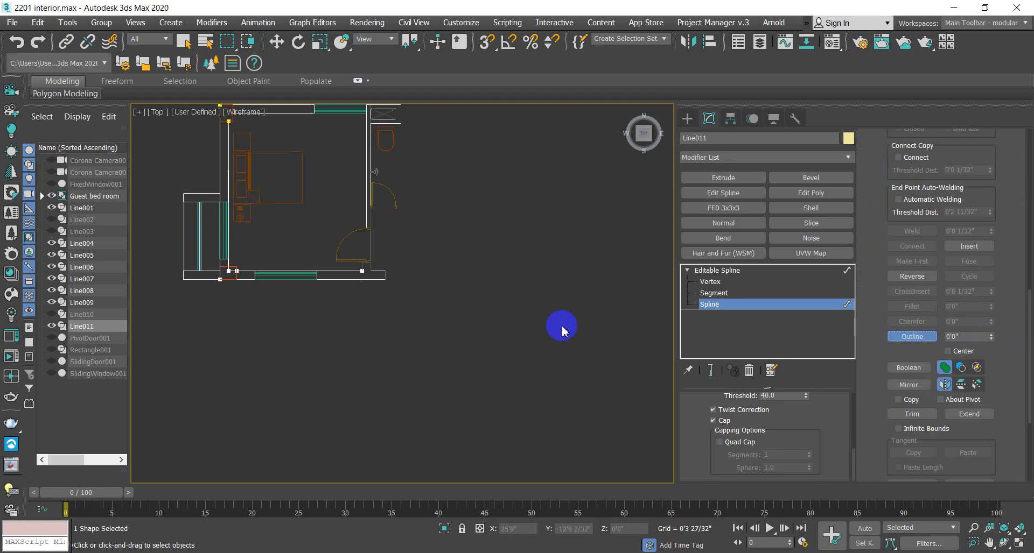
{"action": "scroll", "coordinate": [393, 327], "scroll_direction": "up", "scroll_amount": 3}
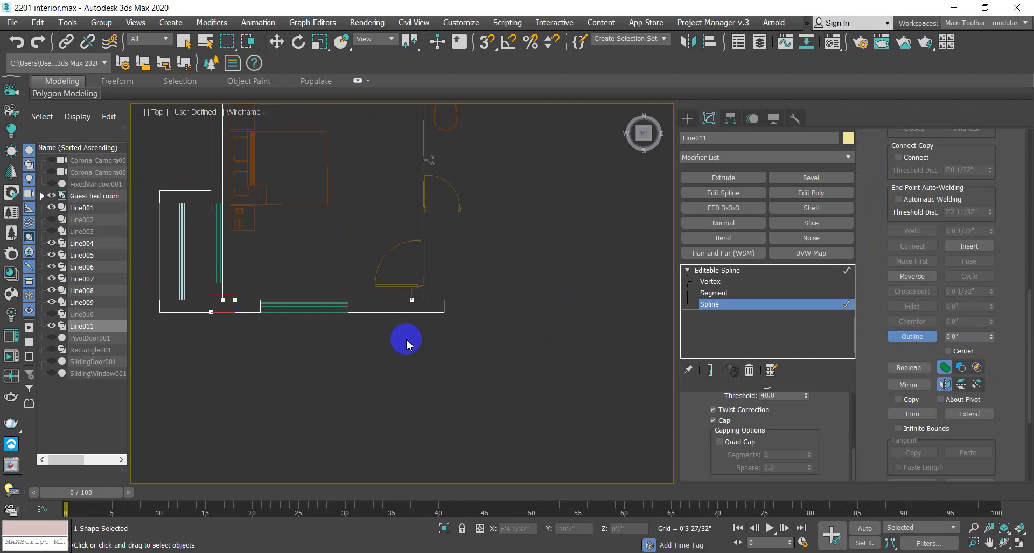
{"action": "scroll", "coordinate": [533, 297], "scroll_direction": "up", "scroll_amount": 3}
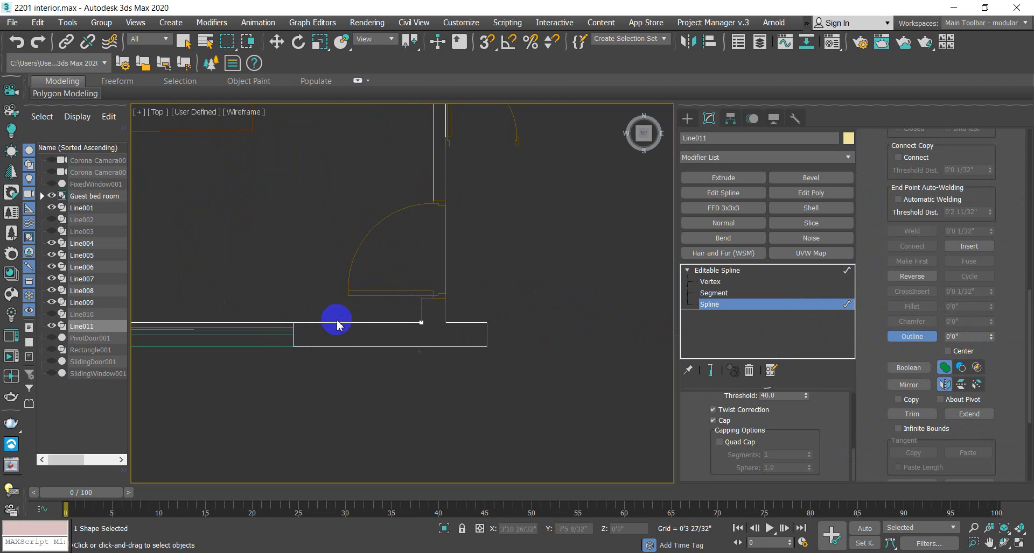
{"action": "scroll", "coordinate": [473, 346], "scroll_direction": "down", "scroll_amount": 4}
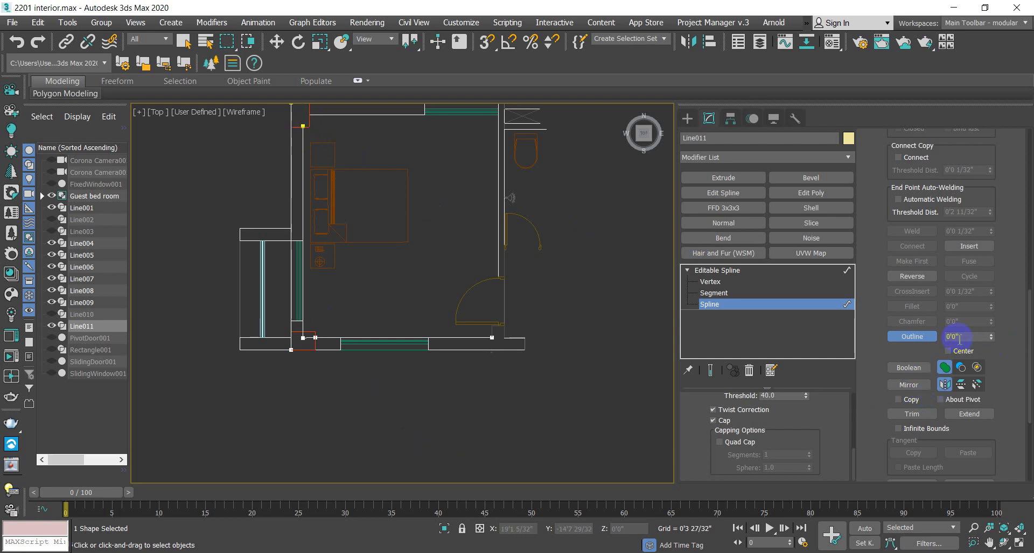
{"action": "left_click", "coordinate": [913, 338]}
{"action": "double_click", "coordinate": [955, 338]}
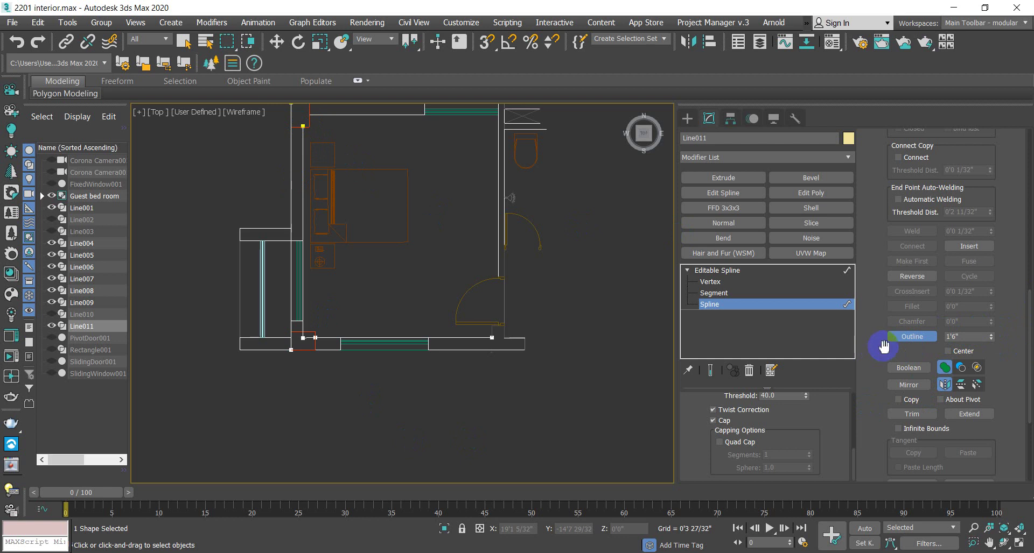
Step: Try to apply the 1'6" outline to the inner spline along the south wall, and undo the change
{"action": "left_click", "coordinate": [918, 338]}
{"action": "left_click", "coordinate": [727, 283]}
{"action": "left_click", "coordinate": [545, 322]}
{"action": "left_click", "coordinate": [915, 336]}
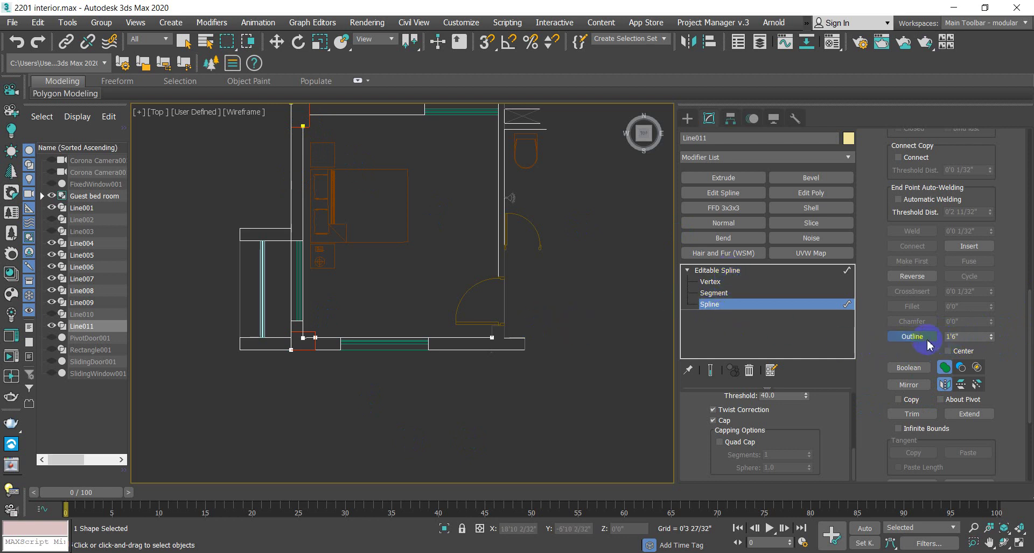
{"action": "left_click_drag", "start_coordinate": [461, 337], "coordinate": [476, 298]}
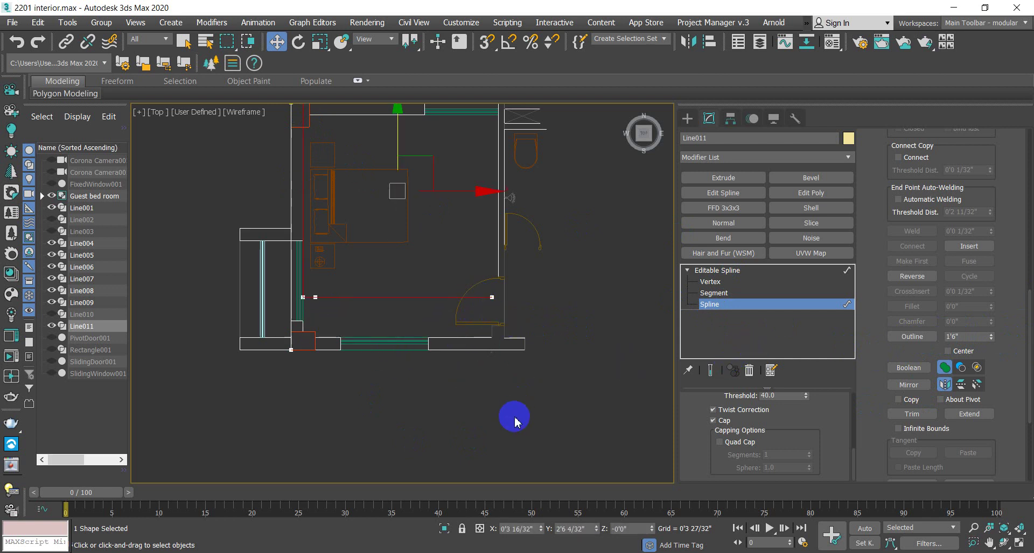
{"action": "key", "text": "ctrl+z"}
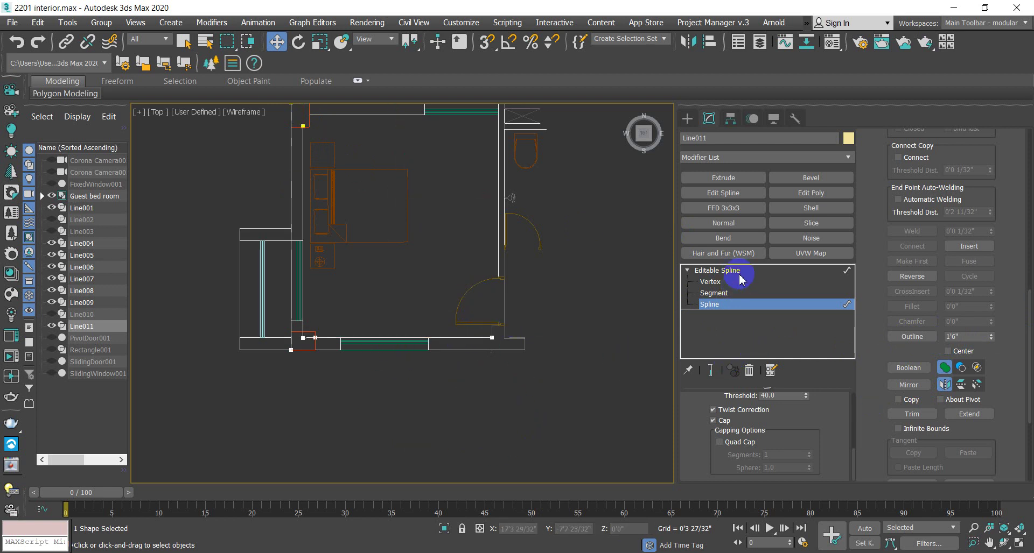
Step: Try outlining the inner wall spline again with a distance of -1'4 20/32", and undo the attempt
{"action": "left_click", "coordinate": [716, 271]}
{"action": "left_click", "coordinate": [719, 305]}
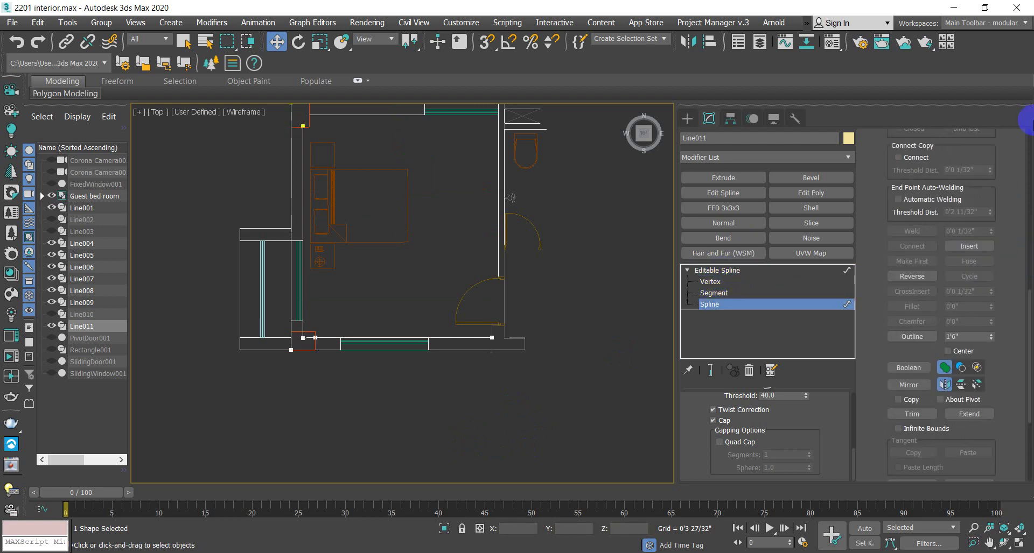
{"action": "left_click", "coordinate": [908, 338]}
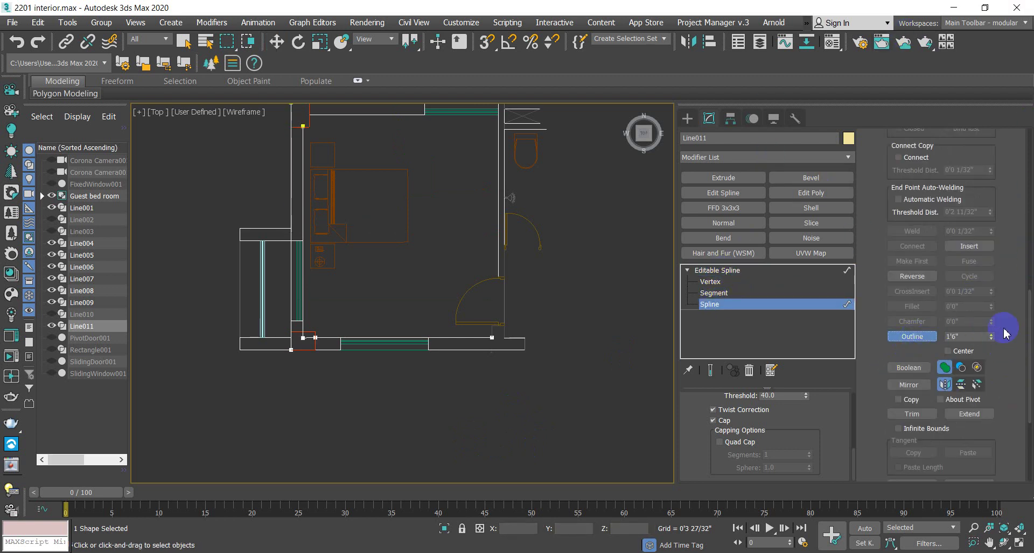
{"action": "left_click_drag", "start_coordinate": [993, 336], "coordinate": [962, 380]}
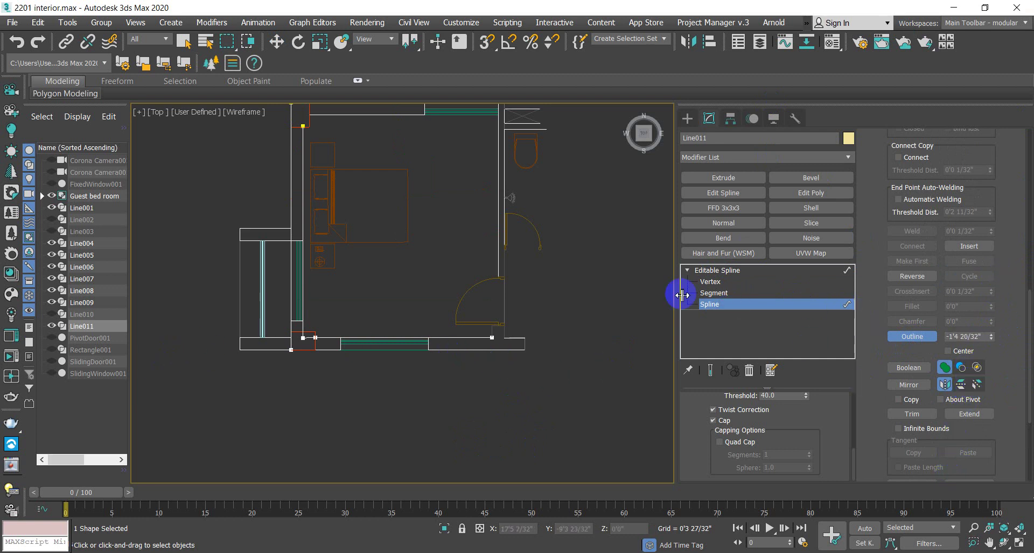
{"action": "key", "text": "ctrl+z"}
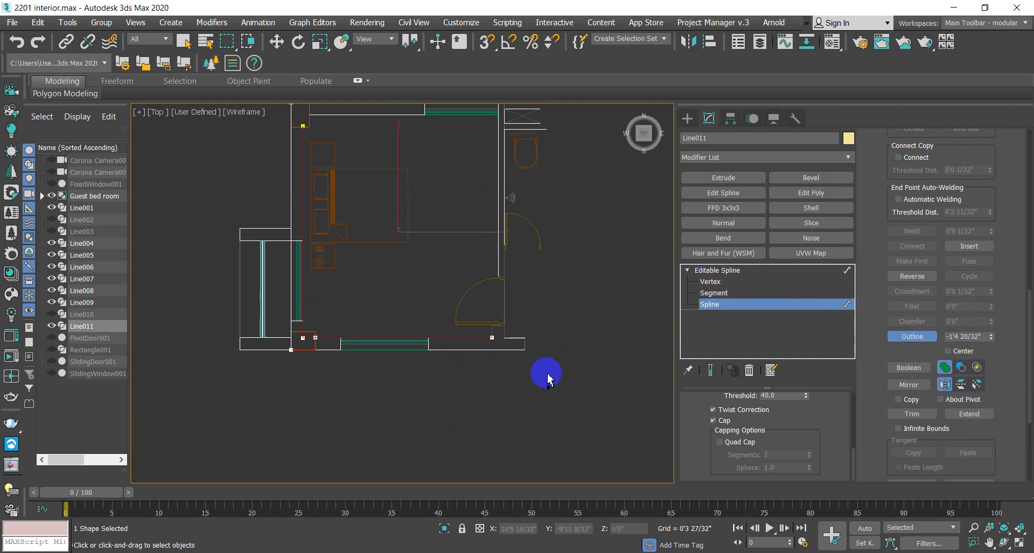
Step: Try outlining the inner wall spline freehand and by 0'10 20/32", undoing both attempts
{"action": "left_click", "coordinate": [710, 281]}
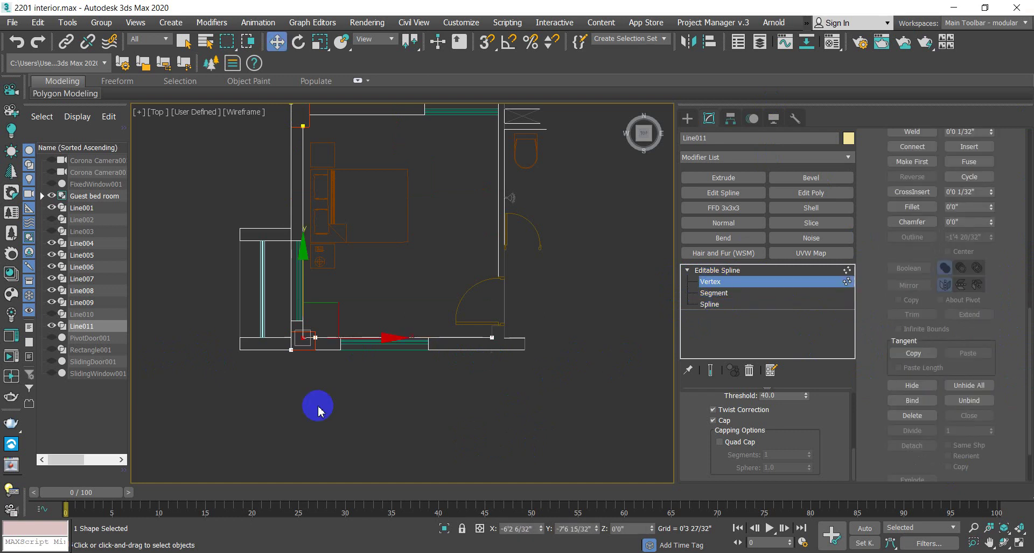
{"action": "left_click", "coordinate": [723, 273]}
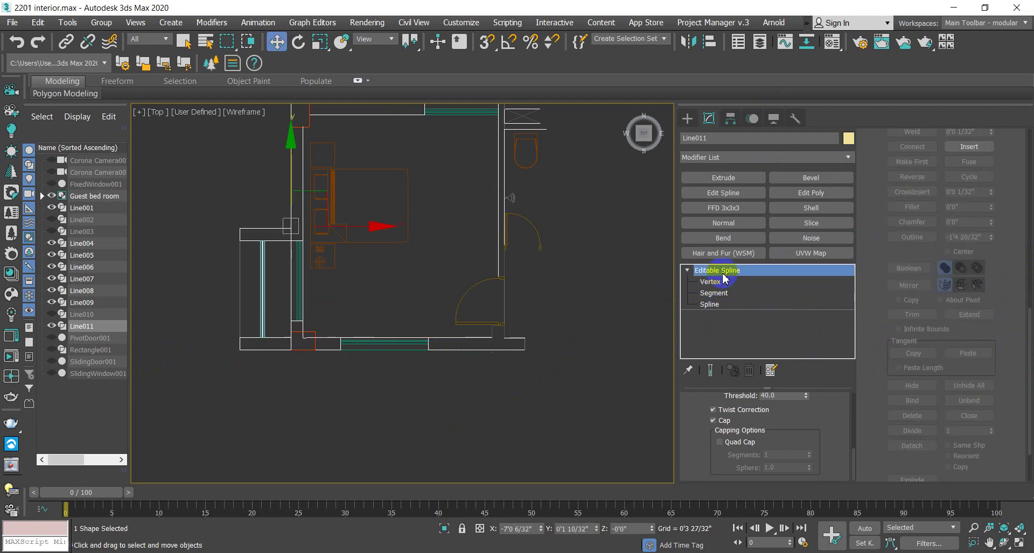
{"action": "left_click", "coordinate": [722, 304]}
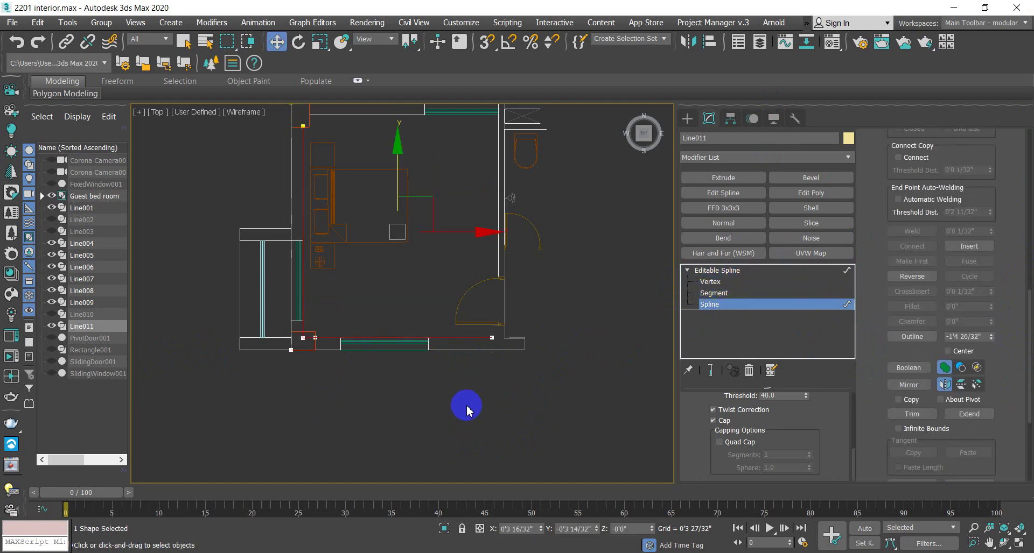
{"action": "left_click", "coordinate": [924, 337]}
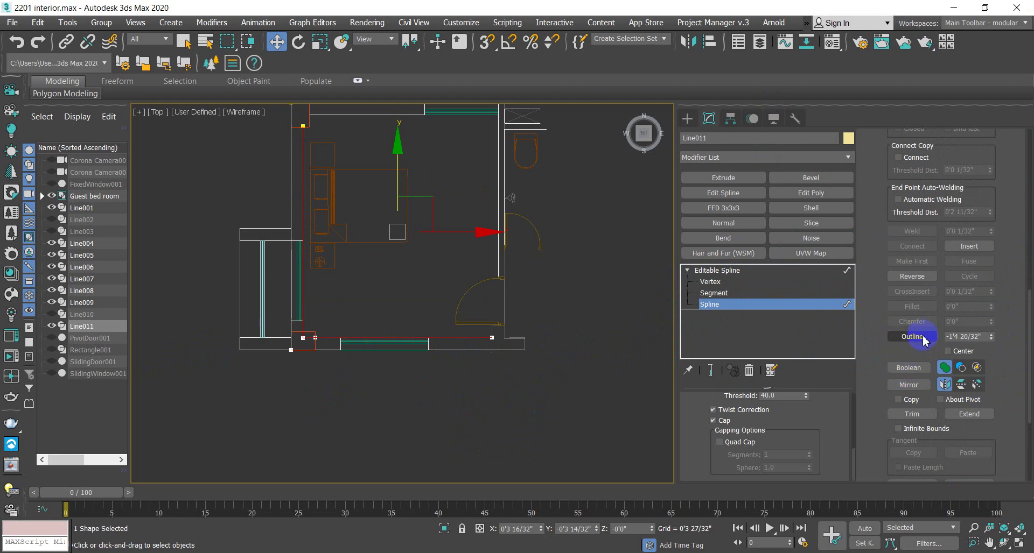
{"action": "scroll", "coordinate": [330, 338], "scroll_direction": "up", "scroll_amount": 2}
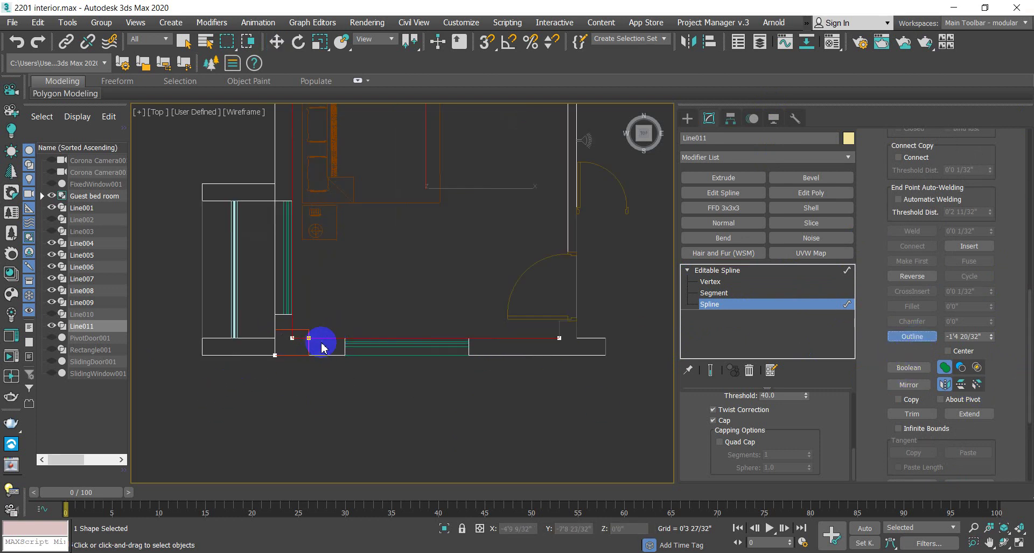
{"action": "left_click_drag", "start_coordinate": [325, 340], "coordinate": [347, 319]}
{"action": "key", "text": "ctrl+z"}
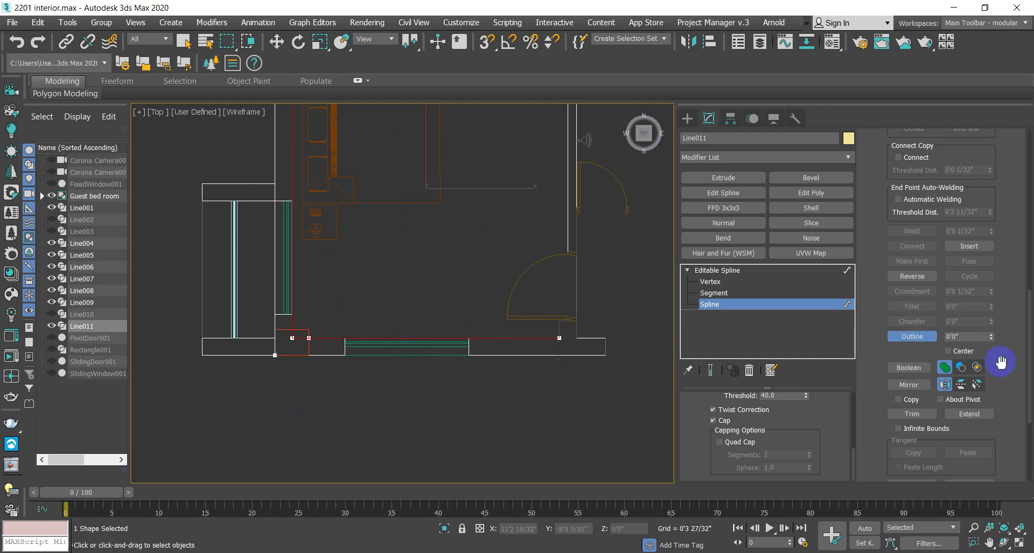
{"action": "left_click_drag", "start_coordinate": [991, 338], "coordinate": [992, 321]}
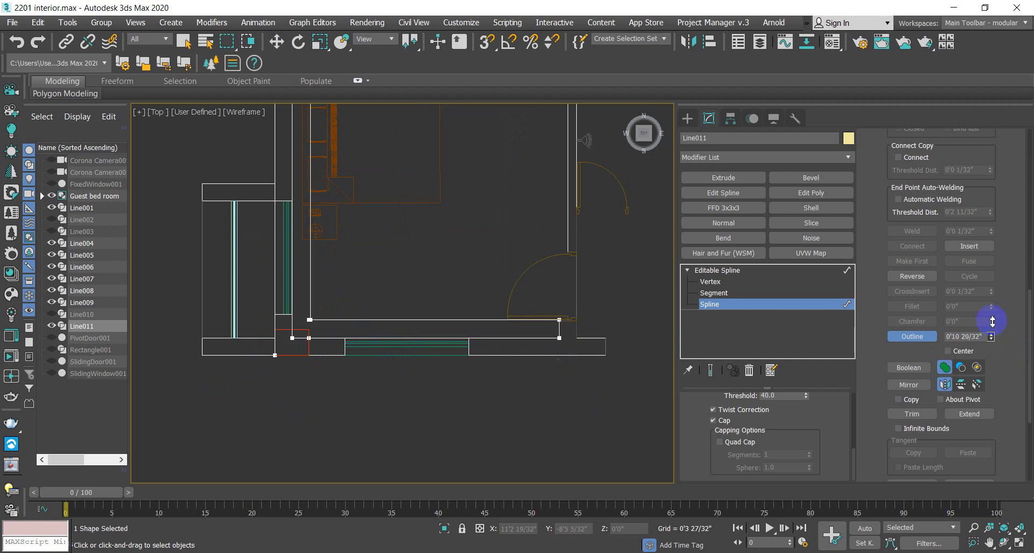
{"action": "key", "text": "ctrl+z"}
Step: Outline the inner wall spline by 1.5 feet toward the inside of the room
{"action": "left_click", "coordinate": [973, 336]}
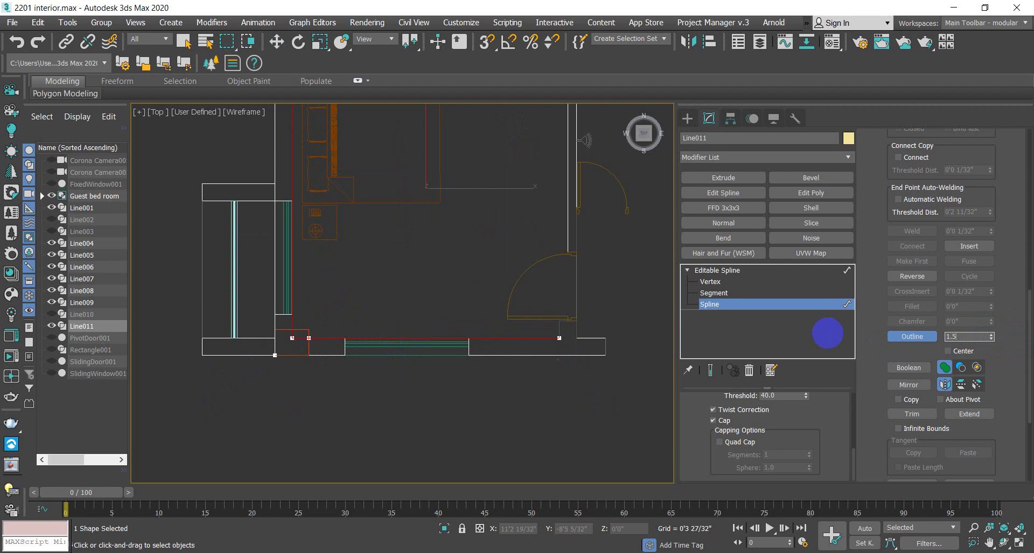
{"action": "type", "text": "1.5"}
{"action": "key", "text": "Return"}
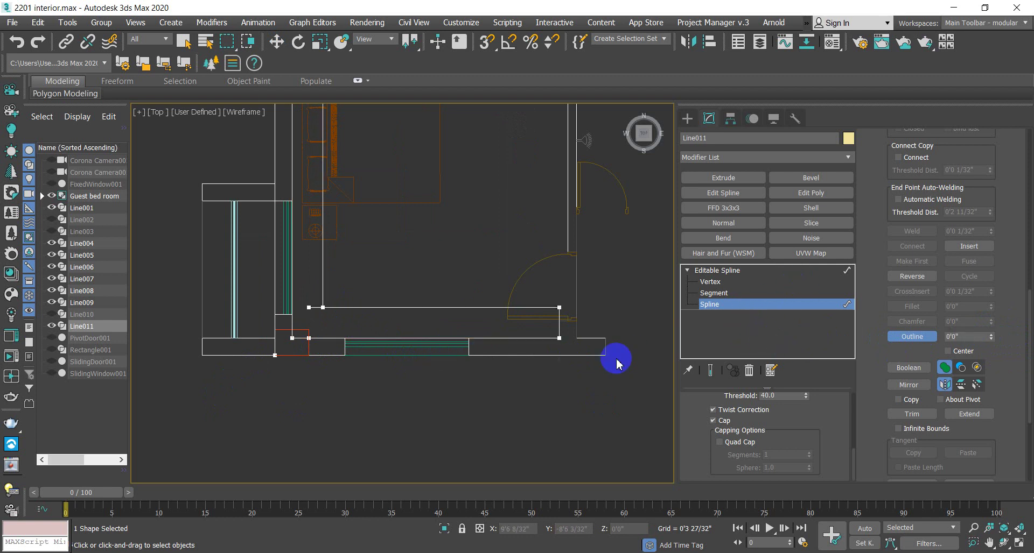
Step: Delete the stray vertex beside the new outline's inner south-west corner
{"action": "scroll", "coordinate": [364, 357], "scroll_direction": "up", "scroll_amount": 3}
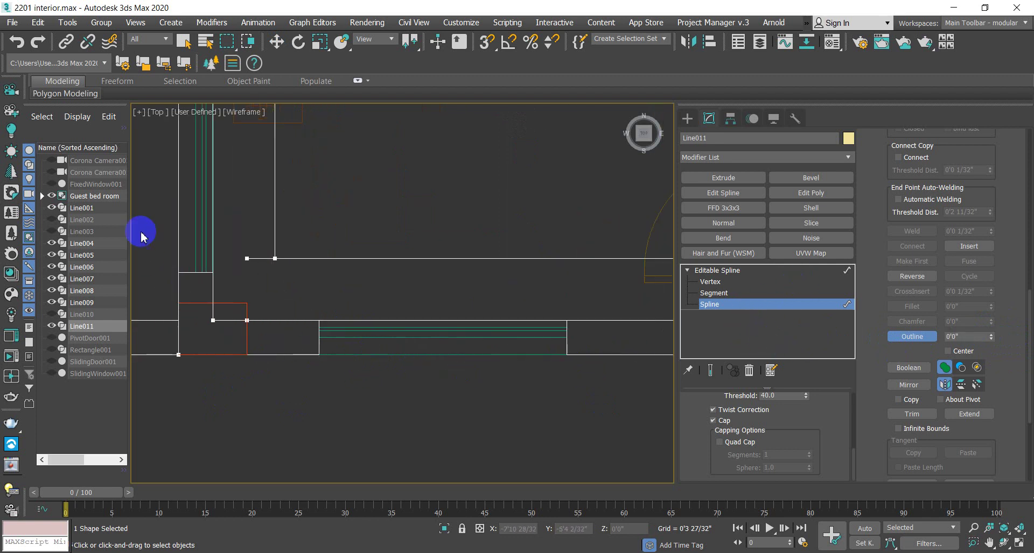
{"action": "left_click", "coordinate": [710, 280]}
{"action": "key", "text": "w"}
{"action": "left_click_drag", "start_coordinate": [221, 233], "coordinate": [277, 274]}
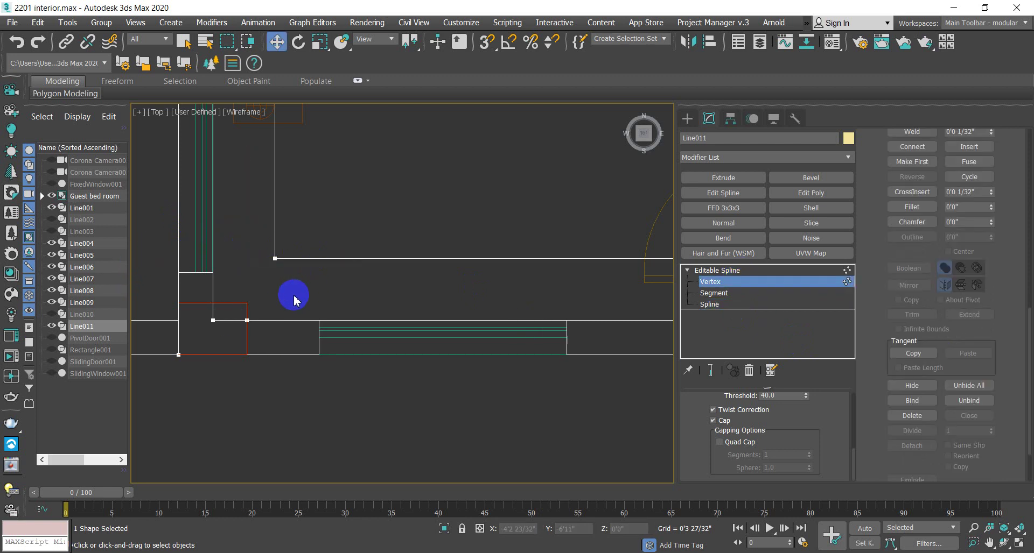
Step: Leave the line's vertex level and add an Extrude modifier to the outlined wall shape
{"action": "scroll", "coordinate": [272, 296], "scroll_direction": "down", "scroll_amount": 3}
{"action": "middle_click_drag", "start_coordinate": [300, 291], "coordinate": [288, 383]}
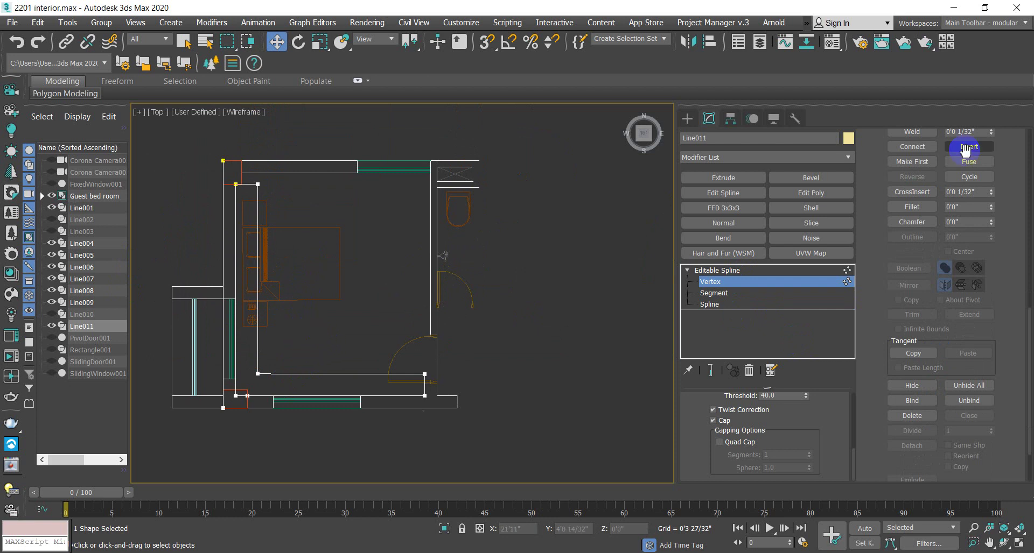
{"action": "left_click", "coordinate": [726, 271]}
{"action": "left_click", "coordinate": [687, 270]}
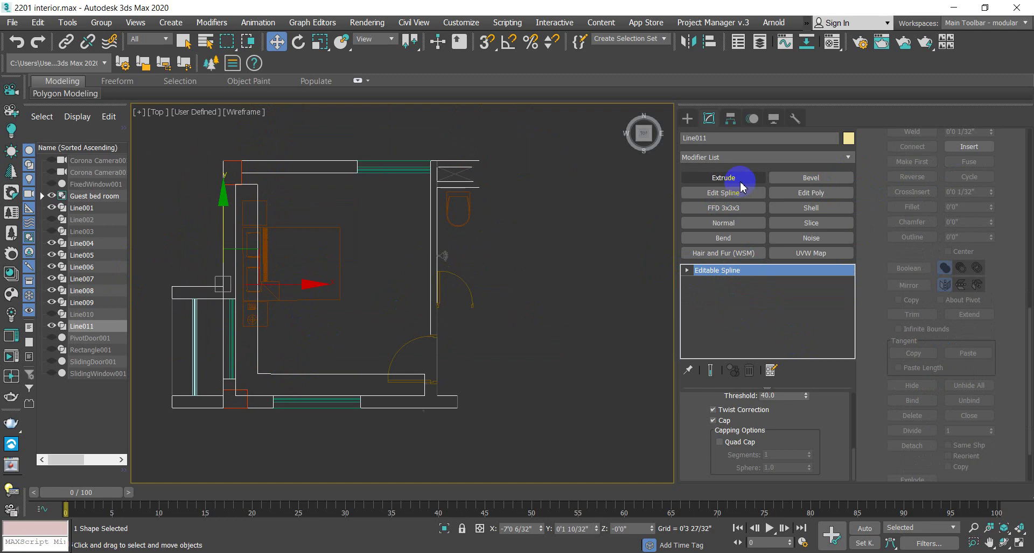
{"action": "left_click", "coordinate": [723, 179]}
Step: In the perspective view, set the outlined shape's Extrude amount to 0'8 27/32"
{"action": "key", "text": "p"}
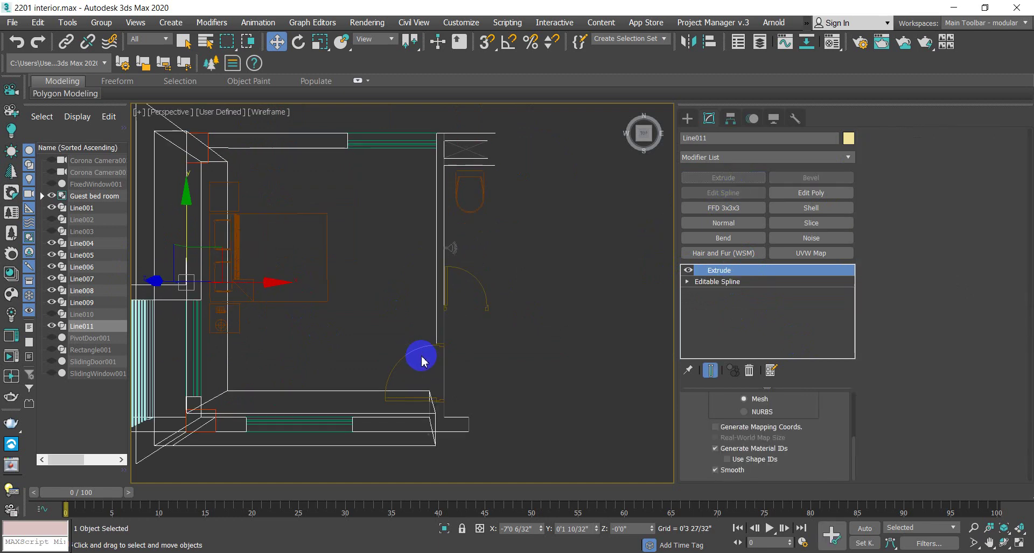
{"action": "middle_click_drag", "start_coordinate": [415, 357], "coordinate": [344, 295], "text": "alt"}
{"action": "scroll", "coordinate": [338, 330], "scroll_direction": "down", "scroll_amount": 4}
{"action": "scroll", "coordinate": [332, 312], "scroll_direction": "up", "scroll_amount": 4}
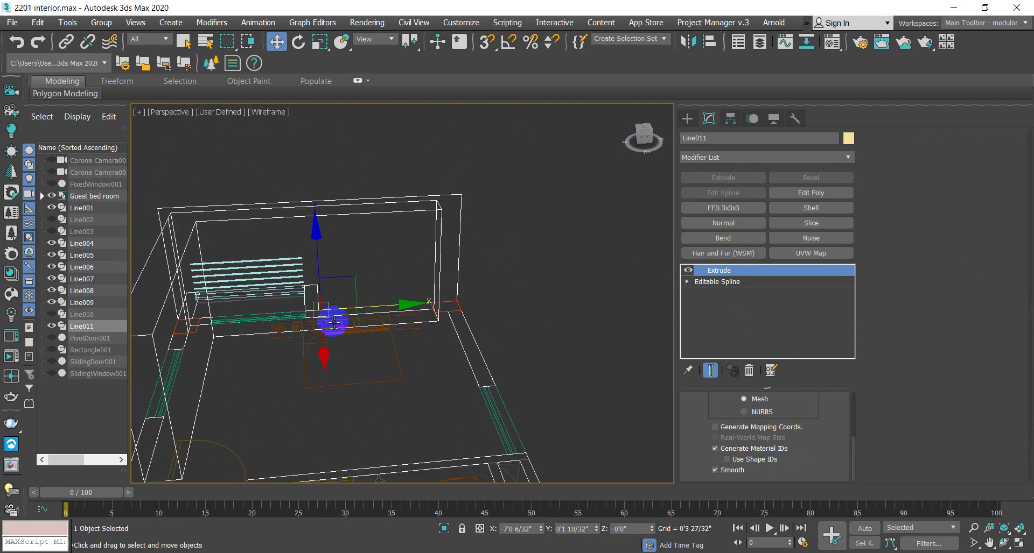
{"action": "scroll", "coordinate": [815, 415], "scroll_direction": "up", "scroll_amount": 5}
{"action": "left_click", "coordinate": [780, 417]}
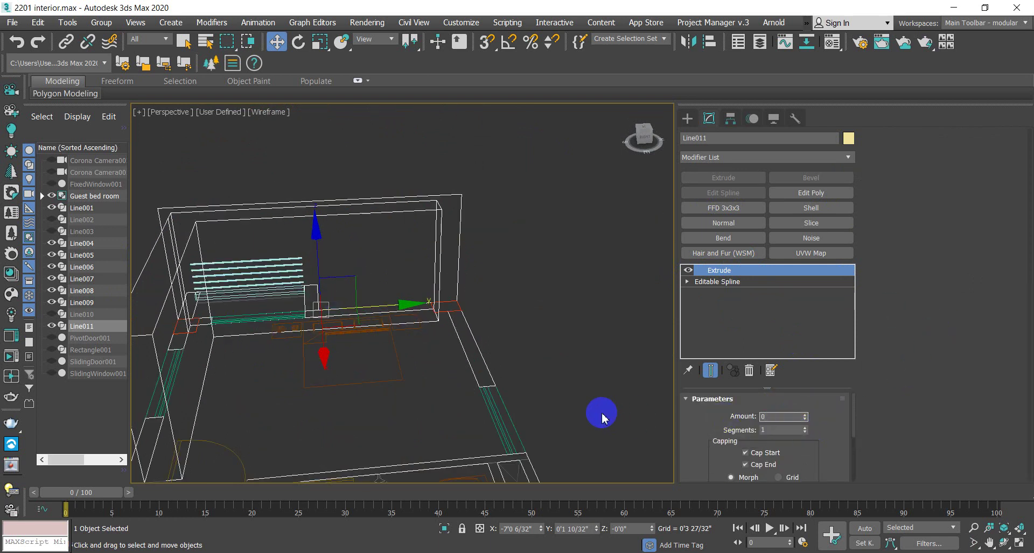
{"action": "left_click", "coordinate": [712, 428]}
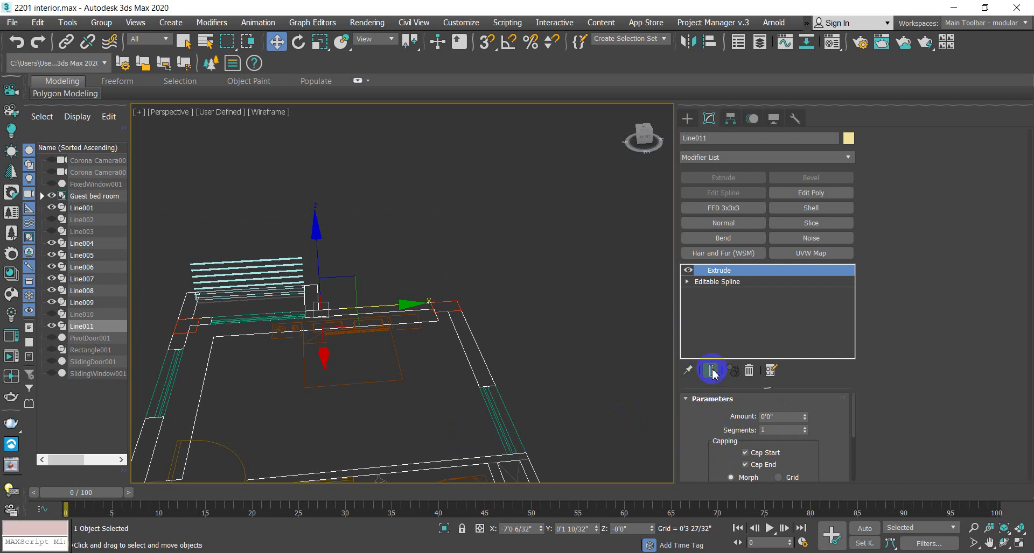
{"action": "left_click_drag", "start_coordinate": [805, 418], "coordinate": [808, 392]}
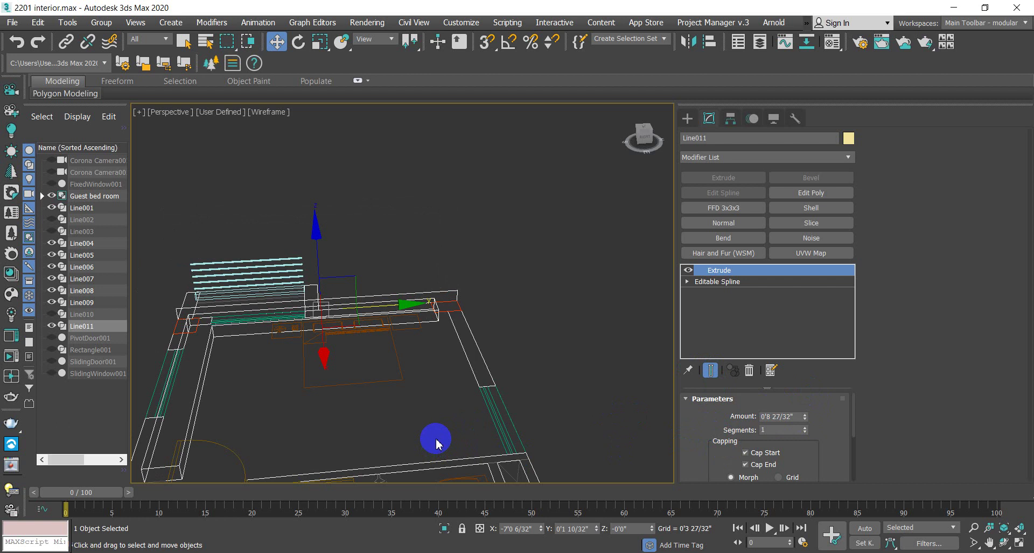
Step: Display the model as shaded with edges and raise the extruded L-shaped band to a Z position of 8.5
{"action": "scroll", "coordinate": [466, 380], "scroll_direction": "down", "scroll_amount": 3}
{"action": "key", "text": "F3"}
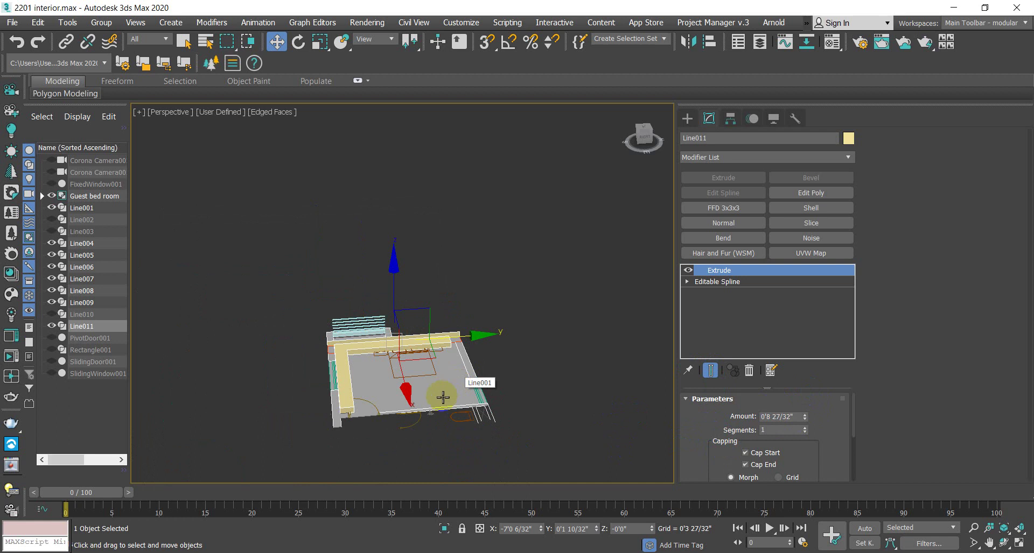
{"action": "middle_click_drag", "start_coordinate": [425, 405], "coordinate": [410, 388], "text": "alt"}
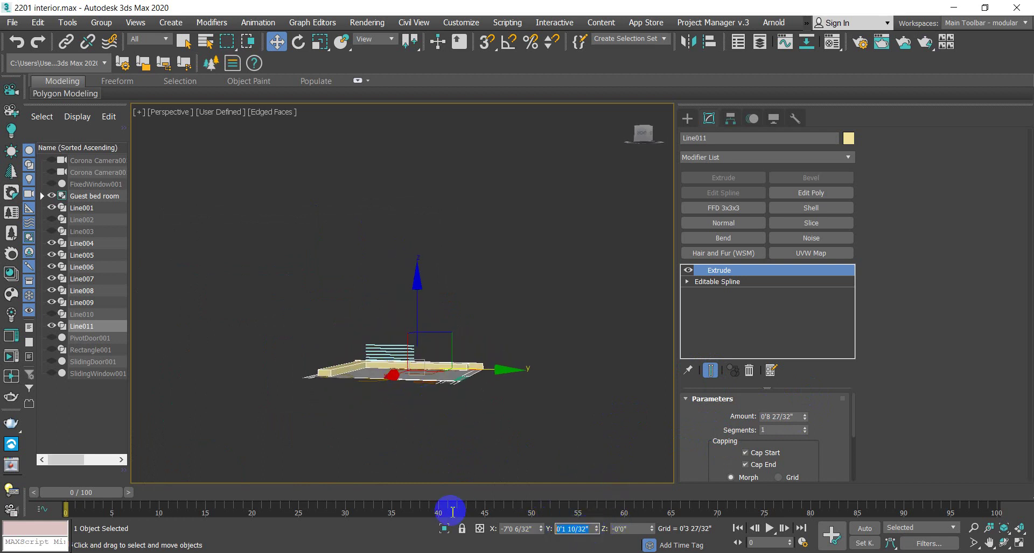
{"action": "left_click", "coordinate": [640, 530]}
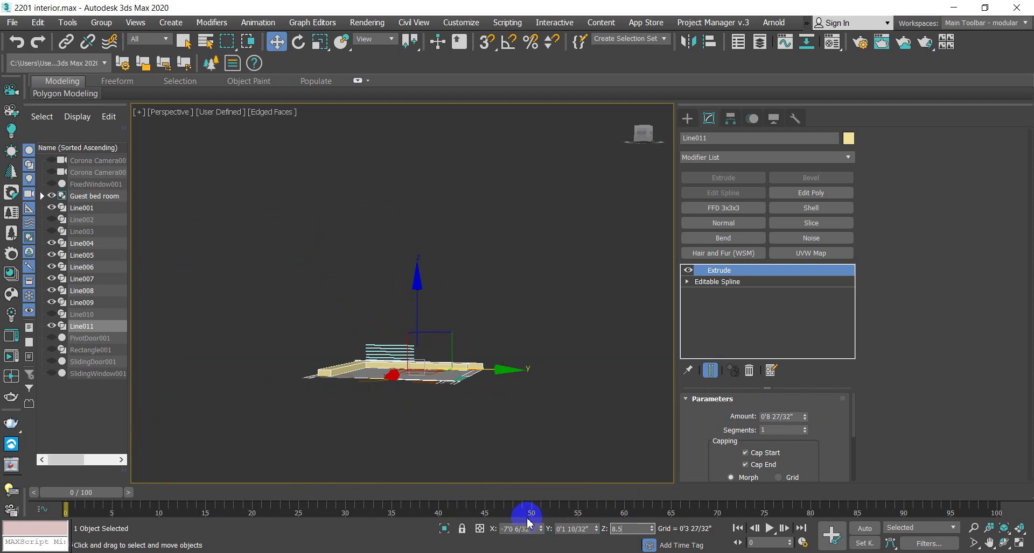
{"action": "key", "text": "Return"}
Step: Deselect the band and unhide all objects in the scene
{"action": "left_click", "coordinate": [492, 418]}
{"action": "right_click", "coordinate": [494, 397]}
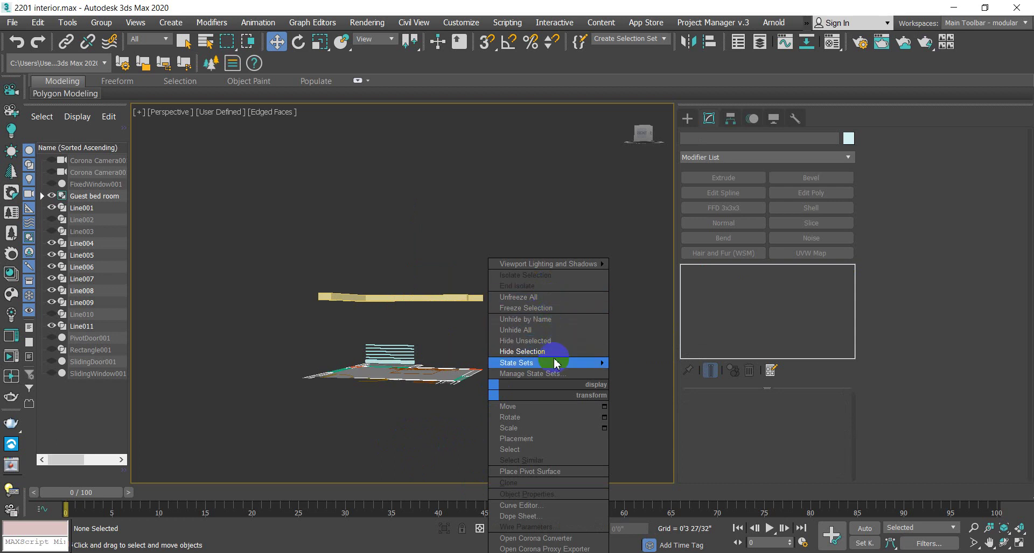
{"action": "left_click", "coordinate": [552, 331]}
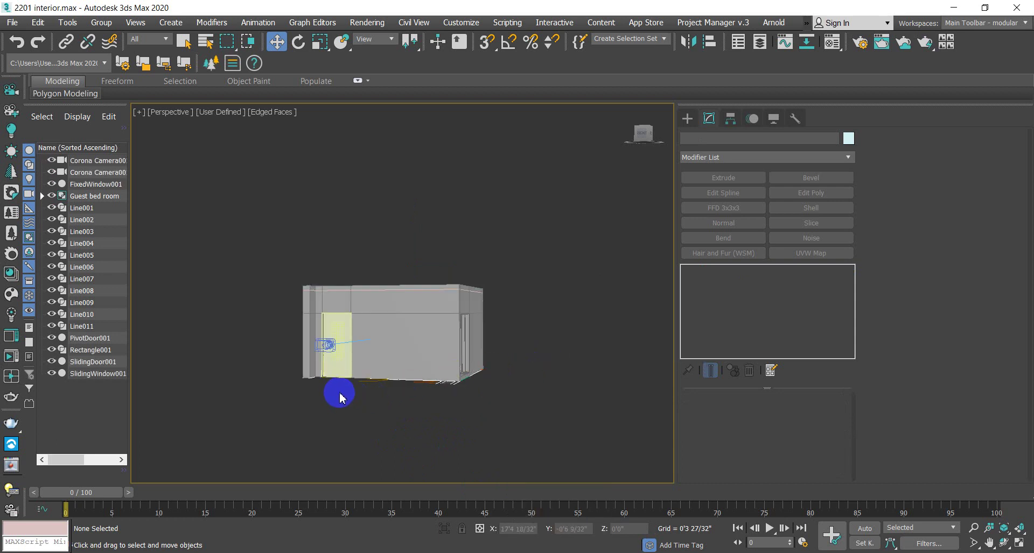
Step: Examine how the raised L-shaped band sits against the room's walls in the perspective and top views
{"action": "middle_click_drag", "start_coordinate": [406, 392], "coordinate": [340, 326], "text": "alt"}
{"action": "scroll", "coordinate": [399, 299], "scroll_direction": "up", "scroll_amount": 3}
{"action": "scroll", "coordinate": [415, 295], "scroll_direction": "up", "scroll_amount": 3}
{"action": "scroll", "coordinate": [409, 311], "scroll_direction": "down", "scroll_amount": 3}
{"action": "middle_click_drag", "start_coordinate": [416, 331], "coordinate": [558, 357], "text": "alt"}
{"action": "scroll", "coordinate": [366, 345], "scroll_direction": "down", "scroll_amount": 1}
{"action": "scroll", "coordinate": [362, 343], "scroll_direction": "up", "scroll_amount": 3}
{"action": "scroll", "coordinate": [377, 355], "scroll_direction": "down", "scroll_amount": 6}
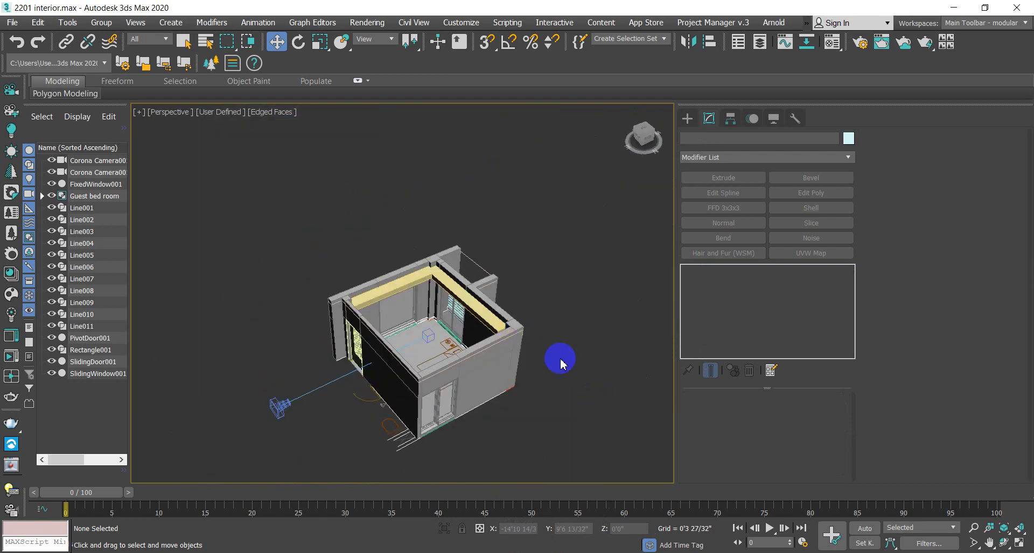
{"action": "scroll", "coordinate": [539, 326], "scroll_direction": "up", "scroll_amount": 6}
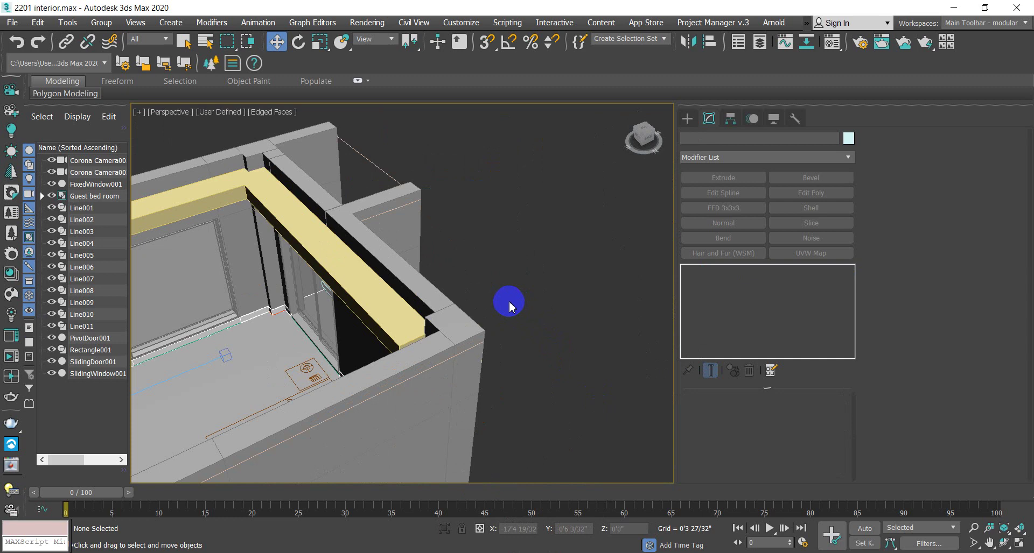
{"action": "scroll", "coordinate": [457, 339], "scroll_direction": "down", "scroll_amount": 8}
{"action": "middle_click_drag", "start_coordinate": [457, 339], "coordinate": [351, 415], "text": "alt"}
{"action": "scroll", "coordinate": [475, 344], "scroll_direction": "down", "scroll_amount": 1}
{"action": "scroll", "coordinate": [365, 362], "scroll_direction": "up", "scroll_amount": 6}
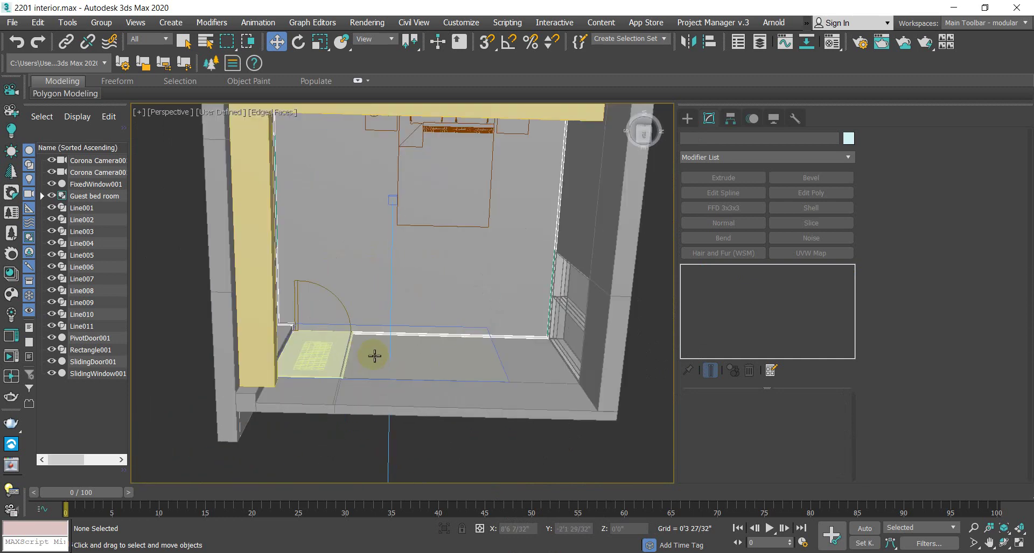
{"action": "middle_click_drag", "start_coordinate": [374, 356], "coordinate": [374, 347], "text": "alt"}
{"action": "key", "text": "t"}
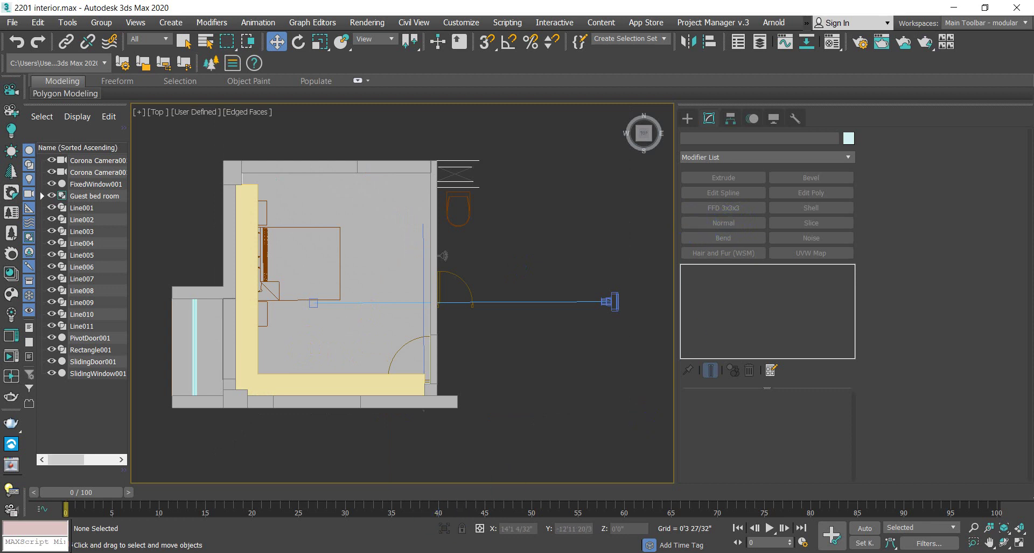
Step: Switch to Chrome and run a Google search for "bedroom" in a new tab
{"action": "key", "text": "alt+Tab"}
{"action": "left_click", "coordinate": [344, 14]}
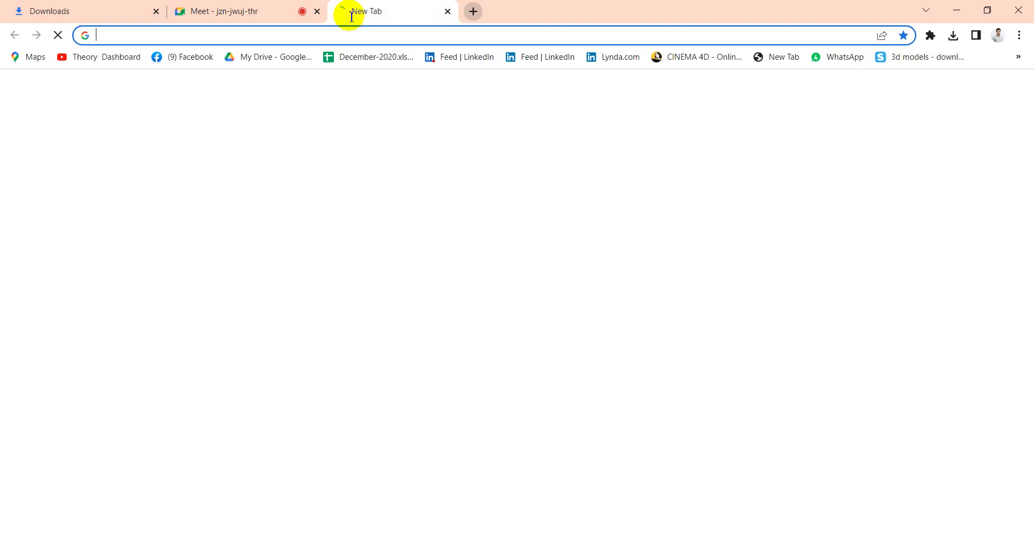
{"action": "left_click", "coordinate": [486, 284]}
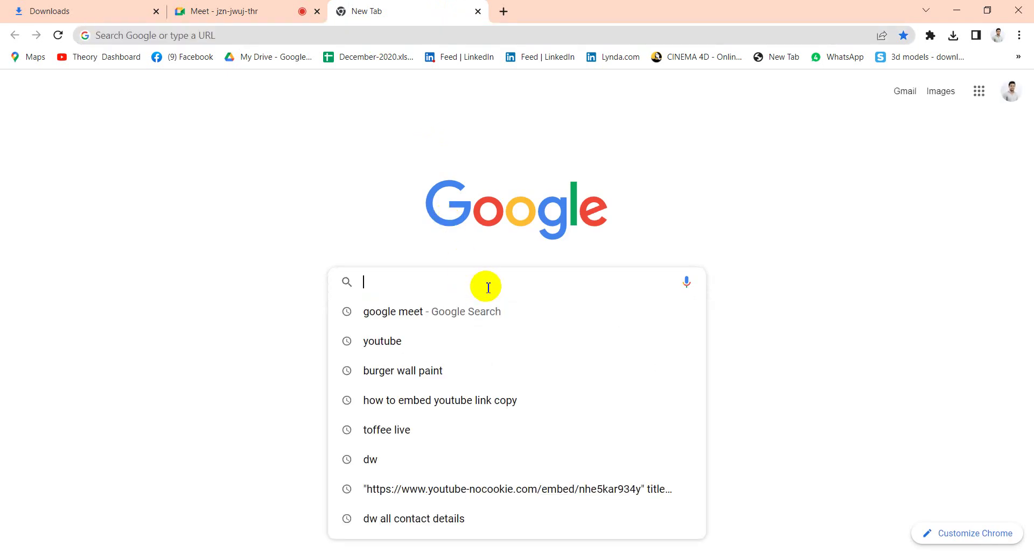
{"action": "type", "text": "bedr"}
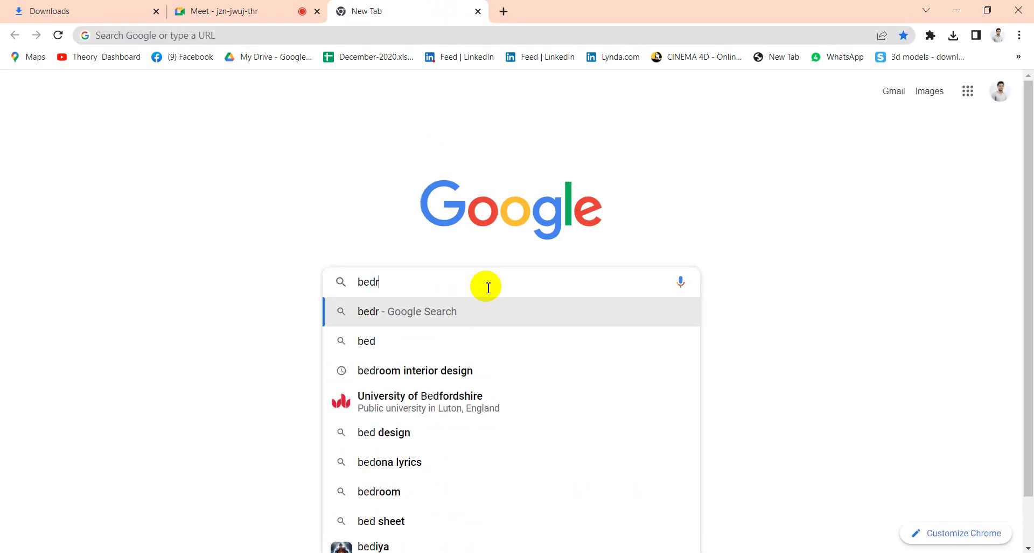
{"action": "type", "text": "o"}
{"action": "key", "text": "Return"}
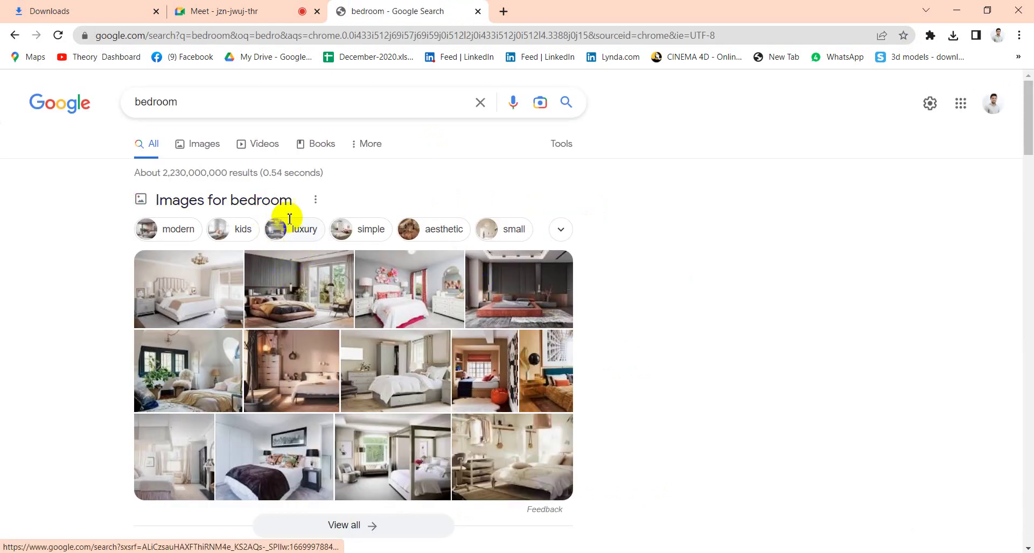
Step: Refine the Google search to "bedroom ceiling design" and preview the first image result
{"action": "left_click", "coordinate": [227, 110]}
{"action": "type", "text": "se"}
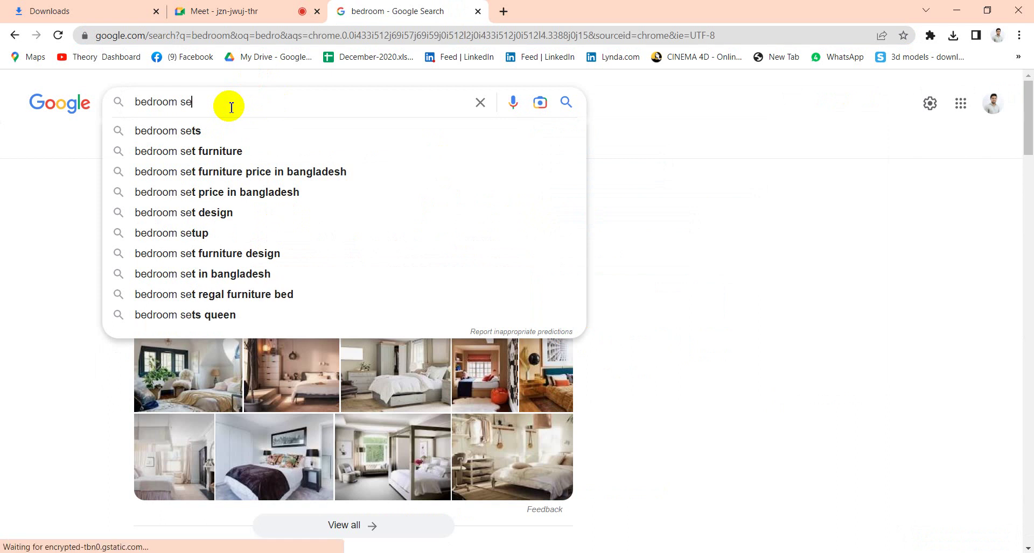
{"action": "type", "text": "ll"}
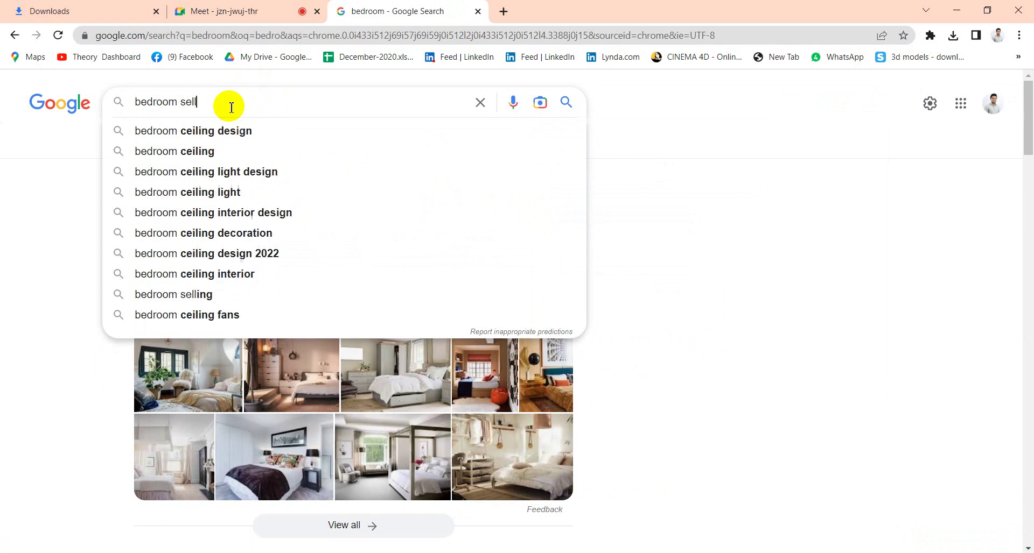
{"action": "left_click", "coordinate": [275, 133]}
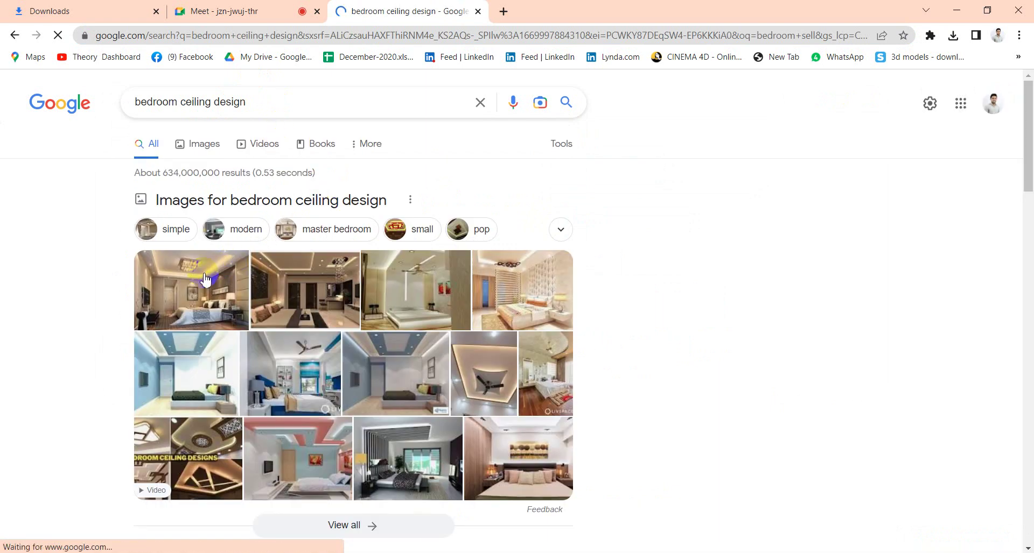
{"action": "left_click", "coordinate": [204, 279]}
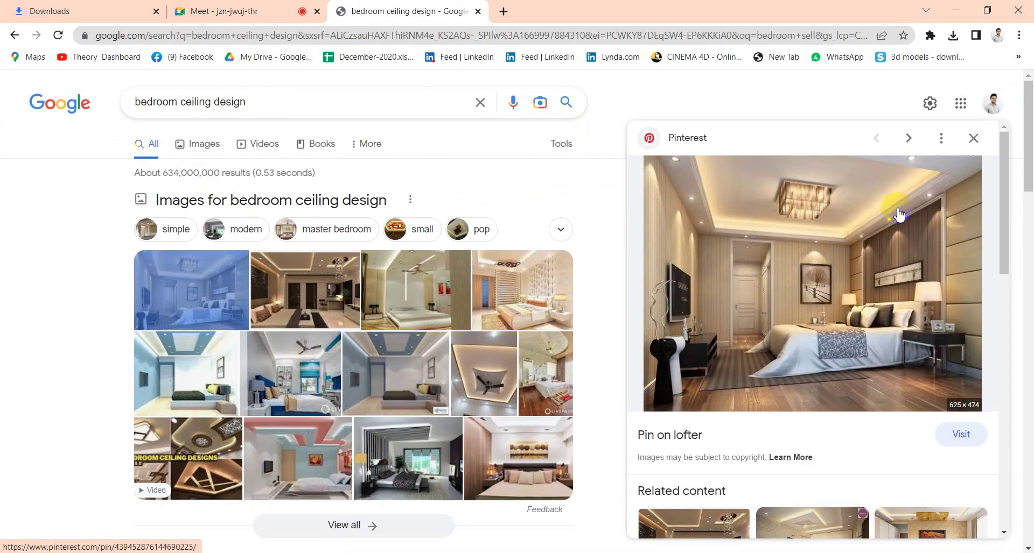
Step: Preview three more bedroom ceiling designs from the image results, including the NoBroker and Styles At Life examples
{"action": "left_click", "coordinate": [321, 311]}
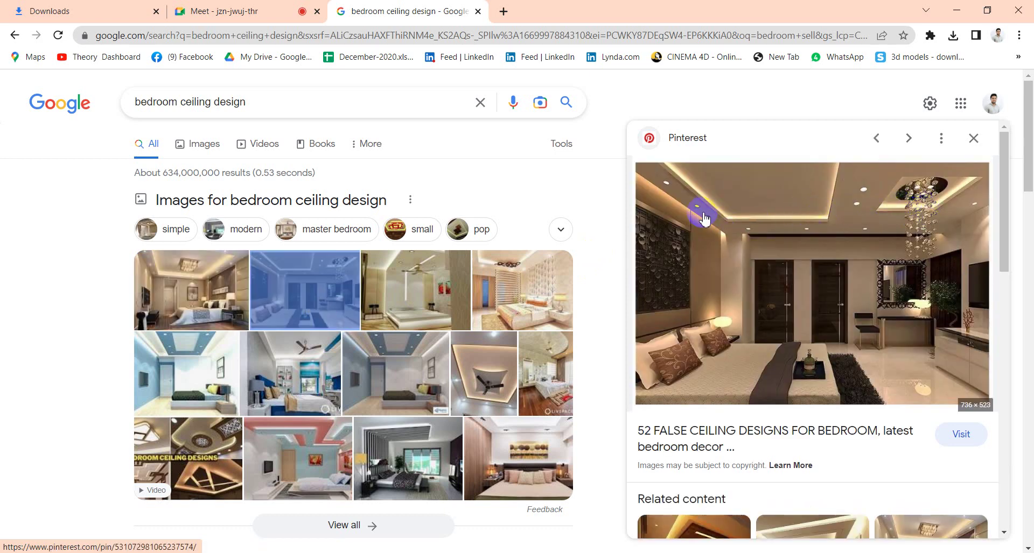
{"action": "left_click", "coordinate": [443, 295]}
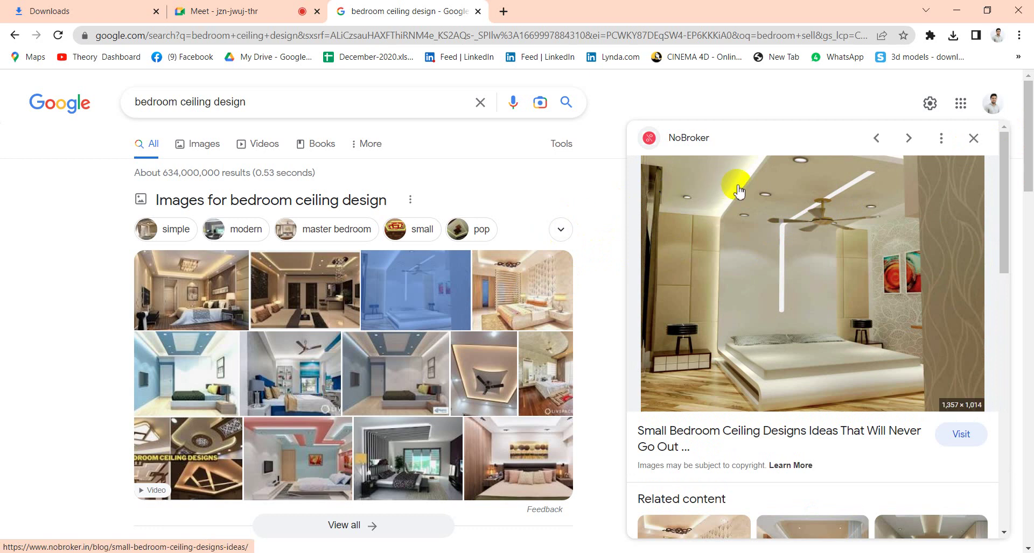
{"action": "left_click", "coordinate": [208, 365]}
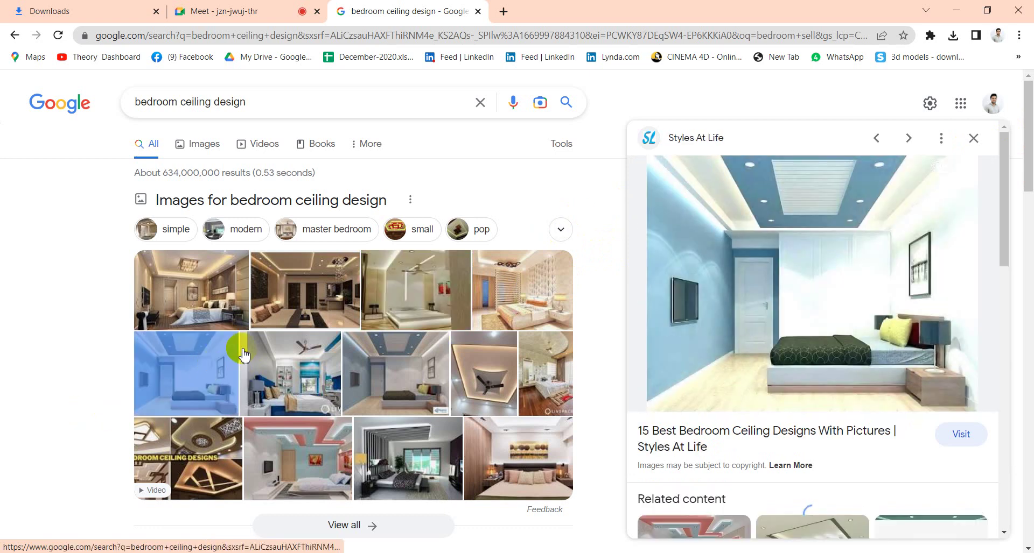
Step: Switch to 3ds Max and examine in the top view how both ends of the L-shaped band meet the room walls
{"action": "key", "text": "alt+Tab"}
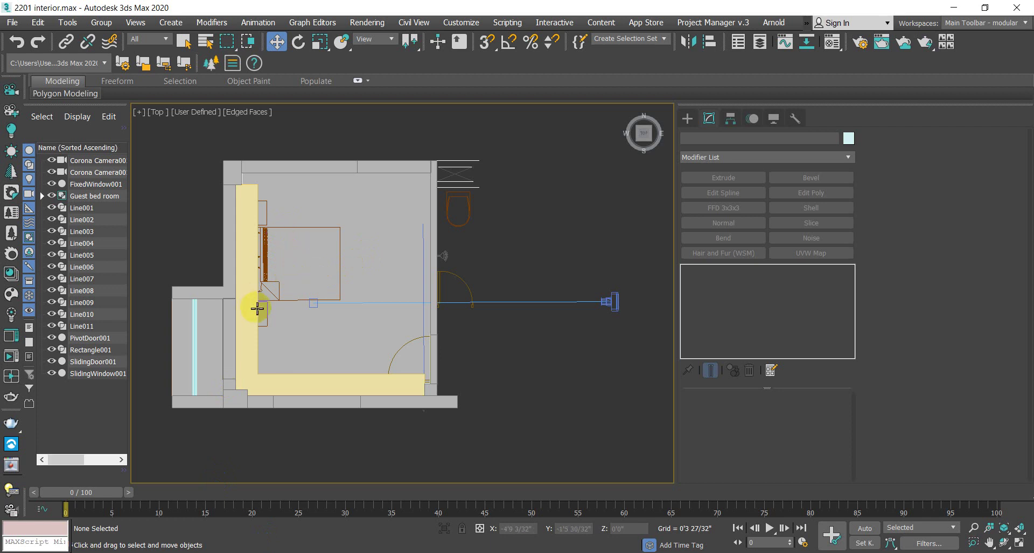
{"action": "scroll", "coordinate": [245, 274], "scroll_direction": "up", "scroll_amount": 3}
{"action": "scroll", "coordinate": [244, 275], "scroll_direction": "down", "scroll_amount": 4}
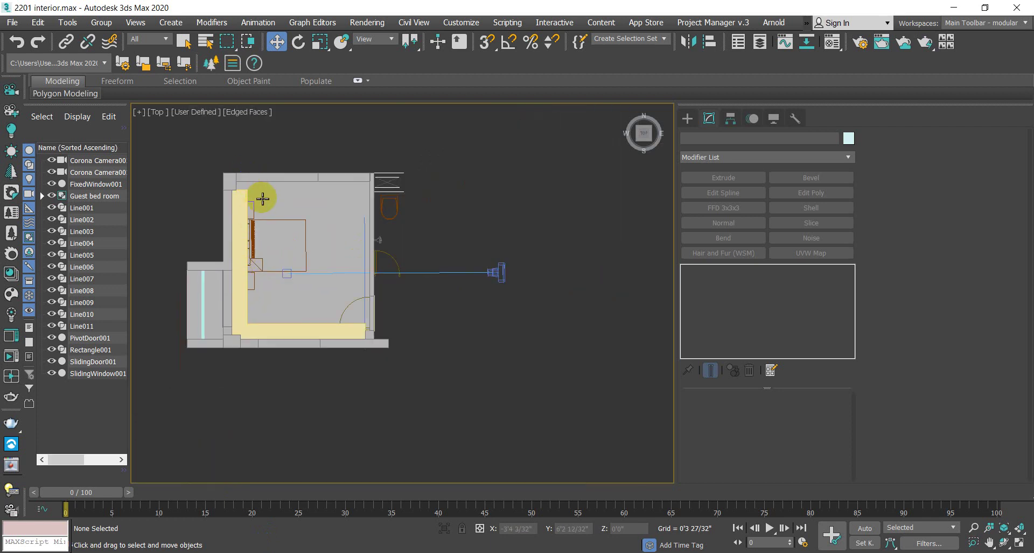
{"action": "scroll", "coordinate": [261, 196], "scroll_direction": "up", "scroll_amount": 2}
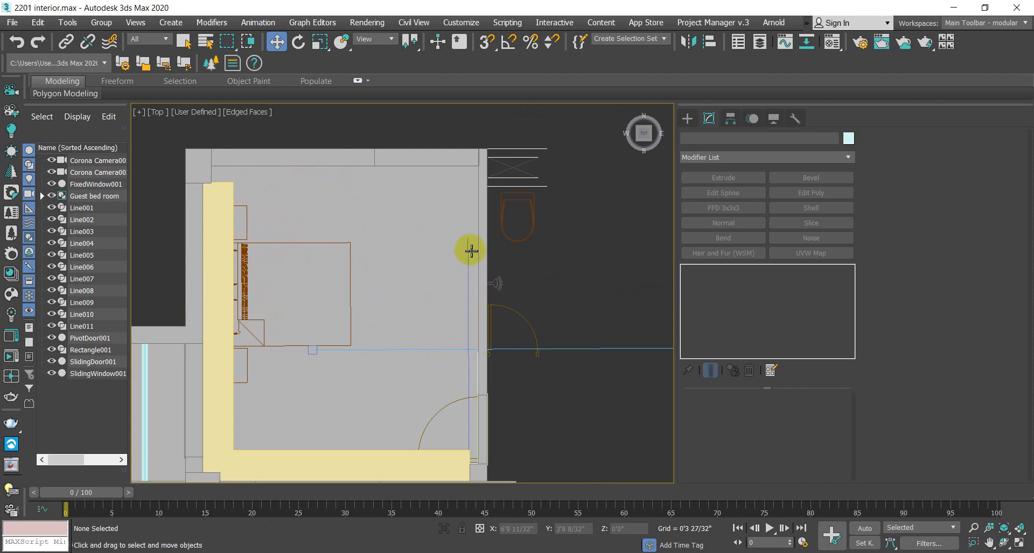
{"action": "scroll", "coordinate": [471, 261], "scroll_direction": "up", "scroll_amount": 2}
{"action": "scroll", "coordinate": [466, 267], "scroll_direction": "down", "scroll_amount": 1}
{"action": "scroll", "coordinate": [467, 267], "scroll_direction": "down", "scroll_amount": 4}
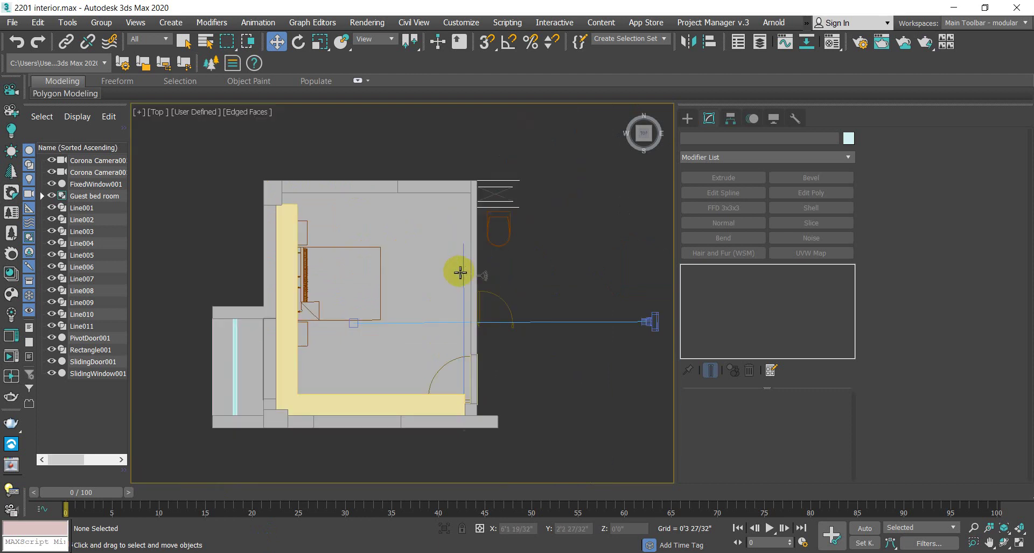
{"action": "scroll", "coordinate": [322, 305], "scroll_direction": "up", "scroll_amount": 2}
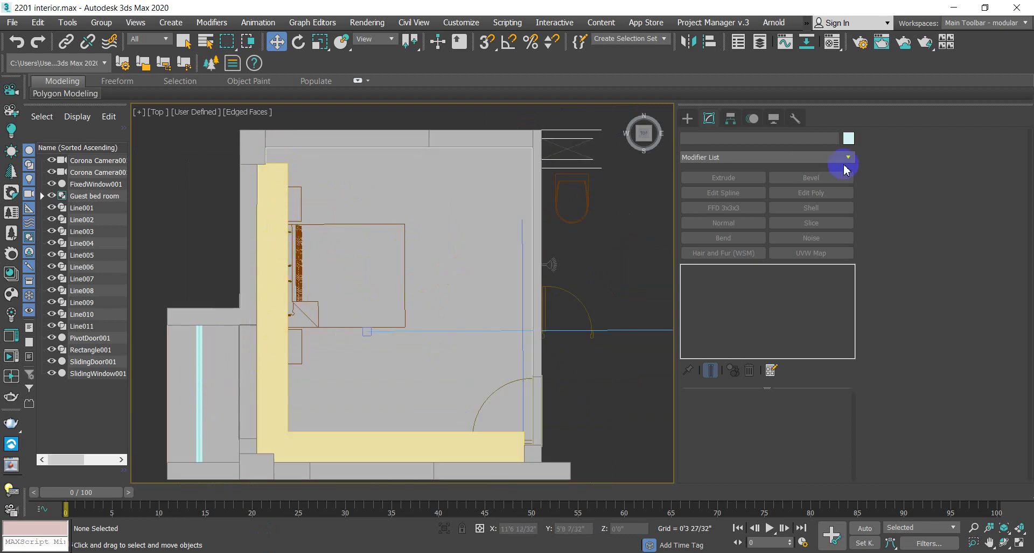
{"action": "left_click", "coordinate": [687, 122]}
{"action": "left_click", "coordinate": [706, 121]}
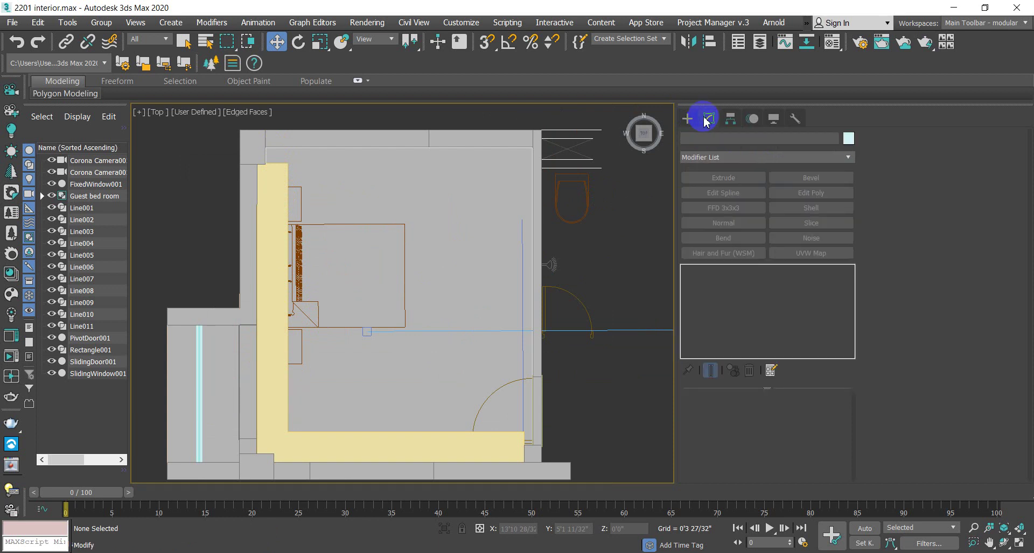
{"action": "left_click", "coordinate": [696, 124]}
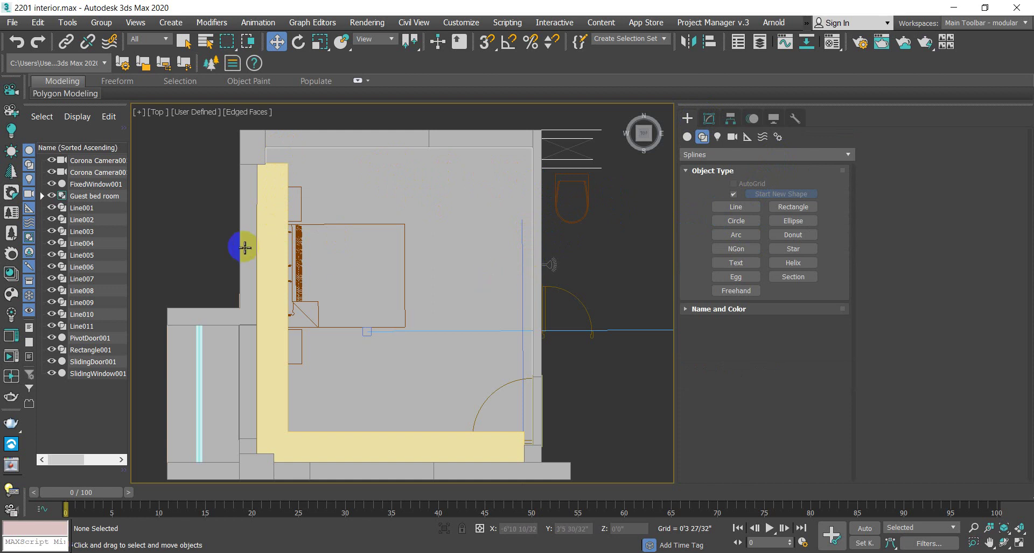
{"action": "left_click", "coordinate": [708, 119]}
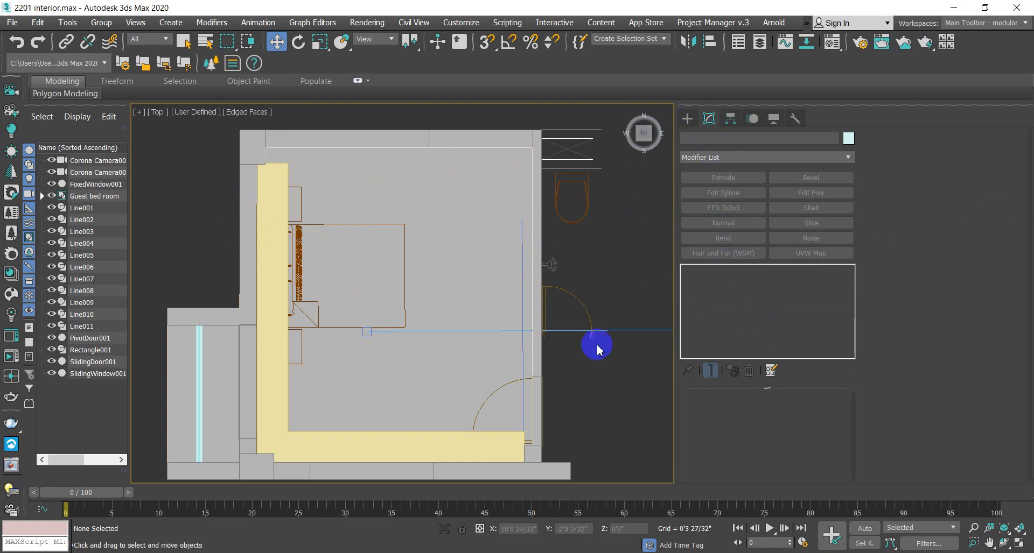
{"action": "left_click", "coordinate": [688, 117]}
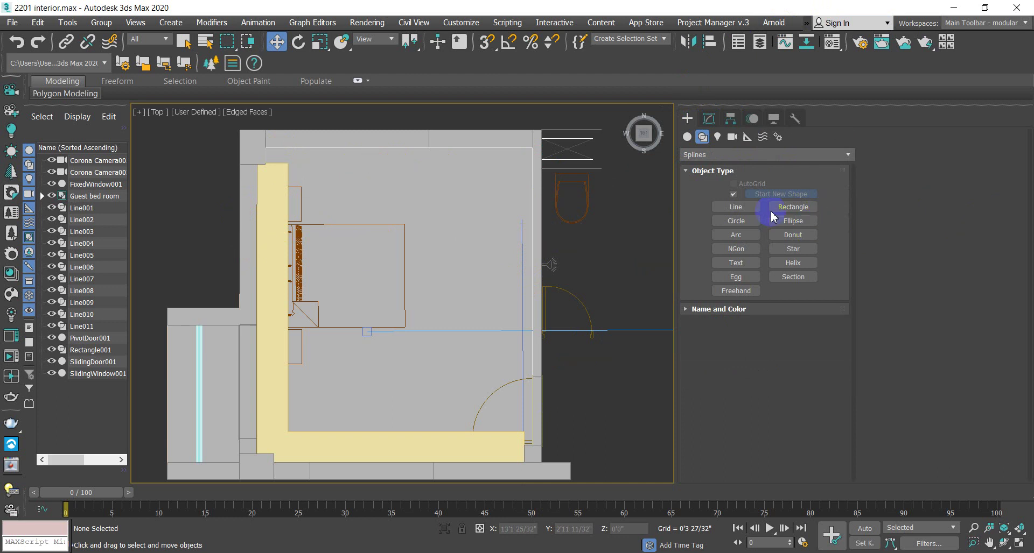
{"action": "left_click", "coordinate": [276, 302]}
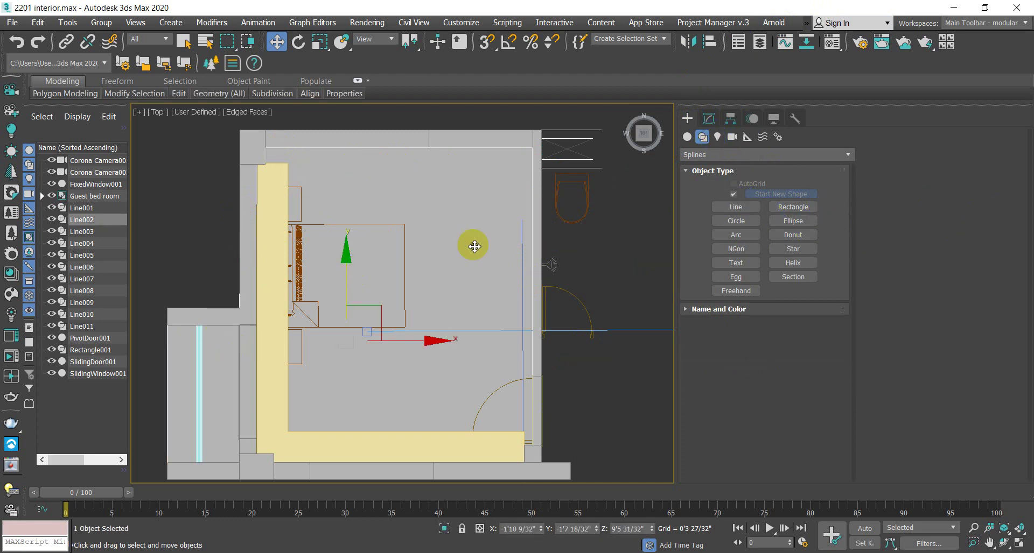
{"action": "left_click", "coordinate": [707, 119]}
{"action": "left_click", "coordinate": [723, 282]}
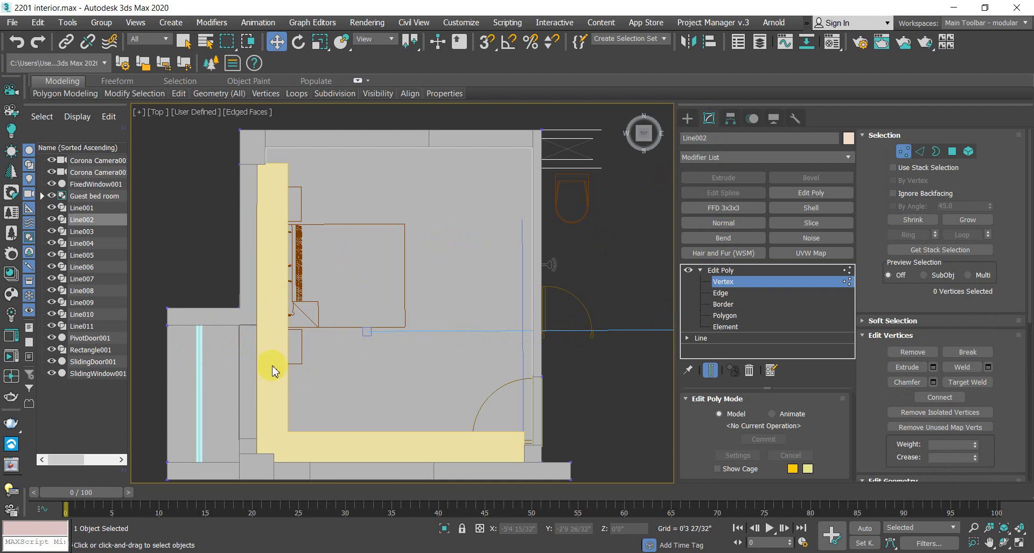
{"action": "left_click", "coordinate": [748, 271]}
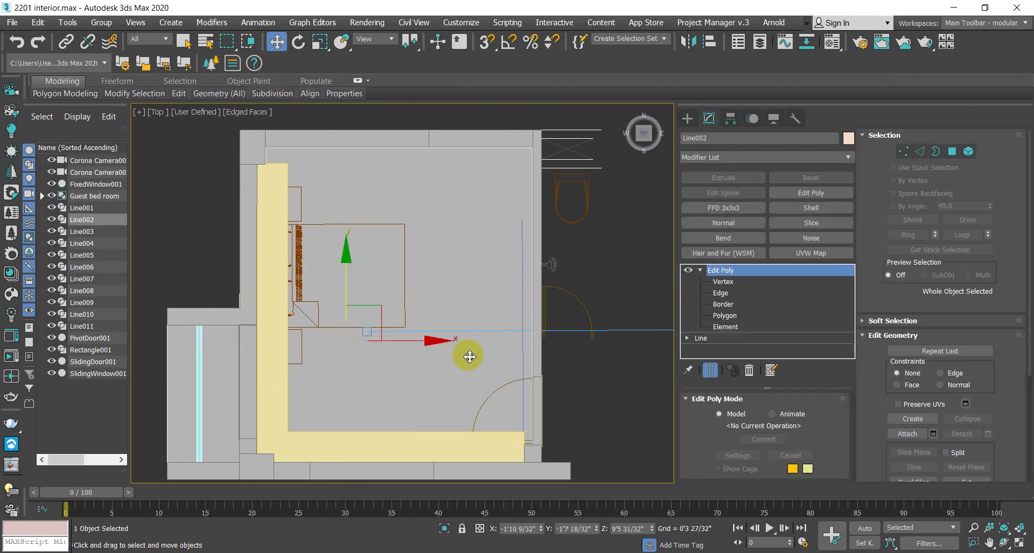
Step: Select the L-shaped ceiling band in an orthographic wireframe view and isolate it
{"action": "scroll", "coordinate": [469, 353], "scroll_direction": "down", "scroll_amount": 2}
{"action": "middle_click_drag", "start_coordinate": [469, 353], "coordinate": [401, 343], "text": "alt"}
{"action": "scroll", "coordinate": [401, 343], "scroll_direction": "up", "scroll_amount": 3}
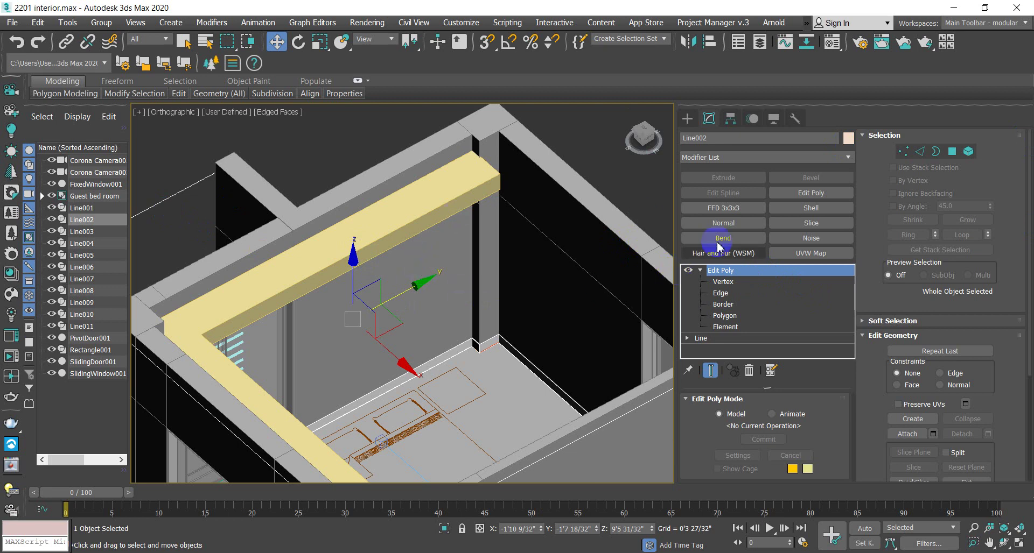
{"action": "scroll", "coordinate": [361, 242], "scroll_direction": "up", "scroll_amount": 2}
{"action": "scroll", "coordinate": [361, 243], "scroll_direction": "up", "scroll_amount": 1}
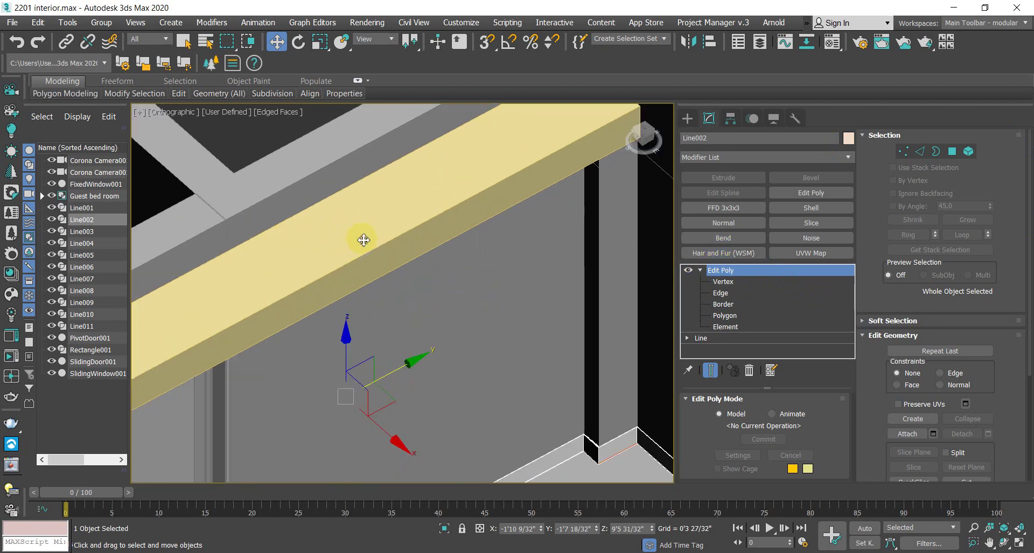
{"action": "scroll", "coordinate": [364, 240], "scroll_direction": "down", "scroll_amount": 3}
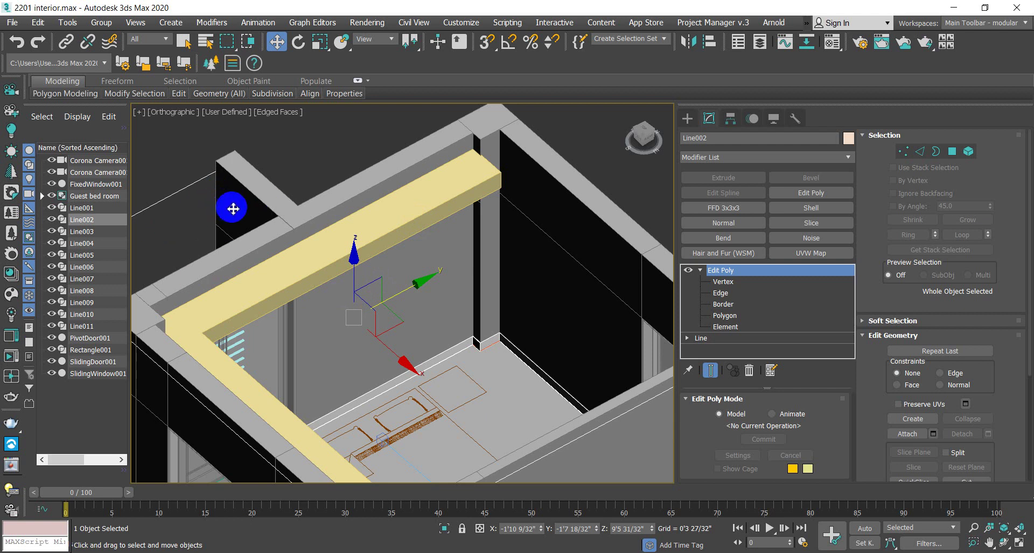
{"action": "left_click", "coordinate": [379, 244]}
{"action": "key", "text": "F3"}
{"action": "middle_click_drag", "start_coordinate": [374, 254], "coordinate": [234, 298], "text": "alt"}
{"action": "scroll", "coordinate": [281, 297], "scroll_direction": "up", "scroll_amount": 3}
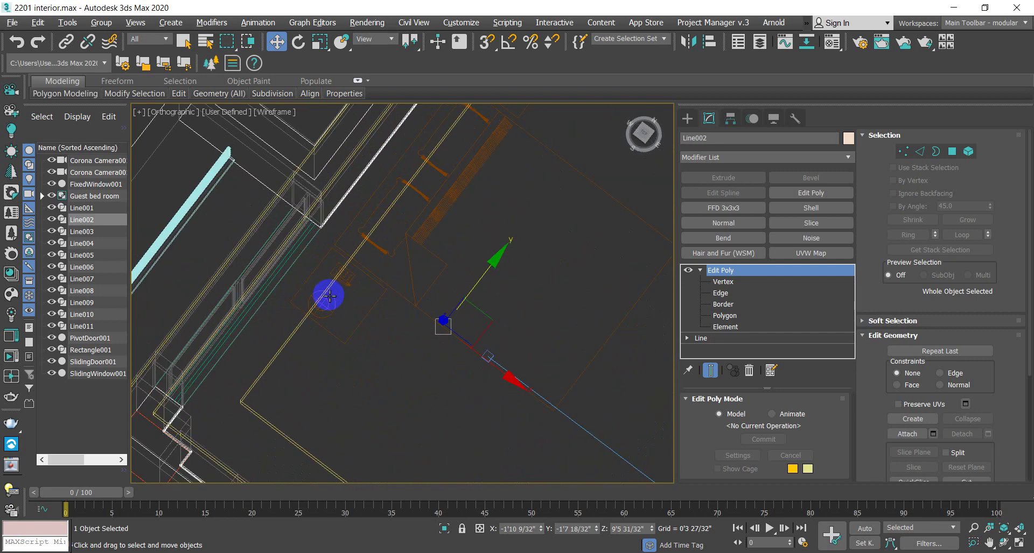
{"action": "left_click", "coordinate": [278, 349]}
{"action": "middle_click_drag", "start_coordinate": [328, 363], "coordinate": [396, 354], "text": "alt"}
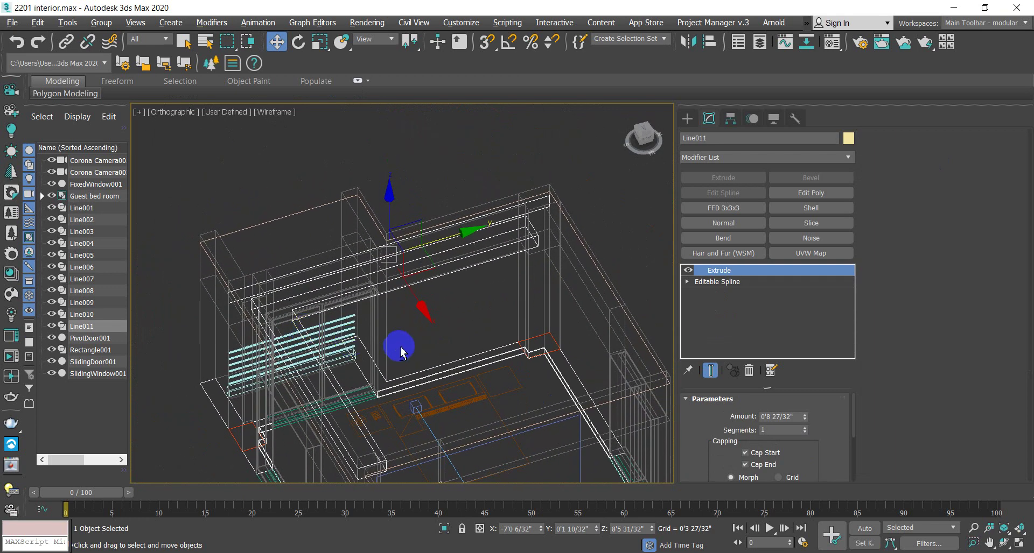
{"action": "key", "text": "alt+q"}
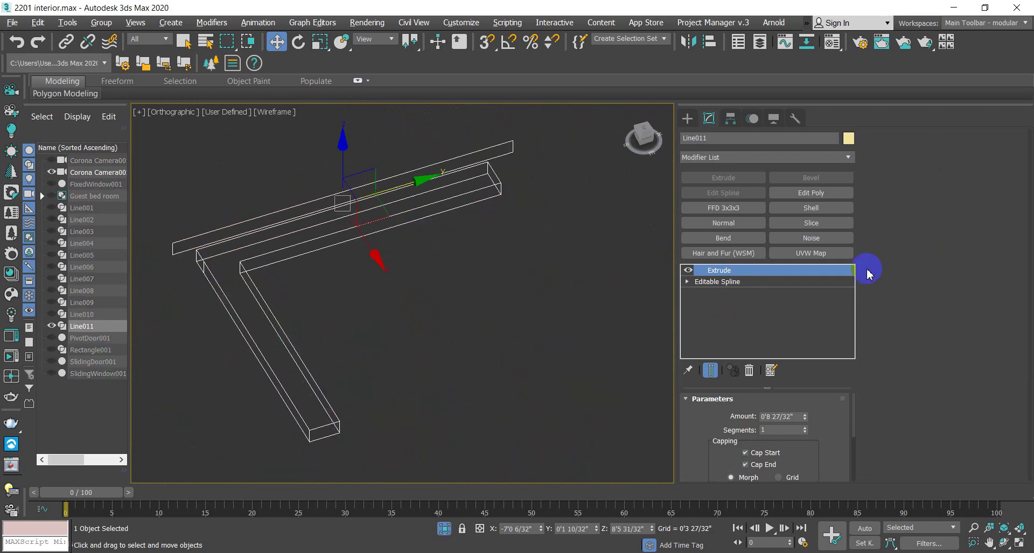
{"action": "left_click", "coordinate": [826, 195]}
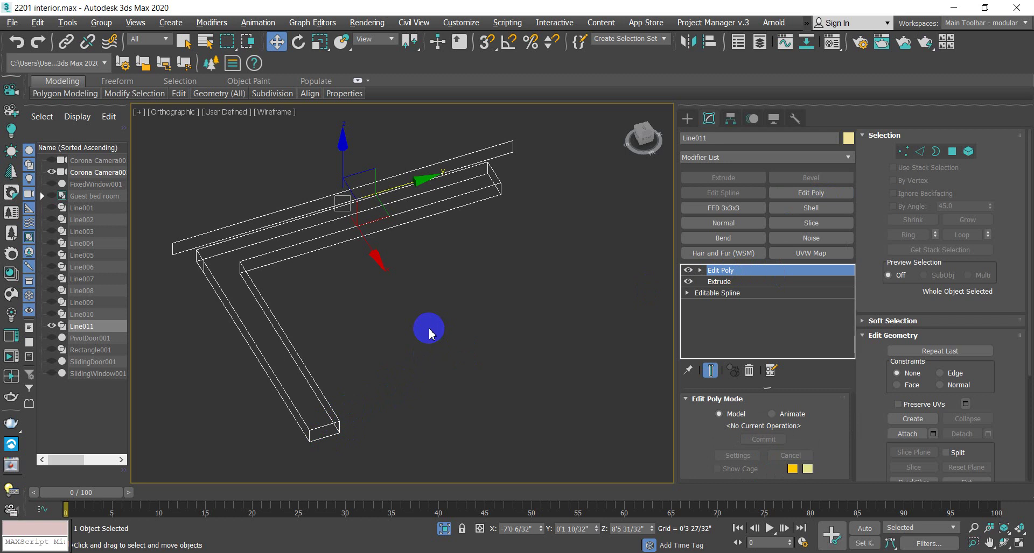
{"action": "key", "text": "ctrl+z"}
{"action": "left_click", "coordinate": [454, 273]}
{"action": "left_click", "coordinate": [266, 256]}
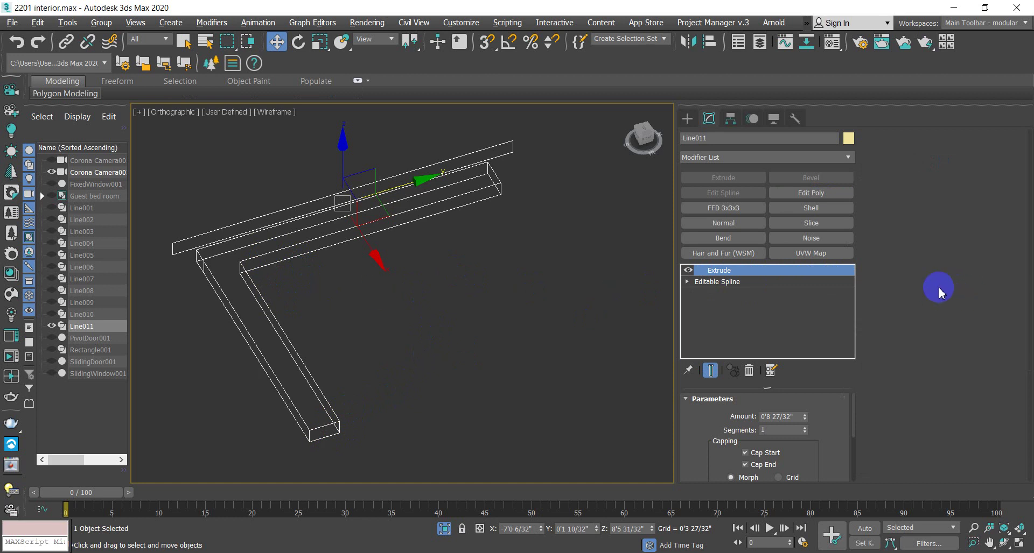
Step: Return the isolated band to shaded display, add an Edit Poly modifier to it and enter its vertex level
{"action": "middle_click_drag", "start_coordinate": [429, 279], "coordinate": [461, 302], "text": "alt"}
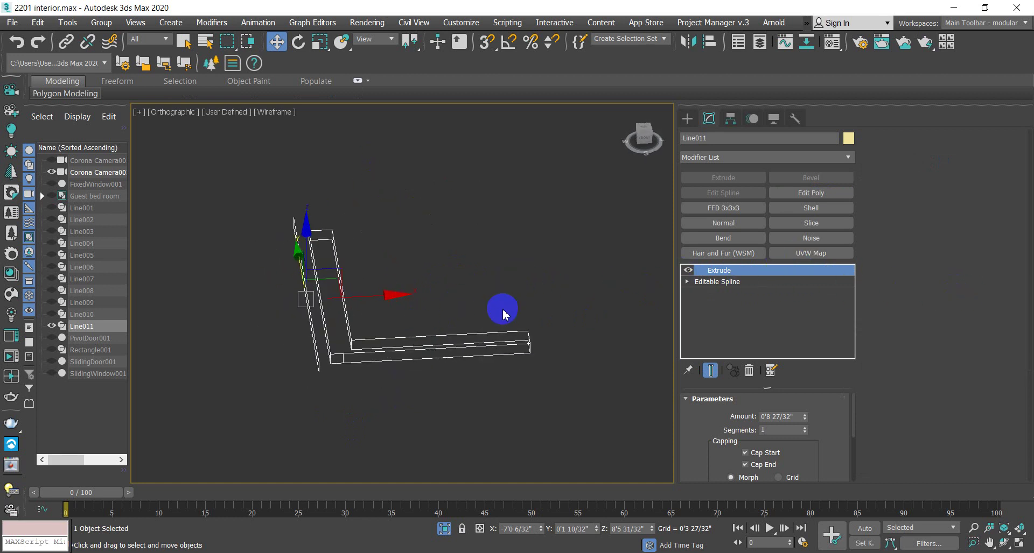
{"action": "key", "text": "F3"}
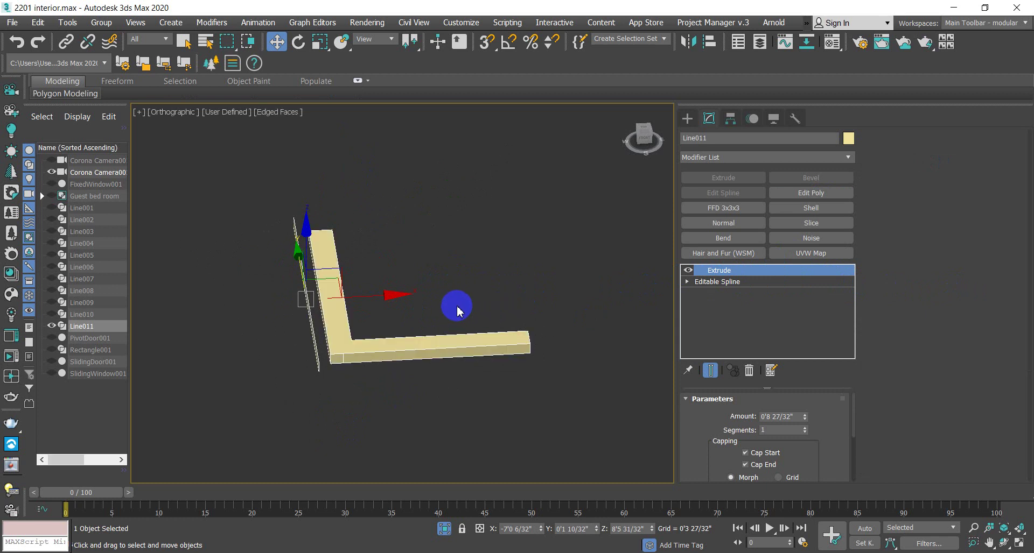
{"action": "middle_click_drag", "start_coordinate": [459, 308], "coordinate": [418, 346], "text": "alt"}
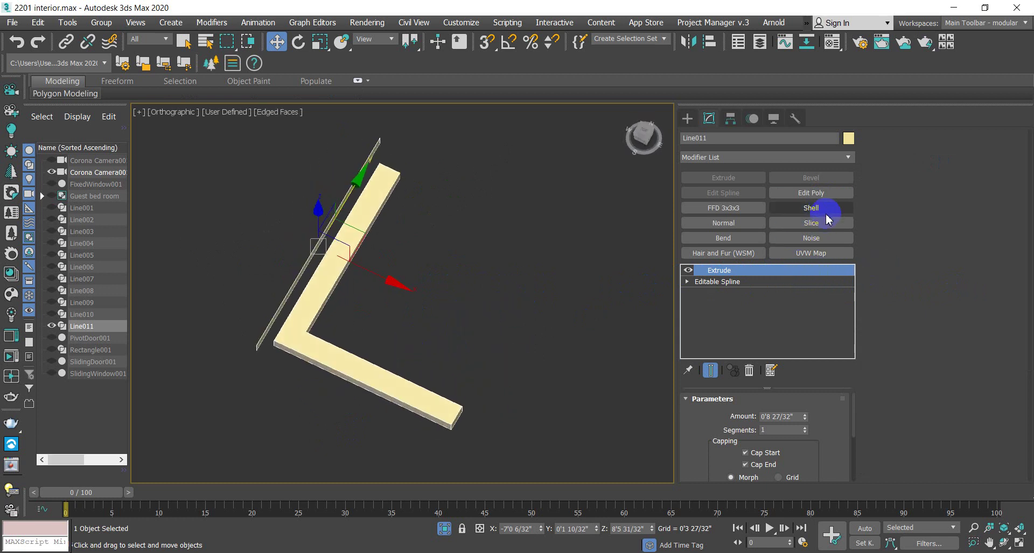
{"action": "left_click", "coordinate": [826, 194]}
{"action": "left_click", "coordinate": [699, 270]}
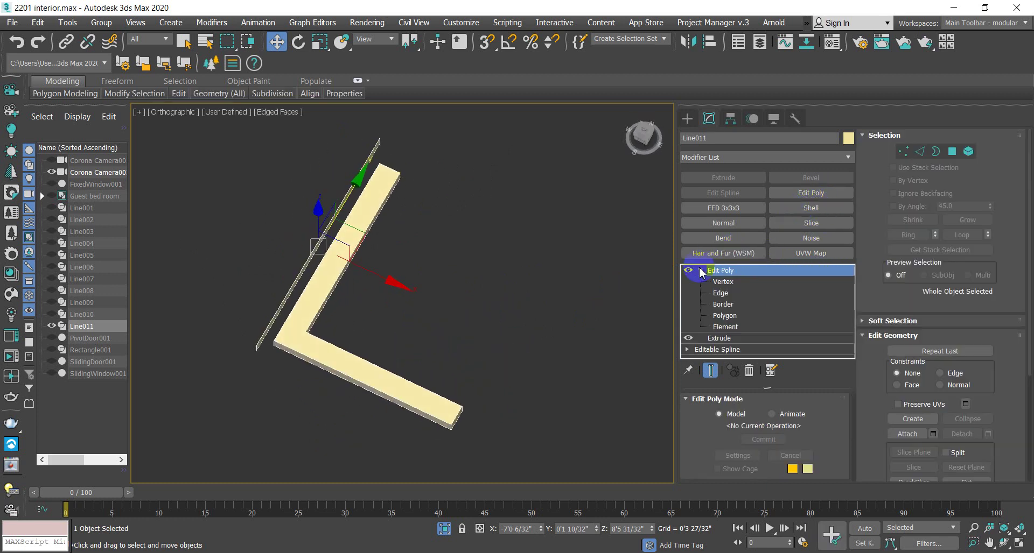
{"action": "left_click", "coordinate": [724, 282]}
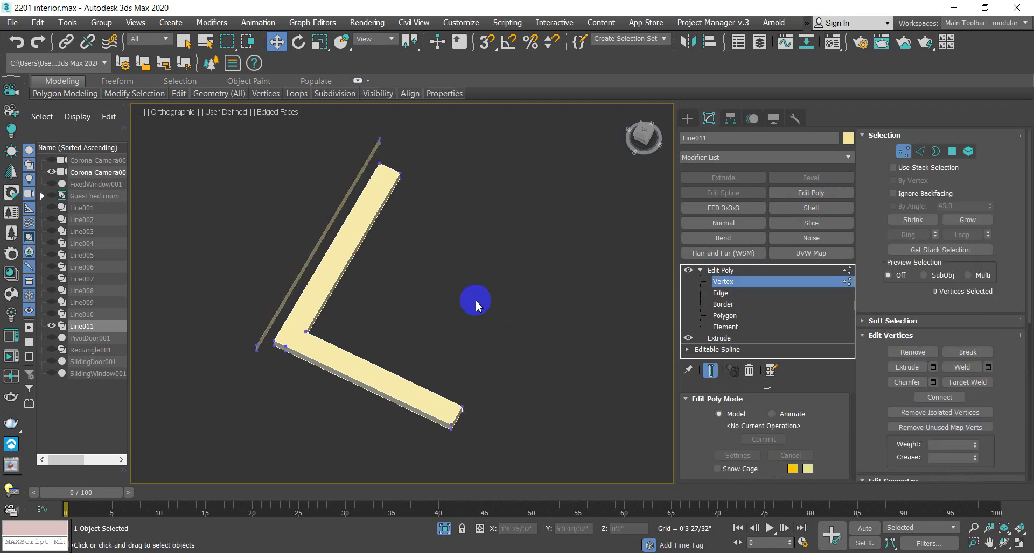
Step: Exit isolation and move the four end vertices of the band's bed-side arm about 10 inches along Y toward the wall
{"action": "right_click", "coordinate": [476, 305]}
{"action": "left_click", "coordinate": [526, 201]}
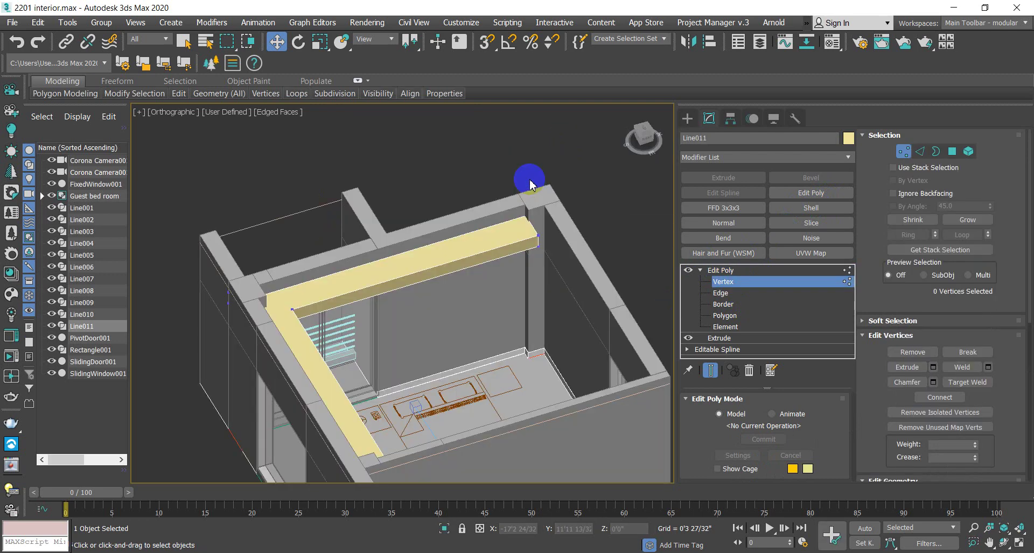
{"action": "scroll", "coordinate": [475, 269], "scroll_direction": "down", "scroll_amount": 3}
{"action": "middle_click_drag", "start_coordinate": [475, 269], "coordinate": [517, 337], "text": "alt"}
{"action": "scroll", "coordinate": [476, 226], "scroll_direction": "up", "scroll_amount": 2}
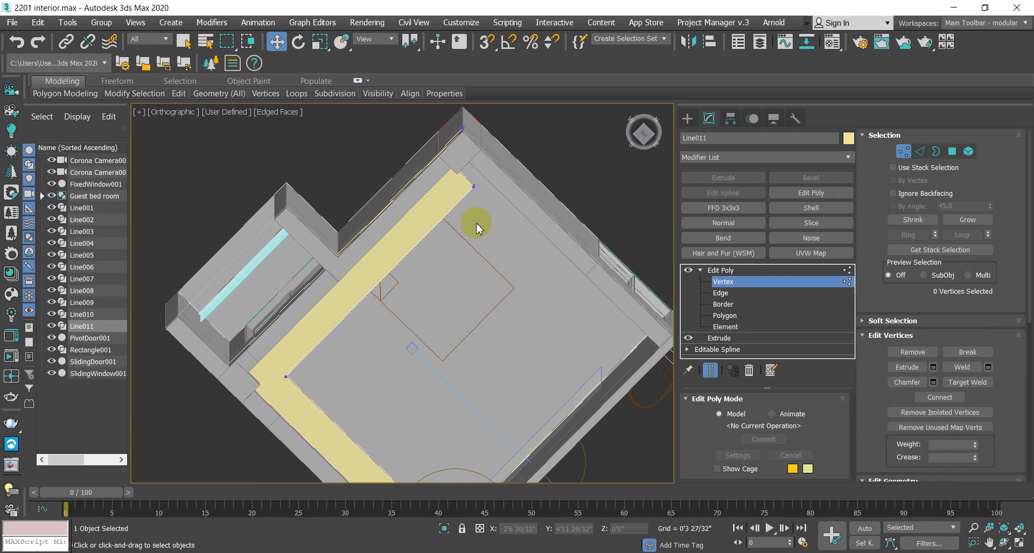
{"action": "middle_click_drag", "start_coordinate": [475, 226], "coordinate": [463, 192], "text": "alt"}
{"action": "scroll", "coordinate": [469, 199], "scroll_direction": "up", "scroll_amount": 2}
{"action": "middle_click_drag", "start_coordinate": [494, 233], "coordinate": [496, 239], "text": "alt"}
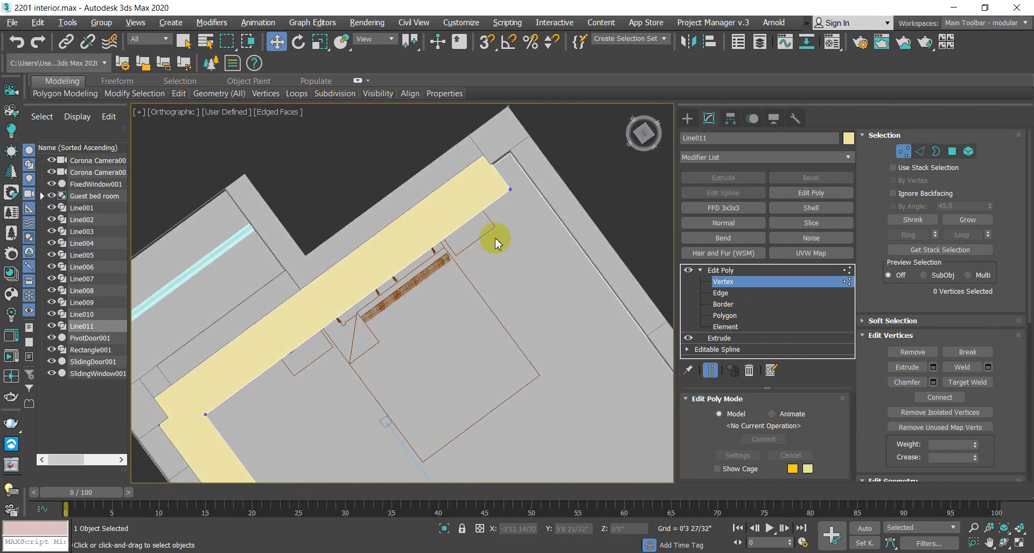
{"action": "left_click_drag", "start_coordinate": [474, 149], "coordinate": [545, 232]}
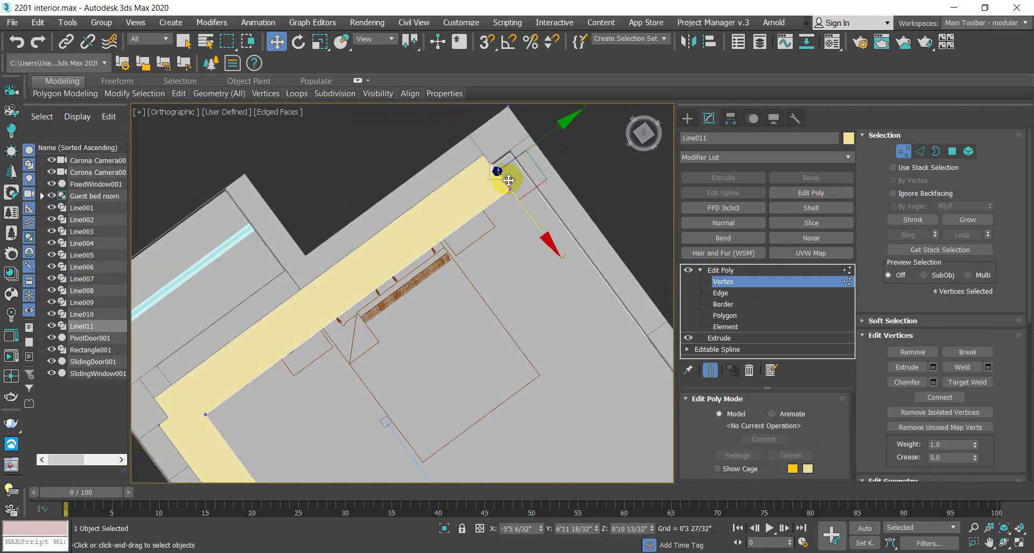
{"action": "scroll", "coordinate": [506, 177], "scroll_direction": "up", "scroll_amount": 3}
{"action": "left_click_drag", "start_coordinate": [549, 123], "coordinate": [589, 110]}
Step: Move the four end vertices of the band's door-side arm about 6 inches along X to the wall, and exit the vertex level
{"action": "scroll", "coordinate": [530, 175], "scroll_direction": "down", "scroll_amount": 3}
{"action": "middle_click_drag", "start_coordinate": [432, 364], "coordinate": [473, 185]}
{"action": "scroll", "coordinate": [485, 202], "scroll_direction": "down", "scroll_amount": 5}
{"action": "middle_click_drag", "start_coordinate": [534, 265], "coordinate": [535, 250]}
{"action": "scroll", "coordinate": [501, 261], "scroll_direction": "up", "scroll_amount": 5}
{"action": "right_click", "coordinate": [300, 354]}
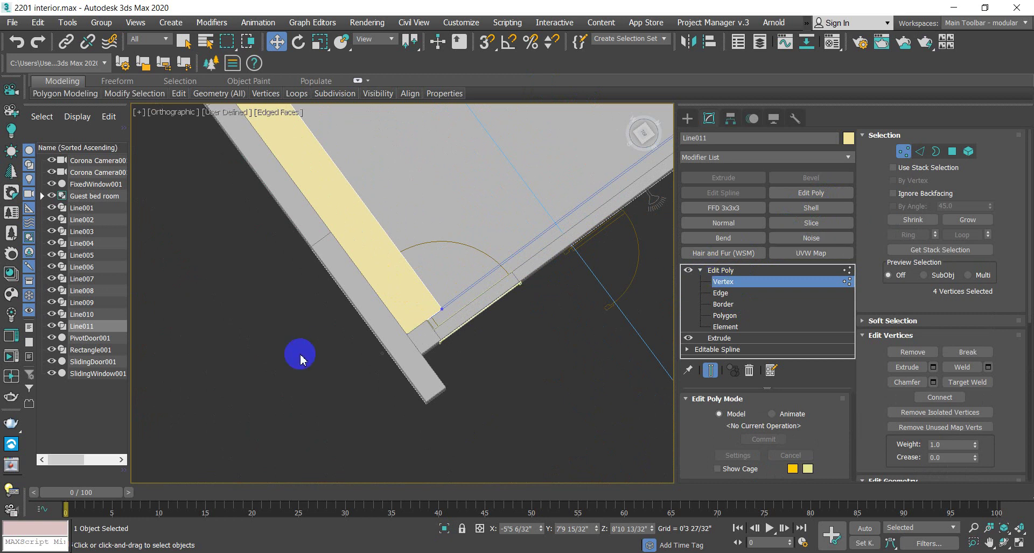
{"action": "left_click_drag", "start_coordinate": [291, 249], "coordinate": [481, 380]}
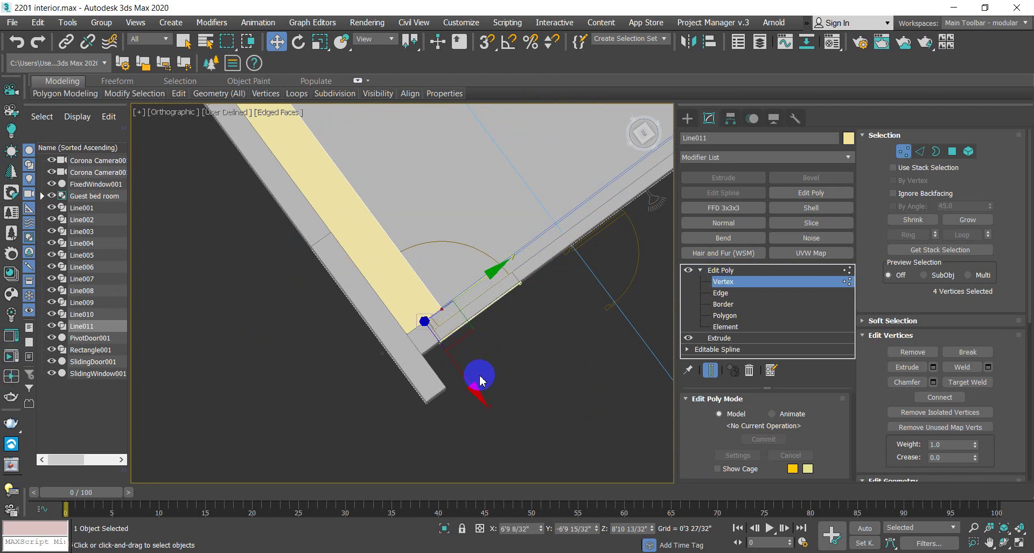
{"action": "key", "text": "t"}
{"action": "scroll", "coordinate": [473, 351], "scroll_direction": "up", "scroll_amount": 4}
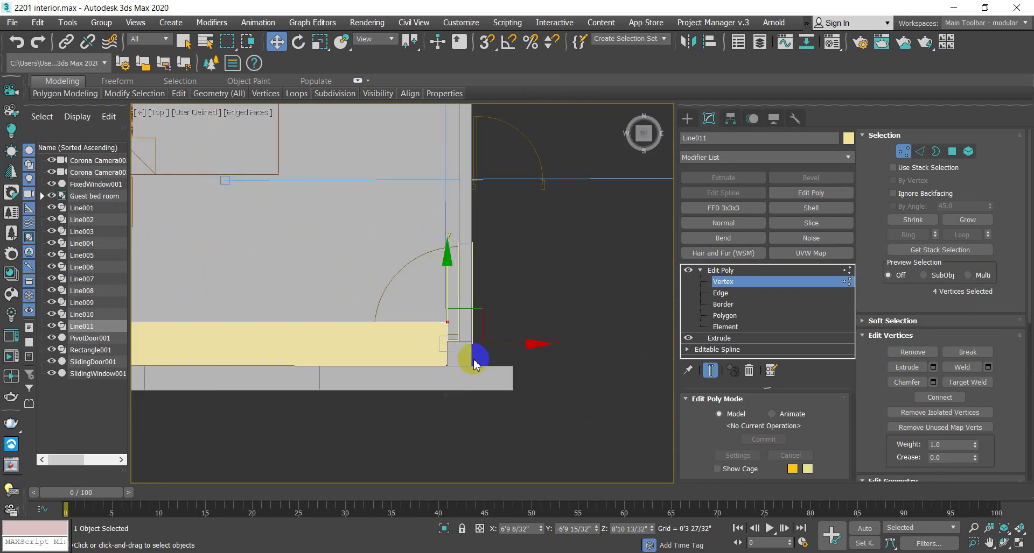
{"action": "left_click_drag", "start_coordinate": [516, 347], "coordinate": [534, 347]}
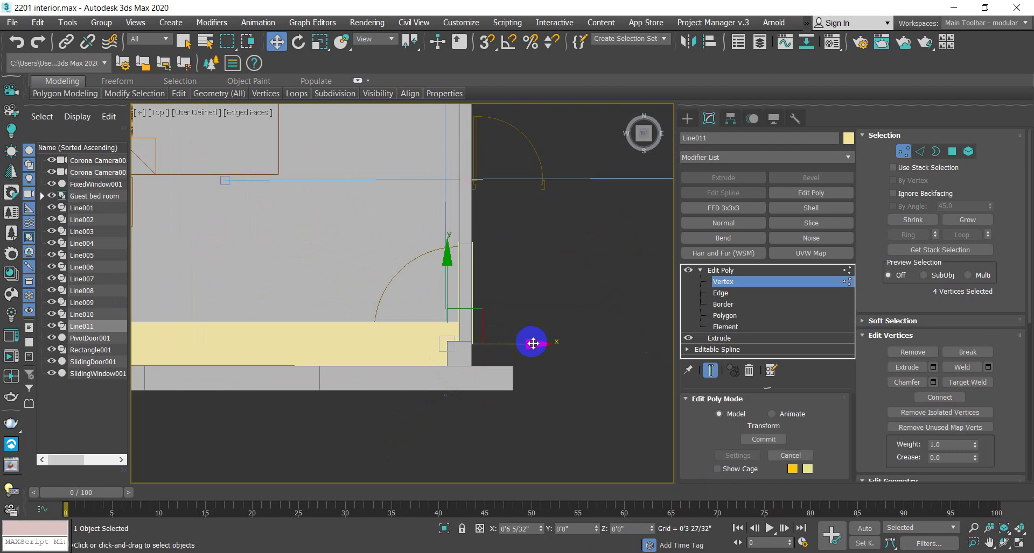
{"action": "scroll", "coordinate": [470, 380], "scroll_direction": "down", "scroll_amount": 3}
{"action": "middle_click_drag", "start_coordinate": [464, 392], "coordinate": [530, 356]}
{"action": "scroll", "coordinate": [370, 347], "scroll_direction": "up", "scroll_amount": 3}
{"action": "middle_click_drag", "start_coordinate": [378, 373], "coordinate": [382, 303]}
{"action": "scroll", "coordinate": [326, 431], "scroll_direction": "down", "scroll_amount": 3}
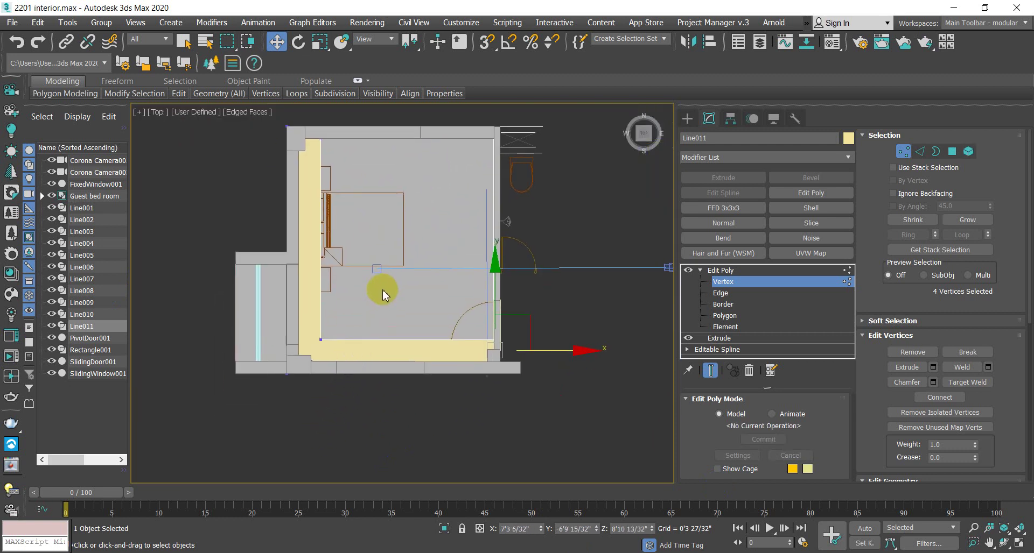
{"action": "left_click", "coordinate": [720, 270]}
{"action": "left_click", "coordinate": [380, 224]}
{"action": "left_click", "coordinate": [433, 204]}
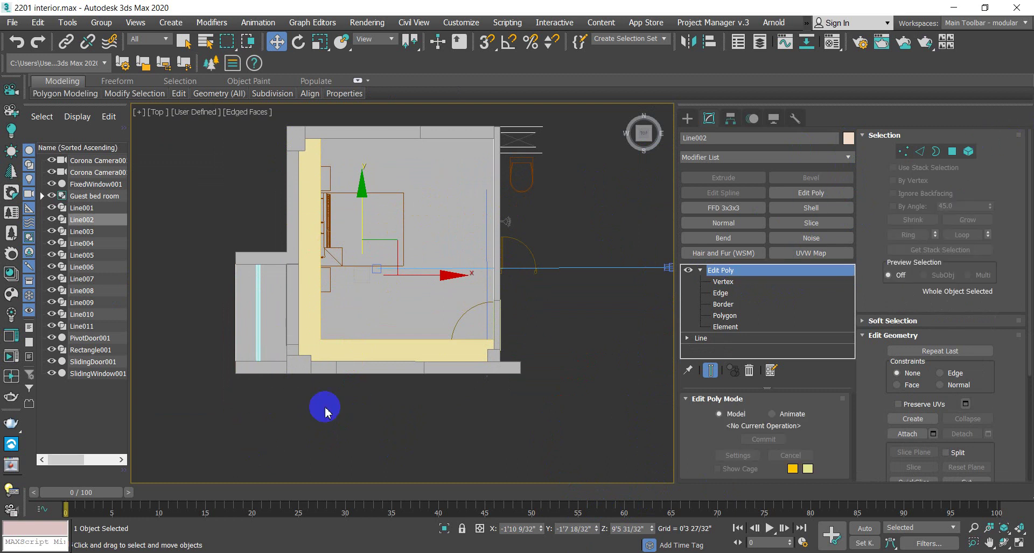
Step: Examine from above and at oblique angles how the ceiling band meets the room walls, corner columns and door wall
{"action": "scroll", "coordinate": [481, 381], "scroll_direction": "up", "scroll_amount": 6}
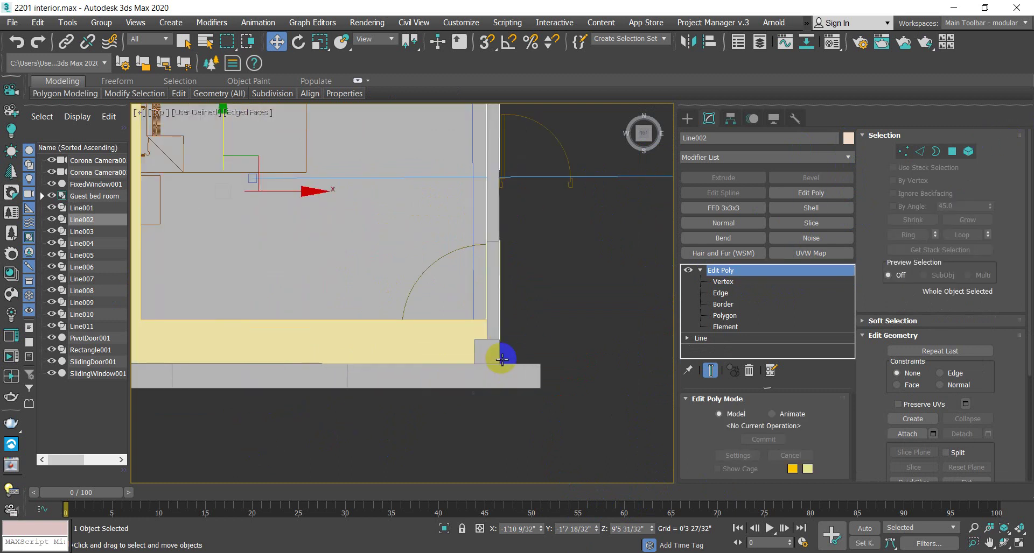
{"action": "scroll", "coordinate": [484, 355], "scroll_direction": "down", "scroll_amount": 3}
{"action": "middle_click_drag", "start_coordinate": [519, 406], "coordinate": [276, 364], "text": "alt"}
{"action": "scroll", "coordinate": [452, 372], "scroll_direction": "down", "scroll_amount": 5}
{"action": "scroll", "coordinate": [294, 179], "scroll_direction": "up", "scroll_amount": 5}
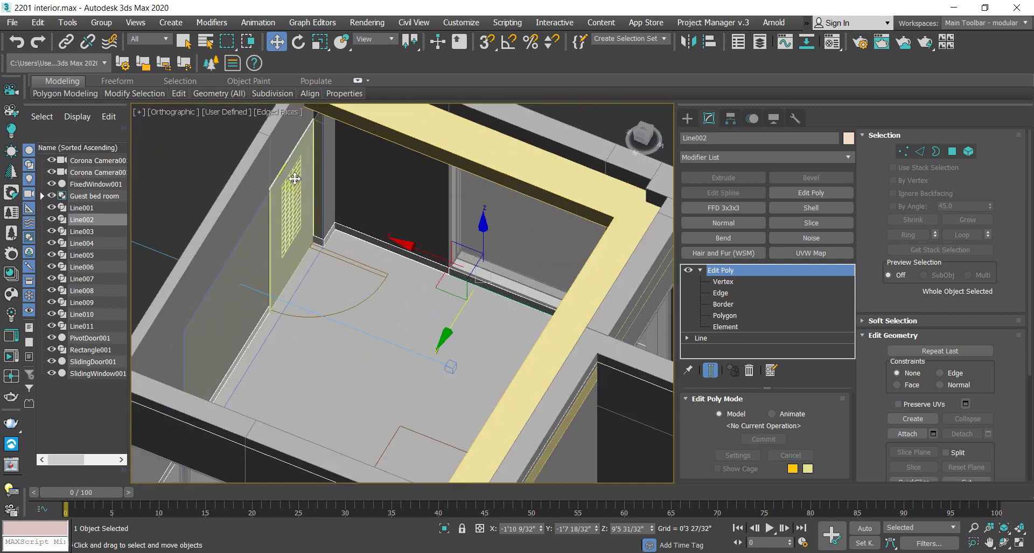
{"action": "middle_click_drag", "start_coordinate": [326, 120], "coordinate": [328, 133]}
{"action": "scroll", "coordinate": [318, 216], "scroll_direction": "down", "scroll_amount": 4}
{"action": "mouse_move", "coordinate": [318, 250]}
{"action": "middle_mouse_down", "text": "alt"}
{"action": "mouse_move", "coordinate": [321, 218]}
{"action": "mouse_move", "coordinate": [319, 242]}
{"action": "middle_mouse_up", "text": "alt"}
{"action": "scroll", "coordinate": [322, 221], "scroll_direction": "up", "scroll_amount": 4}
{"action": "scroll", "coordinate": [322, 221], "scroll_direction": "down", "scroll_amount": 5}
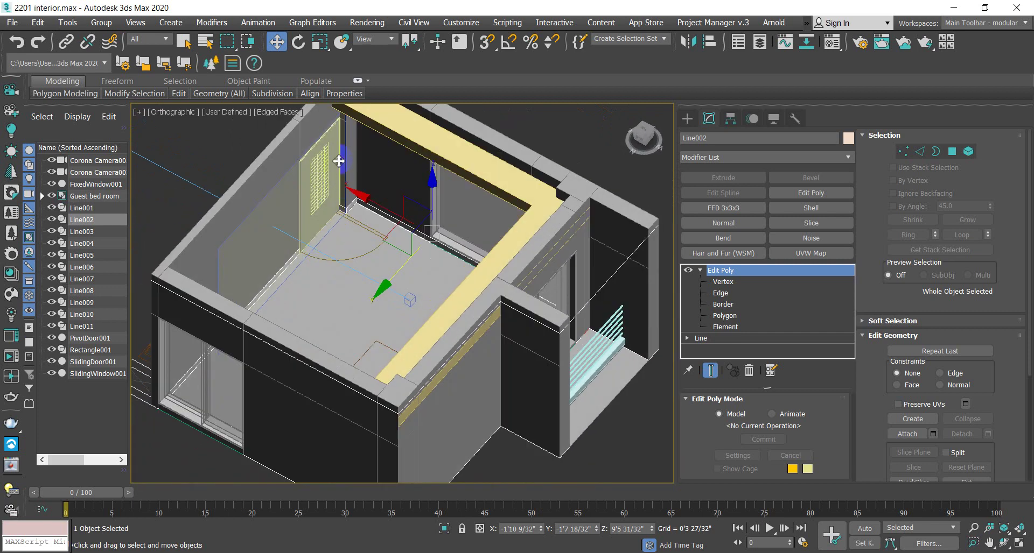
{"action": "scroll", "coordinate": [338, 155], "scroll_direction": "up", "scroll_amount": 5}
{"action": "scroll", "coordinate": [339, 155], "scroll_direction": "down", "scroll_amount": 5}
{"action": "scroll", "coordinate": [346, 139], "scroll_direction": "down", "scroll_amount": 5}
{"action": "middle_click_drag", "start_coordinate": [346, 139], "coordinate": [369, 203], "text": "alt"}
{"action": "scroll", "coordinate": [331, 175], "scroll_direction": "up", "scroll_amount": 5}
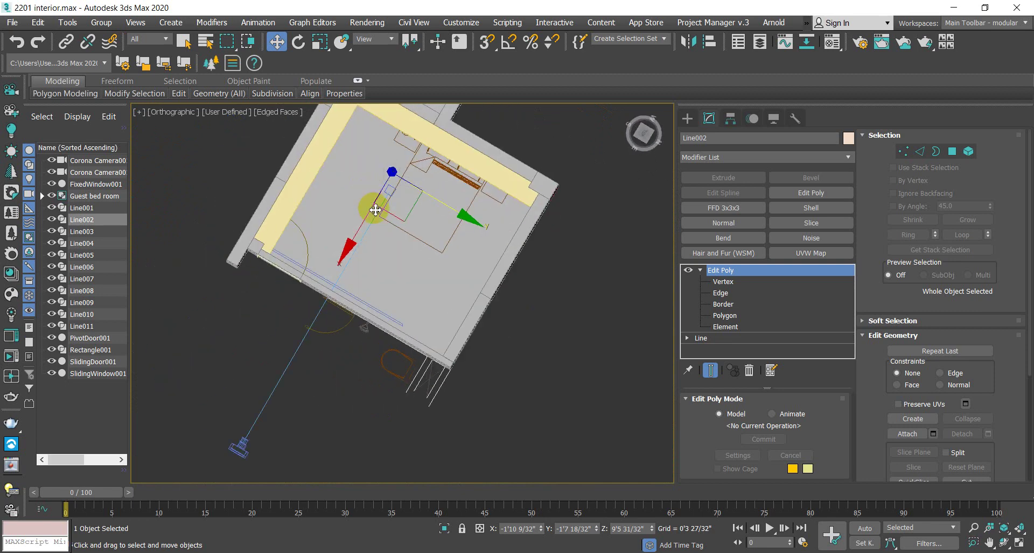
{"action": "key", "text": "t"}
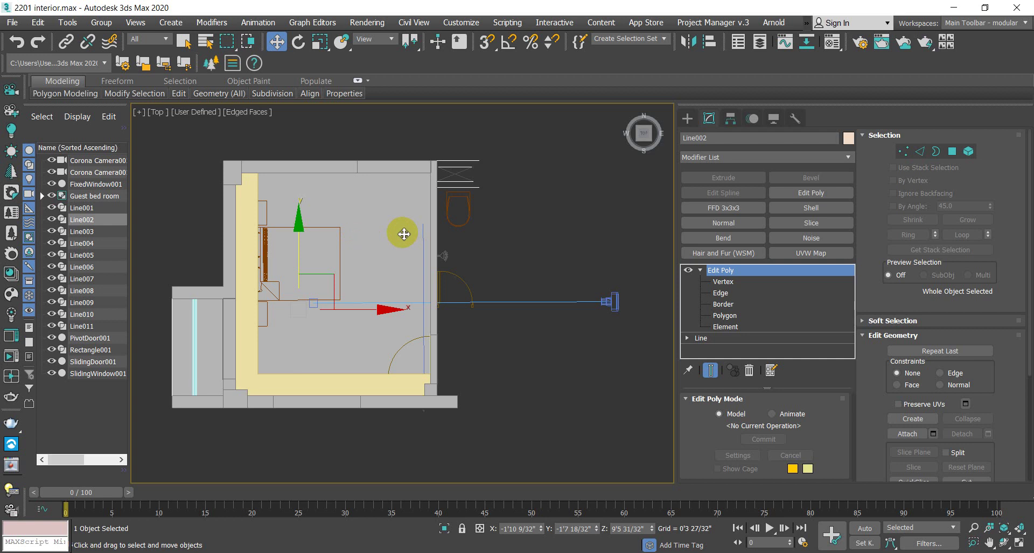
{"action": "left_click", "coordinate": [725, 316]}
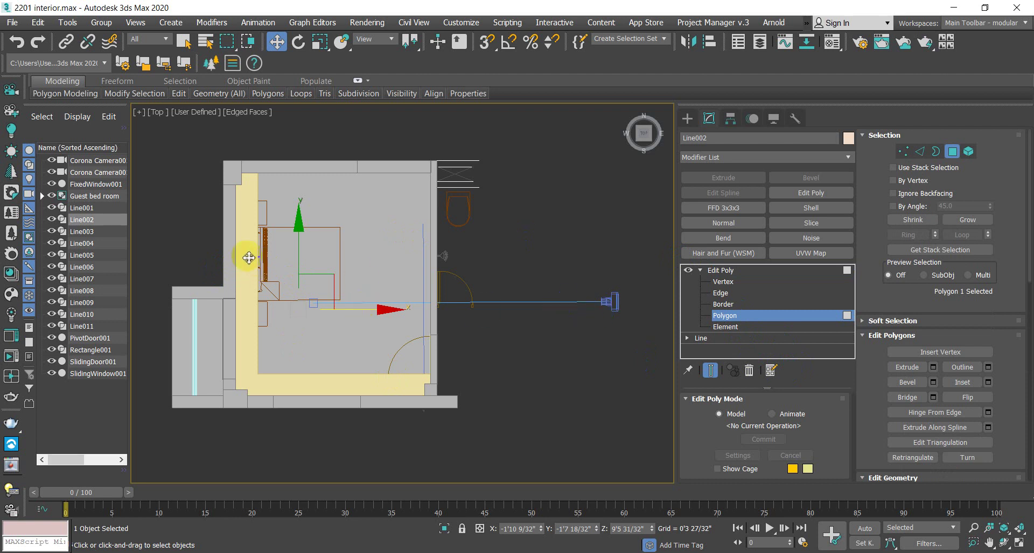
{"action": "left_click", "coordinate": [567, 403]}
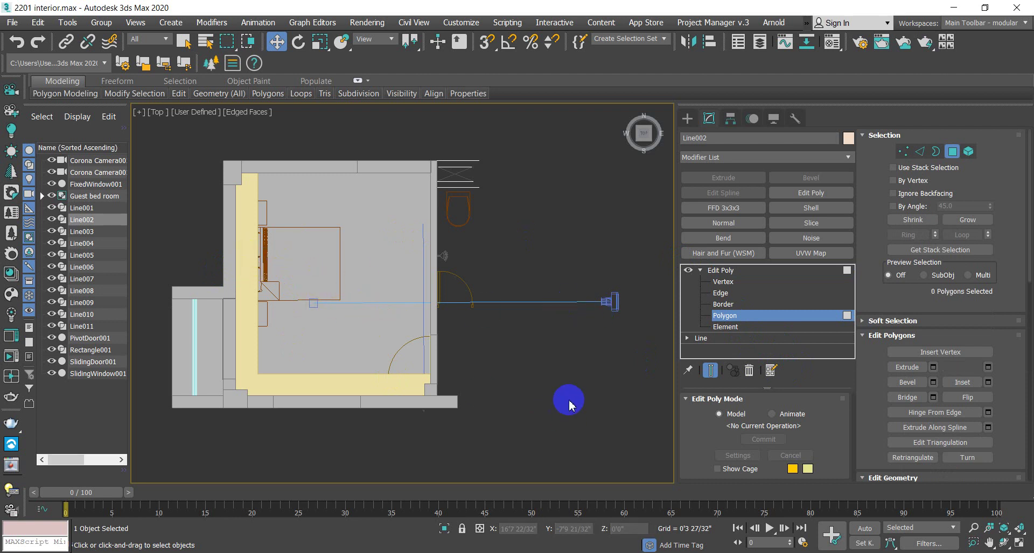
{"action": "middle_click_drag", "start_coordinate": [478, 401], "coordinate": [369, 357], "text": "alt"}
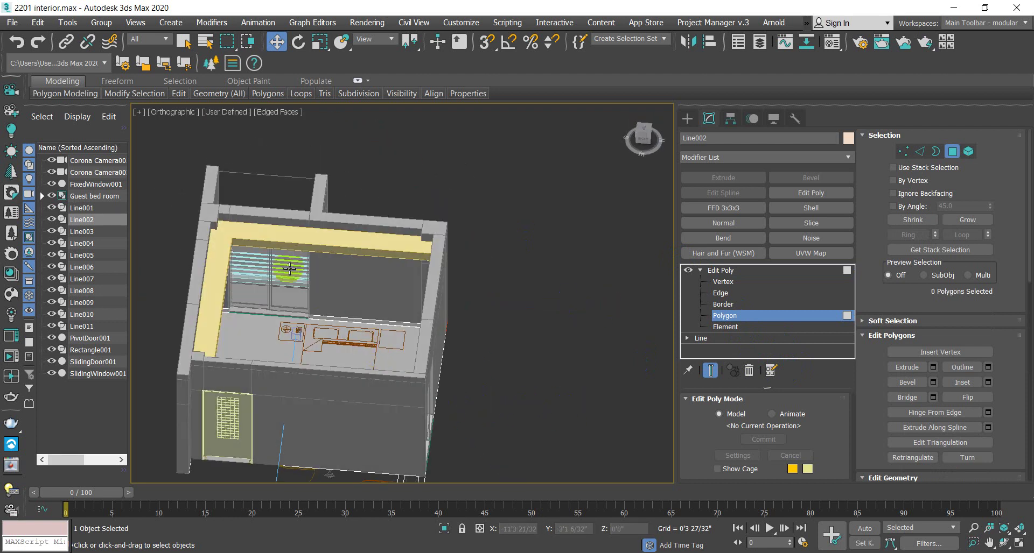
{"action": "scroll", "coordinate": [282, 240], "scroll_direction": "up", "scroll_amount": 5}
{"action": "key", "text": "F3"}
{"action": "scroll", "coordinate": [301, 260], "scroll_direction": "up", "scroll_amount": 5}
{"action": "scroll", "coordinate": [306, 260], "scroll_direction": "down", "scroll_amount": 6}
{"action": "middle_click_drag", "start_coordinate": [341, 286], "coordinate": [345, 304], "text": "alt"}
{"action": "scroll", "coordinate": [347, 307], "scroll_direction": "up", "scroll_amount": 3}
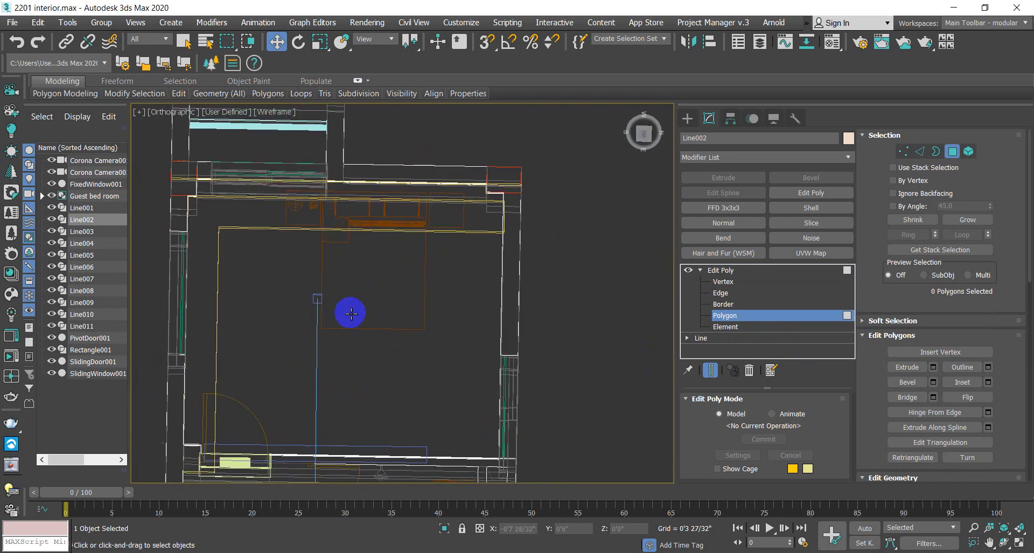
{"action": "scroll", "coordinate": [350, 226], "scroll_direction": "up", "scroll_amount": 2}
{"action": "left_click", "coordinate": [222, 242]}
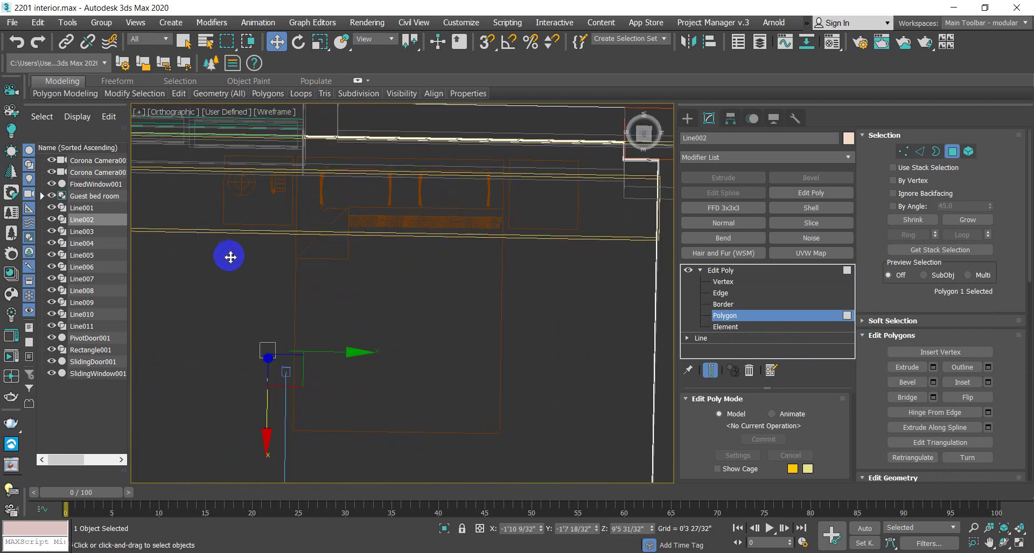
{"action": "middle_click_drag", "start_coordinate": [228, 256], "coordinate": [293, 300]}
{"action": "left_click", "coordinate": [750, 276]}
Step: Select the L-shaped ceiling band, enter its polygon level and pick its top face in a shaded perspective view
{"action": "left_click", "coordinate": [249, 250]}
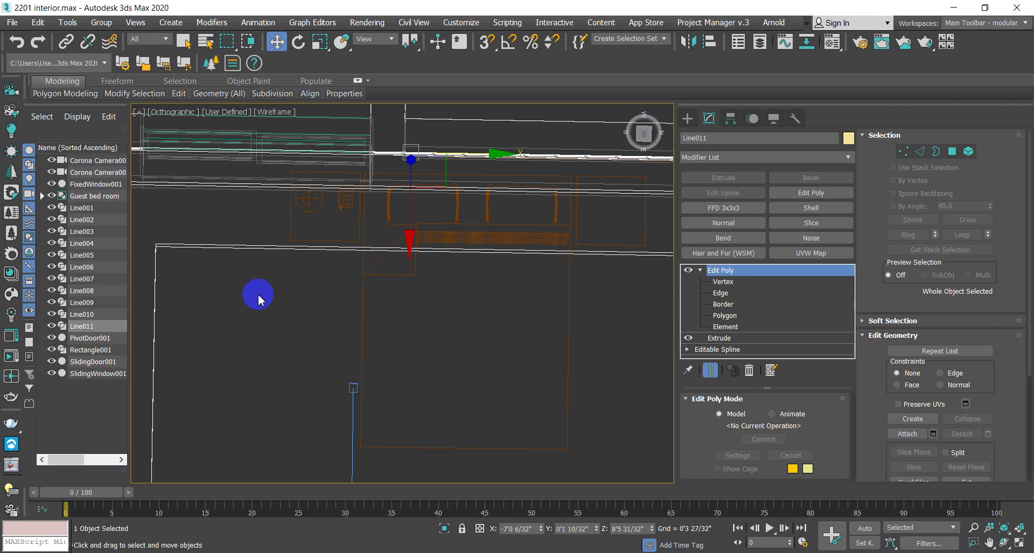
{"action": "left_click", "coordinate": [741, 316]}
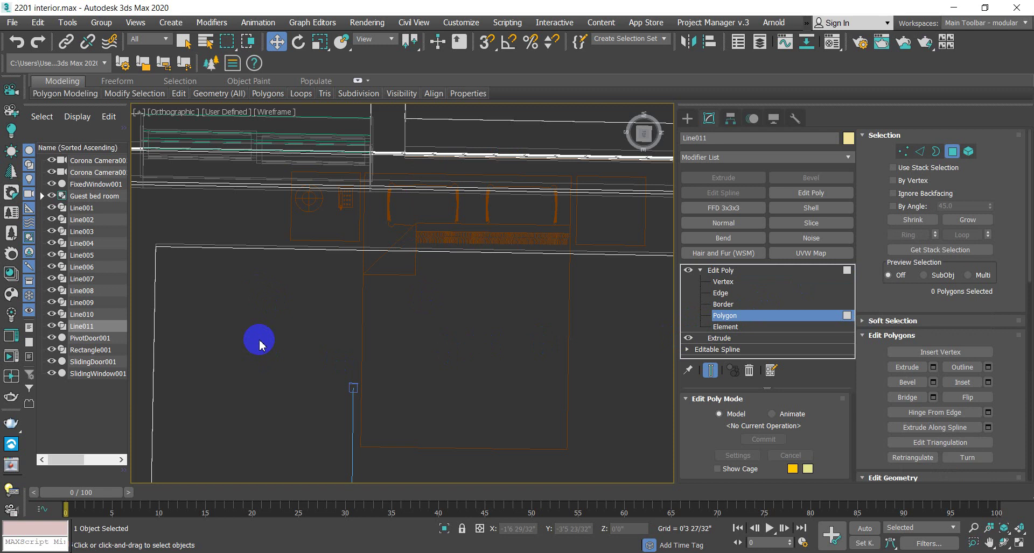
{"action": "key", "text": "p"}
{"action": "scroll", "coordinate": [262, 341], "scroll_direction": "down", "scroll_amount": 5}
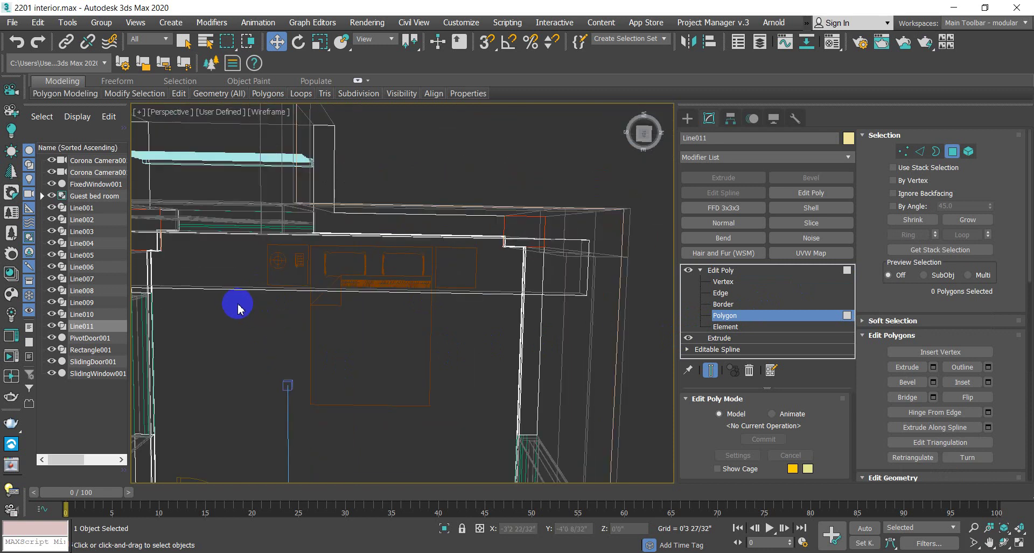
{"action": "key", "text": "F3"}
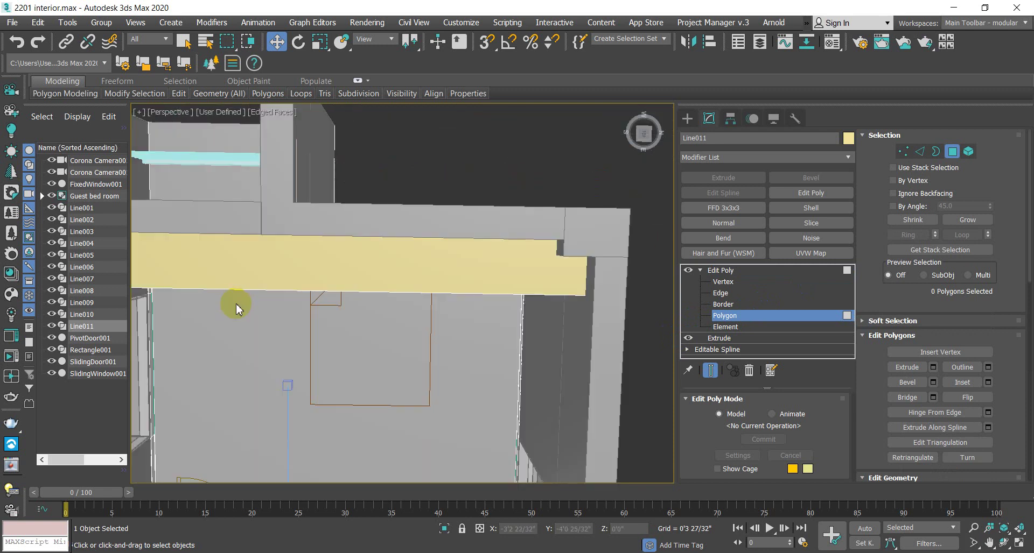
{"action": "left_click", "coordinate": [291, 271]}
{"action": "scroll", "coordinate": [330, 322], "scroll_direction": "down", "scroll_amount": 5}
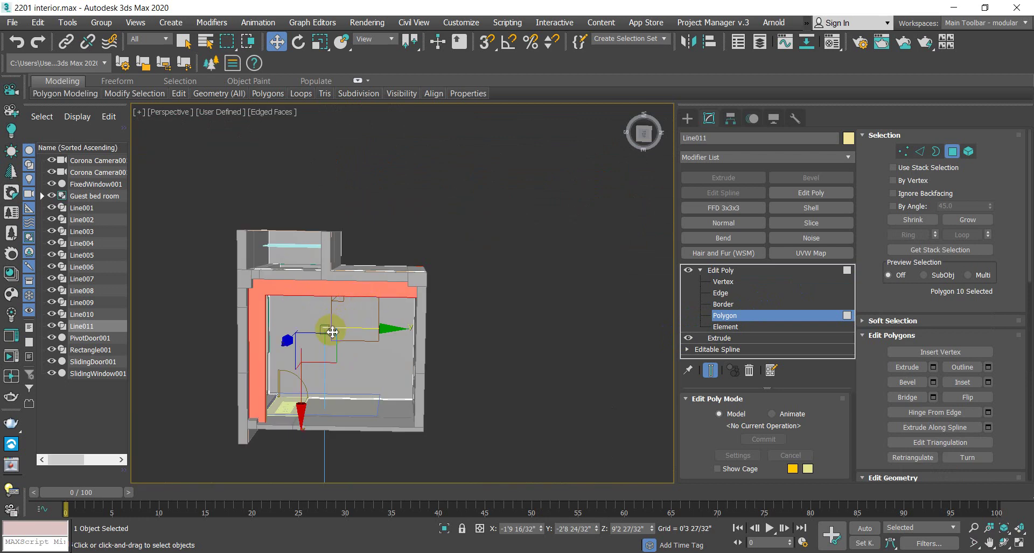
Step: Lower the band's selected top face about 7 inches along Z to thin the ceiling band
{"action": "middle_click_drag", "start_coordinate": [333, 358], "coordinate": [369, 357], "text": "alt"}
{"action": "scroll", "coordinate": [272, 334], "scroll_direction": "up", "scroll_amount": 6}
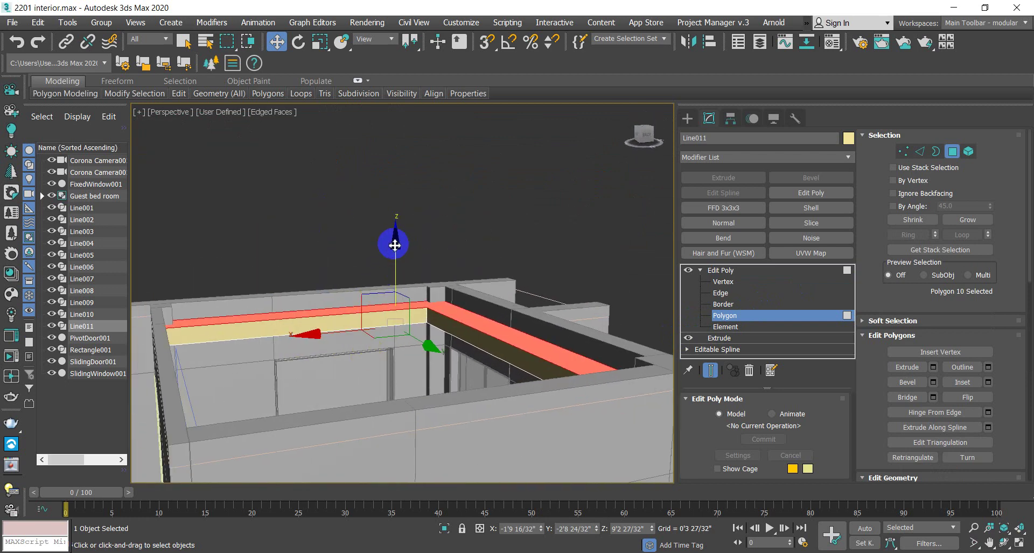
{"action": "left_click_drag", "start_coordinate": [393, 246], "coordinate": [385, 322]}
{"action": "scroll", "coordinate": [333, 369], "scroll_direction": "up", "scroll_amount": 2}
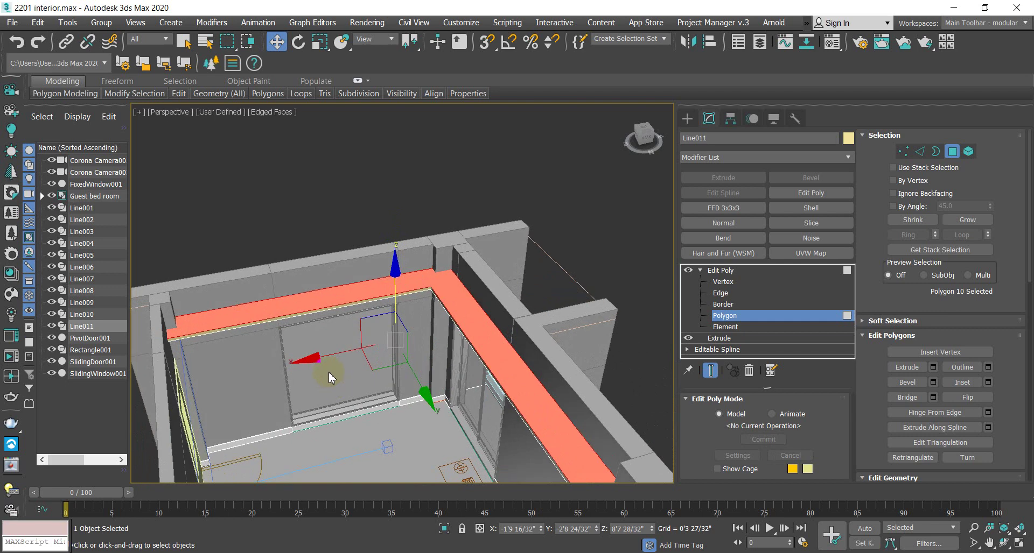
{"action": "scroll", "coordinate": [258, 307], "scroll_direction": "up", "scroll_amount": 3}
{"action": "scroll", "coordinate": [270, 330], "scroll_direction": "up", "scroll_amount": 2}
{"action": "scroll", "coordinate": [251, 306], "scroll_direction": "up", "scroll_amount": 2}
{"action": "middle_click_drag", "start_coordinate": [252, 306], "coordinate": [265, 295], "text": "alt"}
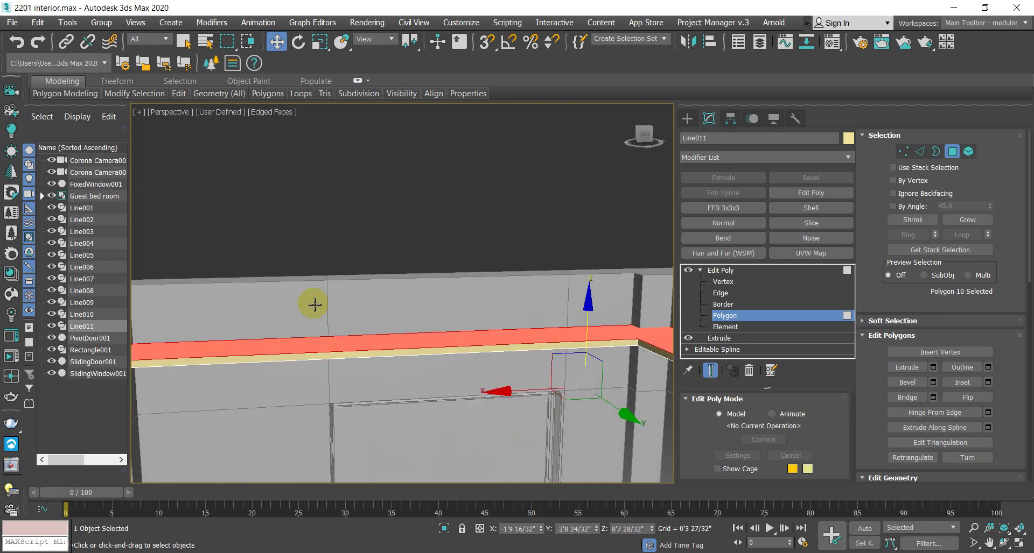
Step: Fine-tune the top face's height along Z to about 8'7 17/32"
{"action": "scroll", "coordinate": [596, 335], "scroll_direction": "up", "scroll_amount": 2}
{"action": "middle_click_drag", "start_coordinate": [594, 331], "coordinate": [552, 322]}
{"action": "scroll", "coordinate": [552, 321], "scroll_direction": "down", "scroll_amount": 3}
{"action": "mouse_move", "coordinate": [533, 364]}
{"action": "middle_mouse_down", "text": "alt"}
{"action": "mouse_move", "coordinate": [547, 341]}
{"action": "mouse_move", "coordinate": [540, 359]}
{"action": "middle_mouse_up", "text": "alt"}
{"action": "left_click_drag", "start_coordinate": [522, 312], "coordinate": [523, 318]}
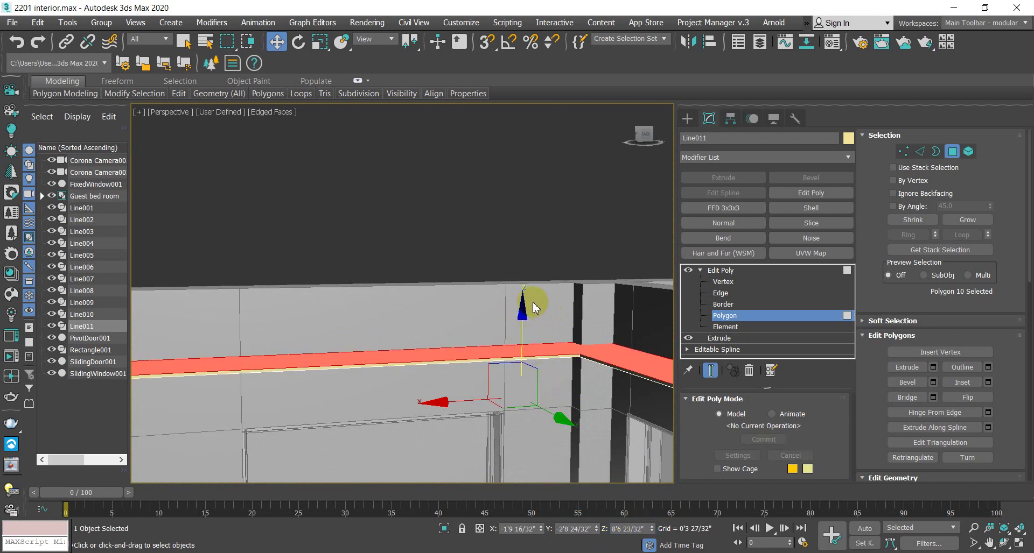
{"action": "left_click_drag", "start_coordinate": [522, 315], "coordinate": [536, 312]}
{"action": "middle_click_drag", "start_coordinate": [571, 415], "coordinate": [497, 317], "text": "alt"}
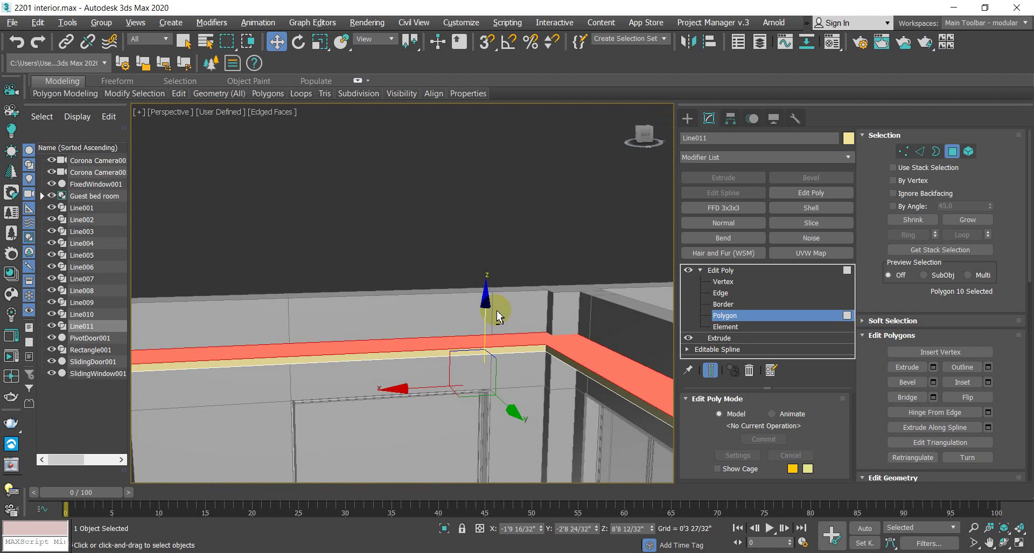
{"action": "left_click_drag", "start_coordinate": [488, 312], "coordinate": [491, 316]}
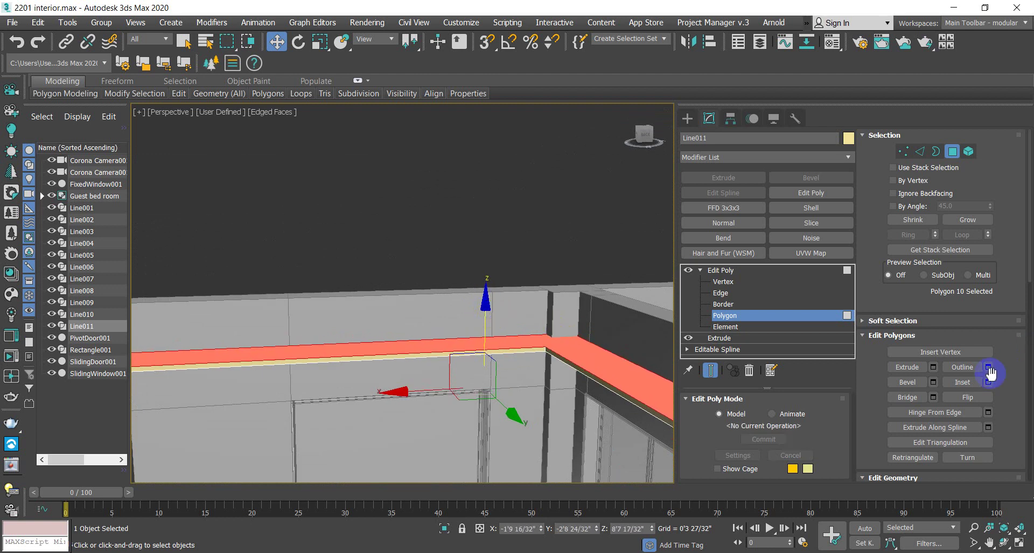
Step: Inset the band's top face freehand, leaving a narrow rim around its whole outline
{"action": "left_click", "coordinate": [962, 382]}
{"action": "middle_click_drag", "start_coordinate": [584, 391], "coordinate": [601, 380], "text": "alt"}
{"action": "left_click_drag", "start_coordinate": [630, 345], "coordinate": [643, 371]}
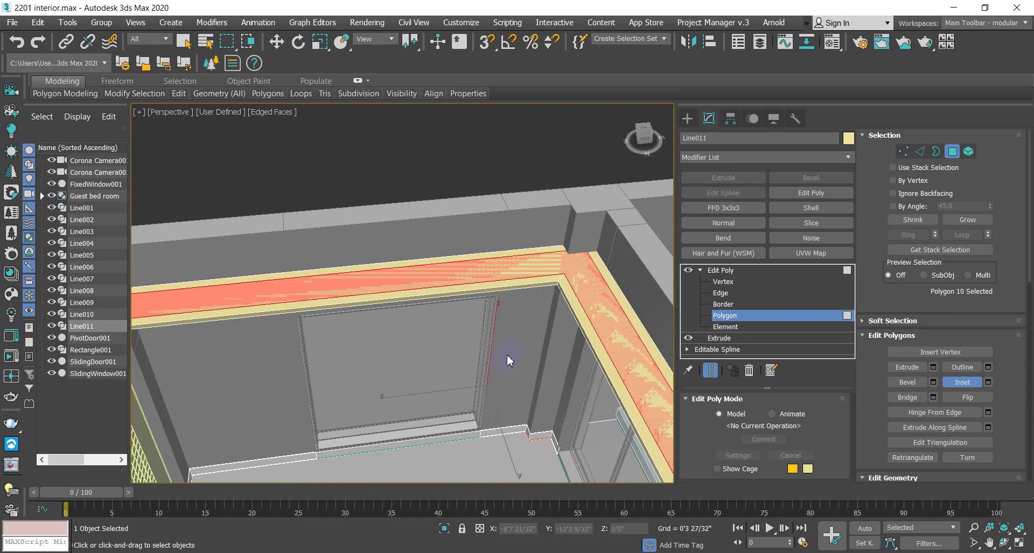
Step: At edge level, move the inset's short end edge on the door-side arm about 2.6 inches along X toward the band's end
{"action": "scroll", "coordinate": [358, 356], "scroll_direction": "down", "scroll_amount": 3}
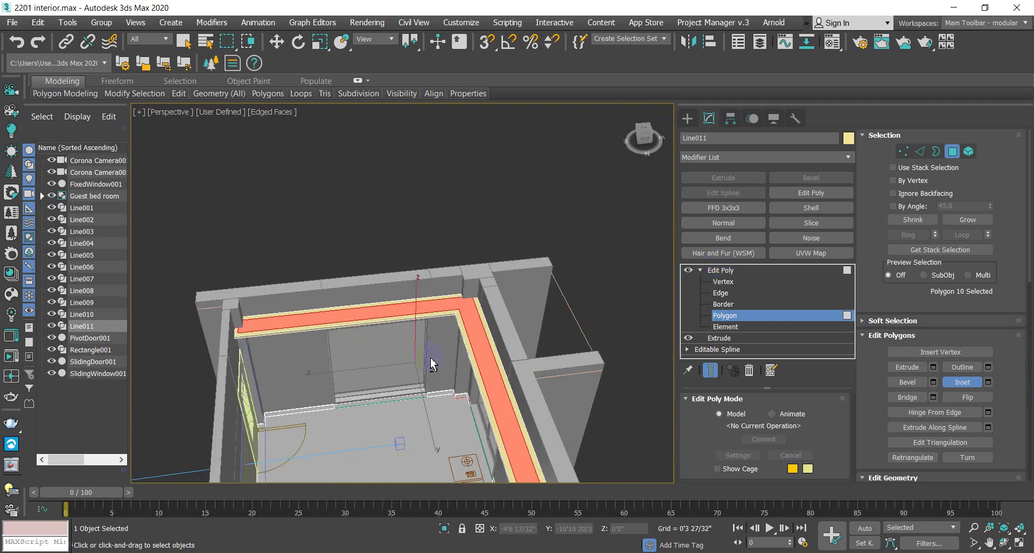
{"action": "scroll", "coordinate": [238, 319], "scroll_direction": "up", "scroll_amount": 5}
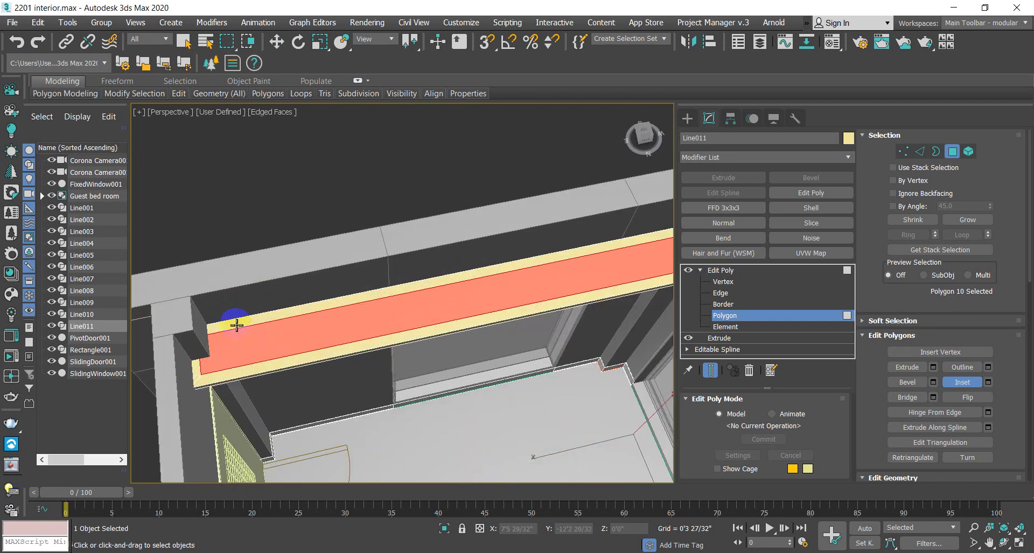
{"action": "left_click", "coordinate": [237, 325], "text": "ctrl"}
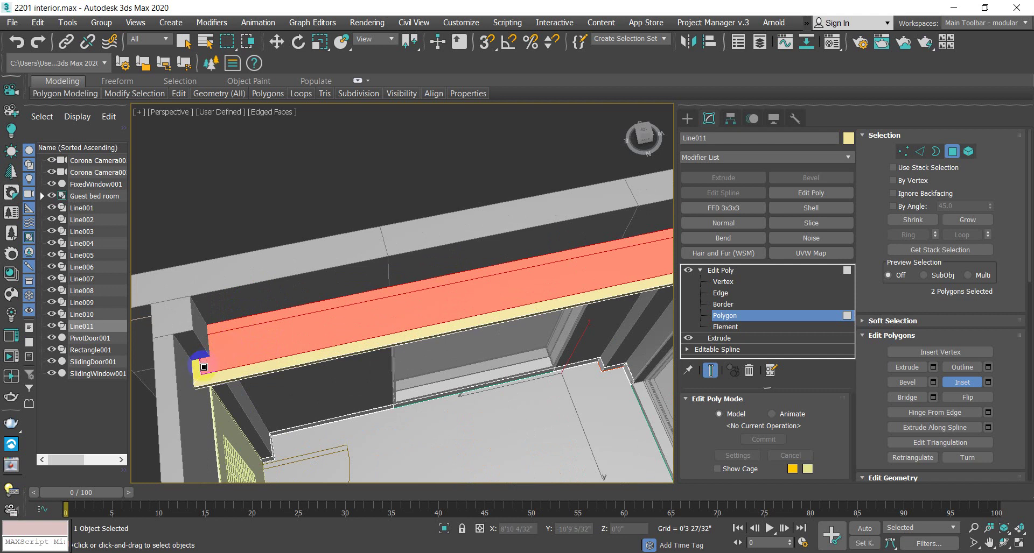
{"action": "left_click", "coordinate": [720, 293]}
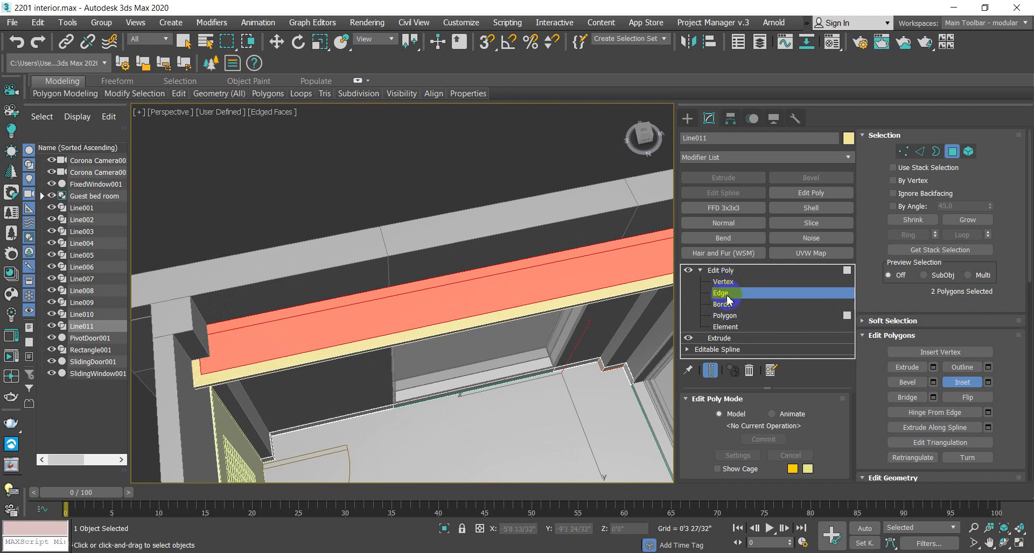
{"action": "key", "text": "w"}
{"action": "left_click", "coordinate": [200, 363]}
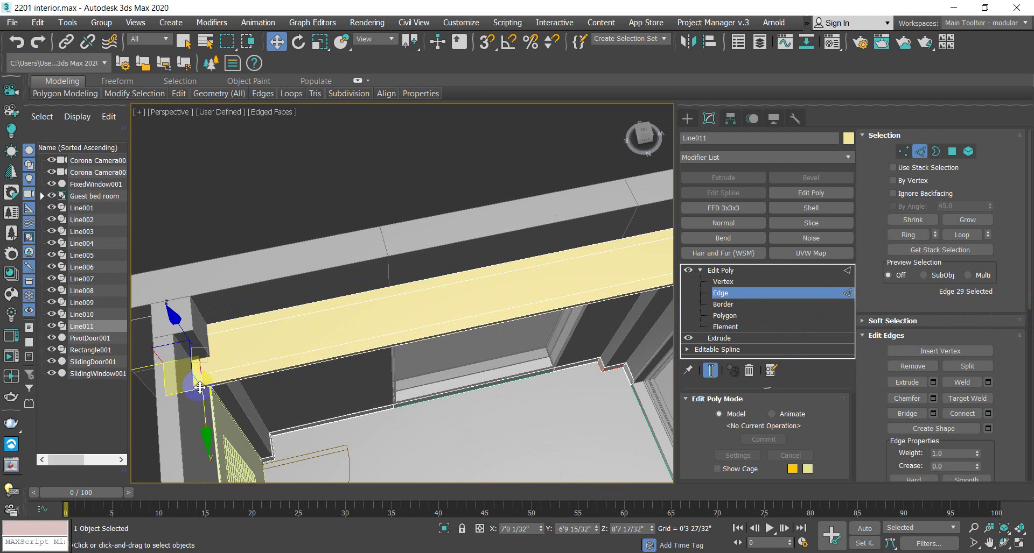
{"action": "scroll", "coordinate": [237, 345], "scroll_direction": "up", "scroll_amount": 5}
{"action": "left_click_drag", "start_coordinate": [247, 327], "coordinate": [225, 325]}
Step: Move the inset's short end edge on the bed-wall arm along Y out to the band's end
{"action": "middle_click_drag", "start_coordinate": [545, 353], "coordinate": [330, 350]}
{"action": "scroll", "coordinate": [330, 350], "scroll_direction": "down", "scroll_amount": 5}
{"action": "middle_click_drag", "start_coordinate": [458, 380], "coordinate": [496, 230]}
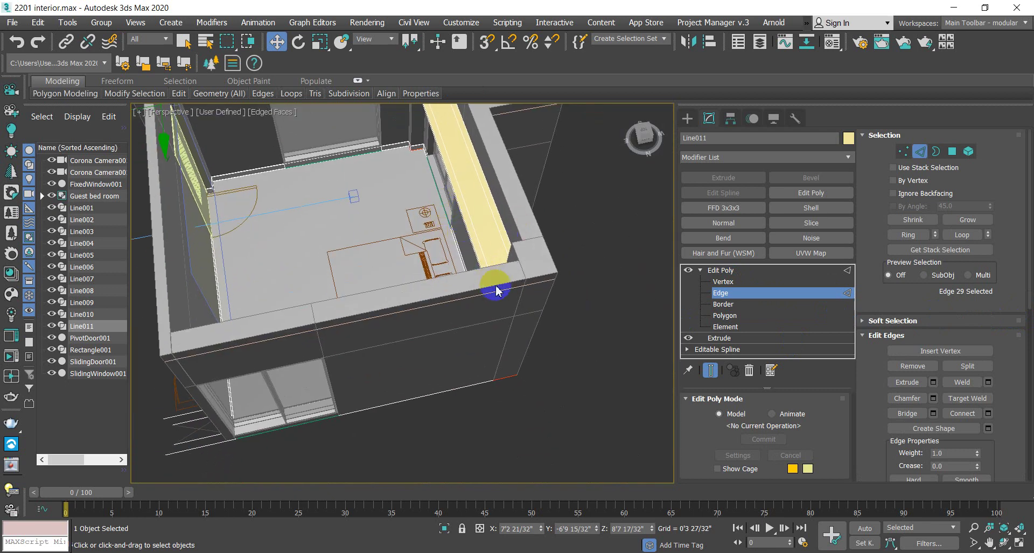
{"action": "middle_click_drag", "start_coordinate": [516, 307], "coordinate": [450, 323]}
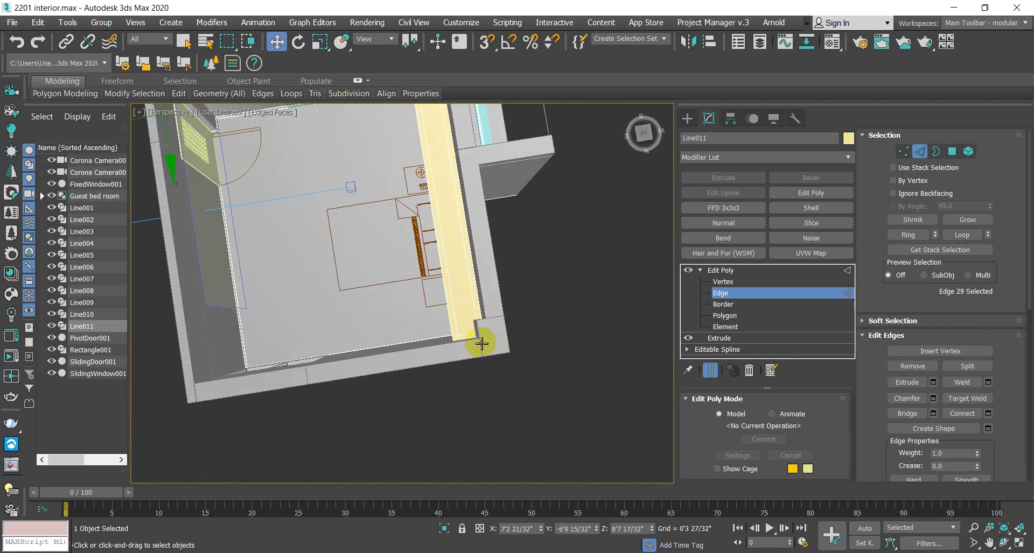
{"action": "scroll", "coordinate": [468, 342], "scroll_direction": "up", "scroll_amount": 4}
{"action": "left_click", "coordinate": [468, 343]}
{"action": "left_click_drag", "start_coordinate": [468, 343], "coordinate": [485, 447]}
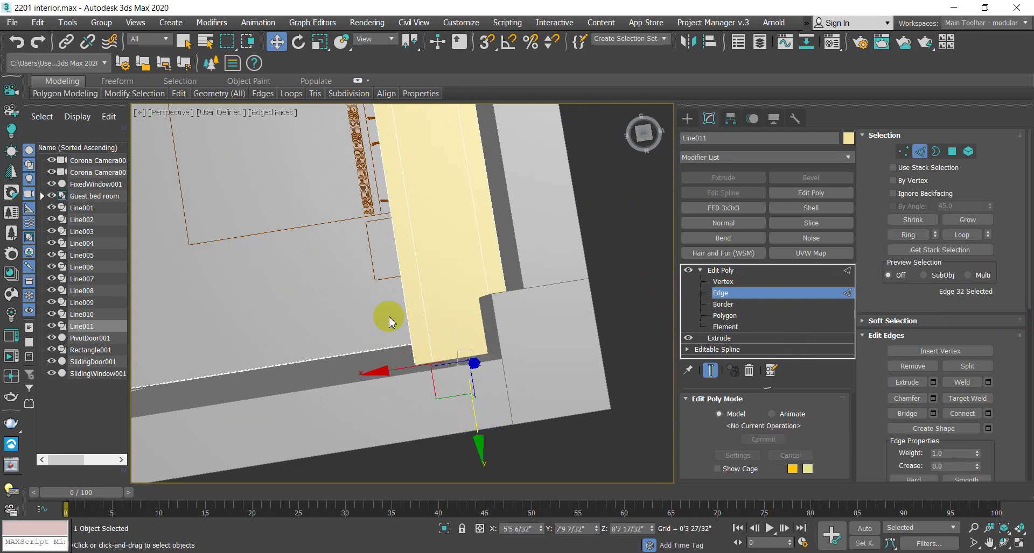
{"action": "scroll", "coordinate": [410, 334], "scroll_direction": "up", "scroll_amount": 3}
{"action": "middle_click_drag", "start_coordinate": [462, 441], "coordinate": [544, 408], "text": "alt"}
{"action": "middle_click_drag", "start_coordinate": [540, 371], "coordinate": [542, 358]}
{"action": "middle_click_drag", "start_coordinate": [538, 403], "coordinate": [555, 380], "text": "alt"}
{"action": "scroll", "coordinate": [557, 383], "scroll_direction": "down", "scroll_amount": 3}
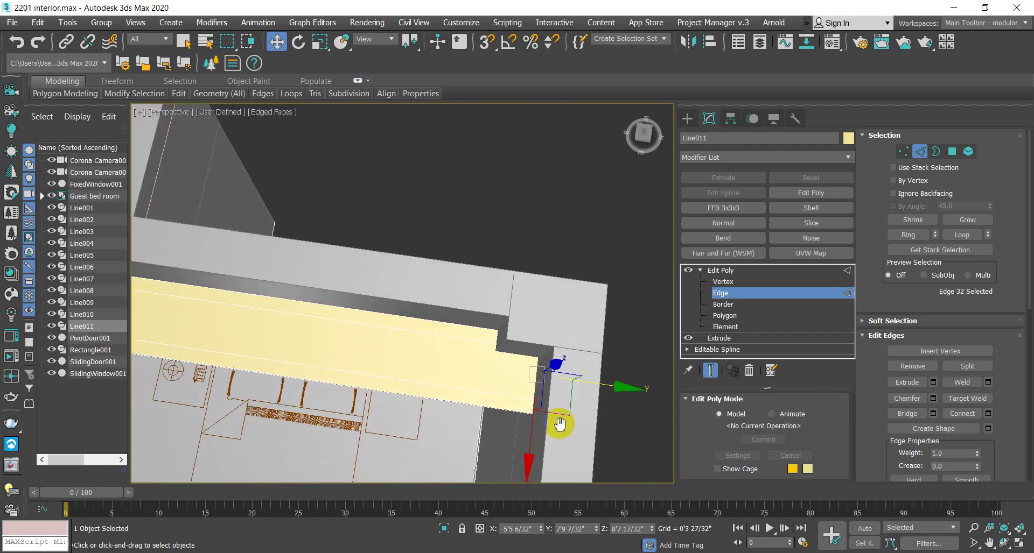
{"action": "middle_click_drag", "start_coordinate": [558, 422], "coordinate": [558, 410], "text": "alt"}
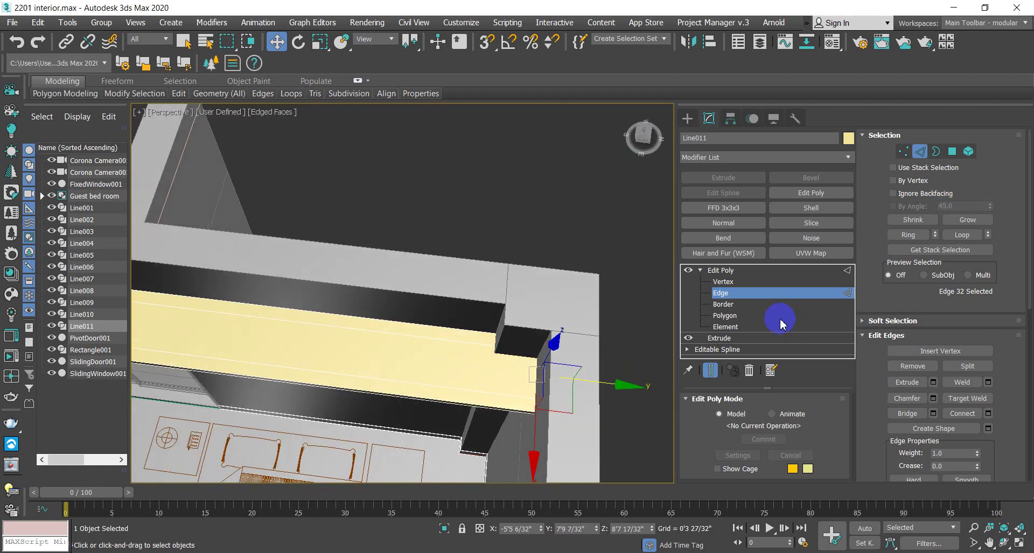
Step: At polygon level, add the outer rim face along the walls to the band's selected inset faces
{"action": "left_click", "coordinate": [761, 316]}
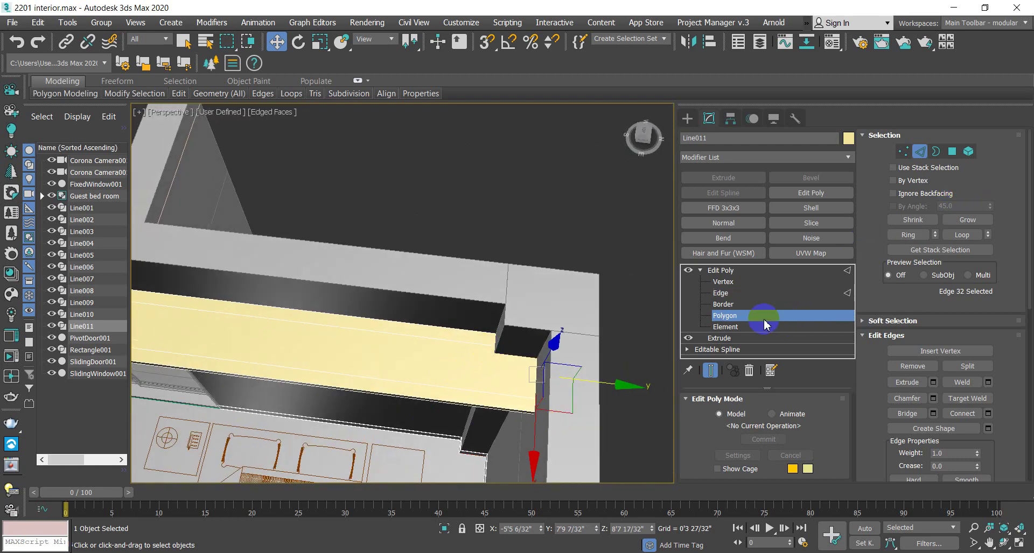
{"action": "left_click", "coordinate": [452, 333], "text": "ctrl"}
{"action": "scroll", "coordinate": [451, 332], "scroll_direction": "down", "scroll_amount": 5}
{"action": "scroll", "coordinate": [456, 317], "scroll_direction": "up", "scroll_amount": 3}
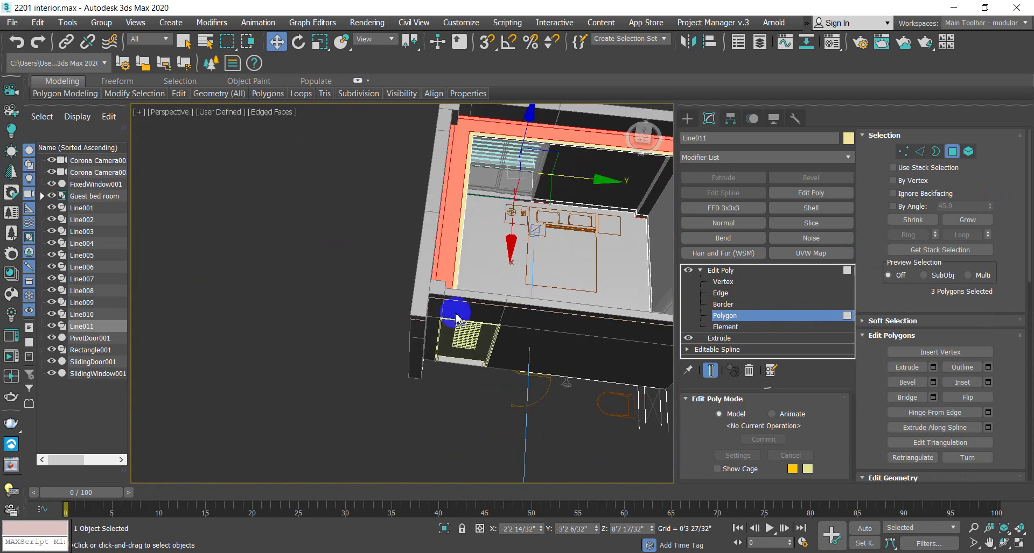
{"action": "scroll", "coordinate": [456, 318], "scroll_direction": "up", "scroll_amount": 5}
{"action": "scroll", "coordinate": [473, 359], "scroll_direction": "up", "scroll_amount": 2}
{"action": "middle_click_drag", "start_coordinate": [473, 359], "coordinate": [526, 314], "text": "alt"}
{"action": "scroll", "coordinate": [531, 302], "scroll_direction": "down", "scroll_amount": 5}
{"action": "scroll", "coordinate": [586, 325], "scroll_direction": "up", "scroll_amount": 3}
{"action": "middle_click_drag", "start_coordinate": [586, 325], "coordinate": [521, 302]}
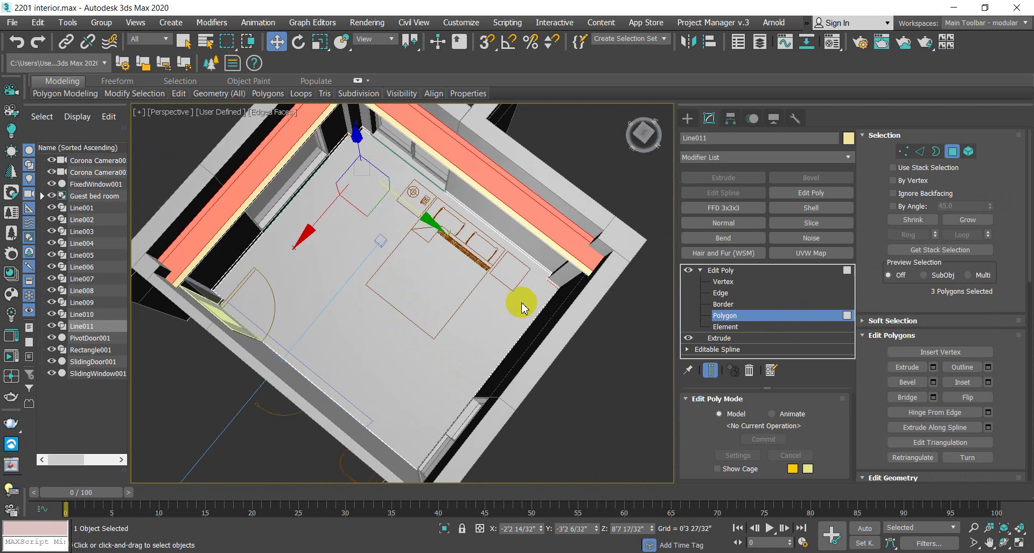
{"action": "scroll", "coordinate": [518, 207], "scroll_direction": "up", "scroll_amount": 4}
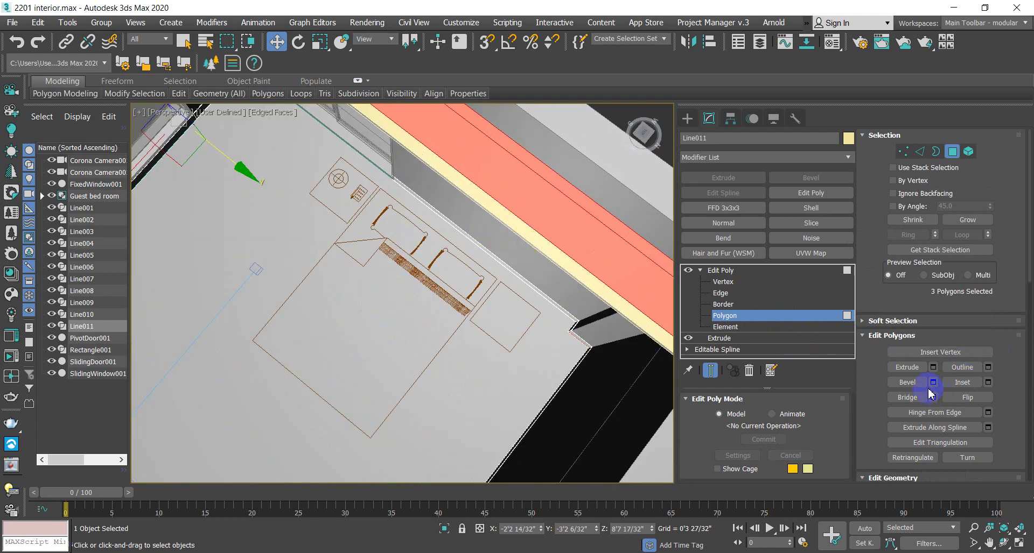
Step: Extrude the selected top faces upward by about 9 inches using Group Normals, judging the height against the ceiling in wireframe
{"action": "left_click", "coordinate": [934, 368]}
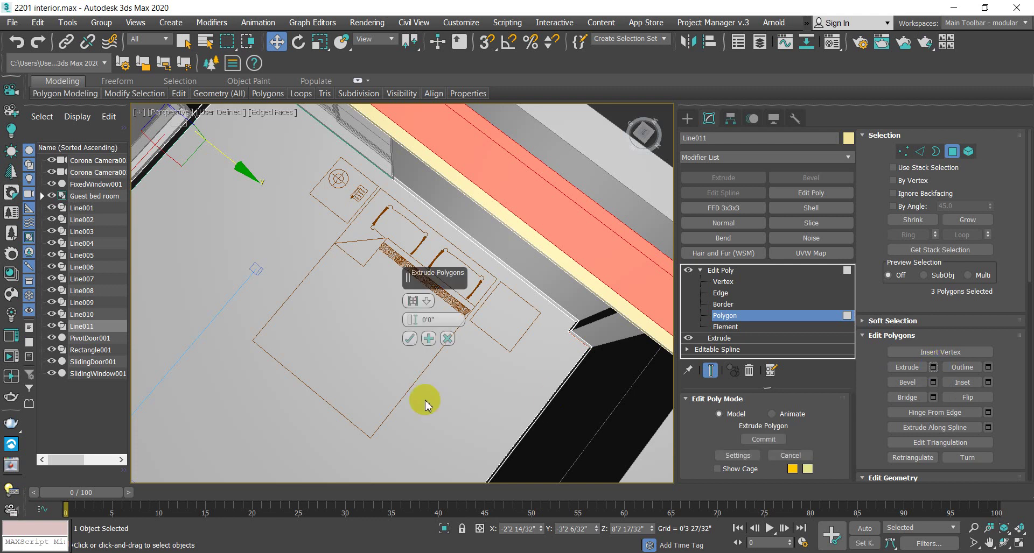
{"action": "left_click_drag", "start_coordinate": [410, 320], "coordinate": [446, 302]}
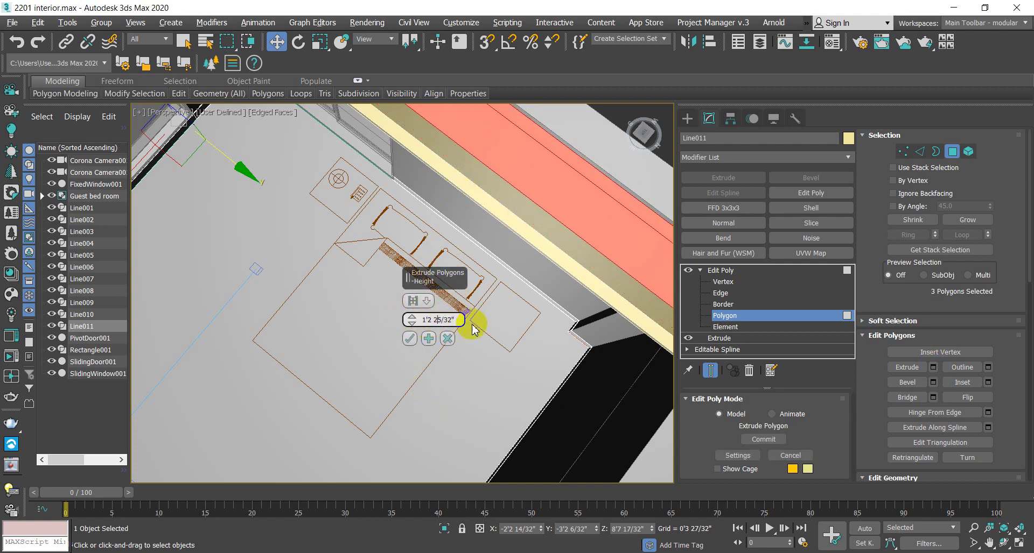
{"action": "middle_click_drag", "start_coordinate": [515, 361], "coordinate": [437, 357], "text": "alt"}
{"action": "scroll", "coordinate": [452, 382], "scroll_direction": "down", "scroll_amount": 3}
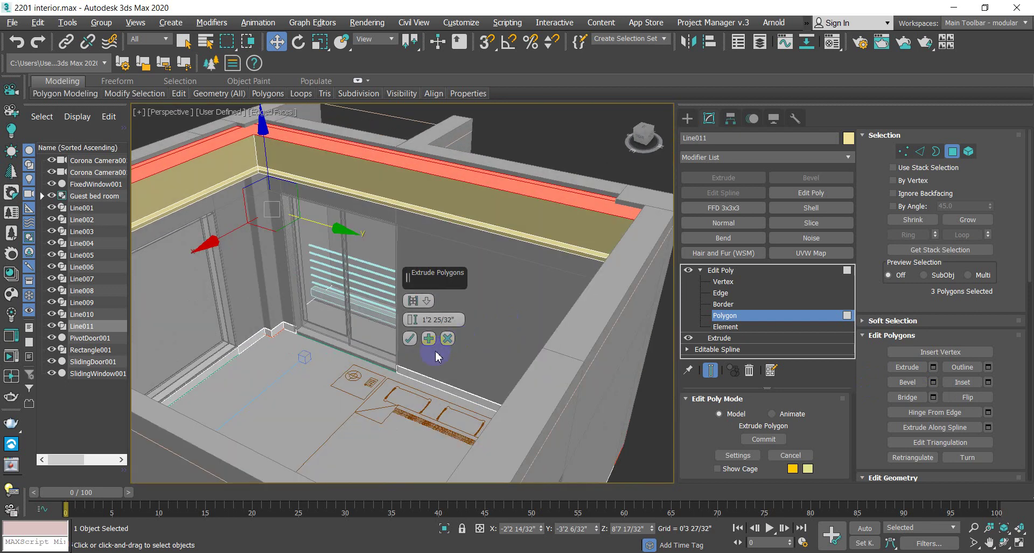
{"action": "left_click_drag", "start_coordinate": [411, 319], "coordinate": [433, 367]}
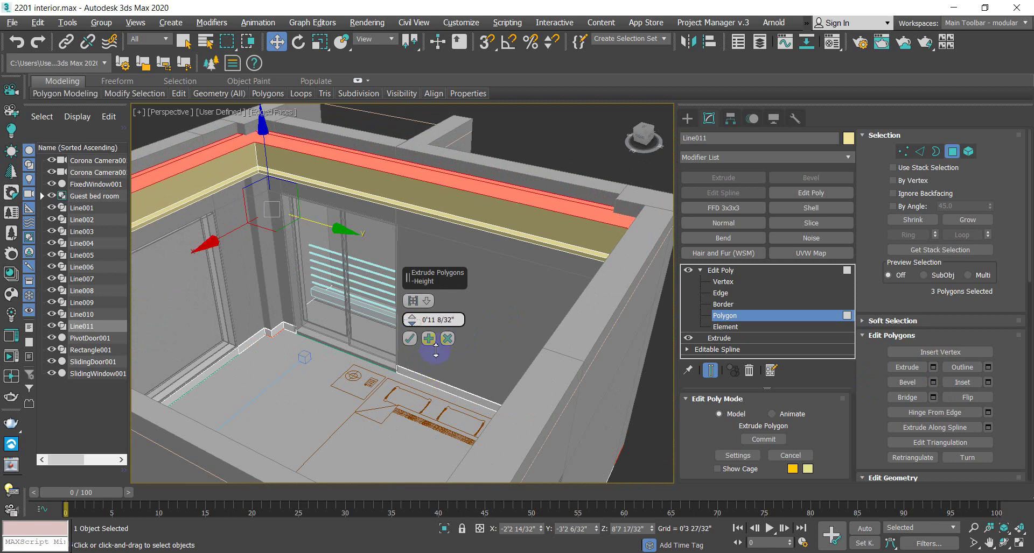
{"action": "left_click_drag", "start_coordinate": [436, 349], "coordinate": [444, 371]}
{"action": "middle_click_drag", "start_coordinate": [444, 371], "coordinate": [386, 326], "text": "alt"}
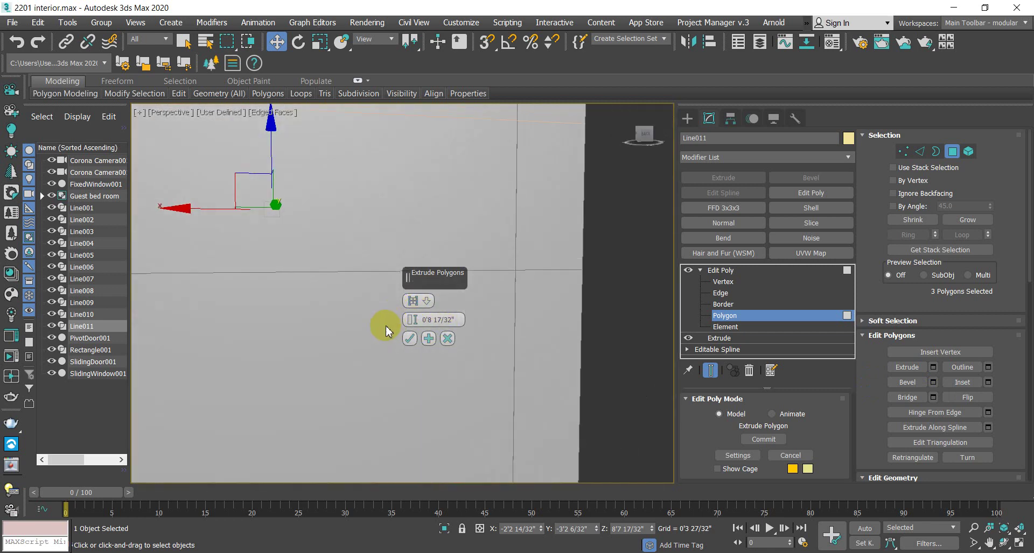
{"action": "key", "text": "F3"}
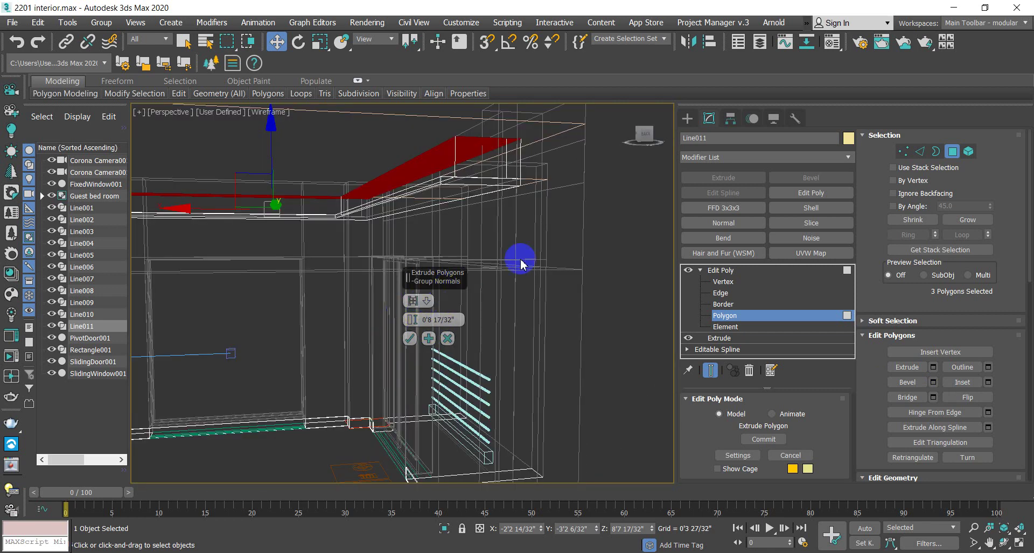
{"action": "middle_click_drag", "start_coordinate": [477, 286], "coordinate": [473, 286], "text": "alt"}
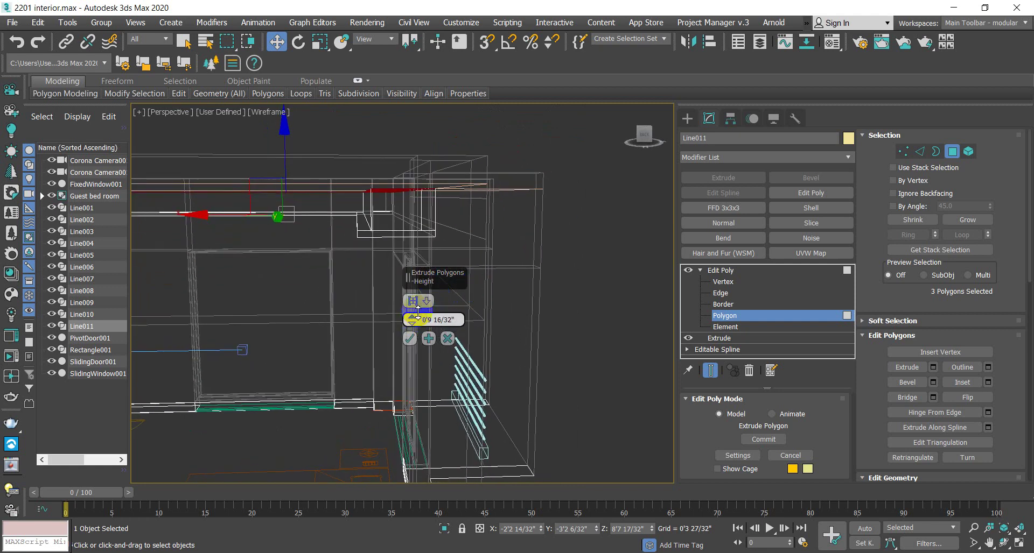
{"action": "left_click", "coordinate": [409, 338]}
Step: Examine the extruded band around the room in wireframe and return the viewport to shaded display
{"action": "middle_click_drag", "start_coordinate": [362, 316], "coordinate": [522, 322], "text": "alt"}
{"action": "left_click", "coordinate": [749, 270]}
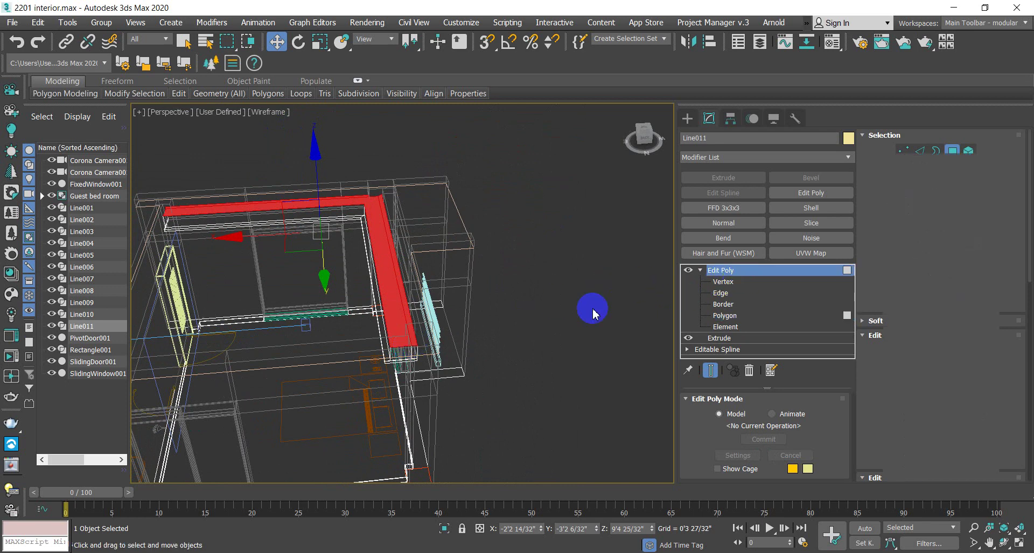
{"action": "middle_click_drag", "start_coordinate": [446, 325], "coordinate": [409, 357], "text": "alt"}
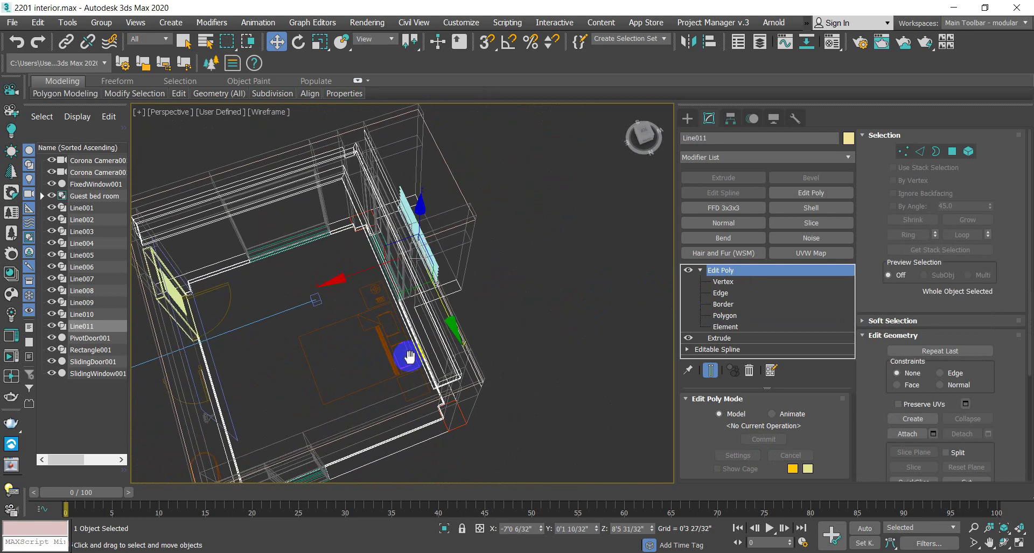
{"action": "left_click", "coordinate": [741, 319]}
{"action": "scroll", "coordinate": [261, 233], "scroll_direction": "up", "scroll_amount": 5}
{"action": "scroll", "coordinate": [282, 235], "scroll_direction": "down", "scroll_amount": 5}
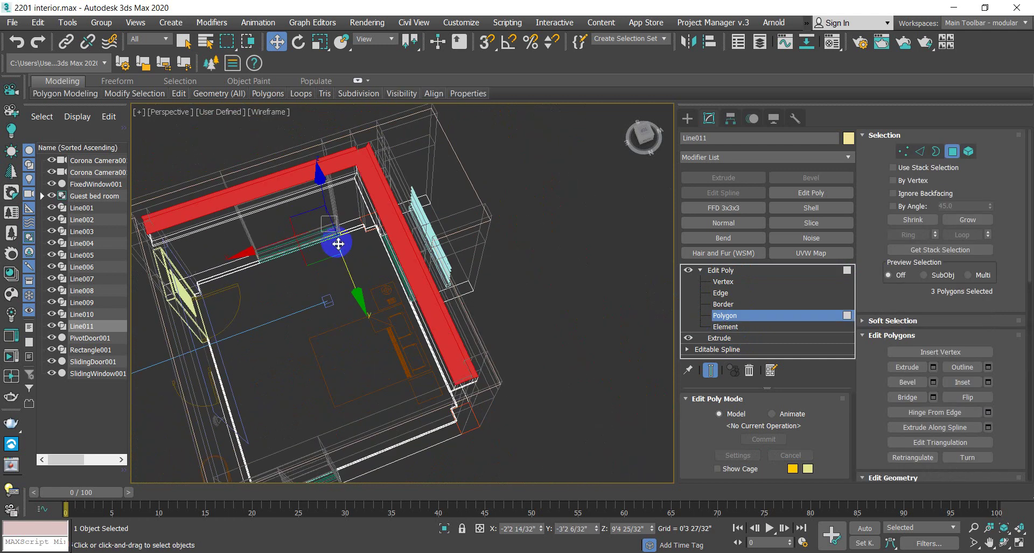
{"action": "scroll", "coordinate": [338, 244], "scroll_direction": "up", "scroll_amount": 4}
{"action": "scroll", "coordinate": [362, 256], "scroll_direction": "down", "scroll_amount": 3}
{"action": "scroll", "coordinate": [405, 325], "scroll_direction": "down", "scroll_amount": 3}
{"action": "scroll", "coordinate": [409, 317], "scroll_direction": "up", "scroll_amount": 6}
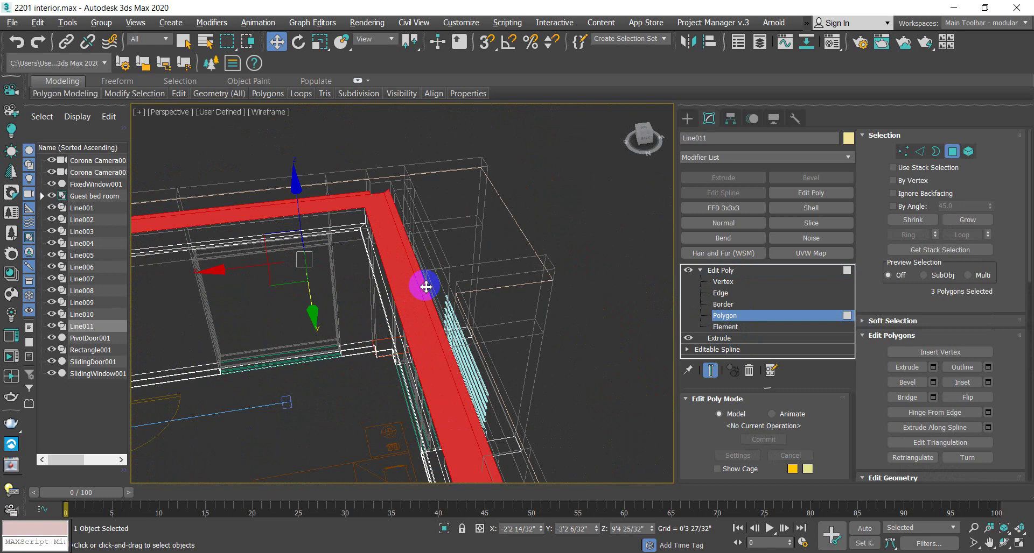
{"action": "key", "text": "F3"}
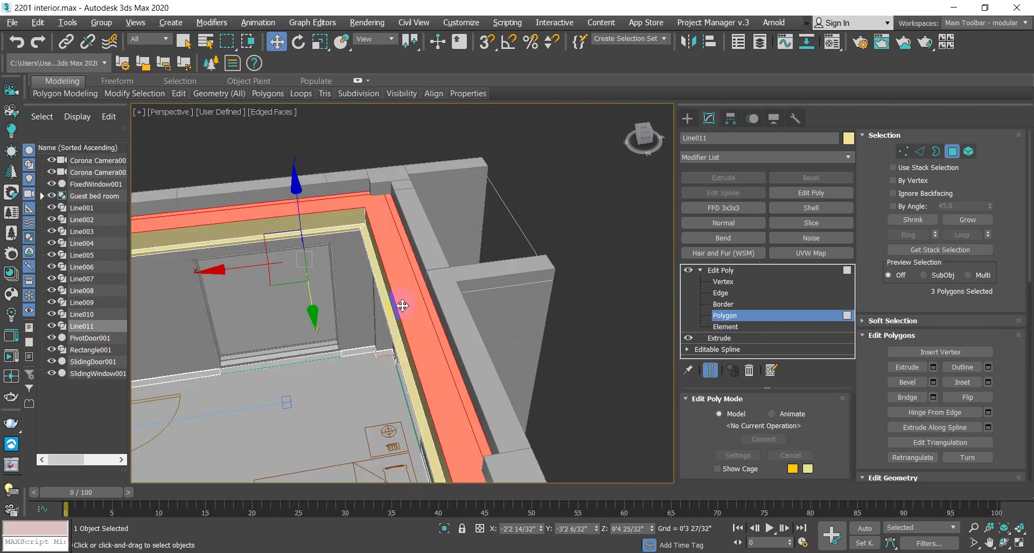
Step: Clear the polygon selection and examine the stepped band's inner side and corners from several angles
{"action": "scroll", "coordinate": [403, 310], "scroll_direction": "down", "scroll_amount": 2}
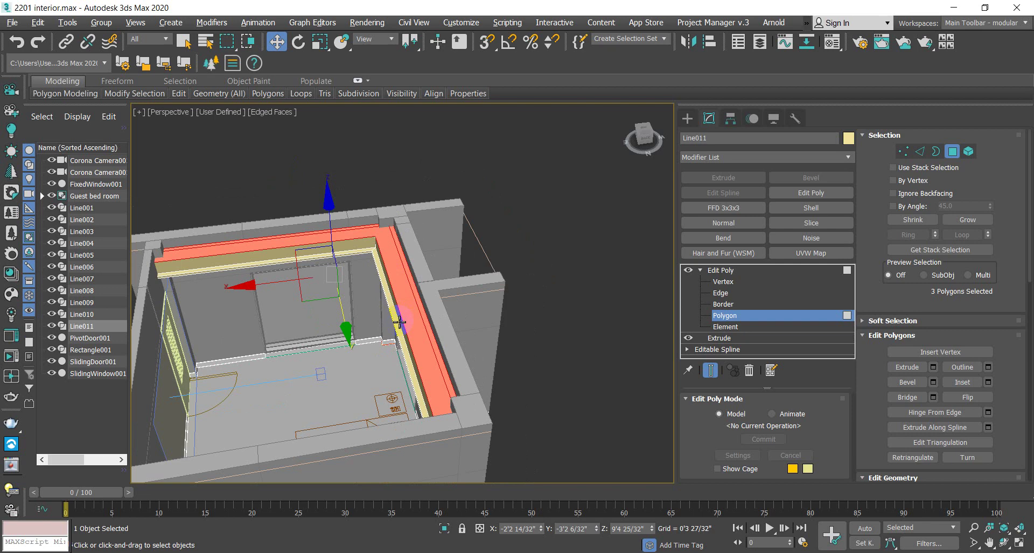
{"action": "left_click", "coordinate": [399, 323]}
{"action": "middle_click_drag", "start_coordinate": [380, 338], "coordinate": [352, 395], "text": "alt"}
{"action": "scroll", "coordinate": [459, 313], "scroll_direction": "up", "scroll_amount": 4}
{"action": "middle_click_drag", "start_coordinate": [403, 314], "coordinate": [469, 246], "text": "alt"}
{"action": "scroll", "coordinate": [314, 369], "scroll_direction": "up", "scroll_amount": 3}
{"action": "scroll", "coordinate": [347, 332], "scroll_direction": "down", "scroll_amount": 3}
{"action": "middle_click_drag", "start_coordinate": [346, 332], "coordinate": [333, 393], "text": "alt"}
{"action": "middle_click_drag", "start_coordinate": [345, 353], "coordinate": [382, 344], "text": "alt"}
{"action": "scroll", "coordinate": [330, 364], "scroll_direction": "down", "scroll_amount": 6}
{"action": "scroll", "coordinate": [333, 274], "scroll_direction": "up", "scroll_amount": 5}
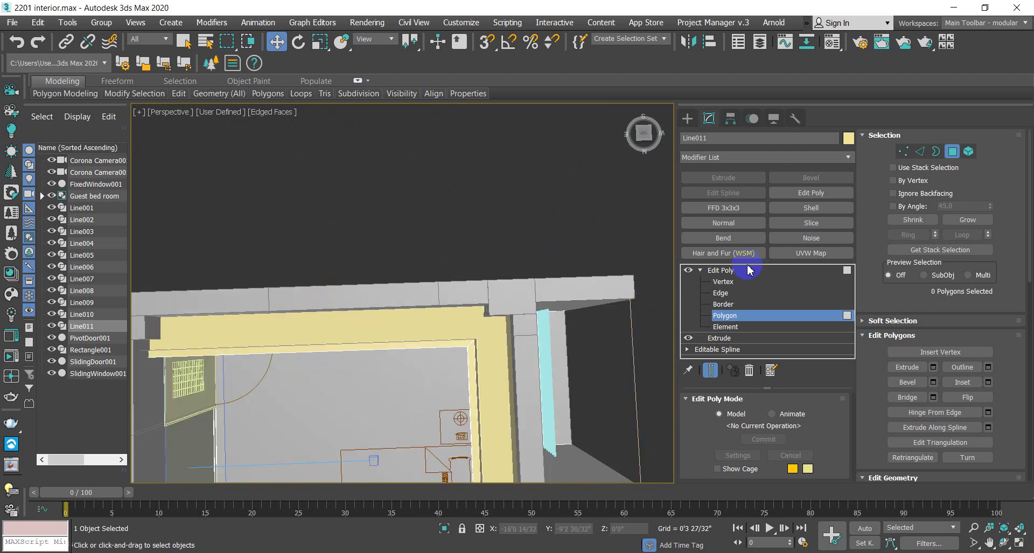
Step: Leave polygon level and check the Backface Cull setting in the object properties of the ceiling Line002, keeping it enabled
{"action": "left_click", "coordinate": [720, 270]}
{"action": "scroll", "coordinate": [408, 331], "scroll_direction": "up", "scroll_amount": 5}
{"action": "left_click", "coordinate": [409, 330]}
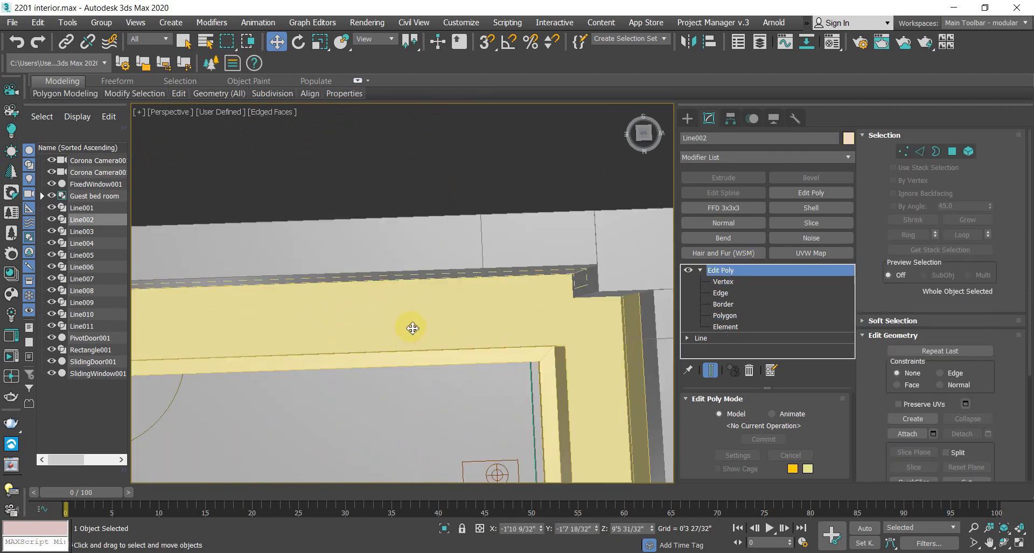
{"action": "right_click", "coordinate": [406, 324]}
{"action": "left_click", "coordinate": [460, 427]}
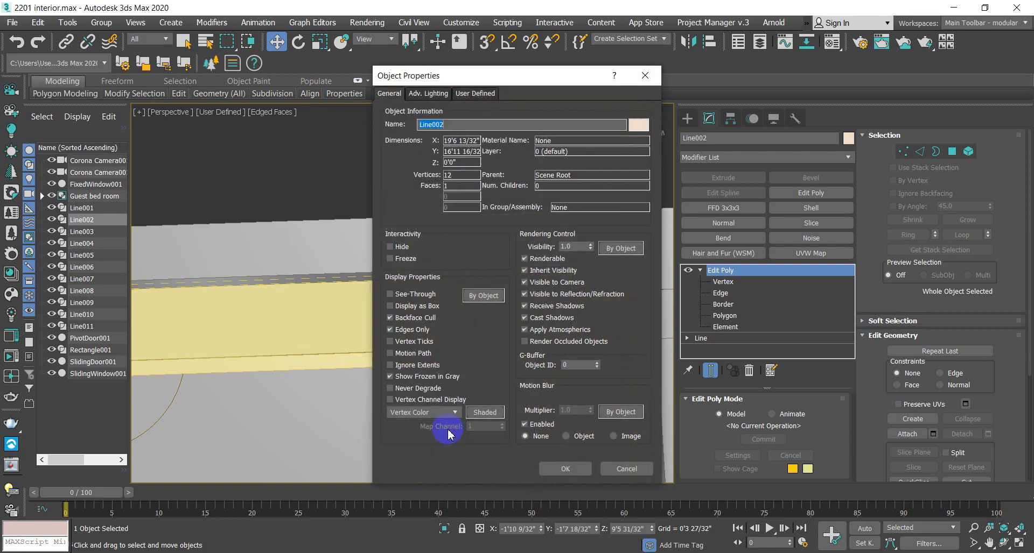
{"action": "left_click", "coordinate": [390, 318]}
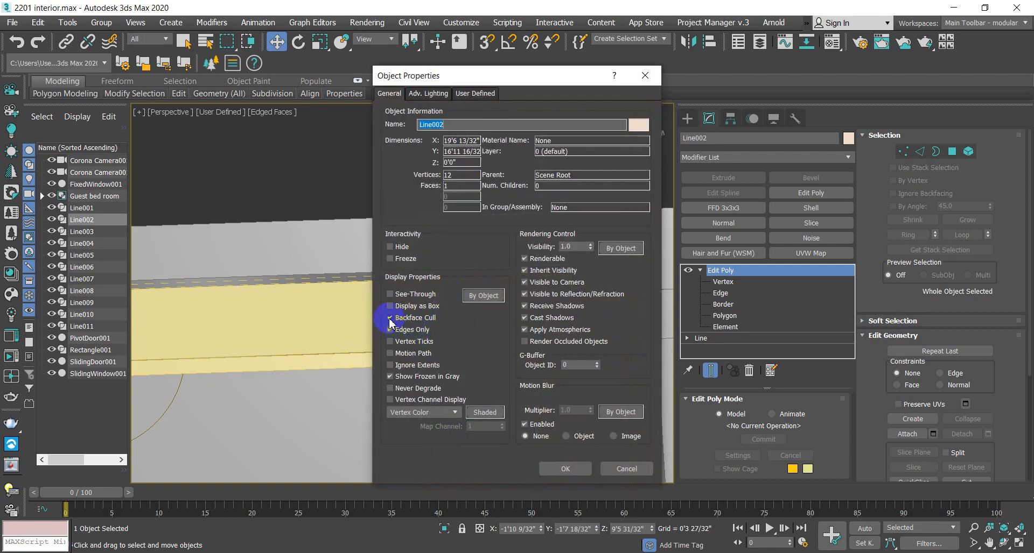
{"action": "left_click", "coordinate": [390, 319]}
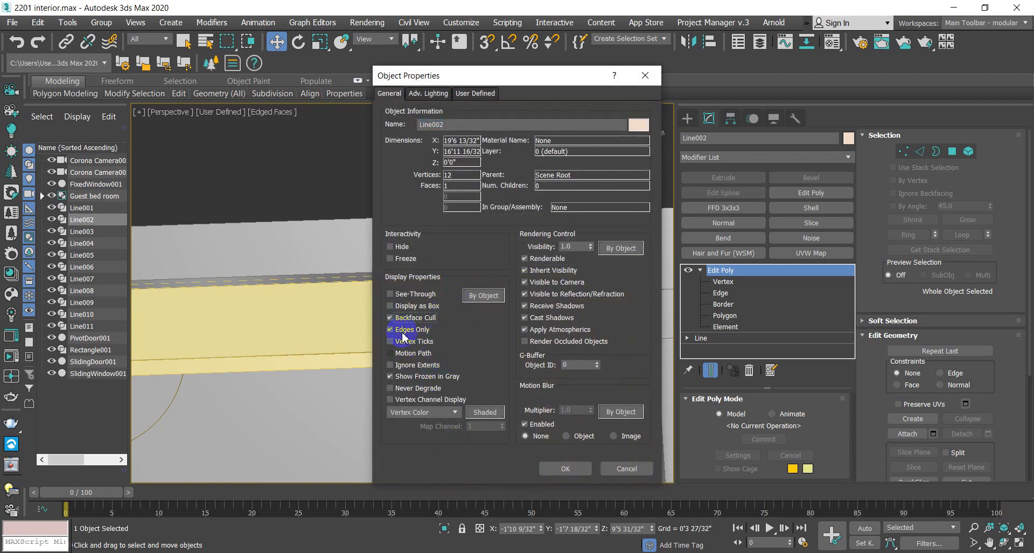
{"action": "left_click", "coordinate": [565, 469]}
Step: View the bedroom interior and its ceiling band through the Corona camera
{"action": "scroll", "coordinate": [427, 397], "scroll_direction": "down", "scroll_amount": 5}
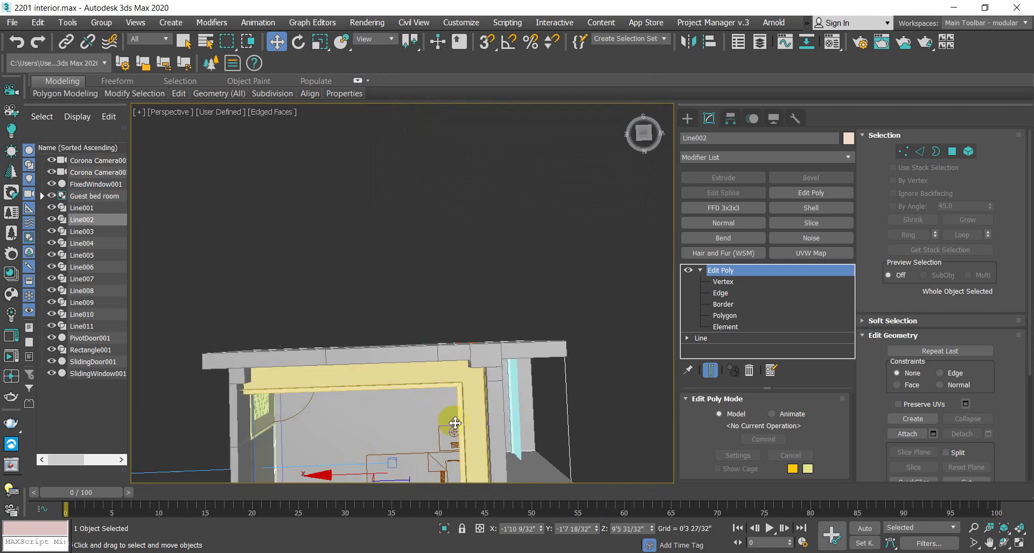
{"action": "middle_click_drag", "start_coordinate": [463, 419], "coordinate": [489, 323], "text": "alt"}
{"action": "middle_click_drag", "start_coordinate": [438, 467], "coordinate": [587, 147]}
{"action": "middle_click_drag", "start_coordinate": [565, 213], "coordinate": [498, 228], "text": "alt"}
{"action": "scroll", "coordinate": [415, 210], "scroll_direction": "up", "scroll_amount": 5}
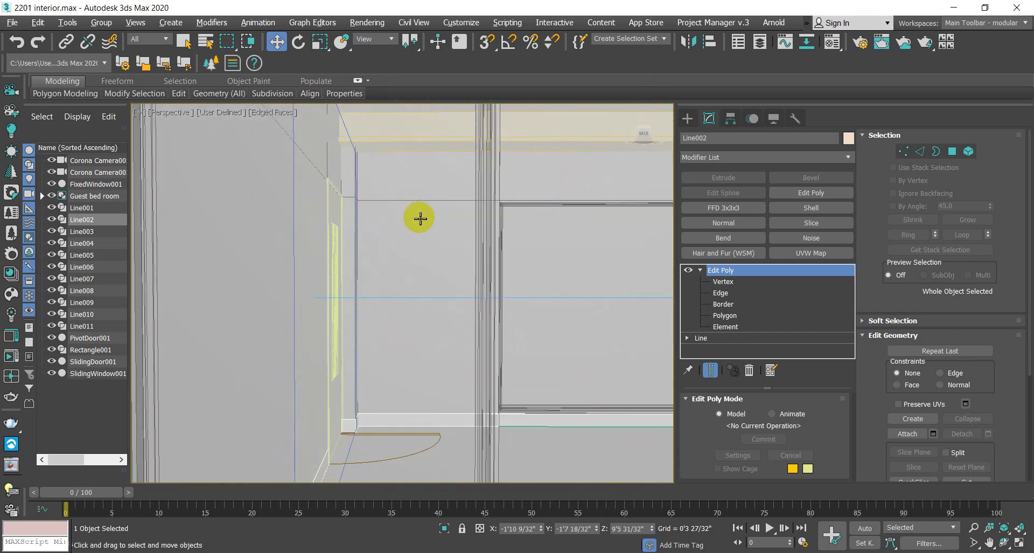
{"action": "key", "text": "c"}
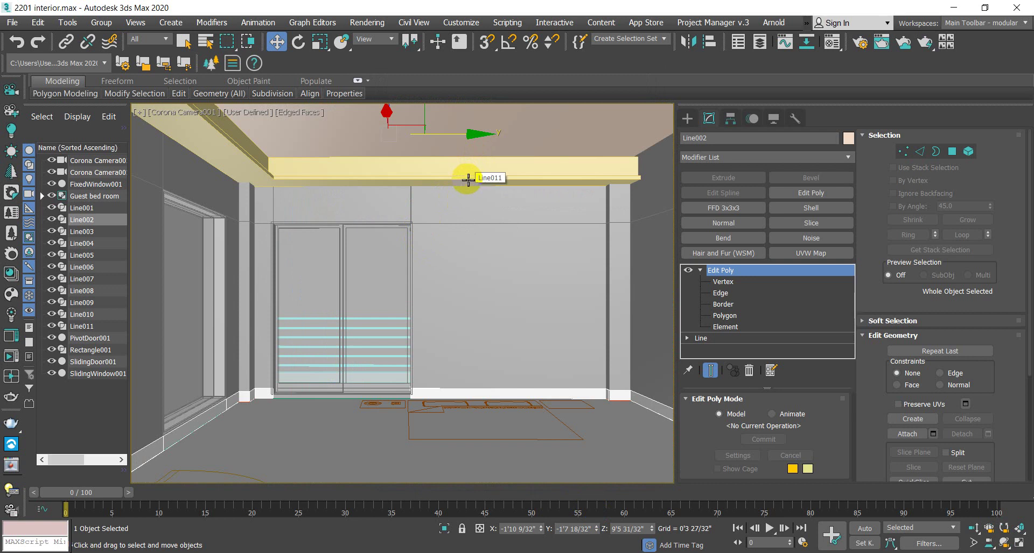
Step: Enable Backface Cull in the object properties of the ceiling band Line011
{"action": "left_click", "coordinate": [580, 165]}
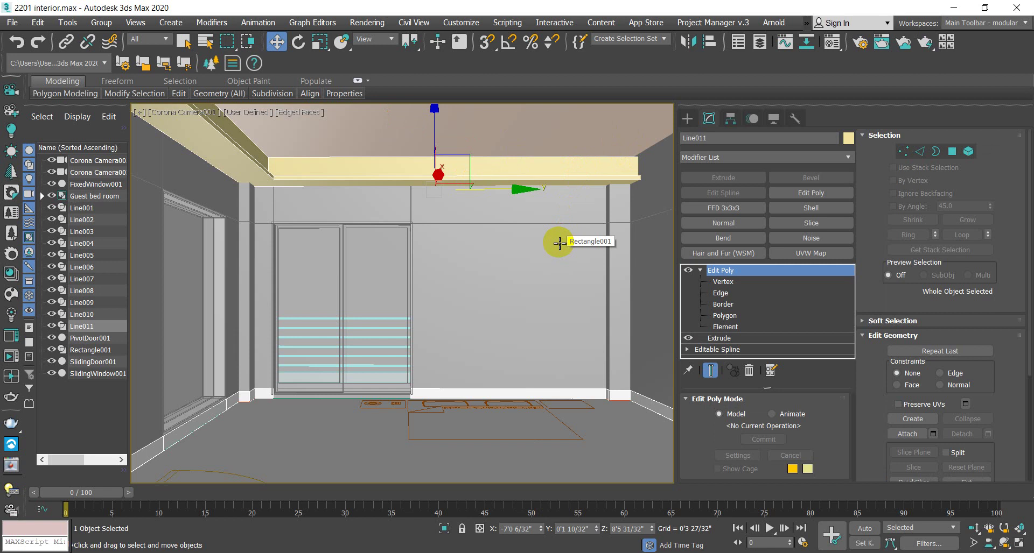
{"action": "right_click", "coordinate": [559, 168]}
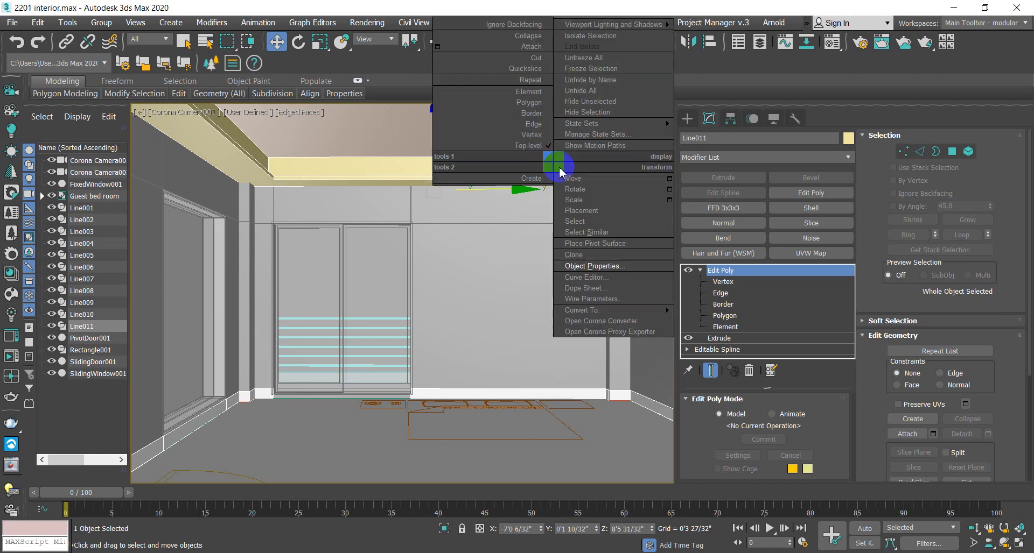
{"action": "left_click", "coordinate": [594, 264]}
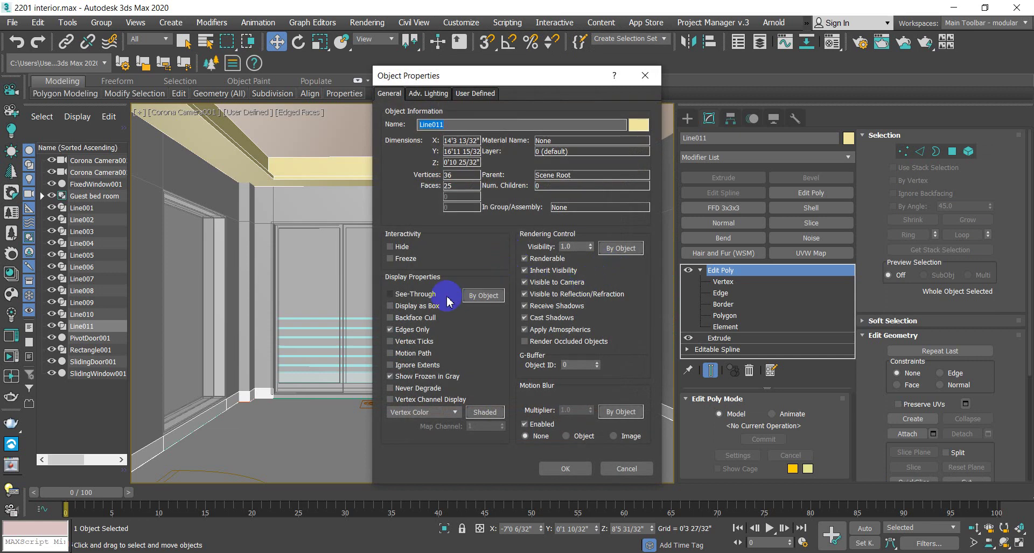
{"action": "left_click", "coordinate": [390, 319]}
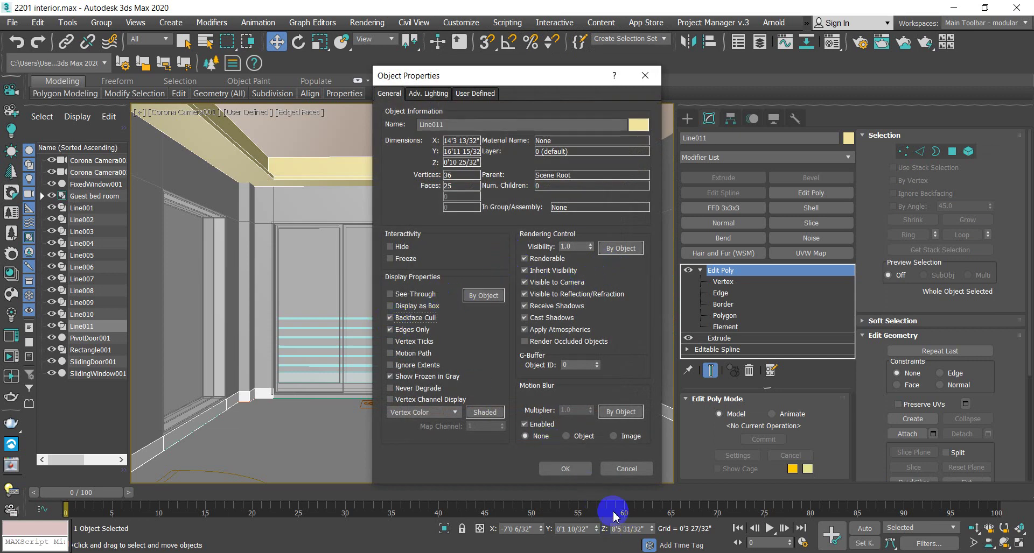
{"action": "left_click", "coordinate": [574, 468]}
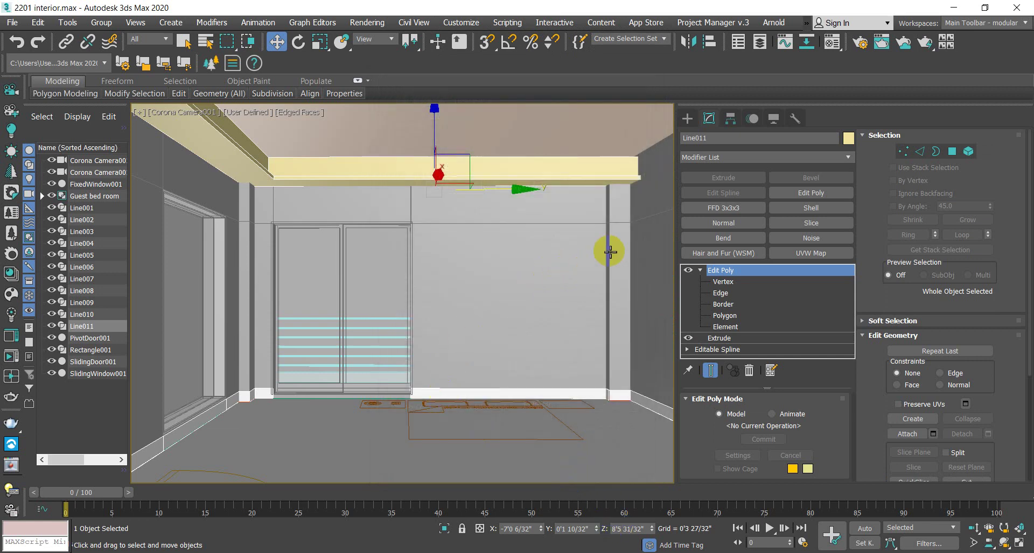
Step: Compare the ceiling band Line011 in the camera, top and perspective views
{"action": "key", "text": "t"}
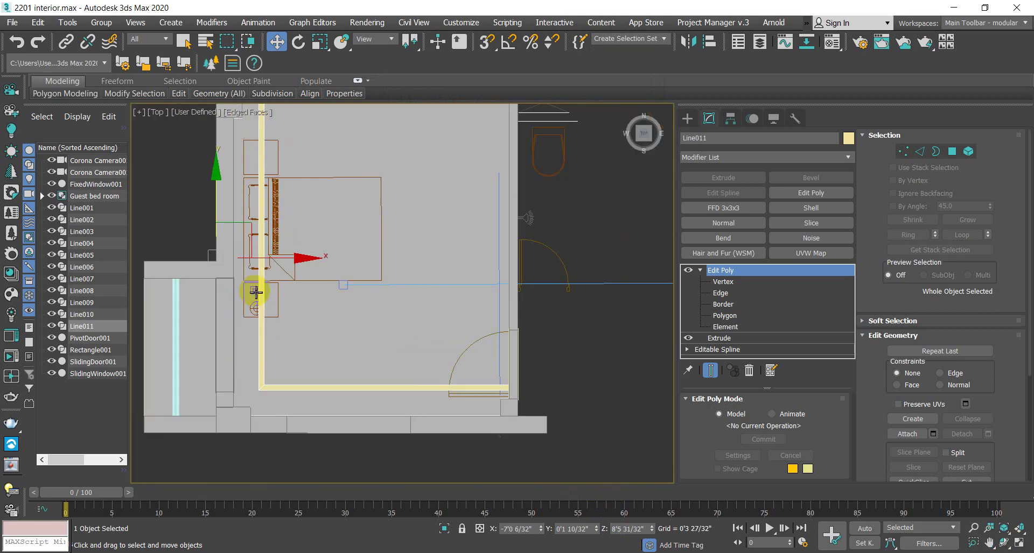
{"action": "key", "text": "c"}
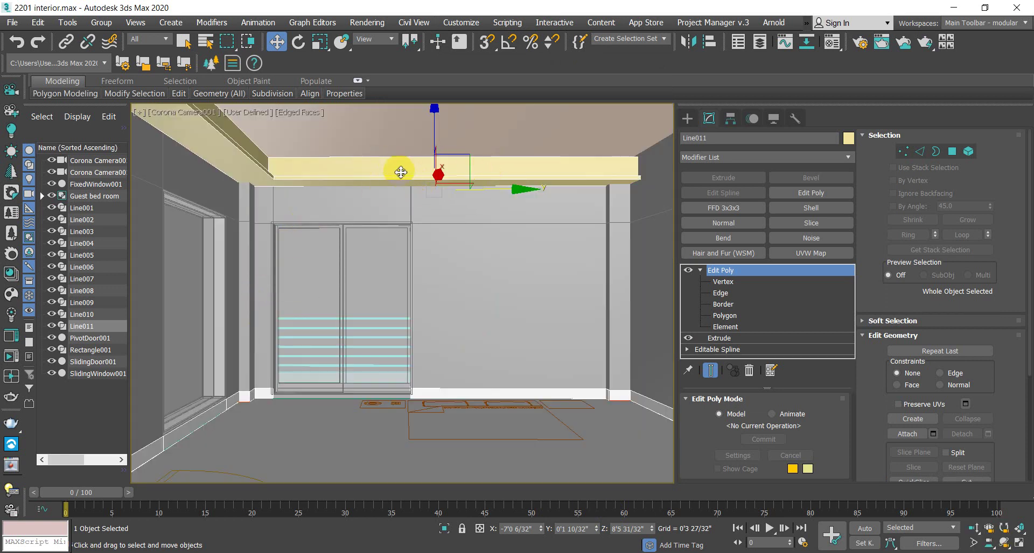
{"action": "key", "text": "t"}
{"action": "scroll", "coordinate": [210, 354], "scroll_direction": "up", "scroll_amount": 3}
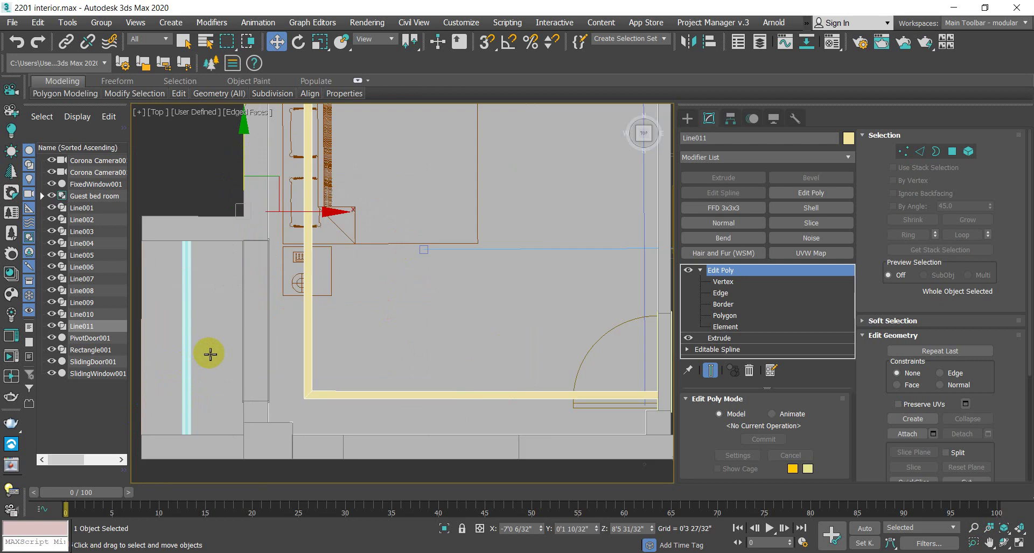
{"action": "scroll", "coordinate": [237, 345], "scroll_direction": "down", "scroll_amount": 3}
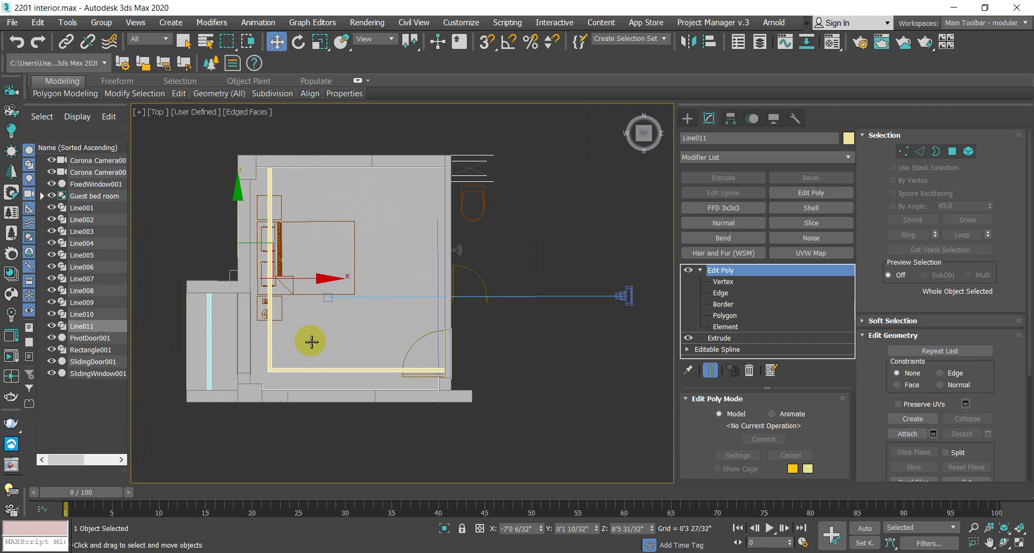
{"action": "key", "text": "p"}
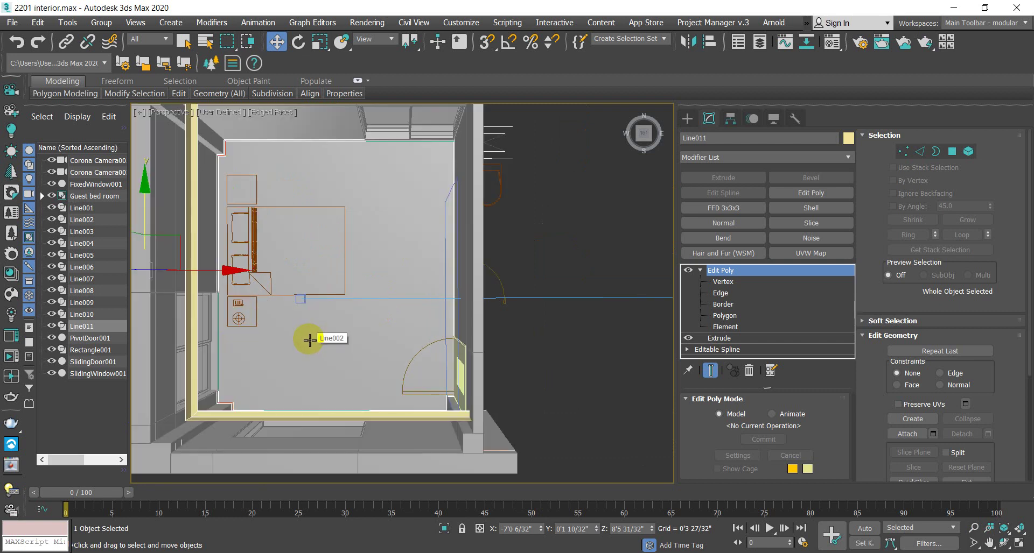
{"action": "scroll", "coordinate": [209, 371], "scroll_direction": "down", "scroll_amount": 2}
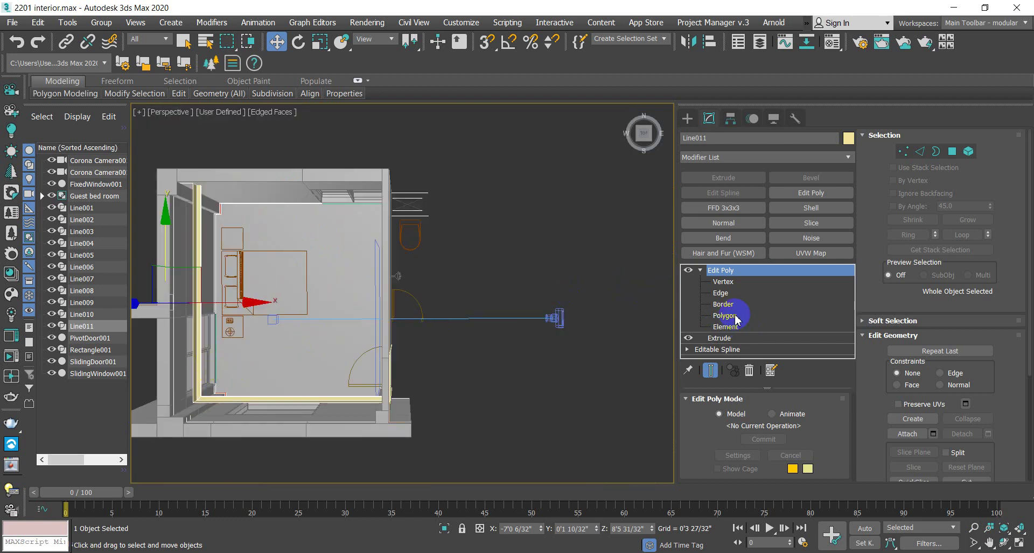
Step: Detach the two top-facing strip polygons of the ceiling band Line011 as a separate object and leave polygon level
{"action": "left_click", "coordinate": [724, 316]}
{"action": "scroll", "coordinate": [216, 325], "scroll_direction": "up", "scroll_amount": 4}
{"action": "key", "text": "t"}
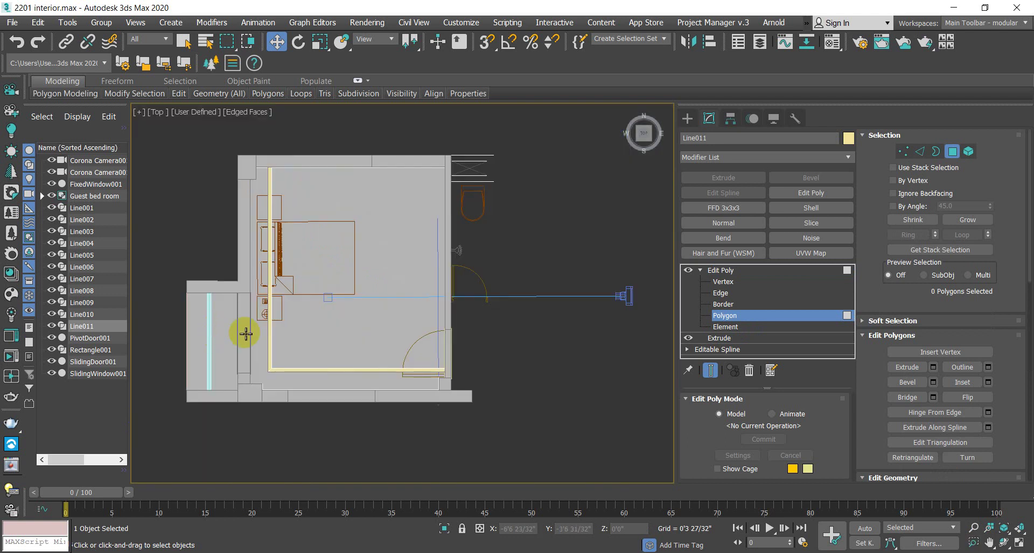
{"action": "scroll", "coordinate": [271, 237], "scroll_direction": "up", "scroll_amount": 2}
{"action": "left_click", "coordinate": [275, 228]}
{"action": "scroll", "coordinate": [307, 321], "scroll_direction": "down", "scroll_amount": 4}
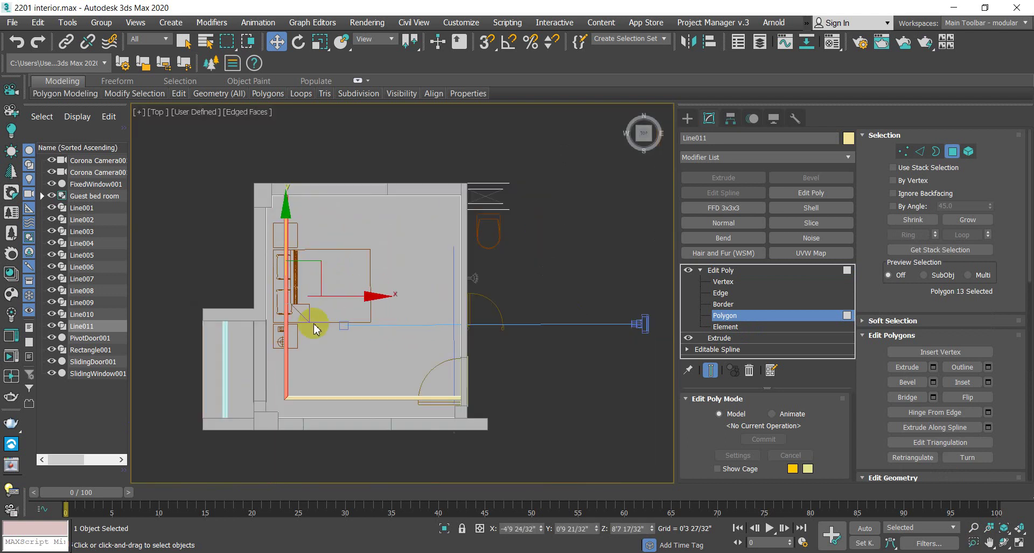
{"action": "scroll", "coordinate": [334, 339], "scroll_direction": "up", "scroll_amount": 3}
{"action": "left_click", "coordinate": [341, 341], "text": "ctrl"}
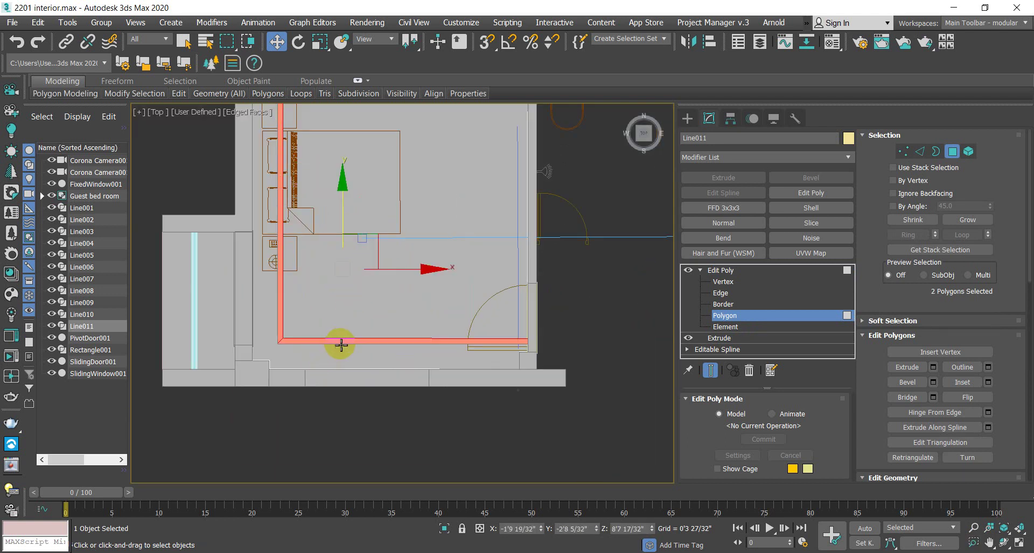
{"action": "scroll", "coordinate": [347, 353], "scroll_direction": "down", "scroll_amount": 3}
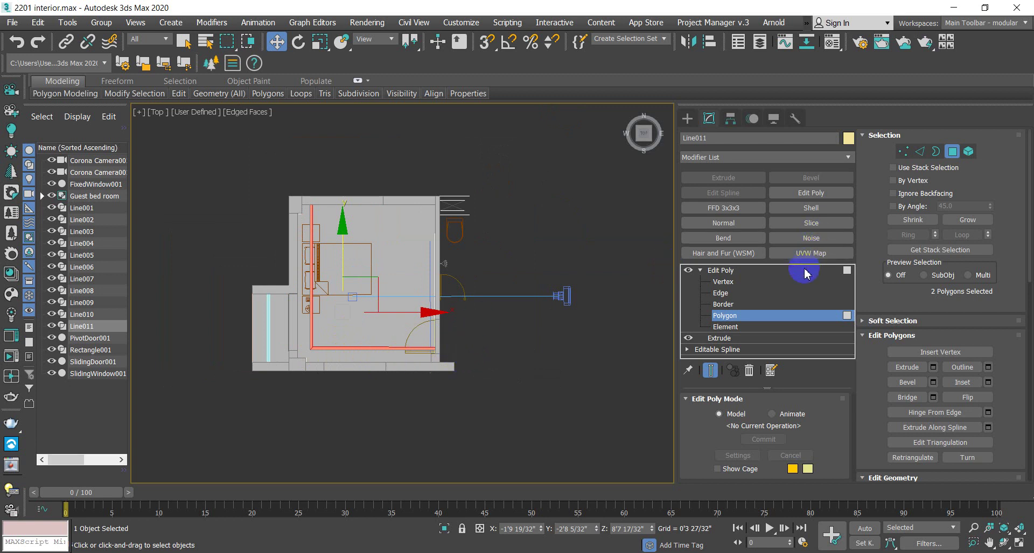
{"action": "scroll", "coordinate": [1006, 416], "scroll_direction": "down", "scroll_amount": 2}
{"action": "scroll", "coordinate": [1002, 414], "scroll_direction": "down", "scroll_amount": 3}
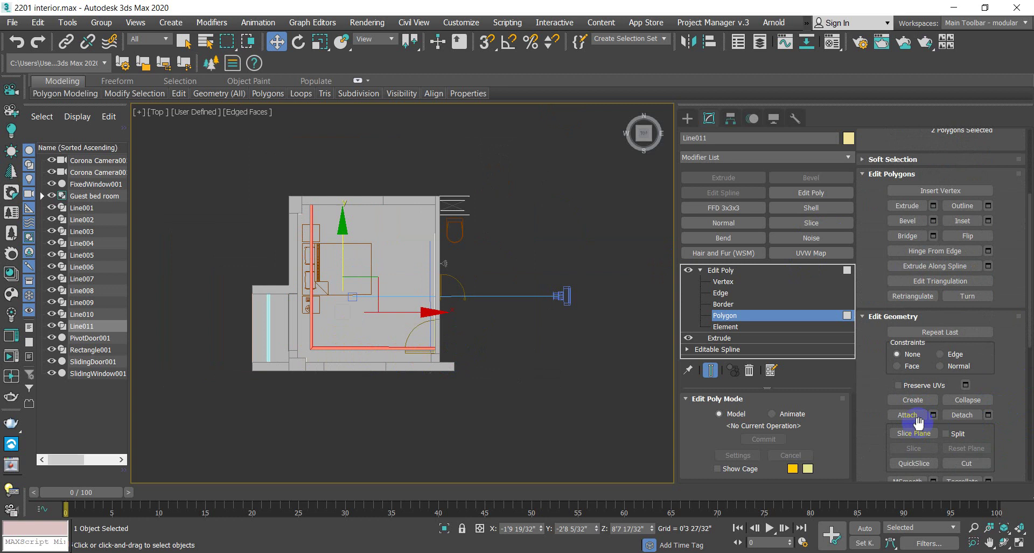
{"action": "scroll", "coordinate": [1006, 437], "scroll_direction": "down", "scroll_amount": 2}
{"action": "left_click", "coordinate": [966, 369]}
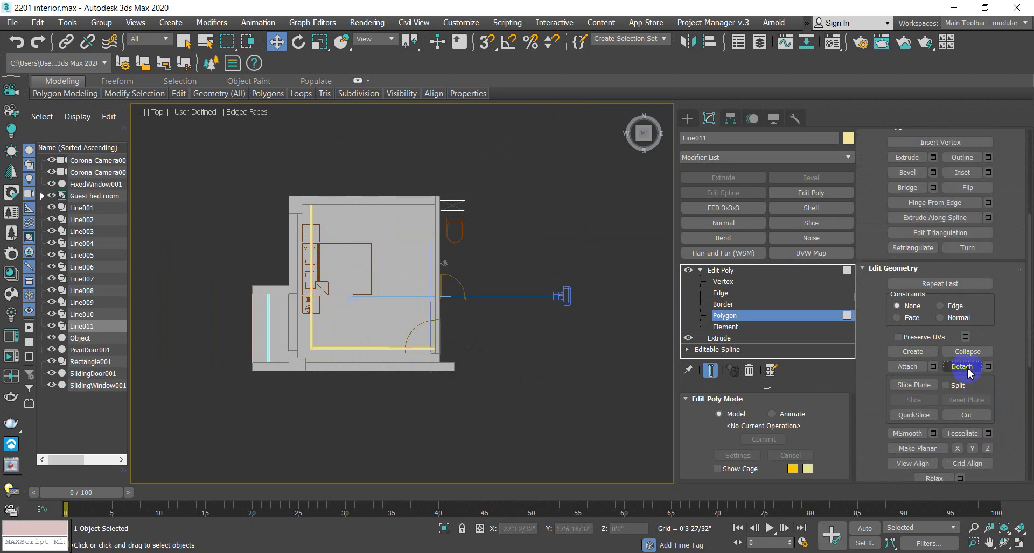
{"action": "left_click", "coordinate": [722, 271]}
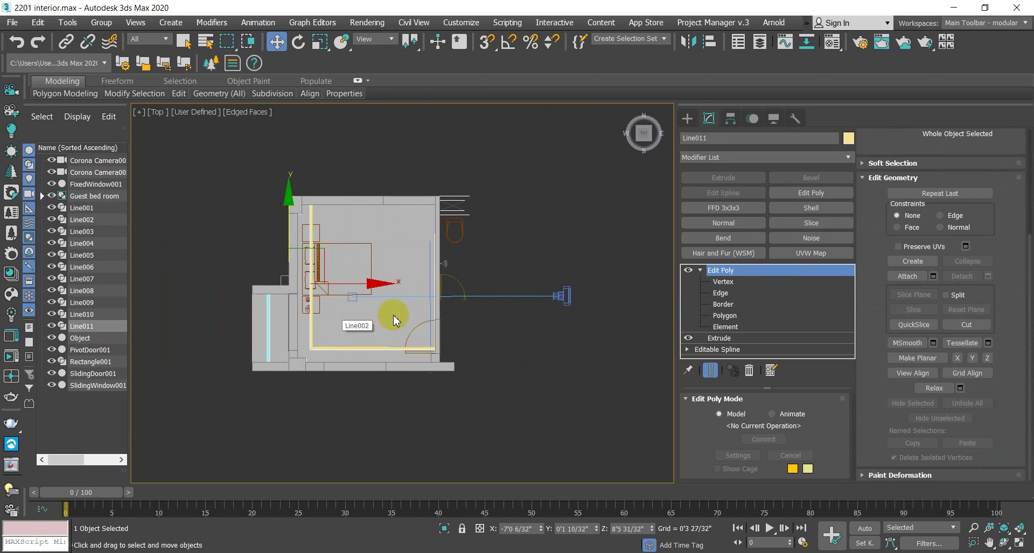
{"action": "scroll", "coordinate": [329, 327], "scroll_direction": "up", "scroll_amount": 4}
{"action": "left_click", "coordinate": [295, 316]}
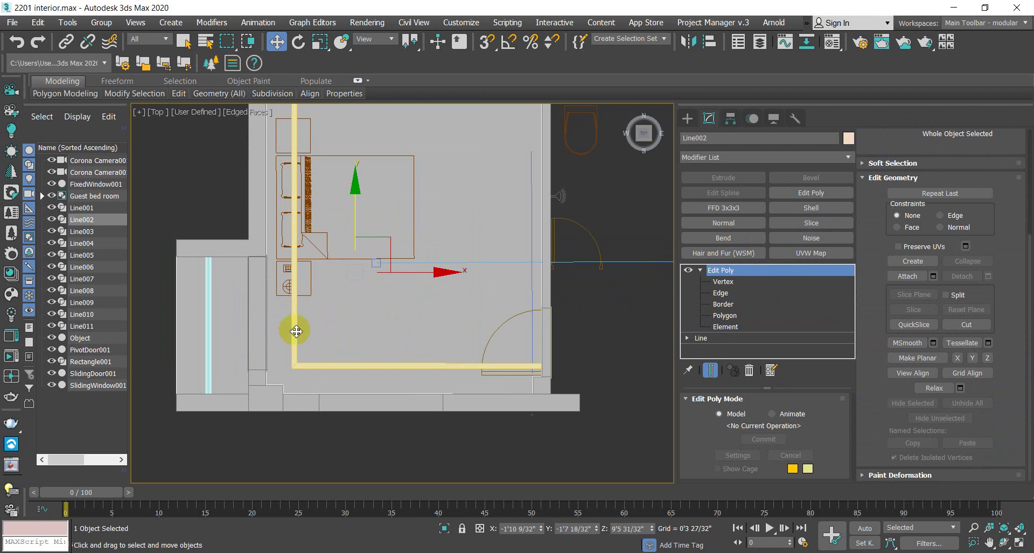
{"action": "left_click", "coordinate": [762, 276]}
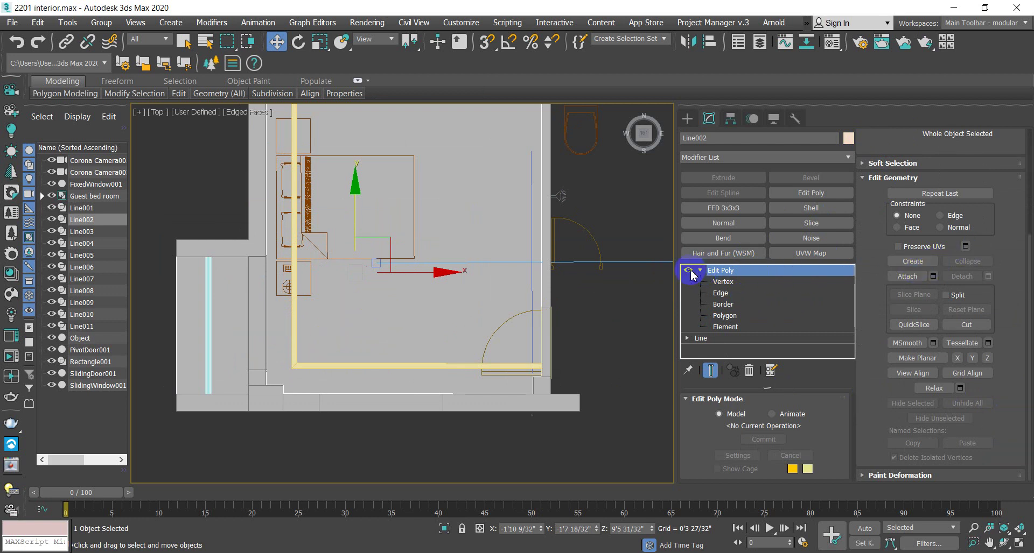
{"action": "left_click", "coordinate": [716, 281]}
{"action": "scroll", "coordinate": [285, 377], "scroll_direction": "up", "scroll_amount": 5}
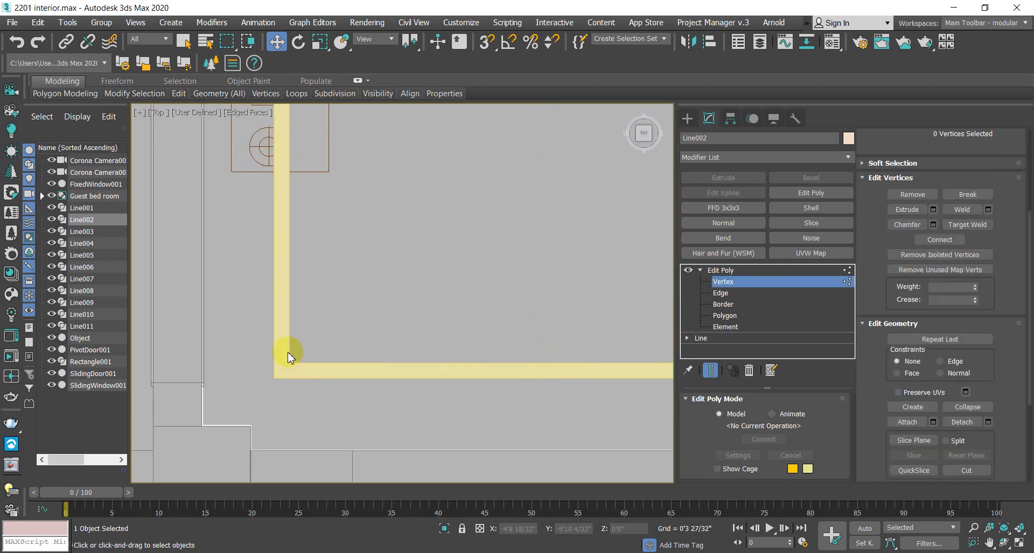
{"action": "key", "text": "c"}
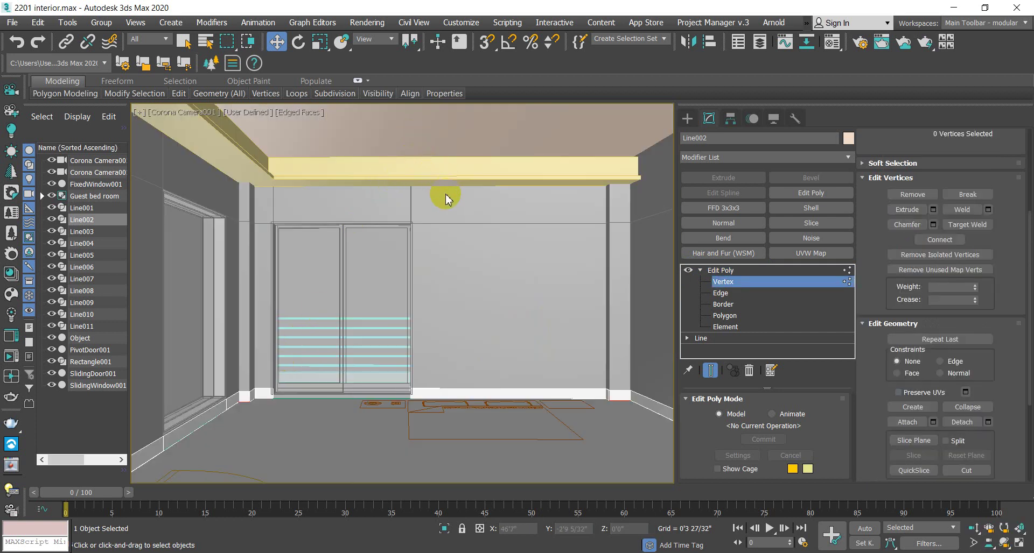
Step: Switch the viewport to wireframe and select the detached strip object along the ceiling band from the top view
{"action": "key", "text": "F3"}
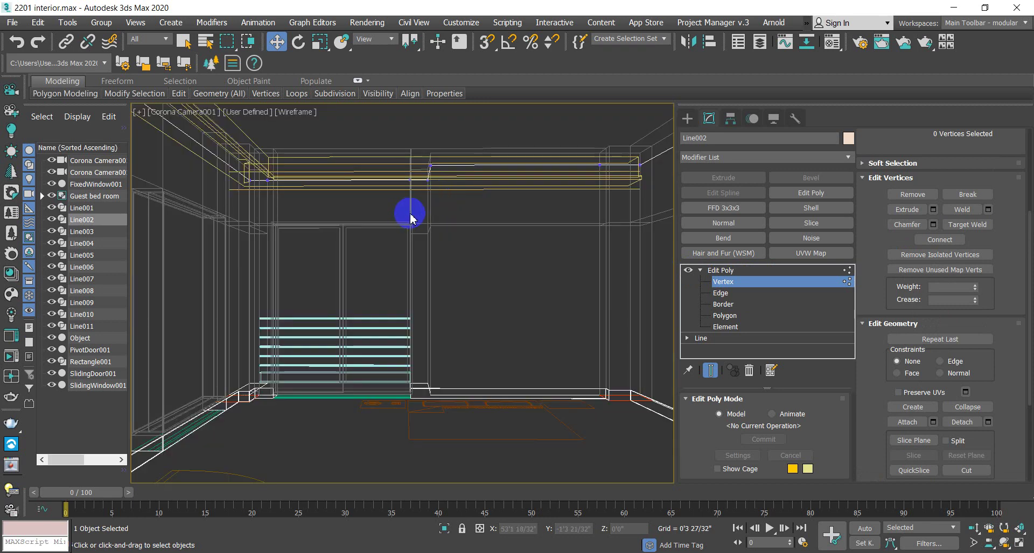
{"action": "key", "text": "p"}
{"action": "middle_click_drag", "start_coordinate": [409, 226], "coordinate": [317, 347], "text": "alt"}
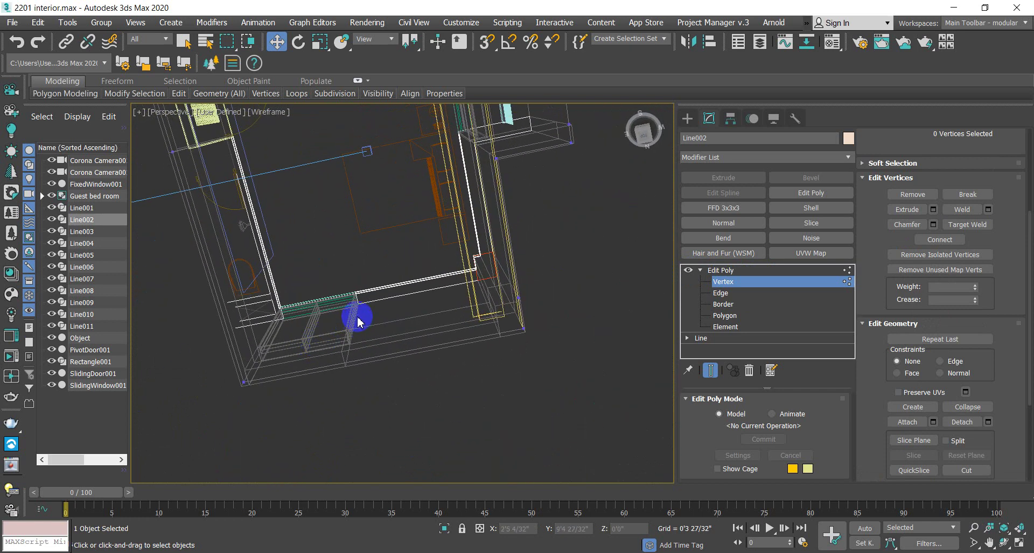
{"action": "key", "text": "t"}
{"action": "scroll", "coordinate": [266, 316], "scroll_direction": "up", "scroll_amount": 3}
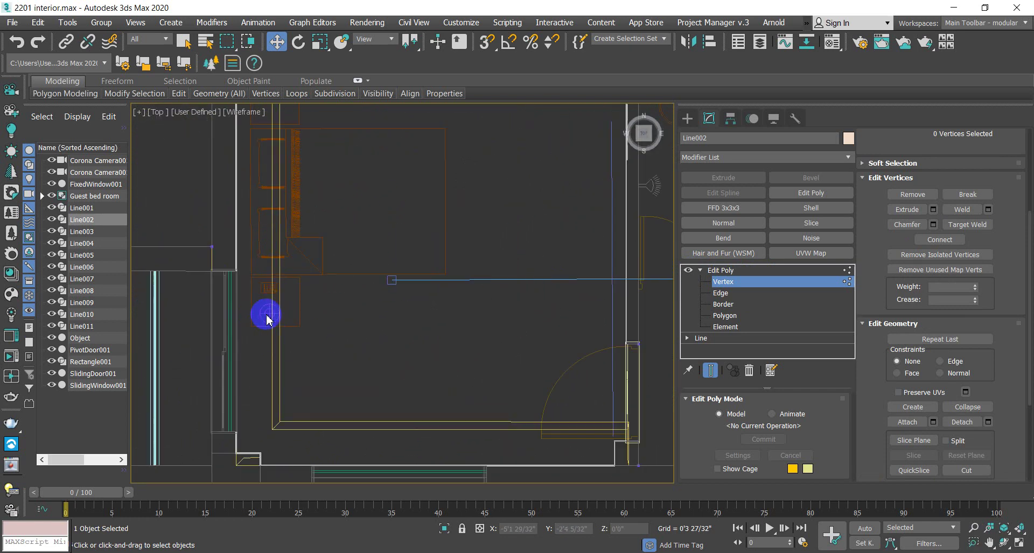
{"action": "left_click", "coordinate": [732, 271]}
{"action": "left_click", "coordinate": [280, 350]}
Step: Select both polygons of the detached strip at polygon level and view them from an angle
{"action": "left_click", "coordinate": [688, 271]}
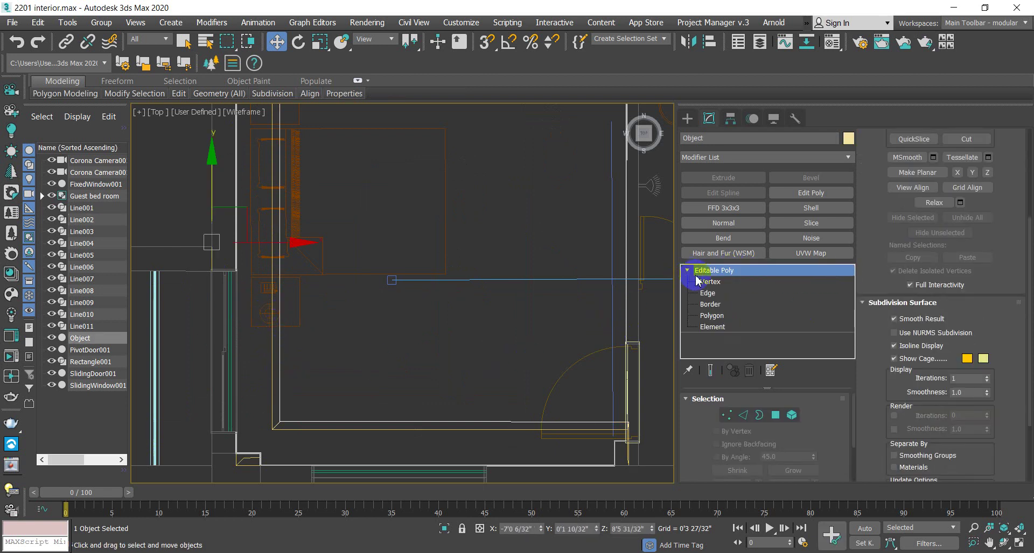
{"action": "left_click", "coordinate": [716, 315]}
{"action": "left_click", "coordinate": [487, 355]}
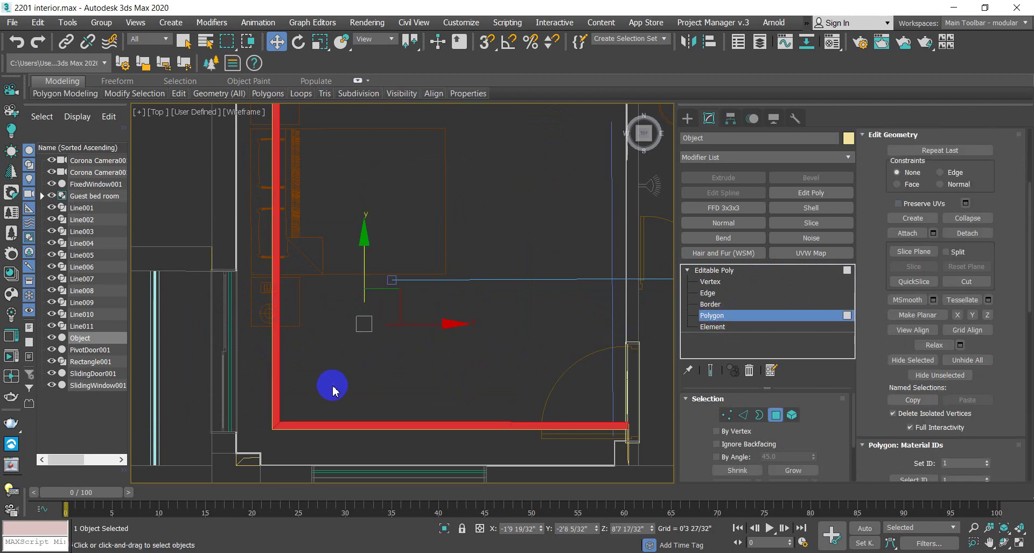
{"action": "scroll", "coordinate": [335, 380], "scroll_direction": "down", "scroll_amount": 3}
{"action": "middle_click_drag", "start_coordinate": [406, 360], "coordinate": [300, 339], "text": "alt"}
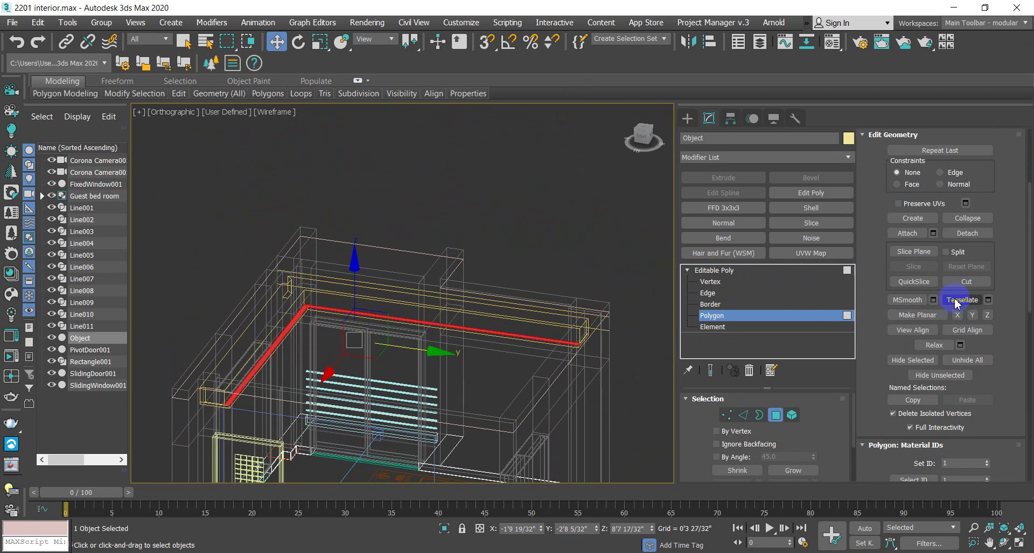
Step: Change the 01 - Default material's type from Standard to CoronaLightMtl
{"action": "key", "text": "m"}
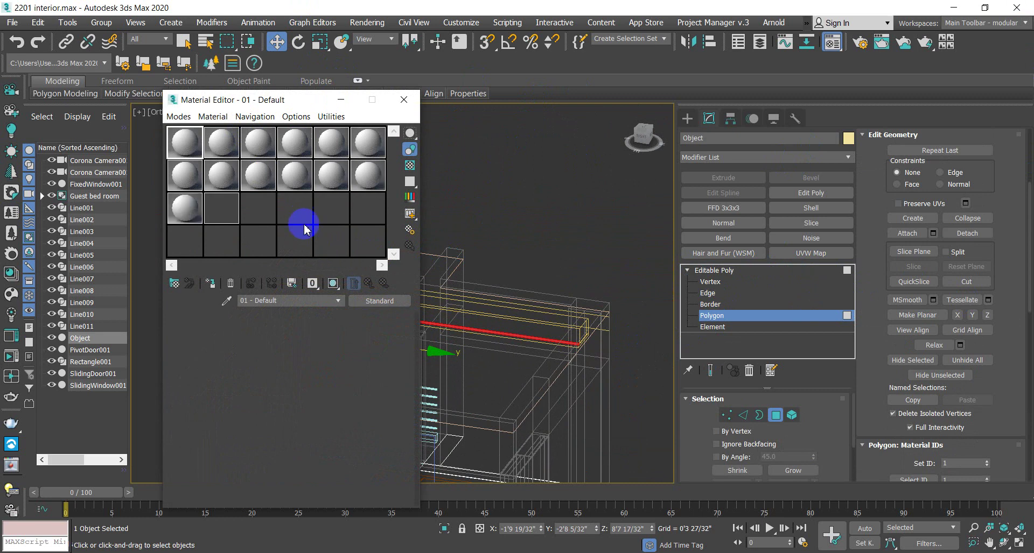
{"action": "left_click", "coordinate": [379, 300]}
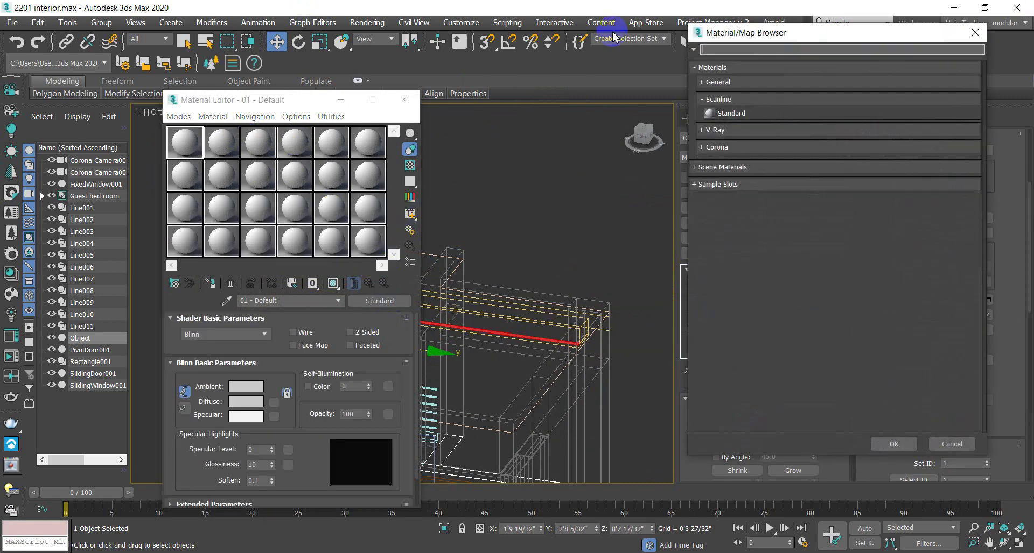
{"action": "left_click", "coordinate": [775, 147]}
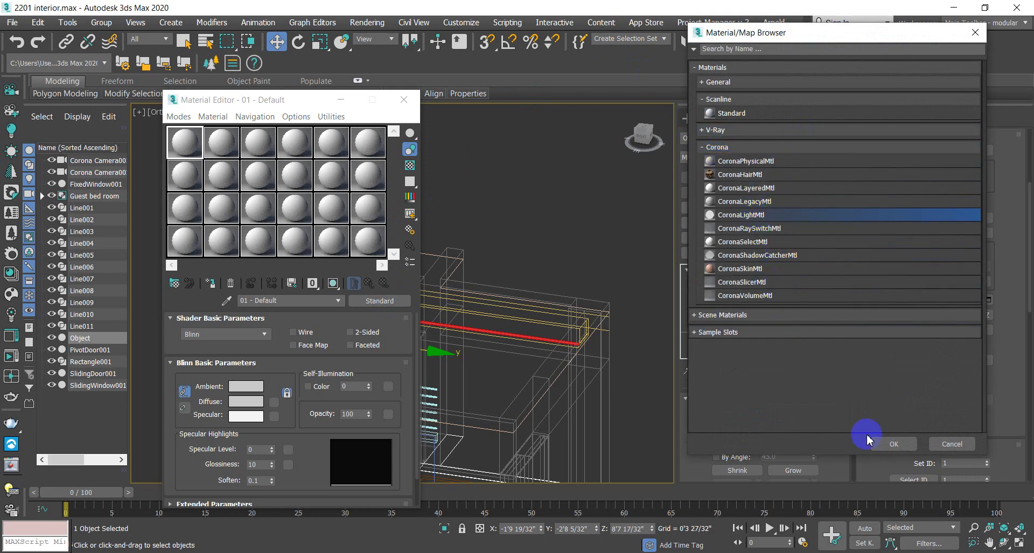
{"action": "left_click", "coordinate": [891, 444]}
{"action": "left_click", "coordinate": [331, 226]}
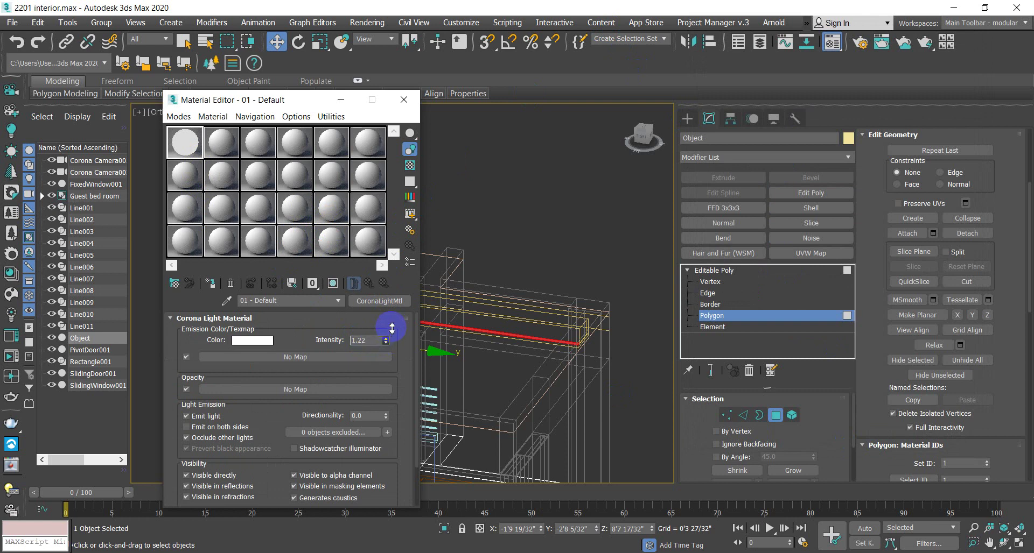
Step: Set the light material's intensity to 1.19, assign it to the selected strip polygons and close the Material Editor
{"action": "left_click_drag", "start_coordinate": [396, 345], "coordinate": [410, 362]}
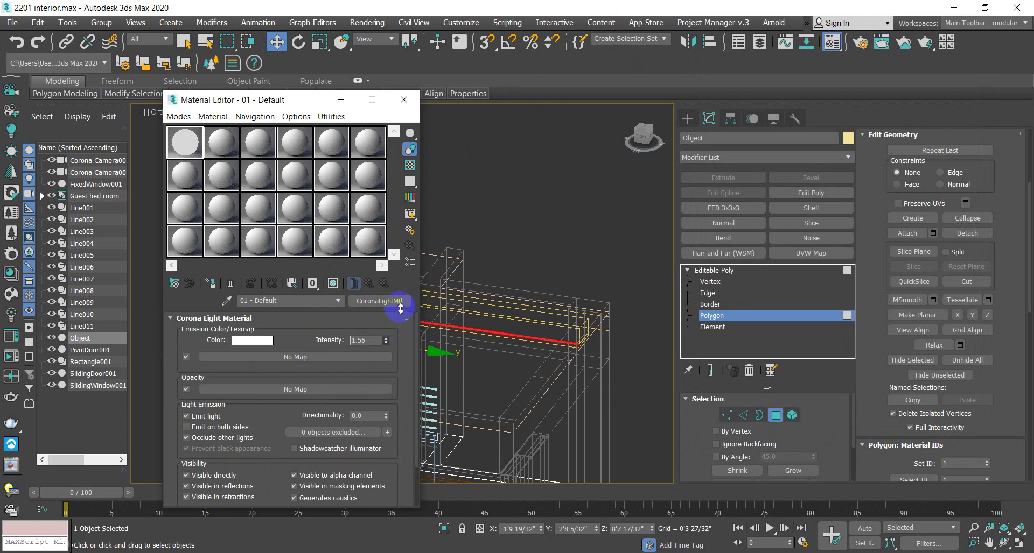
{"action": "left_click_drag", "start_coordinate": [407, 292], "coordinate": [420, 270]}
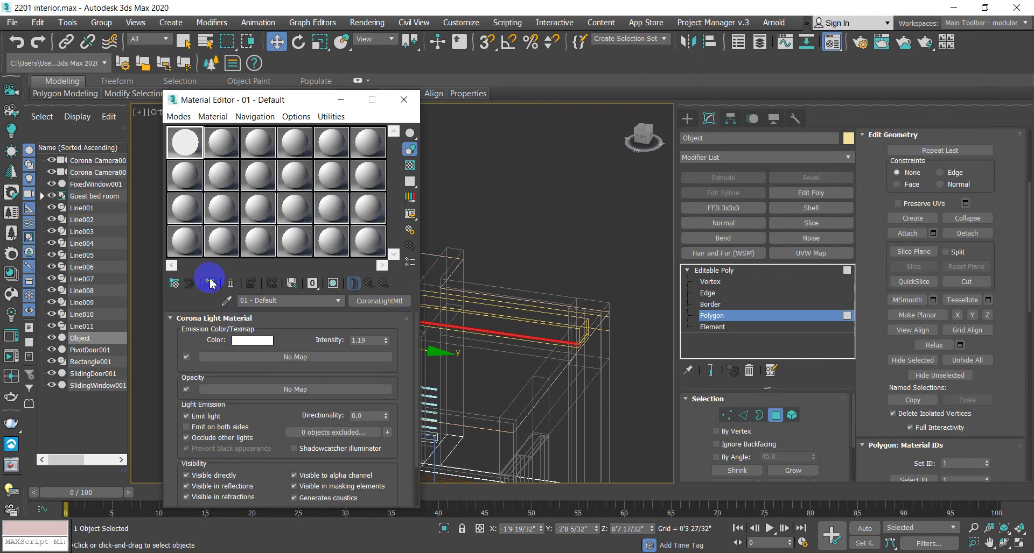
{"action": "left_click", "coordinate": [403, 100]}
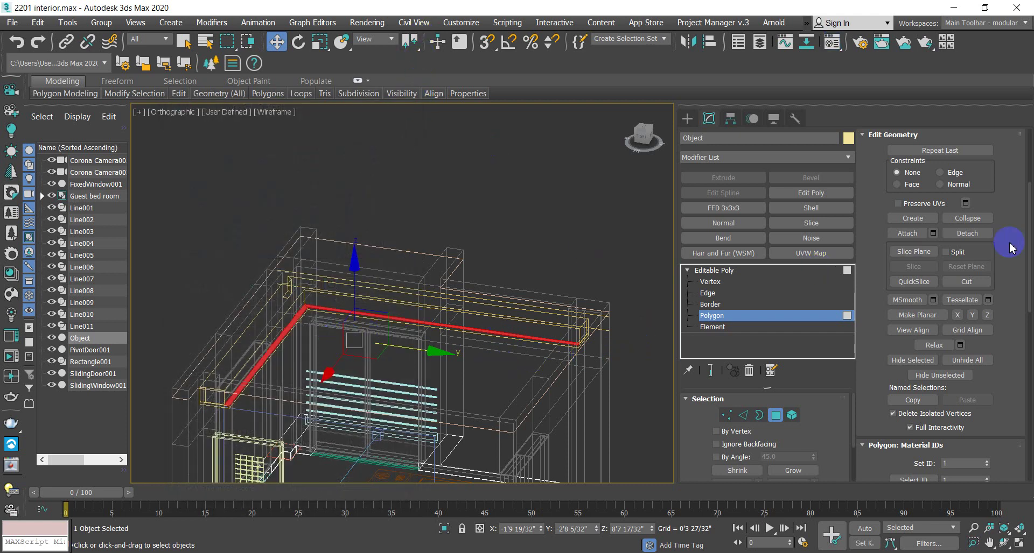
Step: Leave polygon level, show the room through the Corona camera in shaded display and enter the strip's polygon level again
{"action": "left_click", "coordinate": [733, 270]}
{"action": "key", "text": "c"}
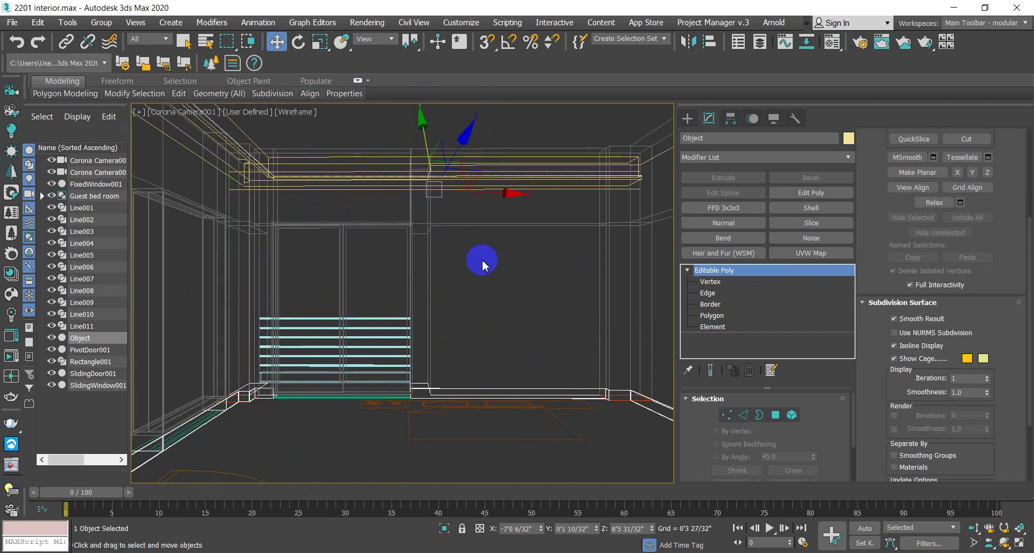
{"action": "key", "text": "F3"}
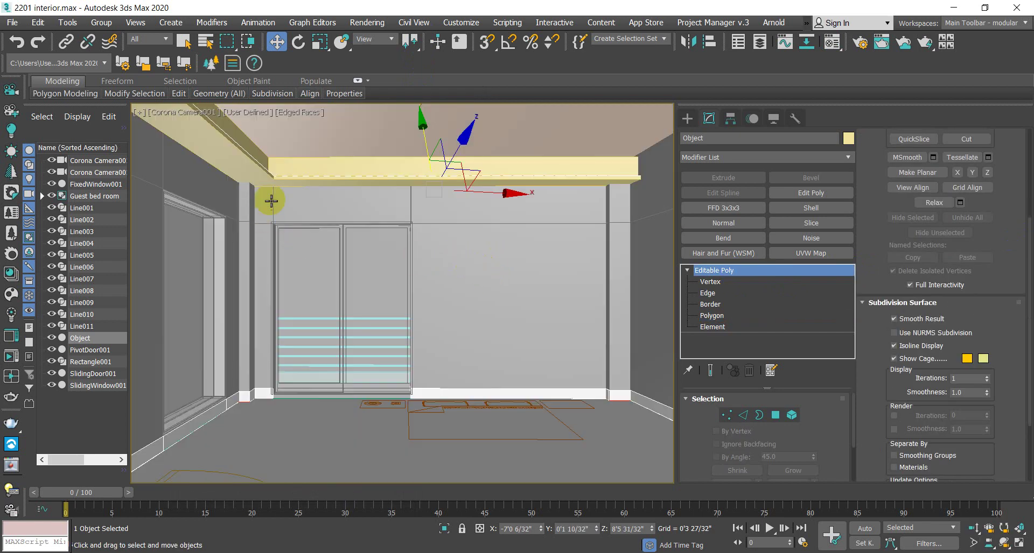
{"action": "left_click", "coordinate": [626, 165]}
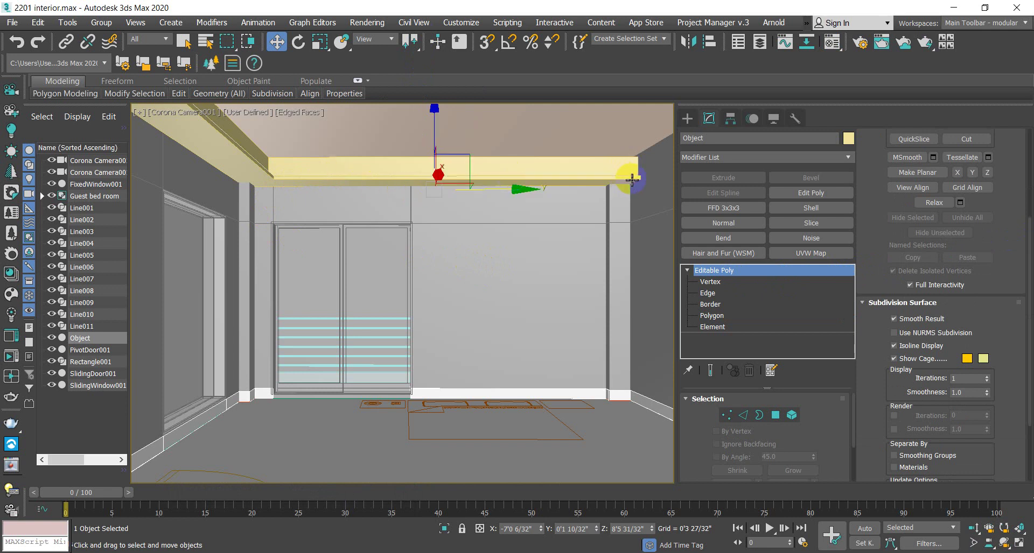
{"action": "key", "text": "4"}
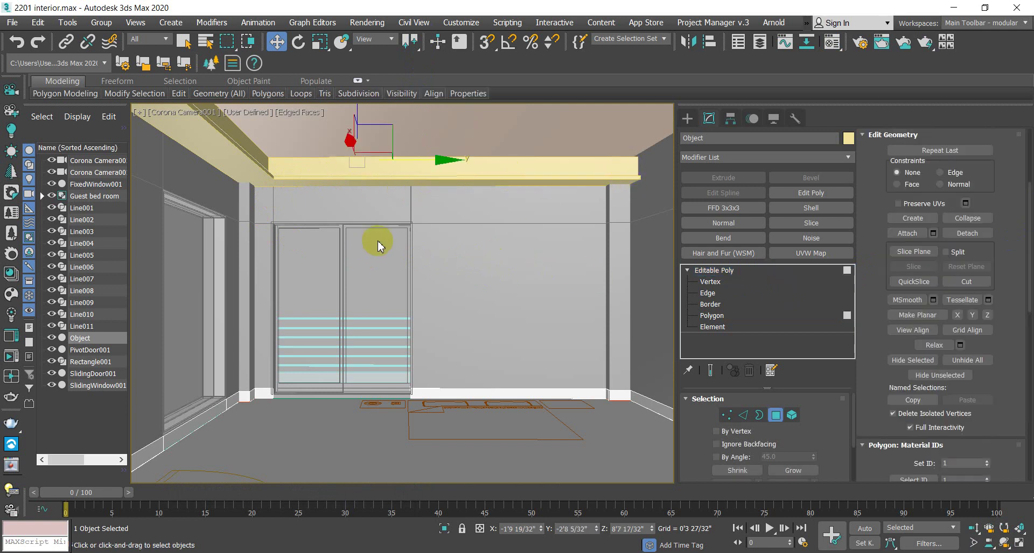
Step: Test-render the Corona camera view to check the cove light, close the render windows and leave polygon level
{"action": "key", "text": "shift+q"}
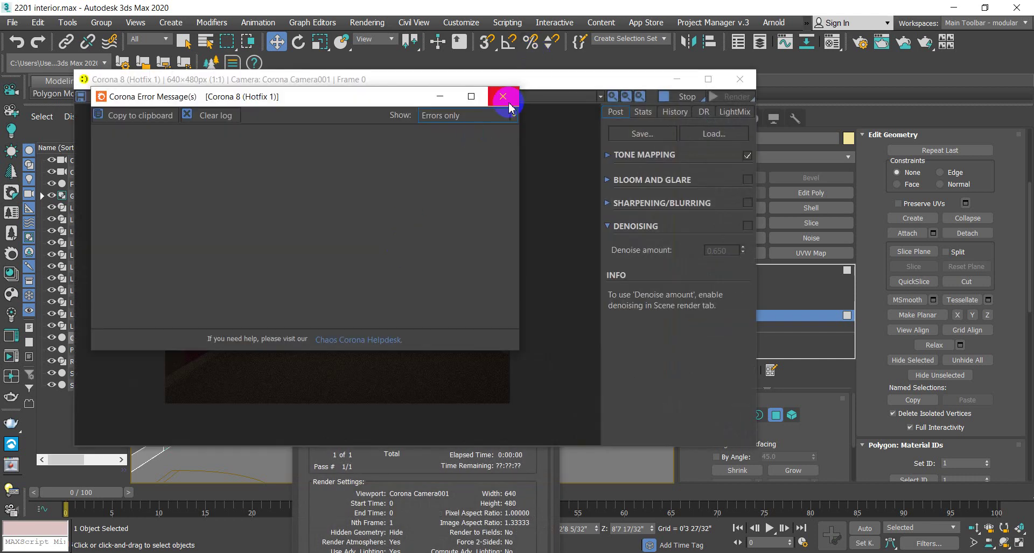
{"action": "left_click", "coordinate": [503, 97]}
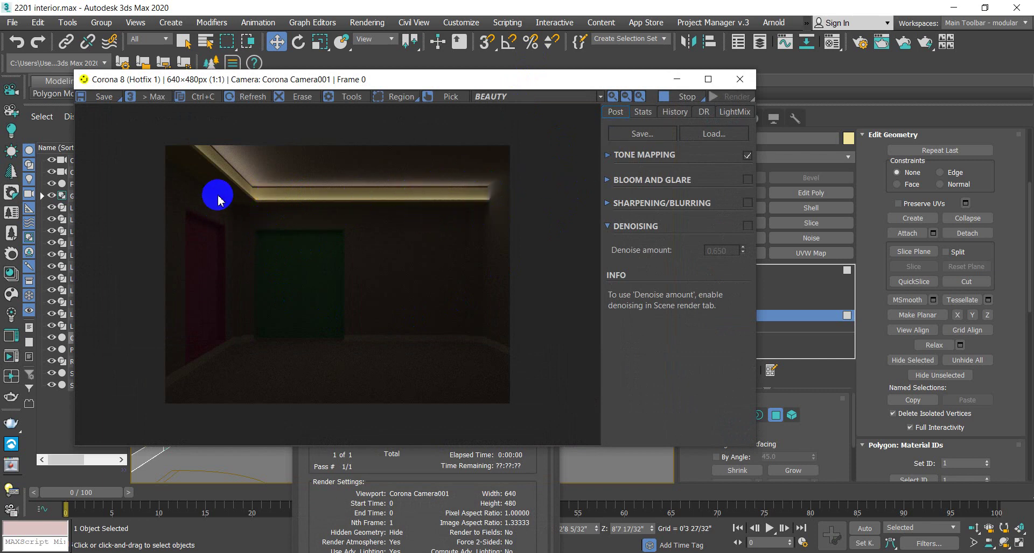
{"action": "left_click", "coordinate": [747, 80]}
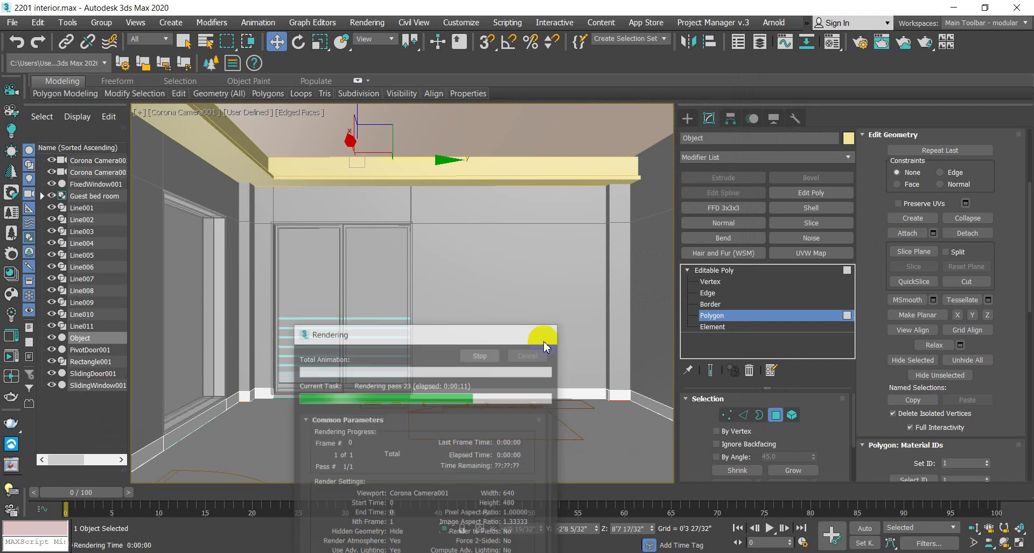
{"action": "left_click", "coordinate": [533, 344]}
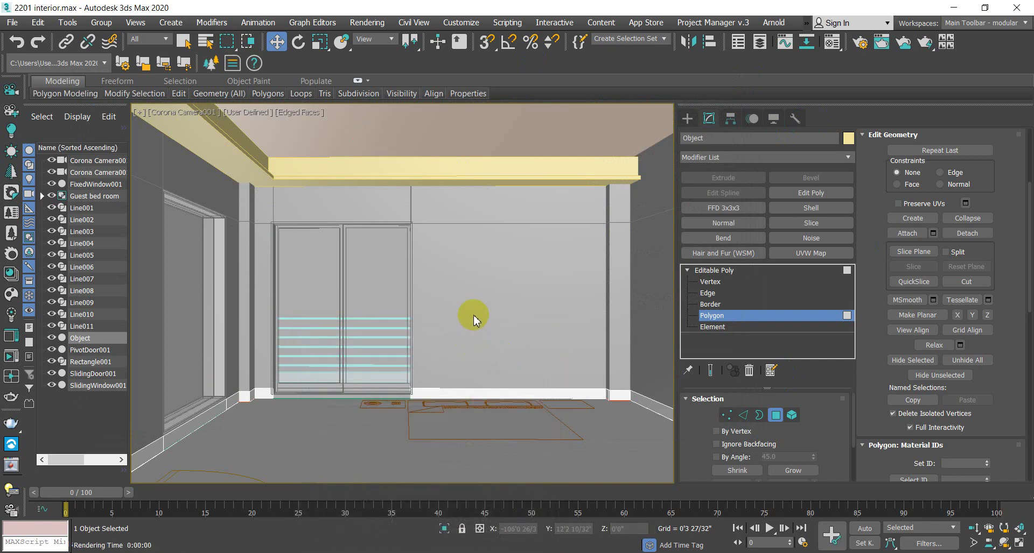
{"action": "left_click", "coordinate": [740, 271]}
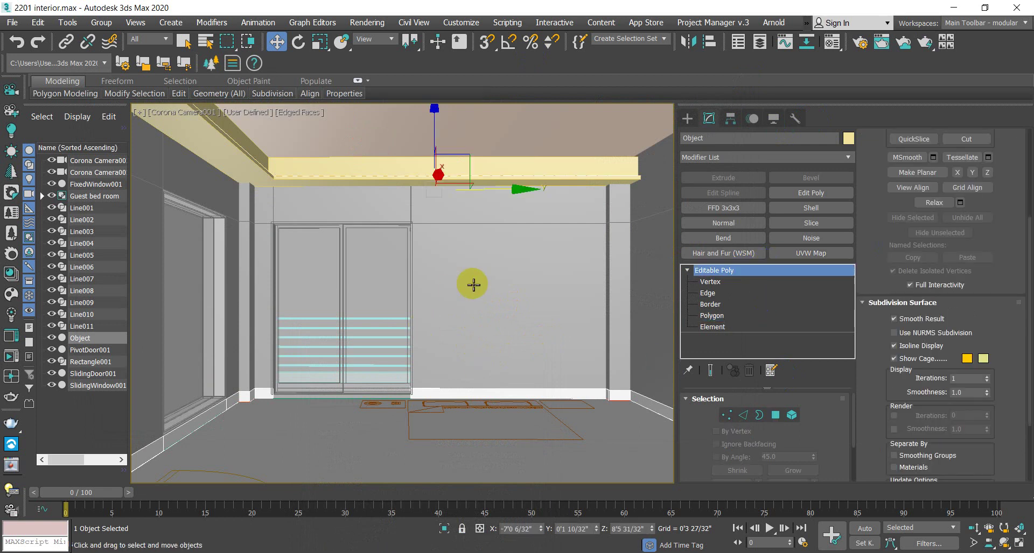
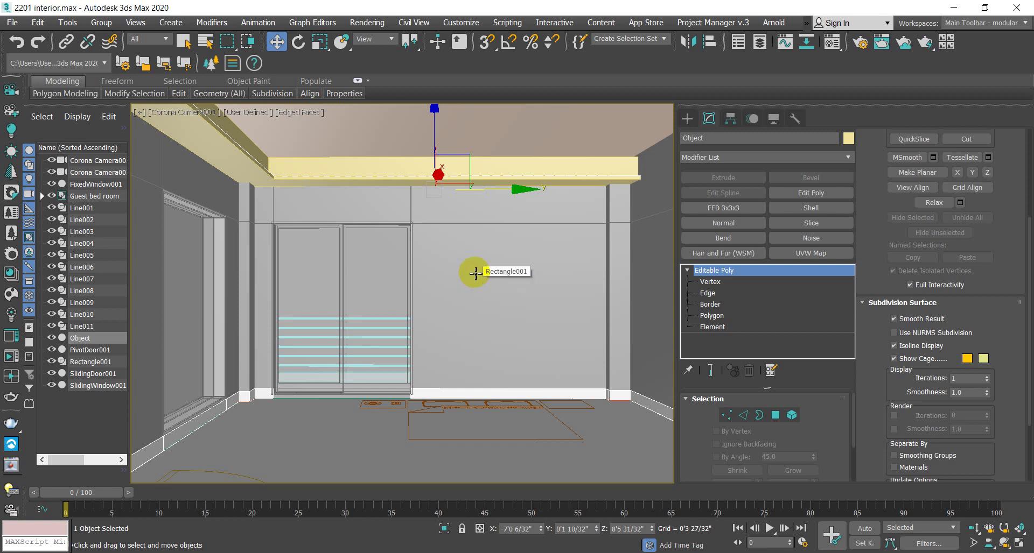
Step: Select the inner polygons of the room walls on the far wall around the sliding door and on the adjoining corner column
{"action": "left_click", "coordinate": [476, 273]}
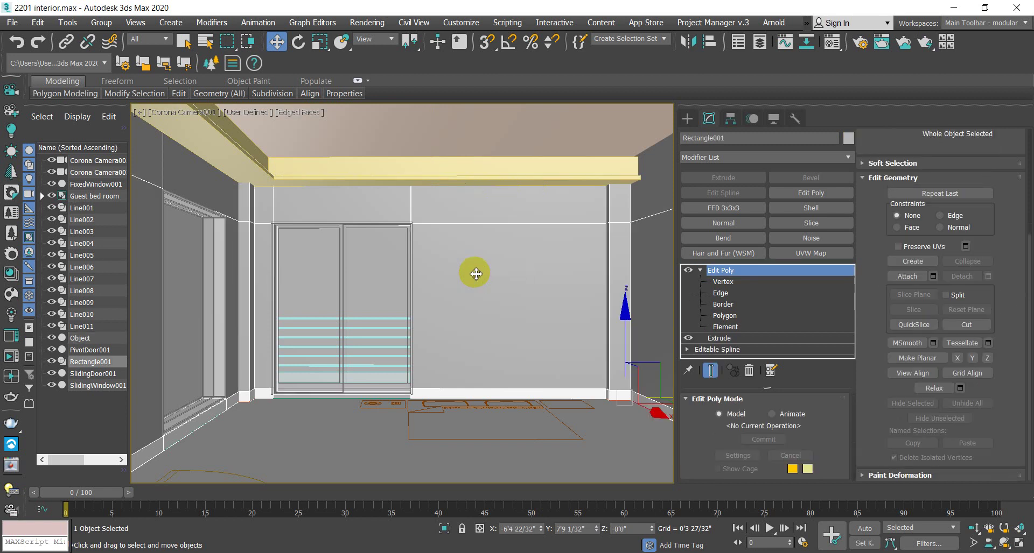
{"action": "left_click", "coordinate": [737, 317]}
{"action": "left_click", "coordinate": [581, 280]}
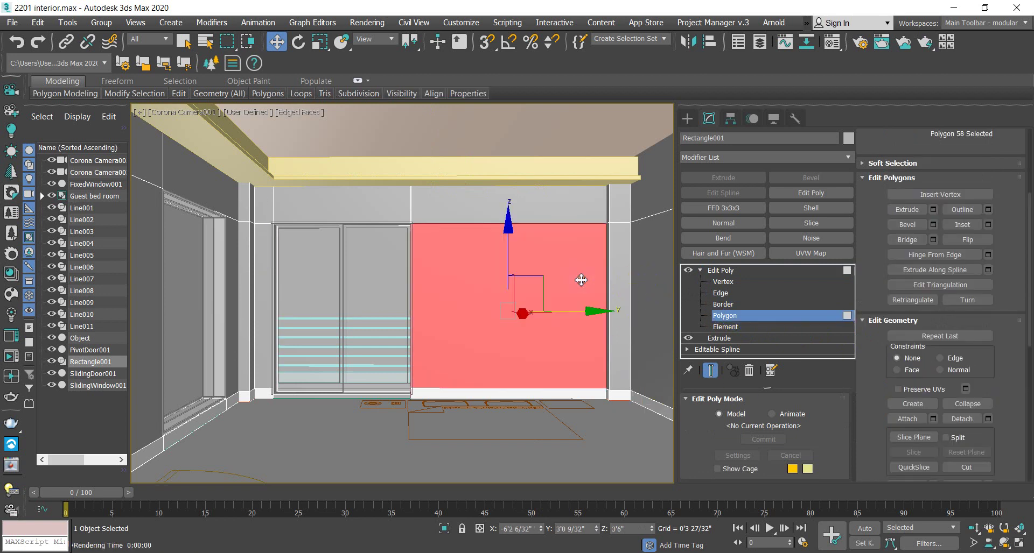
{"action": "left_click", "coordinate": [535, 217], "text": "ctrl"}
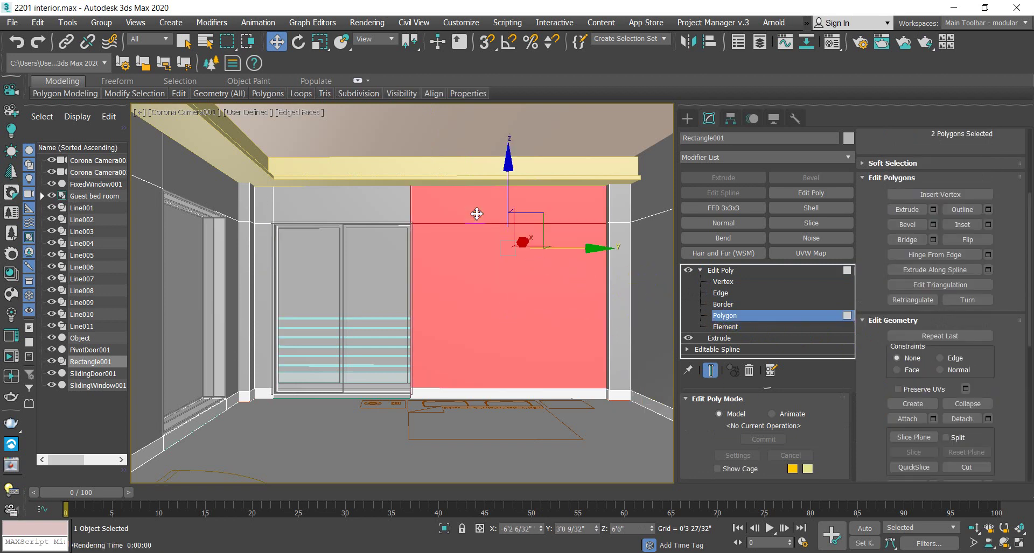
{"action": "left_click", "coordinate": [397, 212], "text": "ctrl"}
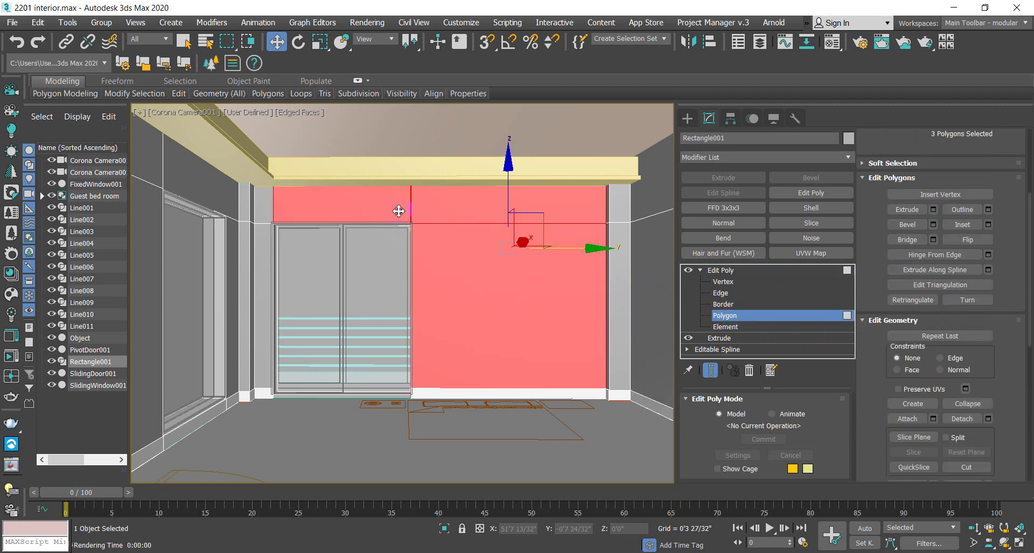
{"action": "left_click", "coordinate": [265, 260], "text": "ctrl"}
{"action": "left_click", "coordinate": [246, 260], "text": "ctrl"}
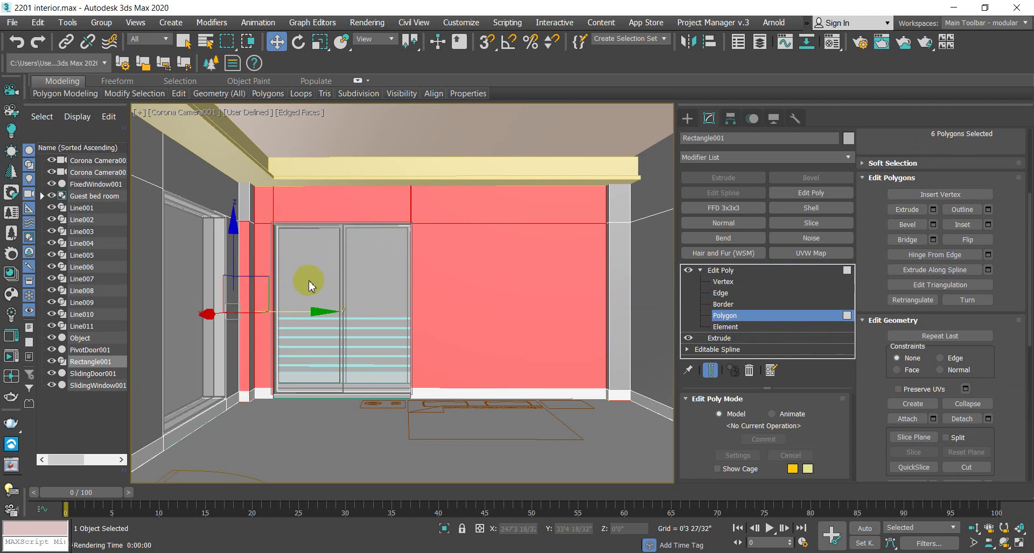
{"action": "left_click", "coordinate": [250, 248], "text": "ctrl"}
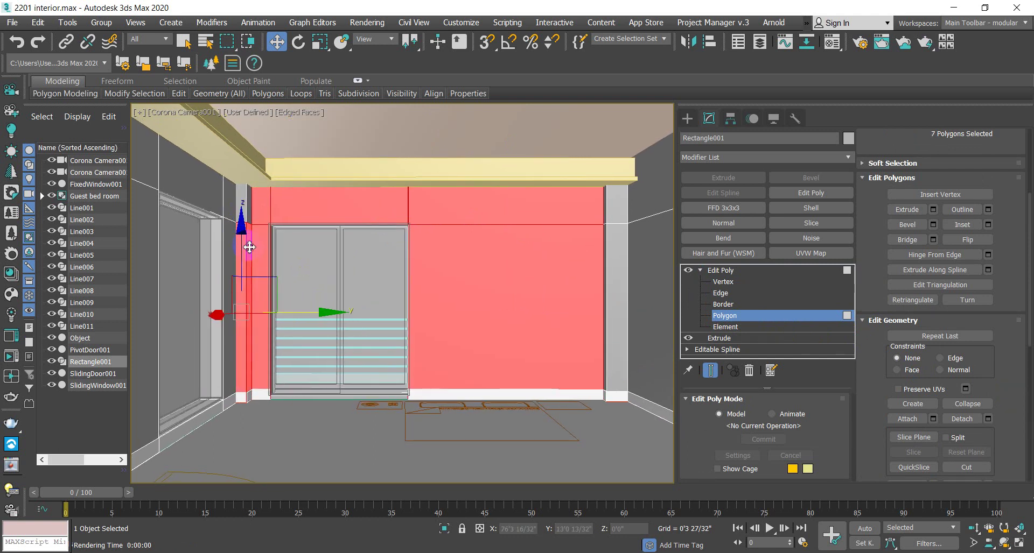
{"action": "left_click", "coordinate": [248, 219], "text": "ctrl"}
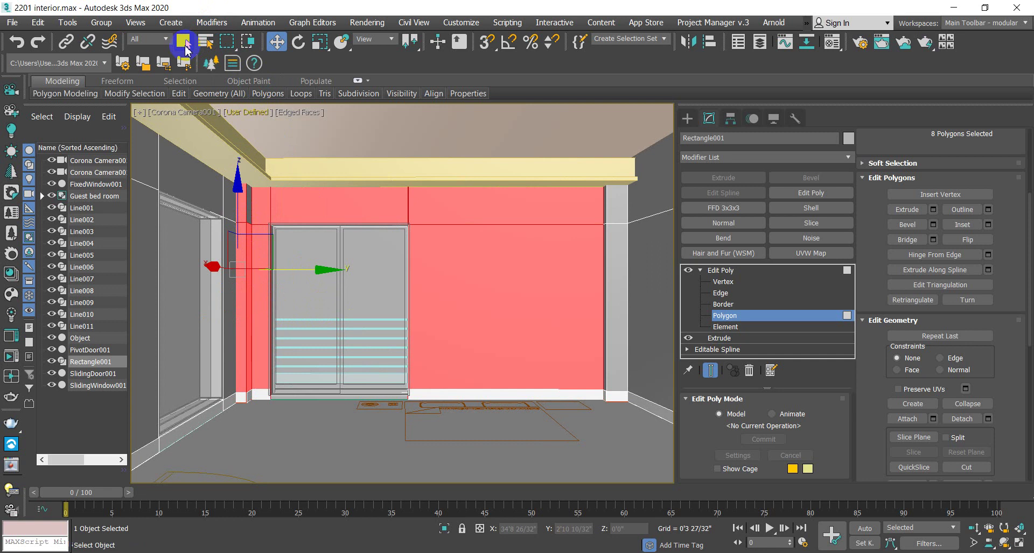
Step: Add the remaining corner polygons and the window wall's polygons above and beside the window to the selection
{"action": "left_click", "coordinate": [183, 41]}
{"action": "left_click", "coordinate": [249, 205], "text": "ctrl"}
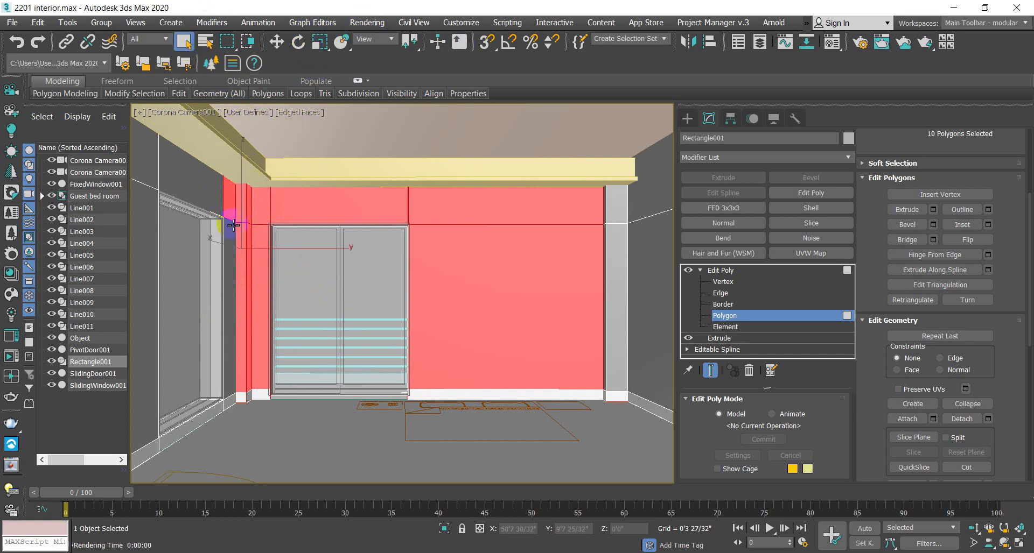
{"action": "left_click", "coordinate": [233, 225], "text": "ctrl"}
{"action": "left_click", "coordinate": [180, 185], "text": "ctrl"}
{"action": "left_click", "coordinate": [147, 161], "text": "ctrl"}
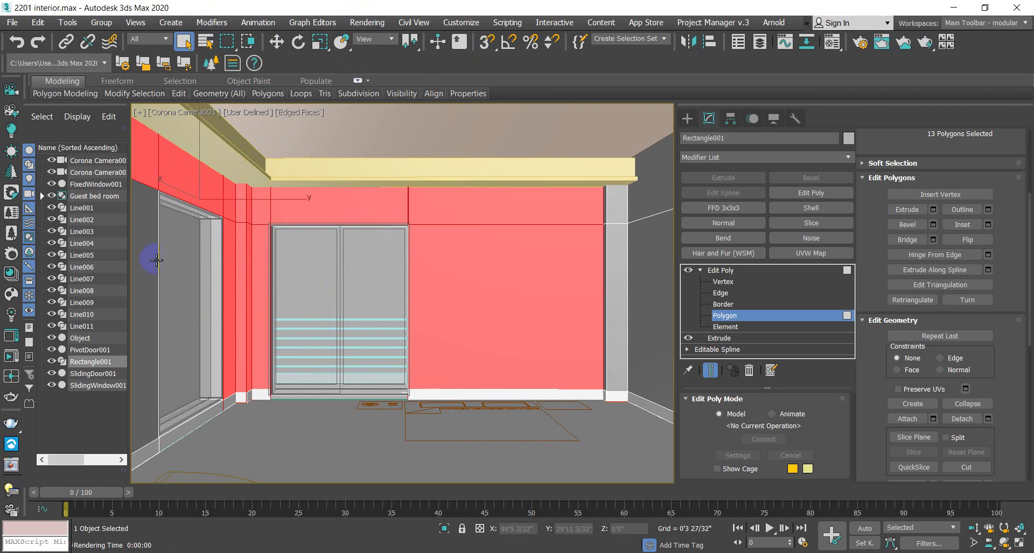
{"action": "left_click", "coordinate": [156, 260], "text": "ctrl"}
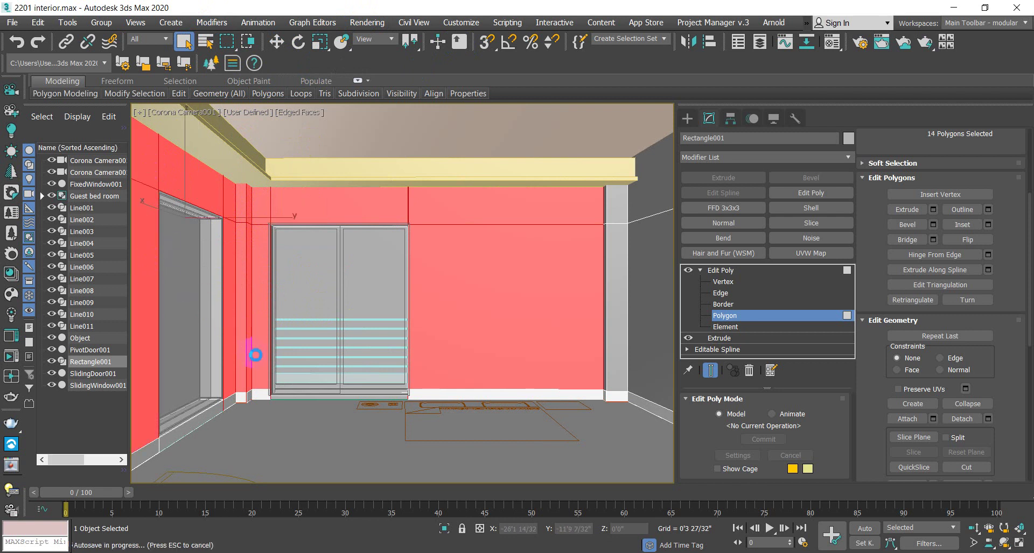
Step: Add the inner polygons of the wall containing the hinged door to the selection, covering its upper band and lower panel
{"action": "key", "text": "t"}
{"action": "scroll", "coordinate": [303, 379], "scroll_direction": "up", "scroll_amount": 2}
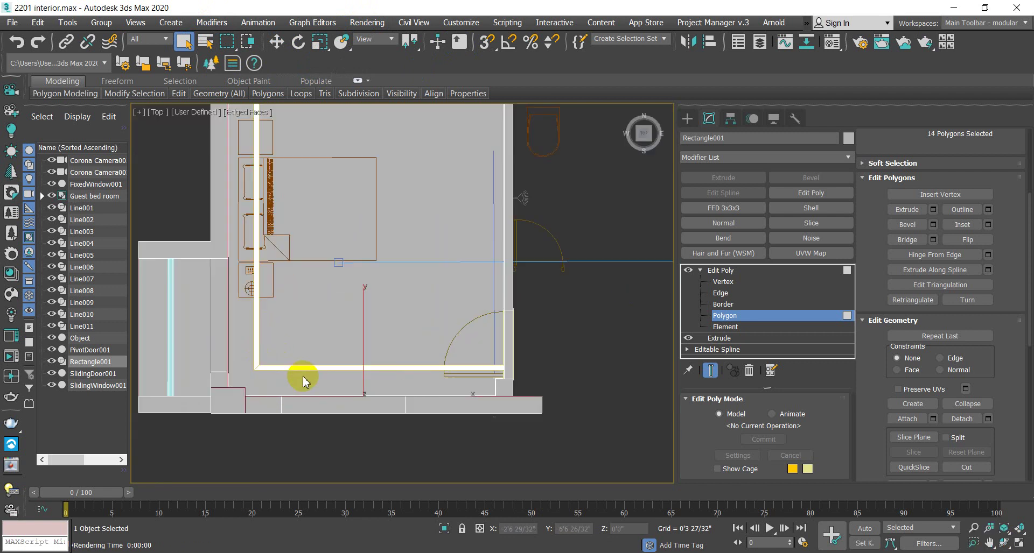
{"action": "scroll", "coordinate": [468, 339], "scroll_direction": "up", "scroll_amount": 2}
{"action": "scroll", "coordinate": [468, 350], "scroll_direction": "down", "scroll_amount": 4}
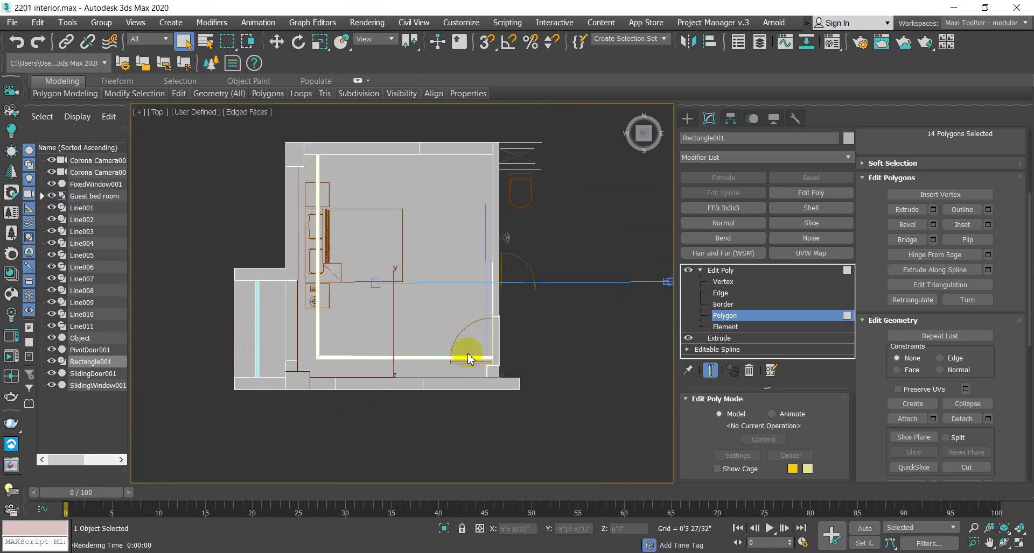
{"action": "middle_click_drag", "start_coordinate": [485, 364], "coordinate": [433, 243], "text": "alt"}
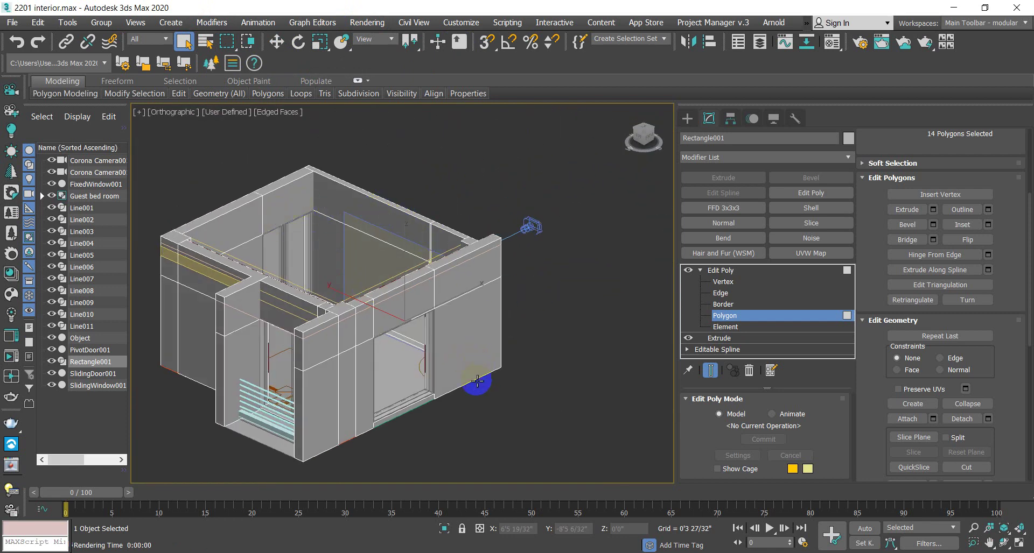
{"action": "middle_click_drag", "start_coordinate": [483, 378], "coordinate": [388, 167], "text": "alt"}
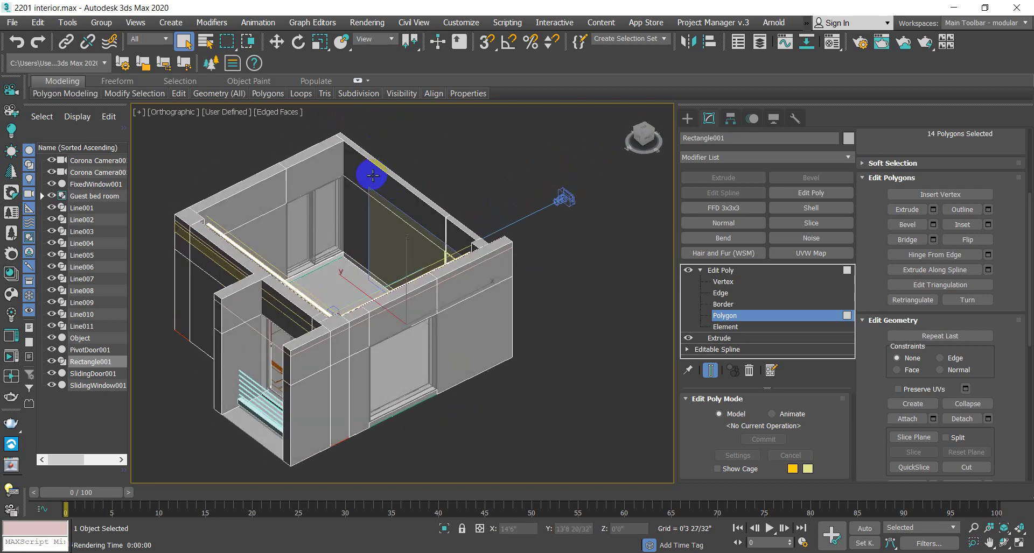
{"action": "left_click", "coordinate": [437, 220], "text": "ctrl"}
{"action": "left_click", "coordinate": [459, 241], "text": "ctrl"}
{"action": "left_click", "coordinate": [354, 219], "text": "ctrl"}
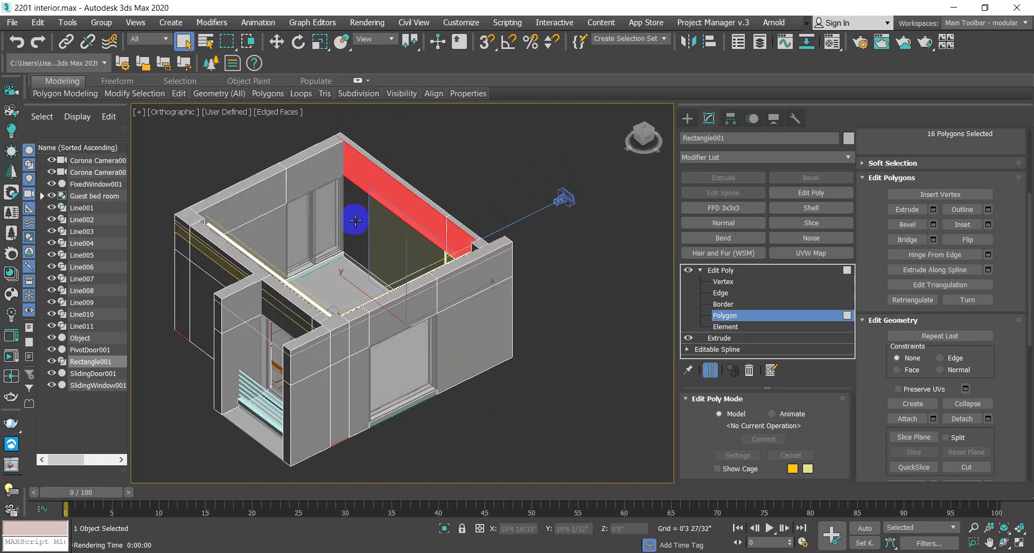
Step: Add the inner polygons of the wall opposite the fixed window and its corner column by the bed to the selection
{"action": "middle_click_drag", "start_coordinate": [398, 266], "coordinate": [350, 275], "text": "alt"}
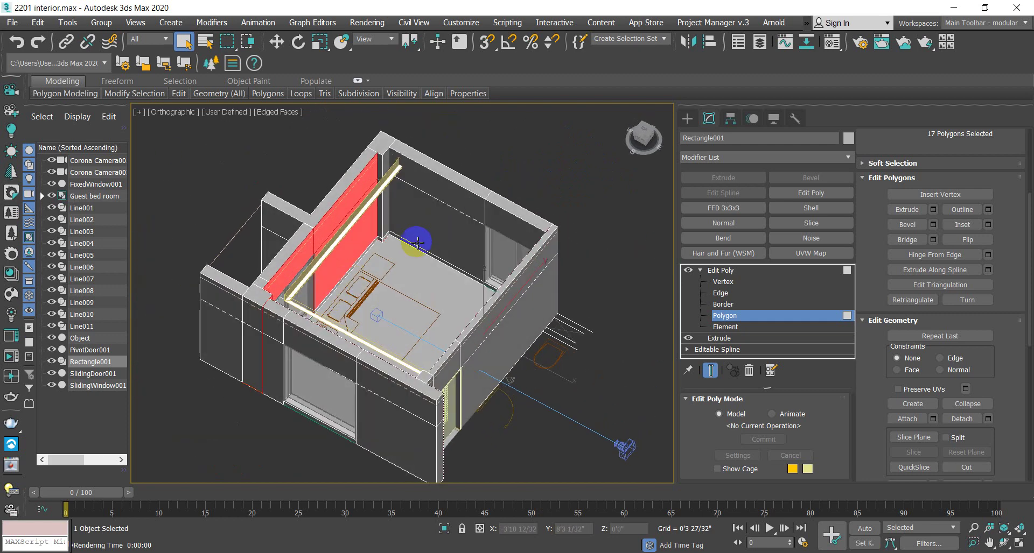
{"action": "left_click", "coordinate": [432, 221], "text": "ctrl"}
{"action": "left_click", "coordinate": [454, 189], "text": "ctrl"}
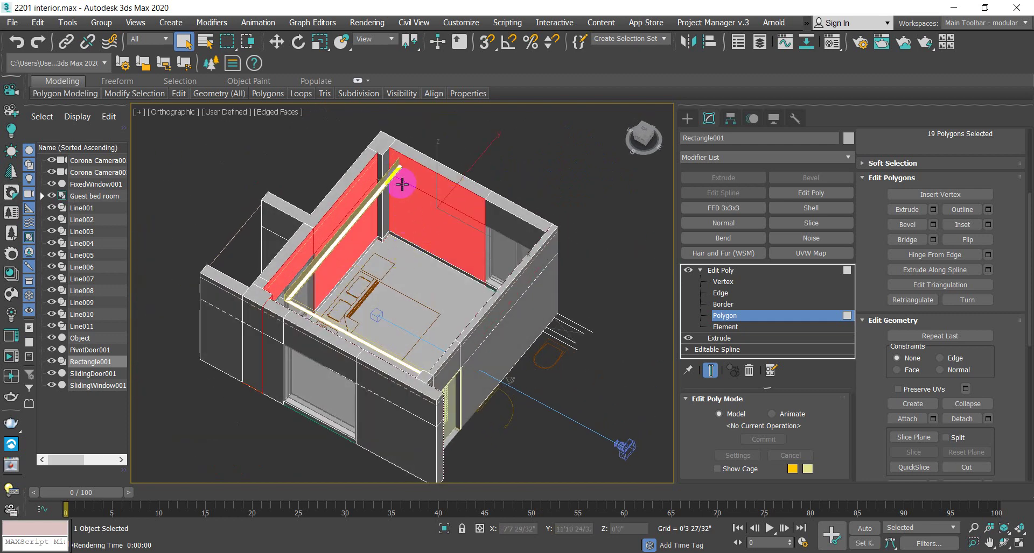
{"action": "scroll", "coordinate": [396, 170], "scroll_direction": "up", "scroll_amount": 4}
{"action": "left_click", "coordinate": [379, 163], "text": "ctrl"}
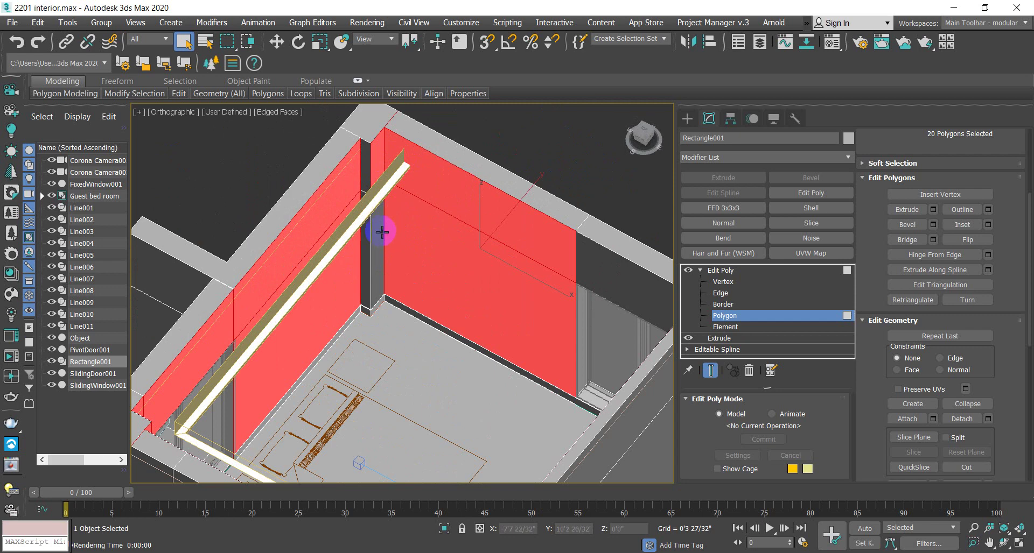
{"action": "left_click", "coordinate": [376, 229], "text": "ctrl"}
{"action": "left_click", "coordinate": [368, 179], "text": "ctrl"}
{"action": "left_click", "coordinate": [376, 278], "text": "ctrl"}
{"action": "left_click", "coordinate": [365, 273], "text": "ctrl"}
{"action": "scroll", "coordinate": [411, 347], "scroll_direction": "down", "scroll_amount": 4}
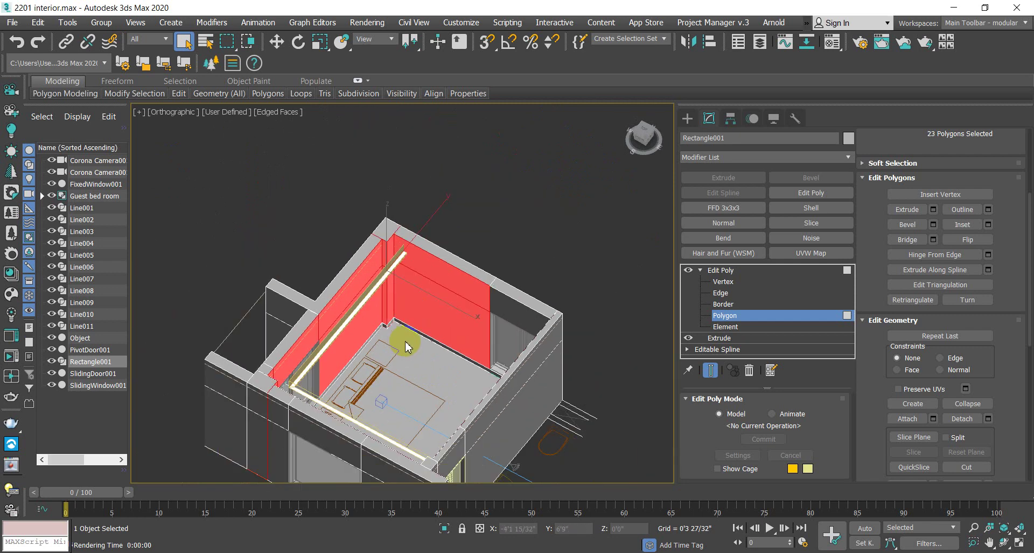
Step: Add the last inner wall polygon to the selection and detach all selected polygons as a separate object
{"action": "middle_click_drag", "start_coordinate": [430, 360], "coordinate": [457, 305], "text": "alt"}
{"action": "scroll", "coordinate": [420, 340], "scroll_direction": "up", "scroll_amount": 4}
{"action": "scroll", "coordinate": [447, 252], "scroll_direction": "down", "scroll_amount": 2}
{"action": "scroll", "coordinate": [447, 253], "scroll_direction": "down", "scroll_amount": 3}
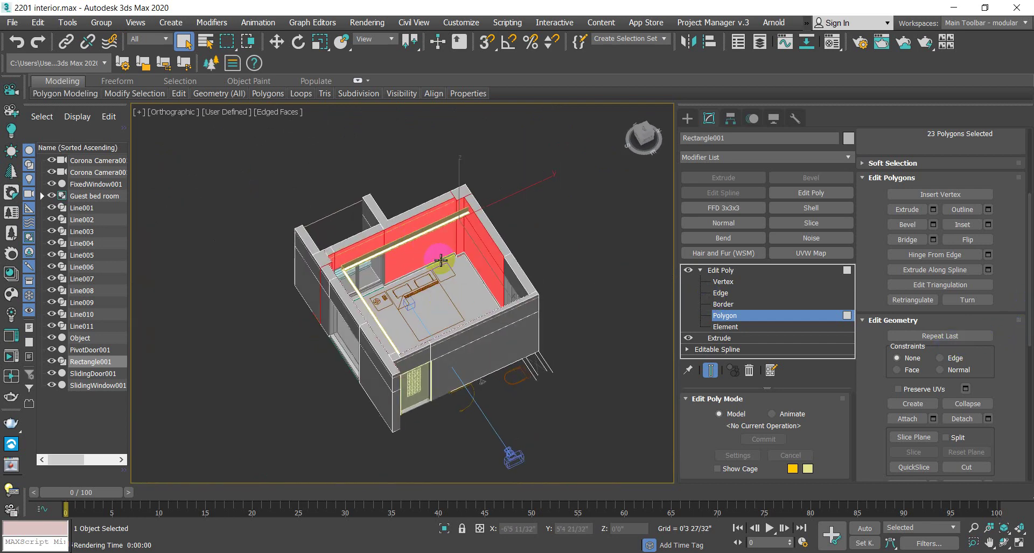
{"action": "middle_click_drag", "start_coordinate": [440, 260], "coordinate": [446, 270], "text": "alt"}
{"action": "middle_click_drag", "start_coordinate": [488, 310], "coordinate": [537, 166], "text": "alt"}
{"action": "left_click", "coordinate": [509, 197], "text": "ctrl"}
{"action": "middle_click_drag", "start_coordinate": [545, 306], "coordinate": [319, 342], "text": "alt"}
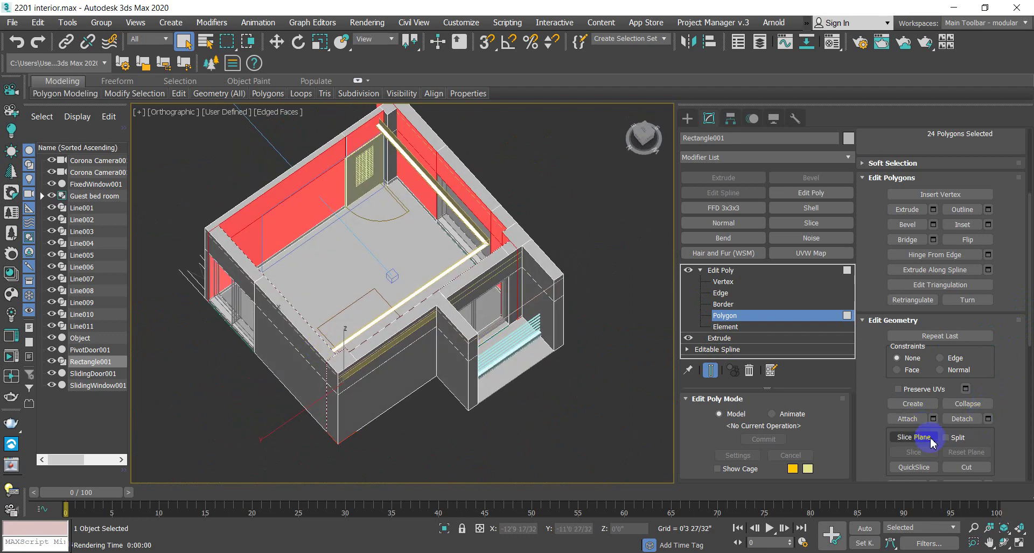
{"action": "left_click", "coordinate": [948, 419]}
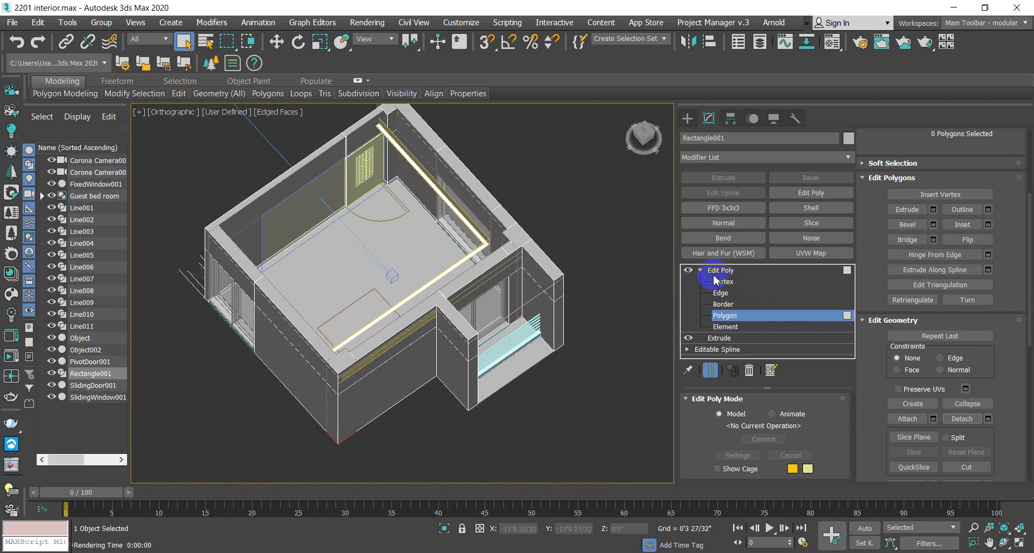
{"action": "left_click", "coordinate": [734, 272]}
{"action": "scroll", "coordinate": [258, 234], "scroll_direction": "up", "scroll_amount": 4}
{"action": "left_click", "coordinate": [237, 221]}
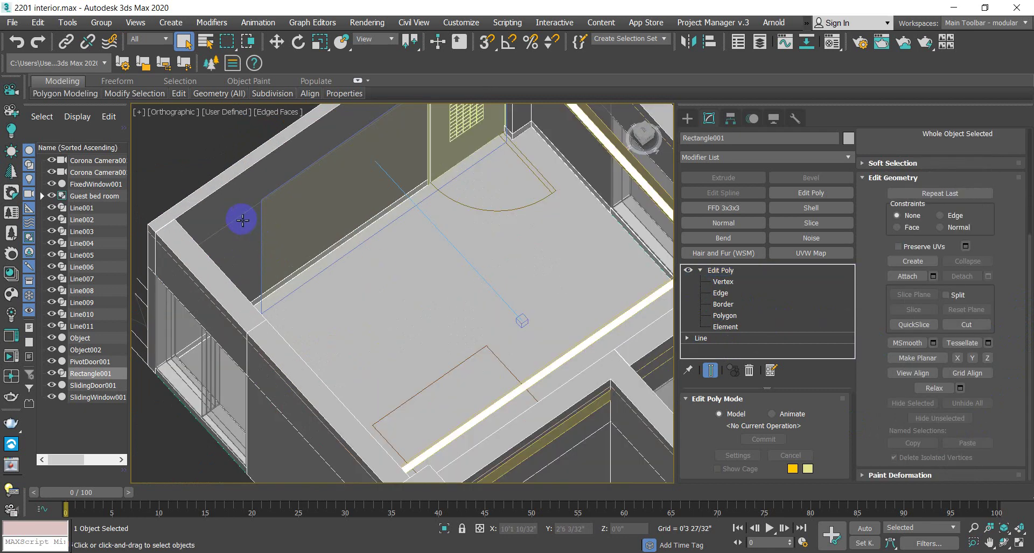
{"action": "left_click", "coordinate": [742, 317]}
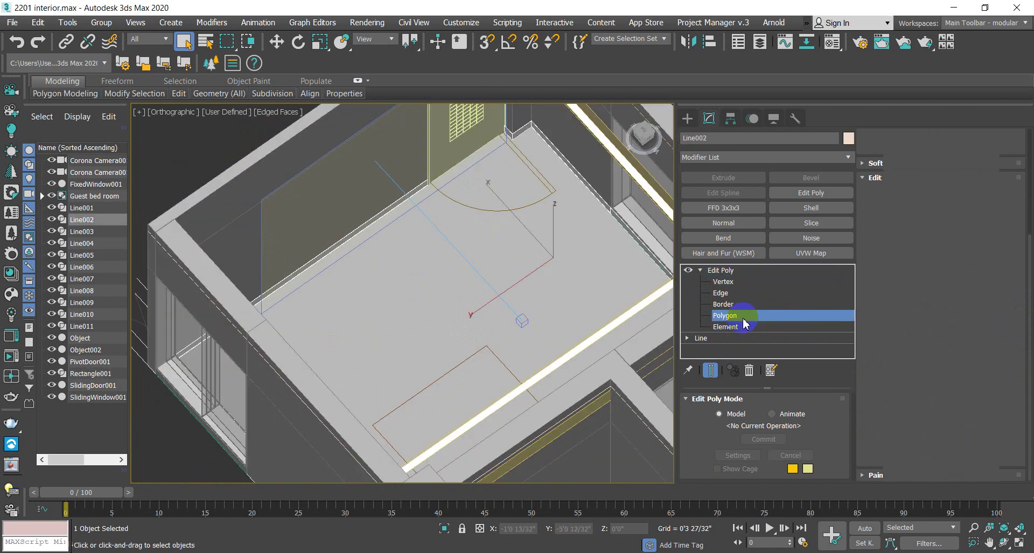
{"action": "left_click", "coordinate": [307, 252]}
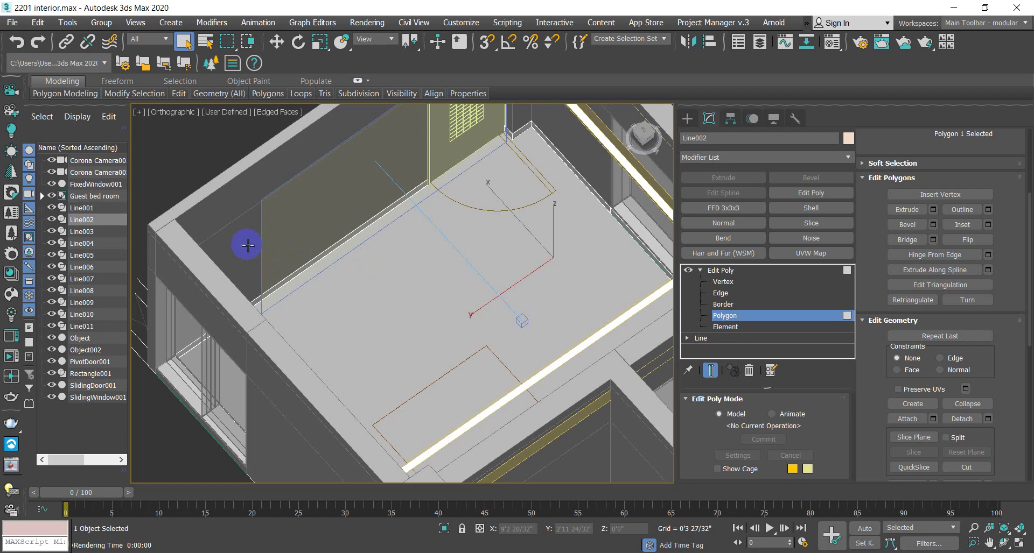
{"action": "scroll", "coordinate": [257, 410], "scroll_direction": "down", "scroll_amount": 5}
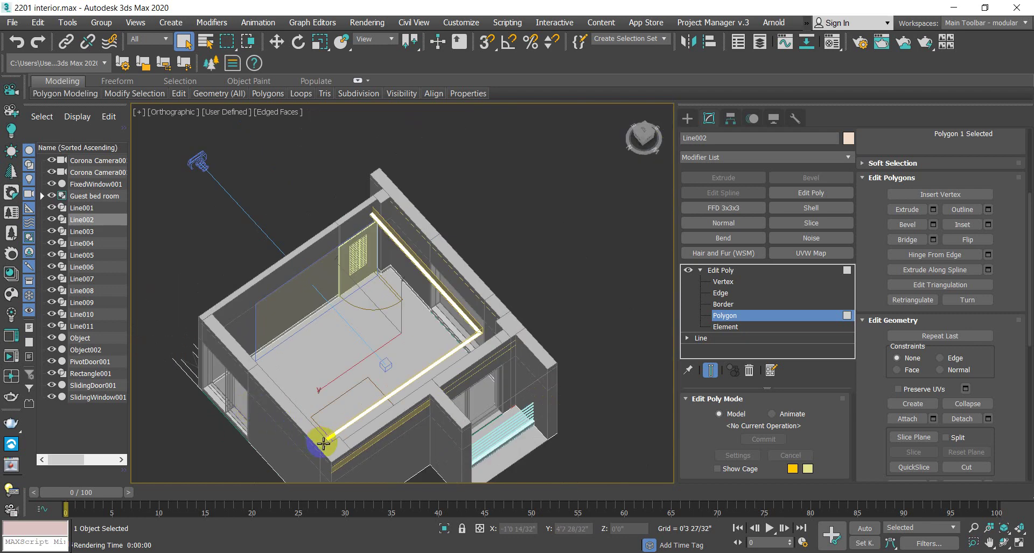
Step: Return to the camera view and select all polygons of the detached wall object
{"action": "key", "text": "c"}
{"action": "left_click", "coordinate": [535, 282]}
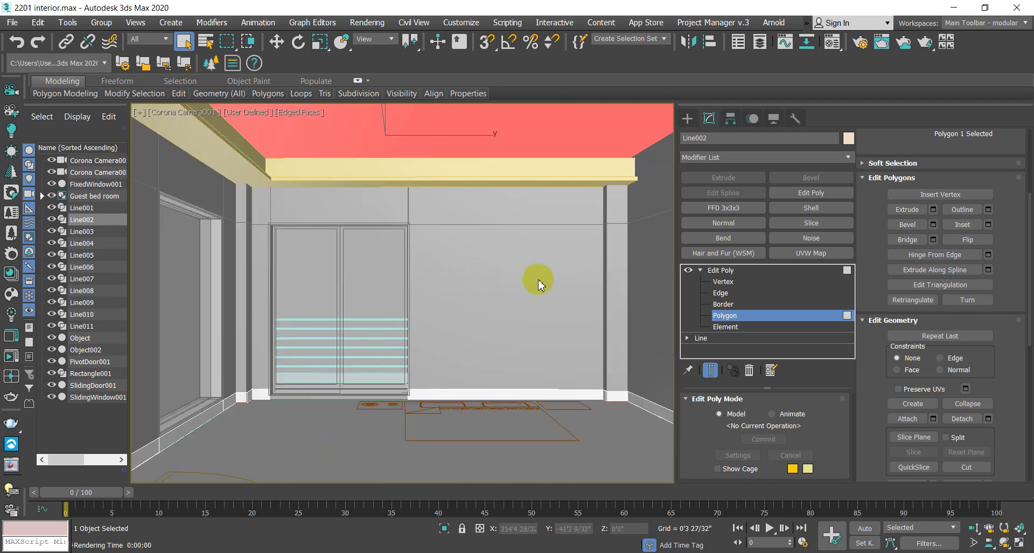
{"action": "left_click", "coordinate": [722, 270]}
{"action": "left_click", "coordinate": [454, 300]}
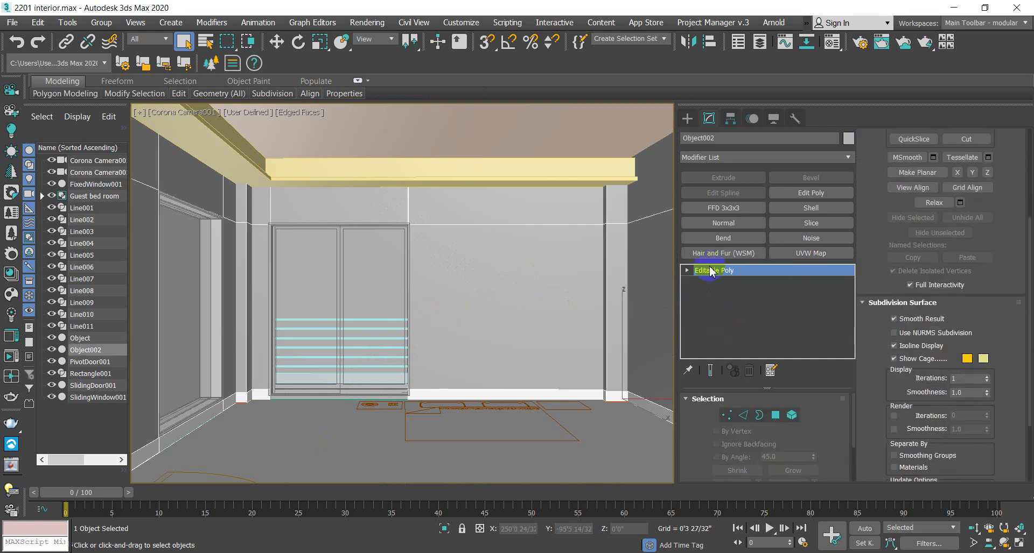
{"action": "left_click", "coordinate": [687, 271]}
{"action": "left_click", "coordinate": [727, 316]}
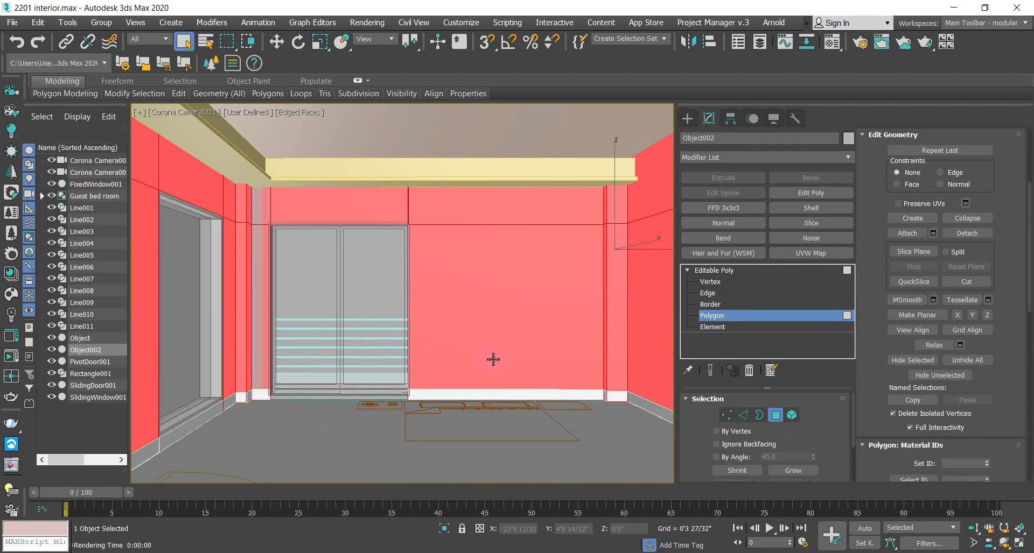
Step: Load the 360_F_271555109 JPG from the Class 06 folder into the second material slot
{"action": "key", "text": "m"}
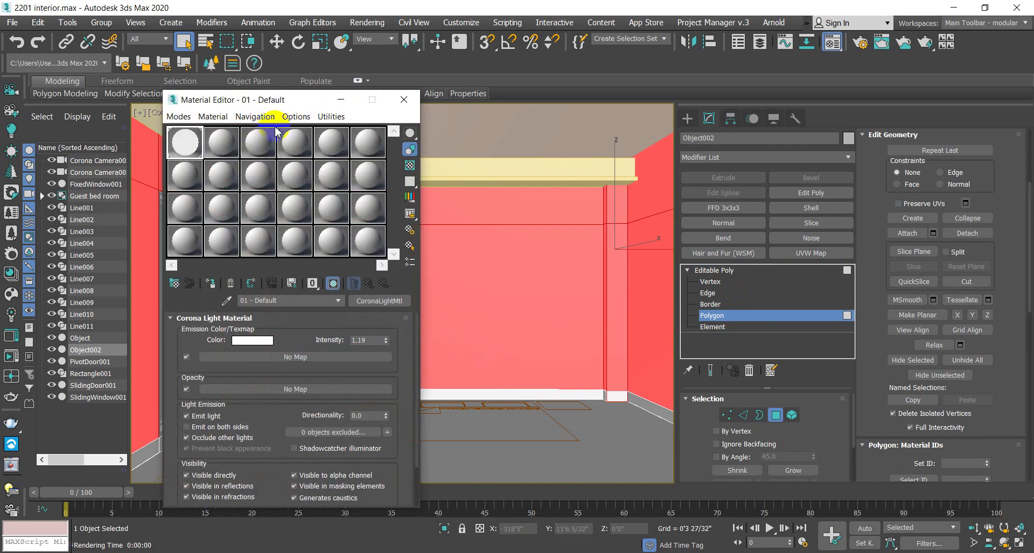
{"action": "left_click", "coordinate": [221, 142]}
{"action": "left_click", "coordinate": [184, 552]}
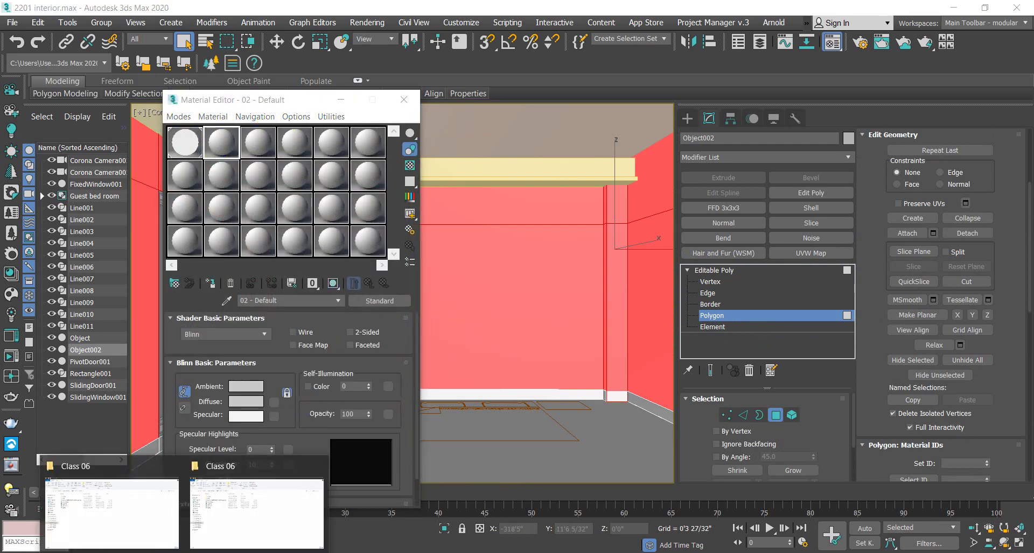
{"action": "left_click", "coordinate": [237, 515]}
{"action": "left_click", "coordinate": [237, 518]}
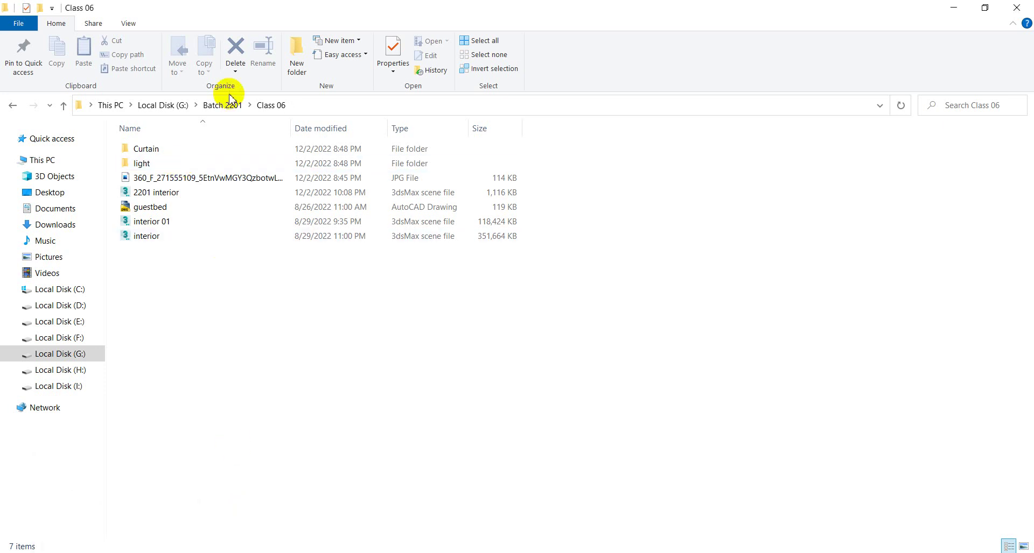
{"action": "left_click", "coordinate": [184, 180]}
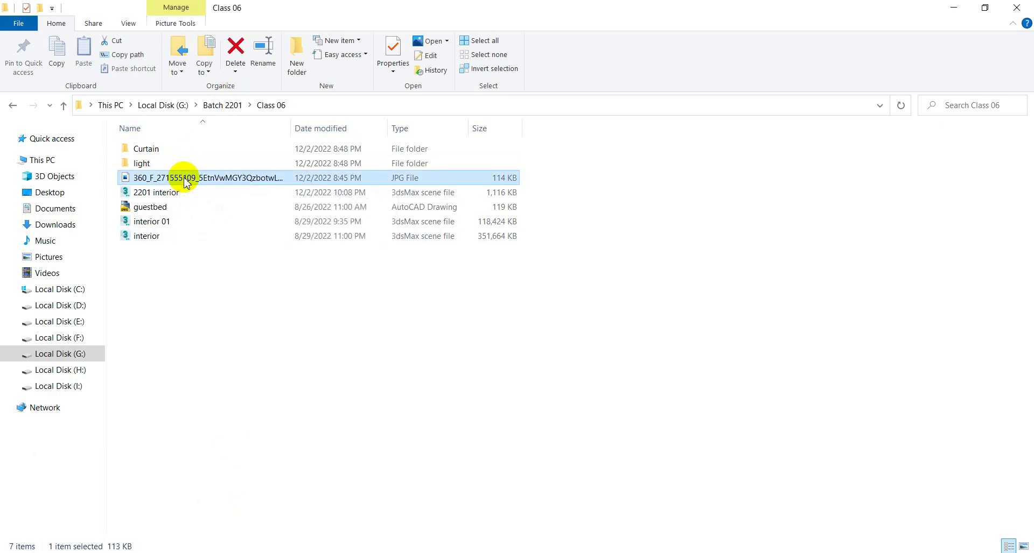
{"action": "left_click_drag", "start_coordinate": [184, 180], "coordinate": [228, 160]}
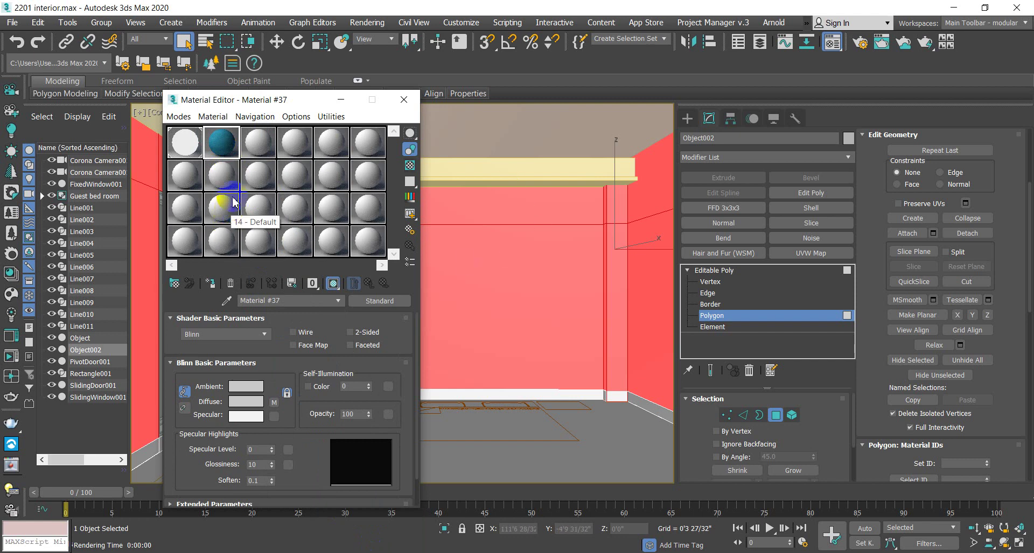
Step: Assign the image material to the selected wall polygons and display its map in the viewport
{"action": "left_click", "coordinate": [210, 283]}
{"action": "left_click", "coordinate": [332, 283]}
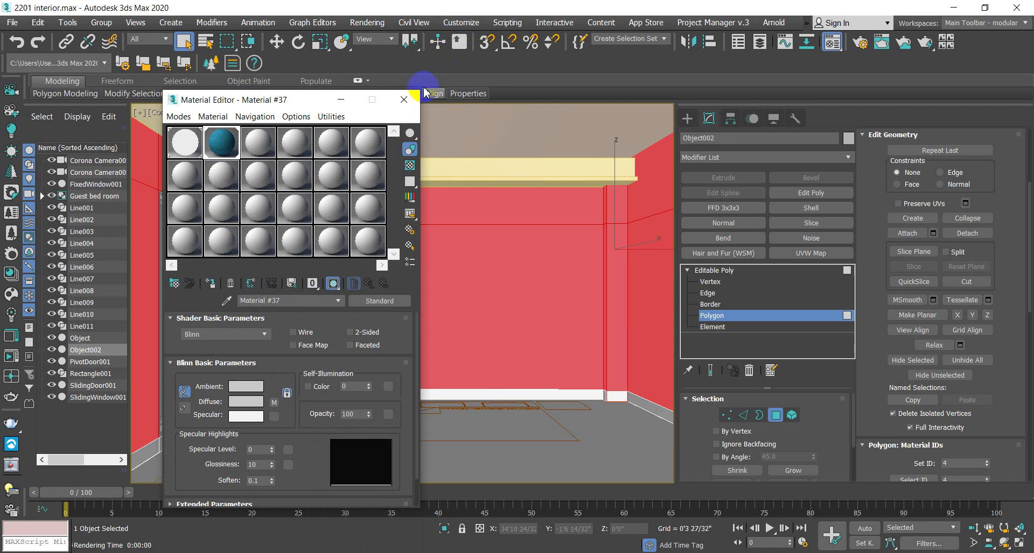
Step: Close the Material Editor and leave polygon editing on the detached wall object
{"action": "left_click", "coordinate": [403, 99]}
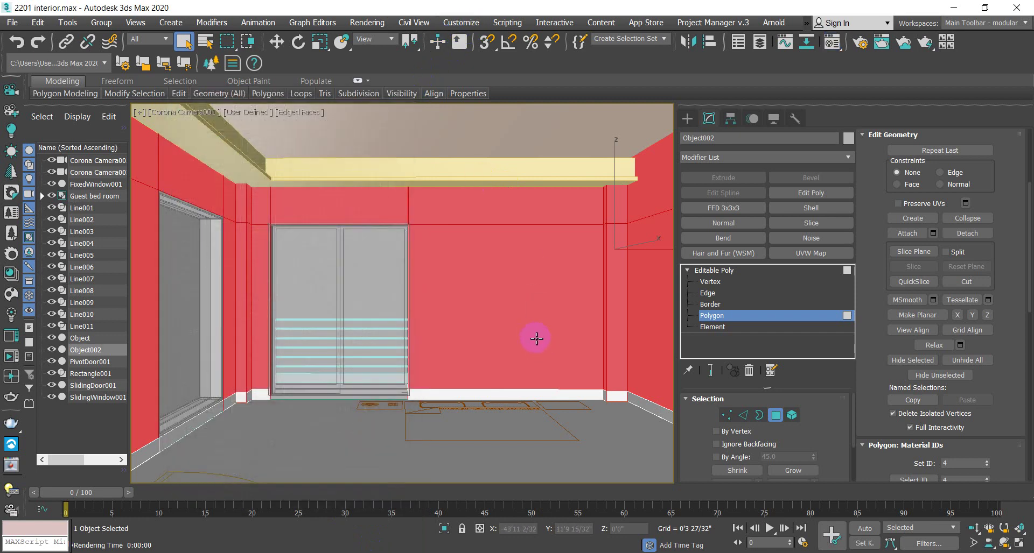
{"action": "left_click", "coordinate": [705, 271]}
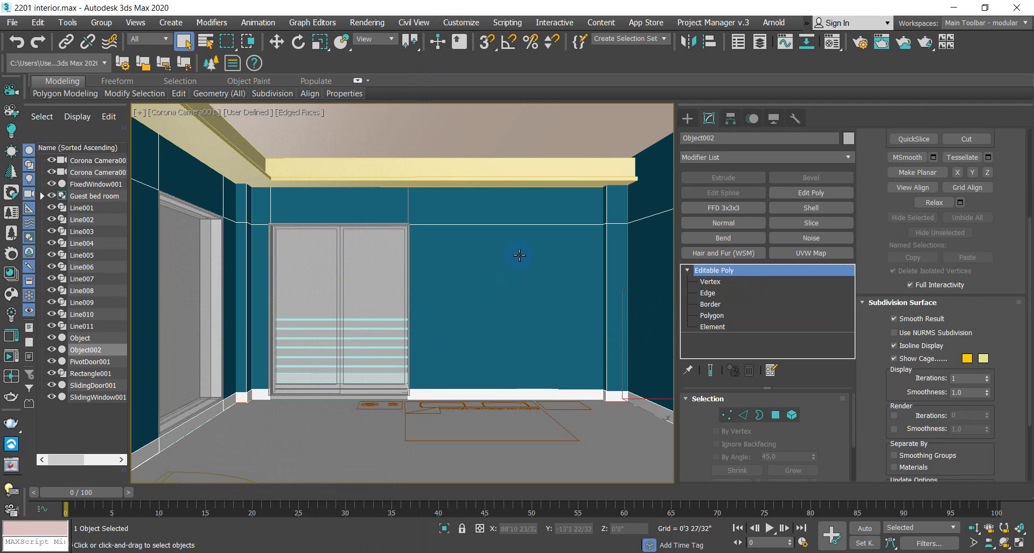
{"action": "left_click", "coordinate": [758, 157]}
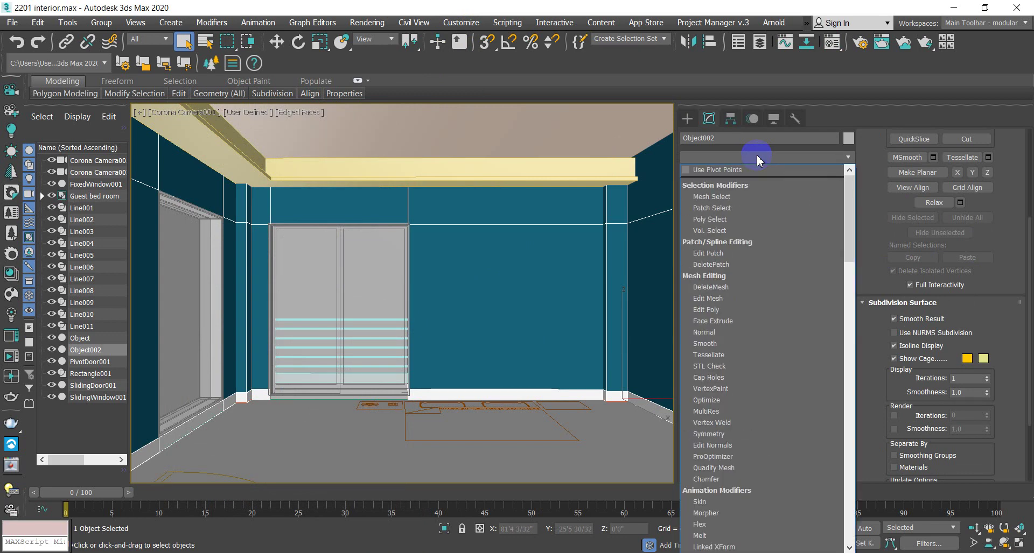
{"action": "type", "text": "e"}
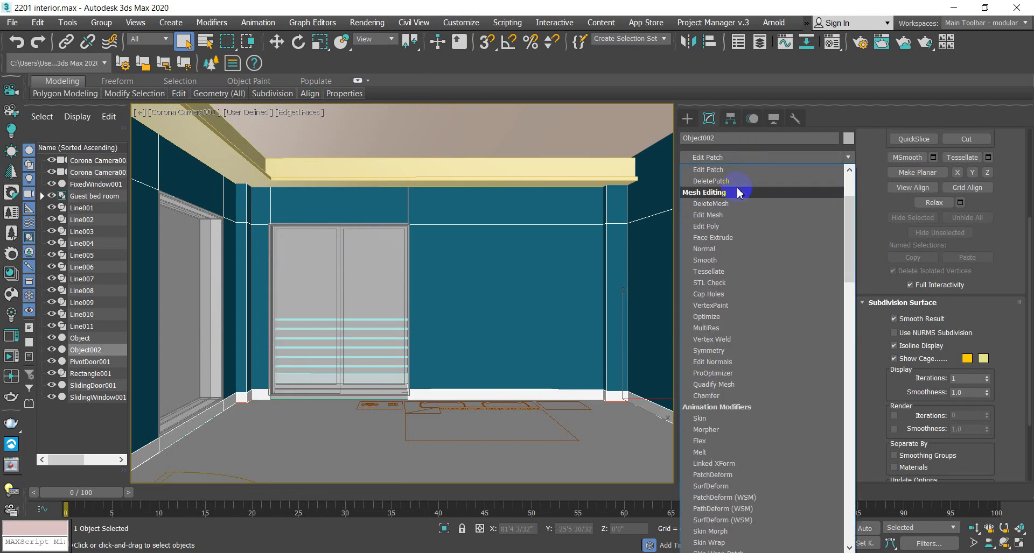
{"action": "left_click", "coordinate": [748, 226]}
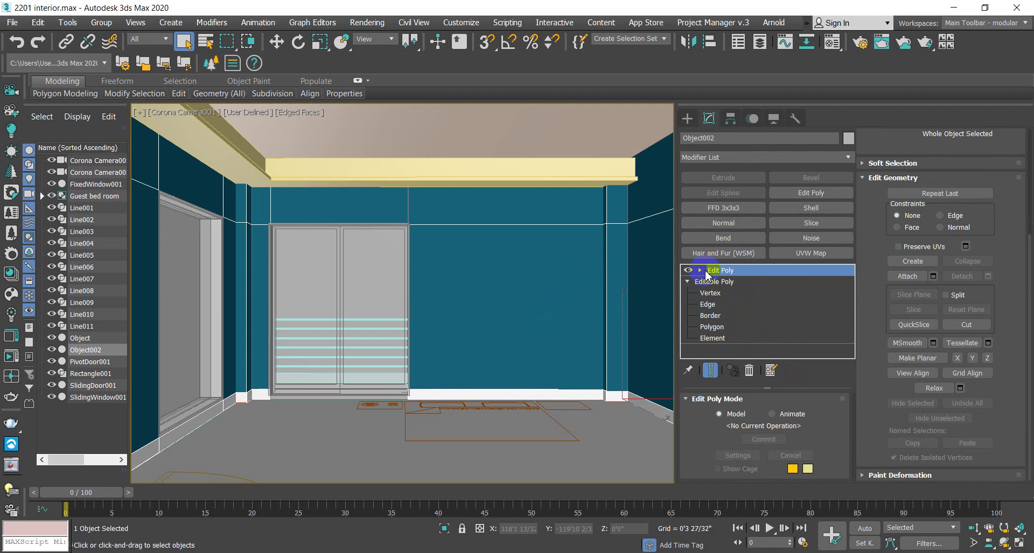
{"action": "left_click", "coordinate": [756, 370]}
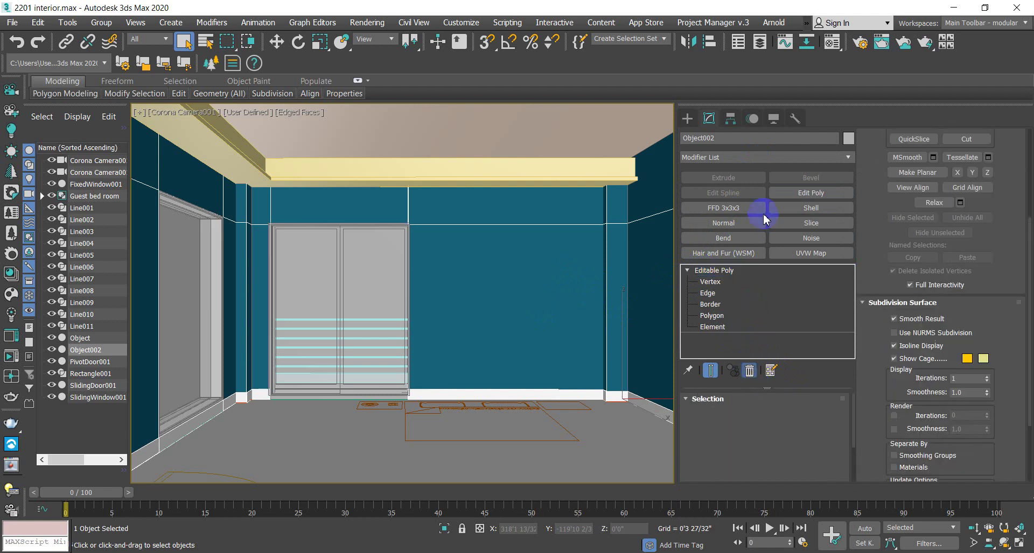
Step: Add a UVW Map modifier to the detached wall object and expand its sub-object level
{"action": "left_click", "coordinate": [735, 160]}
{"action": "key", "text": "u"}
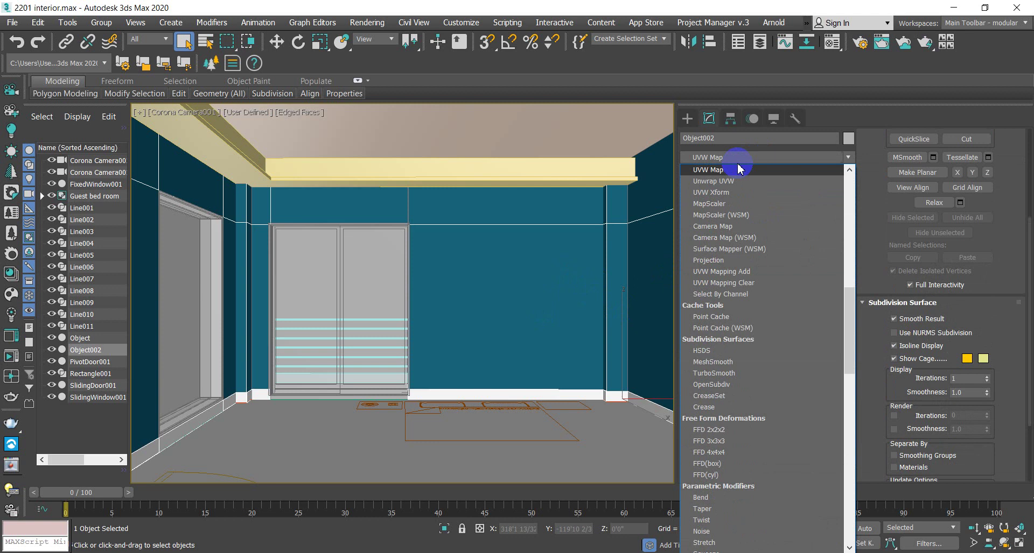
{"action": "left_click", "coordinate": [737, 171]}
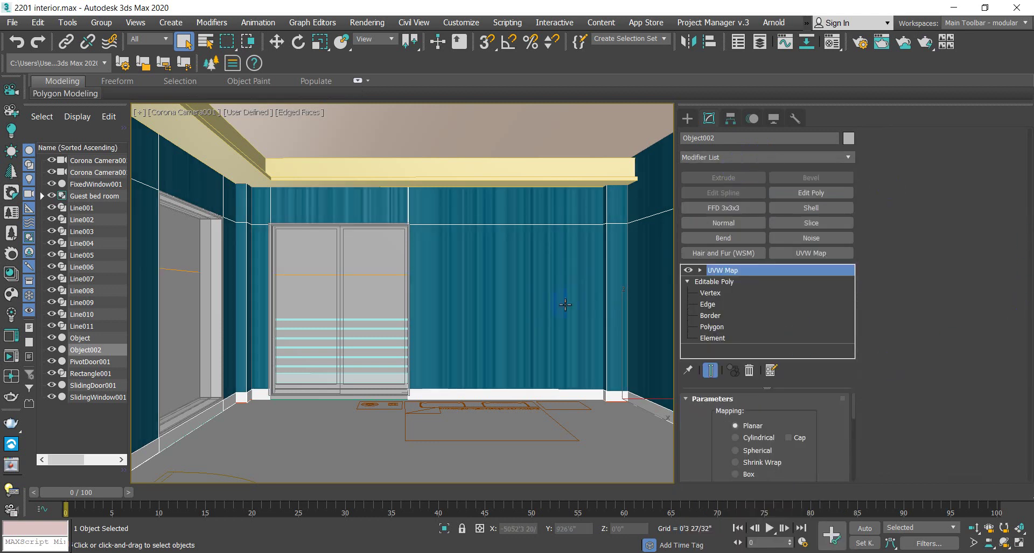
{"action": "left_click", "coordinate": [715, 275]}
{"action": "left_click", "coordinate": [699, 270]}
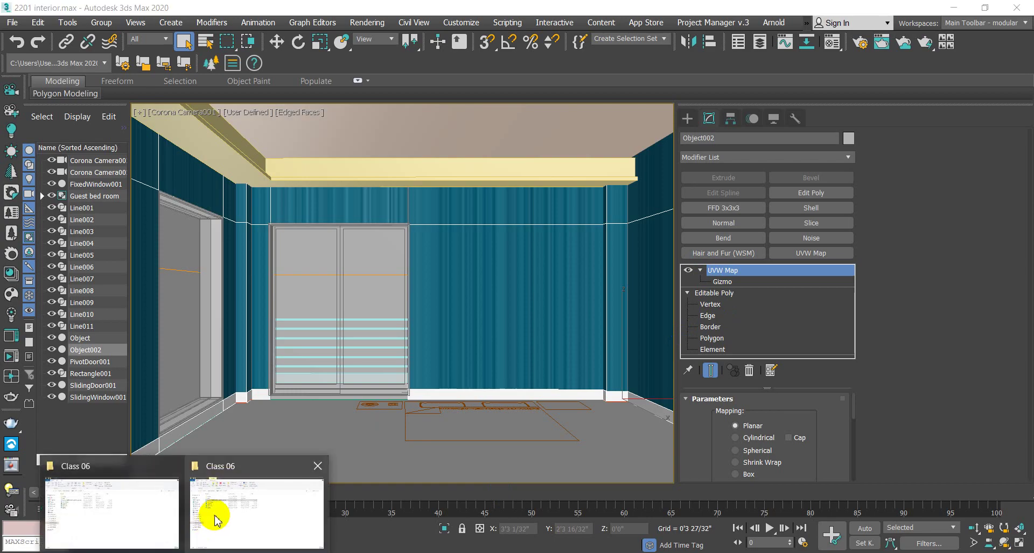
Step: Open the 360_F_271555109 JPG from the Class 06 folder and examine its surface texture up close
{"action": "left_click", "coordinate": [212, 512]}
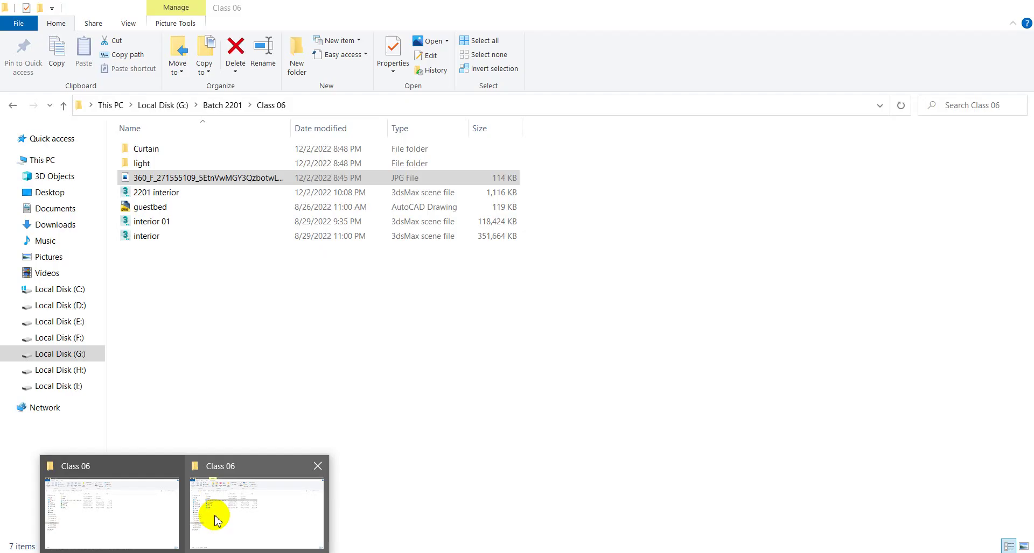
{"action": "double_click", "coordinate": [270, 180]}
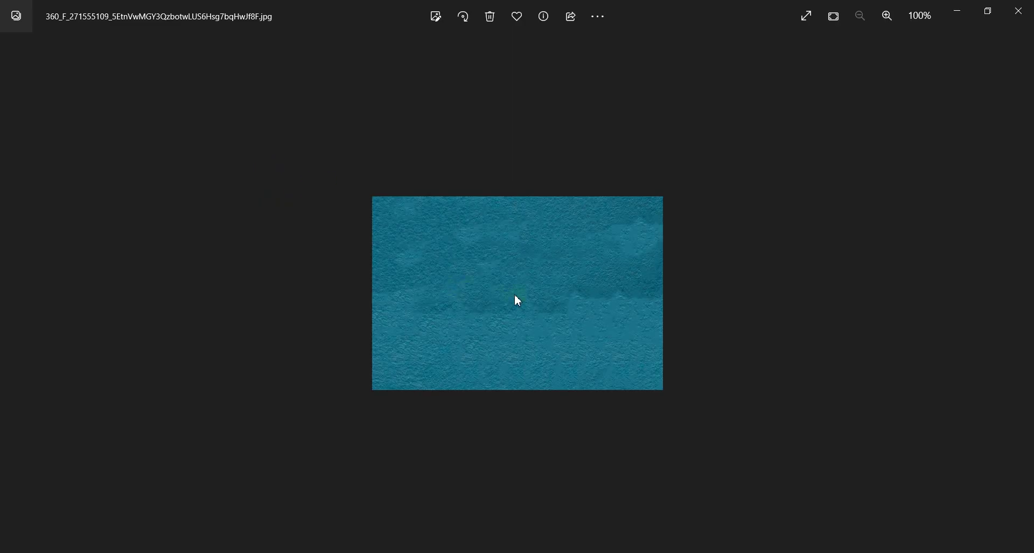
{"action": "scroll", "coordinate": [524, 297], "scroll_direction": "up", "scroll_amount": 5}
{"action": "scroll", "coordinate": [522, 299], "scroll_direction": "down", "scroll_amount": 5}
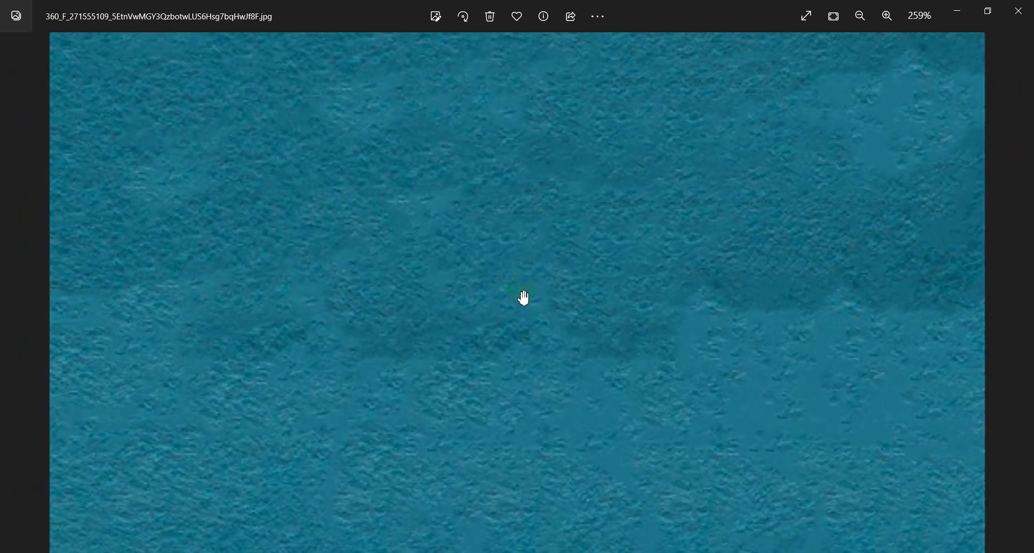
{"action": "scroll", "coordinate": [519, 302], "scroll_direction": "up", "scroll_amount": 4}
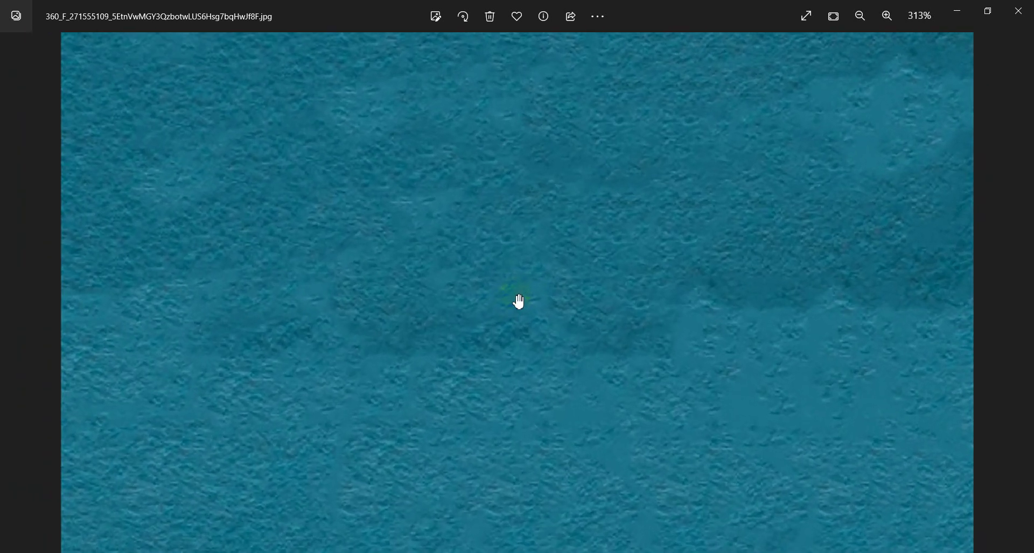
{"action": "scroll", "coordinate": [512, 317], "scroll_direction": "down", "scroll_amount": 3}
{"action": "scroll", "coordinate": [511, 318], "scroll_direction": "up", "scroll_amount": 2}
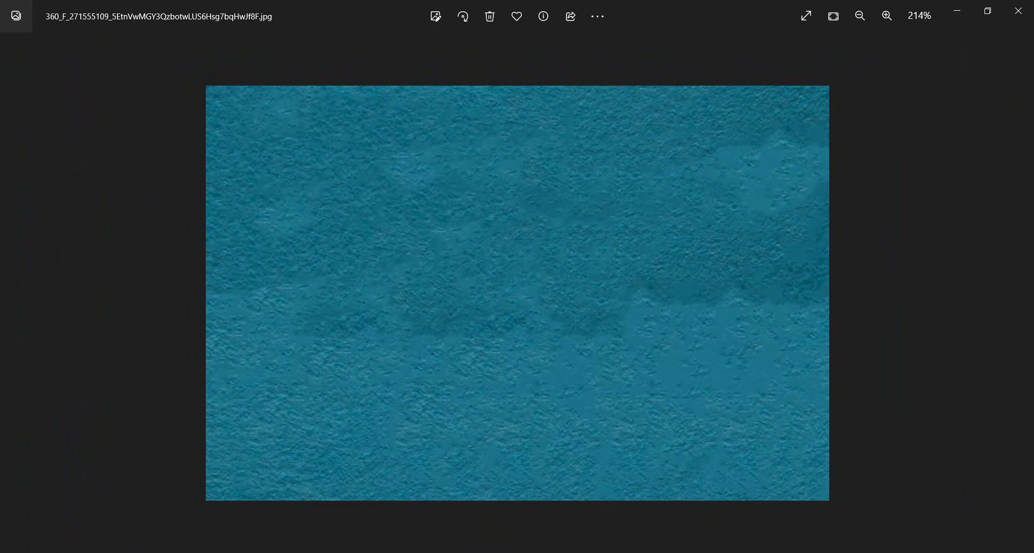
Step: Switch to Chrome and search Google for "wall paint texture" in a new tab
{"action": "key", "text": "alt+Tab"}
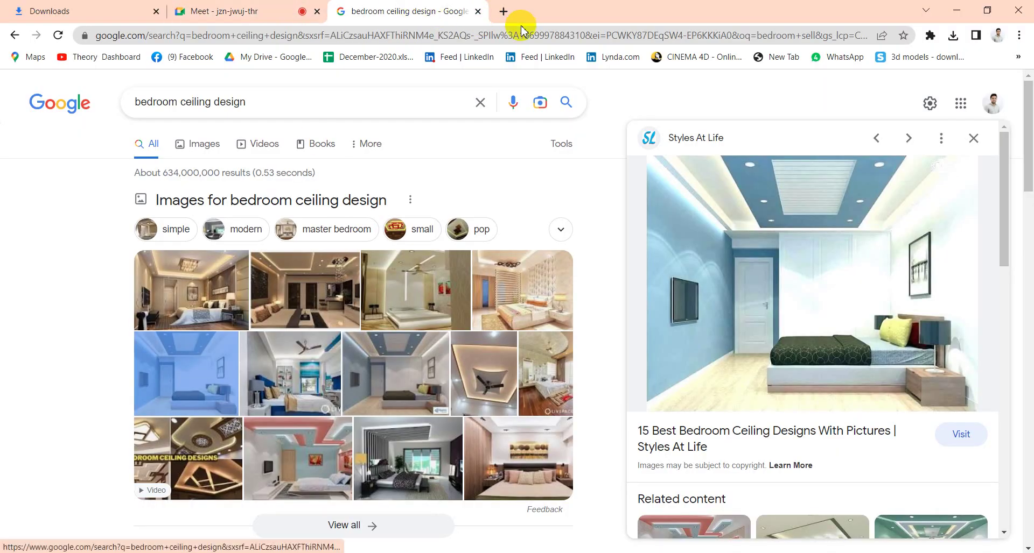
{"action": "left_click", "coordinate": [503, 12]}
{"action": "left_click", "coordinate": [507, 279]}
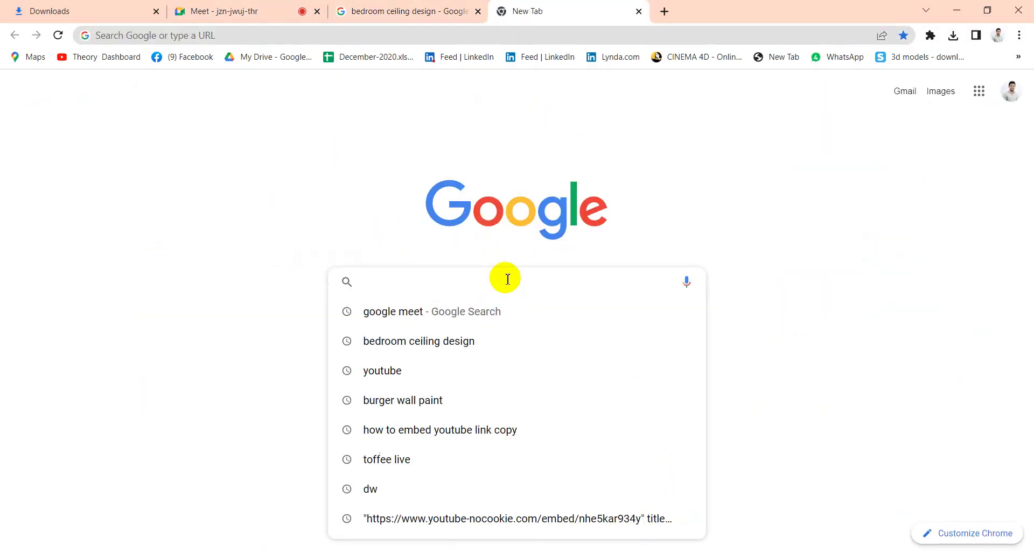
{"action": "type", "text": "wall "}
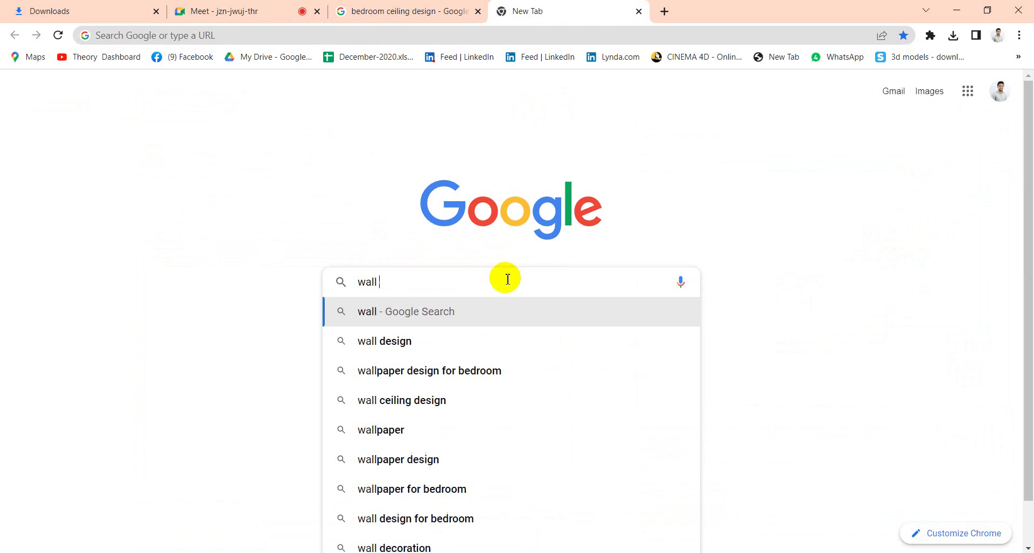
{"action": "type", "text": "pai"}
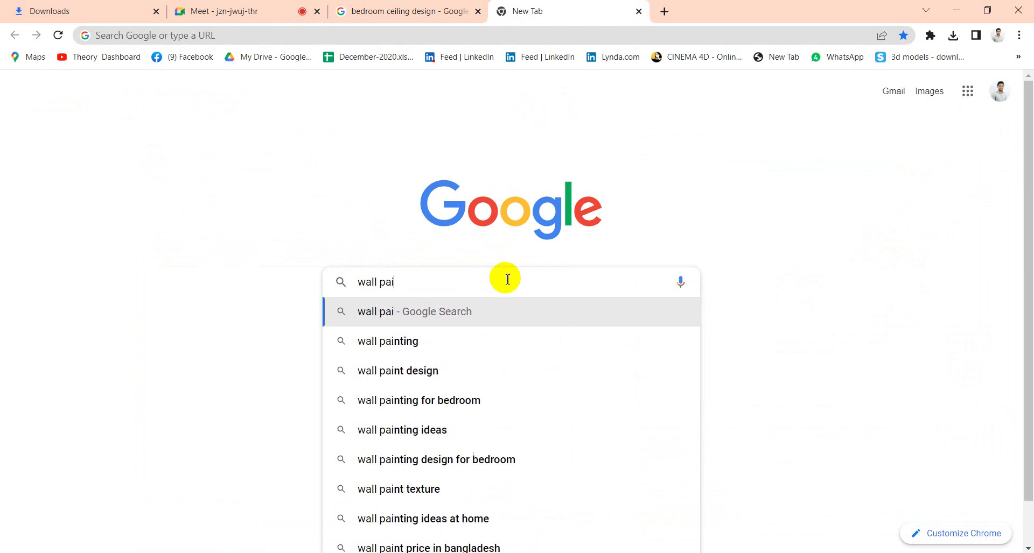
{"action": "type", "text": "n"}
{"action": "key", "text": "BackSpace"}
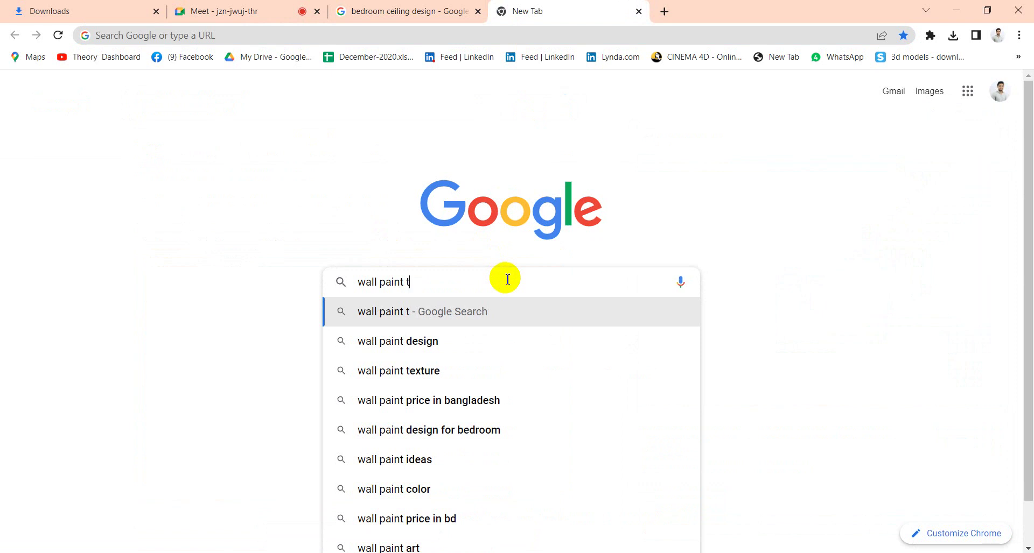
{"action": "type", "text": "exure"}
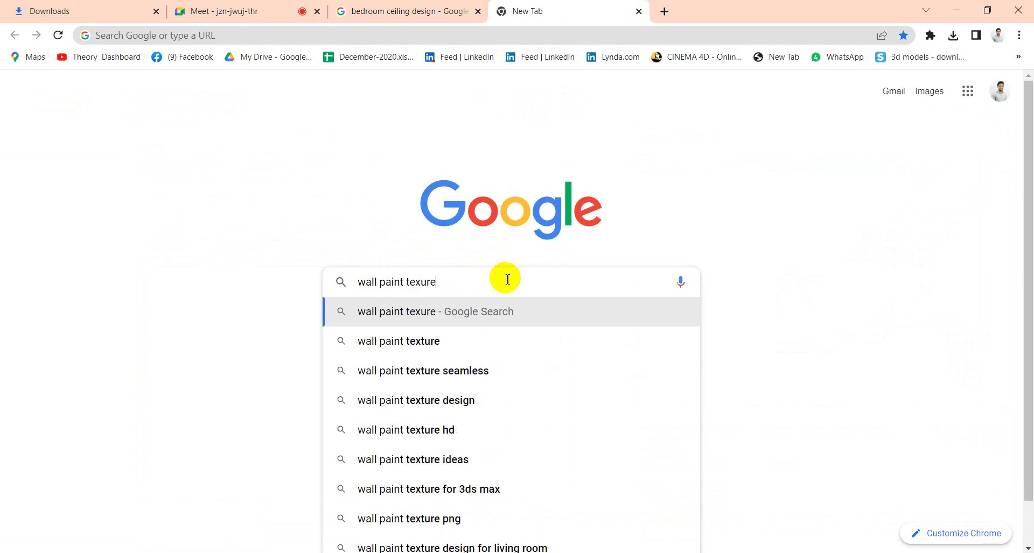
{"action": "left_click", "coordinate": [475, 343]}
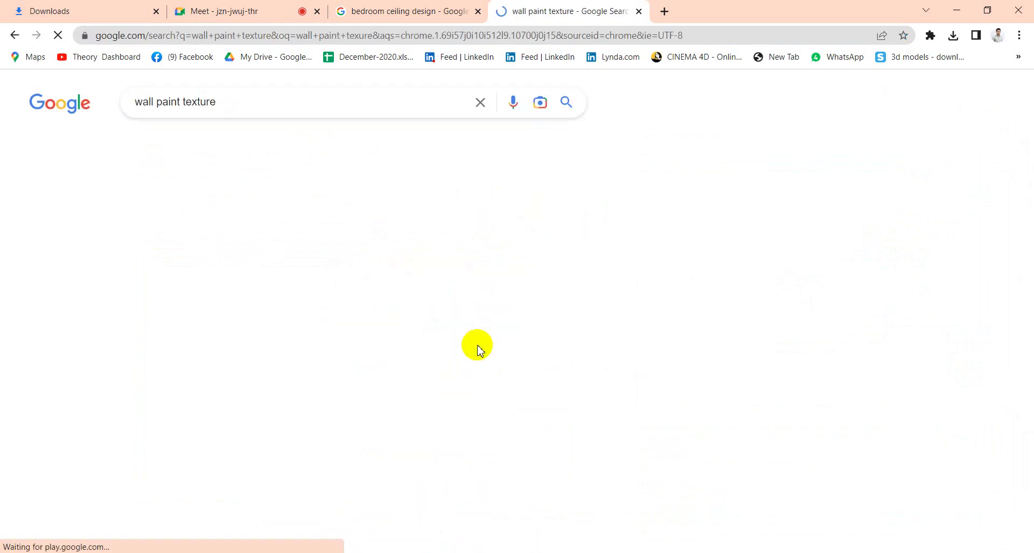
Step: Show the image results for wall paint texture filtered to seamless
{"action": "scroll", "coordinate": [339, 331], "scroll_direction": "down", "scroll_amount": 2}
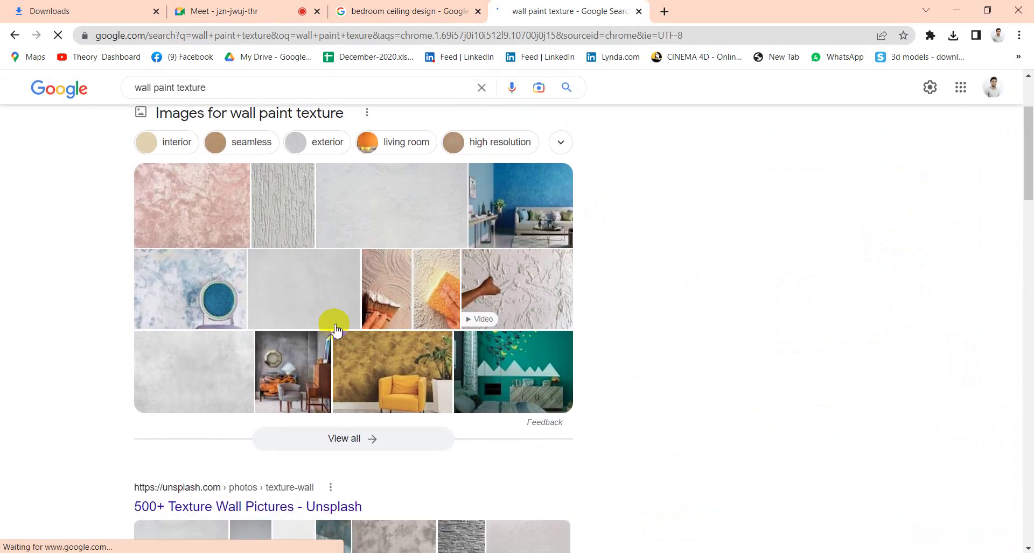
{"action": "scroll", "coordinate": [249, 188], "scroll_direction": "up", "scroll_amount": 3}
{"action": "left_click", "coordinate": [259, 280]}
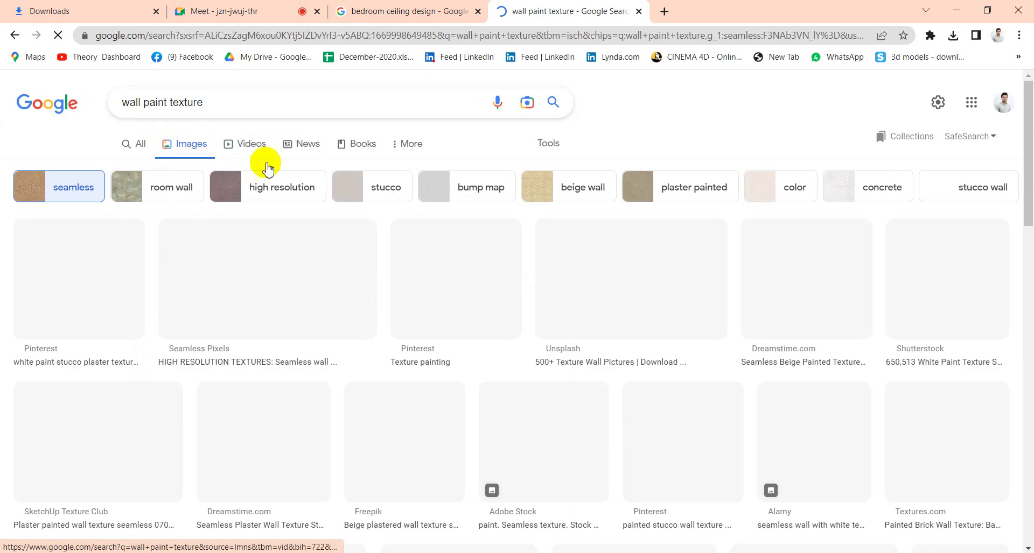
Step: Browse the seamless wall paint textures and open the light green myloview texture in a new tab
{"action": "scroll", "coordinate": [330, 334], "scroll_direction": "down", "scroll_amount": 12}
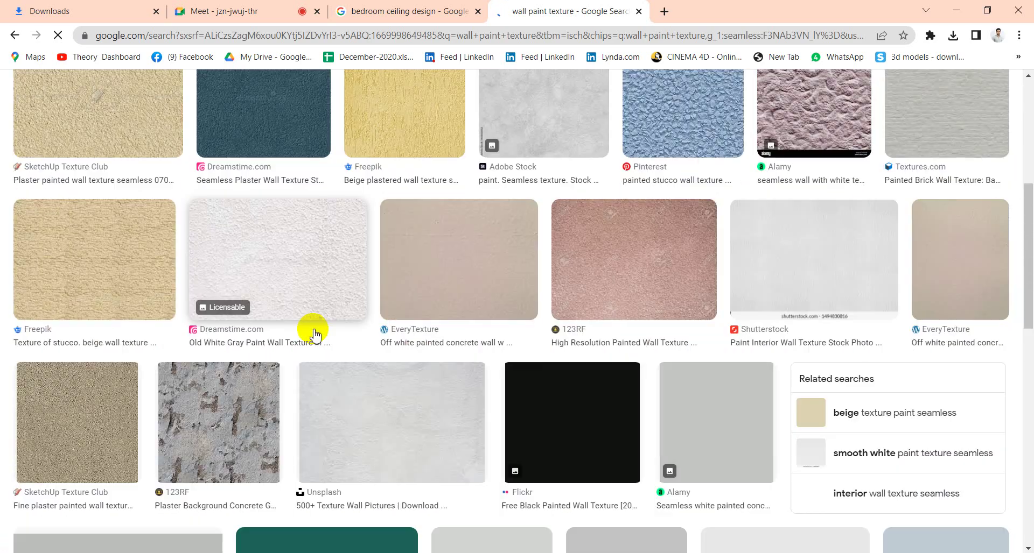
{"action": "scroll", "coordinate": [318, 272], "scroll_direction": "down", "scroll_amount": 10}
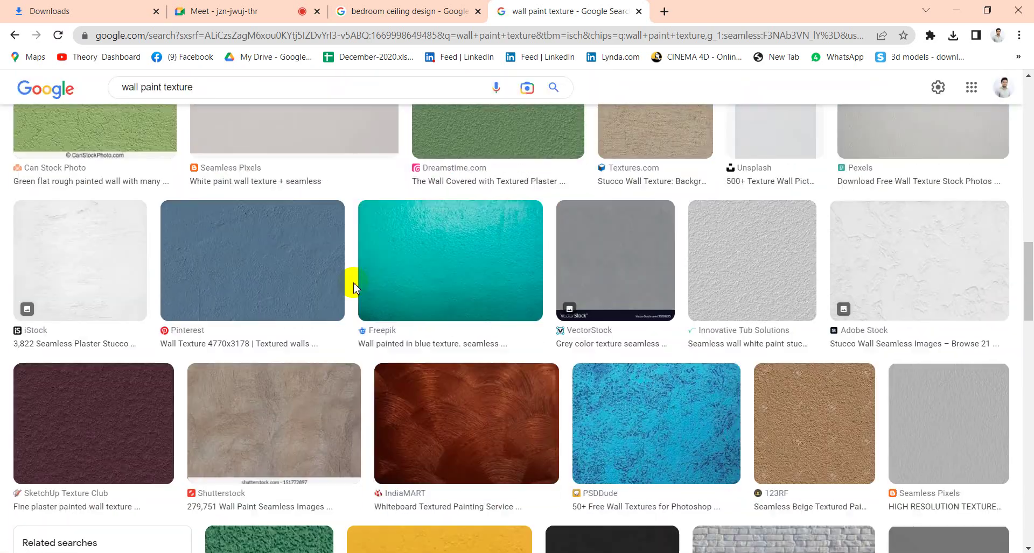
{"action": "scroll", "coordinate": [417, 277], "scroll_direction": "up", "scroll_amount": 2}
{"action": "scroll", "coordinate": [413, 286], "scroll_direction": "down", "scroll_amount": 2}
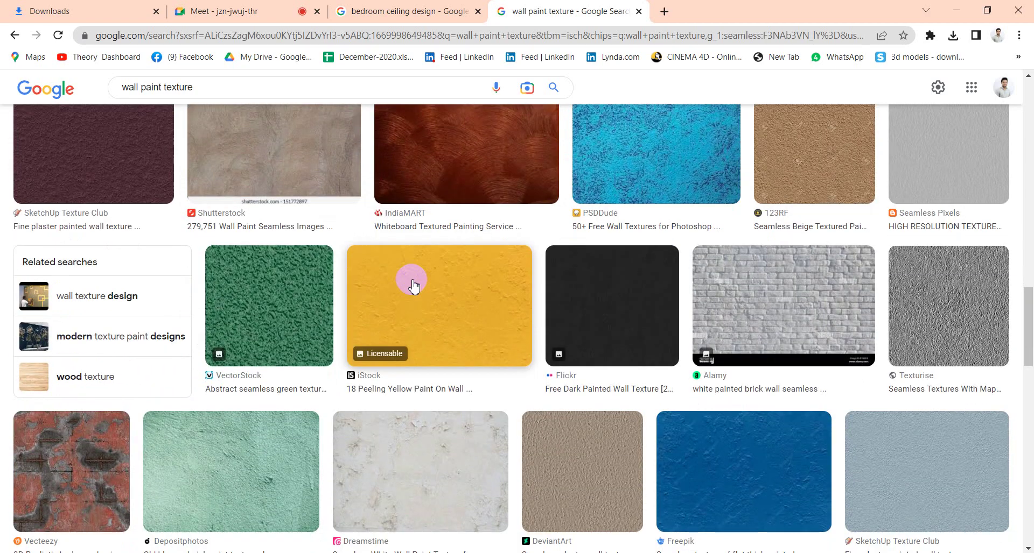
{"action": "scroll", "coordinate": [430, 286], "scroll_direction": "down", "scroll_amount": 12}
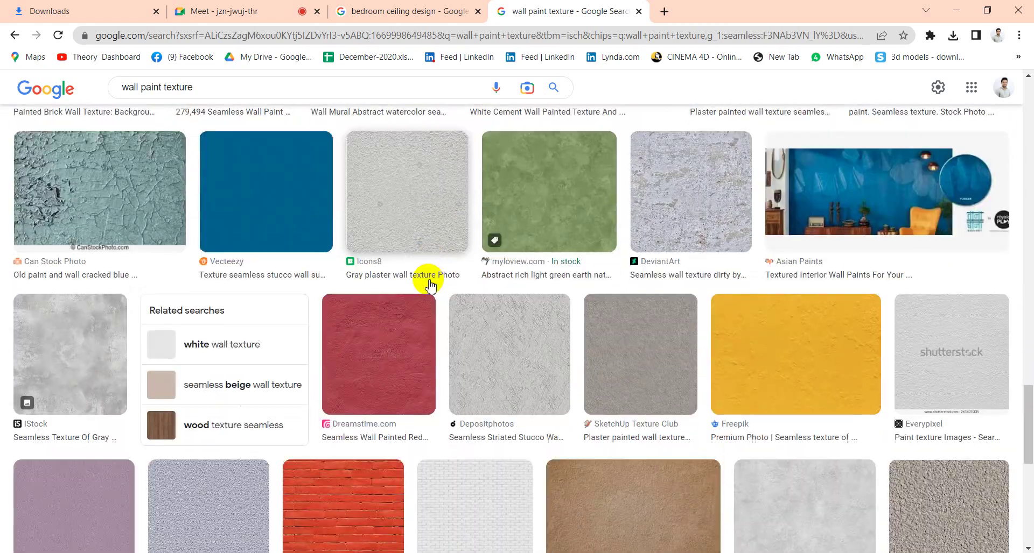
{"action": "scroll", "coordinate": [430, 286], "scroll_direction": "down", "scroll_amount": 5}
{"action": "scroll", "coordinate": [929, 281], "scroll_direction": "up", "scroll_amount": 5}
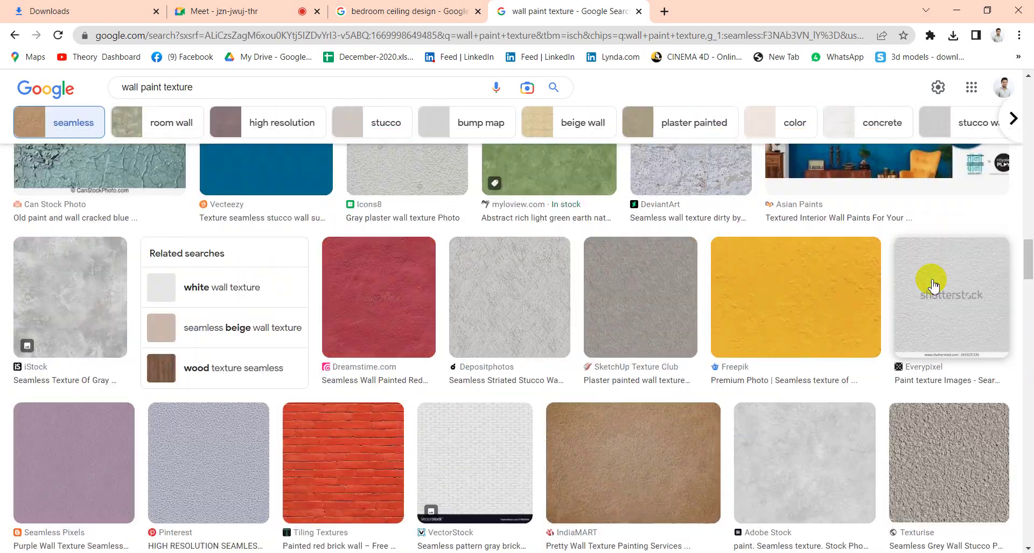
{"action": "scroll", "coordinate": [501, 341], "scroll_direction": "down", "scroll_amount": 9}
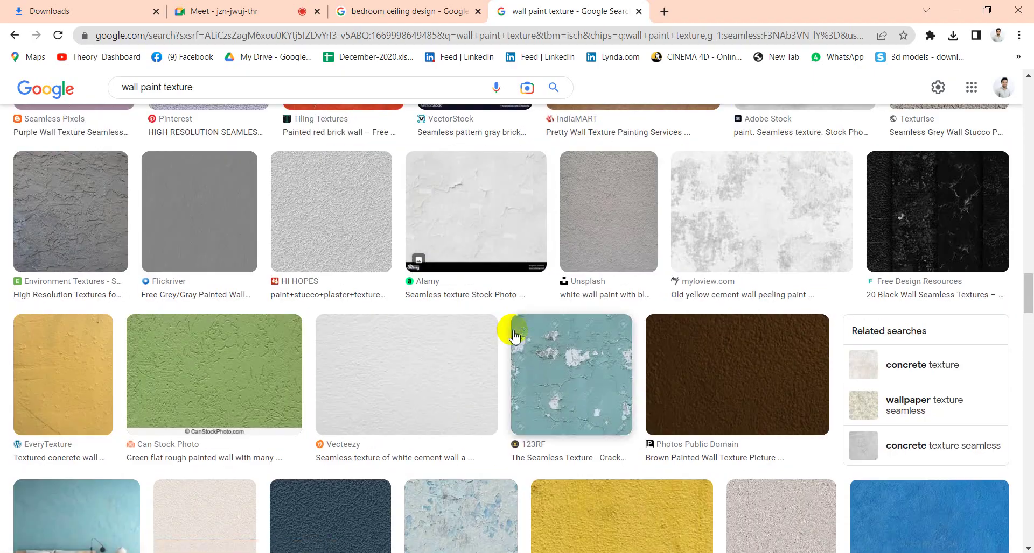
{"action": "scroll", "coordinate": [514, 337], "scroll_direction": "up", "scroll_amount": 11}
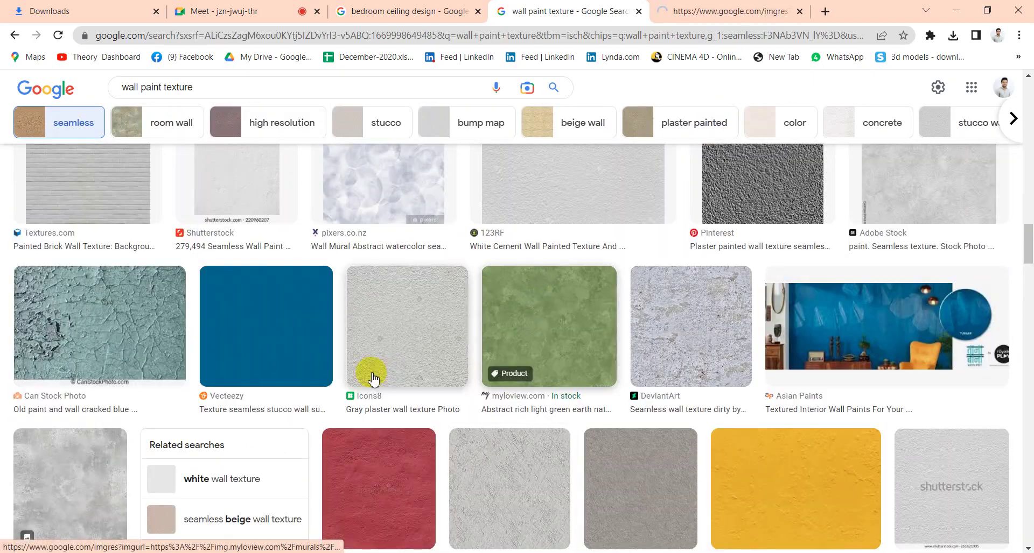
Step: Look through the rest of the seamless wall paint texture results for a suitable paint surface
{"action": "scroll", "coordinate": [373, 378], "scroll_direction": "down", "scroll_amount": 20}
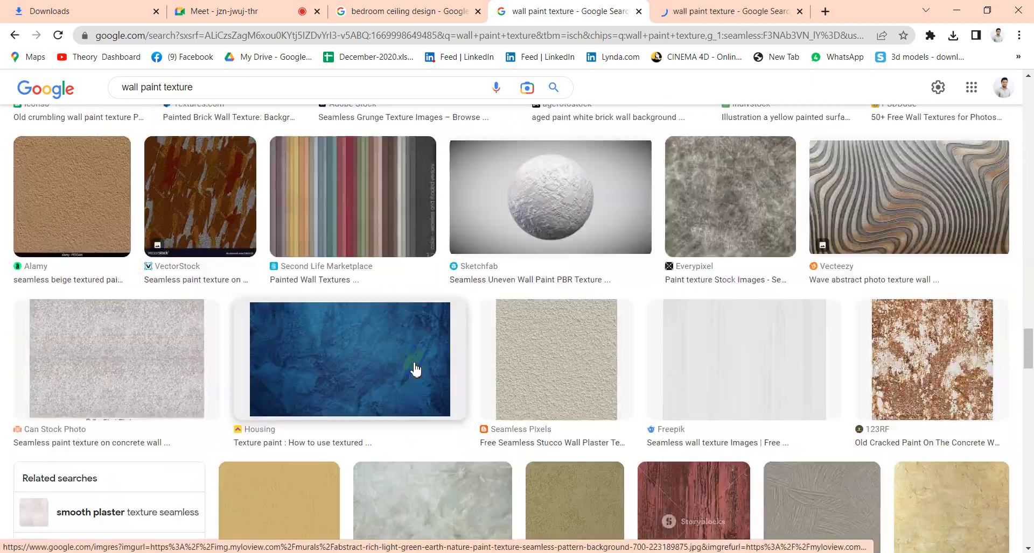
{"action": "scroll", "coordinate": [415, 369], "scroll_direction": "down", "scroll_amount": 6}
{"action": "scroll", "coordinate": [416, 367], "scroll_direction": "down", "scroll_amount": 20}
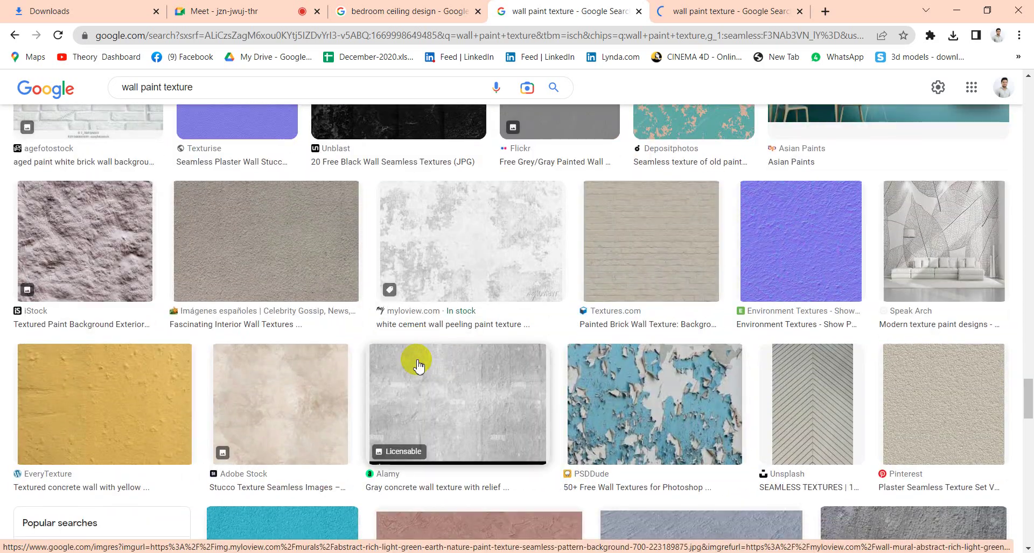
{"action": "scroll", "coordinate": [433, 367], "scroll_direction": "down", "scroll_amount": 18}
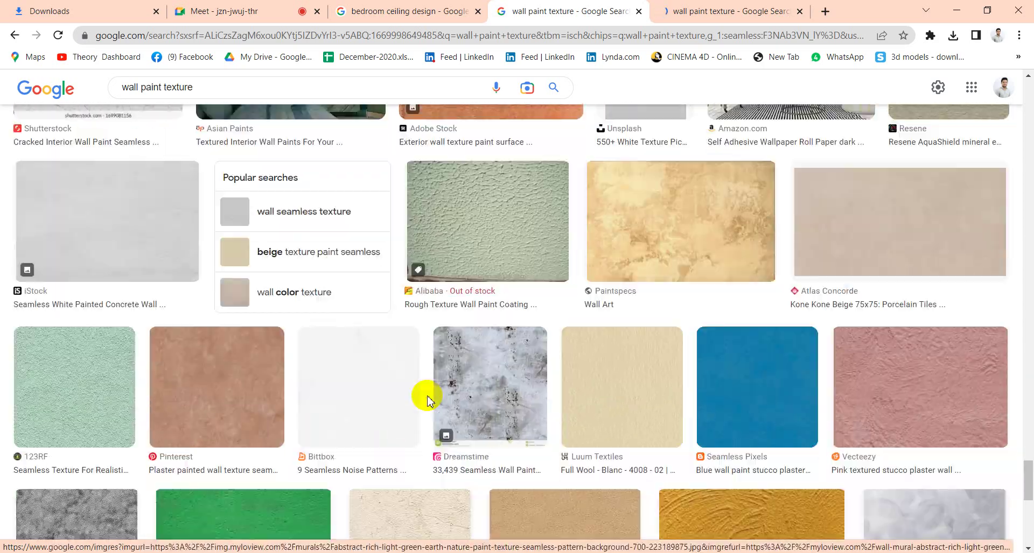
{"action": "scroll", "coordinate": [435, 405], "scroll_direction": "down", "scroll_amount": 10}
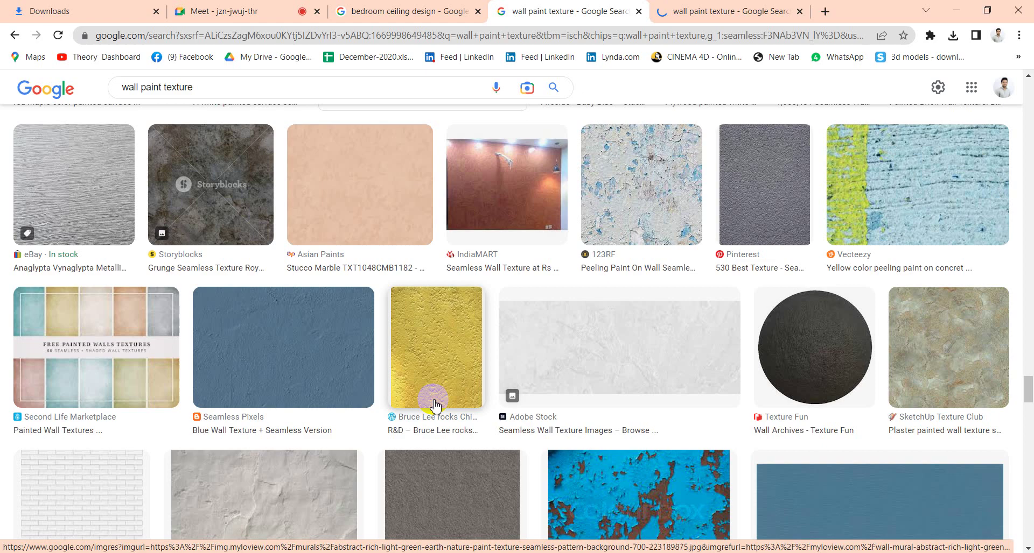
{"action": "scroll", "coordinate": [439, 408], "scroll_direction": "down", "scroll_amount": 15}
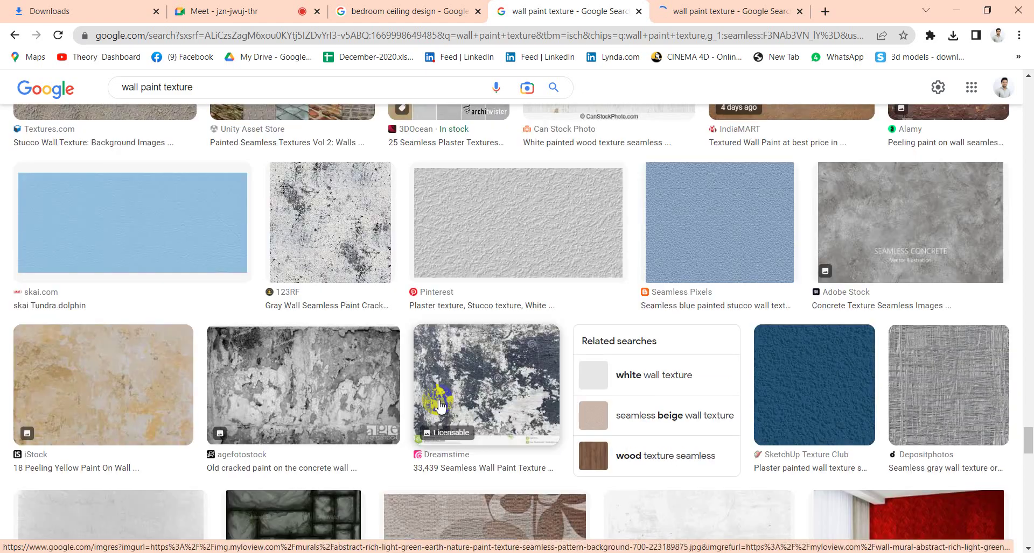
{"action": "scroll", "coordinate": [439, 408], "scroll_direction": "down", "scroll_amount": 10}
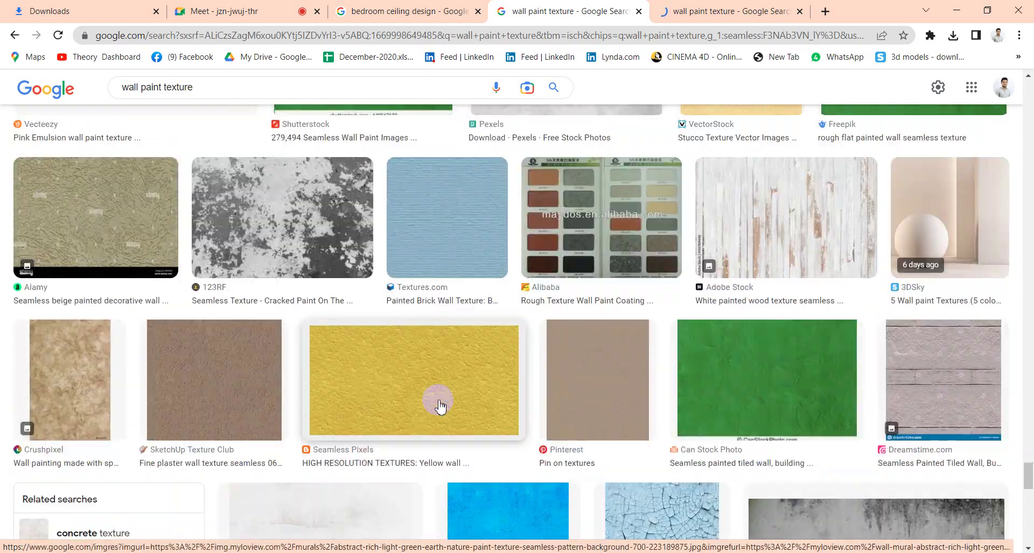
{"action": "scroll", "coordinate": [439, 407], "scroll_direction": "down", "scroll_amount": 15}
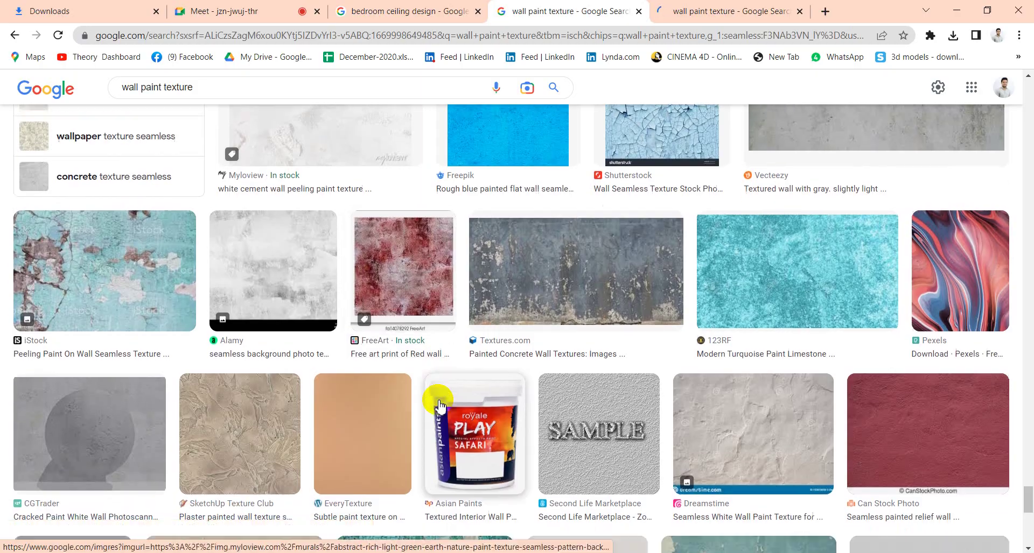
{"action": "scroll", "coordinate": [439, 407], "scroll_direction": "down", "scroll_amount": 13}
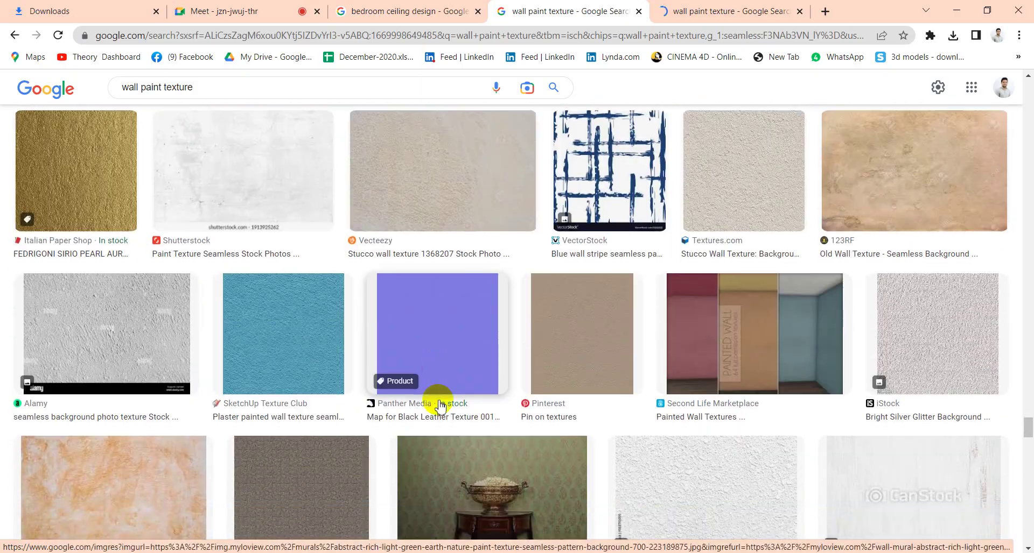
{"action": "scroll", "coordinate": [439, 404], "scroll_direction": "down", "scroll_amount": 15}
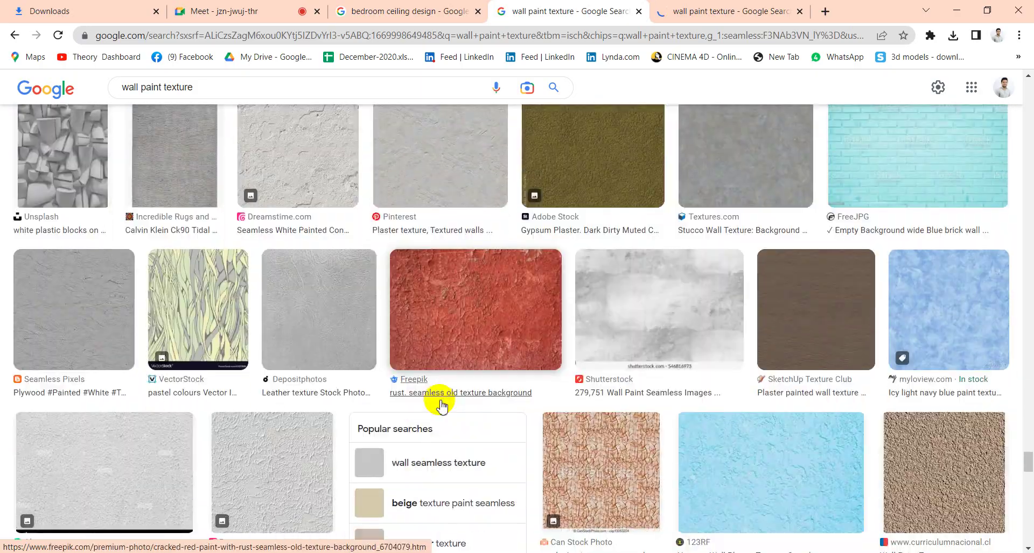
{"action": "scroll", "coordinate": [441, 408], "scroll_direction": "down", "scroll_amount": 10}
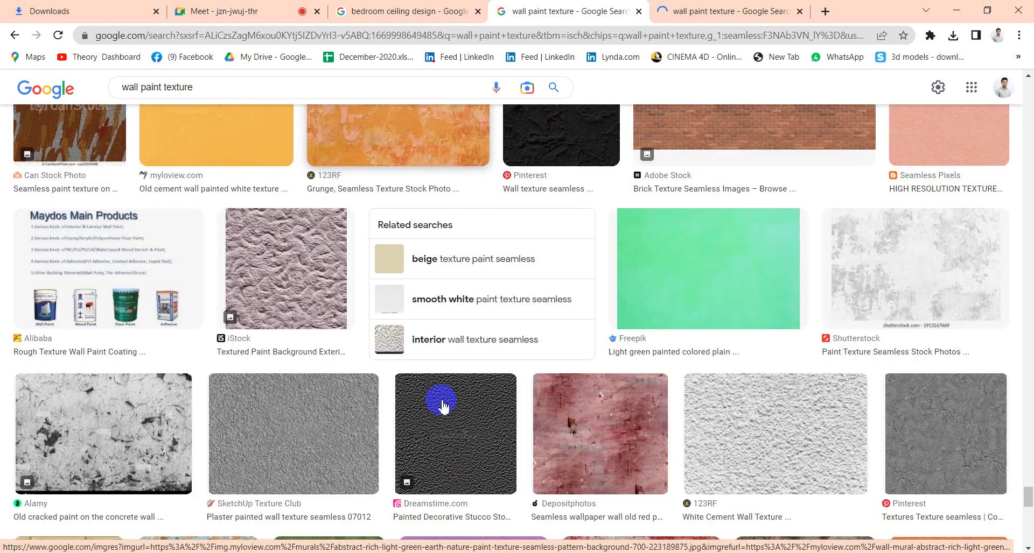
{"action": "scroll", "coordinate": [442, 405], "scroll_direction": "down", "scroll_amount": 3}
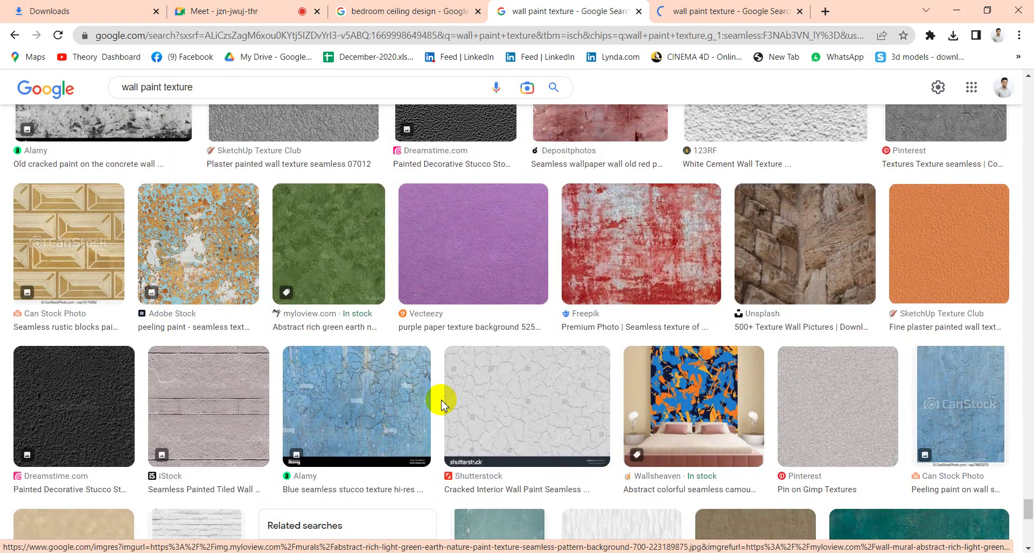
{"action": "left_click", "coordinate": [314, 236]}
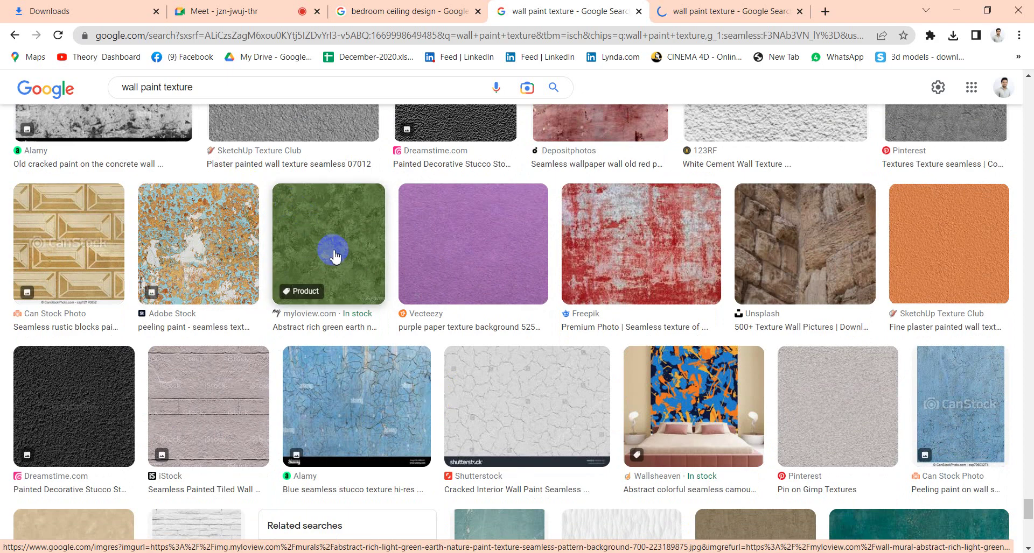
{"action": "scroll", "coordinate": [334, 255], "scroll_direction": "down", "scroll_amount": 7}
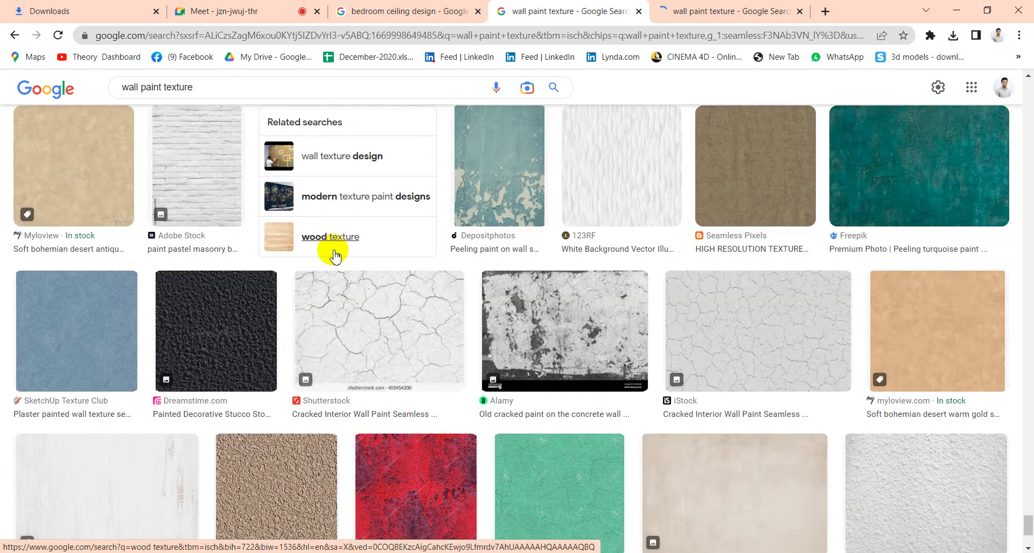
{"action": "scroll", "coordinate": [333, 254], "scroll_direction": "down", "scroll_amount": 3}
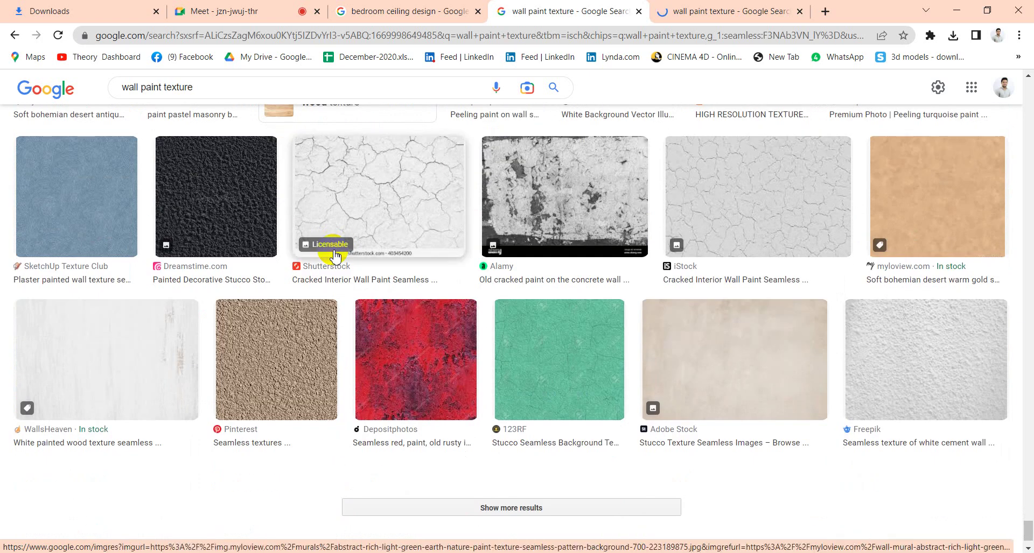
Step: Open the green 123RF stucco texture in a new tab, examine it with its related images, and compare it with the light green myloview texture
{"action": "middle_click", "coordinate": [600, 329]}
{"action": "left_click", "coordinate": [778, 14]}
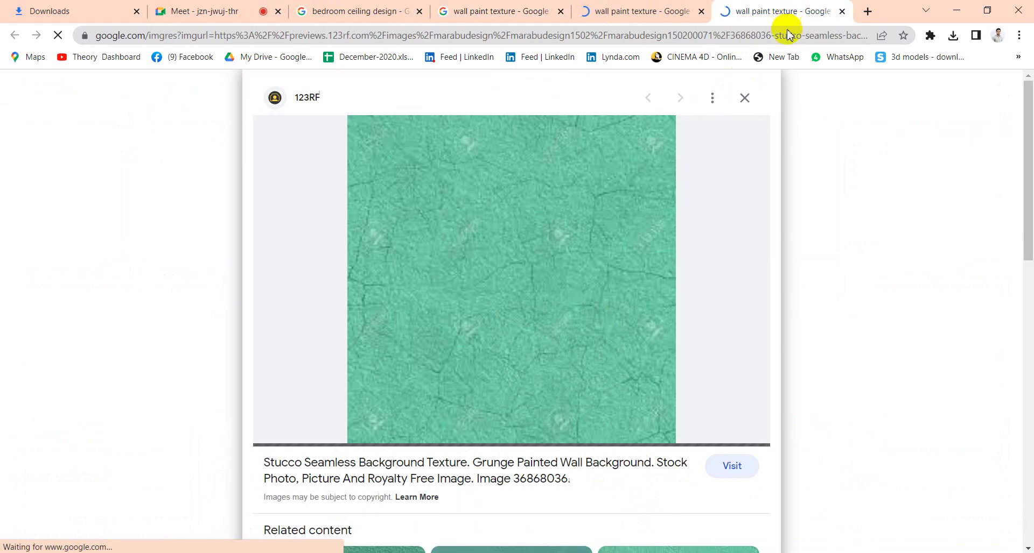
{"action": "scroll", "coordinate": [500, 303], "scroll_direction": "down", "scroll_amount": 2}
{"action": "scroll", "coordinate": [501, 303], "scroll_direction": "down", "scroll_amount": 5}
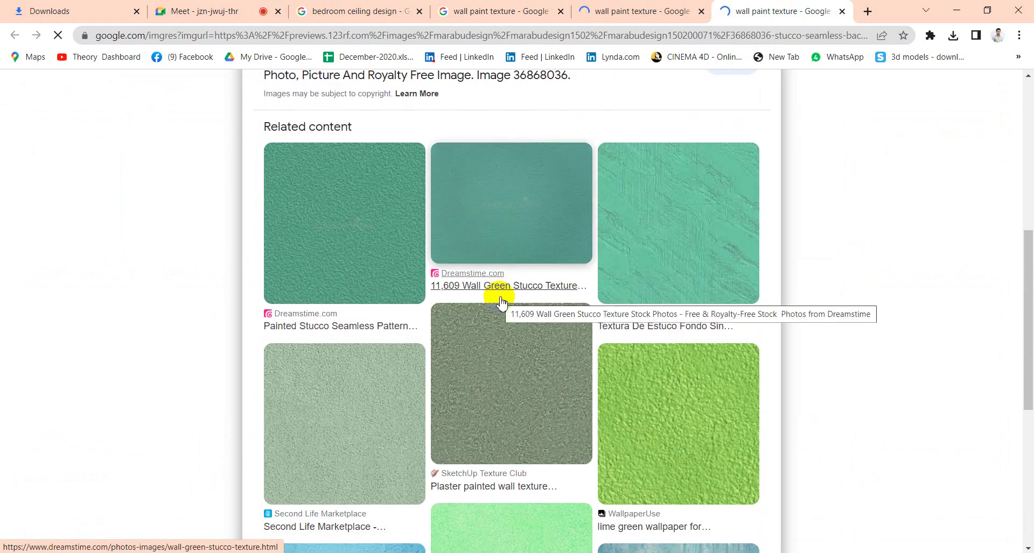
{"action": "scroll", "coordinate": [526, 269], "scroll_direction": "up", "scroll_amount": 7}
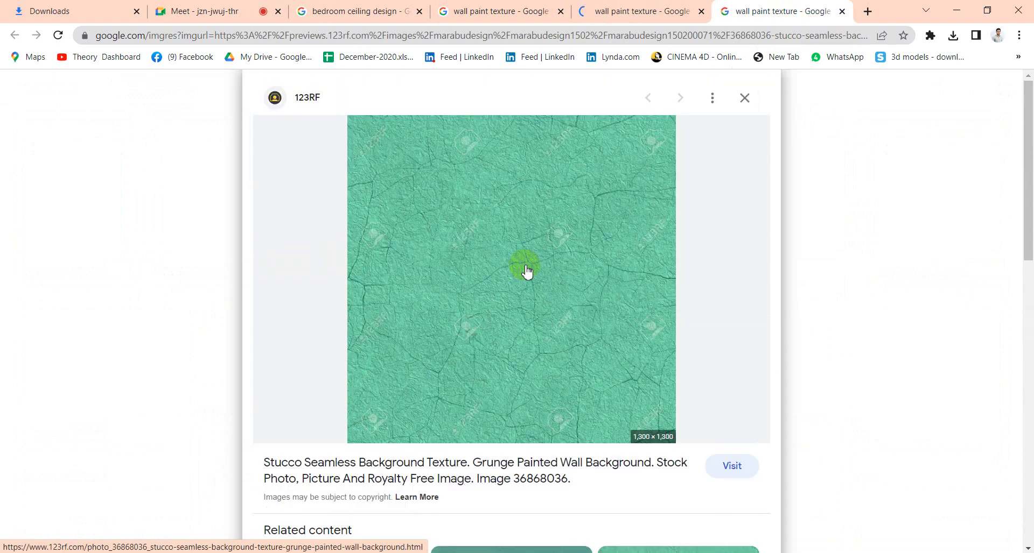
{"action": "left_click", "coordinate": [654, 11]}
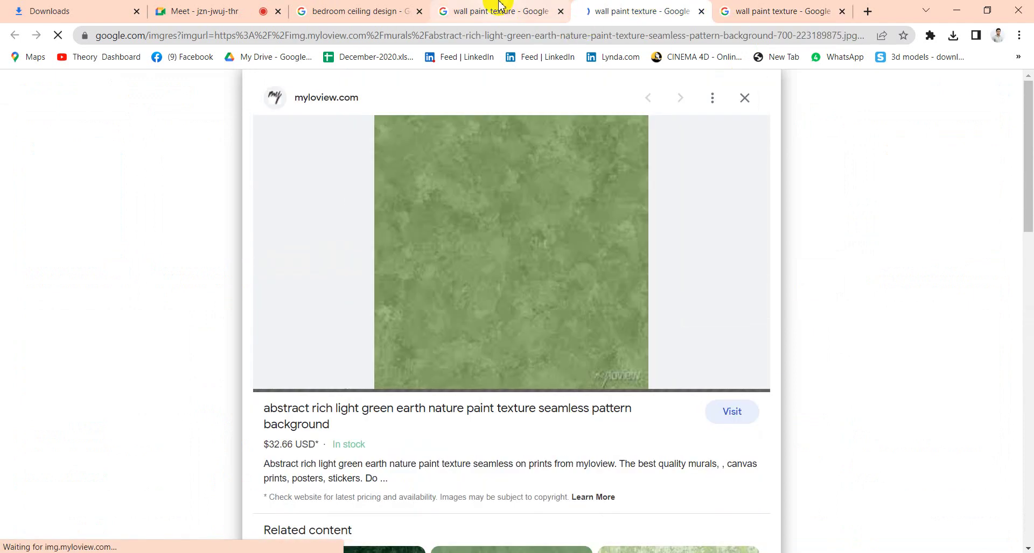
Step: Return to the seamless wall paint results, load more of them, and preview the light brown earth myloview texture
{"action": "left_click", "coordinate": [479, 7]}
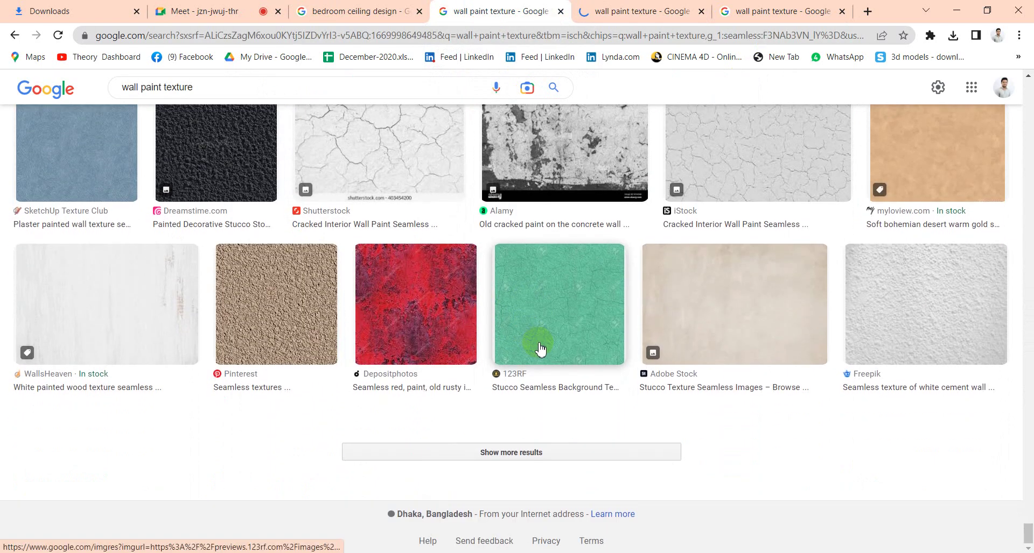
{"action": "left_click", "coordinate": [533, 453]}
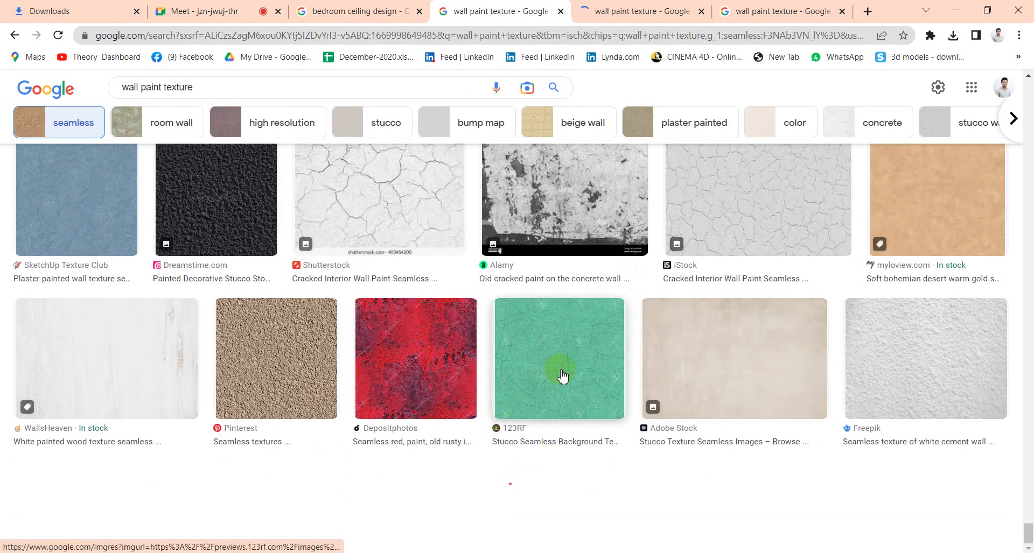
{"action": "scroll", "coordinate": [561, 375], "scroll_direction": "down", "scroll_amount": 5}
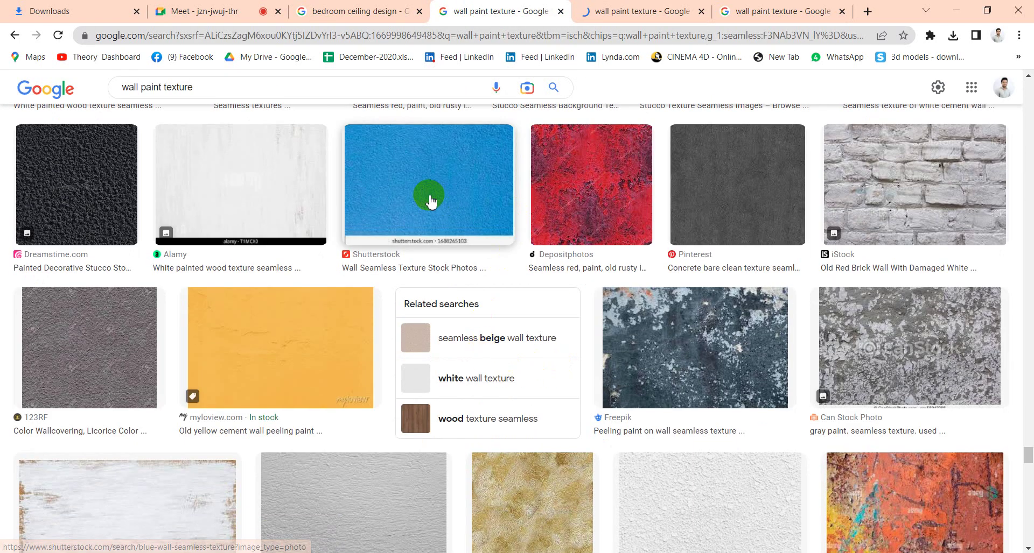
{"action": "scroll", "coordinate": [450, 257], "scroll_direction": "down", "scroll_amount": 1}
{"action": "scroll", "coordinate": [449, 259], "scroll_direction": "down", "scroll_amount": 6}
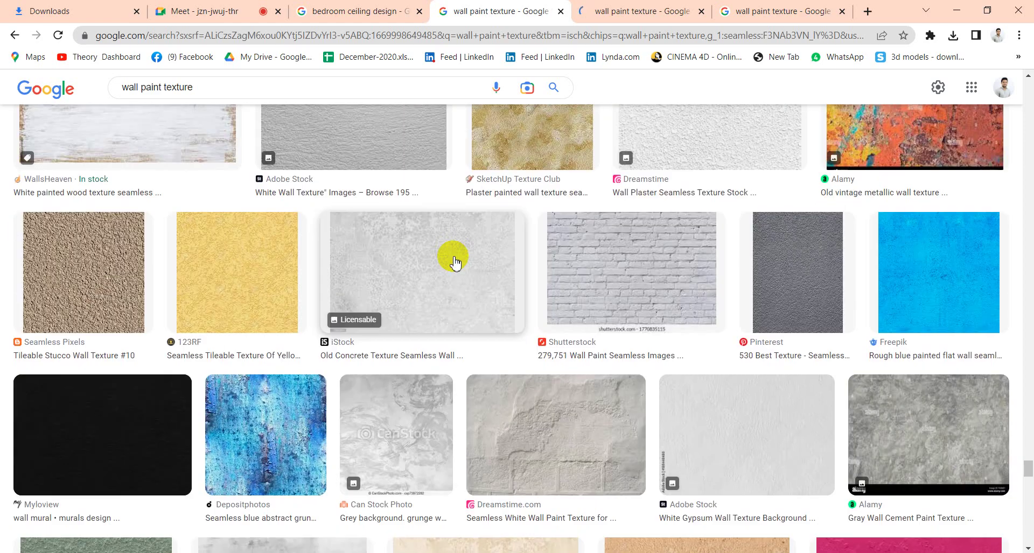
{"action": "scroll", "coordinate": [411, 374], "scroll_direction": "down", "scroll_amount": 6}
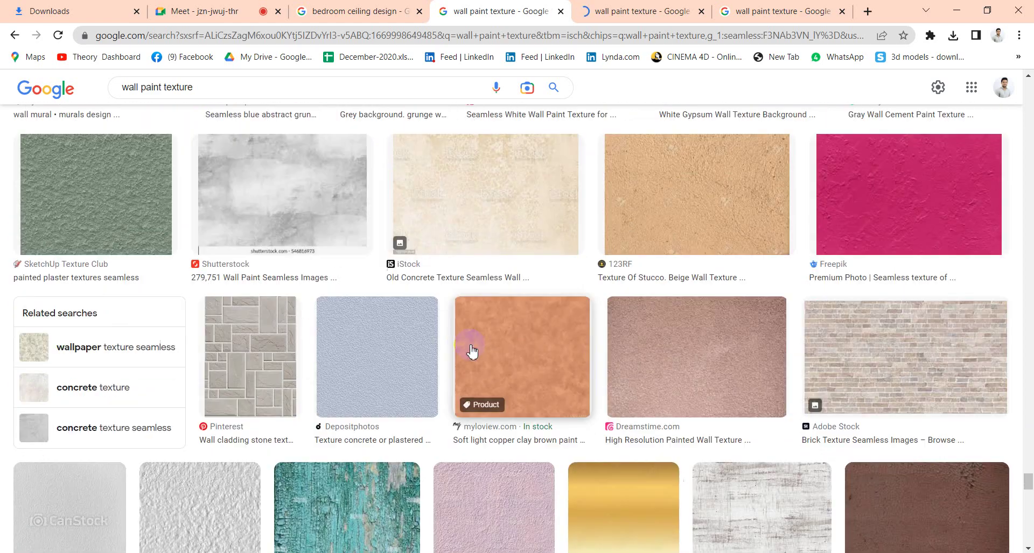
{"action": "scroll", "coordinate": [471, 351], "scroll_direction": "down", "scroll_amount": 3}
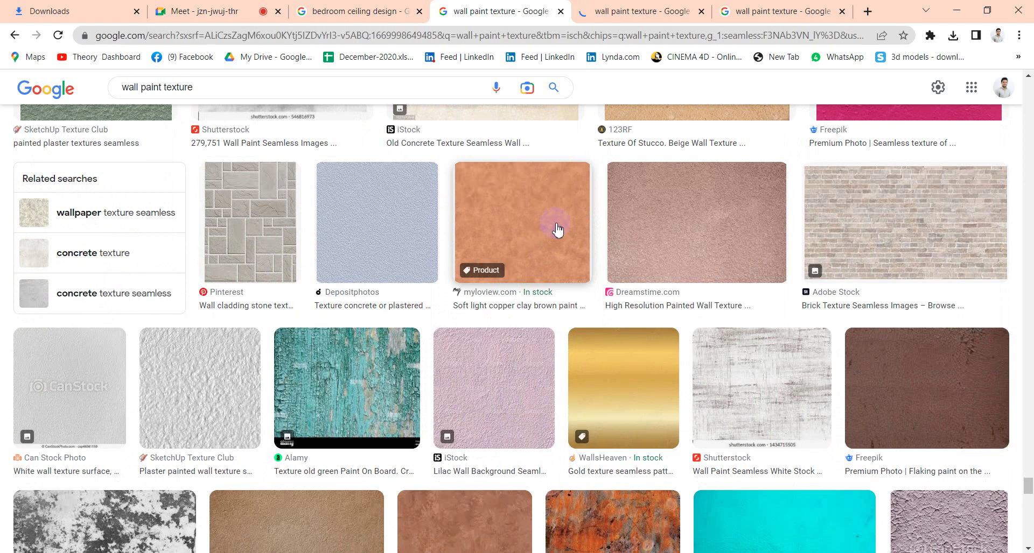
{"action": "scroll", "coordinate": [559, 225], "scroll_direction": "down", "scroll_amount": 5}
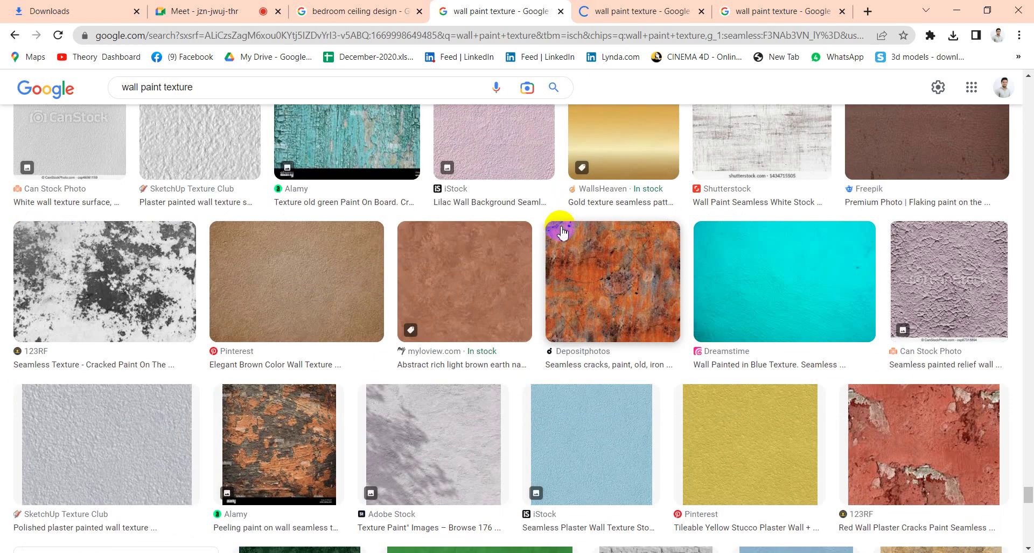
{"action": "left_click", "coordinate": [455, 283]}
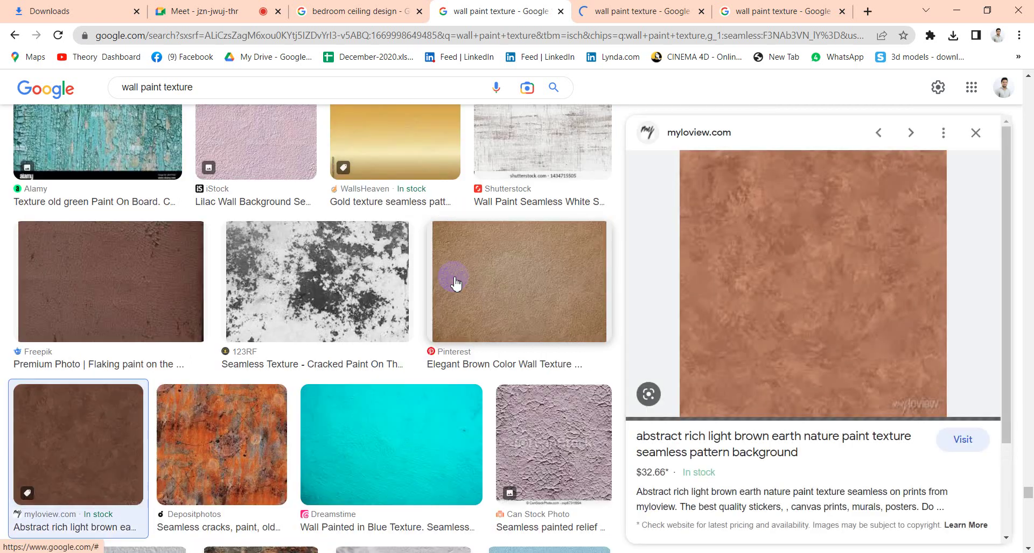
{"action": "scroll", "coordinate": [462, 277], "scroll_direction": "down", "scroll_amount": 5}
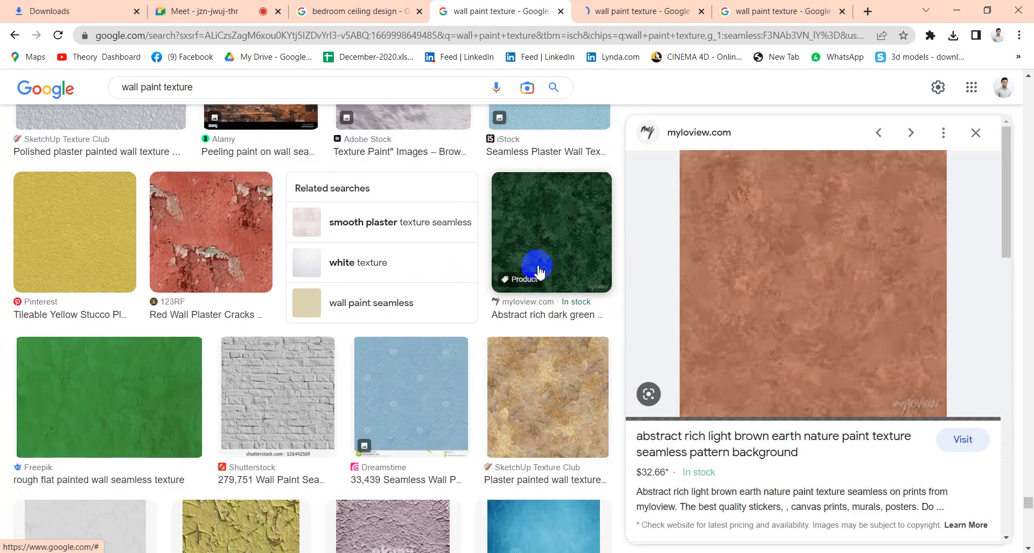
Step: Preview the dark green earth myloview texture and open the Fibre Glast Dark Green Met Paint image from its related content
{"action": "left_click", "coordinate": [542, 260]}
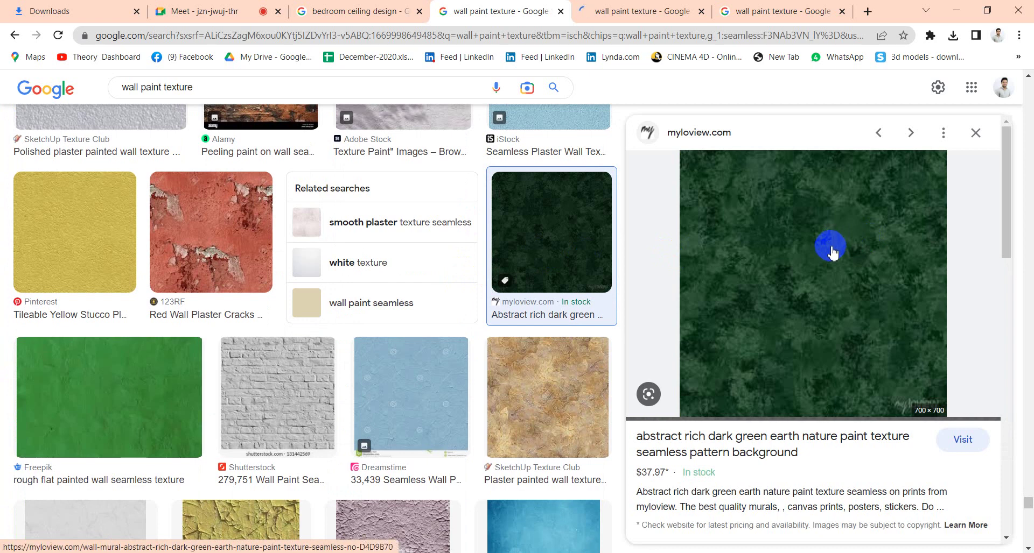
{"action": "scroll", "coordinate": [832, 252], "scroll_direction": "down", "scroll_amount": 10}
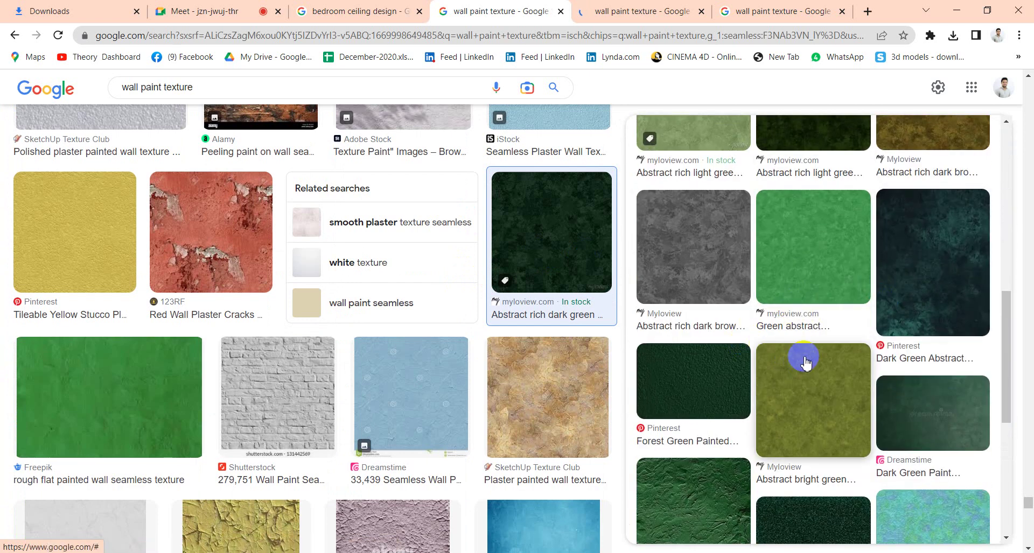
{"action": "scroll", "coordinate": [808, 323], "scroll_direction": "down", "scroll_amount": 5}
{"action": "left_click", "coordinate": [801, 306]}
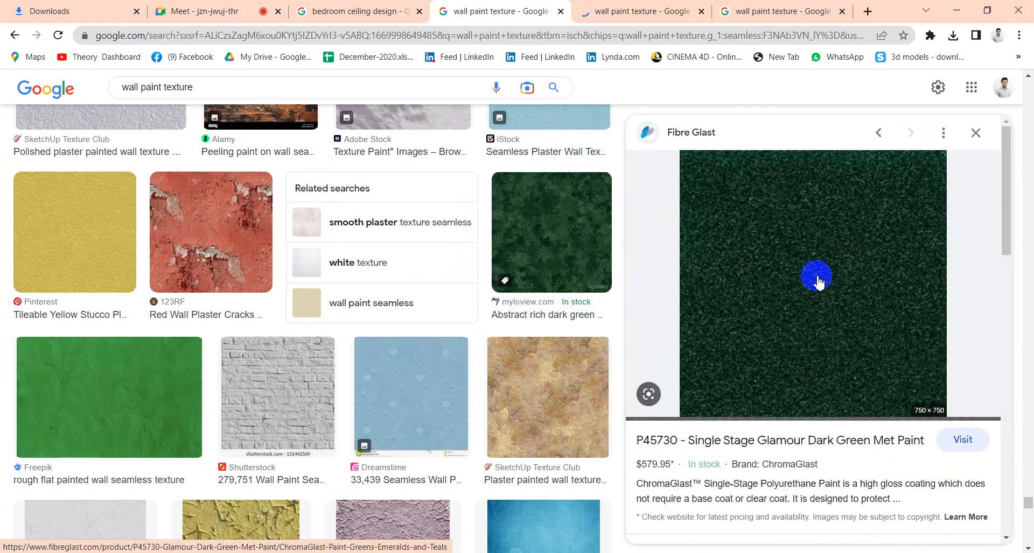
Step: Save the Fibre Glast dark green image as "images" in the Exibetion hall folder on drive G and show the downloaded file in its folder
{"action": "right_click", "coordinate": [804, 273]}
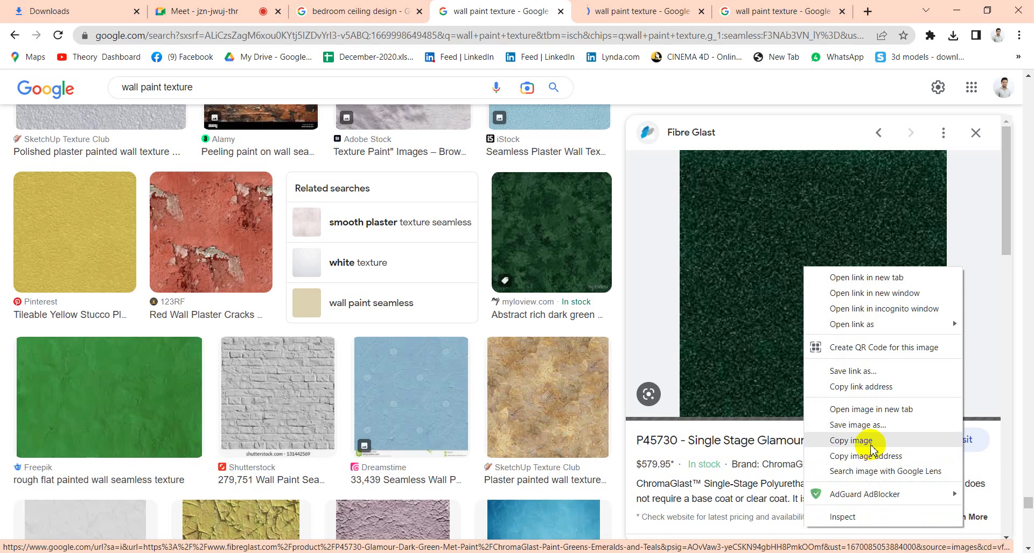
{"action": "left_click", "coordinate": [859, 424]}
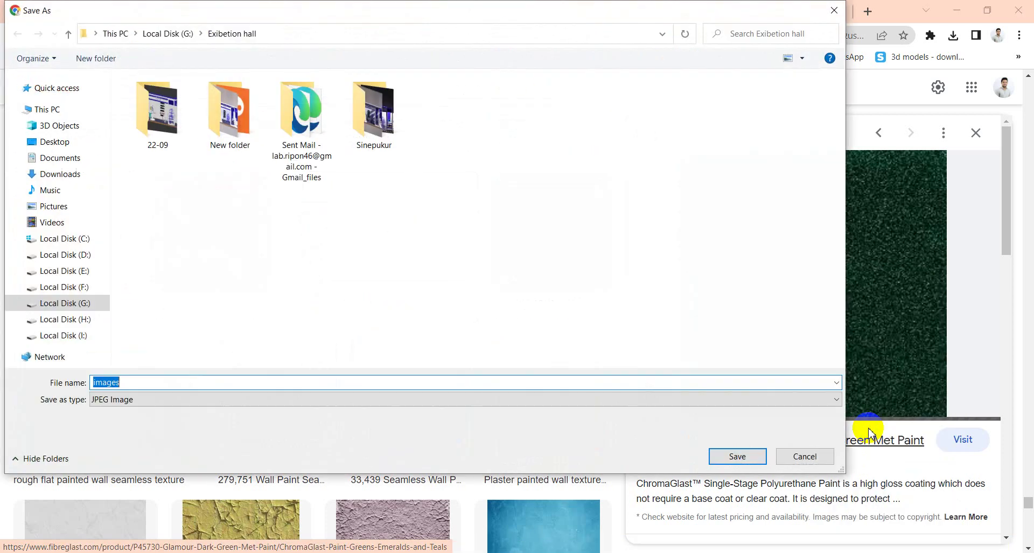
{"action": "left_click", "coordinate": [738, 457]}
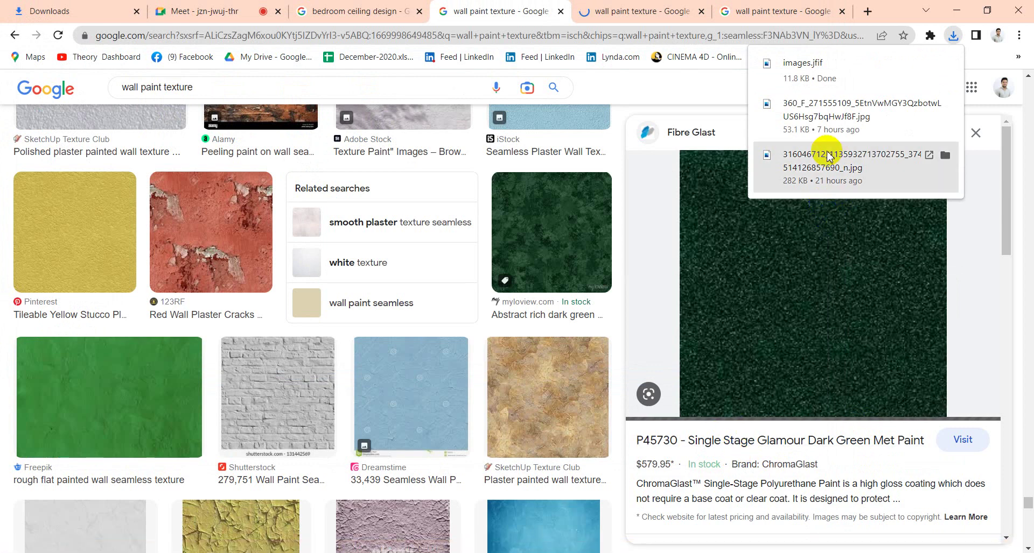
{"action": "key", "text": "ctrl+j"}
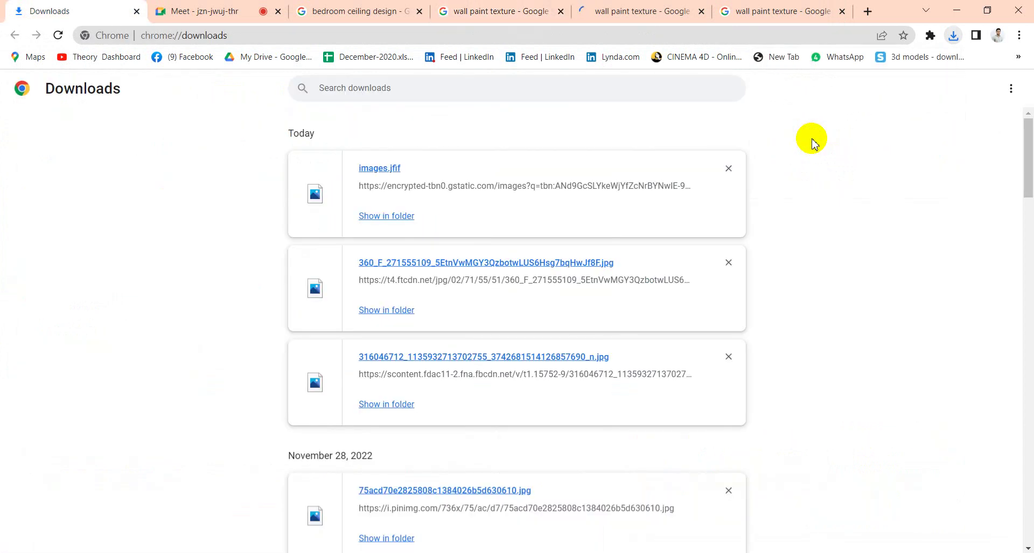
{"action": "left_click", "coordinate": [401, 218]}
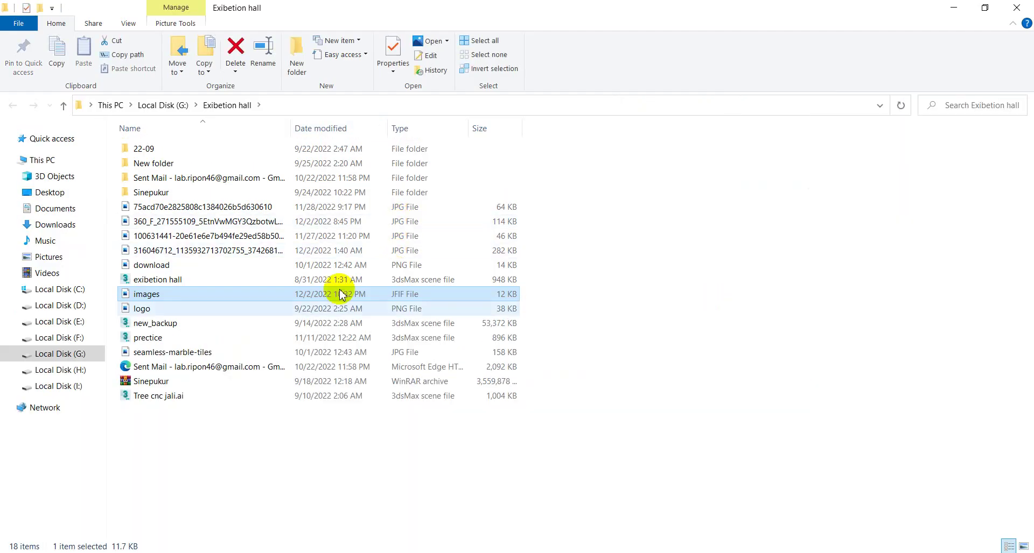
Step: Preview the downloaded images file in Photos, check the dark green texture, and close the viewer
{"action": "double_click", "coordinate": [159, 300]}
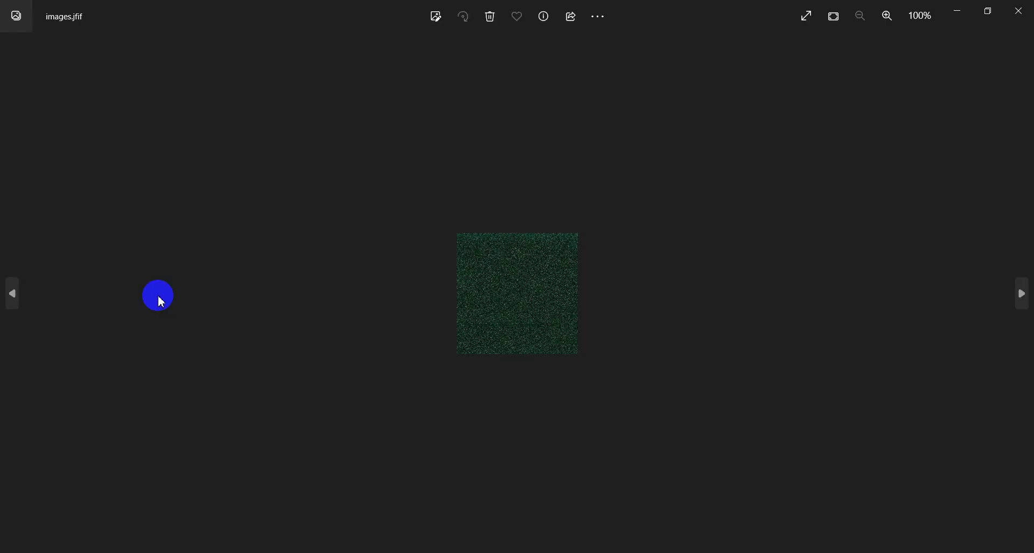
{"action": "left_click", "coordinate": [1018, 11]}
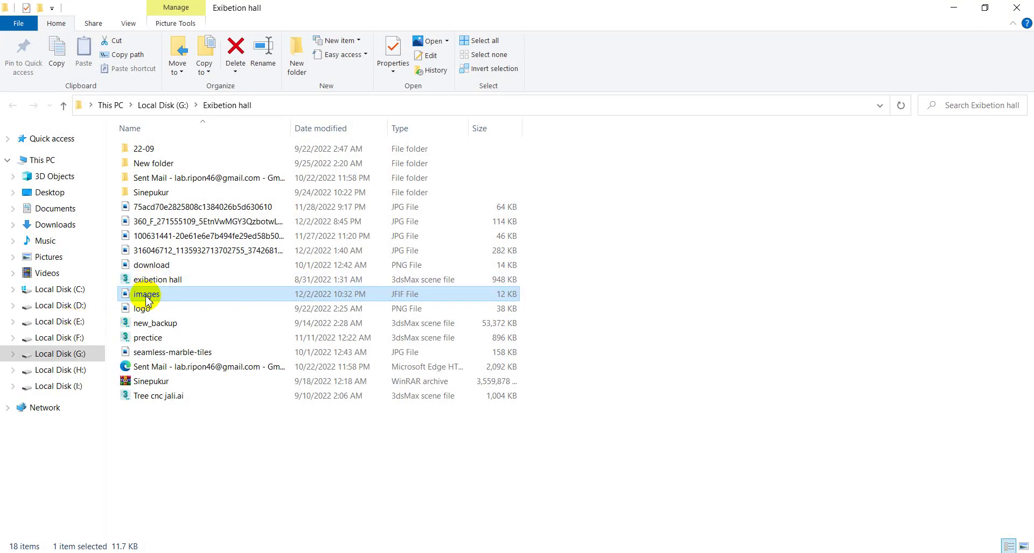
{"action": "double_click", "coordinate": [147, 297]}
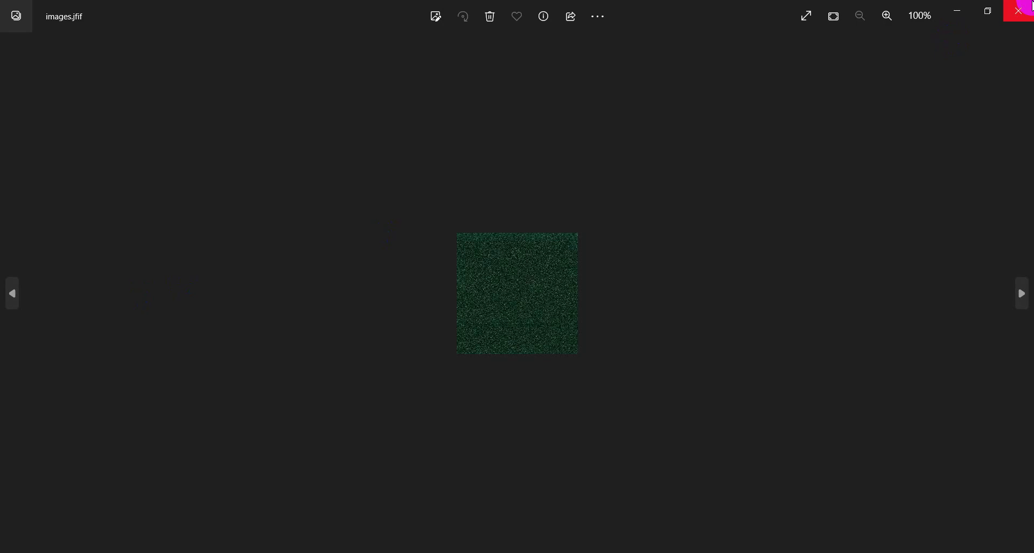
{"action": "left_click", "coordinate": [1025, 8]}
{"action": "right_click", "coordinate": [152, 300]}
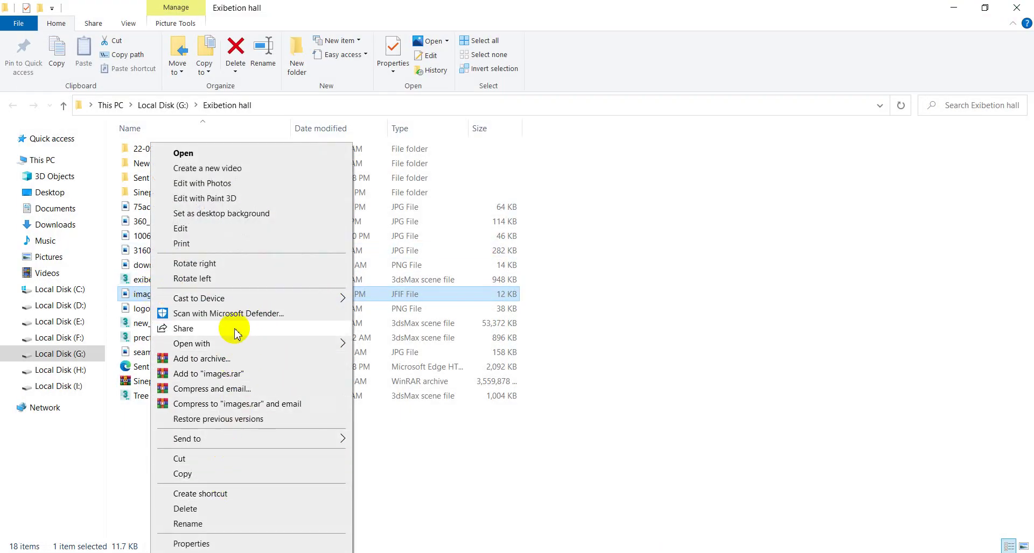
{"action": "mouse_move", "coordinate": [228, 345]}
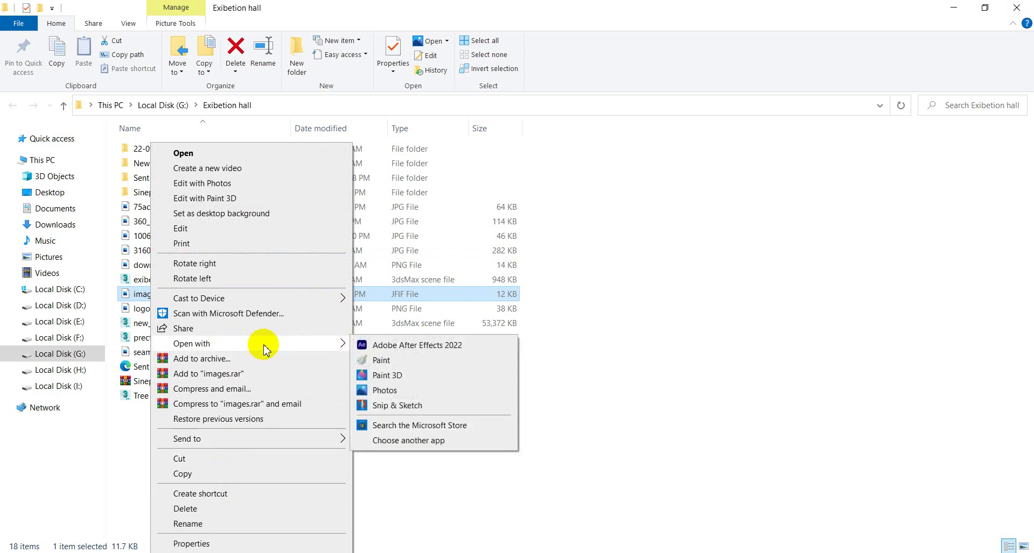
{"action": "left_click", "coordinate": [399, 441]}
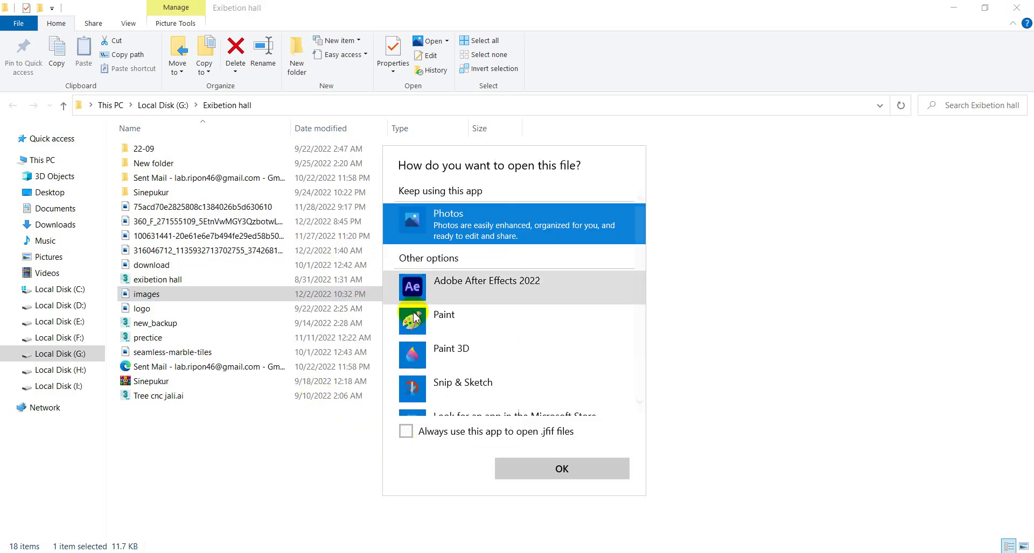
{"action": "scroll", "coordinate": [531, 357], "scroll_direction": "down", "scroll_amount": 2}
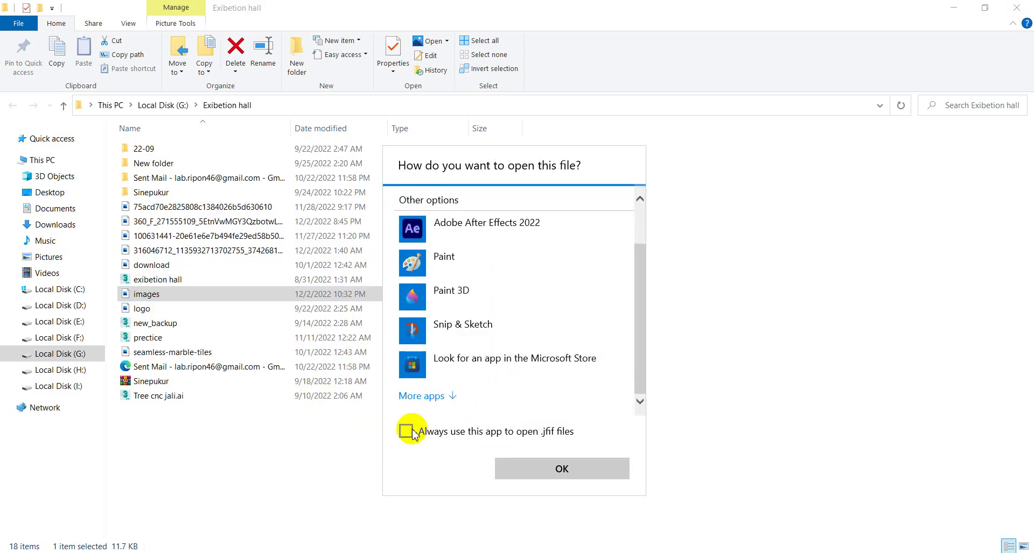
{"action": "scroll", "coordinate": [520, 301], "scroll_direction": "up", "scroll_amount": 2}
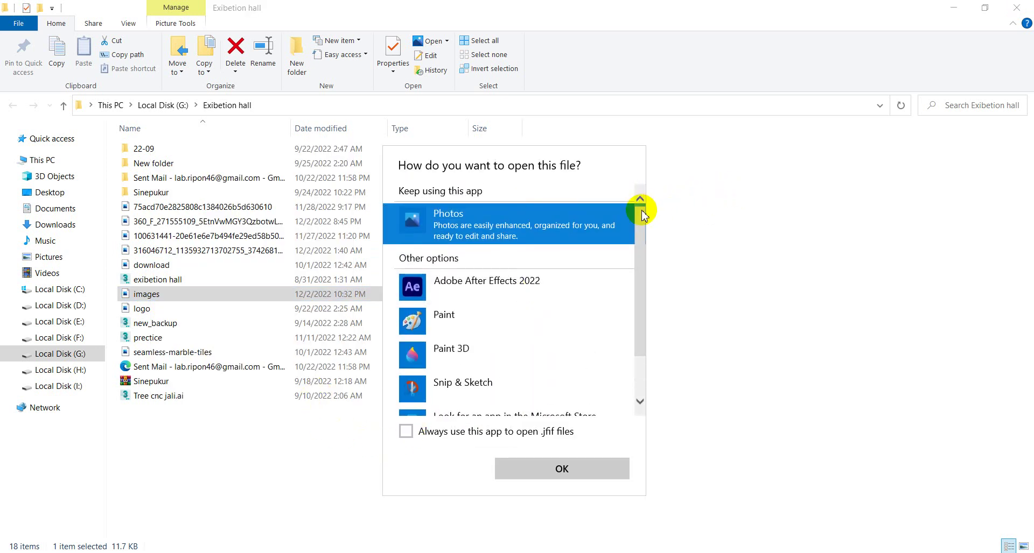
{"action": "left_click", "coordinate": [743, 399]}
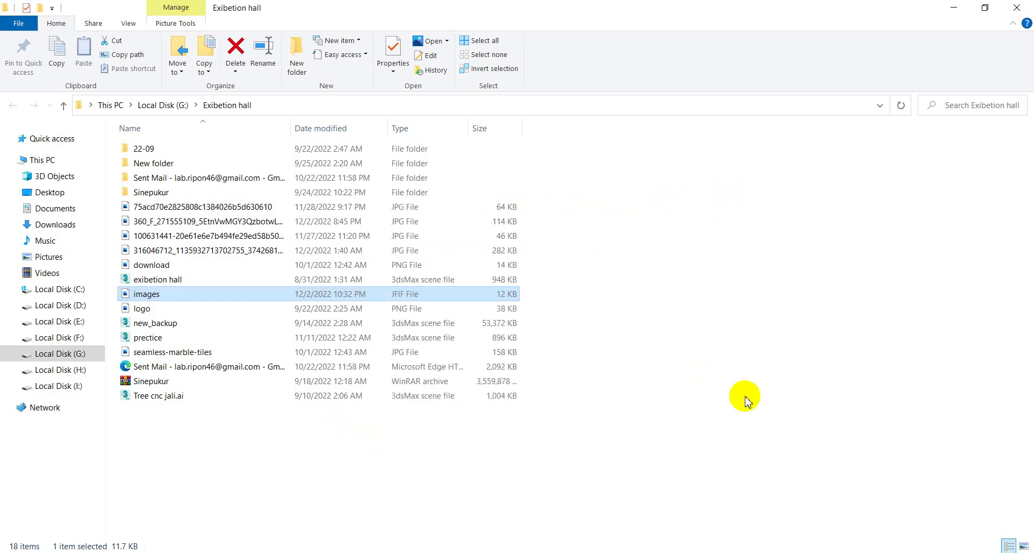
Step: Open the images file with Adobe Photoshop 2021 and make it the app always used for .jfif files
{"action": "right_click", "coordinate": [123, 301]}
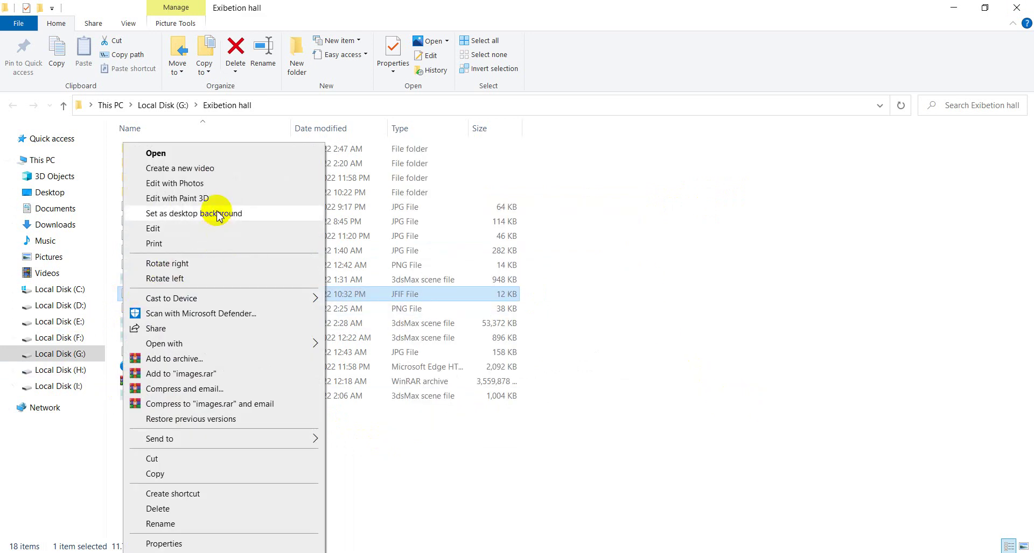
{"action": "mouse_move", "coordinate": [267, 341]}
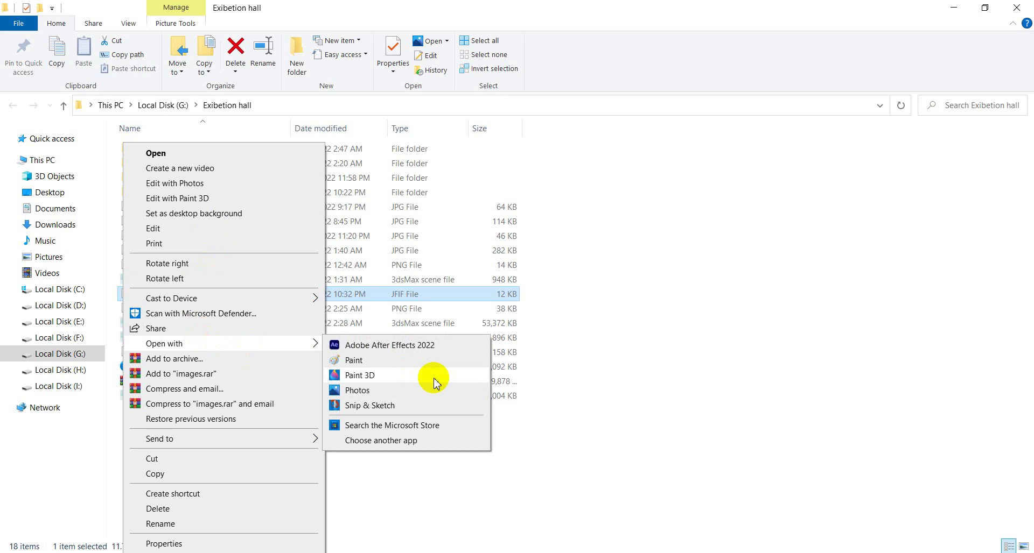
{"action": "left_click", "coordinate": [389, 442]}
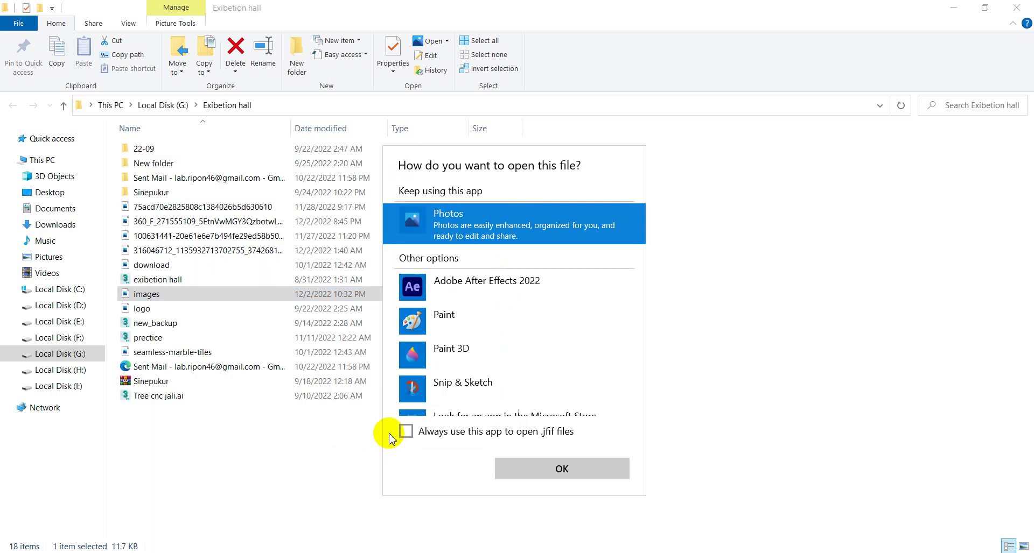
{"action": "scroll", "coordinate": [526, 330], "scroll_direction": "down", "scroll_amount": 2}
{"action": "scroll", "coordinate": [458, 401], "scroll_direction": "up", "scroll_amount": 1}
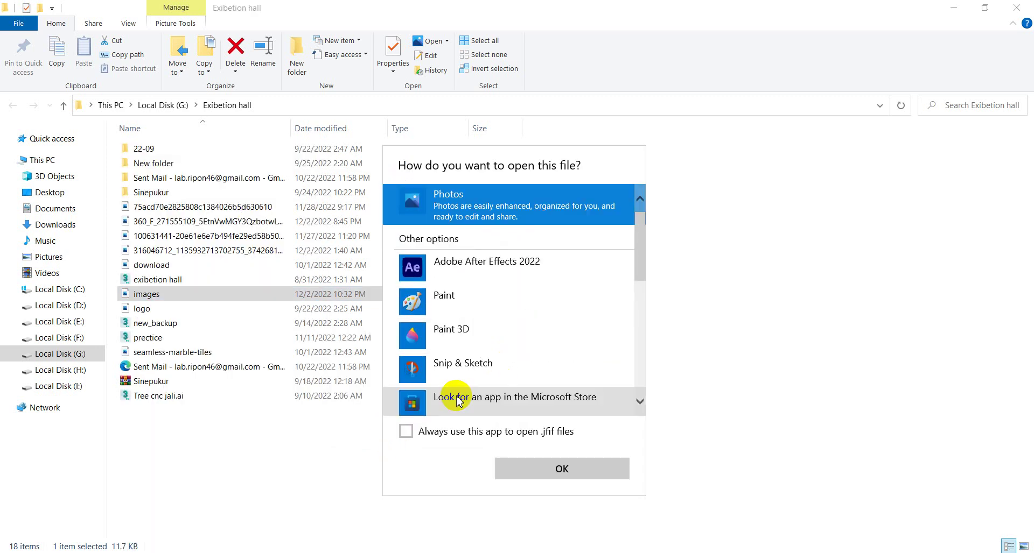
{"action": "scroll", "coordinate": [521, 297], "scroll_direction": "down", "scroll_amount": 3}
{"action": "scroll", "coordinate": [523, 302], "scroll_direction": "up", "scroll_amount": 1}
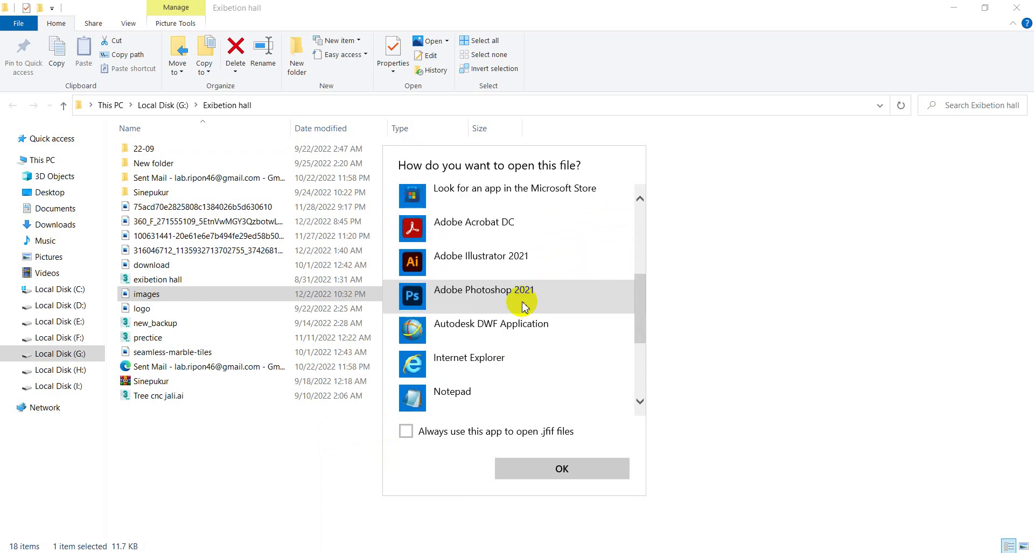
{"action": "left_click", "coordinate": [521, 311]}
{"action": "left_click", "coordinate": [406, 431]}
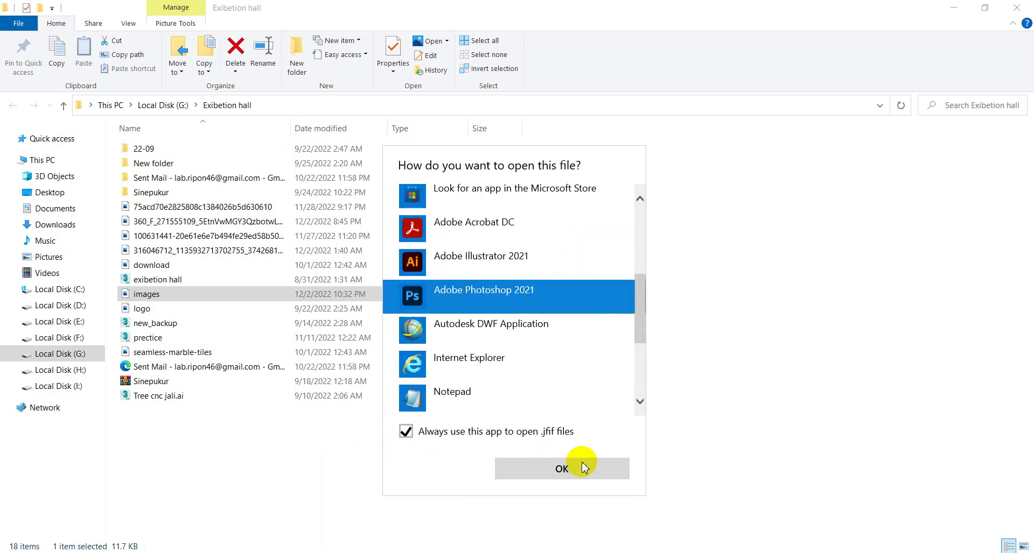
{"action": "left_click", "coordinate": [563, 470]}
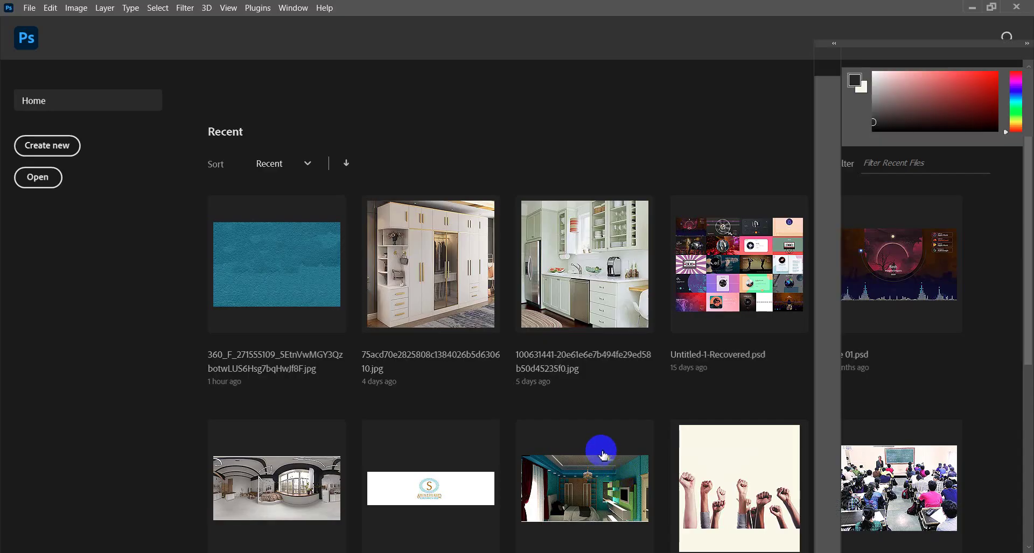
Step: Examine the grain and edges of the dark green texture up close with the Move tool active
{"action": "scroll", "coordinate": [454, 320], "scroll_direction": "up", "scroll_amount": 1, "text": "ctrl"}
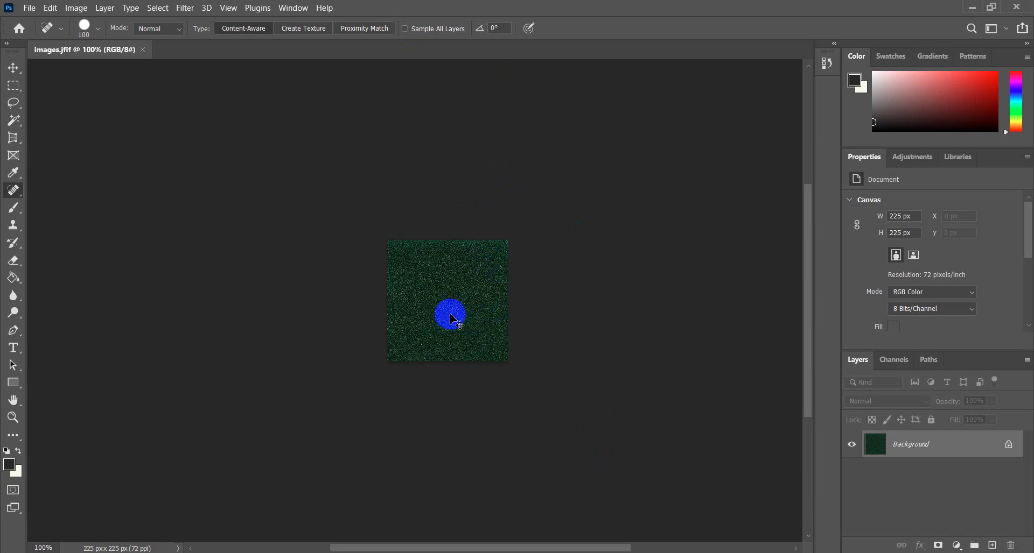
{"action": "scroll", "coordinate": [510, 358], "scroll_direction": "up", "scroll_amount": 5, "text": "alt"}
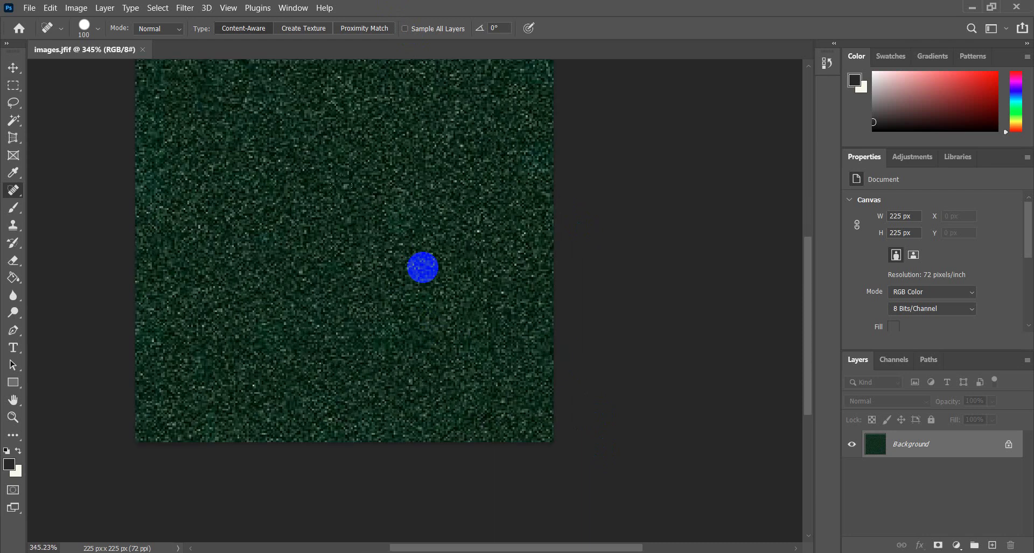
{"action": "scroll", "coordinate": [597, 237], "scroll_direction": "right", "scroll_amount": 2}
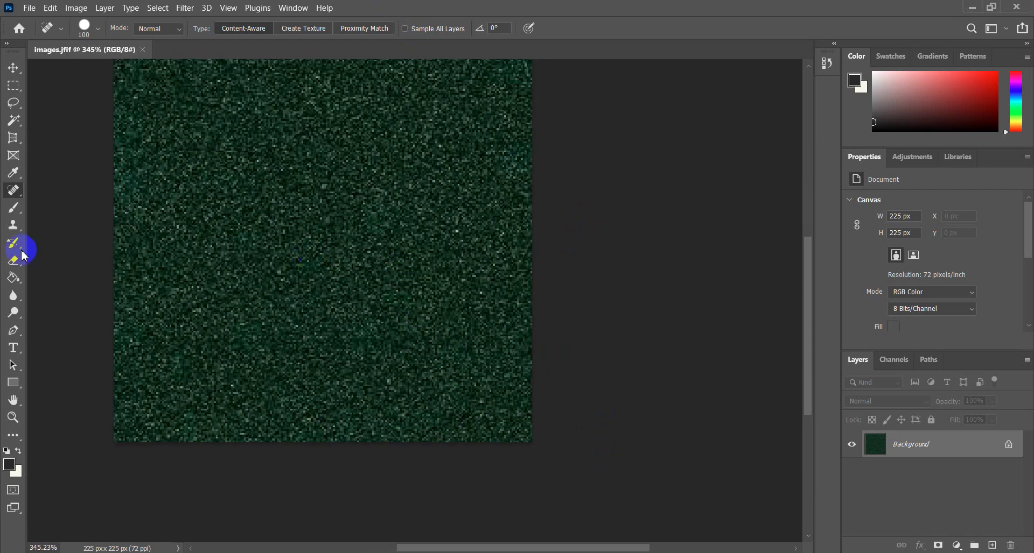
{"action": "left_click", "coordinate": [14, 67]}
{"action": "left_click", "coordinate": [409, 281]}
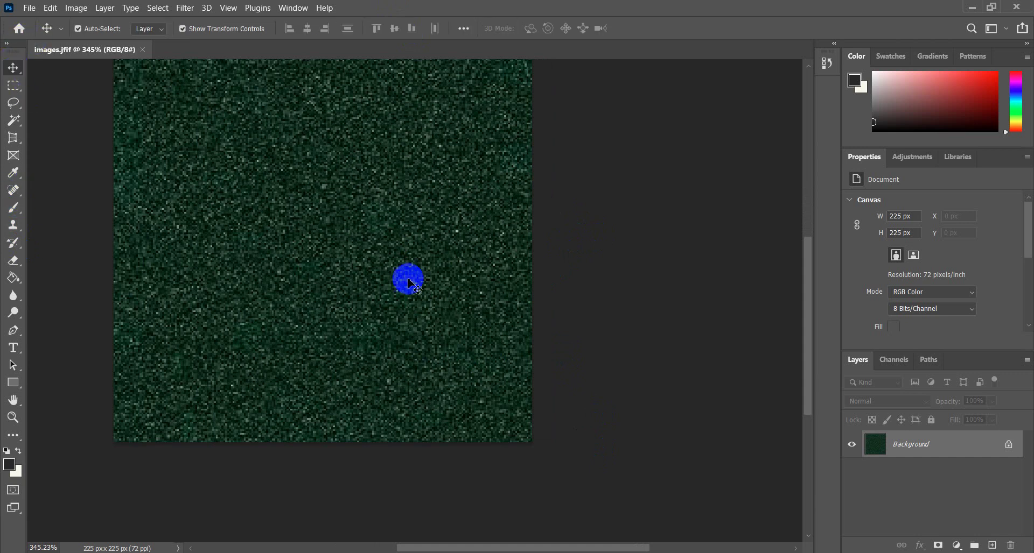
{"action": "scroll", "coordinate": [381, 260], "scroll_direction": "right", "scroll_amount": 1, "text": "ctrl"}
{"action": "scroll", "coordinate": [351, 244], "scroll_direction": "left", "scroll_amount": 5, "text": "ctrl"}
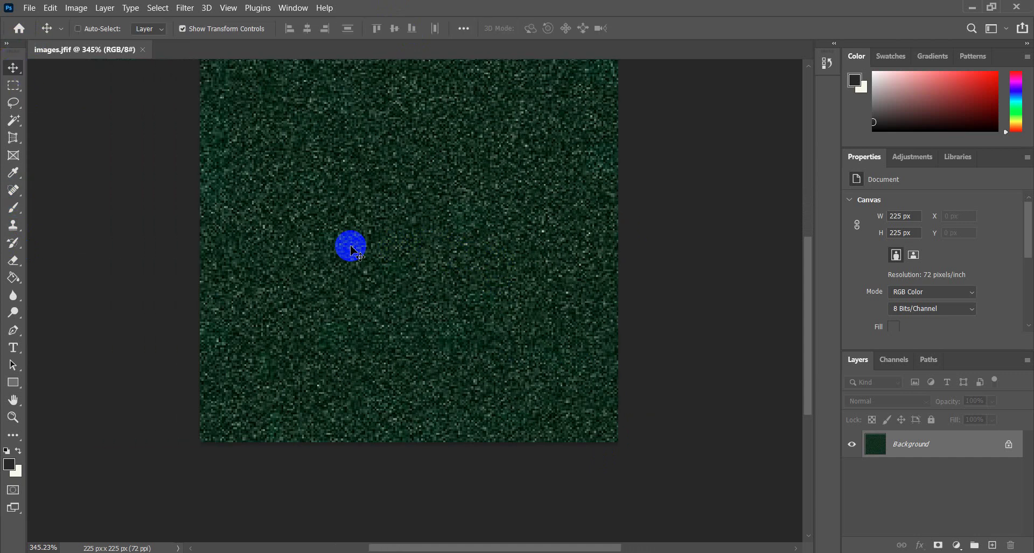
{"action": "scroll", "coordinate": [672, 268], "scroll_direction": "up", "scroll_amount": 3}
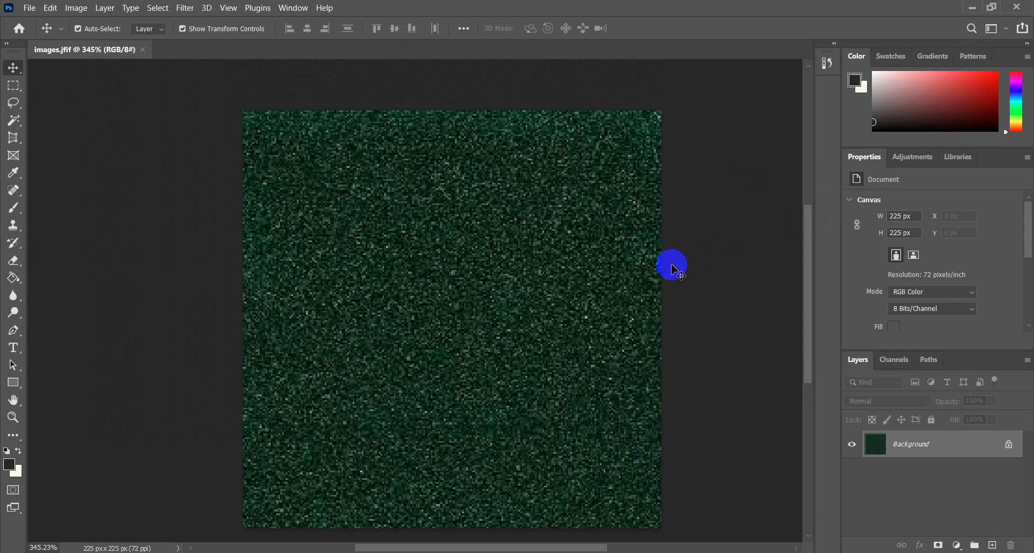
Step: Show the images file in its Exibetion hall folder and try to load it into the second material slot in 3ds Max's Material Editor
{"action": "key", "text": "super"}
{"action": "key", "text": "super"}
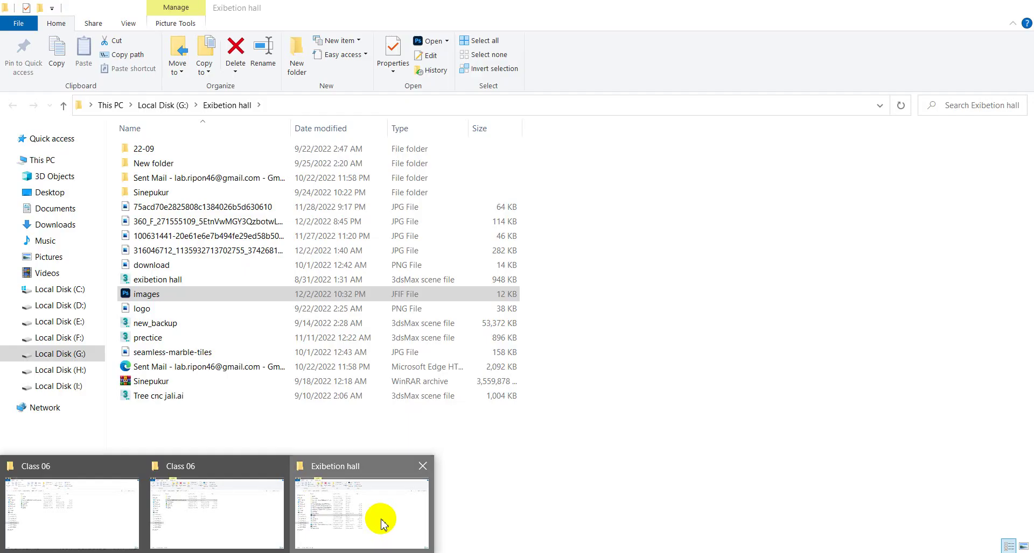
{"action": "left_click", "coordinate": [381, 524]}
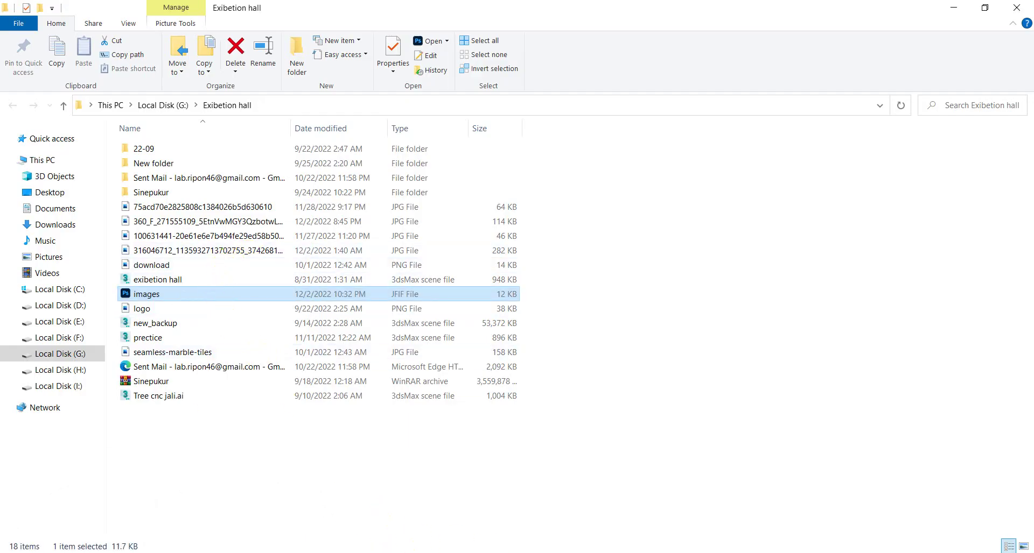
{"action": "left_click", "coordinate": [464, 551]}
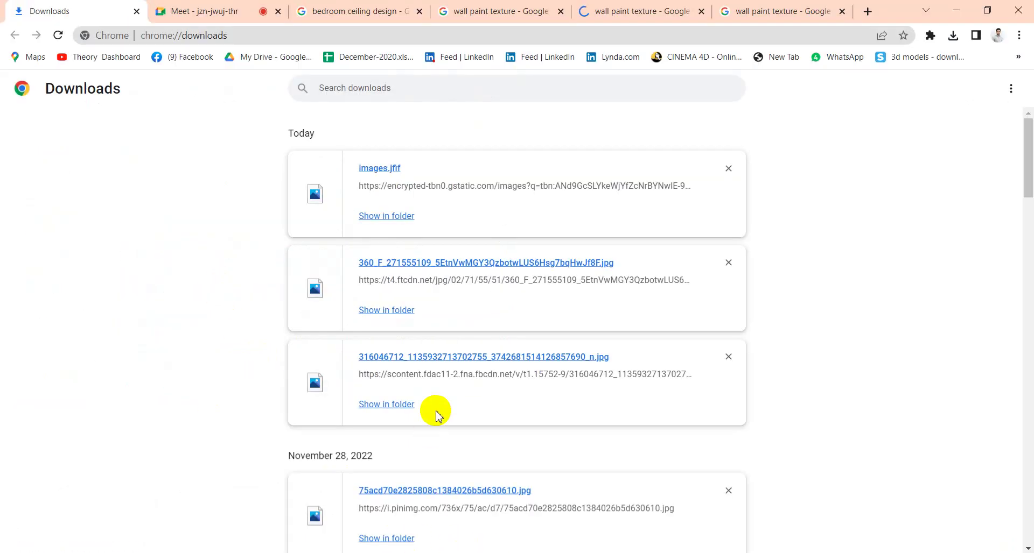
{"action": "left_click", "coordinate": [408, 218]}
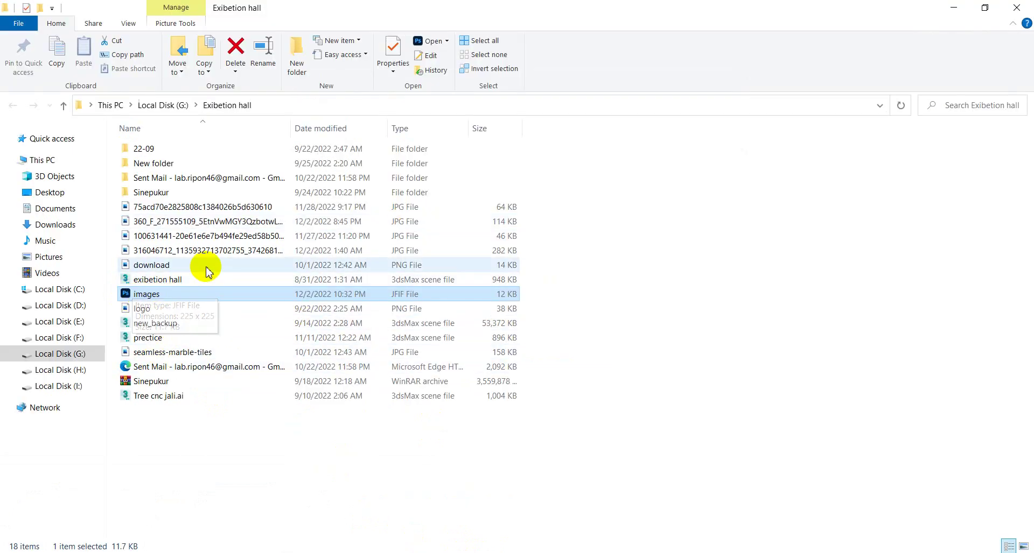
{"action": "left_click_drag", "start_coordinate": [149, 295], "coordinate": [226, 151]}
{"action": "key", "text": "m"}
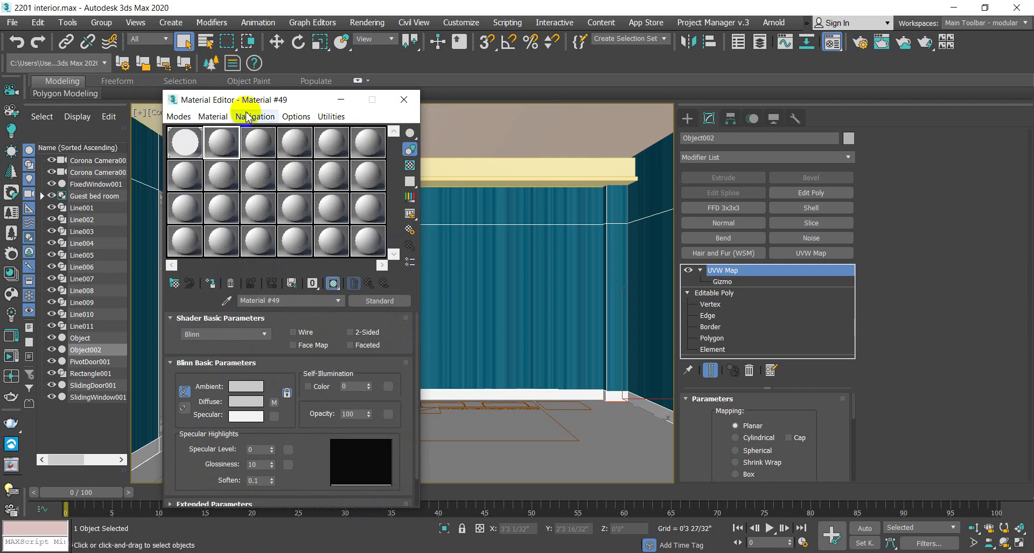
Step: Show the images file in its folder again from Chrome's download list and try to carry it over to 3ds Max
{"action": "key", "text": "alt+Tab"}
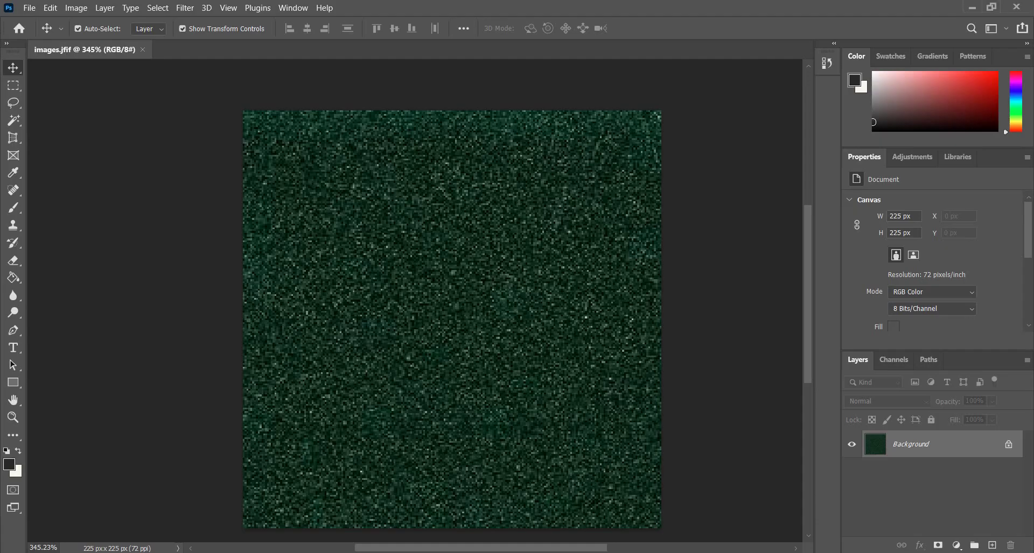
{"action": "key", "text": "alt+Tab"}
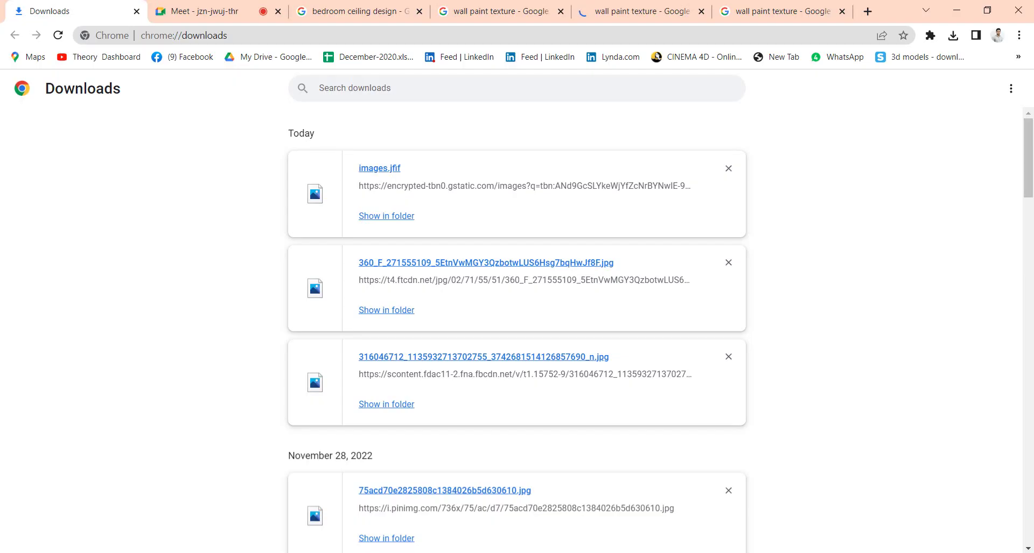
{"action": "left_click", "coordinate": [384, 218]}
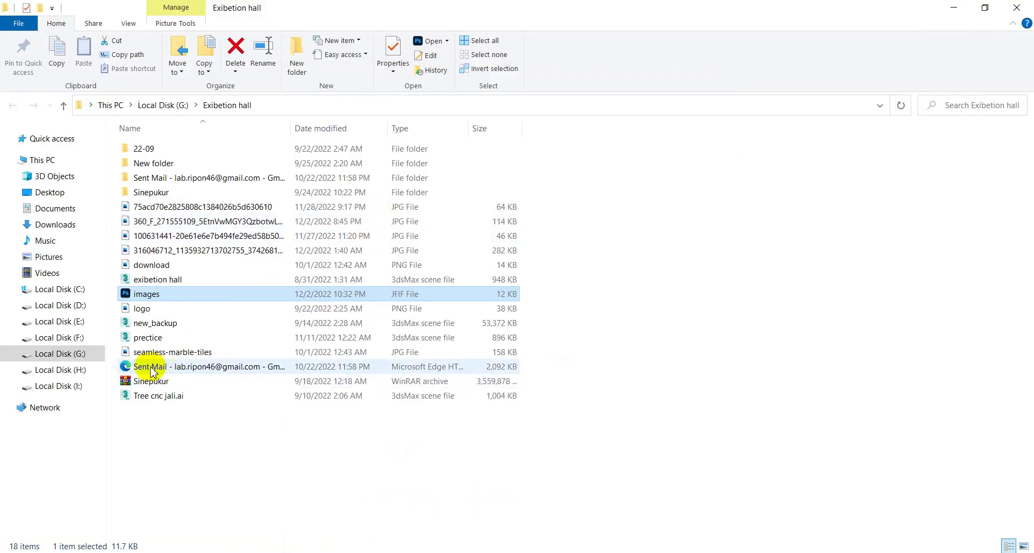
{"action": "left_click_drag", "start_coordinate": [146, 295], "coordinate": [366, 383]}
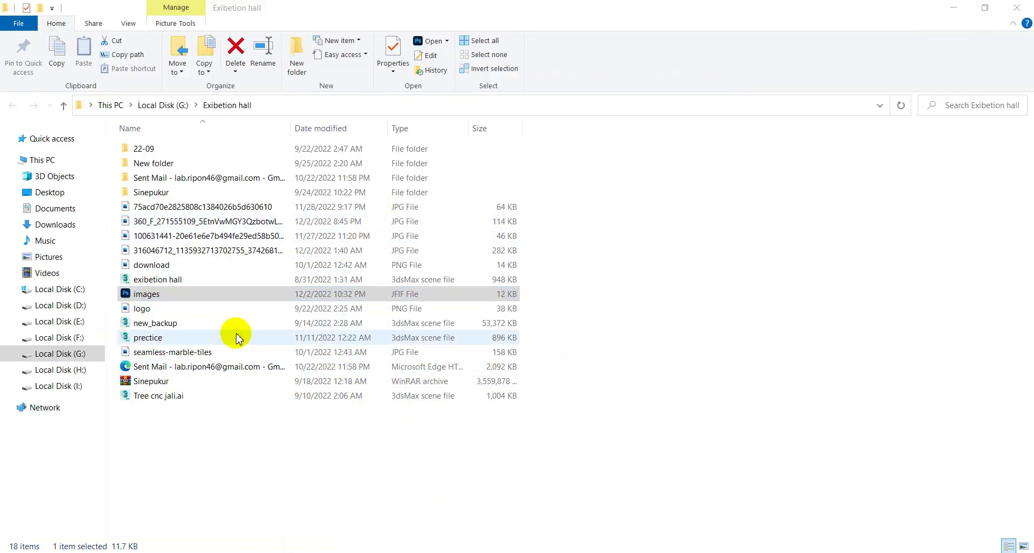
Step: Open the images file with Photos instead of its default app and close the viewer again
{"action": "right_click", "coordinate": [218, 296]}
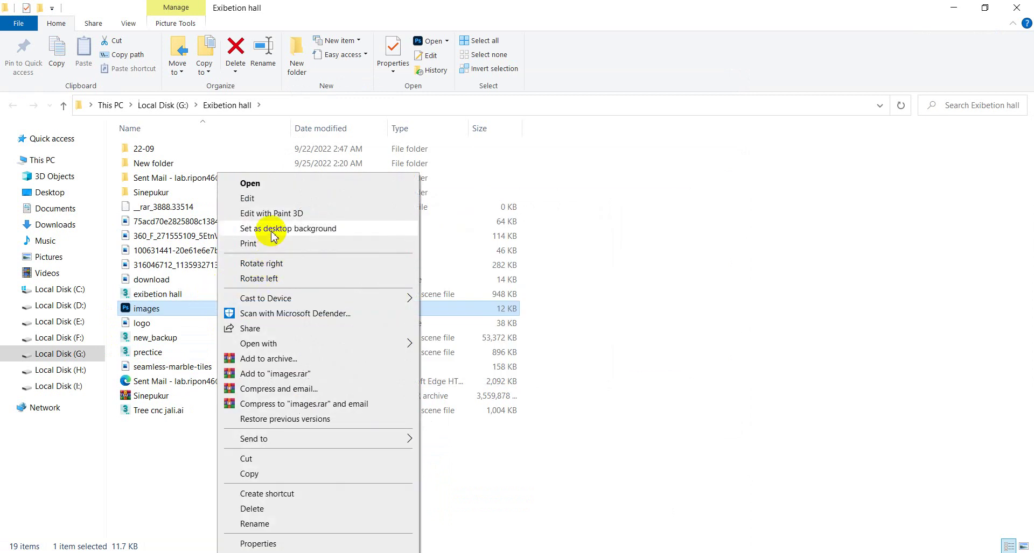
{"action": "mouse_move", "coordinate": [293, 345]}
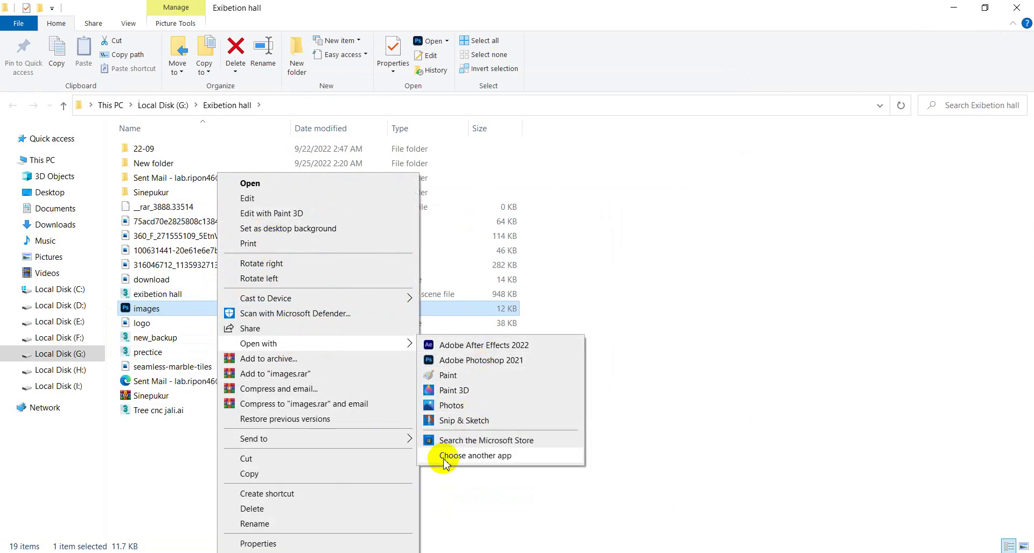
{"action": "left_click", "coordinate": [452, 406]}
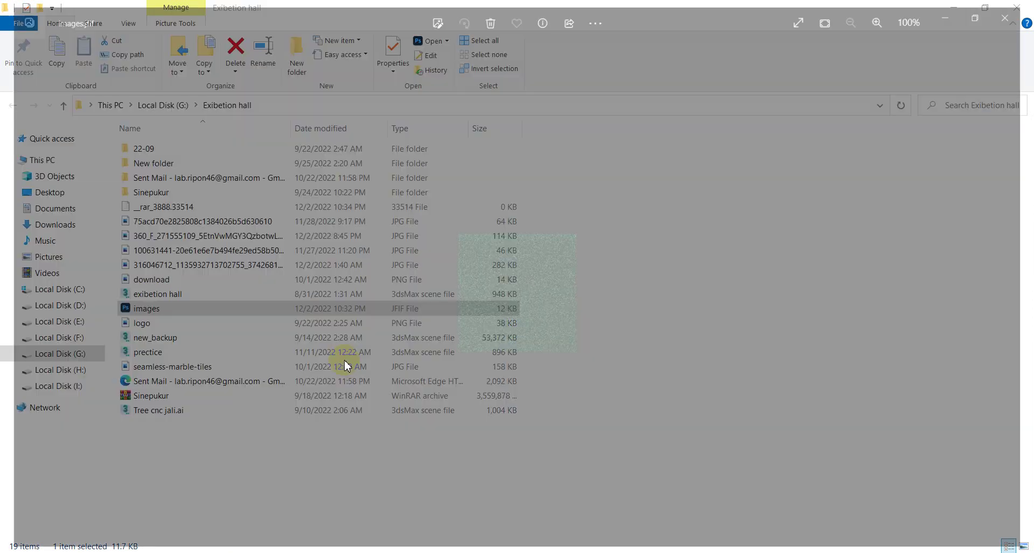
{"action": "left_click", "coordinate": [1023, 8]}
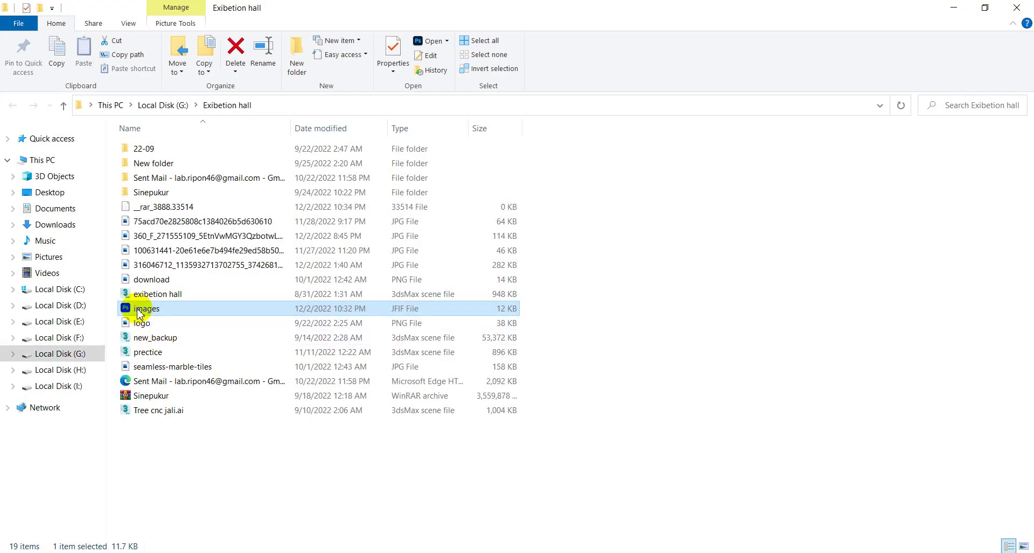
Step: Load the images file from the Exibetion hall folder into the second material slot and assign that material to the selected walls
{"action": "right_click", "coordinate": [211, 314]}
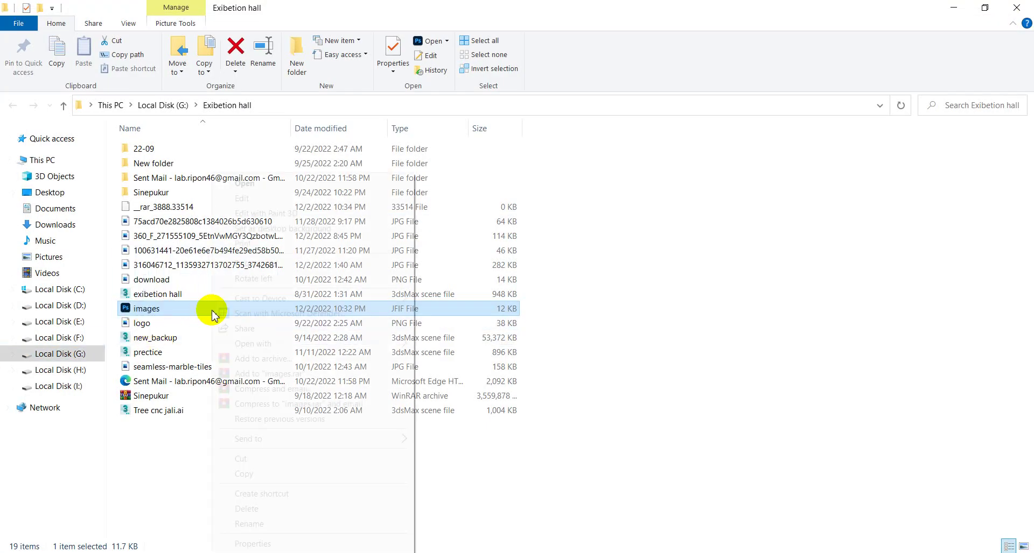
{"action": "left_click_drag", "start_coordinate": [143, 309], "coordinate": [228, 147]}
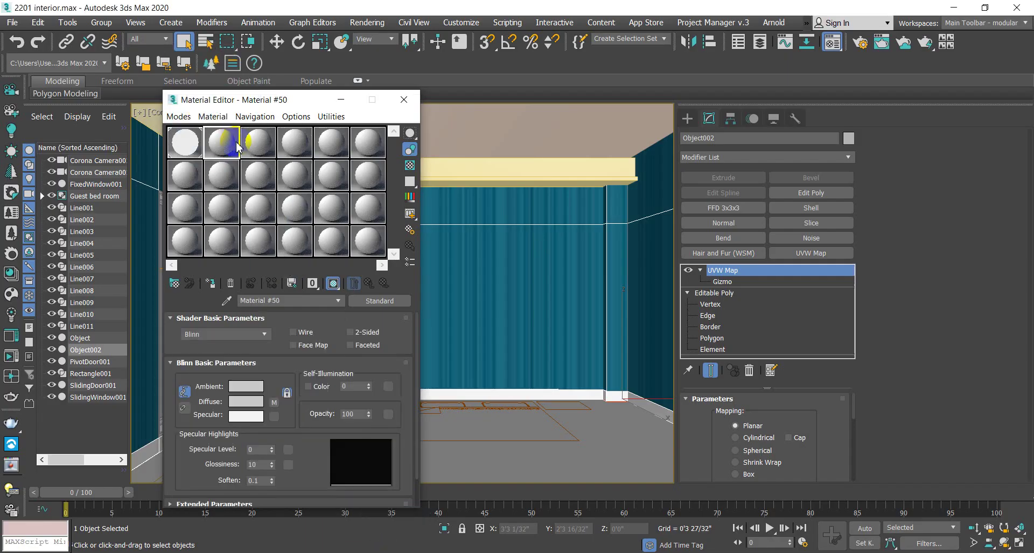
{"action": "left_click", "coordinate": [211, 281]}
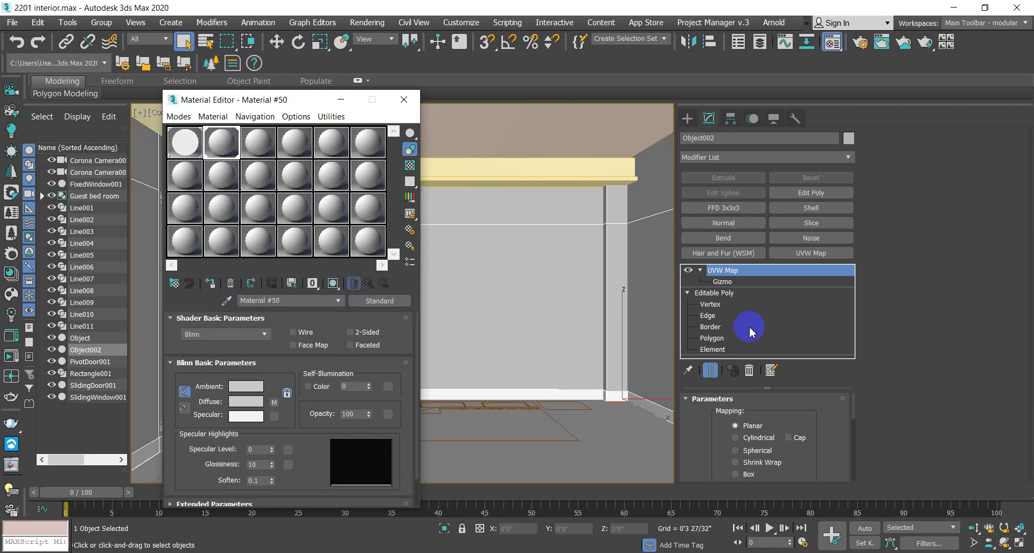
Step: Set the UVW Map modifier on the inner walls to Box mapping
{"action": "left_click", "coordinate": [734, 270]}
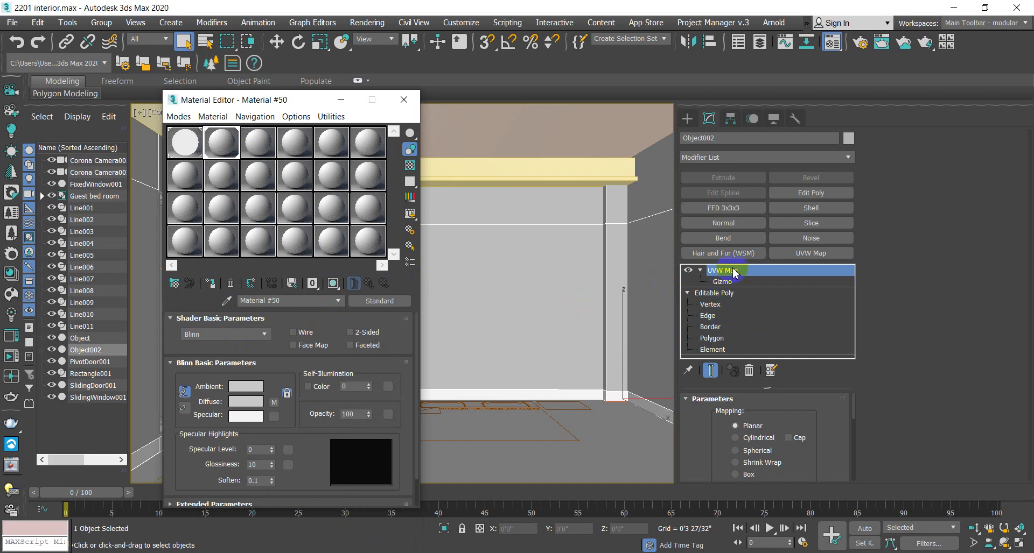
{"action": "left_click", "coordinate": [730, 283]}
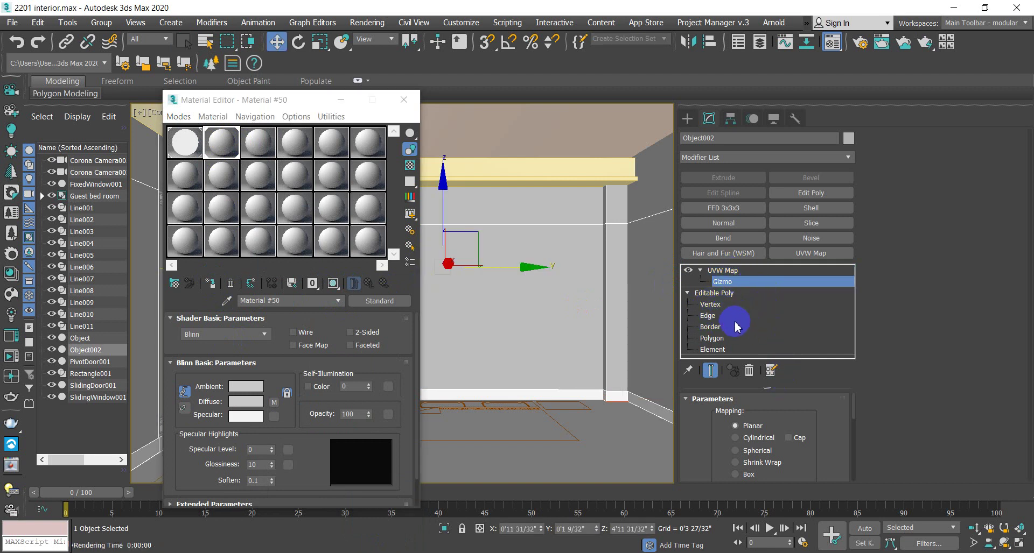
{"action": "left_click", "coordinate": [721, 271]}
{"action": "left_click_drag", "start_coordinate": [816, 478], "coordinate": [816, 445]}
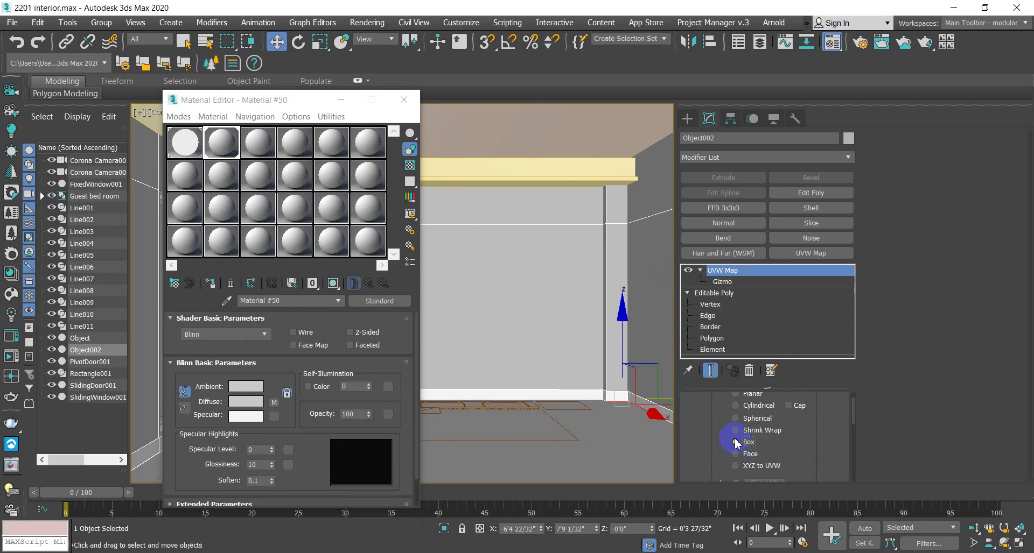
Step: Try loading the images file from the Exibetion hall folder into the third material slot and close the Material Editor
{"action": "left_click", "coordinate": [259, 141]}
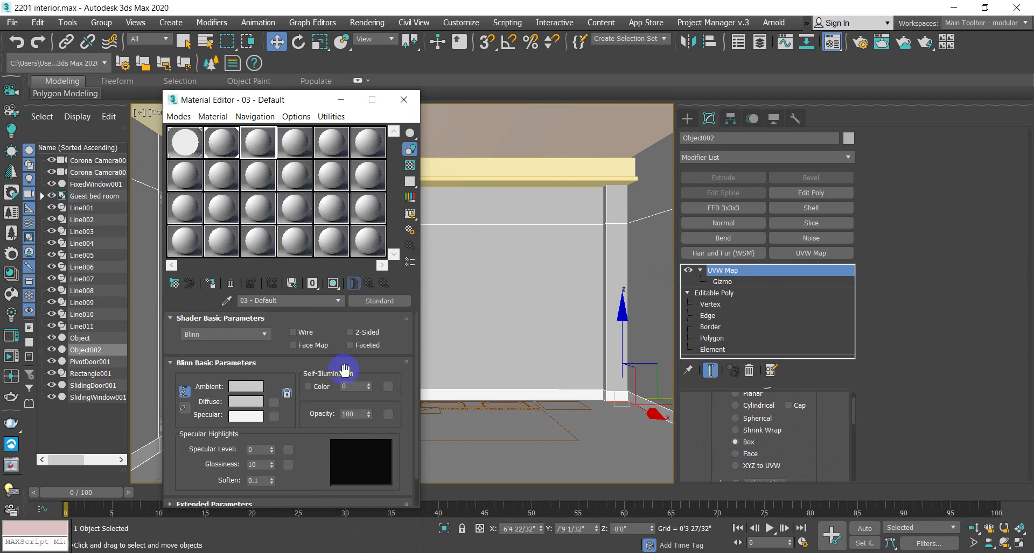
{"action": "left_click", "coordinate": [215, 552]}
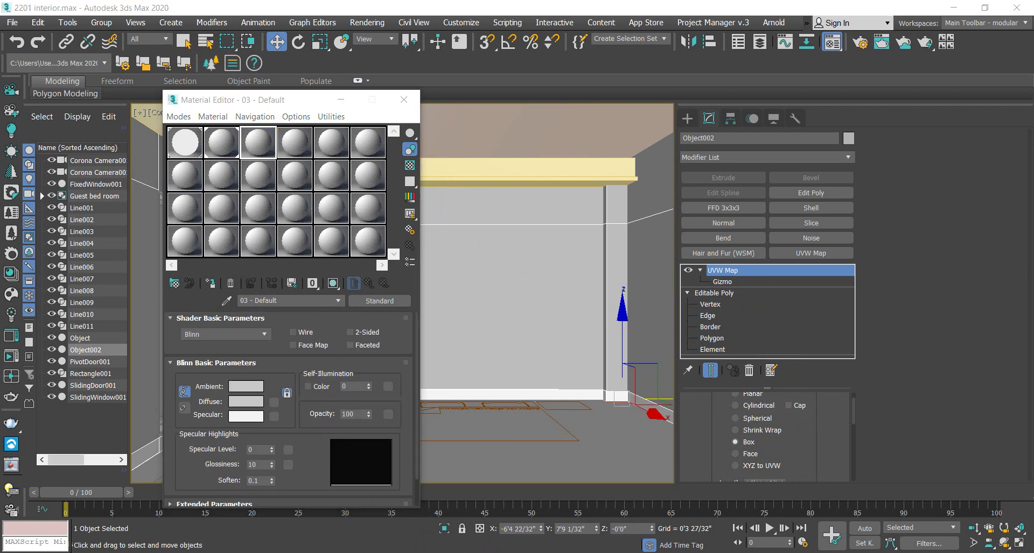
{"action": "left_click", "coordinate": [339, 525]}
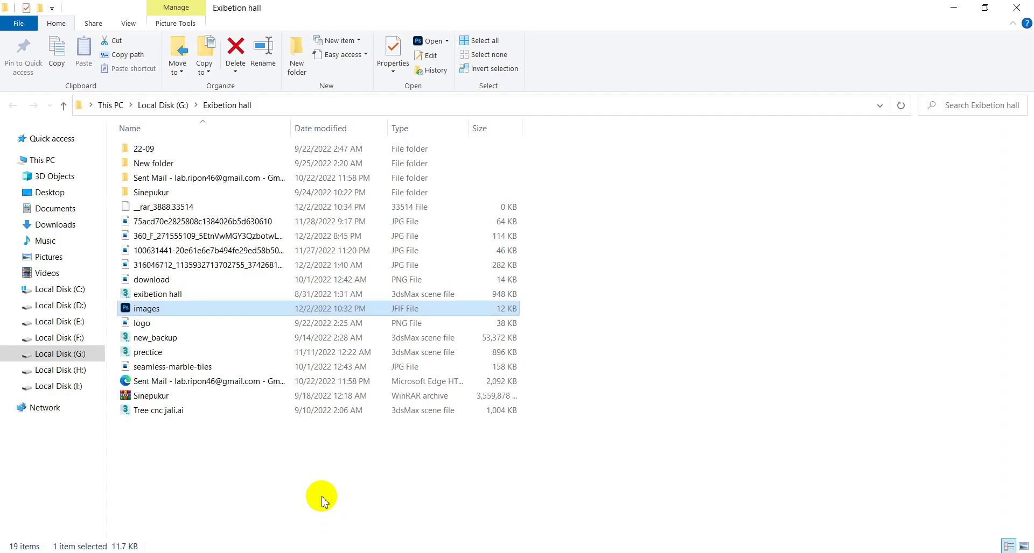
{"action": "left_click_drag", "start_coordinate": [145, 308], "coordinate": [262, 142]}
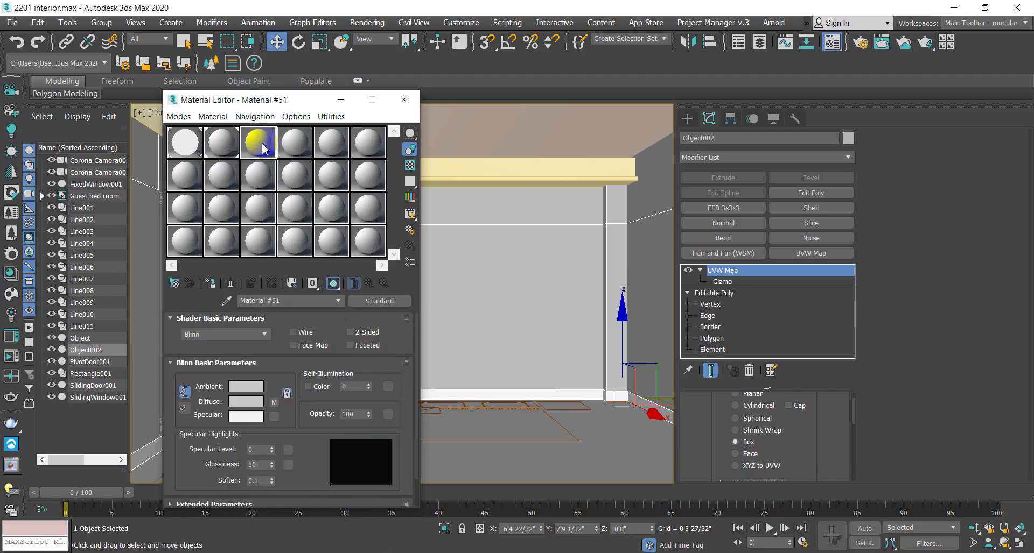
{"action": "left_click", "coordinate": [414, 102]}
{"action": "left_click", "coordinate": [413, 101]}
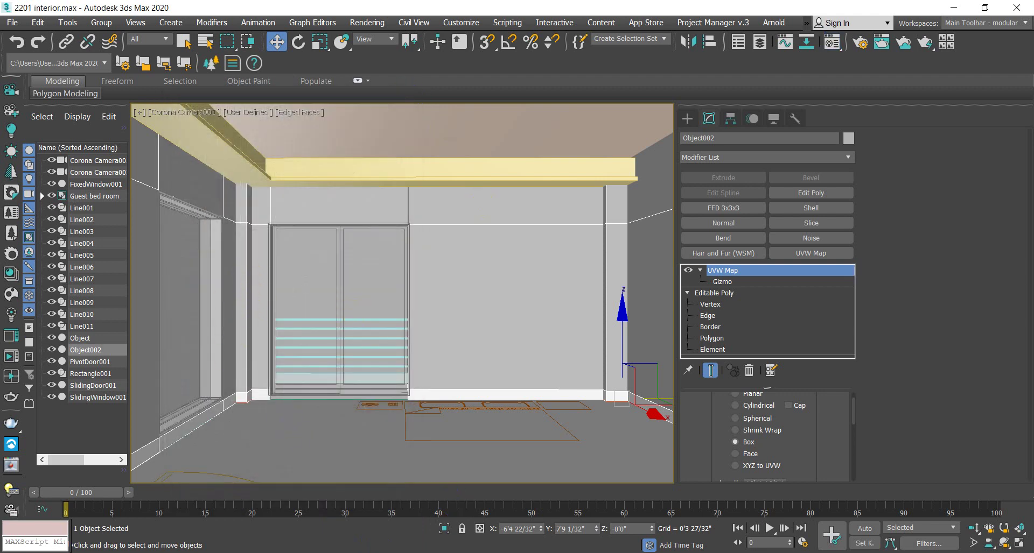
Step: Browse the seamless wall paint texture results in Chrome and preview the dark green myloview and green Dreamstime textures
{"action": "left_click", "coordinate": [440, 548]}
{"action": "left_click", "coordinate": [353, 9]}
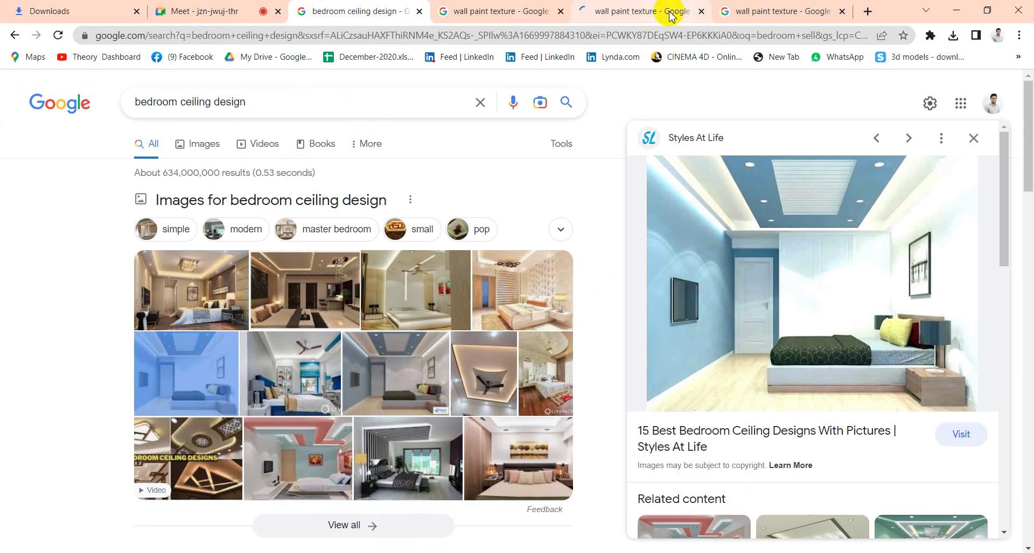
{"action": "left_click", "coordinate": [525, 10]}
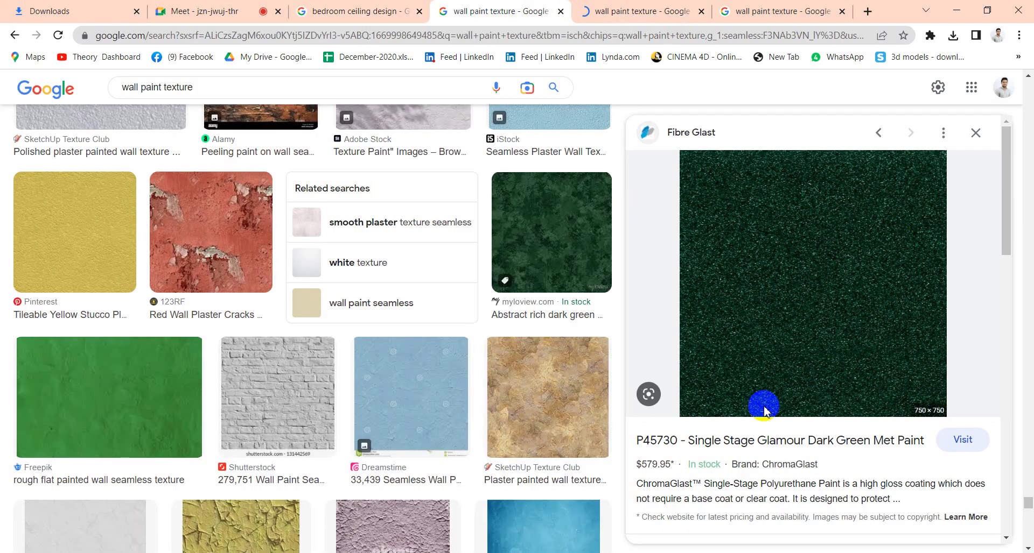
{"action": "left_click", "coordinate": [549, 207]}
{"action": "scroll", "coordinate": [355, 368], "scroll_direction": "down", "scroll_amount": 3}
{"action": "scroll", "coordinate": [226, 376], "scroll_direction": "down", "scroll_amount": 12}
{"action": "scroll", "coordinate": [237, 365], "scroll_direction": "up", "scroll_amount": 5}
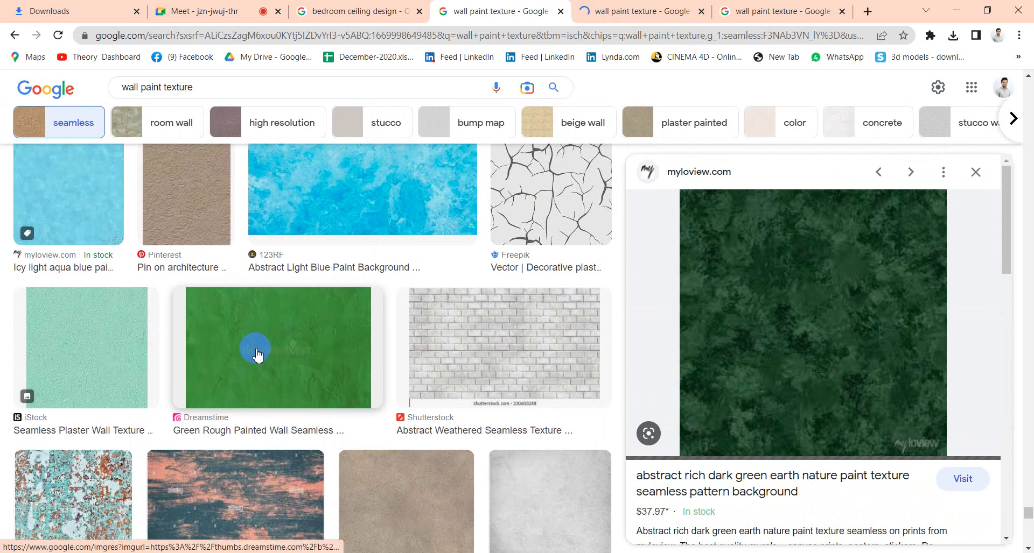
{"action": "left_click", "coordinate": [257, 356]}
{"action": "scroll", "coordinate": [323, 358], "scroll_direction": "down", "scroll_amount": 16}
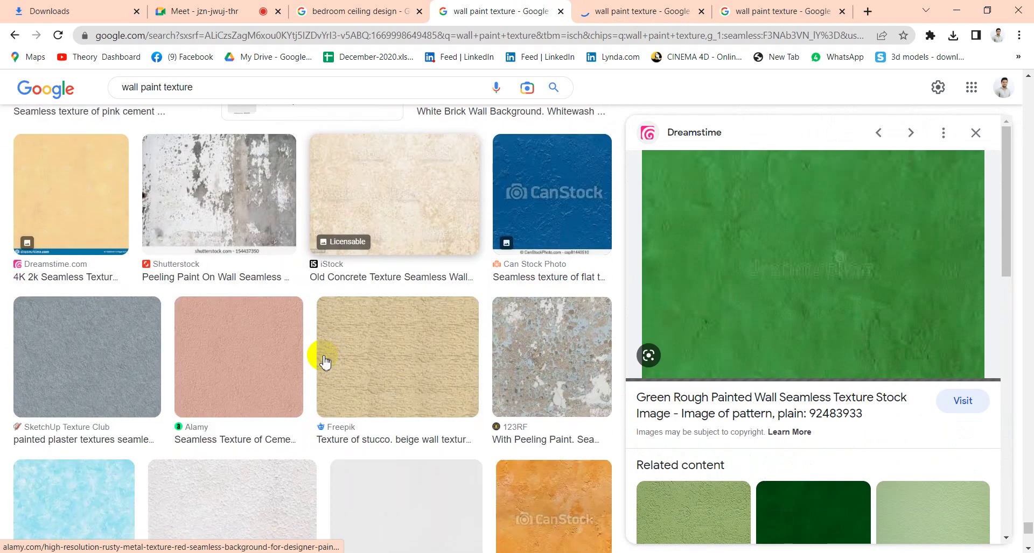
{"action": "scroll", "coordinate": [325, 361], "scroll_direction": "down", "scroll_amount": 10}
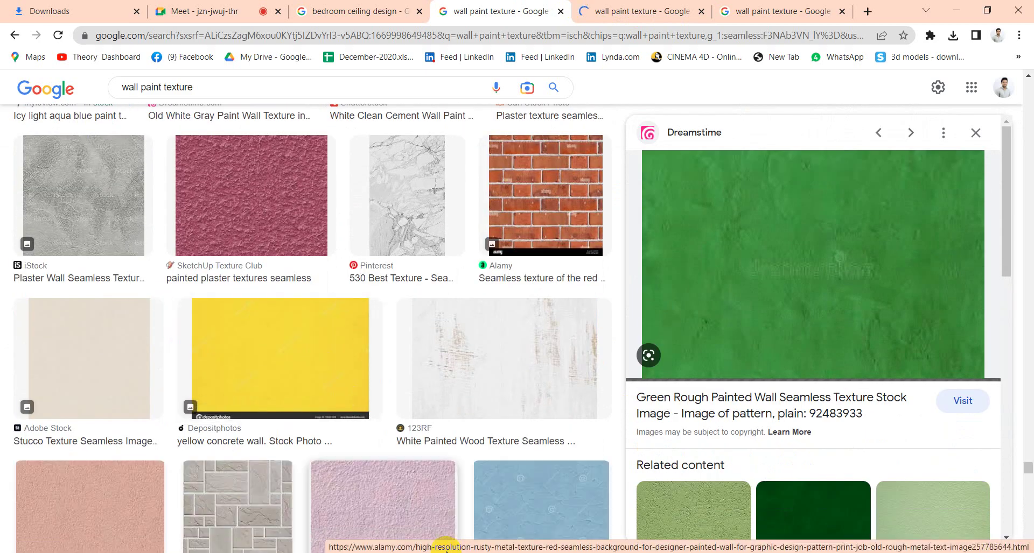
Step: Load the blue plaster JPG from the Class 06 folder into the third material slot and assign it to the selected walls in 3ds Max
{"action": "left_click", "coordinate": [295, 552]}
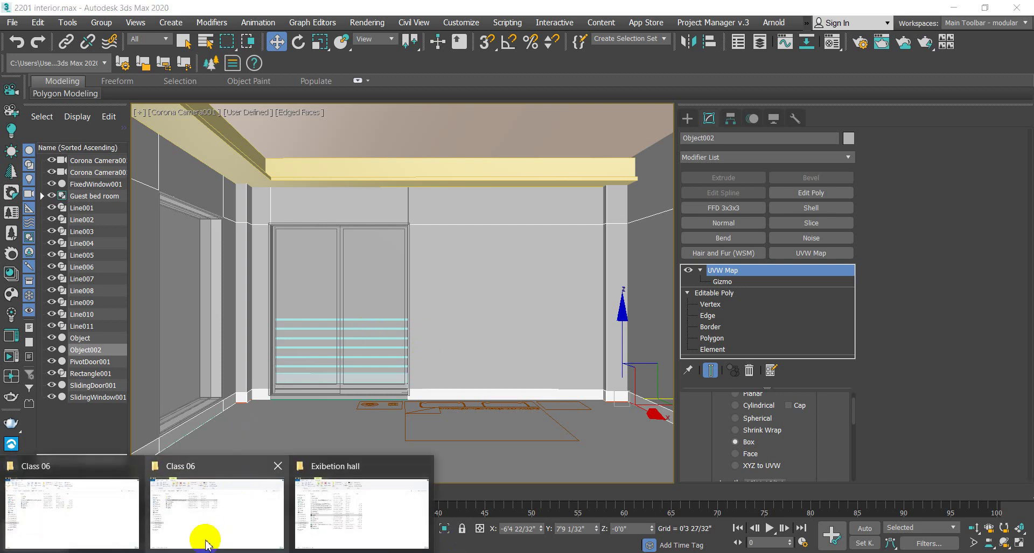
{"action": "left_click", "coordinate": [203, 538]}
{"action": "left_click_drag", "start_coordinate": [231, 185], "coordinate": [268, 164]}
{"action": "key", "text": "m"}
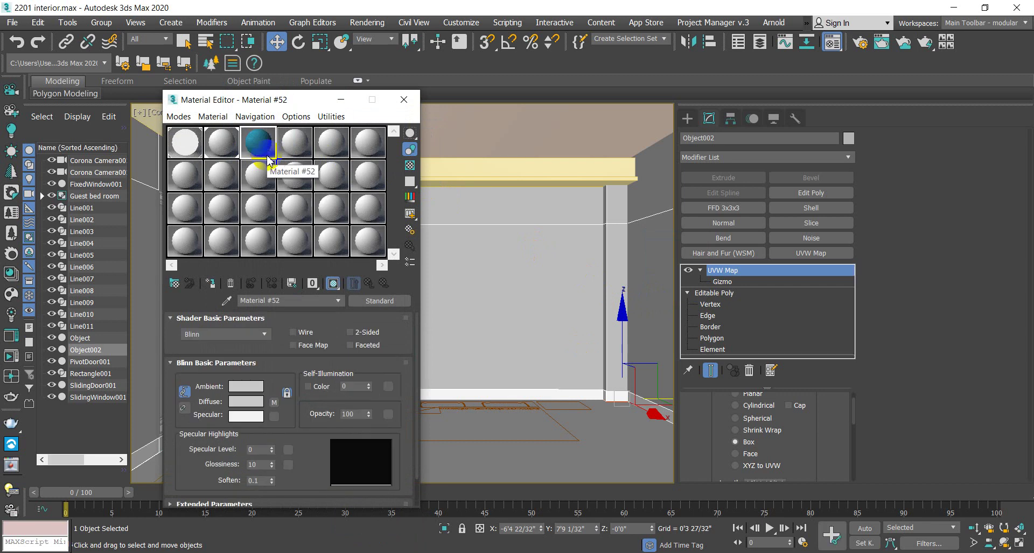
{"action": "left_click", "coordinate": [212, 284]}
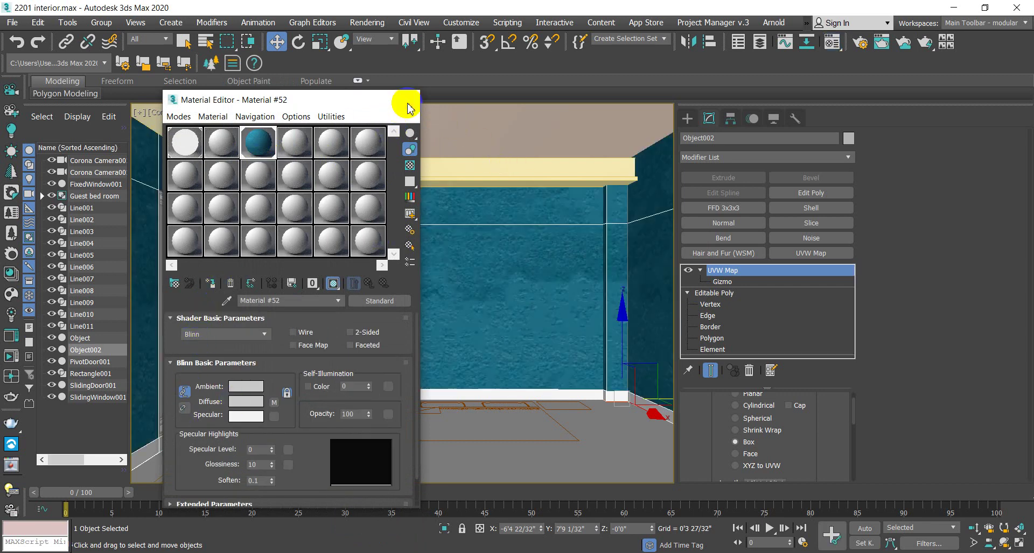
{"action": "left_click", "coordinate": [404, 100]}
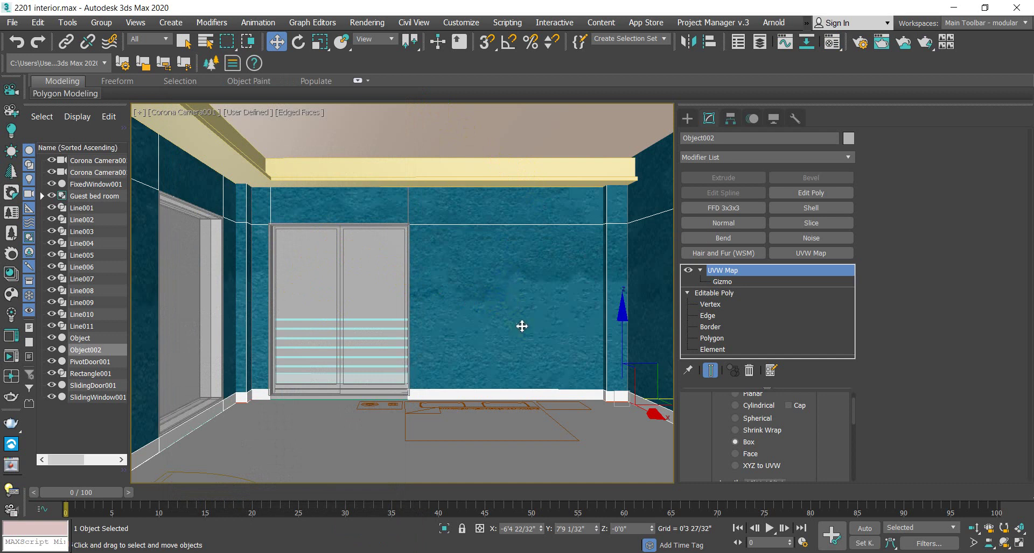
Step: Scale down the walls' UVW Map gizmo uniformly so the blue plaster texture repeats at a smaller size
{"action": "key", "text": "r"}
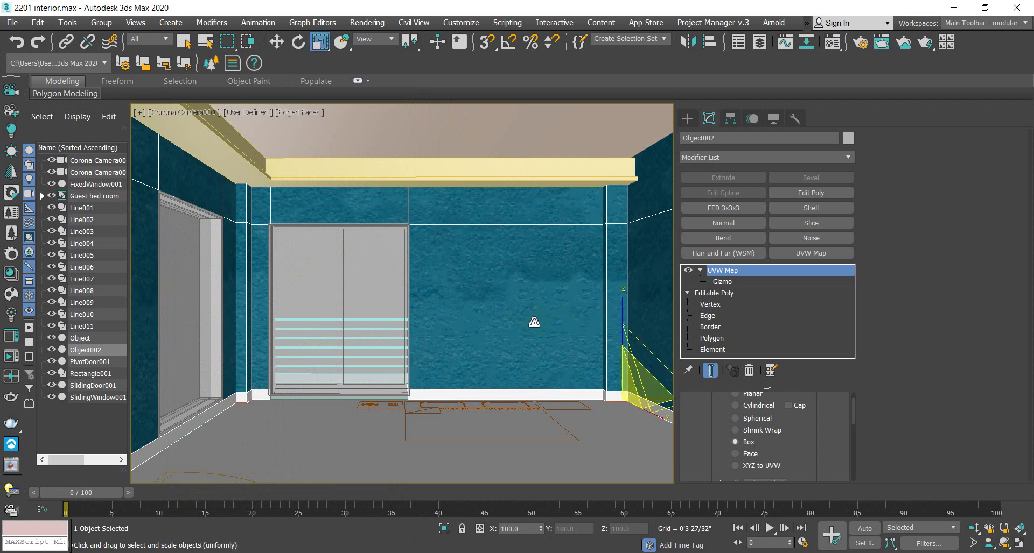
{"action": "left_click", "coordinate": [724, 282]}
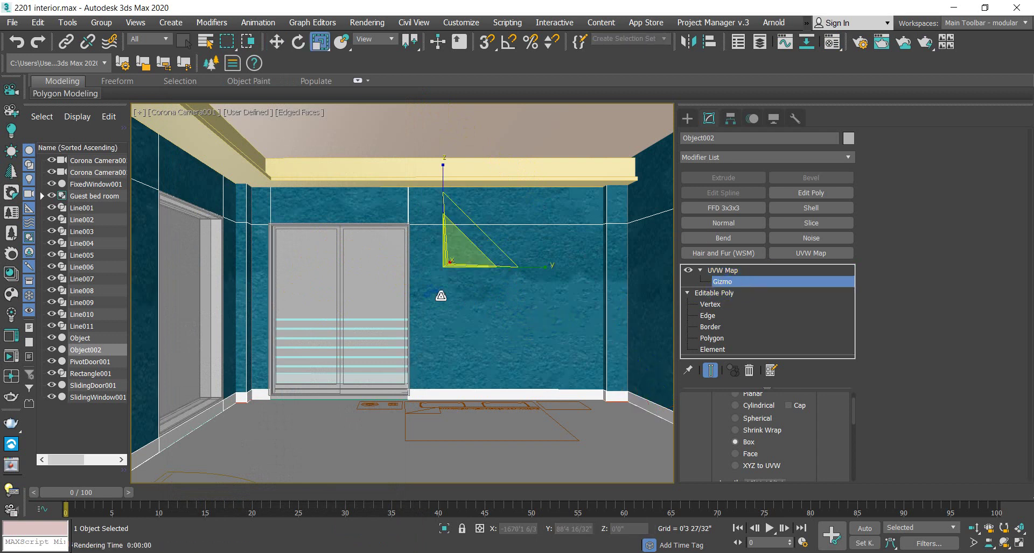
{"action": "left_click_drag", "start_coordinate": [457, 257], "coordinate": [512, 352]}
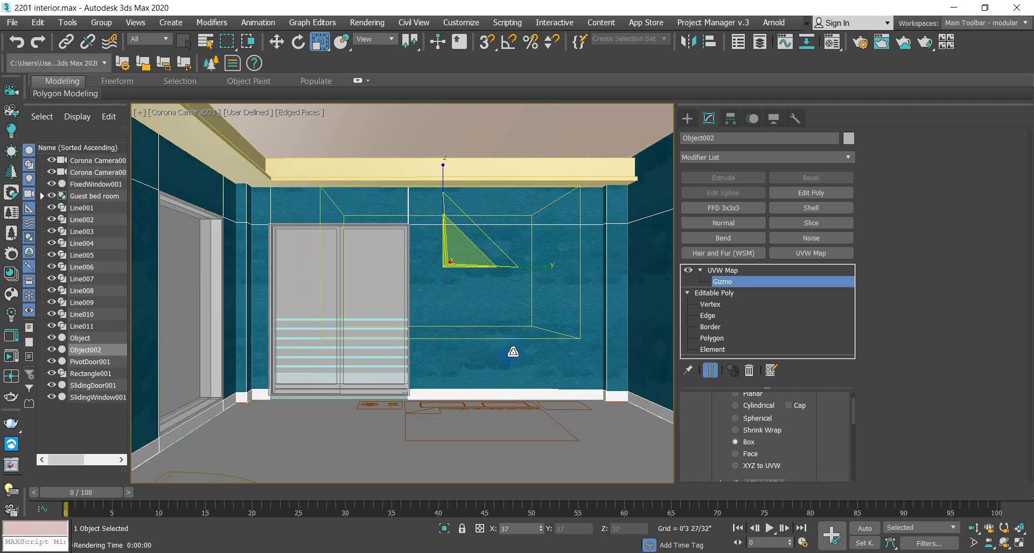
{"action": "left_click_drag", "start_coordinate": [474, 253], "coordinate": [487, 282]}
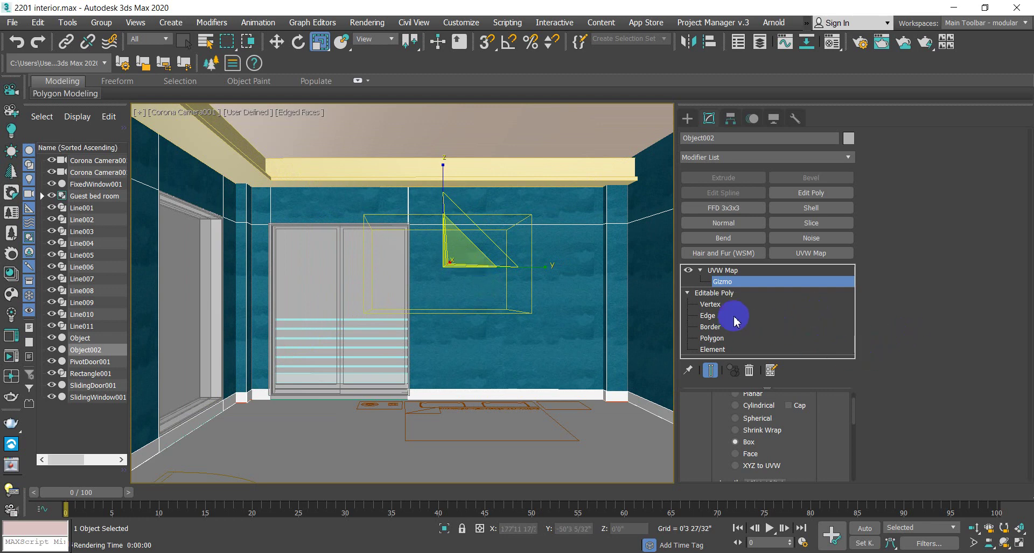
Step: Try Planar mapping on the walls, enlarge the UVW Map gizmo, and return the mapping to Box
{"action": "scroll", "coordinate": [778, 441], "scroll_direction": "up", "scroll_amount": 2}
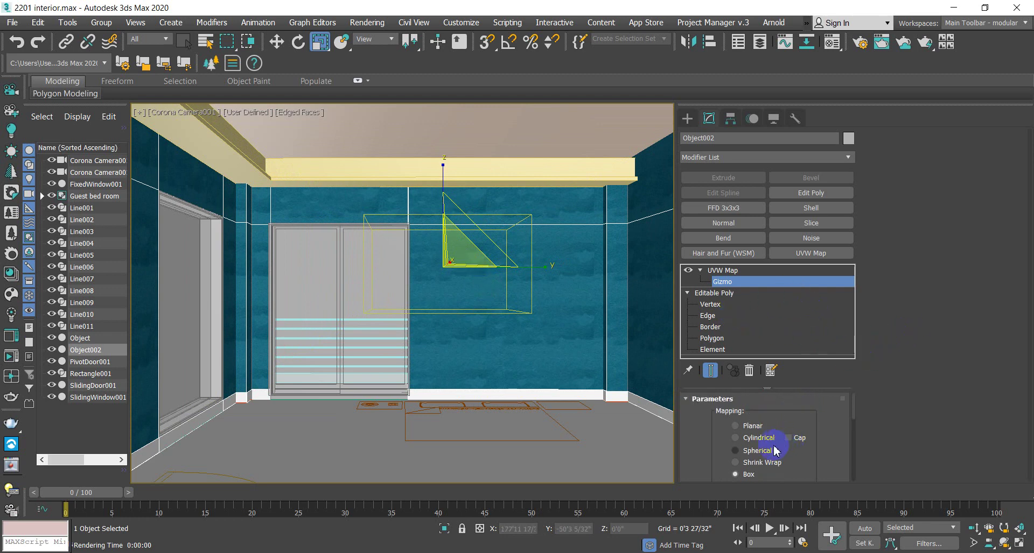
{"action": "left_click", "coordinate": [735, 426]}
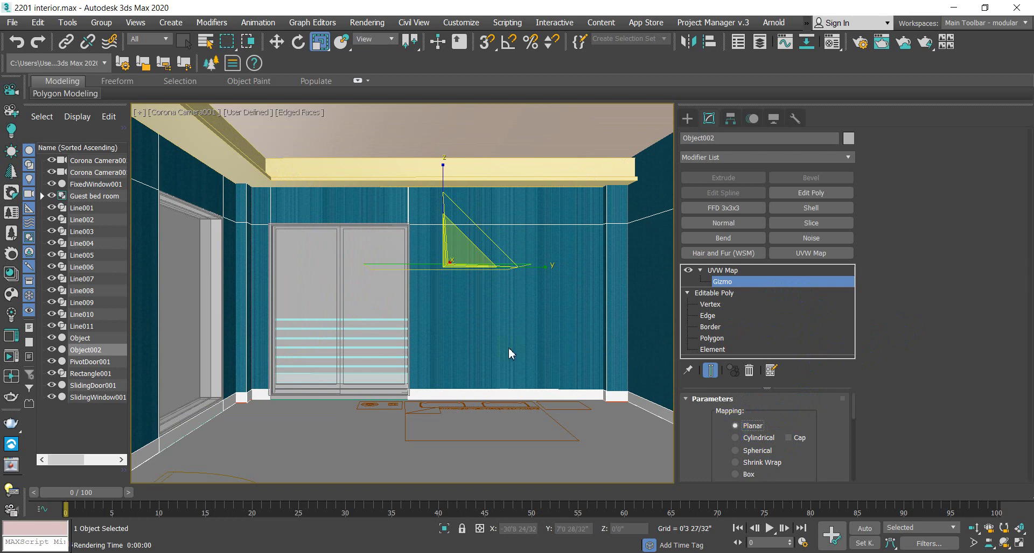
{"action": "mouse_move", "coordinate": [470, 254]}
{"action": "left_mouse_down"}
{"action": "mouse_move", "coordinate": [506, 120]}
{"action": "mouse_move", "coordinate": [511, 245]}
{"action": "mouse_move", "coordinate": [472, 280]}
{"action": "mouse_move", "coordinate": [473, 305]}
{"action": "mouse_move", "coordinate": [468, 212]}
{"action": "mouse_move", "coordinate": [489, 261]}
{"action": "mouse_move", "coordinate": [495, 231]}
{"action": "mouse_move", "coordinate": [496, 247]}
{"action": "mouse_move", "coordinate": [487, 243]}
{"action": "mouse_move", "coordinate": [496, 243]}
{"action": "left_mouse_up"}
{"action": "left_click", "coordinate": [752, 477]}
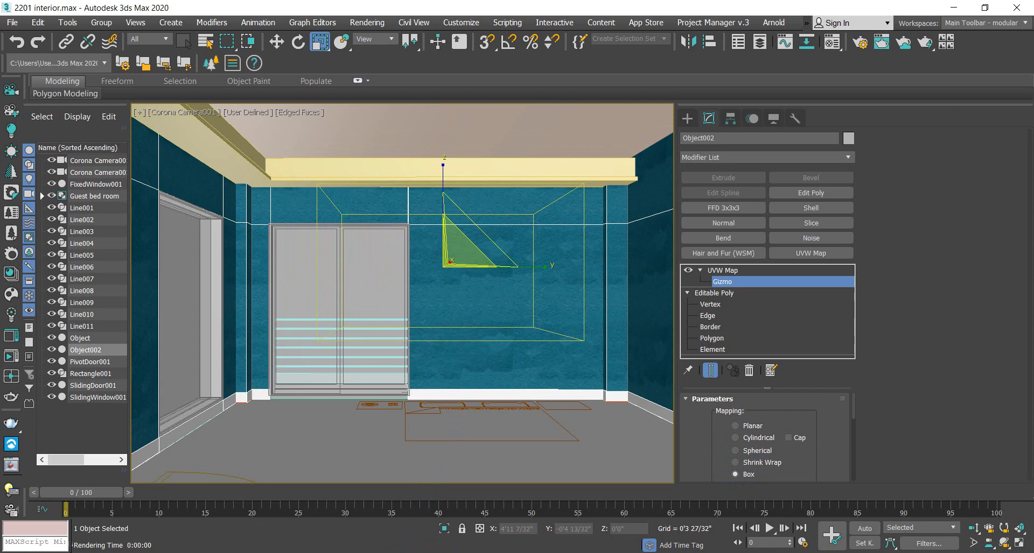
Step: Open the blue plaster JPG from the Class 06 folder in Adobe Photoshop 2021 and examine its surface up close
{"action": "key", "text": "alt+Tab"}
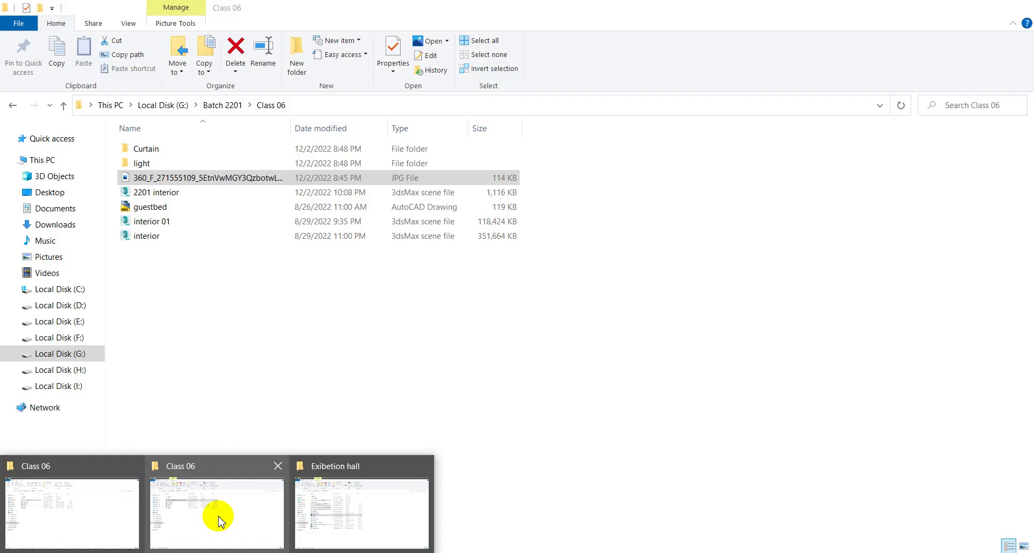
{"action": "left_click", "coordinate": [219, 519]}
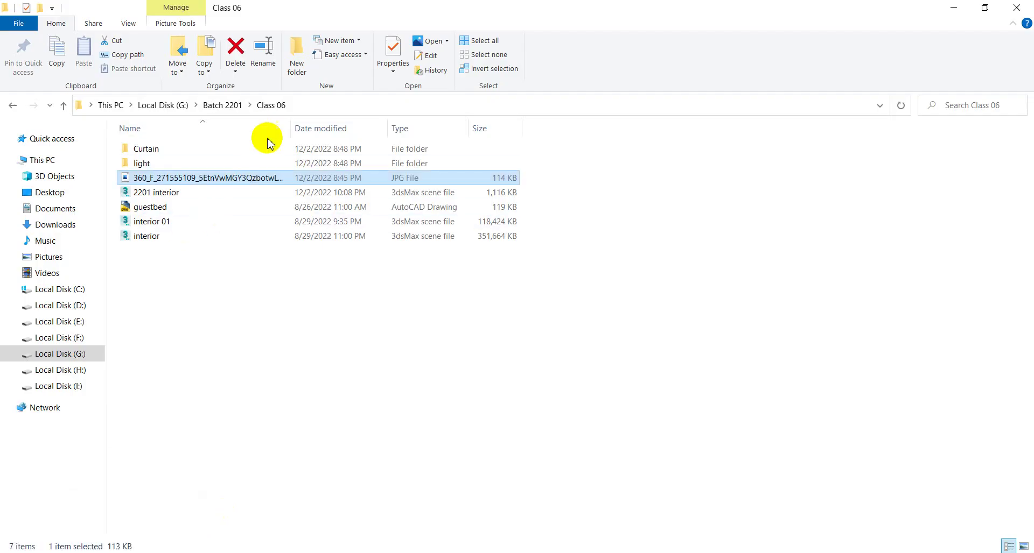
{"action": "right_click", "coordinate": [254, 178]}
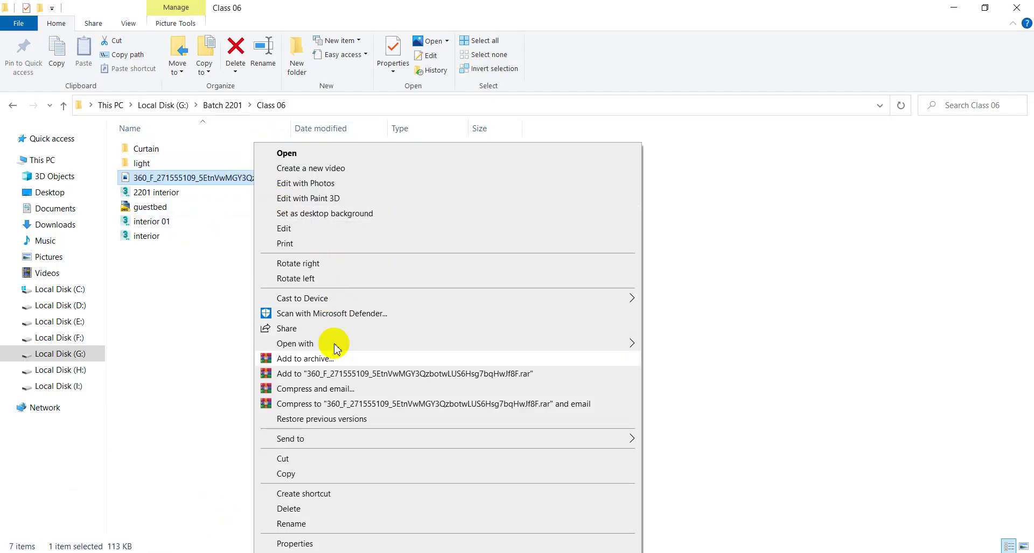
{"action": "mouse_move", "coordinate": [324, 343]}
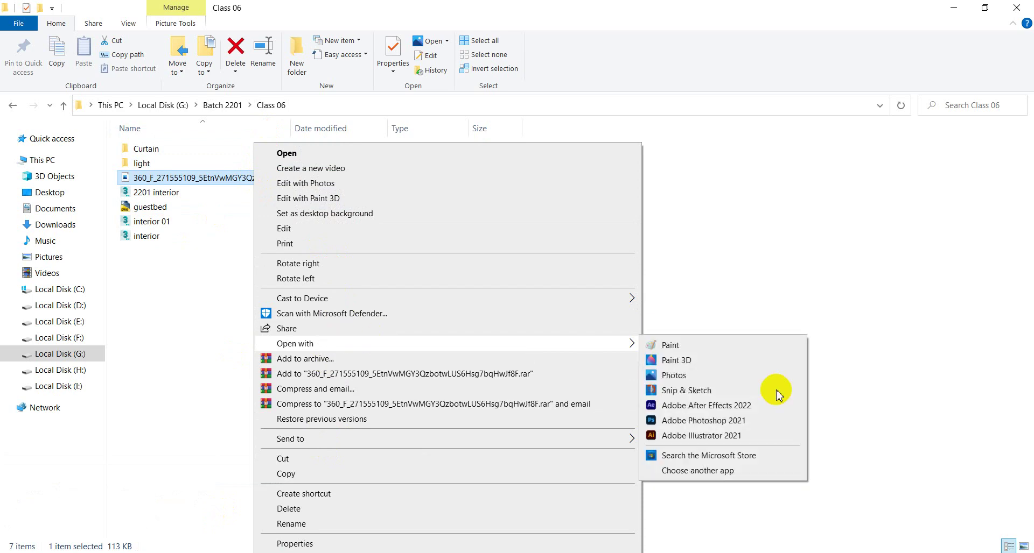
{"action": "left_click", "coordinate": [726, 423]}
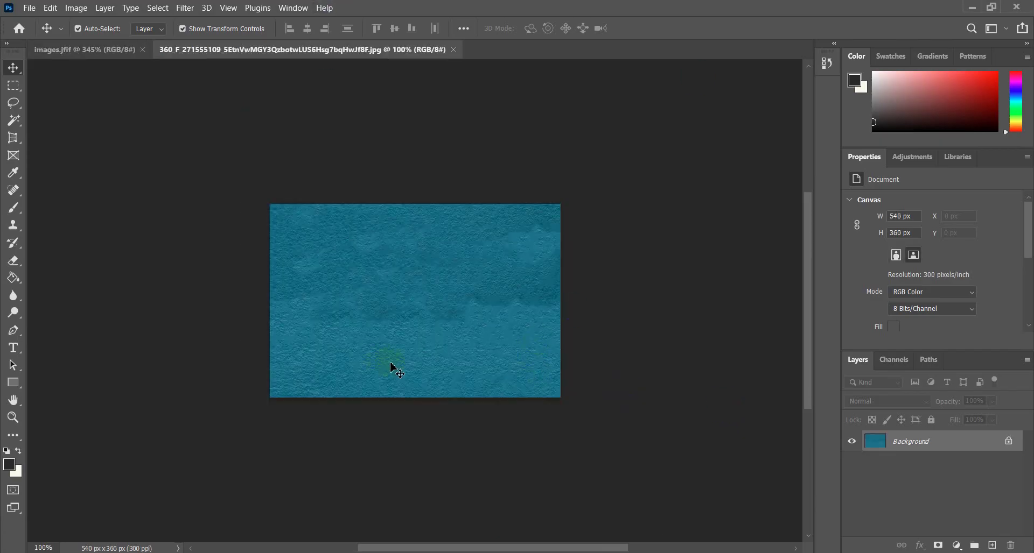
{"action": "scroll", "coordinate": [436, 387], "scroll_direction": "up", "scroll_amount": 1, "text": "ctrl"}
{"action": "scroll", "coordinate": [483, 370], "scroll_direction": "up", "scroll_amount": 4, "text": "alt"}
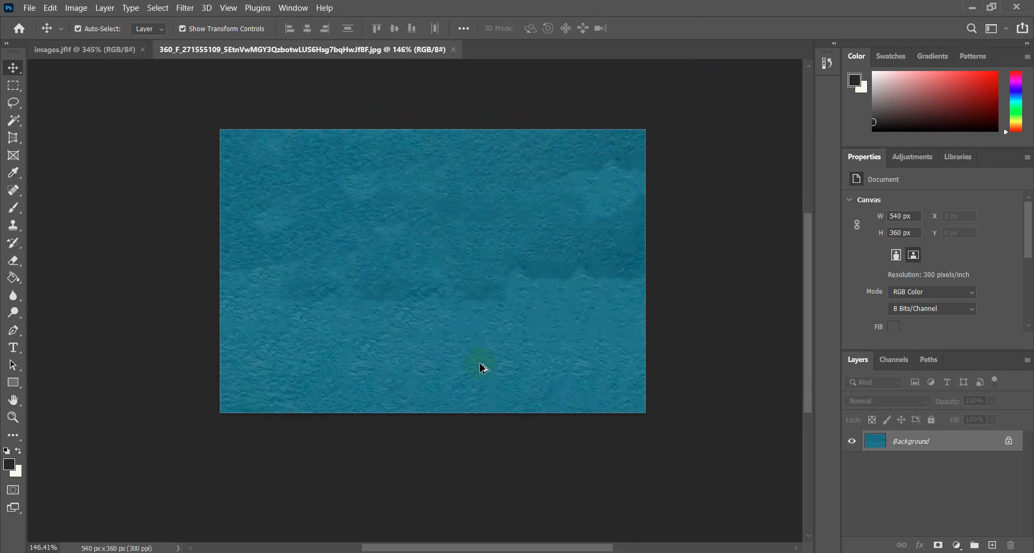
{"action": "scroll", "coordinate": [478, 341], "scroll_direction": "up", "scroll_amount": 2, "text": "alt"}
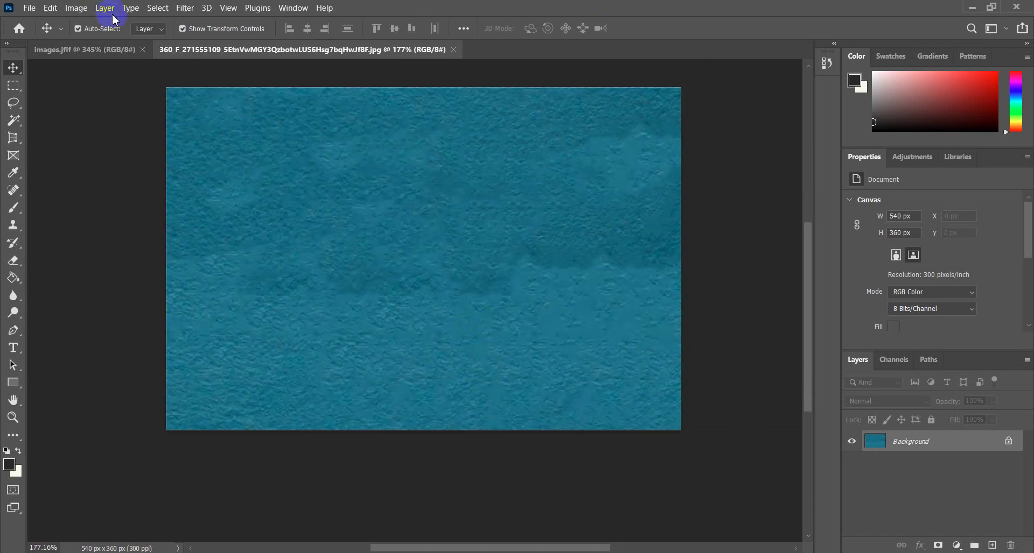
{"action": "left_click", "coordinate": [193, 49]}
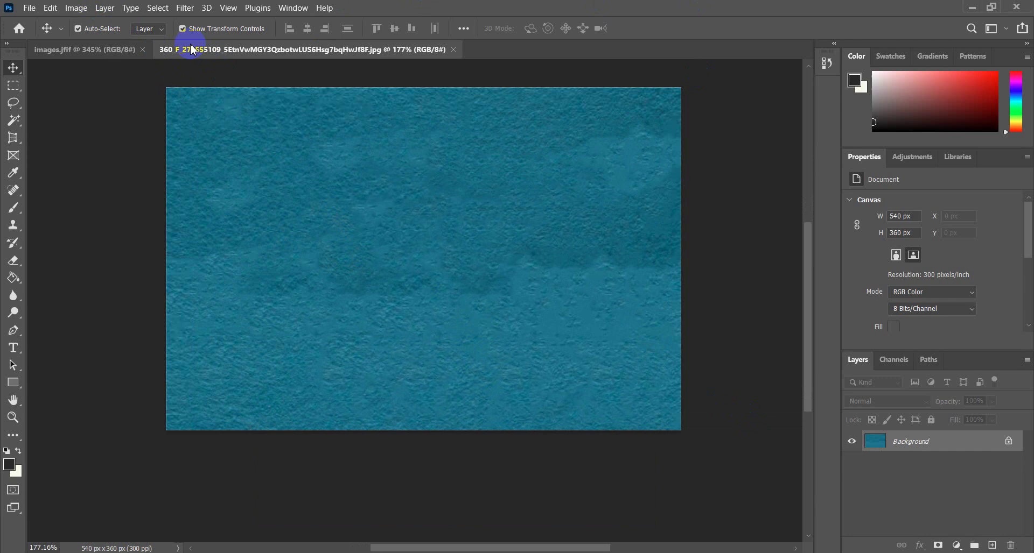
Step: Apply the Offset filter to the blue plaster image with horizontal +148 px, vertical +37 px and Wrap Around
{"action": "left_click", "coordinate": [96, 30]}
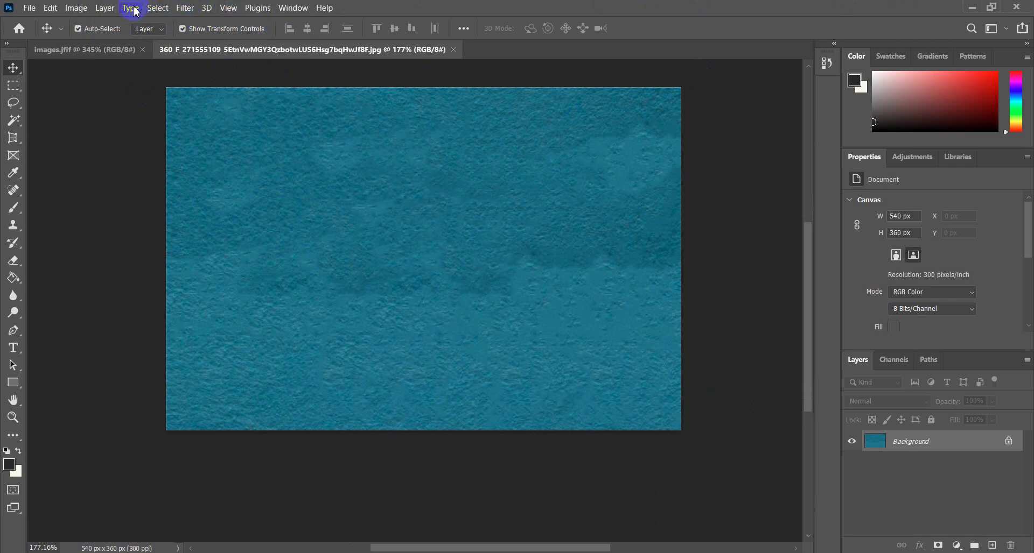
{"action": "left_click", "coordinate": [184, 9]}
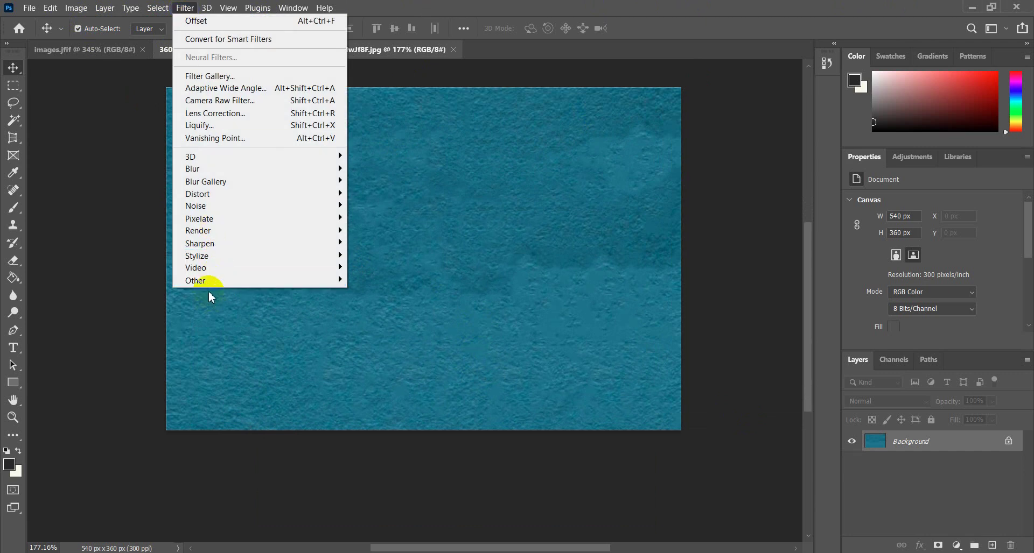
{"action": "mouse_move", "coordinate": [215, 282]}
{"action": "left_click", "coordinate": [369, 341]}
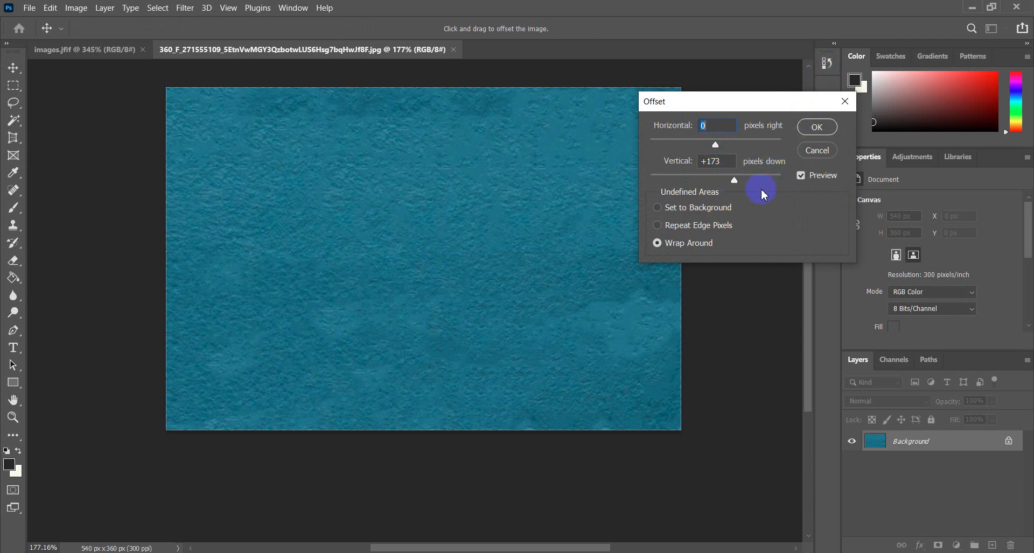
{"action": "mouse_move", "coordinate": [732, 185]}
{"action": "left_mouse_down"}
{"action": "mouse_move", "coordinate": [712, 181]}
{"action": "mouse_move", "coordinate": [731, 185]}
{"action": "left_mouse_up"}
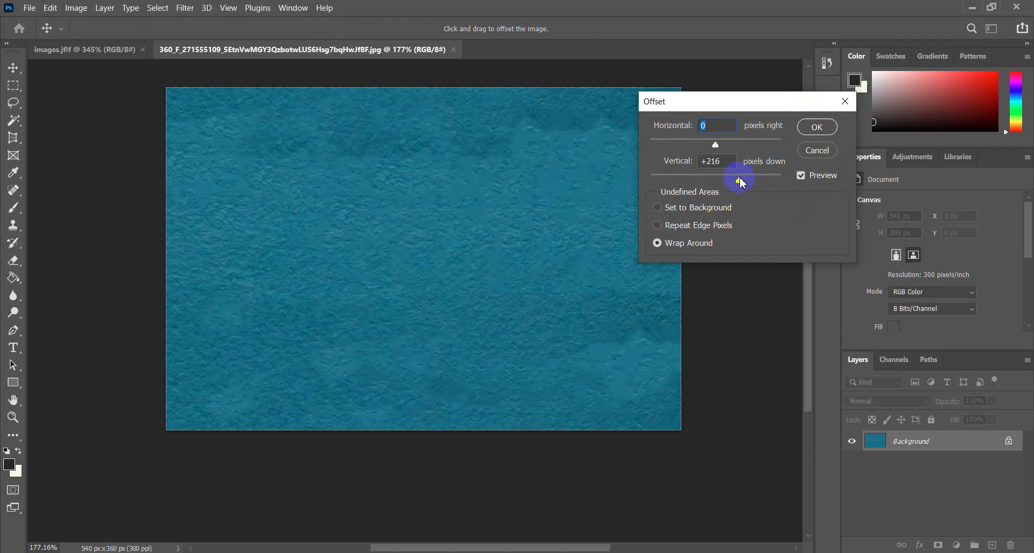
{"action": "left_click_drag", "start_coordinate": [719, 178], "coordinate": [720, 178]}
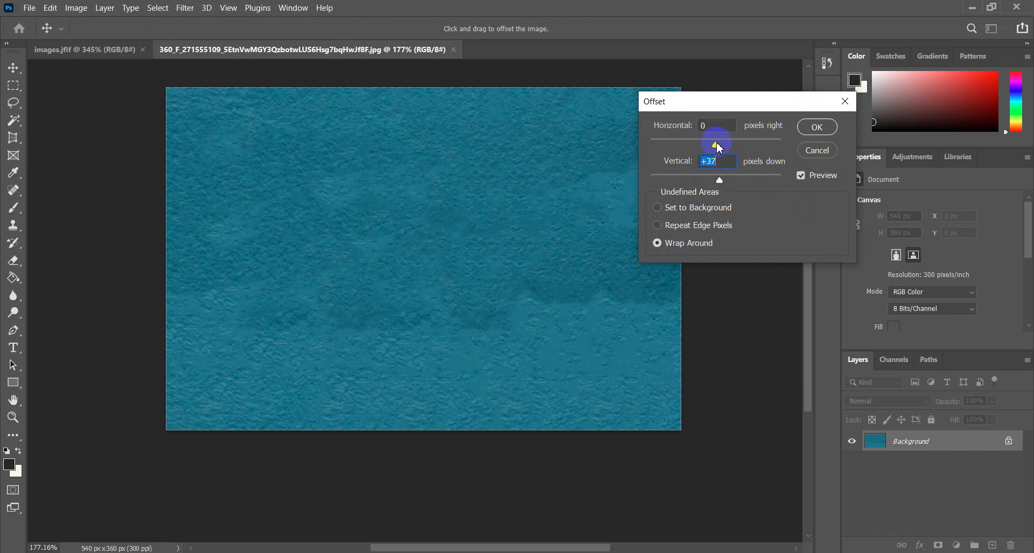
{"action": "left_click_drag", "start_coordinate": [738, 145], "coordinate": [744, 145]}
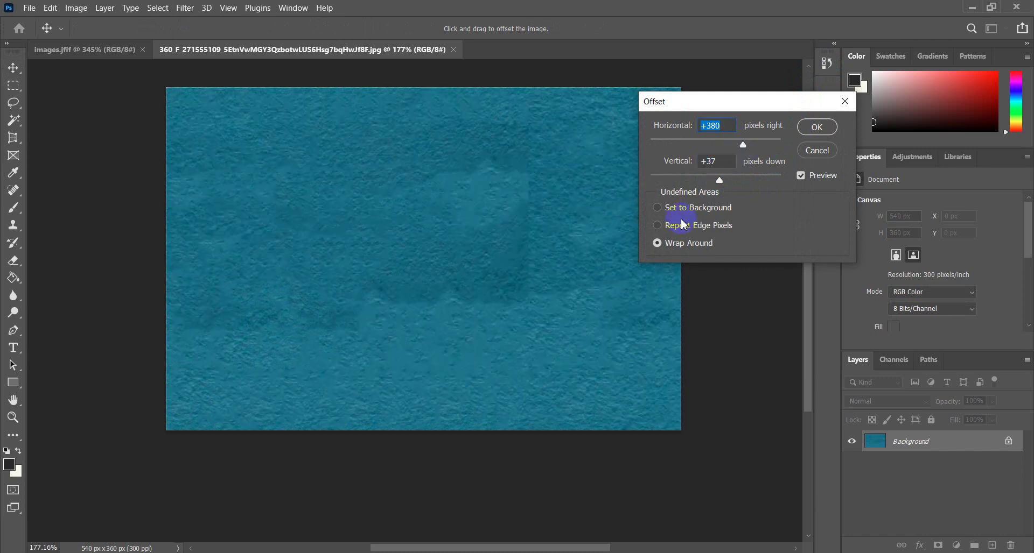
{"action": "left_click", "coordinate": [744, 144]}
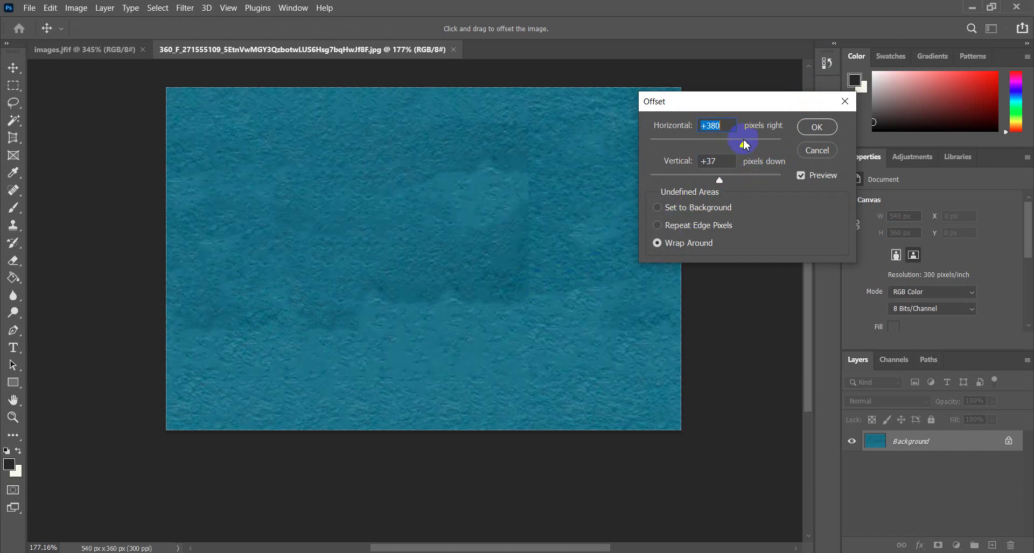
{"action": "mouse_move", "coordinate": [744, 146]}
{"action": "left_mouse_down"}
{"action": "mouse_move", "coordinate": [760, 148]}
{"action": "mouse_move", "coordinate": [726, 146]}
{"action": "left_mouse_up"}
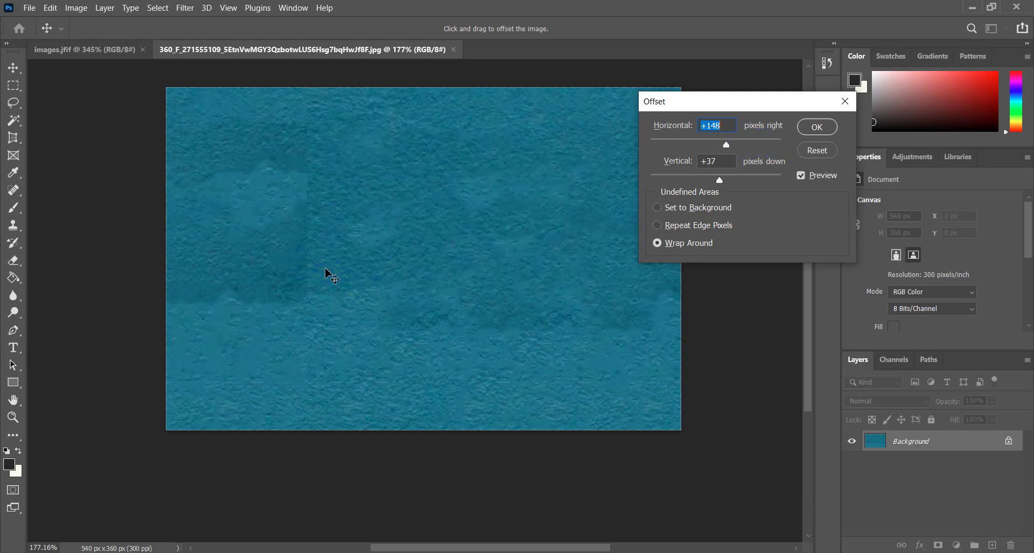
{"action": "left_click", "coordinate": [818, 127]}
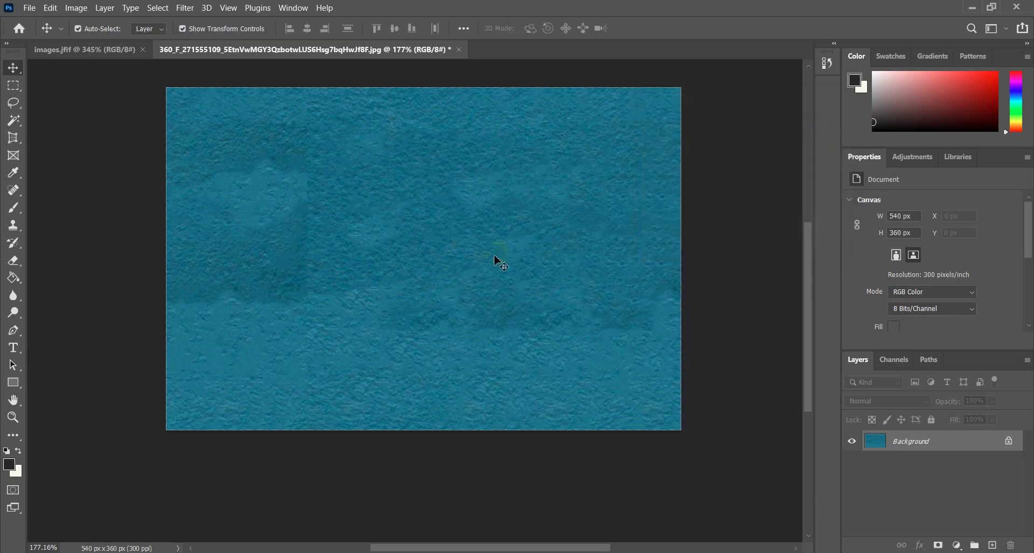
Step: Inspect the exposed seams and apply a second wrap-around Offset of +139 px horizontally and +37 px vertically
{"action": "scroll", "coordinate": [377, 272], "scroll_direction": "left", "scroll_amount": 1}
{"action": "scroll", "coordinate": [350, 264], "scroll_direction": "left", "scroll_amount": 1}
{"action": "scroll", "coordinate": [379, 283], "scroll_direction": "up", "scroll_amount": 3, "text": "alt"}
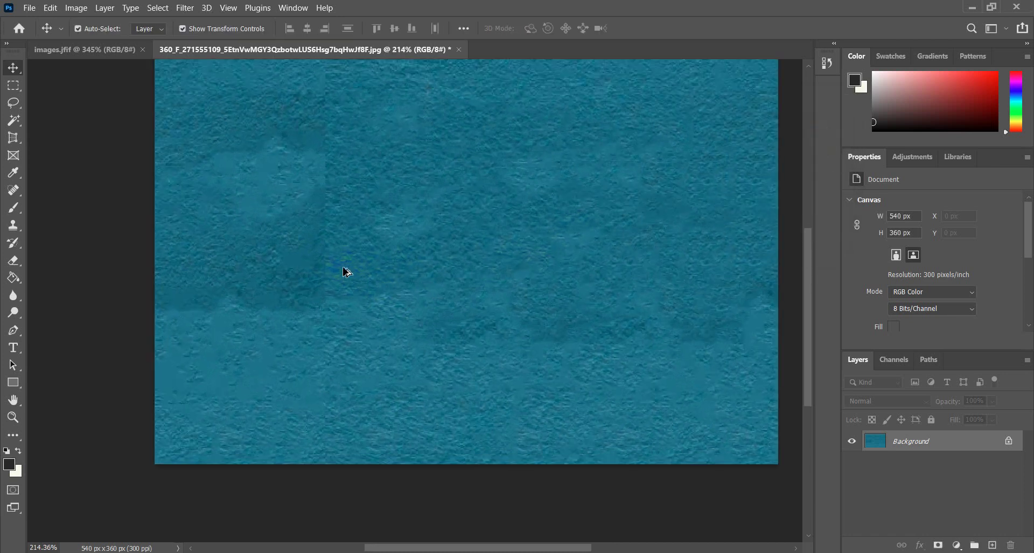
{"action": "scroll", "coordinate": [327, 207], "scroll_direction": "down", "scroll_amount": 1, "text": "alt"}
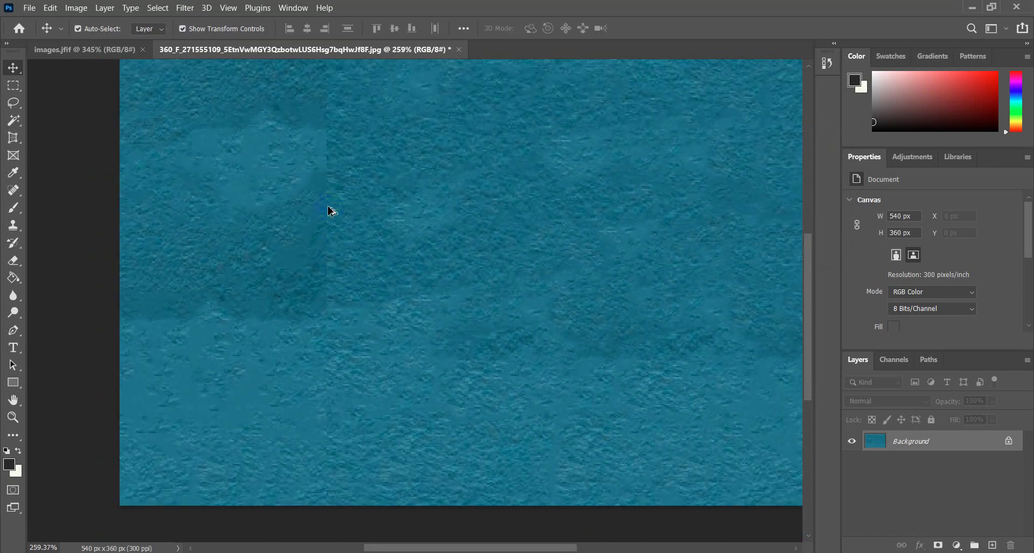
{"action": "scroll", "coordinate": [328, 209], "scroll_direction": "down", "scroll_amount": 1, "text": "alt"}
{"action": "scroll", "coordinate": [329, 212], "scroll_direction": "down", "scroll_amount": 1, "text": "alt"}
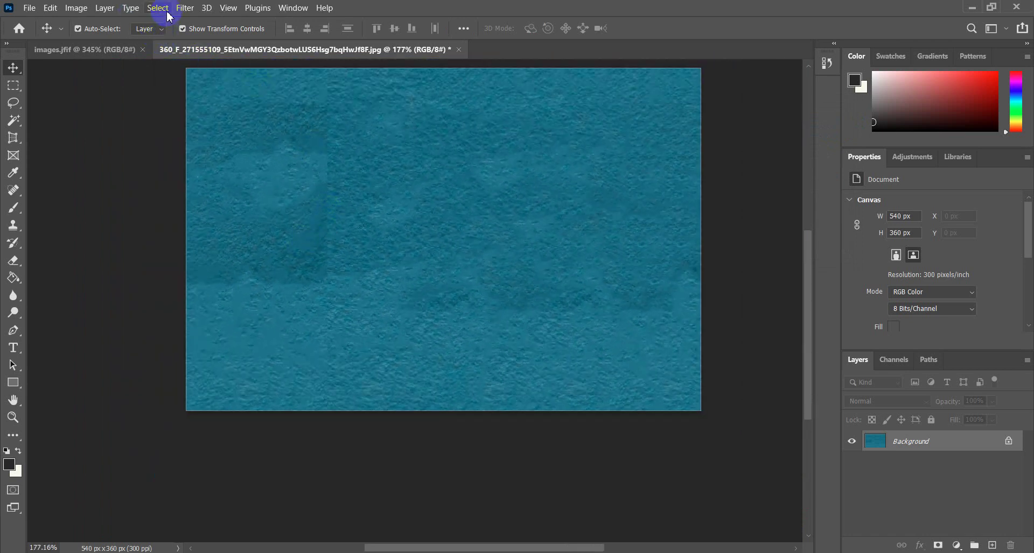
{"action": "left_click", "coordinate": [186, 9]}
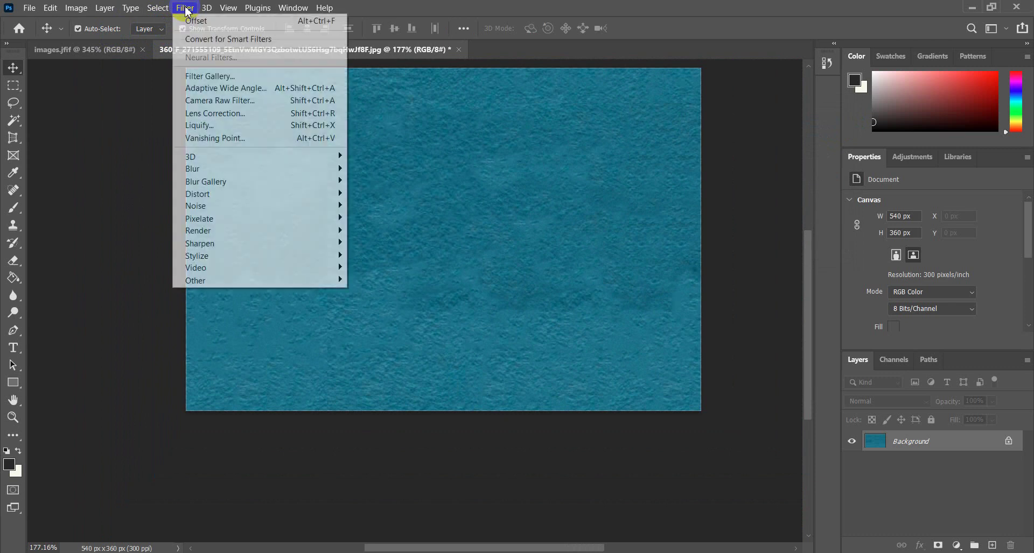
{"action": "mouse_move", "coordinate": [237, 281]}
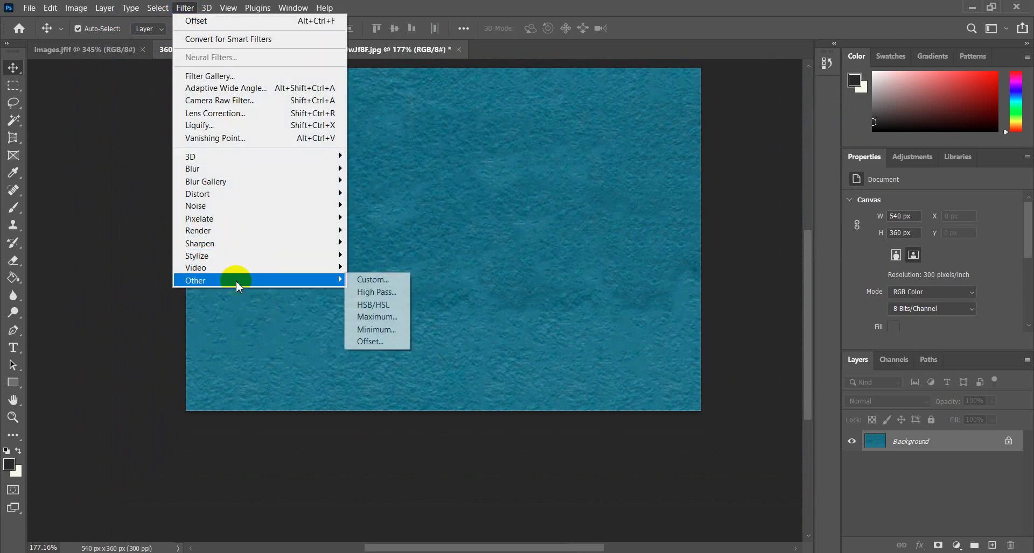
{"action": "left_click", "coordinate": [392, 342]}
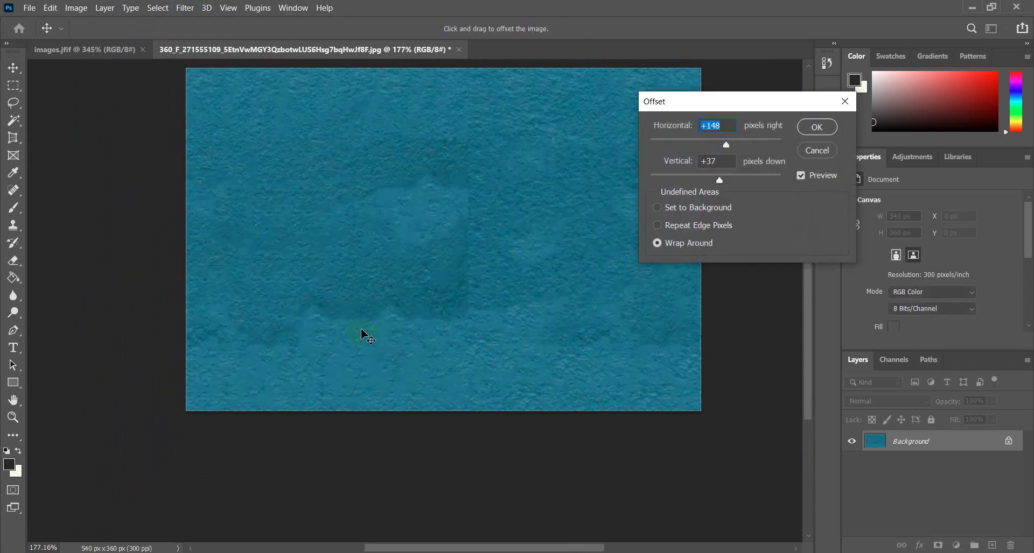
{"action": "left_click", "coordinate": [746, 168]}
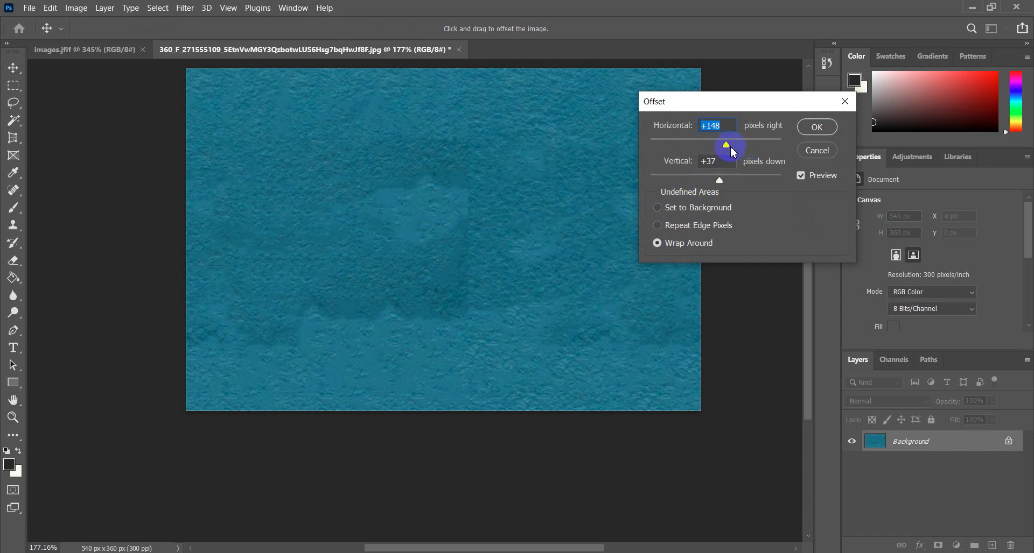
{"action": "left_click_drag", "start_coordinate": [726, 146], "coordinate": [727, 154]}
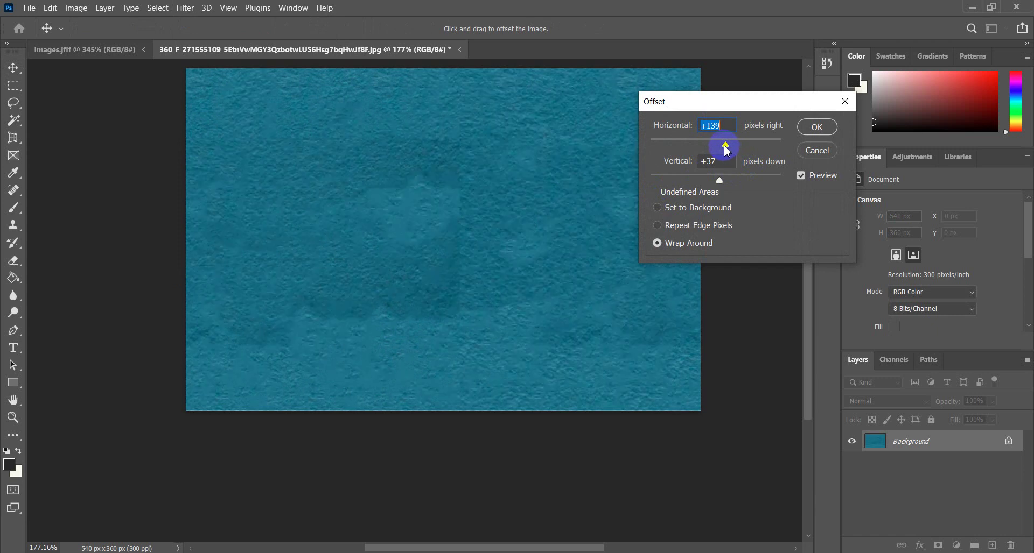
{"action": "left_click", "coordinate": [817, 127]}
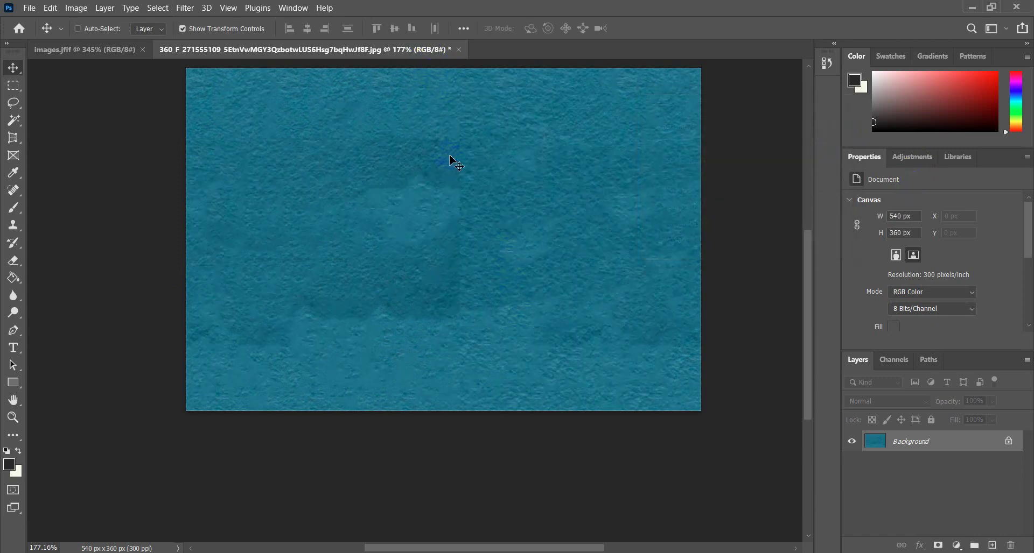
Step: Paint over the vertical seam near the middle of the plaster with the content-aware Spot Healing Brush
{"action": "scroll", "coordinate": [452, 159], "scroll_direction": "left", "scroll_amount": 1, "text": "ctrl"}
{"action": "scroll", "coordinate": [476, 138], "scroll_direction": "right", "scroll_amount": 1, "text": "ctrl"}
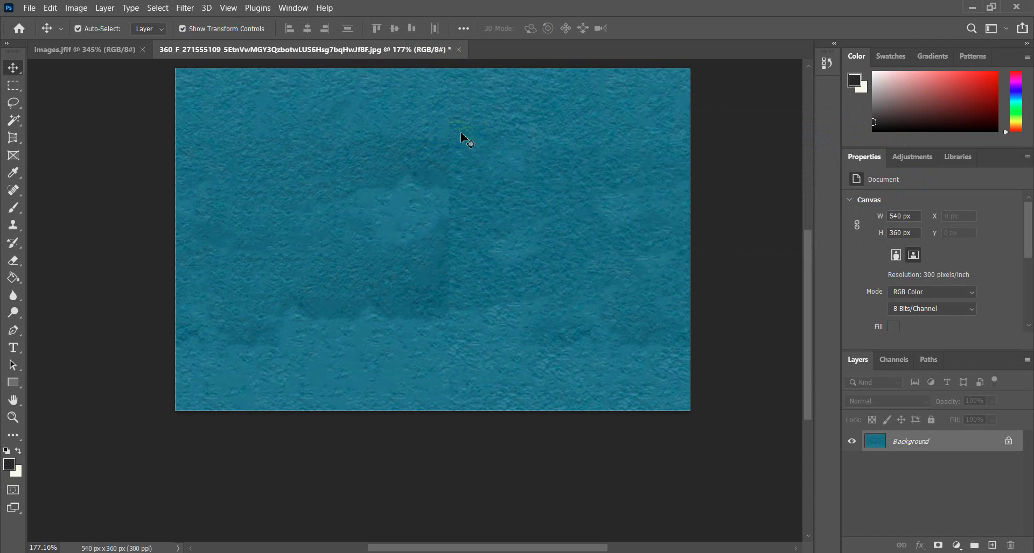
{"action": "left_click", "coordinate": [14, 191]}
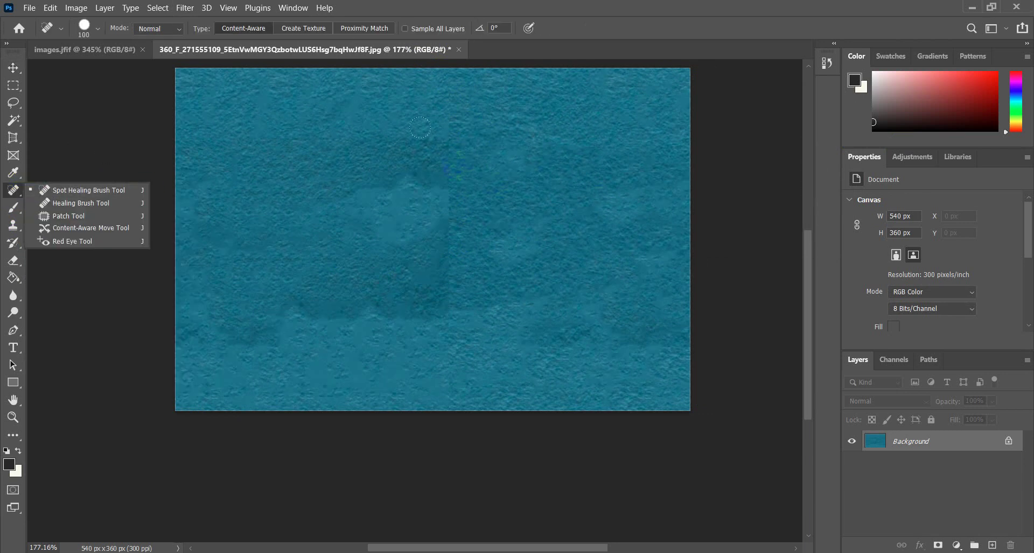
{"action": "key", "text": "bracketleft"}
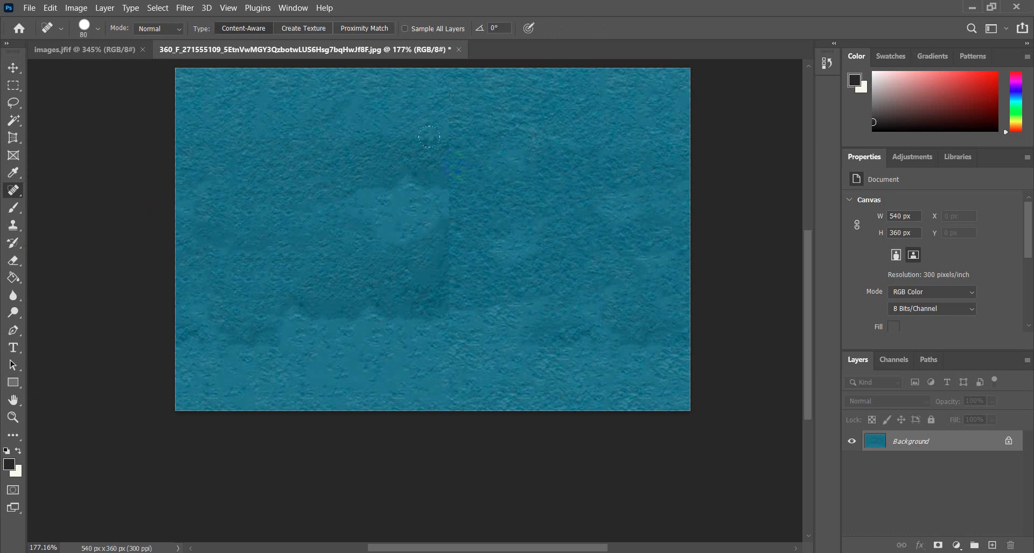
{"action": "key", "text": "bracketleft"}
{"action": "key", "text": "bracketleft"}
{"action": "key", "text": "bracketright"}
{"action": "mouse_move", "coordinate": [416, 169]}
{"action": "left_mouse_down"}
{"action": "mouse_move", "coordinate": [413, 253]}
{"action": "mouse_move", "coordinate": [456, 344]}
{"action": "left_mouse_up"}
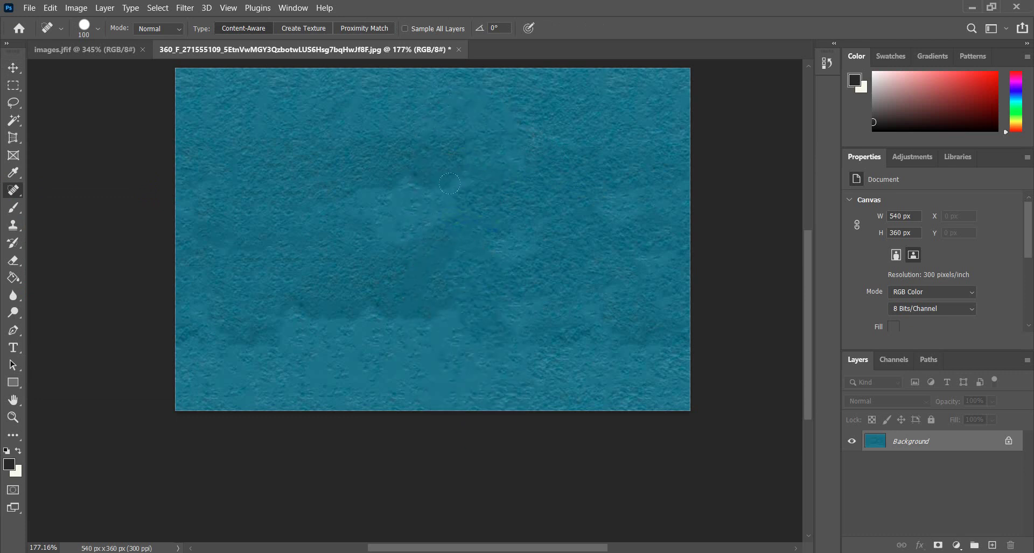
Step: Heal the remaining visible patches around the seam with a series of size-100 Spot Healing Brush dabs
{"action": "left_click", "coordinate": [485, 137]}
{"action": "left_click", "coordinate": [484, 120]}
{"action": "left_click", "coordinate": [507, 103]}
{"action": "left_click", "coordinate": [671, 164]}
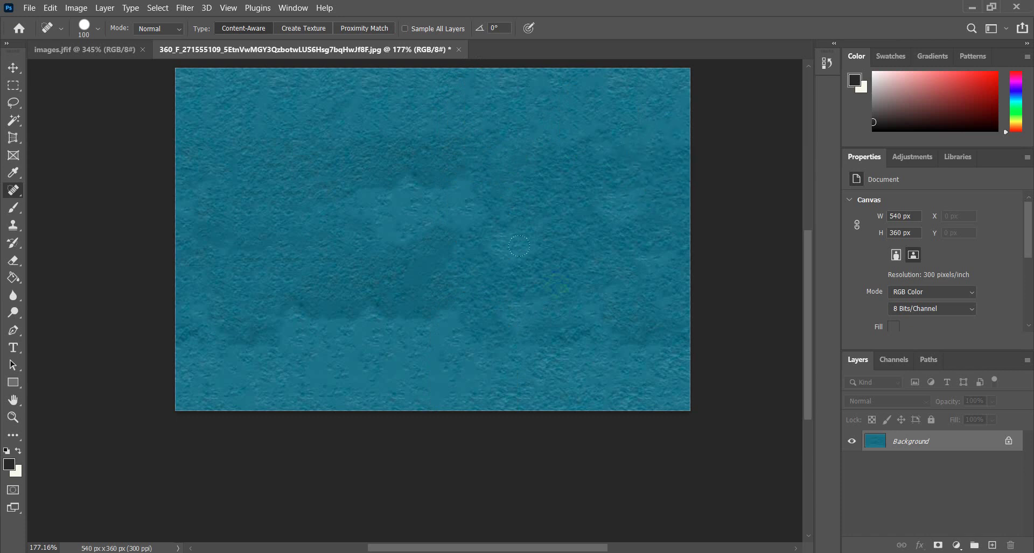
{"action": "left_click", "coordinate": [473, 112]}
{"action": "left_click", "coordinate": [456, 208]}
{"action": "left_click", "coordinate": [459, 233]}
{"action": "left_click", "coordinate": [463, 306]}
{"action": "left_click", "coordinate": [328, 274]}
{"action": "left_click", "coordinate": [459, 141]}
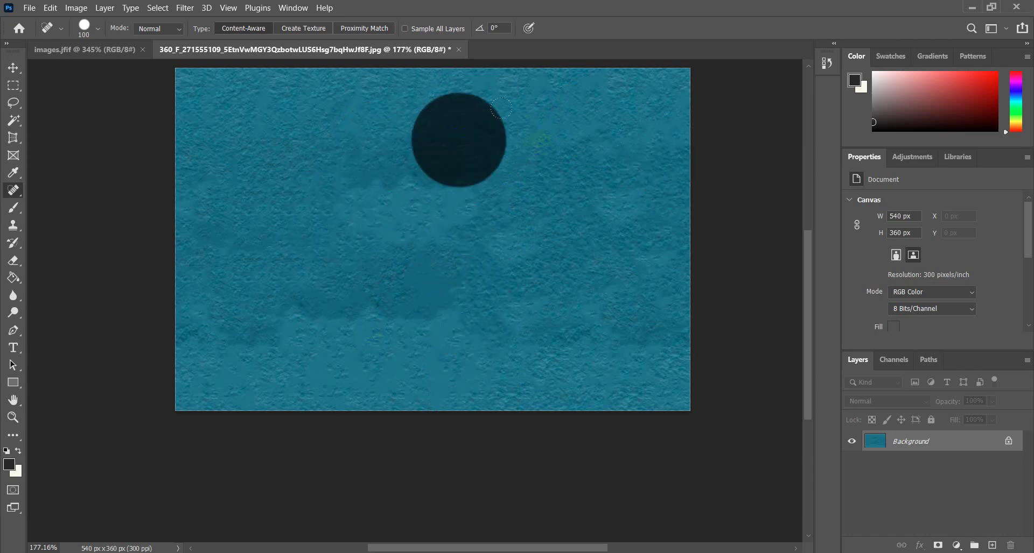
Step: Save the retouched image as a JPEG at quality 11 over the original file in the Class 06 folder
{"action": "left_click", "coordinate": [29, 7]}
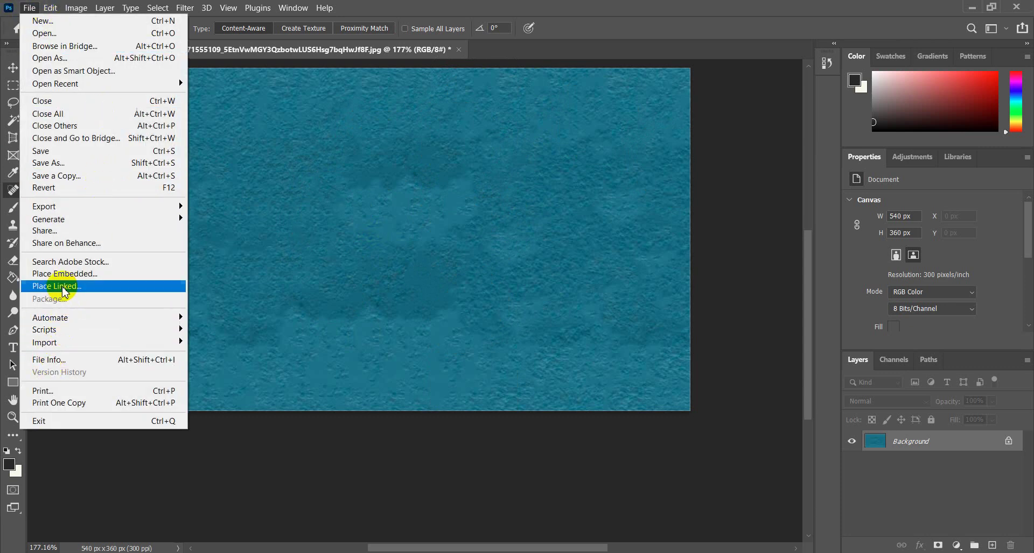
{"action": "left_click", "coordinate": [63, 163]}
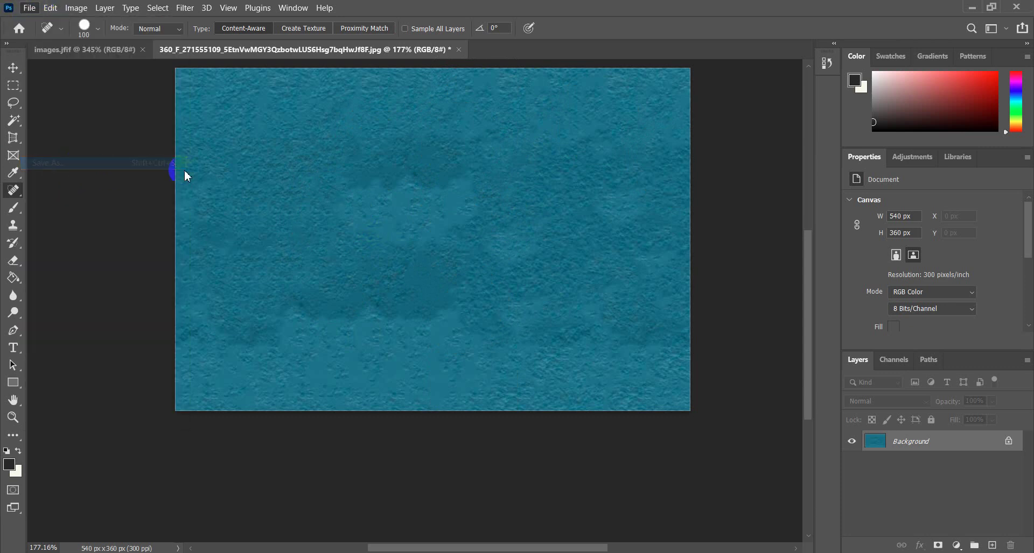
{"action": "left_click", "coordinate": [225, 132]}
{"action": "left_click", "coordinate": [407, 362]}
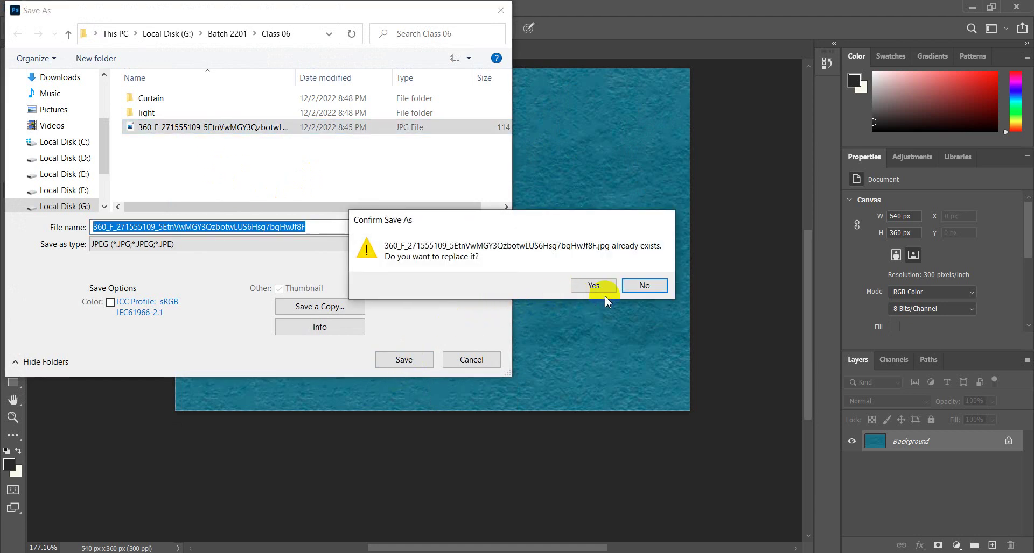
{"action": "left_click", "coordinate": [596, 287]}
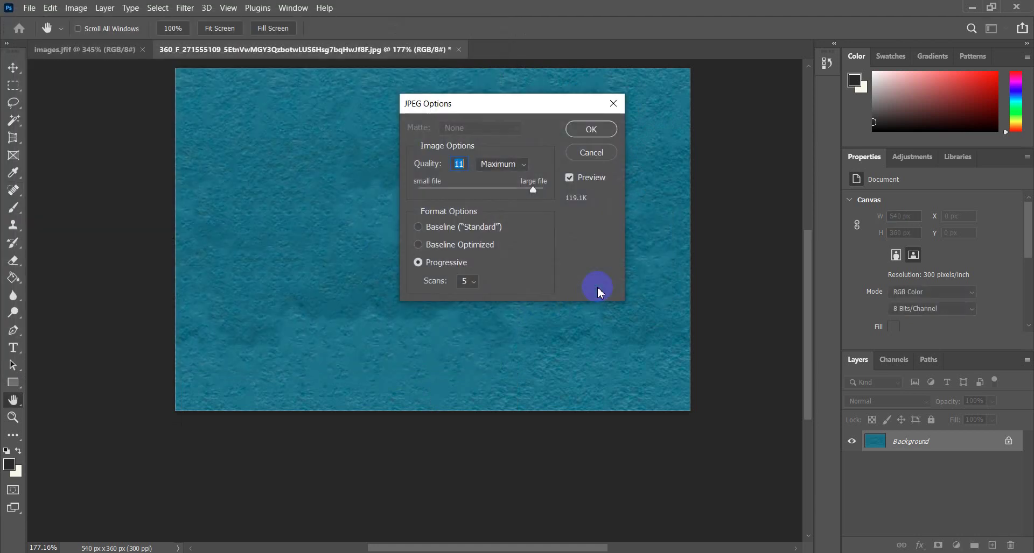
{"action": "left_click", "coordinate": [591, 129]}
Step: Switch to 3ds Max, leave the Gizmo level of the walls' UVW Map modifier and collapse its sub-levels
{"action": "key", "text": "j"}
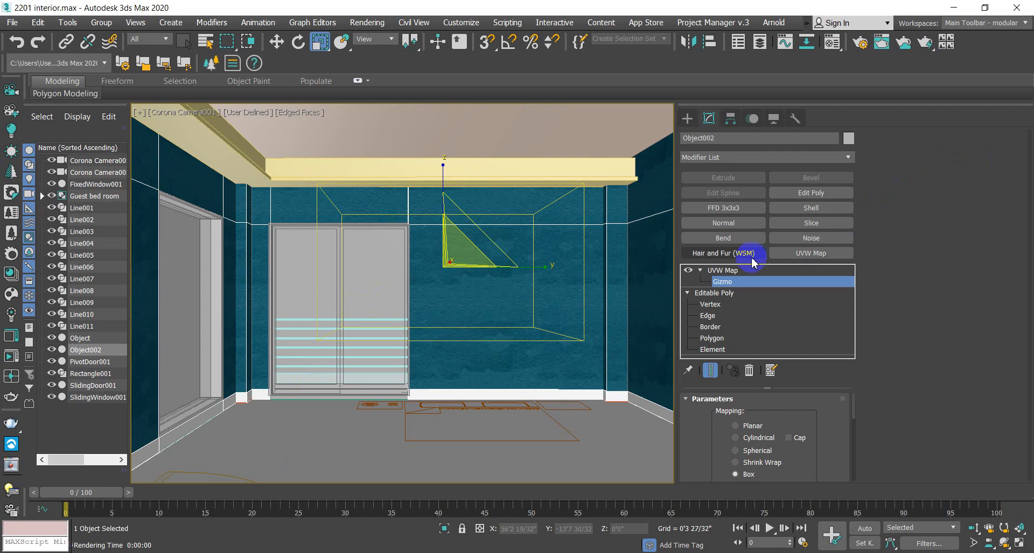
{"action": "left_click", "coordinate": [724, 270]}
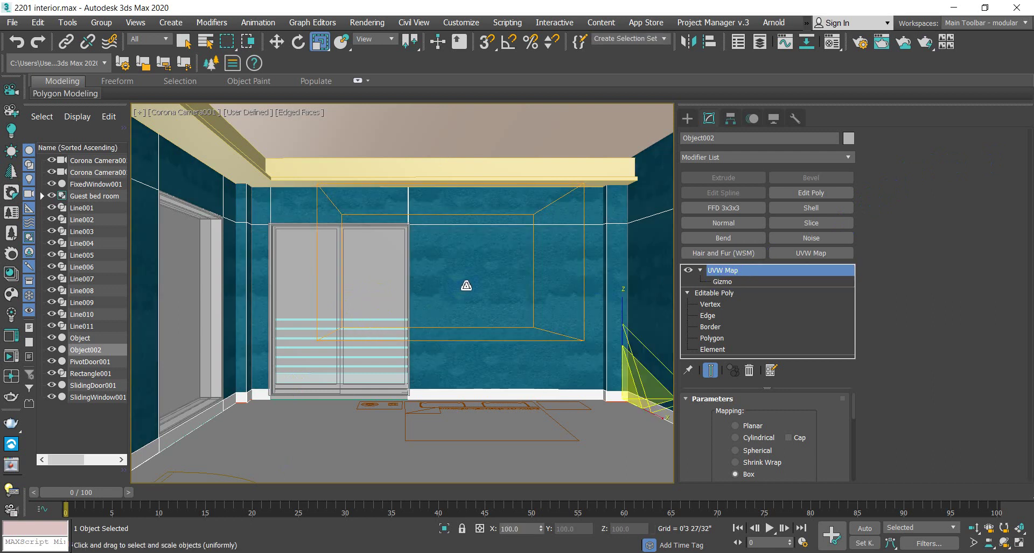
{"action": "left_click", "coordinate": [405, 255]}
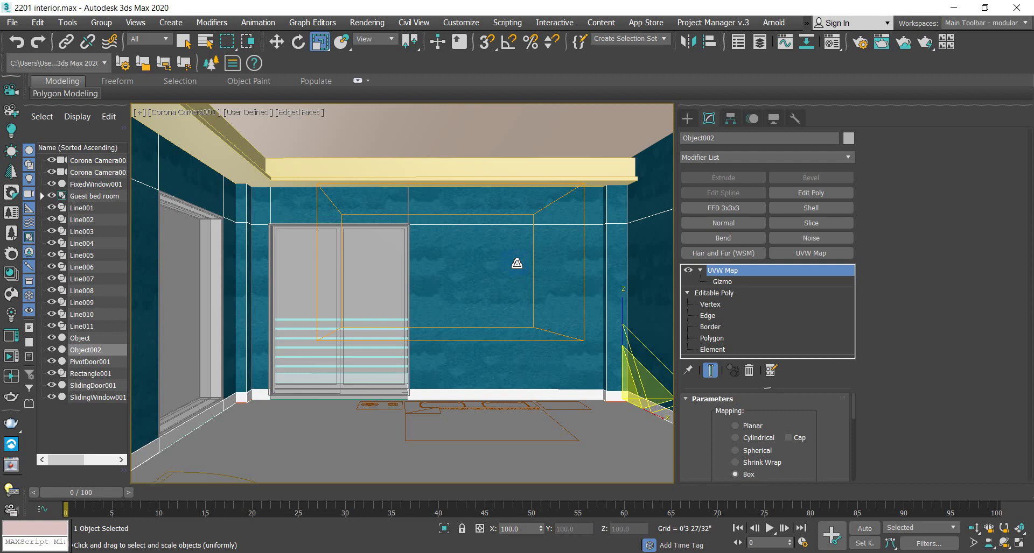
{"action": "left_click", "coordinate": [700, 271]}
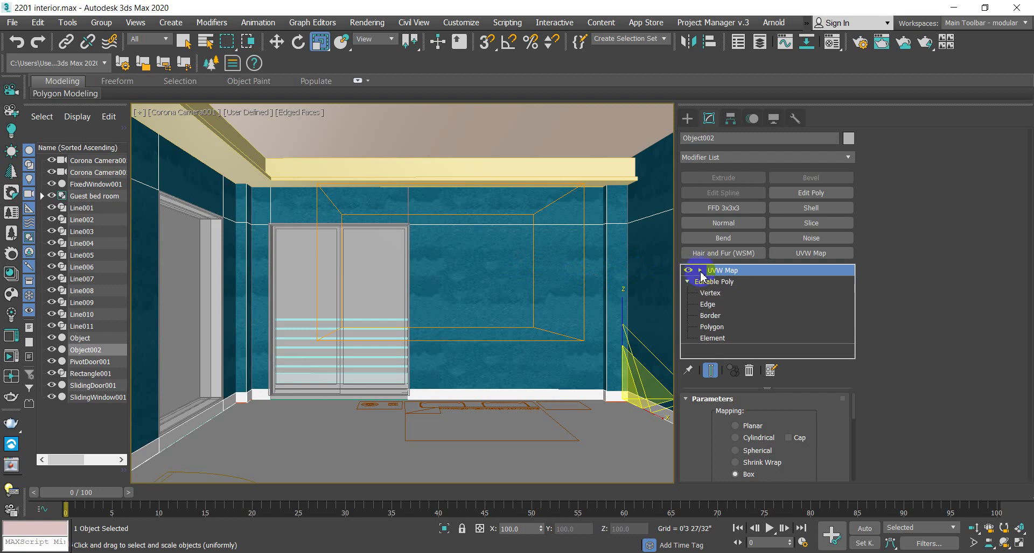
Step: Select the floor object Line001, check the Material Editor and minimize it, and isolate the floor in the viewport
{"action": "left_click", "coordinate": [321, 470]}
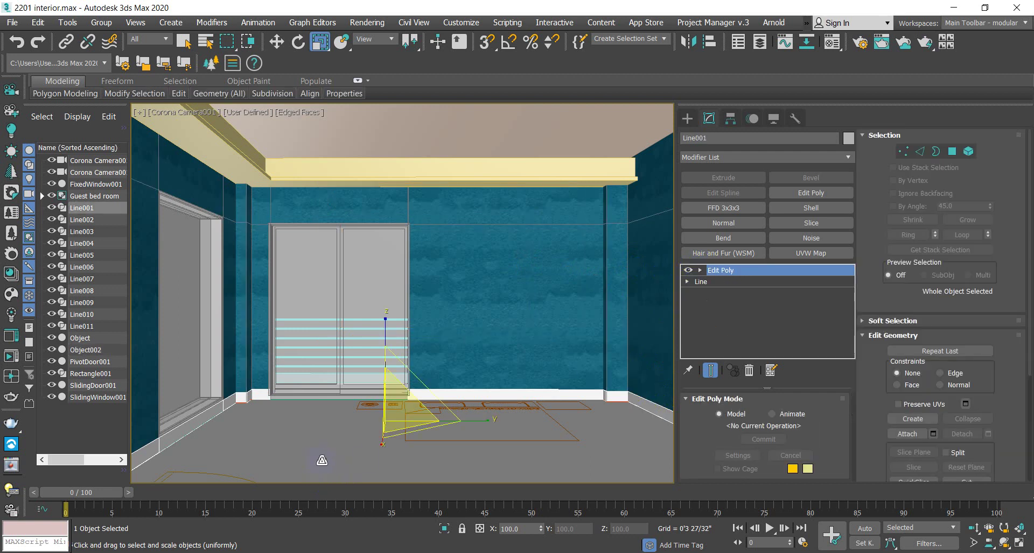
{"action": "key", "text": "m"}
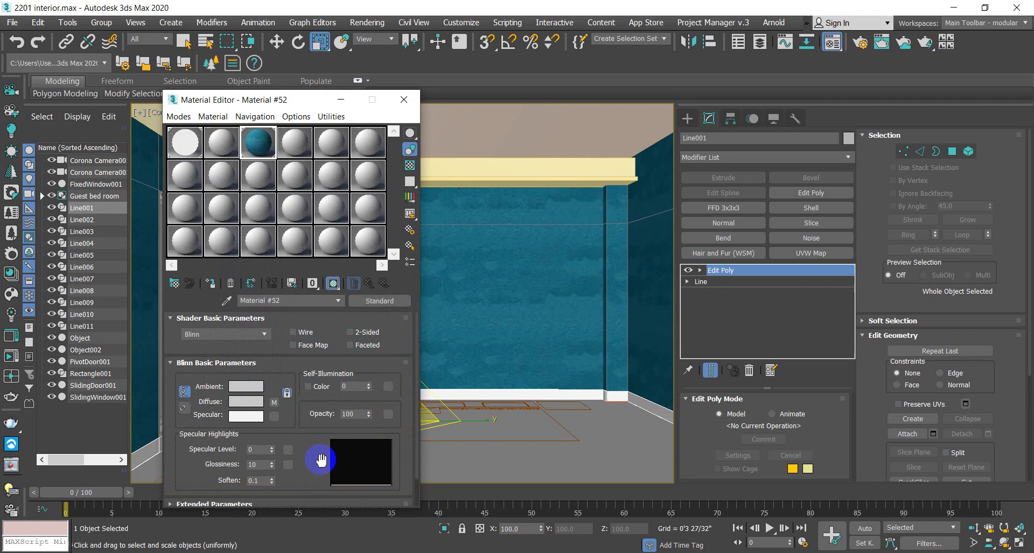
{"action": "left_click", "coordinate": [340, 100]}
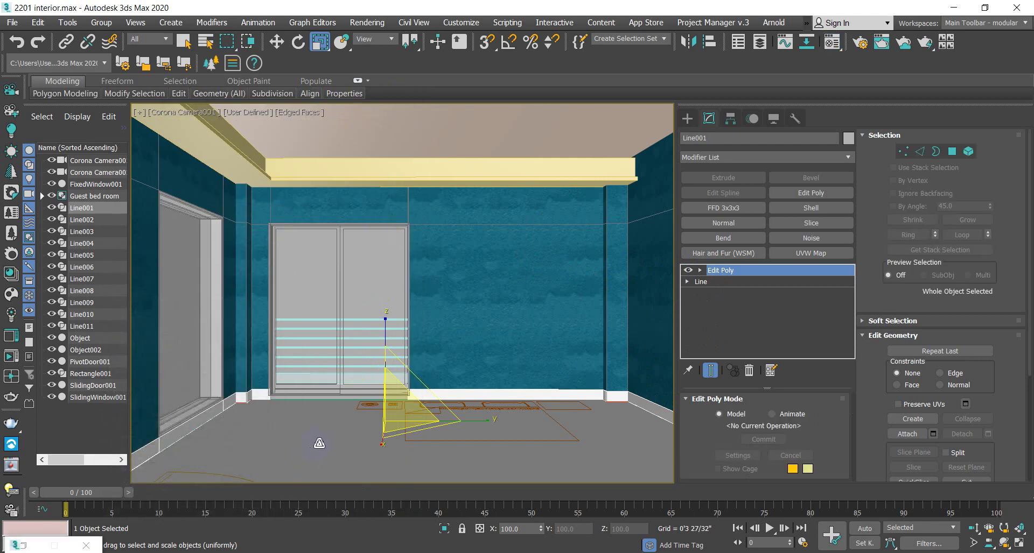
{"action": "key", "text": "alt+q"}
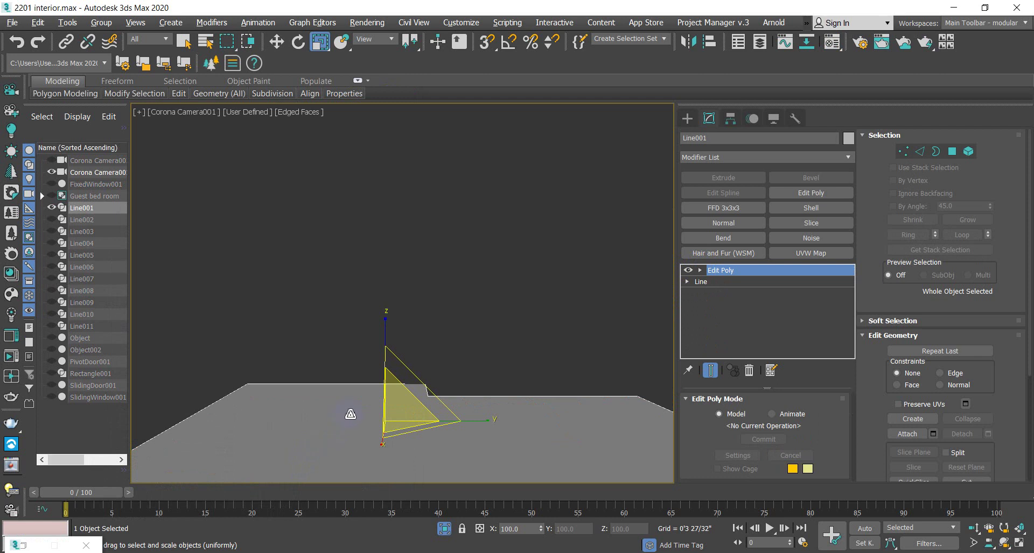
Step: Show the isolated floor in an angled Perspective view and open the Material Editor clear of it
{"action": "key", "text": "p"}
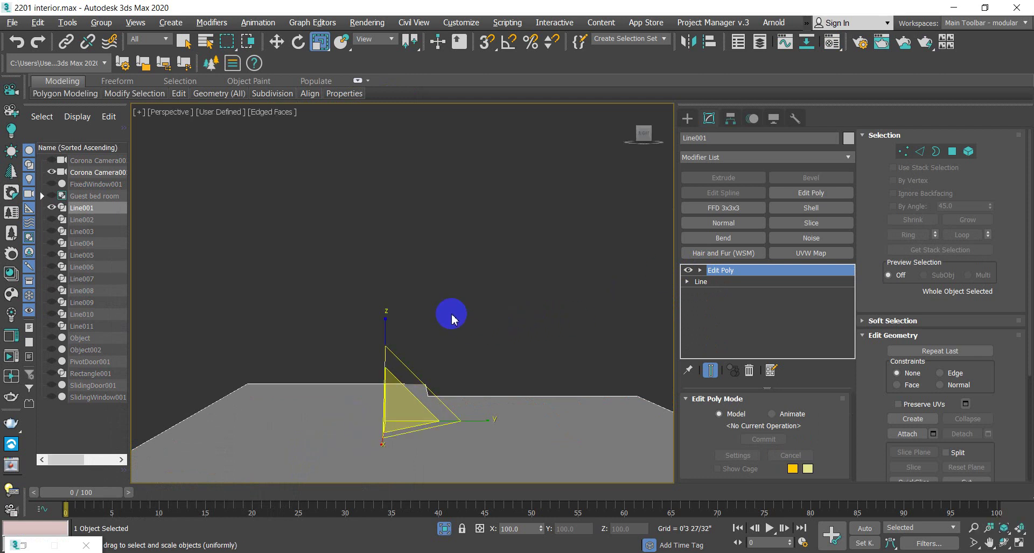
{"action": "key", "text": "z"}
{"action": "middle_click_drag", "start_coordinate": [467, 330], "coordinate": [431, 386], "text": "alt"}
{"action": "key", "text": "m"}
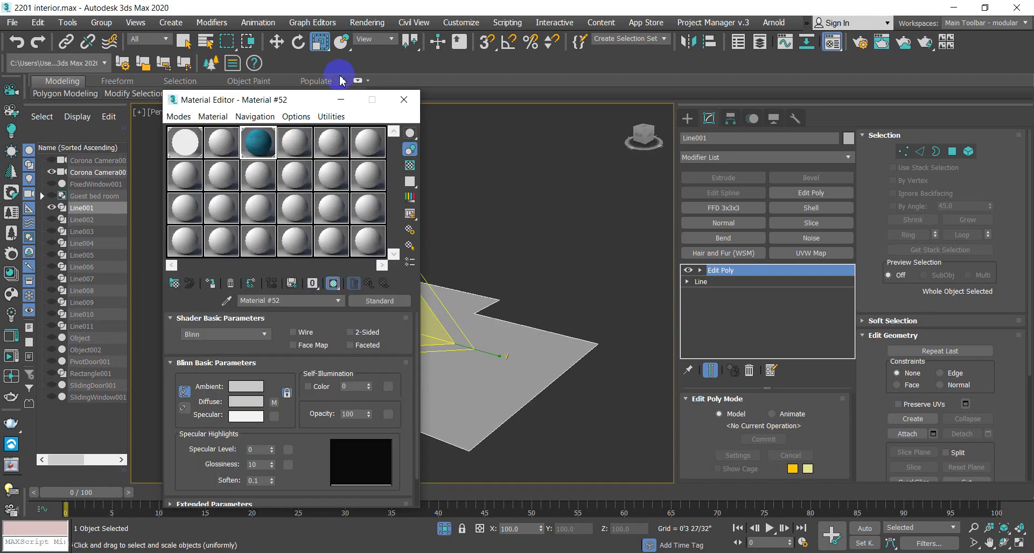
{"action": "left_click_drag", "start_coordinate": [303, 102], "coordinate": [804, 51]}
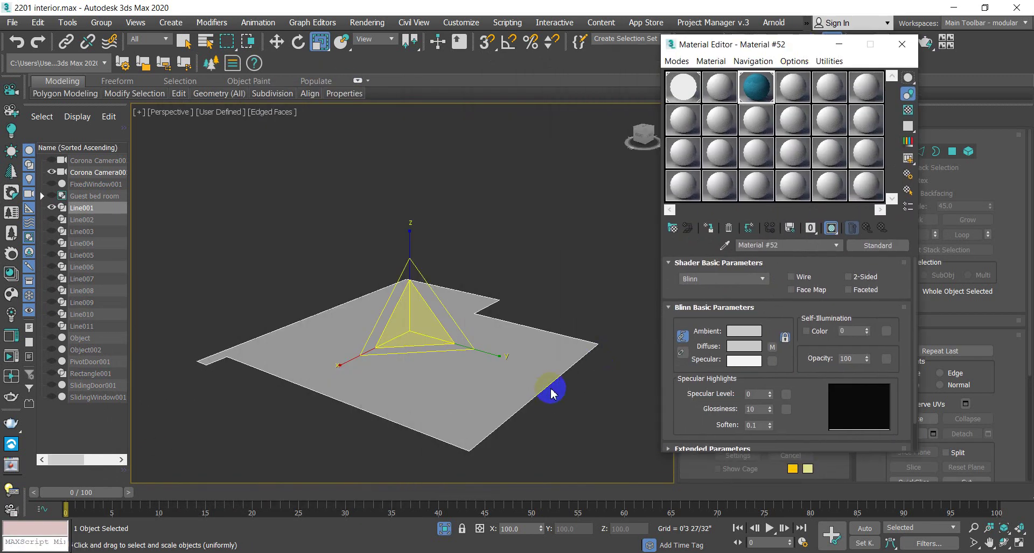
{"action": "middle_click_drag", "start_coordinate": [554, 392], "coordinate": [479, 299]}
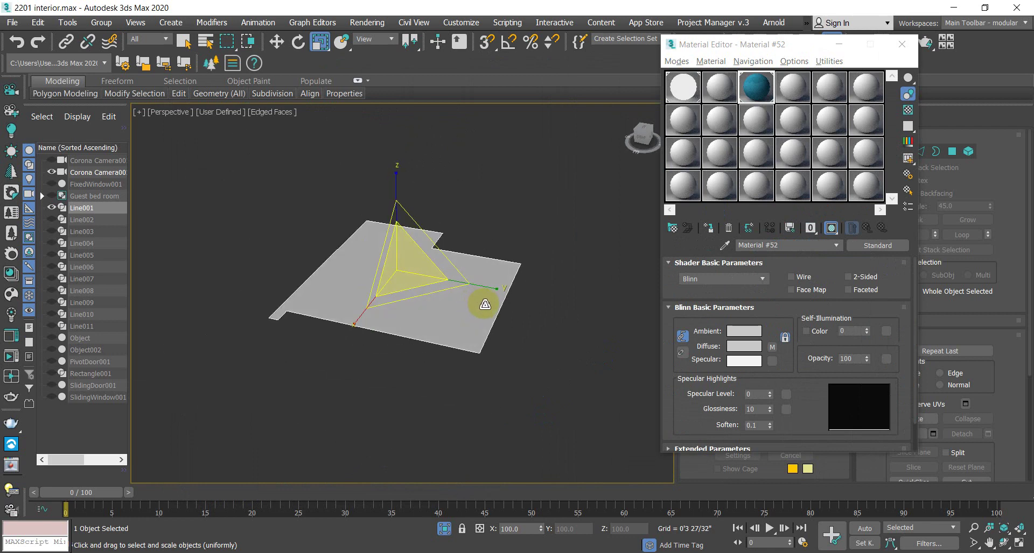
{"action": "scroll", "coordinate": [483, 302], "scroll_direction": "up", "scroll_amount": 3}
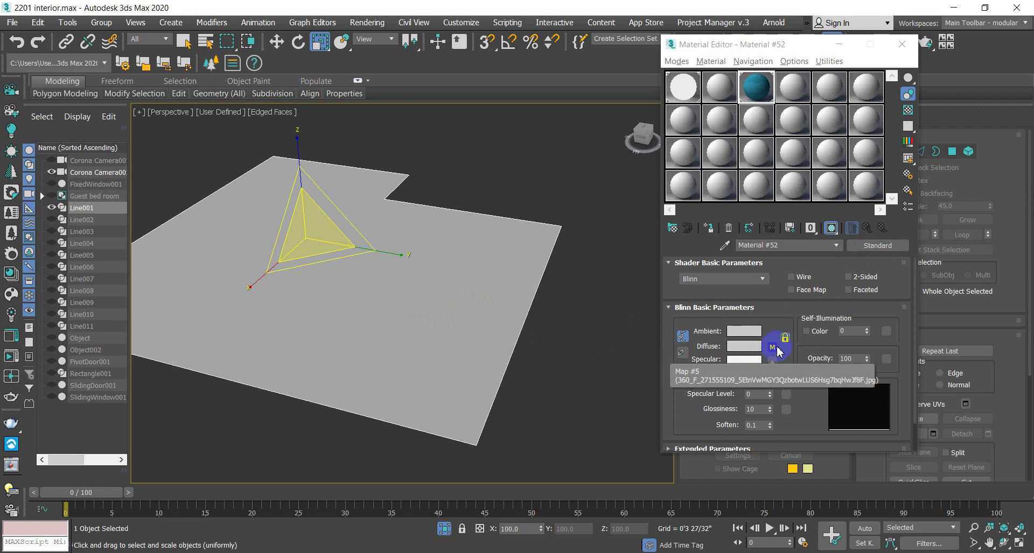
Step: Assign a Tiles map to the Diffuse color of the unused 04 - Default material
{"action": "left_click", "coordinate": [796, 84]}
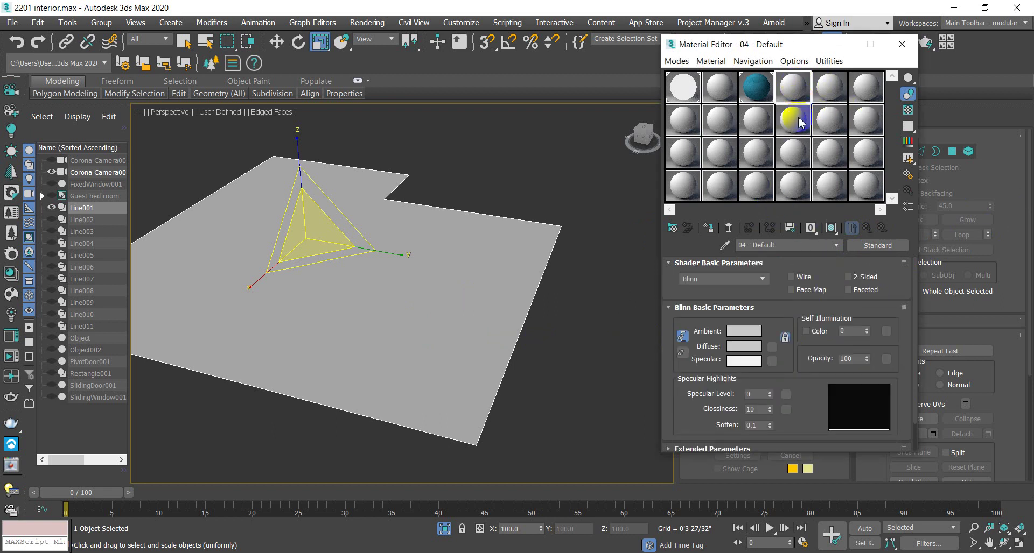
{"action": "left_click", "coordinate": [772, 347]}
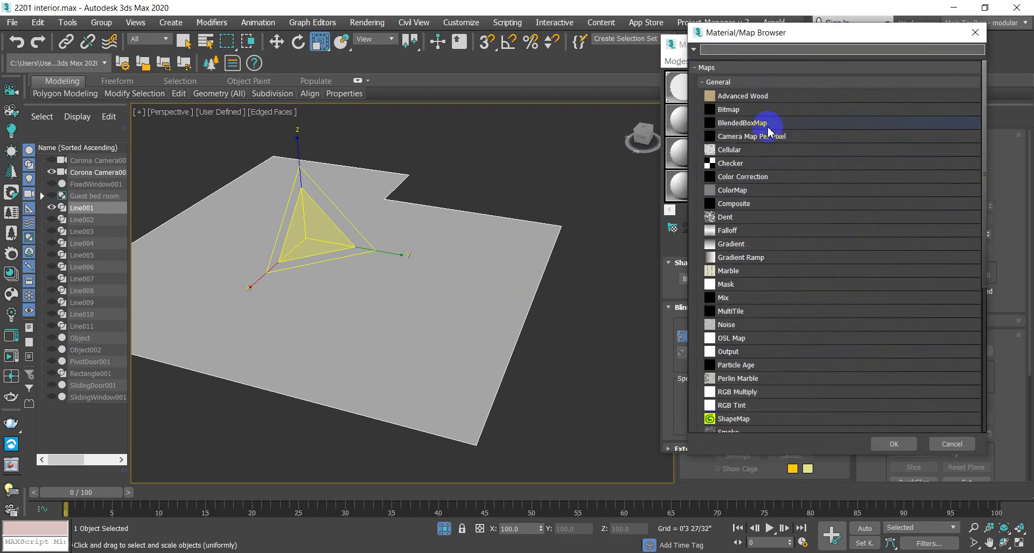
{"action": "left_click", "coordinate": [953, 451]}
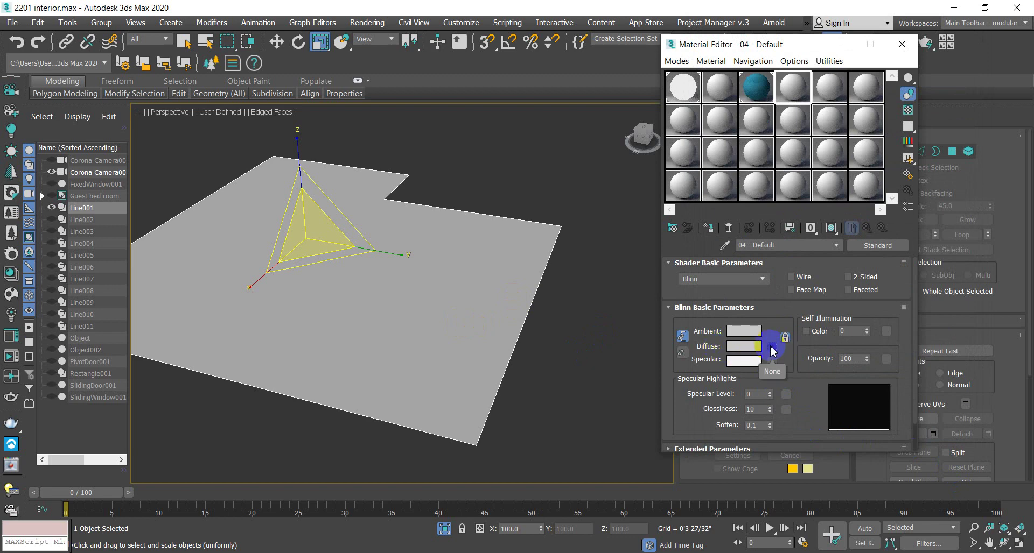
{"action": "left_click", "coordinate": [772, 347]}
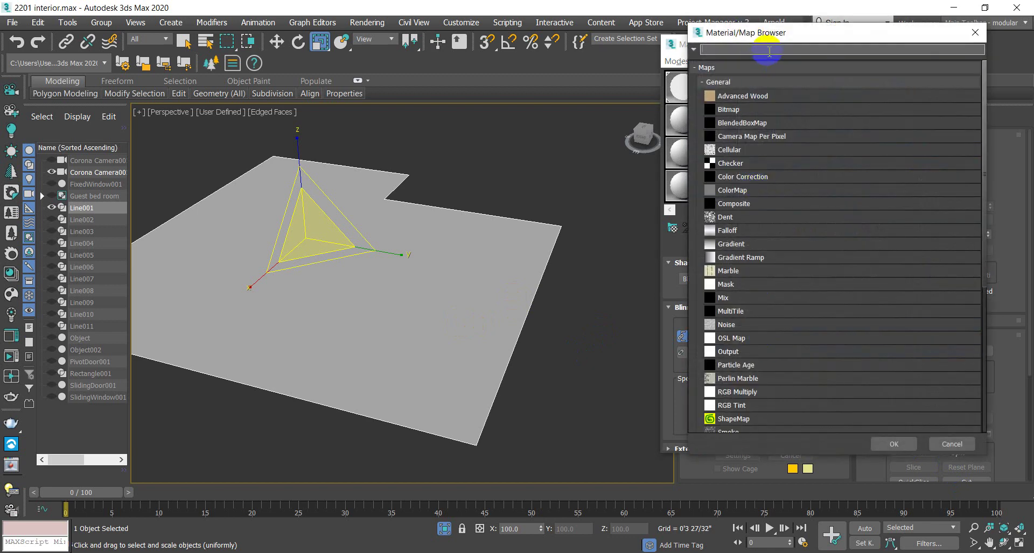
{"action": "type", "text": "ti"}
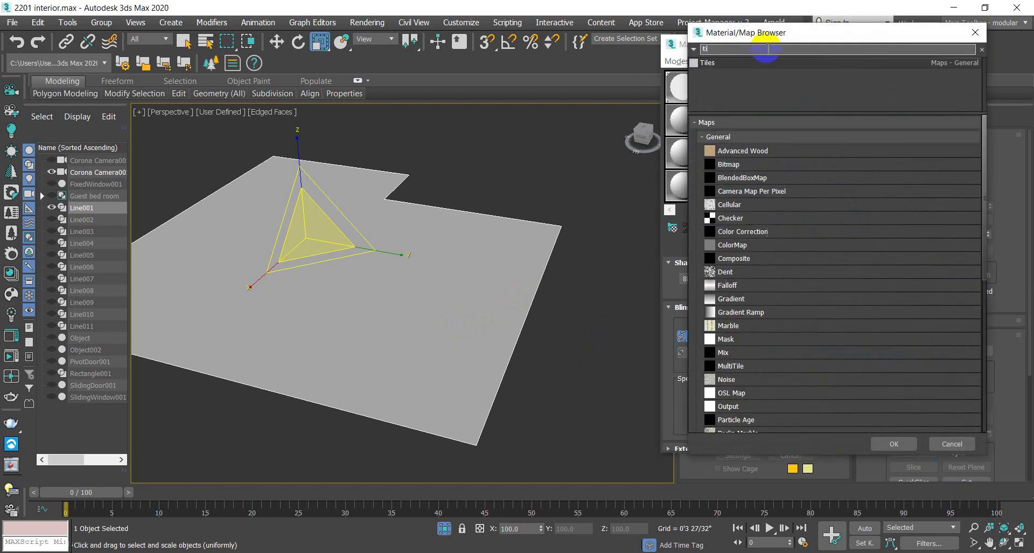
{"action": "type", "text": "le"}
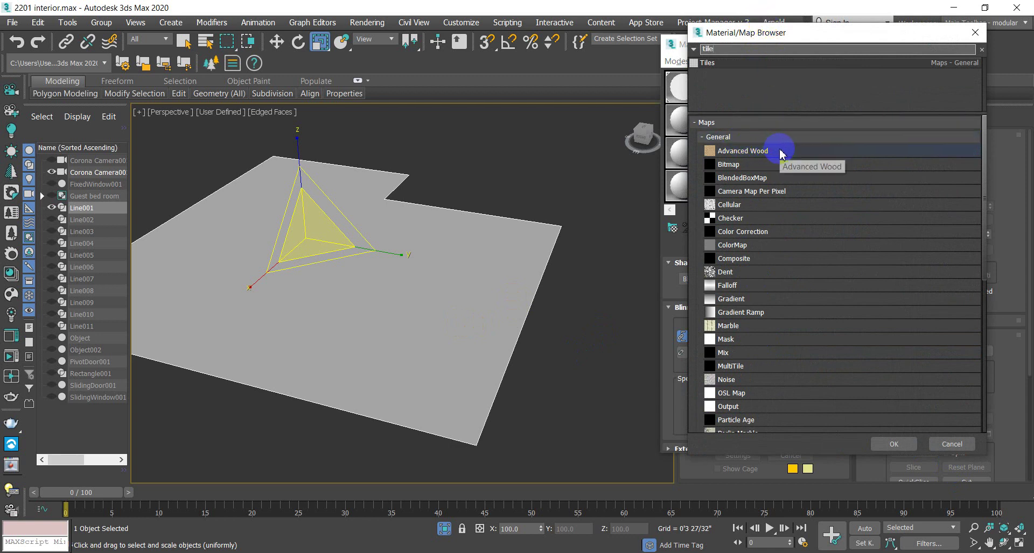
{"action": "left_click", "coordinate": [708, 64]}
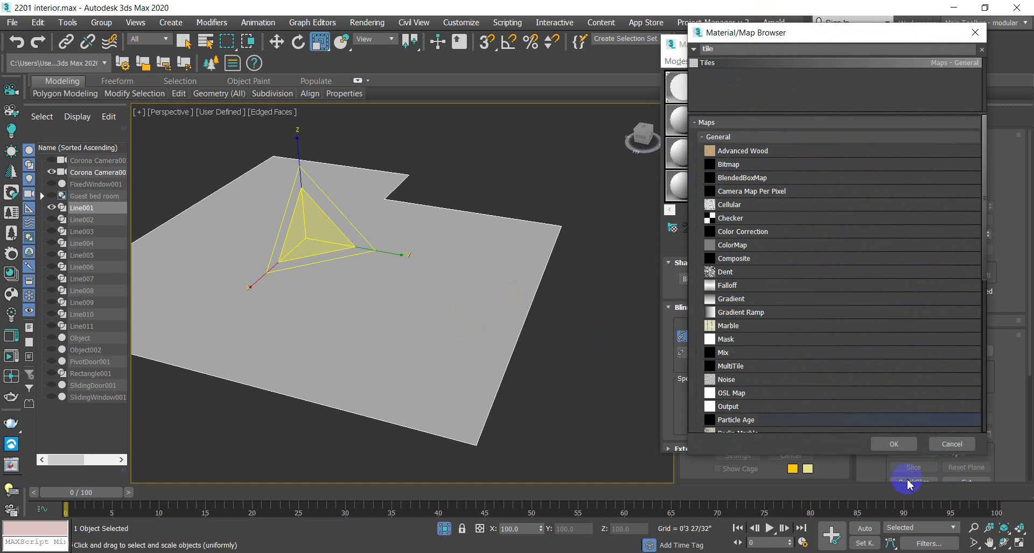
{"action": "left_click", "coordinate": [895, 444]}
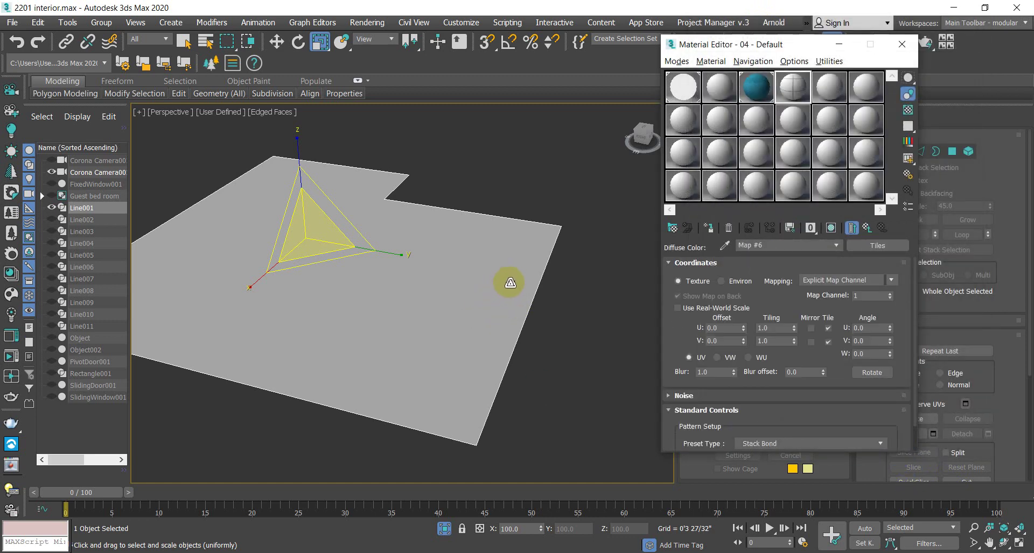
Step: Assign the tiled material to the floor and enable its map display in the viewport
{"action": "scroll", "coordinate": [483, 266], "scroll_direction": "down", "scroll_amount": 3}
{"action": "mouse_move", "coordinate": [484, 266]}
{"action": "middle_mouse_down"}
{"action": "mouse_move", "coordinate": [554, 273]}
{"action": "mouse_move", "coordinate": [530, 325]}
{"action": "mouse_move", "coordinate": [526, 240]}
{"action": "mouse_move", "coordinate": [512, 287]}
{"action": "middle_mouse_up"}
{"action": "scroll", "coordinate": [550, 291], "scroll_direction": "up", "scroll_amount": 3}
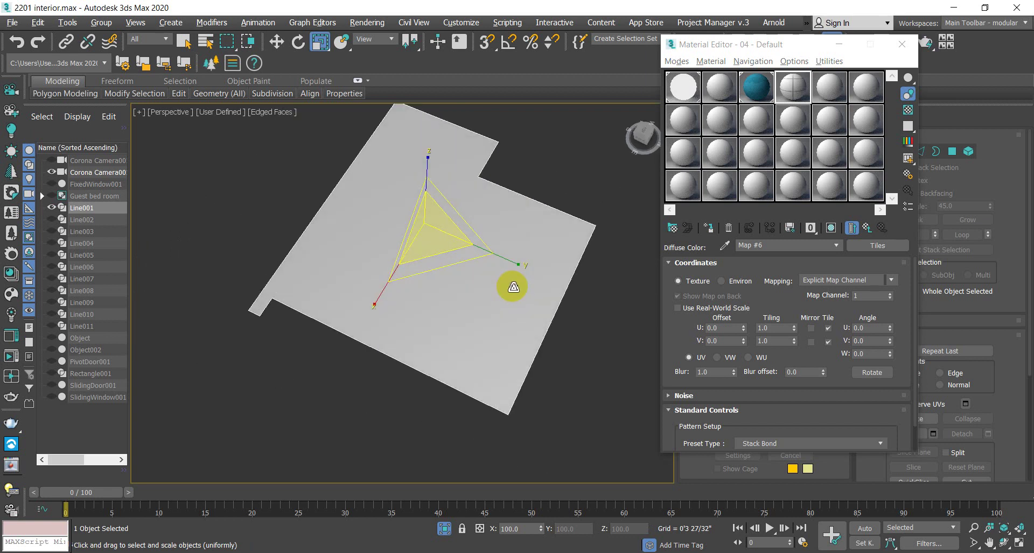
{"action": "left_click", "coordinate": [708, 228]}
{"action": "left_click", "coordinate": [830, 227]}
{"action": "mouse_move", "coordinate": [438, 329]}
{"action": "middle_mouse_down", "text": "alt"}
{"action": "mouse_move", "coordinate": [451, 277]}
{"action": "mouse_move", "coordinate": [442, 253]}
{"action": "mouse_move", "coordinate": [431, 258]}
{"action": "mouse_move", "coordinate": [434, 247]}
{"action": "mouse_move", "coordinate": [406, 291]}
{"action": "middle_mouse_up", "text": "alt"}
{"action": "middle_click_drag", "start_coordinate": [372, 264], "coordinate": [386, 286], "text": "alt"}
{"action": "scroll", "coordinate": [392, 275], "scroll_direction": "down", "scroll_amount": 3}
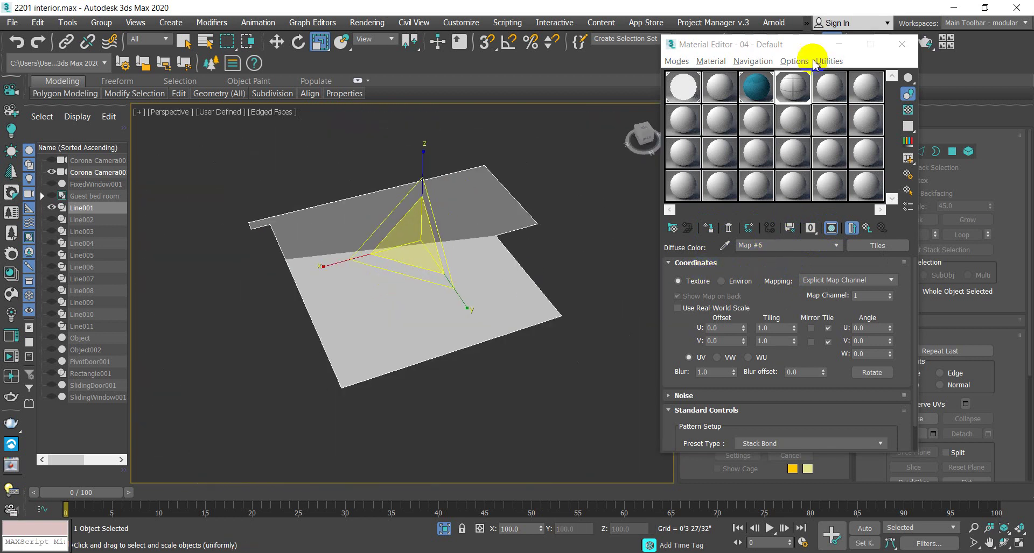
Step: Assign the tiled material to the floor again and toggle its viewport map display off and back on
{"action": "left_click", "coordinate": [708, 229]}
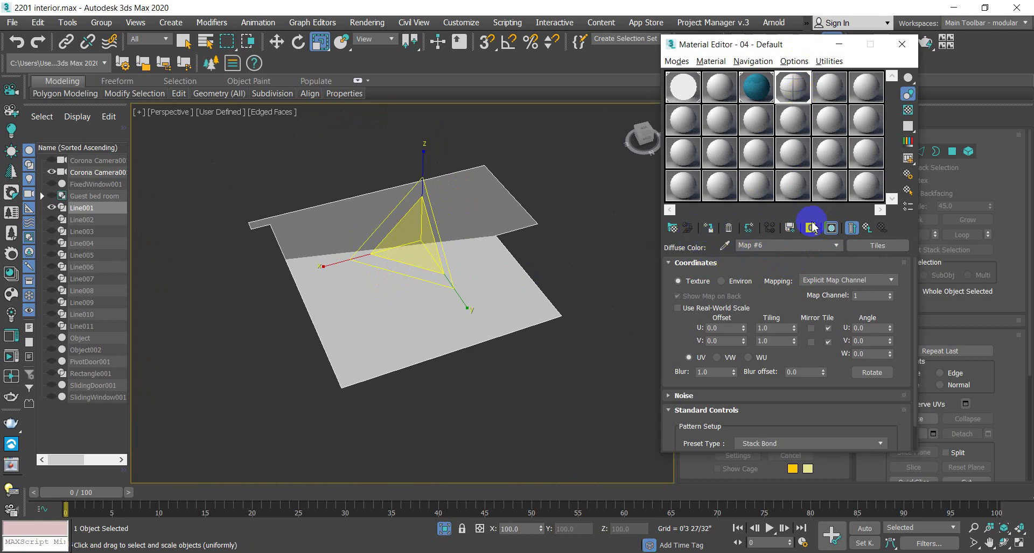
{"action": "left_click", "coordinate": [829, 229]}
{"action": "left_click", "coordinate": [829, 229]}
{"action": "scroll", "coordinate": [431, 341], "scroll_direction": "down", "scroll_amount": 3}
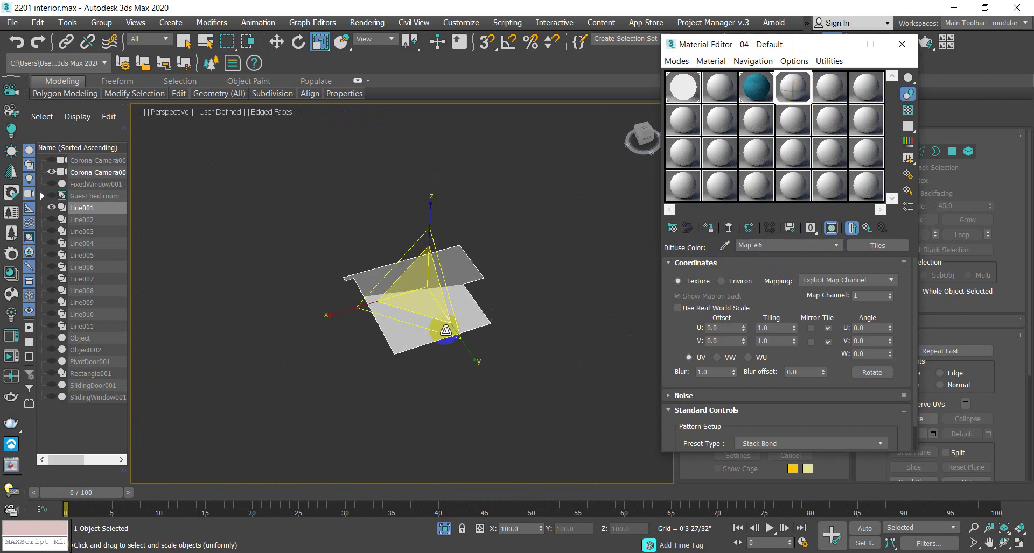
{"action": "middle_click_drag", "start_coordinate": [443, 337], "coordinate": [512, 316], "text": "alt"}
{"action": "scroll", "coordinate": [413, 291], "scroll_direction": "up", "scroll_amount": 4}
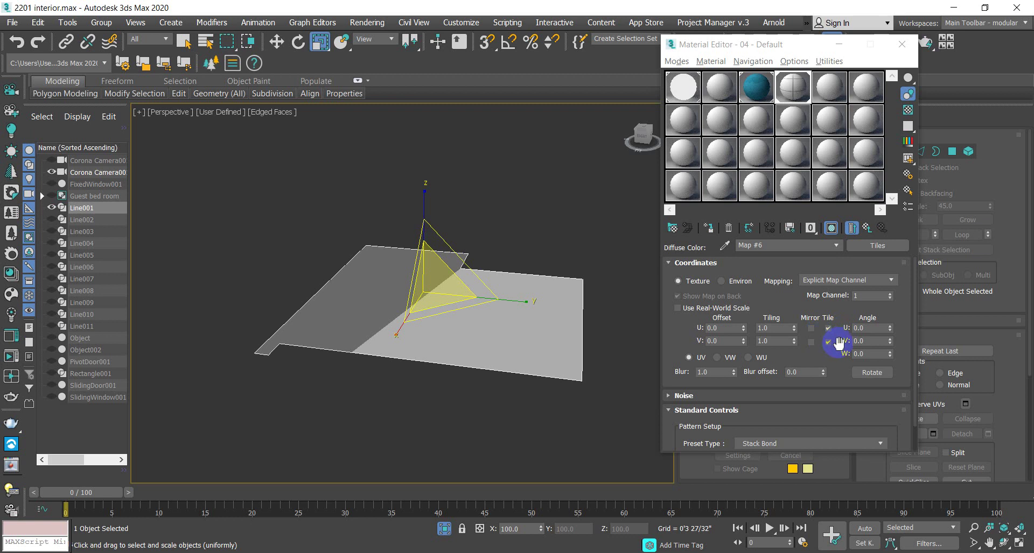
Step: Change the tile pattern preset to Fine Running Bond and set both grout gaps to 0.3
{"action": "scroll", "coordinate": [797, 419], "scroll_direction": "down", "scroll_amount": 2}
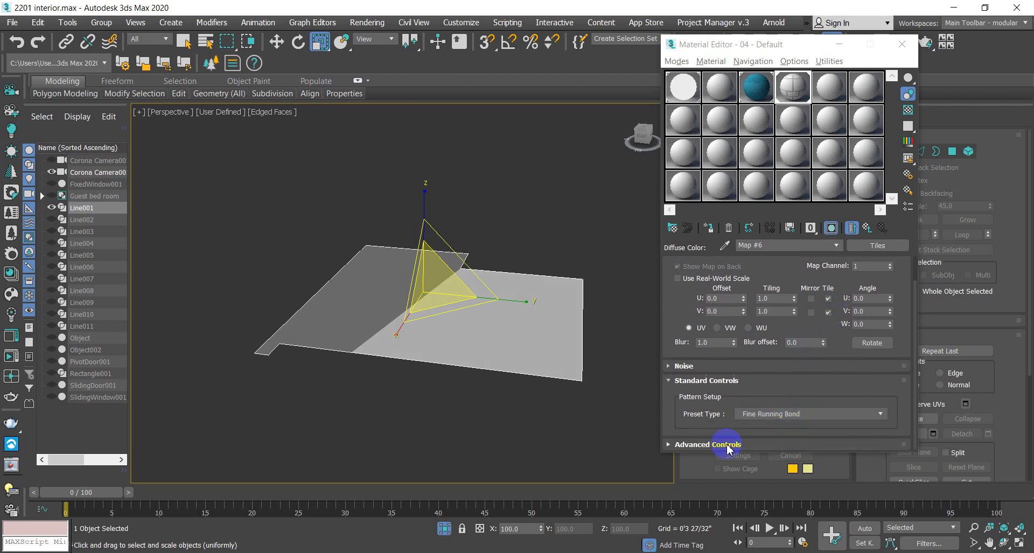
{"action": "left_click", "coordinate": [668, 444]}
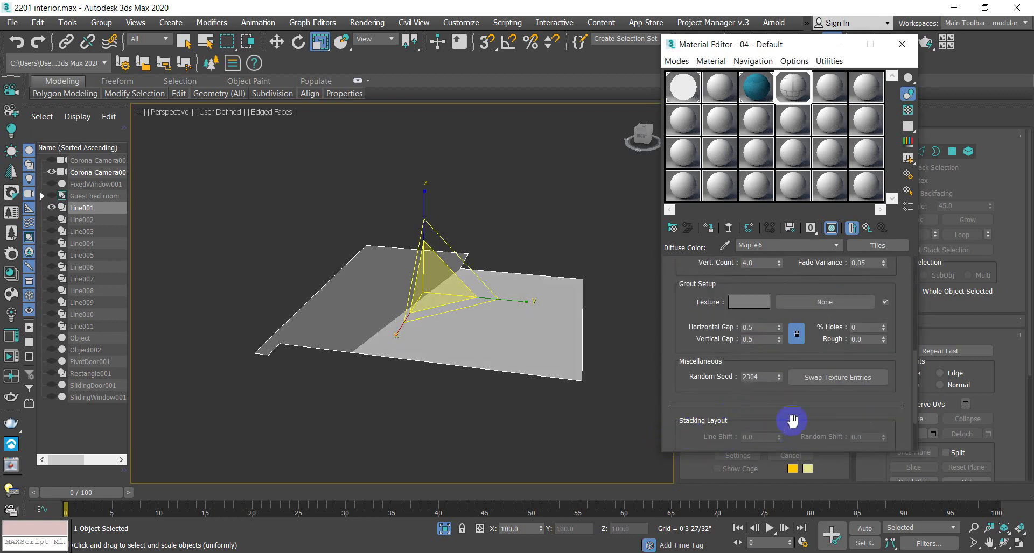
{"action": "scroll", "coordinate": [792, 417], "scroll_direction": "down", "scroll_amount": 1}
{"action": "scroll", "coordinate": [794, 392], "scroll_direction": "down", "scroll_amount": 1}
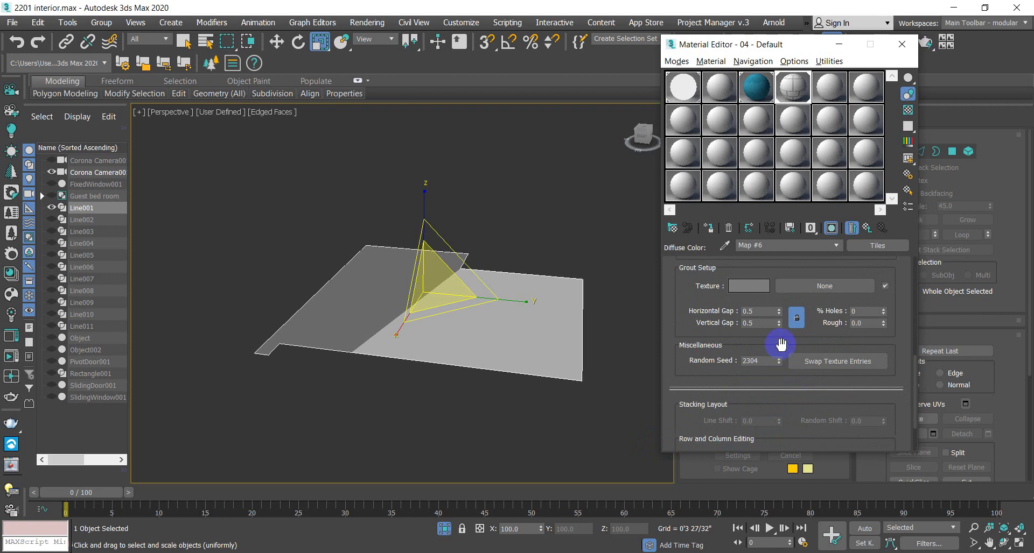
{"action": "scroll", "coordinate": [782, 327], "scroll_direction": "up", "scroll_amount": 4}
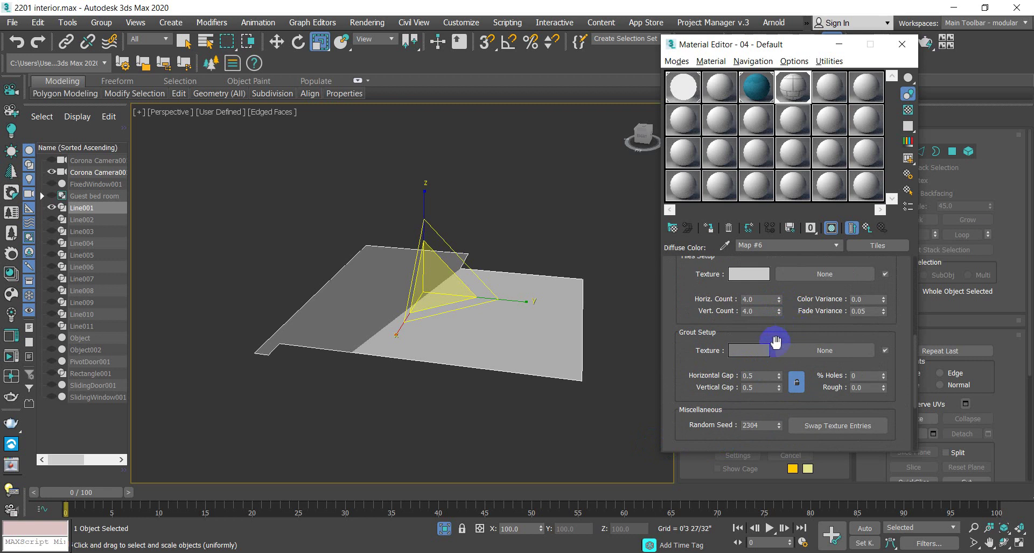
{"action": "mouse_move", "coordinate": [780, 396]}
{"action": "left_mouse_down"}
{"action": "mouse_move", "coordinate": [788, 424]}
{"action": "mouse_move", "coordinate": [790, 391]}
{"action": "left_mouse_up"}
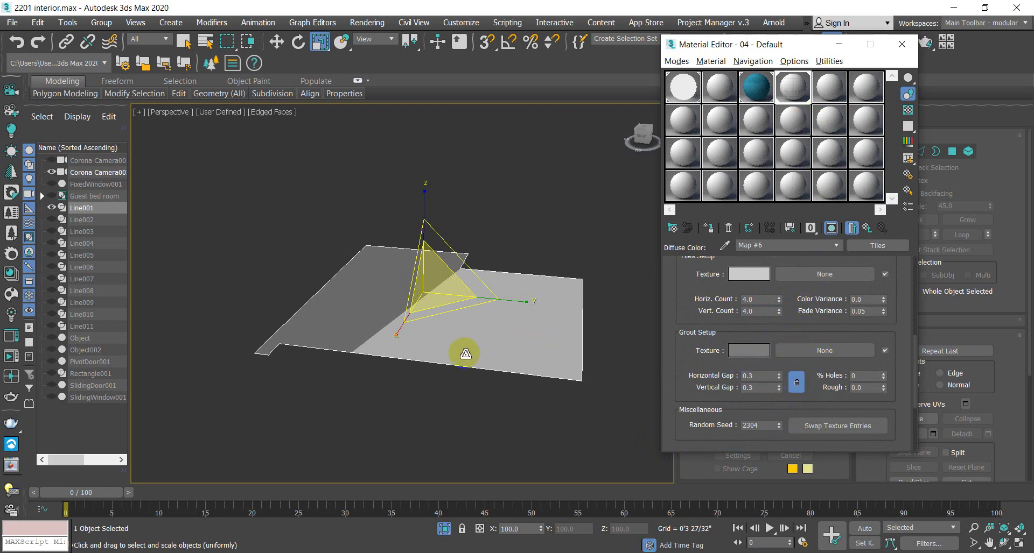
Step: Check the Tiles map in an enlarged preview, set both grout gaps to 0.04, and inspect the floor
{"action": "scroll", "coordinate": [468, 345], "scroll_direction": "up", "scroll_amount": 5}
{"action": "scroll", "coordinate": [479, 350], "scroll_direction": "down", "scroll_amount": 4}
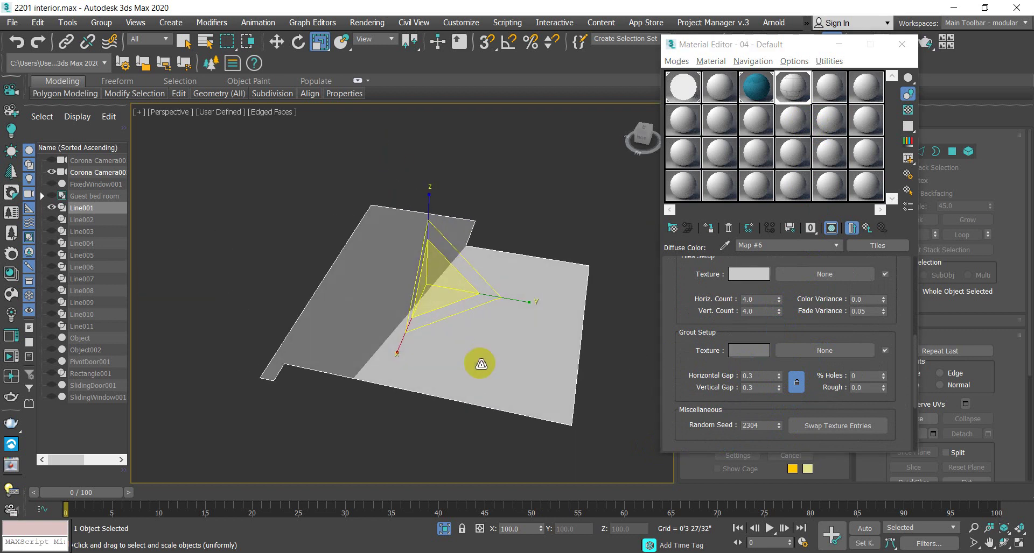
{"action": "double_click", "coordinate": [809, 95]}
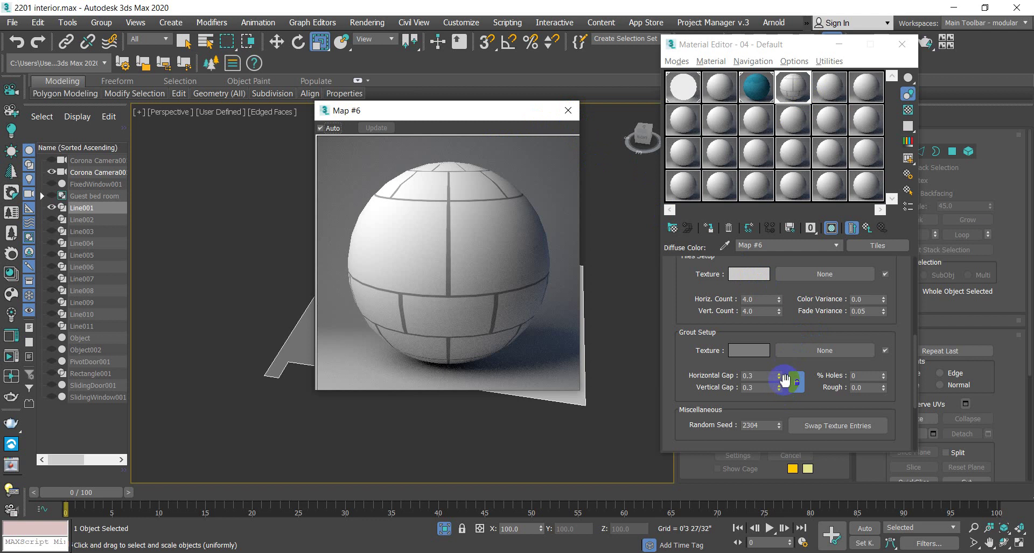
{"action": "left_click", "coordinate": [765, 377]}
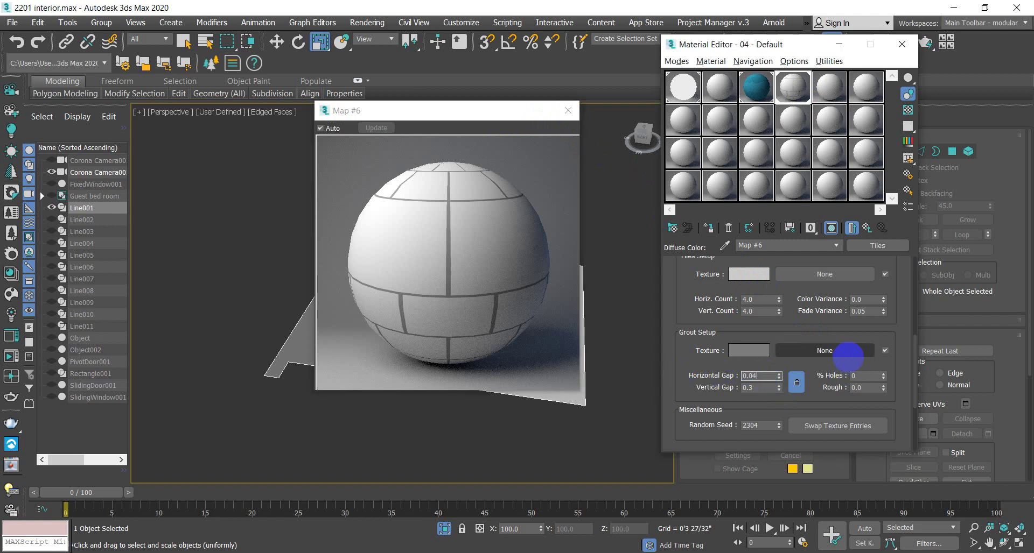
{"action": "type", "text": "0.04"}
{"action": "key", "text": "Return"}
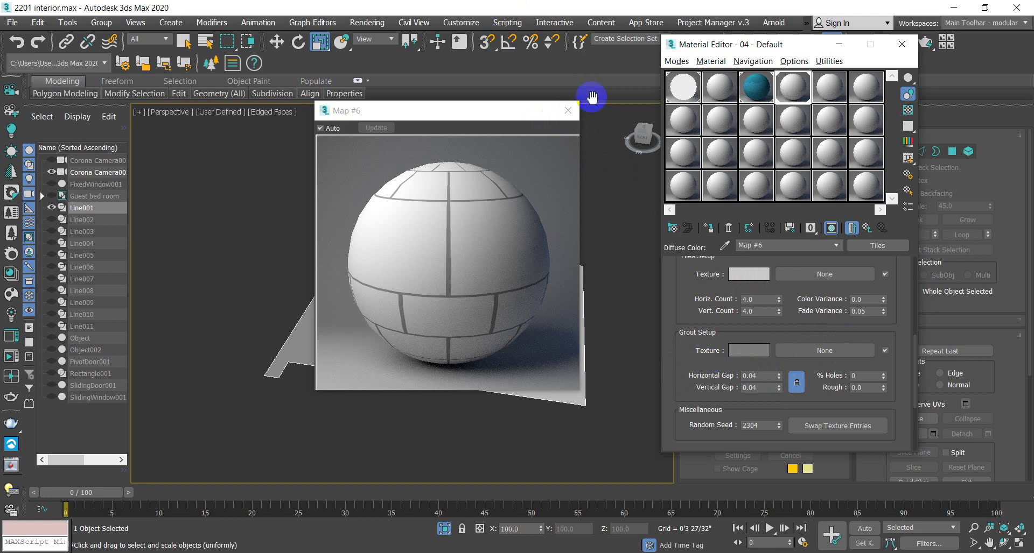
{"action": "left_click", "coordinate": [569, 110]}
{"action": "left_click", "coordinate": [491, 334]}
{"action": "scroll", "coordinate": [494, 334], "scroll_direction": "down", "scroll_amount": 2}
{"action": "mouse_move", "coordinate": [502, 336]}
{"action": "middle_mouse_down", "text": "alt"}
{"action": "mouse_move", "coordinate": [440, 318]}
{"action": "mouse_move", "coordinate": [519, 346]}
{"action": "middle_mouse_up", "text": "alt"}
{"action": "scroll", "coordinate": [470, 303], "scroll_direction": "up", "scroll_amount": 3}
{"action": "scroll", "coordinate": [470, 294], "scroll_direction": "down", "scroll_amount": 4}
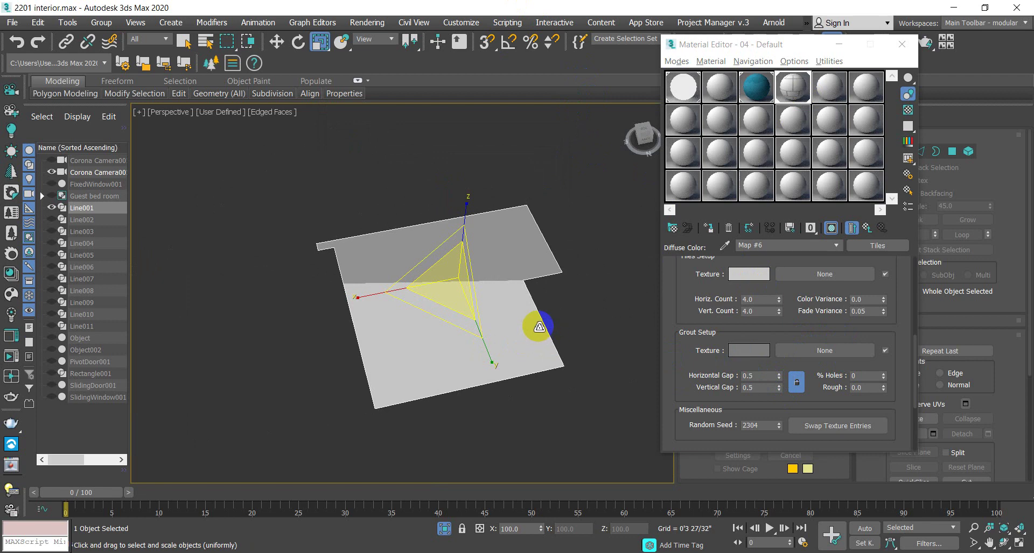
Step: Undo the tile map edits, its material assignment and the floor isolation, and return to the camera view
{"action": "key", "text": "ctrl+z"}
{"action": "key", "text": "ctrl+z"}
{"action": "key", "text": "ctrl+z"}
{"action": "key", "text": "ctrl+z"}
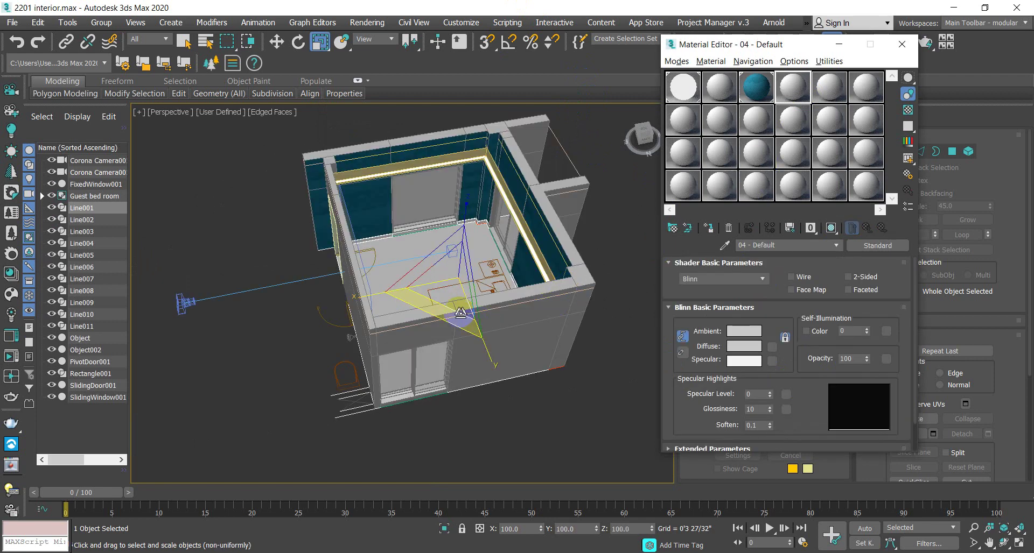
{"action": "scroll", "coordinate": [436, 267], "scroll_direction": "up", "scroll_amount": 4}
{"action": "scroll", "coordinate": [437, 270], "scroll_direction": "down", "scroll_amount": 2}
{"action": "key", "text": "c"}
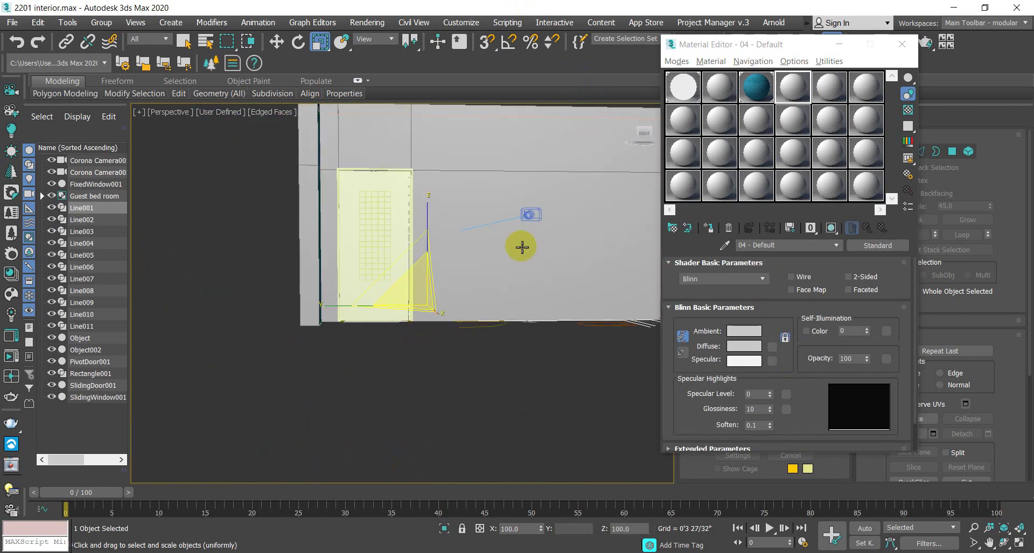
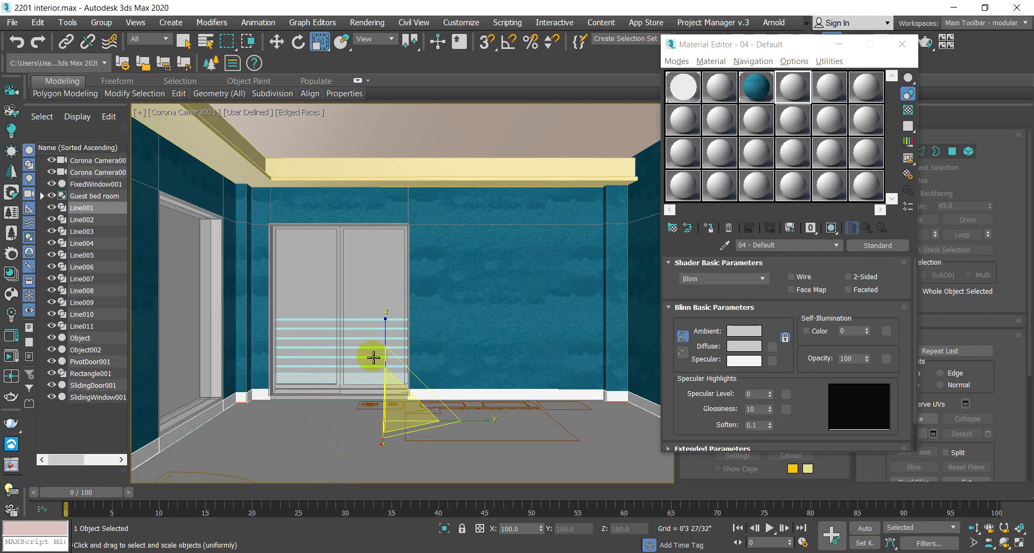
Step: Isolate the selected floor and show it from above in a perspective view
{"action": "key", "text": "alt+q"}
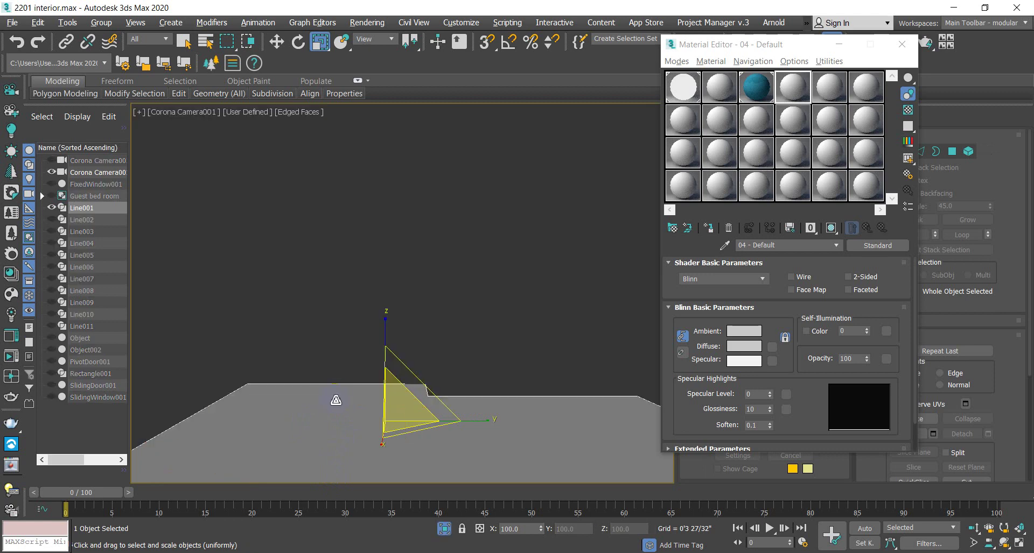
{"action": "key", "text": "p"}
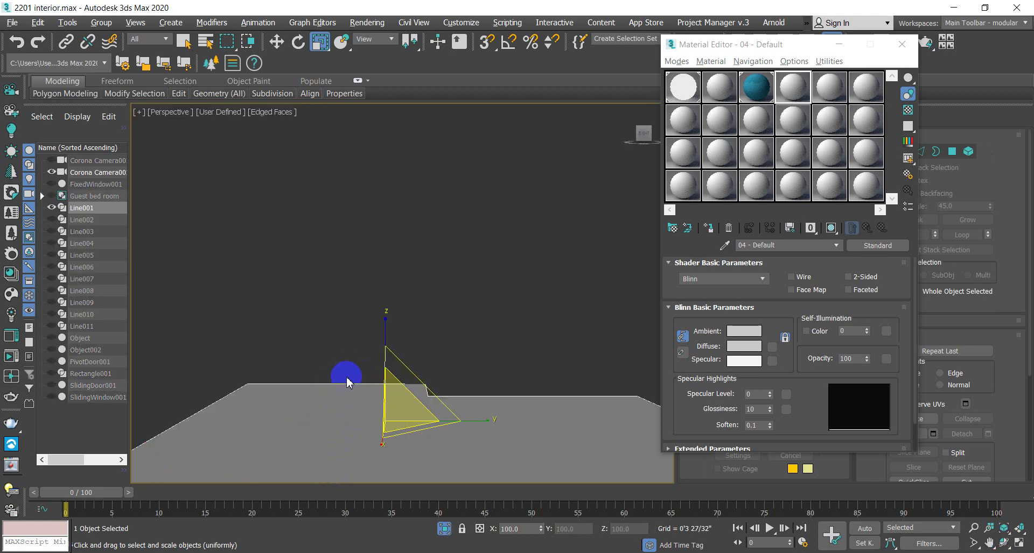
{"action": "scroll", "coordinate": [342, 371], "scroll_direction": "down", "scroll_amount": 5}
{"action": "middle_click_drag", "start_coordinate": [351, 412], "coordinate": [377, 321], "text": "alt"}
{"action": "scroll", "coordinate": [374, 368], "scroll_direction": "up", "scroll_amount": 3}
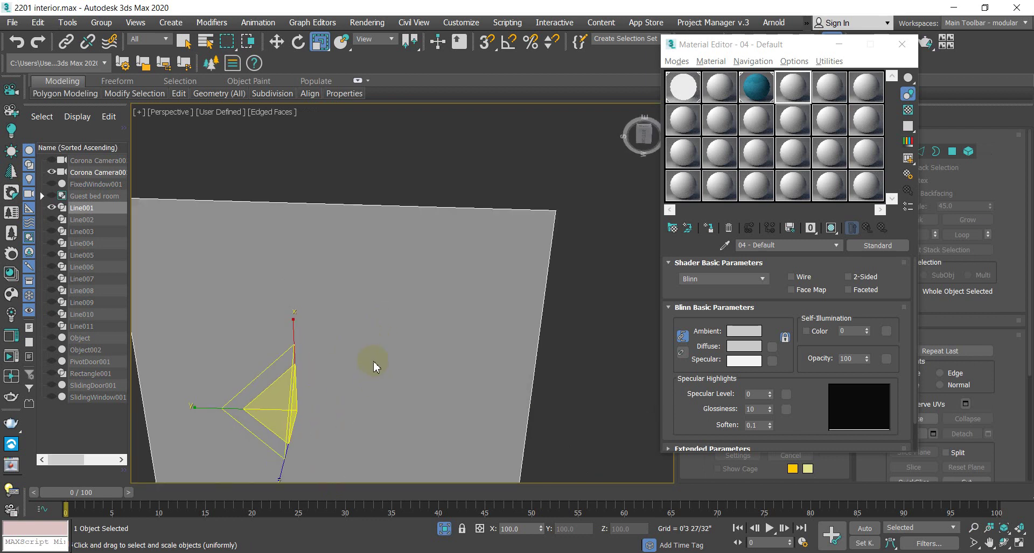
{"action": "scroll", "coordinate": [375, 369], "scroll_direction": "down", "scroll_amount": 5}
{"action": "middle_click_drag", "start_coordinate": [385, 364], "coordinate": [382, 386], "text": "alt"}
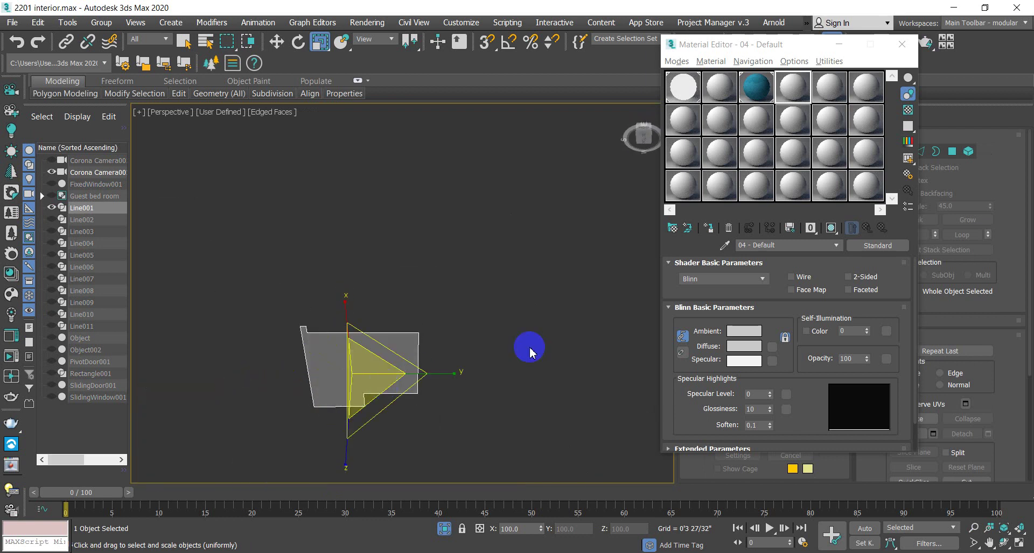
Step: Add a Tiles map to the diffuse color of the fourth sample material, 04 - Default
{"action": "left_click", "coordinate": [773, 349]}
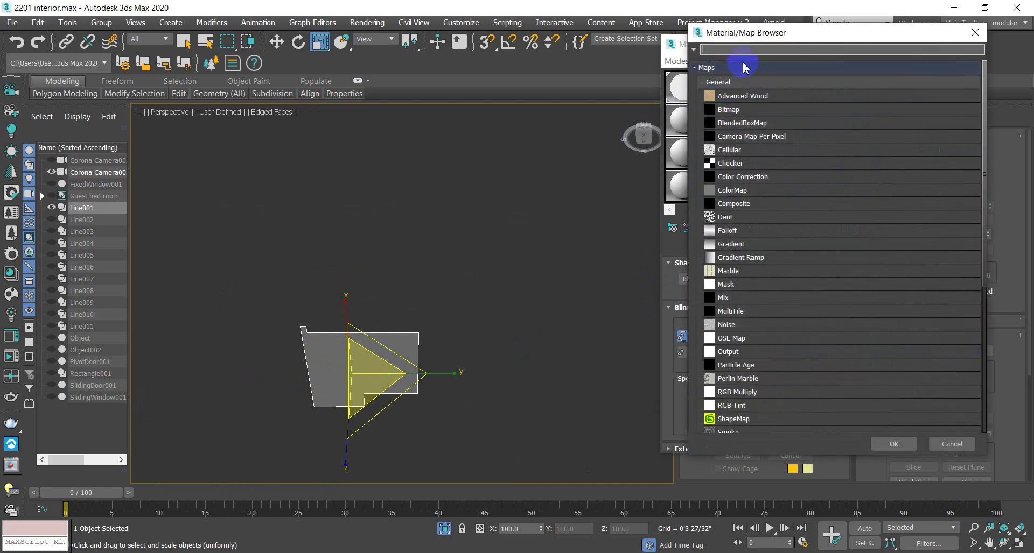
{"action": "type", "text": "til"}
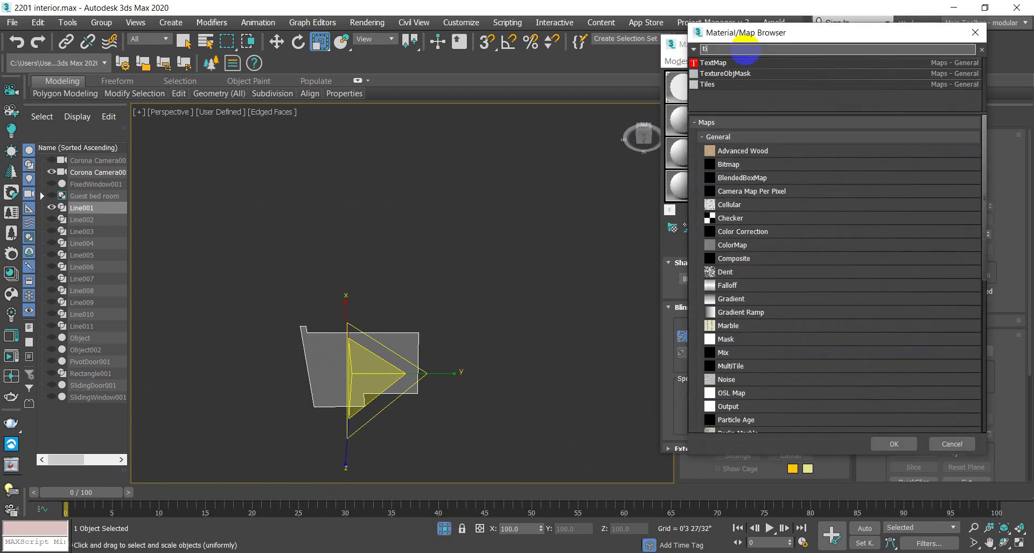
{"action": "left_click", "coordinate": [718, 63]}
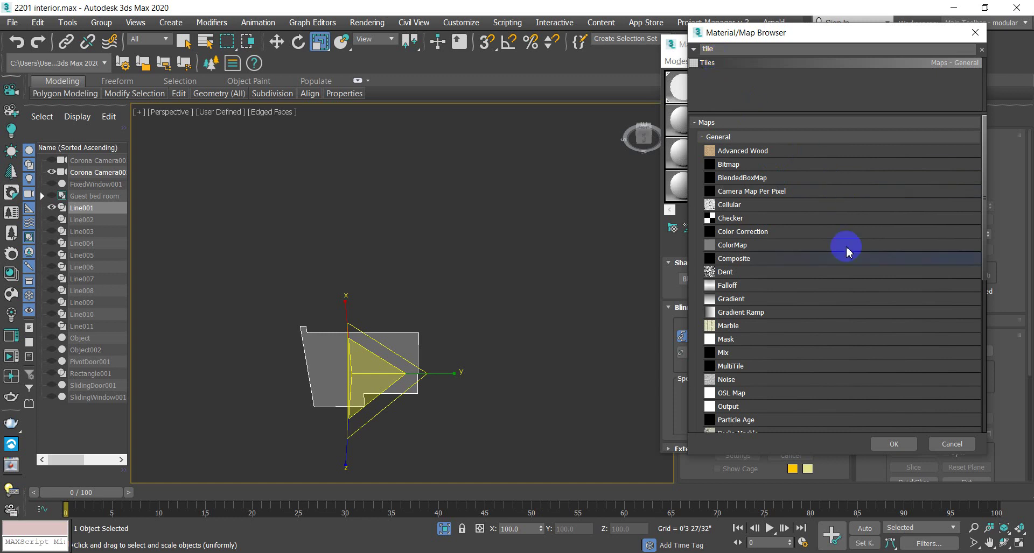
{"action": "left_click", "coordinate": [893, 445]}
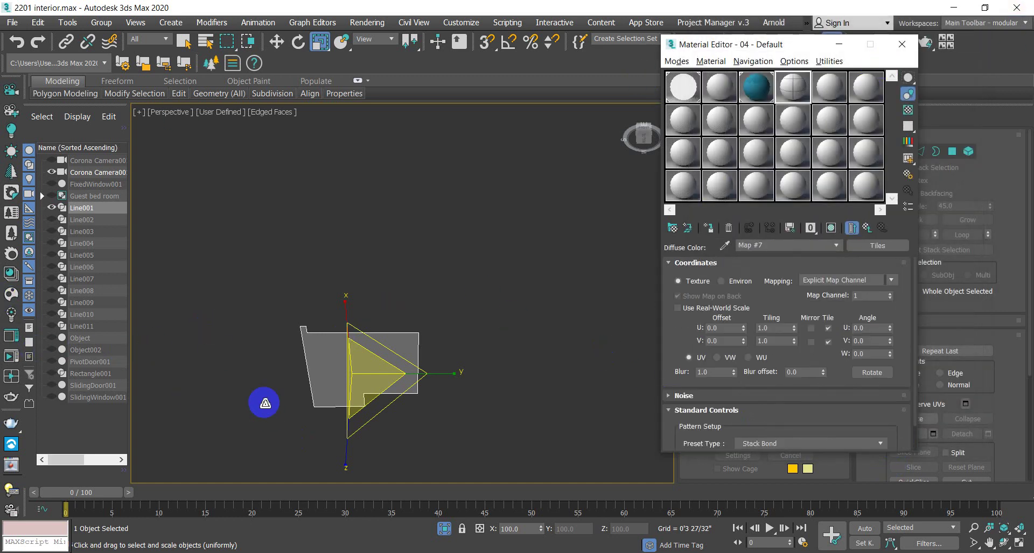
Step: Assign the tiled material to the floor and turn on its map display in the viewport
{"action": "left_click", "coordinate": [711, 231]}
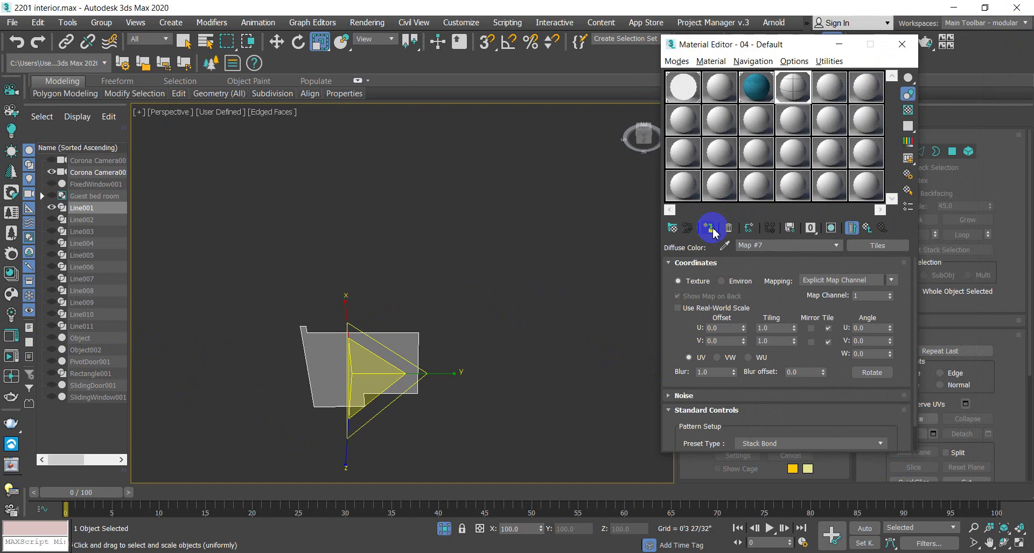
{"action": "left_click", "coordinate": [831, 228]}
{"action": "middle_click_drag", "start_coordinate": [247, 415], "coordinate": [362, 365], "text": "alt"}
{"action": "scroll", "coordinate": [371, 326], "scroll_direction": "up", "scroll_amount": 3}
{"action": "scroll", "coordinate": [371, 326], "scroll_direction": "down", "scroll_amount": 4}
{"action": "middle_click_drag", "start_coordinate": [371, 326], "coordinate": [399, 377], "text": "alt"}
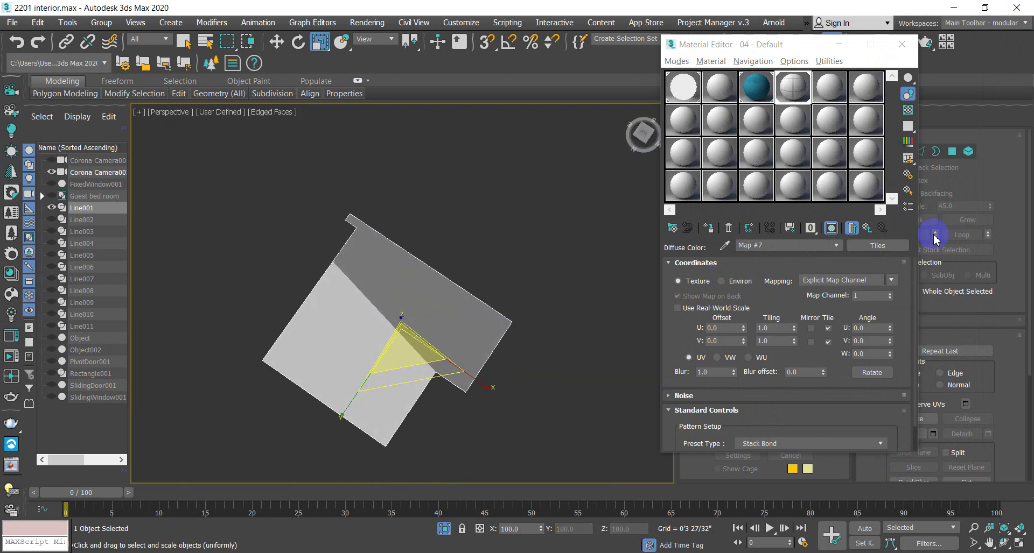
Step: Try the Custom Tiles, Stack Bond and Fine Running Bond pattern presets on the Tiles map
{"action": "left_click_drag", "start_coordinate": [766, 45], "coordinate": [760, 12]}
{"action": "scroll", "coordinate": [756, 385], "scroll_direction": "down", "scroll_amount": 2}
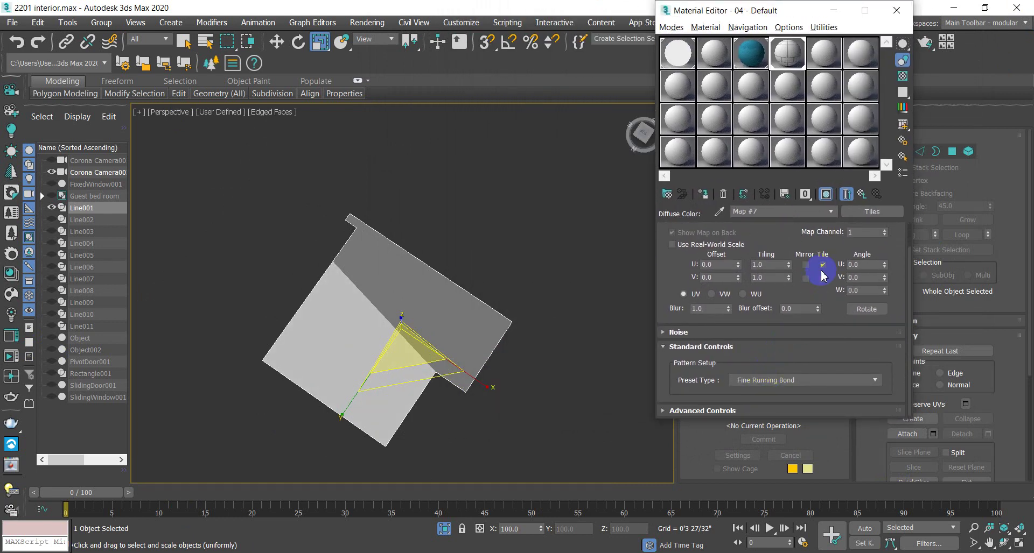
{"action": "left_click", "coordinate": [873, 380]}
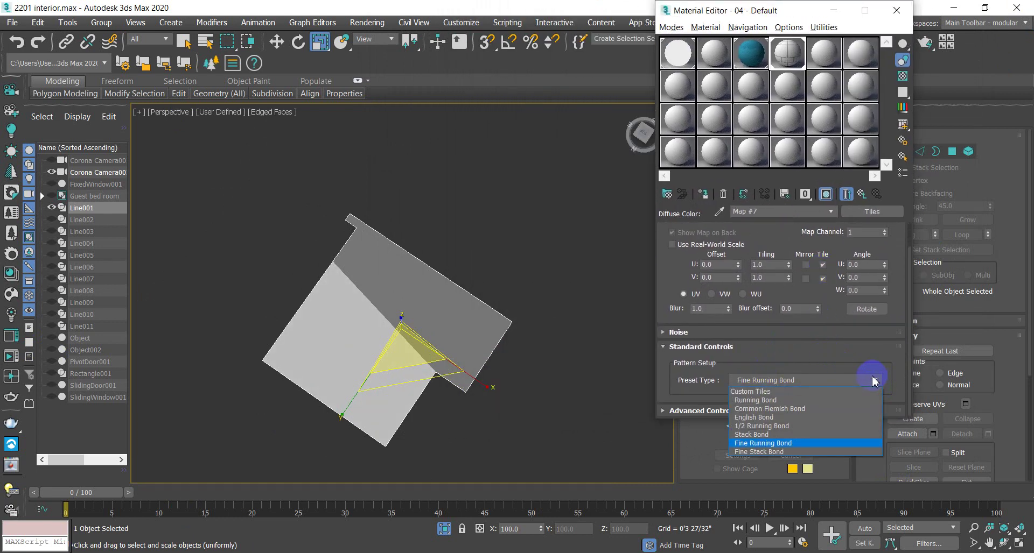
{"action": "left_click", "coordinate": [811, 393]}
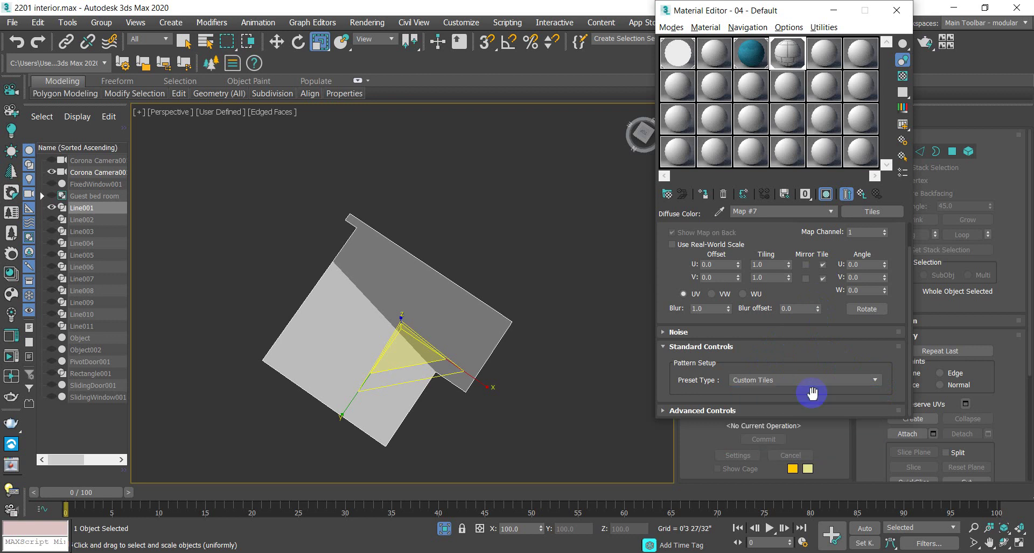
{"action": "left_click", "coordinate": [873, 381]}
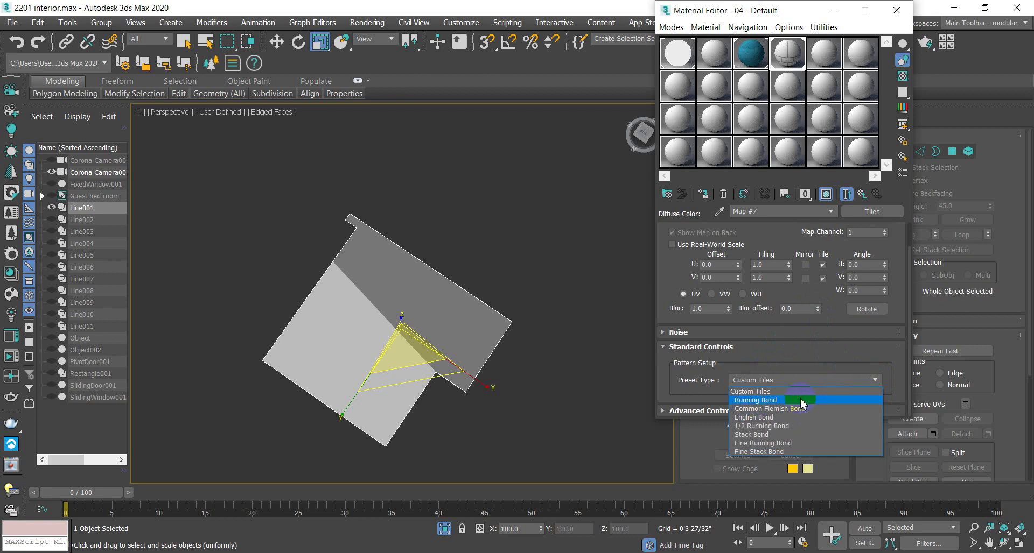
{"action": "left_click", "coordinate": [803, 435]}
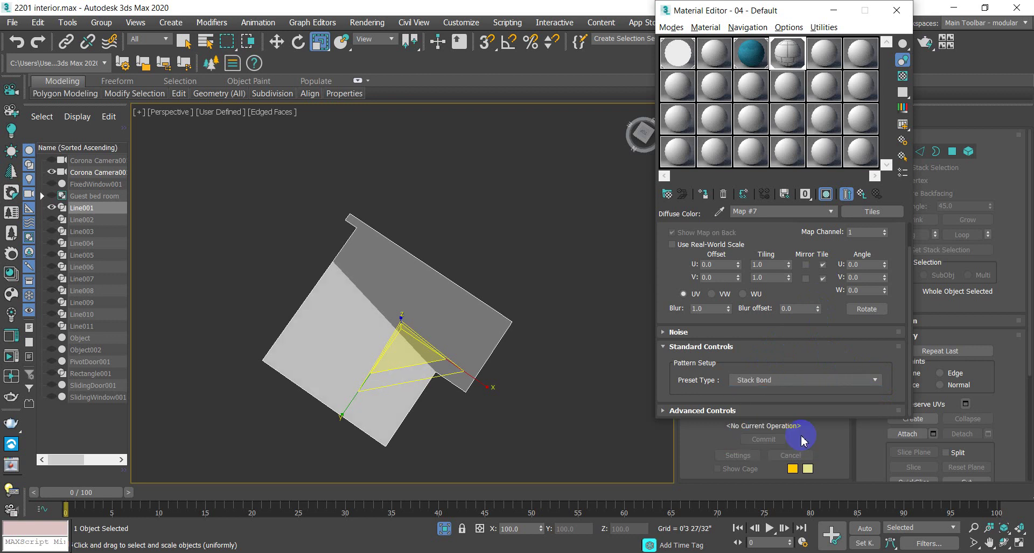
{"action": "left_click", "coordinate": [873, 383]}
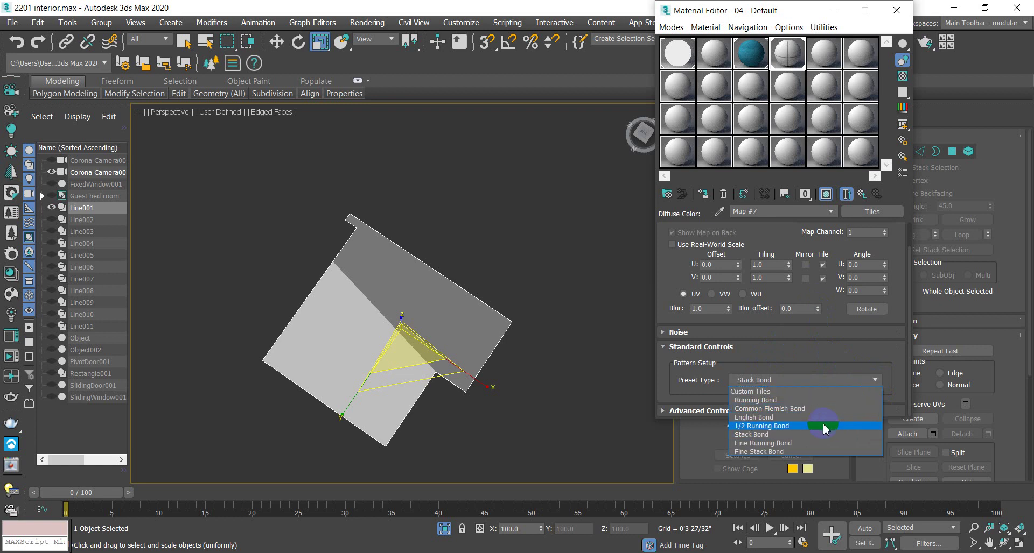
{"action": "left_click", "coordinate": [787, 444]}
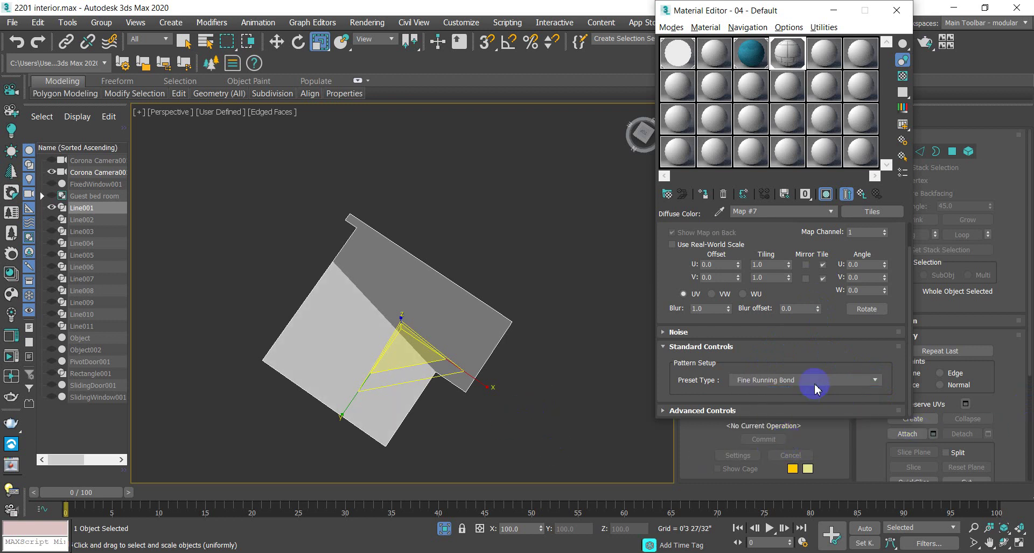
Step: Reassign the material to the floor, choose the Custom Tiles preset, and toggle the viewport map display off and on
{"action": "left_click", "coordinate": [715, 201]}
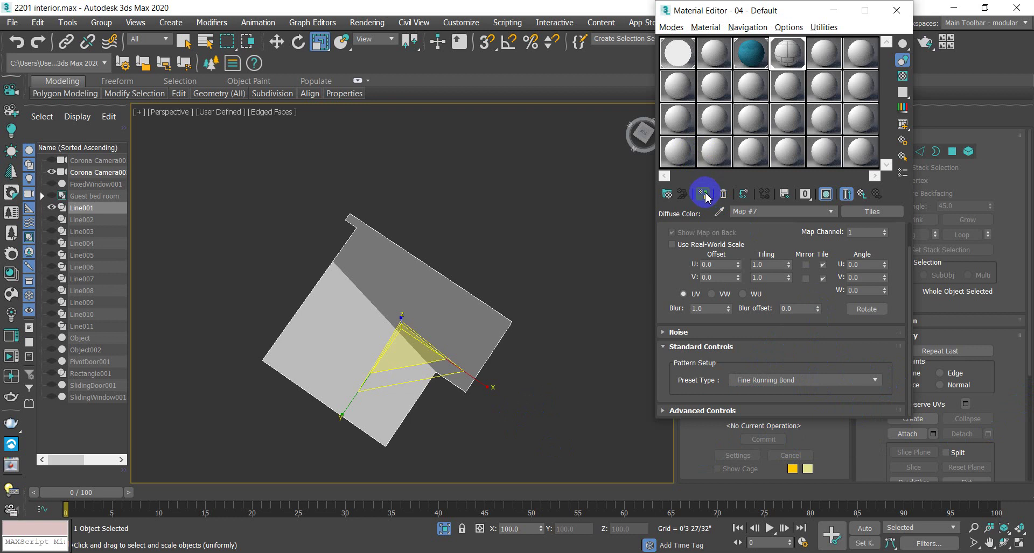
{"action": "left_click", "coordinate": [826, 194]}
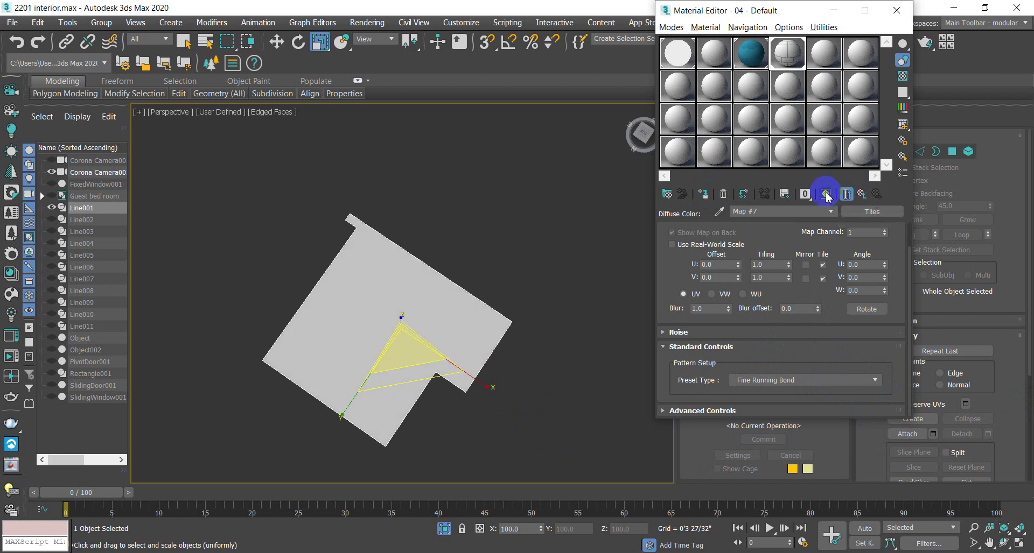
{"action": "left_click", "coordinate": [874, 381]}
{"action": "left_click", "coordinate": [789, 392]}
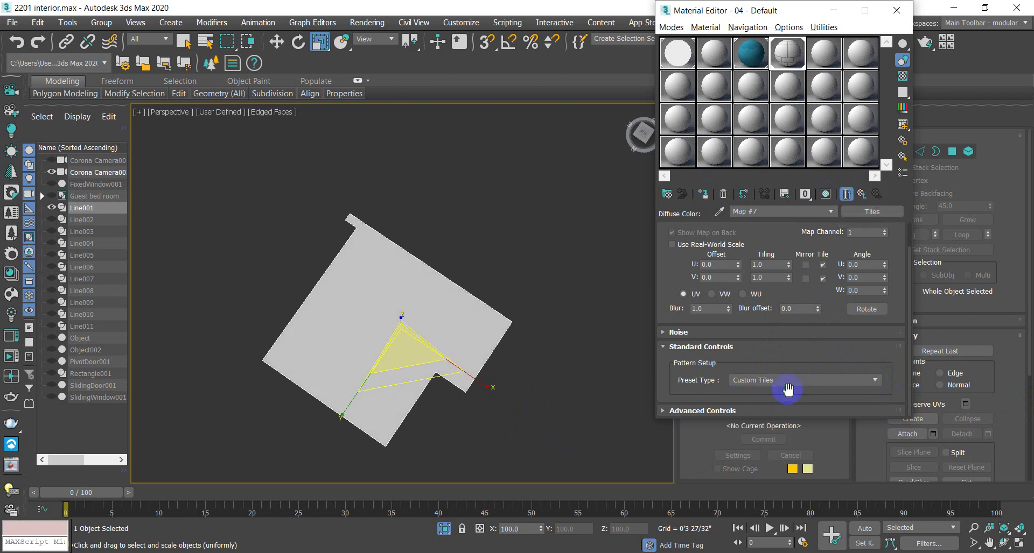
{"action": "left_click", "coordinate": [823, 196]}
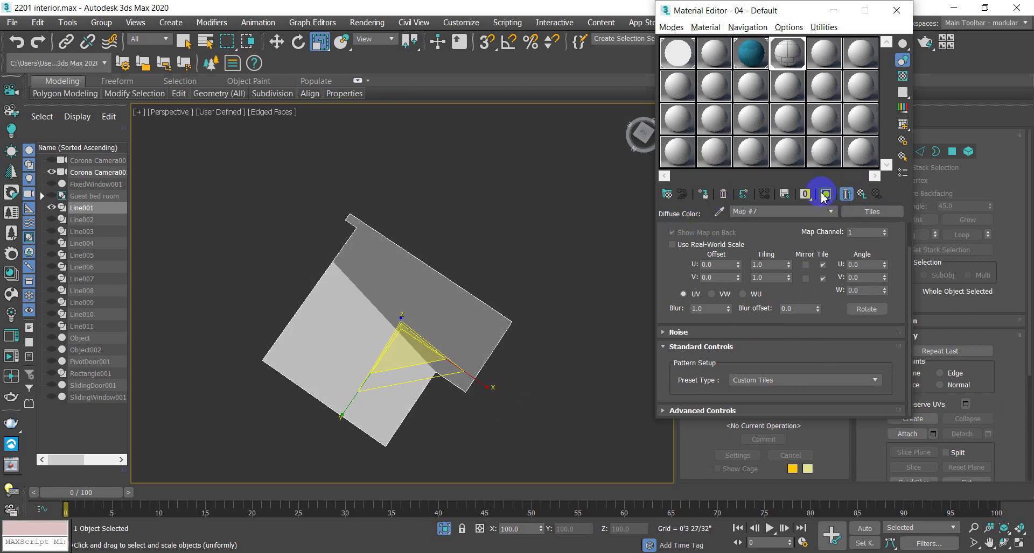
Step: Apply the Running Bond preset, return to Custom Tiles, and refresh the map display on the floor
{"action": "left_click", "coordinate": [840, 380]}
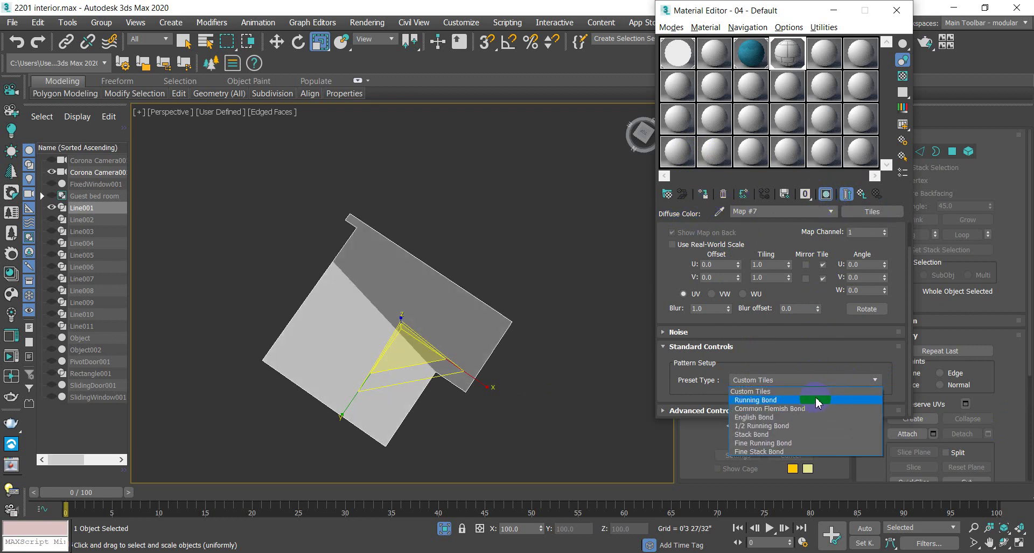
{"action": "left_click", "coordinate": [815, 401]}
{"action": "left_click", "coordinate": [848, 380]}
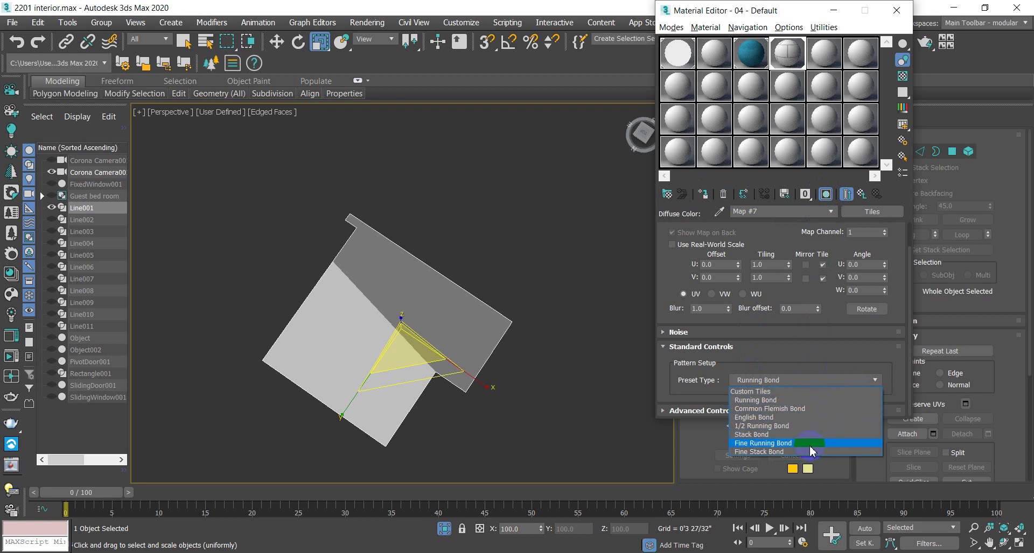
{"action": "left_click", "coordinate": [767, 403]}
{"action": "left_click", "coordinate": [778, 380]}
{"action": "left_click", "coordinate": [768, 391]}
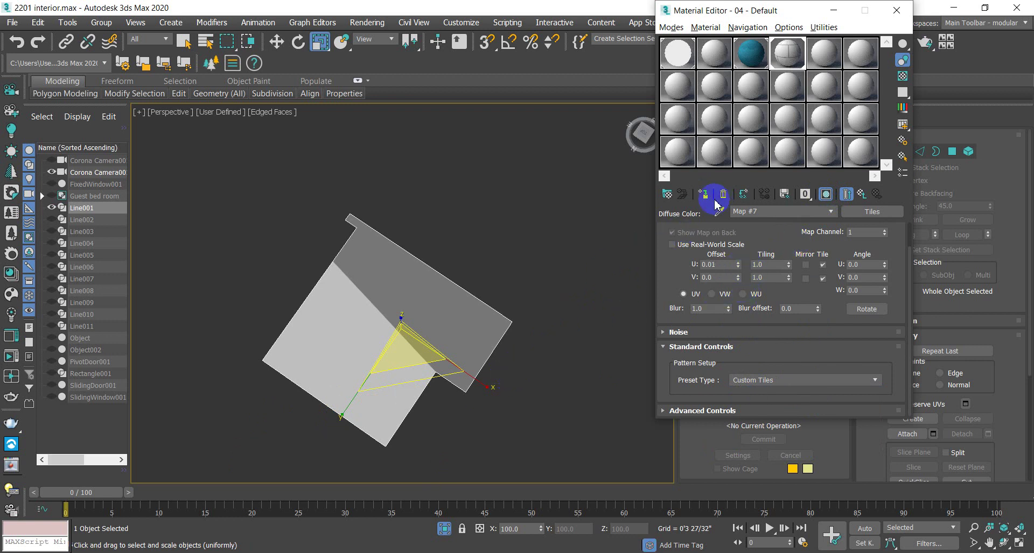
{"action": "left_click", "coordinate": [827, 195]}
{"action": "left_click", "coordinate": [826, 195]}
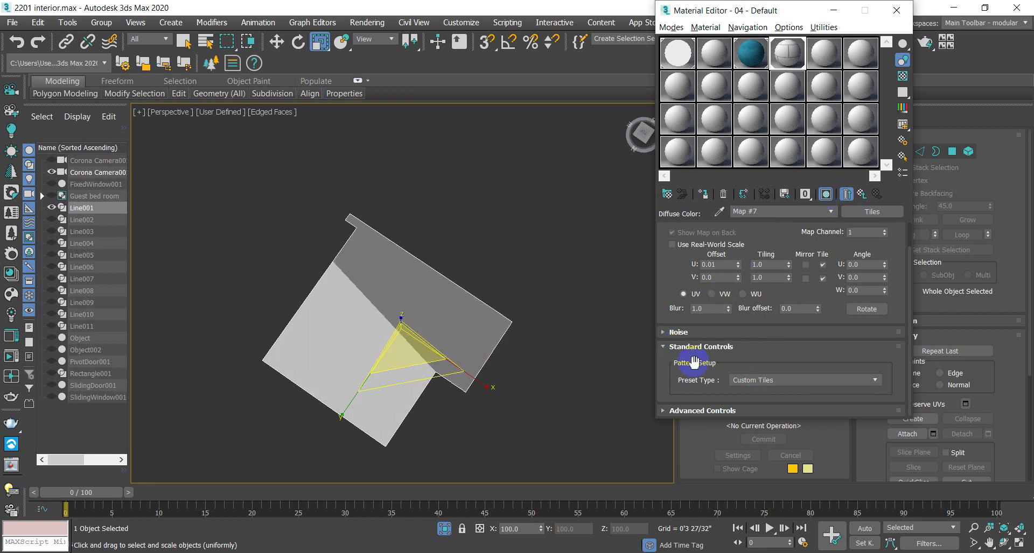
Step: Try a horizontal tile count of 33 in the advanced tile controls and bring it down to 0.4
{"action": "left_click", "coordinate": [665, 346]}
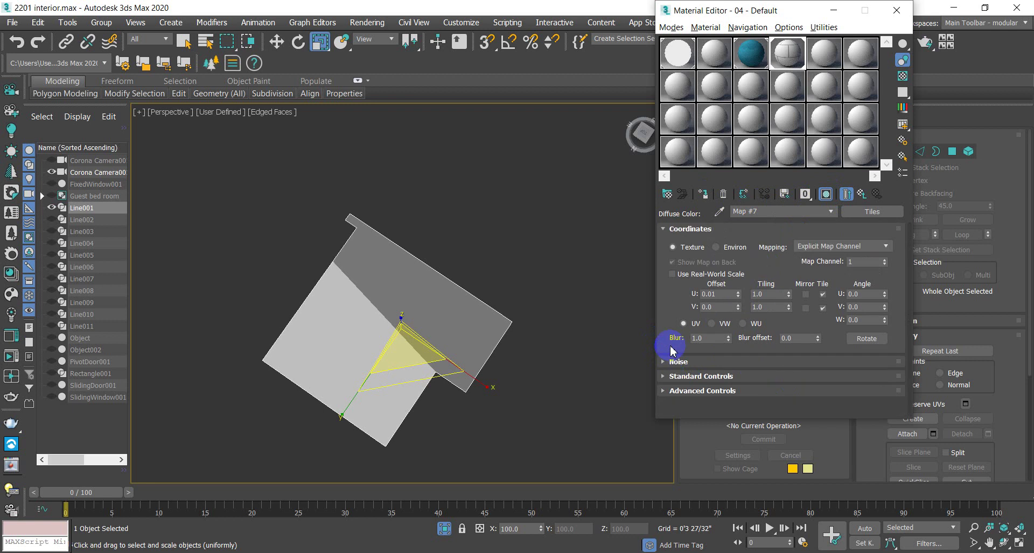
{"action": "left_click", "coordinate": [663, 396]}
{"action": "scroll", "coordinate": [781, 363], "scroll_direction": "down", "scroll_amount": 5}
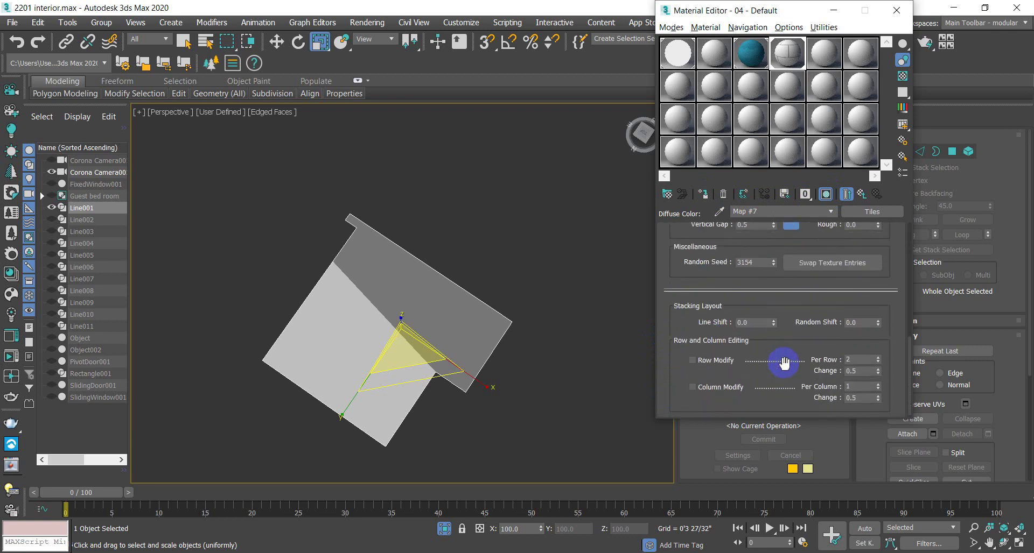
{"action": "scroll", "coordinate": [784, 362], "scroll_direction": "up", "scroll_amount": 2}
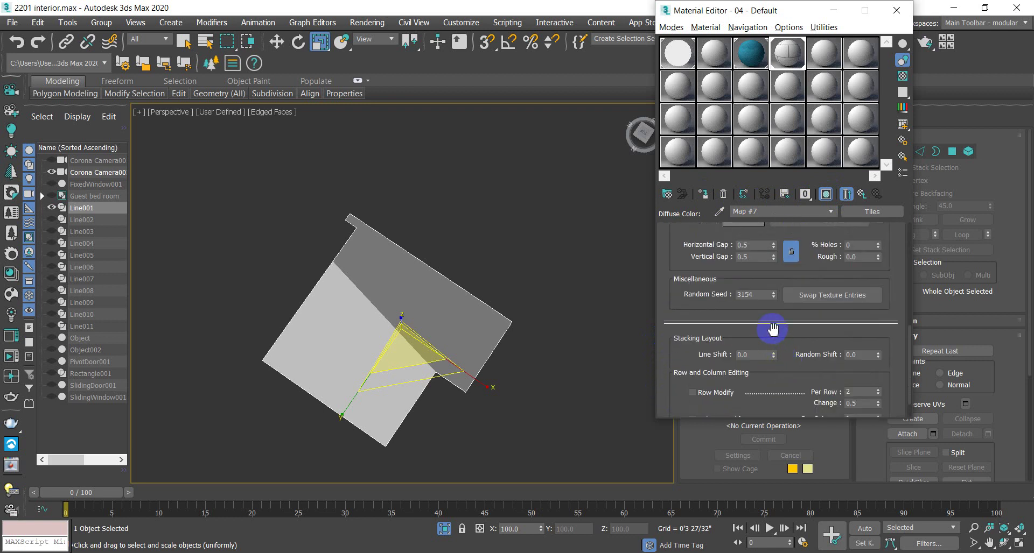
{"action": "scroll", "coordinate": [782, 290], "scroll_direction": "up", "scroll_amount": 3}
{"action": "scroll", "coordinate": [779, 339], "scroll_direction": "up", "scroll_amount": 2}
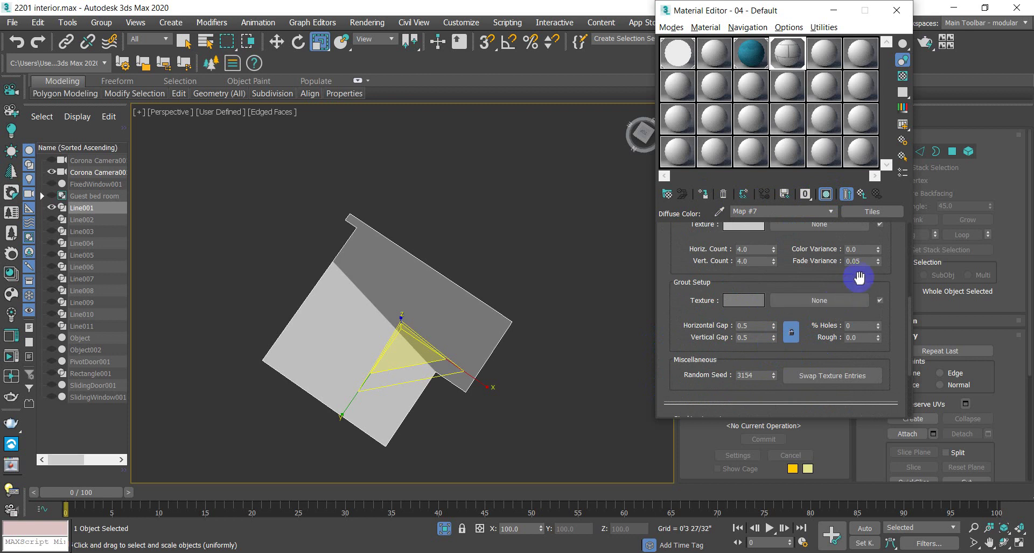
{"action": "scroll", "coordinate": [862, 280], "scroll_direction": "up", "scroll_amount": 2}
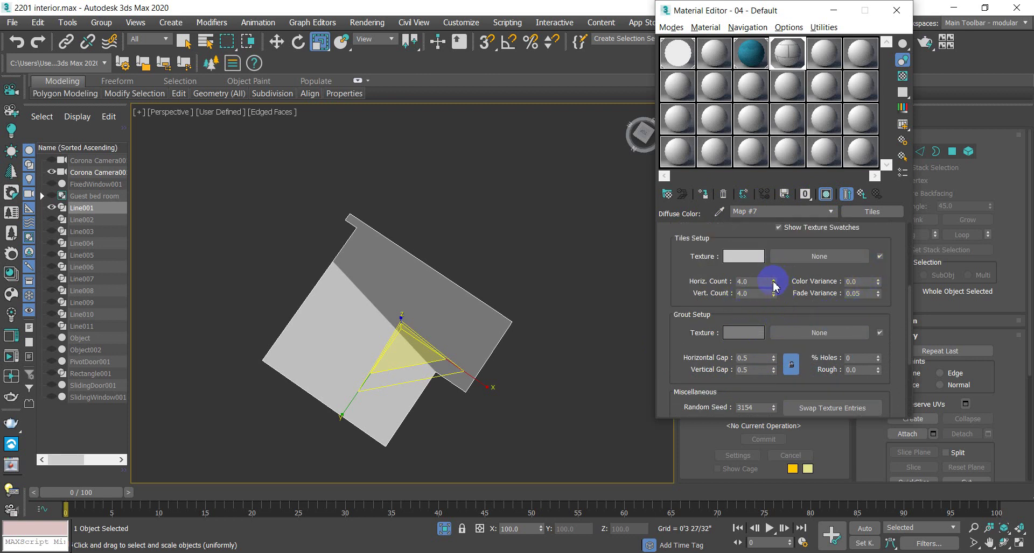
{"action": "left_click_drag", "start_coordinate": [785, 257], "coordinate": [794, 333]}
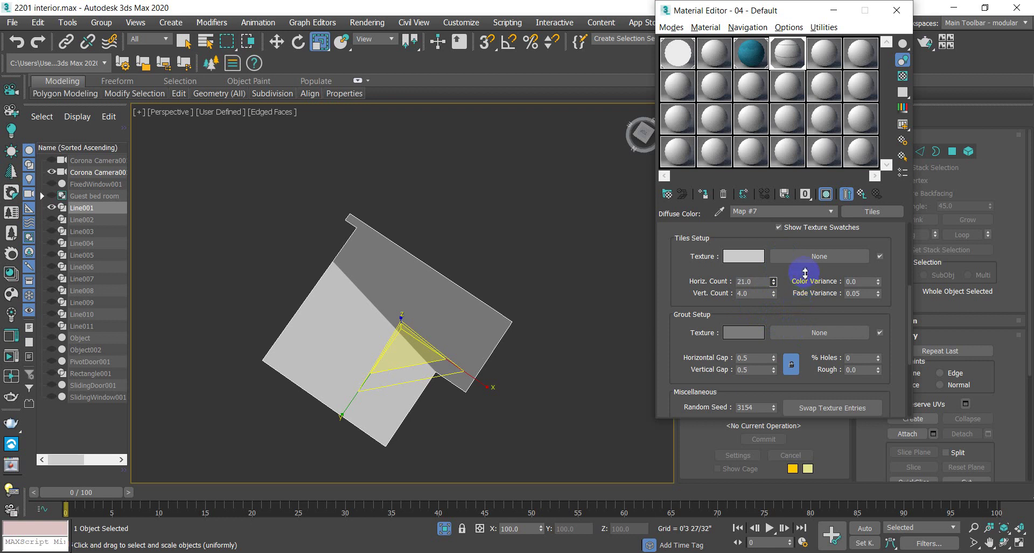
{"action": "left_click_drag", "start_coordinate": [805, 273], "coordinate": [805, 269]}
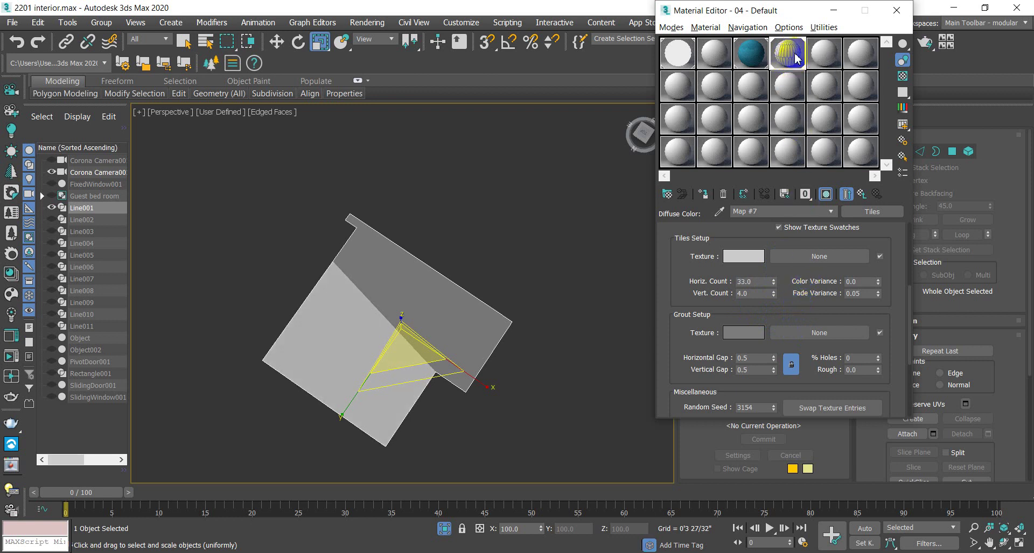
{"action": "left_click_drag", "start_coordinate": [773, 285], "coordinate": [783, 317]}
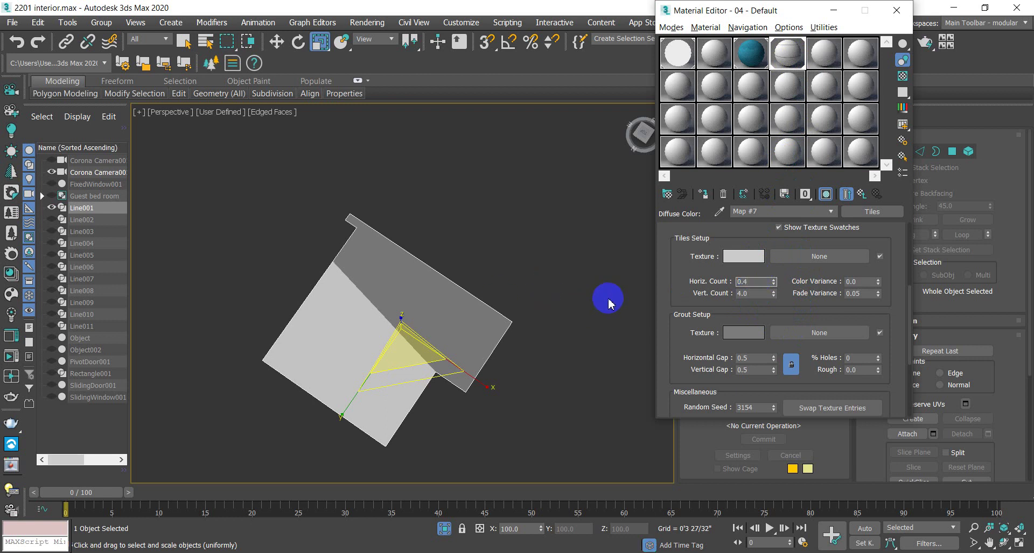
{"action": "left_click", "coordinate": [749, 339]}
{"action": "left_click_drag", "start_coordinate": [345, 156], "coordinate": [354, 182]}
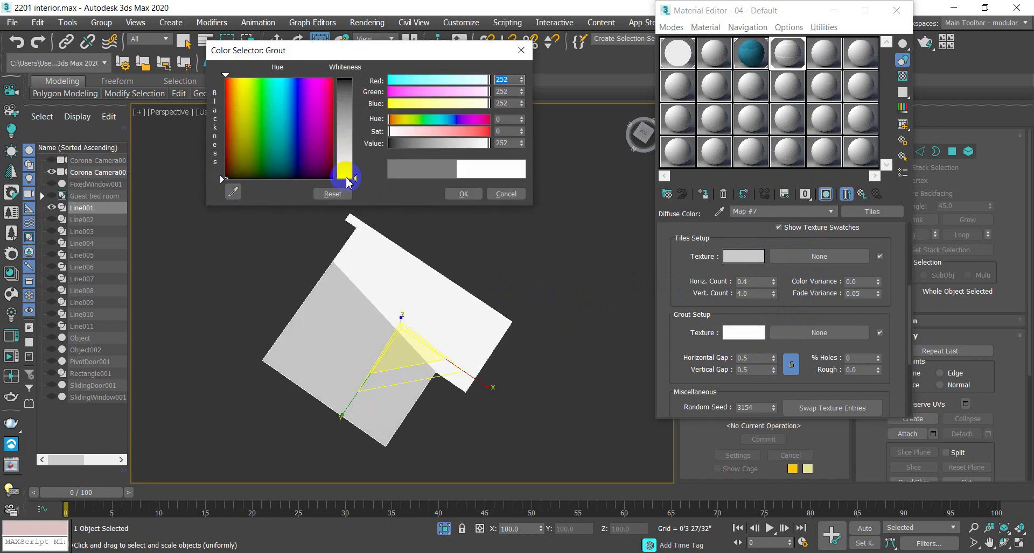
{"action": "left_click", "coordinate": [505, 194]}
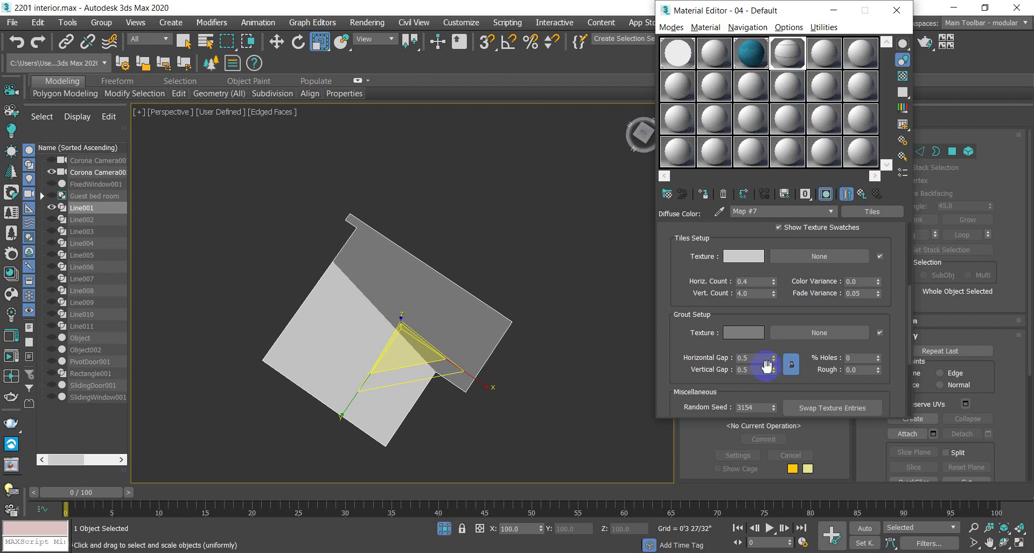
Step: Unlink the grout gaps, set the horizontal gap to 0.04, and toggle the Tiles map's viewport display on the floor
{"action": "left_click", "coordinate": [795, 370]}
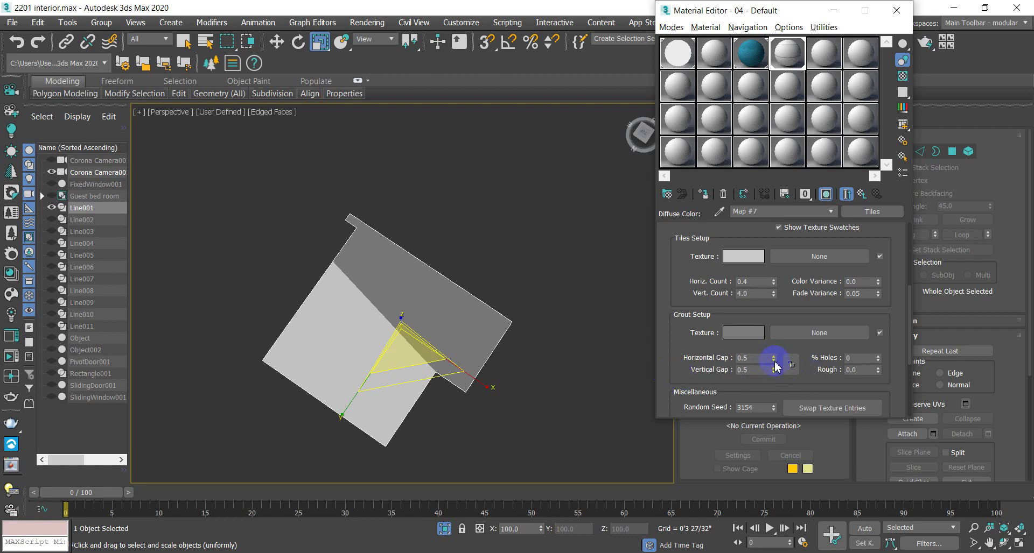
{"action": "double_click", "coordinate": [760, 358]}
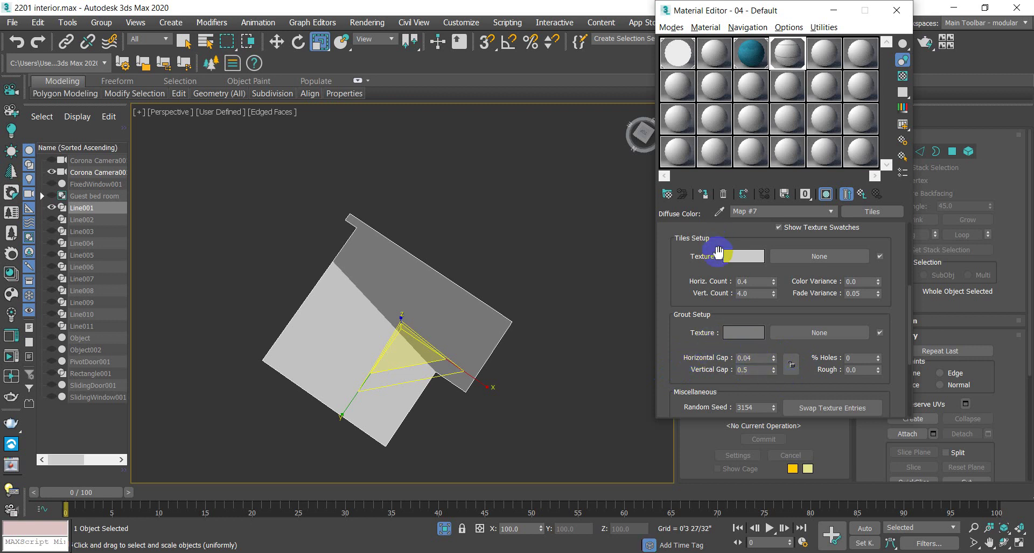
{"action": "left_click", "coordinate": [825, 195]}
{"action": "left_click", "coordinate": [826, 195]}
{"action": "left_click", "coordinate": [826, 195]}
{"action": "left_click", "coordinate": [826, 195]}
{"action": "middle_click_drag", "start_coordinate": [479, 431], "coordinate": [401, 362], "text": "alt"}
{"action": "scroll", "coordinate": [424, 323], "scroll_direction": "up", "scroll_amount": 5}
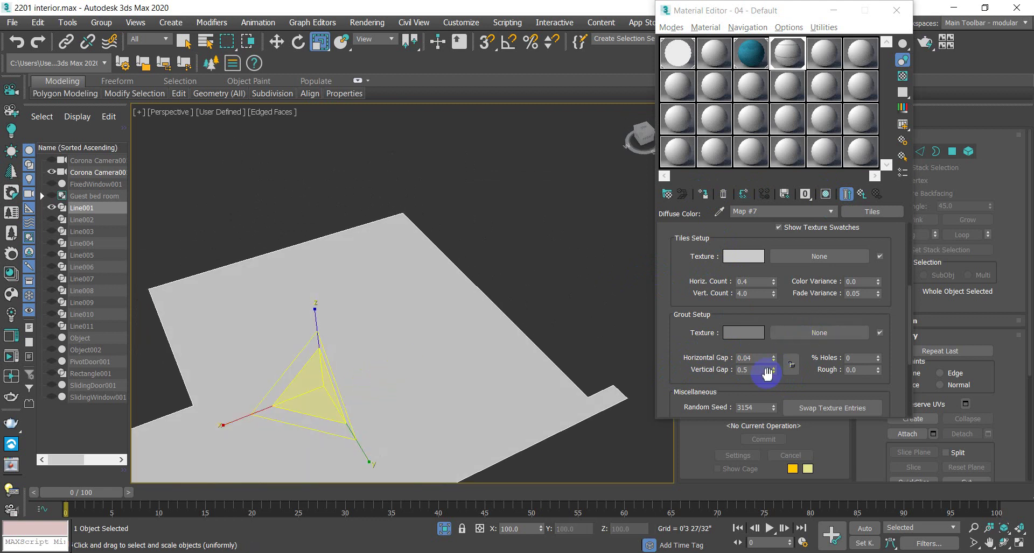
Step: Review the Tiles map's grout and stacking layout settings alongside the floor's appearance in the viewport
{"action": "scroll", "coordinate": [775, 365], "scroll_direction": "down", "scroll_amount": 5}
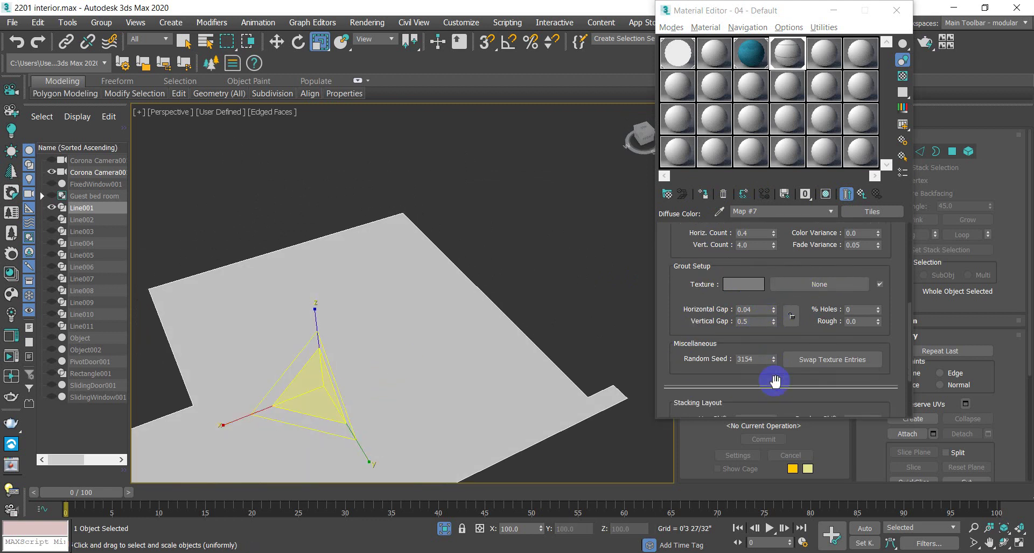
{"action": "scroll", "coordinate": [775, 372], "scroll_direction": "down", "scroll_amount": 1}
{"action": "scroll", "coordinate": [775, 371], "scroll_direction": "up", "scroll_amount": 4}
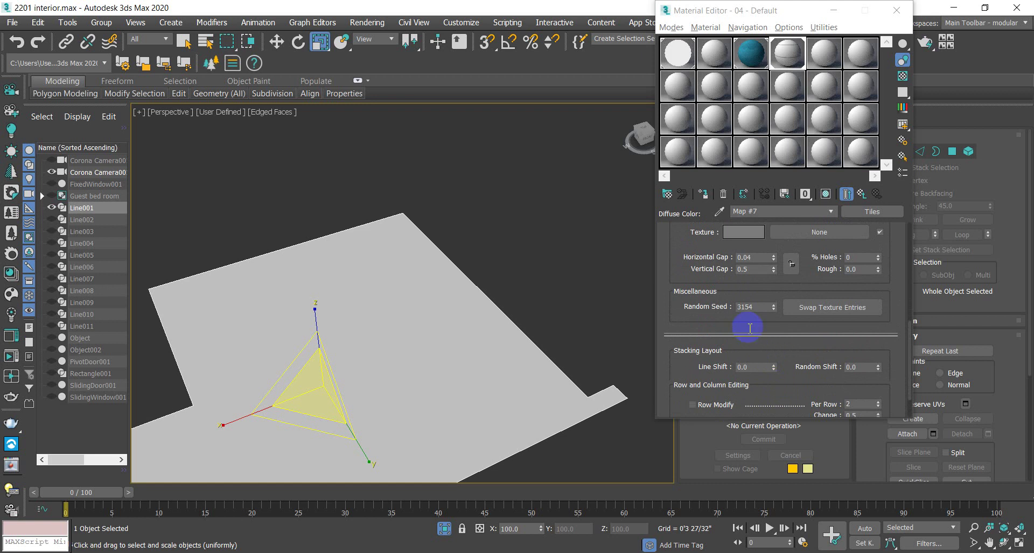
{"action": "scroll", "coordinate": [481, 356], "scroll_direction": "down", "scroll_amount": 3}
{"action": "middle_click_drag", "start_coordinate": [459, 367], "coordinate": [483, 289]}
{"action": "scroll", "coordinate": [474, 323], "scroll_direction": "up", "scroll_amount": 3}
{"action": "scroll", "coordinate": [473, 339], "scroll_direction": "down", "scroll_amount": 2}
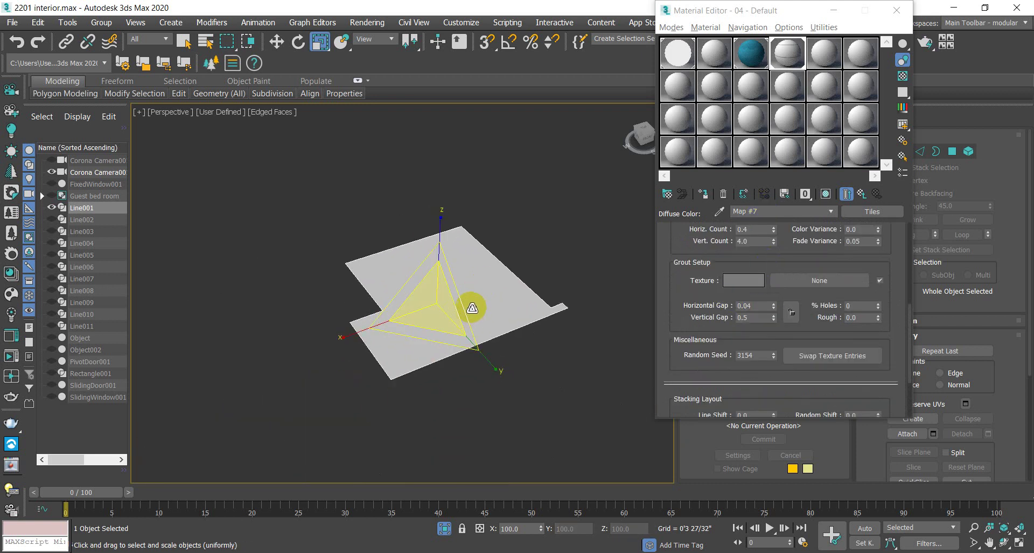
Step: Start a test render of the floor in the perspective view and cancel it
{"action": "key", "text": "shift+q"}
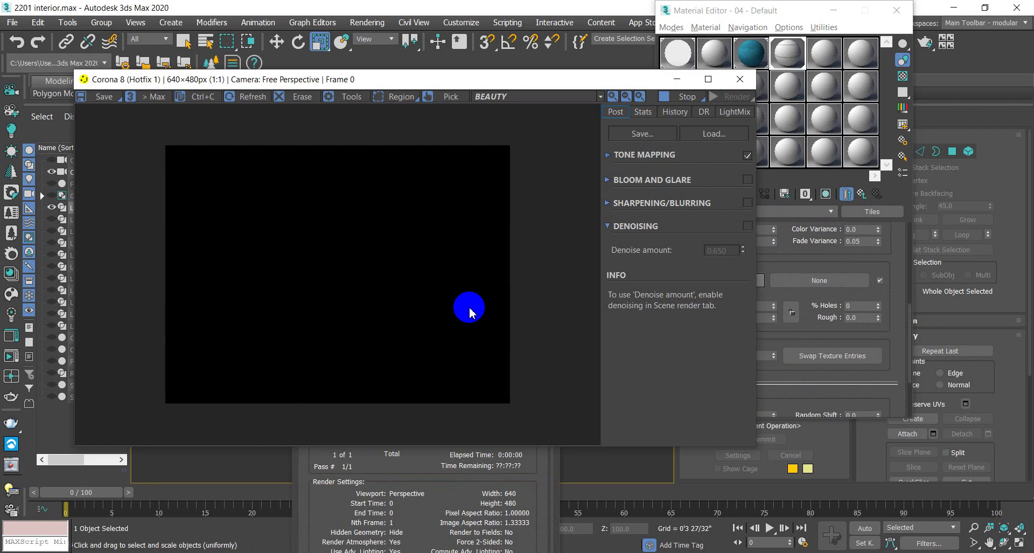
{"action": "left_click", "coordinate": [739, 80]}
{"action": "left_click", "coordinate": [458, 370]}
{"action": "left_click", "coordinate": [528, 354]}
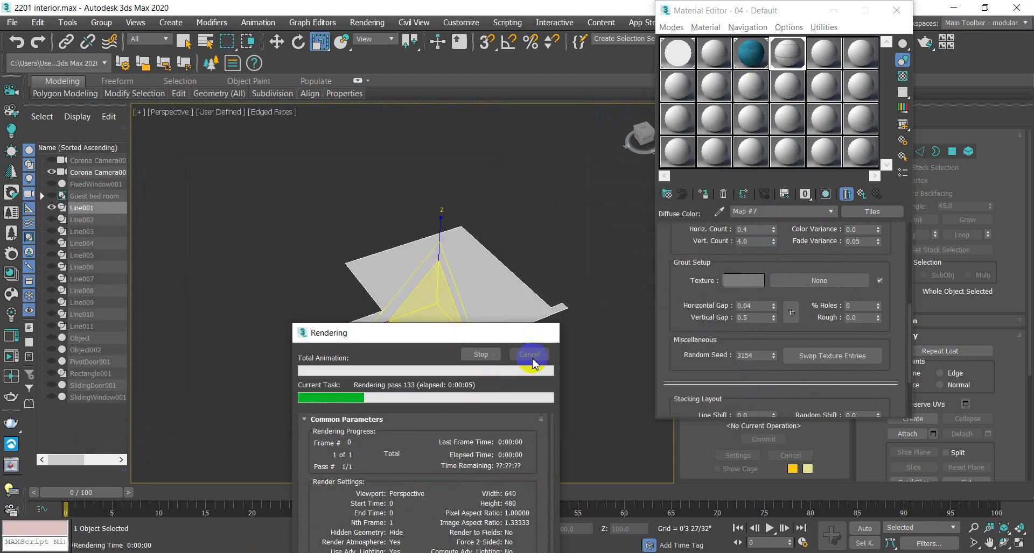
Step: Switch to the Corona Camera001 view, start a test render of the floor, and cancel it
{"action": "key", "text": "c"}
{"action": "middle_click_drag", "start_coordinate": [406, 370], "coordinate": [455, 316]}
{"action": "key", "text": "shift+q"}
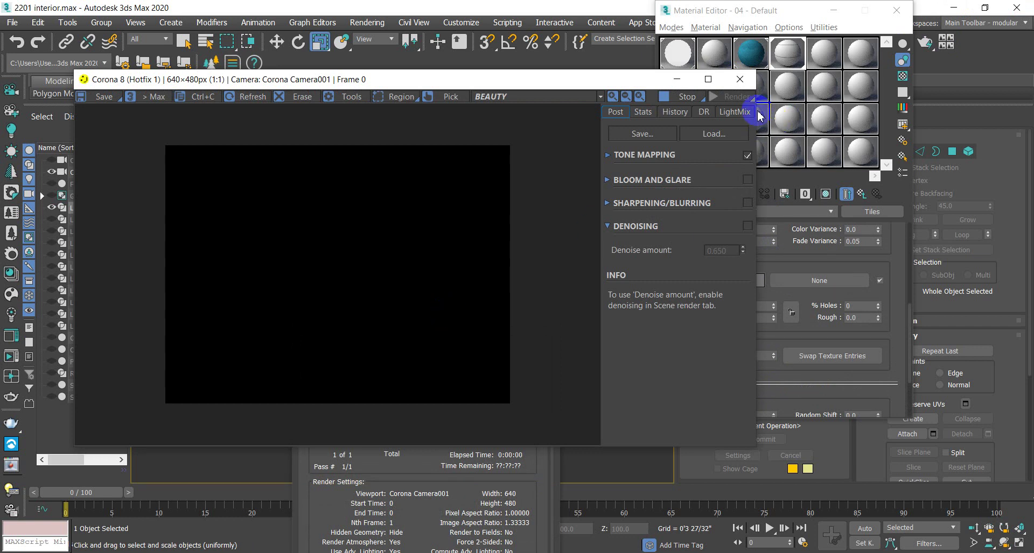
{"action": "left_click", "coordinate": [739, 80]}
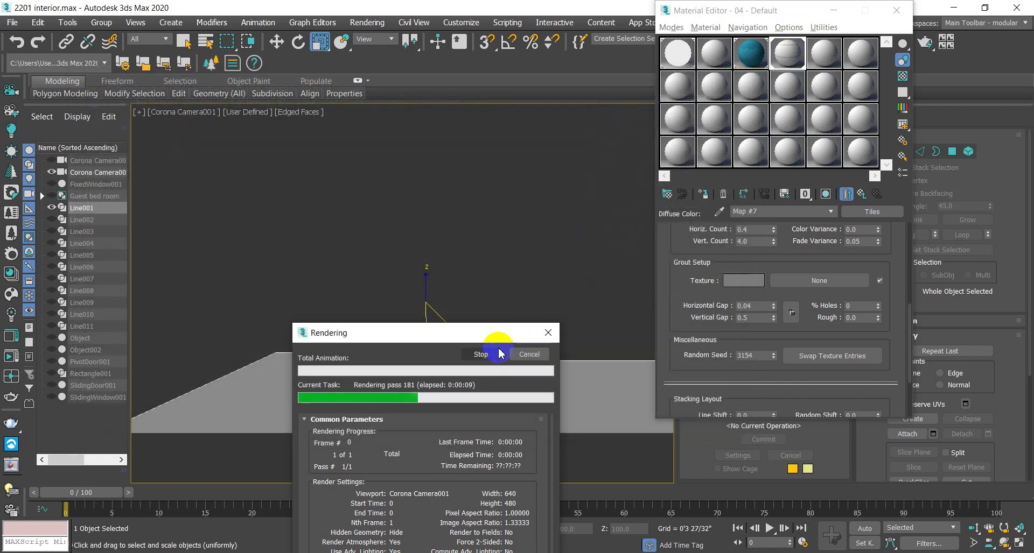
{"action": "left_click", "coordinate": [543, 356]}
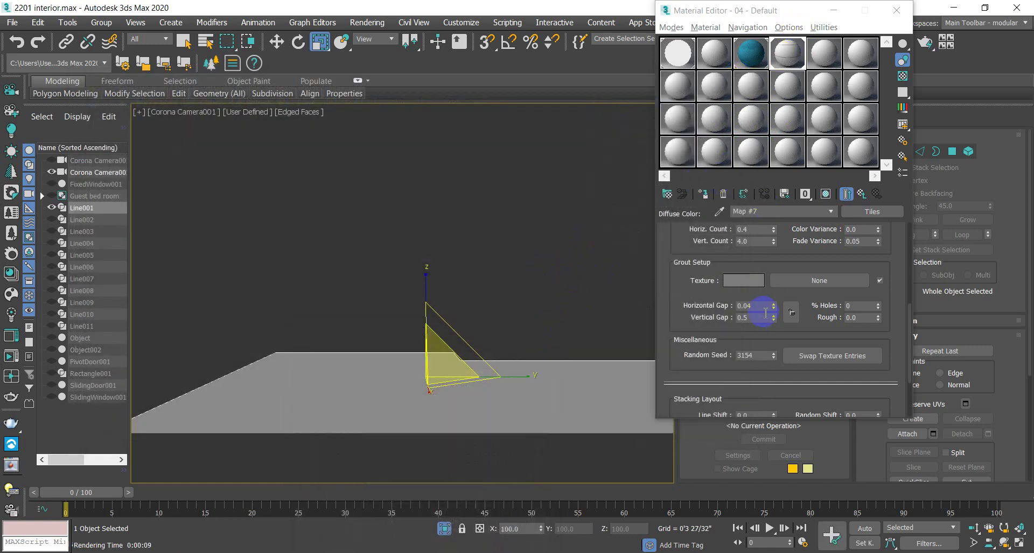
Step: Convert the unused fifth sample material, 05 - Default, to a CoronaLegacyMtl
{"action": "scroll", "coordinate": [760, 291], "scroll_direction": "up", "scroll_amount": 5}
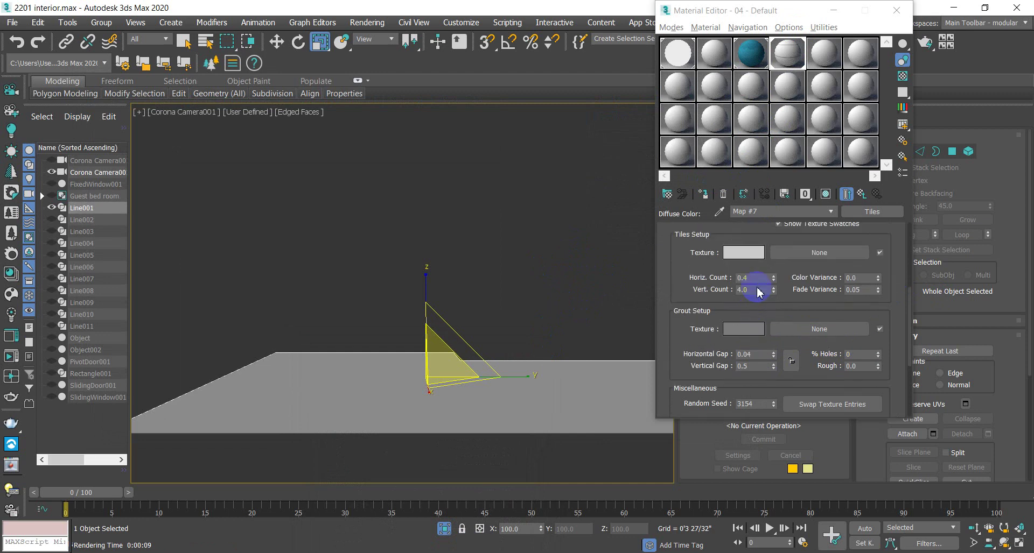
{"action": "scroll", "coordinate": [773, 279], "scroll_direction": "up", "scroll_amount": 2}
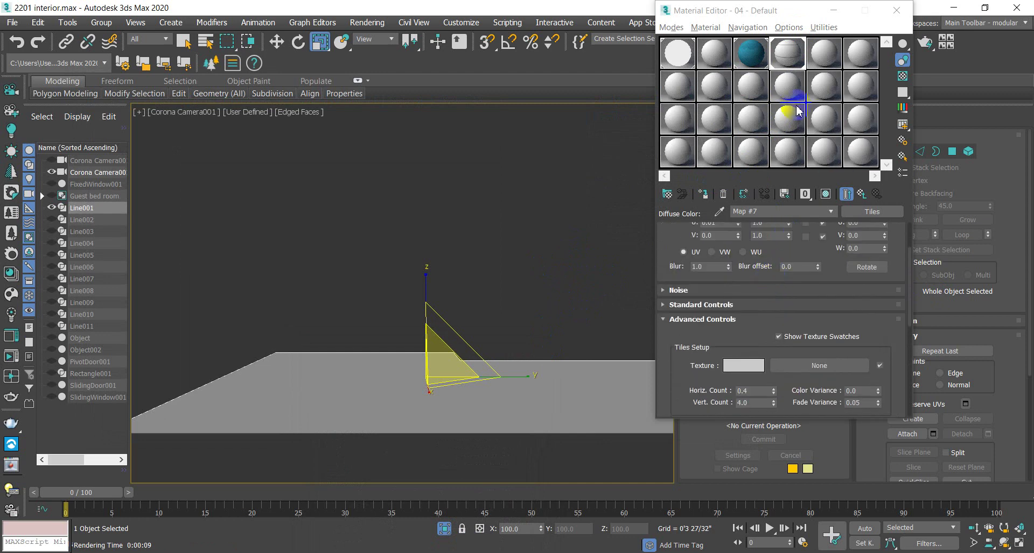
{"action": "left_click", "coordinate": [826, 60]}
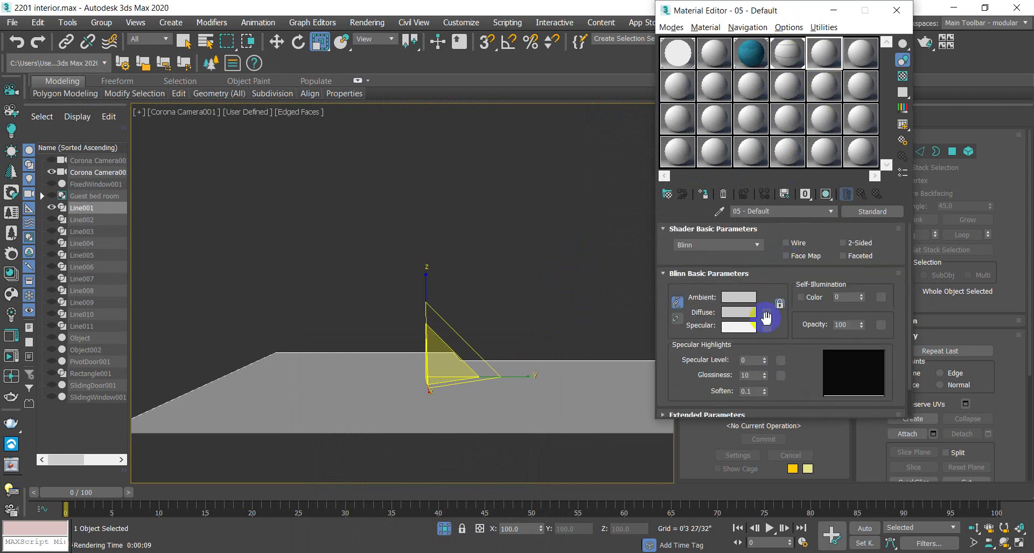
{"action": "left_click", "coordinate": [763, 360]}
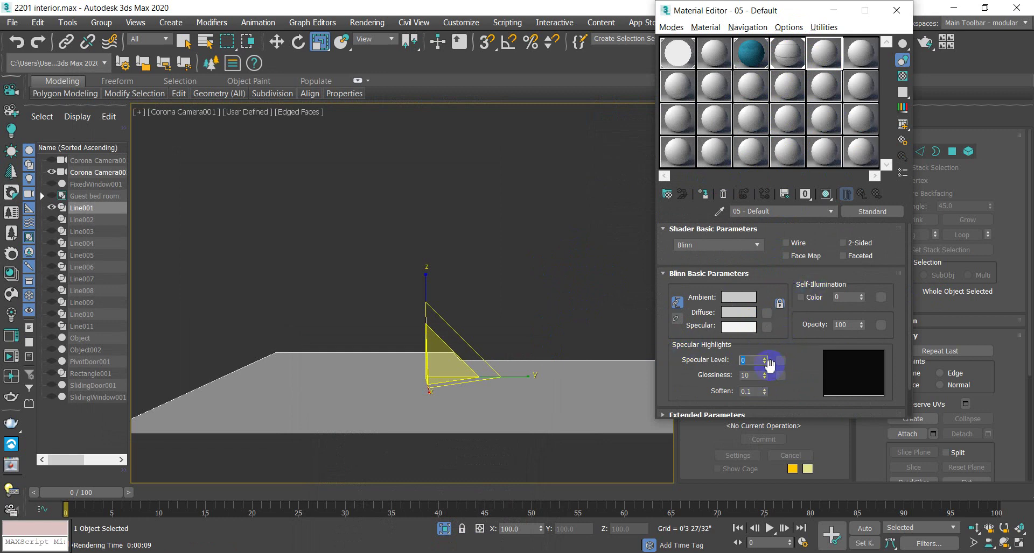
{"action": "left_click", "coordinate": [875, 213]}
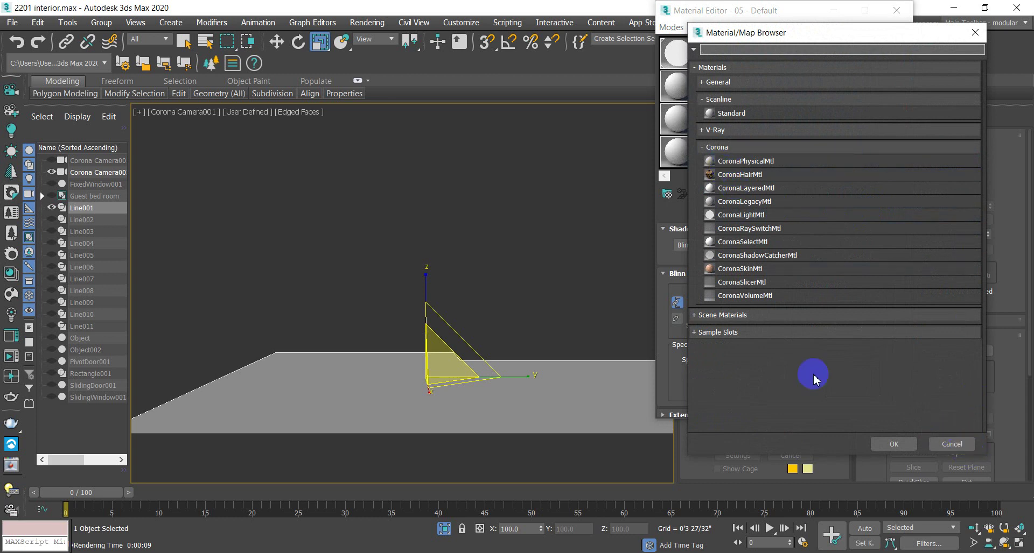
{"action": "left_click", "coordinate": [779, 204]}
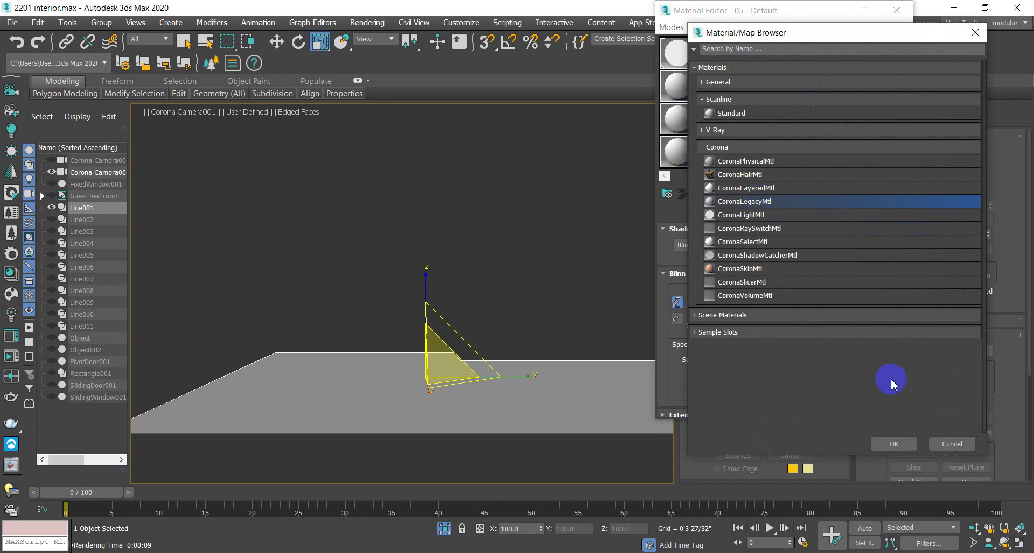
{"action": "left_click", "coordinate": [893, 444]}
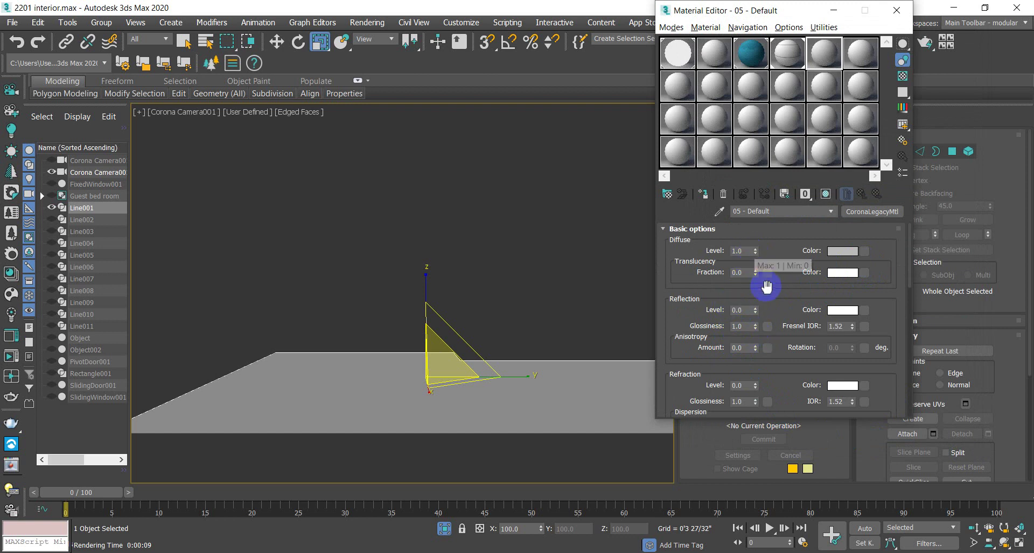
Step: Set the Corona material's reflection level to 0.9 and inspect its enlarged sample sphere
{"action": "left_click_drag", "start_coordinate": [769, 314], "coordinate": [767, 282]}
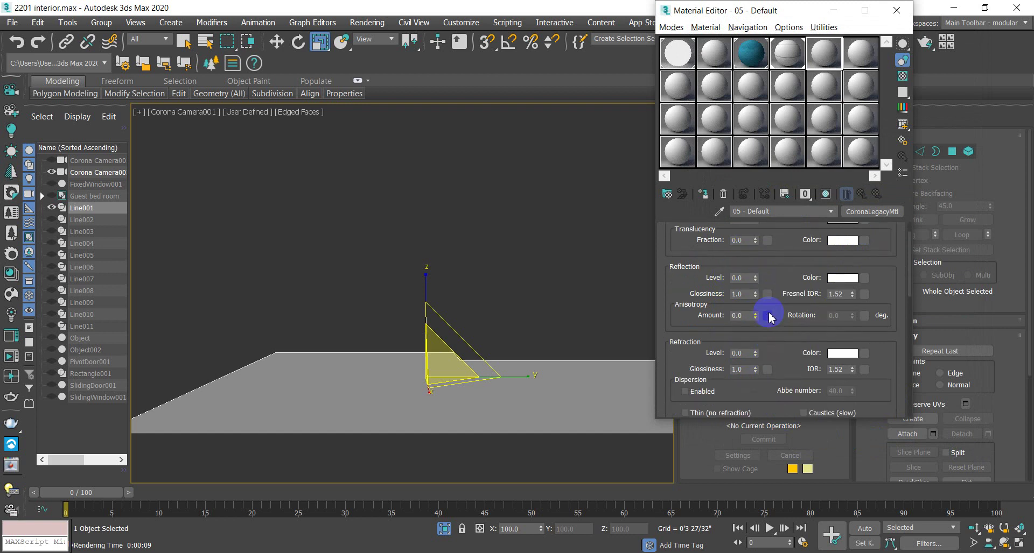
{"action": "left_click", "coordinate": [739, 278]}
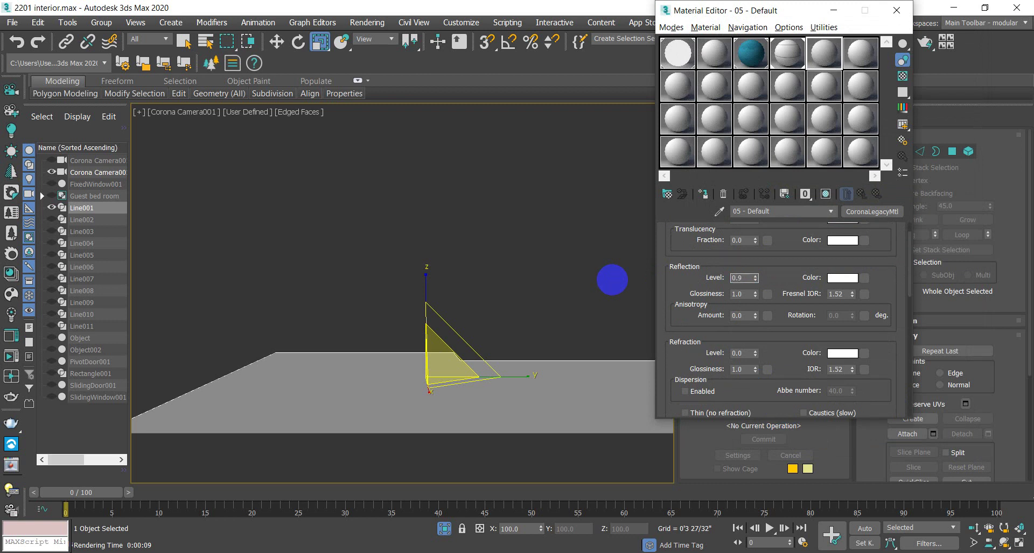
{"action": "left_click", "coordinate": [786, 277]}
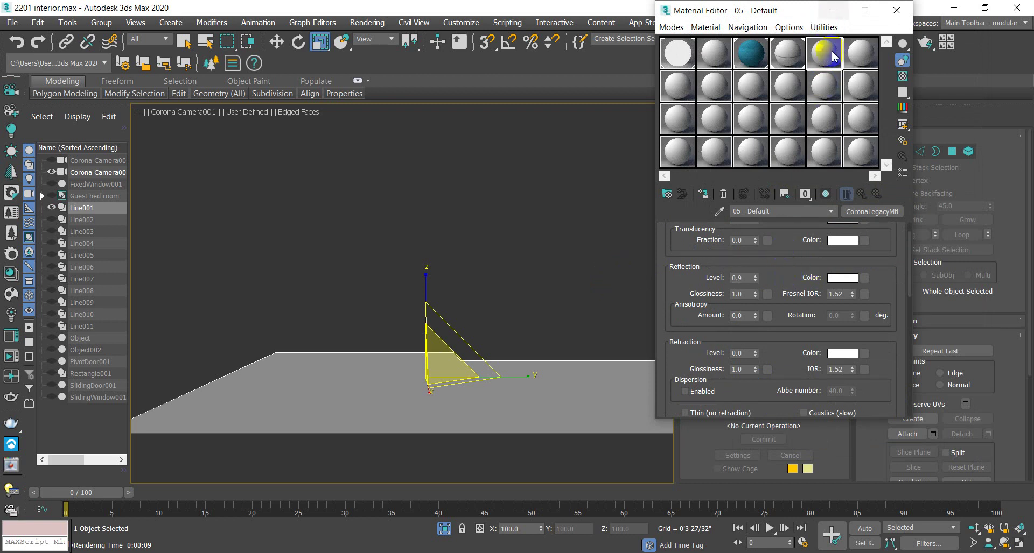
{"action": "double_click", "coordinate": [833, 56]}
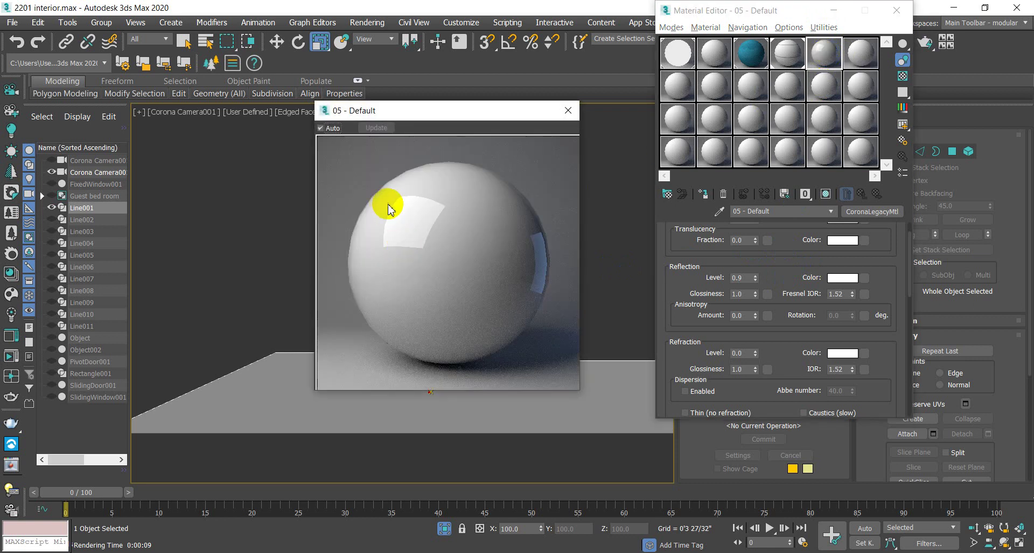
{"action": "left_click", "coordinate": [568, 110]}
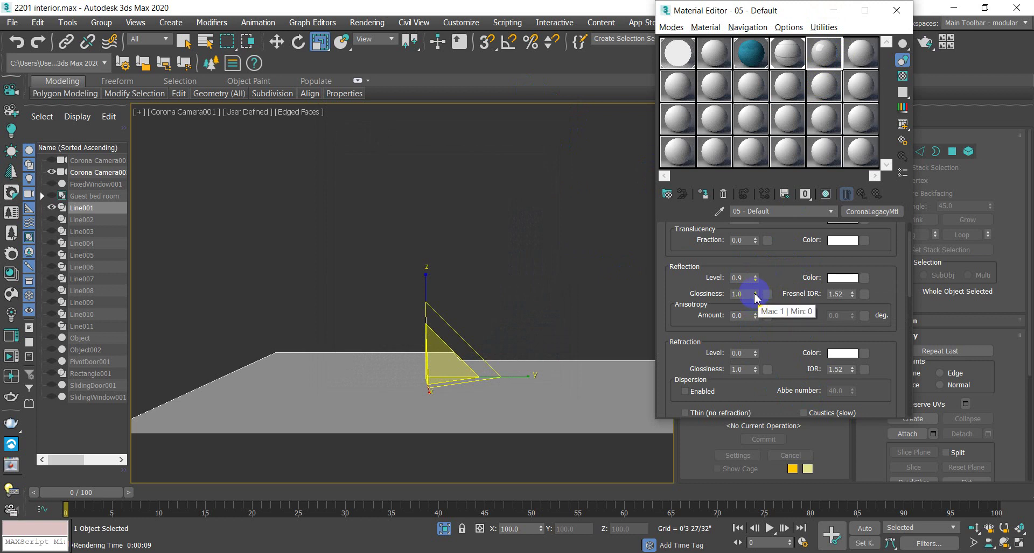
Step: Set the Corona material's reflection level and glossiness to 1.0 and inspect the enlarged sample sphere
{"action": "double_click", "coordinate": [738, 295]}
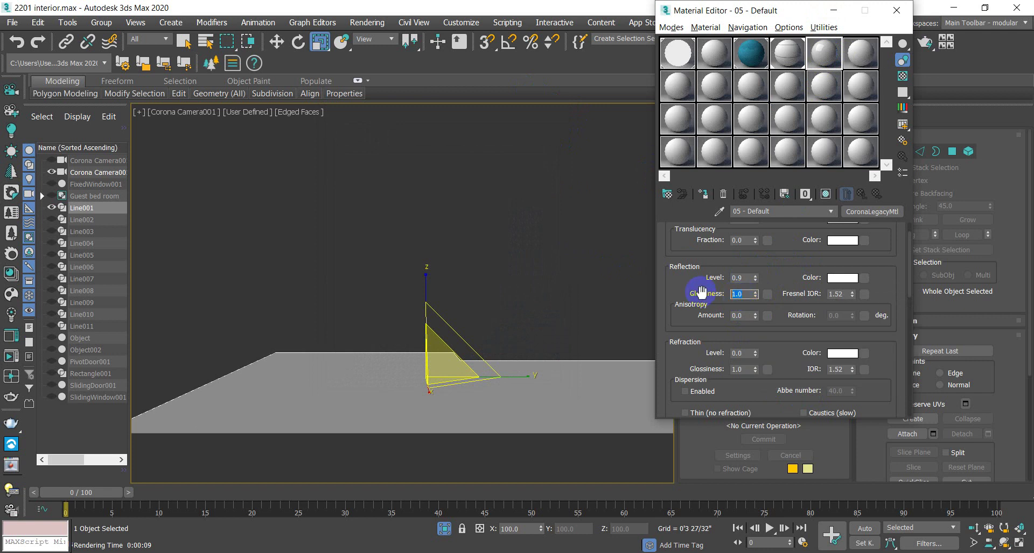
{"action": "type", "text": "9"}
{"action": "key", "text": "Return"}
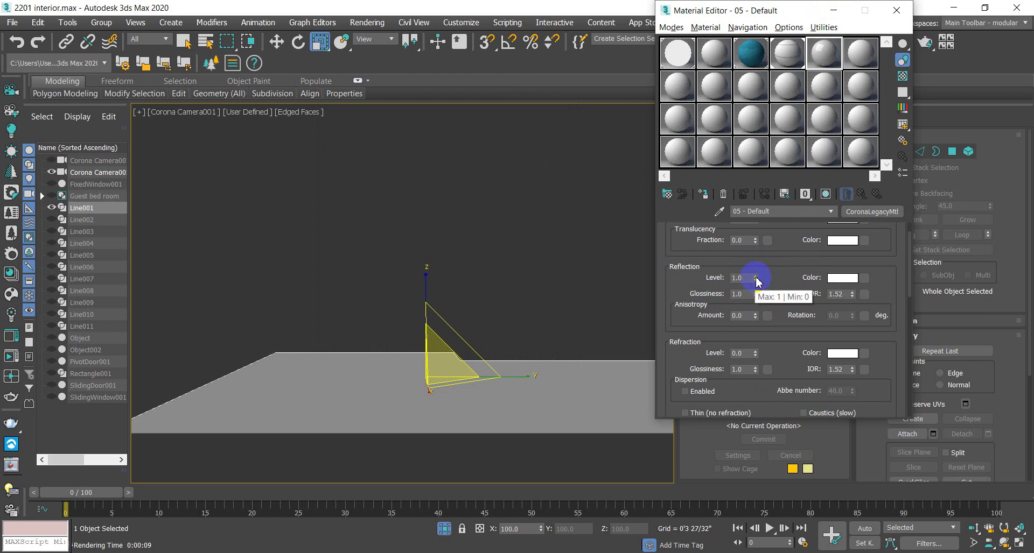
{"action": "left_click", "coordinate": [823, 54]}
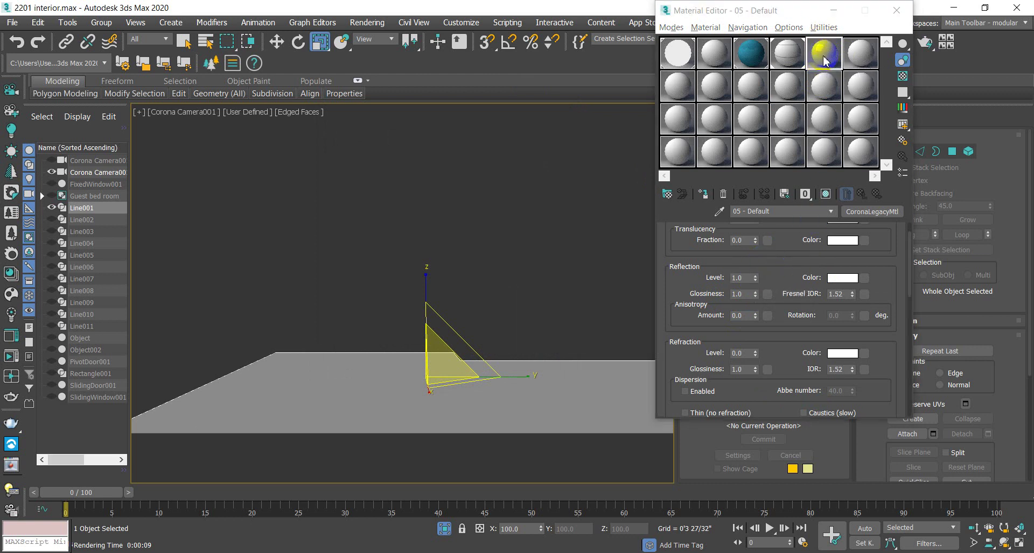
{"action": "double_click", "coordinate": [823, 54]}
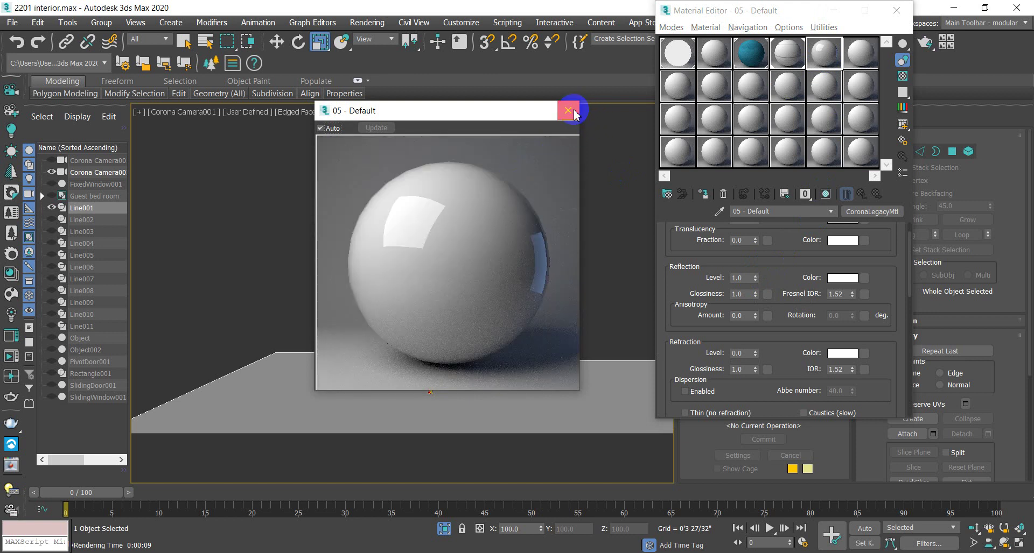
{"action": "left_click", "coordinate": [568, 111]}
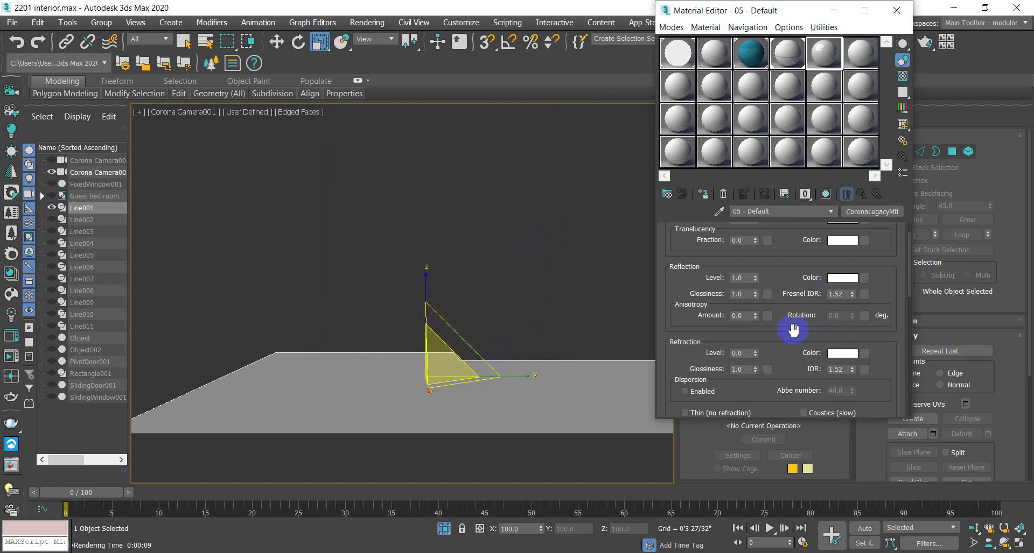
Step: Search the map library for Tiles and apply it as the Corona material's diffuse color map
{"action": "scroll", "coordinate": [782, 279], "scroll_direction": "up", "scroll_amount": 2}
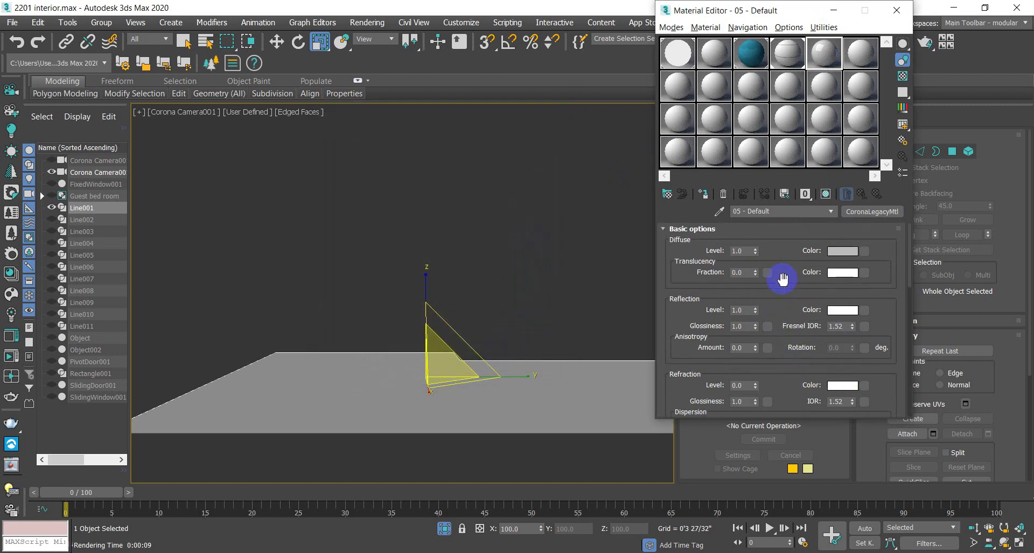
{"action": "scroll", "coordinate": [783, 276], "scroll_direction": "down", "scroll_amount": 10}
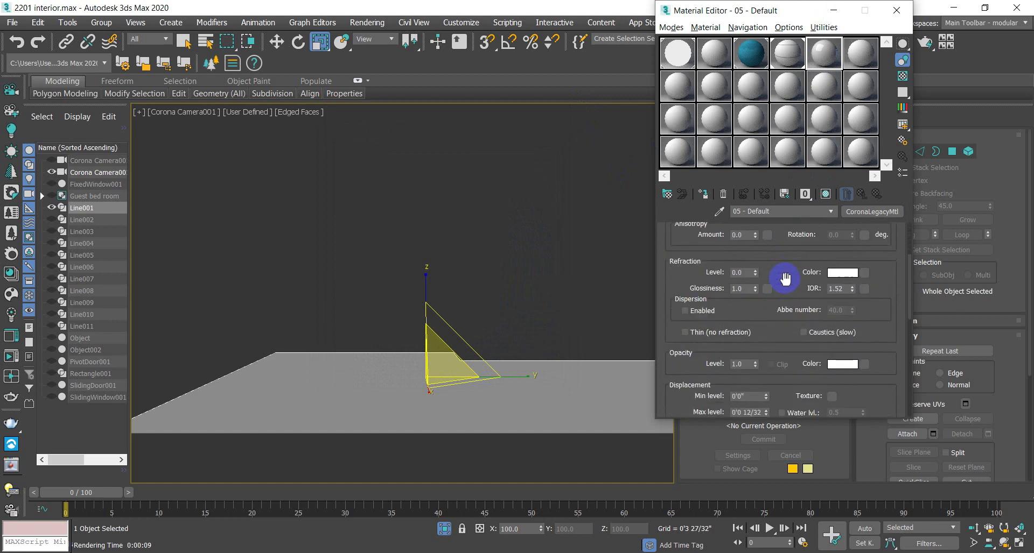
{"action": "scroll", "coordinate": [785, 277], "scroll_direction": "up", "scroll_amount": 10}
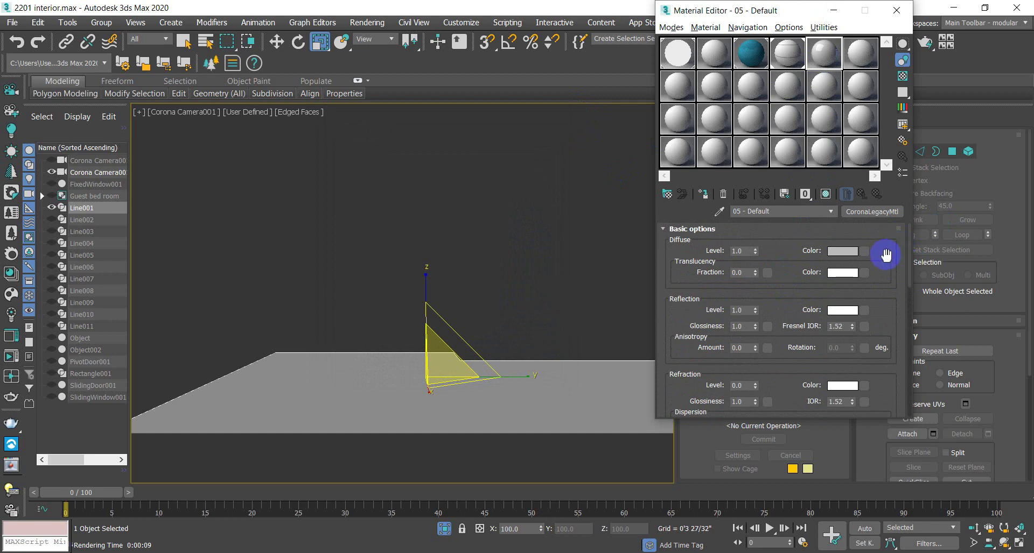
{"action": "left_click", "coordinate": [864, 252]}
{"action": "left_click", "coordinate": [782, 50]}
{"action": "type", "text": "tile"}
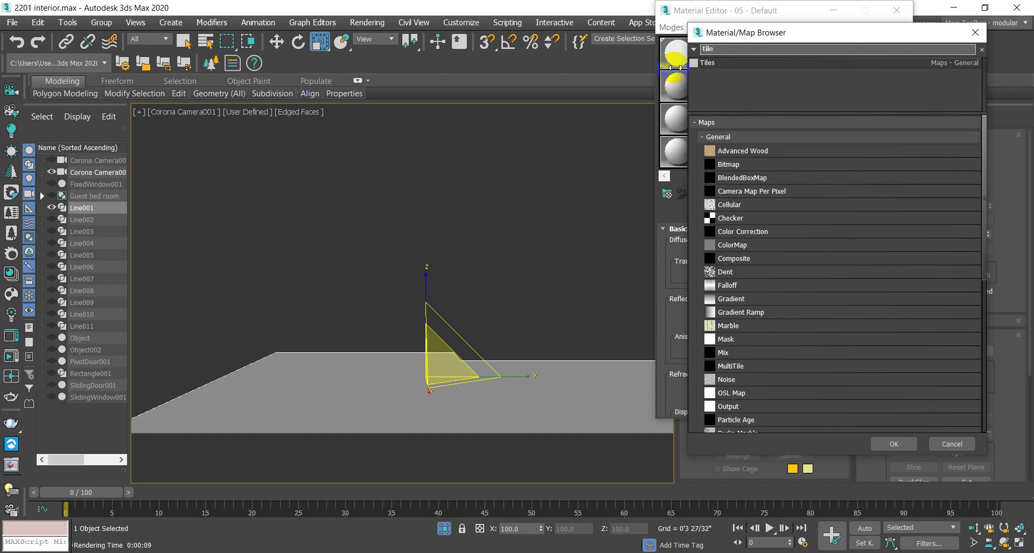
{"action": "left_click", "coordinate": [706, 63]}
{"action": "left_click", "coordinate": [892, 446]}
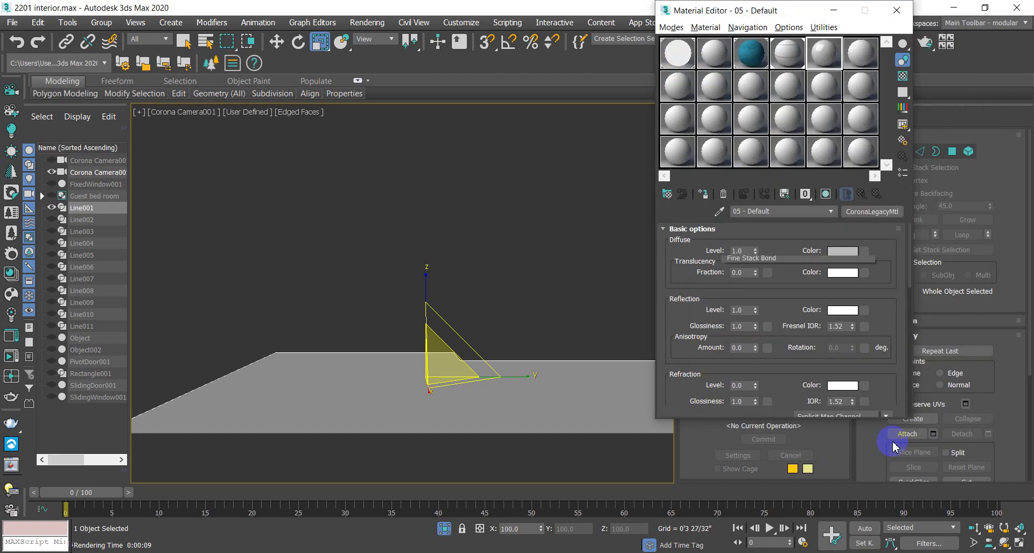
Step: Preview the tiled sample sphere, and assign the Corona material to the floor with its map shown in the viewport
{"action": "double_click", "coordinate": [829, 59]}
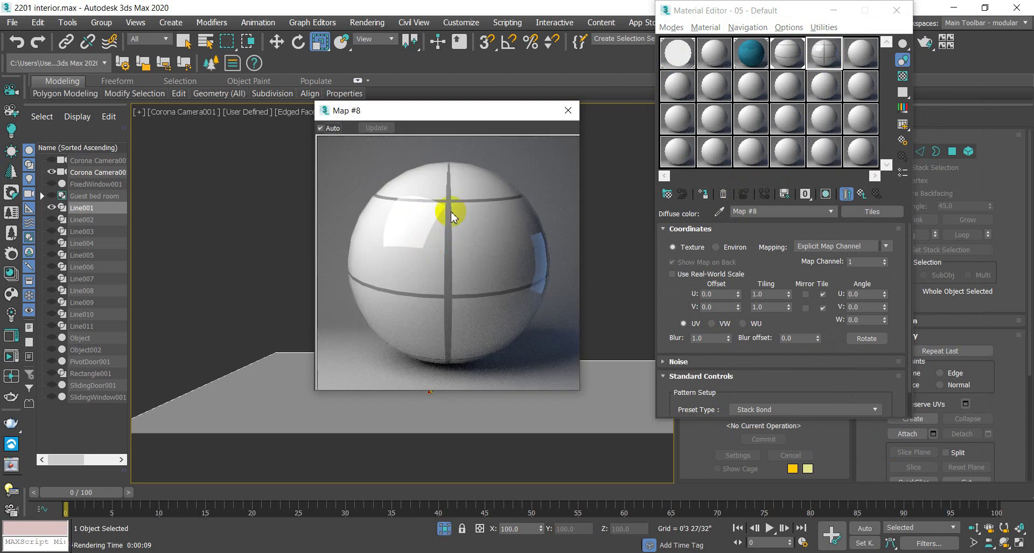
{"action": "left_click", "coordinate": [568, 111]}
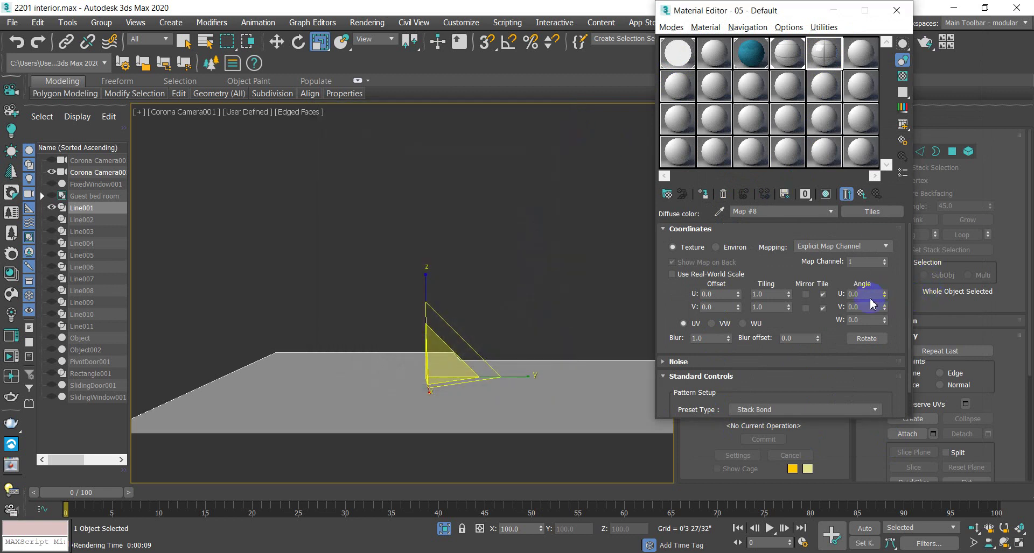
{"action": "left_click", "coordinate": [703, 194]}
{"action": "left_click", "coordinate": [824, 195]}
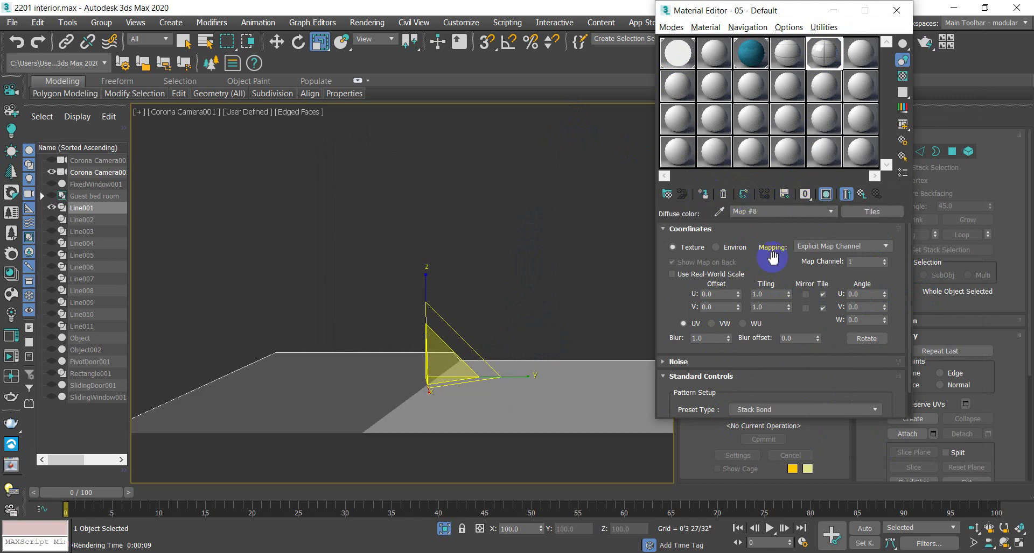
Step: Replace the floor object's Edit Poly modifier with a Shell modifier
{"action": "middle_click_drag", "start_coordinate": [519, 333], "coordinate": [495, 372]}
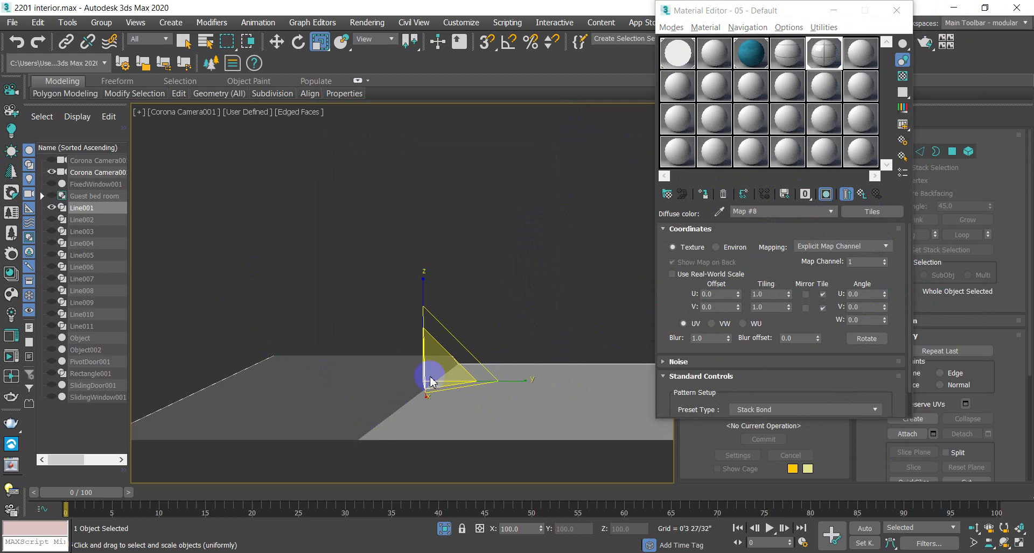
{"action": "left_click_drag", "start_coordinate": [808, 22], "coordinate": [189, 44]}
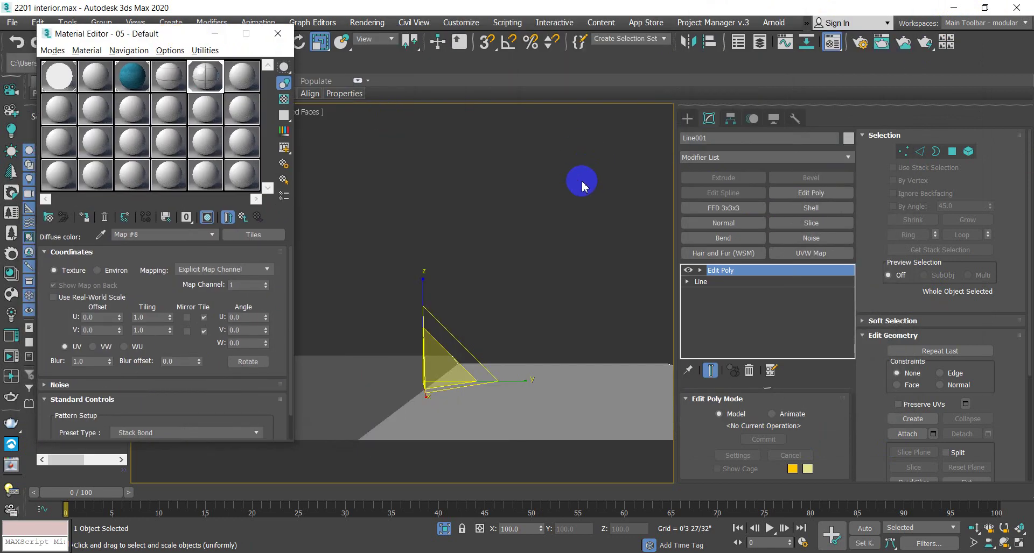
{"action": "left_click", "coordinate": [721, 271]}
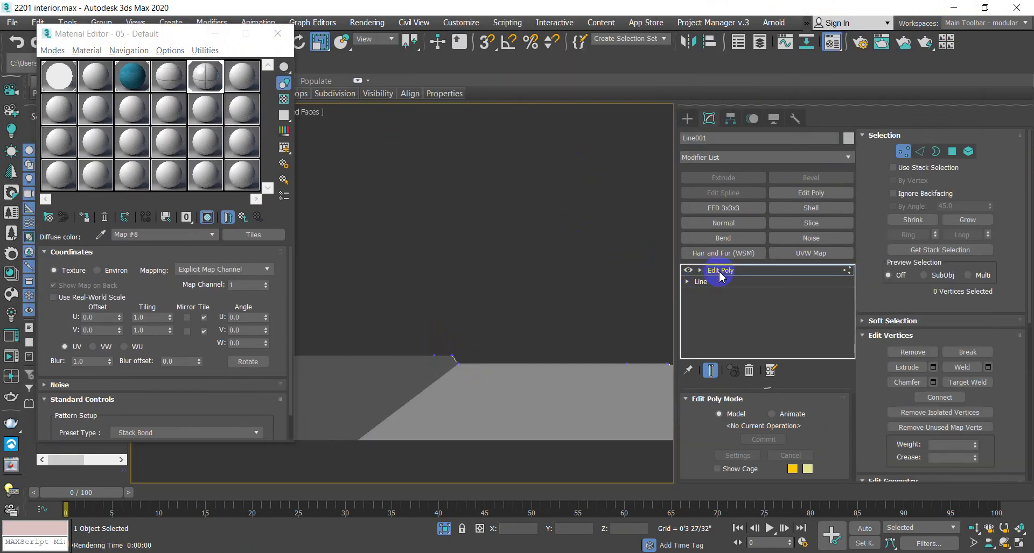
{"action": "left_click", "coordinate": [721, 272]}
{"action": "left_click", "coordinate": [720, 272]}
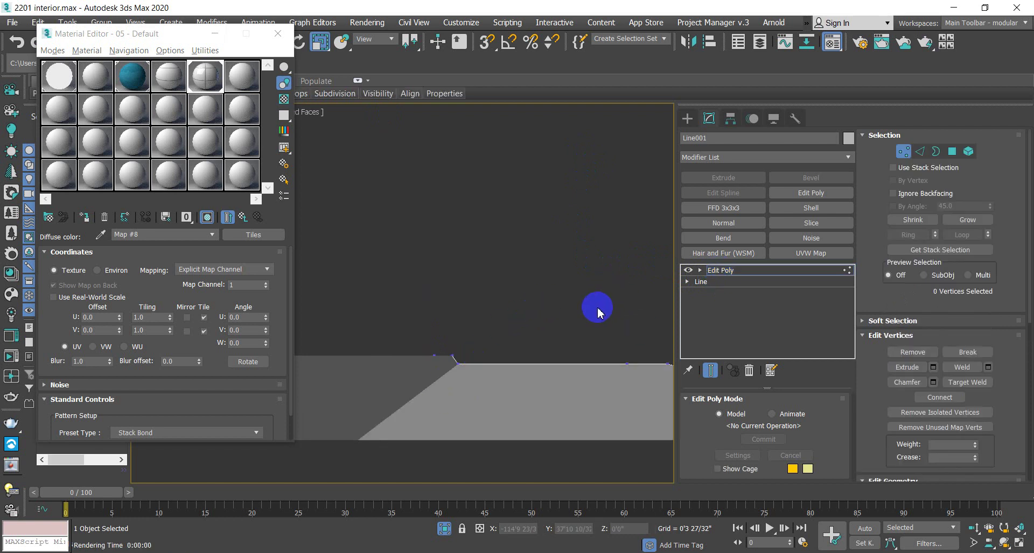
{"action": "middle_click_drag", "start_coordinate": [510, 307], "coordinate": [579, 276], "text": "alt"}
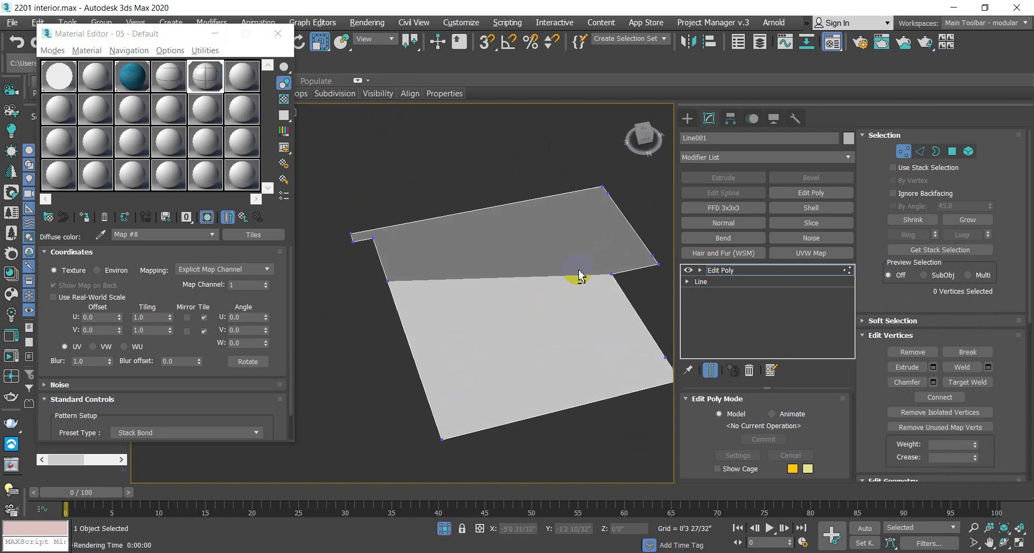
{"action": "left_click", "coordinate": [737, 275]}
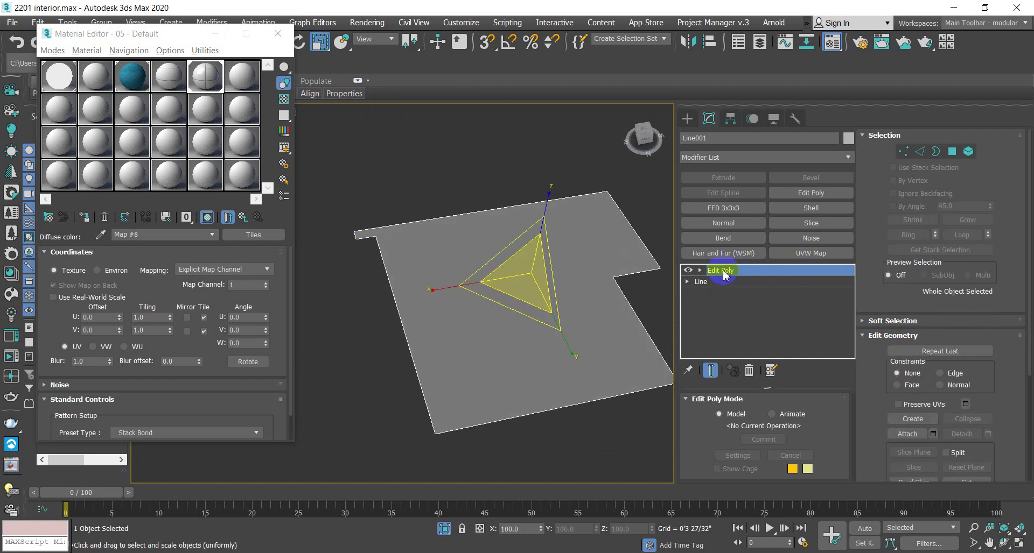
{"action": "left_click", "coordinate": [728, 271]}
{"action": "left_click", "coordinate": [748, 370]}
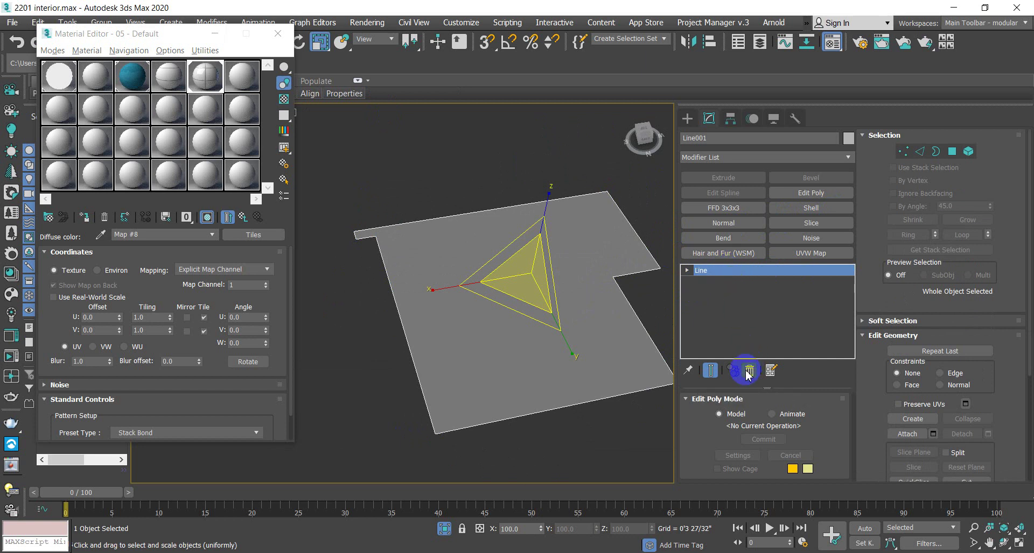
{"action": "left_click", "coordinate": [809, 208]}
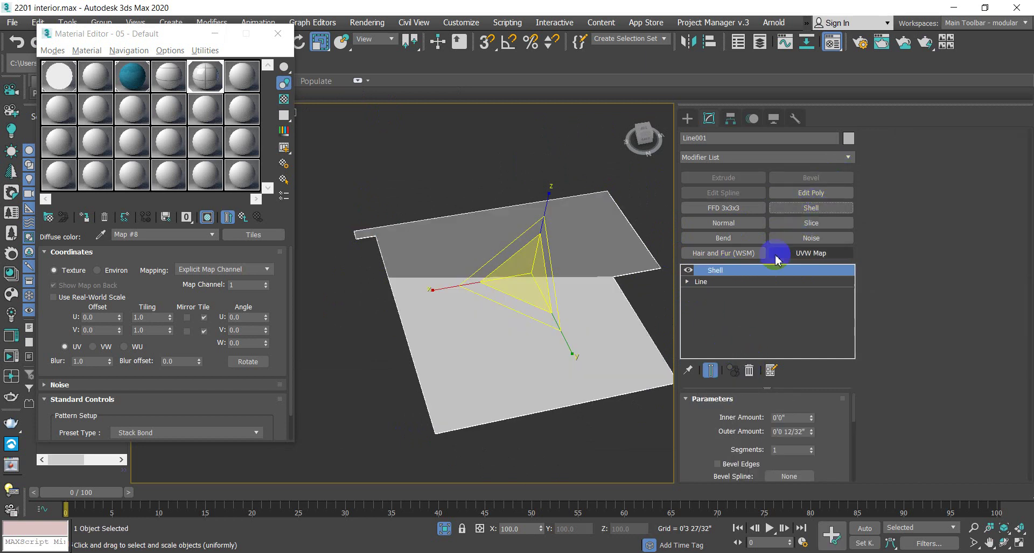
{"action": "middle_click_drag", "start_coordinate": [572, 306], "coordinate": [462, 362], "text": "alt"}
Step: Try a U offset of -0.08 and U tiling of -2.1 on the Tiles map, and test VW mapping before returning to UV
{"action": "left_click_drag", "start_coordinate": [173, 34], "coordinate": [833, 10]}
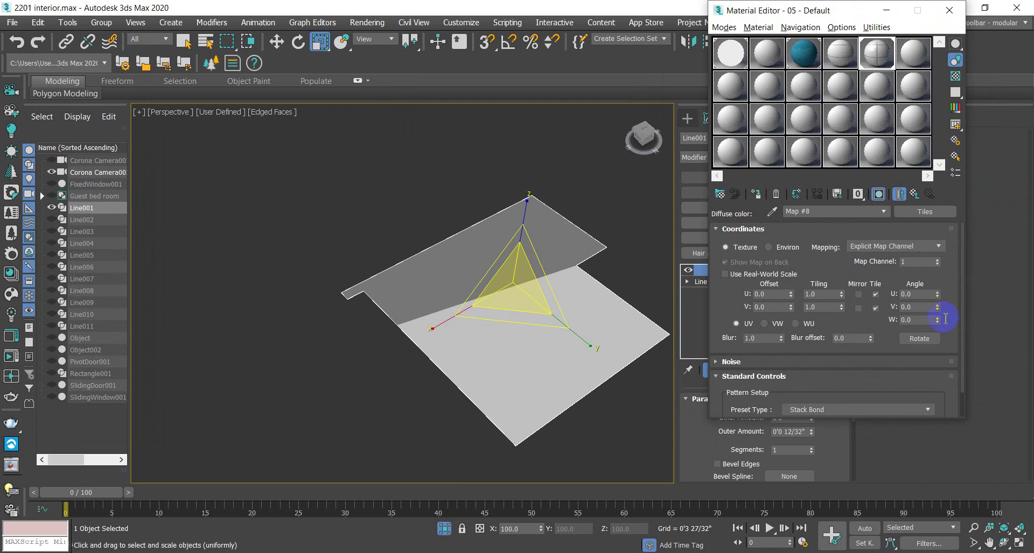
{"action": "left_click", "coordinate": [875, 295]}
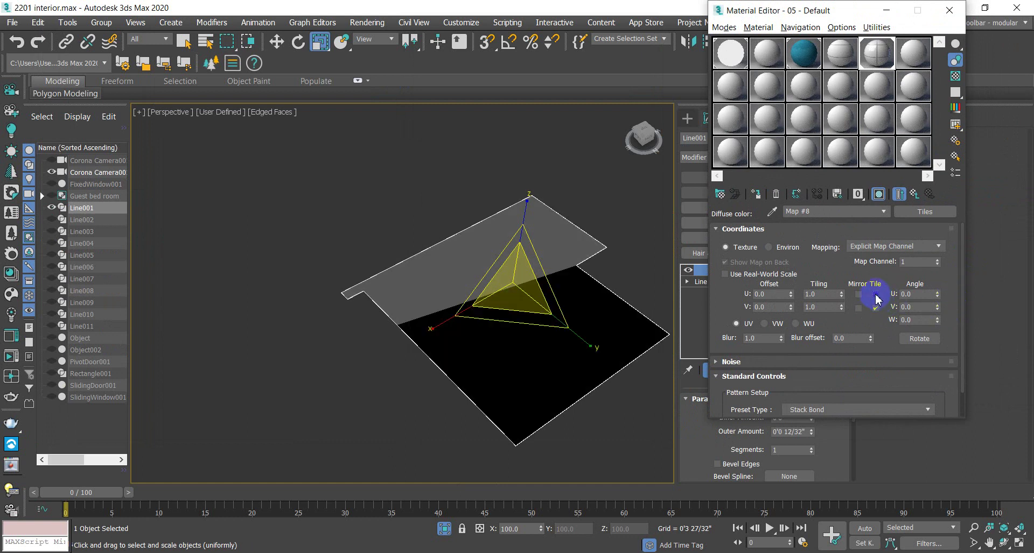
{"action": "left_click", "coordinate": [875, 295]}
{"action": "left_click_drag", "start_coordinate": [841, 298], "coordinate": [797, 314]}
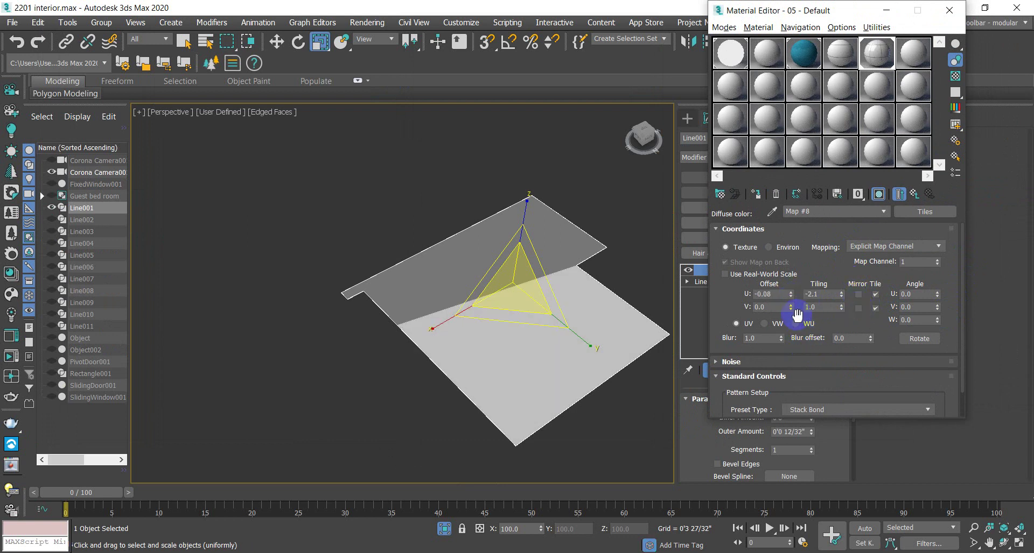
{"action": "left_click", "coordinate": [765, 324]}
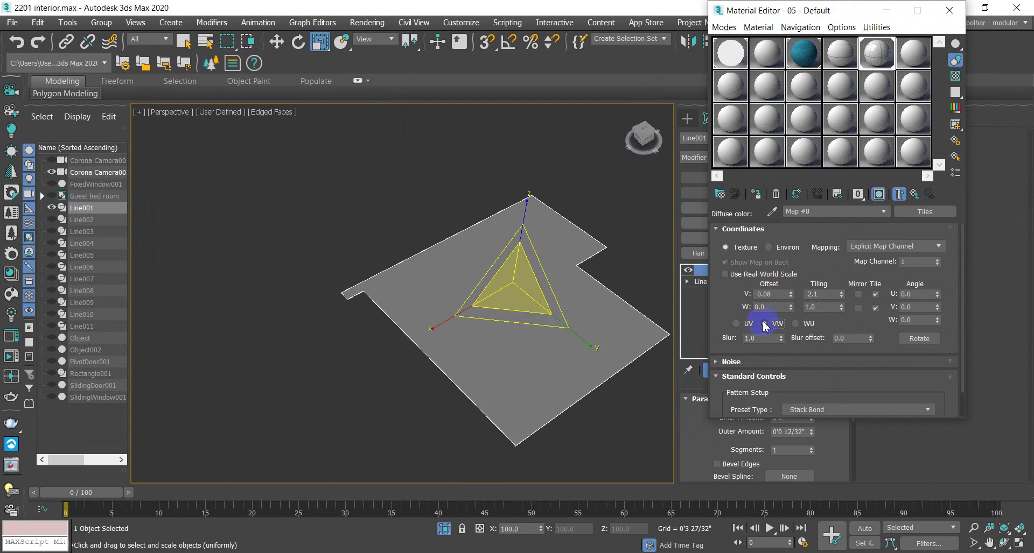
{"action": "left_click", "coordinate": [735, 324]}
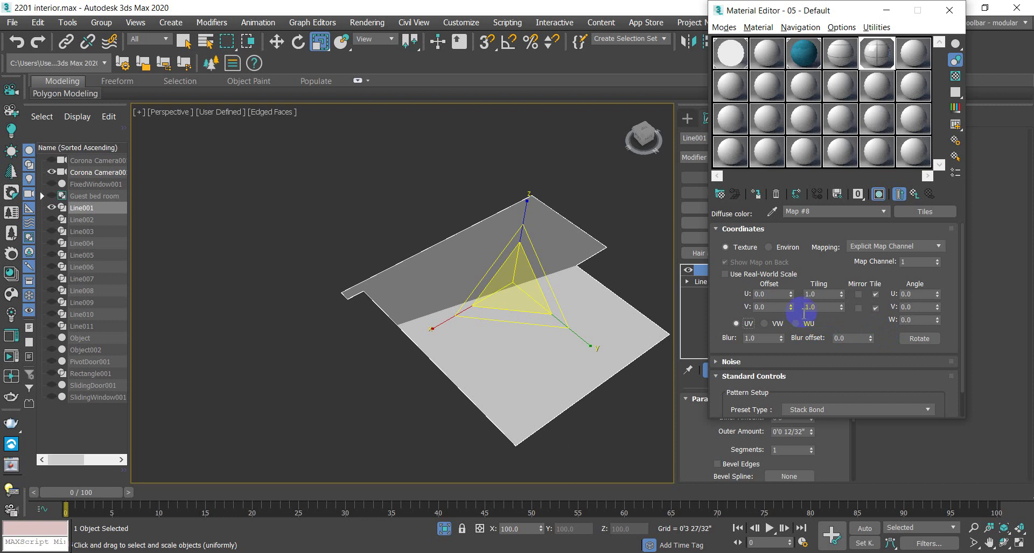
{"action": "scroll", "coordinate": [842, 306], "scroll_direction": "down", "scroll_amount": 1}
{"action": "left_click", "coordinate": [916, 309]}
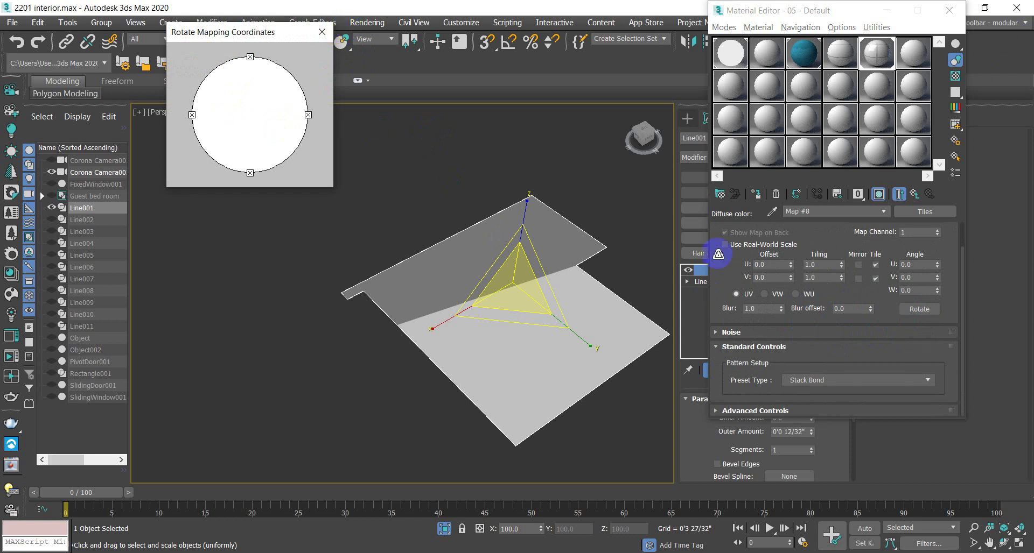
{"action": "left_click", "coordinate": [323, 33]}
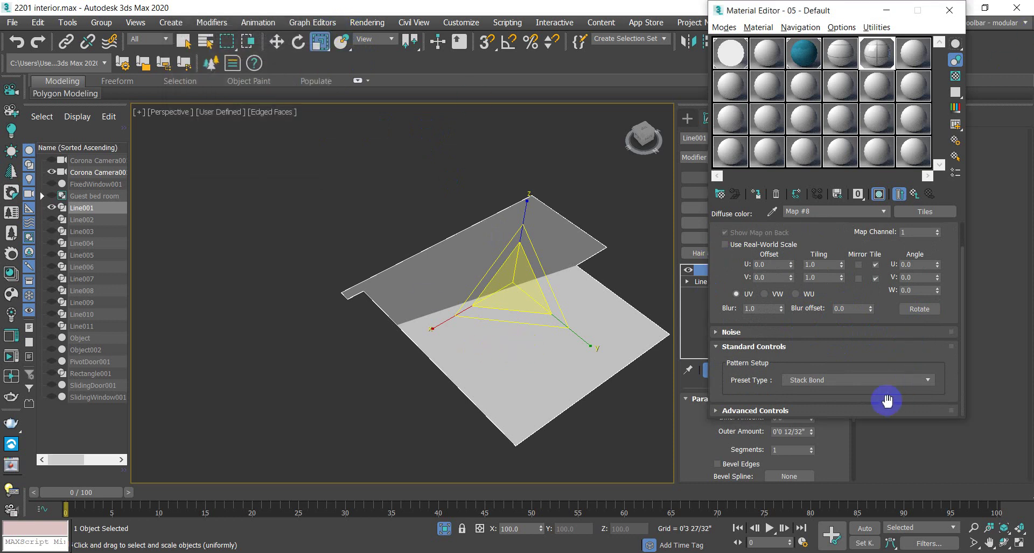
Step: Set the Tiles map's pattern preset to Fine Running Bond, reassign the material to the floor, and enlarge its sample sphere
{"action": "left_click", "coordinate": [917, 380]}
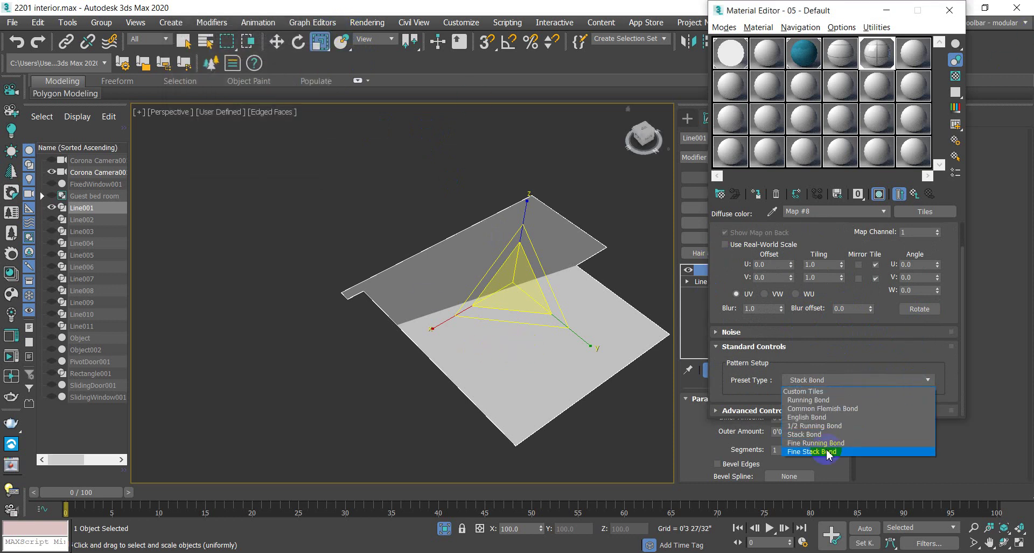
{"action": "left_click", "coordinate": [824, 444]}
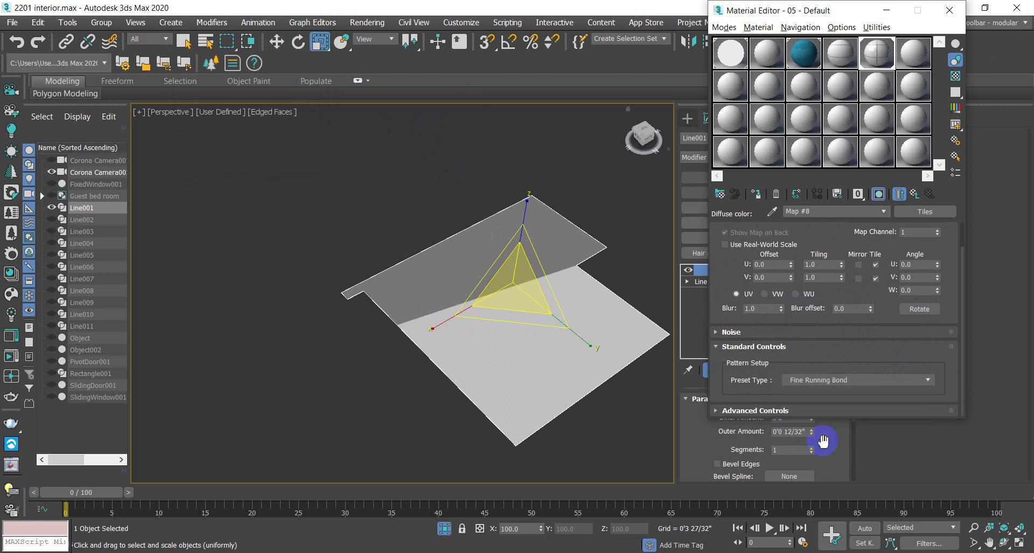
{"action": "left_click", "coordinate": [756, 195]}
{"action": "double_click", "coordinate": [876, 53]}
{"action": "left_click_drag", "start_coordinate": [446, 121], "coordinate": [353, 122]}
Step: Switch the Tiles map's pattern preset to Custom Tiles and turn off the map's display in the viewport
{"action": "left_click", "coordinate": [842, 381]}
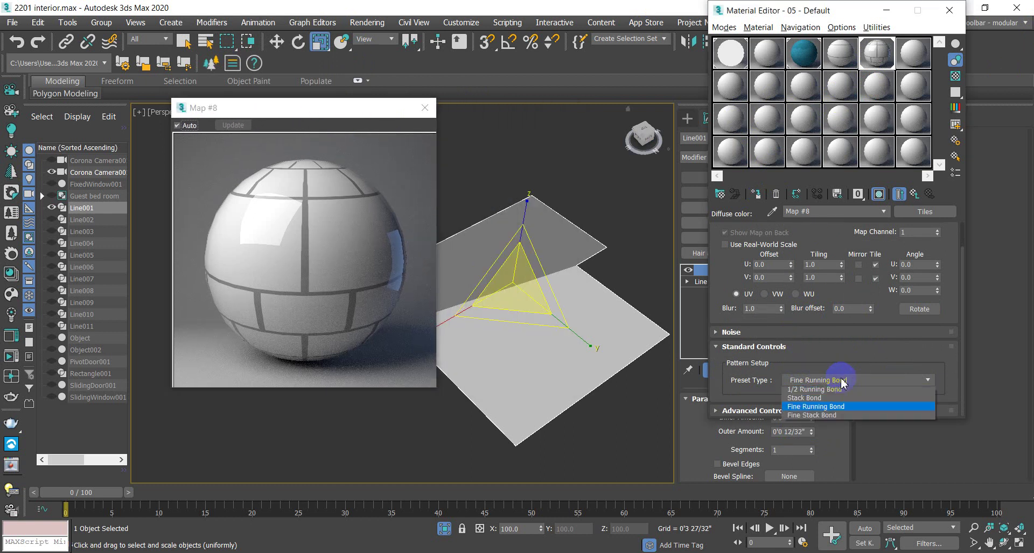
{"action": "left_click", "coordinate": [806, 393]}
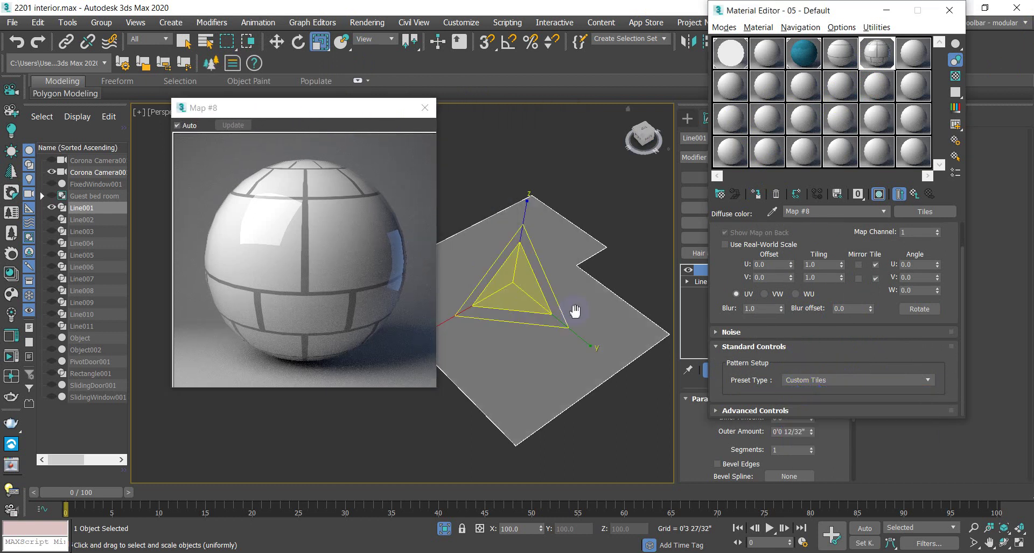
{"action": "left_click", "coordinate": [878, 195]}
{"action": "left_click", "coordinate": [875, 57]}
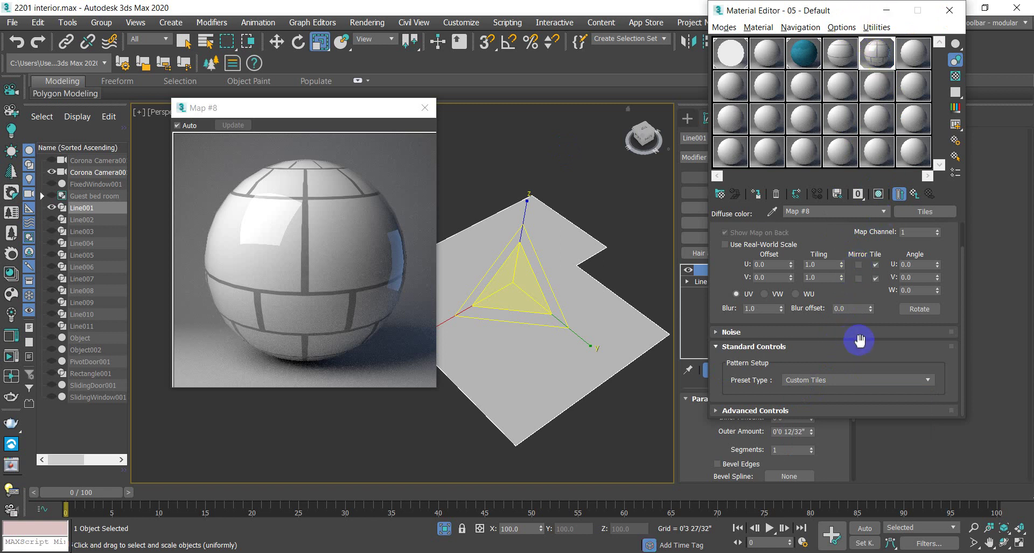
{"action": "left_click", "coordinate": [887, 47]}
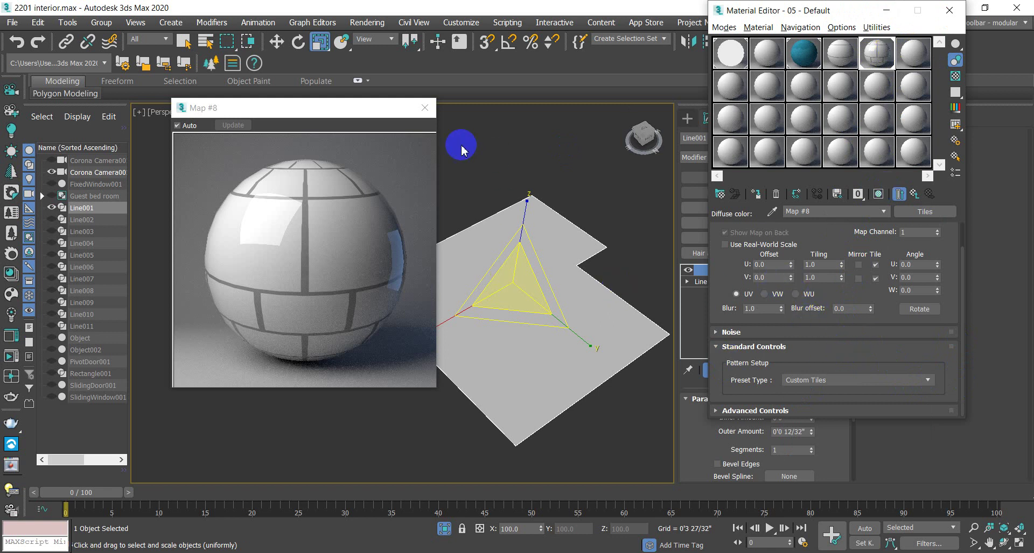
{"action": "left_click", "coordinate": [424, 108]}
Step: Set the Tiles map's horizontal and vertical grout gaps to 0.4 and show the map on the floor in the viewport
{"action": "scroll", "coordinate": [829, 345], "scroll_direction": "up", "scroll_amount": 2}
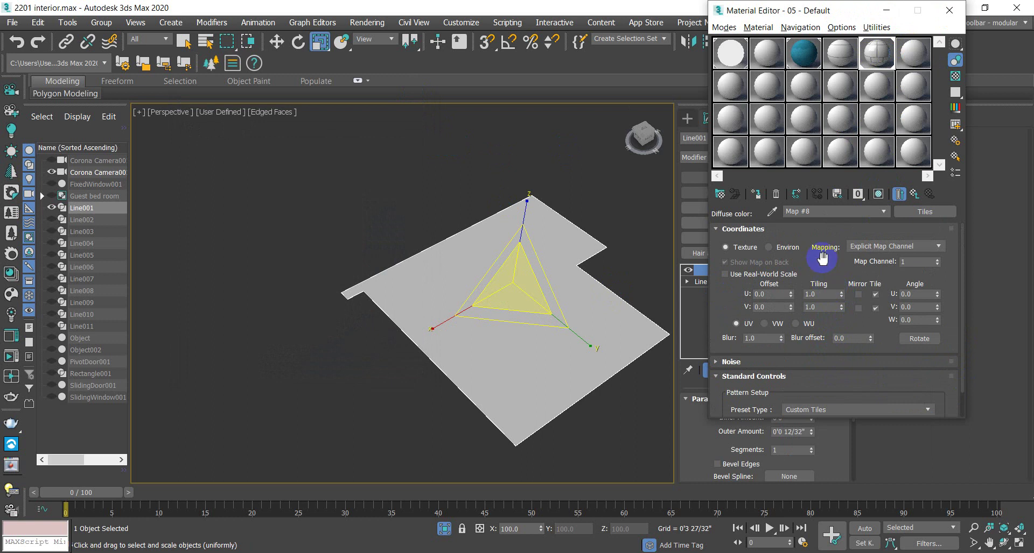
{"action": "scroll", "coordinate": [843, 374], "scroll_direction": "down", "scroll_amount": 1}
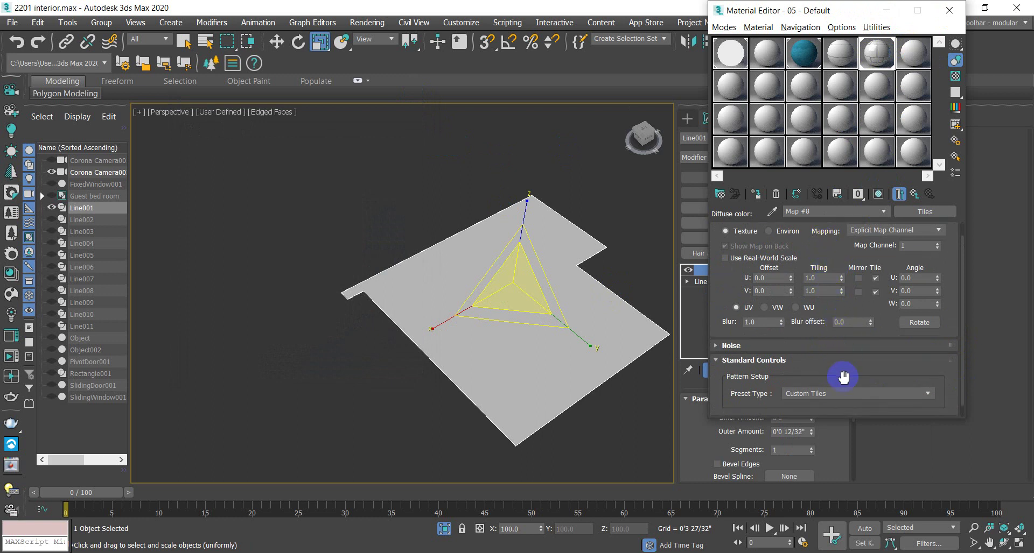
{"action": "left_click", "coordinate": [715, 360]}
{"action": "left_click", "coordinate": [716, 391]}
{"action": "scroll", "coordinate": [818, 345], "scroll_direction": "down", "scroll_amount": 5}
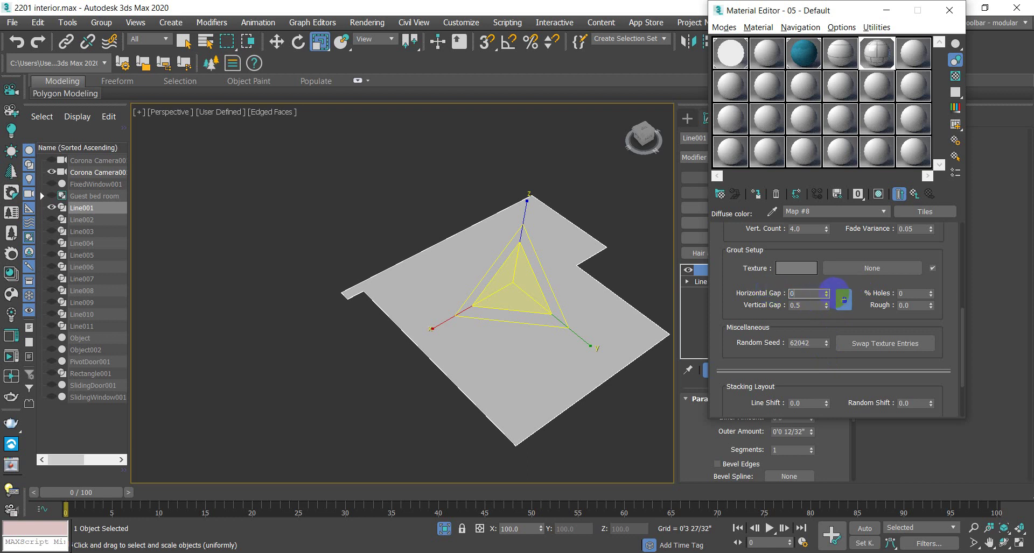
{"action": "left_click", "coordinate": [843, 300]}
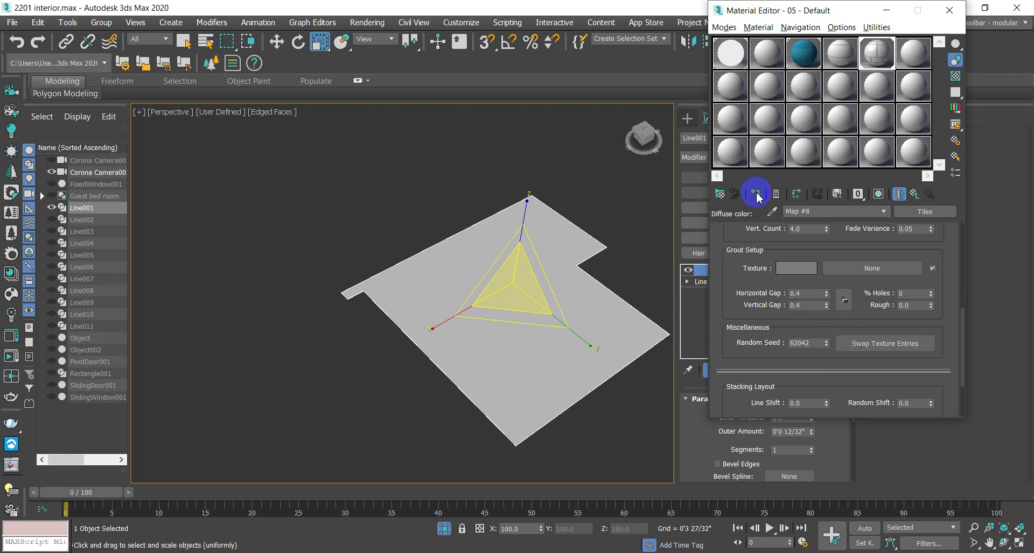
{"action": "left_click", "coordinate": [858, 195]}
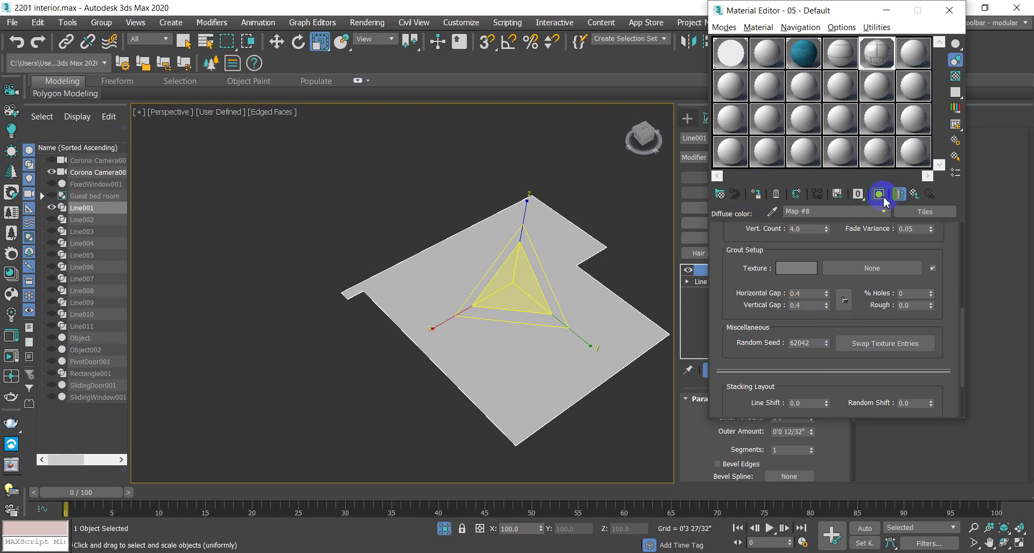
{"action": "left_click", "coordinate": [880, 195]}
Step: Examine the Tiles map's stacking, grout, tile count and coordinate settings, including the available mapping types
{"action": "scroll", "coordinate": [898, 368], "scroll_direction": "down", "scroll_amount": 4}
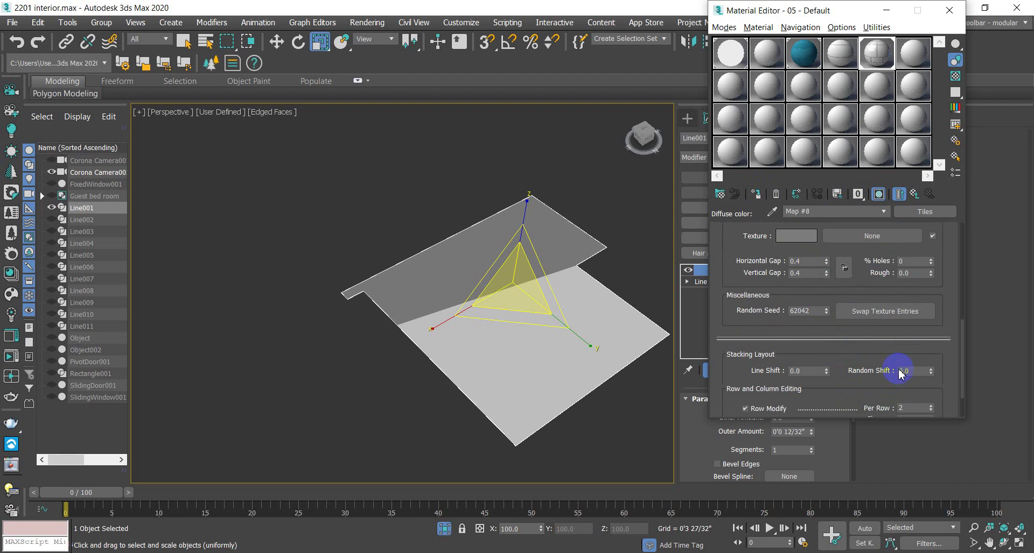
{"action": "scroll", "coordinate": [847, 372], "scroll_direction": "up", "scroll_amount": 3}
{"action": "scroll", "coordinate": [839, 348], "scroll_direction": "up", "scroll_amount": 3}
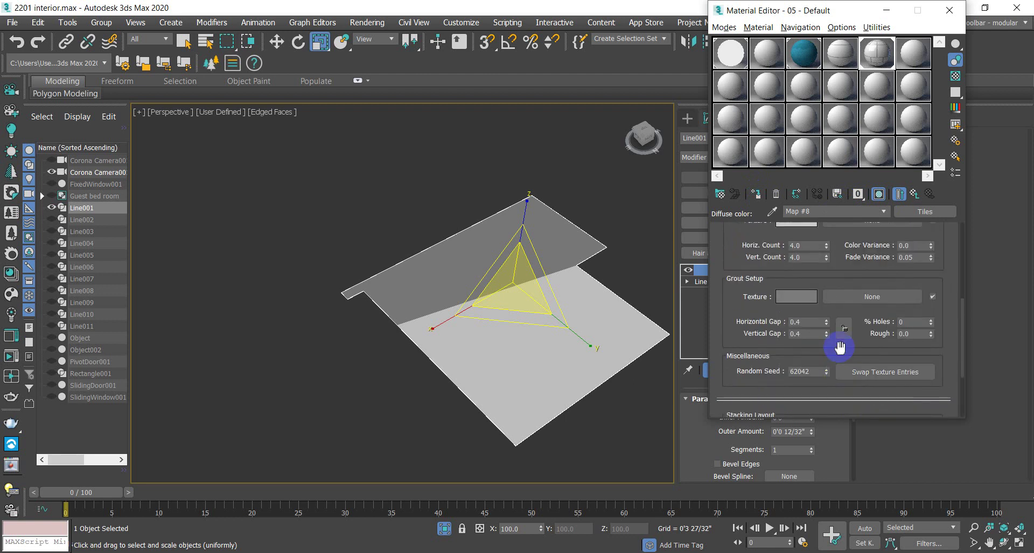
{"action": "scroll", "coordinate": [840, 348], "scroll_direction": "up", "scroll_amount": 3}
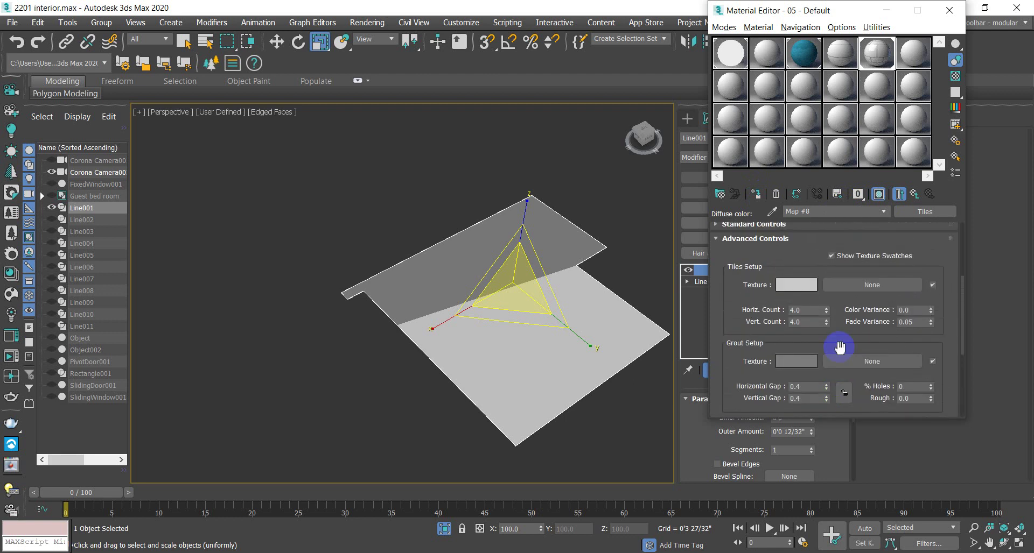
{"action": "scroll", "coordinate": [907, 300], "scroll_direction": "up", "scroll_amount": 6}
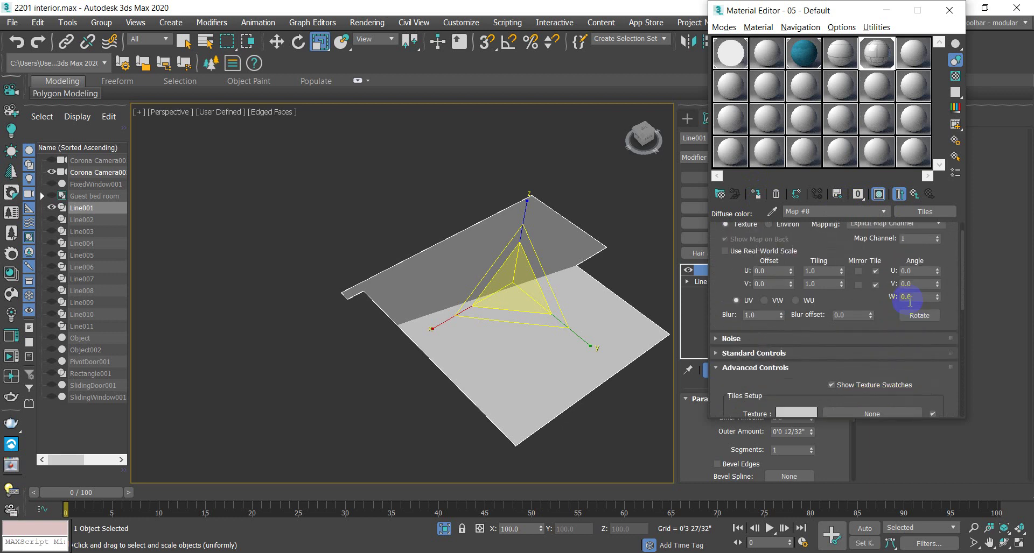
{"action": "scroll", "coordinate": [891, 312], "scroll_direction": "up", "scroll_amount": 1}
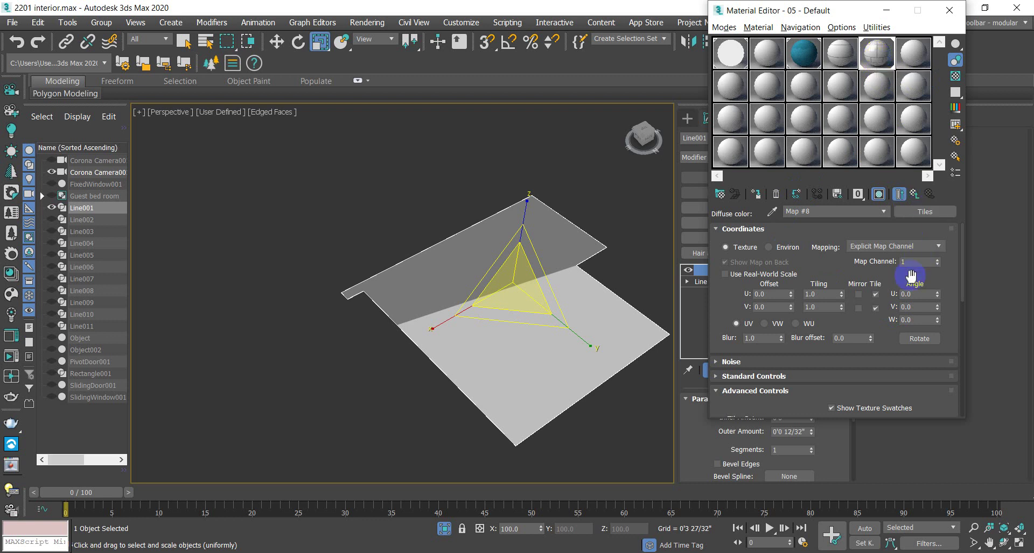
{"action": "left_click", "coordinate": [937, 246]}
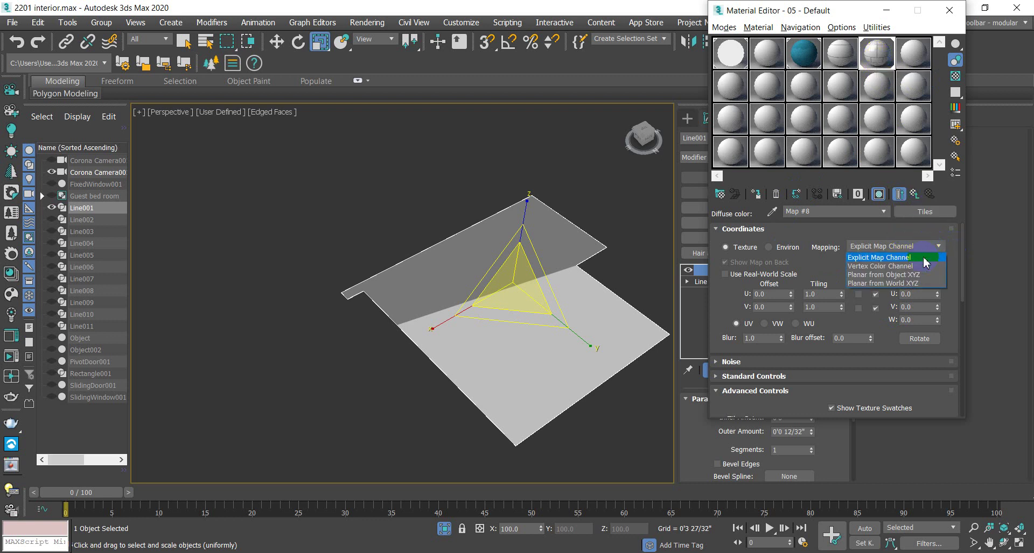
{"action": "left_click", "coordinate": [910, 266]}
{"action": "left_click", "coordinate": [924, 252]}
{"action": "left_click", "coordinate": [905, 260]}
{"action": "left_click", "coordinate": [842, 308]}
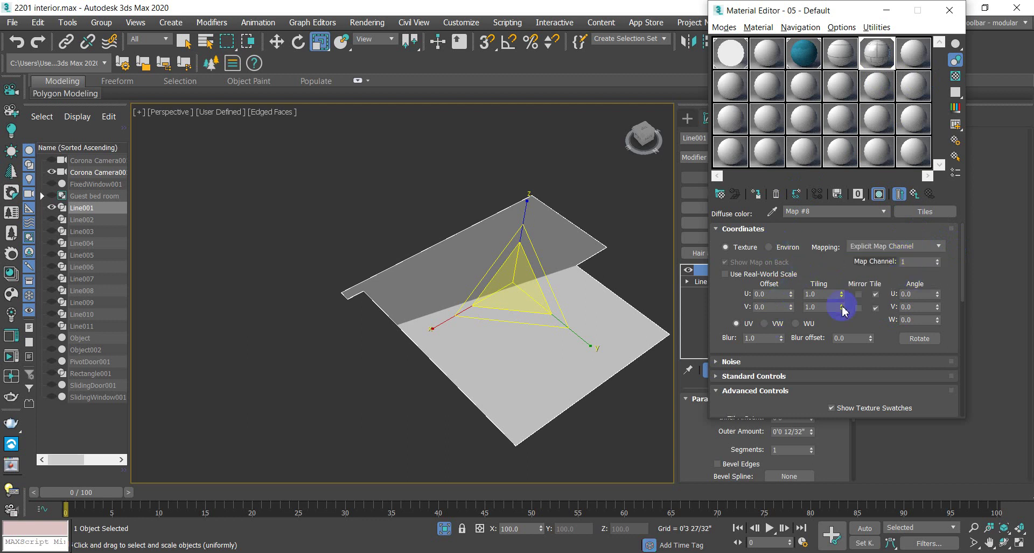
{"action": "scroll", "coordinate": [848, 321], "scroll_direction": "down", "scroll_amount": 4}
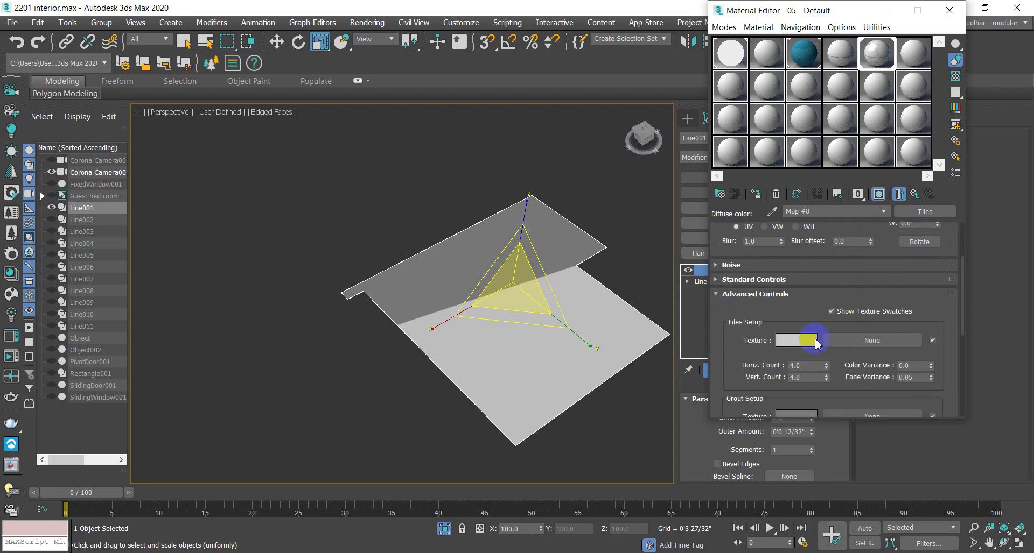
{"action": "scroll", "coordinate": [823, 369], "scroll_direction": "down", "scroll_amount": 2}
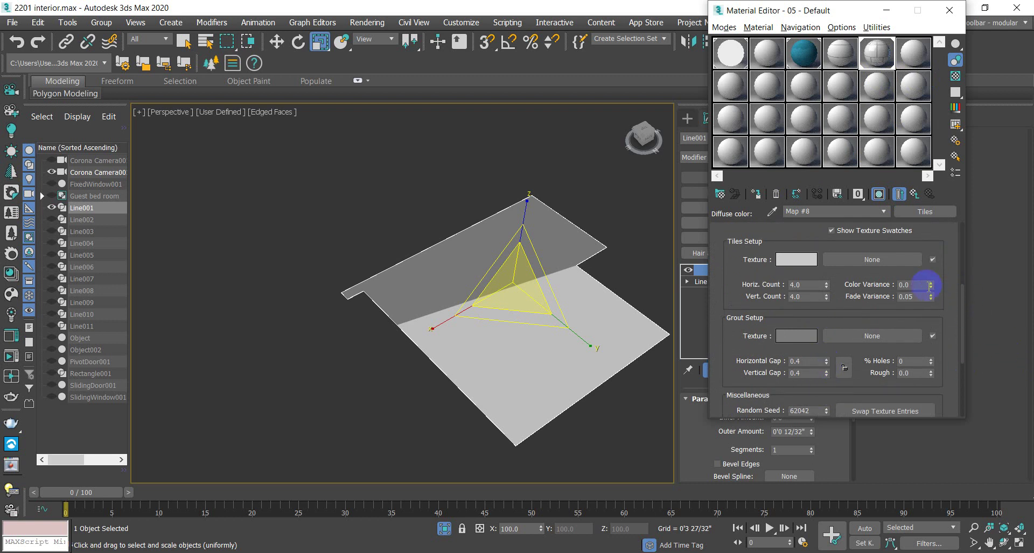
Step: Try a much higher fade variance on the floor's Tiles map, and reset the fade variance to 0.0
{"action": "left_click_drag", "start_coordinate": [933, 303], "coordinate": [937, 253]}
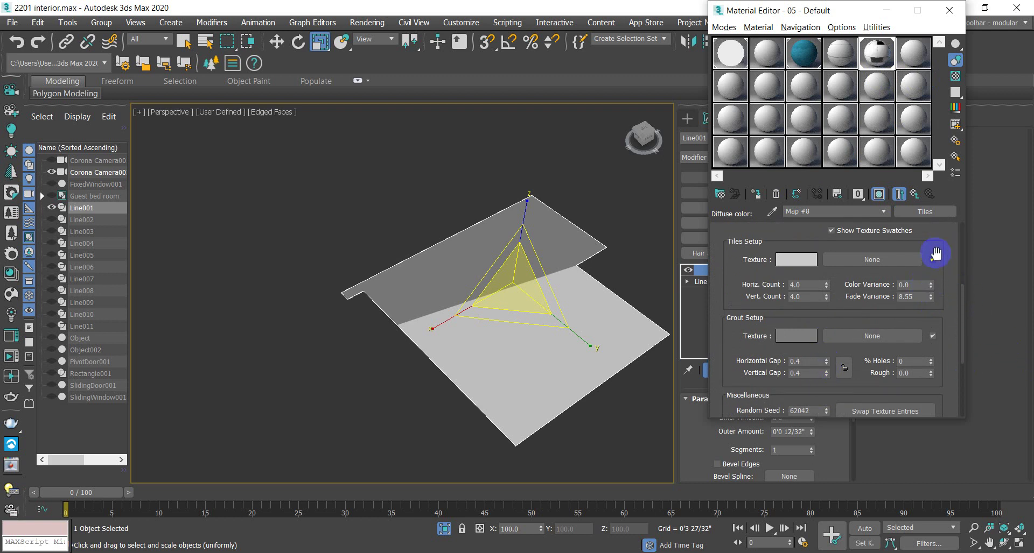
{"action": "right_click", "coordinate": [930, 299]}
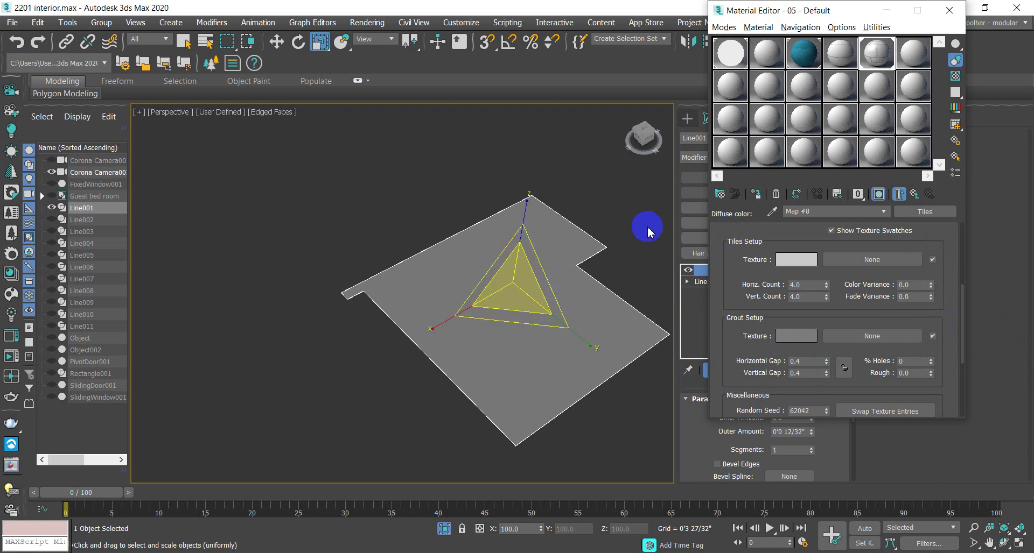
{"action": "left_click_drag", "start_coordinate": [767, 85], "coordinate": [489, 249]}
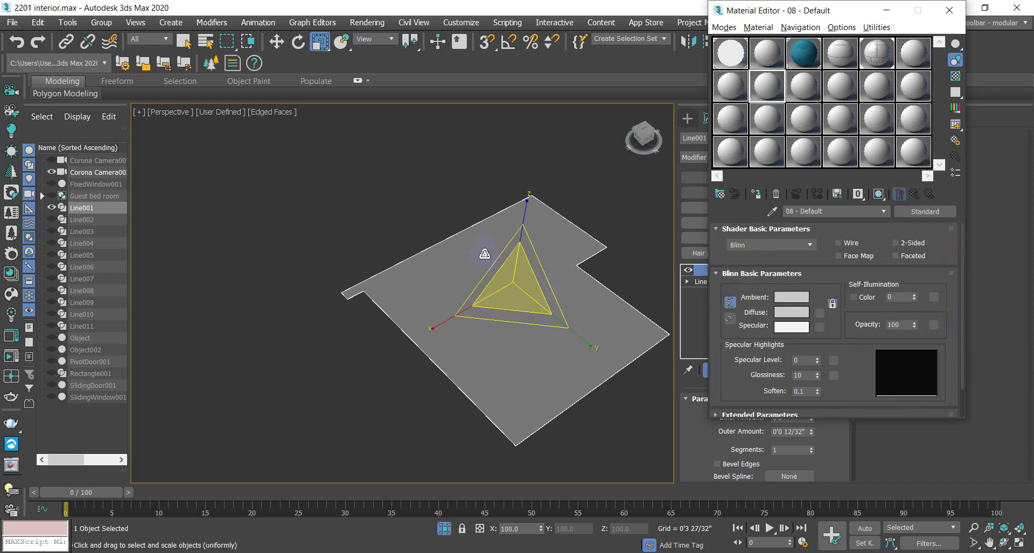
{"action": "key", "text": "p"}
{"action": "left_click", "coordinate": [866, 315]}
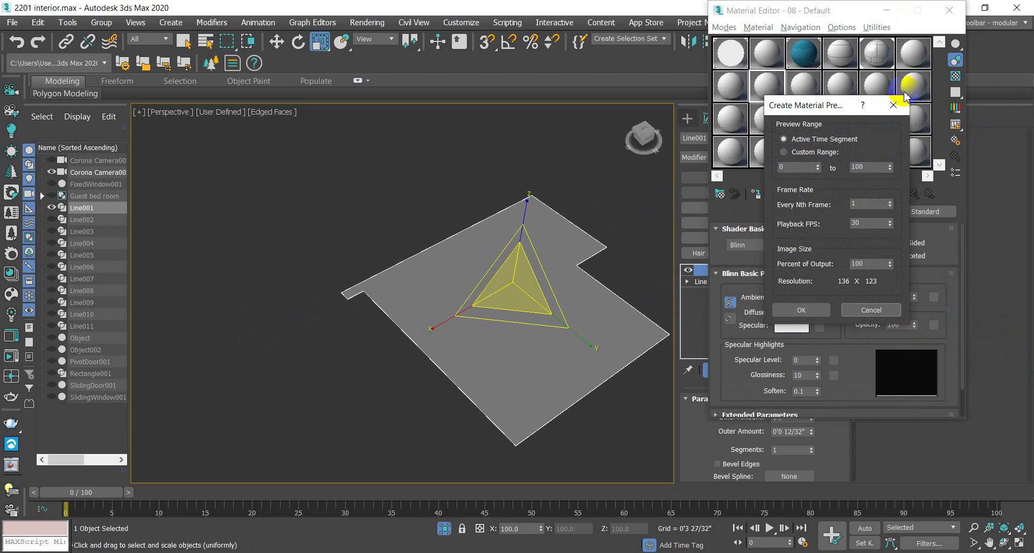
{"action": "left_click", "coordinate": [892, 109]}
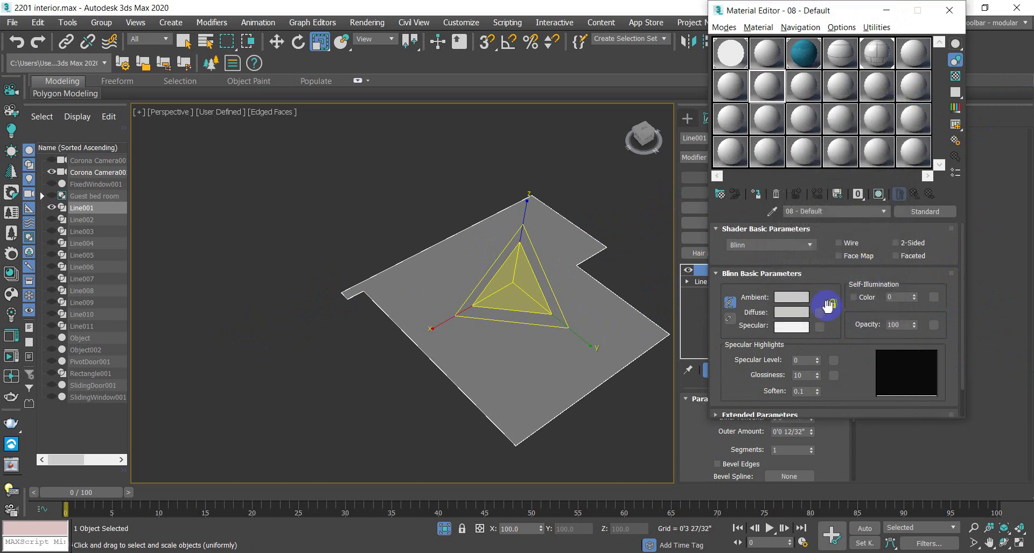
Step: Review the floor material's Tiles grout, random seed and stacking settings, and close the Material Editor
{"action": "left_click", "coordinate": [874, 54]}
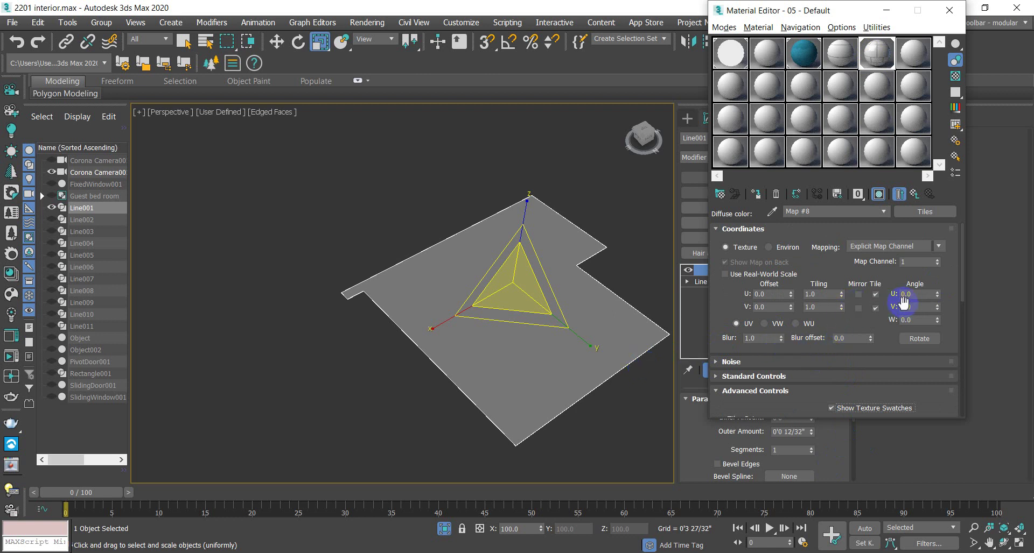
{"action": "scroll", "coordinate": [823, 366], "scroll_direction": "down", "scroll_amount": 2}
{"action": "scroll", "coordinate": [783, 350], "scroll_direction": "down", "scroll_amount": 2}
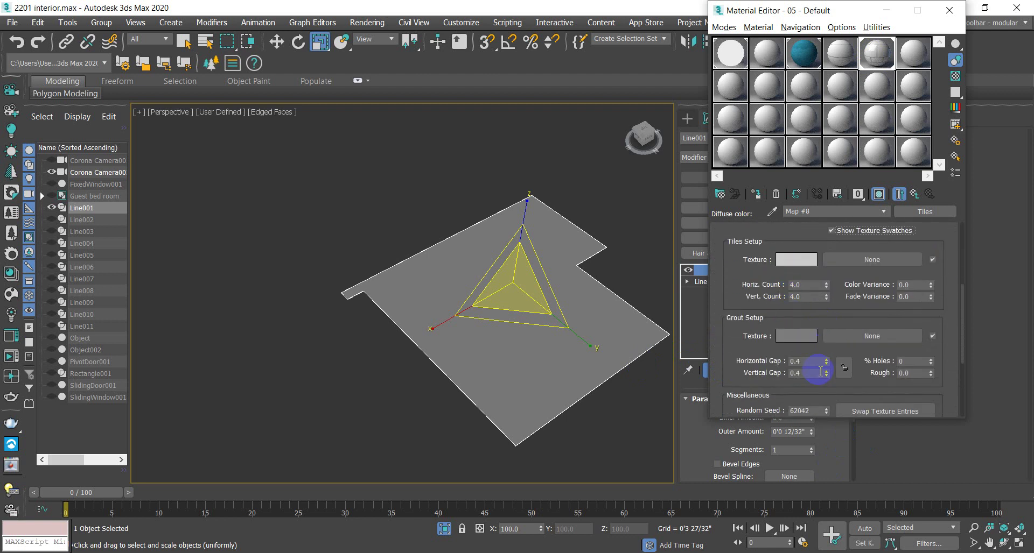
{"action": "scroll", "coordinate": [824, 379], "scroll_direction": "down", "scroll_amount": 1}
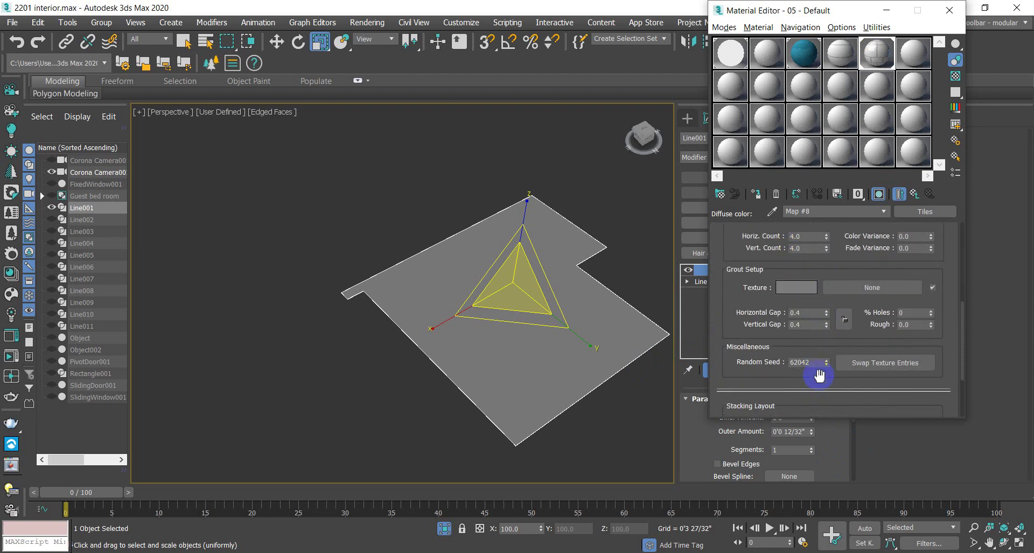
{"action": "scroll", "coordinate": [825, 364], "scroll_direction": "down", "scroll_amount": 4}
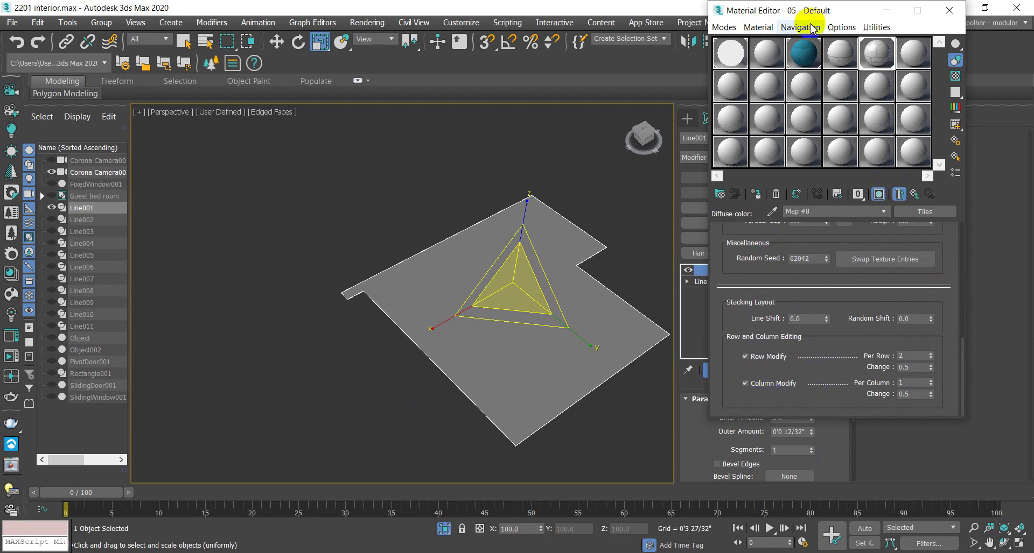
{"action": "left_click", "coordinate": [948, 10]}
{"action": "left_click", "coordinate": [711, 272]}
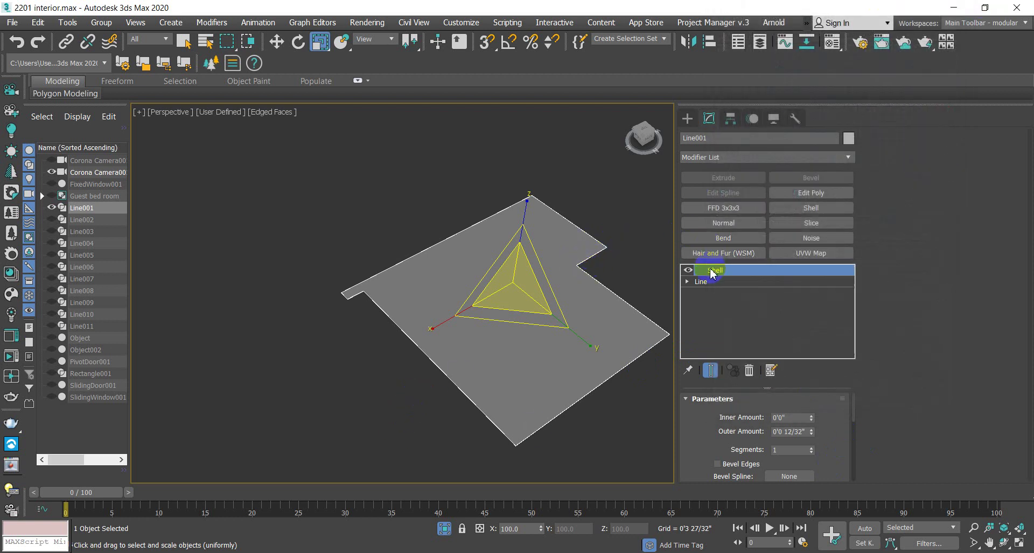
Step: In the Top view, draw a plane about 86'2" long and 91'2" wide beside the floor, and turn off edged faces
{"action": "key", "text": "t"}
{"action": "scroll", "coordinate": [499, 263], "scroll_direction": "down", "scroll_amount": 4}
{"action": "left_click", "coordinate": [687, 119]}
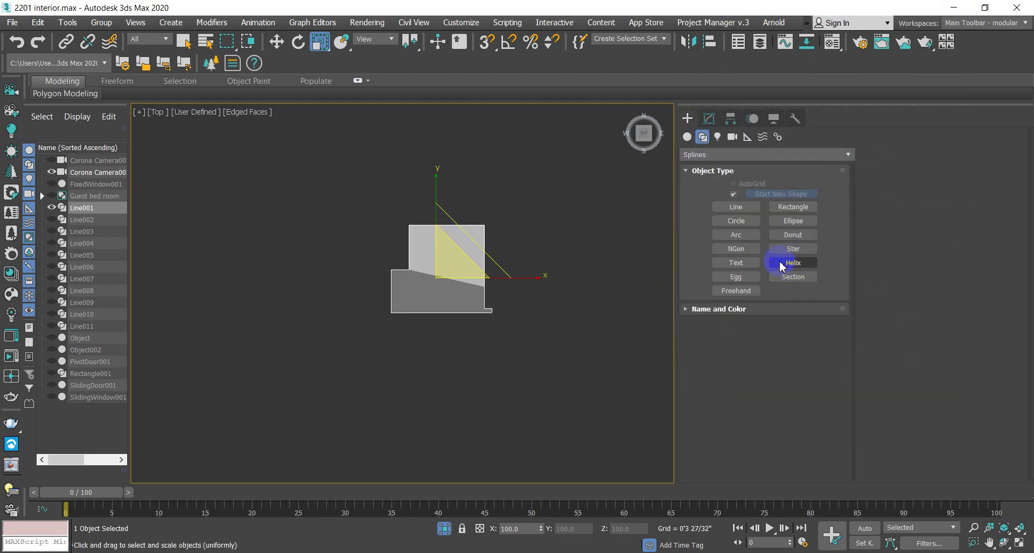
{"action": "right_click", "coordinate": [669, 144]}
{"action": "left_click", "coordinate": [687, 138]}
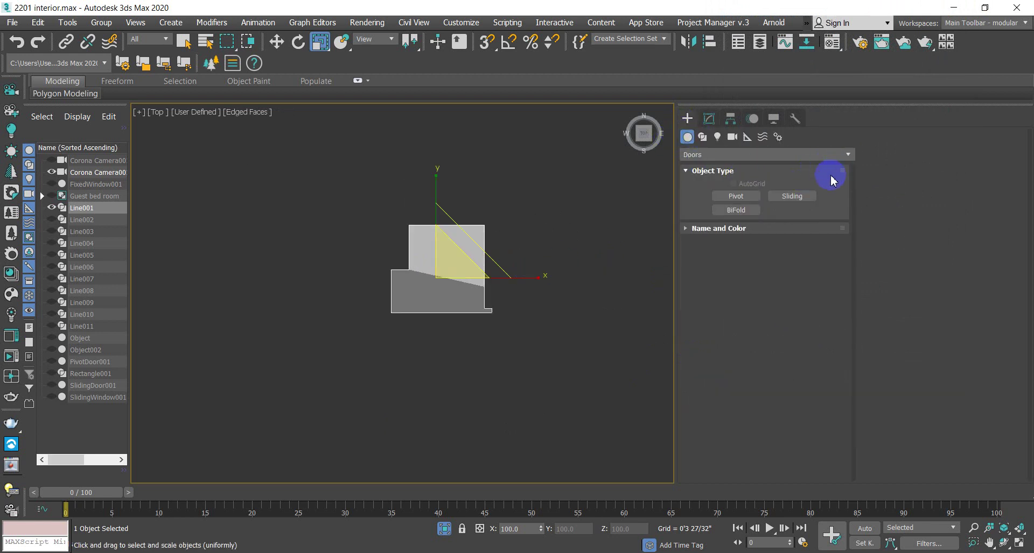
{"action": "left_click", "coordinate": [847, 155]}
{"action": "left_click", "coordinate": [759, 171]}
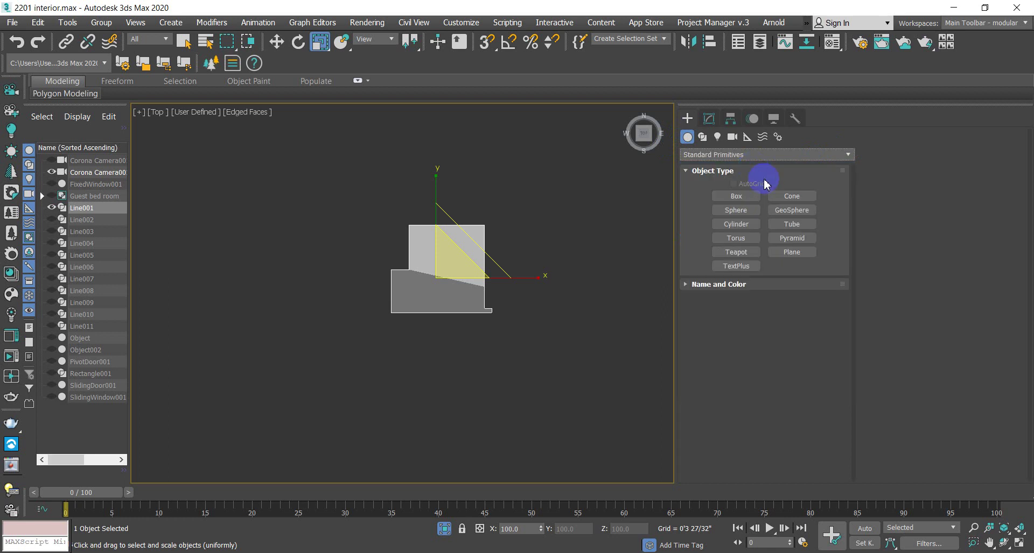
{"action": "left_click", "coordinate": [791, 252]}
{"action": "scroll", "coordinate": [369, 320], "scroll_direction": "down", "scroll_amount": 3}
{"action": "left_click_drag", "start_coordinate": [435, 193], "coordinate": [601, 350]}
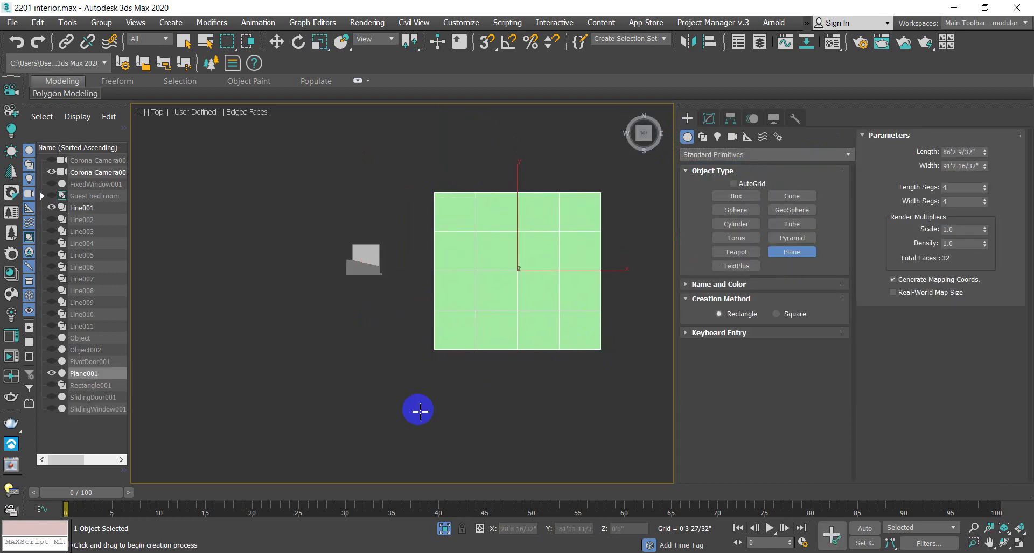
{"action": "key", "text": "F4"}
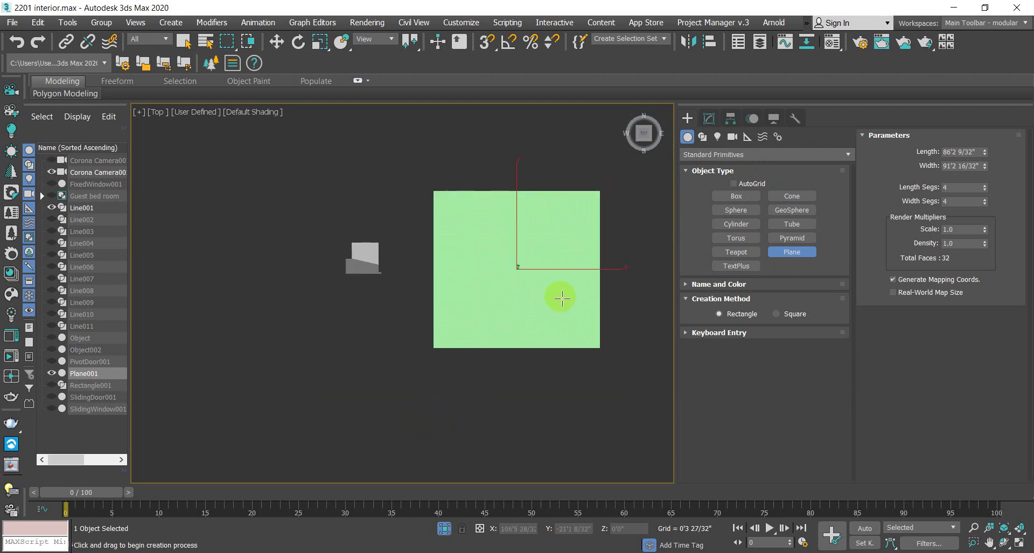
Step: Convert the unused 06 - Default material to CoronaLegacyMtl and set its reflection level to 0.9
{"action": "key", "text": "m"}
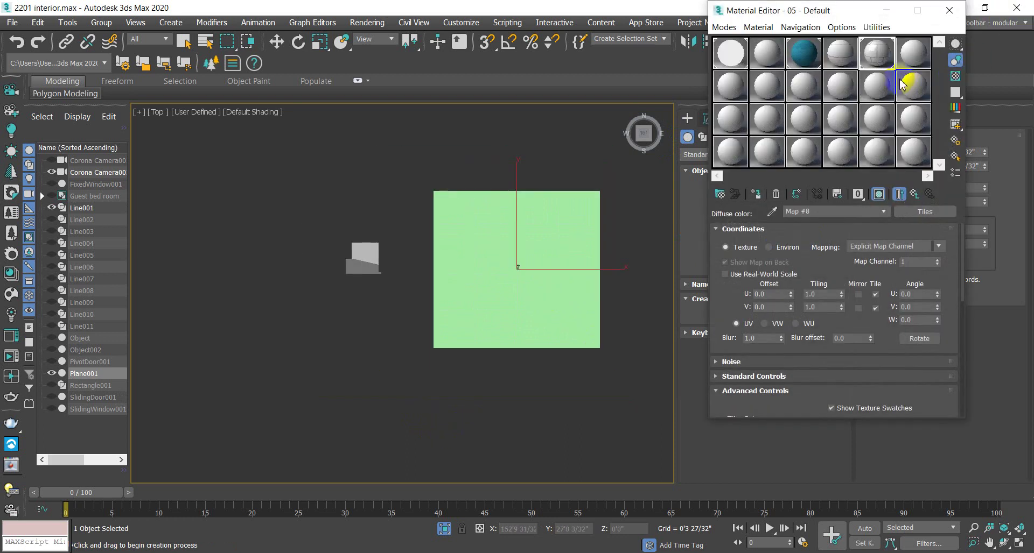
{"action": "left_click", "coordinate": [919, 65]}
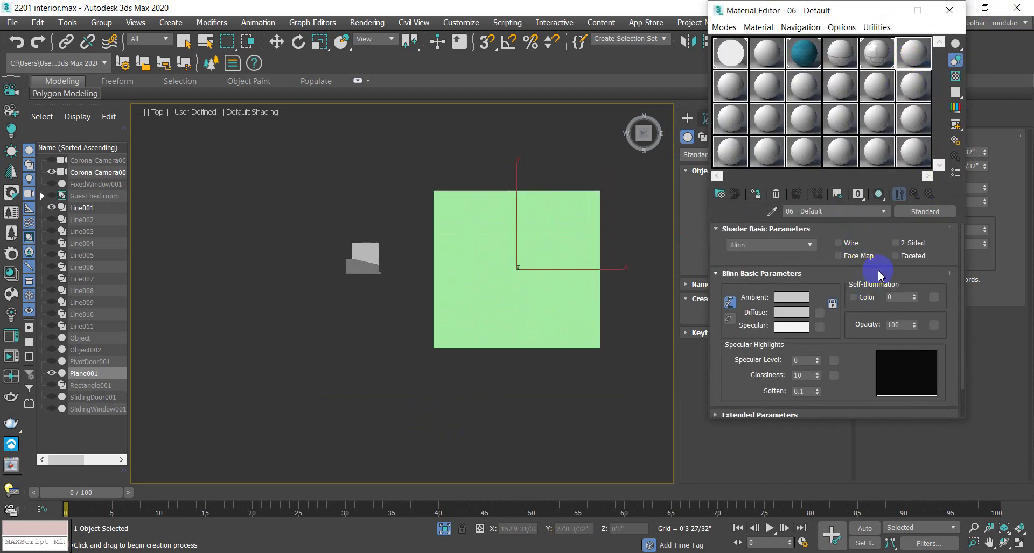
{"action": "left_click", "coordinate": [924, 212]}
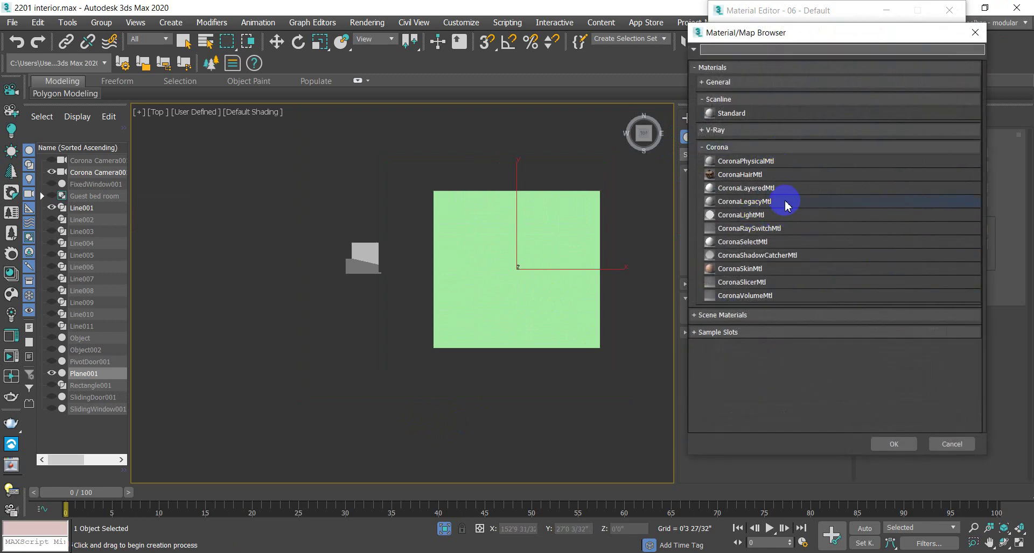
{"action": "left_click", "coordinate": [898, 444]}
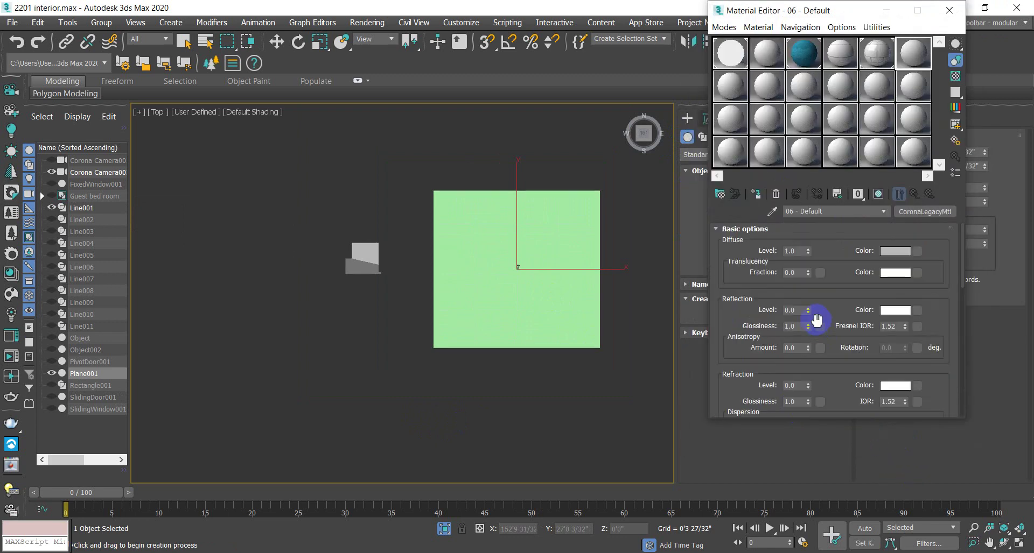
{"action": "scroll", "coordinate": [831, 299], "scroll_direction": "down", "scroll_amount": 4}
{"action": "scroll", "coordinate": [835, 302], "scroll_direction": "up", "scroll_amount": 4}
{"action": "double_click", "coordinate": [798, 310]}
{"action": "left_click", "coordinate": [839, 295]}
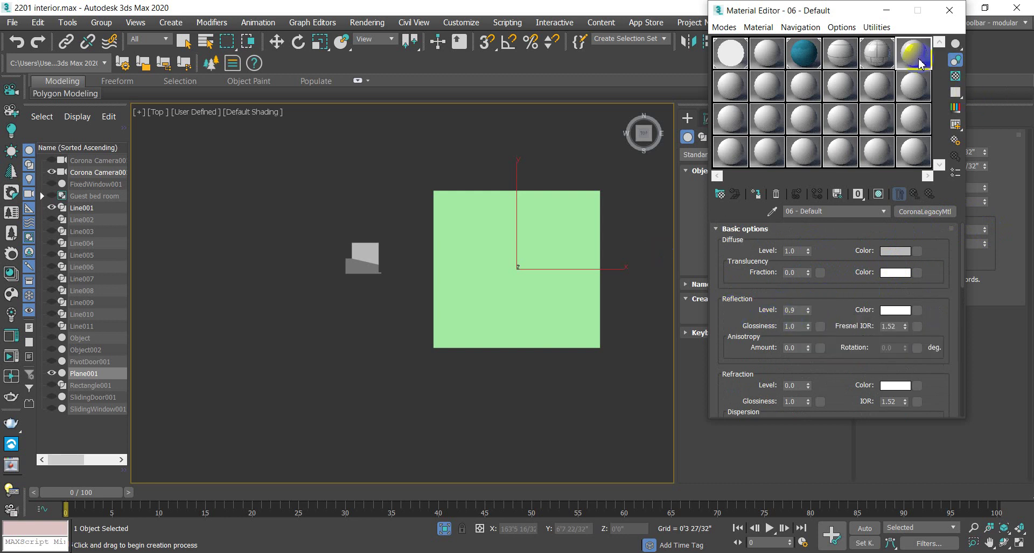
Step: Add a Tiles map to the new material's diffuse colour, and show the material with its map on the plane
{"action": "left_click", "coordinate": [914, 243]}
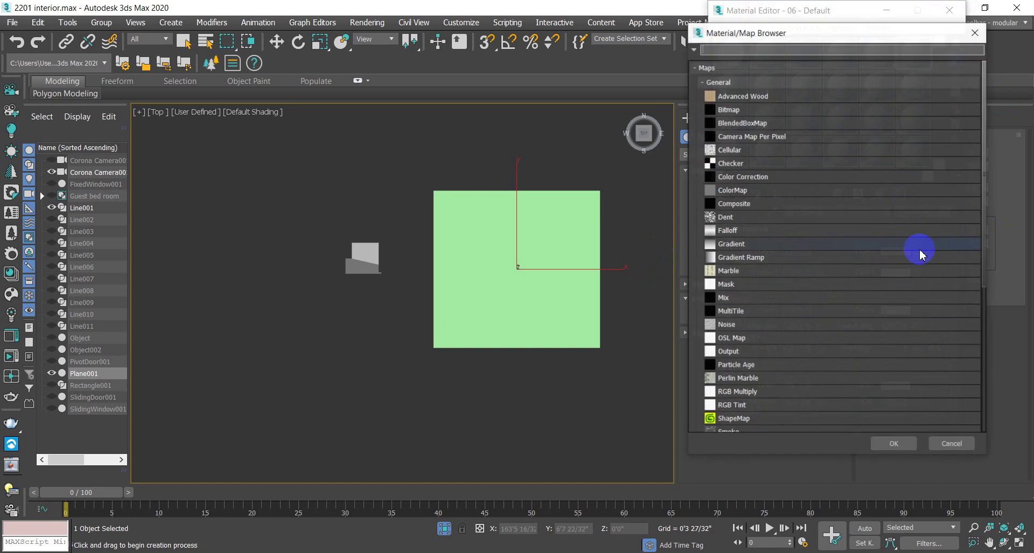
{"action": "left_click", "coordinate": [778, 58]}
{"action": "type", "text": "tile"}
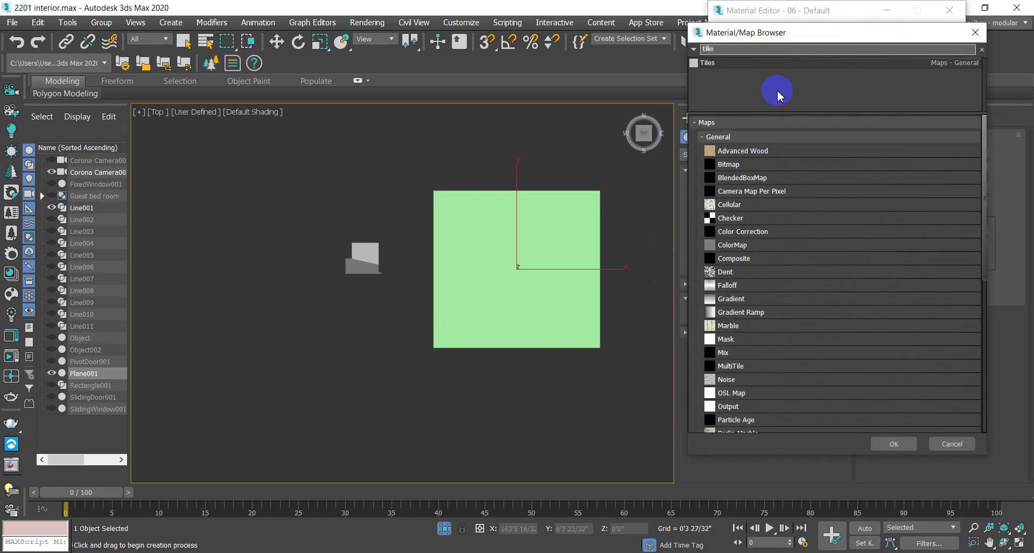
{"action": "left_click", "coordinate": [720, 62]}
{"action": "left_click", "coordinate": [893, 444]}
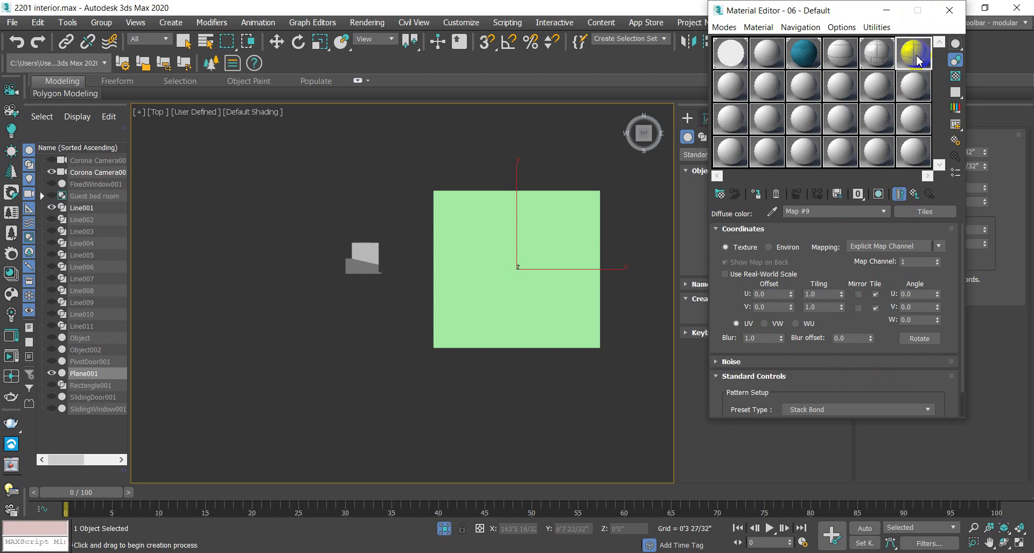
{"action": "left_click", "coordinate": [757, 195]}
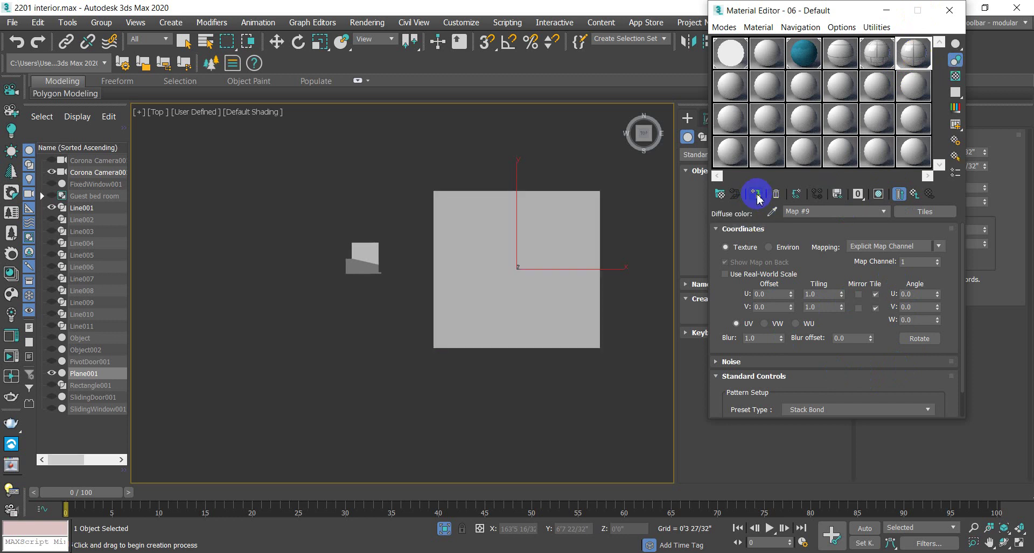
{"action": "left_click", "coordinate": [878, 194]}
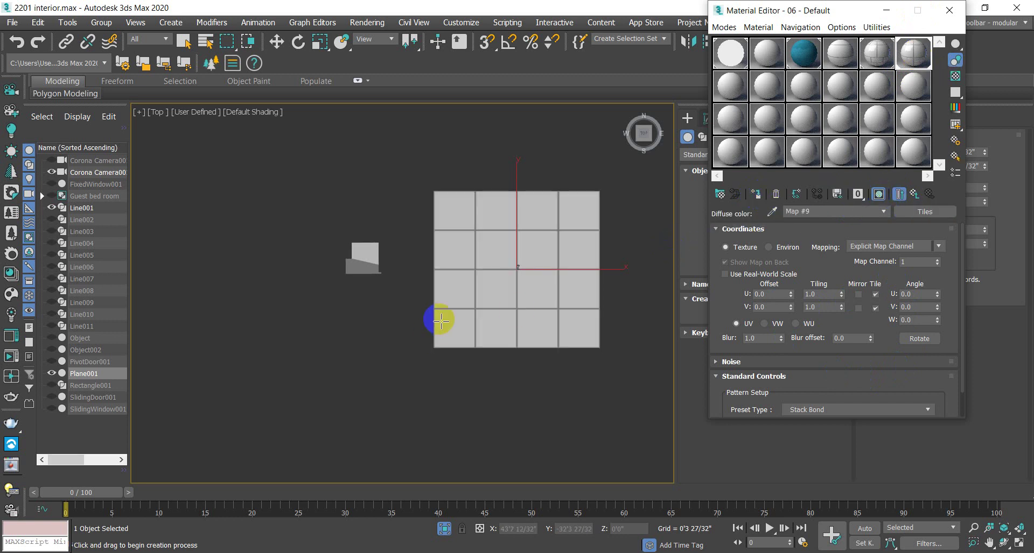
Step: Examine the tile pattern on the new plane and compare the plane's size with the floor
{"action": "scroll", "coordinate": [441, 321], "scroll_direction": "up", "scroll_amount": 4}
{"action": "scroll", "coordinate": [486, 290], "scroll_direction": "down", "scroll_amount": 3}
{"action": "scroll", "coordinate": [478, 277], "scroll_direction": "up", "scroll_amount": 2}
{"action": "scroll", "coordinate": [478, 277], "scroll_direction": "down", "scroll_amount": 2}
{"action": "left_click", "coordinate": [280, 252]}
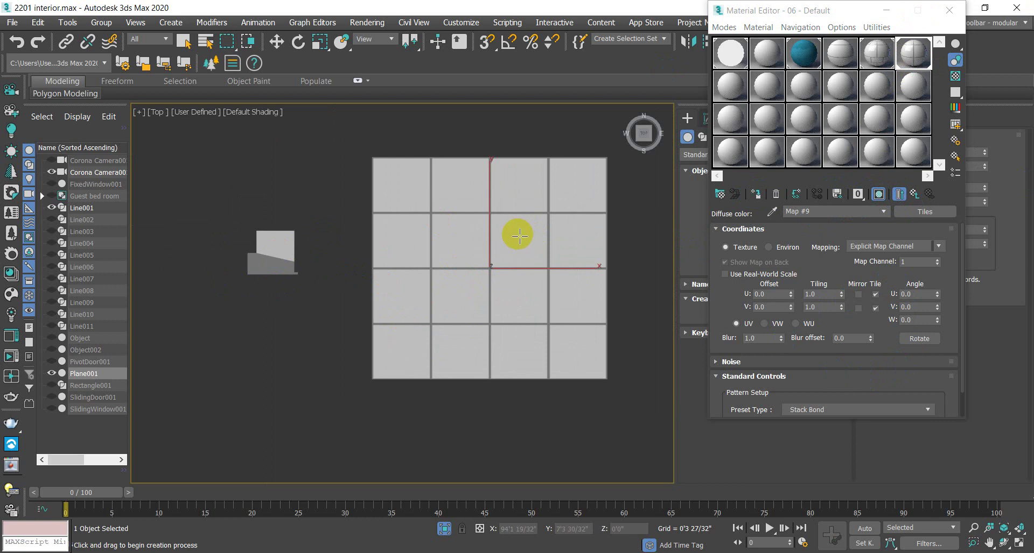
{"action": "scroll", "coordinate": [518, 235], "scroll_direction": "down", "scroll_amount": 2}
{"action": "scroll", "coordinate": [519, 235], "scroll_direction": "up", "scroll_amount": 2}
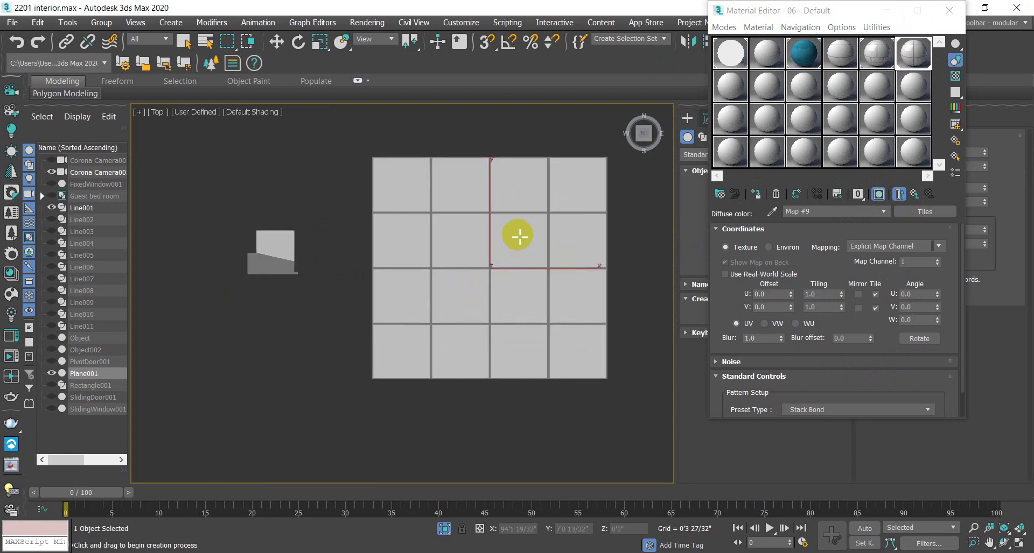
{"action": "scroll", "coordinate": [519, 235], "scroll_direction": "down", "scroll_amount": 2}
{"action": "scroll", "coordinate": [516, 233], "scroll_direction": "up", "scroll_amount": 2}
{"action": "scroll", "coordinate": [546, 237], "scroll_direction": "up", "scroll_amount": 2}
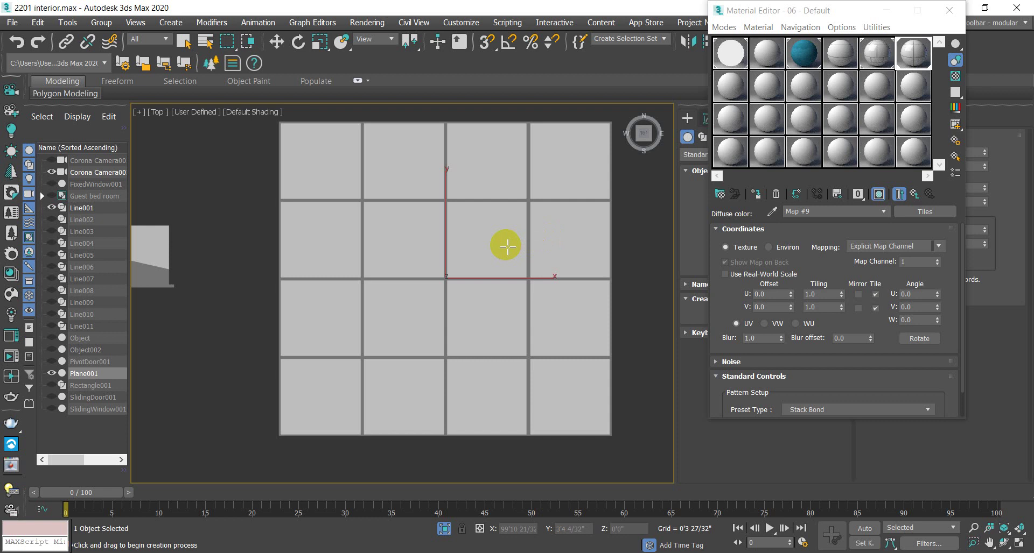
{"action": "scroll", "coordinate": [560, 215], "scroll_direction": "down", "scroll_amount": 2}
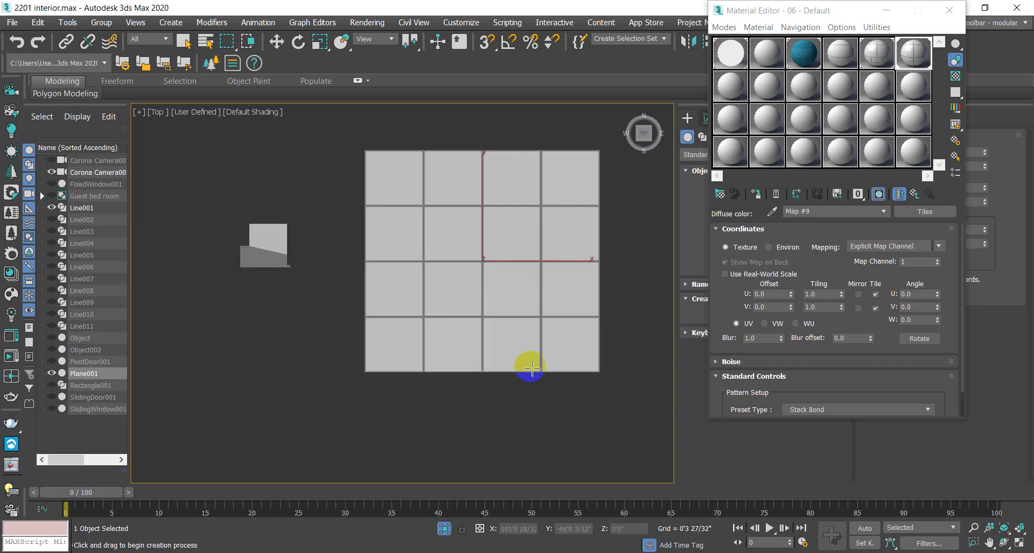
Step: Move the tiled plane over the bedroom floor so that the floor lies near the plane's centre
{"action": "key", "text": "w"}
{"action": "left_click_drag", "start_coordinate": [561, 261], "coordinate": [345, 262]}
{"action": "scroll", "coordinate": [364, 279], "scroll_direction": "down", "scroll_amount": 3}
{"action": "middle_click_drag", "start_coordinate": [360, 302], "coordinate": [401, 375]}
{"action": "scroll", "coordinate": [442, 246], "scroll_direction": "up", "scroll_amount": 5}
{"action": "scroll", "coordinate": [397, 340], "scroll_direction": "up", "scroll_amount": 3}
{"action": "scroll", "coordinate": [397, 346], "scroll_direction": "down", "scroll_amount": 4}
{"action": "scroll", "coordinate": [397, 368], "scroll_direction": "up", "scroll_amount": 2}
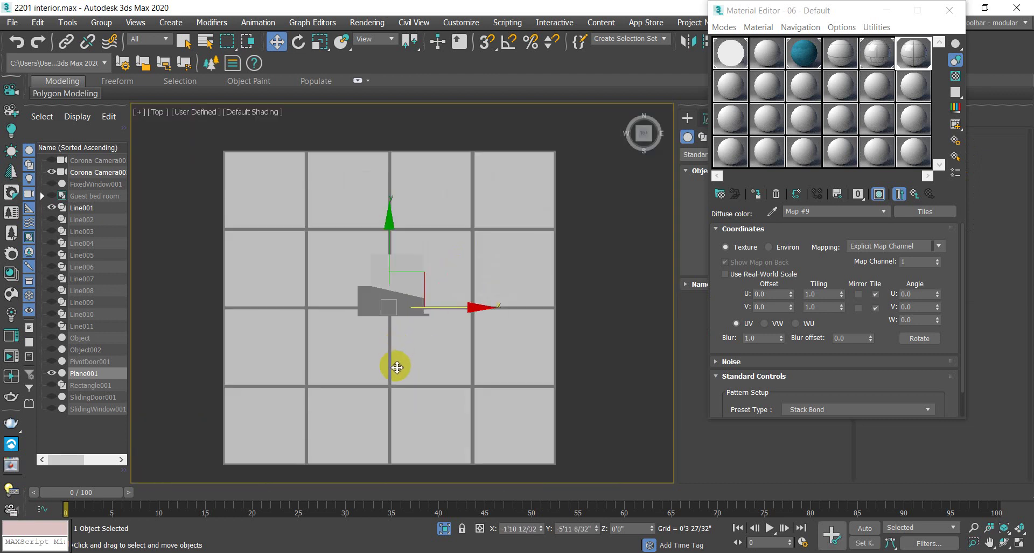
Step: Scale the tiled plane to about 20.7 percent and reposition it to cover the floor's extent
{"action": "key", "text": "r"}
{"action": "left_click_drag", "start_coordinate": [398, 301], "coordinate": [422, 293]}
{"action": "key", "text": "w"}
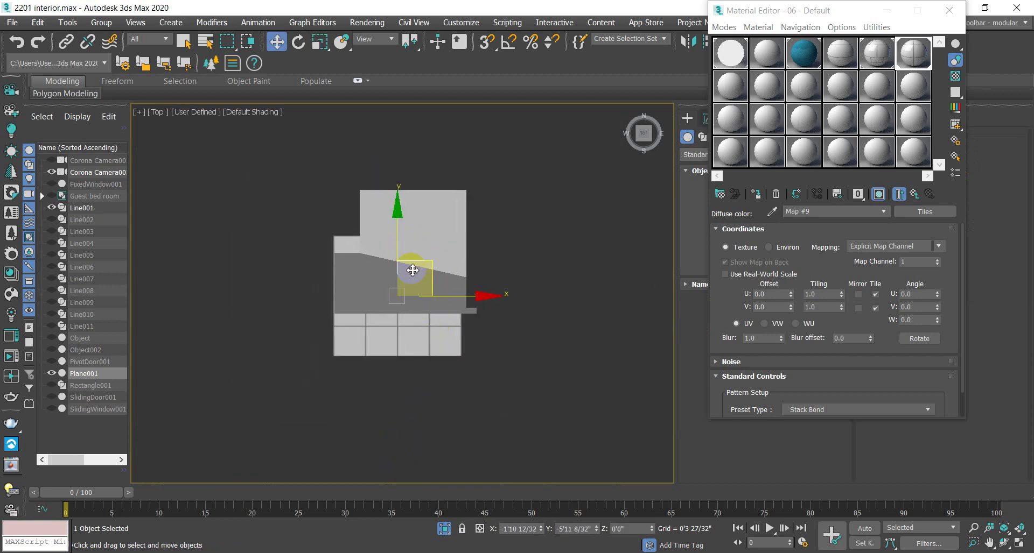
{"action": "left_click_drag", "start_coordinate": [400, 235], "coordinate": [401, 191]}
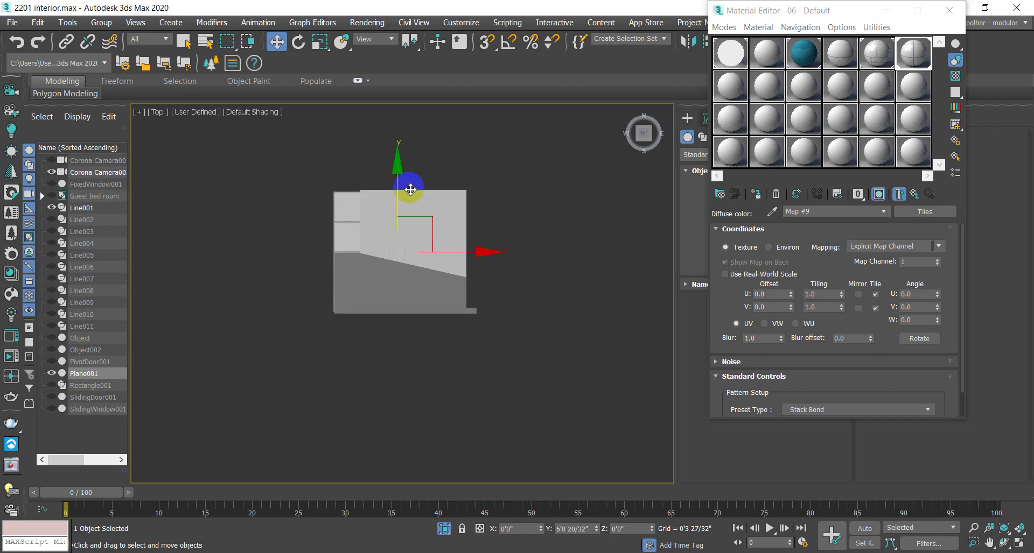
{"action": "left_click_drag", "start_coordinate": [477, 252], "coordinate": [487, 253]}
{"action": "key", "text": "r"}
{"action": "left_click_drag", "start_coordinate": [413, 240], "coordinate": [416, 235]}
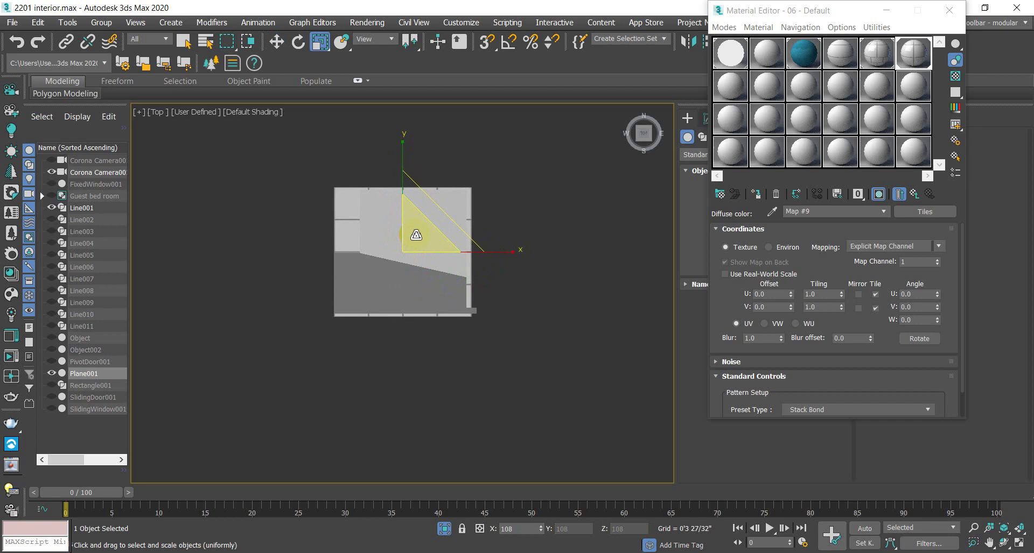
{"action": "left_click", "coordinate": [444, 332]}
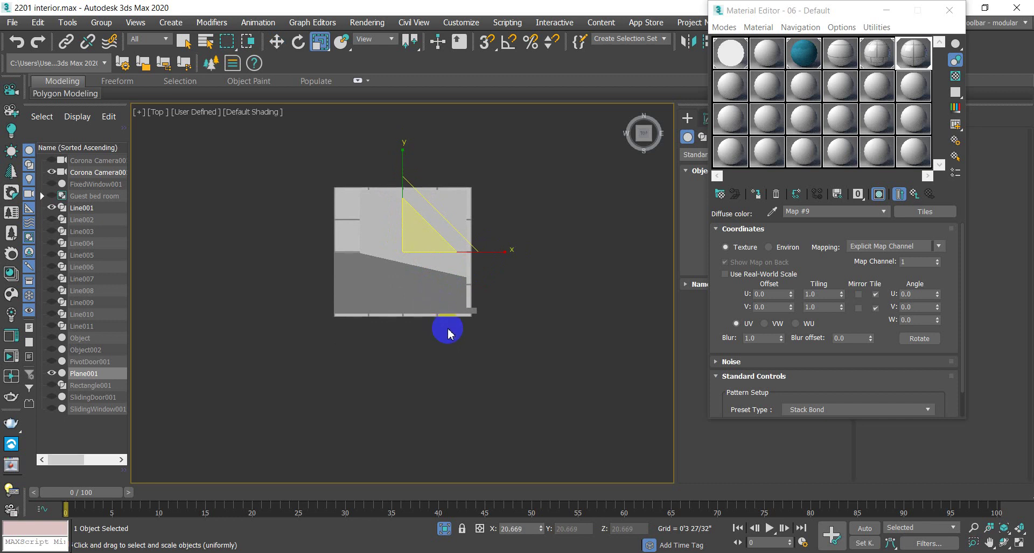
{"action": "scroll", "coordinate": [437, 316], "scroll_direction": "up", "scroll_amount": 2}
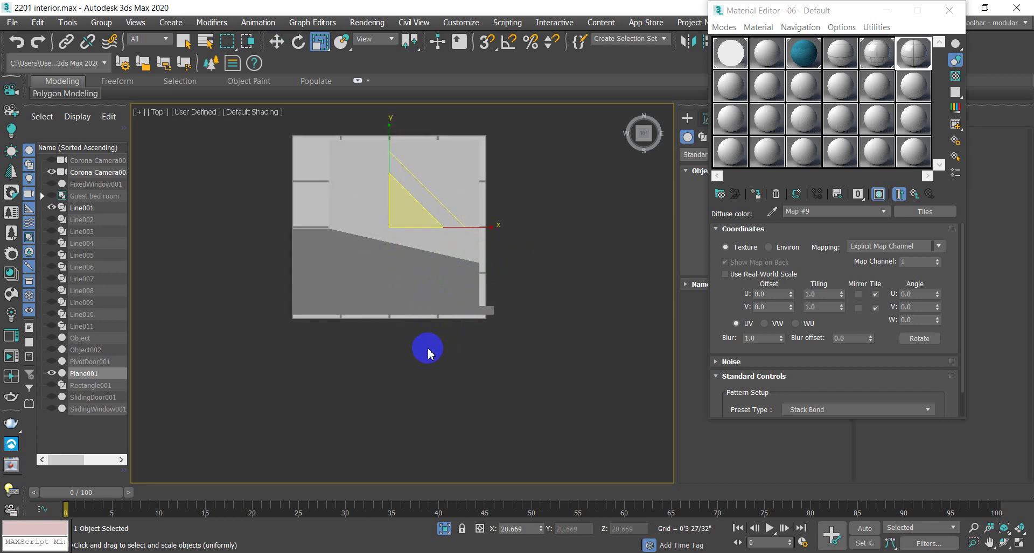
Step: Hide the Line001 object overlapping the tiled plane and select the plane
{"action": "left_click", "coordinate": [372, 223]}
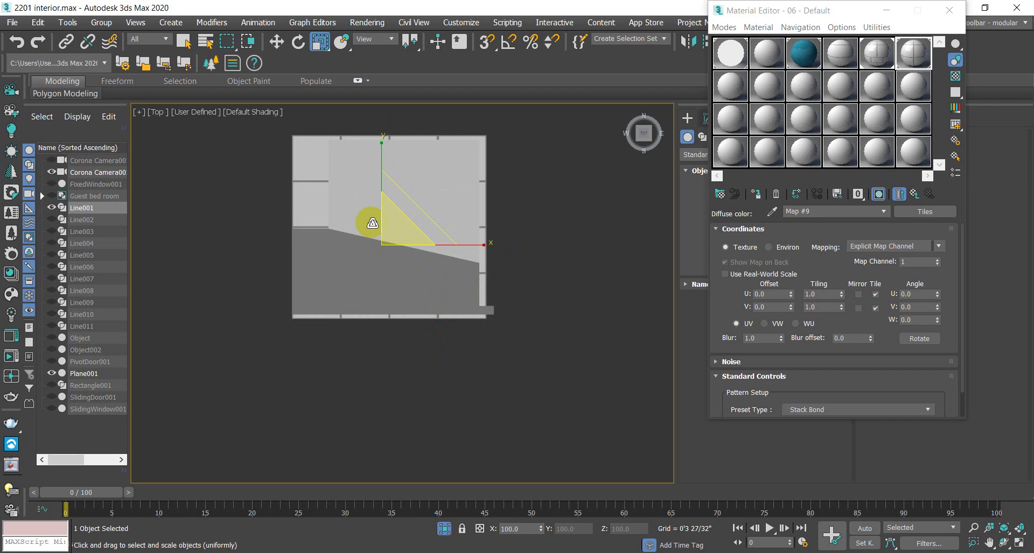
{"action": "key", "text": "Delete"}
{"action": "key", "text": "ctrl+z"}
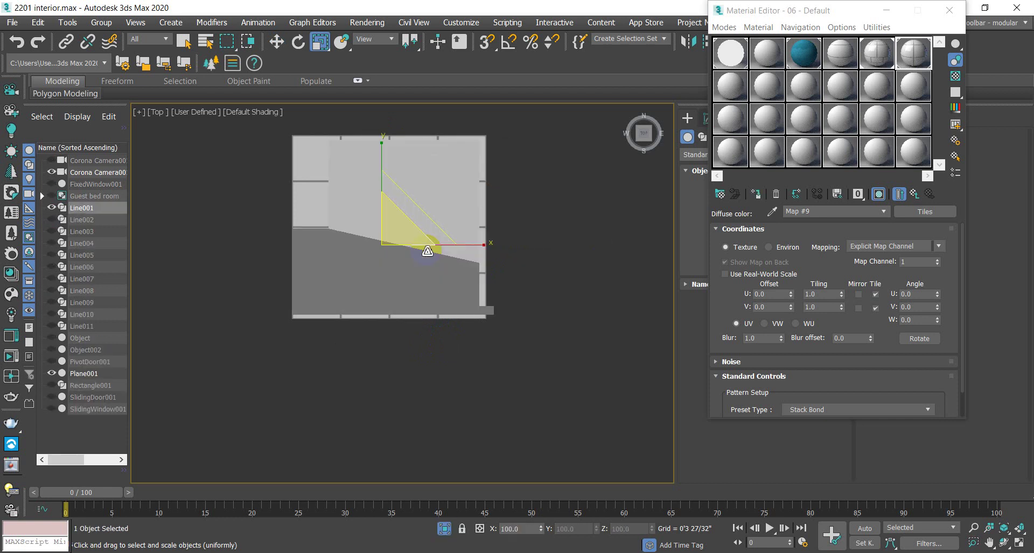
{"action": "right_click", "coordinate": [421, 189]}
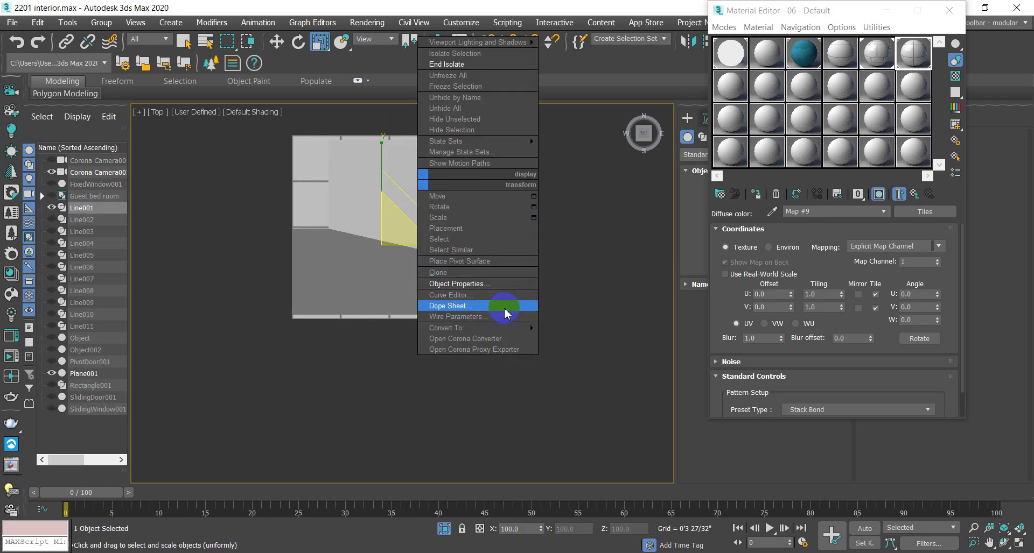
{"action": "left_click", "coordinate": [463, 129]}
{"action": "left_click", "coordinate": [426, 229]}
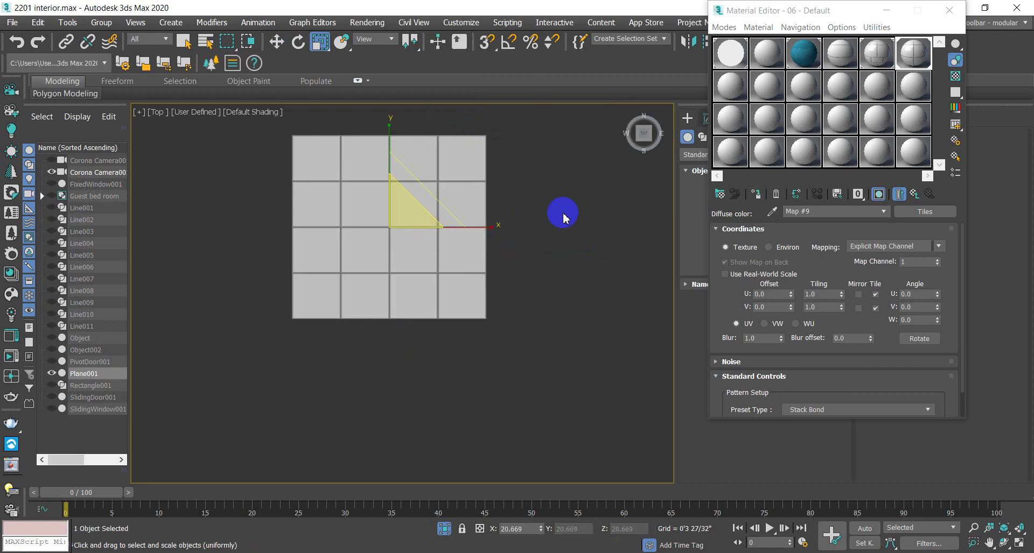
Step: Examine the tile pattern and grout lines across the tiled plane at several zoom levels
{"action": "middle_click_drag", "start_coordinate": [588, 253], "coordinate": [616, 300]}
{"action": "scroll", "coordinate": [582, 313], "scroll_direction": "up", "scroll_amount": 1}
{"action": "scroll", "coordinate": [580, 311], "scroll_direction": "down", "scroll_amount": 1}
{"action": "scroll", "coordinate": [563, 287], "scroll_direction": "up", "scroll_amount": 1}
{"action": "middle_click_drag", "start_coordinate": [556, 285], "coordinate": [577, 285]}
{"action": "scroll", "coordinate": [482, 242], "scroll_direction": "up", "scroll_amount": 2}
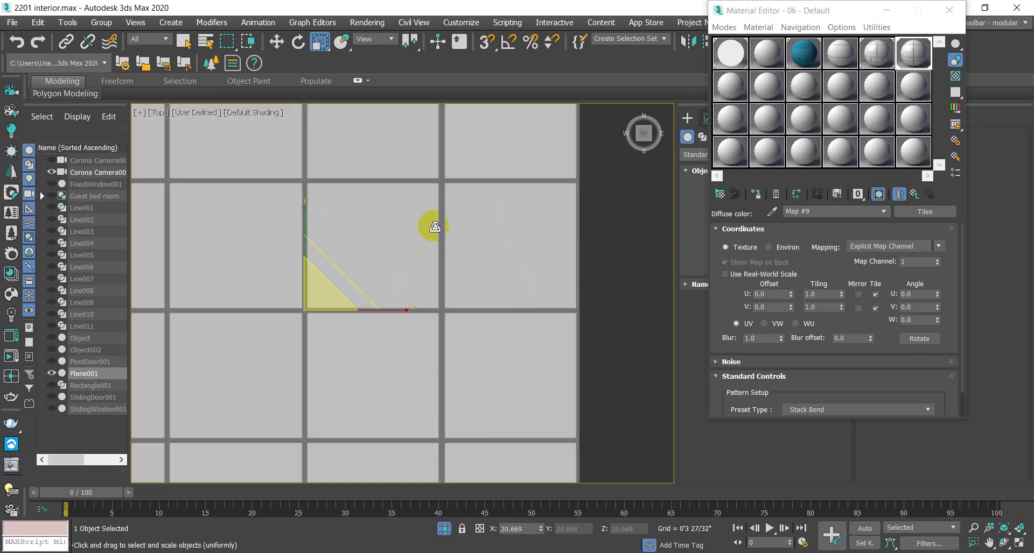
{"action": "scroll", "coordinate": [445, 191], "scroll_direction": "down", "scroll_amount": 2}
{"action": "scroll", "coordinate": [438, 169], "scroll_direction": "up", "scroll_amount": 2}
{"action": "scroll", "coordinate": [438, 168], "scroll_direction": "down", "scroll_amount": 2}
{"action": "scroll", "coordinate": [447, 165], "scroll_direction": "up", "scroll_amount": 2}
{"action": "scroll", "coordinate": [447, 166], "scroll_direction": "down", "scroll_amount": 1}
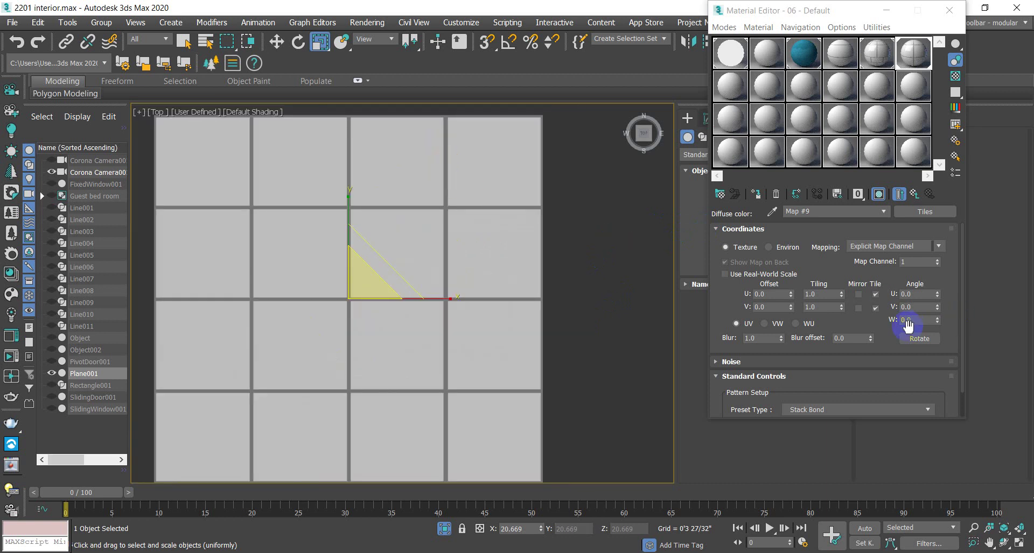
Step: Unlink the Tiles map's horizontal and vertical grout gaps in its advanced controls, and try to change the horizontal gap
{"action": "left_click", "coordinate": [717, 377]}
{"action": "left_click", "coordinate": [711, 392]}
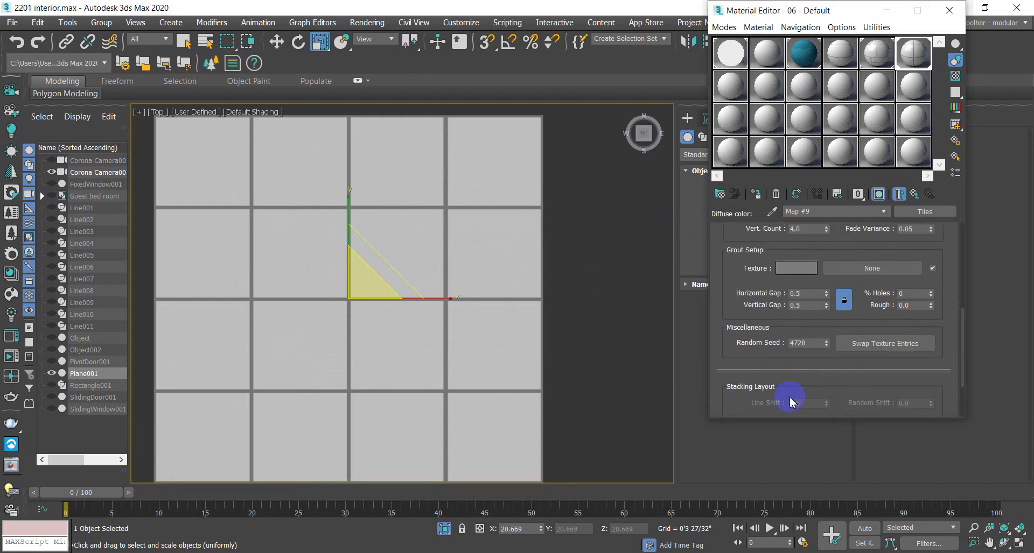
{"action": "scroll", "coordinate": [824, 374], "scroll_direction": "up", "scroll_amount": 3}
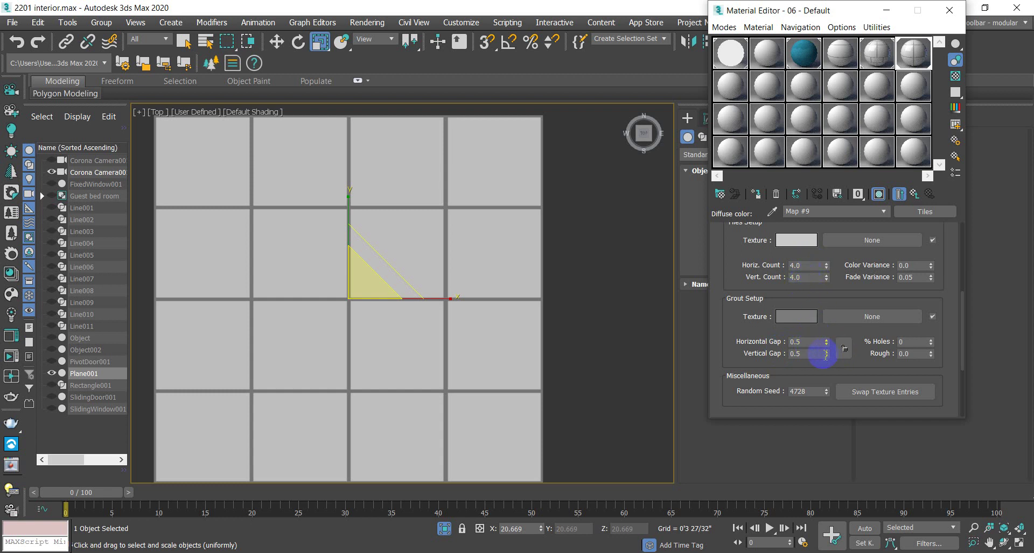
{"action": "left_click_drag", "start_coordinate": [814, 342], "coordinate": [721, 340]}
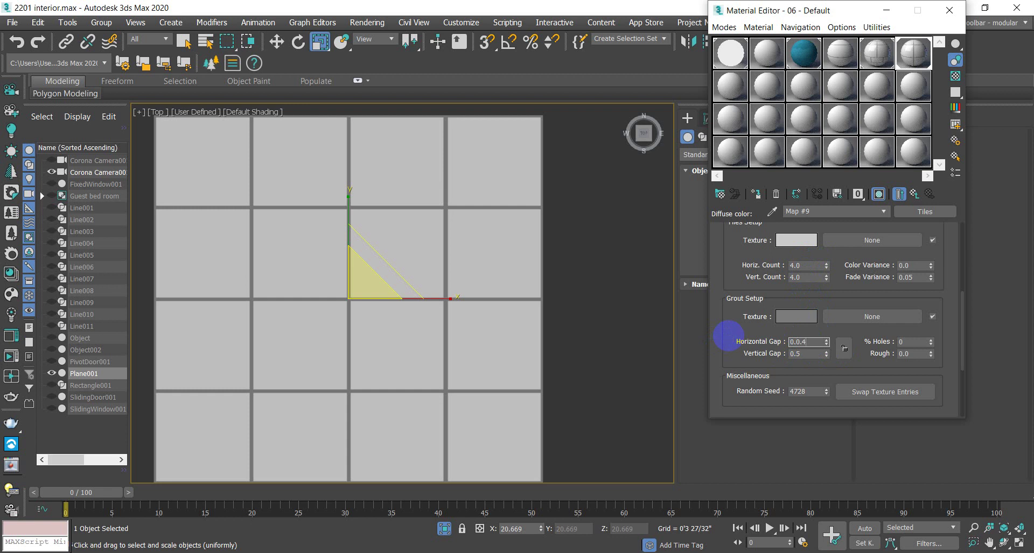
{"action": "left_click", "coordinate": [729, 332]}
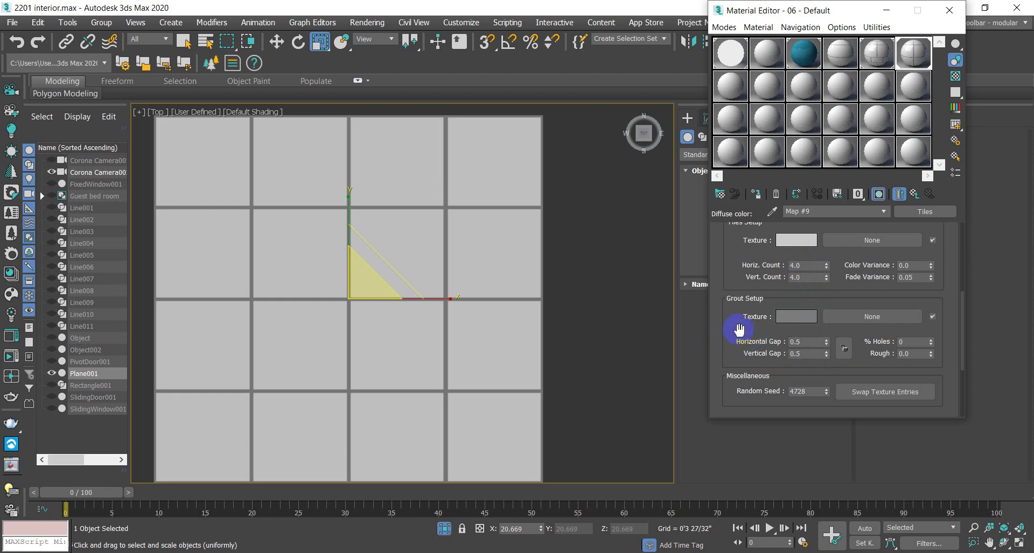
{"action": "left_click", "coordinate": [569, 323]}
Step: Return from the Tiles map to the parent material, display the shaded material in the viewport, and review its basic options
{"action": "left_click", "coordinate": [912, 61]}
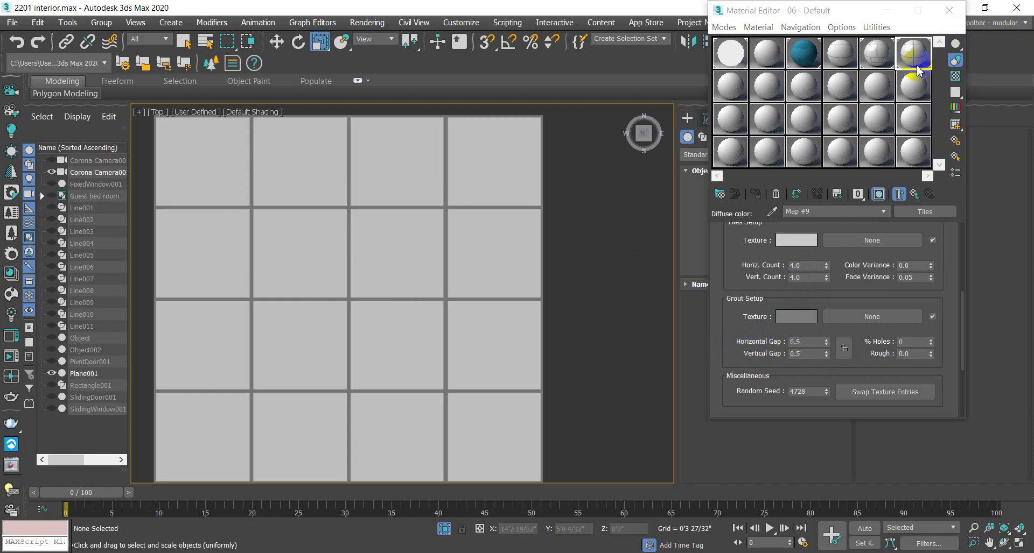
{"action": "left_click", "coordinate": [782, 194]}
{"action": "left_click", "coordinate": [796, 193]}
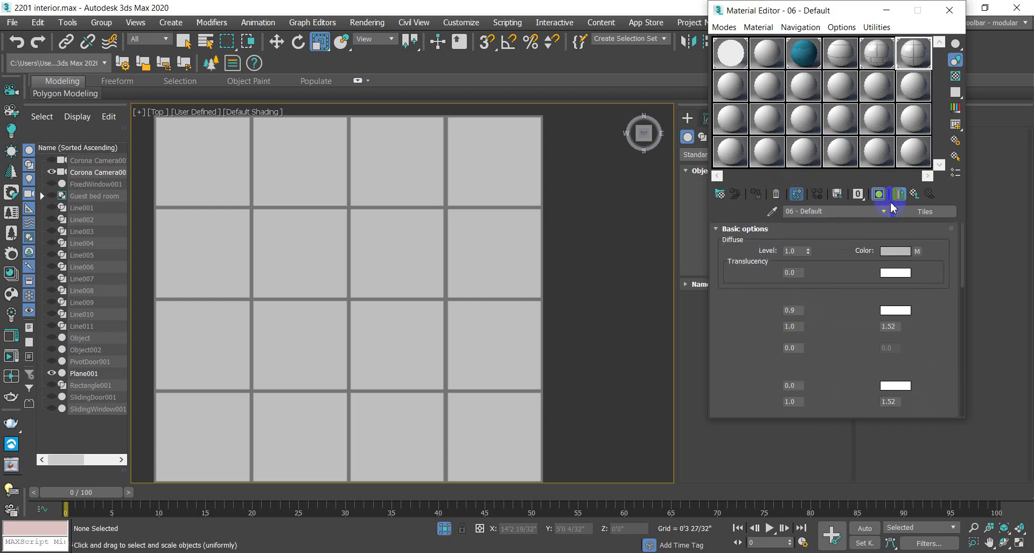
{"action": "left_click", "coordinate": [878, 194]}
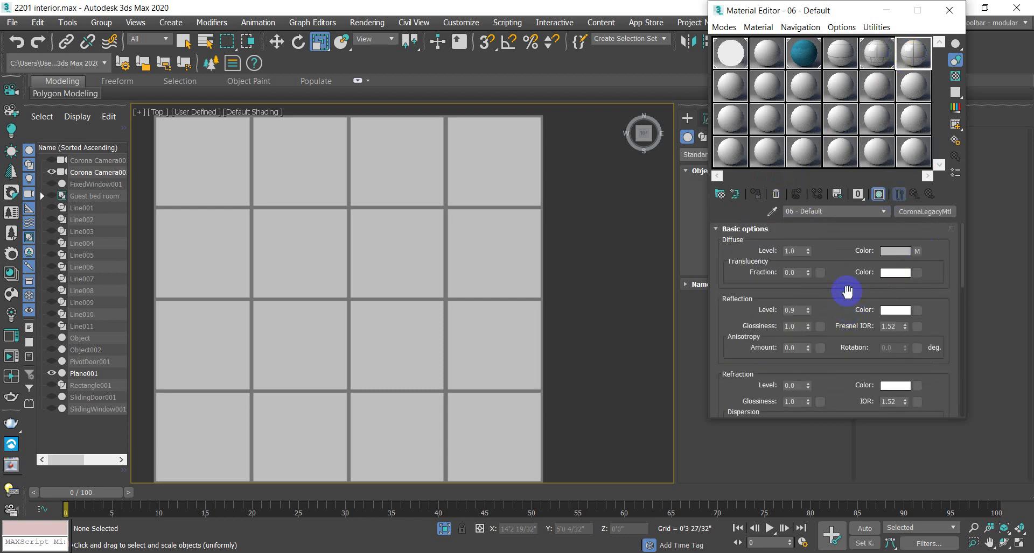
{"action": "scroll", "coordinate": [847, 291], "scroll_direction": "down", "scroll_amount": 10}
{"action": "scroll", "coordinate": [839, 341], "scroll_direction": "up", "scroll_amount": 6}
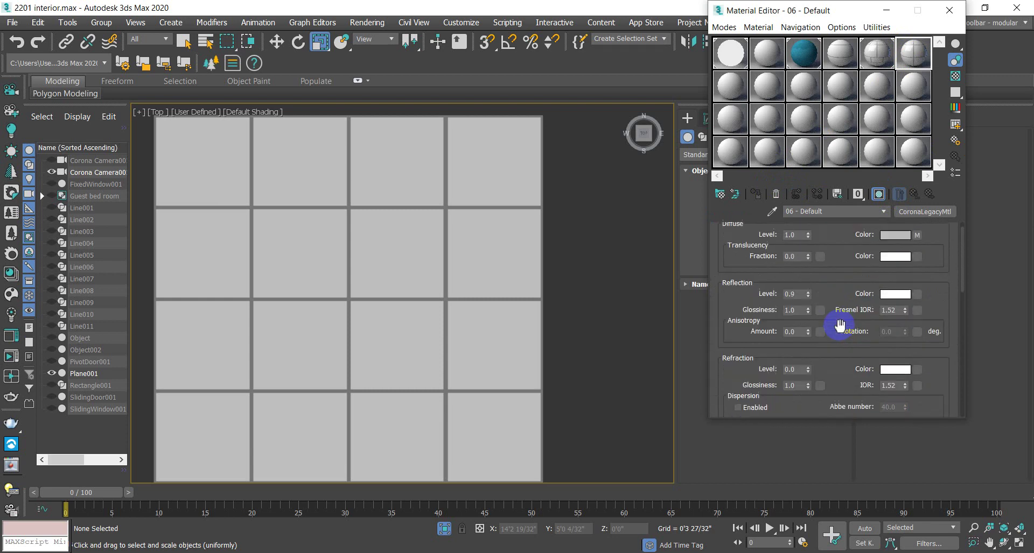
{"action": "scroll", "coordinate": [839, 325], "scroll_direction": "up", "scroll_amount": 1}
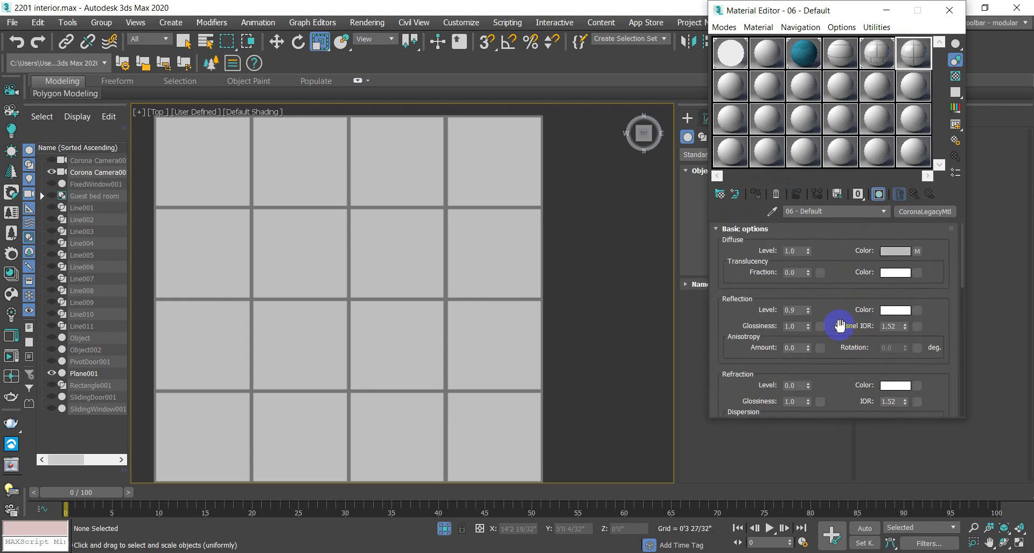
Step: Reopen the diffuse Tiles map and expand its advanced tile and grout settings
{"action": "left_click", "coordinate": [918, 253]}
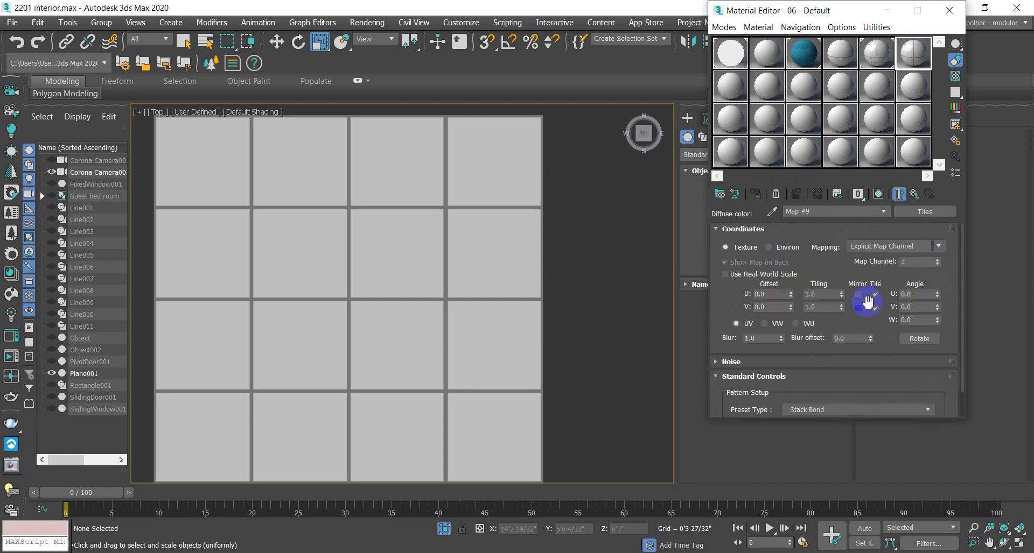
{"action": "scroll", "coordinate": [813, 366], "scroll_direction": "down", "scroll_amount": 1}
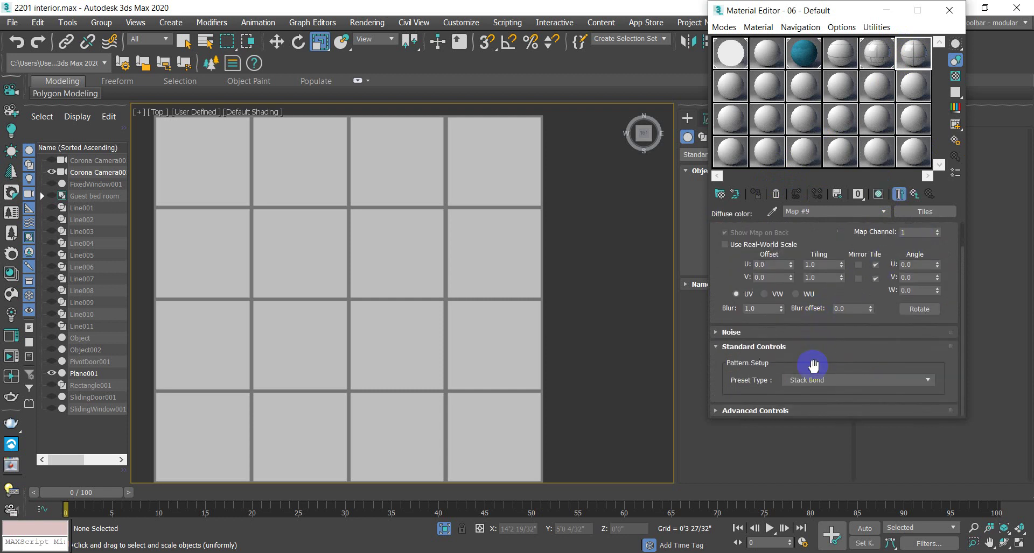
{"action": "left_click", "coordinate": [717, 347]}
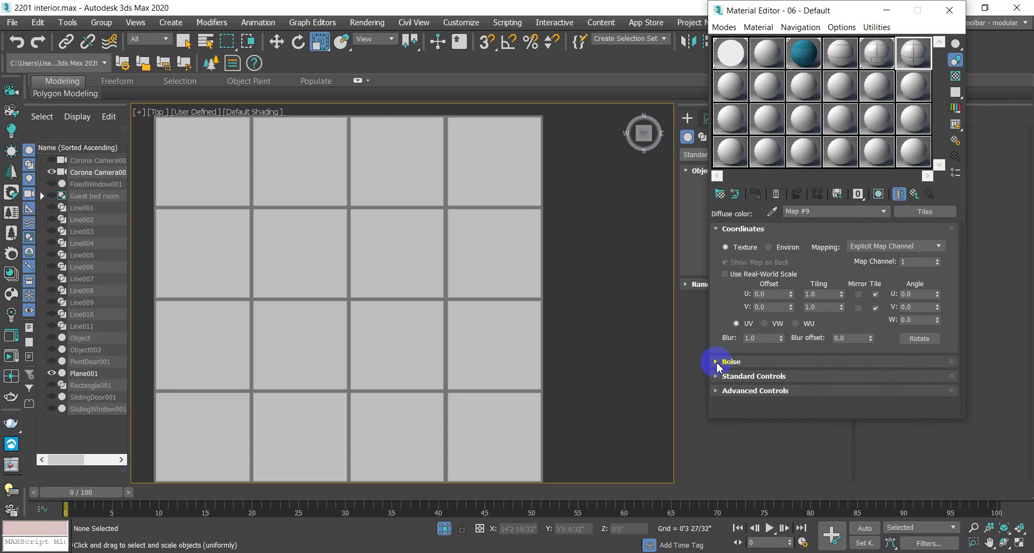
{"action": "left_click", "coordinate": [716, 390]}
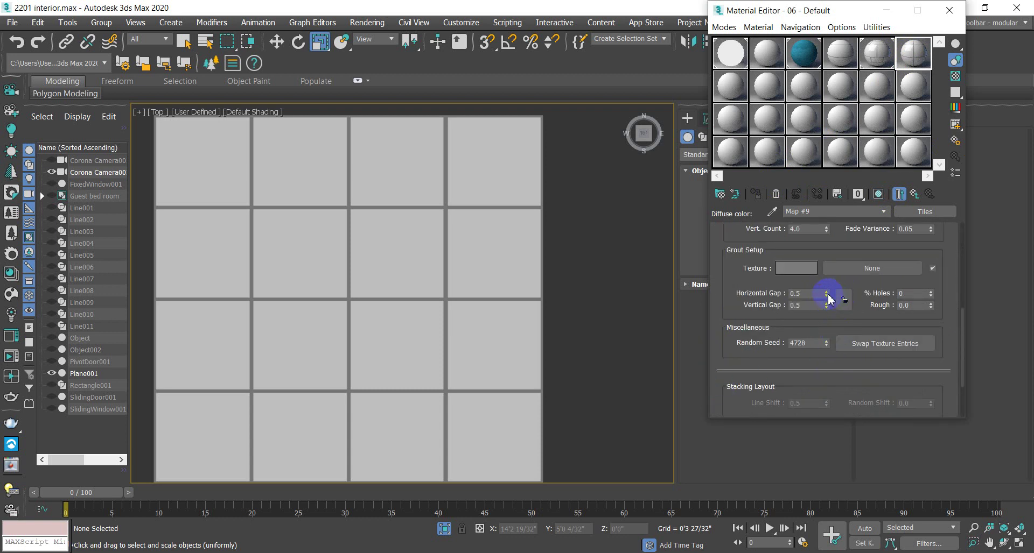
{"action": "scroll", "coordinate": [828, 301], "scroll_direction": "up", "scroll_amount": 4}
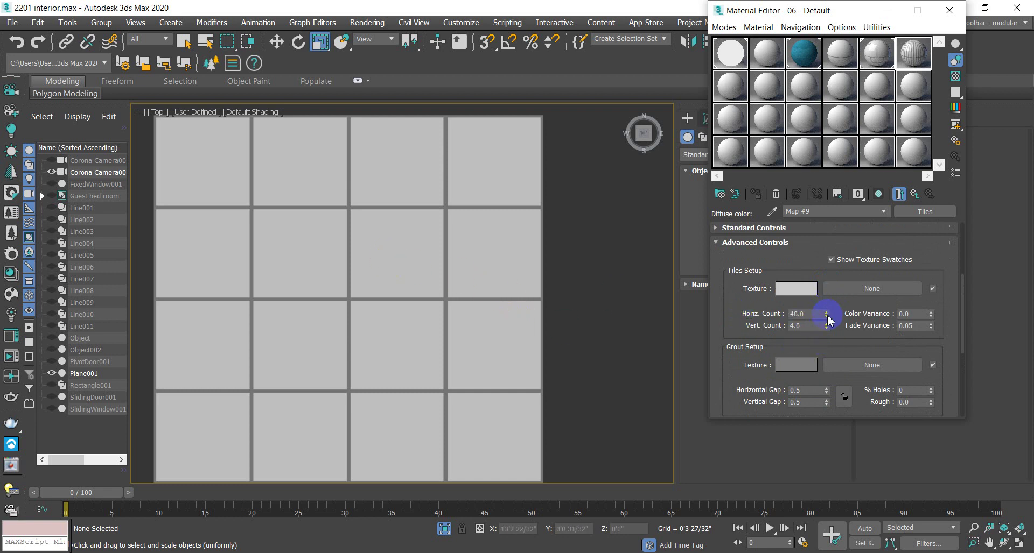
Step: Try other tile counts, such as 40 horizontally and 49 vertically, in an enlarged material preview, and undo them
{"action": "left_click_drag", "start_coordinate": [827, 325], "coordinate": [835, 288]}
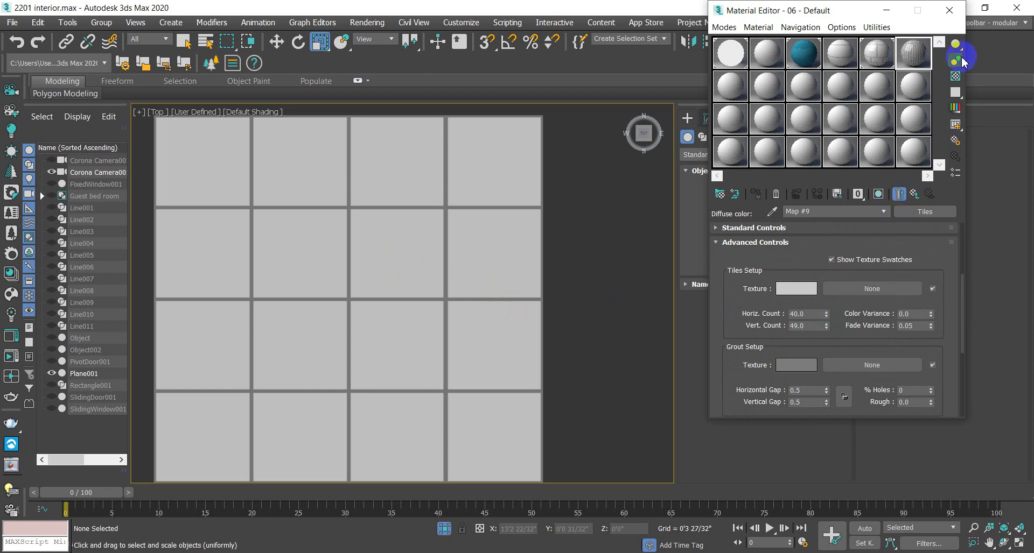
{"action": "double_click", "coordinate": [921, 58]}
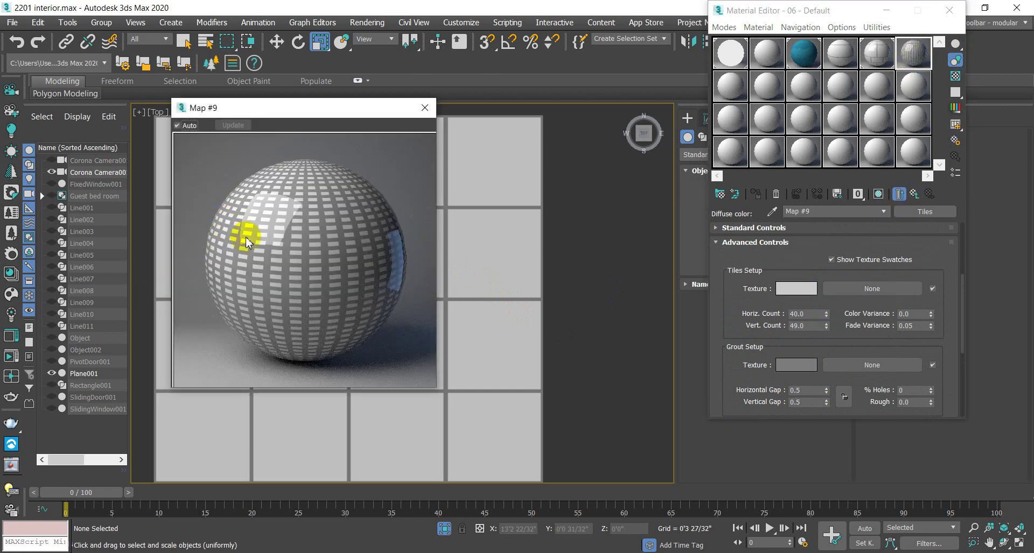
{"action": "left_click_drag", "start_coordinate": [826, 316], "coordinate": [842, 343]}
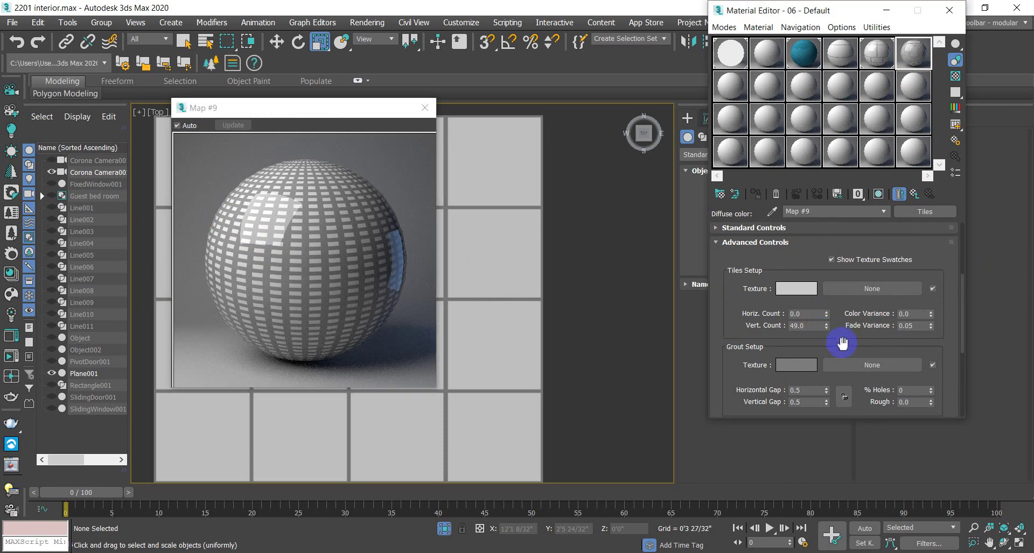
{"action": "double_click", "coordinate": [814, 314]}
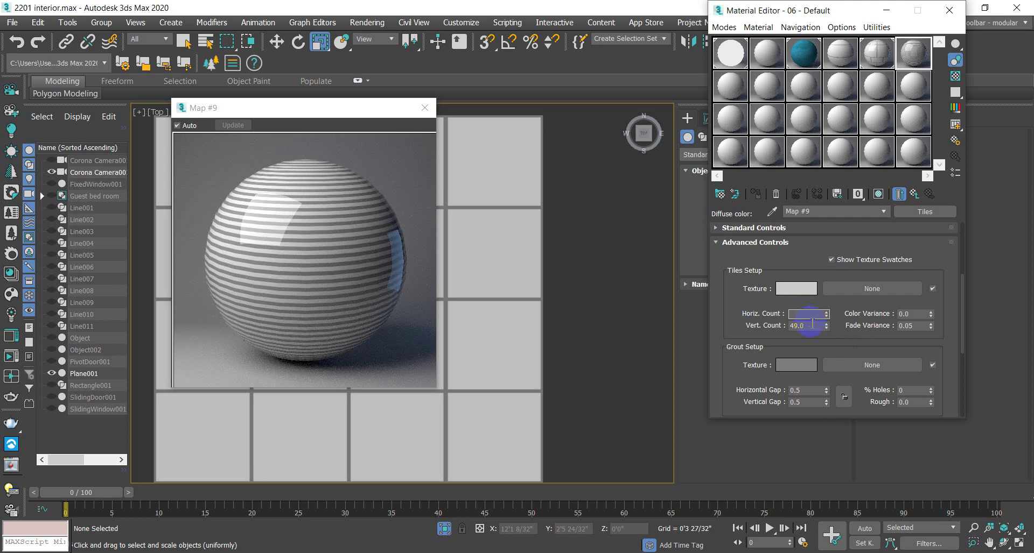
{"action": "left_click", "coordinate": [827, 337]}
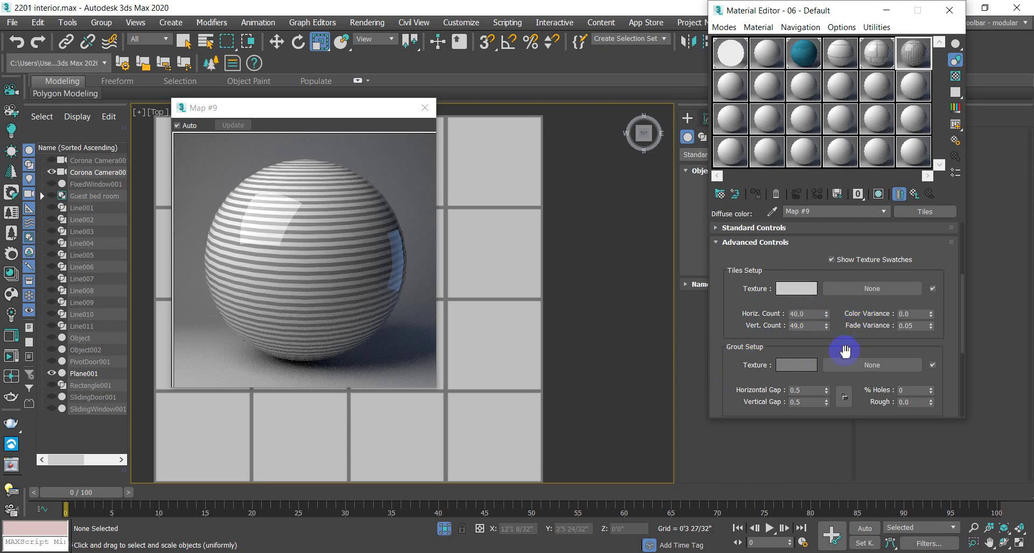
{"action": "key", "text": "ctrl+z"}
{"action": "key", "text": "ctrl+z"}
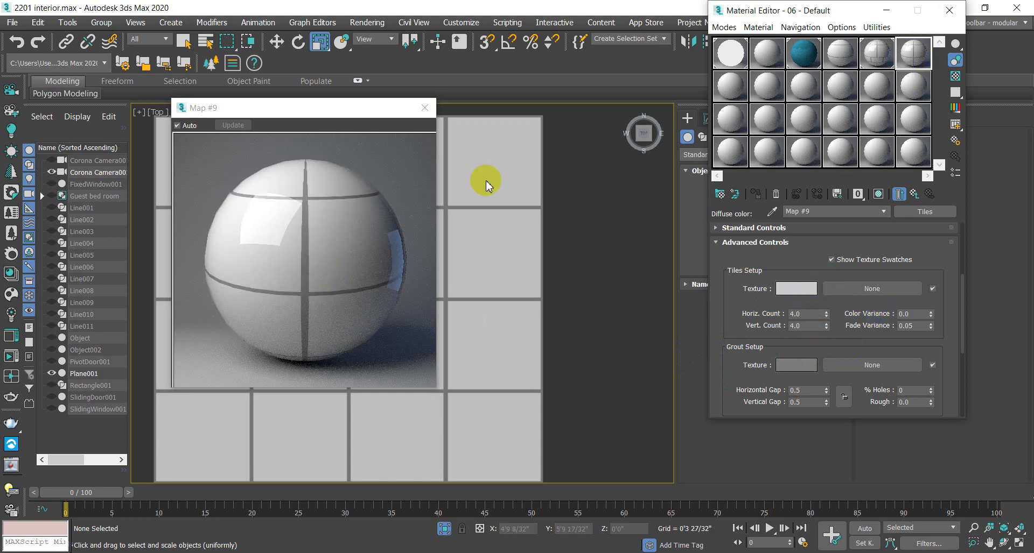
{"action": "left_click", "coordinate": [425, 107]}
Step: Set the Tiles map's horizontal grout gap to 0.04 and check the result in the enlarged material preview
{"action": "scroll", "coordinate": [273, 310], "scroll_direction": "down", "scroll_amount": 3}
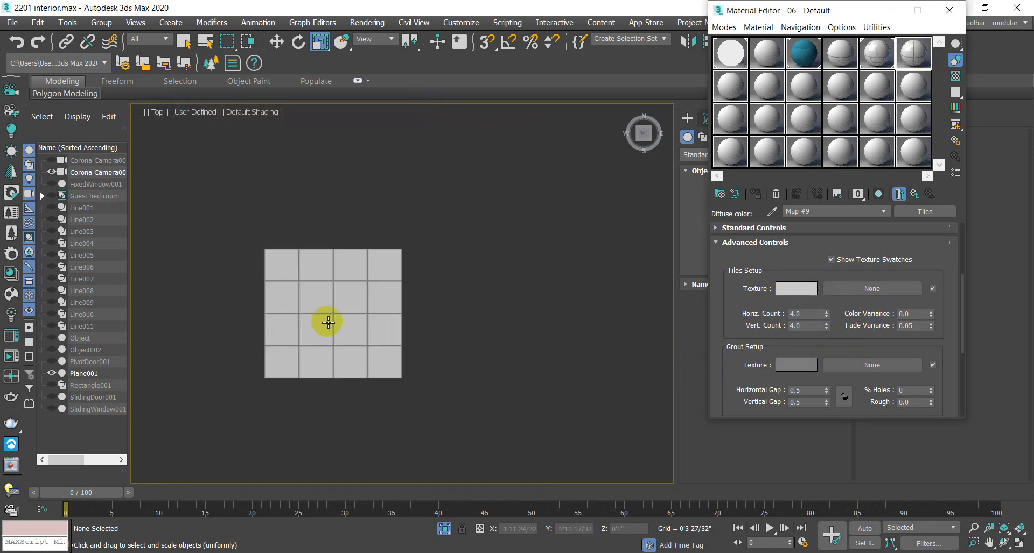
{"action": "scroll", "coordinate": [315, 334], "scroll_direction": "up", "scroll_amount": 3}
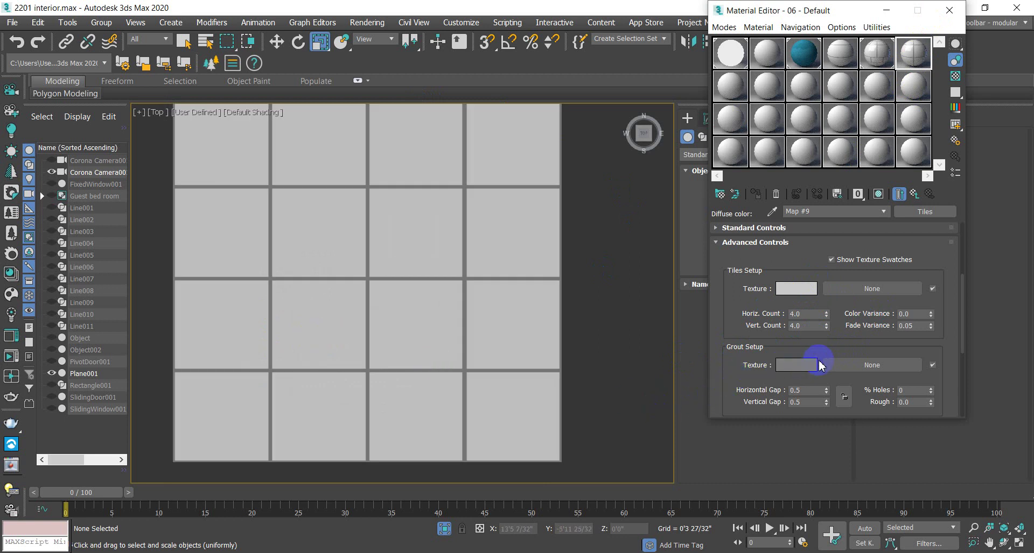
{"action": "scroll", "coordinate": [819, 362], "scroll_direction": "down", "scroll_amount": 2}
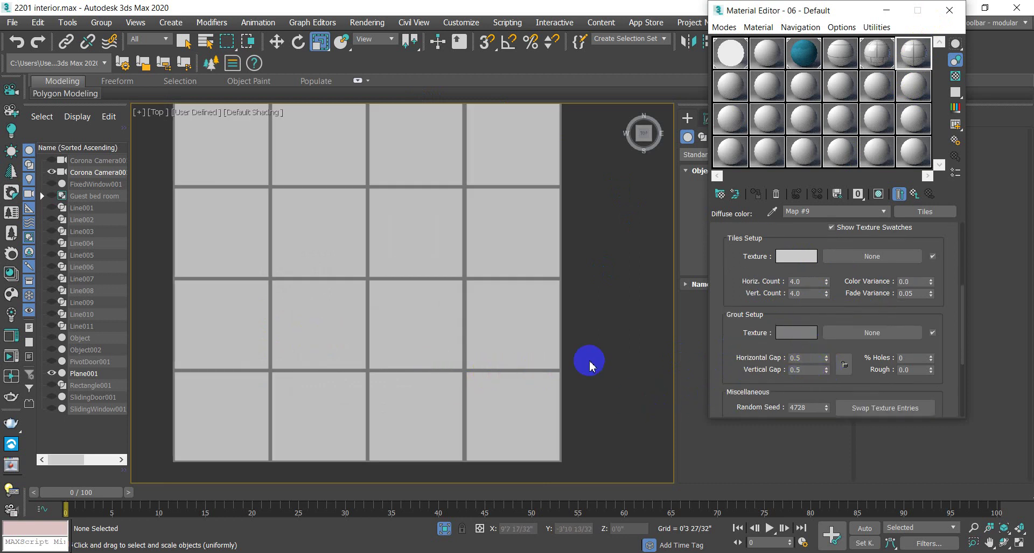
{"action": "double_click", "coordinate": [917, 53]}
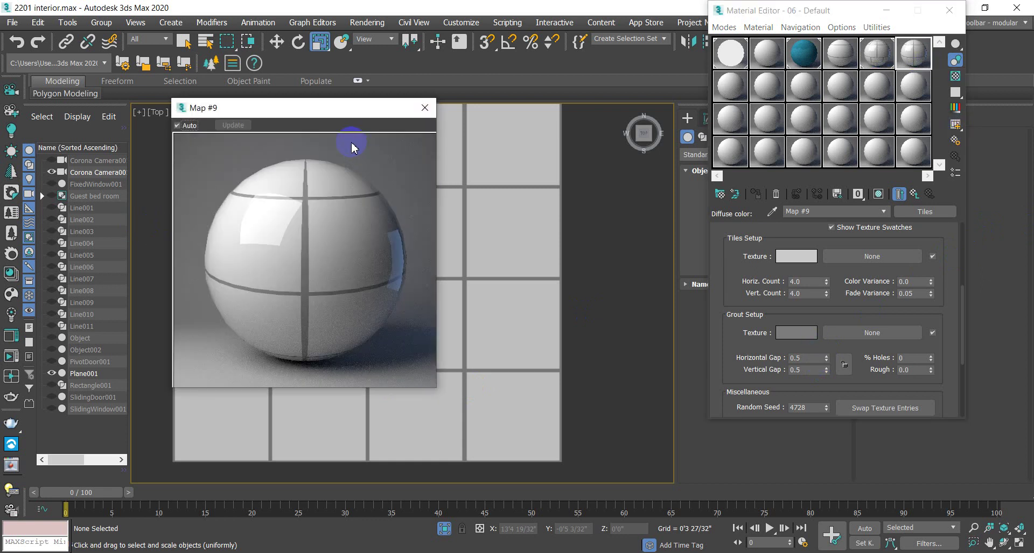
{"action": "left_click", "coordinate": [817, 358]}
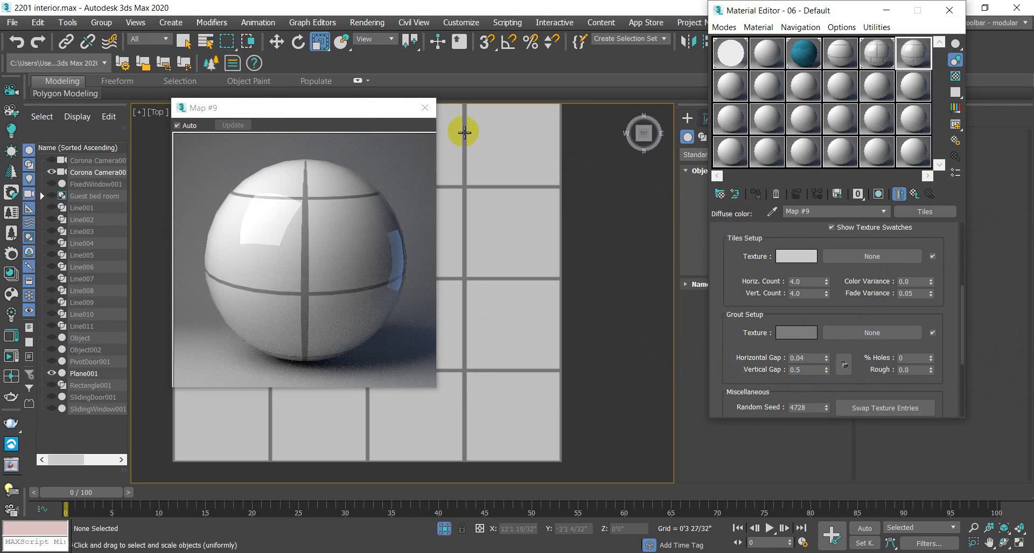
{"action": "left_click", "coordinate": [424, 107]}
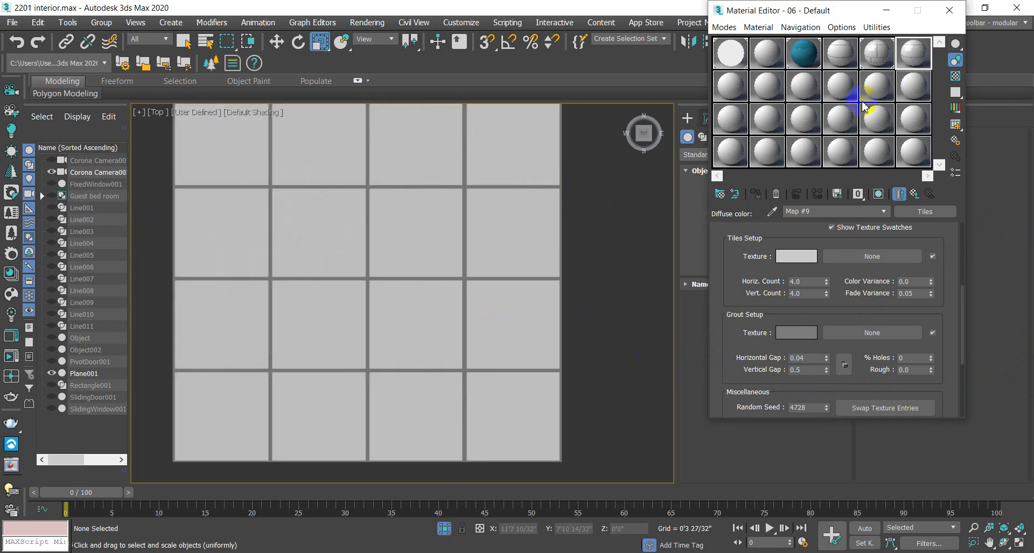
{"action": "double_click", "coordinate": [915, 53]}
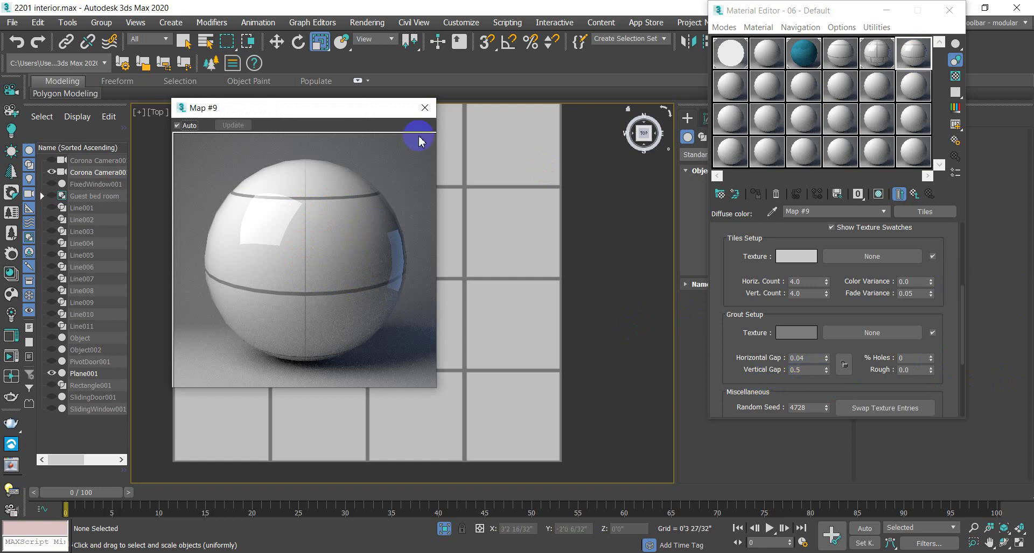
{"action": "left_click", "coordinate": [425, 108]}
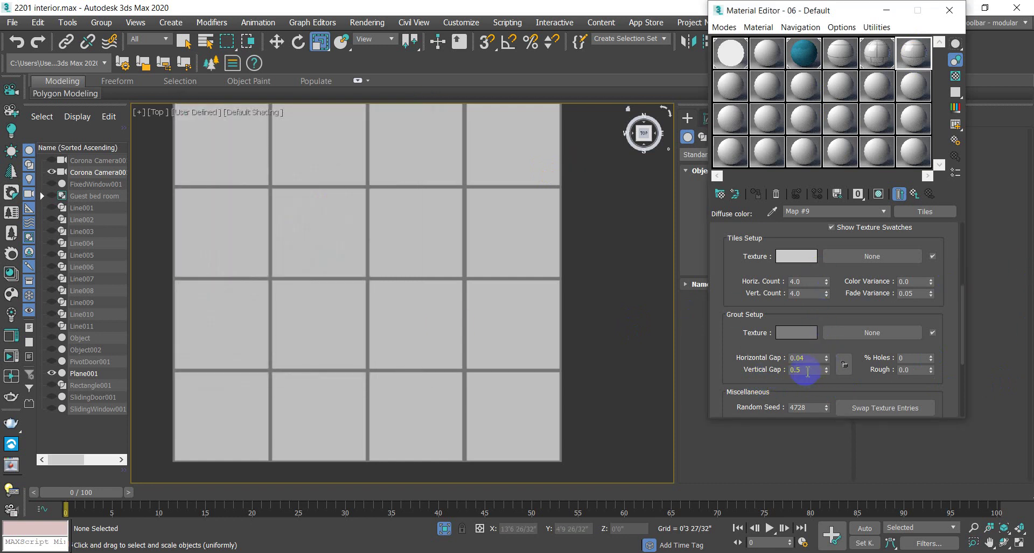
Step: Try vertical grout gaps of 1.0 and 0.4 in the Tiles map, comparing them in the enlarged material preview
{"action": "left_click_drag", "start_coordinate": [831, 379], "coordinate": [773, 368]}
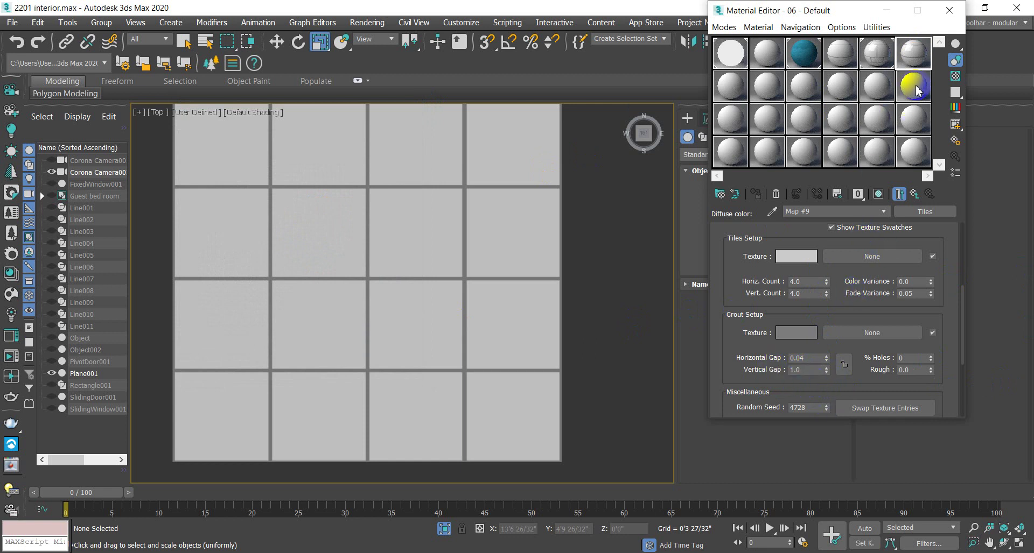
{"action": "double_click", "coordinate": [913, 52]}
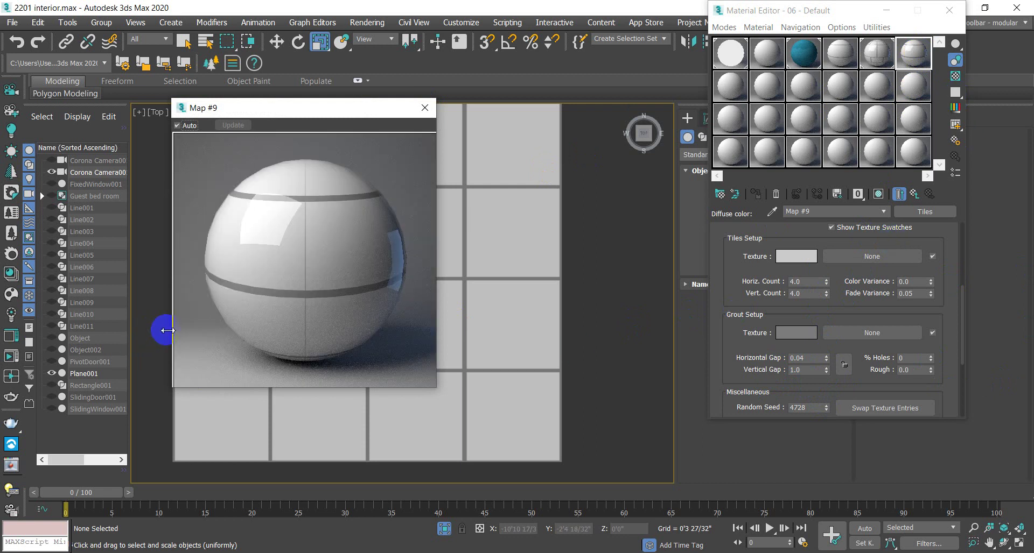
{"action": "left_click", "coordinate": [808, 370]}
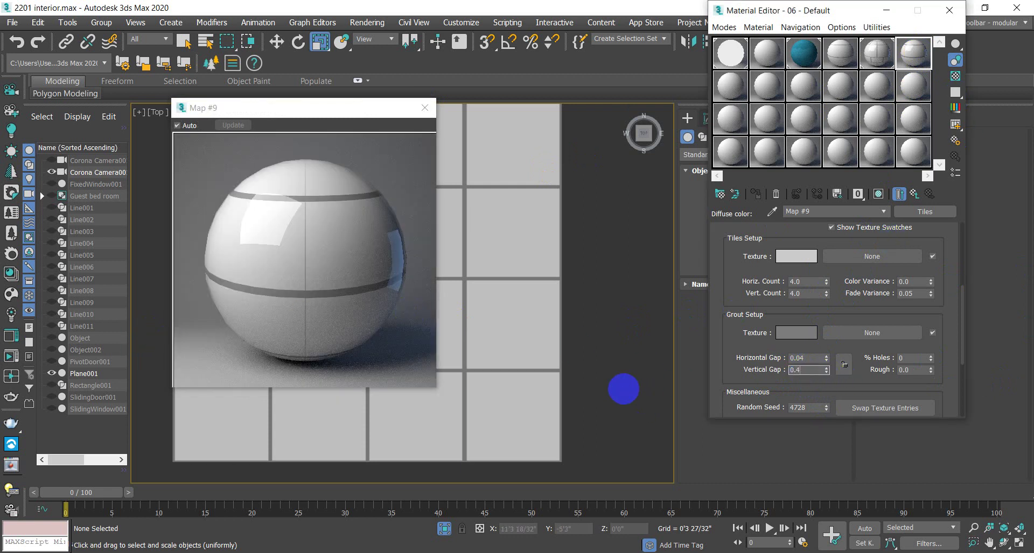
{"action": "left_click", "coordinate": [740, 340]}
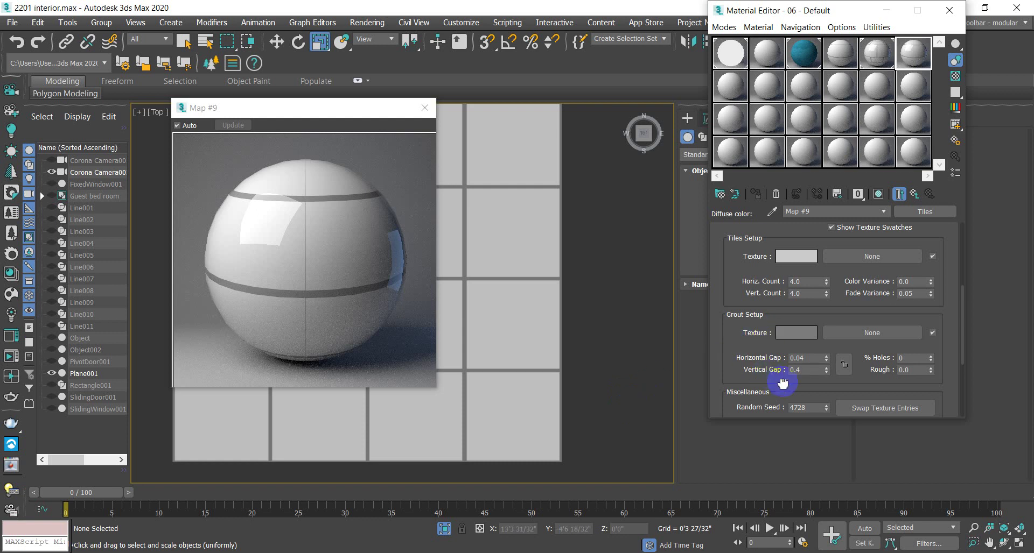
Step: Set the Tiles map's vertical grout gap to 0.04, check it in the enlarged material preview, and close the preview
{"action": "left_click", "coordinate": [828, 376]}
{"action": "left_click_drag", "start_coordinate": [808, 369], "coordinate": [679, 362]}
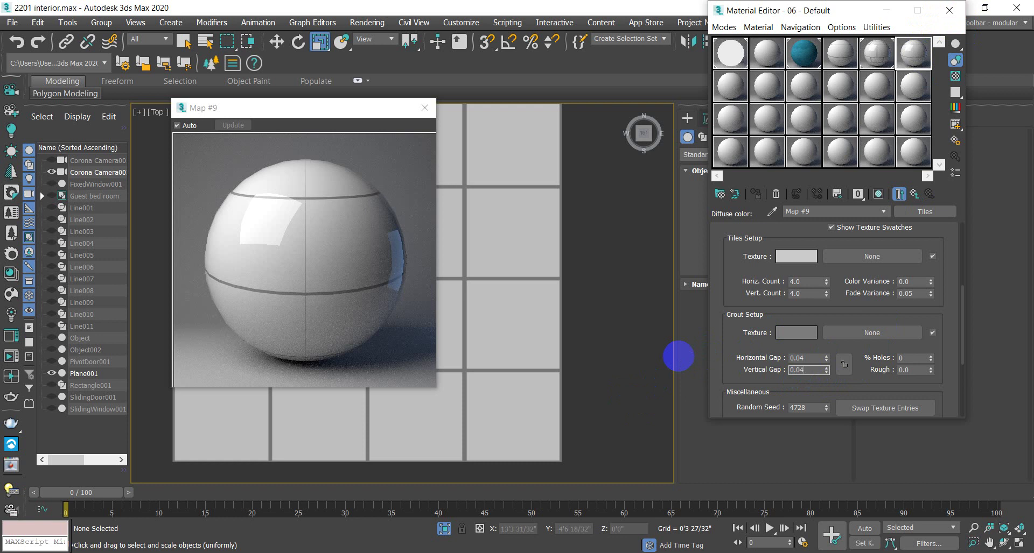
{"action": "left_click", "coordinate": [741, 343]}
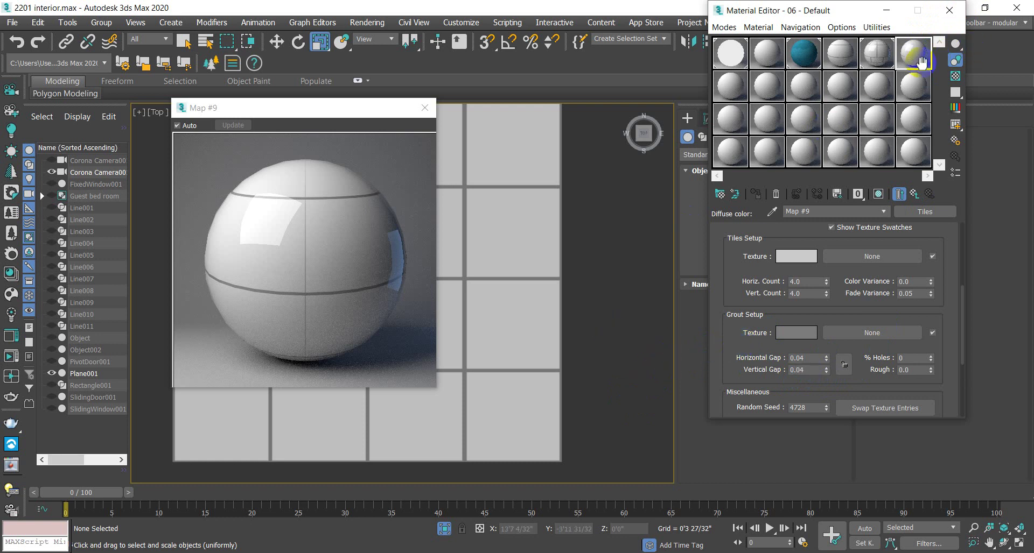
{"action": "left_click", "coordinate": [287, 275]}
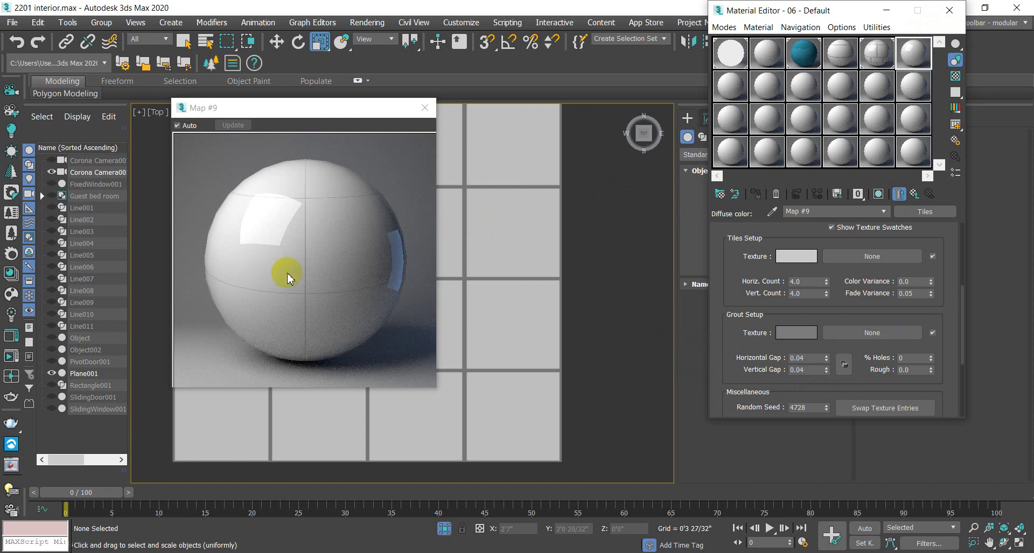
{"action": "left_click", "coordinate": [423, 108]}
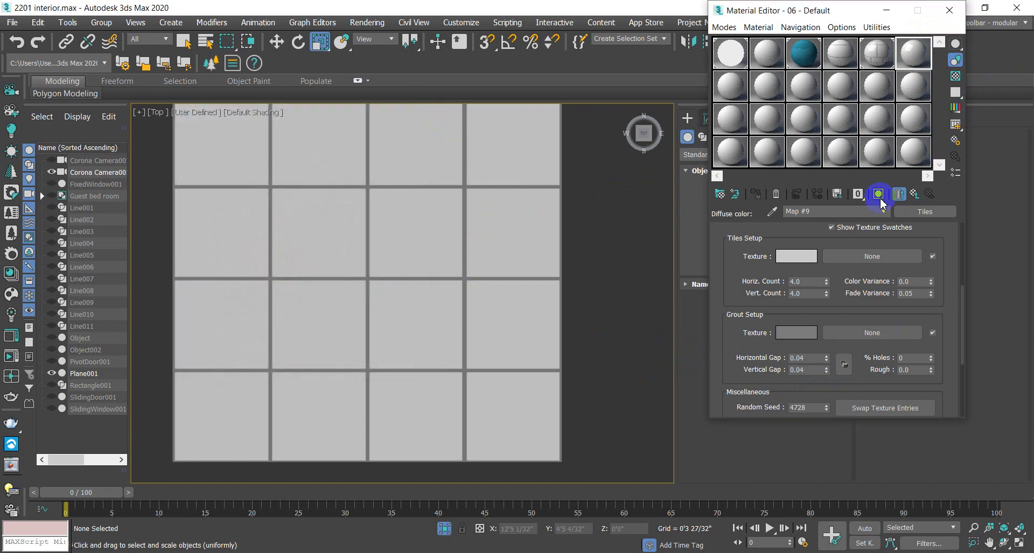
Step: Examine the tile texture colour and its empty map slot in the Tiles Setup of the Tiles map
{"action": "left_click_drag", "start_coordinate": [819, 253], "coordinate": [752, 302]}
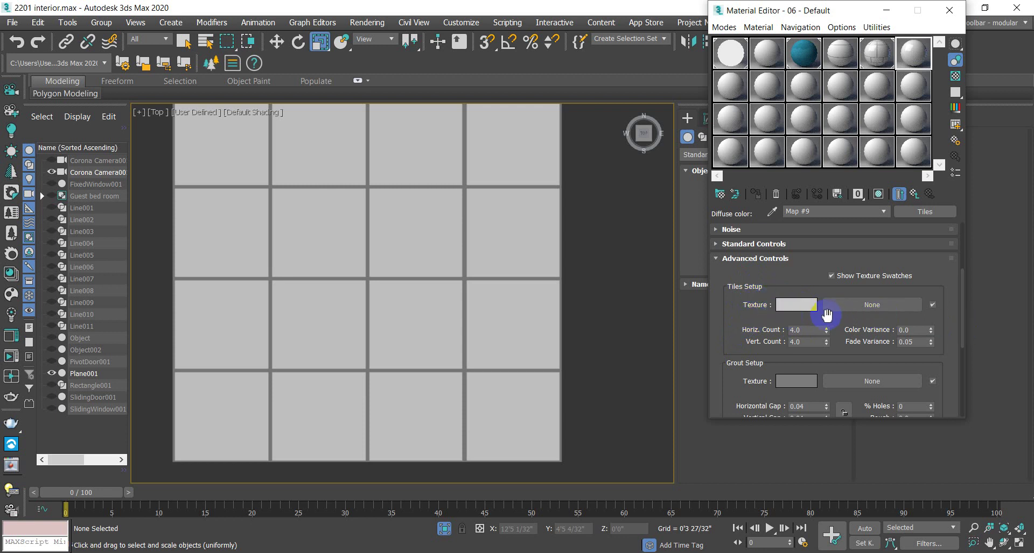
{"action": "left_click", "coordinate": [797, 306]}
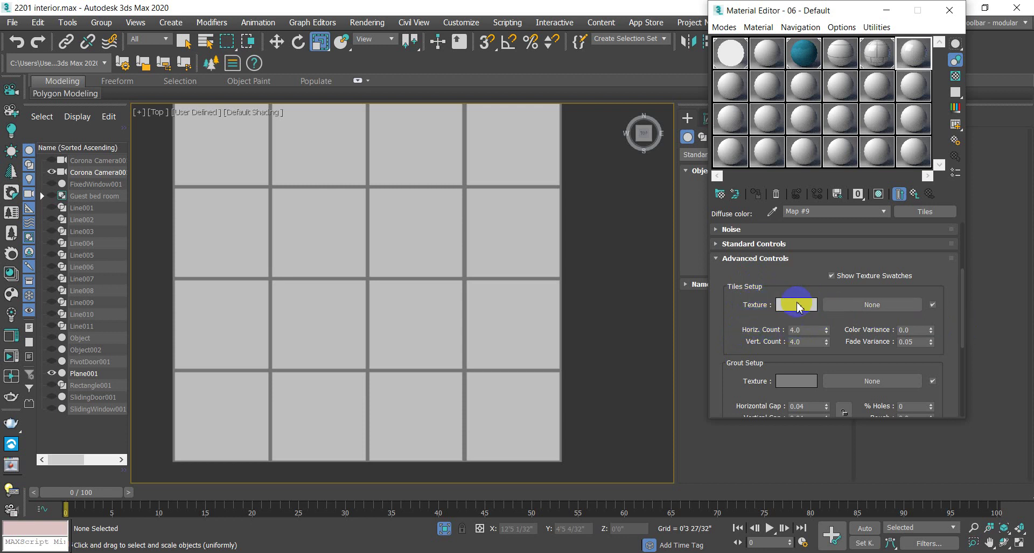
{"action": "left_click", "coordinate": [847, 311]}
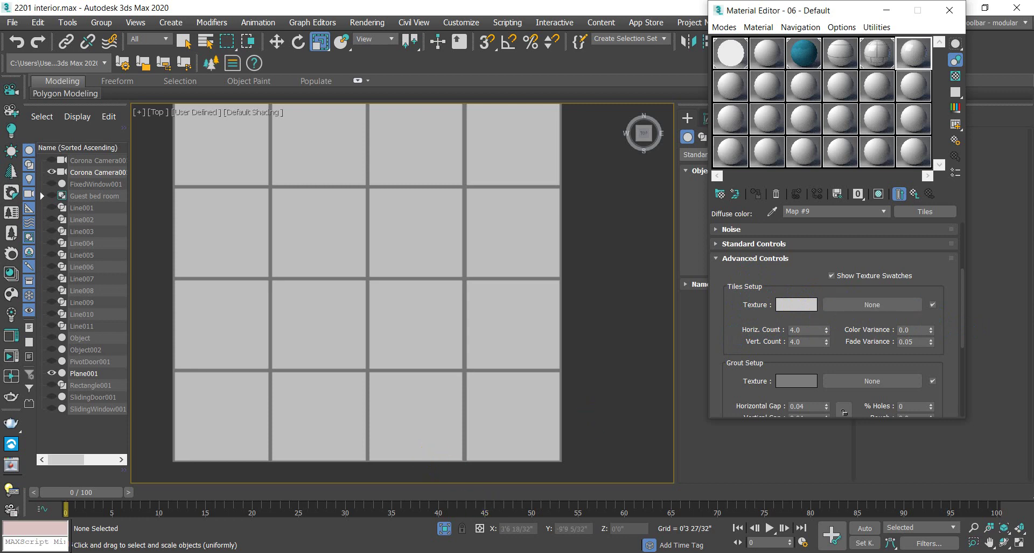
Step: Switch to Chrome and search Google for "sketchup" in a new tab
{"action": "key", "text": "alt+Tab"}
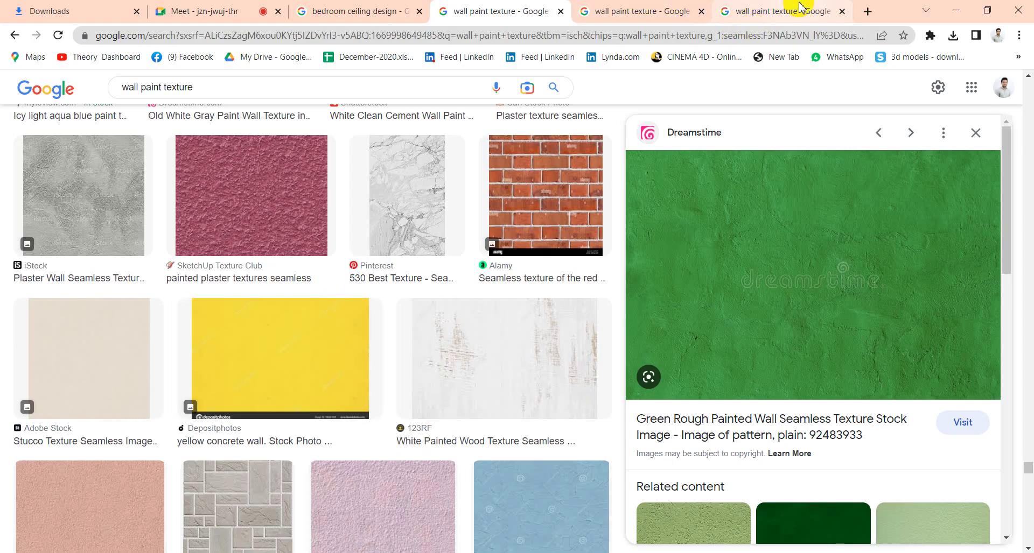
{"action": "left_click", "coordinate": [867, 11]}
{"action": "left_click", "coordinate": [527, 280]}
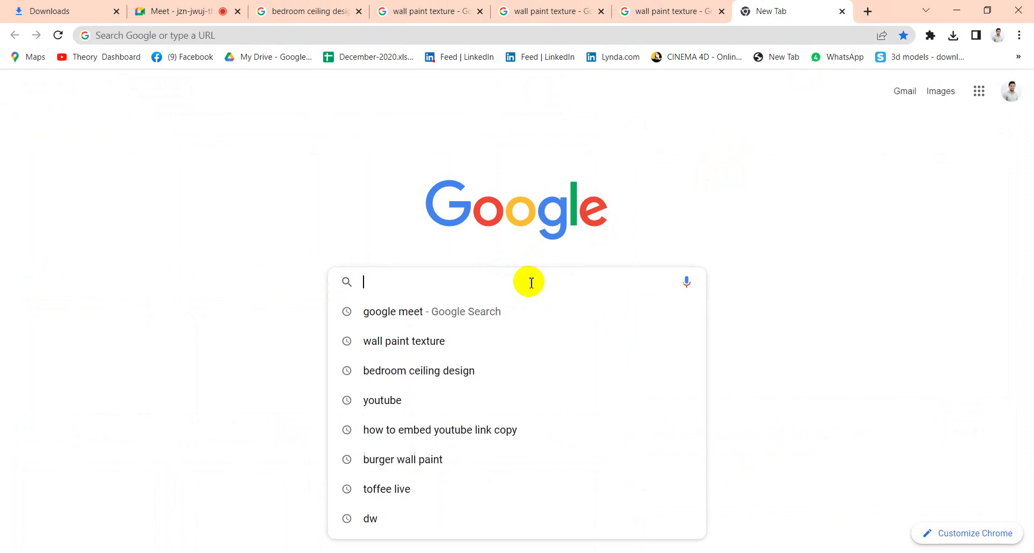
{"action": "type", "text": "s"}
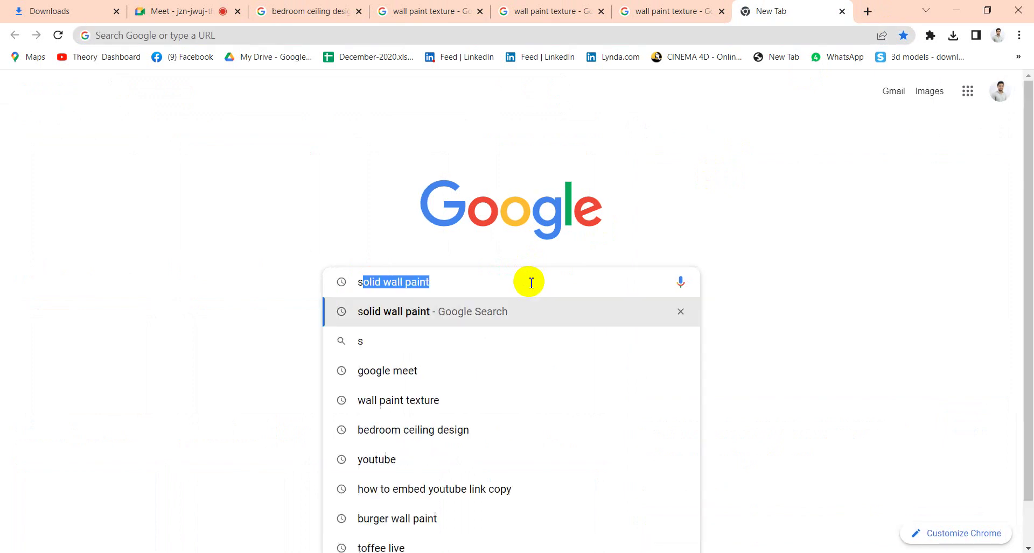
{"action": "type", "text": "ce"}
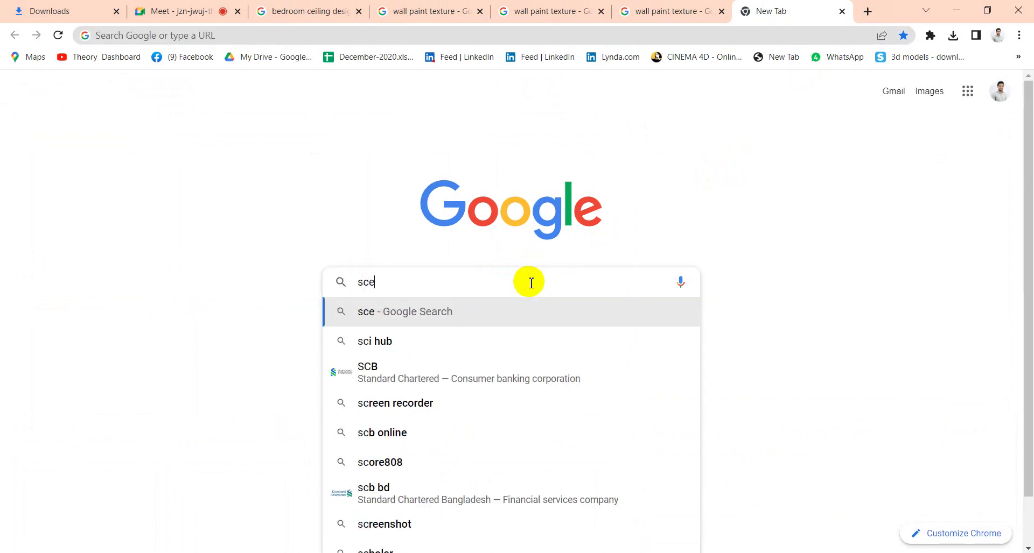
{"action": "key", "text": "BackSpace"}
{"action": "key", "text": "BackSpace"}
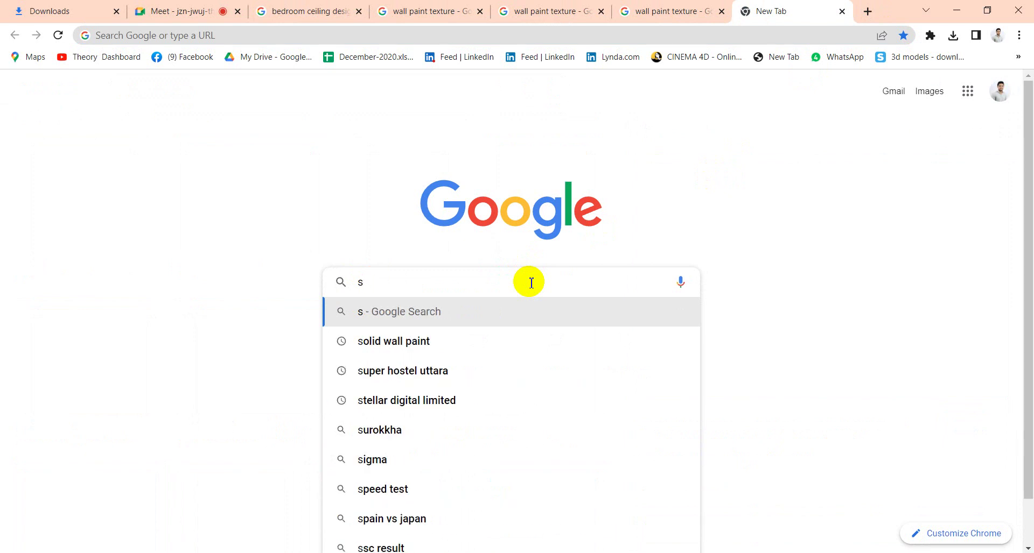
{"action": "type", "text": "l"}
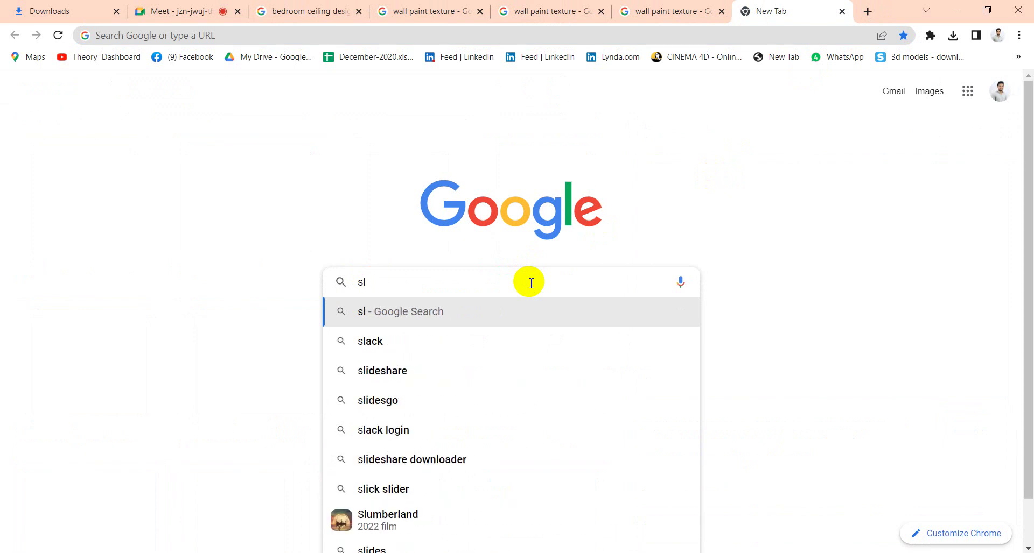
{"action": "key", "text": "BackSpace"}
{"action": "key", "text": "BackSpace"}
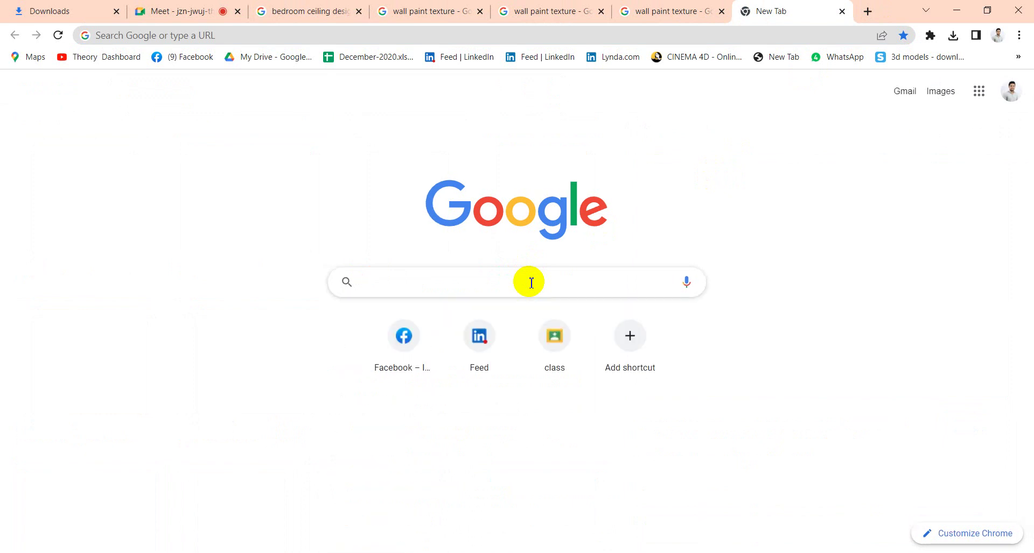
{"action": "type", "text": "sceth"}
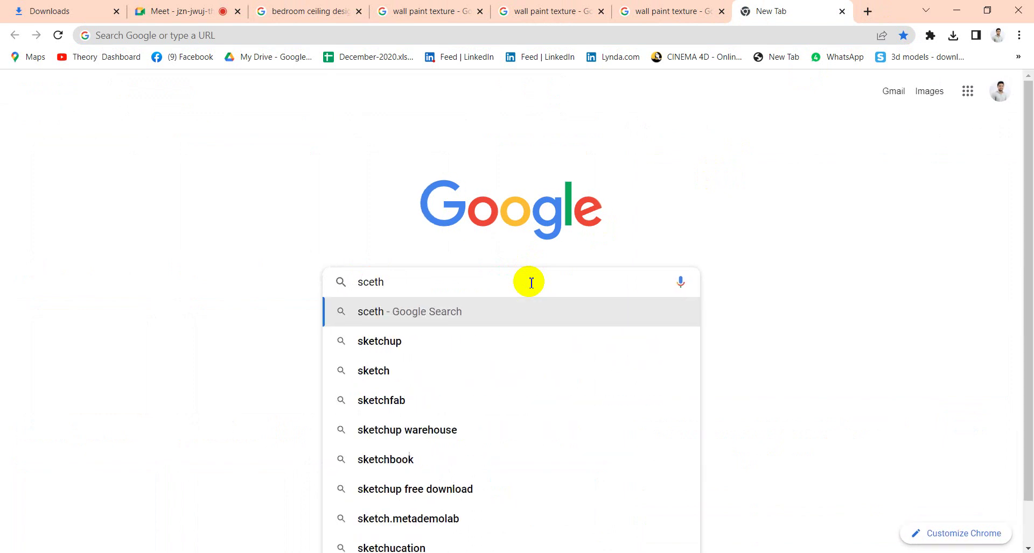
{"action": "left_click", "coordinate": [425, 340]}
{"action": "left_click", "coordinate": [210, 102]}
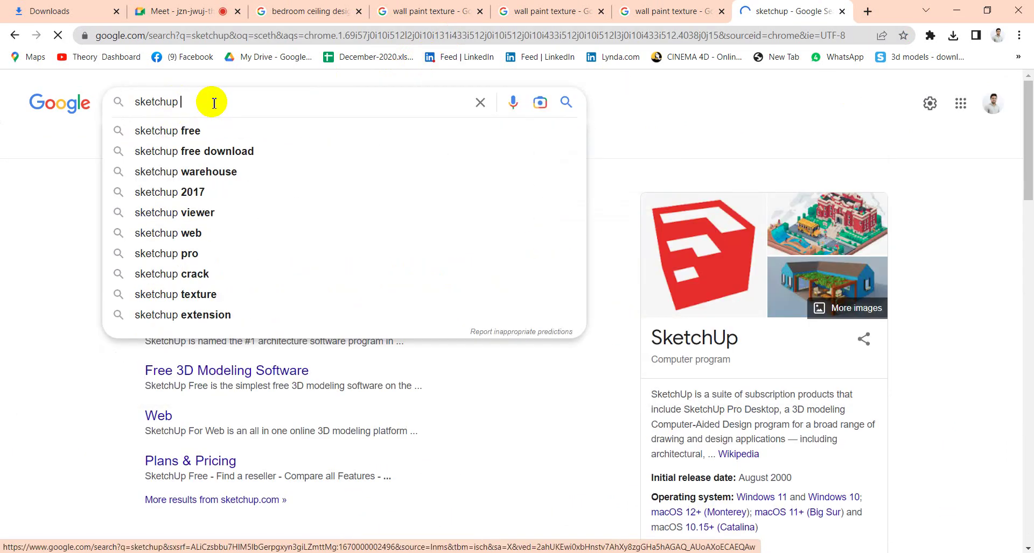
{"action": "type", "text": "te"}
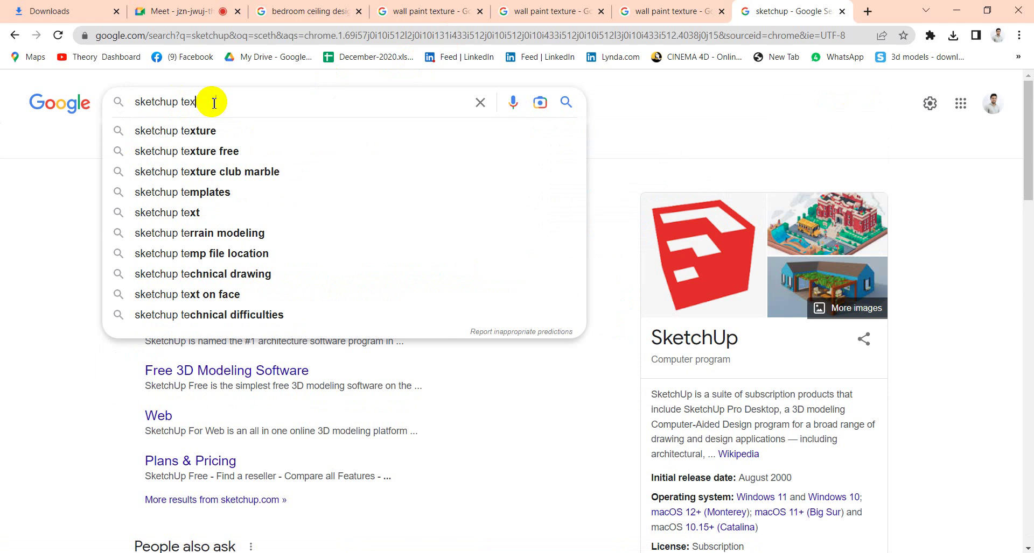
{"action": "type", "text": "x"}
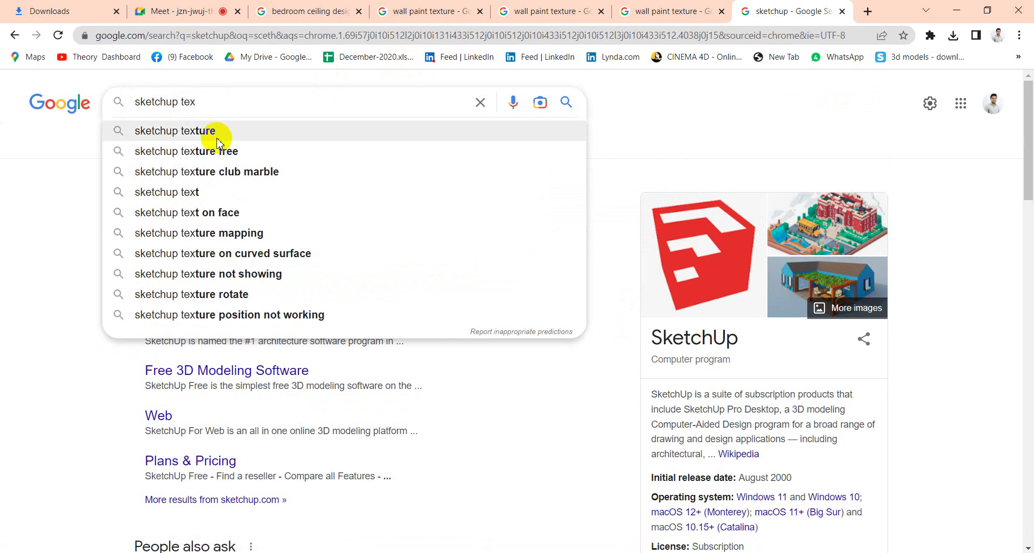
{"action": "left_click", "coordinate": [204, 130]}
{"action": "left_click", "coordinate": [231, 105]}
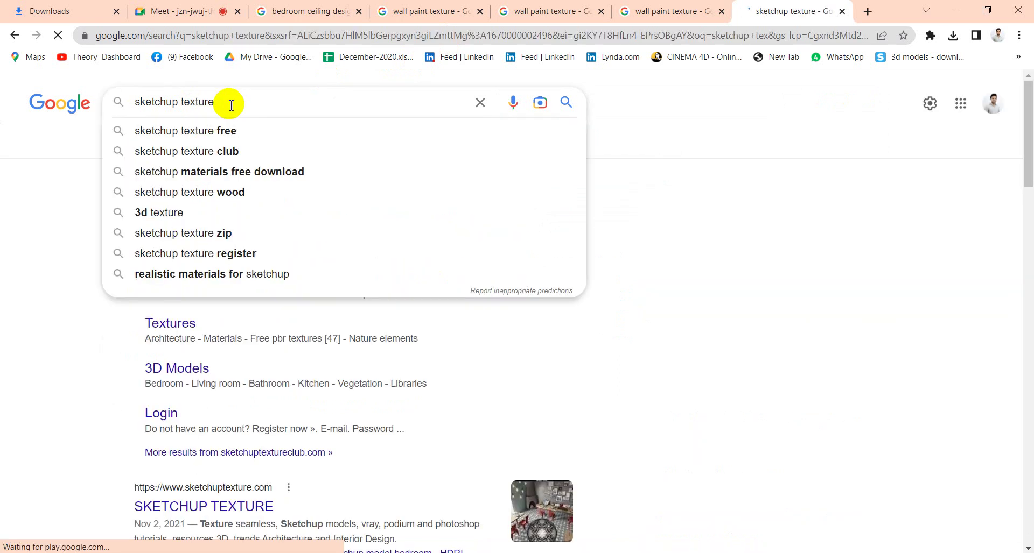
{"action": "type", "text": ".com"}
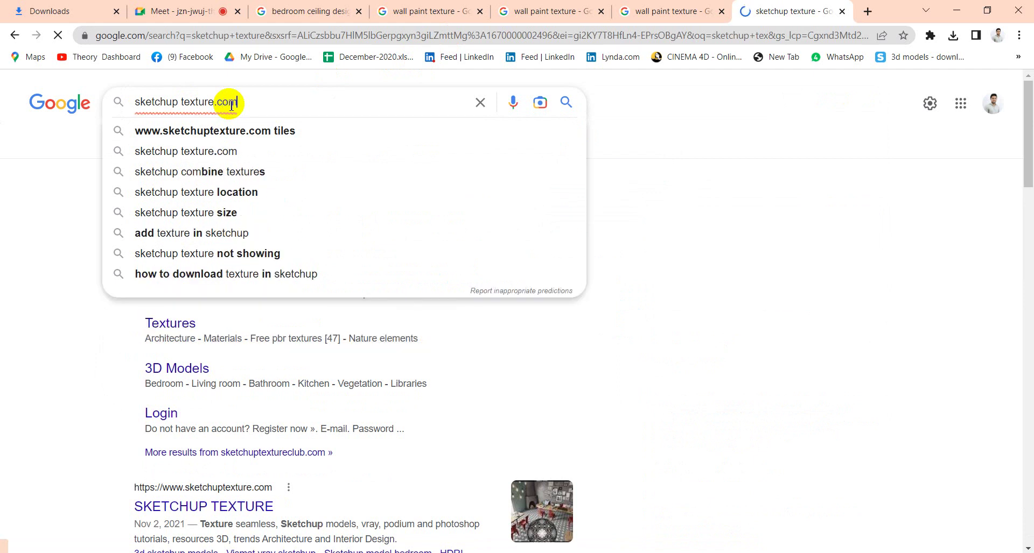
{"action": "left_click", "coordinate": [350, 132]}
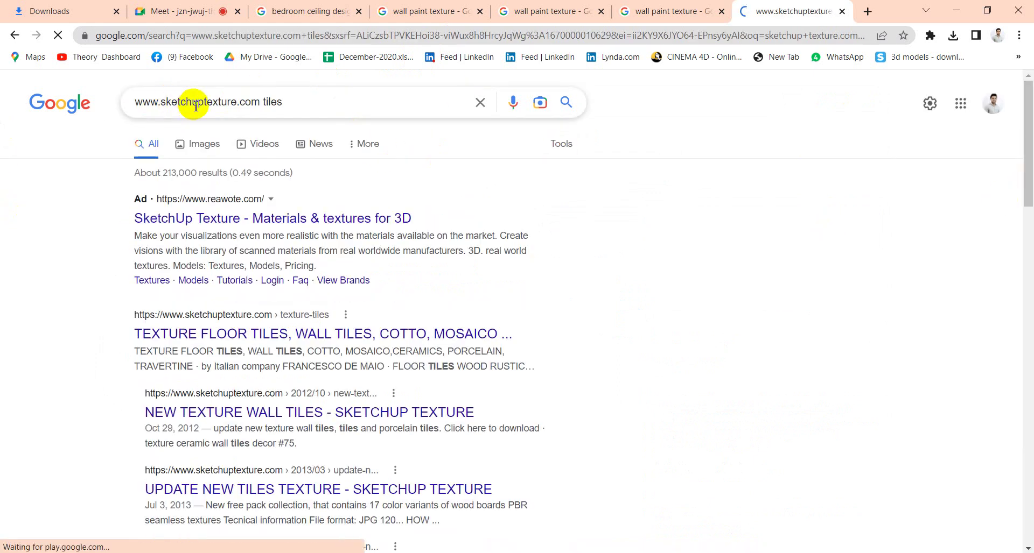
Step: Open the image results and the Reawote SketchUp Texture page in separate new tabs and look at both
{"action": "middle_click", "coordinate": [215, 150]}
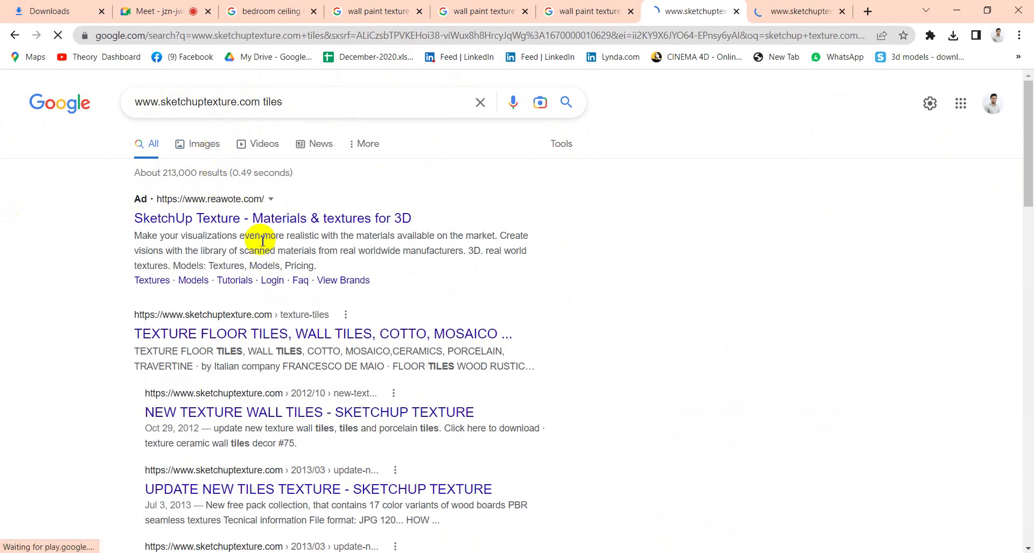
{"action": "middle_click", "coordinate": [265, 222]}
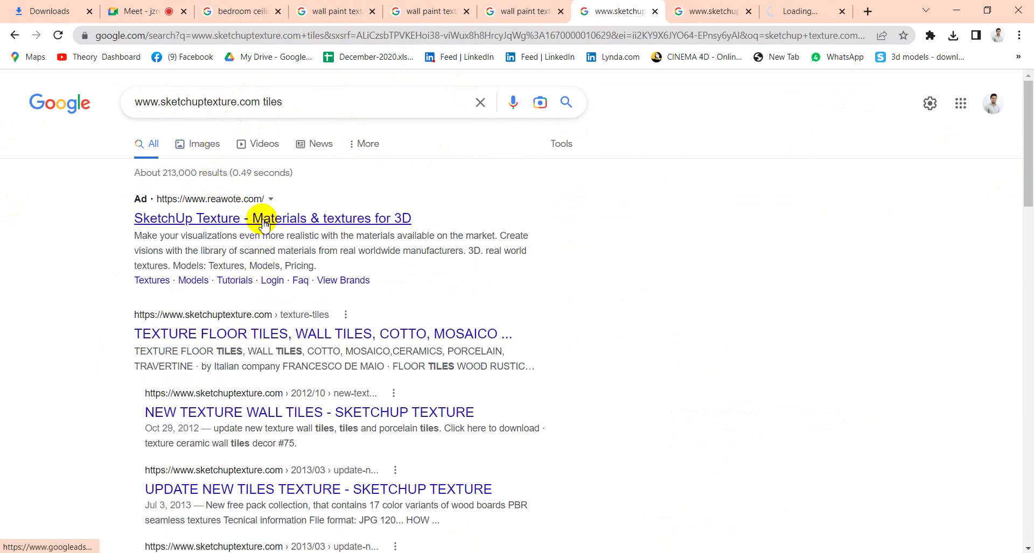
{"action": "left_click", "coordinate": [797, 11]}
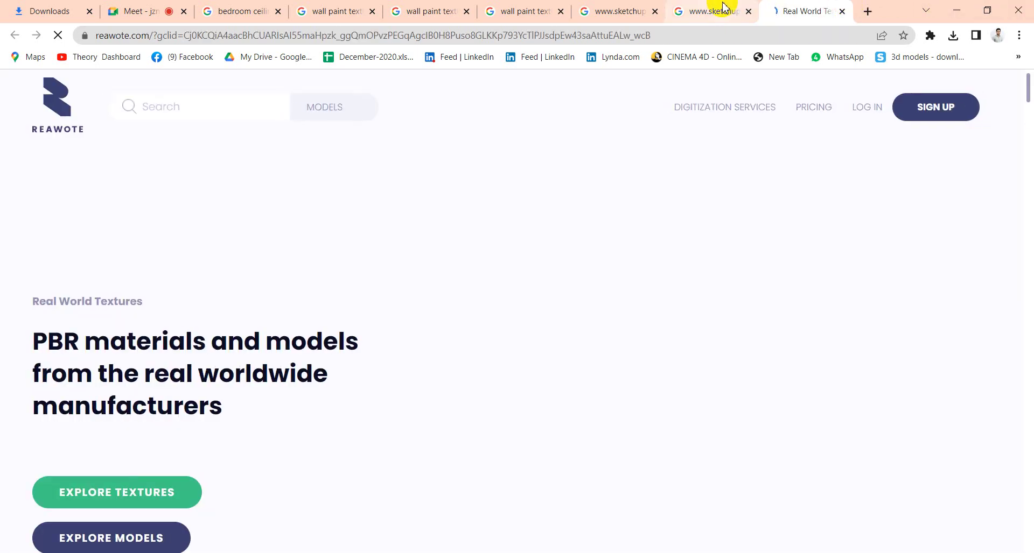
{"action": "left_click", "coordinate": [699, 22]}
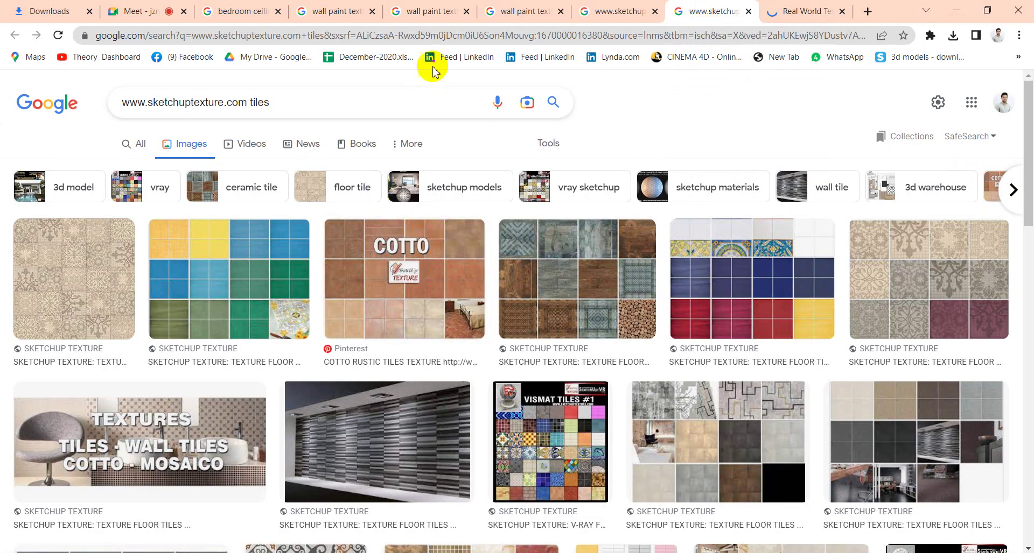
{"action": "left_click", "coordinate": [798, 9]}
Step: Return to the web results and open the sketchuptexture.com page on floor tiles, wall tiles, cotto and mosaico
{"action": "left_click", "coordinate": [619, 11]}
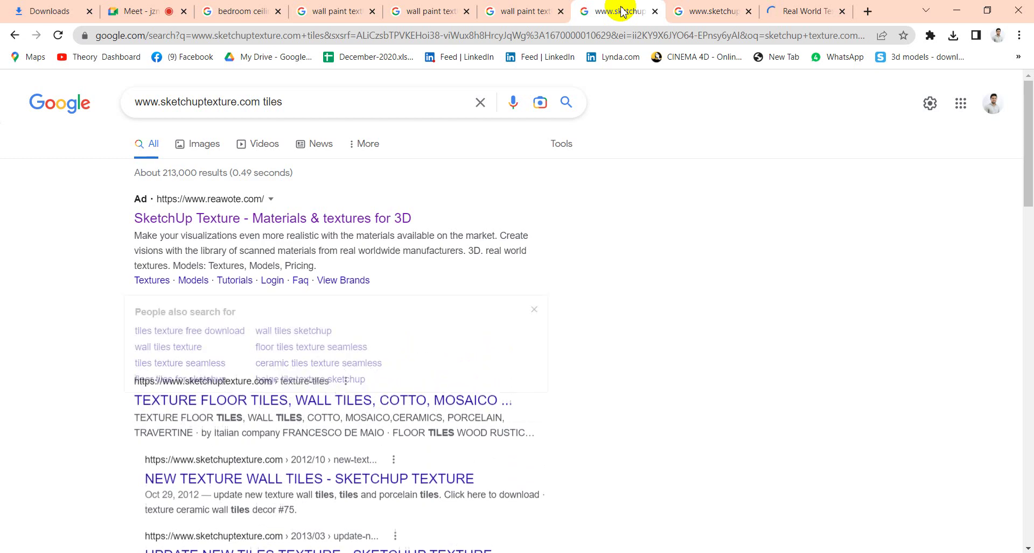
{"action": "scroll", "coordinate": [310, 253], "scroll_direction": "down", "scroll_amount": 2}
{"action": "scroll", "coordinate": [309, 249], "scroll_direction": "down", "scroll_amount": 1}
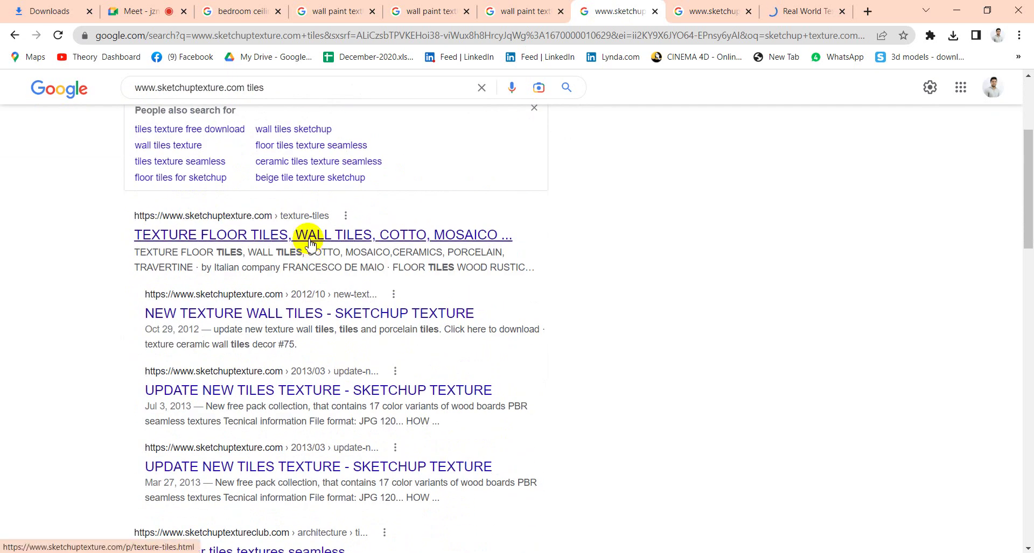
{"action": "left_click", "coordinate": [310, 242]}
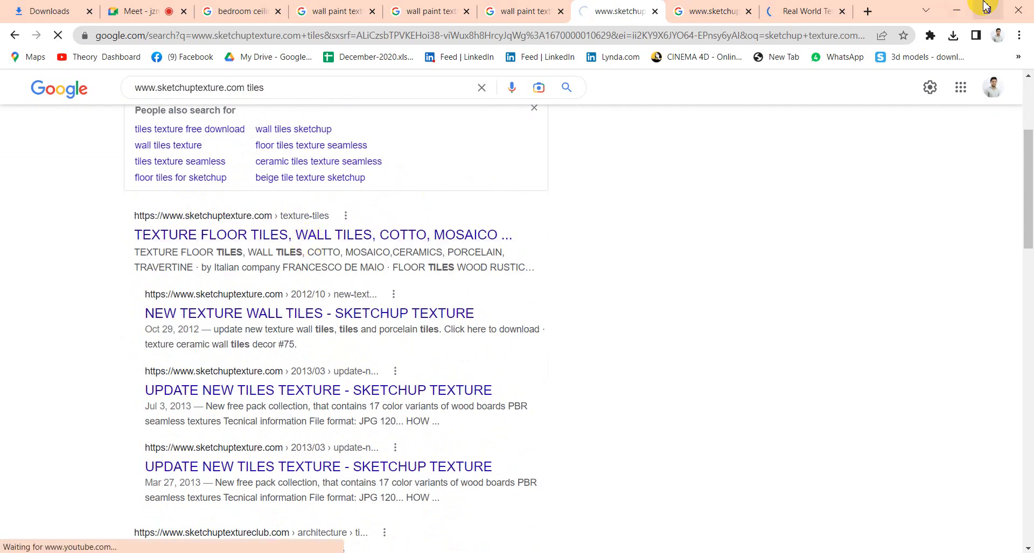
Step: Change the image search to "sketchuptexture marbel tiles" and browse the marble tile results
{"action": "left_click", "coordinate": [706, 11]}
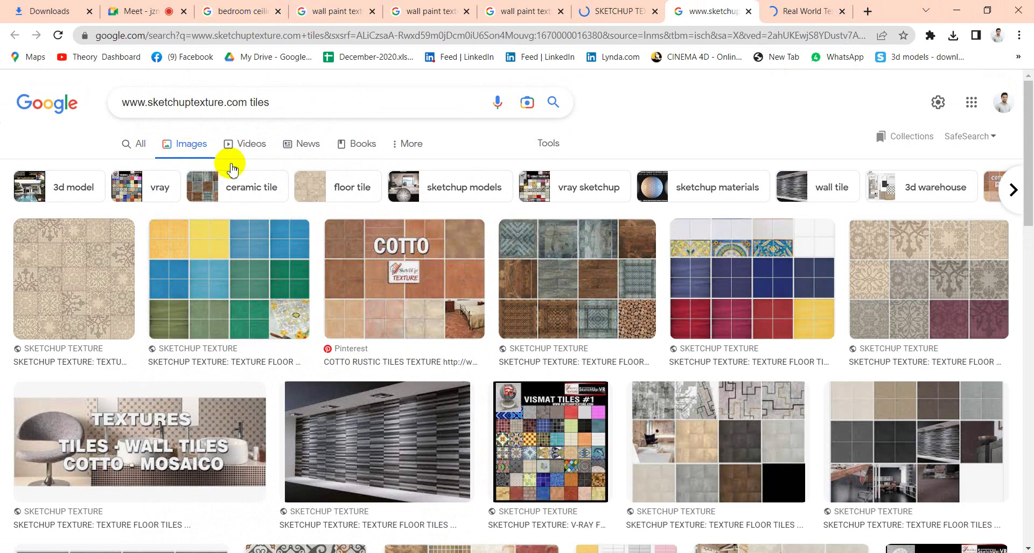
{"action": "scroll", "coordinate": [246, 260], "scroll_direction": "down", "scroll_amount": 6}
{"action": "scroll", "coordinate": [246, 260], "scroll_direction": "up", "scroll_amount": 6}
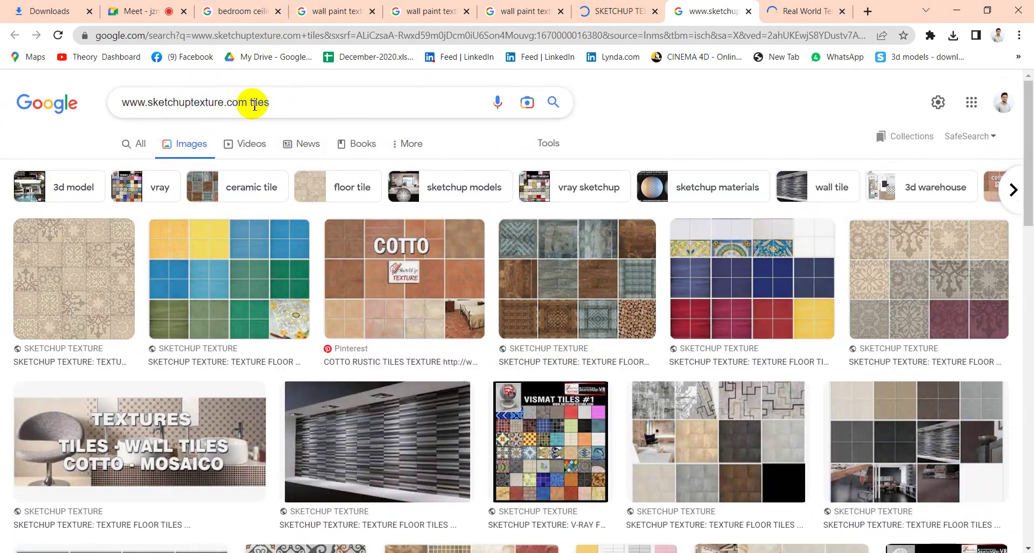
{"action": "left_click_drag", "start_coordinate": [248, 103], "coordinate": [226, 103]}
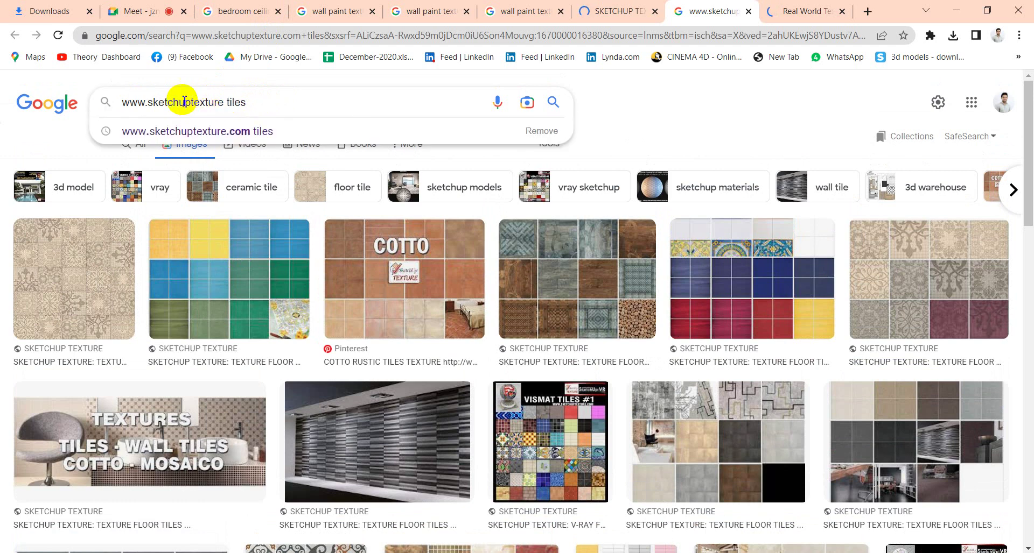
{"action": "left_click_drag", "start_coordinate": [150, 101], "coordinate": [69, 102]}
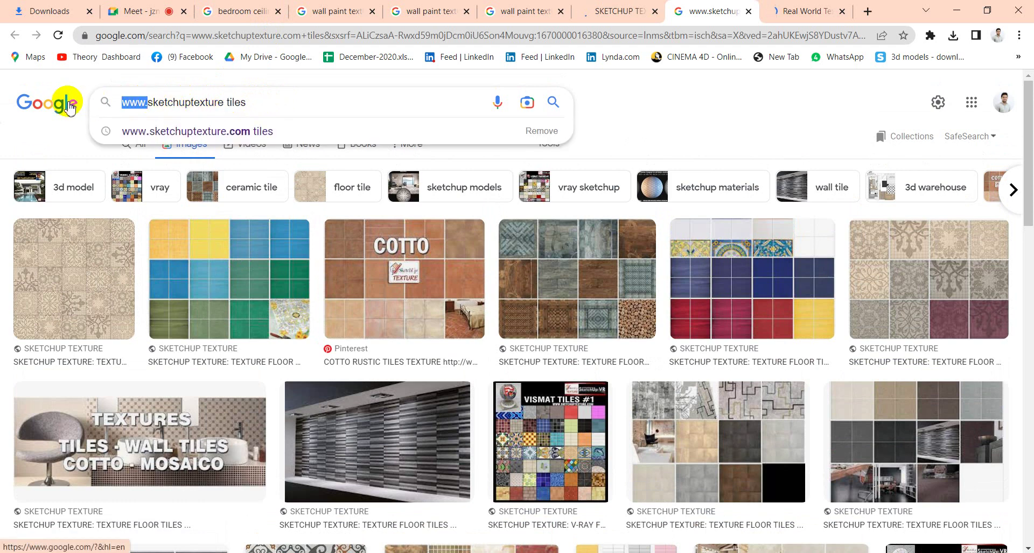
{"action": "key", "text": "BackSpace"}
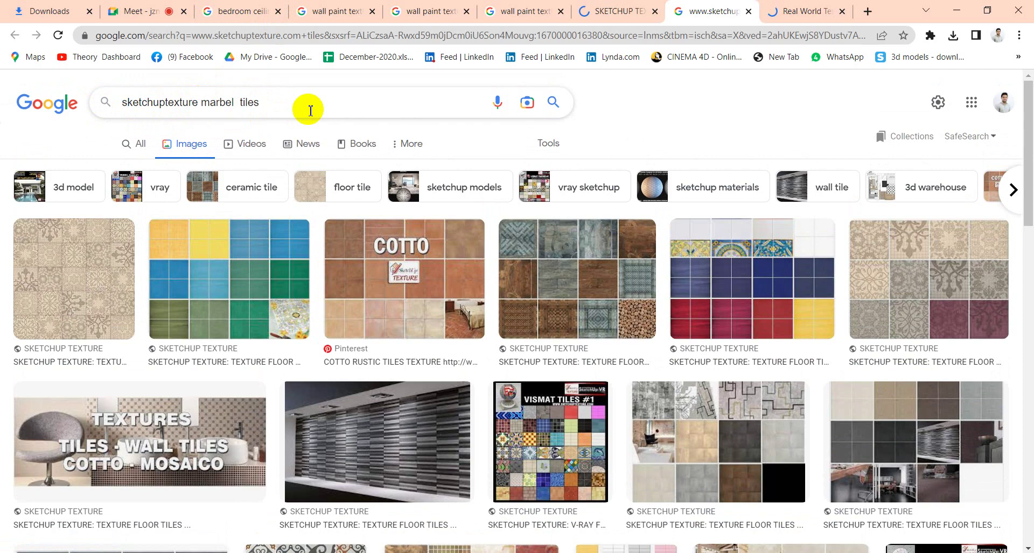
{"action": "key", "text": "Return"}
{"action": "scroll", "coordinate": [331, 289], "scroll_direction": "down", "scroll_amount": 1}
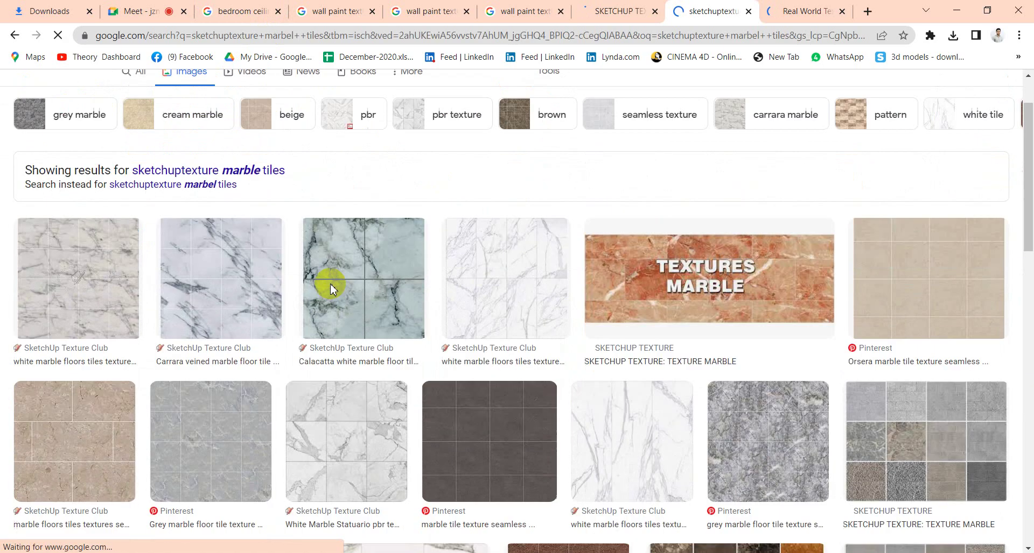
{"action": "scroll", "coordinate": [331, 289], "scroll_direction": "down", "scroll_amount": 4}
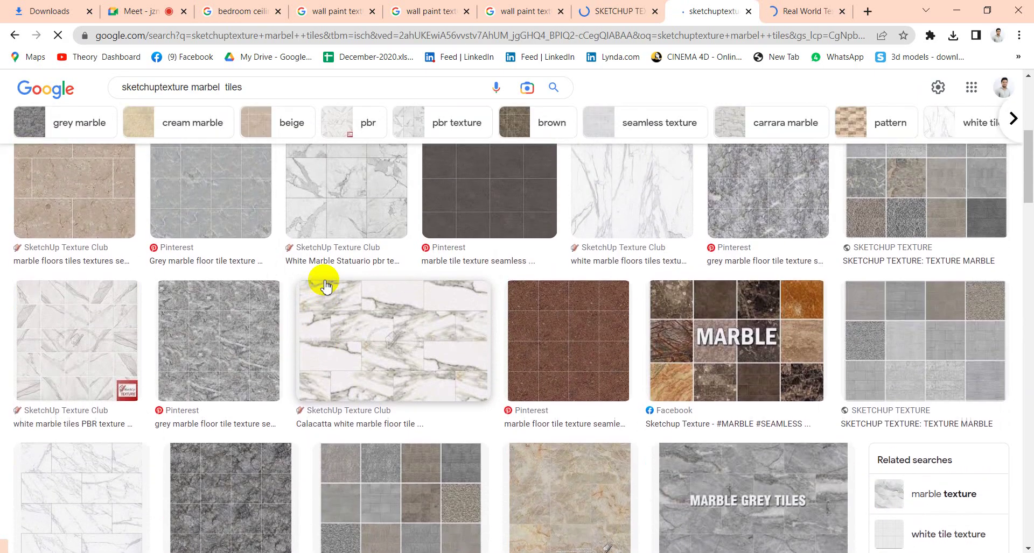
{"action": "scroll", "coordinate": [326, 287], "scroll_direction": "down", "scroll_amount": 4}
{"action": "scroll", "coordinate": [369, 282], "scroll_direction": "up", "scroll_amount": 9}
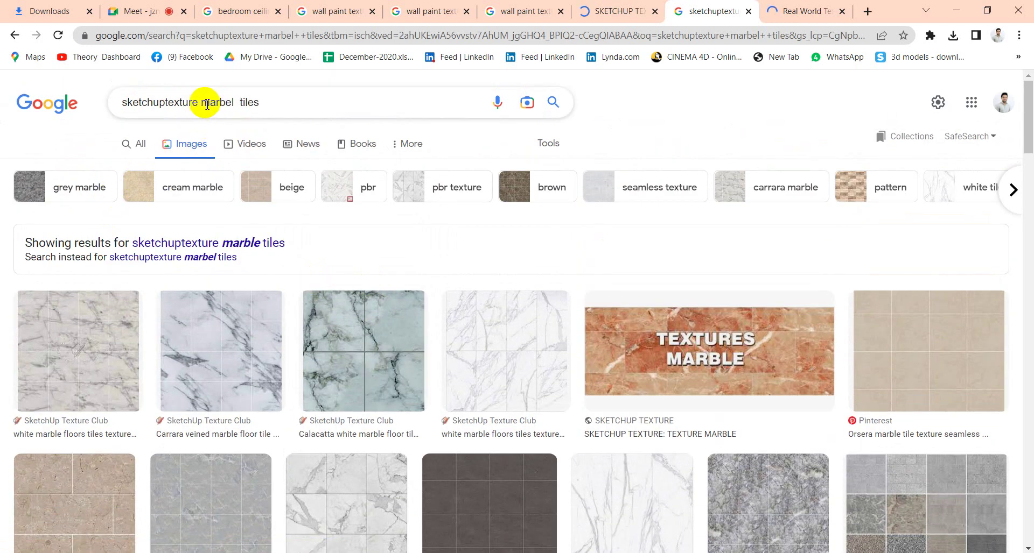
Step: Shorten the image search to "sketchuptexture marbel" and look through the marble textures
{"action": "double_click", "coordinate": [248, 102]}
{"action": "key", "text": "BackSpace"}
{"action": "key", "text": "Return"}
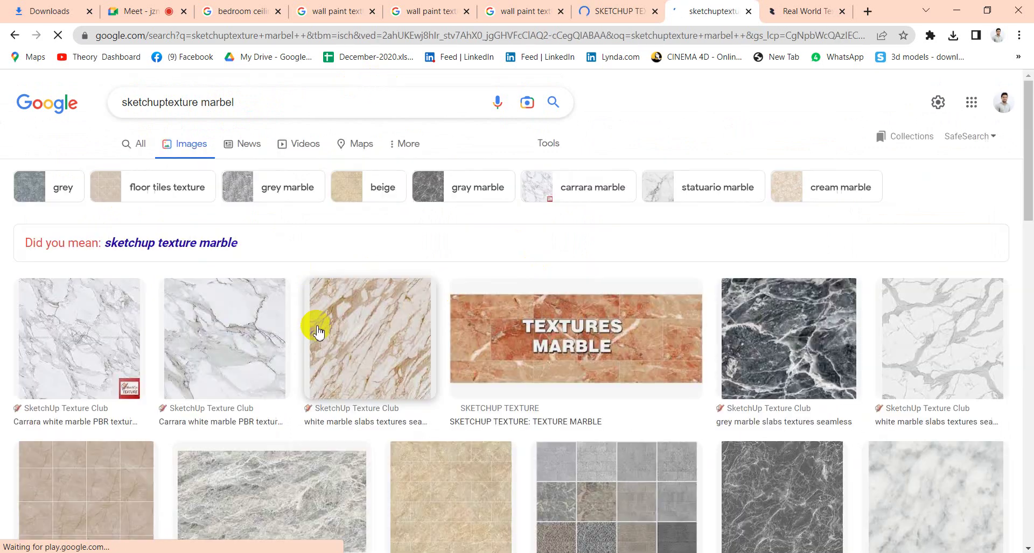
{"action": "scroll", "coordinate": [317, 322], "scroll_direction": "down", "scroll_amount": 4}
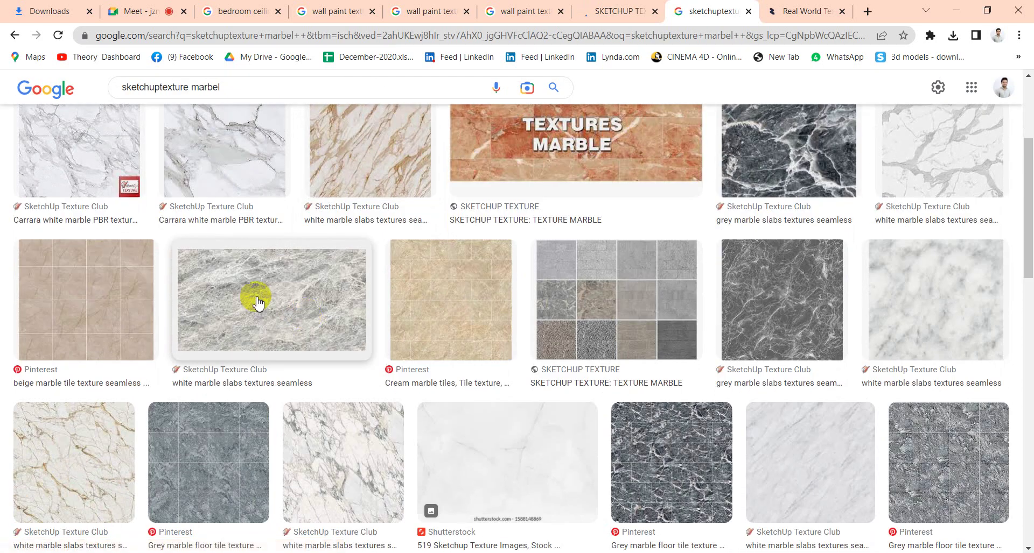
{"action": "scroll", "coordinate": [257, 304], "scroll_direction": "up", "scroll_amount": 3}
{"action": "scroll", "coordinate": [212, 261], "scroll_direction": "down", "scroll_amount": 1}
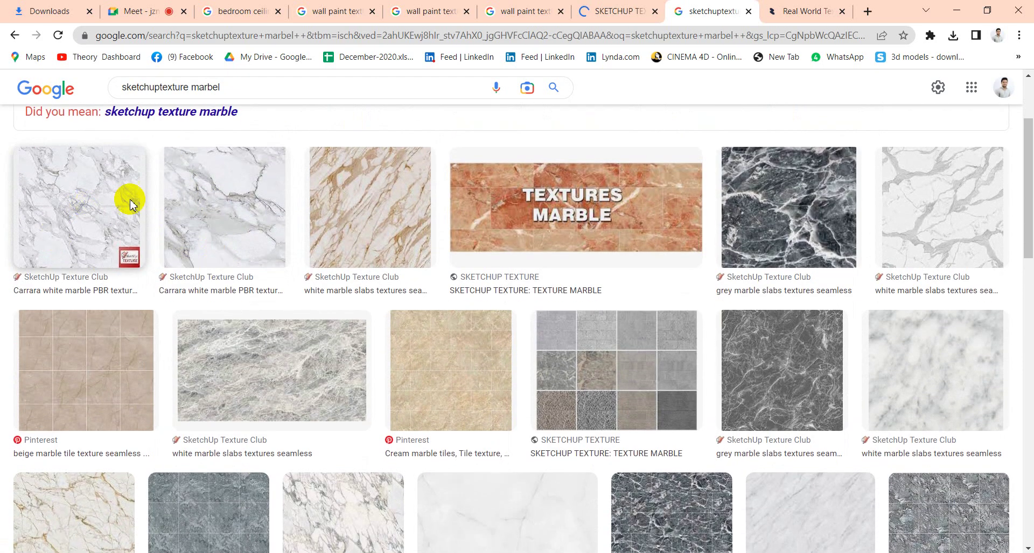
Step: Preview the two Carrara white marble textures and the brown-veined white marble slab, and look further down the image results
{"action": "left_click", "coordinate": [232, 207]}
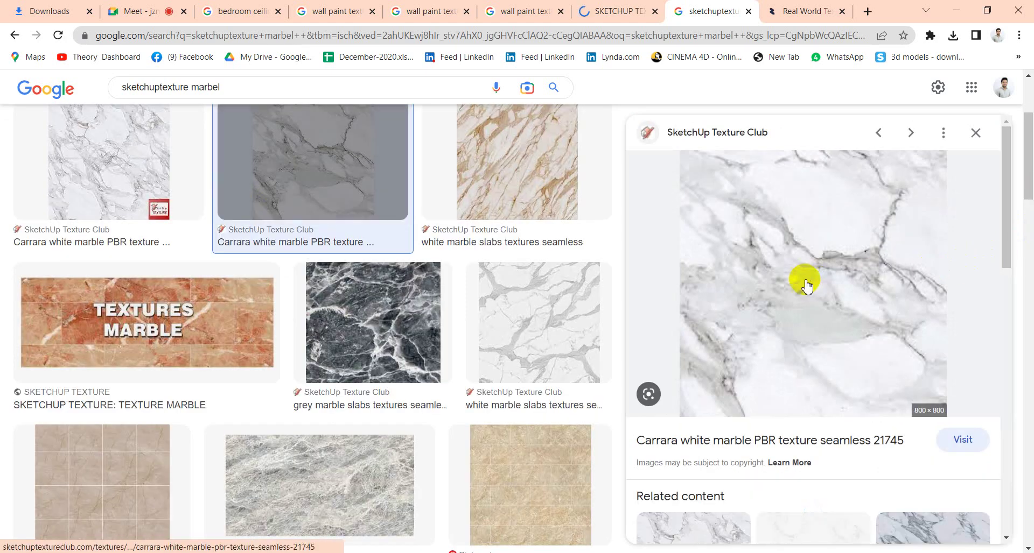
{"action": "left_click", "coordinate": [127, 143]}
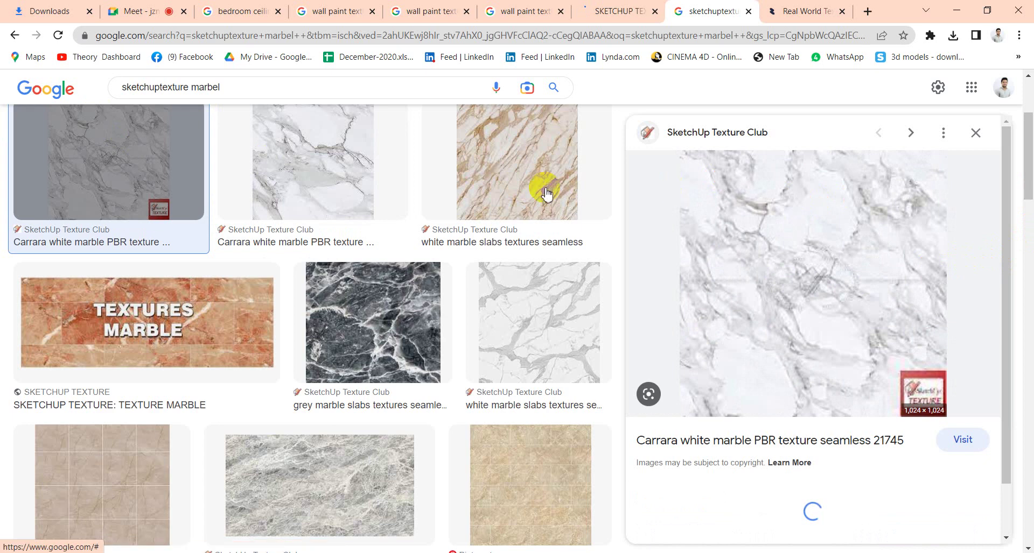
{"action": "left_click", "coordinate": [496, 181]}
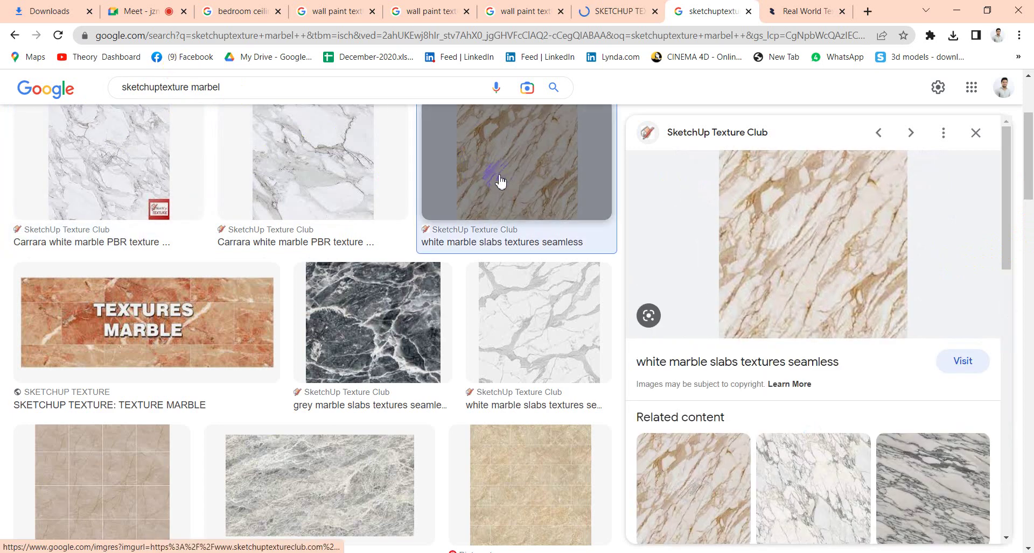
{"action": "scroll", "coordinate": [512, 173], "scroll_direction": "down", "scroll_amount": 5}
{"action": "scroll", "coordinate": [423, 275], "scroll_direction": "down", "scroll_amount": 3}
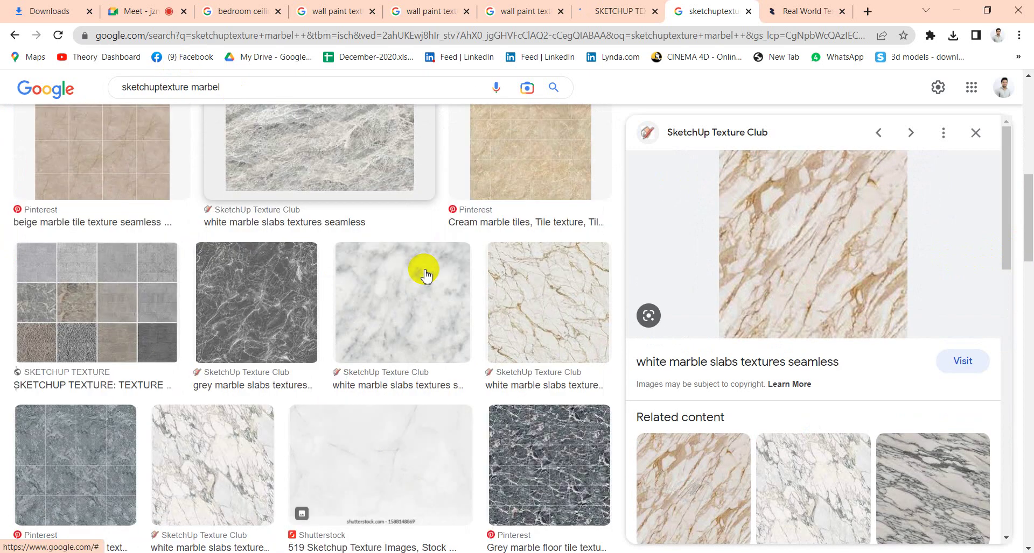
Step: Save the soft grey-veined white marble slab image as a JPEG named "download" in the Exibetion hall folder on drive G
{"action": "left_click", "coordinate": [388, 277]}
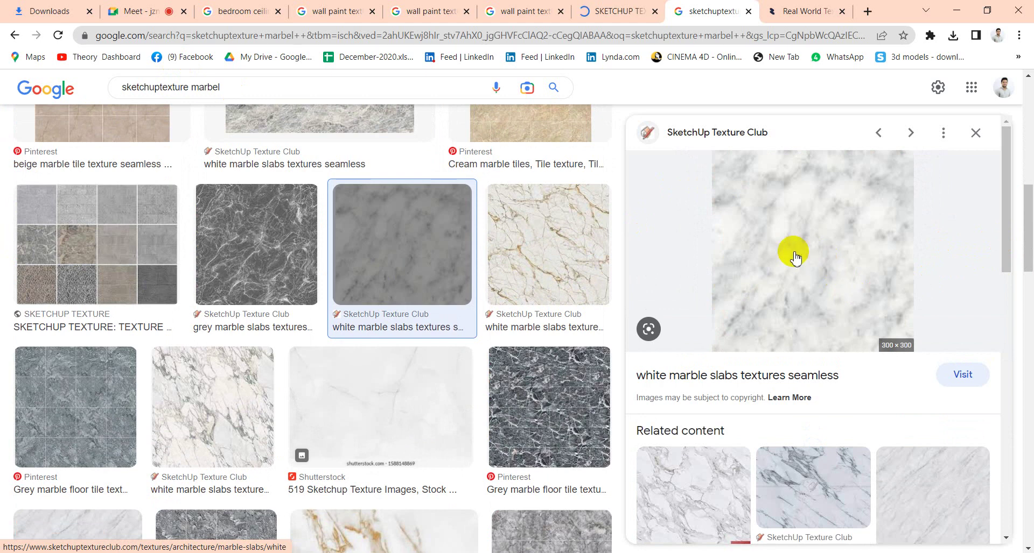
{"action": "scroll", "coordinate": [783, 253], "scroll_direction": "down", "scroll_amount": 1}
{"action": "right_click", "coordinate": [786, 195]}
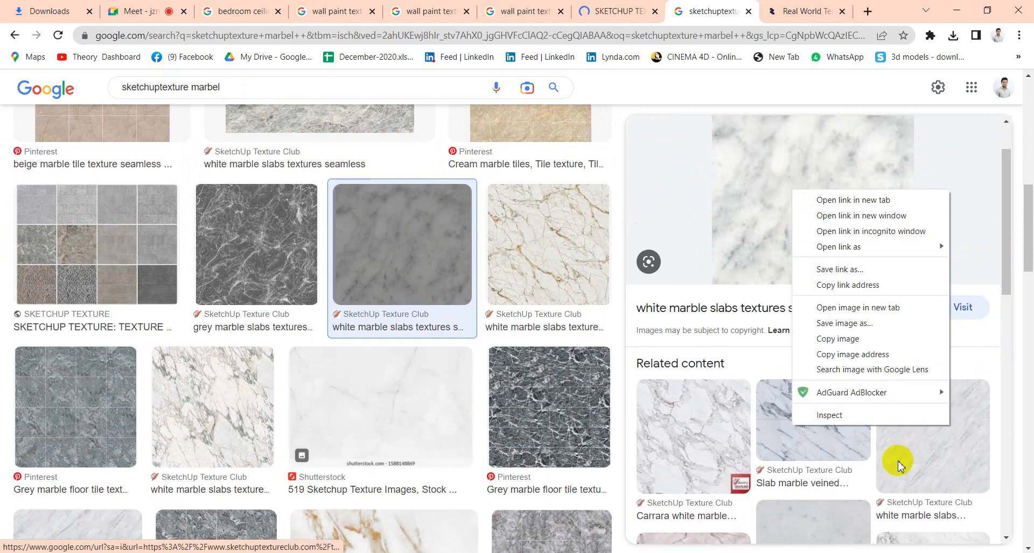
{"action": "left_click", "coordinate": [858, 326]}
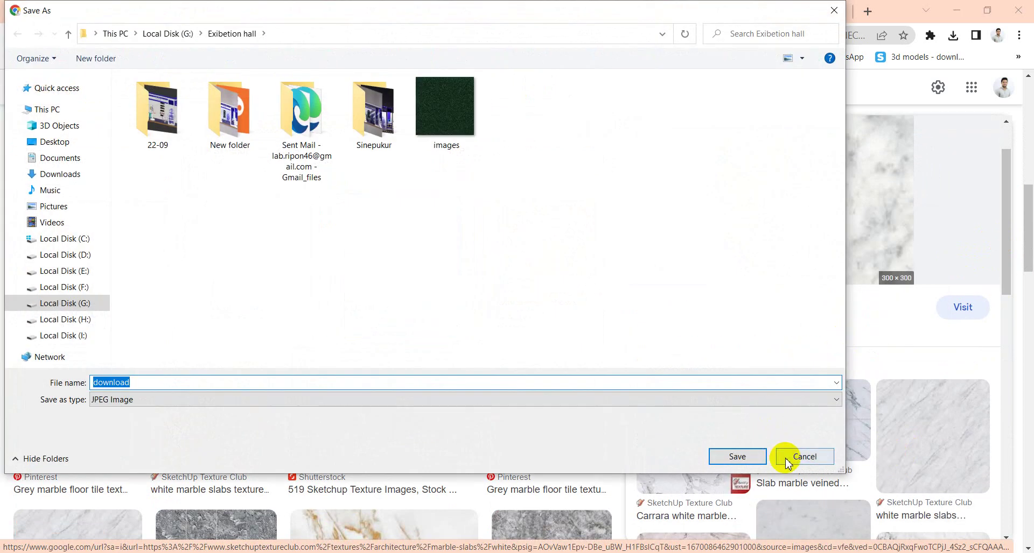
{"action": "left_click", "coordinate": [737, 457]}
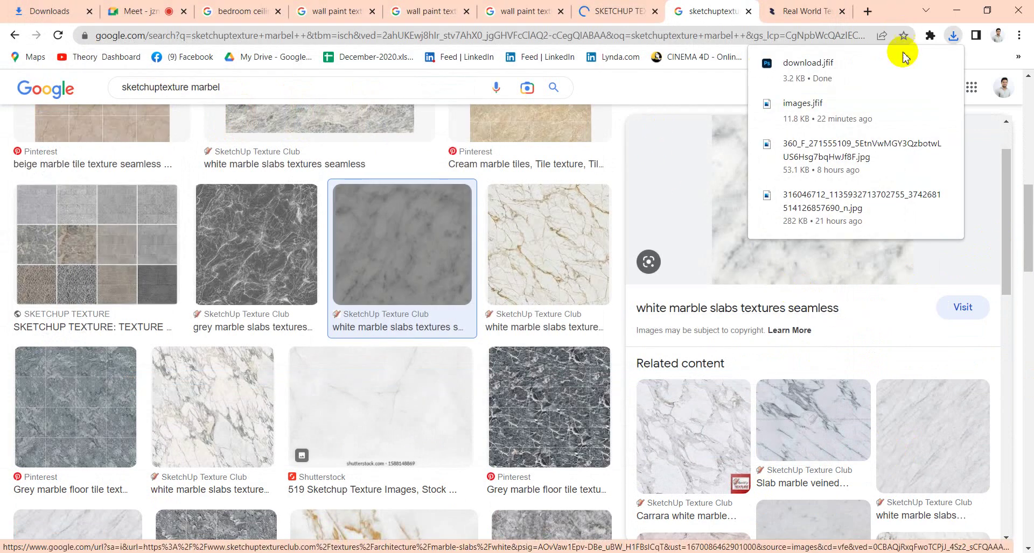
Step: Show the saved download.jfif in its folder, open it with Photos as the default app for .jfif files, and close the preview
{"action": "key", "text": "ctrl+j"}
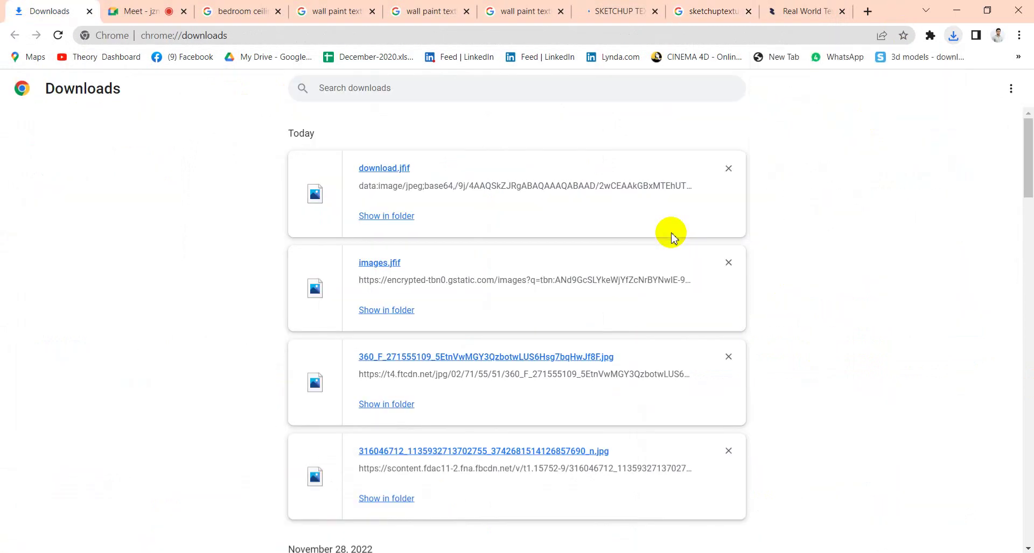
{"action": "left_click", "coordinate": [382, 216]}
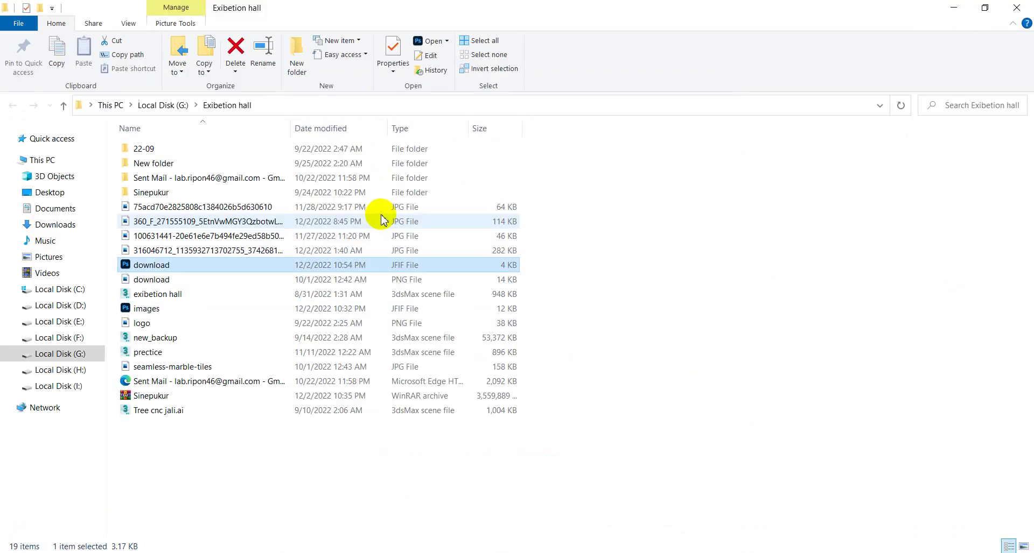
{"action": "right_click", "coordinate": [156, 271]}
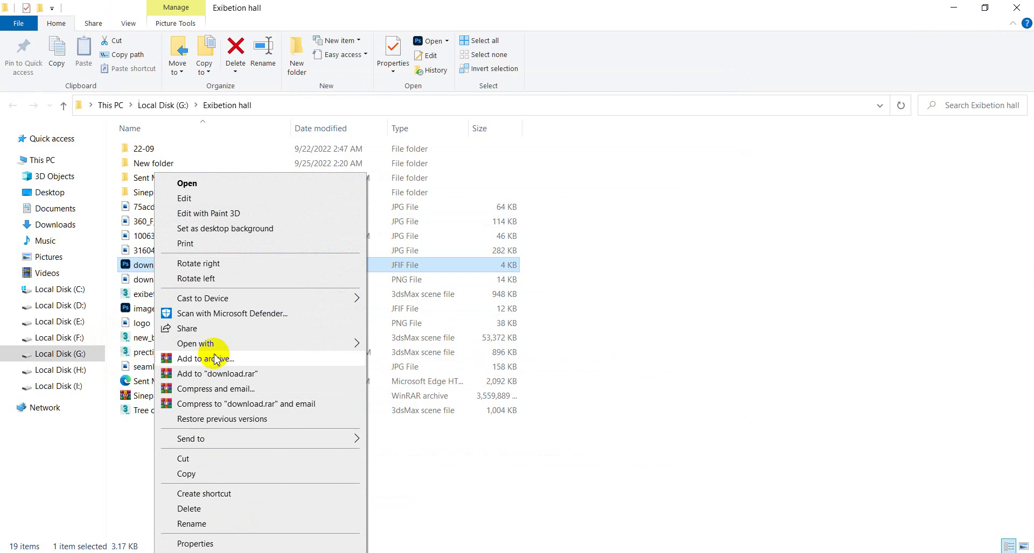
{"action": "mouse_move", "coordinate": [219, 345]}
{"action": "left_click", "coordinate": [426, 455]}
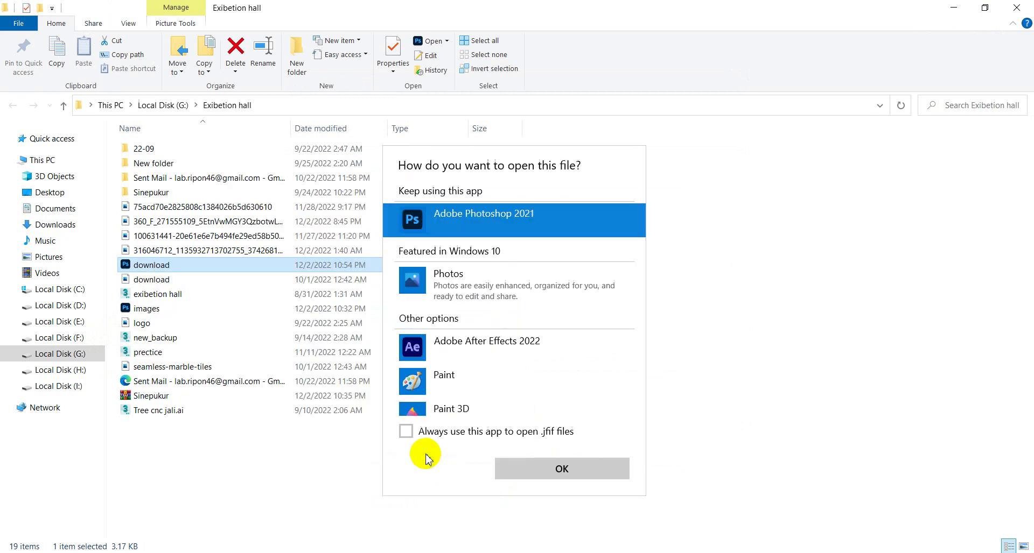
{"action": "left_click", "coordinate": [469, 277]}
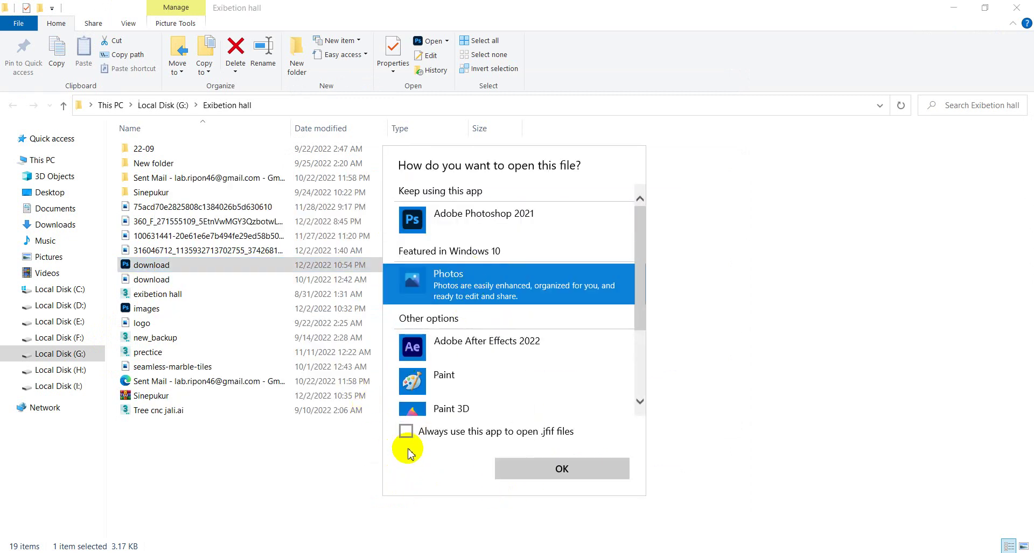
{"action": "left_click", "coordinate": [562, 469]}
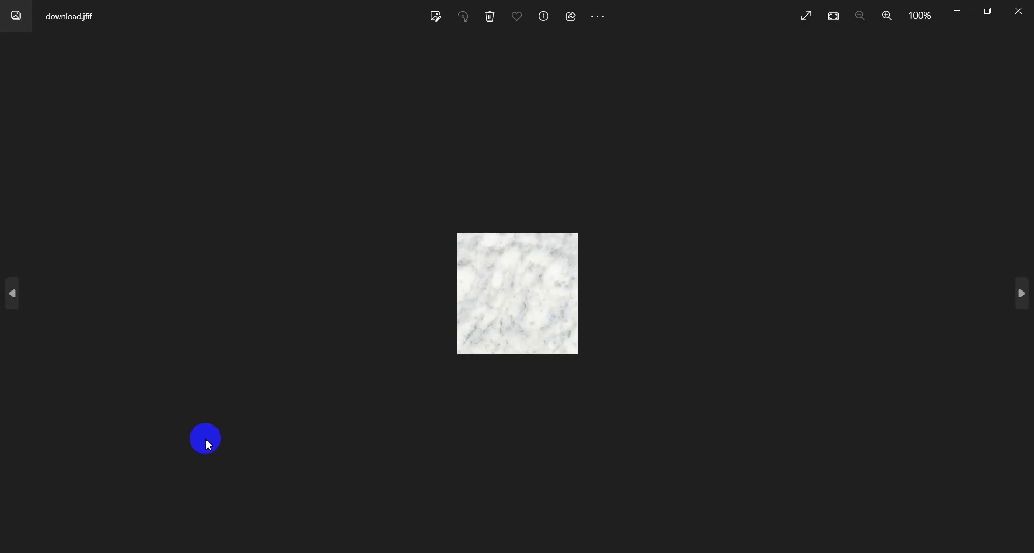
{"action": "left_click", "coordinate": [1018, 10]}
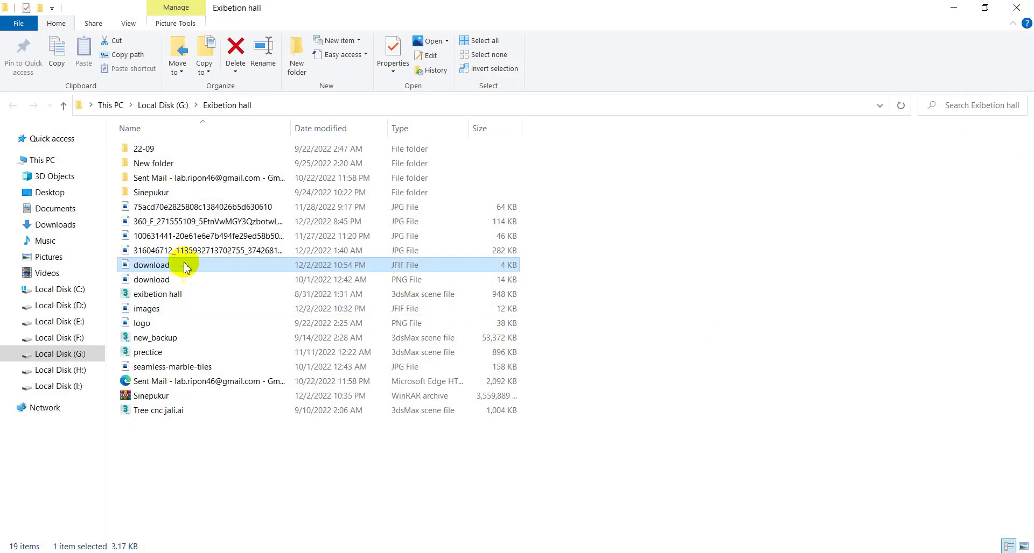
Step: Switch to 3ds Max and assign a Bitmap map to the tile texture of the floor's Tiles map, without selecting an image file
{"action": "left_click_drag", "start_coordinate": [152, 266], "coordinate": [873, 311]}
{"action": "left_click", "coordinate": [883, 303]}
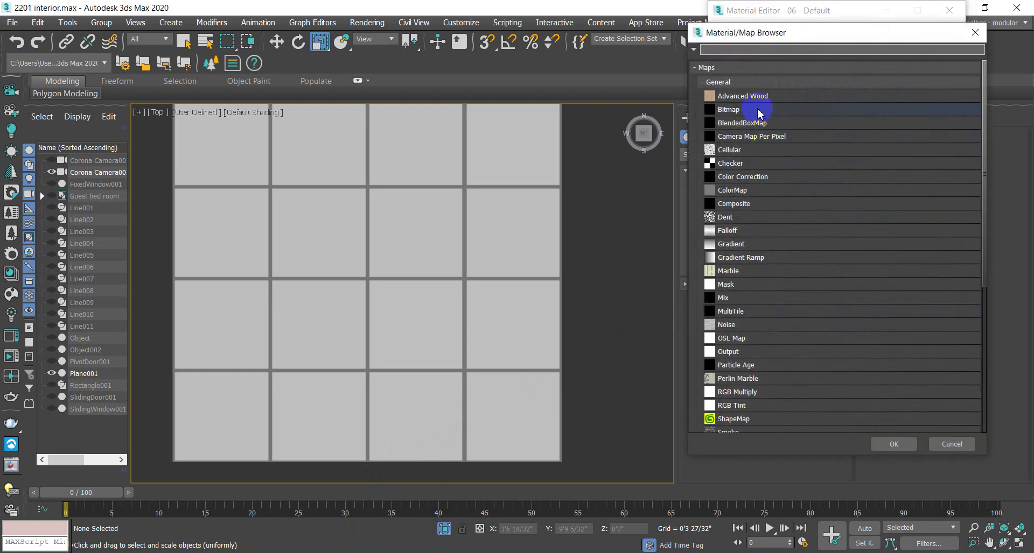
{"action": "left_click", "coordinate": [759, 110]}
{"action": "left_click", "coordinate": [901, 448]}
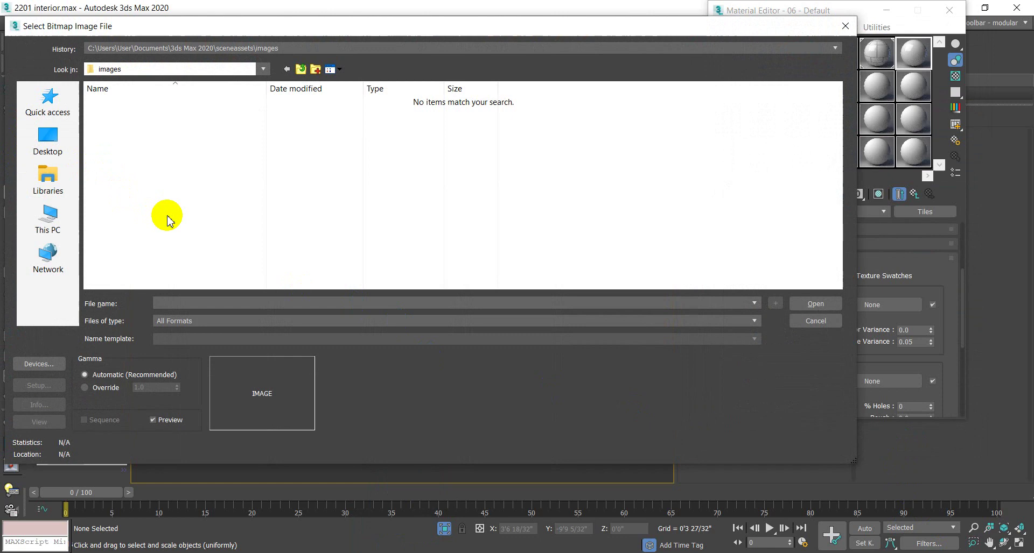
{"action": "left_click", "coordinate": [845, 27]}
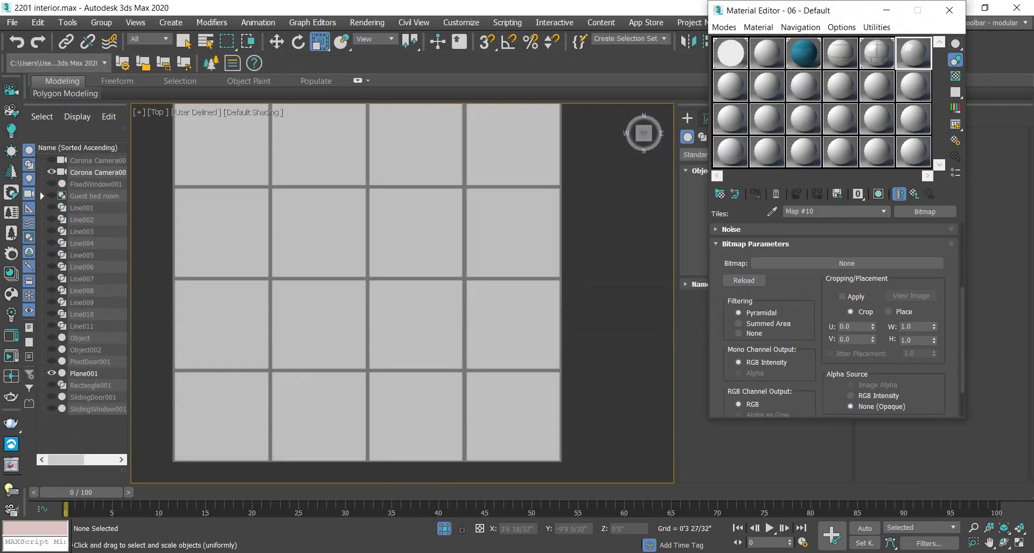
Step: Switch back to Chrome and look through the sketchuptexture.com tiles page, including its texture index and tile collections
{"action": "key", "text": "alt+Tab"}
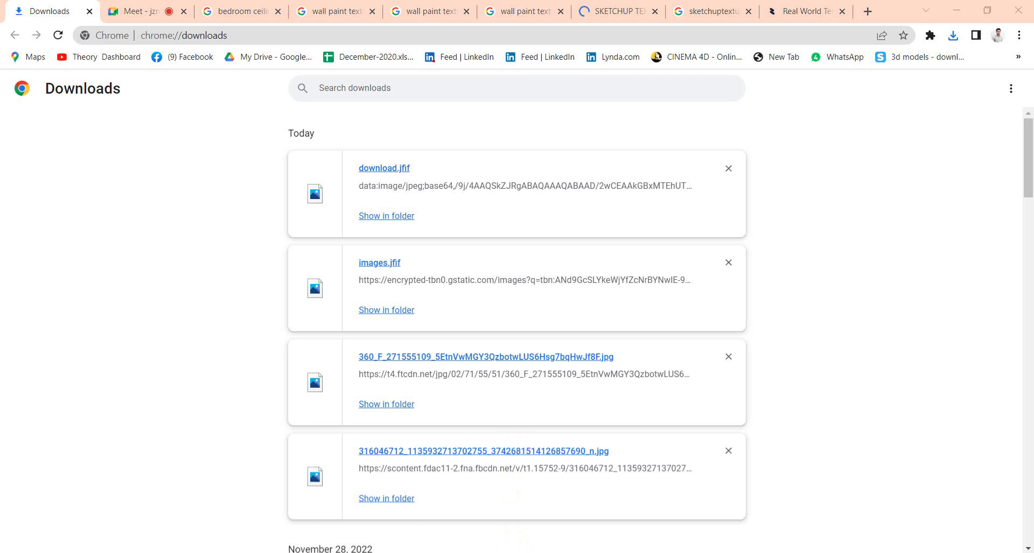
{"action": "left_click", "coordinate": [464, 7]}
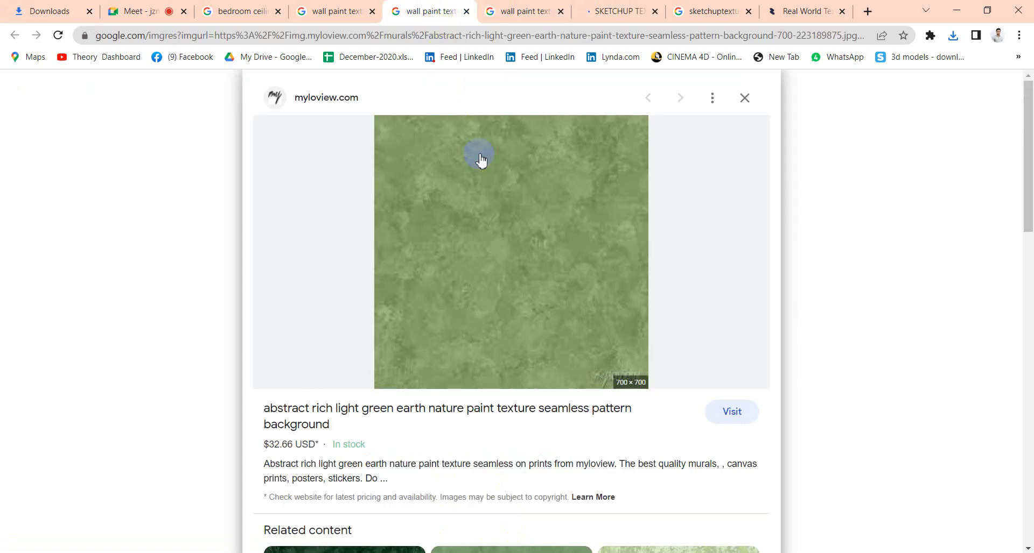
{"action": "left_click", "coordinate": [543, 10]}
{"action": "left_click", "coordinate": [638, 16]}
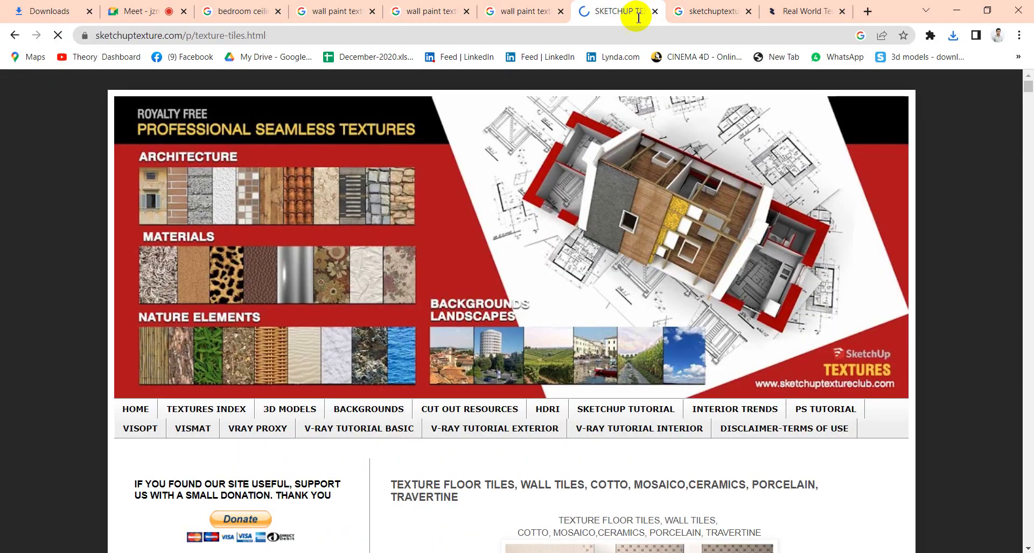
{"action": "scroll", "coordinate": [333, 376], "scroll_direction": "down", "scroll_amount": 17}
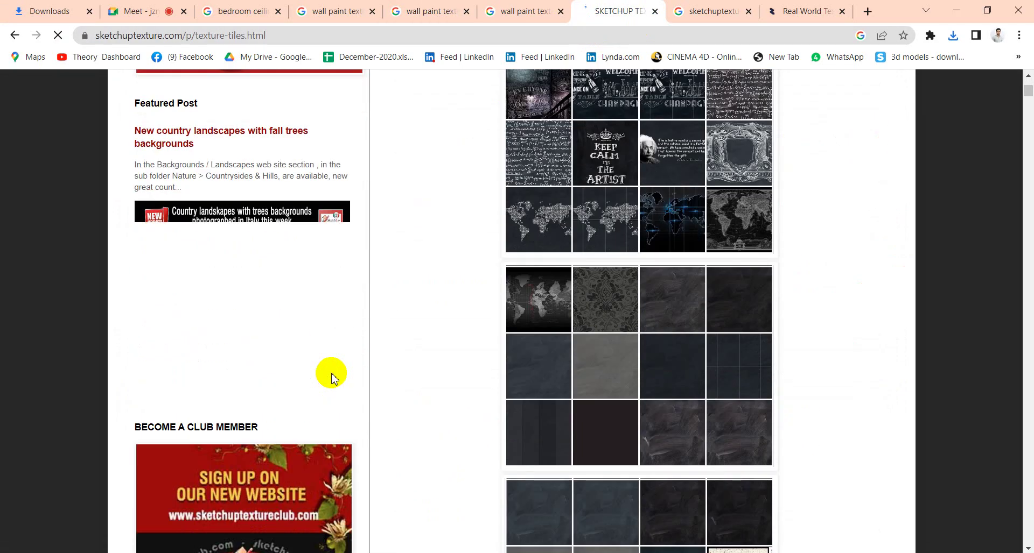
{"action": "scroll", "coordinate": [332, 376], "scroll_direction": "up", "scroll_amount": 15}
{"action": "scroll", "coordinate": [325, 370], "scroll_direction": "down", "scroll_amount": 6}
{"action": "scroll", "coordinate": [326, 375], "scroll_direction": "up", "scroll_amount": 1}
{"action": "scroll", "coordinate": [327, 375], "scroll_direction": "up", "scroll_amount": 3}
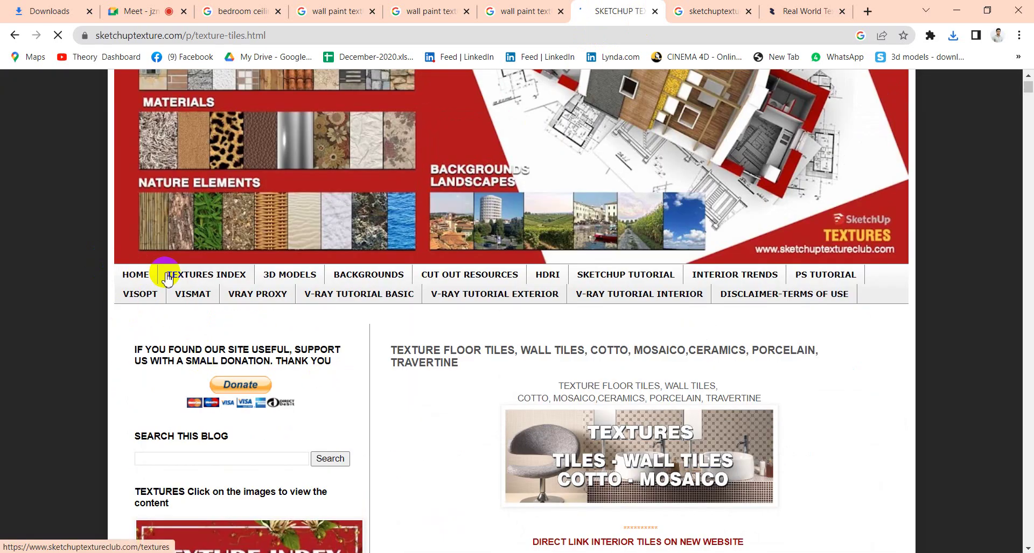
{"action": "scroll", "coordinate": [167, 278], "scroll_direction": "down", "scroll_amount": 20}
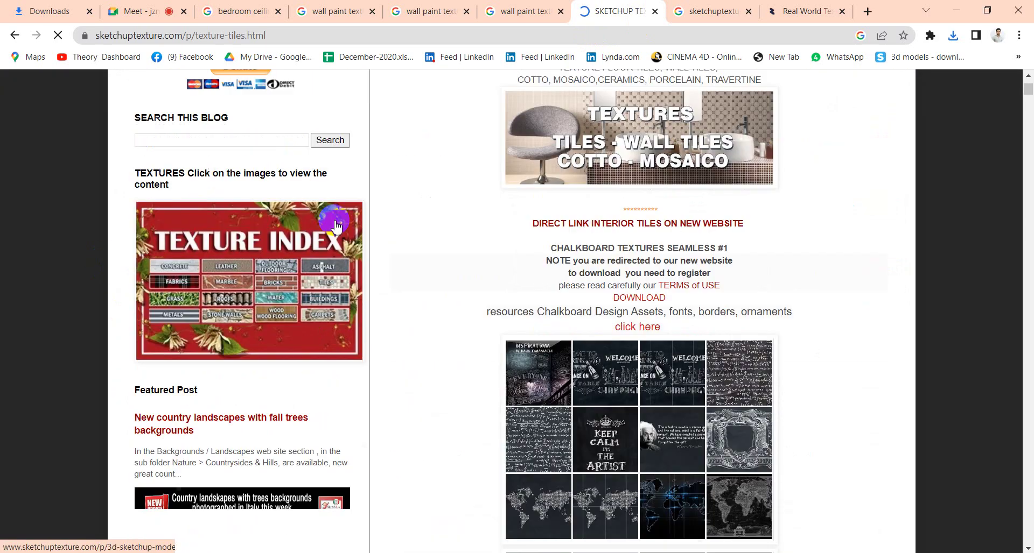
Step: Check the open texture tabs and close the one showing the green stucco wall texture from 123RF
{"action": "scroll", "coordinate": [358, 269], "scroll_direction": "down", "scroll_amount": 3}
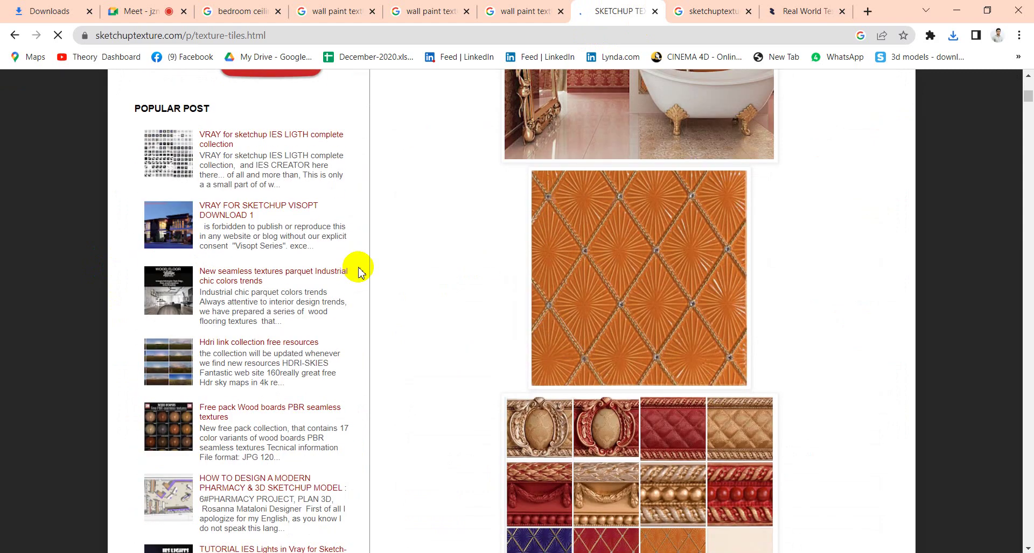
{"action": "scroll", "coordinate": [358, 266], "scroll_direction": "up", "scroll_amount": 20}
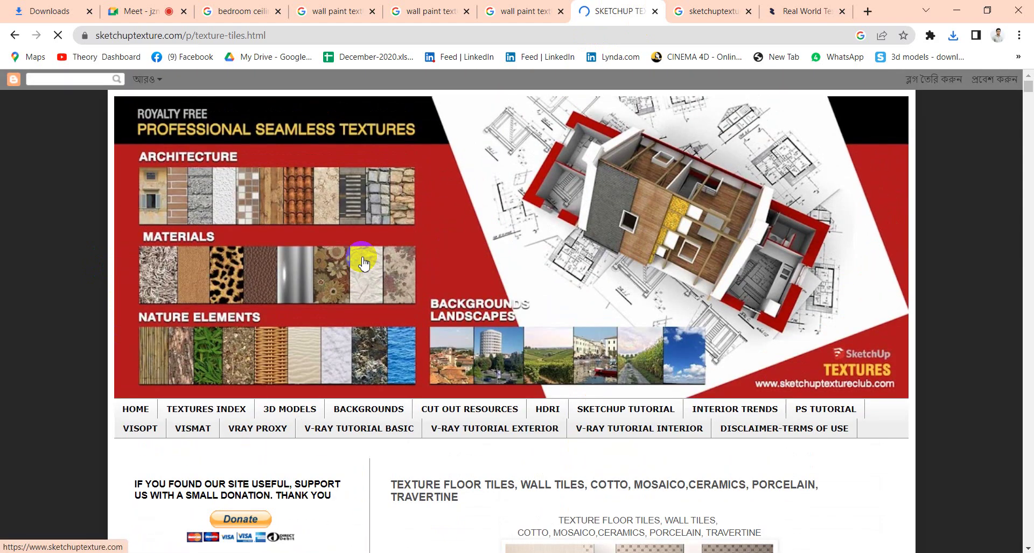
{"action": "left_click", "coordinate": [549, 8]}
{"action": "left_click", "coordinate": [701, 11]}
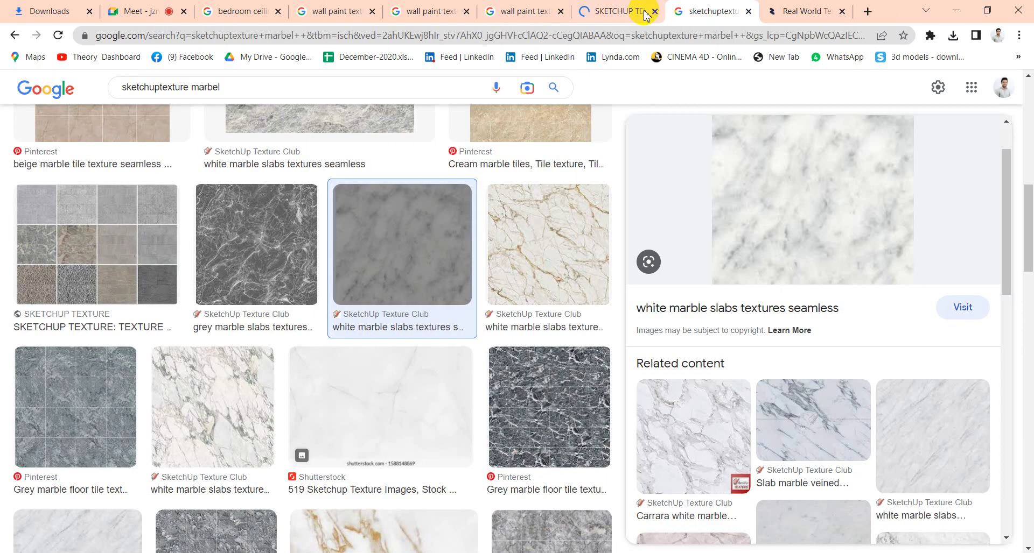
{"action": "left_click", "coordinate": [614, 8]}
{"action": "left_click", "coordinate": [549, 8]}
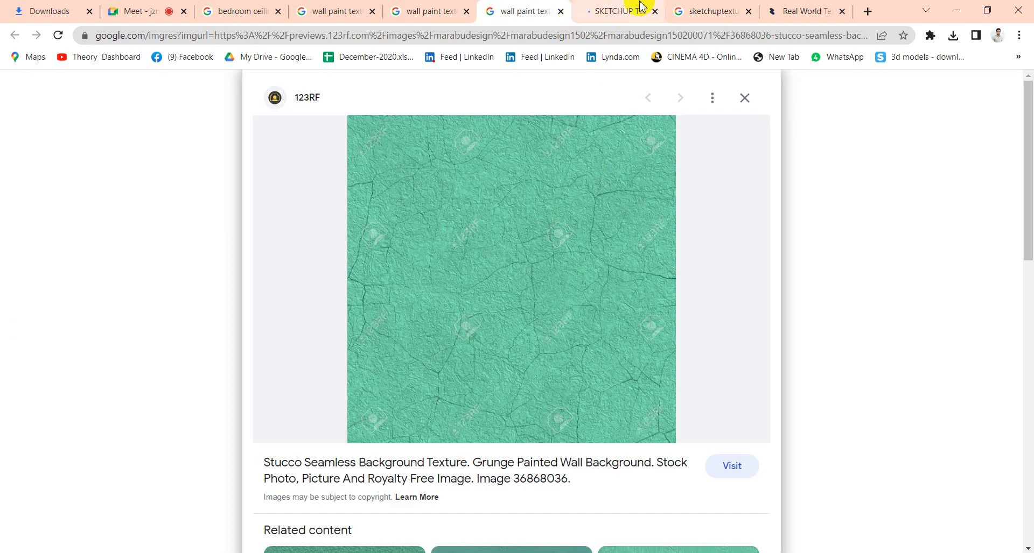
{"action": "left_click", "coordinate": [561, 11]}
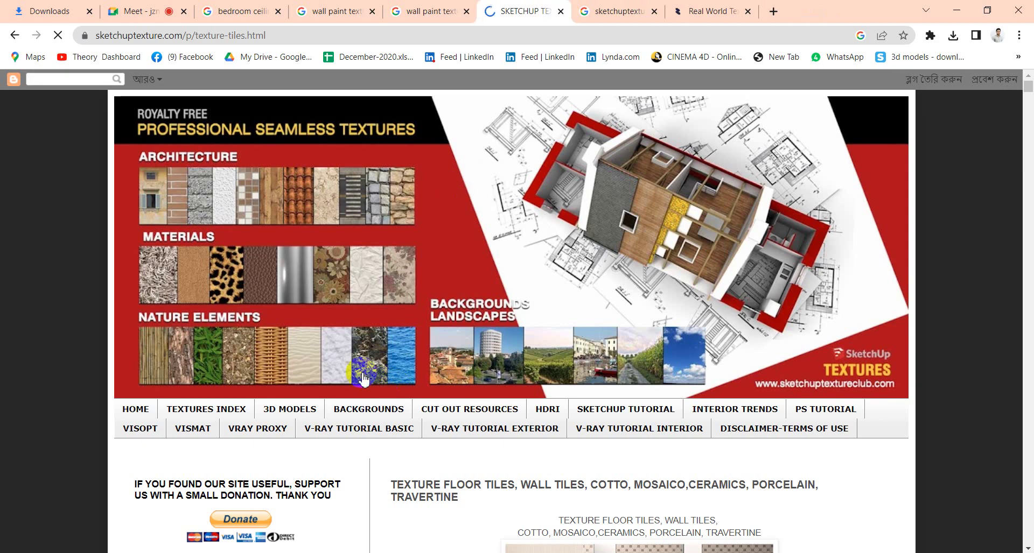
Step: Examine the sketchuptexture.com tiles page for a way to find marble textures, including its blog search and texture index
{"action": "scroll", "coordinate": [277, 295], "scroll_direction": "down", "scroll_amount": 5}
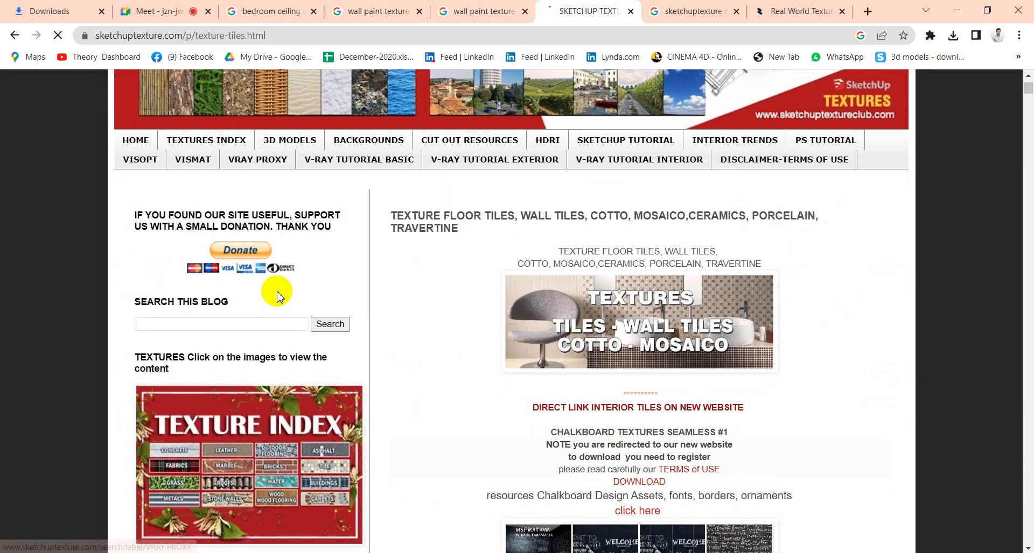
{"action": "scroll", "coordinate": [277, 296], "scroll_direction": "down", "scroll_amount": 10}
{"action": "scroll", "coordinate": [277, 296], "scroll_direction": "down", "scroll_amount": 12}
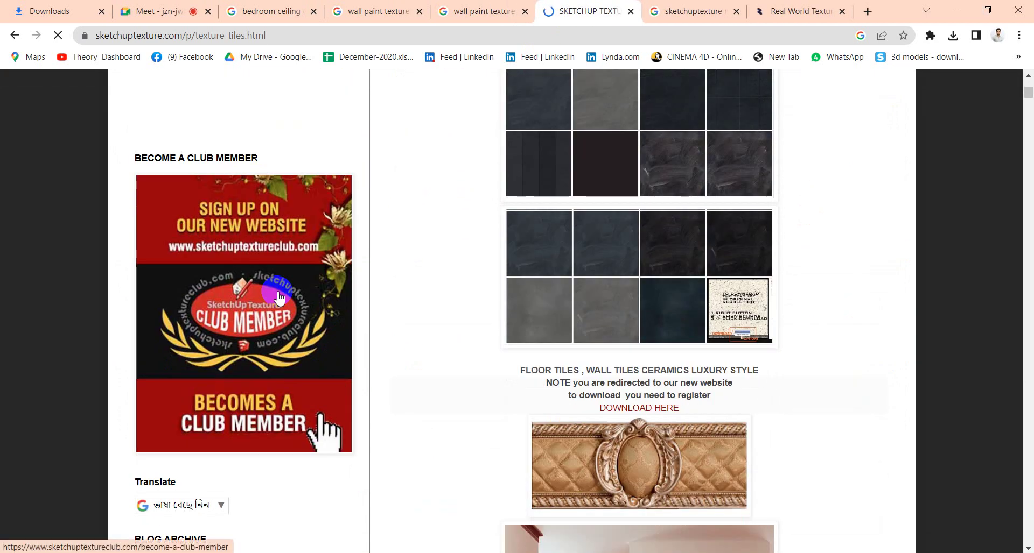
{"action": "scroll", "coordinate": [277, 296], "scroll_direction": "up", "scroll_amount": 7}
{"action": "scroll", "coordinate": [278, 297], "scroll_direction": "up", "scroll_amount": 7}
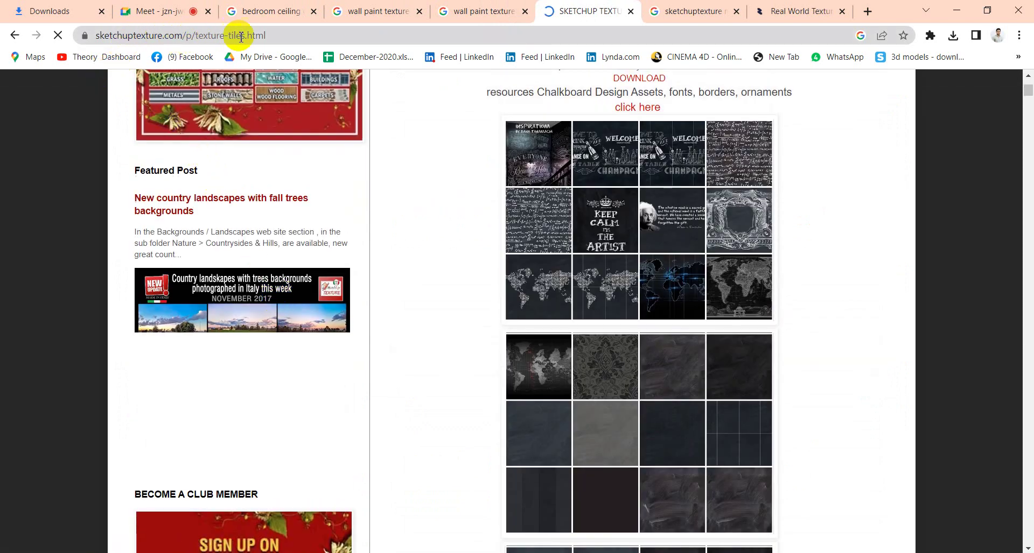
{"action": "left_click", "coordinate": [267, 35]}
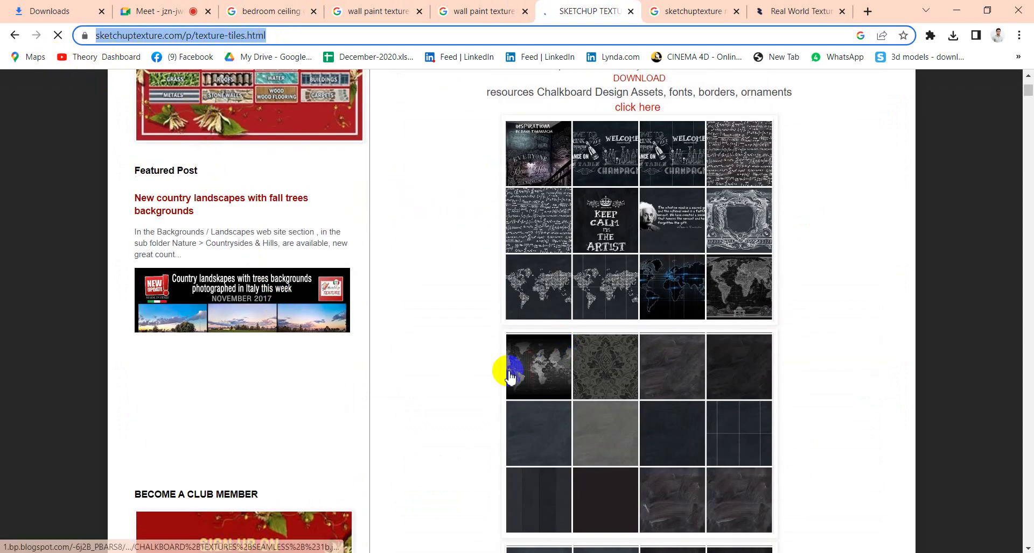
{"action": "scroll", "coordinate": [505, 374], "scroll_direction": "down", "scroll_amount": 3}
{"action": "scroll", "coordinate": [506, 373], "scroll_direction": "up", "scroll_amount": 14}
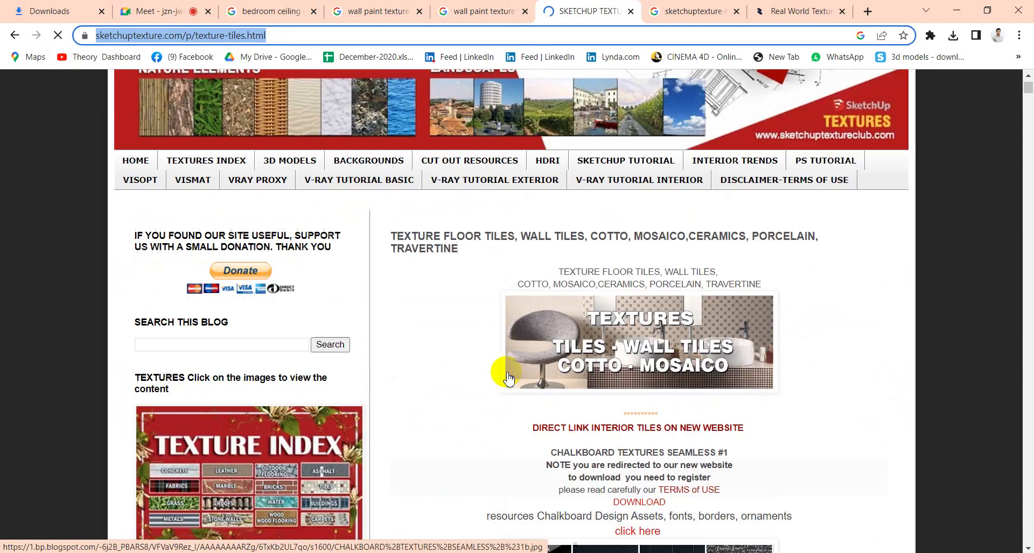
{"action": "scroll", "coordinate": [275, 403], "scroll_direction": "down", "scroll_amount": 3}
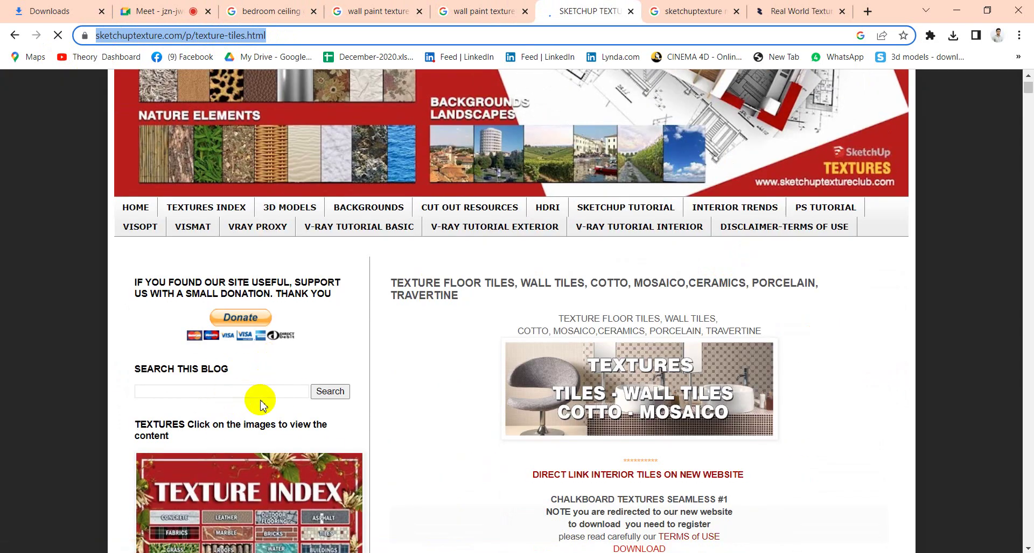
Step: Search the sketchuptexture.com blog for "marbel"
{"action": "left_click", "coordinate": [259, 390]}
{"action": "scroll", "coordinate": [258, 390], "scroll_direction": "down", "scroll_amount": 1}
{"action": "type", "text": "ma"}
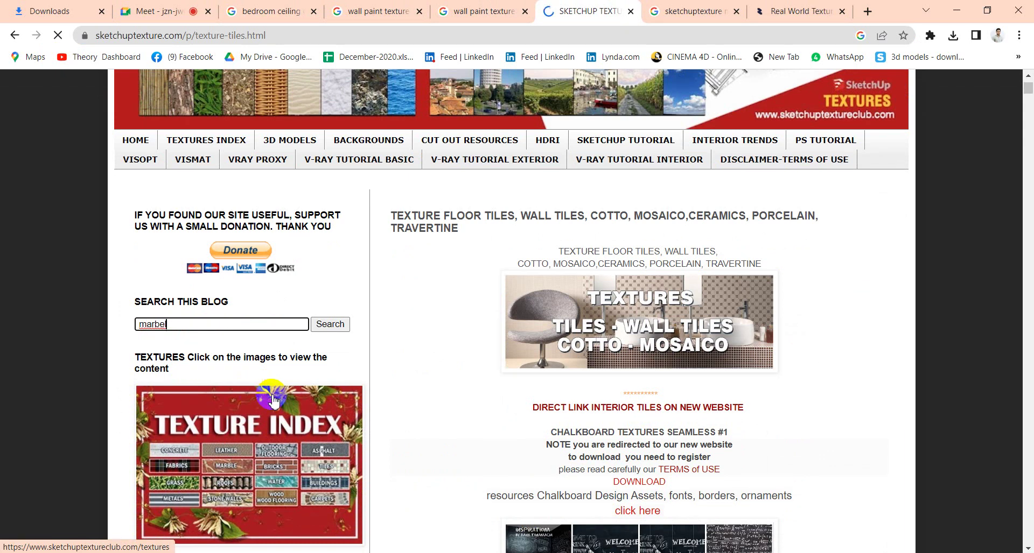
{"action": "type", "text": "rbel"}
{"action": "left_click", "coordinate": [344, 327]}
Step: Open the site's textures index and view its list of texture categories
{"action": "scroll", "coordinate": [331, 327], "scroll_direction": "down", "scroll_amount": 1}
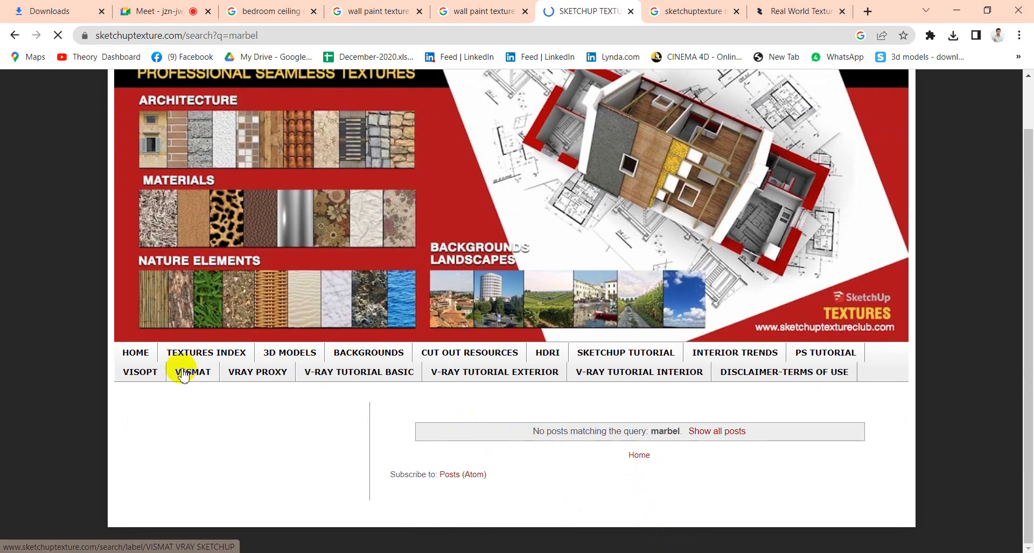
{"action": "left_click", "coordinate": [187, 351]}
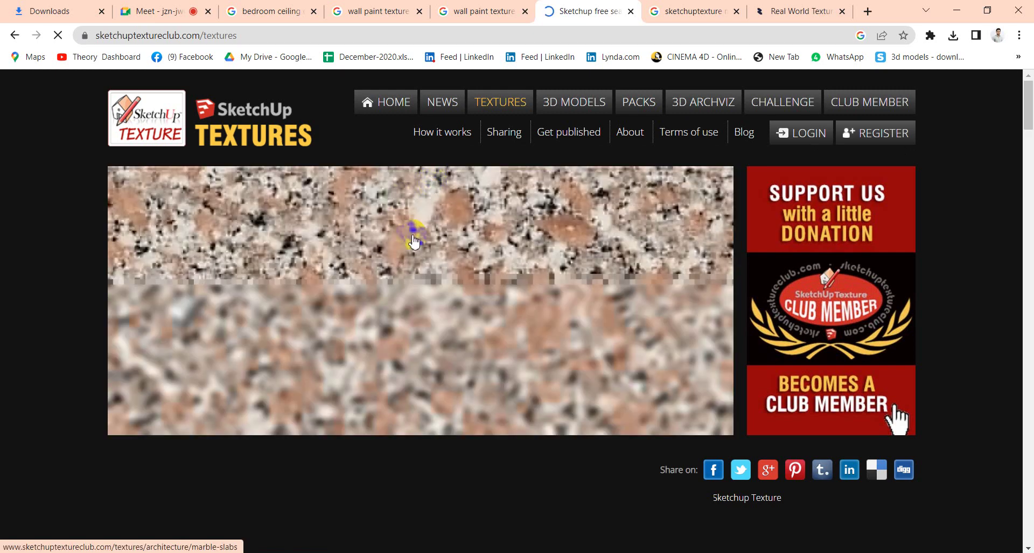
{"action": "scroll", "coordinate": [414, 316], "scroll_direction": "down", "scroll_amount": 6}
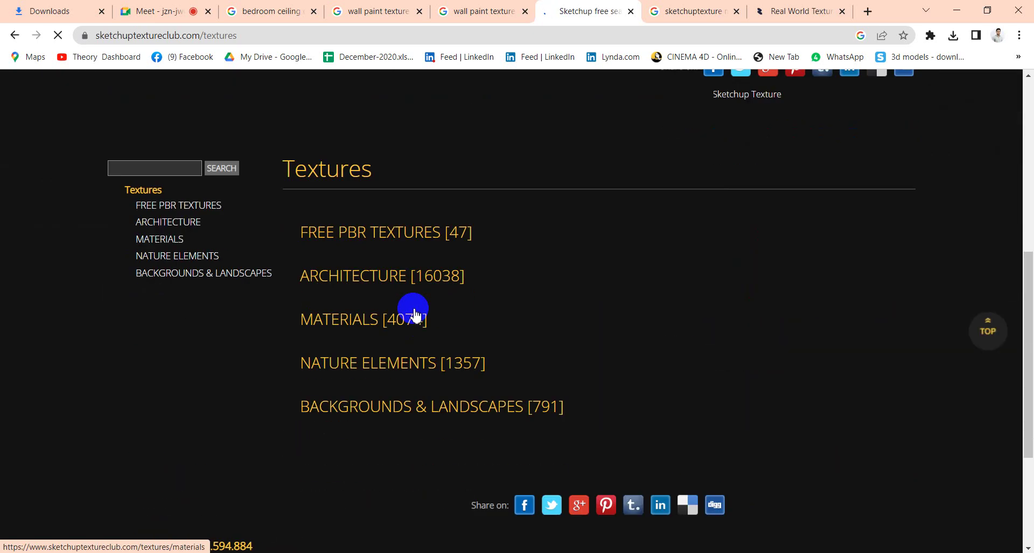
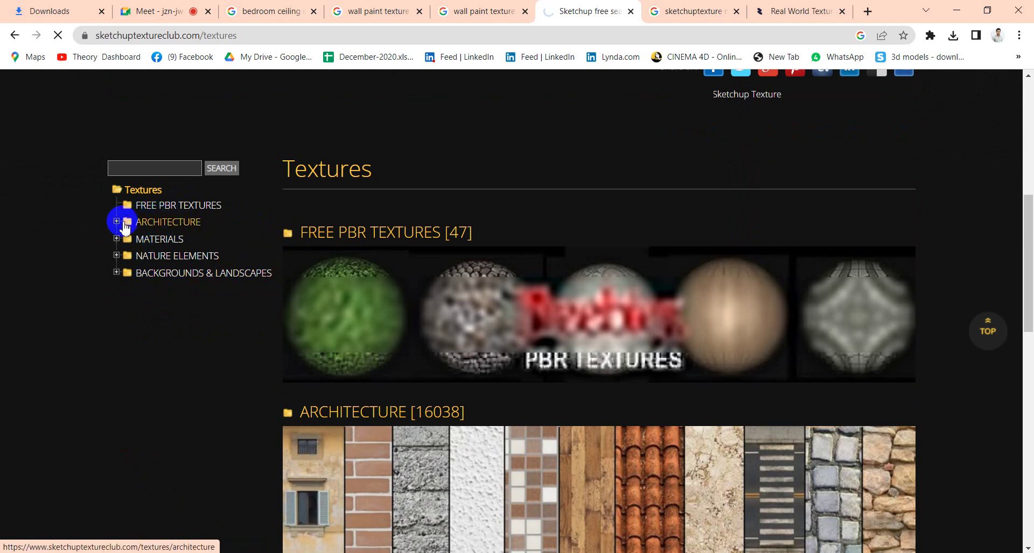
Step: Browse the sketchuptextureclub.com Architecture texture categories and open the Wood category
{"action": "scroll", "coordinate": [173, 260], "scroll_direction": "down", "scroll_amount": 10}
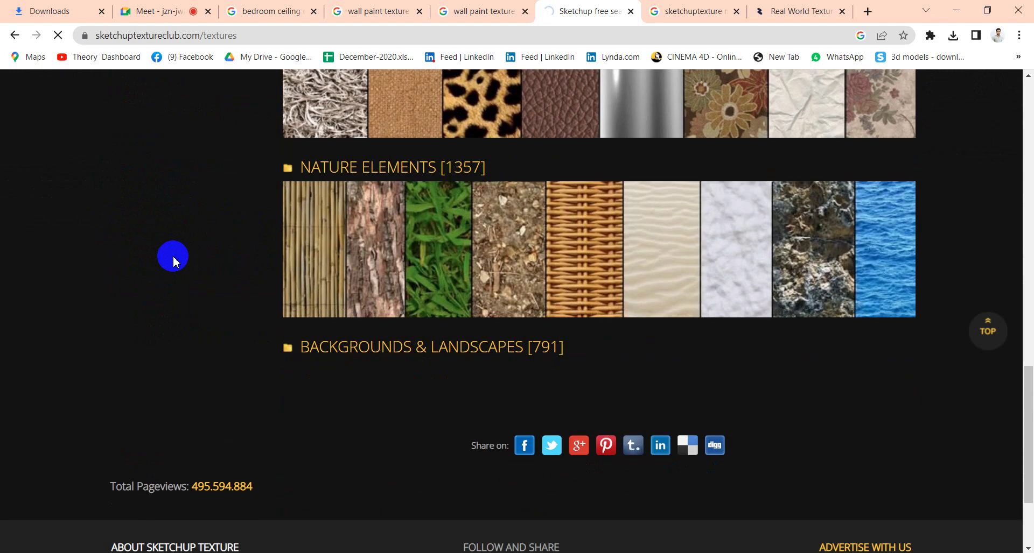
{"action": "scroll", "coordinate": [173, 260], "scroll_direction": "up", "scroll_amount": 10}
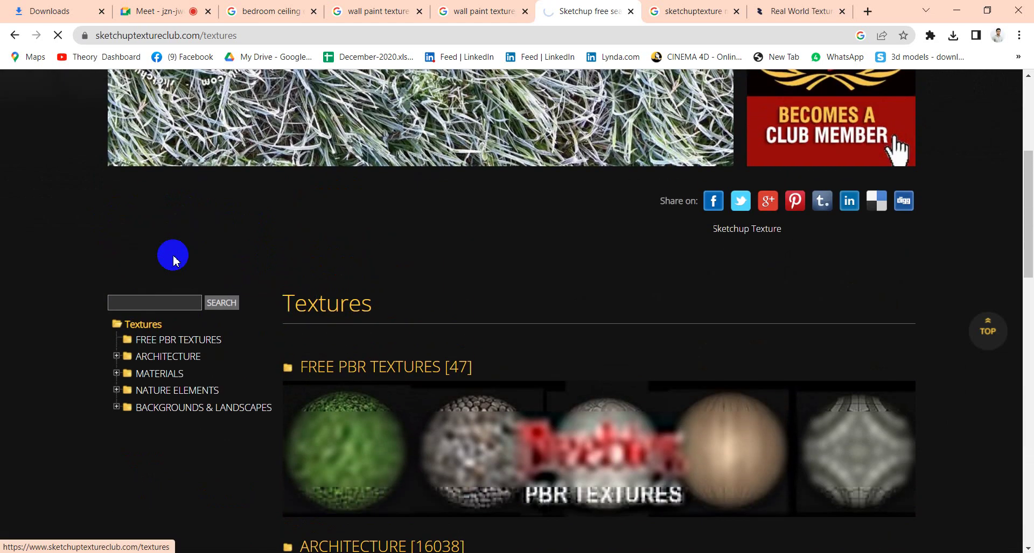
{"action": "scroll", "coordinate": [686, 388], "scroll_direction": "down", "scroll_amount": 3}
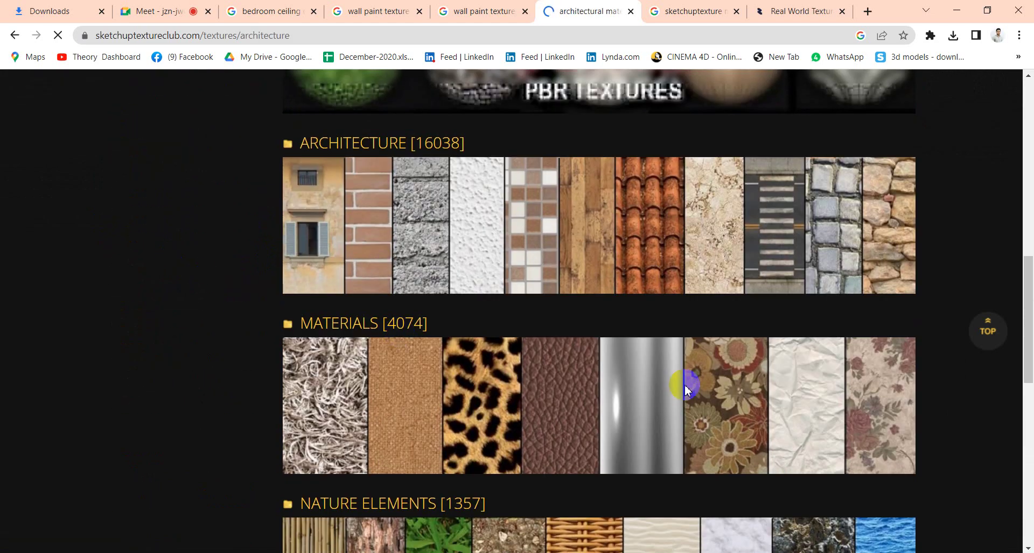
{"action": "scroll", "coordinate": [331, 349], "scroll_direction": "down", "scroll_amount": 5}
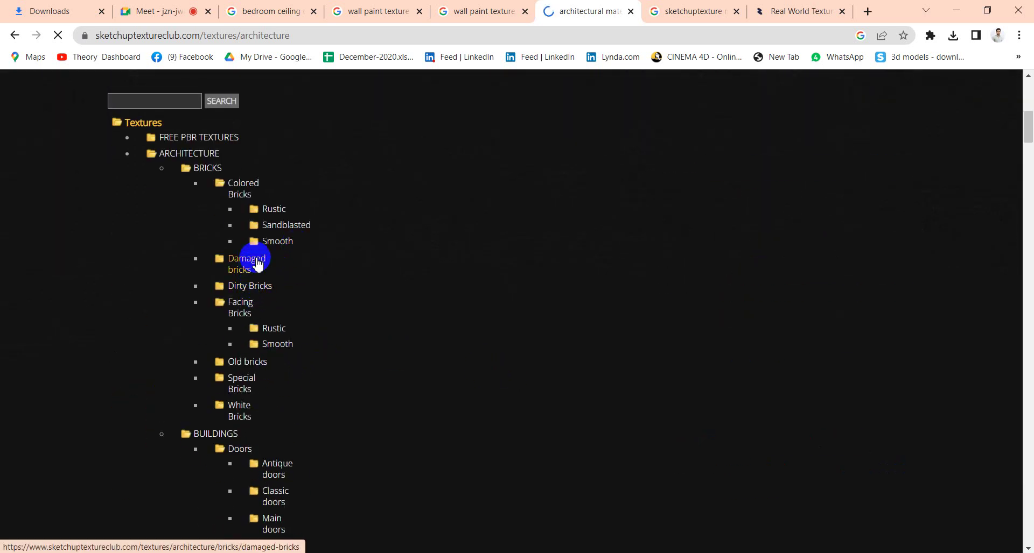
{"action": "scroll", "coordinate": [288, 253], "scroll_direction": "down", "scroll_amount": 2}
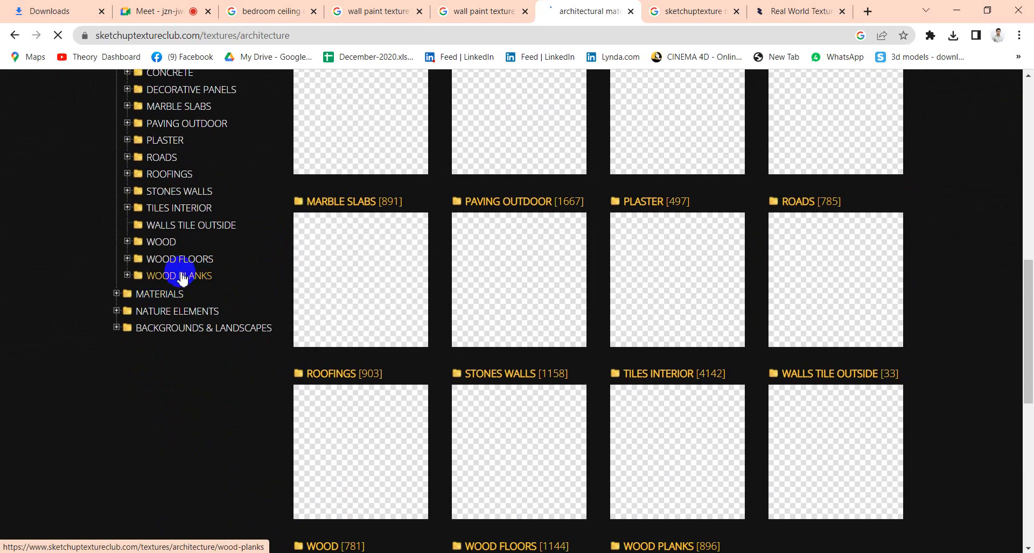
{"action": "scroll", "coordinate": [162, 267], "scroll_direction": "down", "scroll_amount": 3}
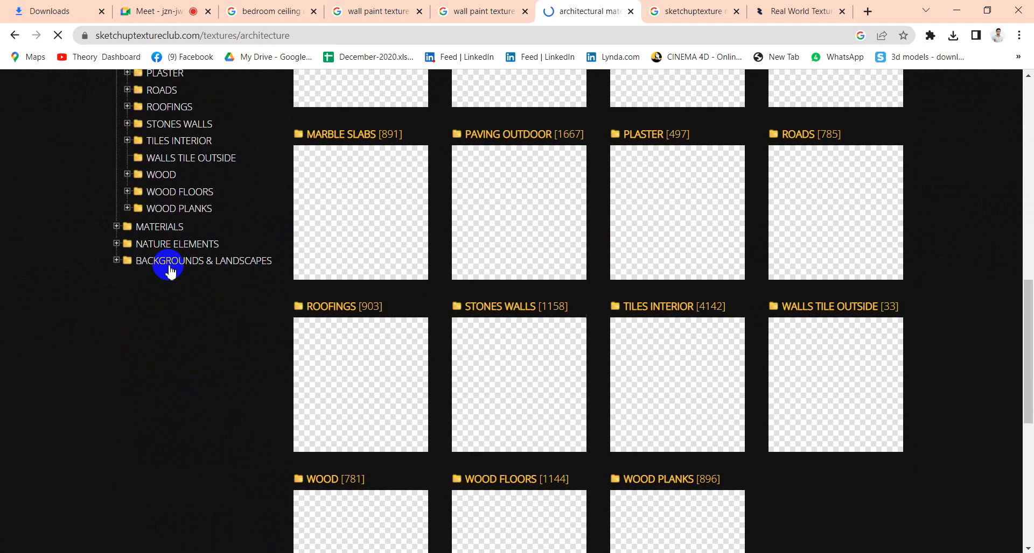
{"action": "left_click", "coordinate": [170, 178]}
{"action": "left_click", "coordinate": [463, 11]}
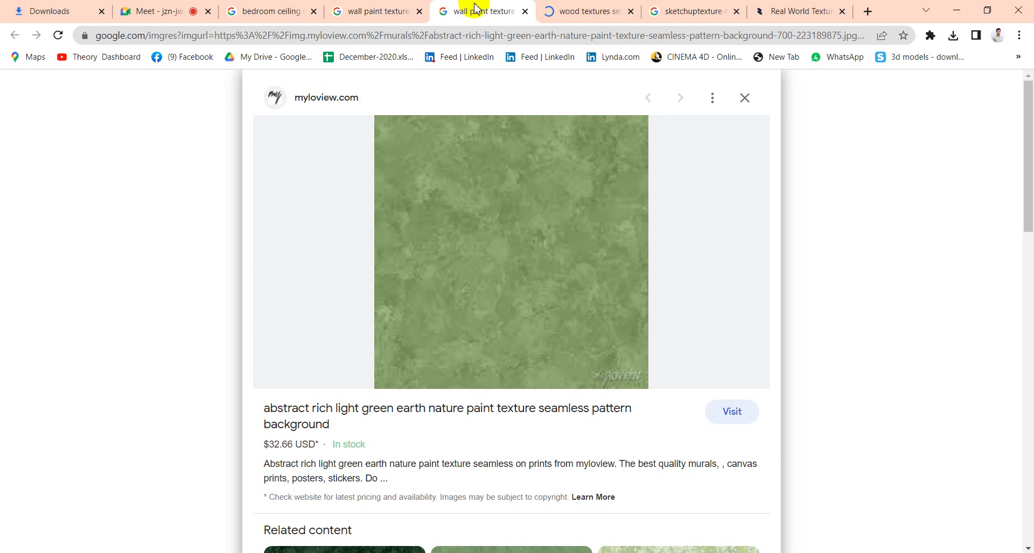
{"action": "left_click", "coordinate": [587, 11]}
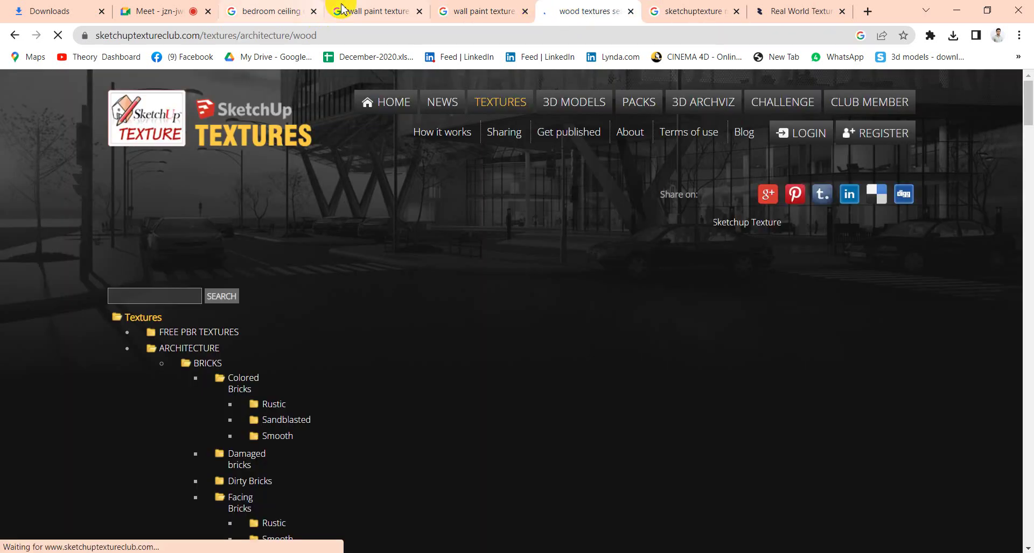
Step: Replace the bedroom ceiling design search on Google with a search for "marble tiles texture"
{"action": "left_click", "coordinate": [288, 7]}
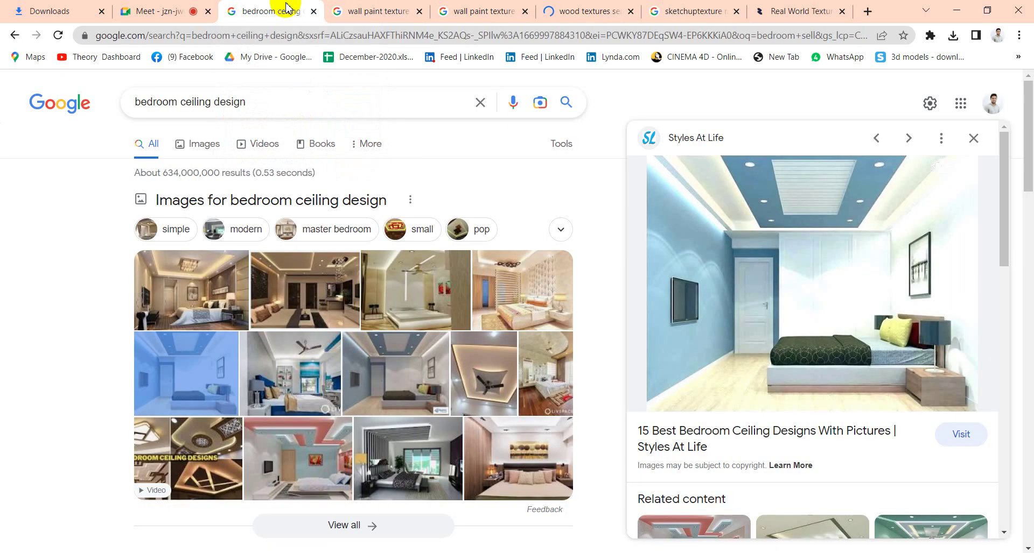
{"action": "left_click_drag", "start_coordinate": [266, 108], "coordinate": [3, 130]}
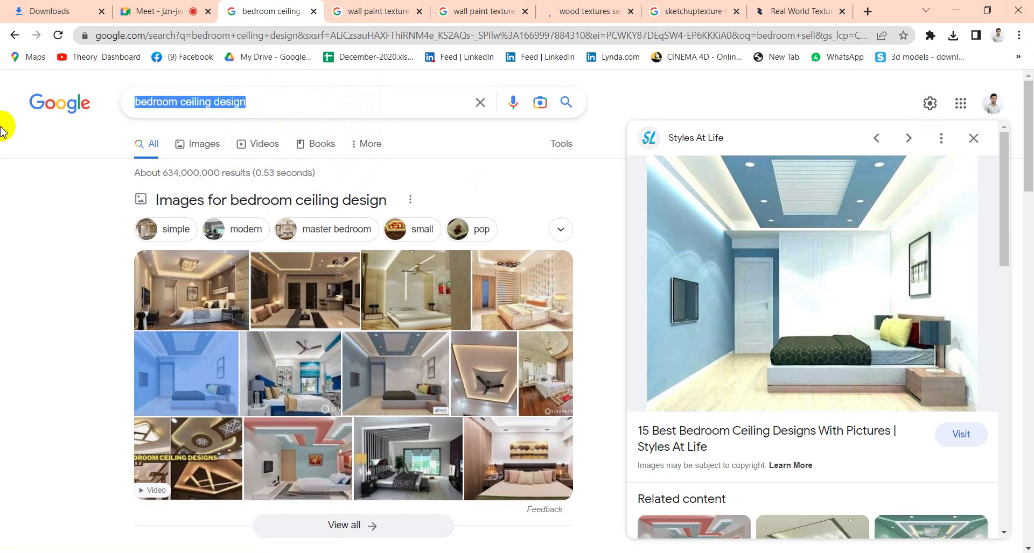
{"action": "key", "text": "BackSpace"}
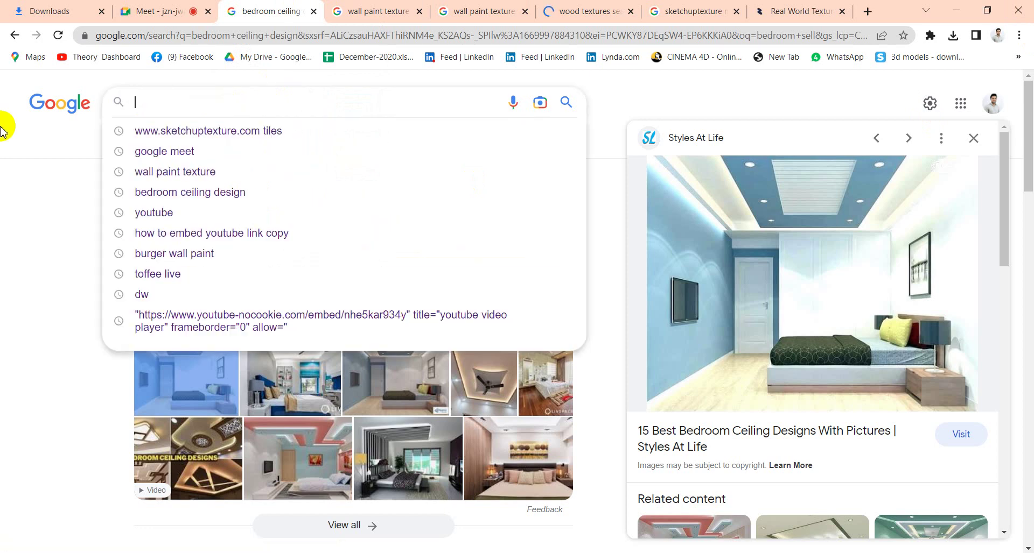
{"action": "type", "text": "tile"}
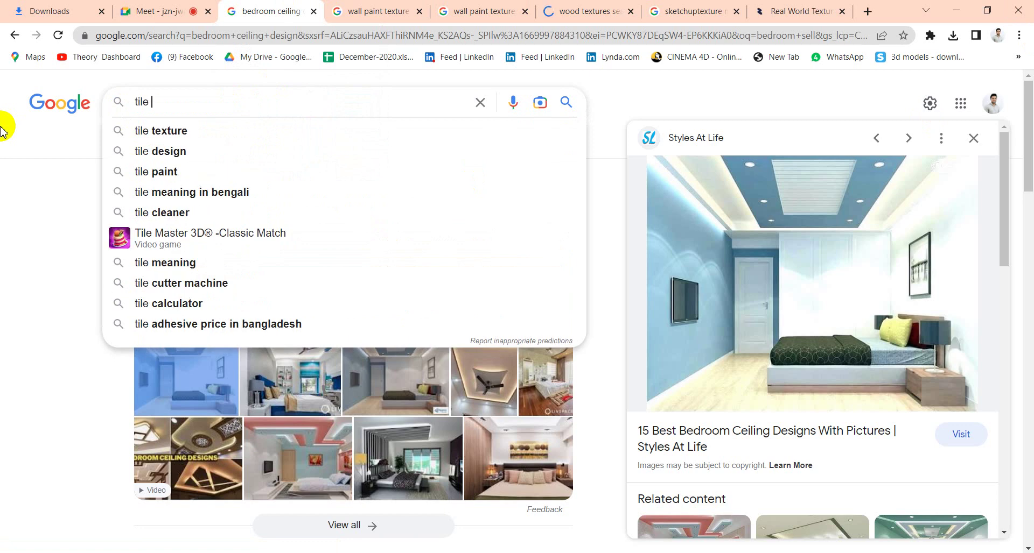
{"action": "key", "text": "BackSpace"}
{"action": "key", "text": "BackSpace"}
{"action": "key", "text": "BackSpace"}
{"action": "key", "text": "BackSpace"}
{"action": "key", "text": "BackSpace"}
{"action": "type", "text": "marb"}
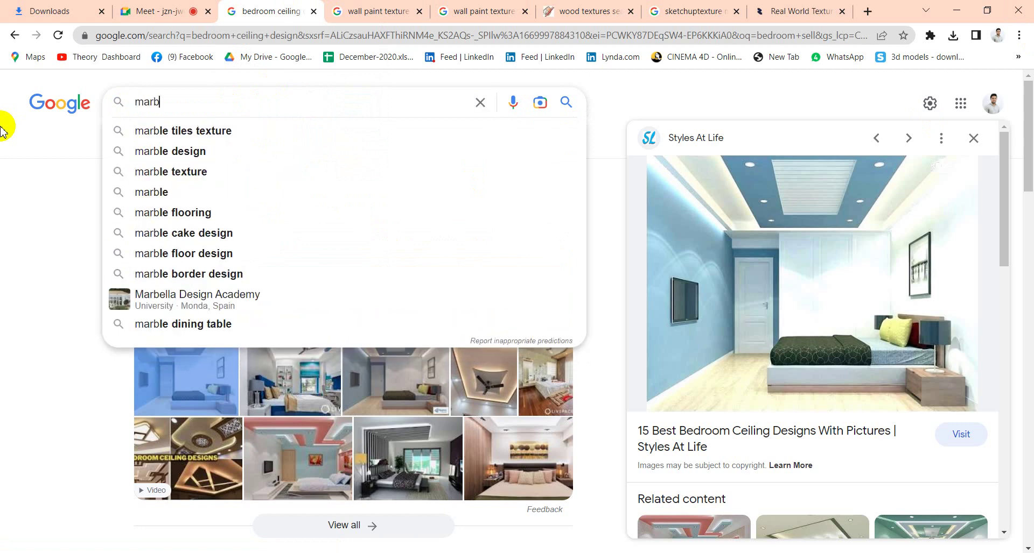
{"action": "left_click", "coordinate": [221, 131]}
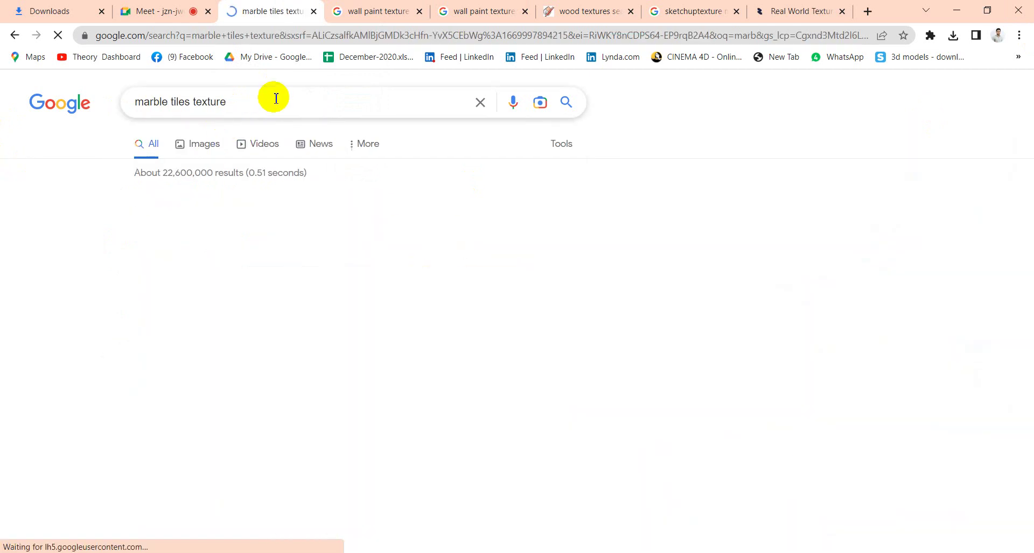
Step: Refine the search to "marble tiles texture seamless" and browse the image results
{"action": "left_click", "coordinate": [274, 98]}
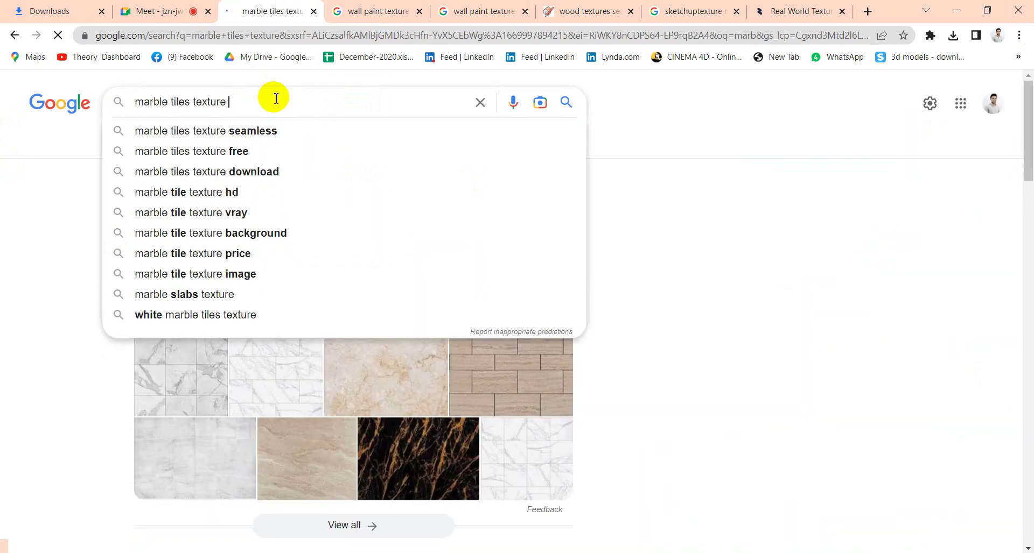
{"action": "left_click", "coordinate": [278, 132]}
{"action": "left_click", "coordinate": [199, 153]}
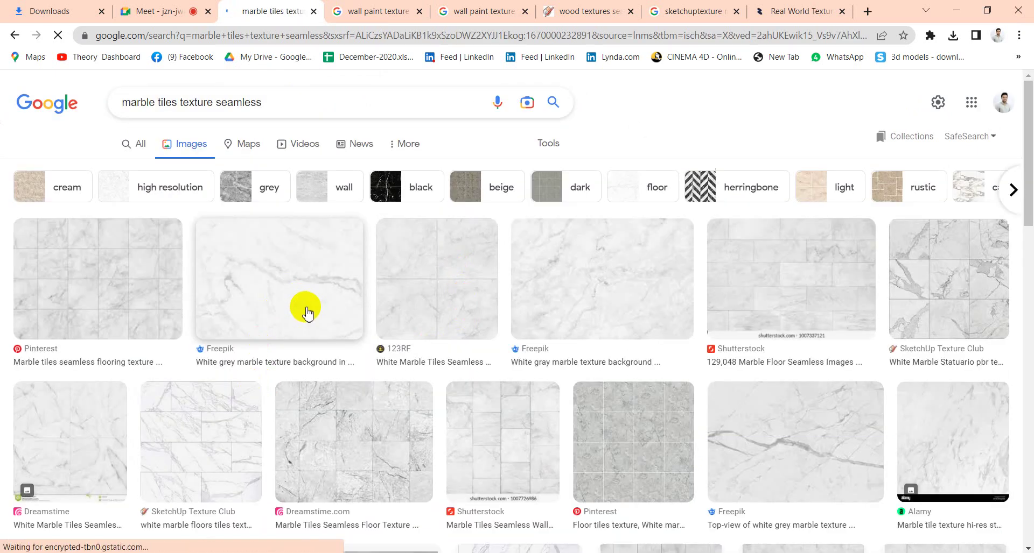
{"action": "scroll", "coordinate": [307, 310], "scroll_direction": "down", "scroll_amount": 5}
{"action": "scroll", "coordinate": [312, 304], "scroll_direction": "up", "scroll_amount": 5}
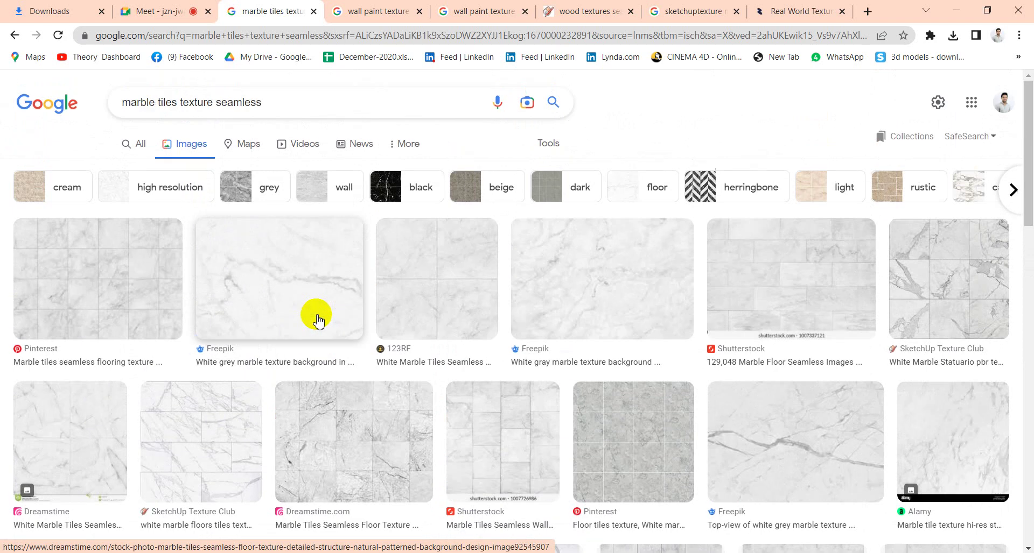
Step: Save Freepik's white grey marble texture image as "download (1)" in the Class 06 folder of Batch 2201 on drive G
{"action": "left_click", "coordinate": [300, 276]}
{"action": "right_click", "coordinate": [813, 209]}
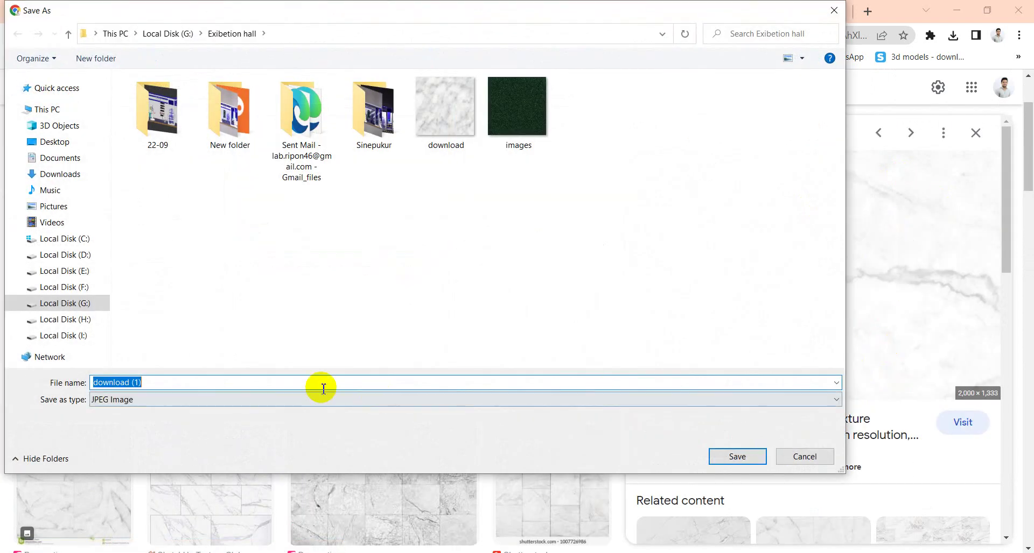
{"action": "left_click", "coordinate": [68, 33]}
{"action": "double_click", "coordinate": [185, 125]}
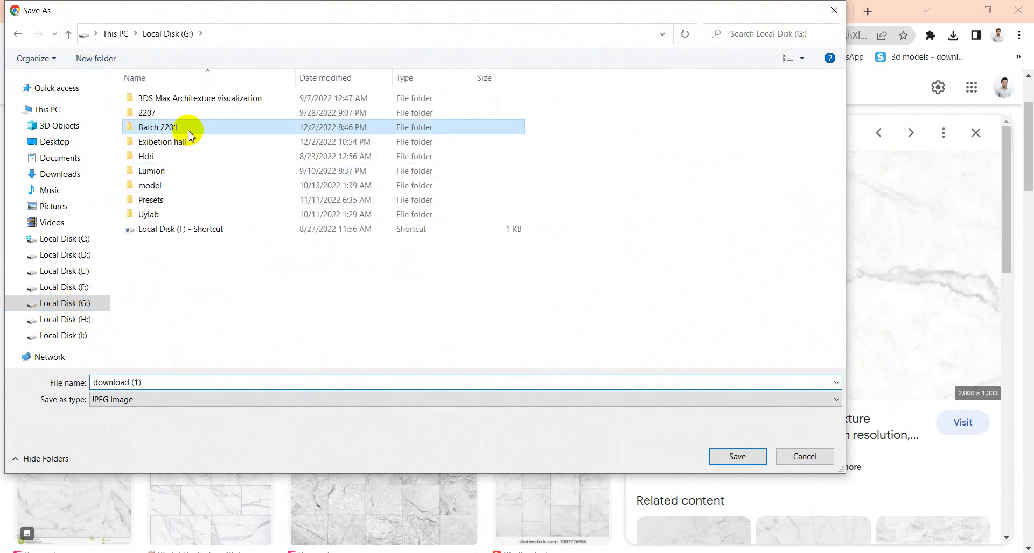
{"action": "left_click", "coordinate": [464, 125]}
{"action": "double_click", "coordinate": [465, 125]}
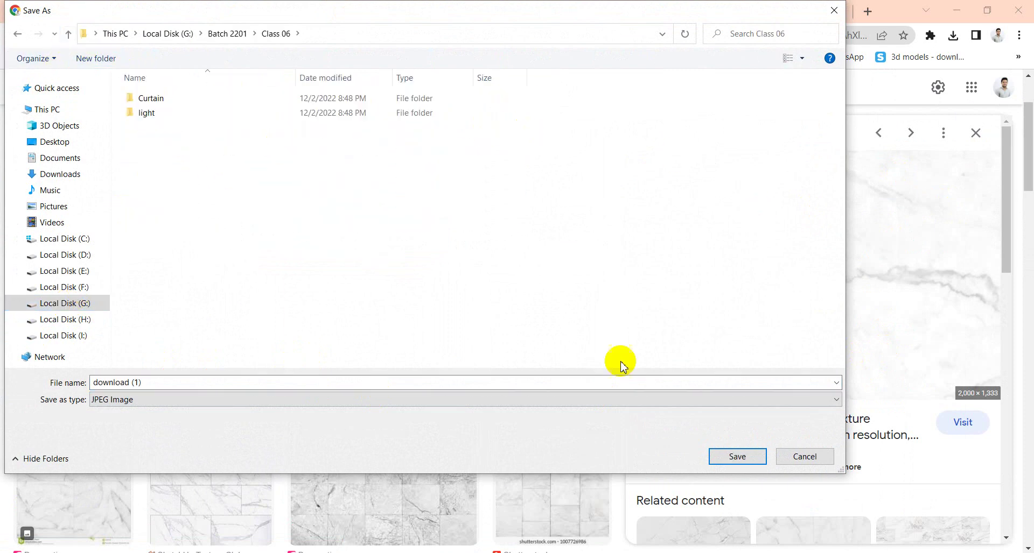
{"action": "left_click", "coordinate": [736, 457]}
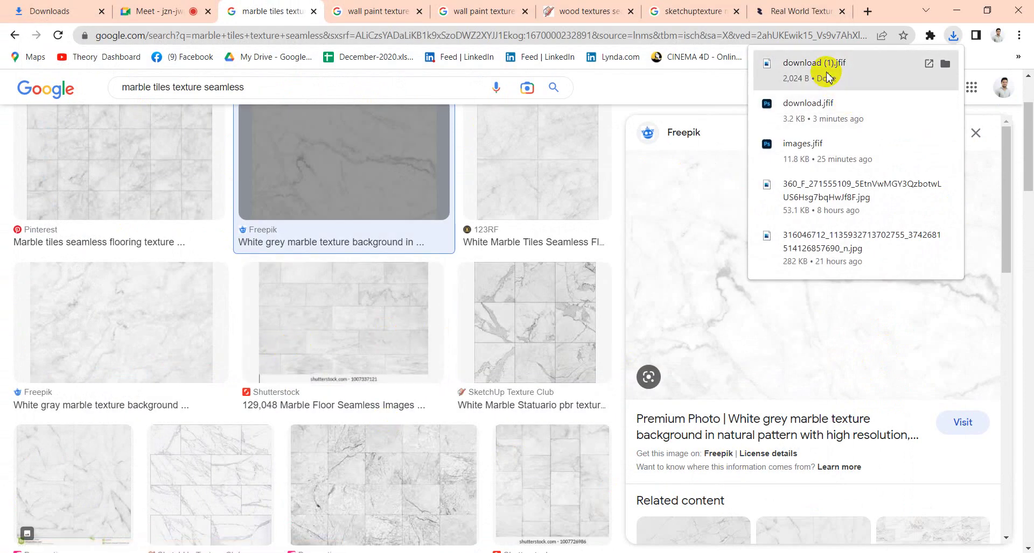
Step: Switch to 3ds Max and review the coordinates and bitmap parameters of the floor material's tile bitmap map
{"action": "key", "text": "alt+Tab"}
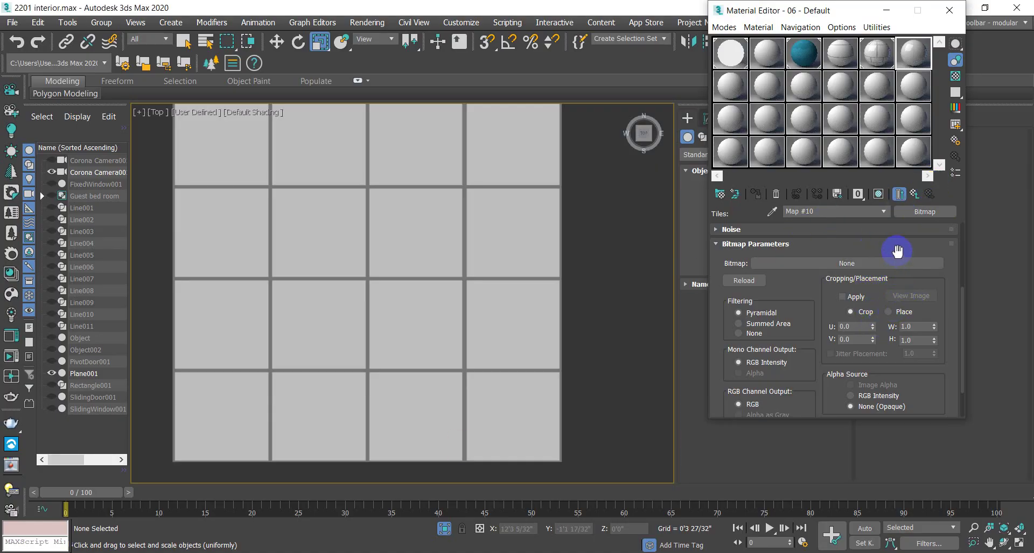
{"action": "scroll", "coordinate": [928, 248], "scroll_direction": "up", "scroll_amount": 1}
{"action": "scroll", "coordinate": [936, 267], "scroll_direction": "down", "scroll_amount": 2}
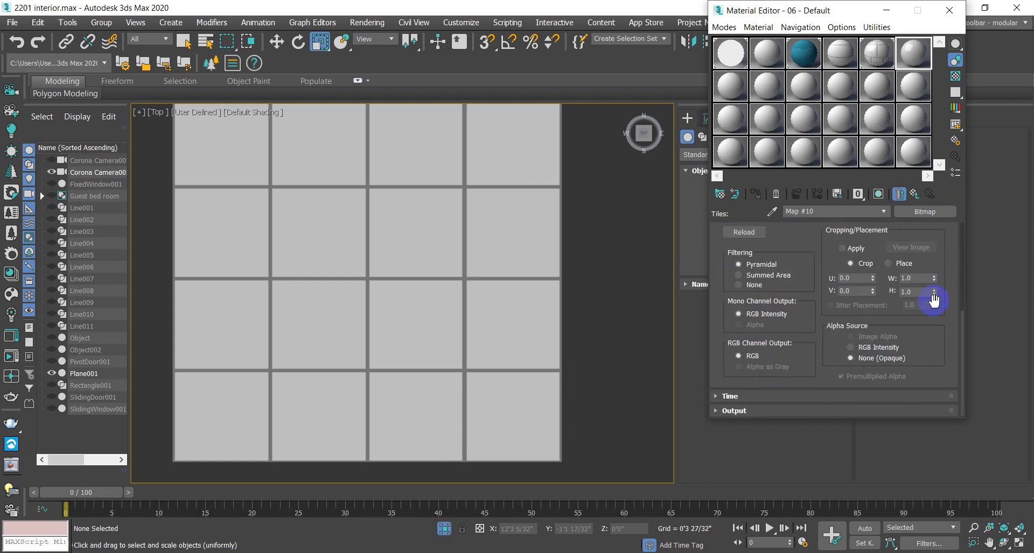
{"action": "scroll", "coordinate": [934, 296], "scroll_direction": "up", "scroll_amount": 6}
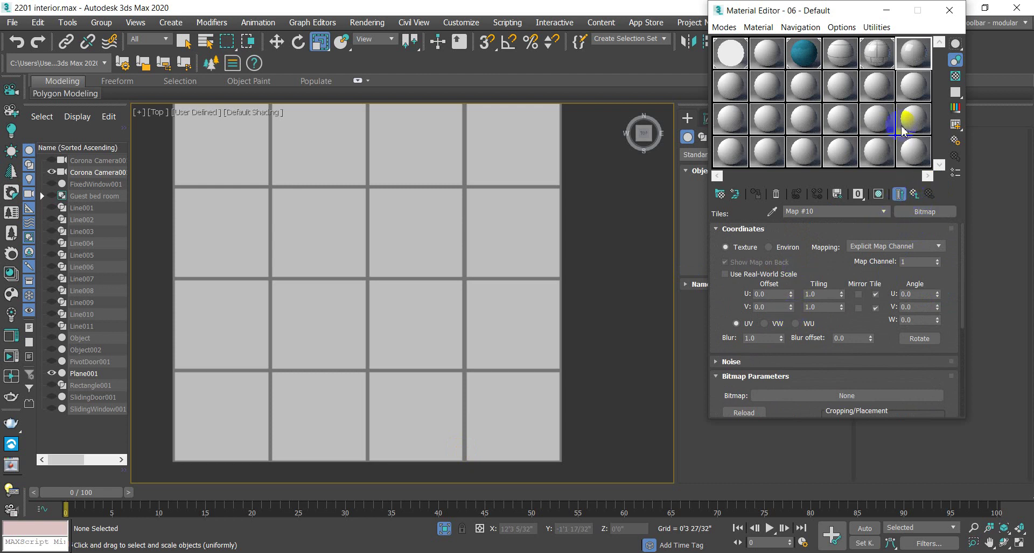
{"action": "left_click", "coordinate": [915, 57]}
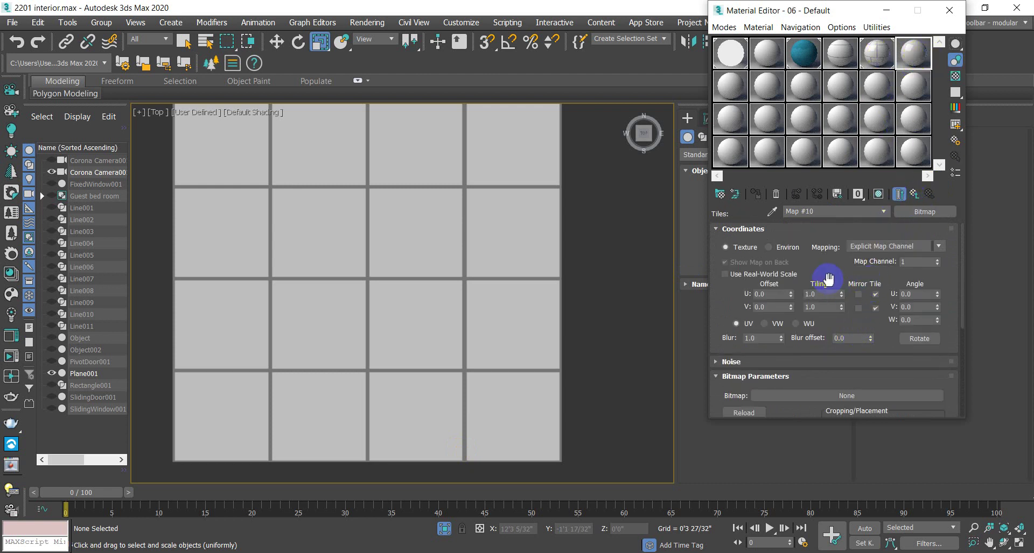
{"action": "left_click", "coordinate": [716, 378]}
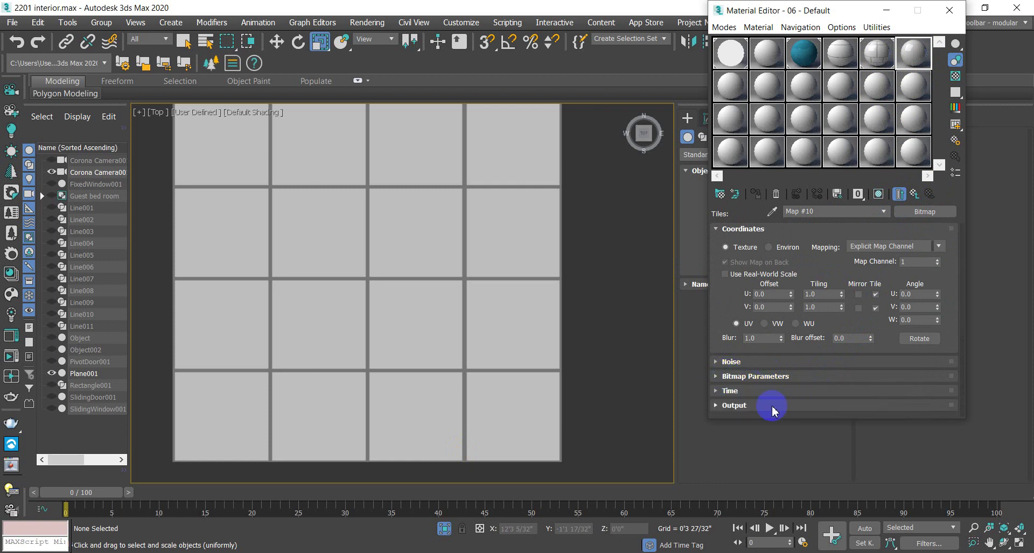
{"action": "left_click", "coordinate": [914, 195]}
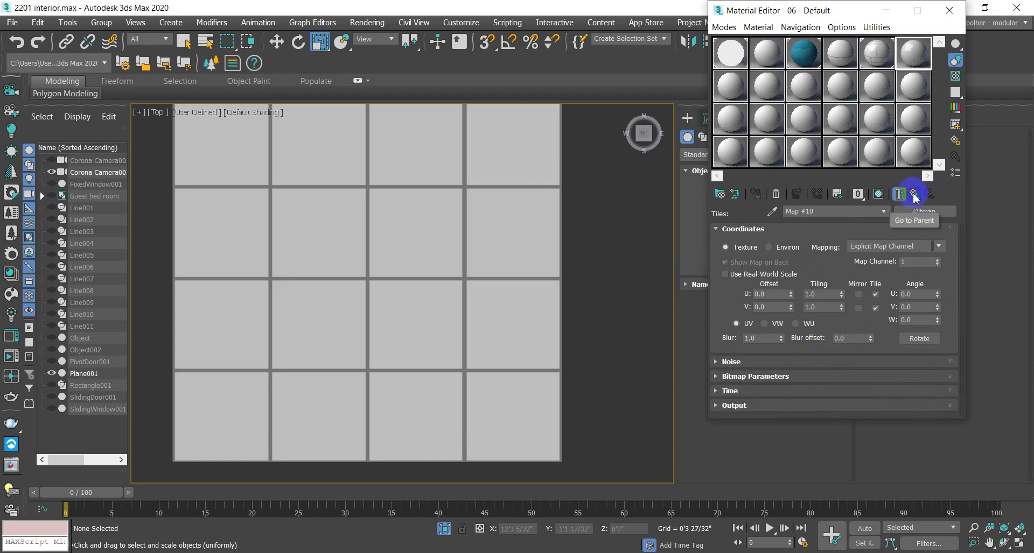
{"action": "left_click", "coordinate": [739, 274]}
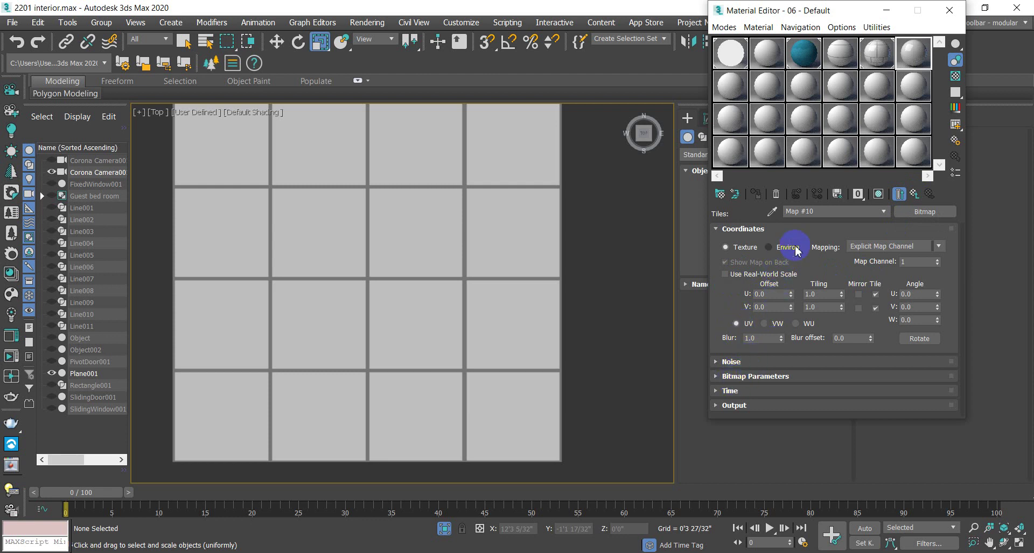
{"action": "left_click", "coordinate": [716, 230]}
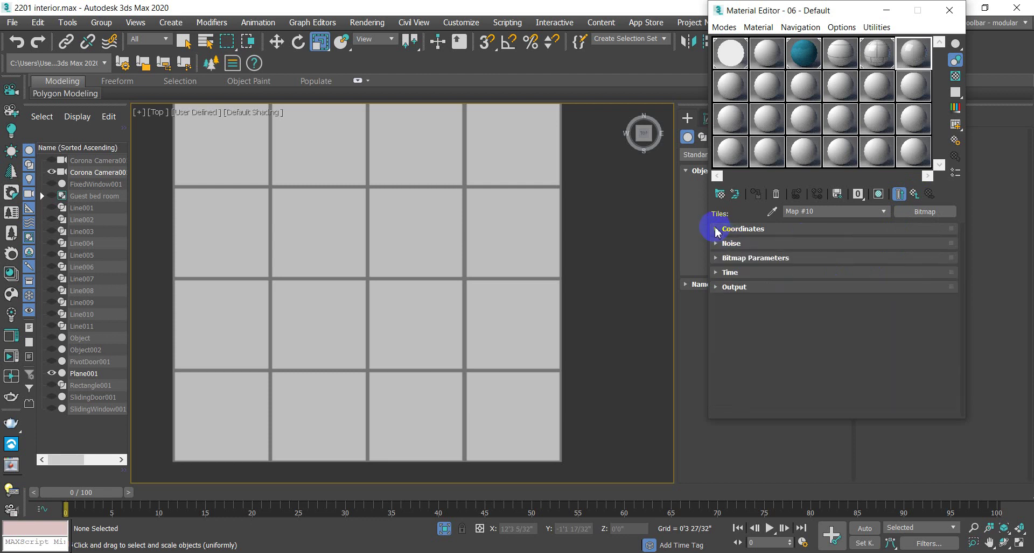
{"action": "left_click", "coordinate": [719, 259]}
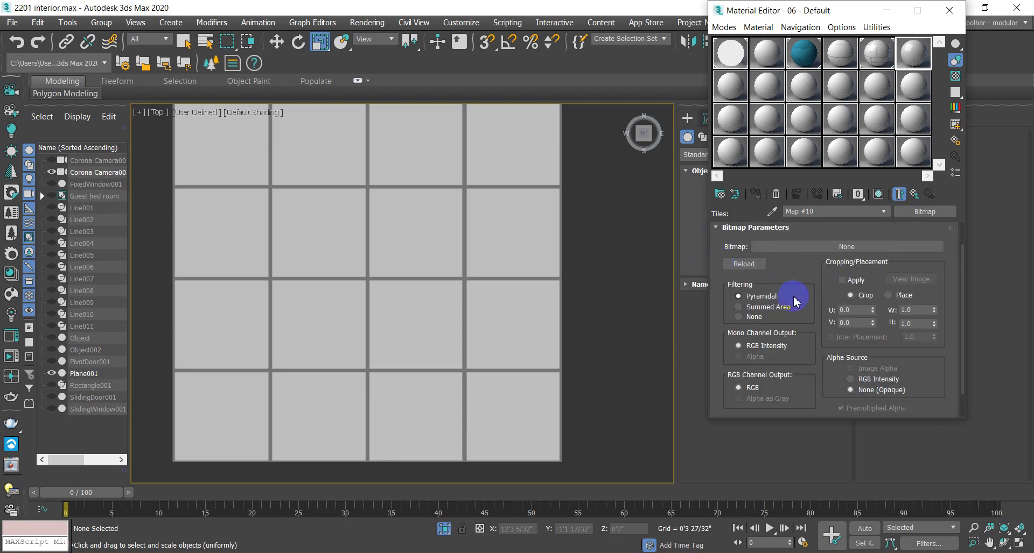
{"action": "scroll", "coordinate": [797, 293], "scroll_direction": "down", "scroll_amount": 2}
Step: Inspect the floor Tiles map's coordinates, tile and grout setup, and the parameters of its tile bitmap map
{"action": "left_click", "coordinate": [916, 195]}
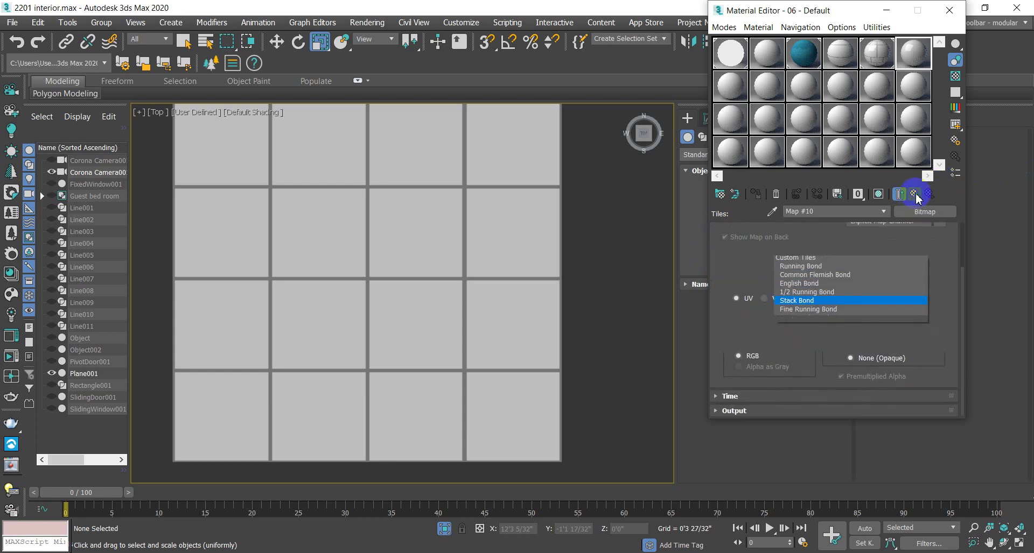
{"action": "scroll", "coordinate": [890, 321], "scroll_direction": "up", "scroll_amount": 2}
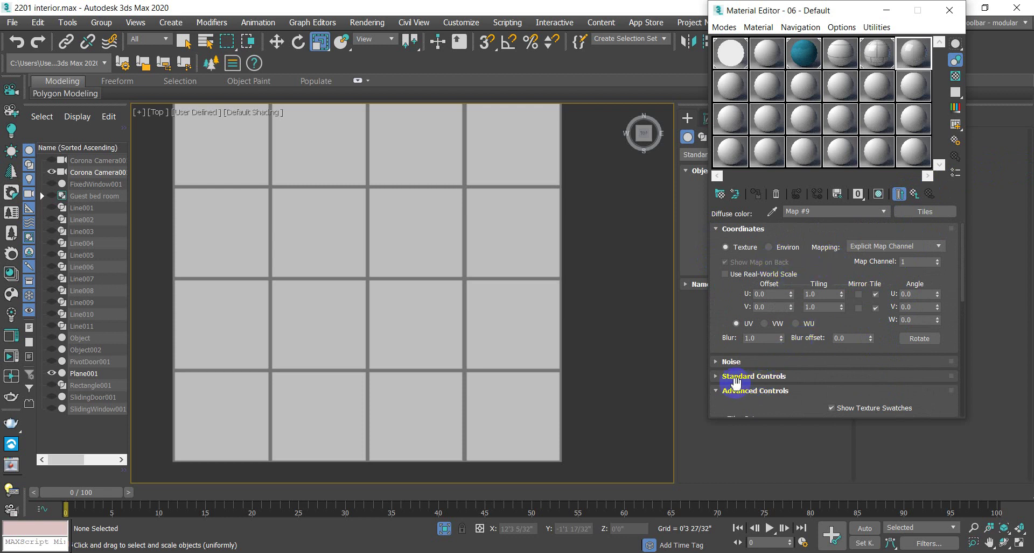
{"action": "scroll", "coordinate": [911, 346], "scroll_direction": "down", "scroll_amount": 4}
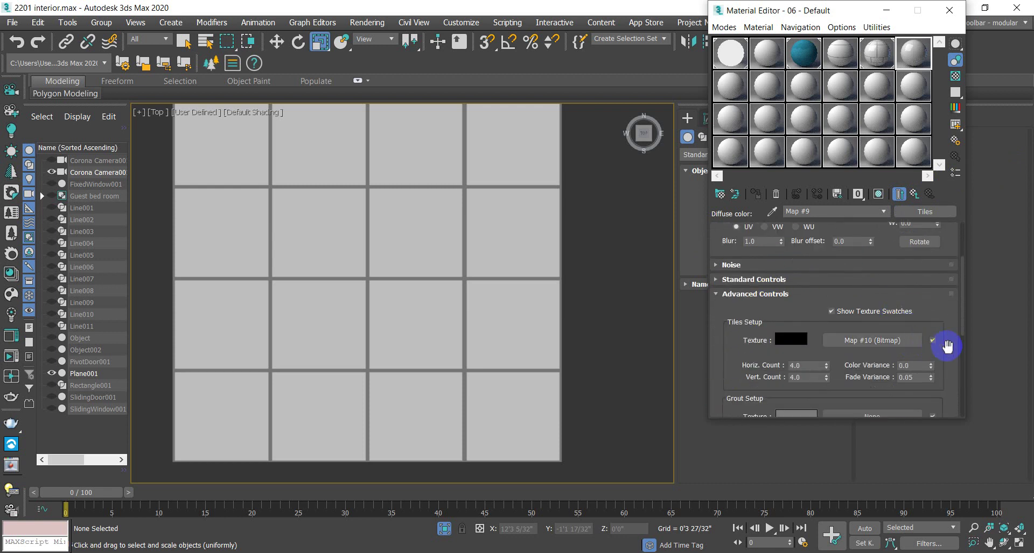
{"action": "scroll", "coordinate": [941, 348], "scroll_direction": "down", "scroll_amount": 1}
{"action": "left_click", "coordinate": [865, 294]}
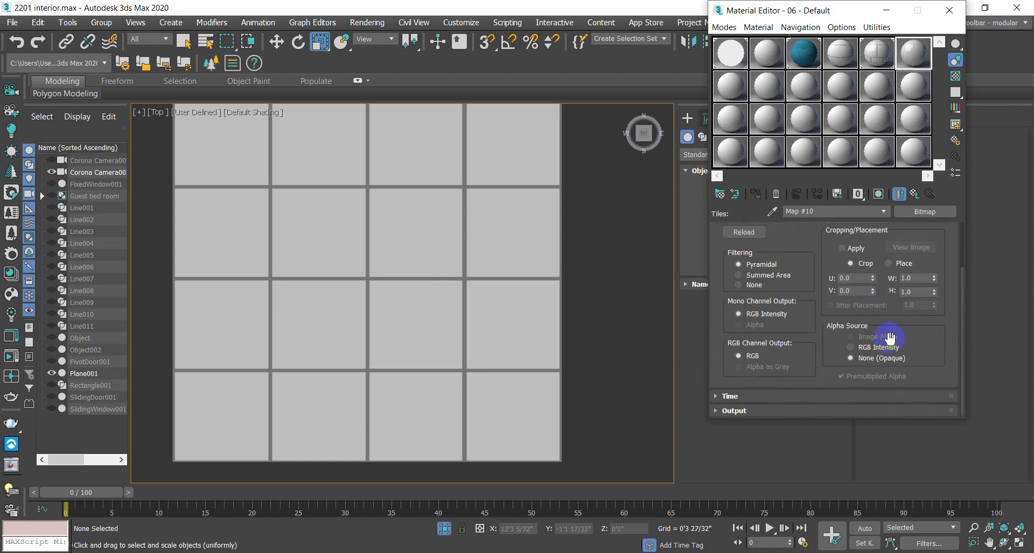
{"action": "scroll", "coordinate": [890, 338], "scroll_direction": "up", "scroll_amount": 2}
{"action": "scroll", "coordinate": [877, 323], "scroll_direction": "up", "scroll_amount": 1}
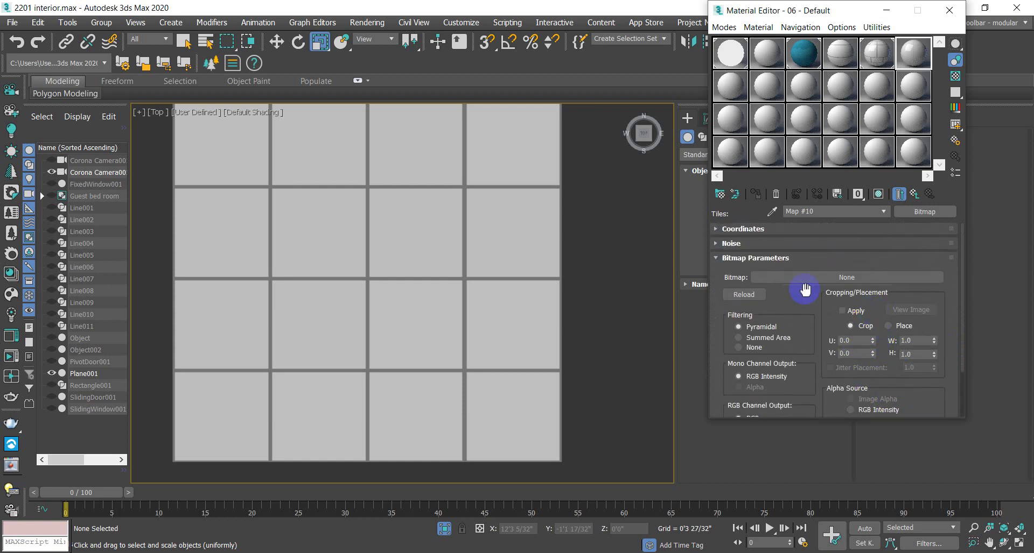
{"action": "scroll", "coordinate": [802, 323], "scroll_direction": "down", "scroll_amount": 3}
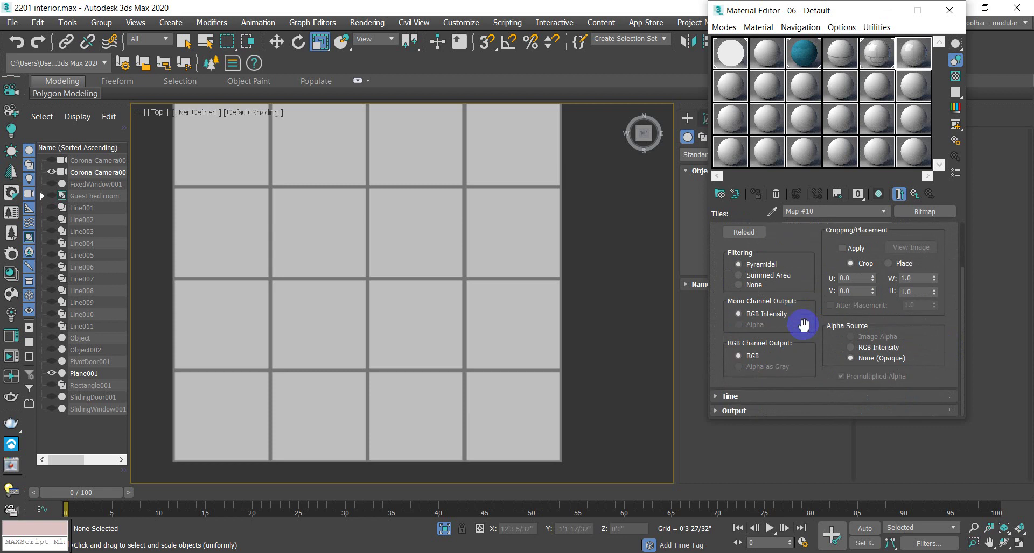
{"action": "scroll", "coordinate": [806, 323], "scroll_direction": "up", "scroll_amount": 3}
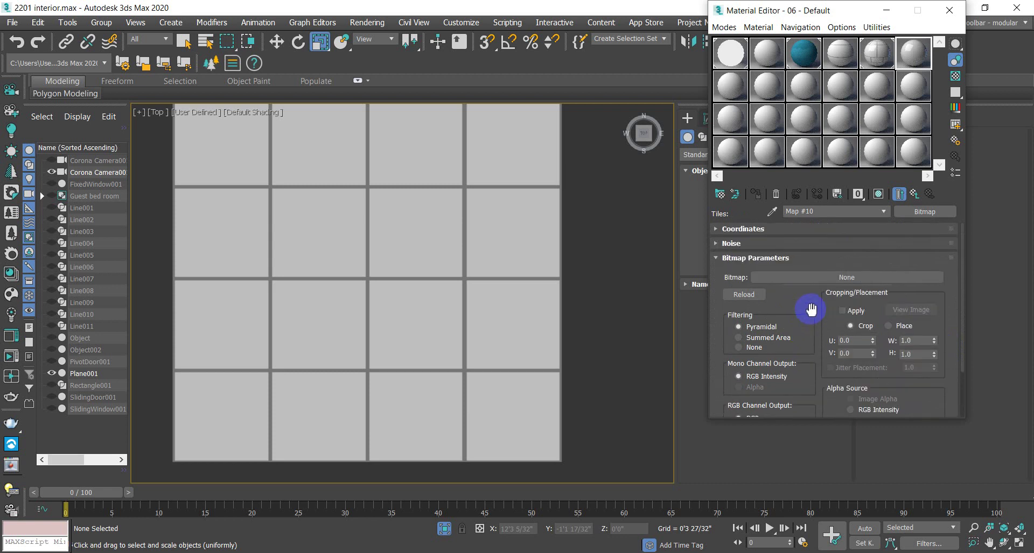
{"action": "left_click", "coordinate": [914, 195]}
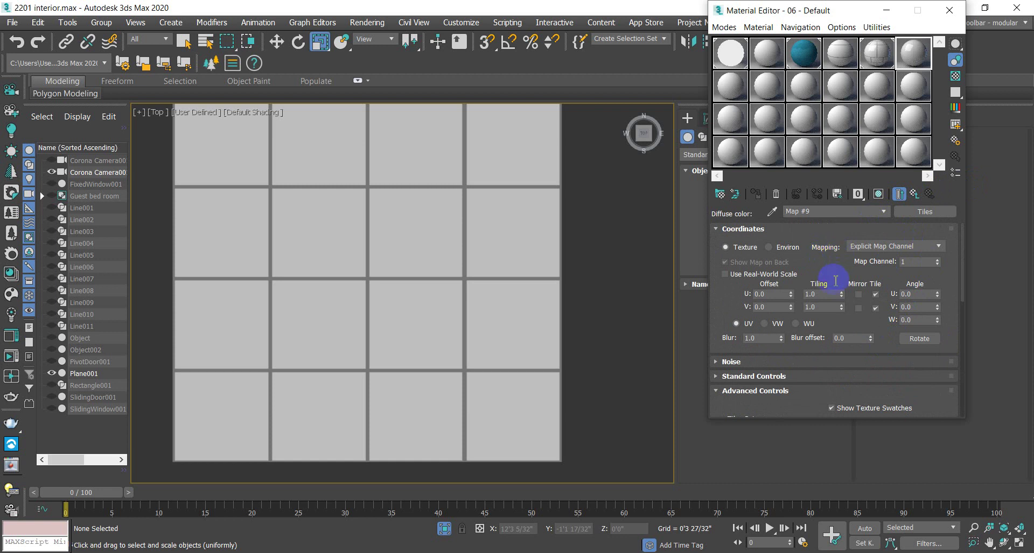
{"action": "left_click", "coordinate": [720, 232]}
{"action": "scroll", "coordinate": [728, 350], "scroll_direction": "down", "scroll_amount": 3}
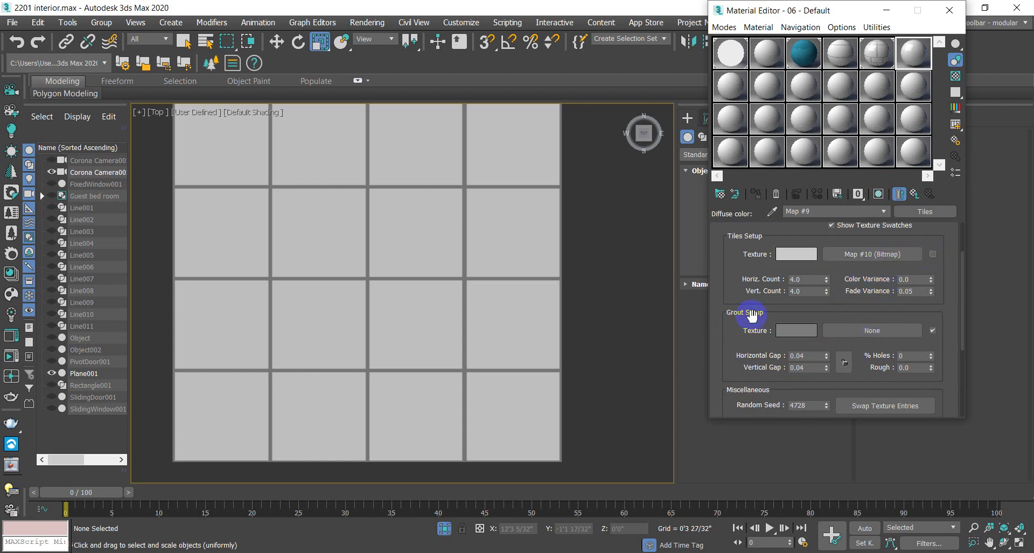
{"action": "scroll", "coordinate": [763, 318], "scroll_direction": "up", "scroll_amount": 1}
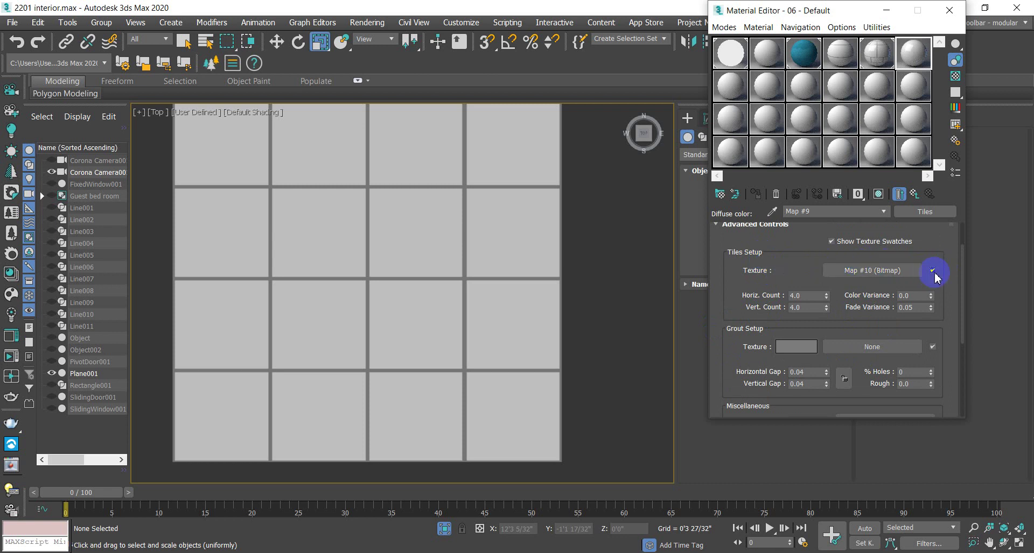
Step: Add a Bitmap map to the Tiles map's grout texture and open the Class 06 folder of Batch 2201 on drive G
{"action": "left_click", "coordinate": [862, 349]}
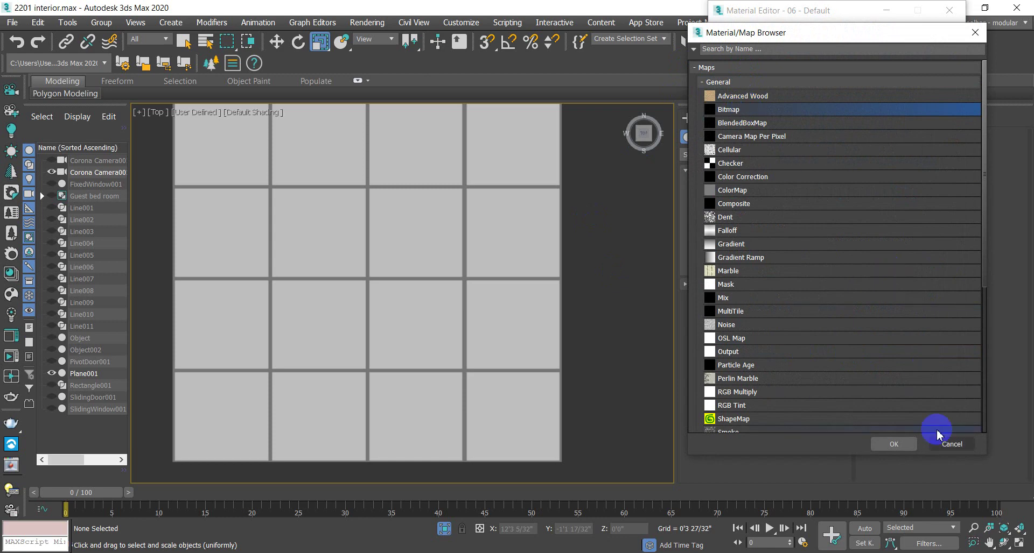
{"action": "left_click", "coordinate": [893, 445]}
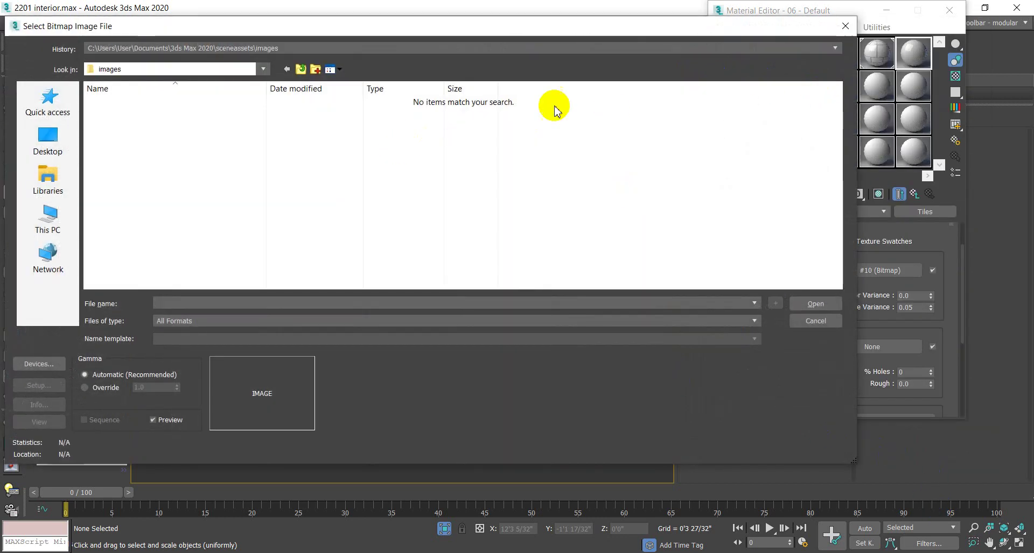
{"action": "left_click", "coordinate": [59, 229]}
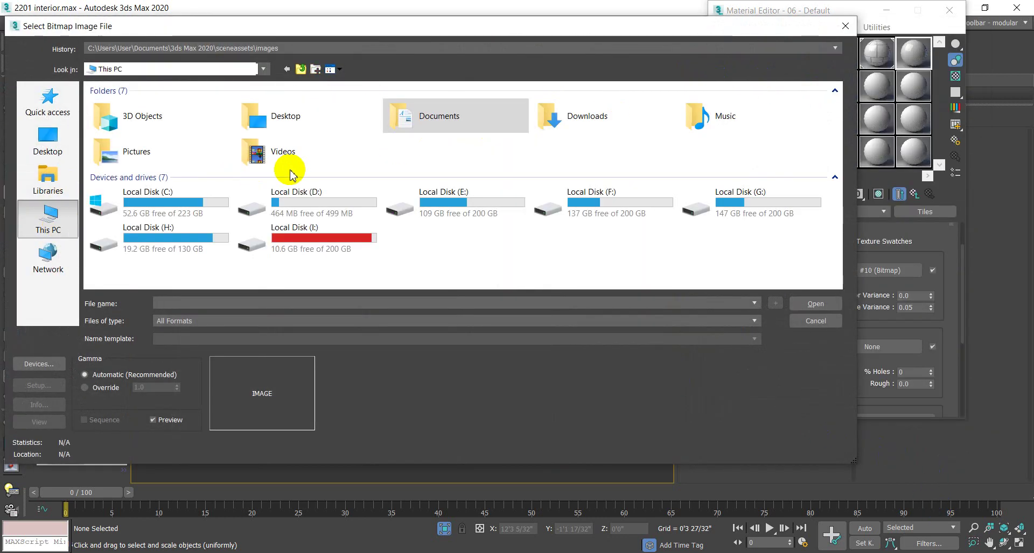
{"action": "double_click", "coordinate": [778, 207]}
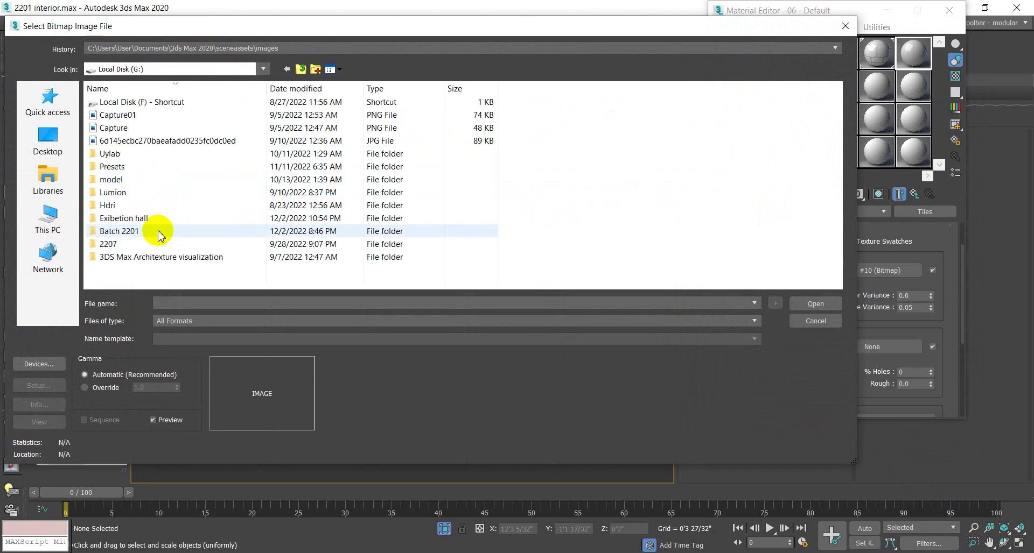
{"action": "double_click", "coordinate": [119, 231]}
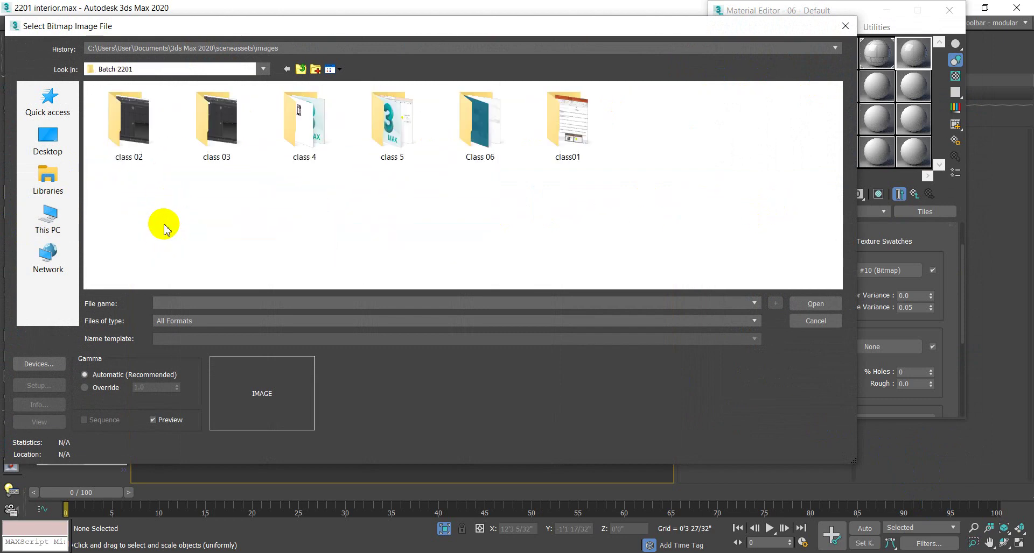
{"action": "double_click", "coordinate": [474, 132]}
Step: Preview the JPG file in Class 06 and check the class 5 folder for the downloaded marble image
{"action": "left_click", "coordinate": [261, 129]}
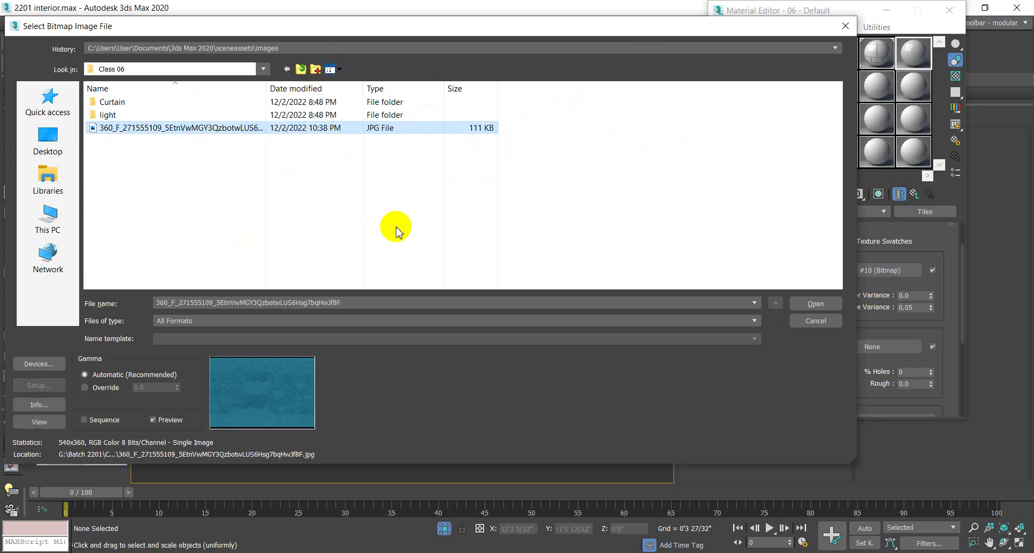
{"action": "left_click", "coordinate": [299, 70]}
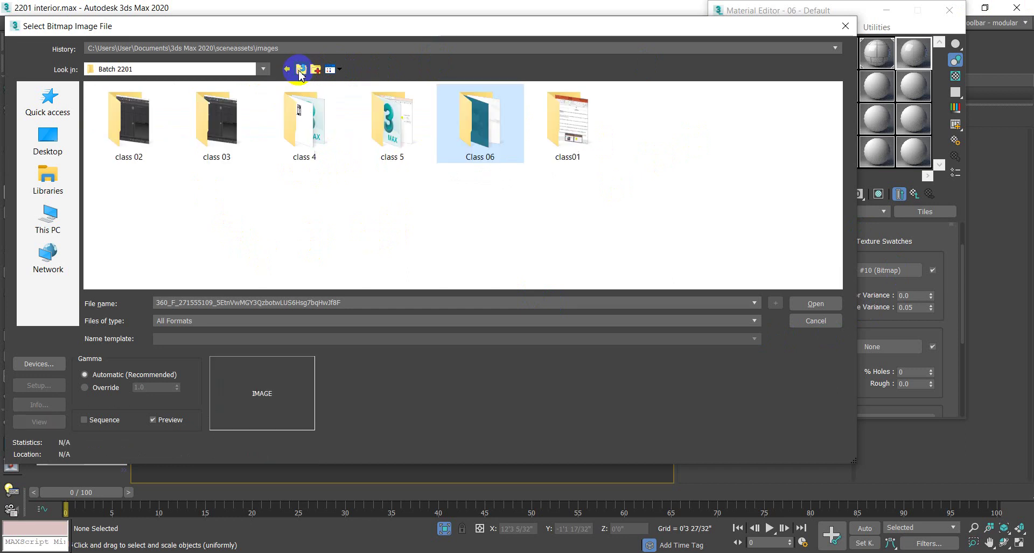
{"action": "double_click", "coordinate": [385, 134]}
{"action": "left_click", "coordinate": [291, 73]}
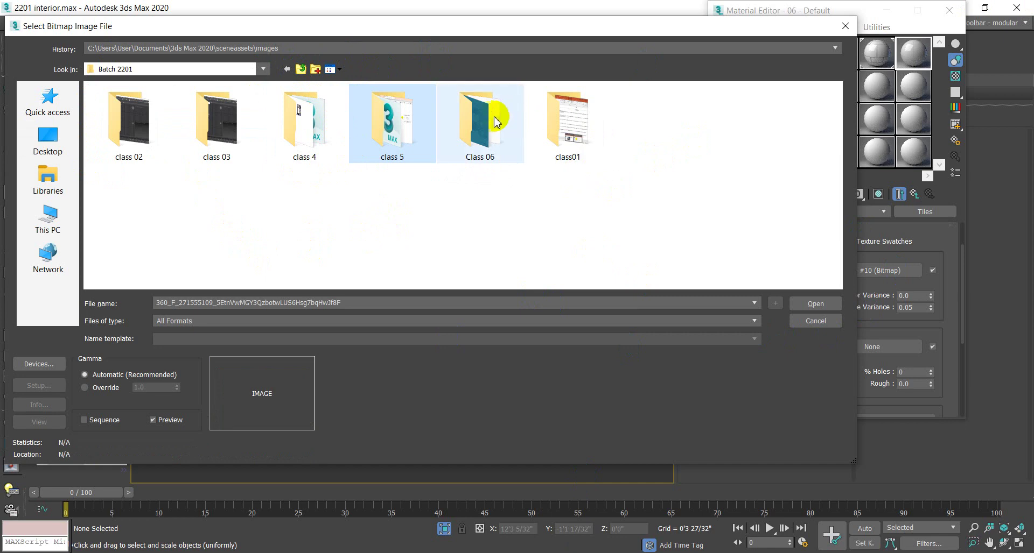
Step: Switch to the Class 06 folder in File Explorer and view the 360_F_271555109 JPG and "download (1)" images
{"action": "left_click", "coordinate": [217, 552]}
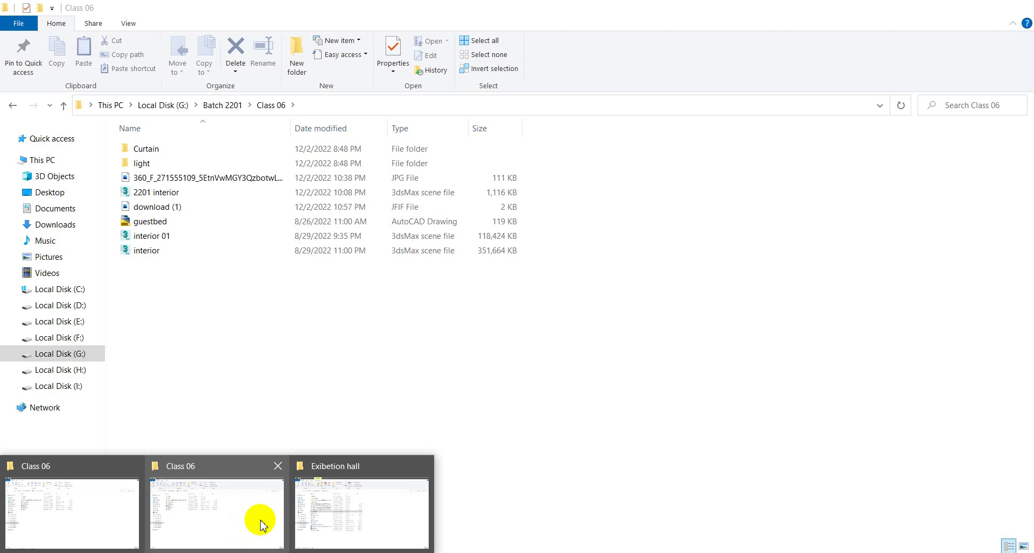
{"action": "left_click", "coordinate": [260, 525]}
{"action": "double_click", "coordinate": [231, 177]}
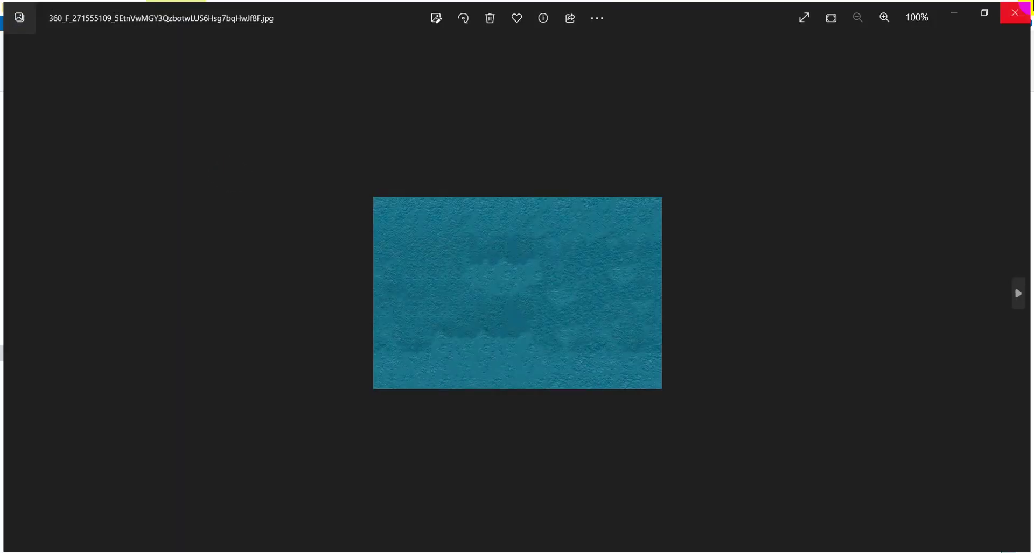
{"action": "left_click", "coordinate": [1013, 11]}
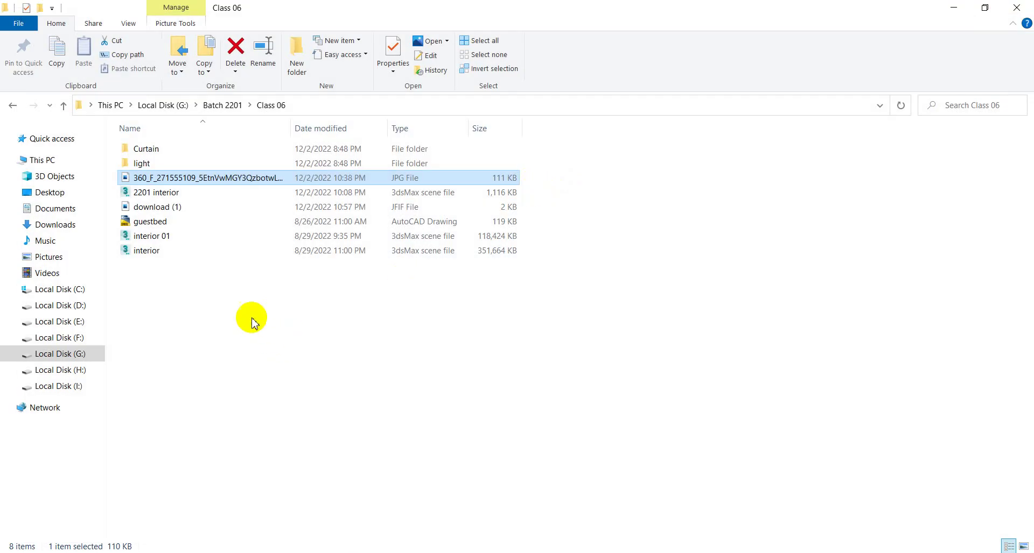
{"action": "left_click", "coordinate": [183, 208]}
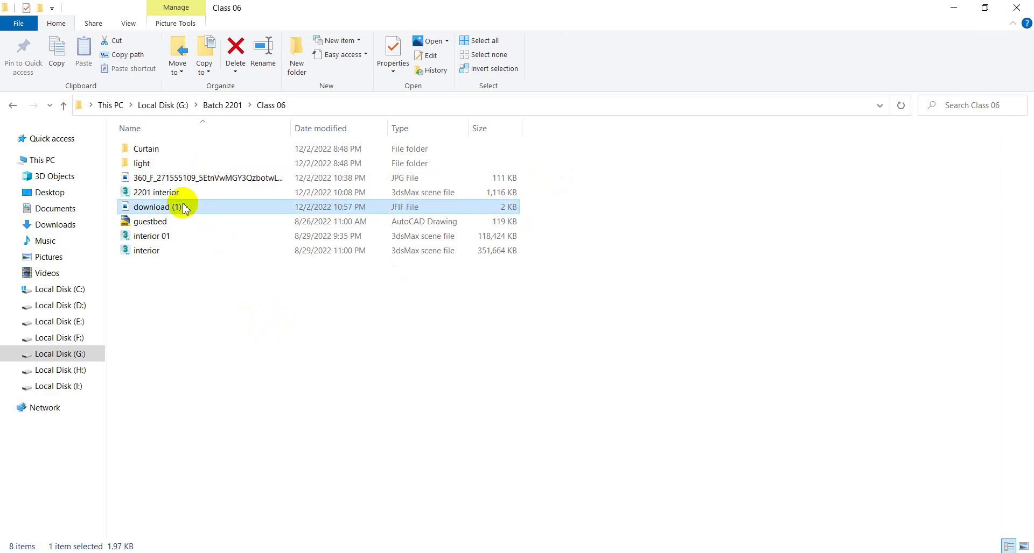
{"action": "double_click", "coordinate": [183, 208]}
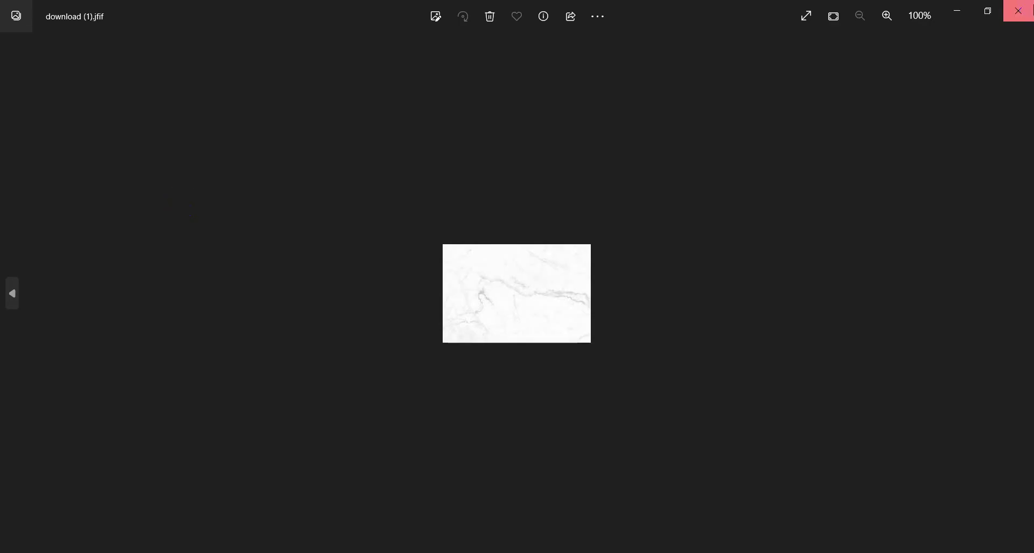
{"action": "left_click", "coordinate": [1017, 11]}
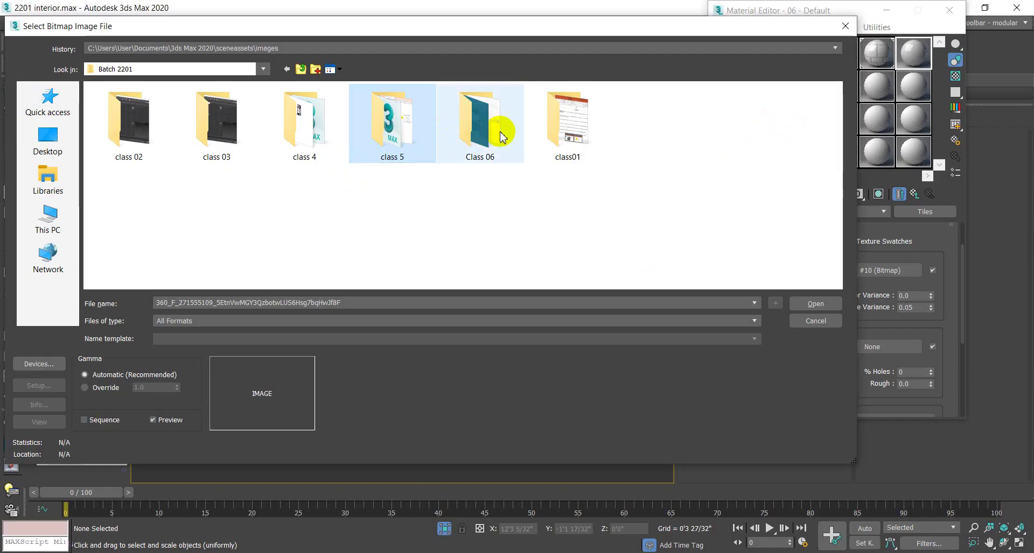
Step: Check the Class 06 folder and the available file formats for the marble image, leaving the bitmap selection without choosing a file
{"action": "double_click", "coordinate": [500, 137]}
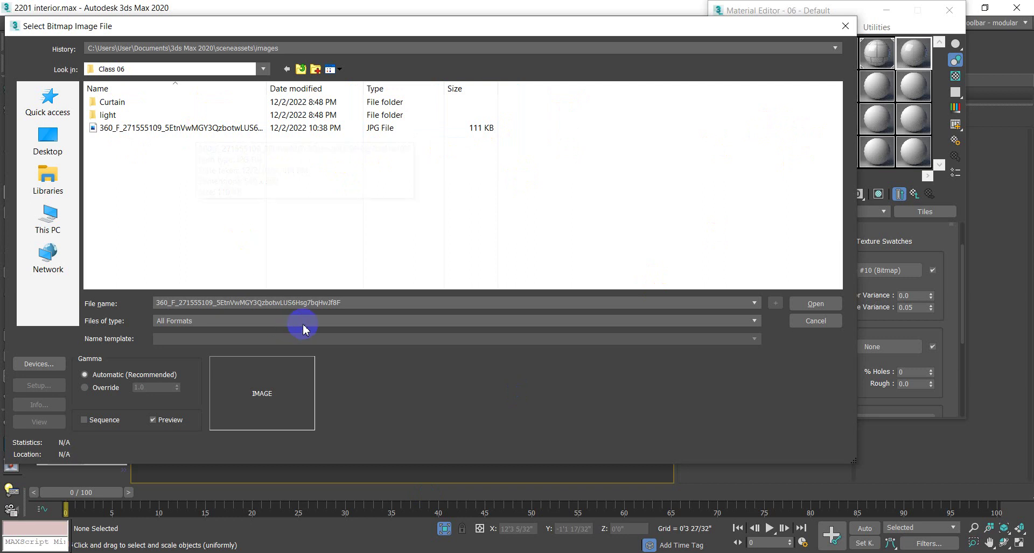
{"action": "left_click", "coordinate": [341, 321]}
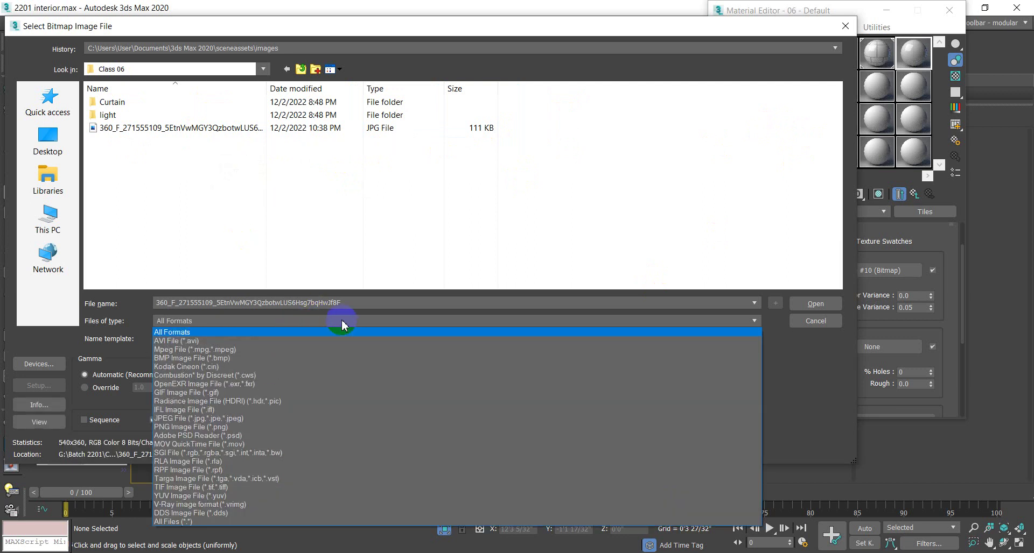
{"action": "left_click", "coordinate": [339, 321]}
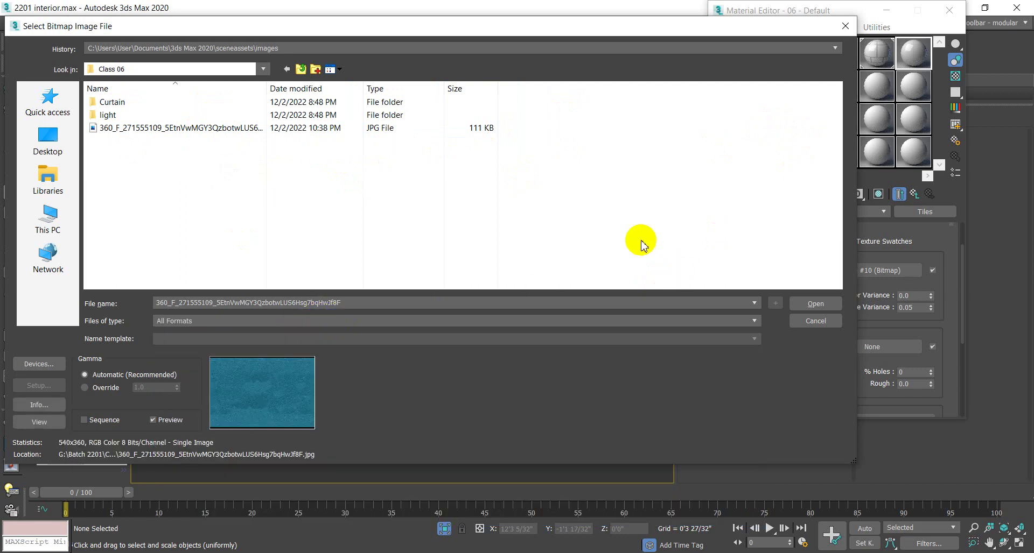
{"action": "left_click", "coordinate": [843, 27]}
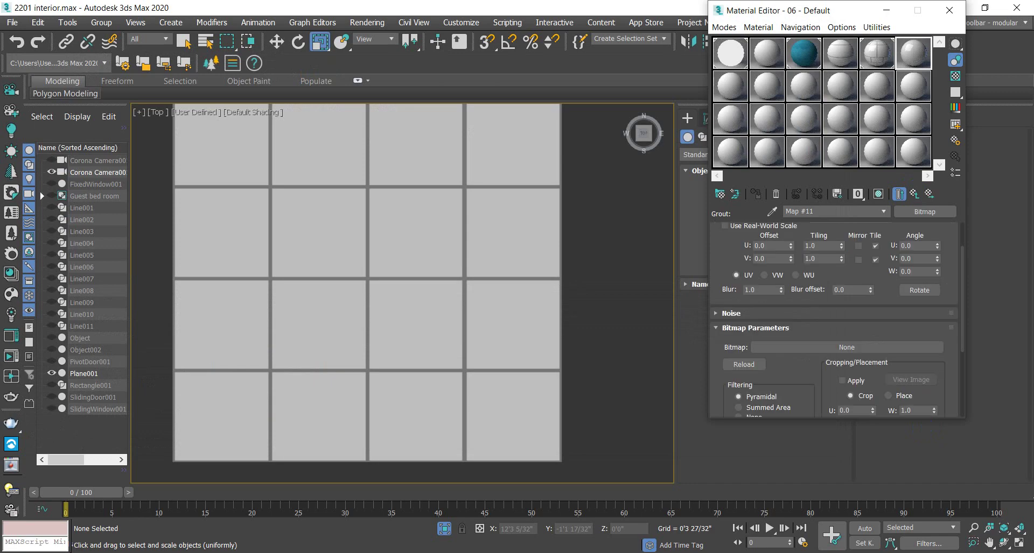
Step: Switch to Chrome and browse more "marble tiles texture seamless" results, previewing the Dreamstime and 123RF white marble textures
{"action": "key", "text": "alt+Tab"}
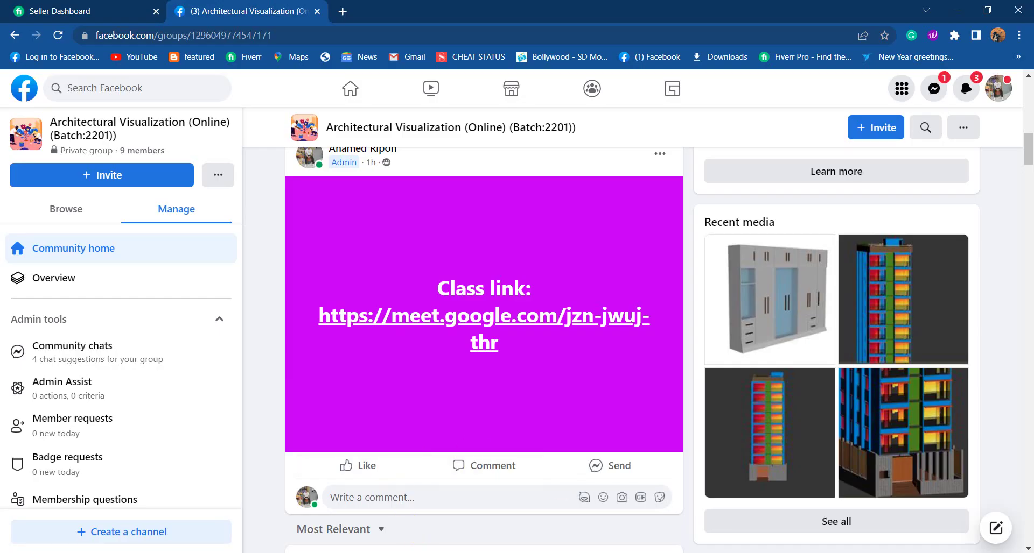
{"action": "key", "text": "alt+Tab"}
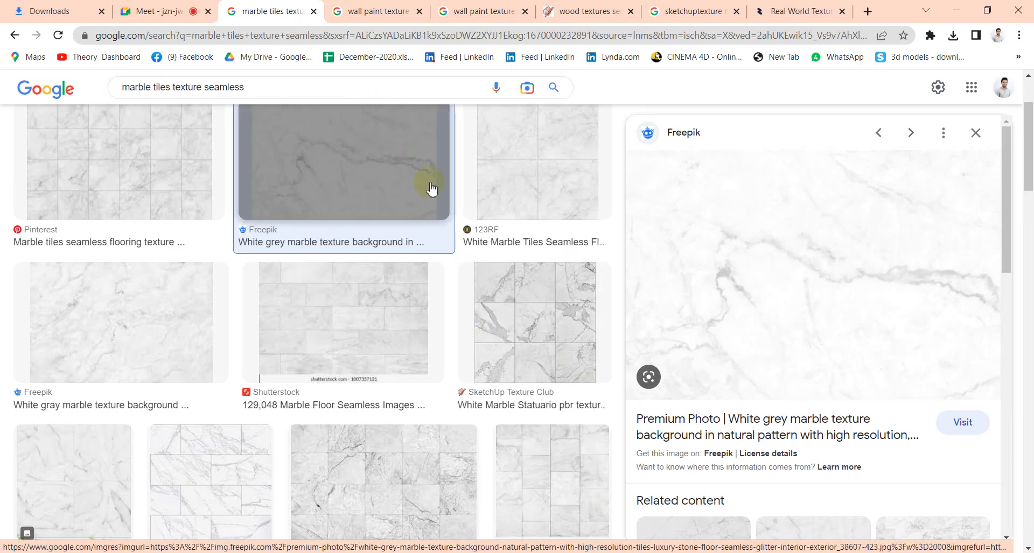
{"action": "scroll", "coordinate": [307, 290], "scroll_direction": "down", "scroll_amount": 5}
{"action": "left_click", "coordinate": [103, 214]}
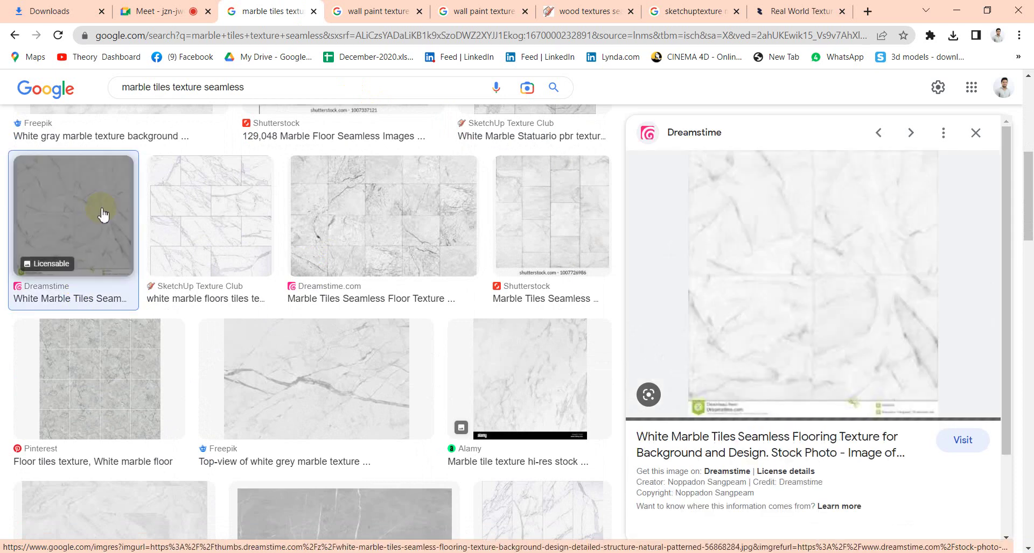
{"action": "scroll", "coordinate": [323, 339], "scroll_direction": "down", "scroll_amount": 4}
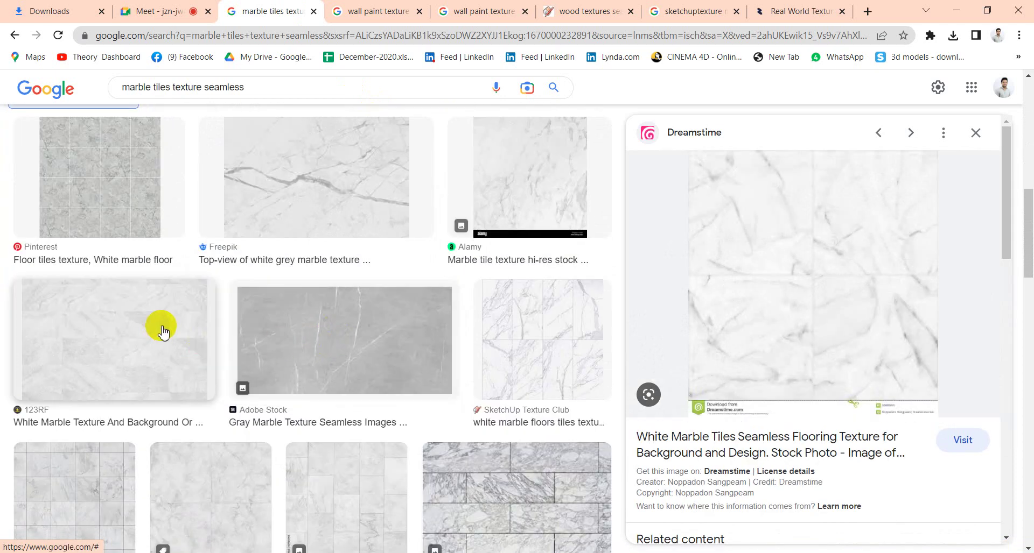
{"action": "left_click", "coordinate": [161, 329]}
{"action": "scroll", "coordinate": [927, 254], "scroll_direction": "down", "scroll_amount": 3}
{"action": "scroll", "coordinate": [364, 339], "scroll_direction": "down", "scroll_amount": 4}
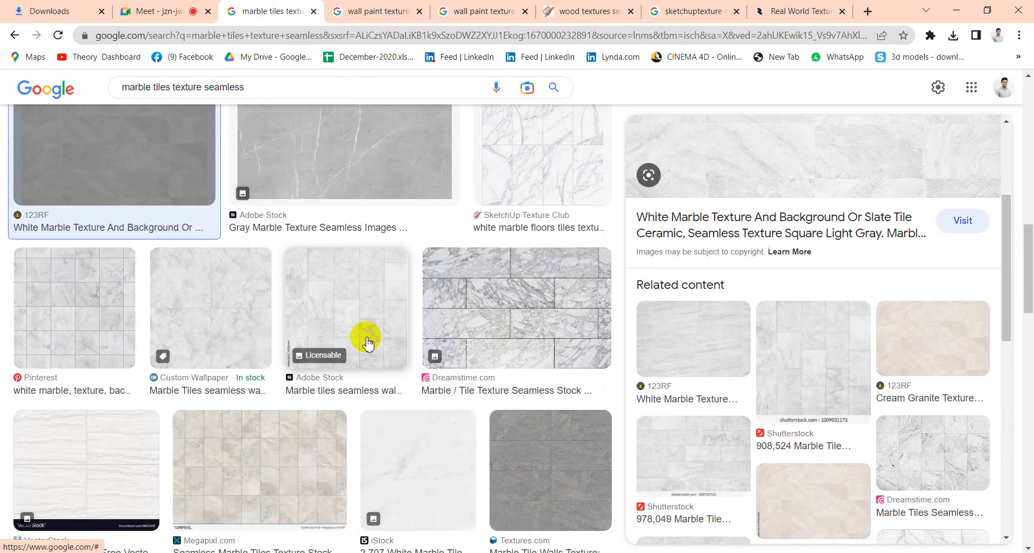
Step: Save the Adobe Stock gray marble texture preview as a JPEG image in the Class 06 folder
{"action": "left_click", "coordinate": [373, 138]}
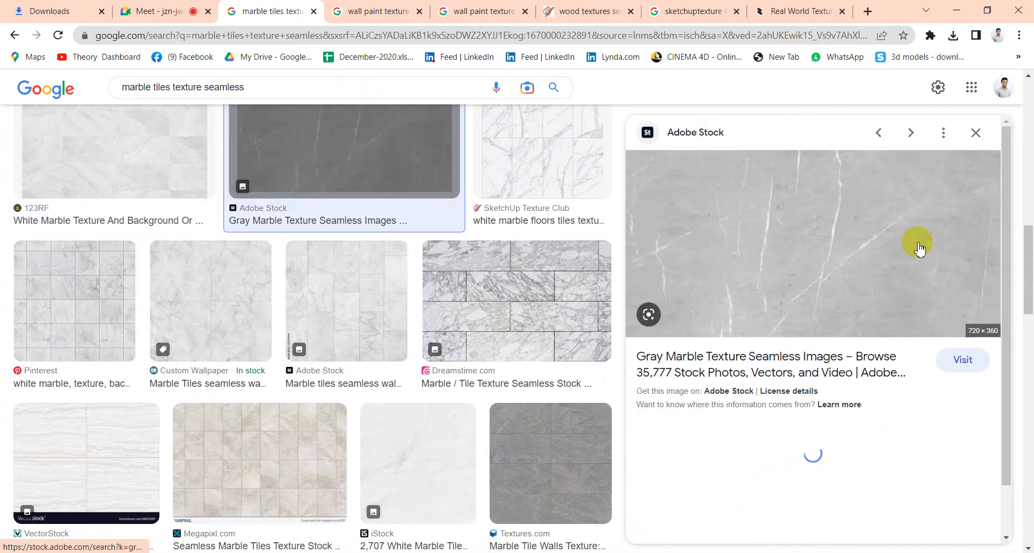
{"action": "right_click", "coordinate": [798, 194]}
{"action": "left_click", "coordinate": [854, 351]}
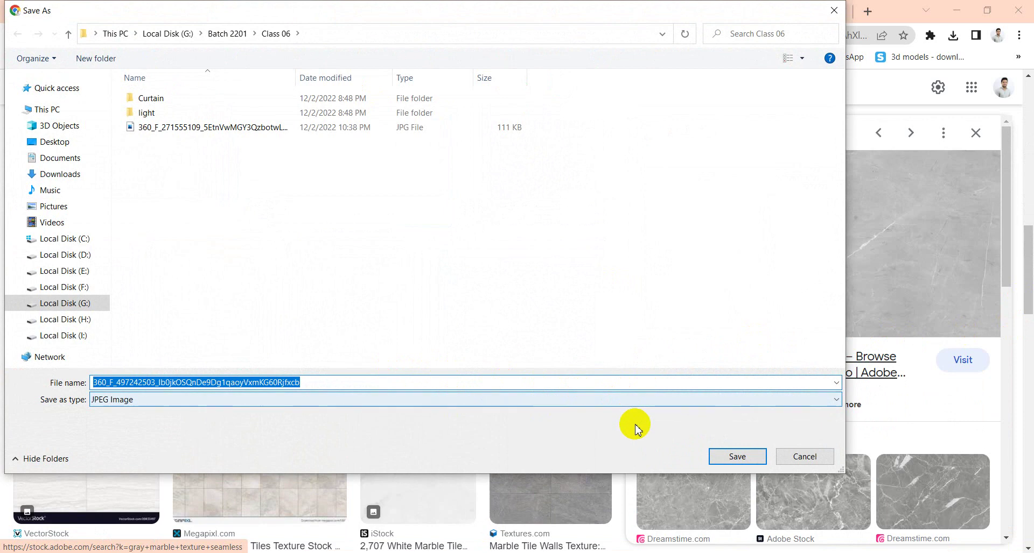
{"action": "left_click", "coordinate": [742, 457]}
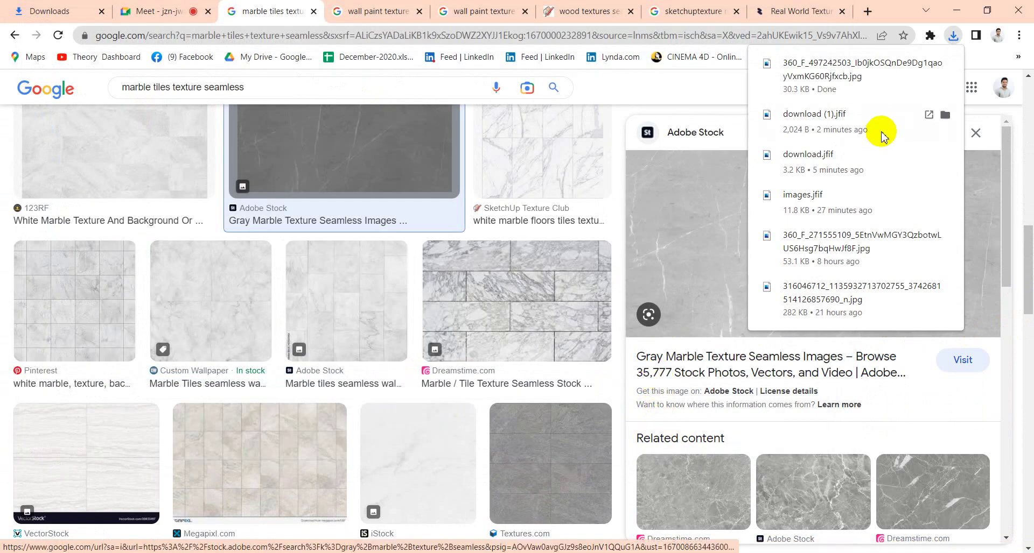
Step: Switch to 3ds Max and examine the Tiles map's advanced controls and the grout bitmap's coordinates and parameters
{"action": "key", "text": "alt+Tab"}
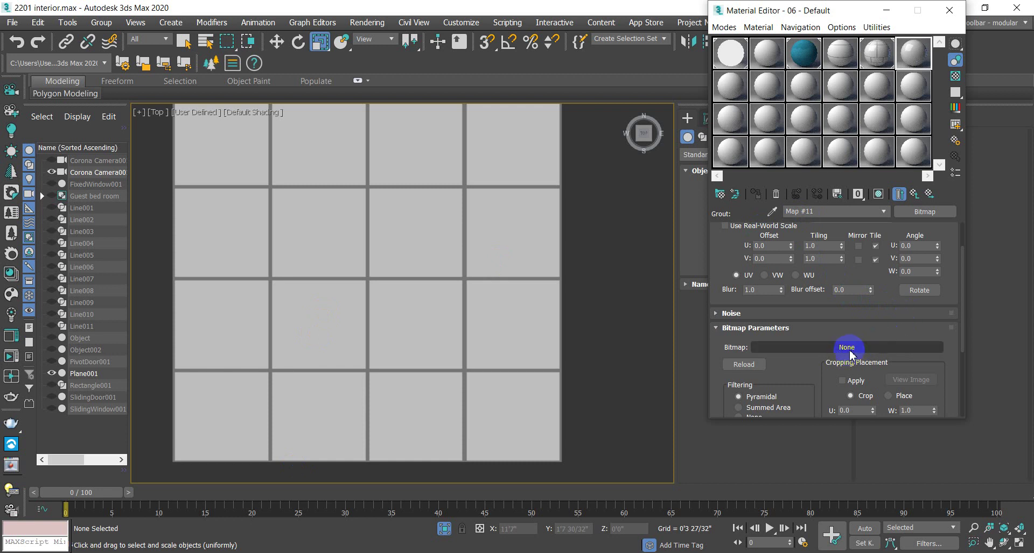
{"action": "scroll", "coordinate": [872, 318], "scroll_direction": "down", "scroll_amount": 3}
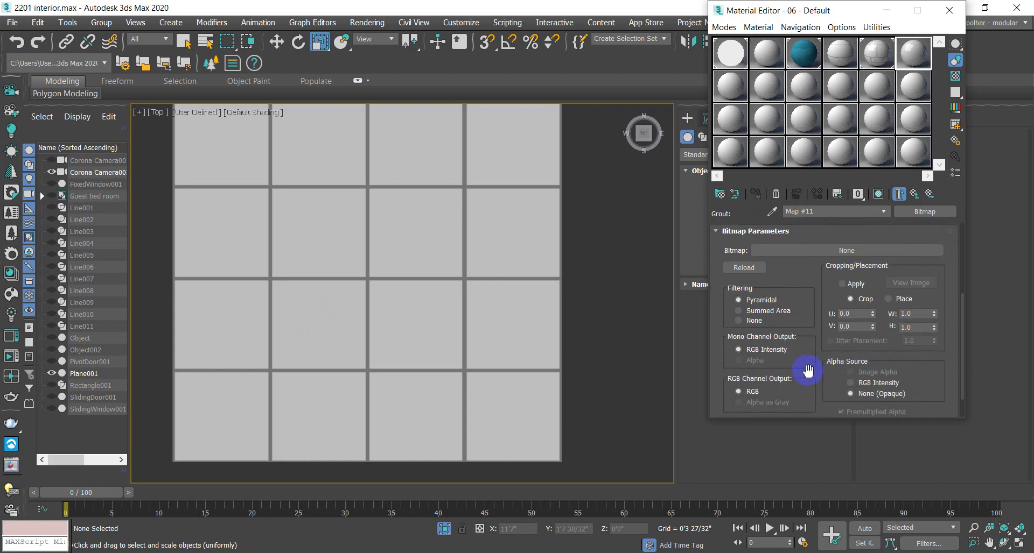
{"action": "left_click", "coordinate": [913, 193]}
{"action": "scroll", "coordinate": [910, 320], "scroll_direction": "up", "scroll_amount": 2}
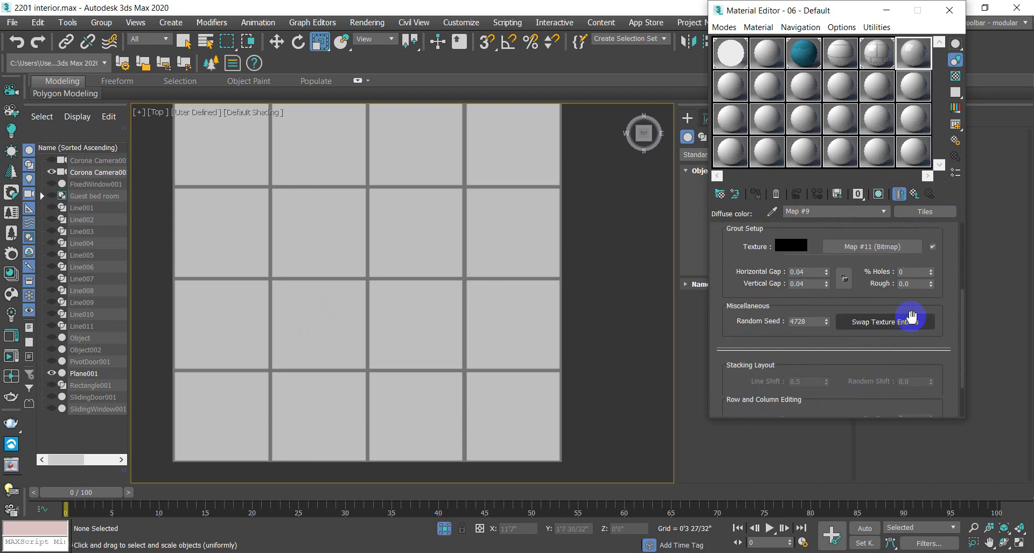
{"action": "scroll", "coordinate": [937, 291], "scroll_direction": "down", "scroll_amount": 2}
{"action": "scroll", "coordinate": [940, 293], "scroll_direction": "down", "scroll_amount": 1}
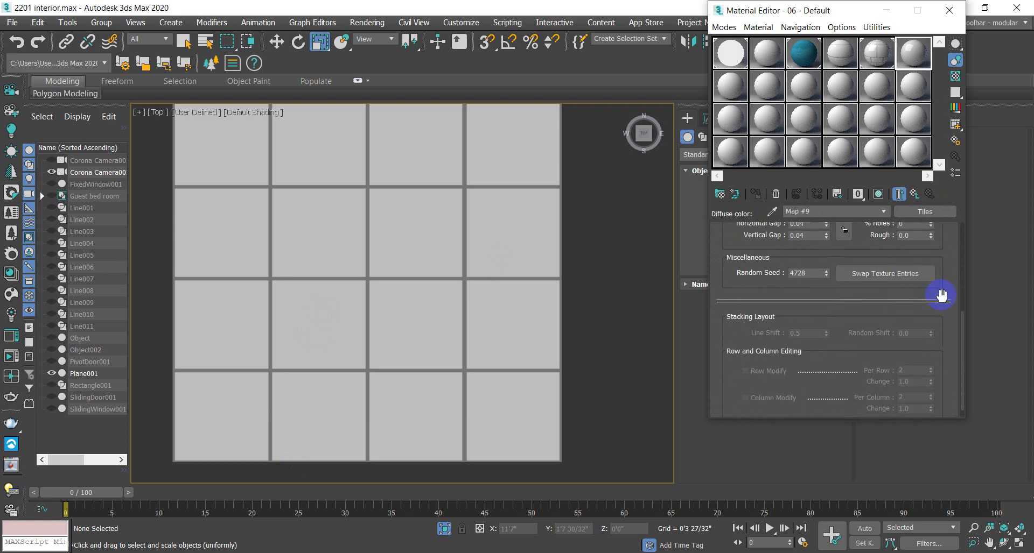
{"action": "scroll", "coordinate": [941, 295], "scroll_direction": "down", "scroll_amount": 1}
{"action": "scroll", "coordinate": [939, 293], "scroll_direction": "up", "scroll_amount": 8}
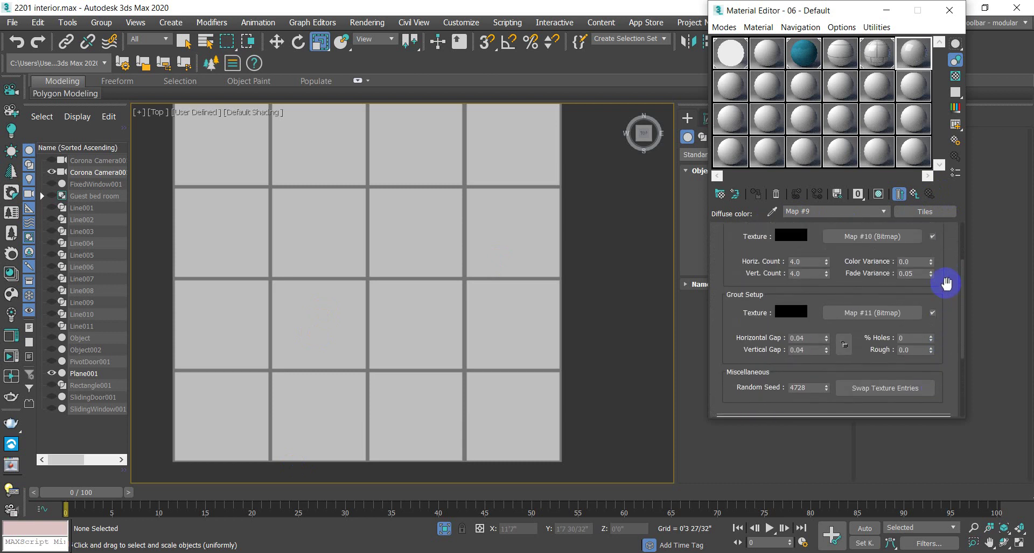
{"action": "scroll", "coordinate": [946, 283], "scroll_direction": "up", "scroll_amount": 1}
{"action": "left_click", "coordinate": [867, 327]}
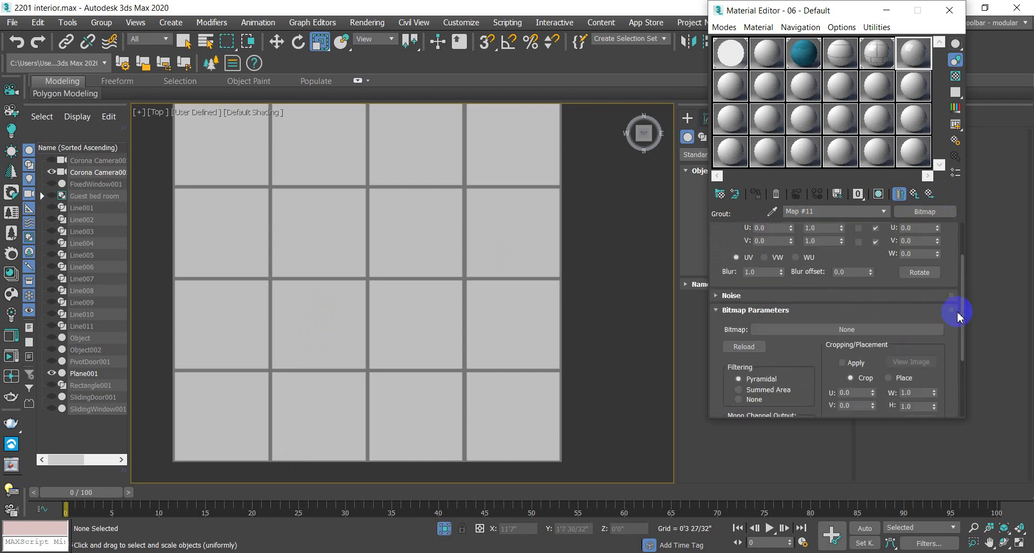
{"action": "scroll", "coordinate": [887, 312], "scroll_direction": "up", "scroll_amount": 4}
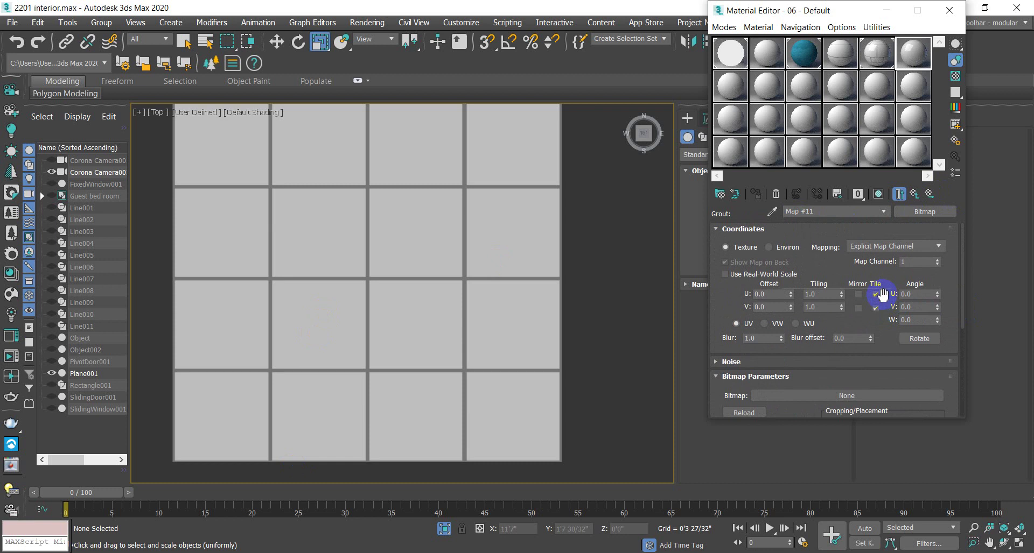
{"action": "left_click", "coordinate": [913, 194]}
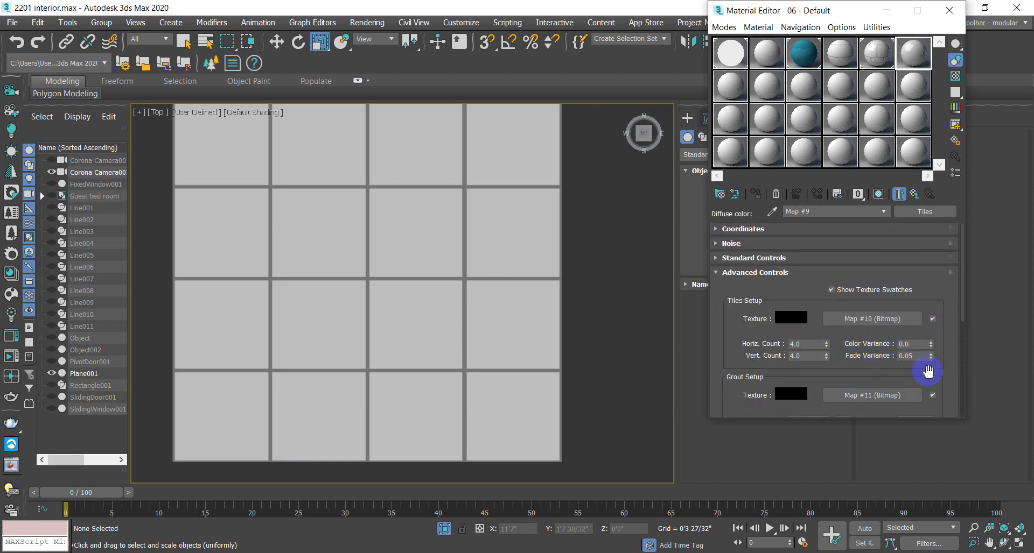
Step: Load the 360_F_497242503 JPG from the Class 06 folder into the grout's existing Bitmap map
{"action": "left_click", "coordinate": [884, 395]}
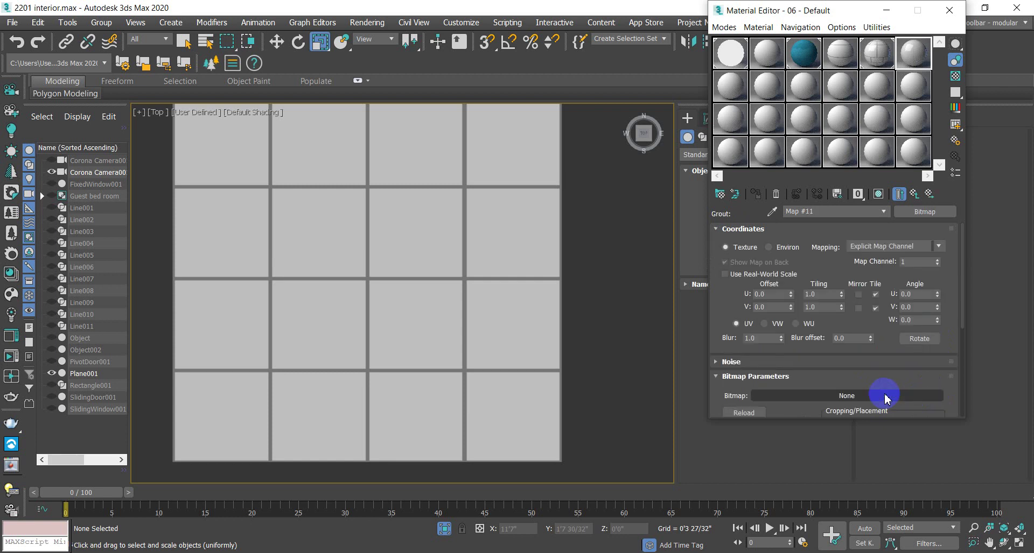
{"action": "scroll", "coordinate": [875, 386], "scroll_direction": "down", "scroll_amount": 4}
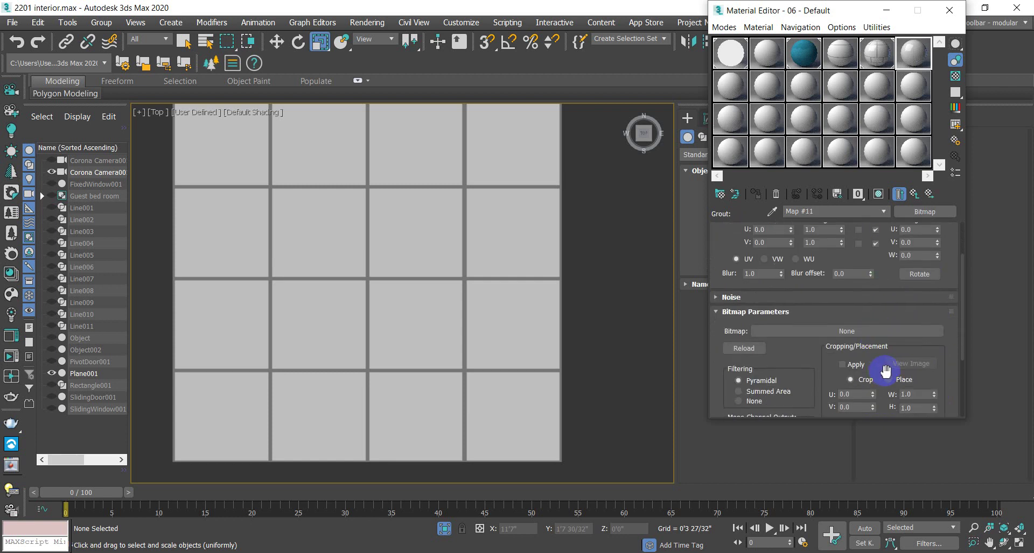
{"action": "scroll", "coordinate": [891, 371], "scroll_direction": "down", "scroll_amount": 1}
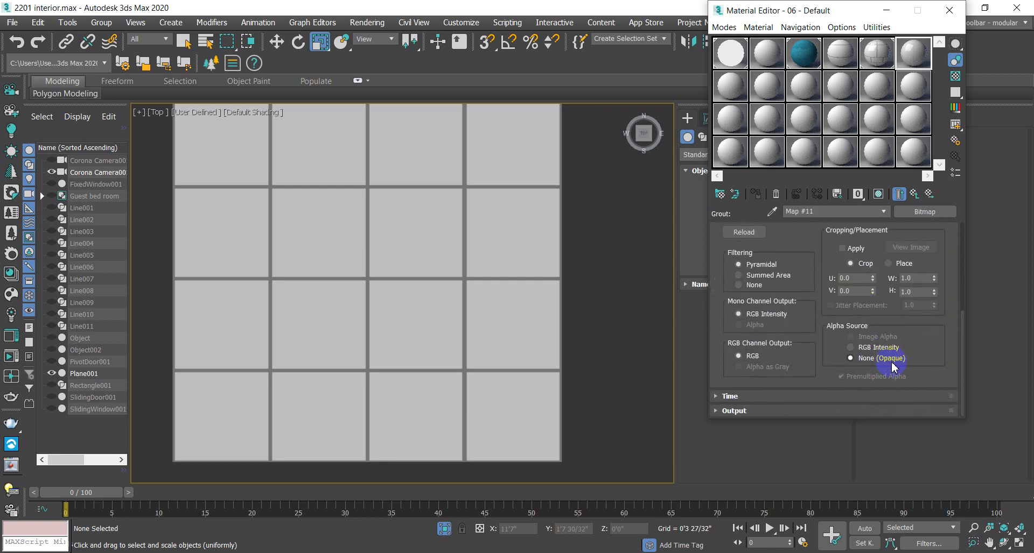
{"action": "scroll", "coordinate": [890, 366], "scroll_direction": "up", "scroll_amount": 8}
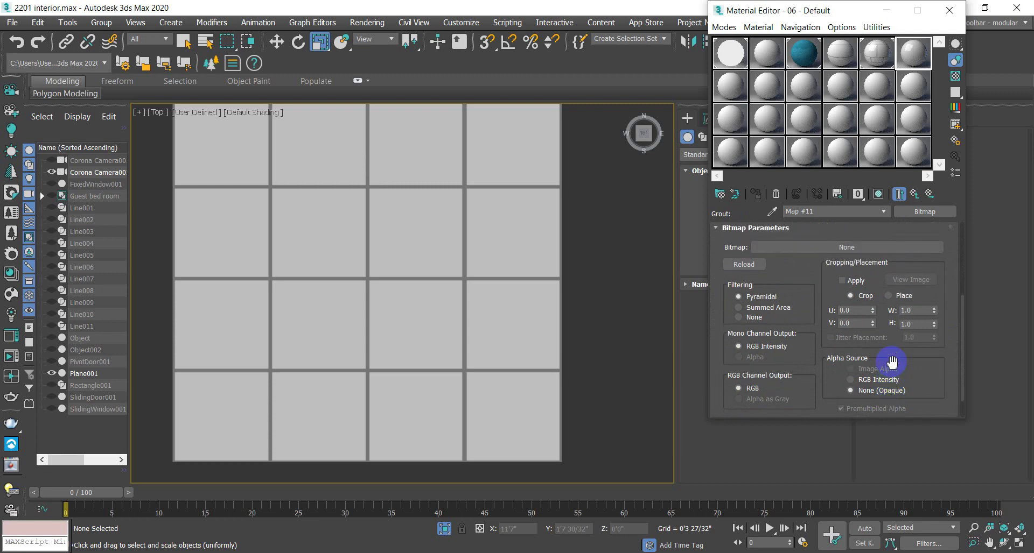
{"action": "scroll", "coordinate": [891, 348], "scroll_direction": "up", "scroll_amount": 1}
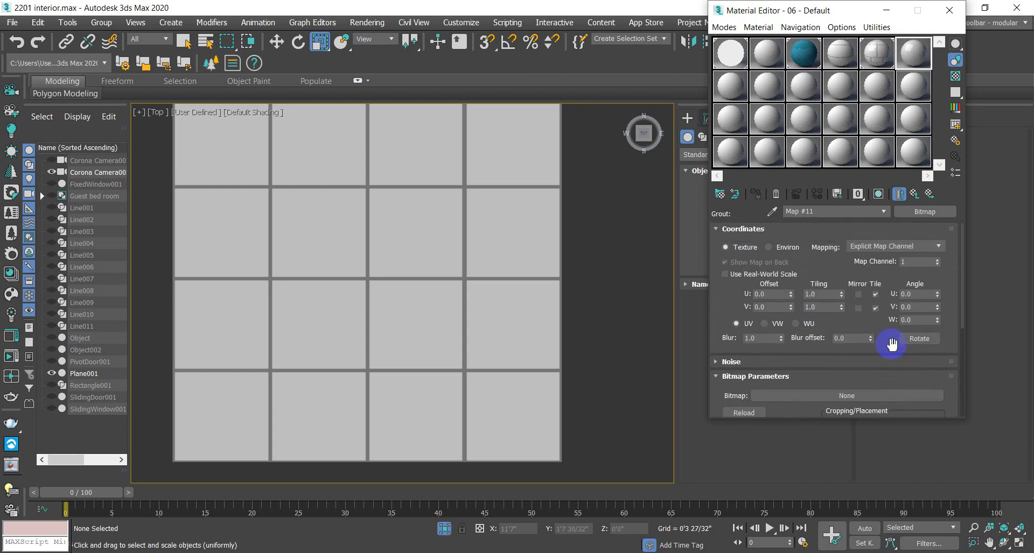
{"action": "scroll", "coordinate": [895, 341], "scroll_direction": "down", "scroll_amount": 2}
{"action": "left_click", "coordinate": [895, 344]}
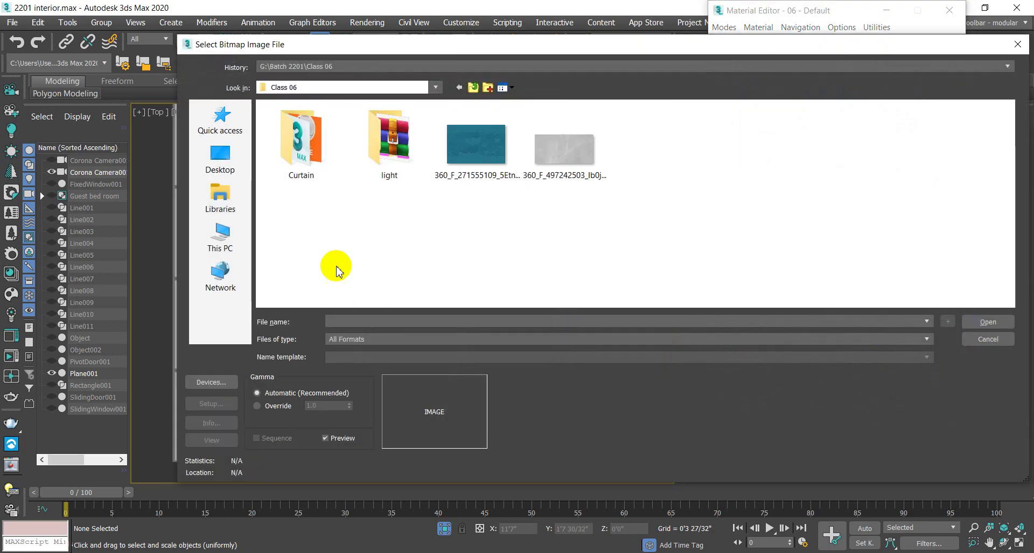
{"action": "left_click", "coordinate": [571, 183]}
{"action": "left_click", "coordinate": [964, 320]}
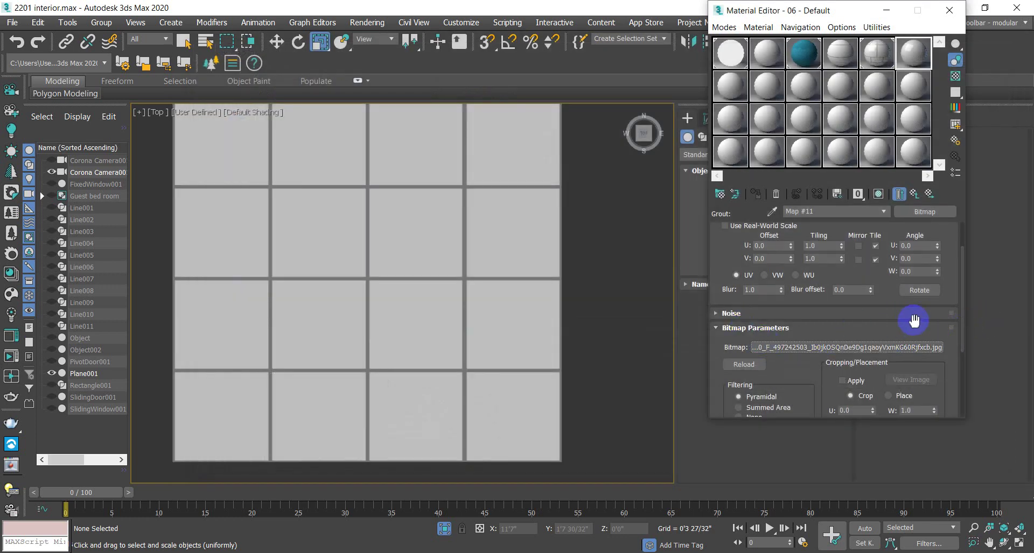
Step: Return to the top level of the 06 - Default material and inspect its enlarged sample preview
{"action": "scroll", "coordinate": [913, 321], "scroll_direction": "down", "scroll_amount": 4}
{"action": "scroll", "coordinate": [930, 321], "scroll_direction": "up", "scroll_amount": 5}
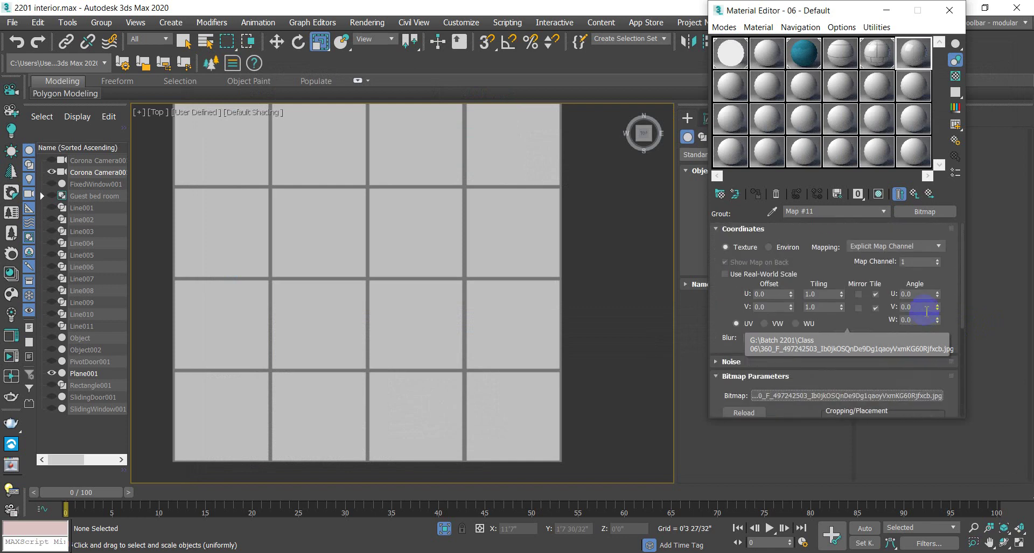
{"action": "key", "text": "Up"}
{"action": "key", "text": "Up"}
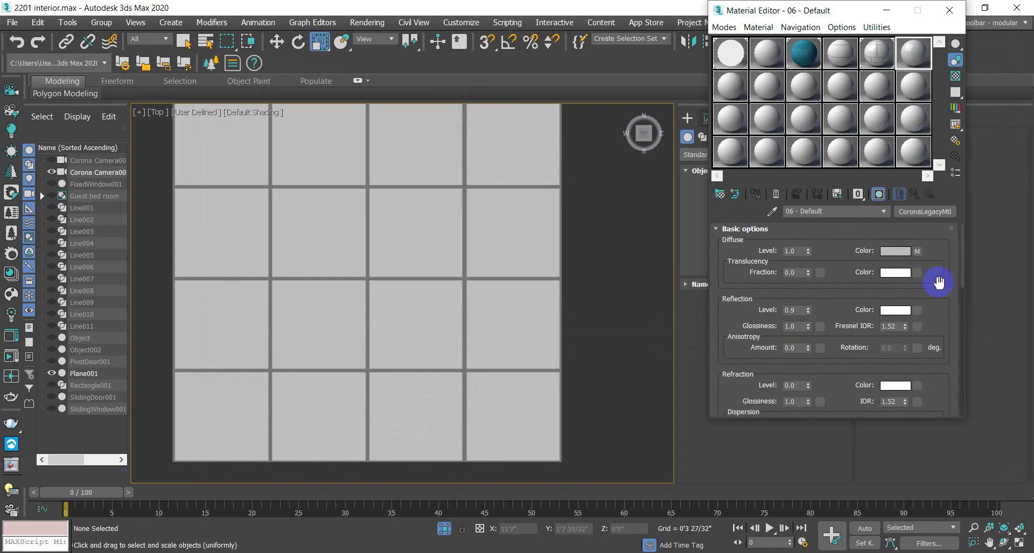
{"action": "double_click", "coordinate": [914, 54]}
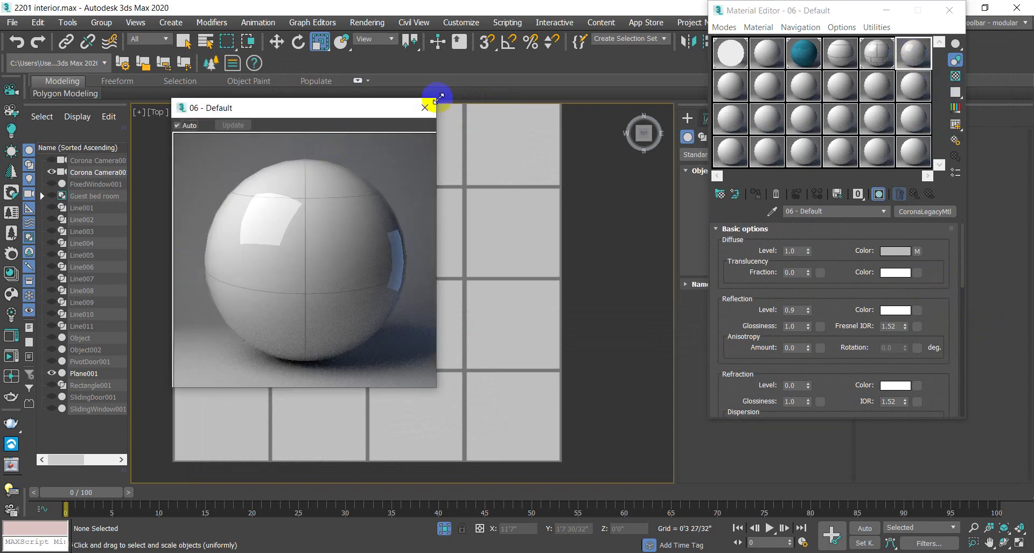
{"action": "left_click", "coordinate": [425, 107]}
Step: Reopen the Tiles map in the material's Diffuse slot and clear the map from its grout texture
{"action": "scroll", "coordinate": [937, 323], "scroll_direction": "down", "scroll_amount": 2}
{"action": "scroll", "coordinate": [936, 323], "scroll_direction": "down", "scroll_amount": 10}
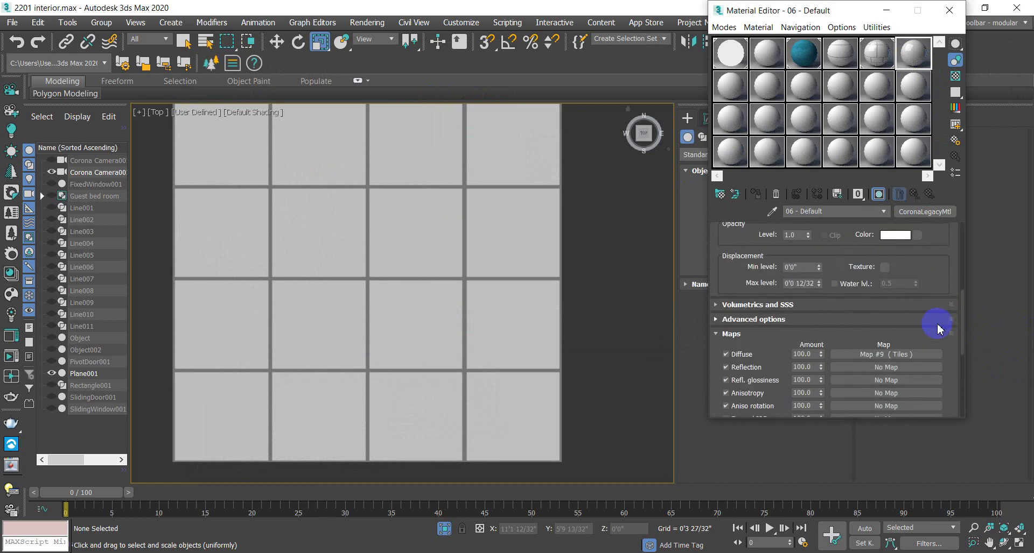
{"action": "scroll", "coordinate": [936, 329], "scroll_direction": "down", "scroll_amount": 2}
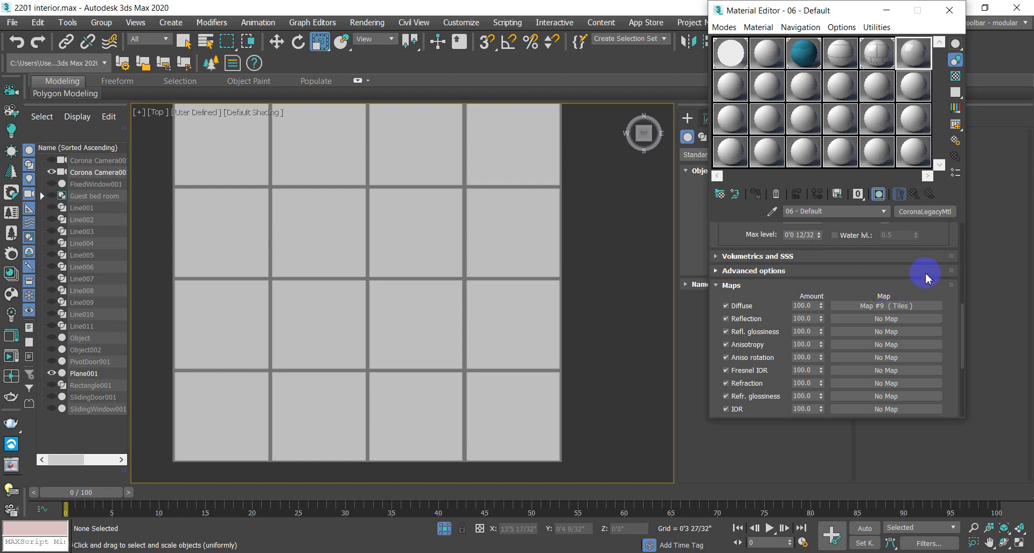
{"action": "right_click", "coordinate": [916, 305]}
{"action": "left_click", "coordinate": [931, 301]}
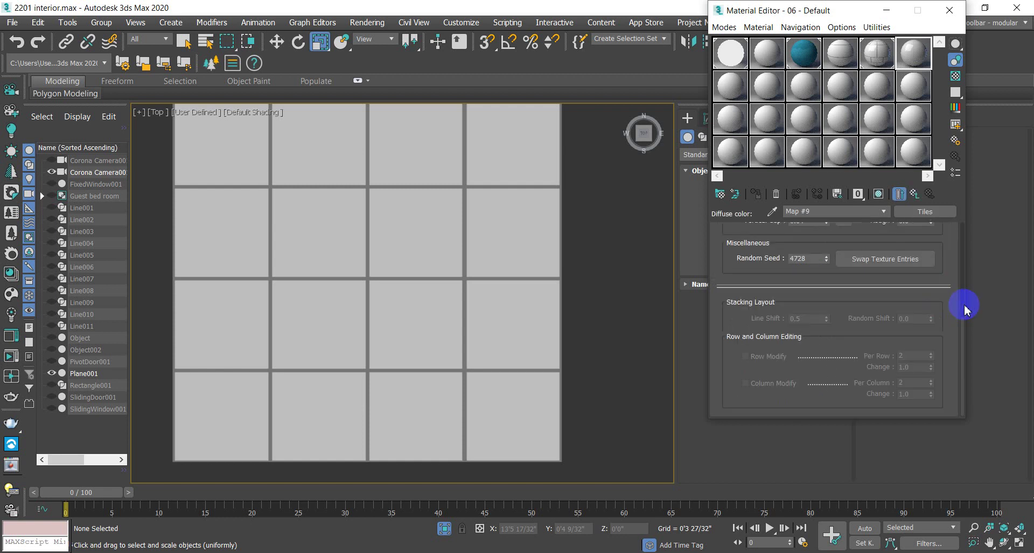
{"action": "scroll", "coordinate": [940, 305], "scroll_direction": "up", "scroll_amount": 6}
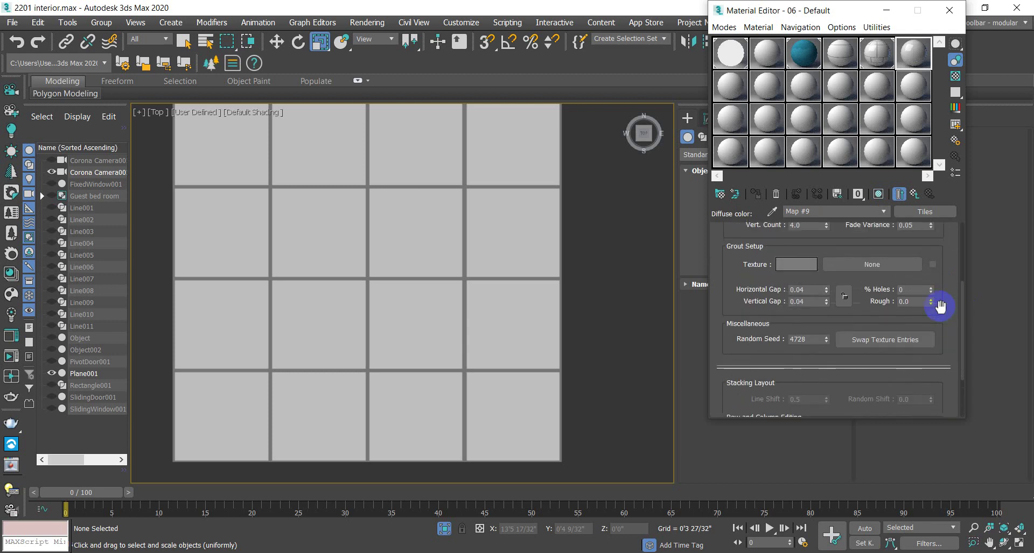
Step: Assign a new Bitmap map to the grout texture using the 360_F_497242503 JPG from G:\Batch 2201\Class 06
{"action": "left_click", "coordinate": [872, 280]}
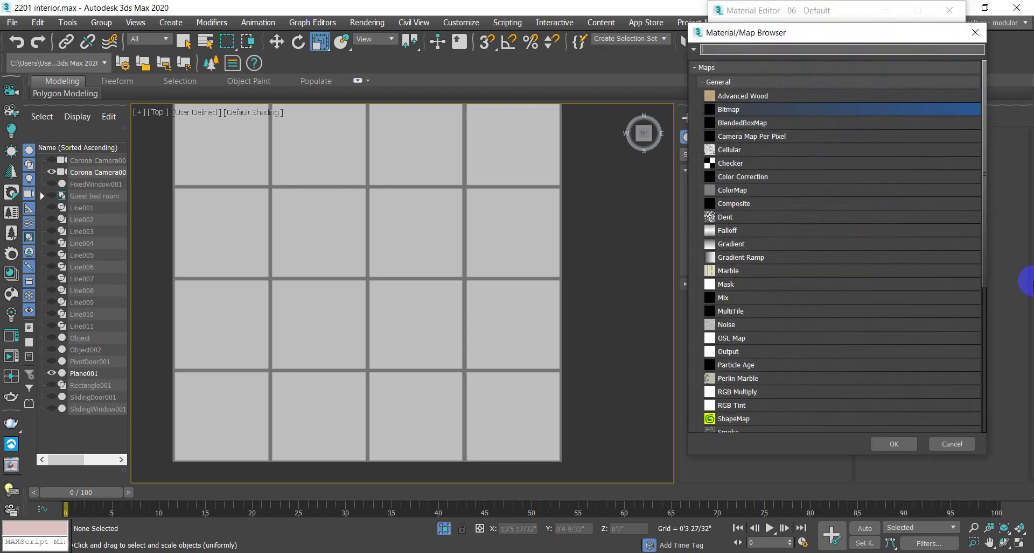
{"action": "left_click", "coordinate": [895, 445]}
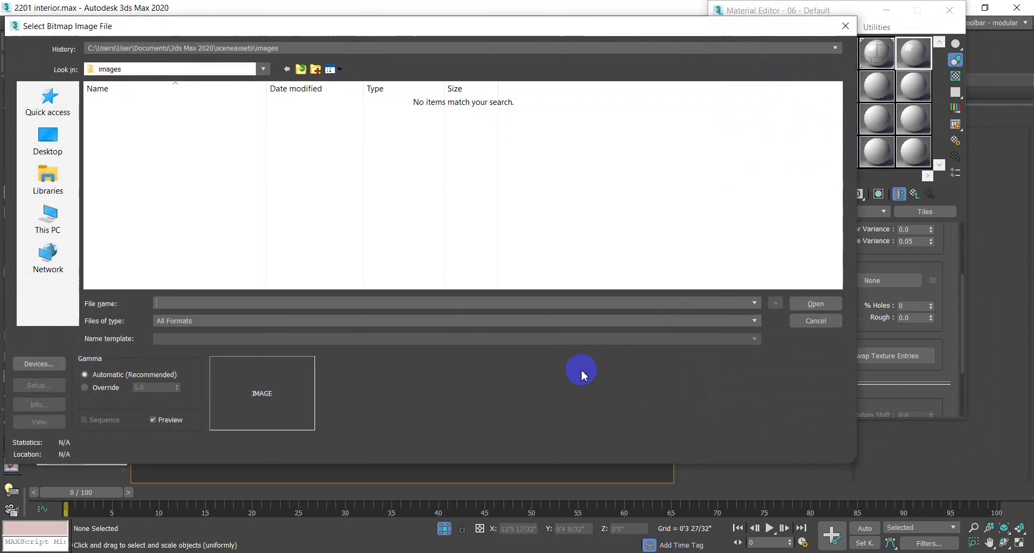
{"action": "left_click", "coordinate": [51, 218]}
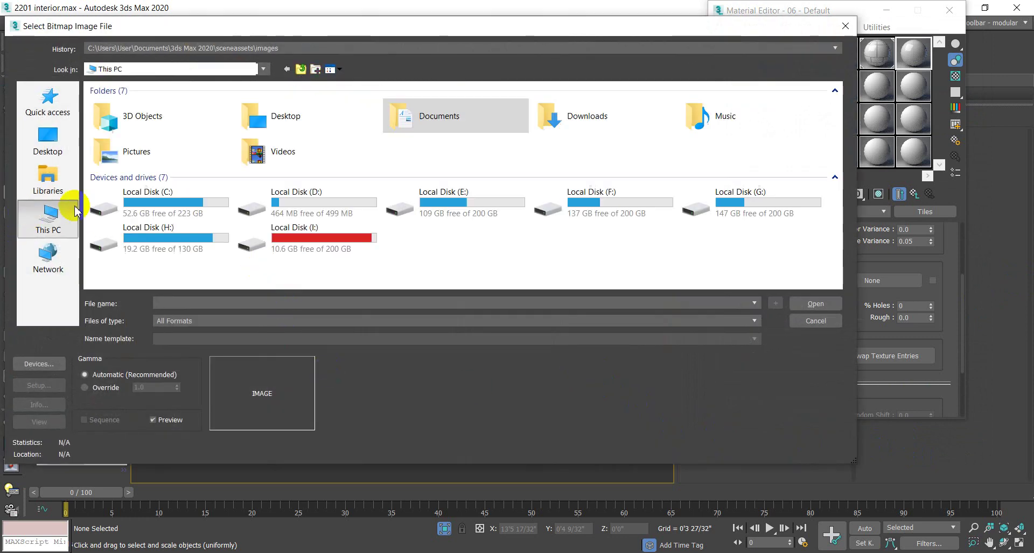
{"action": "double_click", "coordinate": [756, 207]}
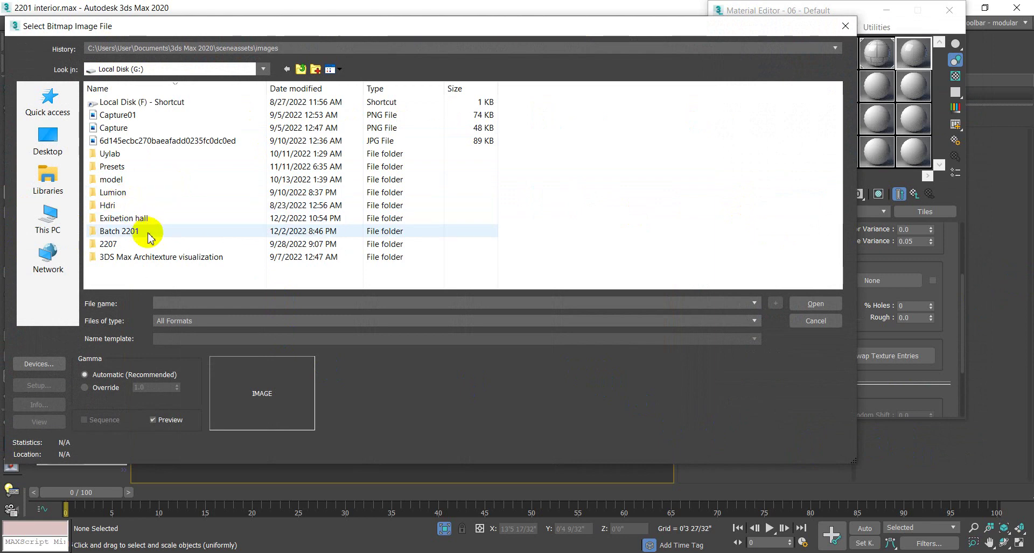
{"action": "double_click", "coordinate": [150, 235]}
{"action": "double_click", "coordinate": [499, 135]}
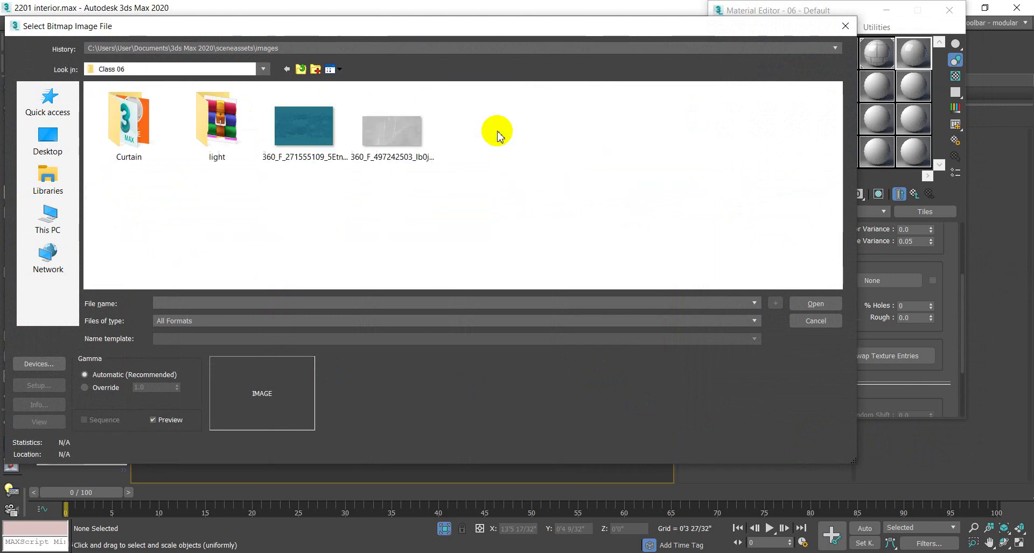
{"action": "left_click", "coordinate": [371, 132]}
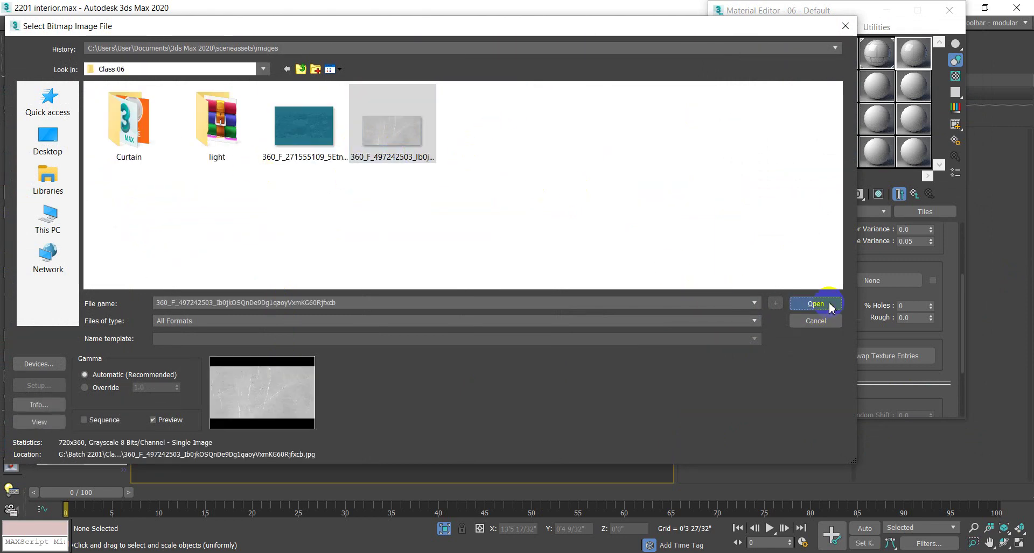
{"action": "left_click", "coordinate": [815, 304]}
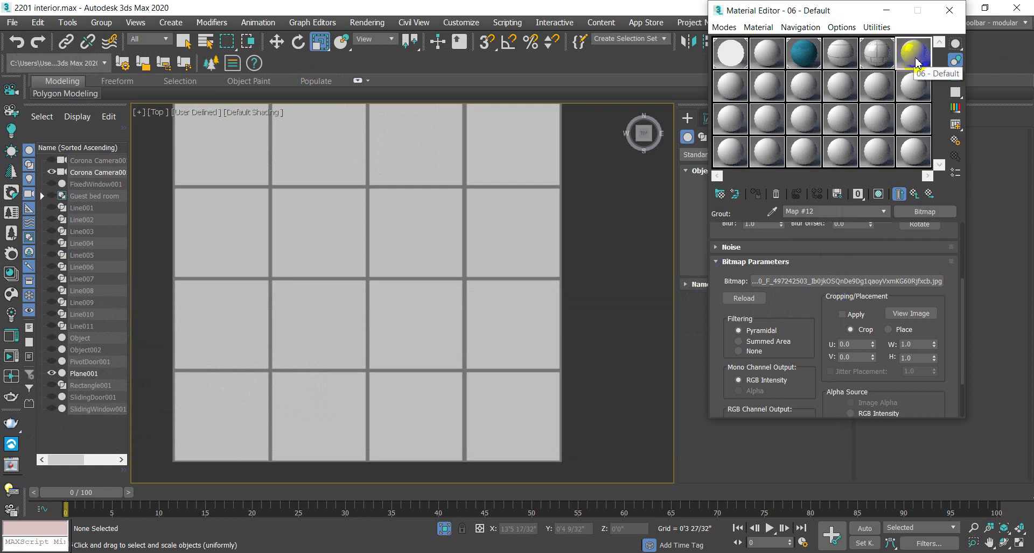
Step: Inspect the enlarged material sample and toggle the grout bitmap's shaded display in the viewport
{"action": "double_click", "coordinate": [915, 57]}
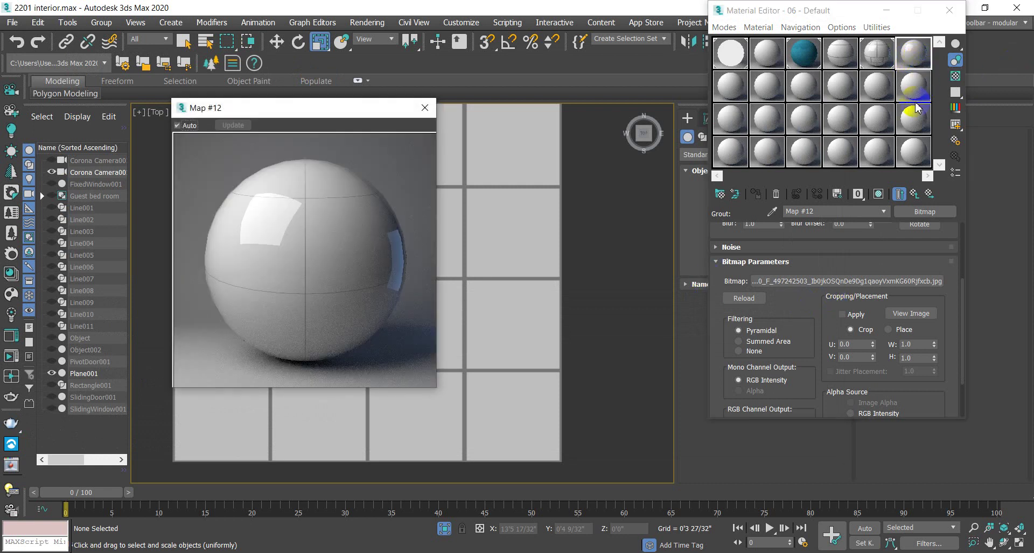
{"action": "left_click", "coordinate": [425, 108]}
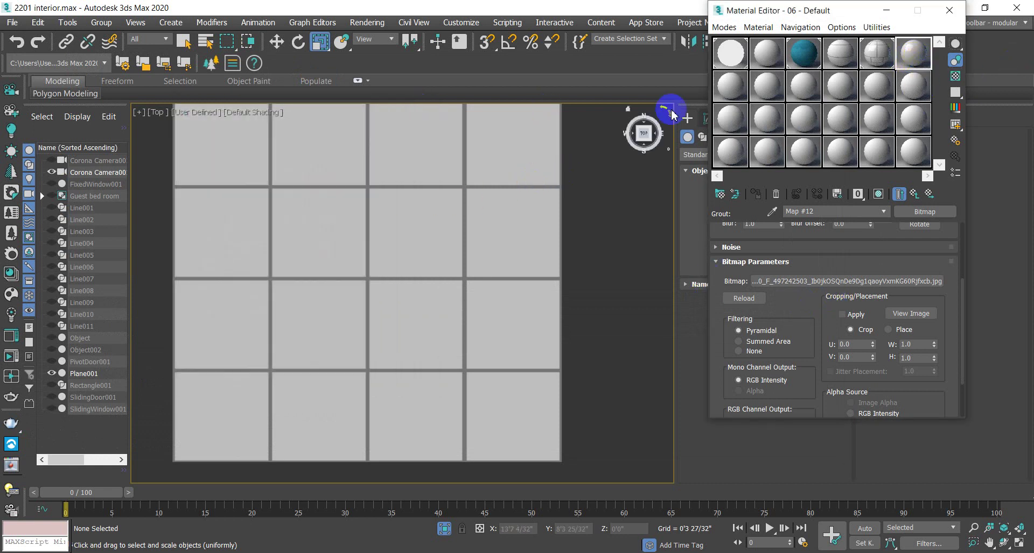
{"action": "left_click", "coordinate": [878, 193]}
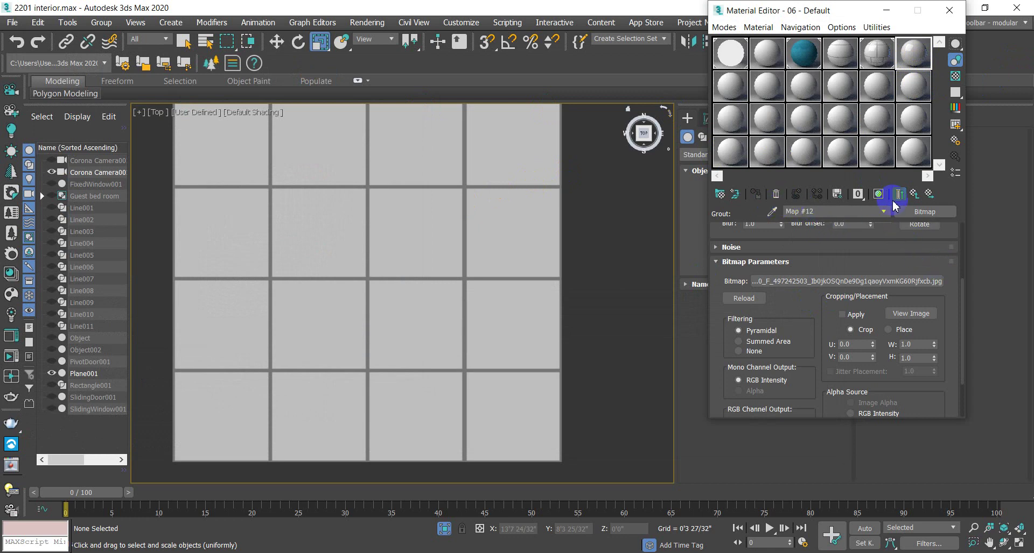
Step: Assign the 06 - Default material to the floor plane and show its gray marble bitmap in the viewport
{"action": "left_click", "coordinate": [878, 194]}
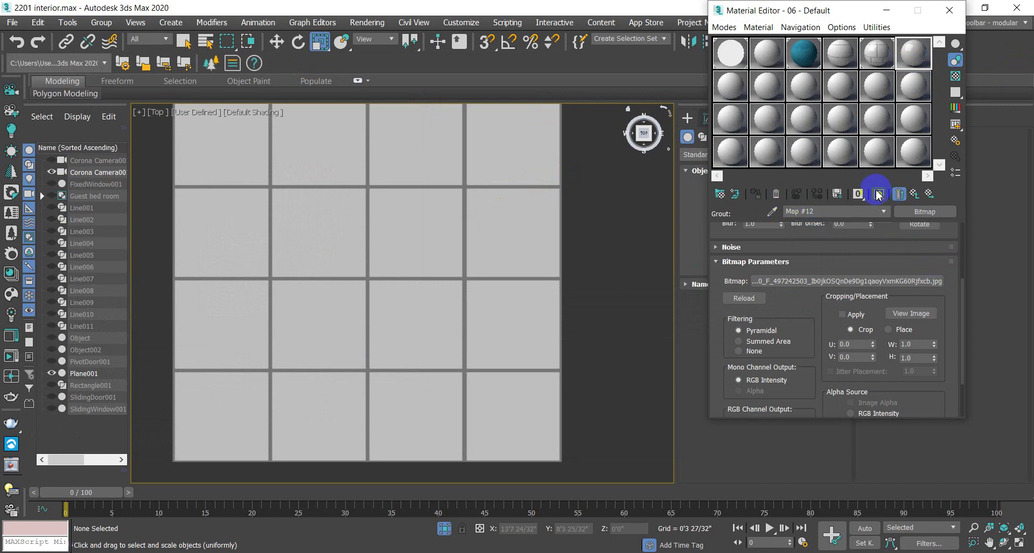
{"action": "left_click", "coordinate": [758, 201]}
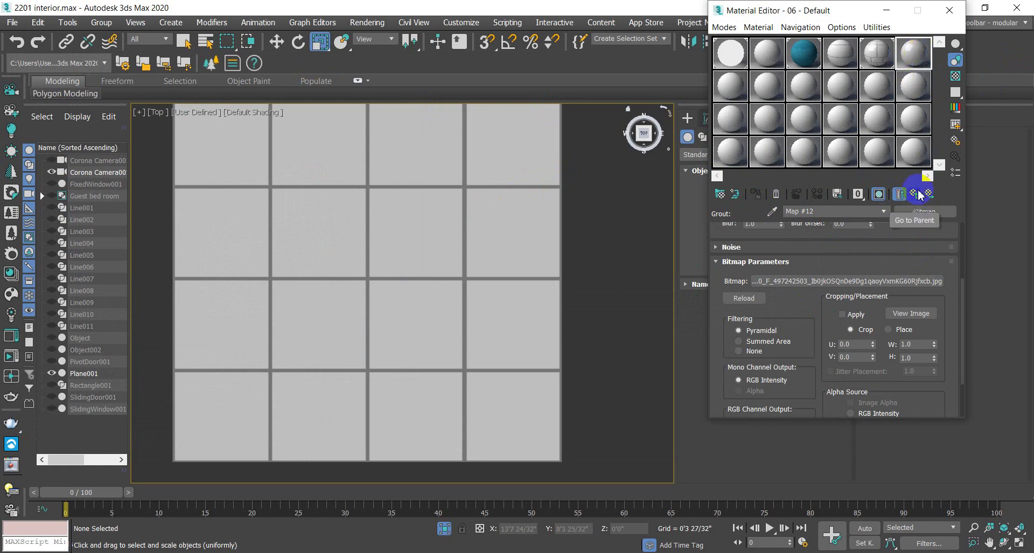
{"action": "scroll", "coordinate": [944, 274], "scroll_direction": "down", "scroll_amount": 3}
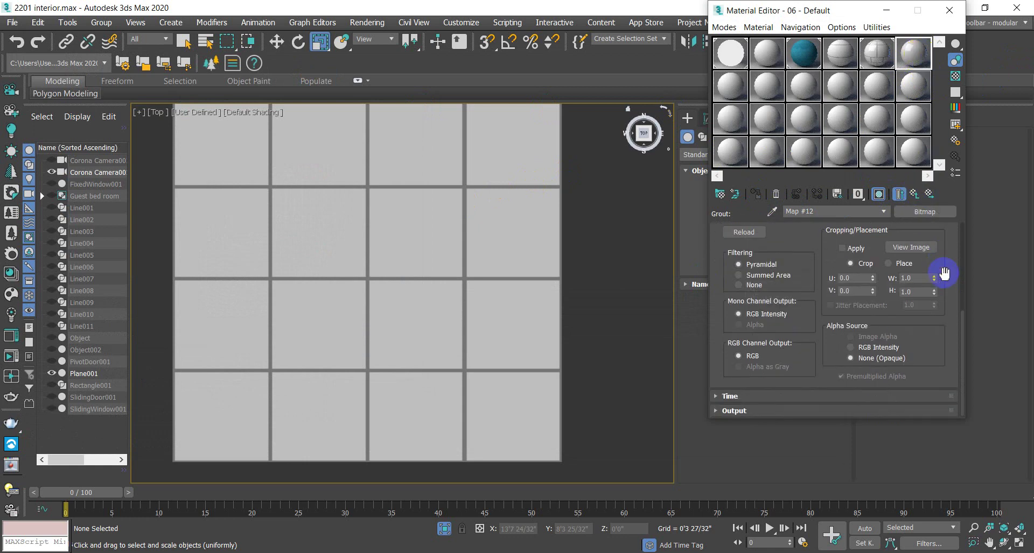
{"action": "scroll", "coordinate": [777, 294], "scroll_direction": "up", "scroll_amount": 3}
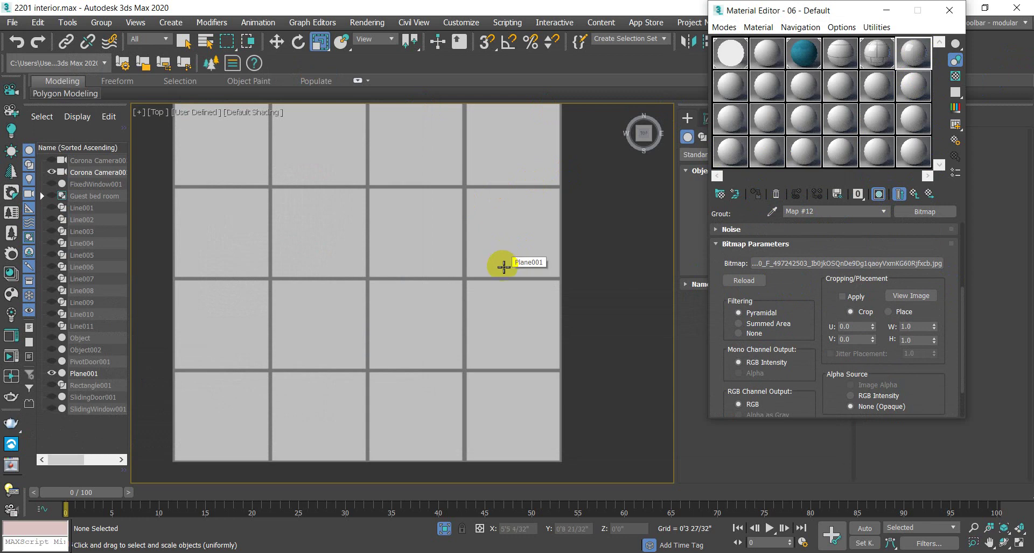
{"action": "key", "text": "w"}
{"action": "left_click", "coordinate": [503, 267]}
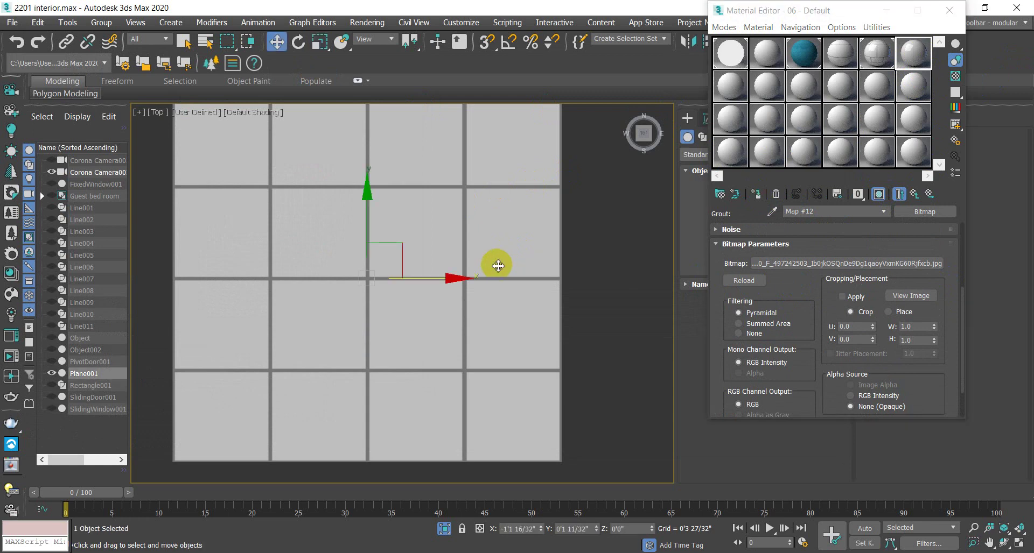
{"action": "left_click", "coordinate": [756, 195]}
{"action": "left_click", "coordinate": [530, 333]}
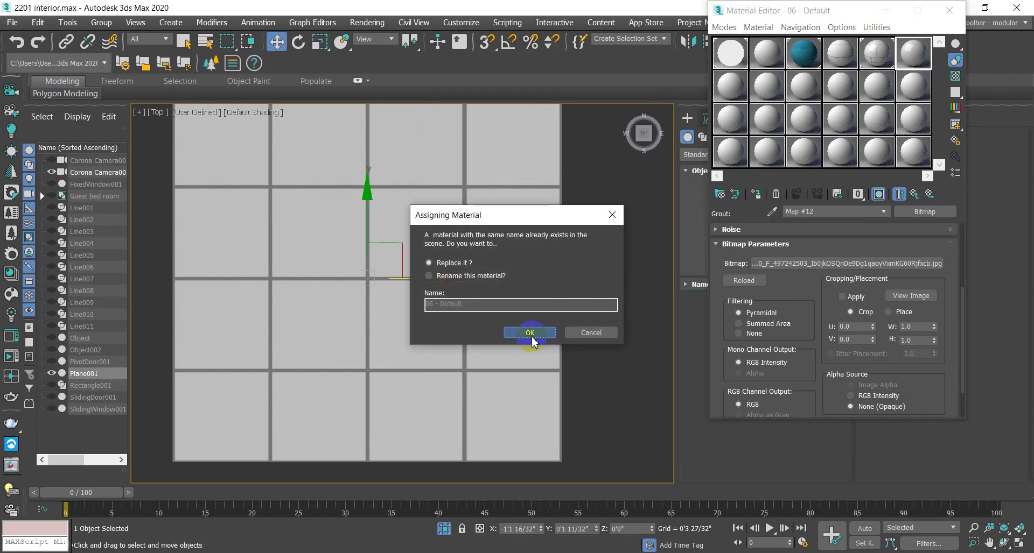
{"action": "left_click", "coordinate": [899, 195]}
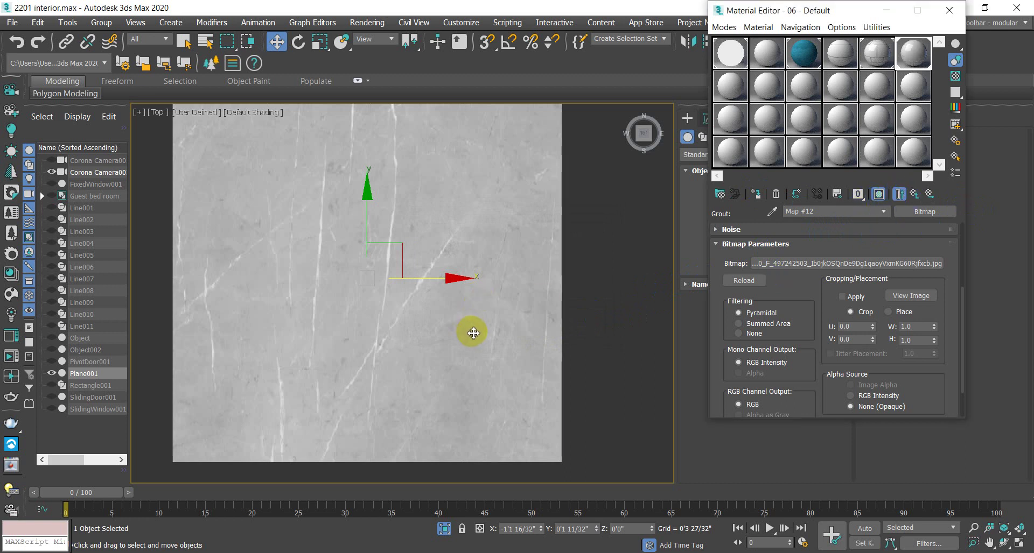
Step: Start a Corona test render of the Top view, then close the frame buffer and stop the render
{"action": "key", "text": "shift+q"}
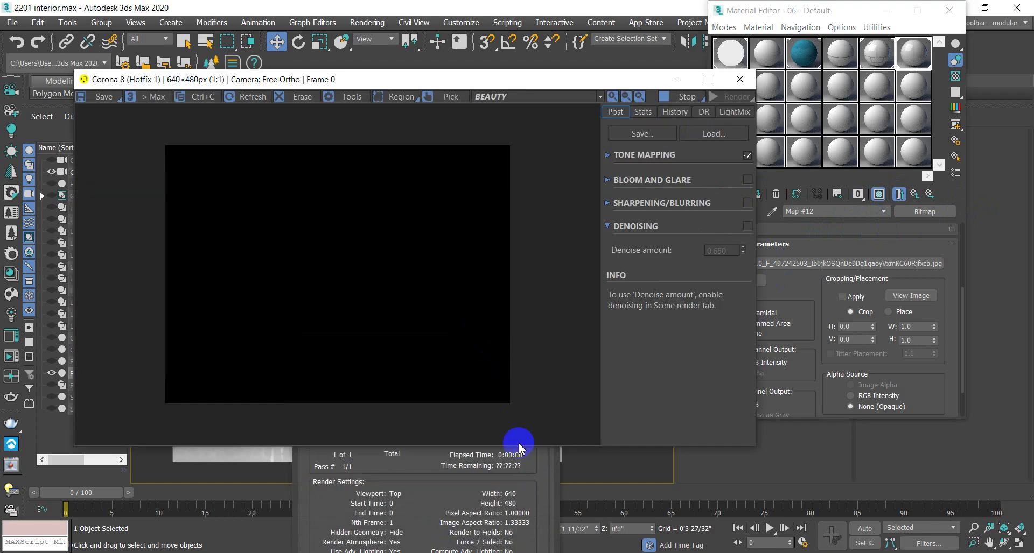
{"action": "left_click", "coordinate": [740, 79]}
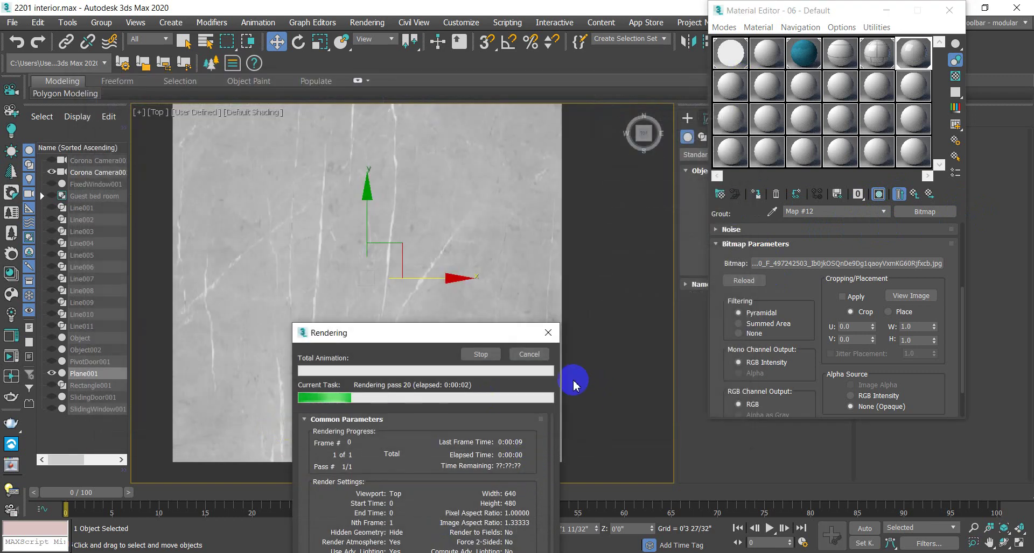
{"action": "left_click", "coordinate": [547, 332]}
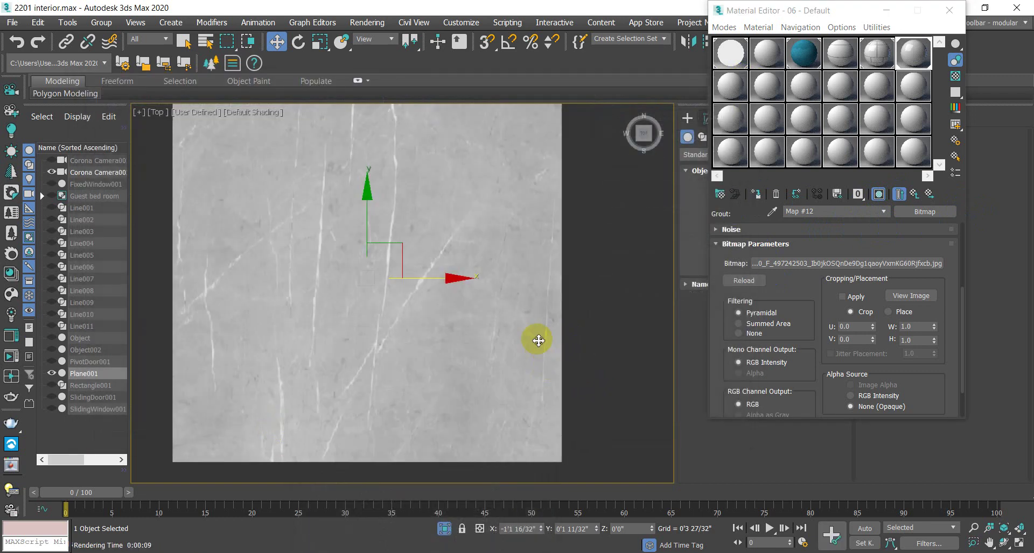
Step: End the floor plane's isolation and view the whole bedroom in Perspective, closing in on the marble floor
{"action": "right_click", "coordinate": [555, 285]}
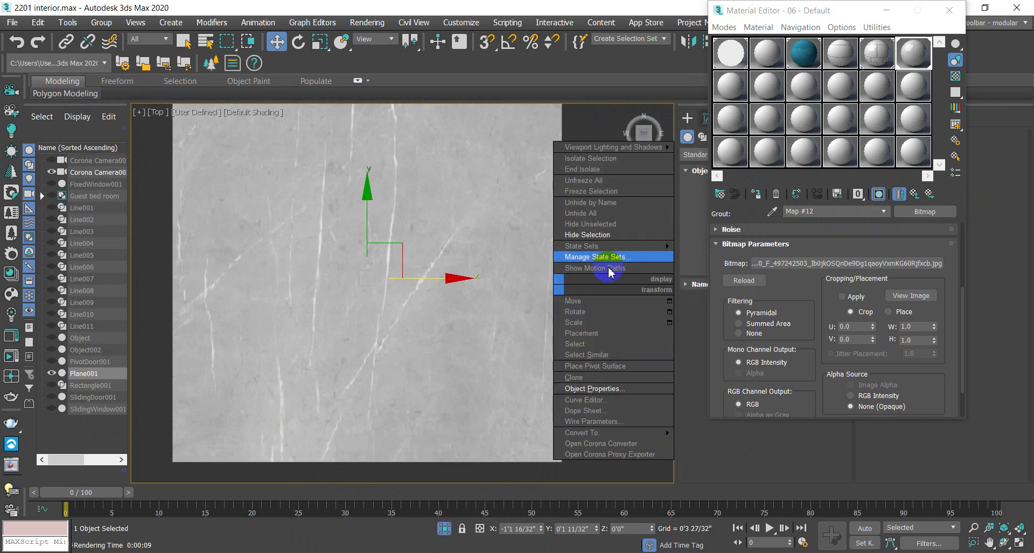
{"action": "left_click", "coordinate": [627, 169]}
{"action": "scroll", "coordinate": [541, 302], "scroll_direction": "down", "scroll_amount": 3}
{"action": "scroll", "coordinate": [526, 317], "scroll_direction": "up", "scroll_amount": 3}
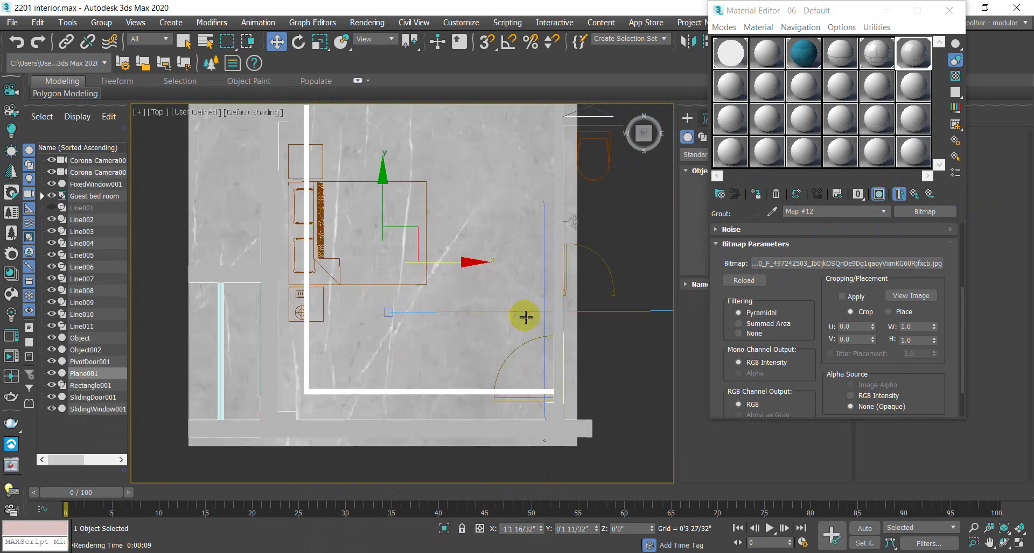
{"action": "scroll", "coordinate": [526, 317], "scroll_direction": "down", "scroll_amount": 3}
{"action": "key", "text": "p"}
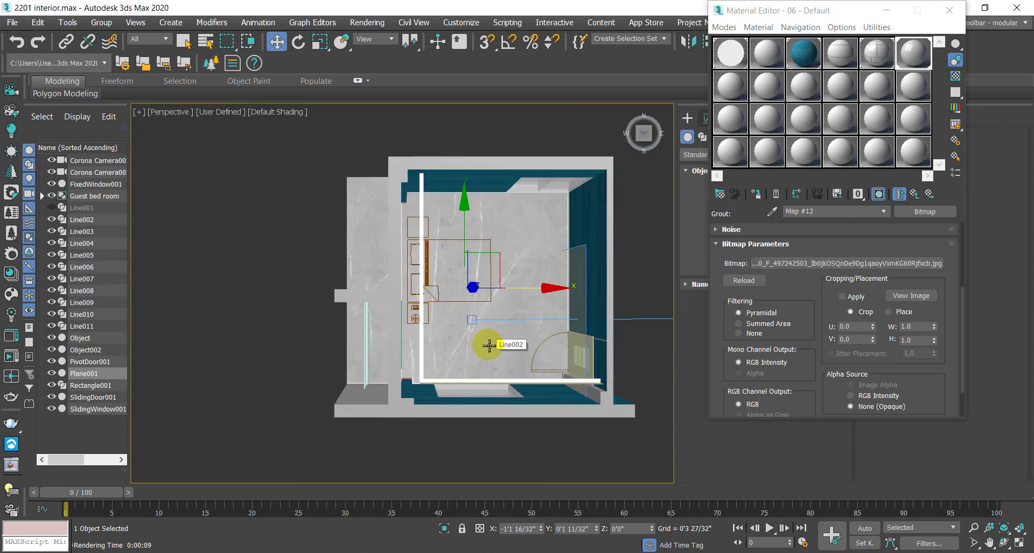
{"action": "left_click", "coordinate": [920, 53]}
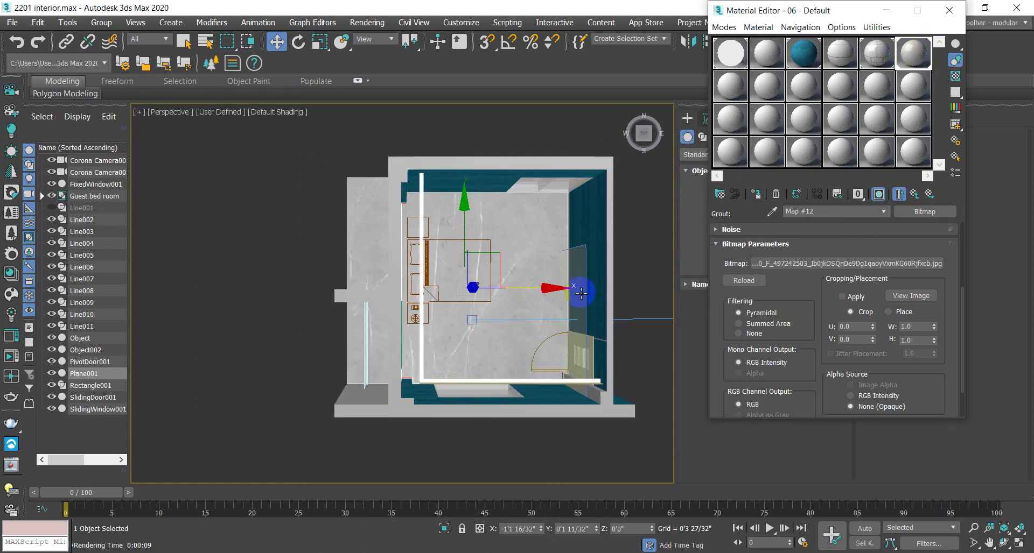
{"action": "scroll", "coordinate": [537, 317], "scroll_direction": "up", "scroll_amount": 5}
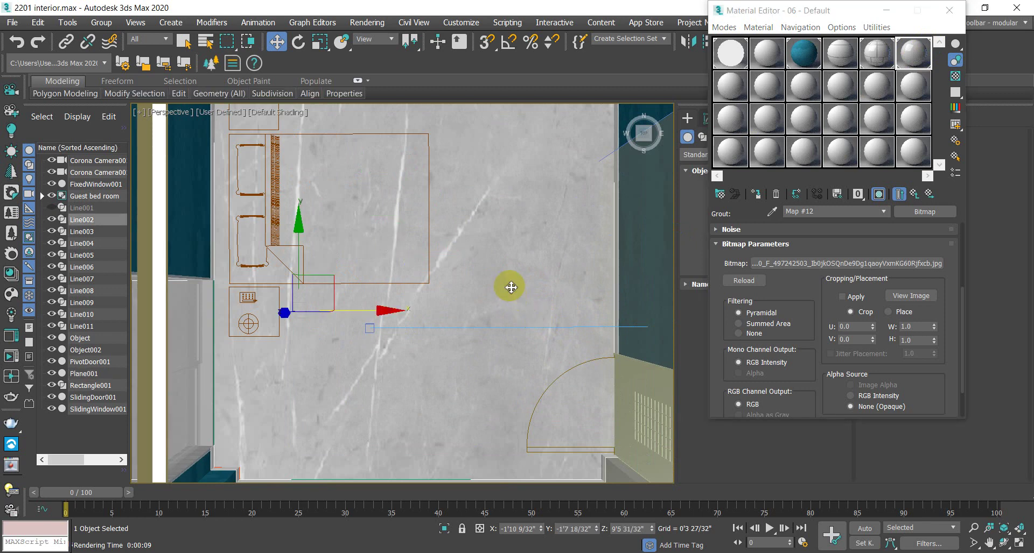
Step: Check the source image file of the grout bitmap and close the Material Editor
{"action": "left_click", "coordinate": [893, 263]}
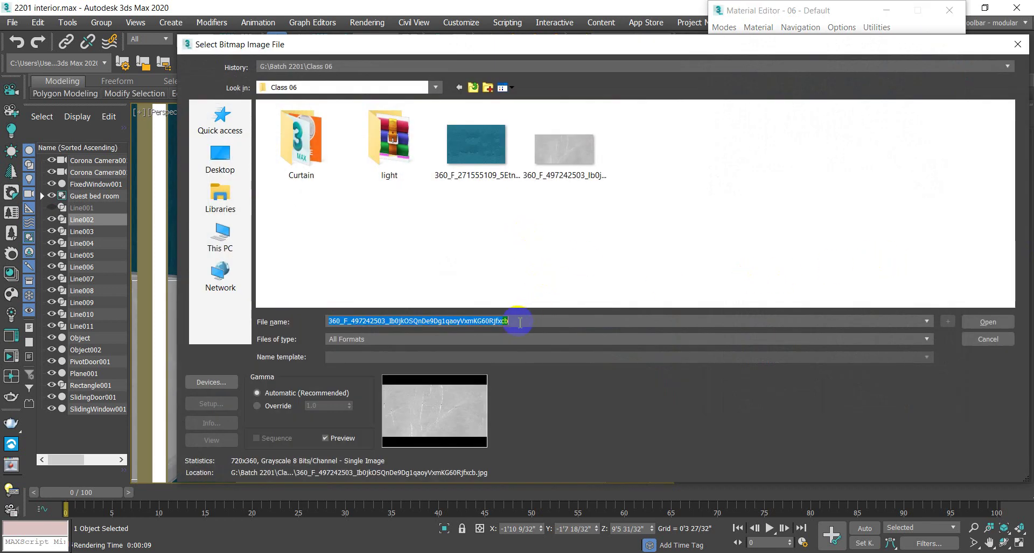
{"action": "left_click", "coordinate": [1017, 44]}
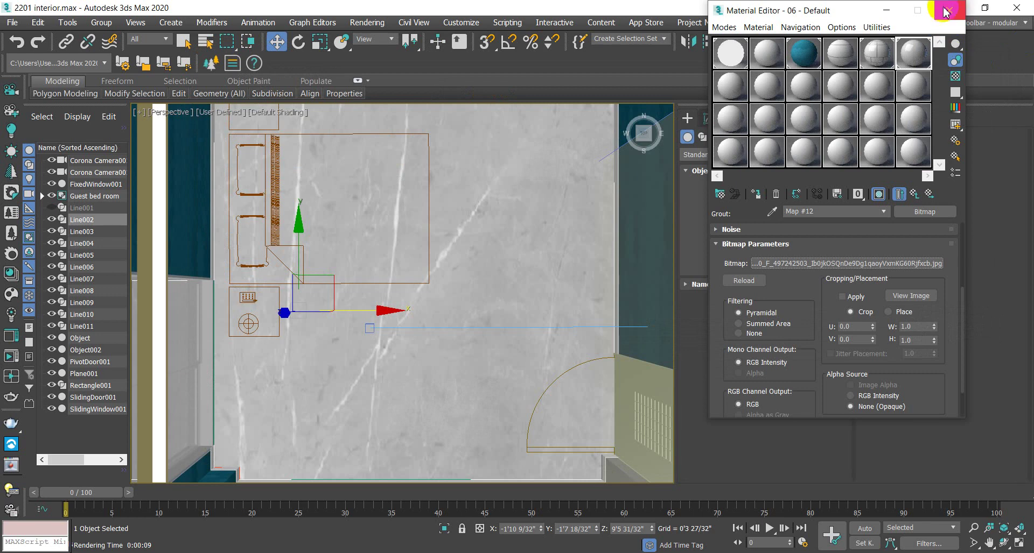
{"action": "left_click", "coordinate": [949, 8]}
Step: Display edged faces and compare the floor's segment grid with the marble texture
{"action": "key", "text": "F4"}
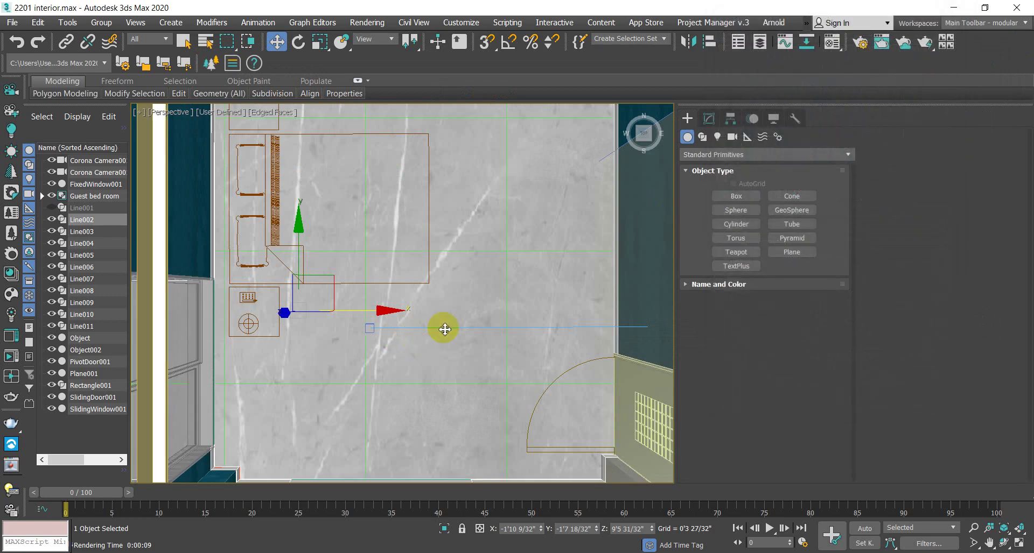
{"action": "scroll", "coordinate": [463, 295], "scroll_direction": "down", "scroll_amount": 3}
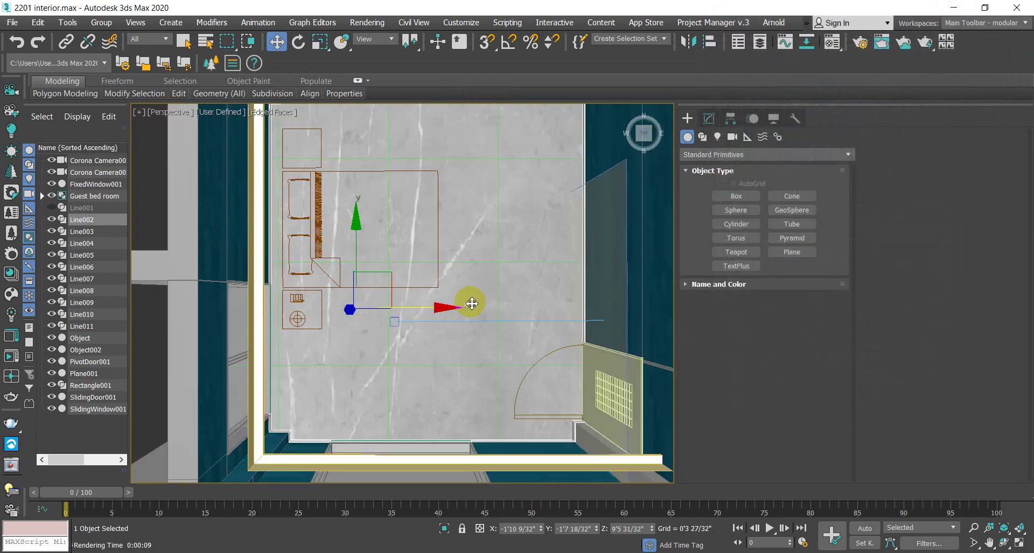
{"action": "scroll", "coordinate": [472, 311], "scroll_direction": "up", "scroll_amount": 1}
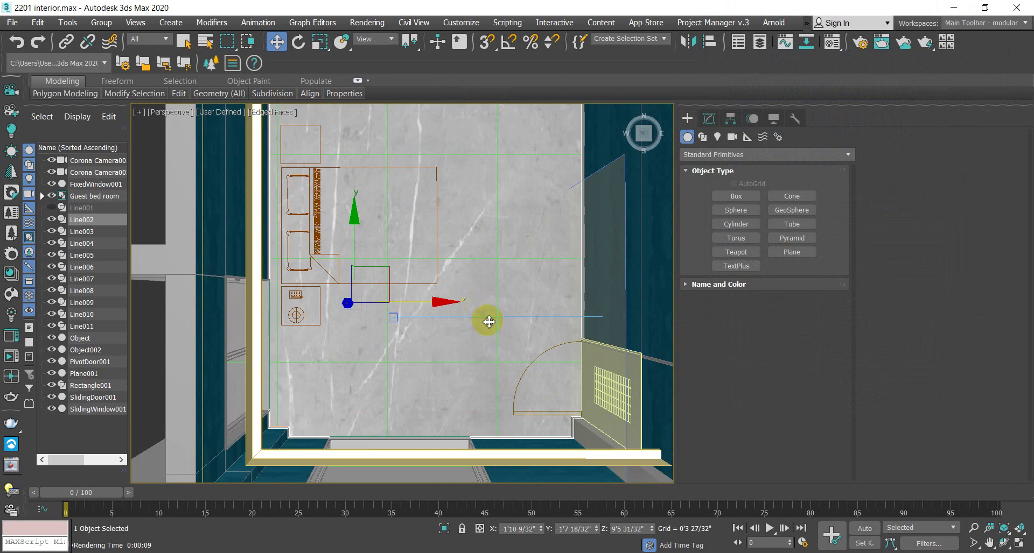
{"action": "scroll", "coordinate": [488, 321], "scroll_direction": "up", "scroll_amount": 1}
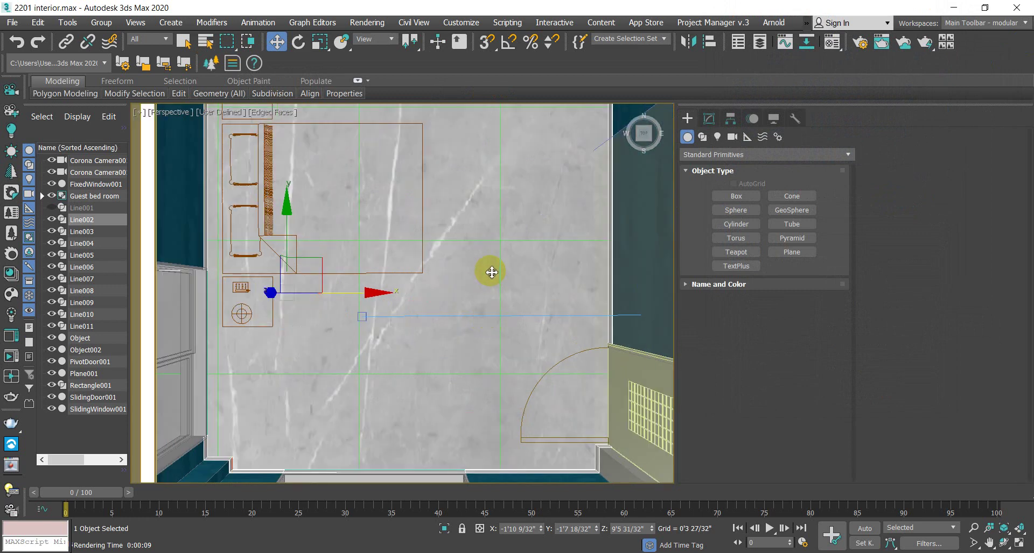
{"action": "key", "text": "alt+q"}
{"action": "middle_click_drag", "start_coordinate": [492, 293], "coordinate": [465, 269], "text": "alt"}
{"action": "key", "text": "F4"}
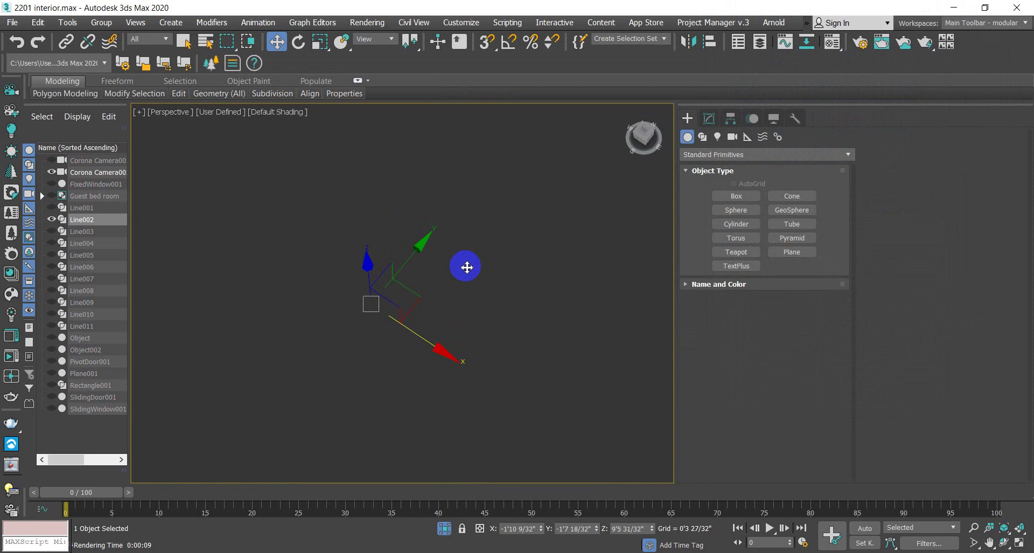
{"action": "right_click", "coordinate": [467, 267]}
{"action": "left_click", "coordinate": [514, 153]}
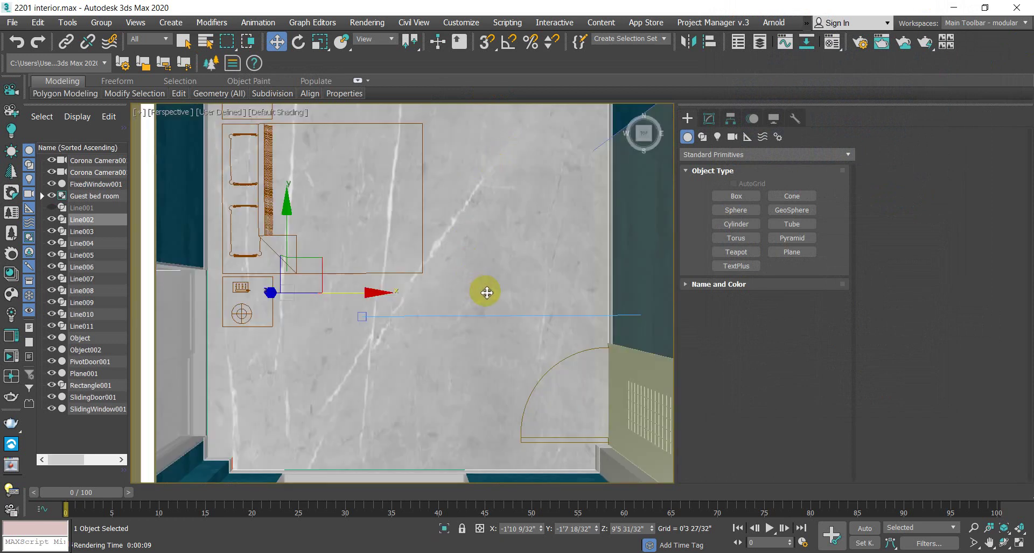
Step: Select the floor plane through the Corona Camera001 view and isolate it
{"action": "key", "text": "c"}
{"action": "left_click", "coordinate": [409, 432]}
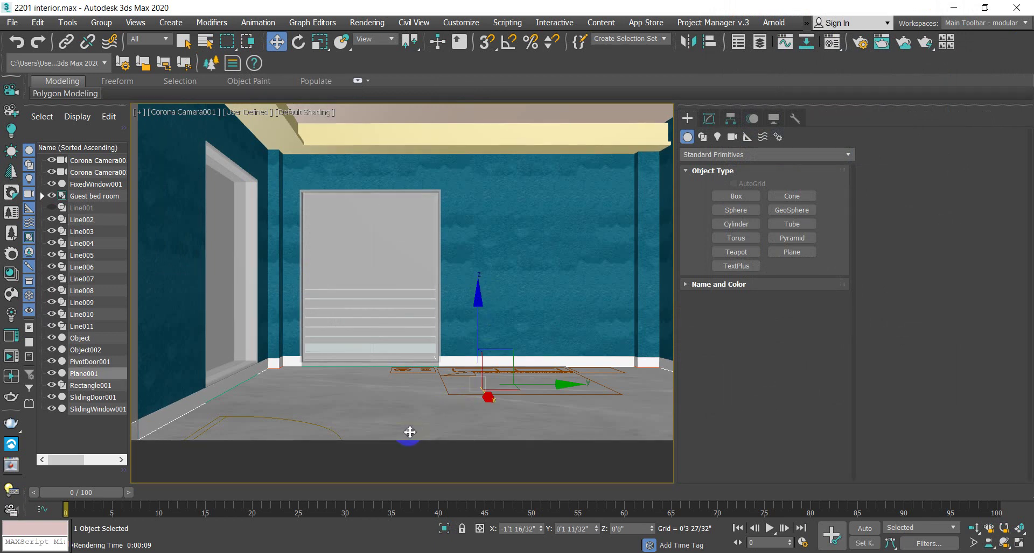
{"action": "key", "text": "alt+q"}
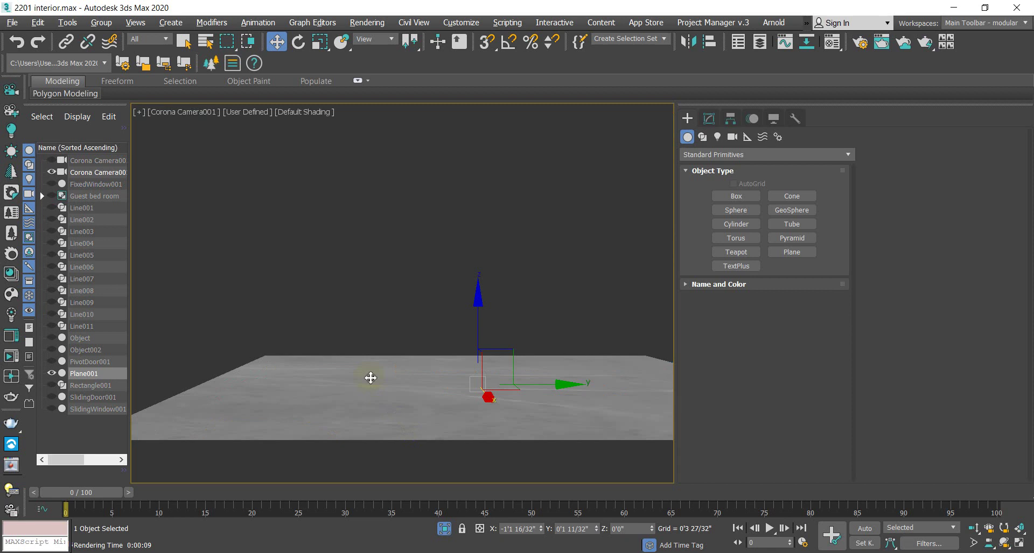
Step: Examine the isolated floor plane in Perspective from several angles with edged faces displayed
{"action": "key", "text": "p"}
{"action": "scroll", "coordinate": [359, 356], "scroll_direction": "down", "scroll_amount": 4}
{"action": "middle_click_drag", "start_coordinate": [371, 349], "coordinate": [367, 424], "text": "alt"}
{"action": "scroll", "coordinate": [379, 395], "scroll_direction": "up", "scroll_amount": 4}
{"action": "scroll", "coordinate": [379, 395], "scroll_direction": "down", "scroll_amount": 4}
{"action": "middle_click_drag", "start_coordinate": [379, 374], "coordinate": [376, 422], "text": "alt"}
{"action": "scroll", "coordinate": [388, 386], "scroll_direction": "up", "scroll_amount": 4}
{"action": "scroll", "coordinate": [383, 376], "scroll_direction": "down", "scroll_amount": 6}
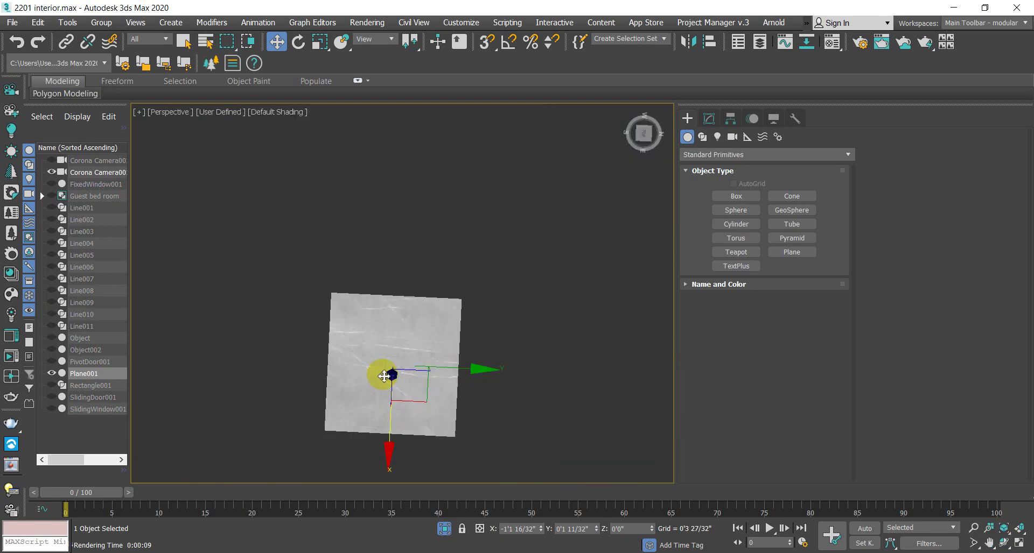
{"action": "middle_click_drag", "start_coordinate": [382, 376], "coordinate": [398, 340], "text": "alt"}
{"action": "scroll", "coordinate": [378, 382], "scroll_direction": "up", "scroll_amount": 3}
{"action": "key", "text": "F4"}
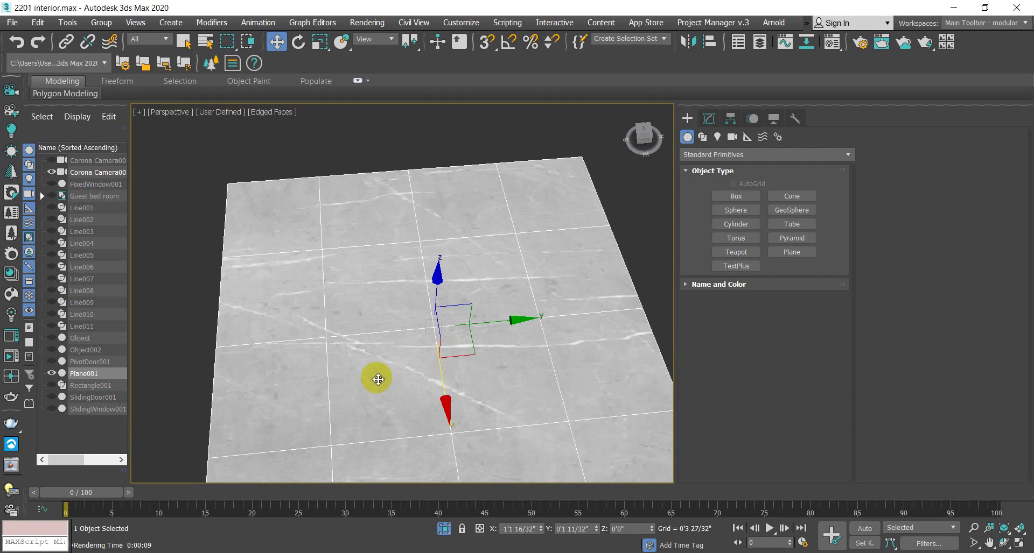
{"action": "scroll", "coordinate": [376, 383], "scroll_direction": "down", "scroll_amount": 3}
{"action": "mouse_move", "coordinate": [376, 383]}
{"action": "middle_mouse_down", "text": "alt"}
{"action": "mouse_move", "coordinate": [369, 438]}
{"action": "mouse_move", "coordinate": [376, 403]}
{"action": "middle_mouse_up", "text": "alt"}
{"action": "scroll", "coordinate": [376, 404], "scroll_direction": "up", "scroll_amount": 3}
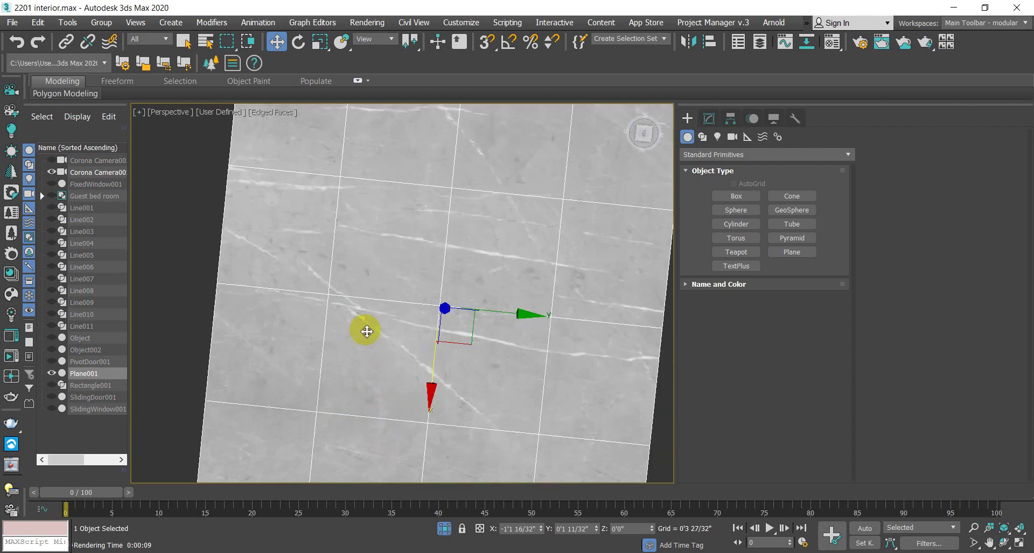
Step: Create a box about 4'8" long, 4'7" wide and 1'5 1/2" high over the floor plane in the Top view
{"action": "key", "text": "t"}
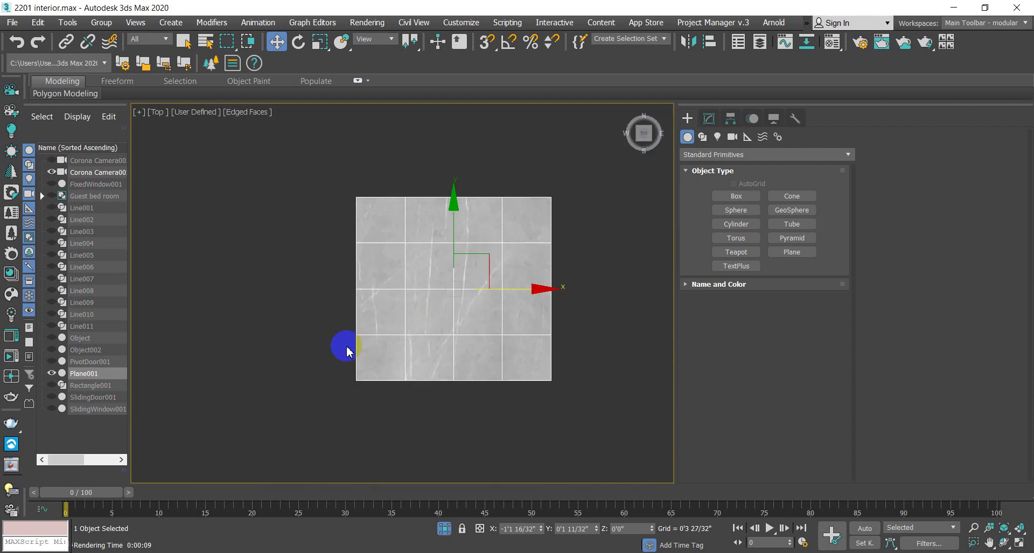
{"action": "left_click", "coordinate": [735, 196]}
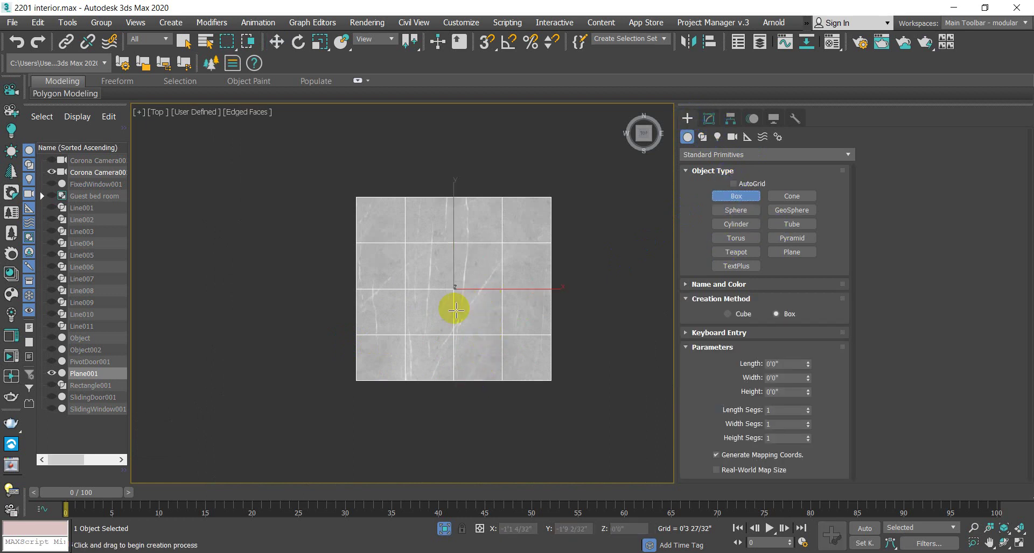
{"action": "scroll", "coordinate": [455, 291], "scroll_direction": "up", "scroll_amount": 3}
{"action": "left_click_drag", "start_coordinate": [454, 269], "coordinate": [548, 364]}
{"action": "left_click", "coordinate": [564, 334]}
{"action": "left_click", "coordinate": [557, 237]}
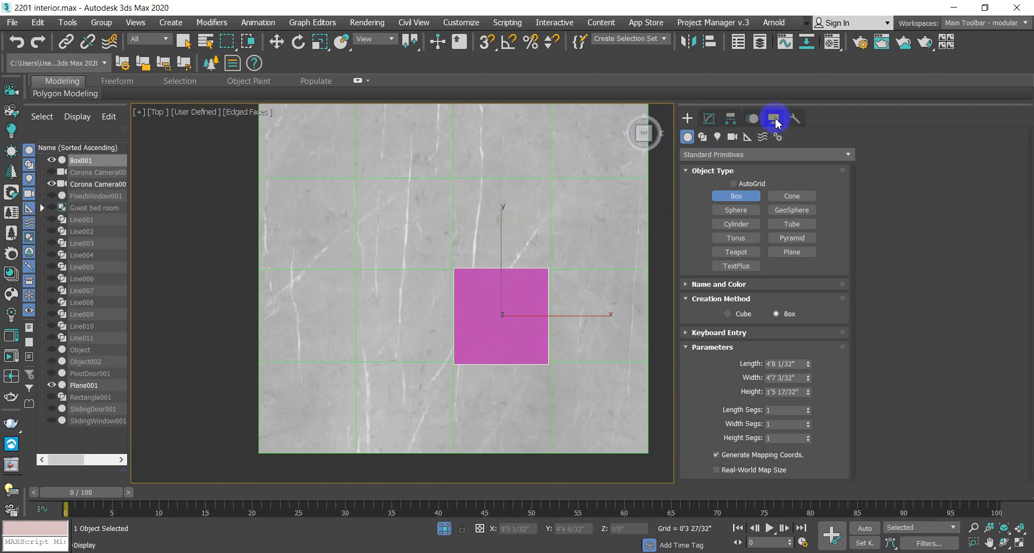
Step: Set both the length and the width of the box to 2'
{"action": "left_click", "coordinate": [709, 119]}
{"action": "double_click", "coordinate": [801, 416]}
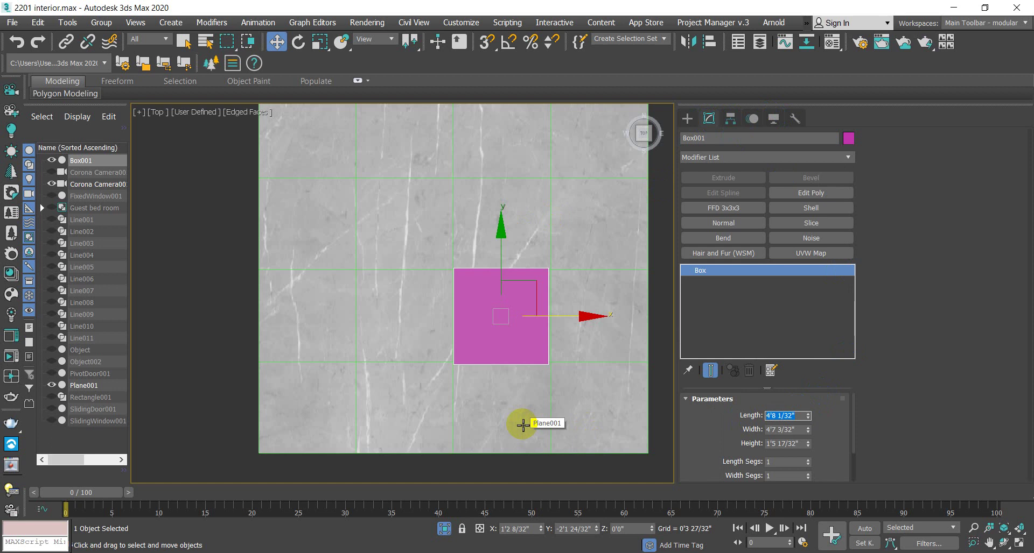
{"action": "double_click", "coordinate": [801, 428]}
{"action": "type", "text": "2"}
{"action": "key", "text": "Return"}
{"action": "scroll", "coordinate": [527, 348], "scroll_direction": "up", "scroll_amount": 2}
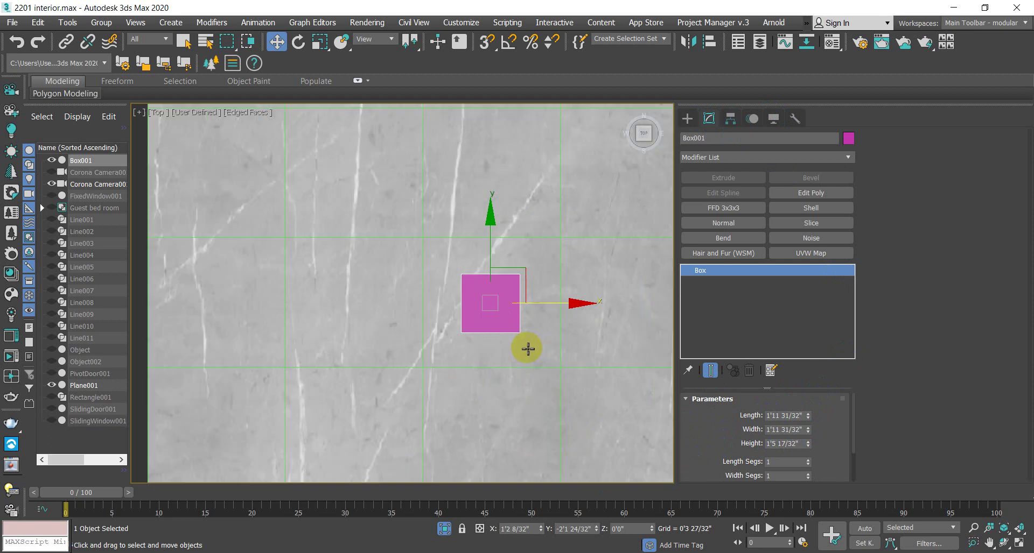
Step: Move the box so its upper-left corner sits at the central grid intersection of the floor plane
{"action": "scroll", "coordinate": [527, 349], "scroll_direction": "up", "scroll_amount": 2}
{"action": "left_click", "coordinate": [438, 266]}
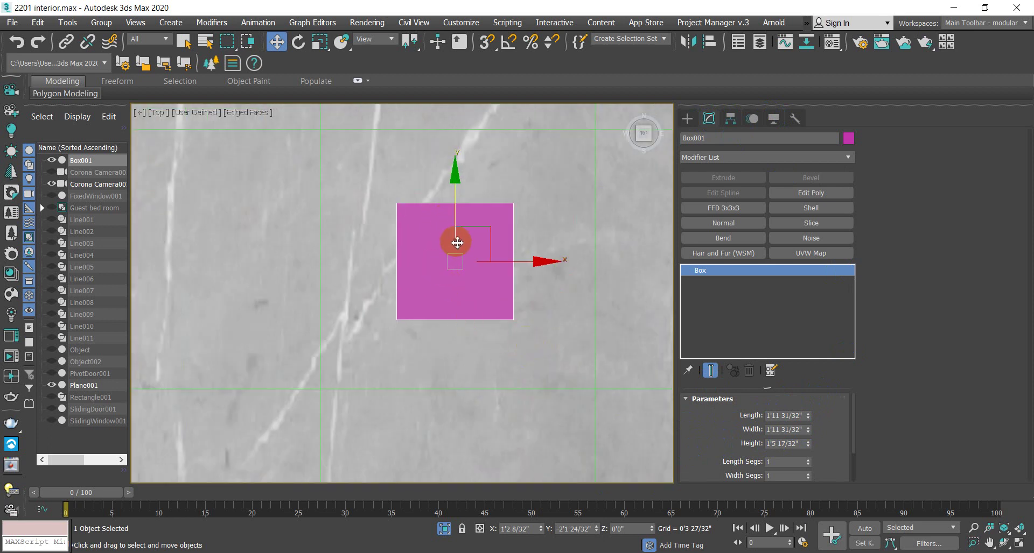
{"action": "left_click_drag", "start_coordinate": [457, 243], "coordinate": [386, 185]}
{"action": "left_click_drag", "start_coordinate": [473, 172], "coordinate": [399, 156]}
{"action": "scroll", "coordinate": [458, 253], "scroll_direction": "down", "scroll_amount": 3}
{"action": "scroll", "coordinate": [458, 270], "scroll_direction": "down", "scroll_amount": 1}
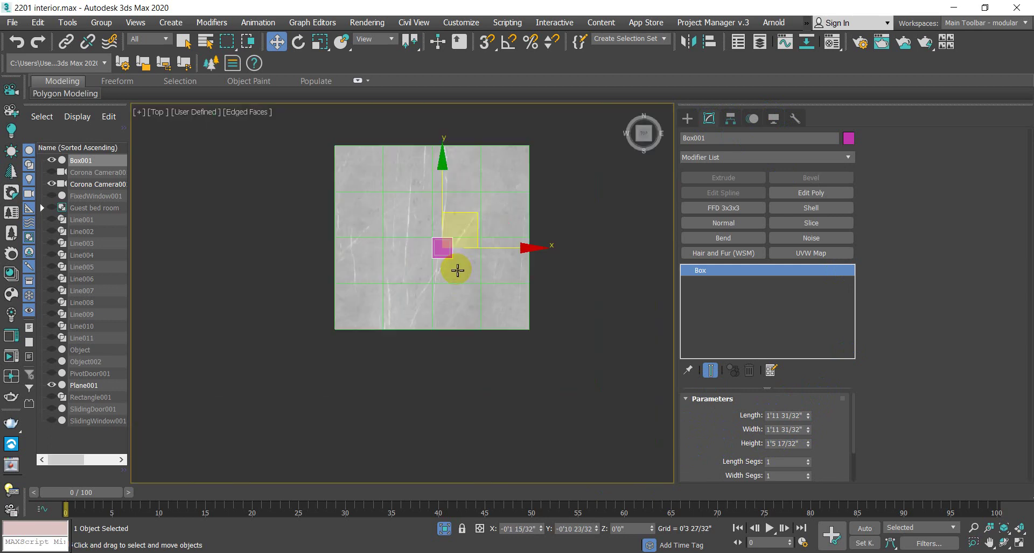
Step: Select the floor plane and add a UVW Map modifier to it
{"action": "left_click", "coordinate": [518, 301]}
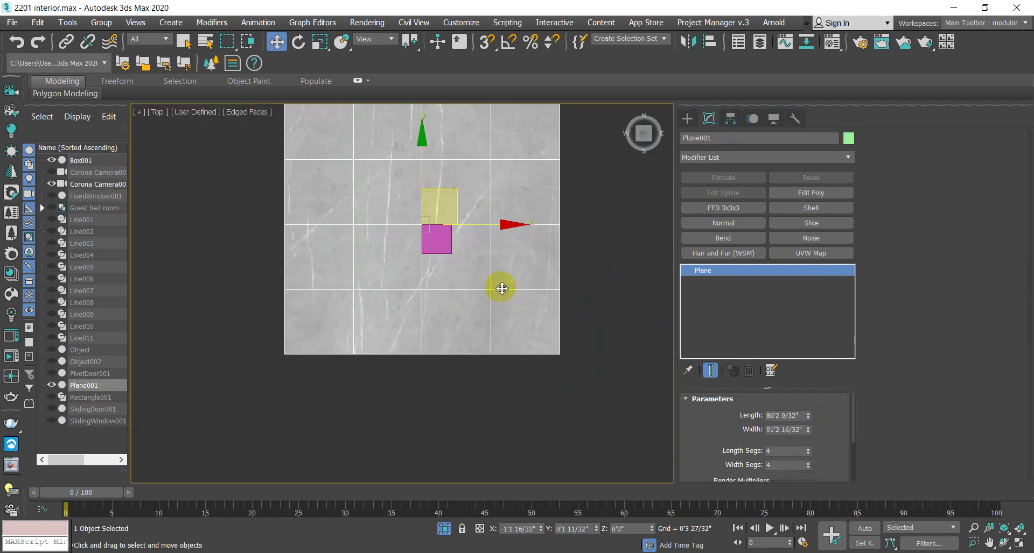
{"action": "scroll", "coordinate": [602, 282], "scroll_direction": "up", "scroll_amount": 1}
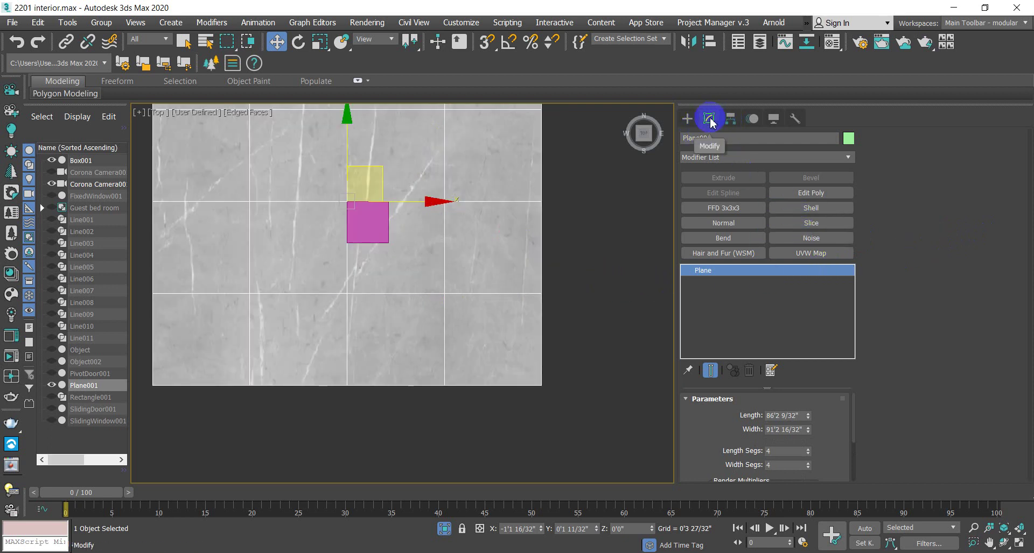
{"action": "left_click", "coordinate": [687, 118]}
{"action": "left_click", "coordinate": [718, 121]}
{"action": "left_click", "coordinate": [731, 157]}
{"action": "left_click", "coordinate": [733, 159]}
{"action": "left_click", "coordinate": [734, 158]}
{"action": "type", "text": "uvw"}
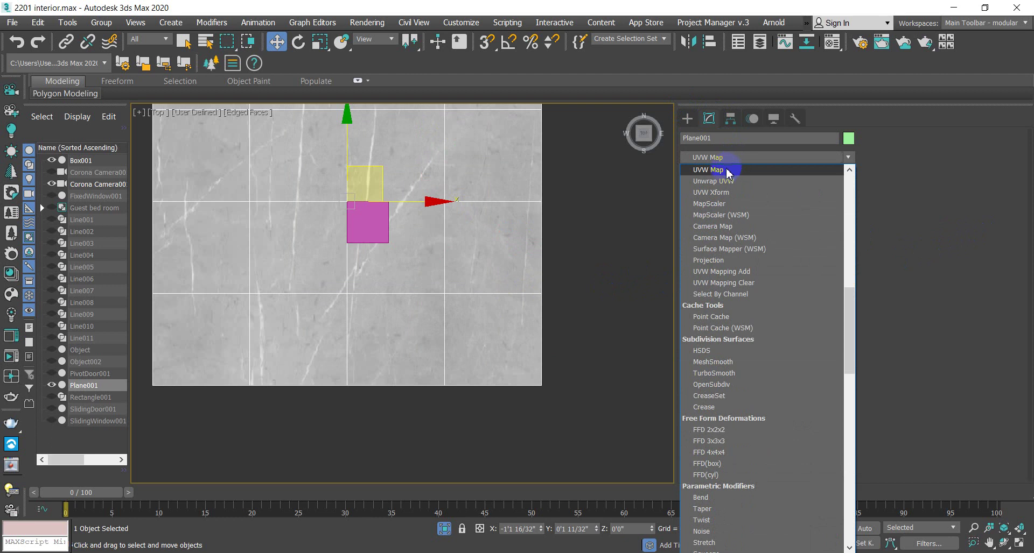
{"action": "left_click", "coordinate": [726, 170]}
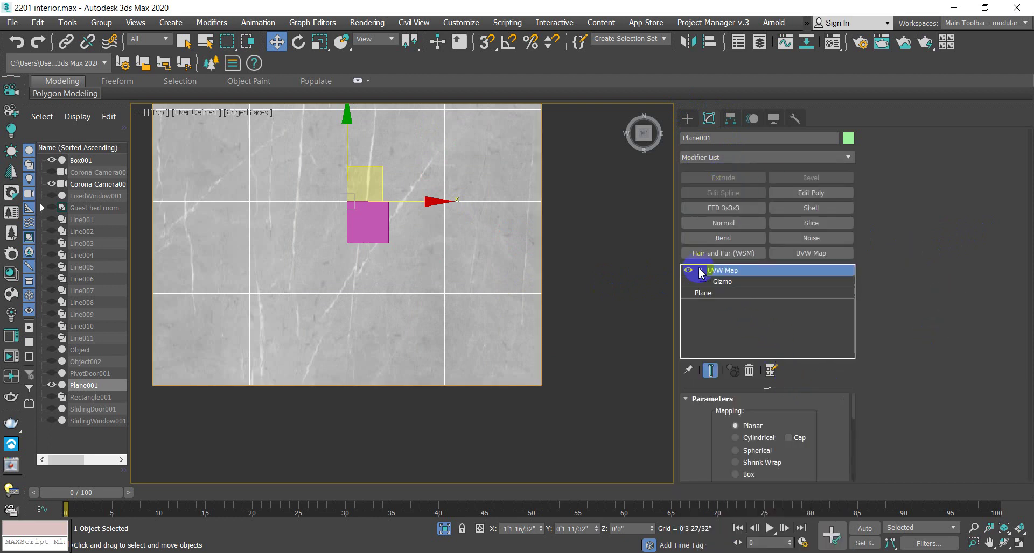
Step: Scale the floor plane's UVW Map gizmo uniformly down to about 23%
{"action": "left_click", "coordinate": [722, 284]}
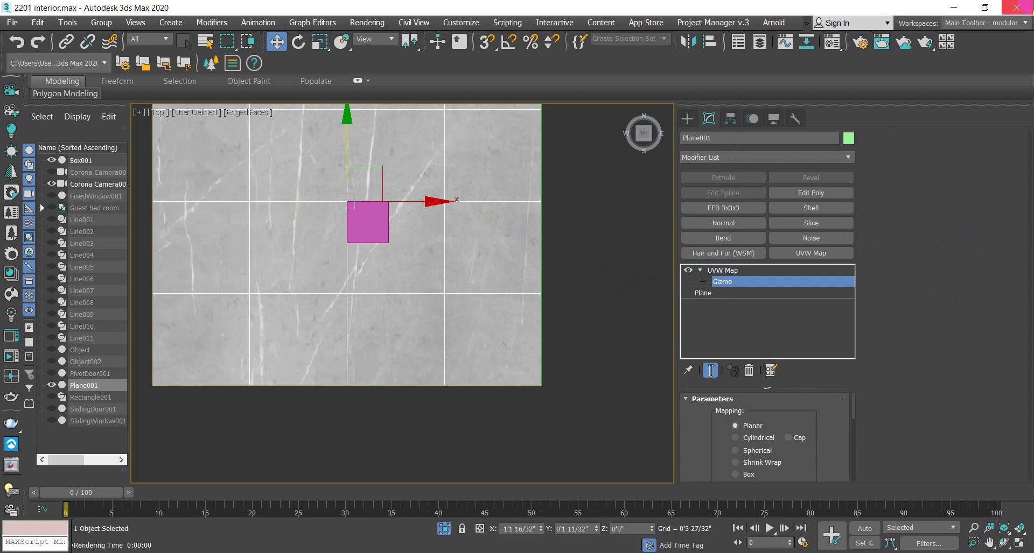
{"action": "scroll", "coordinate": [359, 279], "scroll_direction": "down", "scroll_amount": 3}
{"action": "scroll", "coordinate": [366, 267], "scroll_direction": "up", "scroll_amount": 3}
{"action": "middle_click_drag", "start_coordinate": [383, 281], "coordinate": [410, 318]}
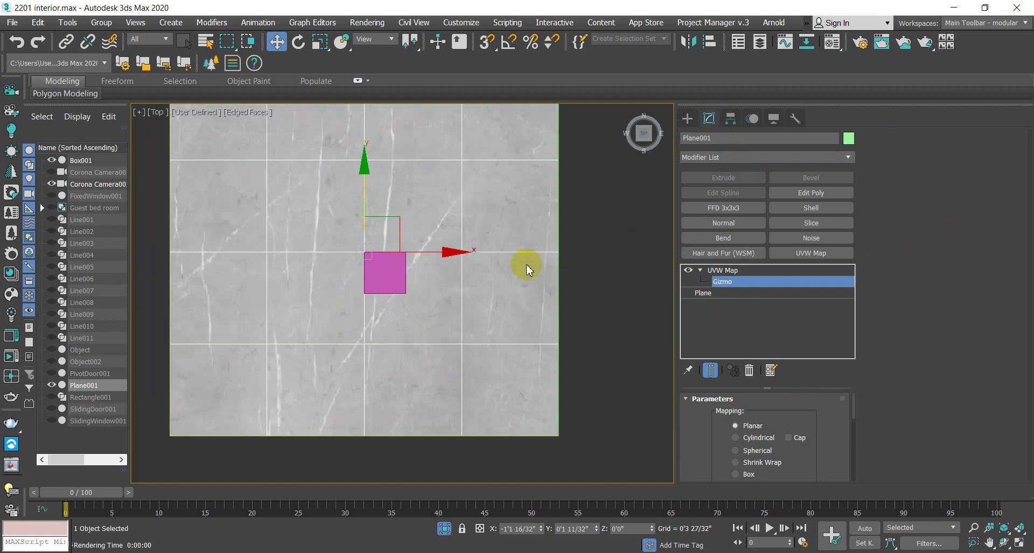
{"action": "scroll", "coordinate": [819, 423], "scroll_direction": "down", "scroll_amount": 5}
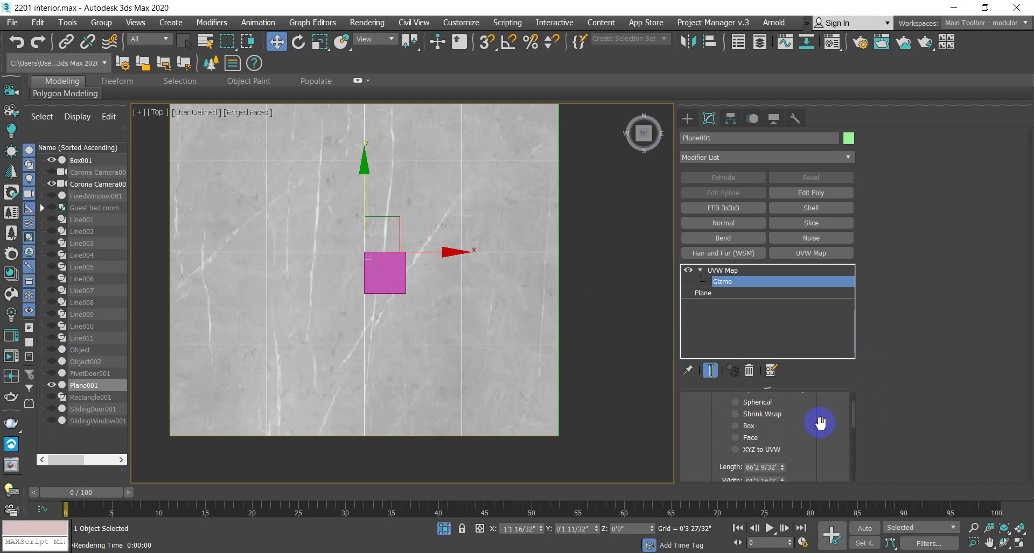
{"action": "scroll", "coordinate": [827, 415], "scroll_direction": "up", "scroll_amount": 2}
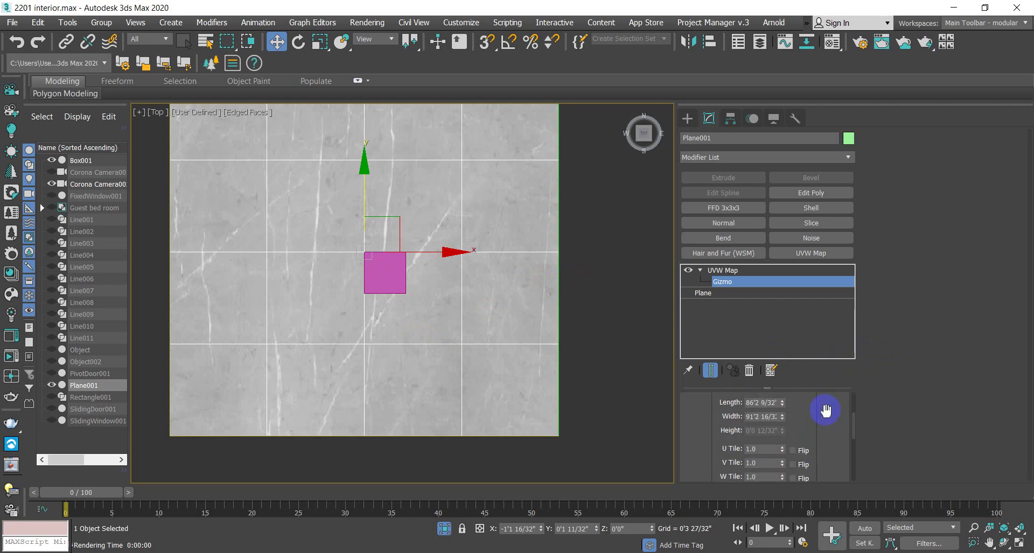
{"action": "left_click", "coordinate": [403, 284]}
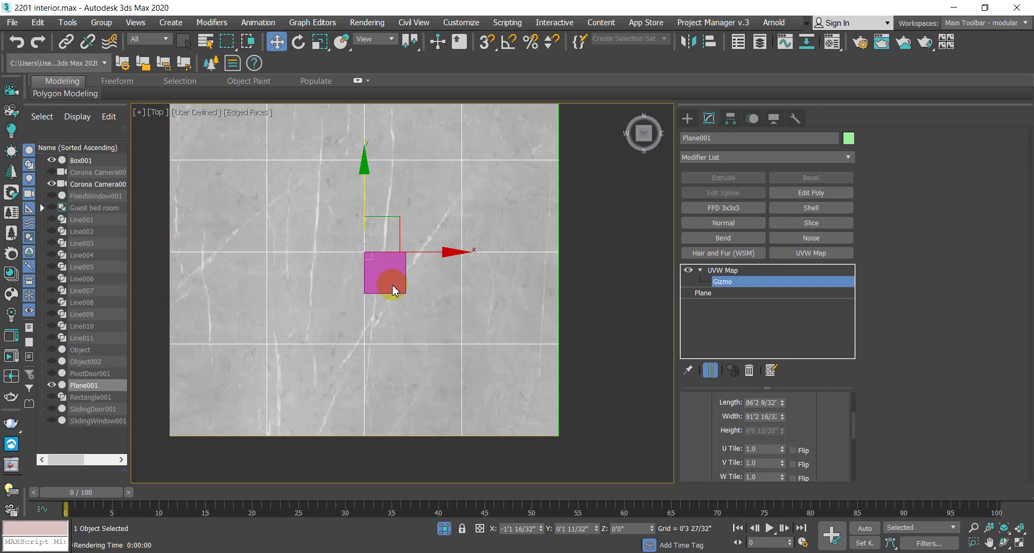
{"action": "key", "text": "r"}
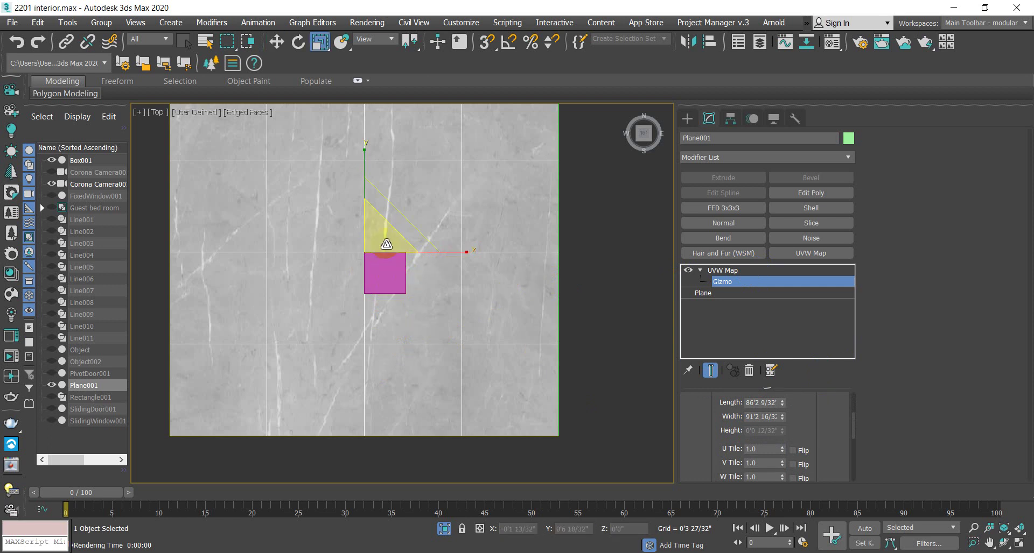
{"action": "left_click_drag", "start_coordinate": [384, 237], "coordinate": [480, 449]}
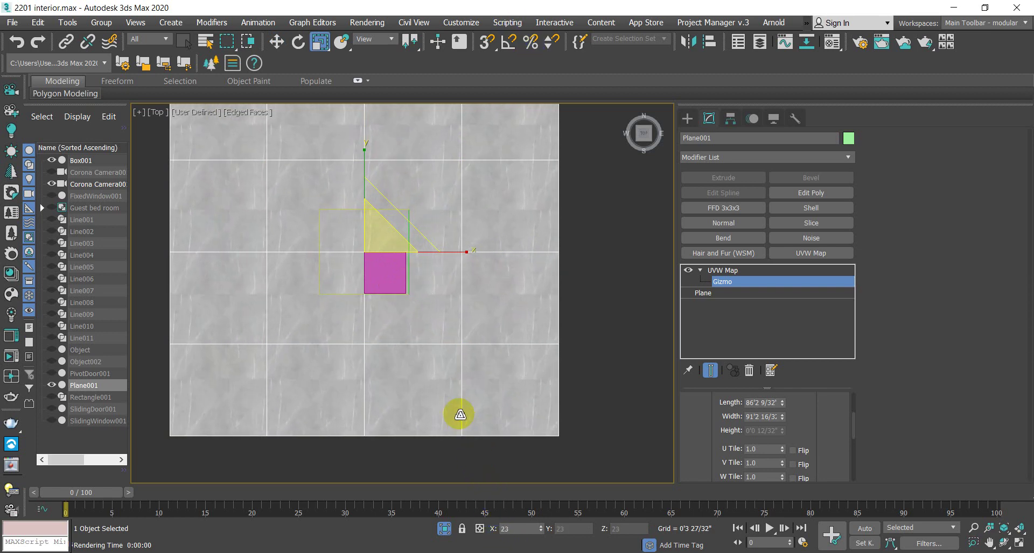
Step: Shrink the mapping gizmo slightly below the reference box's size and move its upper-left corner onto the box's upper-left corner
{"action": "scroll", "coordinate": [342, 358], "scroll_direction": "up", "scroll_amount": 3}
{"action": "scroll", "coordinate": [343, 359], "scroll_direction": "down", "scroll_amount": 2}
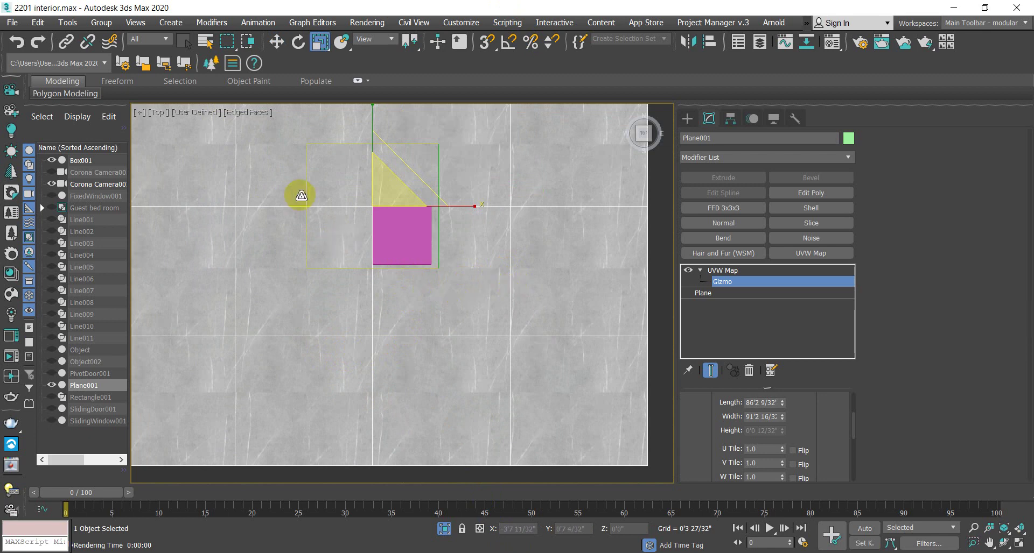
{"action": "mouse_move", "coordinate": [385, 190]}
{"action": "left_mouse_down"}
{"action": "mouse_move", "coordinate": [418, 263]}
{"action": "mouse_move", "coordinate": [376, 223]}
{"action": "mouse_move", "coordinate": [374, 207]}
{"action": "mouse_move", "coordinate": [393, 214]}
{"action": "mouse_move", "coordinate": [367, 191]}
{"action": "left_mouse_up"}
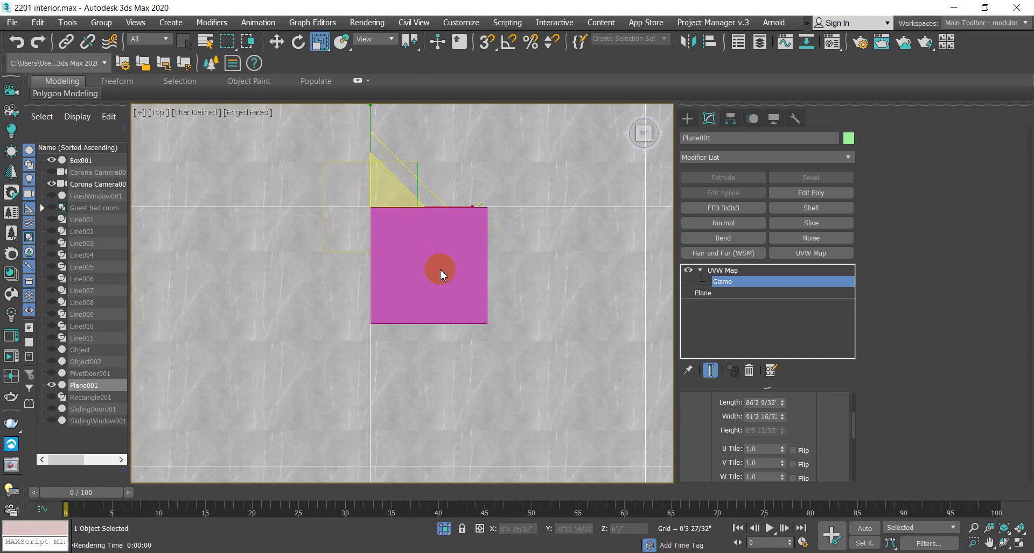
{"action": "key", "text": "w"}
{"action": "left_click_drag", "start_coordinate": [450, 208], "coordinate": [501, 219]}
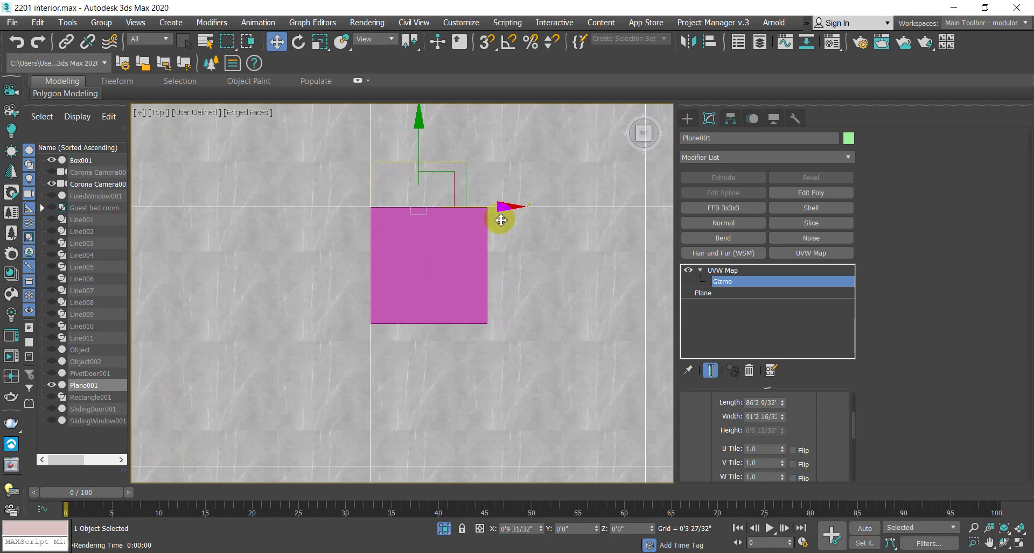
{"action": "left_click_drag", "start_coordinate": [418, 124], "coordinate": [438, 171]}
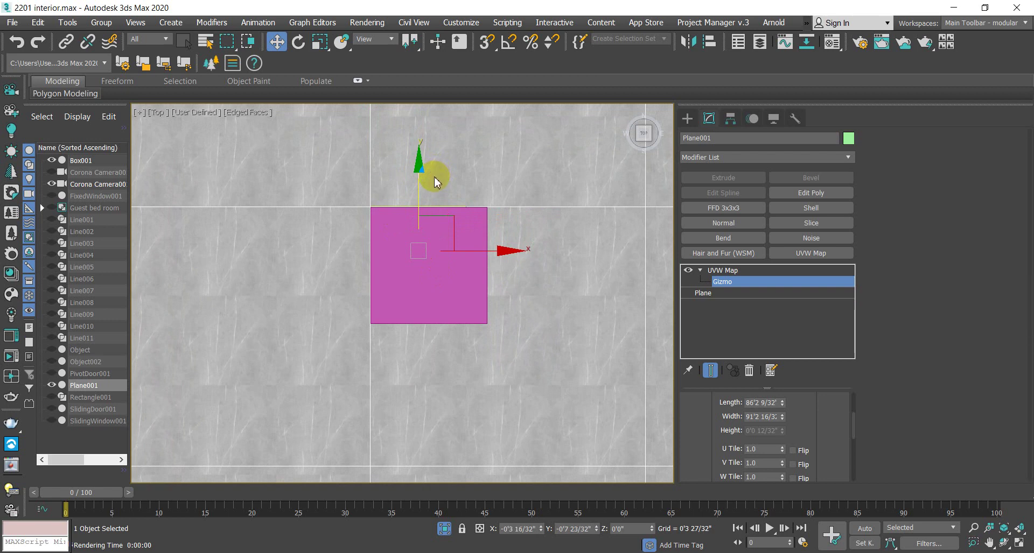
Step: Switch to wireframe display and enlarge the gizmo to just under the reference box's size, keeping their left edges aligned
{"action": "key", "text": "F3"}
{"action": "key", "text": "F3"}
{"action": "key", "text": "F3"}
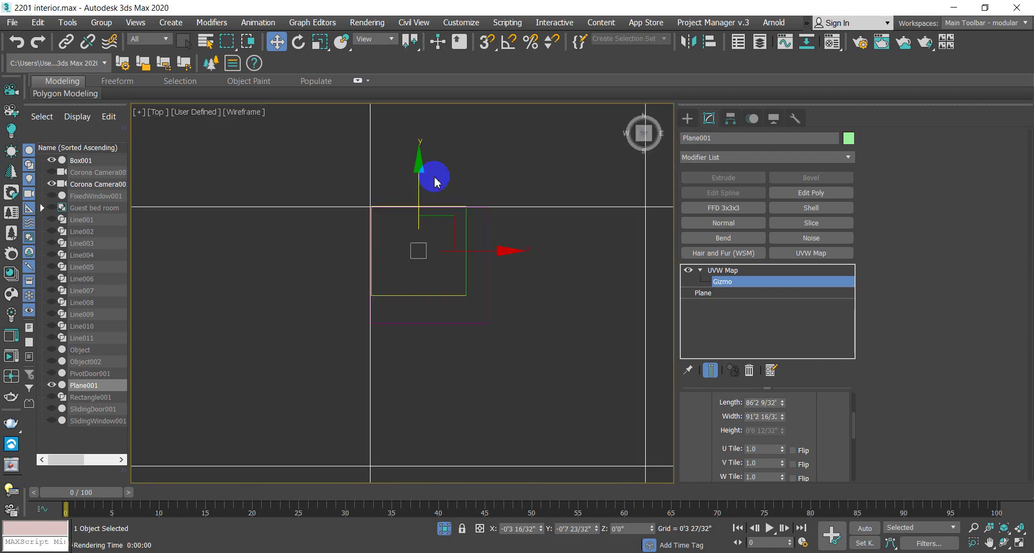
{"action": "key", "text": "r"}
{"action": "left_click_drag", "start_coordinate": [431, 242], "coordinate": [502, 254]}
{"action": "key", "text": "w"}
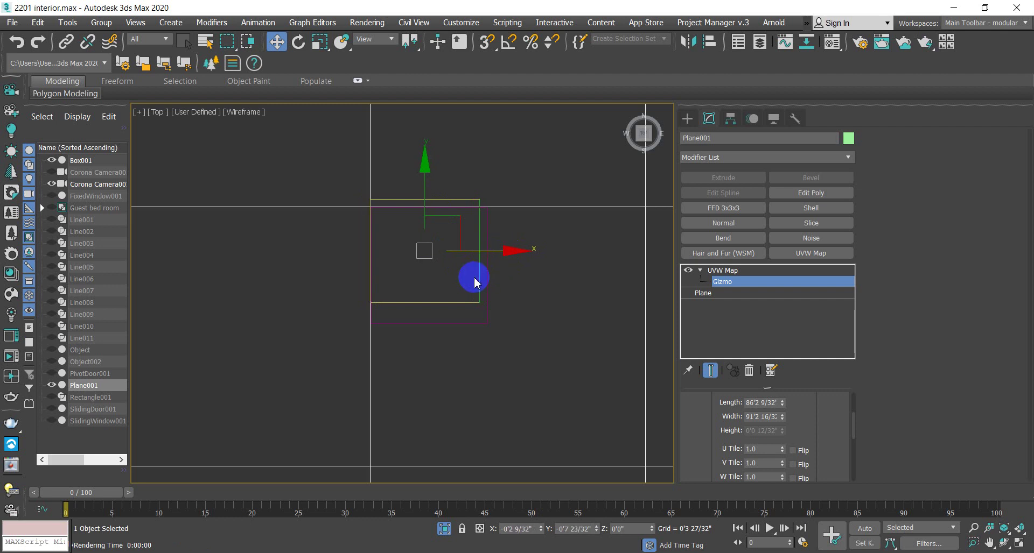
{"action": "key", "text": "r"}
{"action": "left_click_drag", "start_coordinate": [438, 231], "coordinate": [440, 229]}
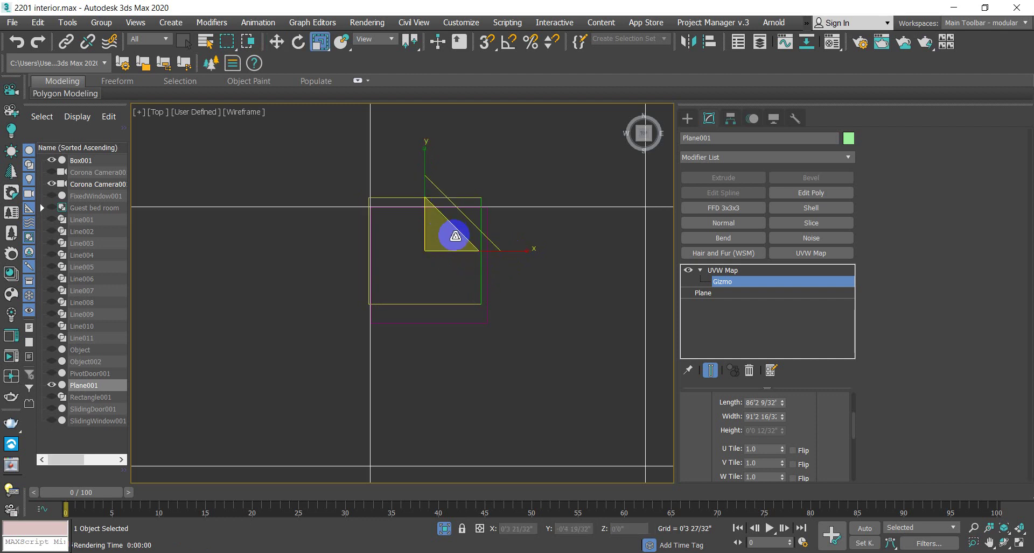
{"action": "key", "text": "w"}
{"action": "left_click_drag", "start_coordinate": [505, 252], "coordinate": [506, 252]}
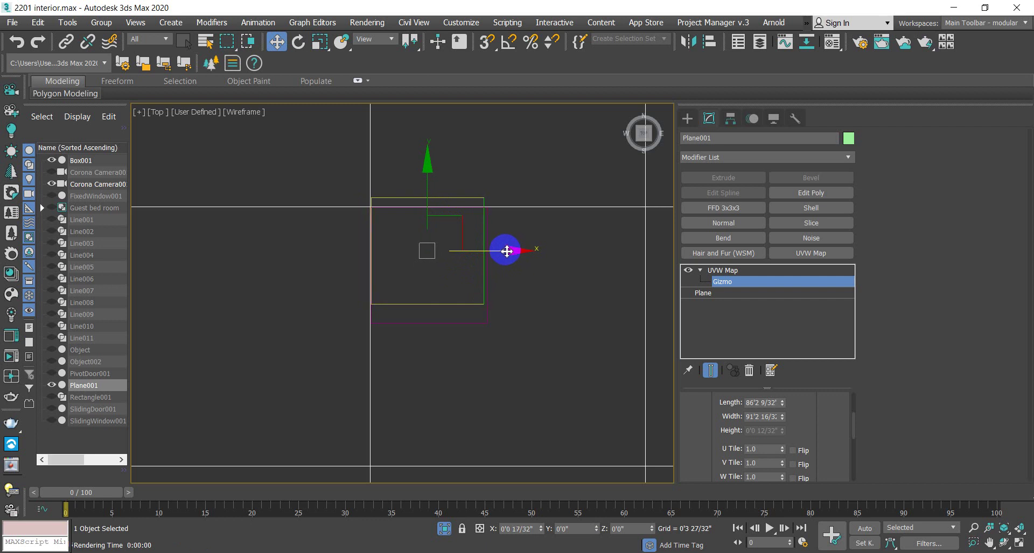
Step: Enlarge the gizmo to the reference box's width and line up its upper and left edges with the box
{"action": "key", "text": "r"}
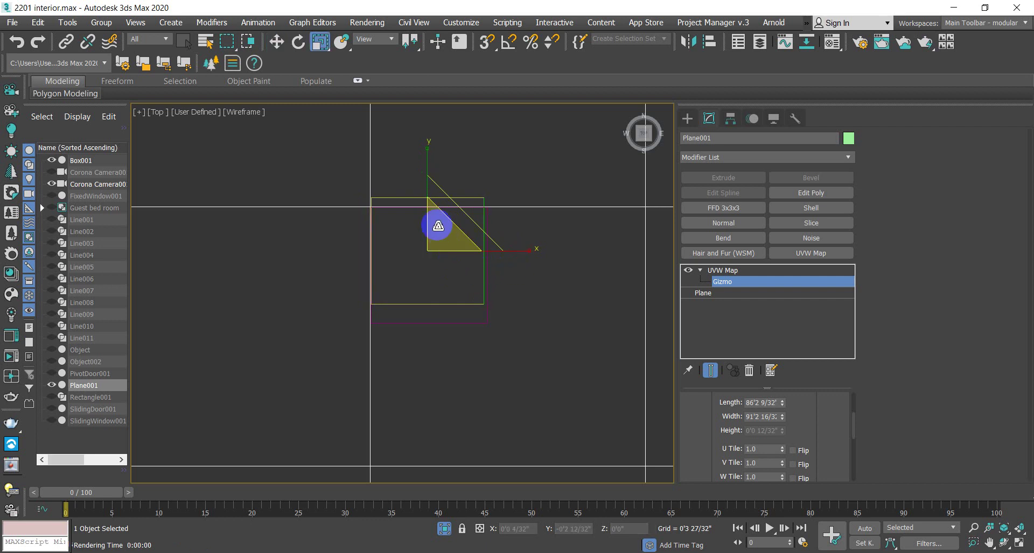
{"action": "left_click_drag", "start_coordinate": [439, 228], "coordinate": [444, 226]}
{"action": "key", "text": "w"}
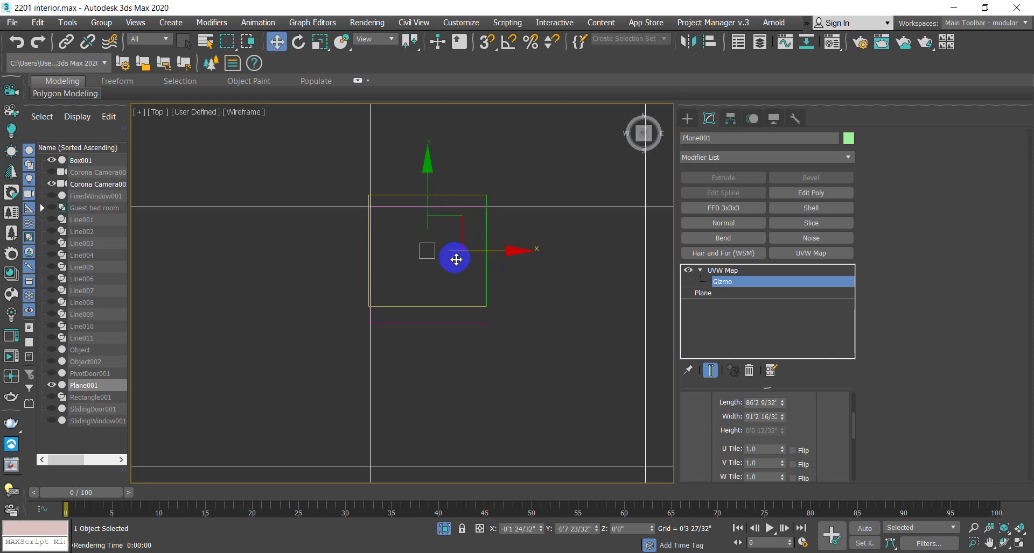
{"action": "left_click_drag", "start_coordinate": [431, 183], "coordinate": [438, 191]}
{"action": "key", "text": "r"}
{"action": "left_click_drag", "start_coordinate": [451, 250], "coordinate": [455, 248]}
{"action": "key", "text": "w"}
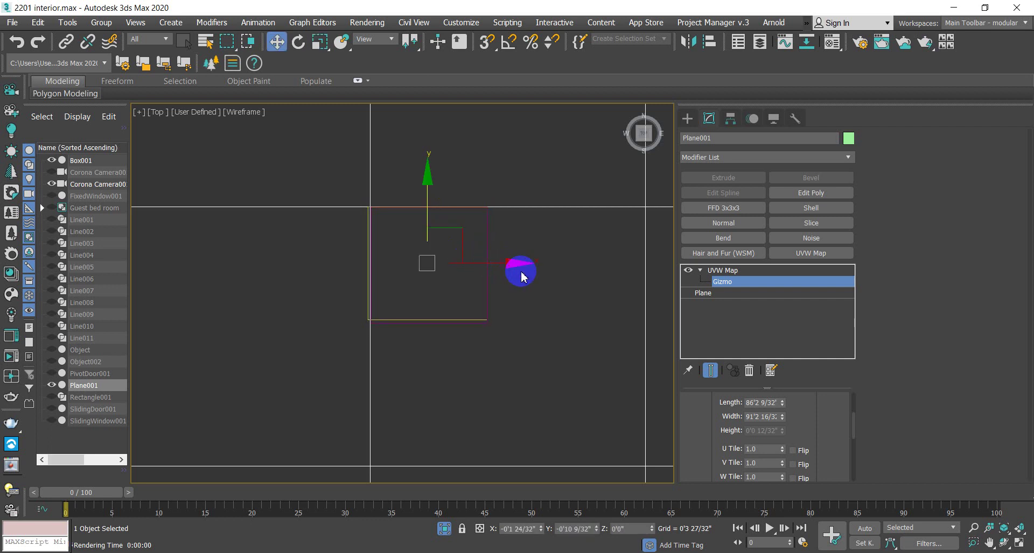
{"action": "left_click_drag", "start_coordinate": [512, 264], "coordinate": [512, 260]}
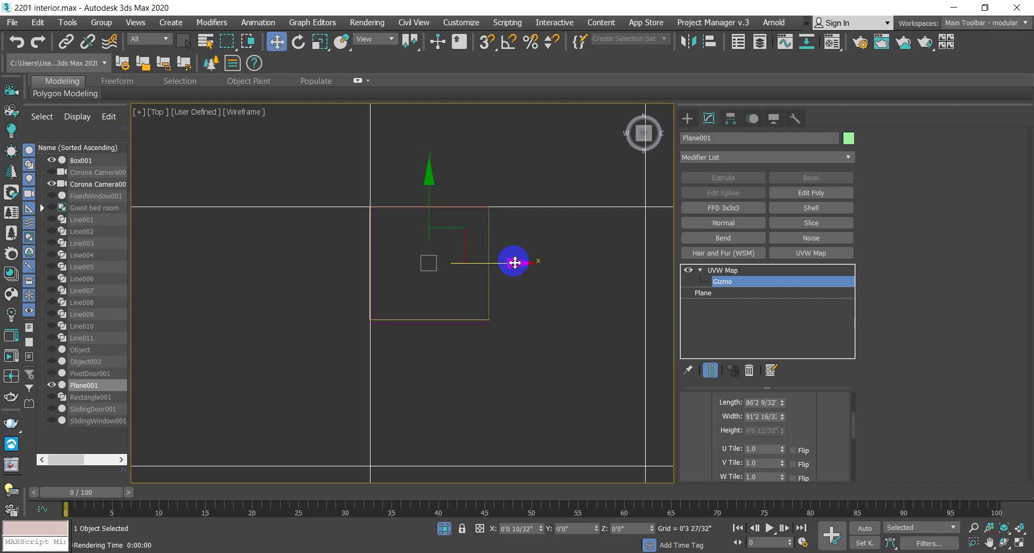
Step: Stretch the gizmo along Y to the box's length and fine-tune its position and width to match the box outline
{"action": "key", "text": "r"}
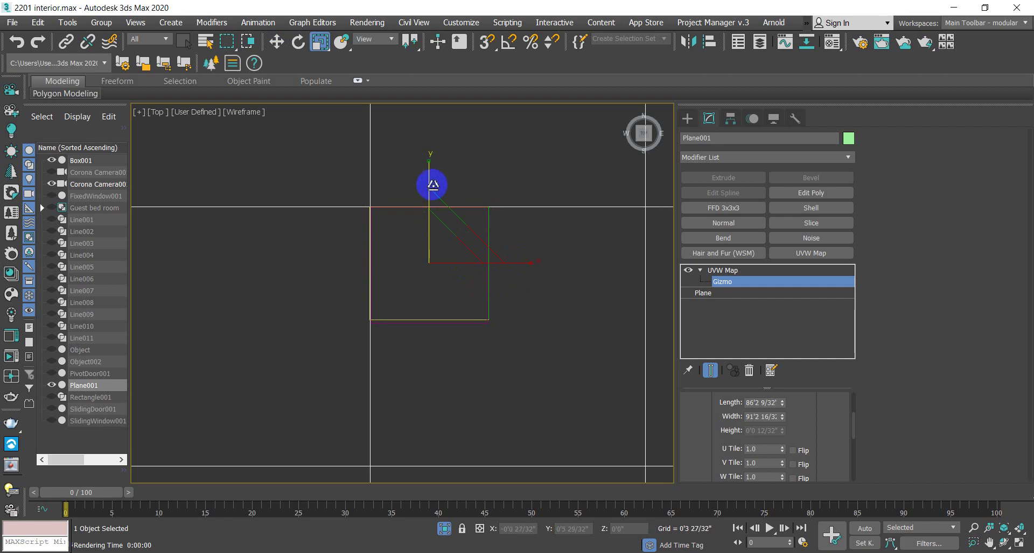
{"action": "mouse_move", "coordinate": [431, 184]}
{"action": "left_mouse_down"}
{"action": "mouse_move", "coordinate": [450, 104]}
{"action": "mouse_move", "coordinate": [470, 182]}
{"action": "mouse_move", "coordinate": [439, 184]}
{"action": "left_mouse_up"}
{"action": "key", "text": "w"}
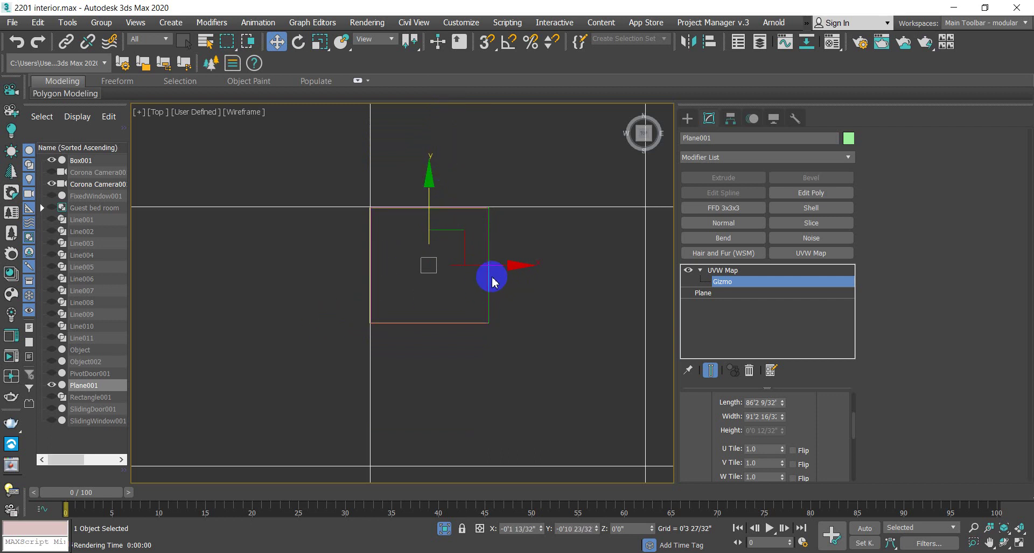
{"action": "key", "text": "r"}
{"action": "left_click_drag", "start_coordinate": [509, 268], "coordinate": [508, 268]}
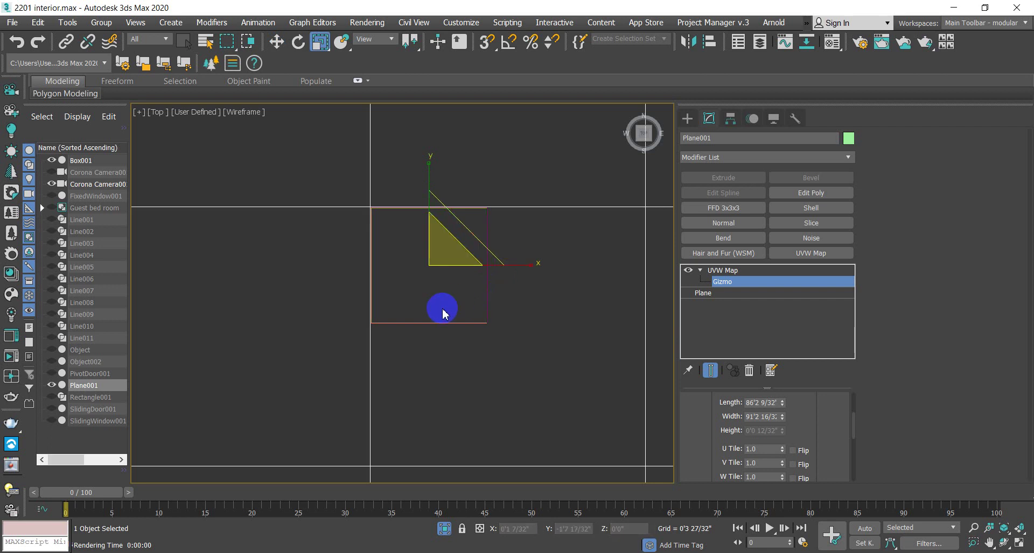
Step: Examine the floor's marble tiling around the reference box in shaded Perspective from several angles
{"action": "key", "text": "F3"}
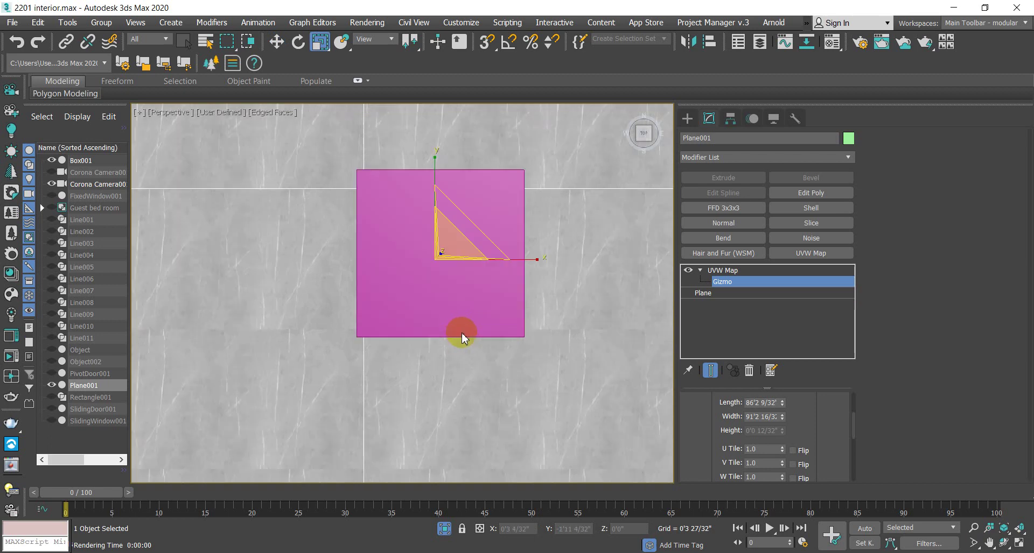
{"action": "scroll", "coordinate": [377, 334], "scroll_direction": "down", "scroll_amount": 3}
{"action": "key", "text": "p"}
{"action": "middle_click_drag", "start_coordinate": [392, 393], "coordinate": [330, 332]}
{"action": "scroll", "coordinate": [433, 360], "scroll_direction": "up", "scroll_amount": 3}
{"action": "scroll", "coordinate": [440, 376], "scroll_direction": "up", "scroll_amount": 2}
{"action": "scroll", "coordinate": [354, 388], "scroll_direction": "down", "scroll_amount": 2}
{"action": "scroll", "coordinate": [354, 387], "scroll_direction": "down", "scroll_amount": 2}
{"action": "scroll", "coordinate": [353, 337], "scroll_direction": "down", "scroll_amount": 4}
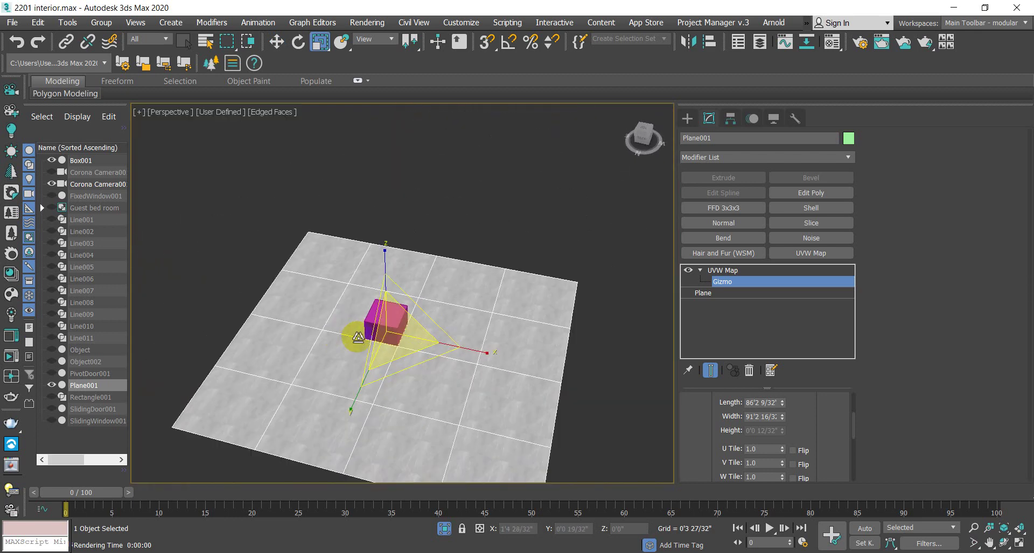
{"action": "scroll", "coordinate": [347, 381], "scroll_direction": "up", "scroll_amount": 2}
{"action": "middle_click_drag", "start_coordinate": [339, 381], "coordinate": [311, 351], "text": "alt"}
{"action": "scroll", "coordinate": [389, 334], "scroll_direction": "up", "scroll_amount": 3}
{"action": "scroll", "coordinate": [390, 329], "scroll_direction": "down", "scroll_amount": 3}
{"action": "mouse_move", "coordinate": [389, 329]}
{"action": "middle_mouse_down", "text": "alt"}
{"action": "mouse_move", "coordinate": [361, 383]}
{"action": "mouse_move", "coordinate": [404, 322]}
{"action": "middle_mouse_up", "text": "alt"}
{"action": "scroll", "coordinate": [371, 354], "scroll_direction": "down", "scroll_amount": 3}
Step: Leave gizmo editing and delete the magenta reference box
{"action": "left_click", "coordinate": [745, 270]}
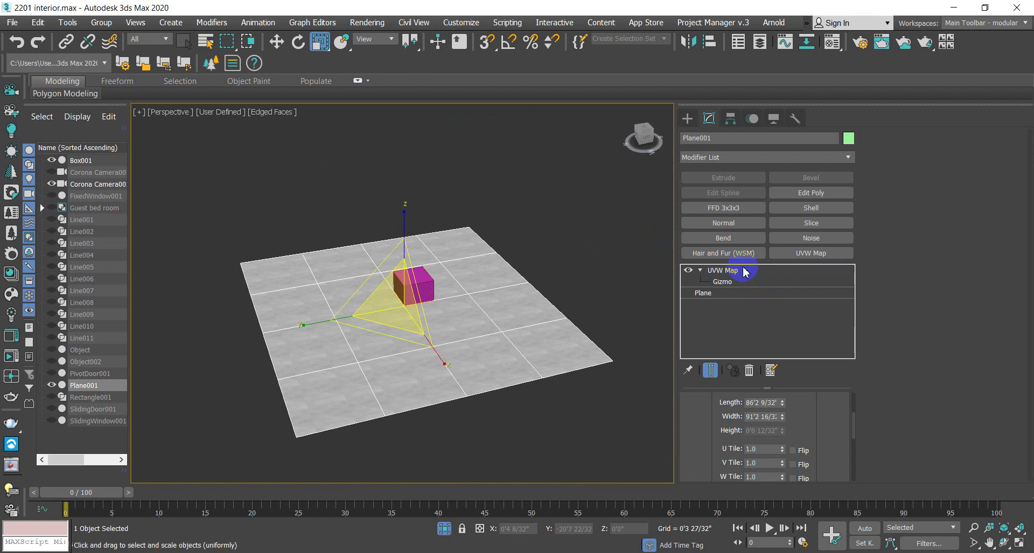
{"action": "scroll", "coordinate": [399, 296], "scroll_direction": "up", "scroll_amount": 2}
{"action": "scroll", "coordinate": [399, 296], "scroll_direction": "up", "scroll_amount": 2}
{"action": "left_click", "coordinate": [477, 270]}
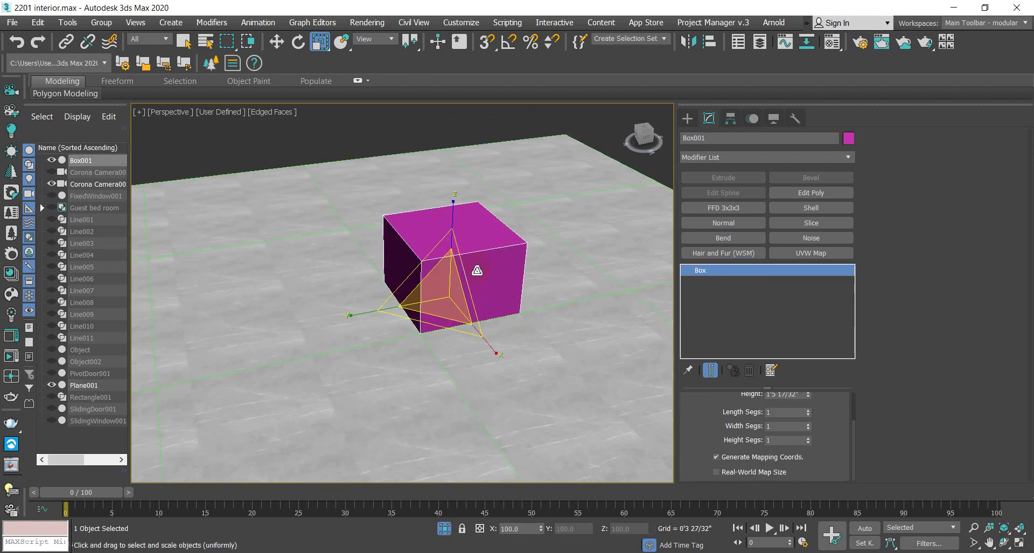
{"action": "key", "text": "Delete"}
{"action": "scroll", "coordinate": [477, 331], "scroll_direction": "down", "scroll_amount": 4}
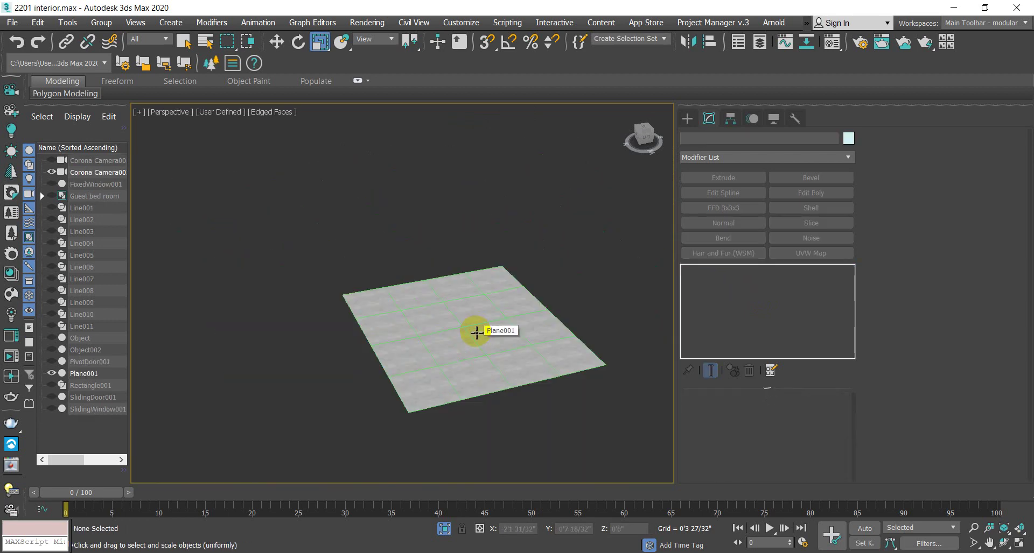
Step: End the isolation of the floor plane and view the whole room through Corona Camera001
{"action": "right_click", "coordinate": [476, 331]}
{"action": "left_click", "coordinate": [520, 233]}
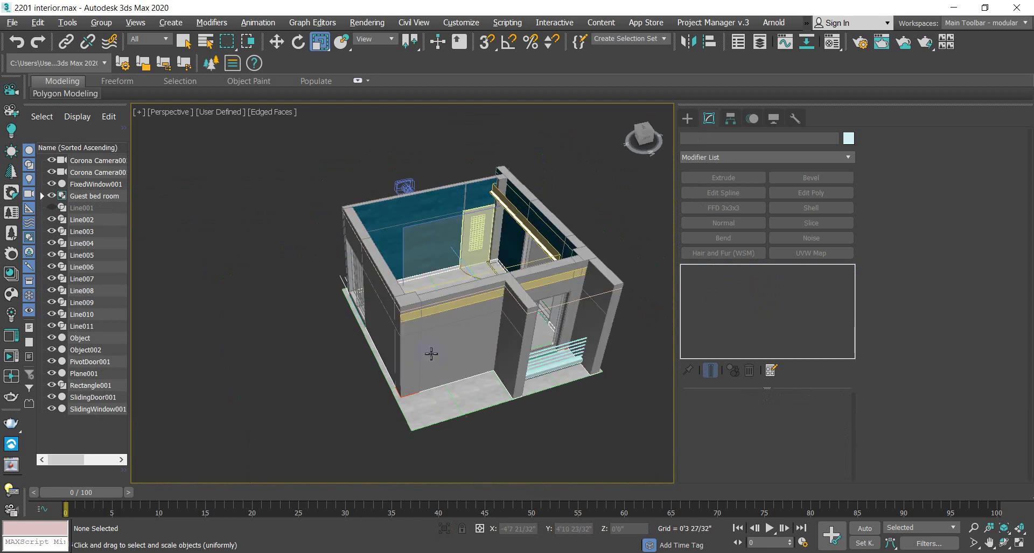
{"action": "middle_click_drag", "start_coordinate": [431, 355], "coordinate": [428, 397], "text": "alt"}
{"action": "key", "text": "c"}
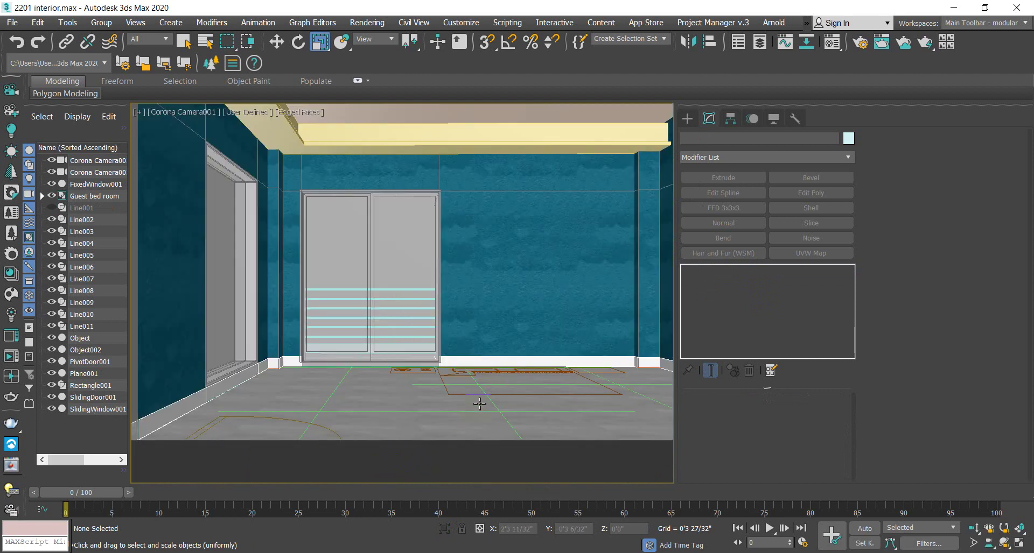
Step: Render the room through Corona Camera001 and set the tone-mapping contrast to 3.0
{"action": "key", "text": "shift+q"}
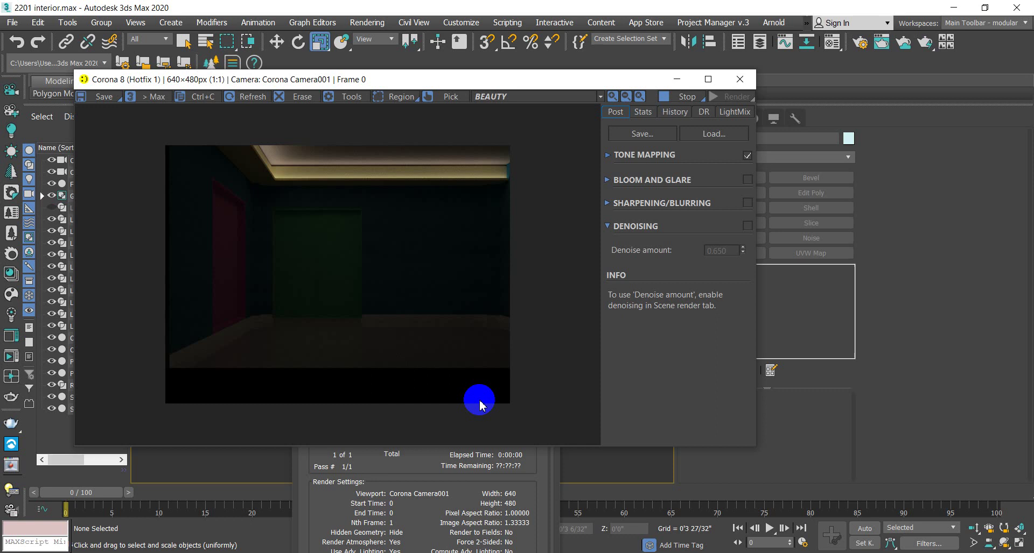
{"action": "left_click", "coordinate": [609, 155]}
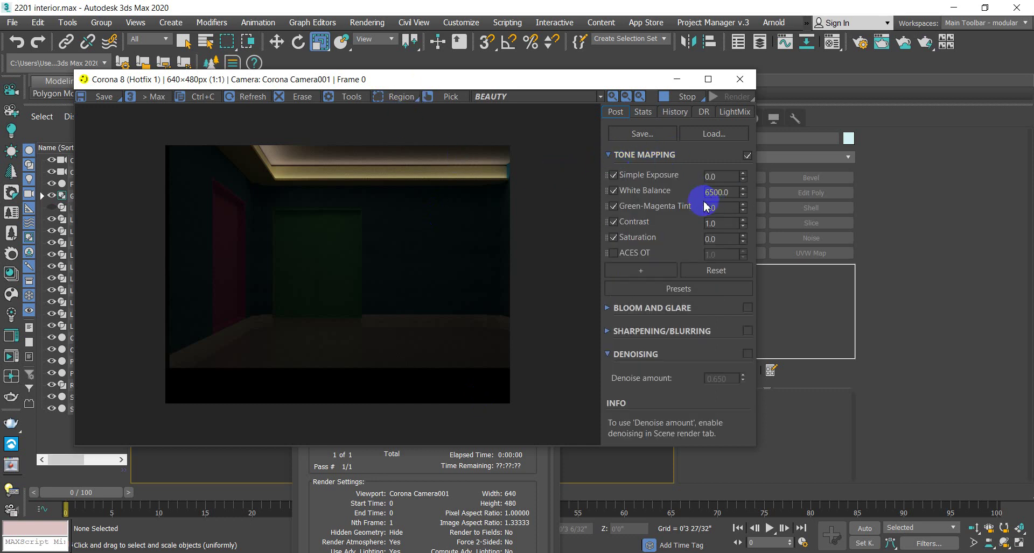
{"action": "double_click", "coordinate": [722, 223]}
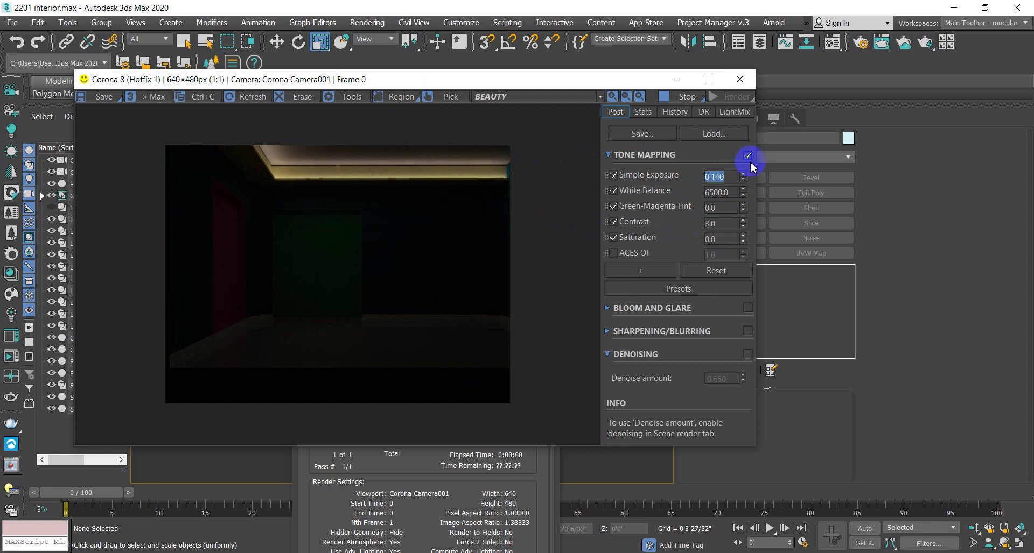
Step: Raise the render's simple exposure to about 5.41 to brighten the room, and end the render
{"action": "left_click_drag", "start_coordinate": [745, 174], "coordinate": [812, 515]}
{"action": "scroll", "coordinate": [389, 338], "scroll_direction": "up", "scroll_amount": 2}
{"action": "scroll", "coordinate": [389, 338], "scroll_direction": "down", "scroll_amount": 2}
{"action": "scroll", "coordinate": [389, 337], "scroll_direction": "up", "scroll_amount": 2}
{"action": "scroll", "coordinate": [389, 336], "scroll_direction": "down", "scroll_amount": 2}
{"action": "scroll", "coordinate": [389, 336], "scroll_direction": "up", "scroll_amount": 2}
{"action": "scroll", "coordinate": [389, 336], "scroll_direction": "down", "scroll_amount": 2}
{"action": "left_click_drag", "start_coordinate": [745, 173], "coordinate": [745, 140]}
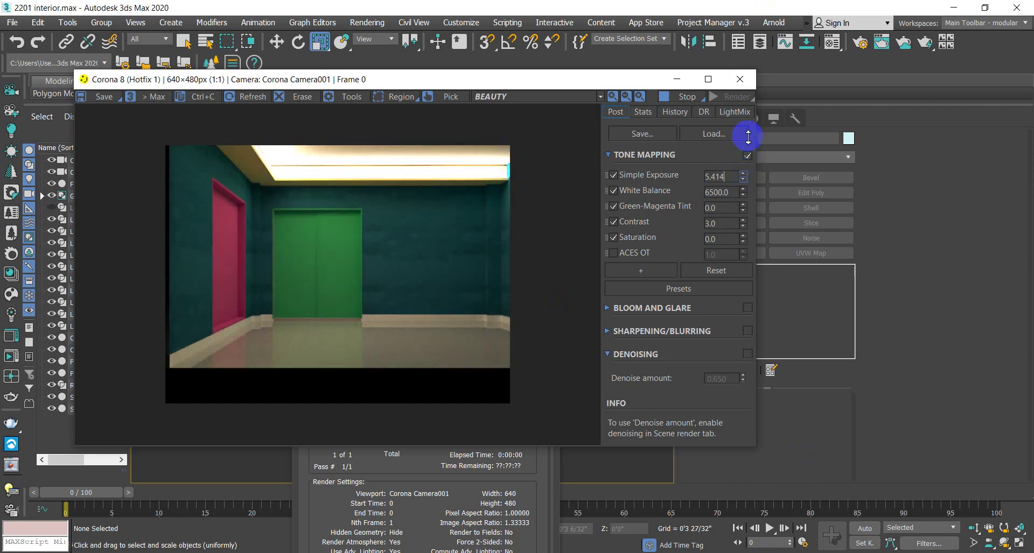
{"action": "left_click", "coordinate": [482, 163]}
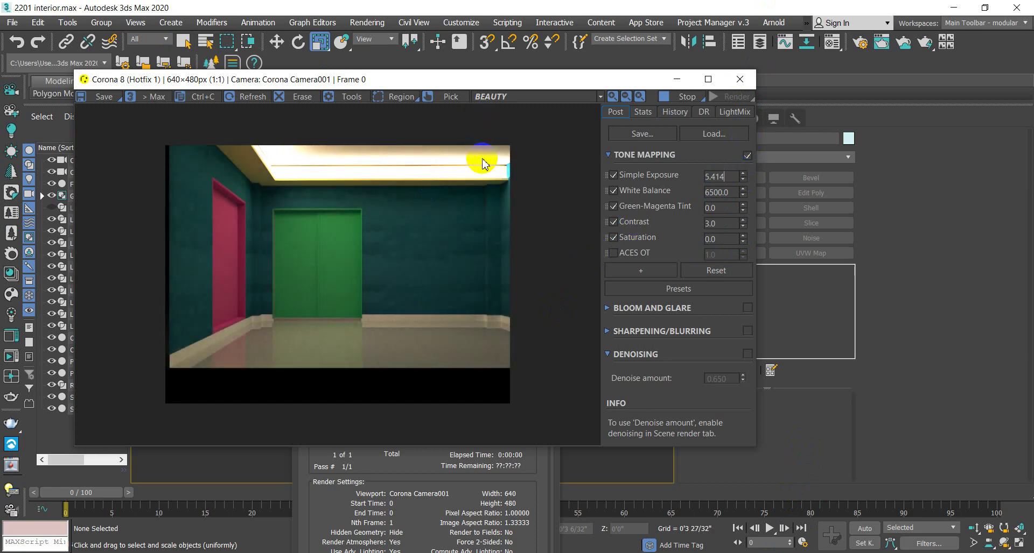
{"action": "left_click", "coordinate": [740, 79]}
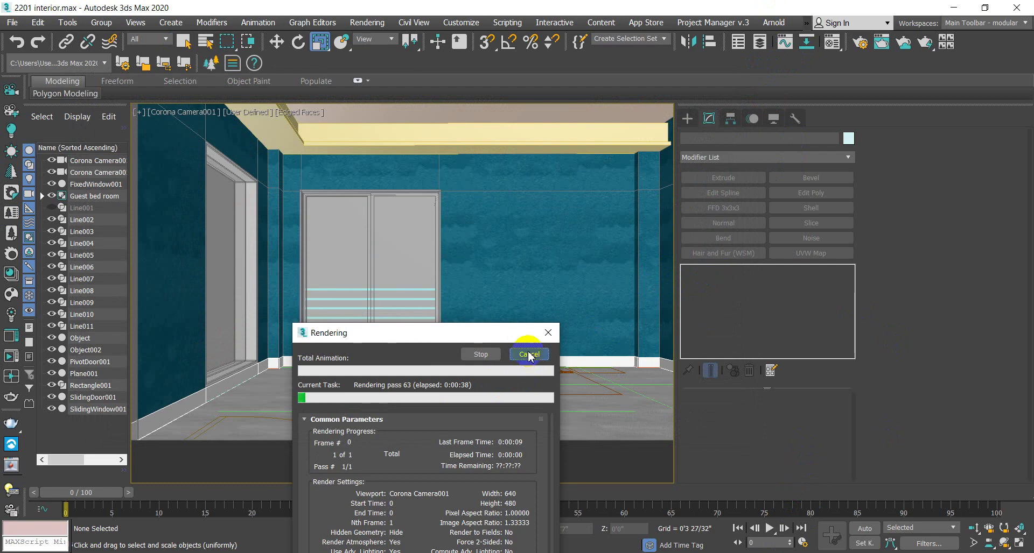
{"action": "left_click", "coordinate": [530, 354]}
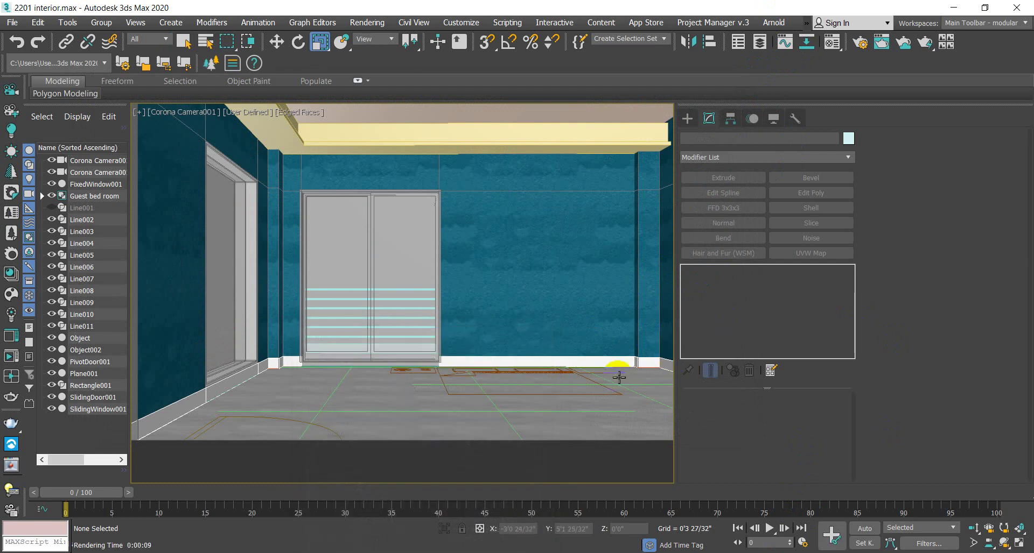
Step: Narrow Corona Camera001's field of view and orbit the camera to look down at the marble floor
{"action": "left_click", "coordinate": [974, 543]}
{"action": "left_click_drag", "start_coordinate": [451, 362], "coordinate": [464, 347]}
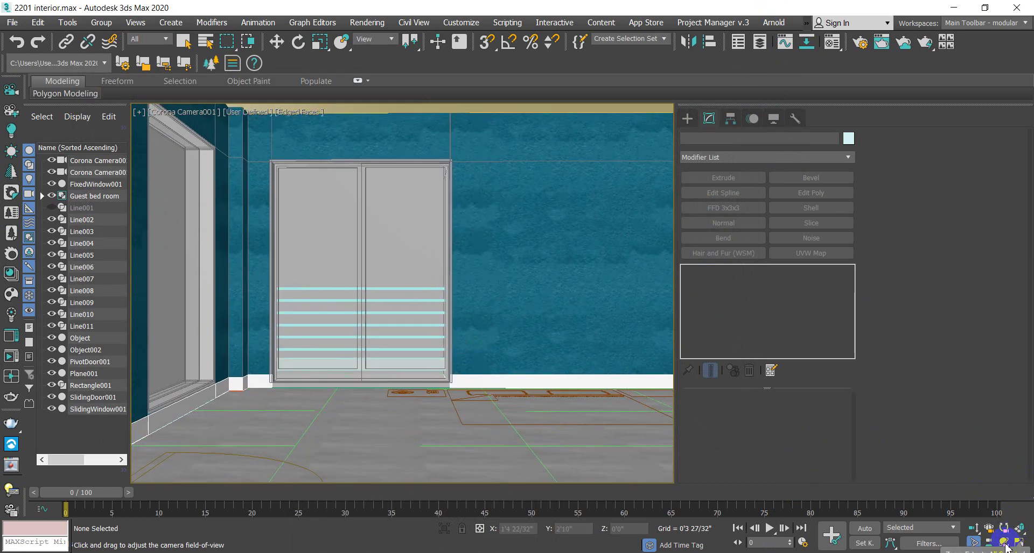
{"action": "left_click_drag", "start_coordinate": [413, 431], "coordinate": [424, 468]}
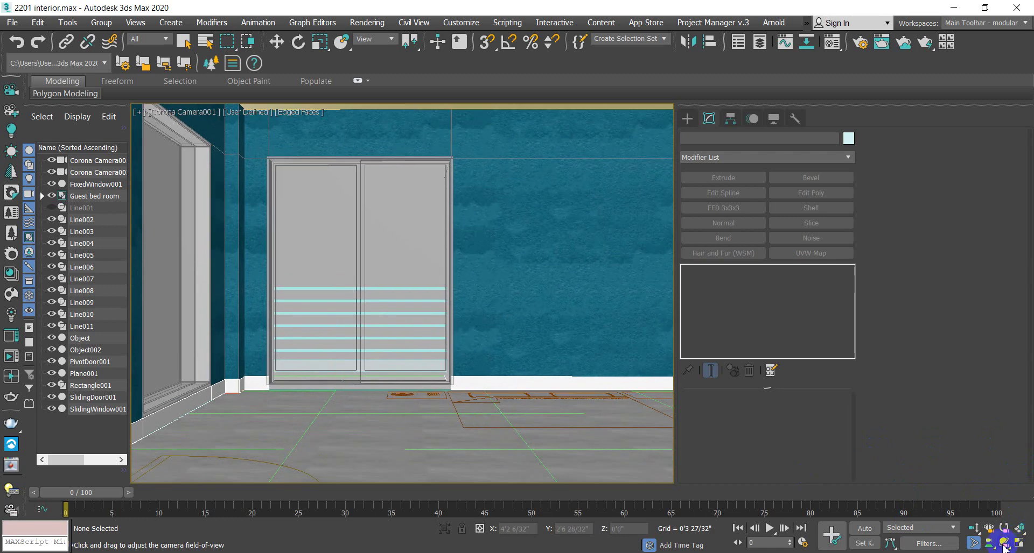
{"action": "left_click", "coordinate": [1004, 545]}
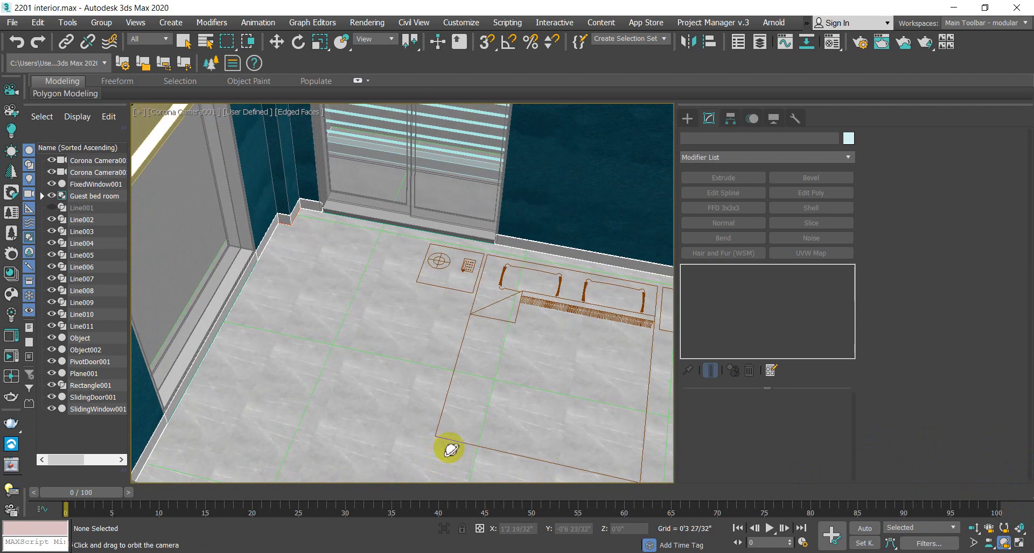
Step: Render the downward floor view and examine the marble tiling at several magnifications
{"action": "key", "text": "shift+q"}
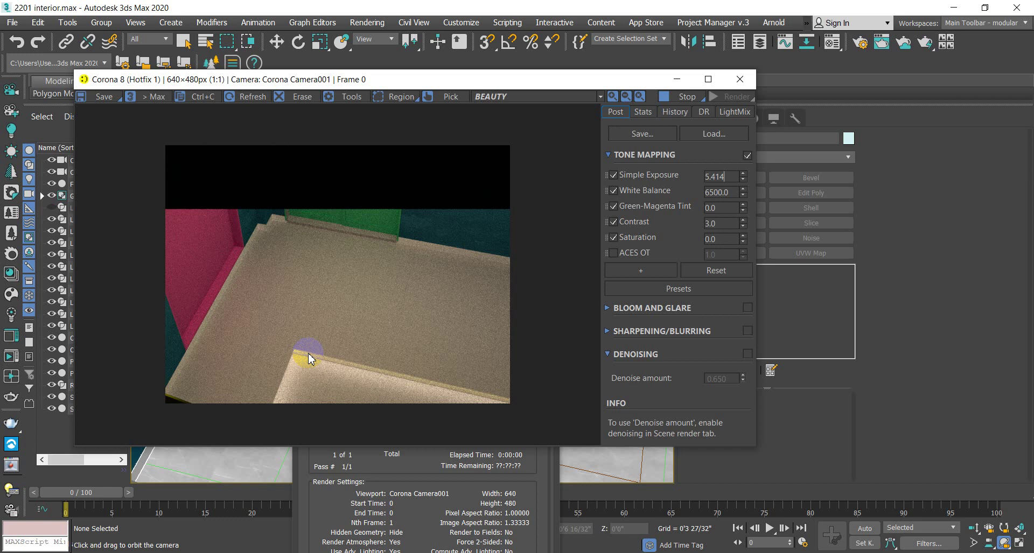
{"action": "left_click", "coordinate": [480, 254]}
{"action": "scroll", "coordinate": [350, 332], "scroll_direction": "up", "scroll_amount": 2}
{"action": "scroll", "coordinate": [350, 331], "scroll_direction": "down", "scroll_amount": 2}
{"action": "scroll", "coordinate": [355, 305], "scroll_direction": "up", "scroll_amount": 1}
{"action": "left_click_drag", "start_coordinate": [299, 357], "coordinate": [297, 332]}
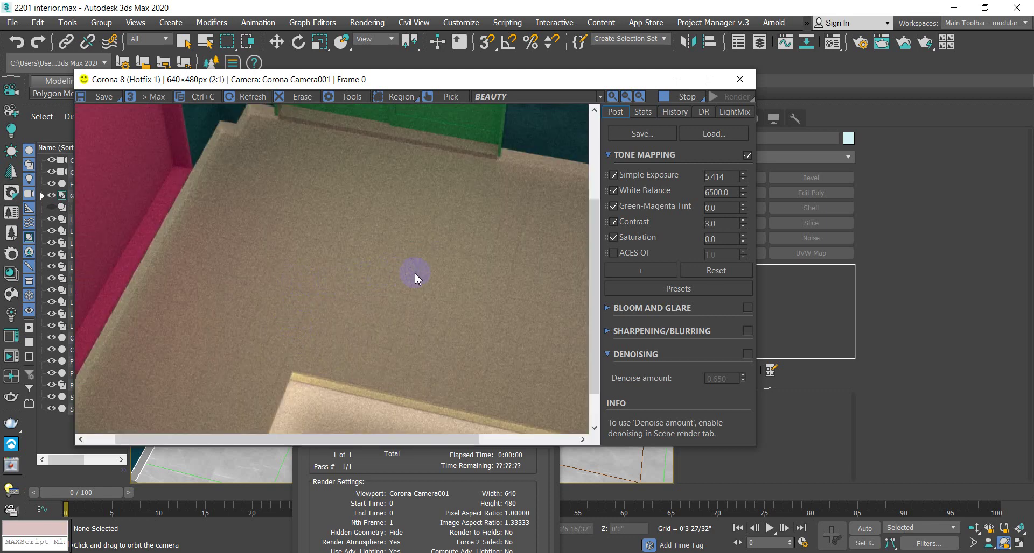
{"action": "scroll", "coordinate": [260, 269], "scroll_direction": "down", "scroll_amount": 1}
{"action": "scroll", "coordinate": [263, 268], "scroll_direction": "up", "scroll_amount": 1}
{"action": "scroll", "coordinate": [263, 269], "scroll_direction": "down", "scroll_amount": 2}
{"action": "scroll", "coordinate": [314, 281], "scroll_direction": "up", "scroll_amount": 2}
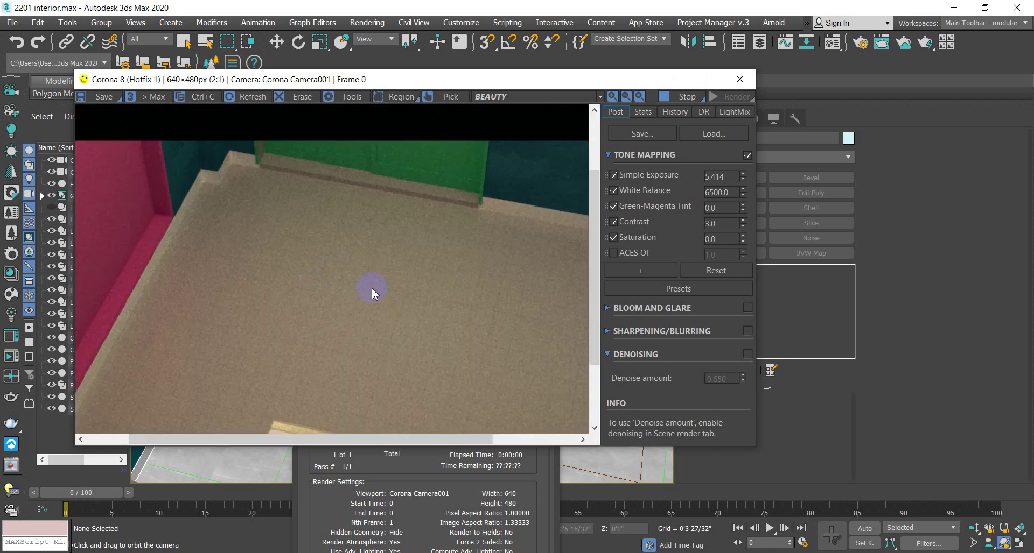
{"action": "scroll", "coordinate": [355, 290], "scroll_direction": "up", "scroll_amount": 1}
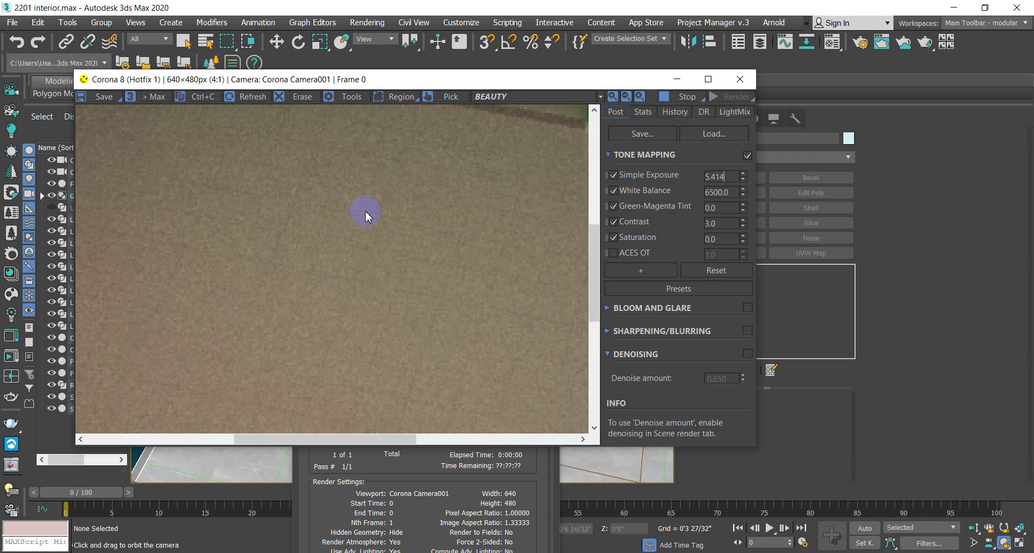
Step: Enable sharpening/blurring with a sharpen amount of about 1.07 and check the rendered floor tiles
{"action": "left_click", "coordinate": [610, 331]}
{"action": "left_click", "coordinate": [736, 332]}
{"action": "mouse_move", "coordinate": [731, 356]}
{"action": "left_mouse_down"}
{"action": "mouse_move", "coordinate": [746, 324]}
{"action": "mouse_move", "coordinate": [743, 381]}
{"action": "mouse_move", "coordinate": [741, 340]}
{"action": "left_mouse_up"}
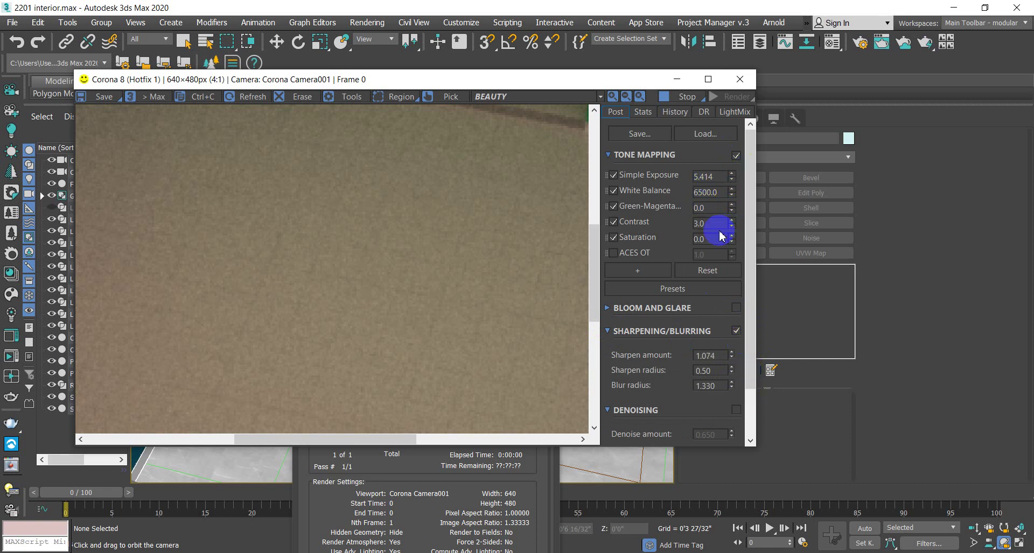
{"action": "scroll", "coordinate": [388, 253], "scroll_direction": "down", "scroll_amount": 3}
{"action": "scroll", "coordinate": [328, 322], "scroll_direction": "up", "scroll_amount": 2}
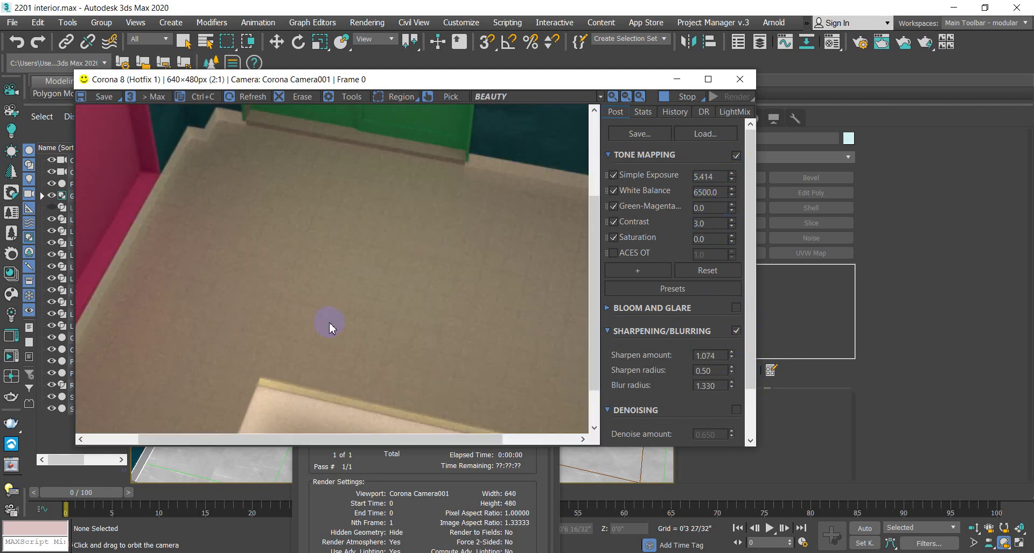
{"action": "scroll", "coordinate": [327, 317], "scroll_direction": "down", "scroll_amount": 1}
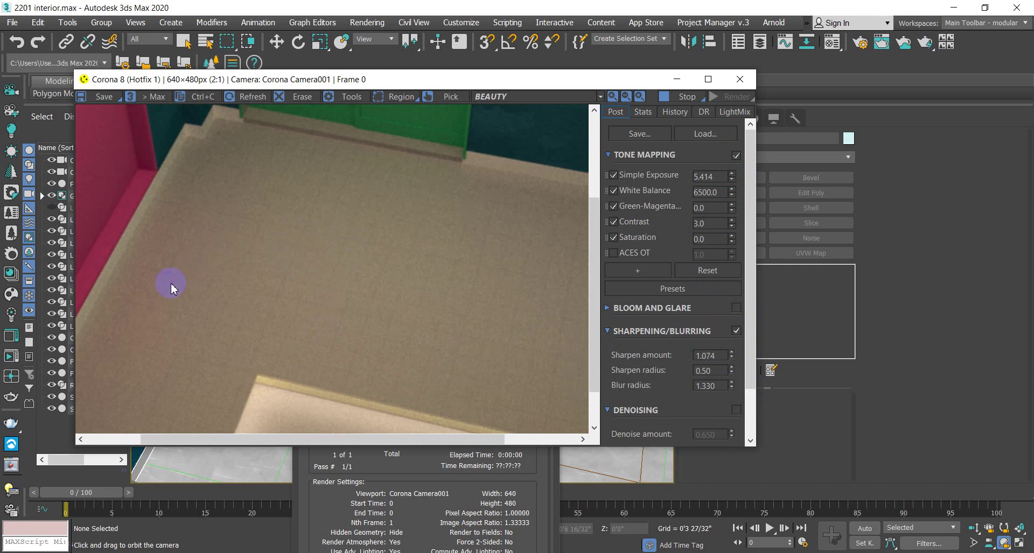
{"action": "scroll", "coordinate": [163, 285], "scroll_direction": "down", "scroll_amount": 2}
{"action": "scroll", "coordinate": [278, 290], "scroll_direction": "up", "scroll_amount": 2}
{"action": "scroll", "coordinate": [278, 290], "scroll_direction": "down", "scroll_amount": 3}
{"action": "scroll", "coordinate": [314, 290], "scroll_direction": "up", "scroll_amount": 3}
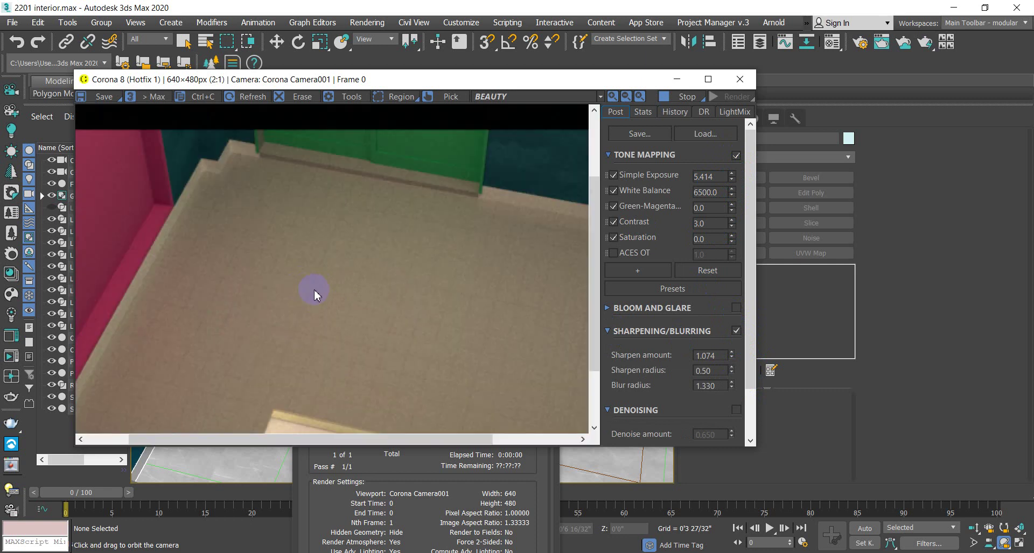
Step: Try a simple exposure of about 6.32 and a white balance of about 5159 on the render
{"action": "left_click", "coordinate": [736, 117]}
{"action": "left_click", "coordinate": [615, 113]}
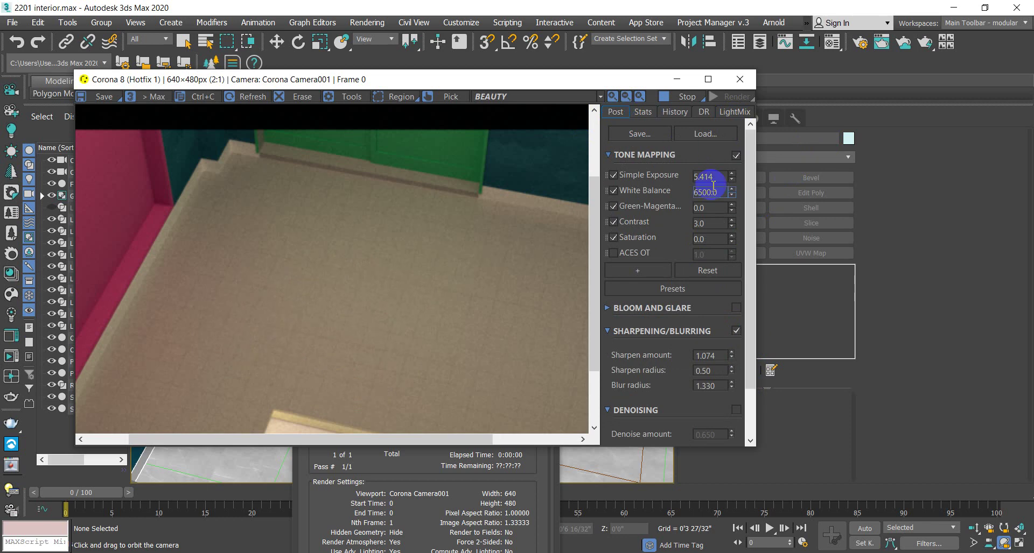
{"action": "left_click_drag", "start_coordinate": [731, 175], "coordinate": [734, 154]}
{"action": "left_click_drag", "start_coordinate": [731, 193], "coordinate": [734, 237]}
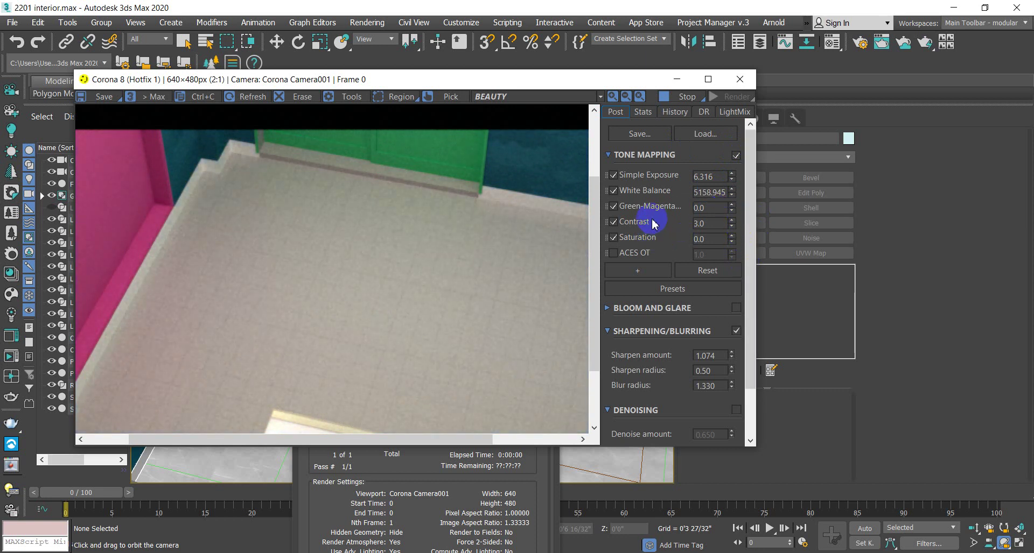
Step: Remove the White Balance operator from tone mapping, try a saturation of -0.068, and remove the Saturation operator
{"action": "right_click", "coordinate": [656, 195]}
{"action": "left_click", "coordinate": [699, 210]}
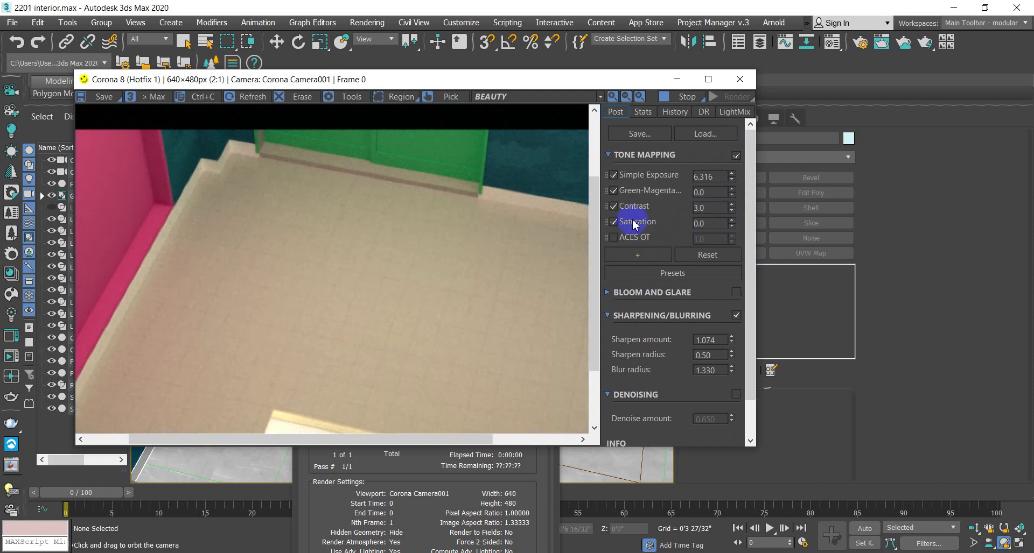
{"action": "mouse_move", "coordinate": [731, 223]}
{"action": "left_mouse_down"}
{"action": "mouse_move", "coordinate": [730, 198]}
{"action": "mouse_move", "coordinate": [742, 235]}
{"action": "mouse_move", "coordinate": [726, 231]}
{"action": "left_mouse_up"}
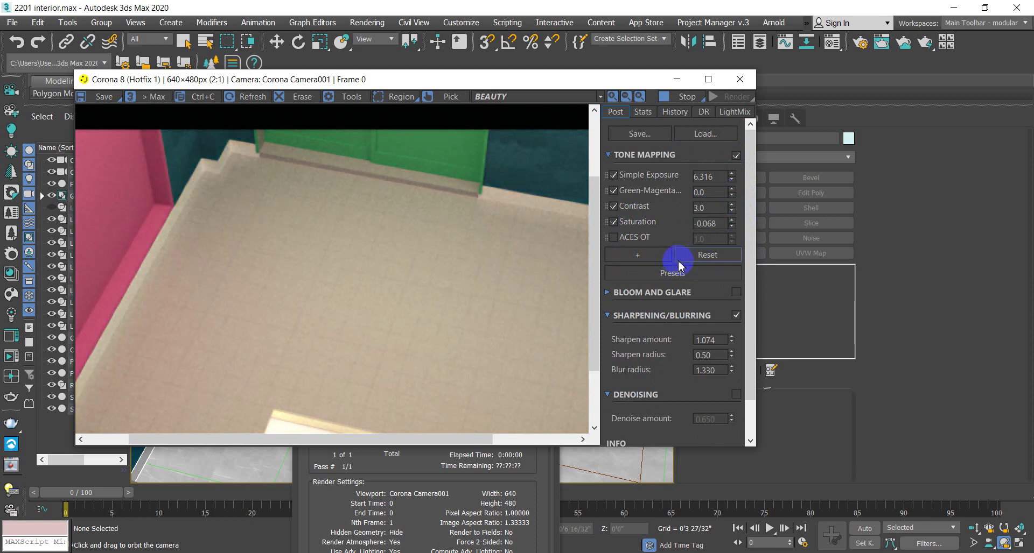
{"action": "left_click_drag", "start_coordinate": [641, 229], "coordinate": [677, 232]}
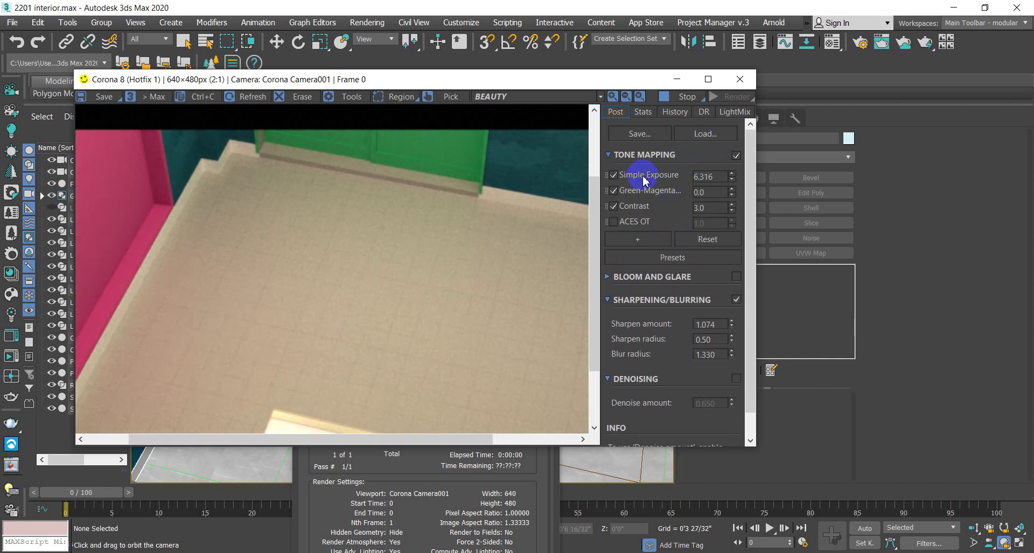
Step: Set the simple exposure to about 5.84 and end the floor render
{"action": "mouse_move", "coordinate": [730, 175]}
{"action": "left_mouse_down"}
{"action": "mouse_move", "coordinate": [731, 152]}
{"action": "mouse_move", "coordinate": [737, 184]}
{"action": "mouse_move", "coordinate": [726, 193]}
{"action": "left_mouse_up"}
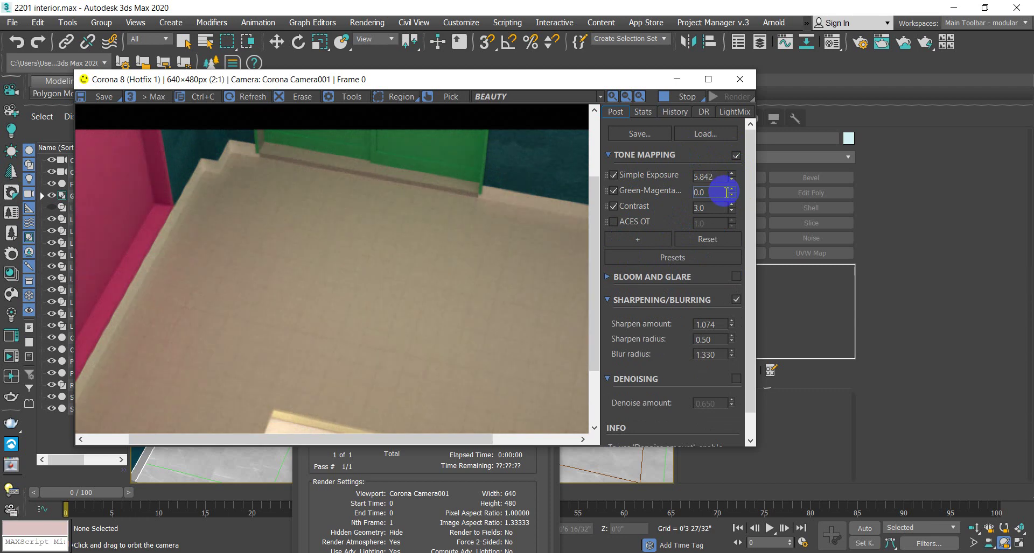
{"action": "left_click", "coordinate": [739, 79]}
{"action": "left_click", "coordinate": [531, 354]}
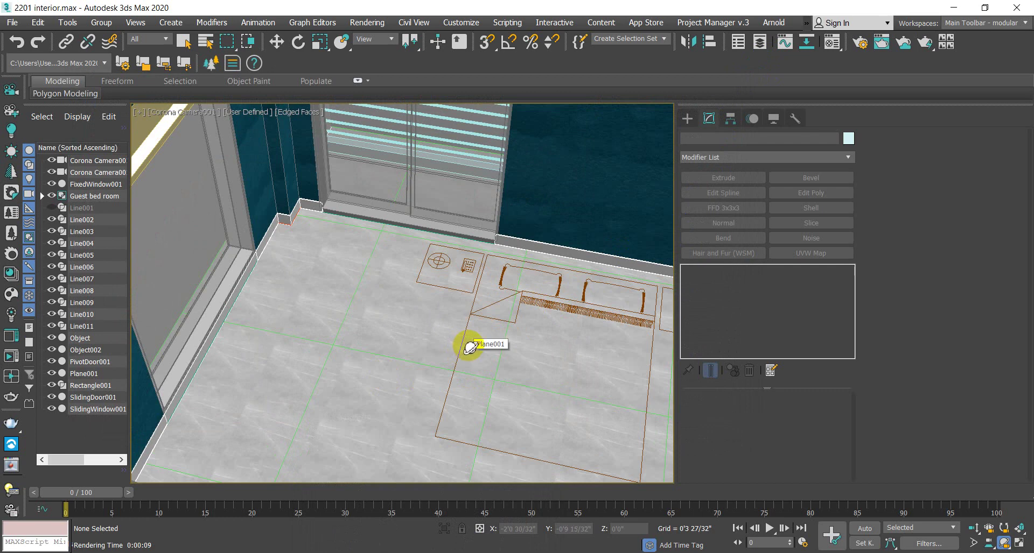
Step: Orbit Corona Camera001 back to a level view of the window wall and adjust its distance from the wall
{"action": "left_click", "coordinate": [988, 524]}
{"action": "left_click_drag", "start_coordinate": [457, 412], "coordinate": [545, 380]}
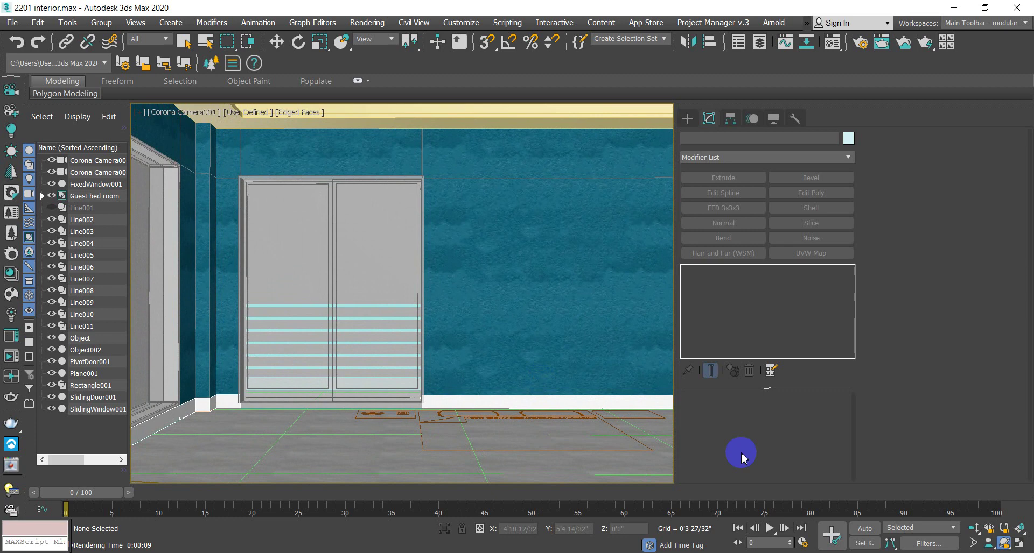
{"action": "left_click", "coordinate": [973, 529]}
{"action": "left_click_drag", "start_coordinate": [436, 409], "coordinate": [466, 383]}
{"action": "right_click", "coordinate": [853, 506]}
Step: Widen Corona Camera001's field of view to take in the ceiling, both side walls and the floor
{"action": "left_click", "coordinate": [973, 543]}
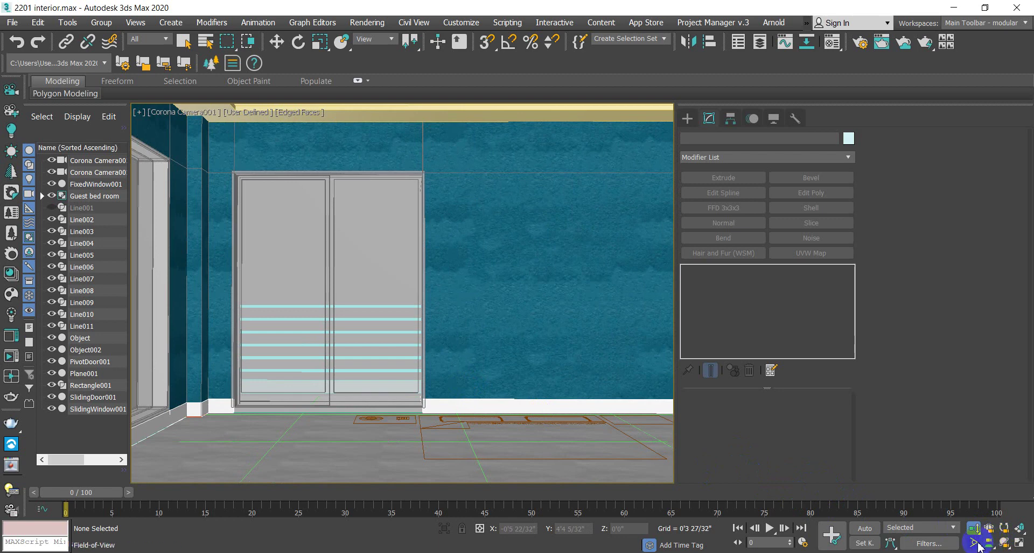
{"action": "left_click_drag", "start_coordinate": [680, 360], "coordinate": [590, 372]}
{"action": "middle_click_drag", "start_coordinate": [546, 388], "coordinate": [510, 401]}
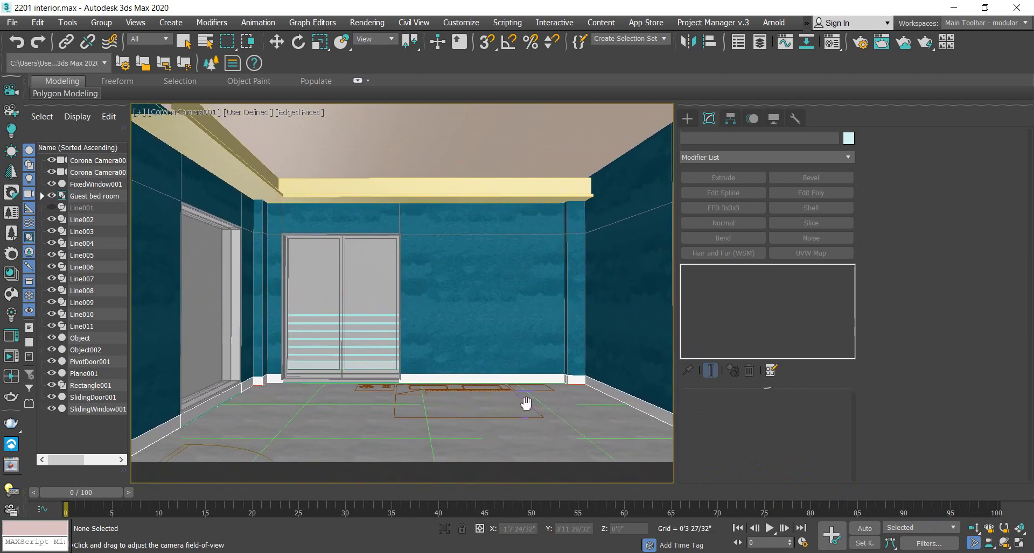
{"action": "mouse_move", "coordinate": [518, 404]}
{"action": "left_mouse_down"}
{"action": "mouse_move", "coordinate": [539, 397]}
{"action": "mouse_move", "coordinate": [519, 408]}
{"action": "mouse_move", "coordinate": [517, 397]}
{"action": "mouse_move", "coordinate": [518, 407]}
{"action": "left_mouse_up"}
{"action": "middle_click_drag", "start_coordinate": [510, 375], "coordinate": [548, 400]}
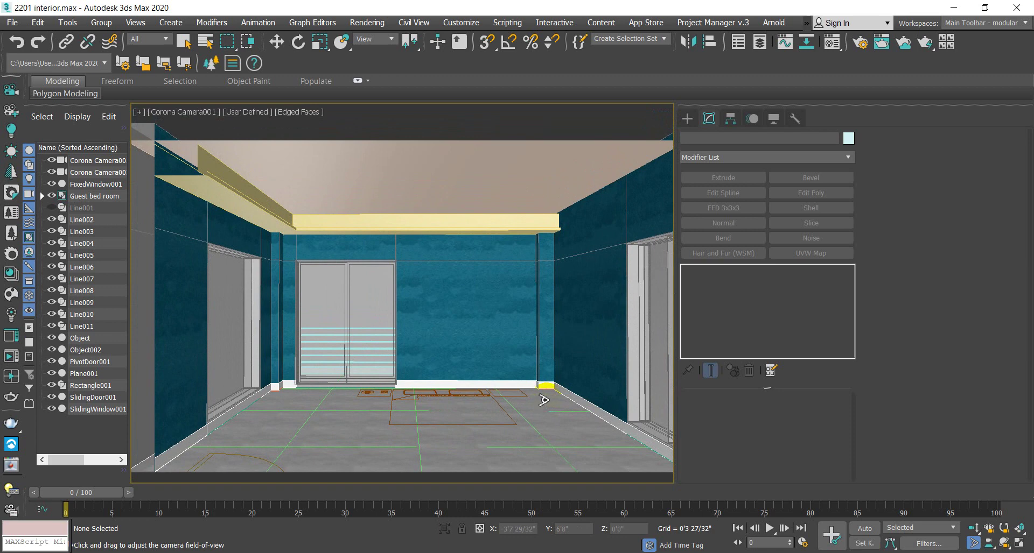
Step: Render the wide room view, lower the simple exposure to about 1.68, and end the render
{"action": "key", "text": "shift+q"}
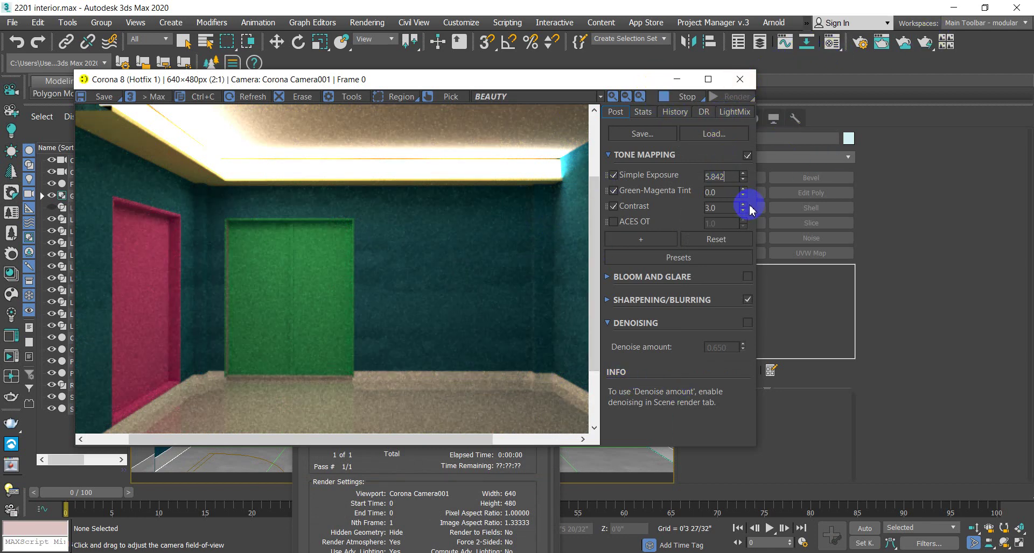
{"action": "left_click_drag", "start_coordinate": [744, 177], "coordinate": [792, 353]}
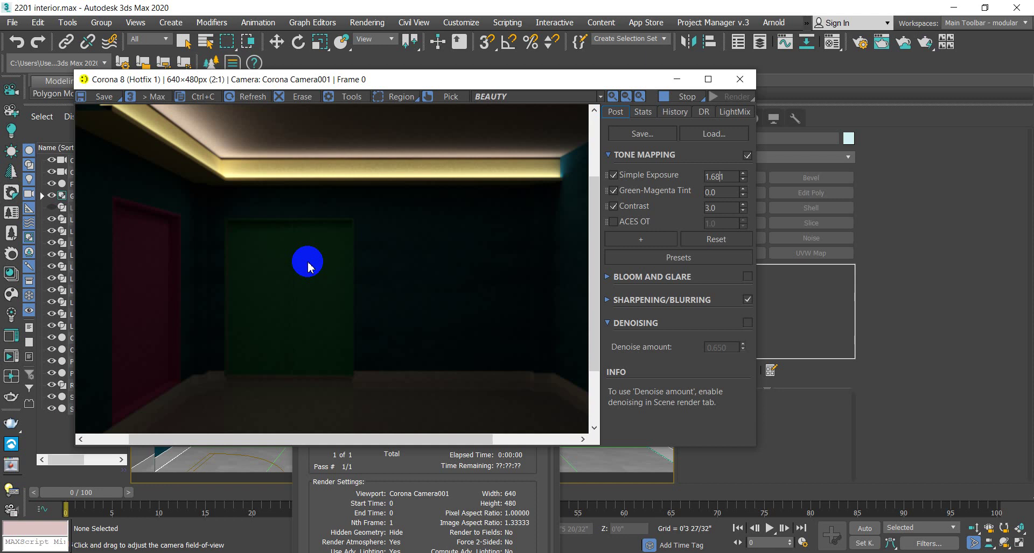
{"action": "left_click", "coordinate": [739, 80]}
{"action": "left_click", "coordinate": [529, 354]}
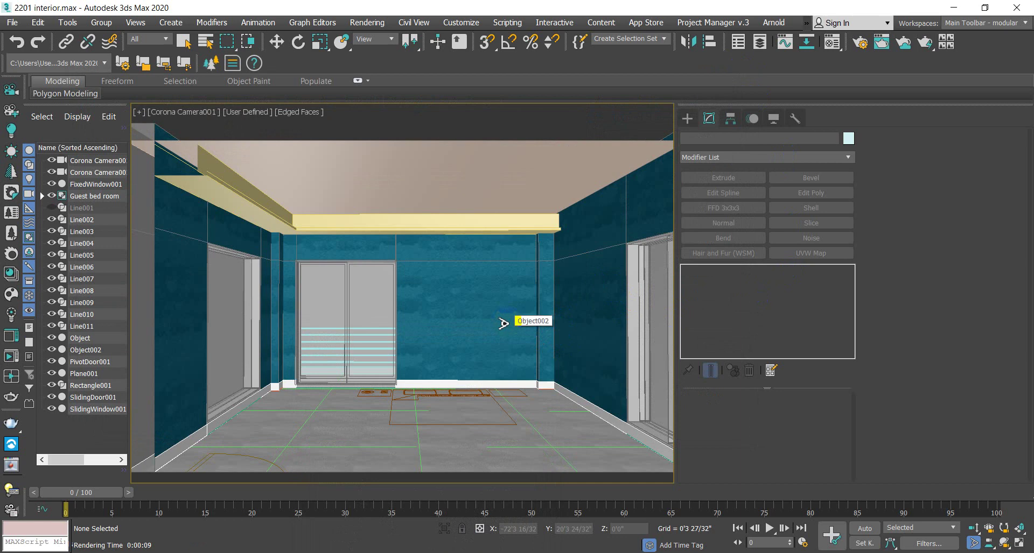
Step: Switch to the Perspective view and examine the marble floor closely and the whole room from above
{"action": "key", "text": "p"}
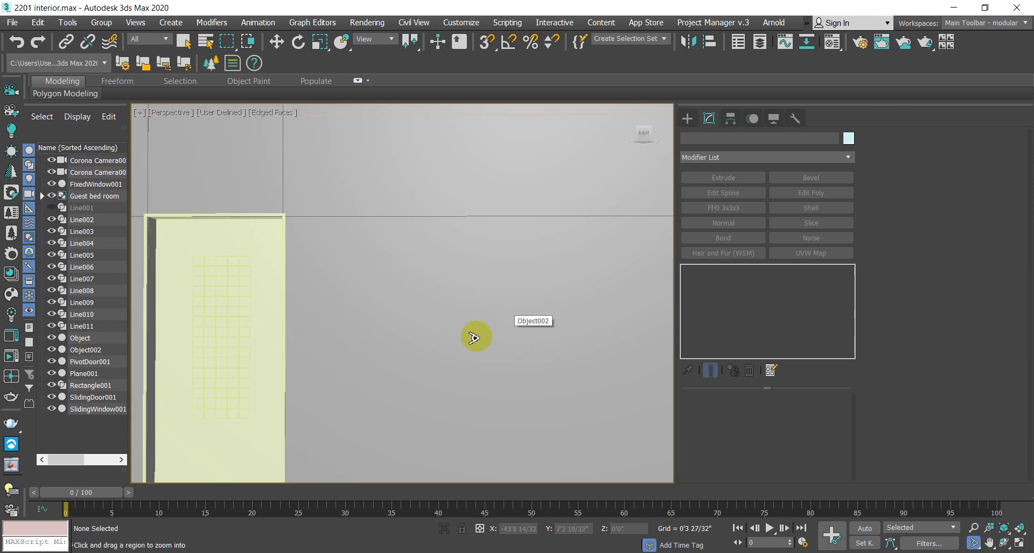
{"action": "scroll", "coordinate": [421, 330], "scroll_direction": "down", "scroll_amount": 6}
{"action": "middle_click_drag", "start_coordinate": [433, 340], "coordinate": [441, 428], "text": "alt"}
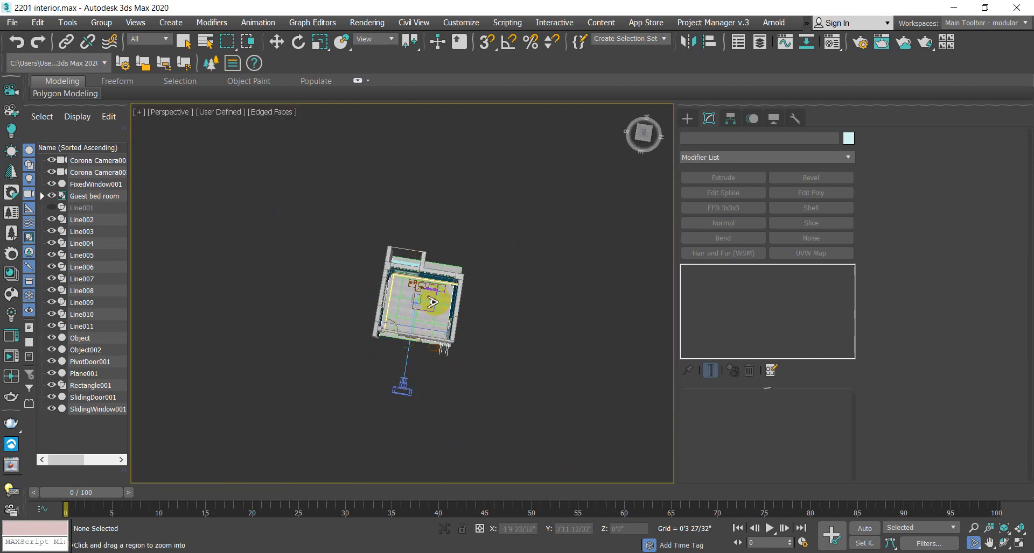
{"action": "scroll", "coordinate": [430, 301], "scroll_direction": "up", "scroll_amount": 5}
{"action": "middle_click_drag", "start_coordinate": [450, 302], "coordinate": [418, 242], "text": "alt"}
{"action": "scroll", "coordinate": [424, 301], "scroll_direction": "up", "scroll_amount": 4}
{"action": "scroll", "coordinate": [409, 318], "scroll_direction": "down", "scroll_amount": 3}
{"action": "middle_click_drag", "start_coordinate": [406, 323], "coordinate": [422, 260], "text": "alt"}
{"action": "scroll", "coordinate": [412, 291], "scroll_direction": "up", "scroll_amount": 3}
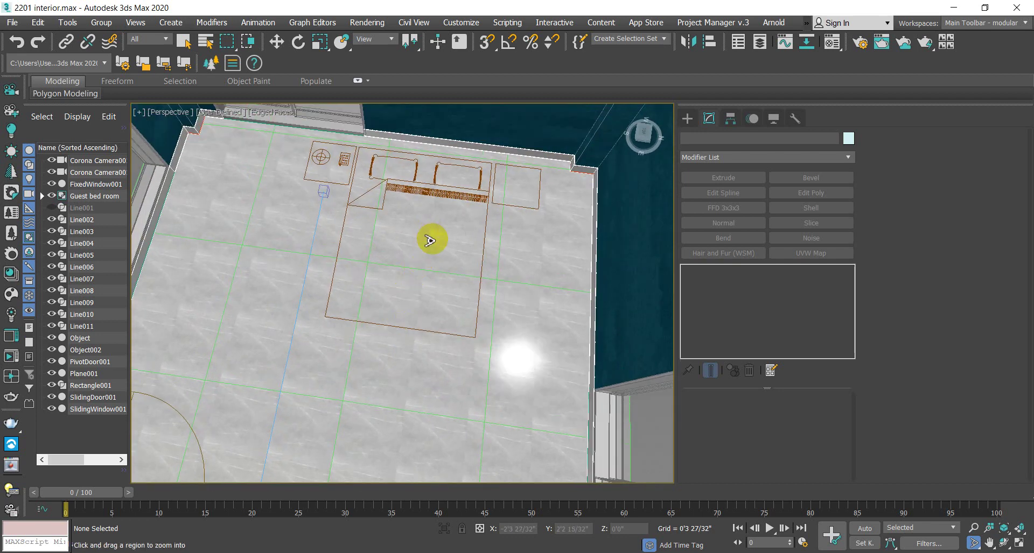
{"action": "scroll", "coordinate": [429, 236], "scroll_direction": "up", "scroll_amount": 2}
{"action": "scroll", "coordinate": [420, 228], "scroll_direction": "down", "scroll_amount": 4}
{"action": "scroll", "coordinate": [416, 222], "scroll_direction": "up", "scroll_amount": 1}
{"action": "right_click", "coordinate": [574, 201]}
{"action": "middle_click_drag", "start_coordinate": [573, 260], "coordinate": [572, 294], "text": "alt"}
{"action": "scroll", "coordinate": [544, 272], "scroll_direction": "down", "scroll_amount": 3}
{"action": "scroll", "coordinate": [540, 267], "scroll_direction": "up", "scroll_amount": 4}
{"action": "scroll", "coordinate": [539, 266], "scroll_direction": "down", "scroll_amount": 3}
{"action": "scroll", "coordinate": [551, 270], "scroll_direction": "up", "scroll_amount": 3}
{"action": "scroll", "coordinate": [556, 274], "scroll_direction": "down", "scroll_amount": 3}
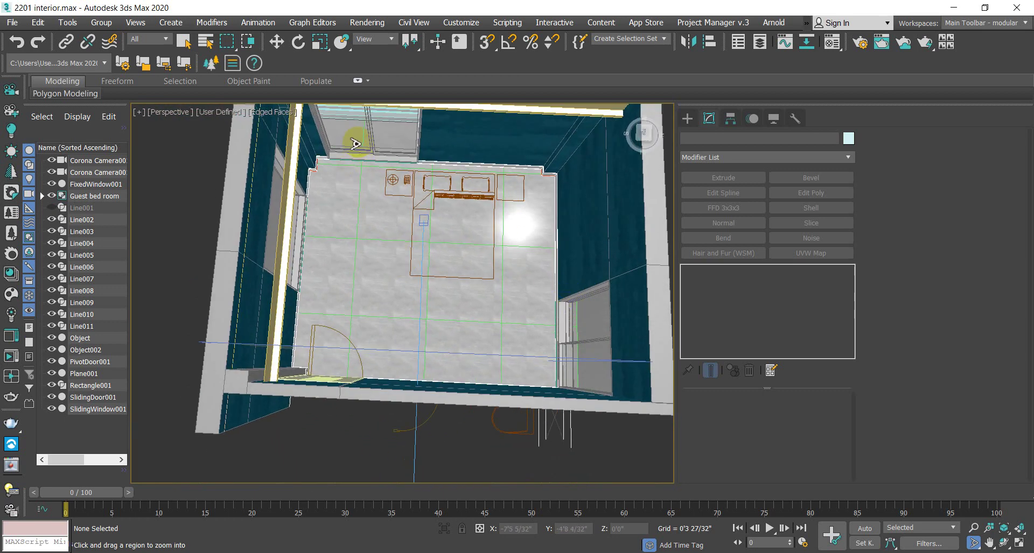
{"action": "middle_click_drag", "start_coordinate": [394, 150], "coordinate": [430, 227]}
{"action": "middle_click_drag", "start_coordinate": [443, 281], "coordinate": [459, 316], "text": "alt"}
{"action": "scroll", "coordinate": [308, 332], "scroll_direction": "up", "scroll_amount": 3}
{"action": "scroll", "coordinate": [314, 332], "scroll_direction": "down", "scroll_amount": 3}
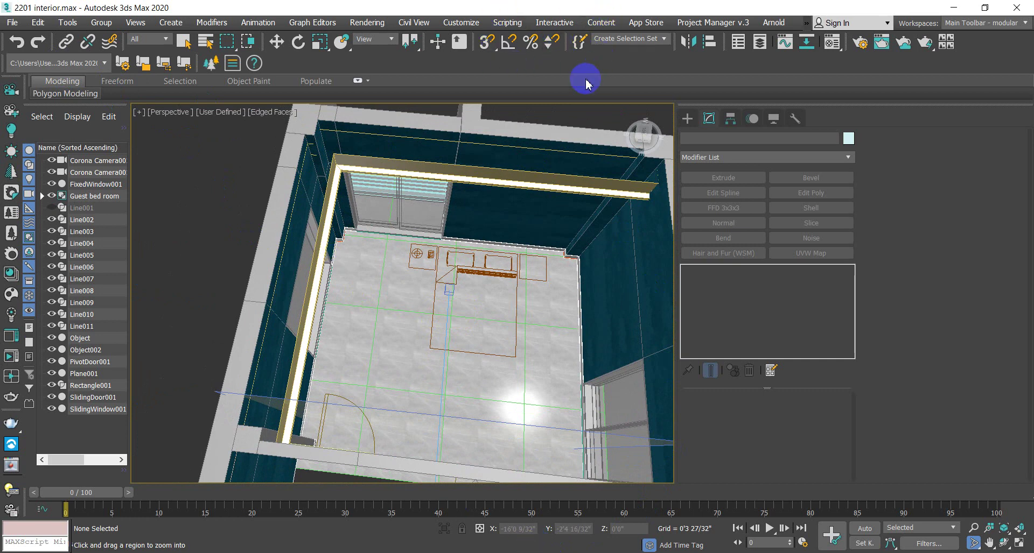
{"action": "mouse_move", "coordinate": [216, 552]}
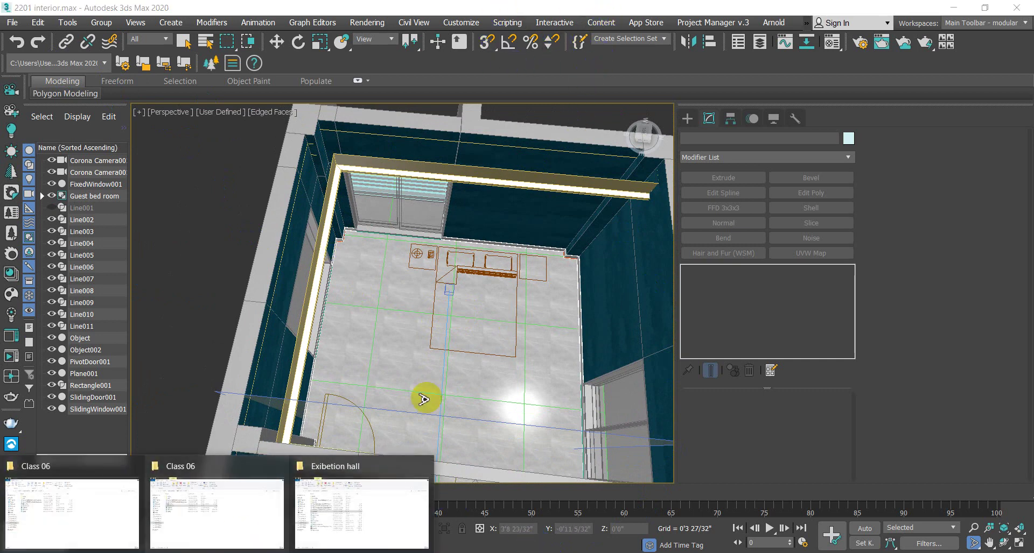
{"action": "left_click", "coordinate": [113, 552]}
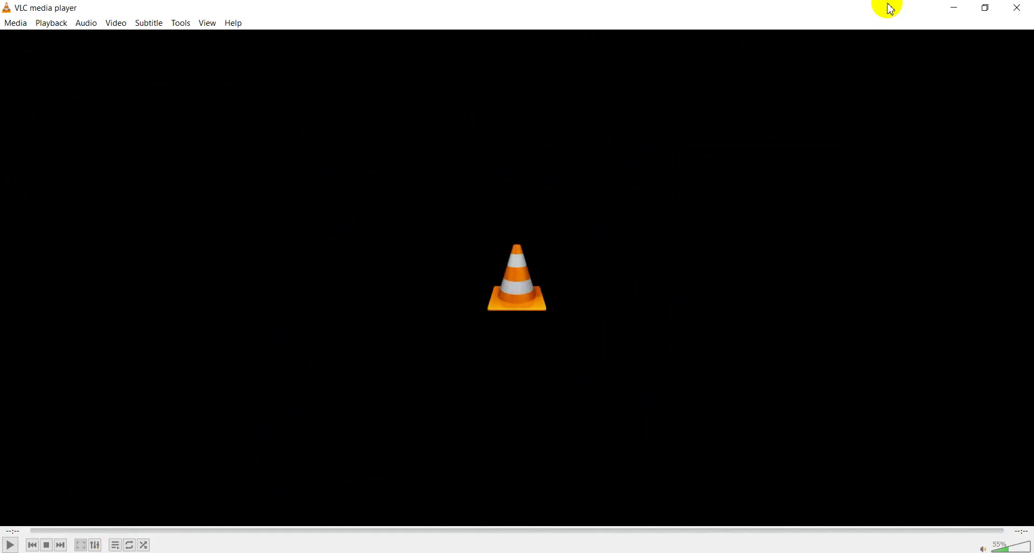
{"action": "left_click", "coordinate": [1016, 8]}
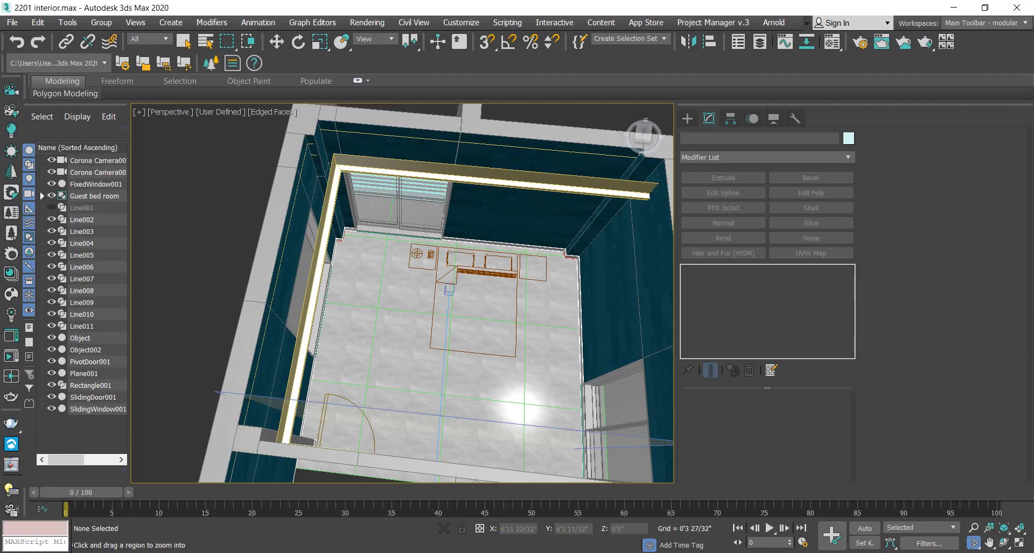
Step: Switch to File Explorer and open the class 5 folder inside Batch 2201
{"action": "mouse_move", "coordinate": [226, 549]}
{"action": "mouse_move", "coordinate": [403, 511]}
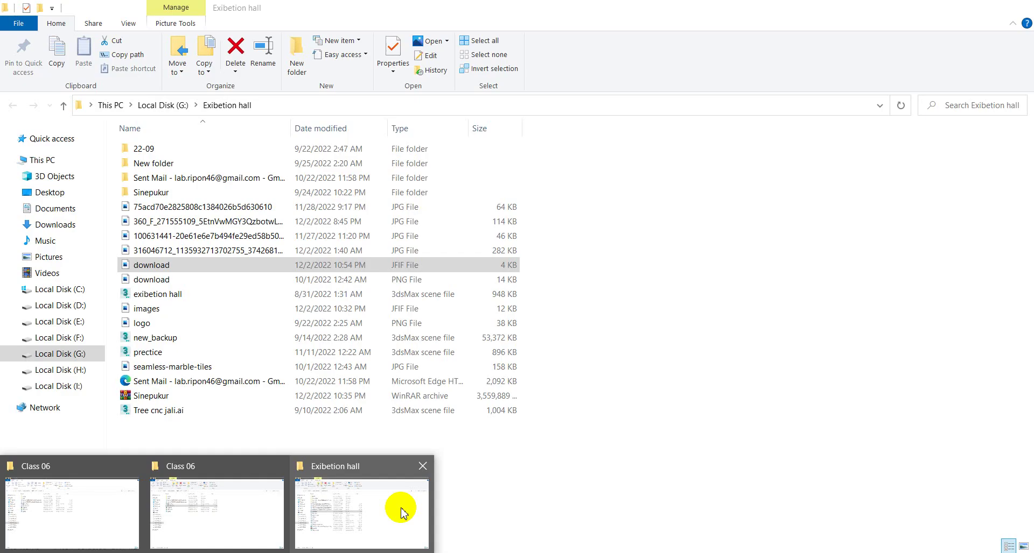
{"action": "left_click", "coordinate": [251, 517]}
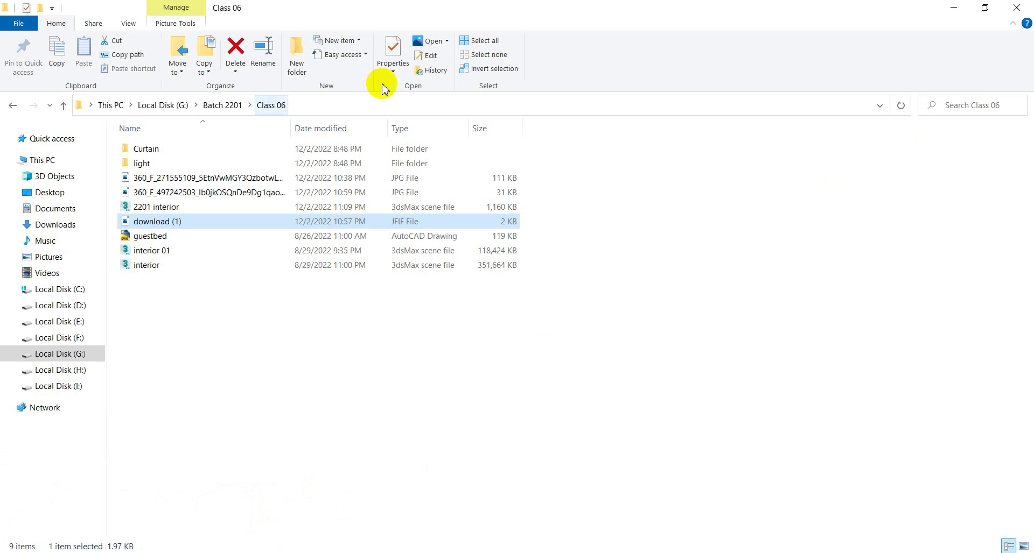
{"action": "left_click", "coordinate": [64, 105]}
{"action": "double_click", "coordinate": [154, 172]}
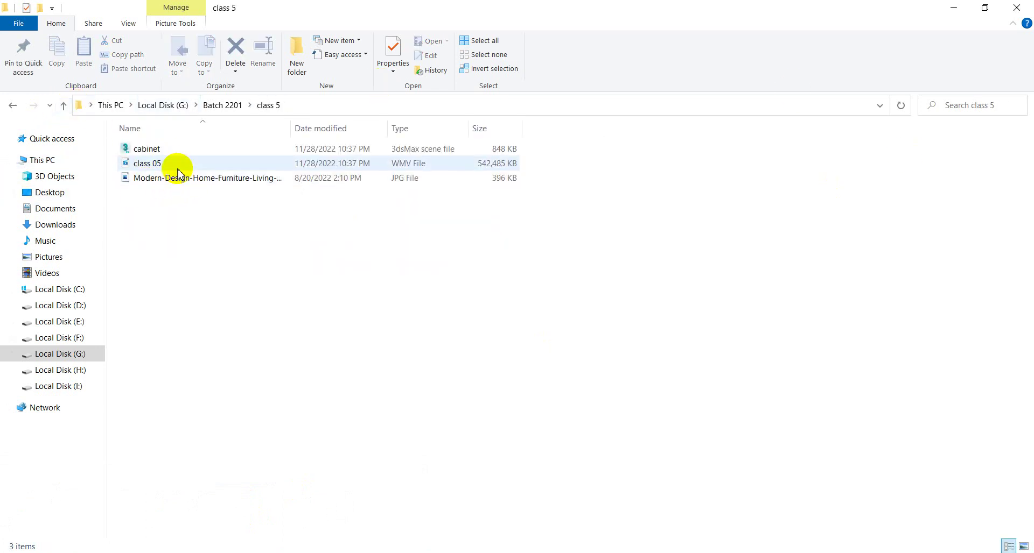
Step: Locate the cabinet scene file and copy the path of its folder, G:\Batch 2201\class 5
{"action": "left_click", "coordinate": [154, 153]}
{"action": "left_click", "coordinate": [179, 245]}
{"action": "left_click", "coordinate": [168, 152]}
{"action": "left_click", "coordinate": [326, 103]}
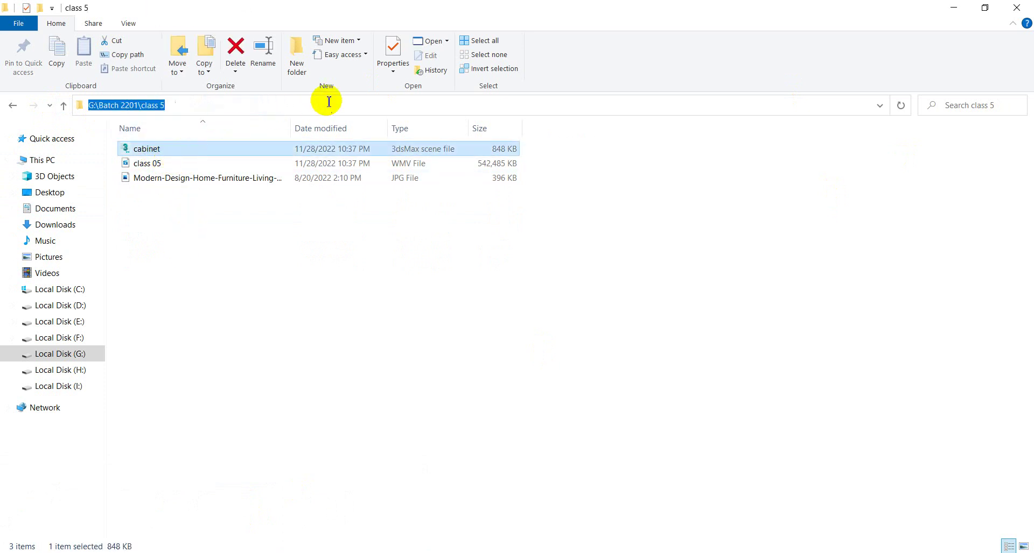
{"action": "left_click", "coordinate": [324, 111]}
{"action": "left_click_drag", "start_coordinate": [324, 111], "coordinate": [8, 115]}
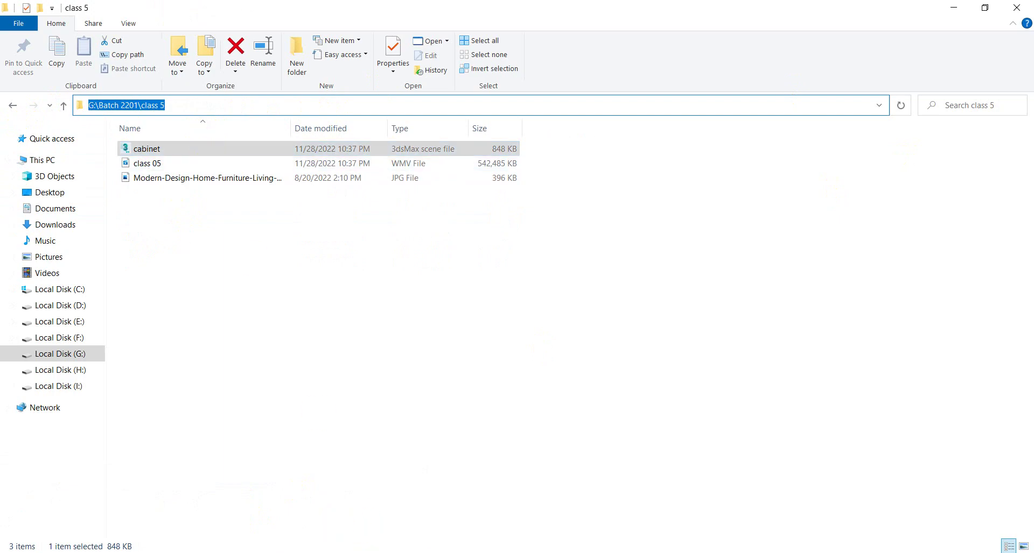
Step: Switch back to 3ds Max and add G:\Batch 2201\class 5 with its subpaths to the project's external file paths
{"action": "key", "text": "alt+Tab"}
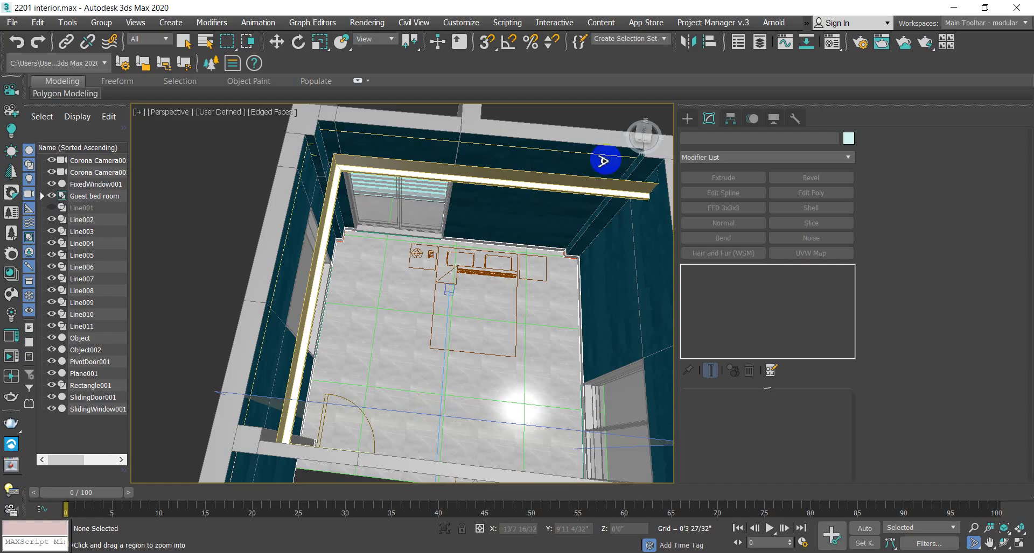
{"action": "left_click", "coordinate": [460, 24]}
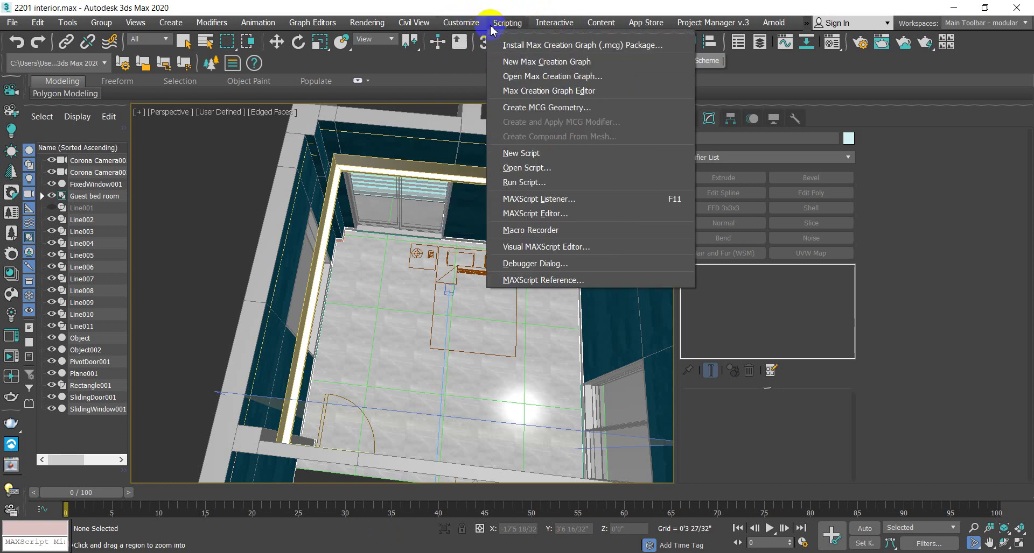
{"action": "mouse_move", "coordinate": [574, 25]}
{"action": "mouse_move", "coordinate": [461, 23]}
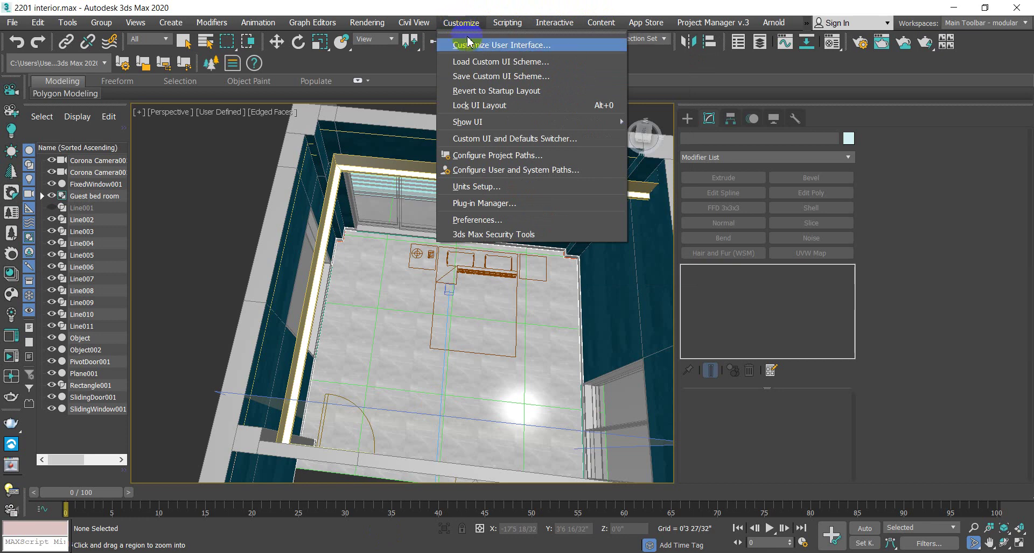
{"action": "left_click", "coordinate": [502, 161]}
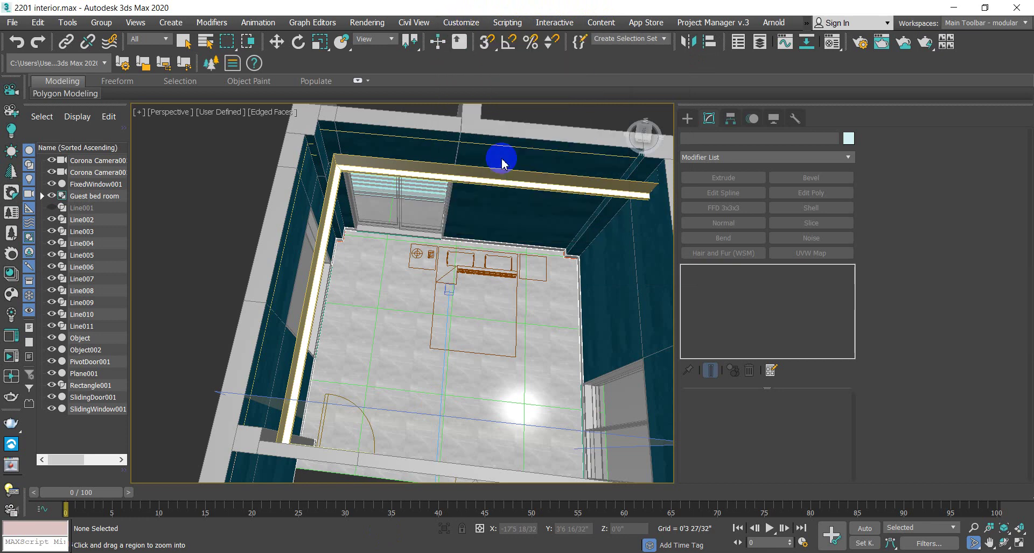
{"action": "left_click", "coordinate": [394, 177]}
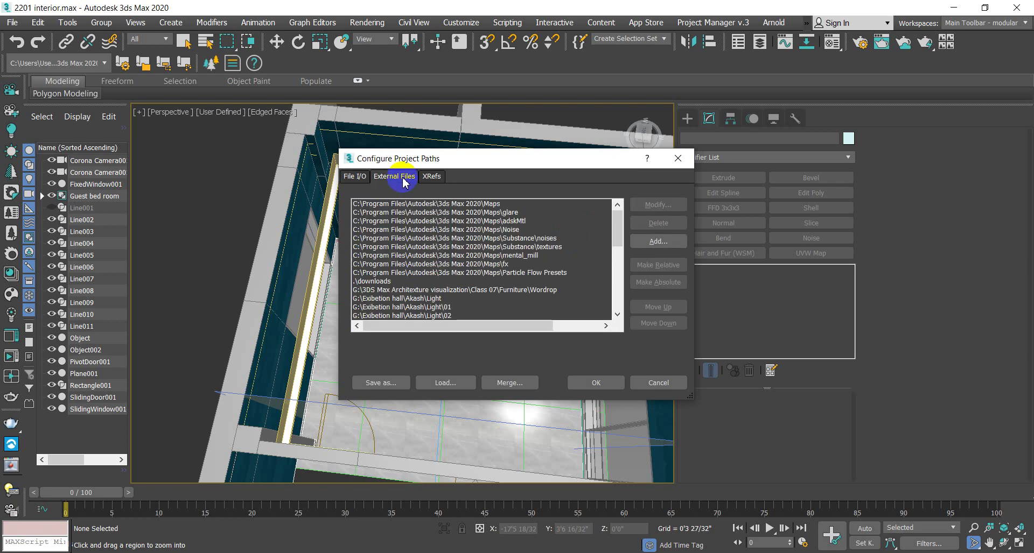
{"action": "left_click", "coordinate": [657, 241]}
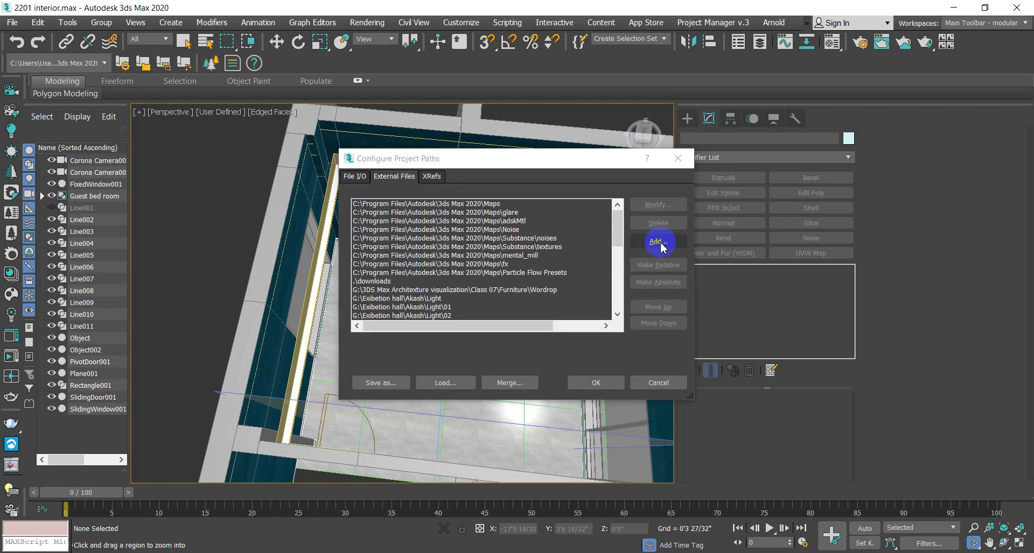
{"action": "left_click", "coordinate": [477, 521]}
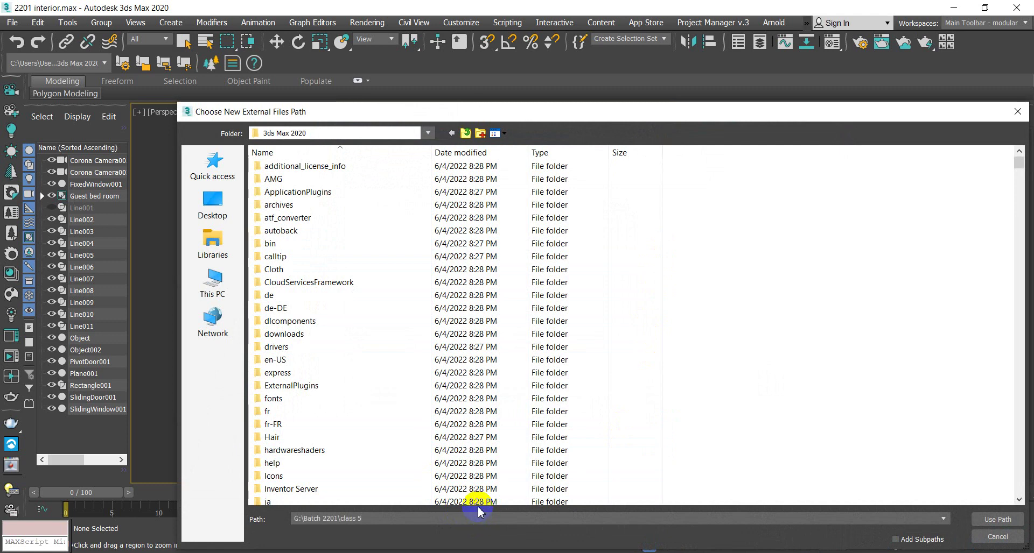
{"action": "left_click", "coordinate": [896, 542]}
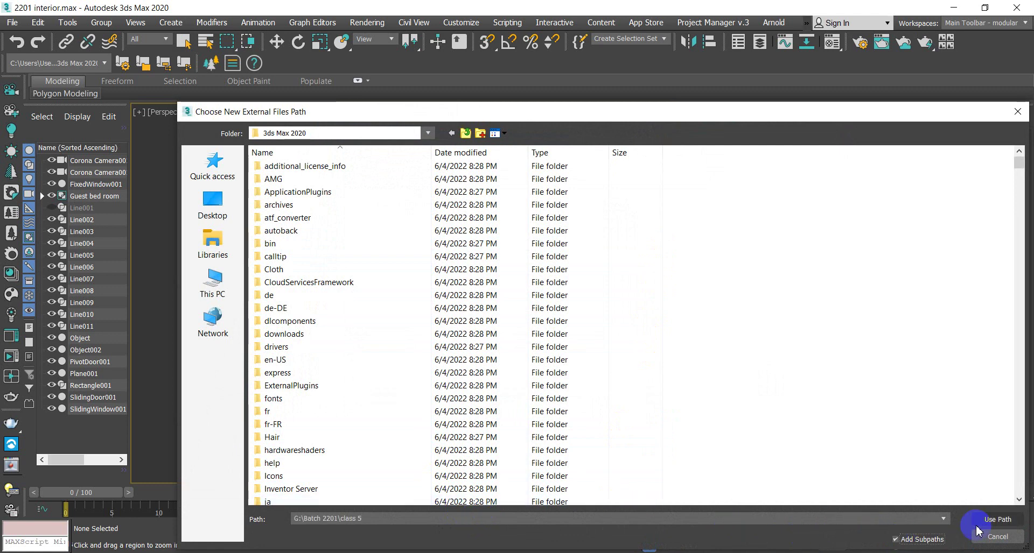
{"action": "left_click", "coordinate": [989, 523]}
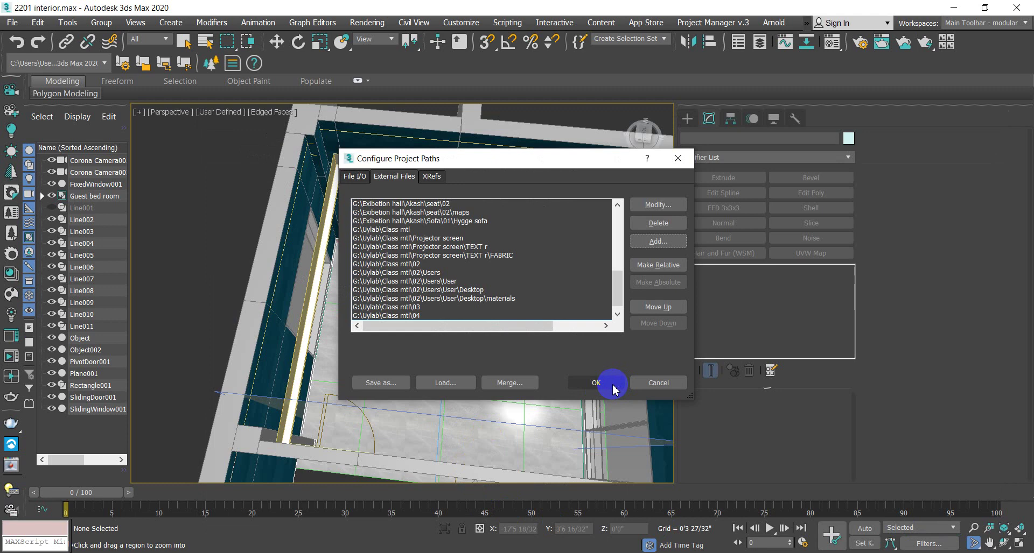
{"action": "left_click", "coordinate": [614, 387]}
{"action": "left_click", "coordinate": [563, 436]}
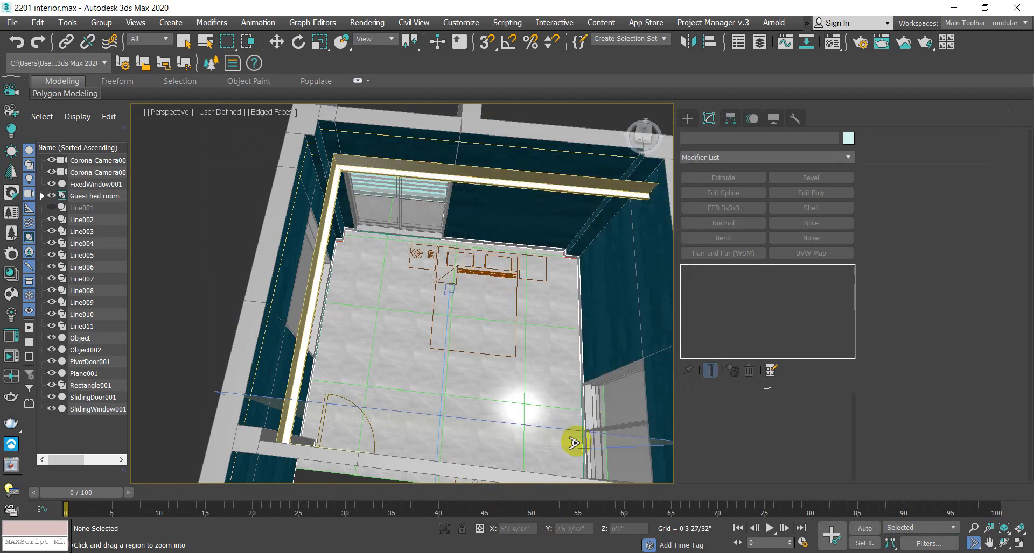
{"action": "left_click", "coordinate": [12, 25]}
{"action": "left_click", "coordinate": [76, 196]}
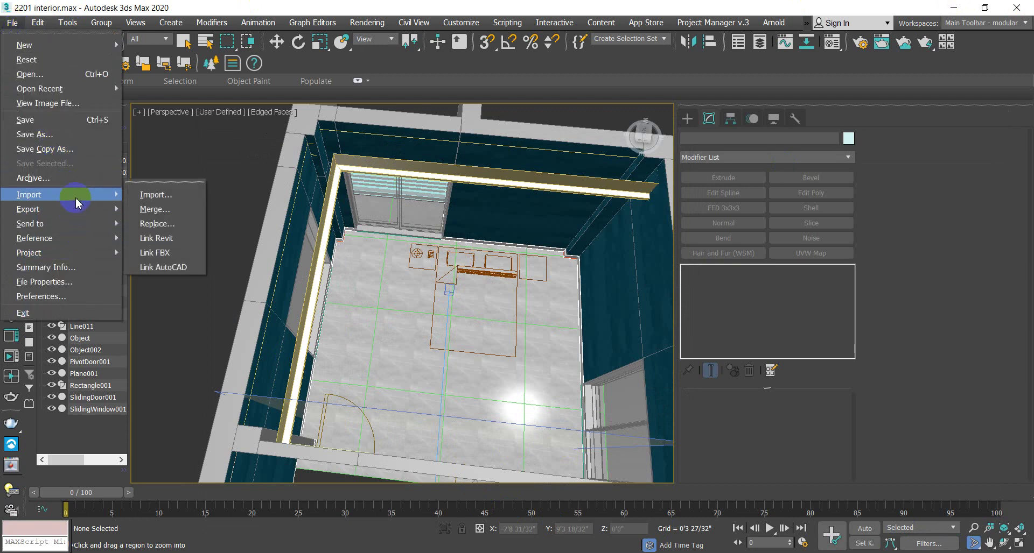
{"action": "left_click", "coordinate": [144, 196]}
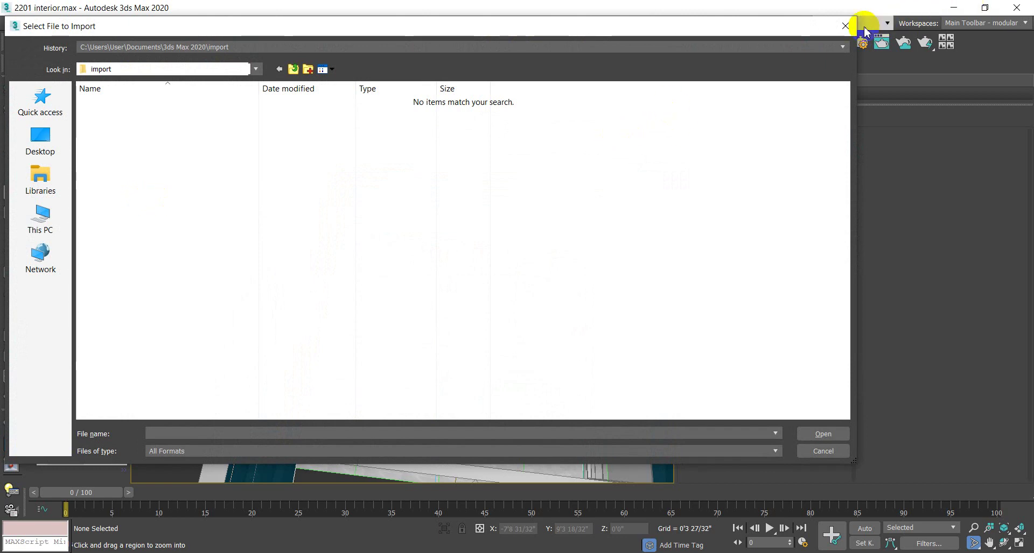
{"action": "left_click", "coordinate": [846, 26]}
Step: Choose the cabinet scene from the class 5 folder of Batch 2201 as the file to merge
{"action": "left_click", "coordinate": [11, 24]}
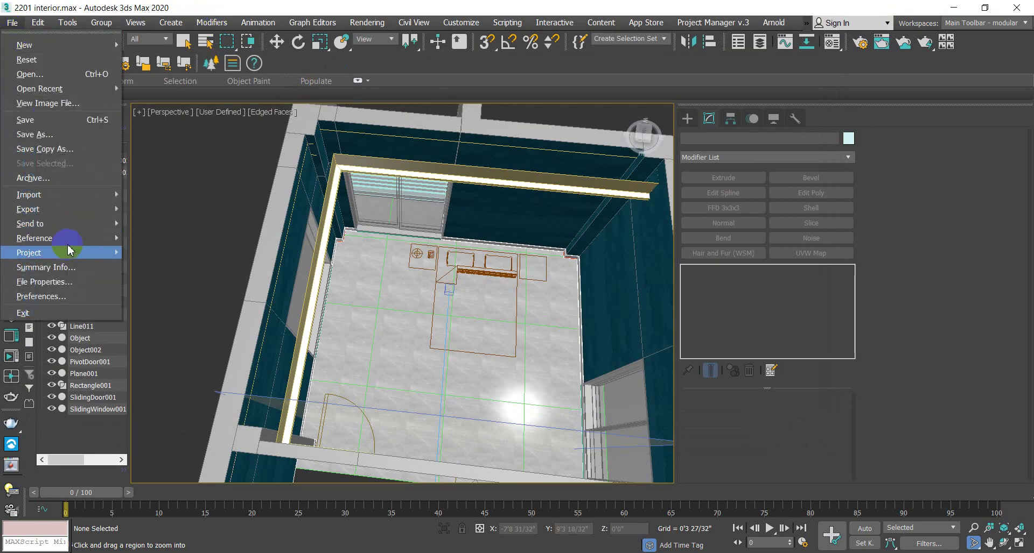
{"action": "mouse_move", "coordinate": [64, 196]}
{"action": "left_click", "coordinate": [145, 209]}
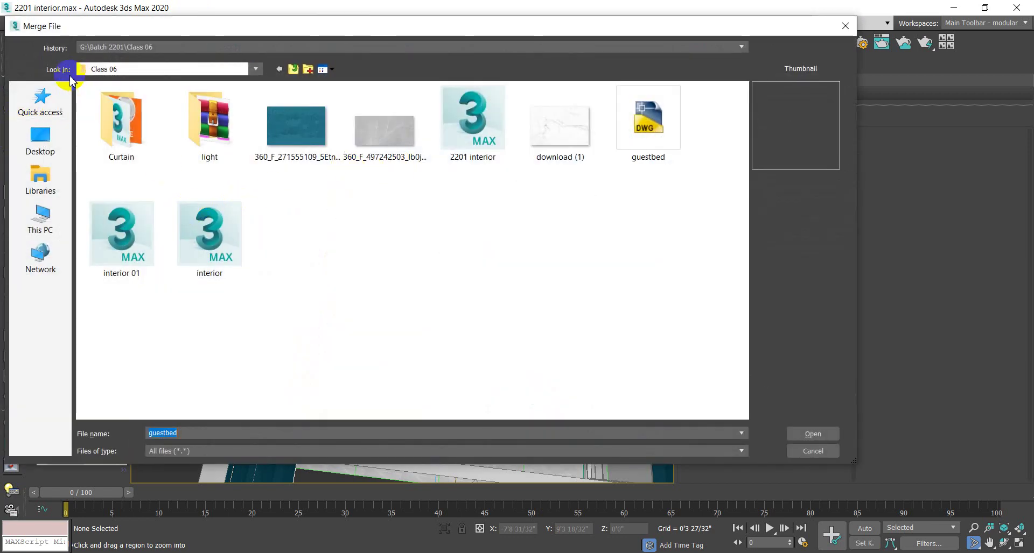
{"action": "left_click", "coordinate": [294, 70]}
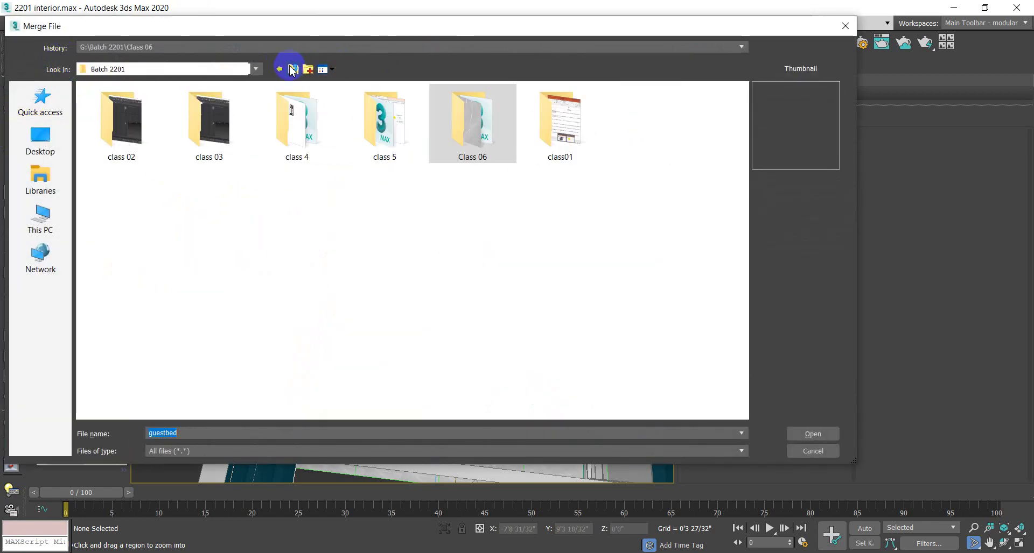
{"action": "double_click", "coordinate": [401, 148]}
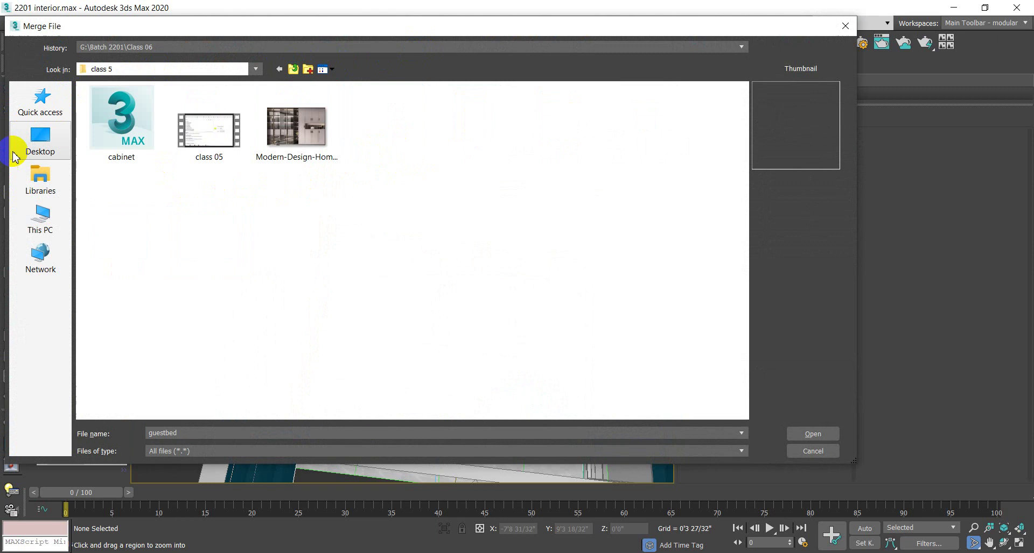
{"action": "left_click", "coordinate": [138, 138]}
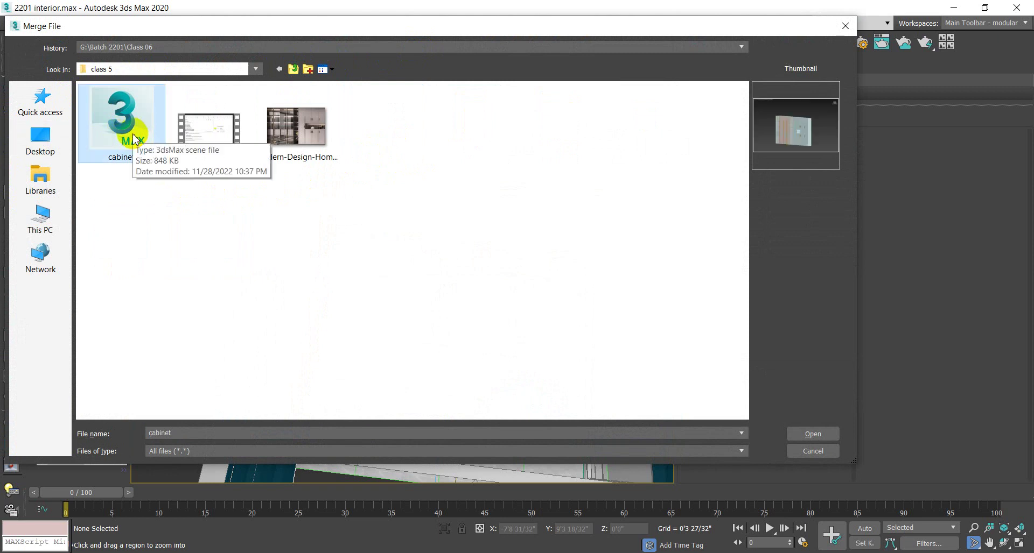
{"action": "left_click", "coordinate": [812, 434]}
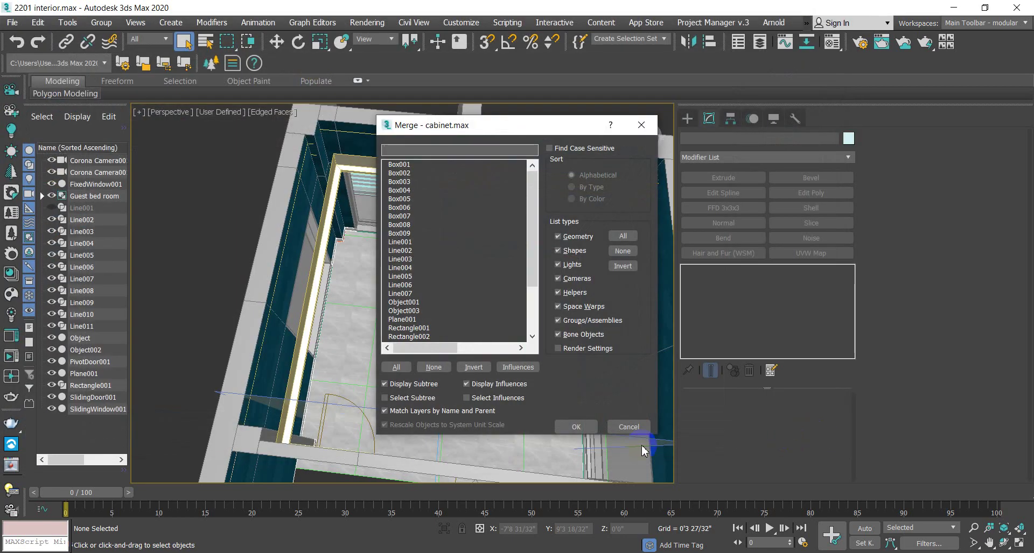
Step: Merge all objects from cabinet.max, keeping objects with duplicate names and applying that choice to all duplicates
{"action": "left_click", "coordinate": [398, 367]}
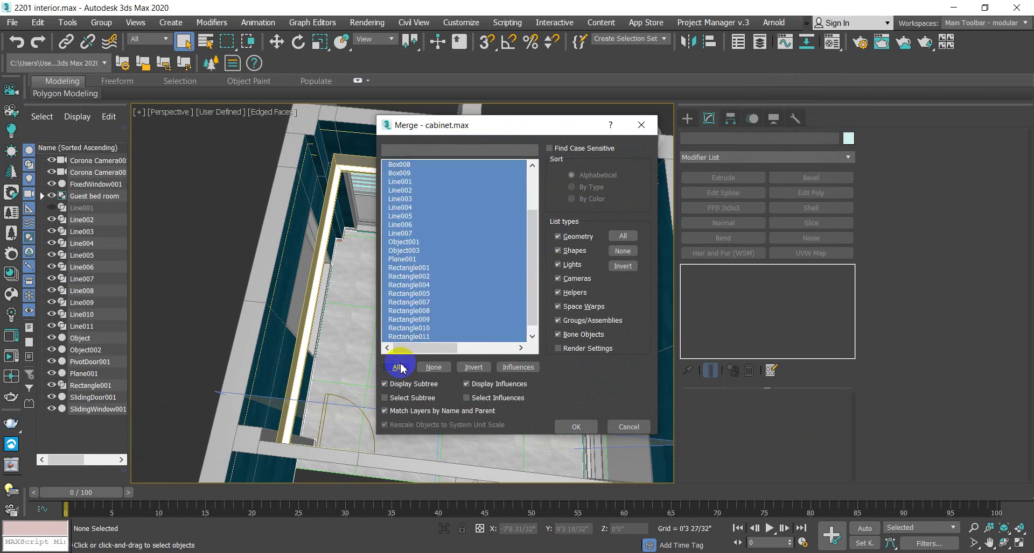
{"action": "left_click", "coordinate": [584, 430]}
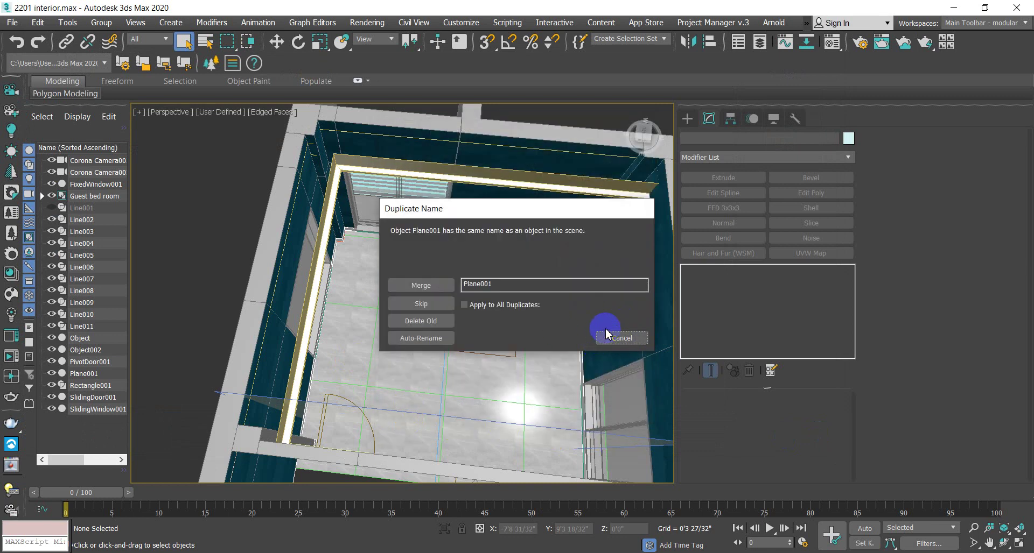
{"action": "left_click", "coordinate": [431, 287]}
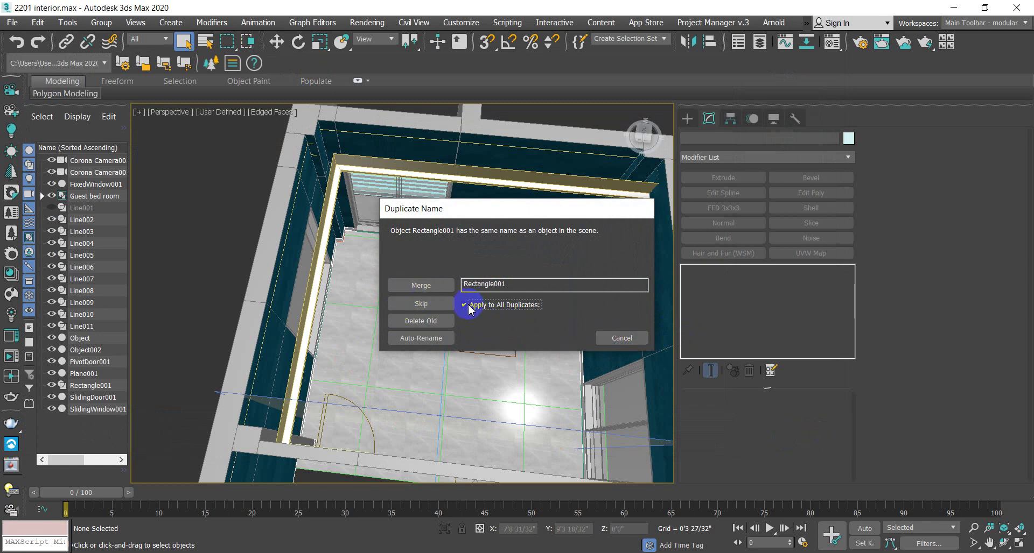
{"action": "key", "text": "Return"}
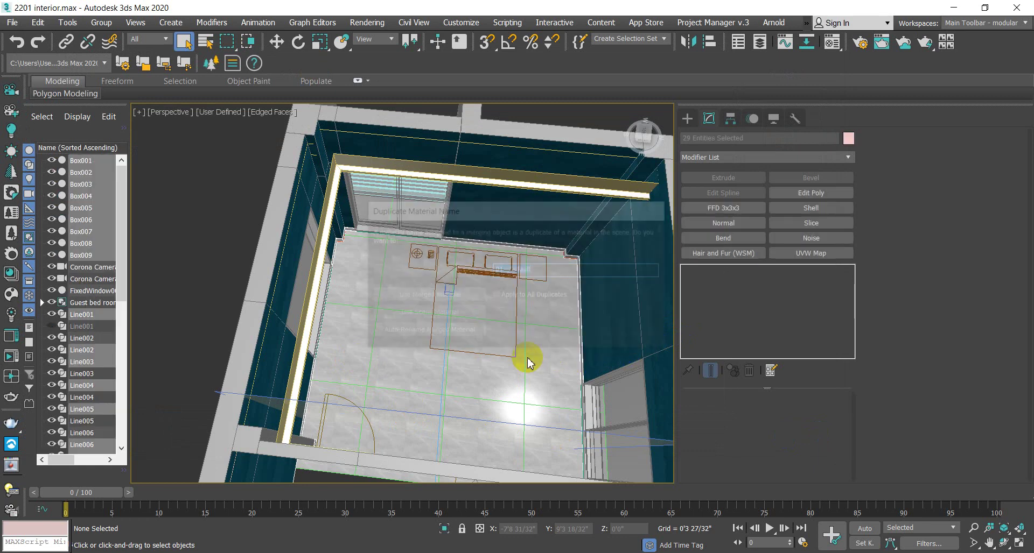
{"action": "key", "text": "Return"}
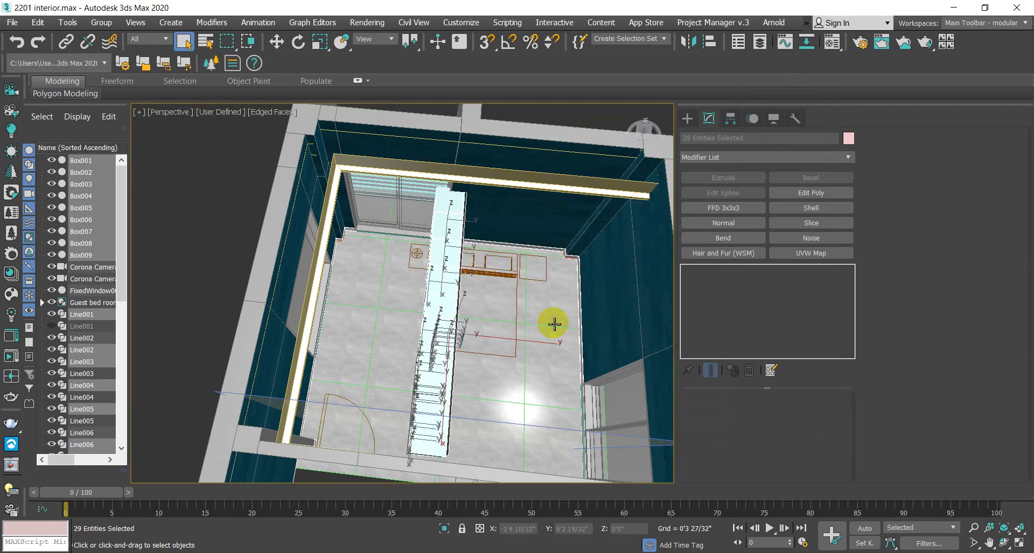
Step: Inspect the merged cabinet's front and move it along the Y axis off the bed outline toward the side wall
{"action": "key", "text": "w"}
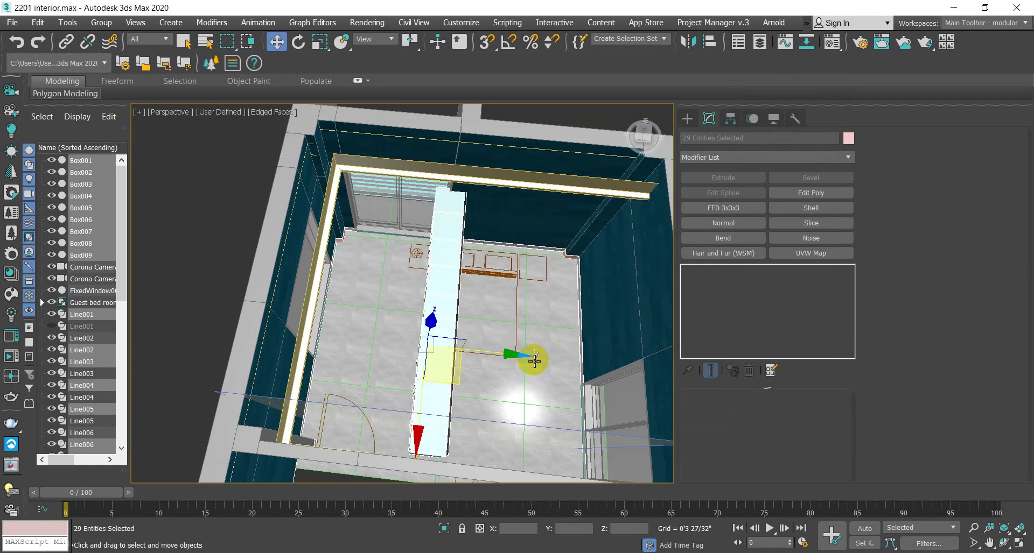
{"action": "middle_click_drag", "start_coordinate": [511, 391], "coordinate": [547, 371], "text": "alt"}
{"action": "scroll", "coordinate": [498, 321], "scroll_direction": "up", "scroll_amount": 3}
{"action": "middle_click_drag", "start_coordinate": [469, 339], "coordinate": [555, 284], "text": "alt"}
{"action": "scroll", "coordinate": [383, 348], "scroll_direction": "up", "scroll_amount": 3}
{"action": "left_click_drag", "start_coordinate": [390, 303], "coordinate": [474, 162]}
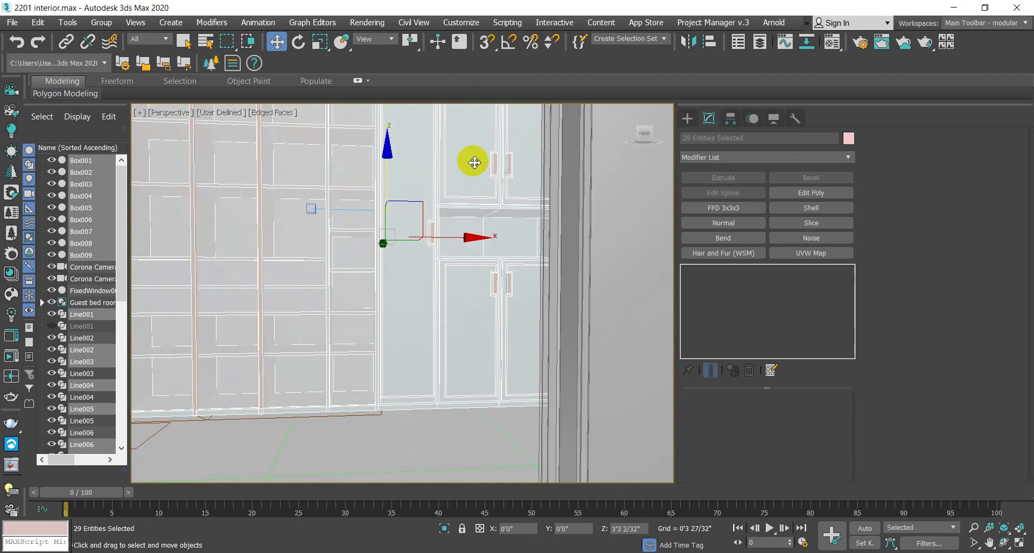
{"action": "middle_click_drag", "start_coordinate": [404, 259], "coordinate": [333, 409], "text": "alt"}
{"action": "left_click_drag", "start_coordinate": [468, 228], "coordinate": [605, 165]}
Step: Move the selected cabinet objects farther along the Y axis, clear of the room beyond the side wall
{"action": "scroll", "coordinate": [396, 320], "scroll_direction": "down", "scroll_amount": 3}
{"action": "middle_click_drag", "start_coordinate": [396, 320], "coordinate": [545, 291], "text": "alt"}
{"action": "scroll", "coordinate": [448, 302], "scroll_direction": "up", "scroll_amount": 10}
{"action": "scroll", "coordinate": [440, 295], "scroll_direction": "down", "scroll_amount": 5}
{"action": "scroll", "coordinate": [485, 296], "scroll_direction": "up", "scroll_amount": 5}
{"action": "middle_click_drag", "start_coordinate": [474, 288], "coordinate": [439, 313], "text": "alt"}
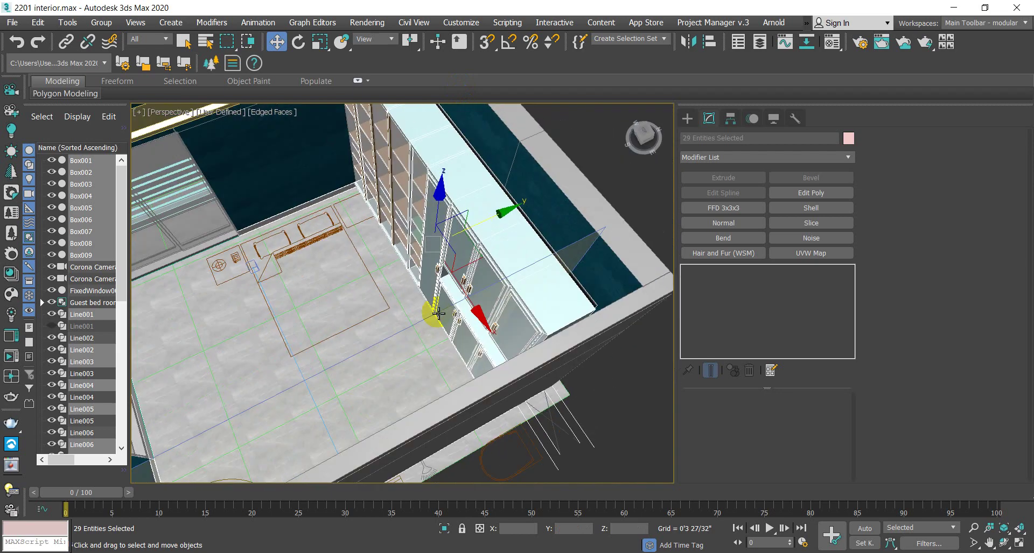
{"action": "left_click_drag", "start_coordinate": [496, 217], "coordinate": [650, 156]}
{"action": "mouse_move", "coordinate": [420, 323]}
{"action": "middle_mouse_down"}
{"action": "mouse_move", "coordinate": [368, 362]}
{"action": "mouse_move", "coordinate": [427, 351]}
{"action": "mouse_move", "coordinate": [431, 323]}
{"action": "middle_mouse_up"}
{"action": "scroll", "coordinate": [454, 311], "scroll_direction": "down", "scroll_amount": 5}
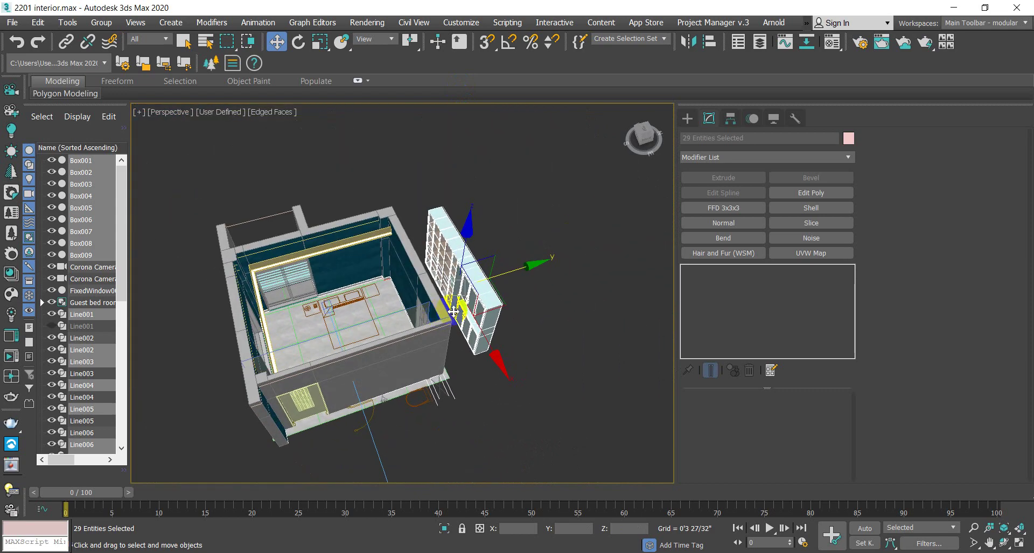
Step: Move the selected cabinet about 2'7" farther along the Y axis, away from the room's side wall
{"action": "scroll", "coordinate": [453, 312], "scroll_direction": "up", "scroll_amount": 5}
{"action": "middle_click_drag", "start_coordinate": [475, 288], "coordinate": [533, 323], "text": "alt"}
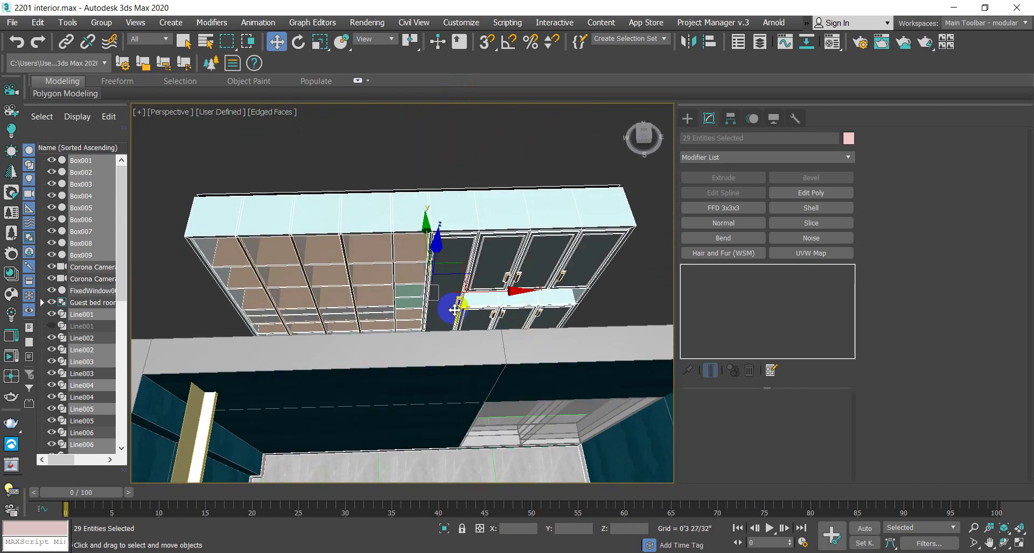
{"action": "scroll", "coordinate": [454, 309], "scroll_direction": "up", "scroll_amount": 3}
{"action": "scroll", "coordinate": [453, 308], "scroll_direction": "down", "scroll_amount": 3}
{"action": "middle_click_drag", "start_coordinate": [452, 307], "coordinate": [426, 330], "text": "alt"}
{"action": "scroll", "coordinate": [427, 315], "scroll_direction": "up", "scroll_amount": 4}
{"action": "left_click_drag", "start_coordinate": [475, 230], "coordinate": [512, 180]}
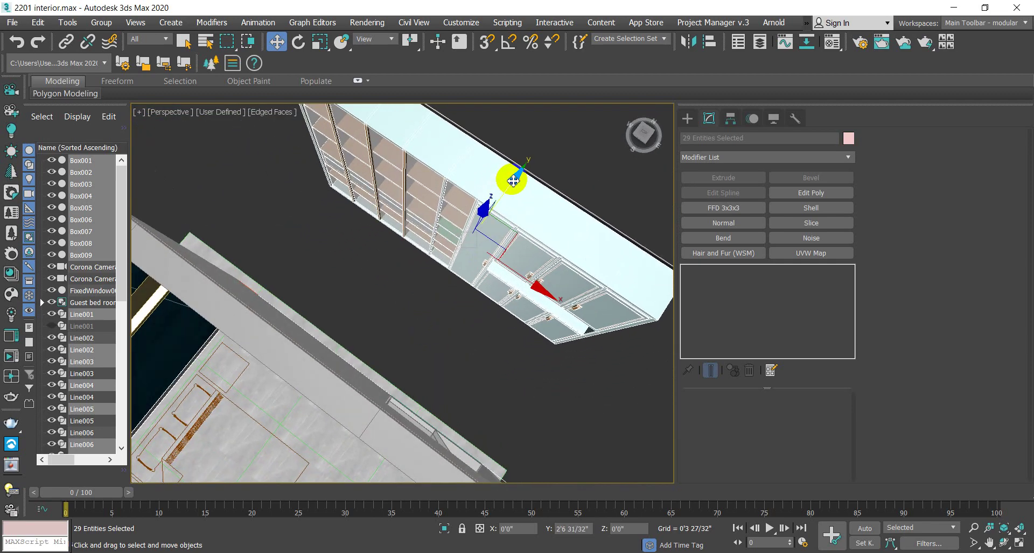
{"action": "scroll", "coordinate": [419, 325], "scroll_direction": "down", "scroll_amount": 5}
{"action": "middle_click_drag", "start_coordinate": [418, 325], "coordinate": [340, 326], "text": "alt"}
{"action": "scroll", "coordinate": [425, 292], "scroll_direction": "up", "scroll_amount": 4}
{"action": "middle_click_drag", "start_coordinate": [425, 292], "coordinate": [498, 312], "text": "alt"}
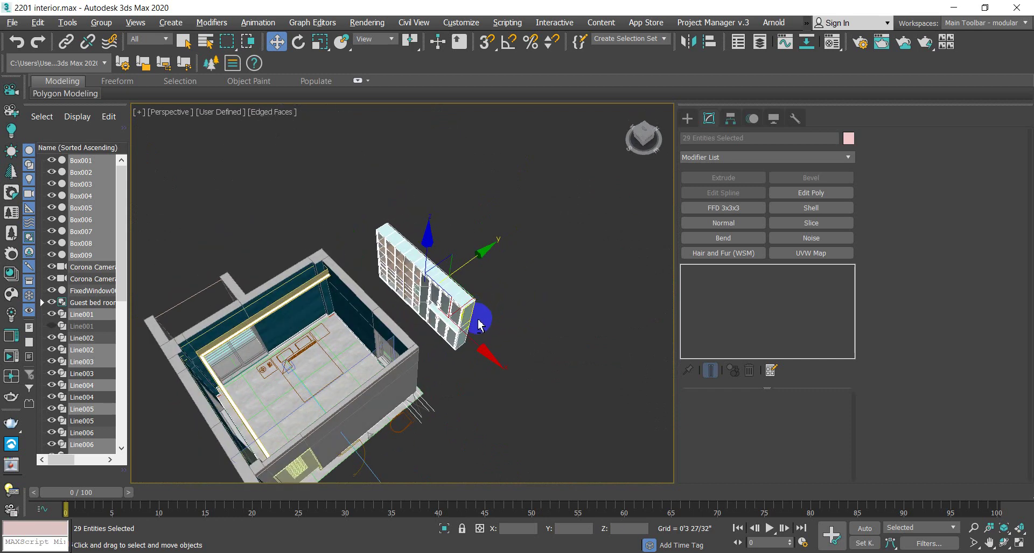
Step: Isolate the selected cabinet objects and view the cabinet from the front
{"action": "key", "text": "alt+q"}
{"action": "middle_click_drag", "start_coordinate": [435, 374], "coordinate": [526, 323], "text": "alt"}
{"action": "scroll", "coordinate": [464, 311], "scroll_direction": "up", "scroll_amount": 4}
{"action": "scroll", "coordinate": [466, 314], "scroll_direction": "down", "scroll_amount": 4}
{"action": "scroll", "coordinate": [526, 323], "scroll_direction": "up", "scroll_amount": 4}
{"action": "scroll", "coordinate": [509, 311], "scroll_direction": "down", "scroll_amount": 4}
{"action": "scroll", "coordinate": [502, 323], "scroll_direction": "up", "scroll_amount": 4}
{"action": "scroll", "coordinate": [492, 307], "scroll_direction": "down", "scroll_amount": 4}
{"action": "left_click", "coordinate": [687, 118]}
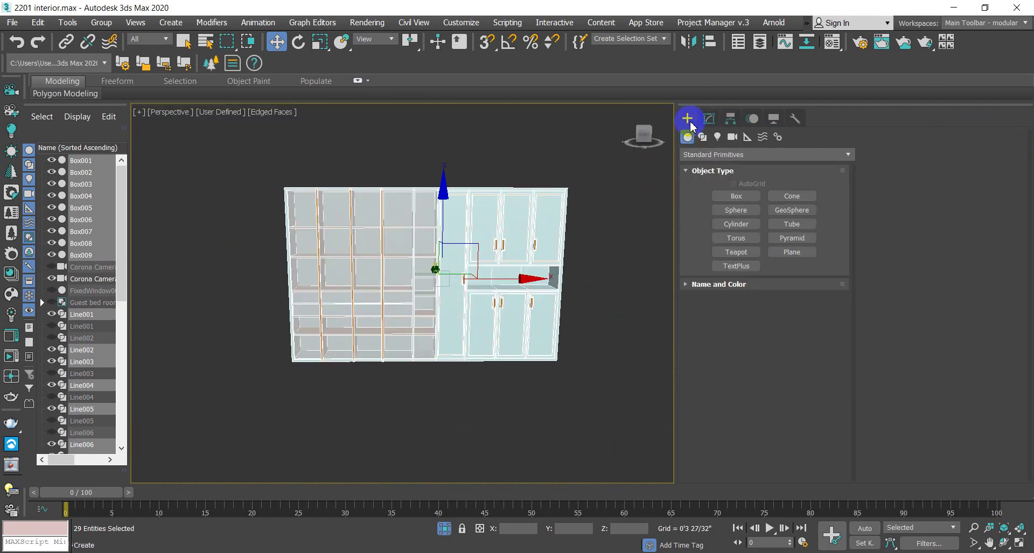
{"action": "left_click", "coordinate": [709, 118]}
{"action": "left_click", "coordinate": [453, 406]}
{"action": "left_click", "coordinate": [492, 312]}
{"action": "left_click", "coordinate": [701, 291]}
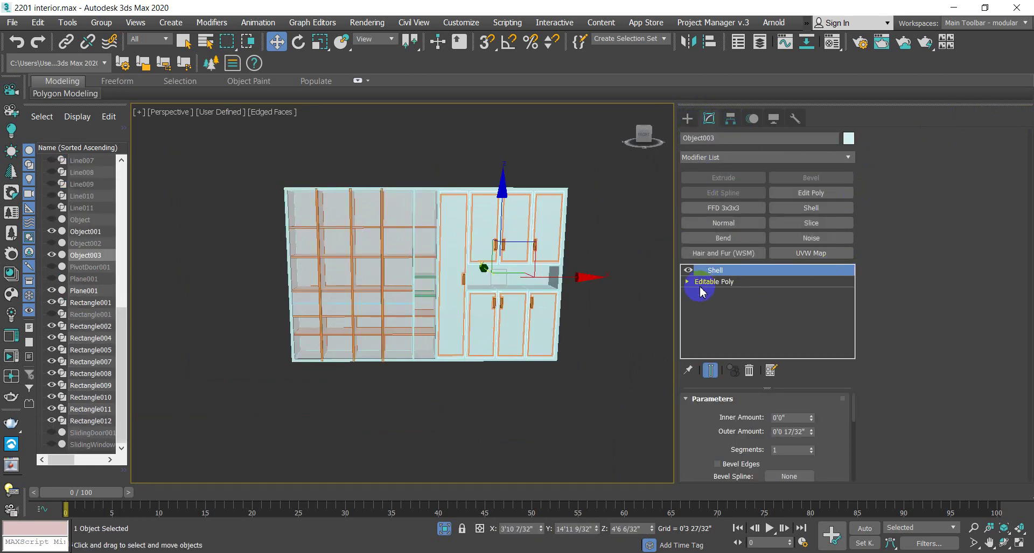
{"action": "left_click", "coordinate": [687, 281]}
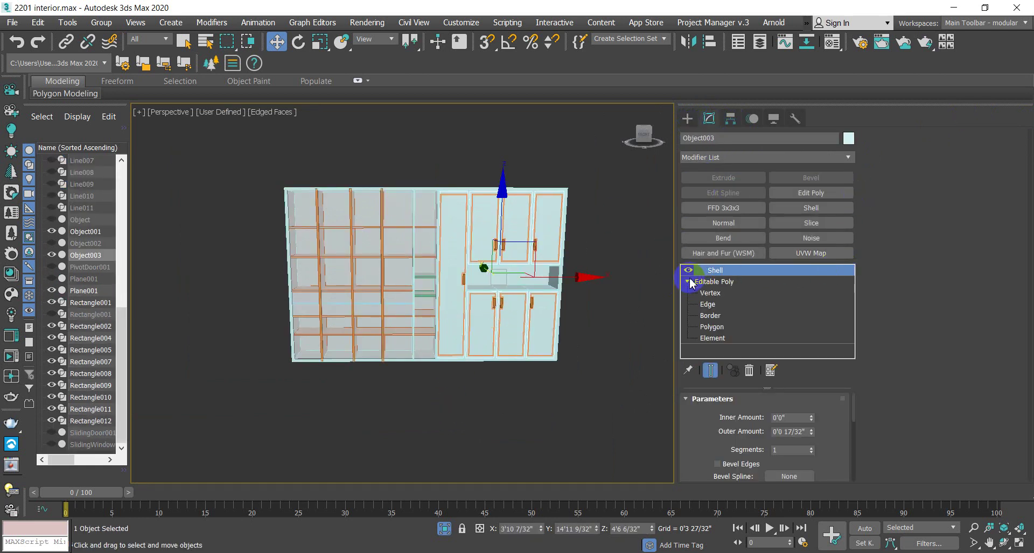
{"action": "left_click", "coordinate": [723, 302]}
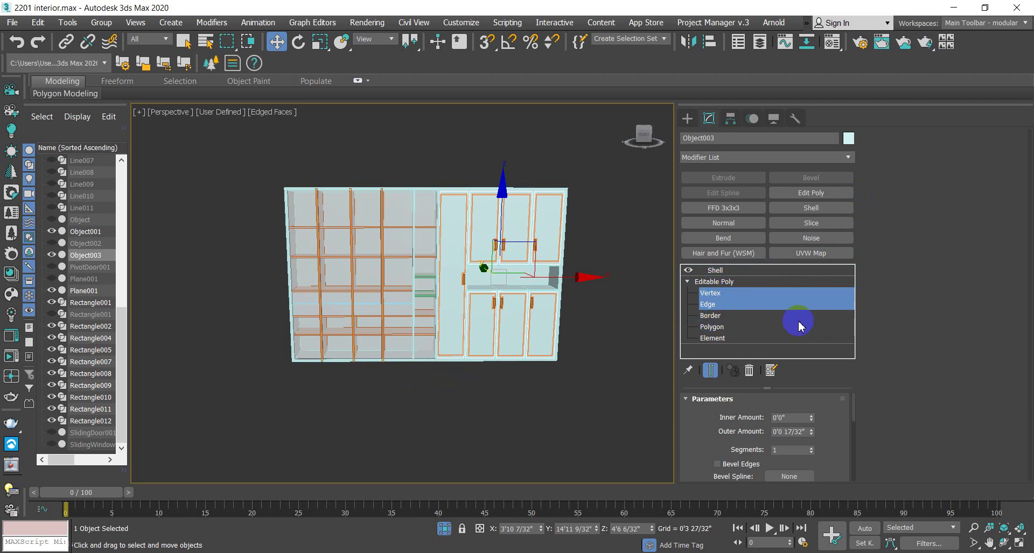
{"action": "left_click", "coordinate": [721, 294]}
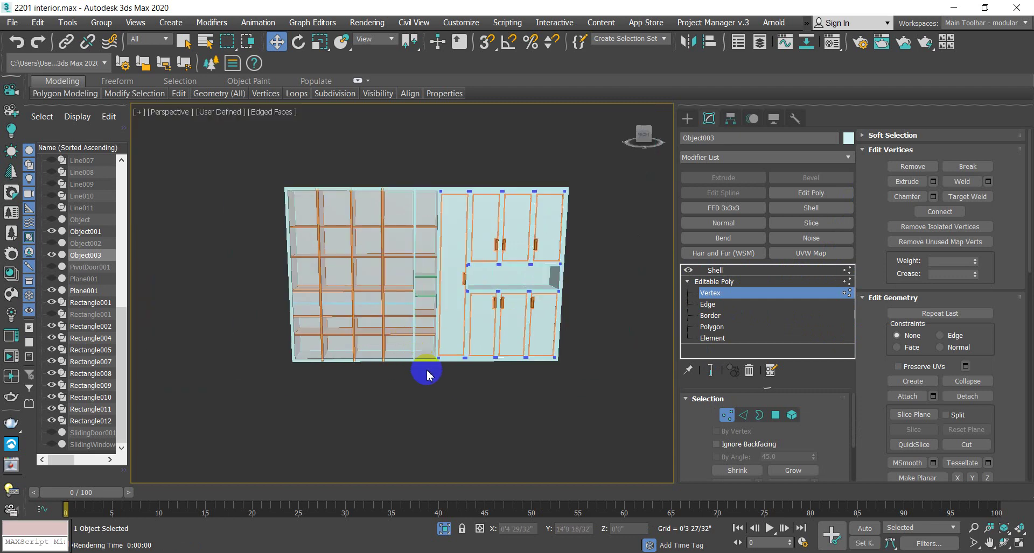
{"action": "mouse_move", "coordinate": [439, 388]}
{"action": "middle_mouse_down", "text": "alt"}
{"action": "mouse_move", "coordinate": [448, 340]}
{"action": "mouse_move", "coordinate": [438, 376]}
{"action": "middle_mouse_up", "text": "alt"}
{"action": "left_click_drag", "start_coordinate": [281, 179], "coordinate": [386, 325]}
{"action": "middle_click_drag", "start_coordinate": [412, 377], "coordinate": [421, 412], "text": "alt"}
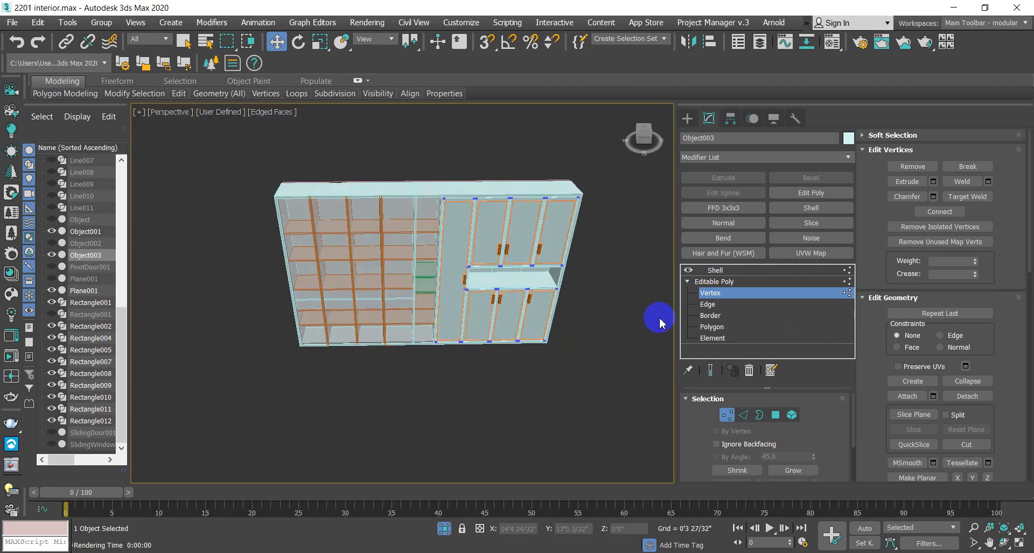
{"action": "left_click", "coordinate": [716, 282]}
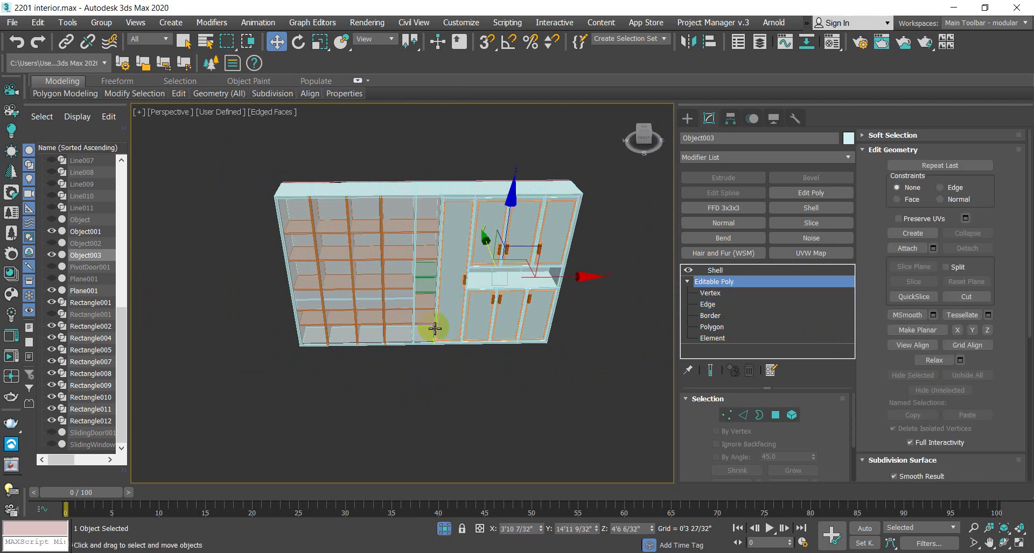
{"action": "middle_click_drag", "start_coordinate": [432, 327], "coordinate": [439, 304], "text": "alt"}
{"action": "left_click_drag", "start_coordinate": [591, 286], "coordinate": [725, 272]}
{"action": "key", "text": "ctrl+z"}
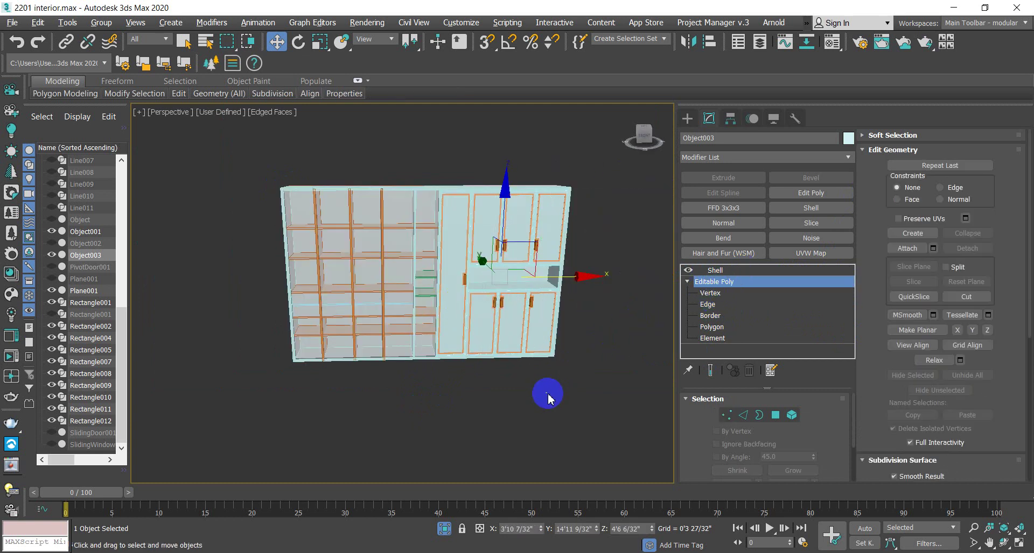
{"action": "left_click", "coordinate": [549, 397]}
Step: Select all the cabinet objects, add an Edit Poly modifier to them and enter its Vertex level
{"action": "middle_click_drag", "start_coordinate": [590, 319], "coordinate": [561, 332]}
{"action": "left_click_drag", "start_coordinate": [564, 171], "coordinate": [235, 436]}
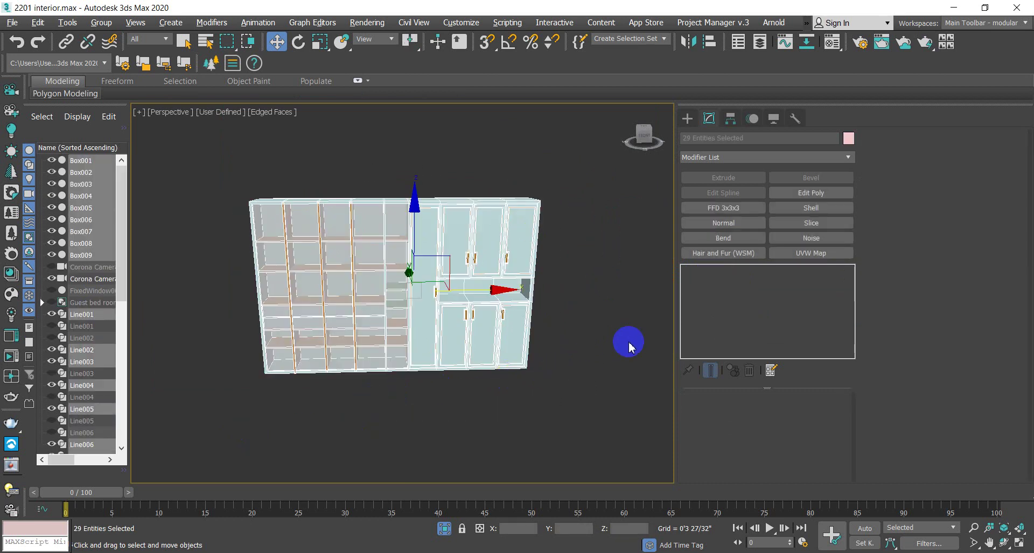
{"action": "left_click", "coordinate": [813, 193]}
{"action": "left_click", "coordinate": [728, 282]}
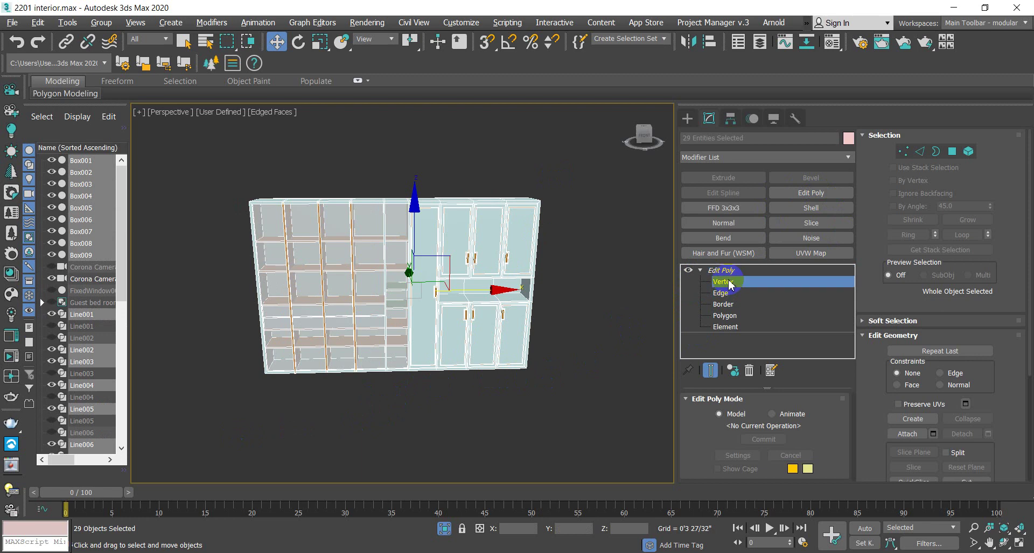
{"action": "middle_click_drag", "start_coordinate": [364, 416], "coordinate": [424, 394], "text": "alt"}
{"action": "scroll", "coordinate": [400, 393], "scroll_direction": "up", "scroll_amount": 2}
{"action": "scroll", "coordinate": [413, 408], "scroll_direction": "down", "scroll_amount": 2}
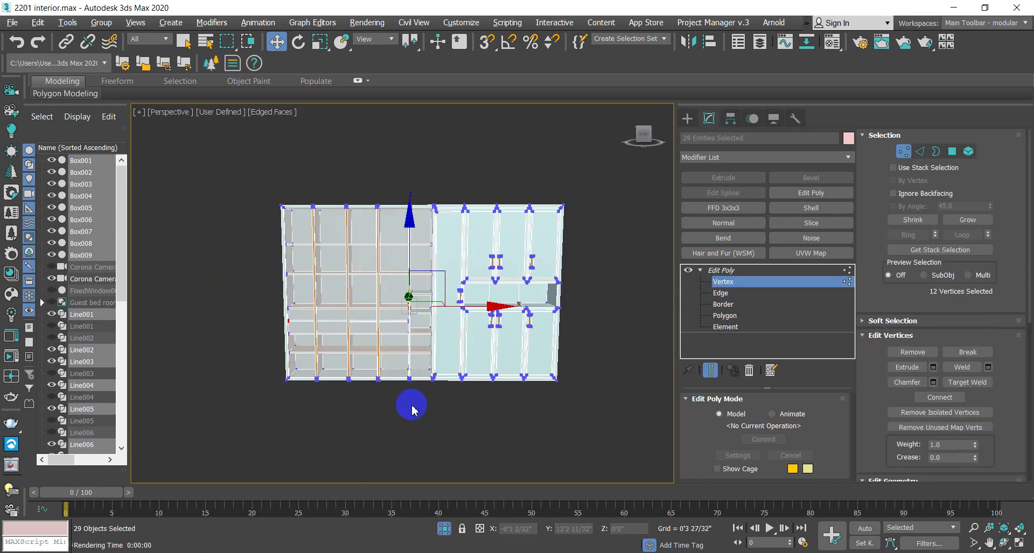
Step: Select the vertices of the cabinet's open-shelf half, remove them and delete the leftover shelf geometry
{"action": "left_click_drag", "start_coordinate": [219, 144], "coordinate": [423, 395]}
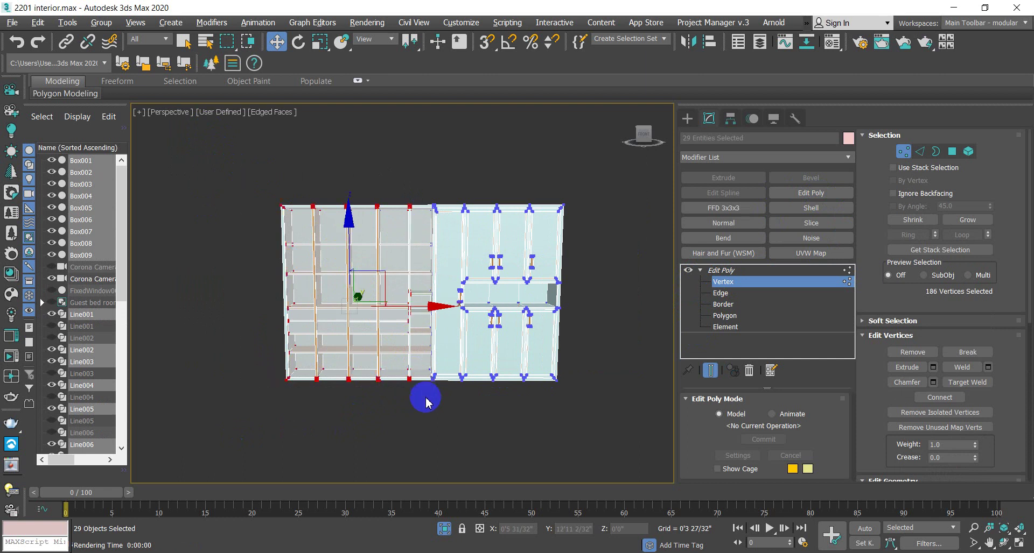
{"action": "middle_click_drag", "start_coordinate": [443, 417], "coordinate": [431, 406], "text": "ctrl+alt"}
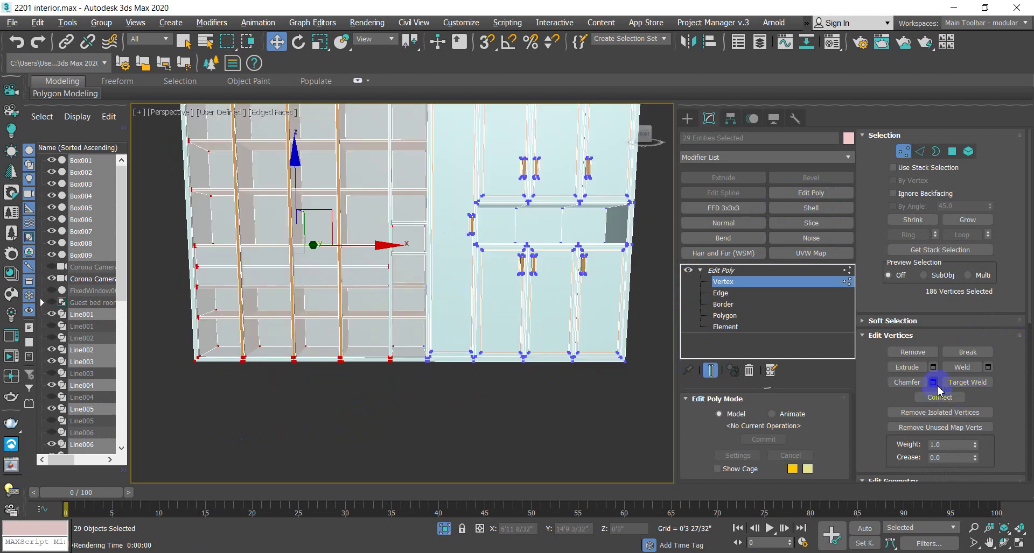
{"action": "left_click", "coordinate": [918, 357]}
{"action": "scroll", "coordinate": [463, 405], "scroll_direction": "down", "scroll_amount": 6}
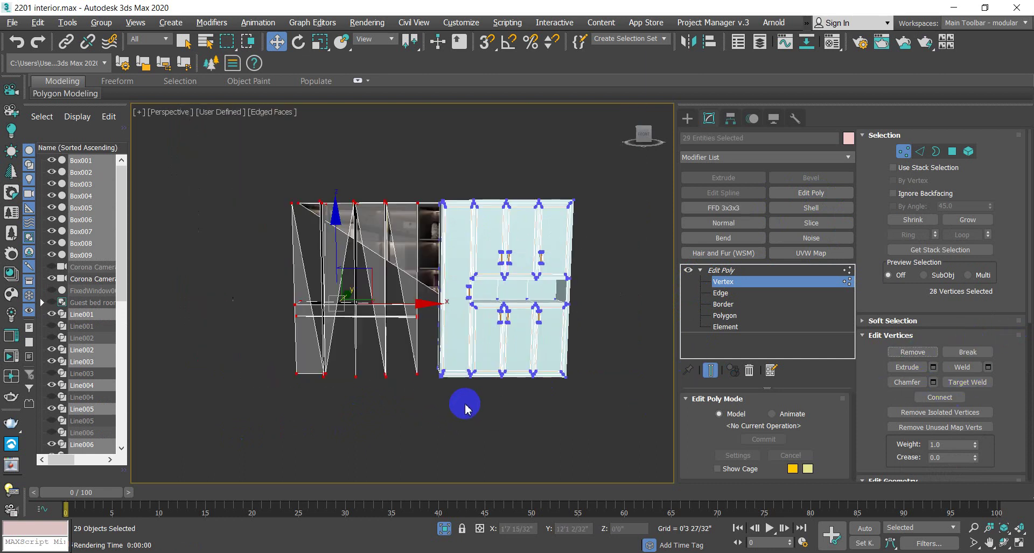
{"action": "left_click_drag", "start_coordinate": [317, 264], "coordinate": [455, 395]}
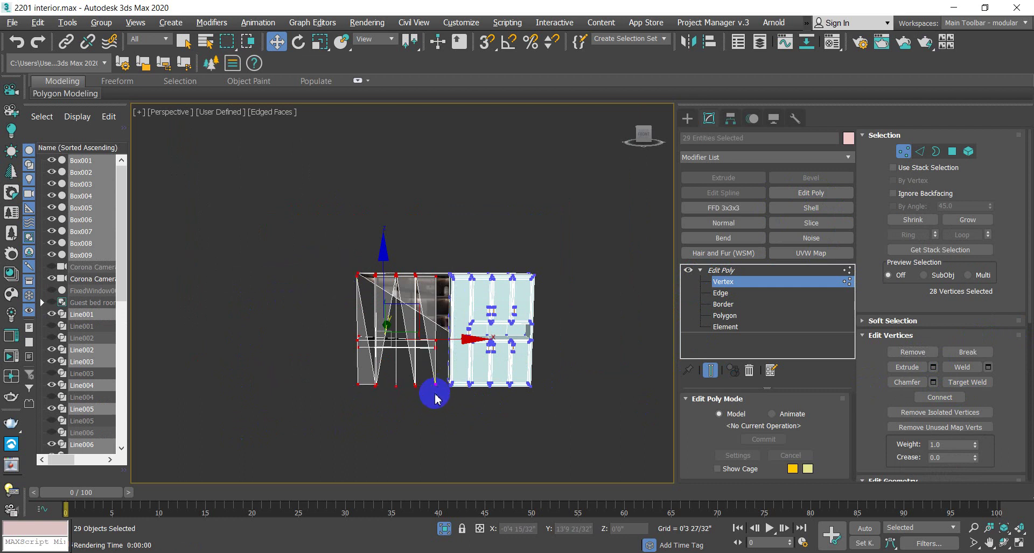
{"action": "key", "text": "Delete"}
Step: Examine the remaining door section from the side and the front, and leave the Vertex level
{"action": "scroll", "coordinate": [477, 401], "scroll_direction": "up", "scroll_amount": 4}
{"action": "scroll", "coordinate": [454, 409], "scroll_direction": "down", "scroll_amount": 4}
{"action": "scroll", "coordinate": [454, 411], "scroll_direction": "up", "scroll_amount": 4}
{"action": "middle_click_drag", "start_coordinate": [454, 410], "coordinate": [453, 358], "text": "alt"}
{"action": "scroll", "coordinate": [459, 353], "scroll_direction": "up", "scroll_amount": 6}
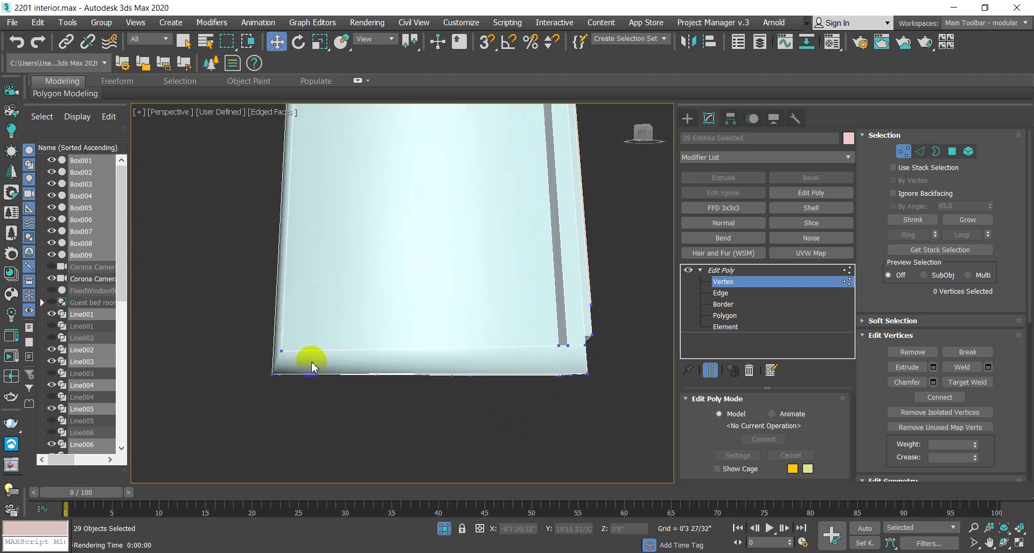
{"action": "scroll", "coordinate": [300, 348], "scroll_direction": "down", "scroll_amount": 10}
{"action": "middle_click_drag", "start_coordinate": [426, 377], "coordinate": [377, 394], "text": "alt"}
{"action": "scroll", "coordinate": [404, 306], "scroll_direction": "up", "scroll_amount": 4}
{"action": "middle_click_drag", "start_coordinate": [394, 295], "coordinate": [458, 308], "text": "alt"}
{"action": "scroll", "coordinate": [342, 228], "scroll_direction": "up", "scroll_amount": 5}
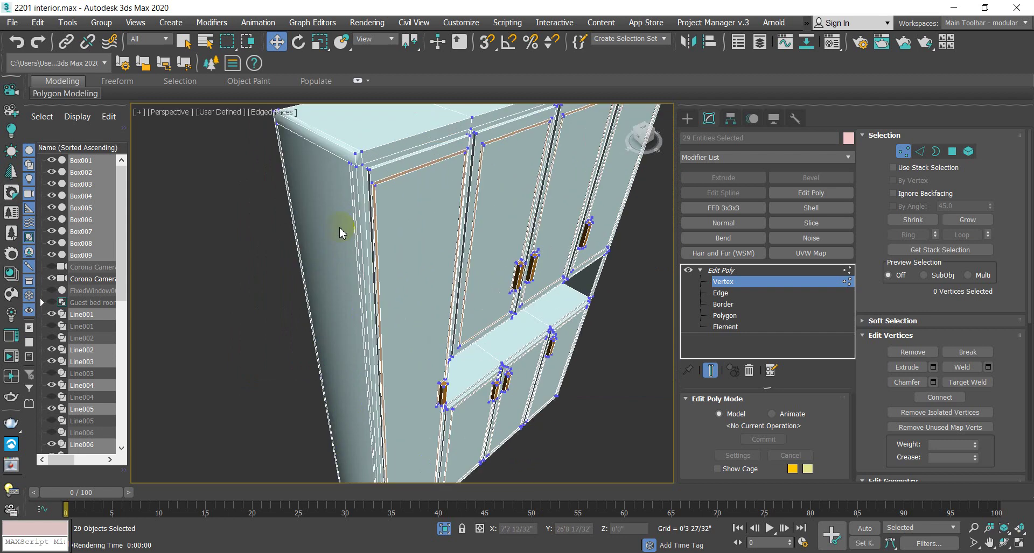
{"action": "scroll", "coordinate": [378, 203], "scroll_direction": "up", "scroll_amount": 3}
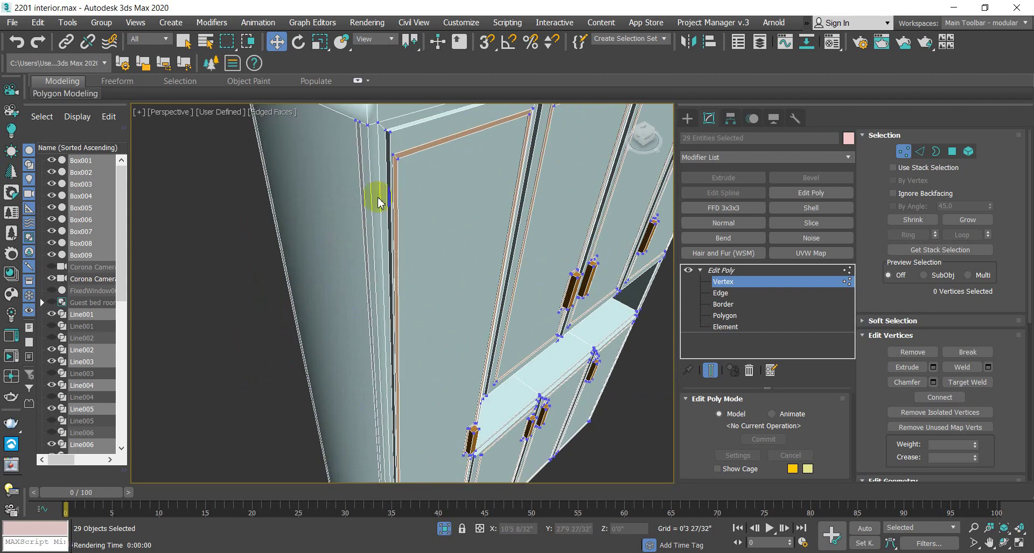
{"action": "left_click", "coordinate": [764, 269]}
{"action": "scroll", "coordinate": [370, 293], "scroll_direction": "up", "scroll_amount": 4}
{"action": "scroll", "coordinate": [372, 288], "scroll_direction": "down", "scroll_amount": 3}
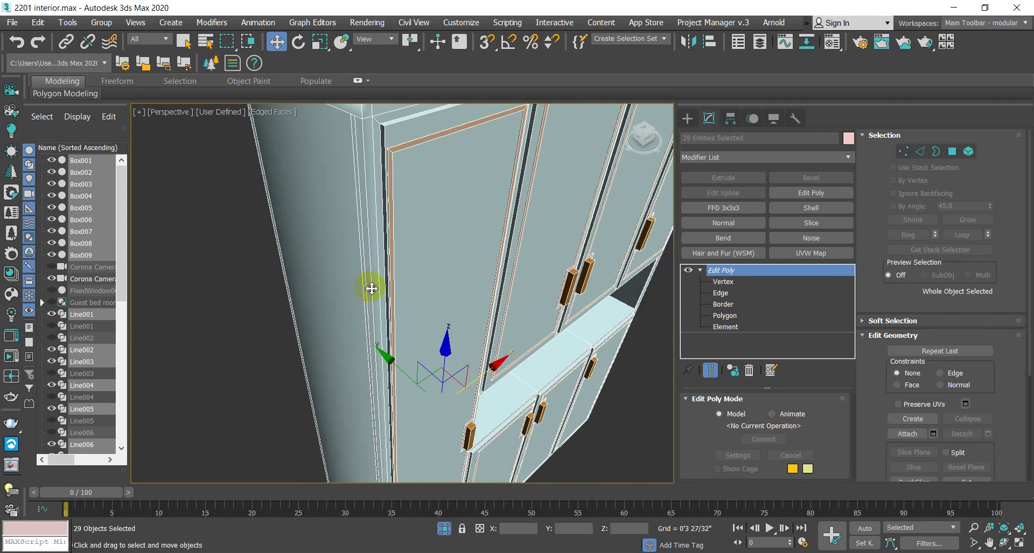
{"action": "scroll", "coordinate": [371, 289], "scroll_direction": "down", "scroll_amount": 5}
{"action": "middle_click_drag", "start_coordinate": [372, 291], "coordinate": [377, 312], "text": "alt"}
Step: End the isolation so the whole room is shown with the cabinet, keeping Edit Poly at object level
{"action": "right_click", "coordinate": [554, 316]}
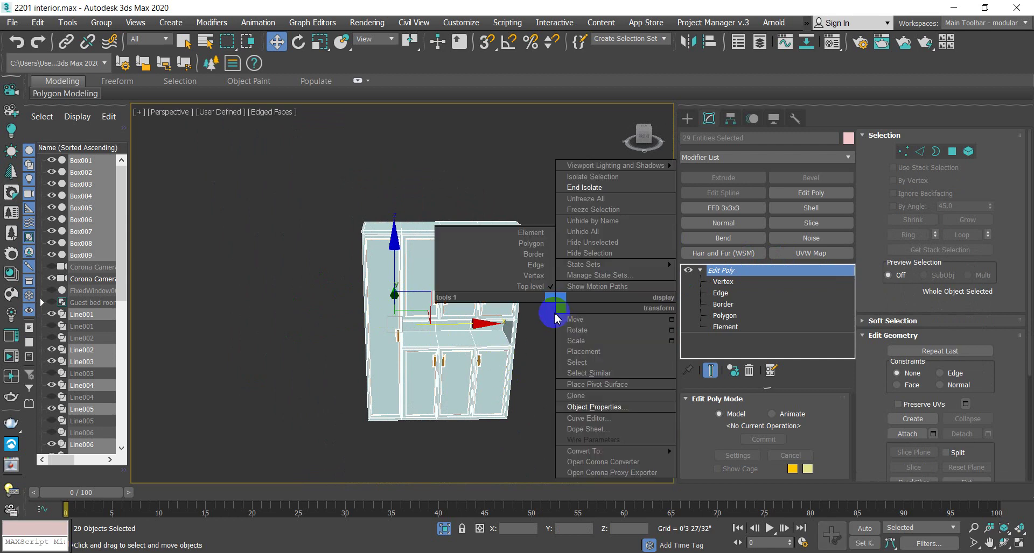
{"action": "left_click", "coordinate": [587, 188]}
{"action": "scroll", "coordinate": [345, 372], "scroll_direction": "down", "scroll_amount": 4}
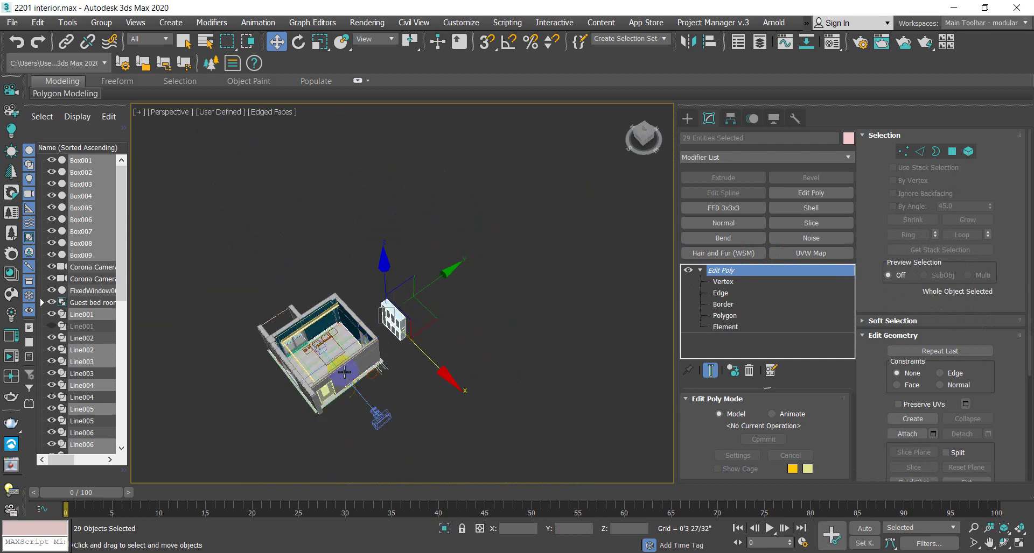
{"action": "scroll", "coordinate": [344, 371], "scroll_direction": "up", "scroll_amount": 5}
{"action": "left_click", "coordinate": [714, 269]}
{"action": "left_click", "coordinate": [716, 283]}
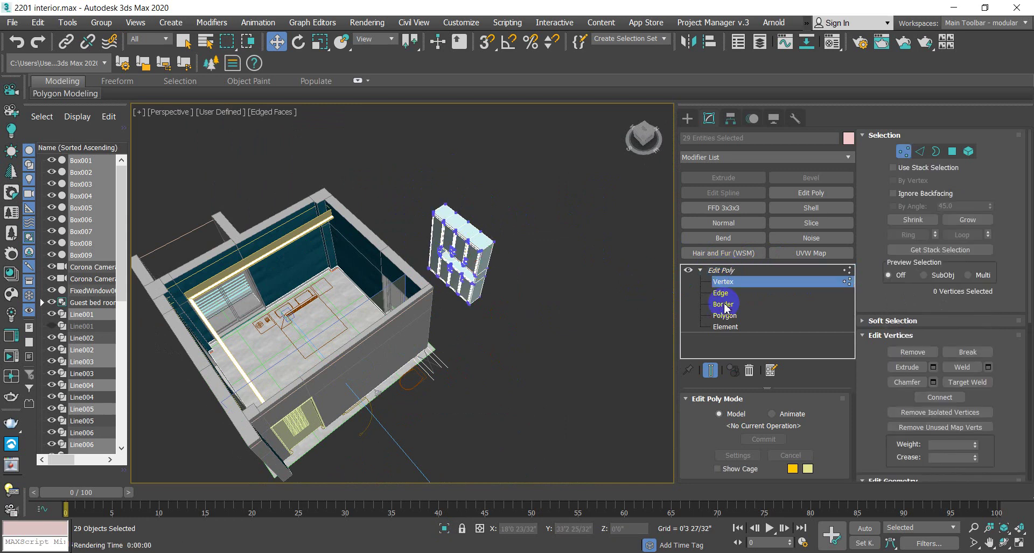
{"action": "left_click", "coordinate": [731, 270]}
Step: In the Top view, move the cabinet along Y into the room and about -6'6" along X to the corner beside the bed
{"action": "key", "text": "t"}
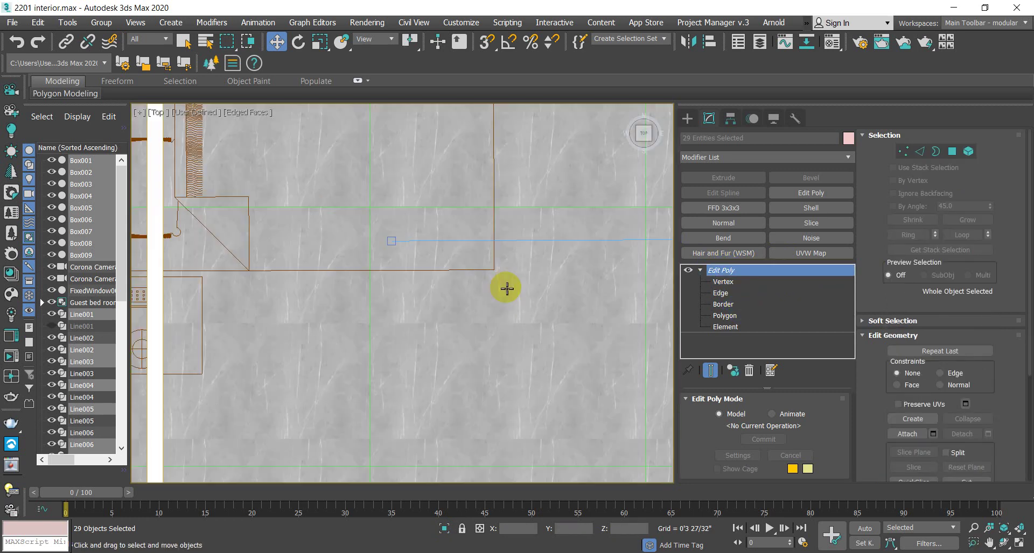
{"action": "scroll", "coordinate": [503, 288], "scroll_direction": "down", "scroll_amount": 10}
{"action": "left_click_drag", "start_coordinate": [505, 129], "coordinate": [509, 175]}
{"action": "scroll", "coordinate": [457, 277], "scroll_direction": "up", "scroll_amount": 3}
{"action": "scroll", "coordinate": [458, 278], "scroll_direction": "up", "scroll_amount": 2}
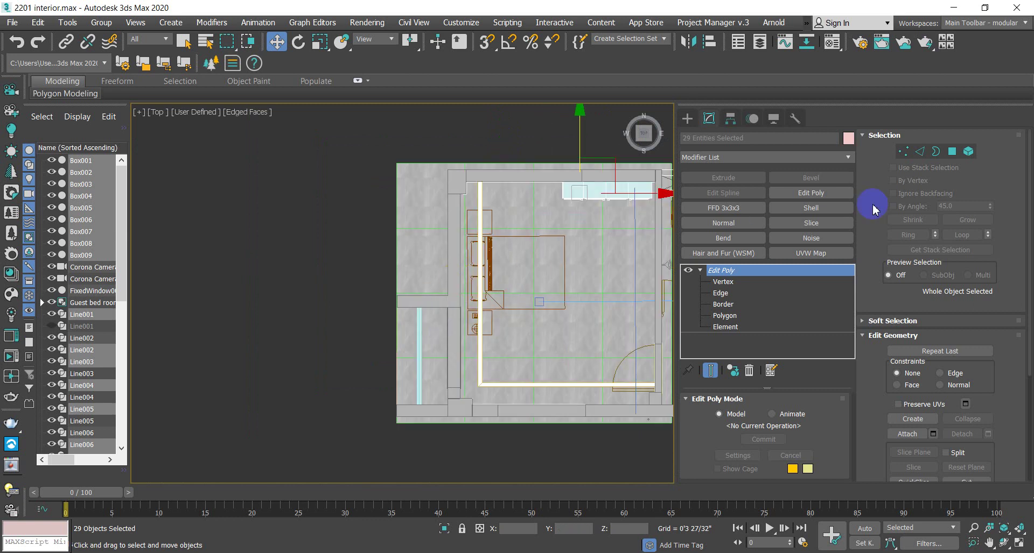
{"action": "middle_click_drag", "start_coordinate": [622, 227], "coordinate": [536, 244]}
{"action": "left_click_drag", "start_coordinate": [561, 219], "coordinate": [467, 211]}
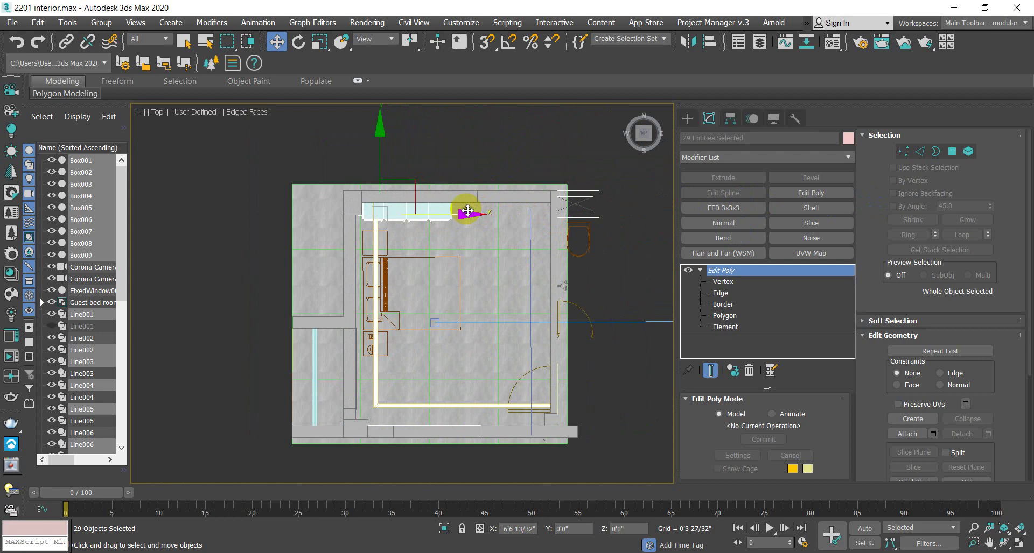
Step: Check the cabinet through the camera, and in the wireframe Top view move it about 5" along Y into the wall recess and nudge it along X
{"action": "key", "text": "c"}
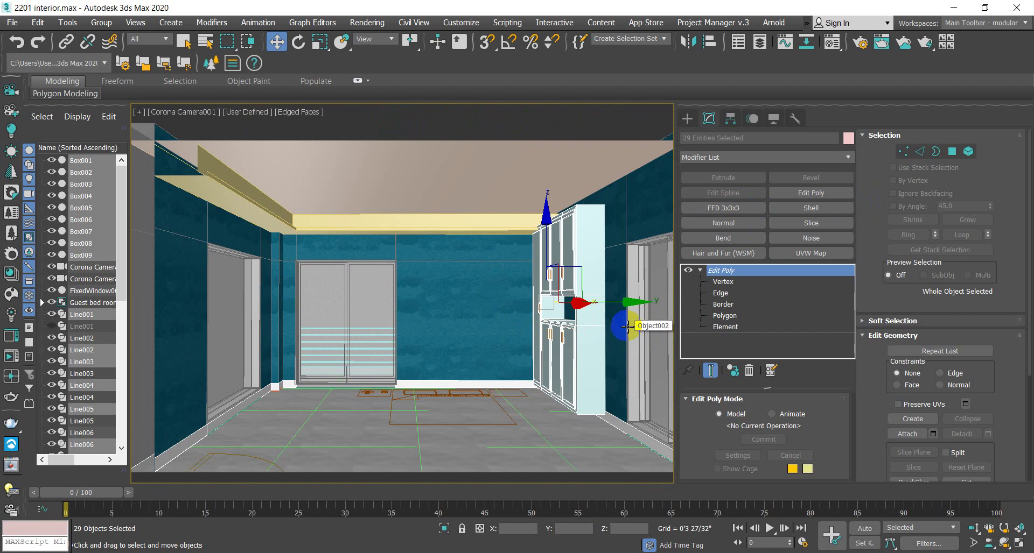
{"action": "key", "text": "t"}
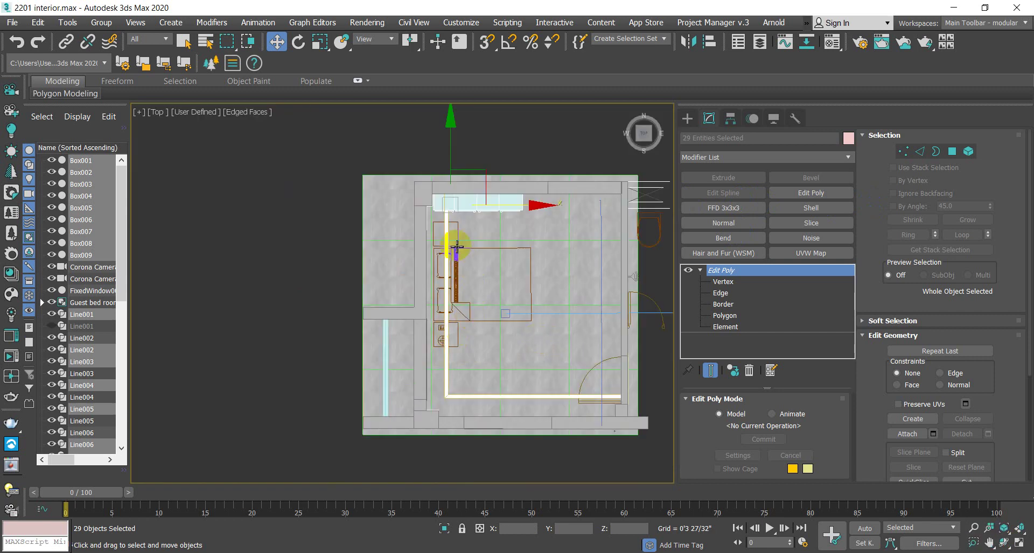
{"action": "scroll", "coordinate": [456, 246], "scroll_direction": "up", "scroll_amount": 4}
{"action": "middle_click_drag", "start_coordinate": [473, 192], "coordinate": [464, 238]}
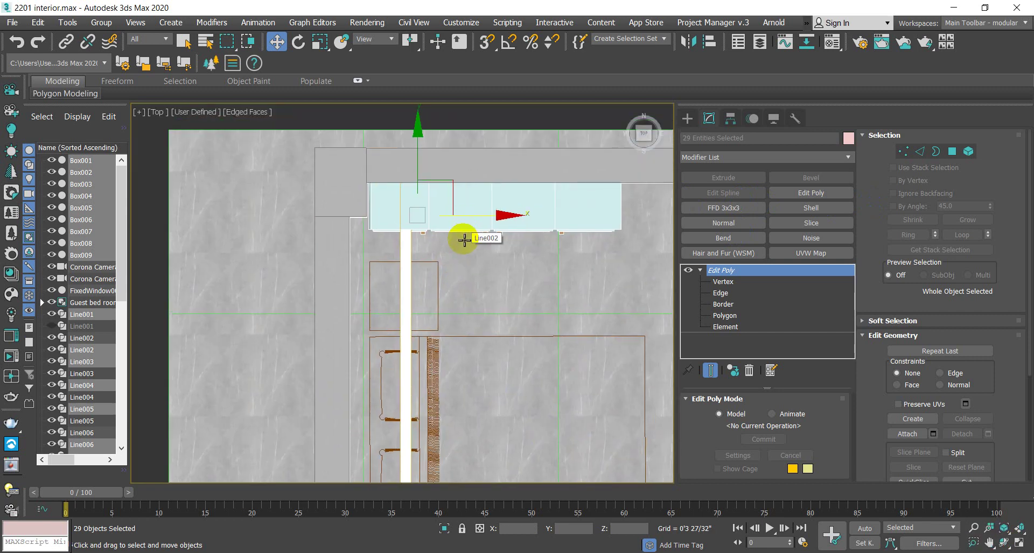
{"action": "key", "text": "F3"}
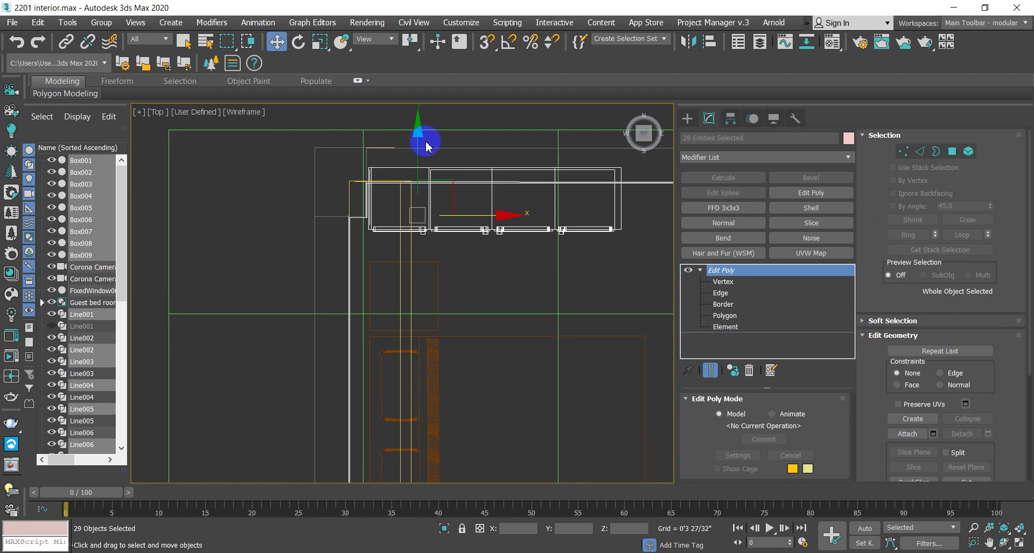
{"action": "left_click_drag", "start_coordinate": [420, 134], "coordinate": [421, 116]}
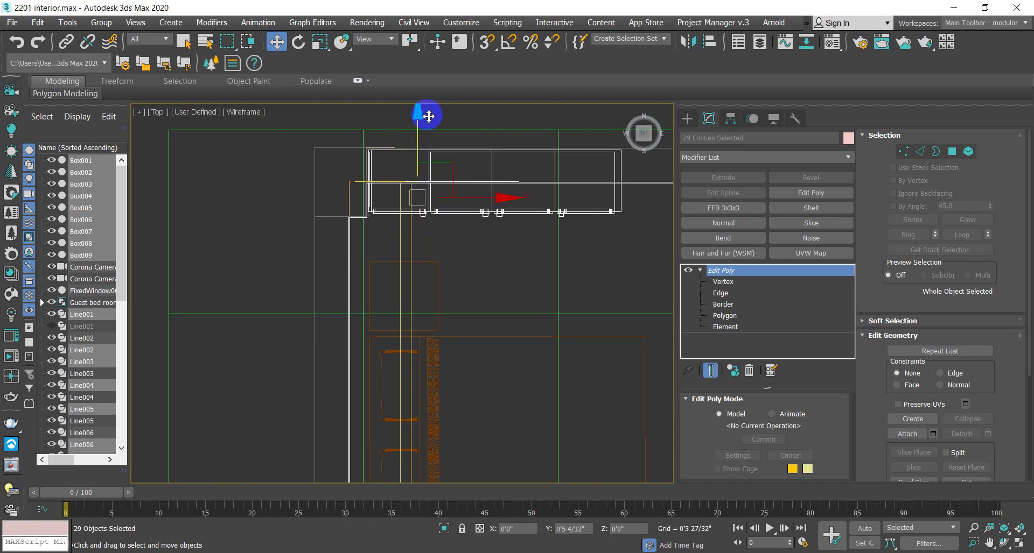
{"action": "left_click_drag", "start_coordinate": [502, 201], "coordinate": [503, 196]}
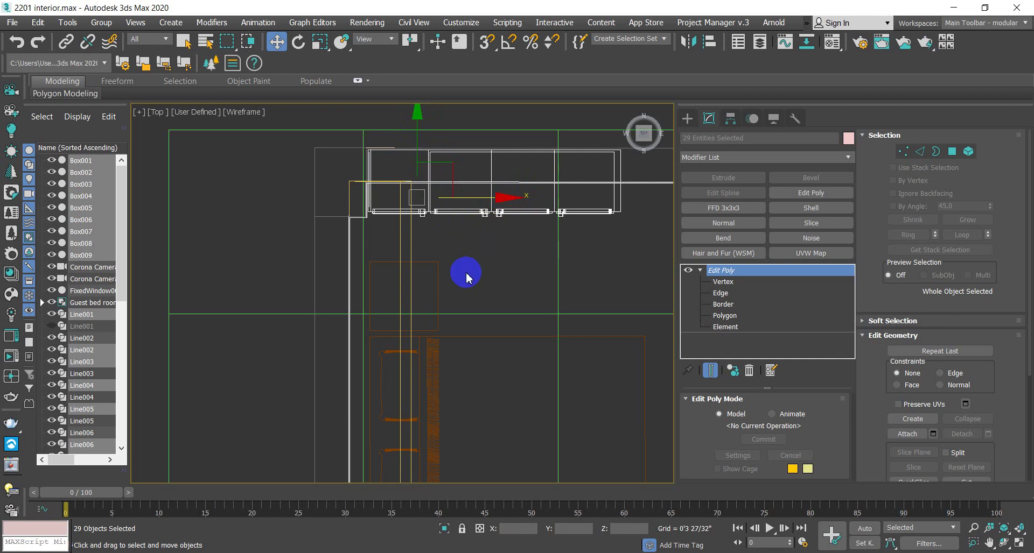
Step: In the Left view, shift the cabinet slightly upward along its height against the wall
{"action": "key", "text": "l"}
{"action": "key", "text": "z"}
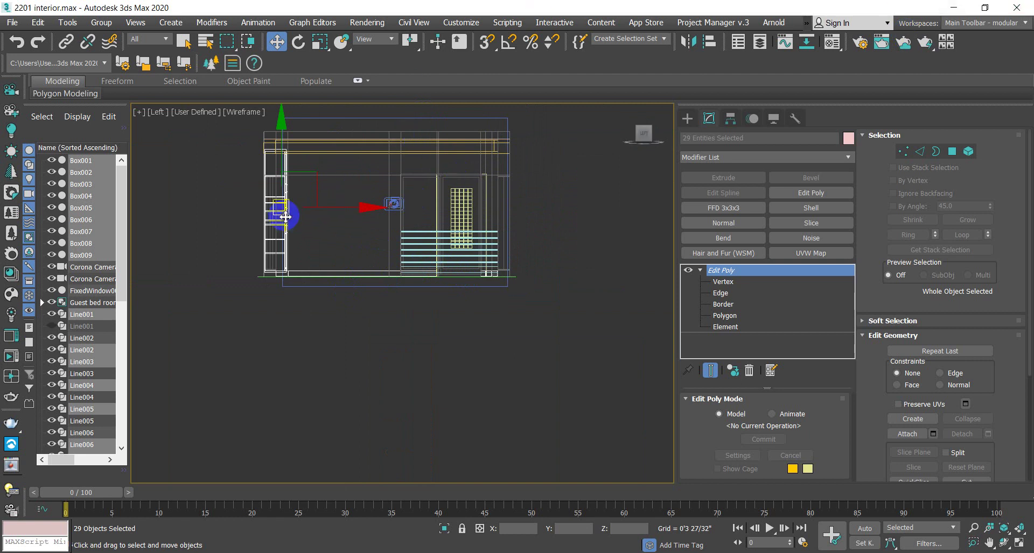
{"action": "scroll", "coordinate": [291, 215], "scroll_direction": "up", "scroll_amount": 4}
{"action": "middle_click_drag", "start_coordinate": [297, 258], "coordinate": [313, 285]}
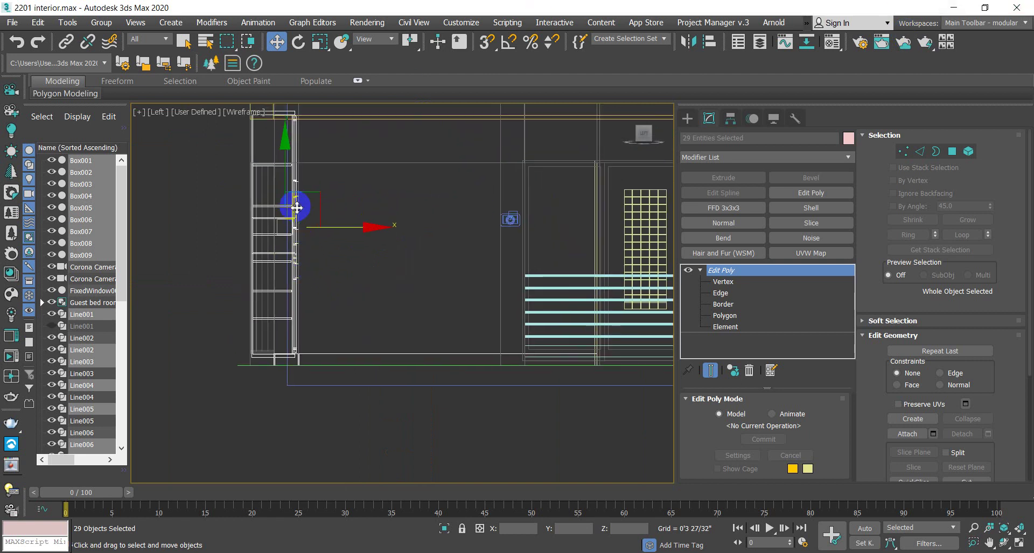
{"action": "left_click_drag", "start_coordinate": [288, 151], "coordinate": [291, 156]}
{"action": "left_click_drag", "start_coordinate": [294, 157], "coordinate": [304, 149]}
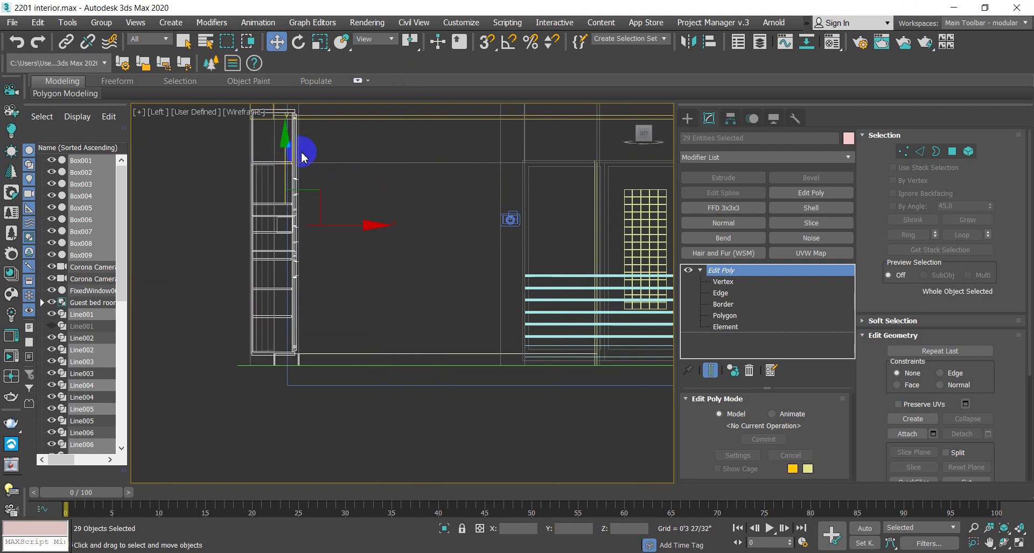
Step: View the shaded room through Corona Camera001 and lower the cabinet slightly along Z beneath the ceiling trim
{"action": "key", "text": "c"}
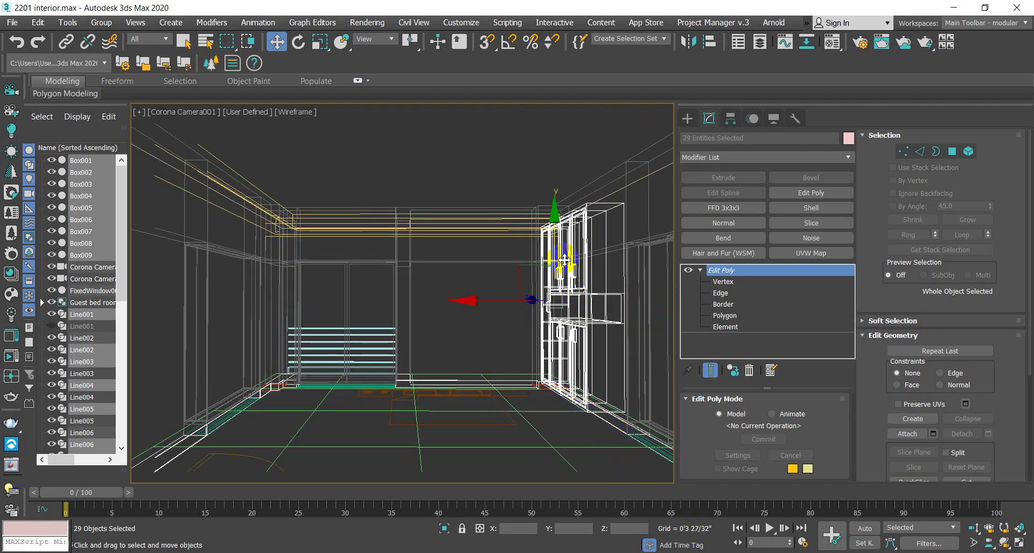
{"action": "mouse_move", "coordinate": [558, 230]}
{"action": "left_mouse_down"}
{"action": "mouse_move", "coordinate": [558, 219]}
{"action": "mouse_move", "coordinate": [570, 229]}
{"action": "left_mouse_up"}
{"action": "key", "text": "F3"}
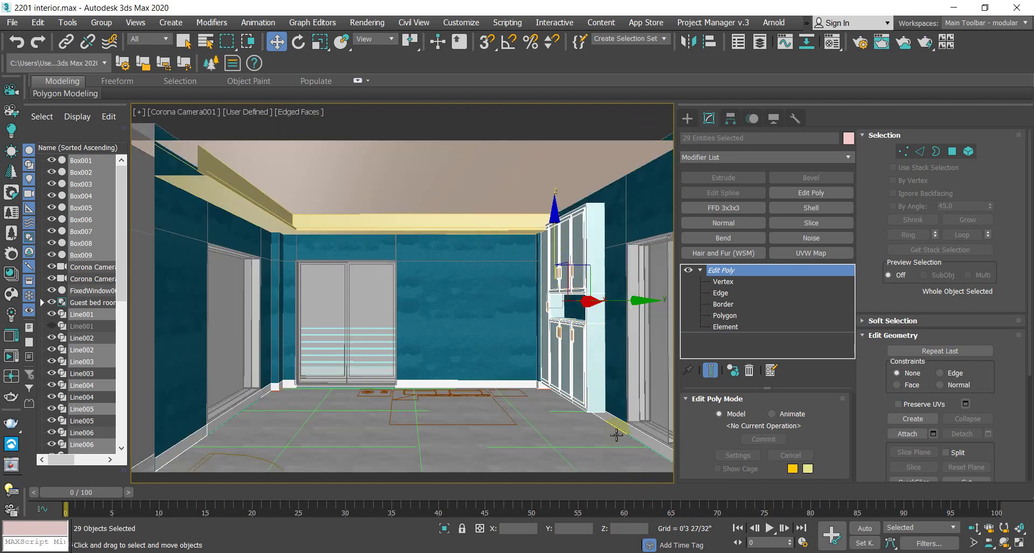
{"action": "left_click_drag", "start_coordinate": [557, 213], "coordinate": [570, 219]}
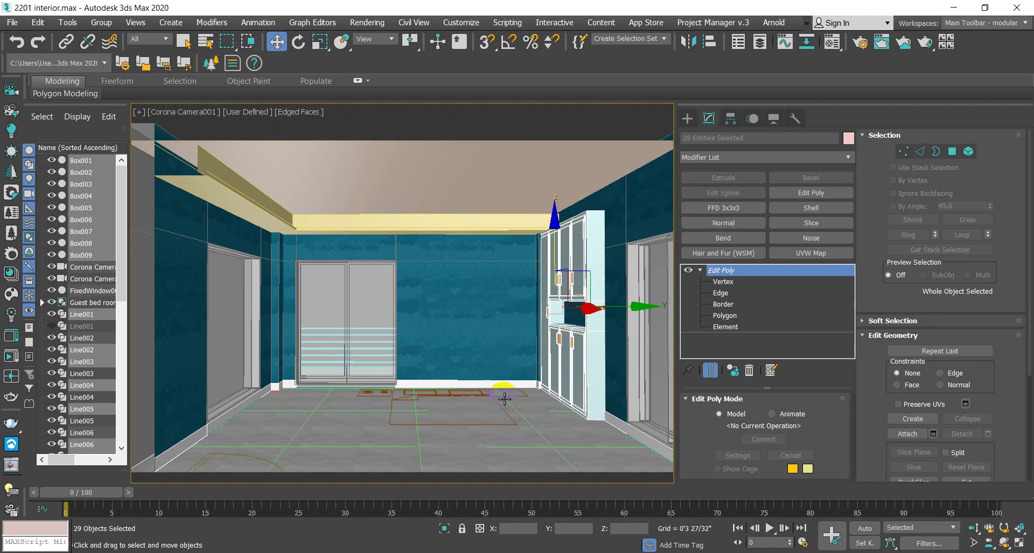
Step: In the Top view, select Corona Camera001 together with its target
{"action": "key", "text": "t"}
{"action": "scroll", "coordinate": [503, 396], "scroll_direction": "down", "scroll_amount": 5}
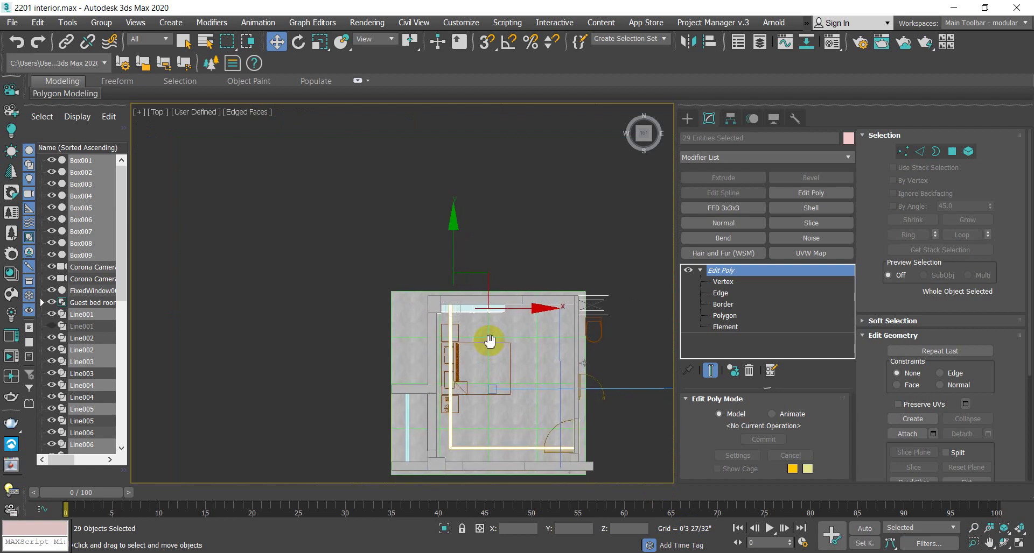
{"action": "middle_click_drag", "start_coordinate": [444, 314], "coordinate": [365, 258]}
{"action": "left_click", "coordinate": [509, 289]}
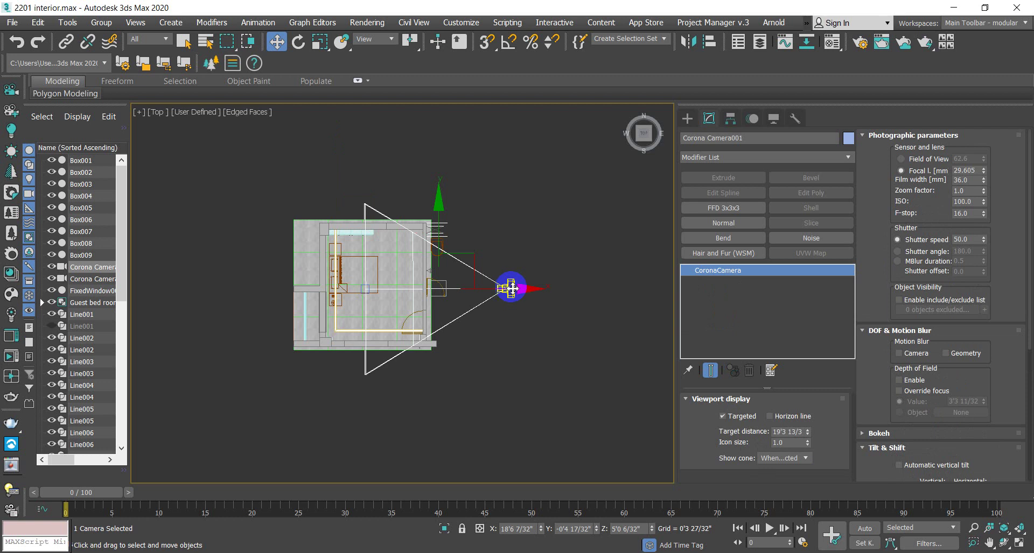
{"action": "right_click", "coordinate": [510, 290]}
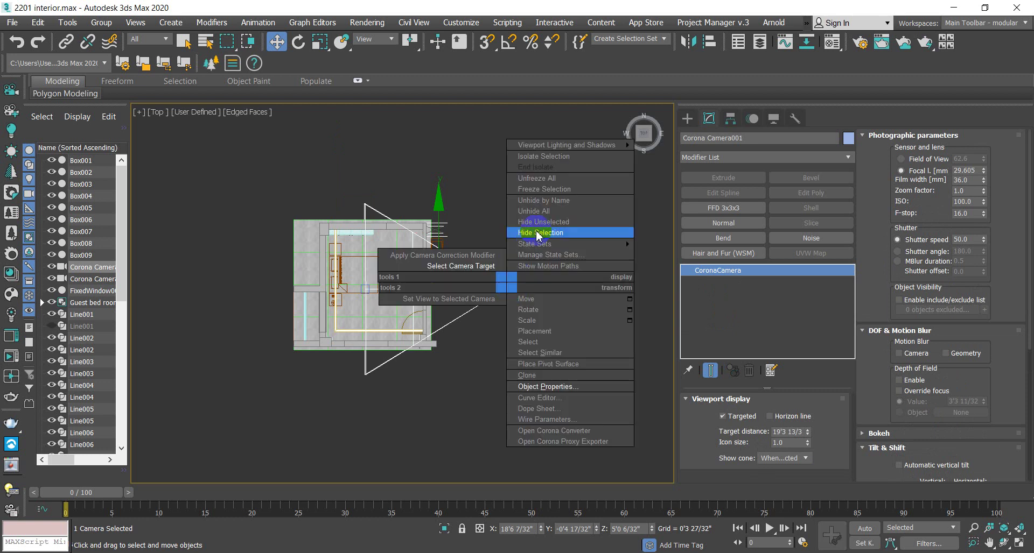
{"action": "left_click", "coordinate": [469, 267]}
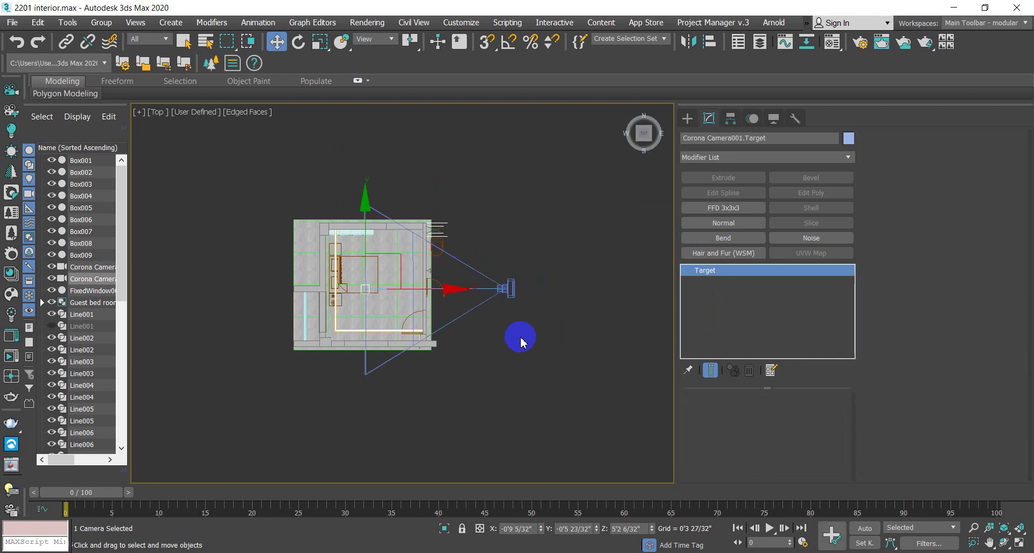
{"action": "left_click", "coordinate": [507, 291]}
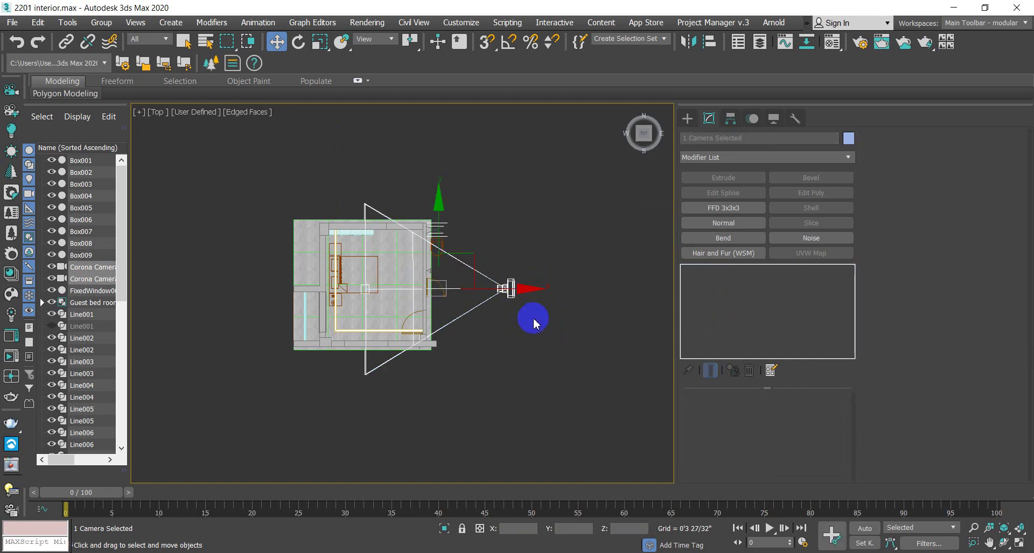
Step: Make a copy of the camera and its target rotated a quarter turn, looking toward the cabinet wall
{"action": "key", "text": "e"}
{"action": "mouse_move", "coordinate": [509, 246]}
{"action": "left_mouse_down"}
{"action": "mouse_move", "coordinate": [520, 272]}
{"action": "mouse_move", "coordinate": [463, 360]}
{"action": "mouse_move", "coordinate": [430, 388]}
{"action": "mouse_move", "coordinate": [380, 385]}
{"action": "mouse_move", "coordinate": [660, 201]}
{"action": "mouse_move", "coordinate": [987, 72]}
{"action": "mouse_move", "coordinate": [739, 129]}
{"action": "mouse_move", "coordinate": [793, 115]}
{"action": "mouse_move", "coordinate": [792, 124]}
{"action": "left_mouse_up"}
{"action": "left_click", "coordinate": [441, 243]}
{"action": "left_click", "coordinate": [528, 340]}
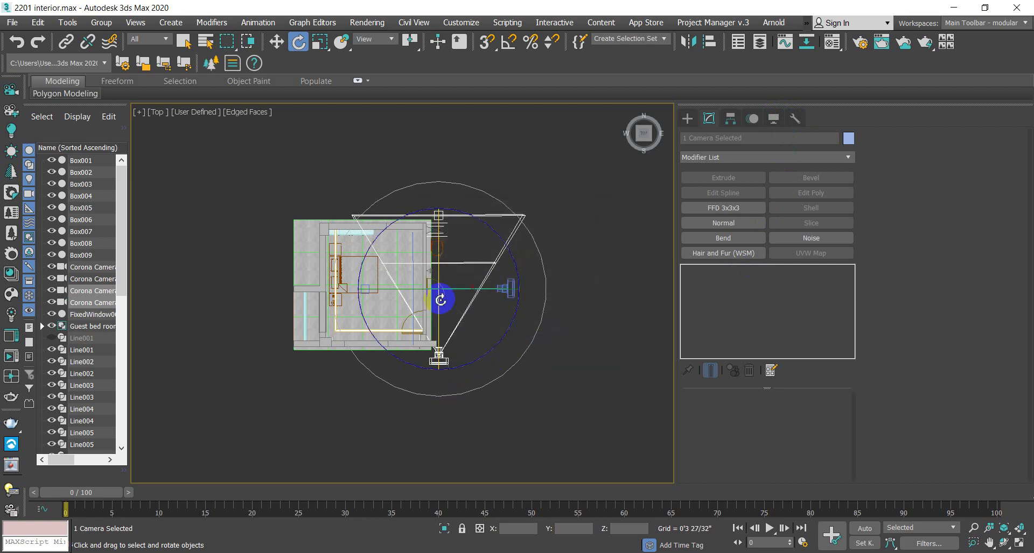
Step: Move the copied camera and target along X and Y to just outside the room, facing the cabinet wall
{"action": "key", "text": "w"}
{"action": "left_click_drag", "start_coordinate": [443, 223], "coordinate": [442, 281]}
{"action": "left_click_drag", "start_coordinate": [525, 349], "coordinate": [464, 347]}
{"action": "scroll", "coordinate": [371, 401], "scroll_direction": "up", "scroll_amount": 4}
{"action": "scroll", "coordinate": [371, 401], "scroll_direction": "down", "scroll_amount": 2}
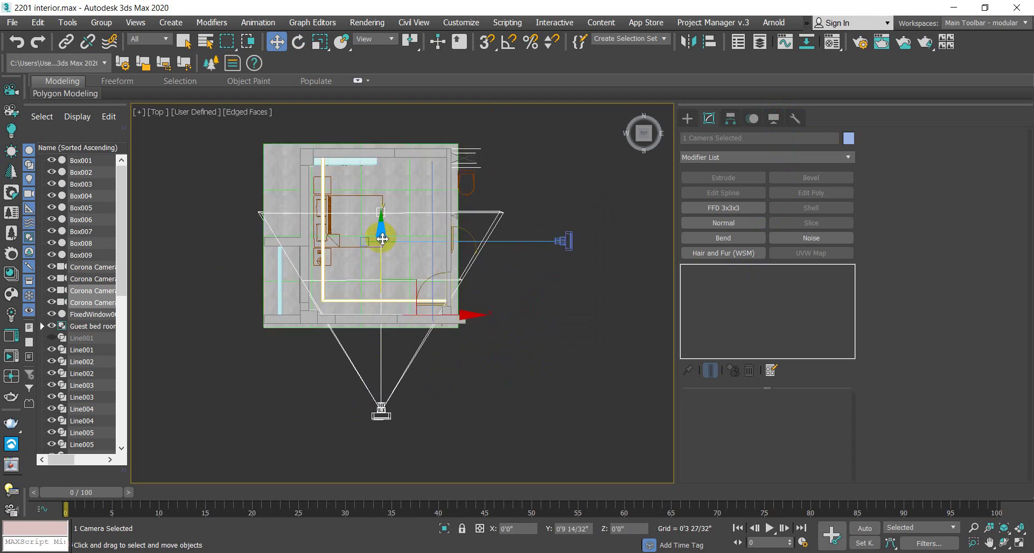
{"action": "scroll", "coordinate": [324, 328], "scroll_direction": "up", "scroll_amount": 2}
{"action": "left_click_drag", "start_coordinate": [491, 308], "coordinate": [440, 308]}
{"action": "left_click_drag", "start_coordinate": [353, 226], "coordinate": [389, 275]}
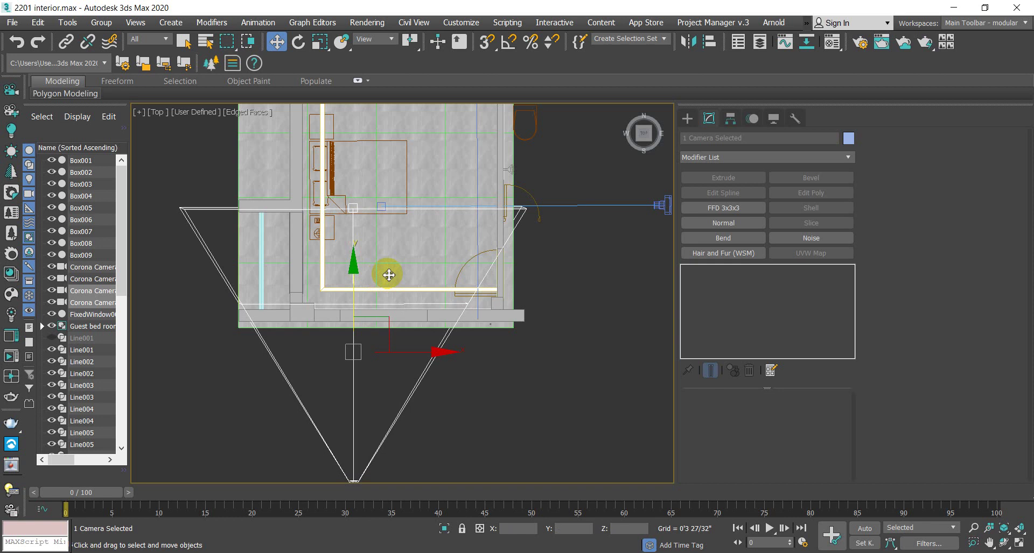
{"action": "left_click_drag", "start_coordinate": [425, 355], "coordinate": [461, 356]}
{"action": "left_click_drag", "start_coordinate": [370, 258], "coordinate": [383, 269]}
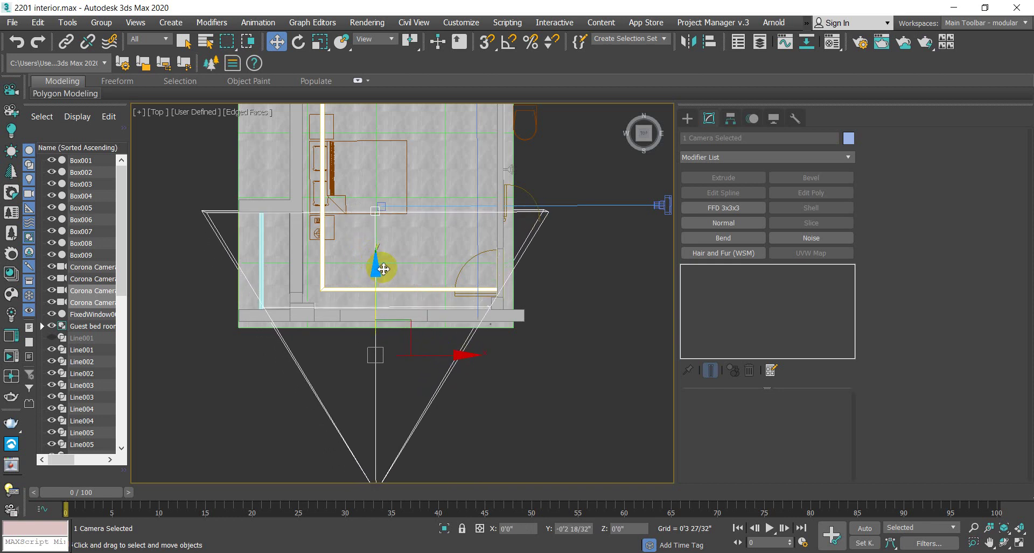
Step: Switch the viewport to Corona Camera002
{"action": "key", "text": "c"}
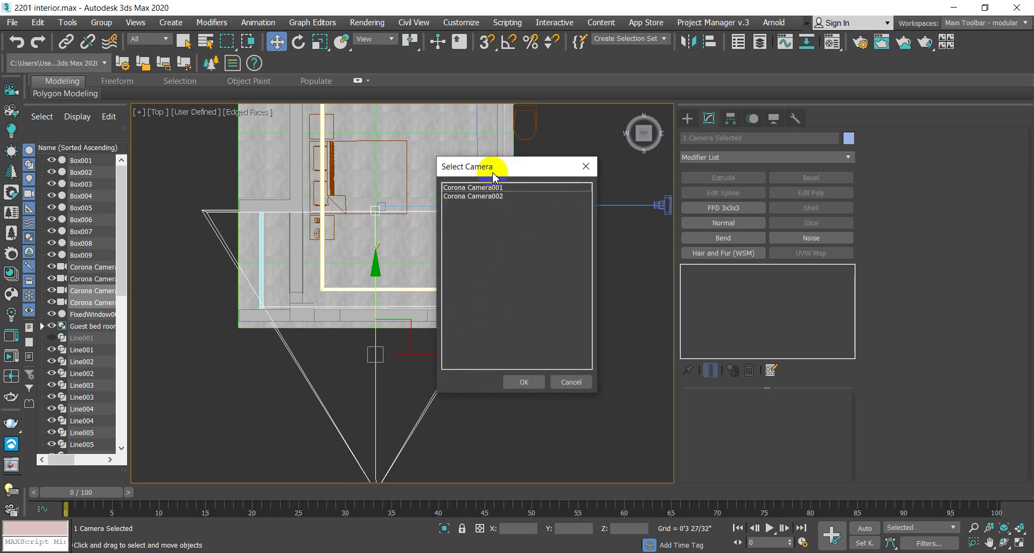
{"action": "left_click", "coordinate": [493, 200]}
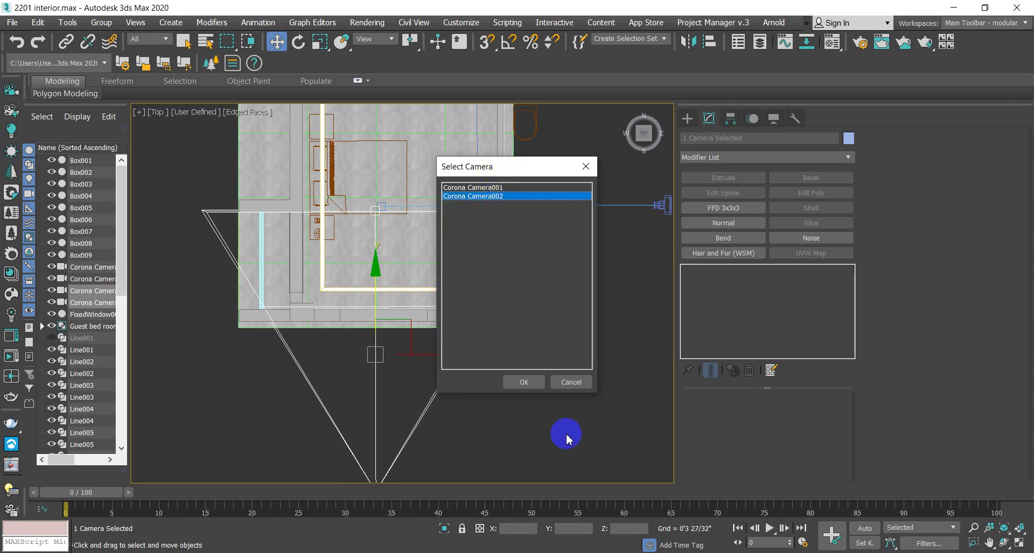
{"action": "left_click", "coordinate": [530, 386]}
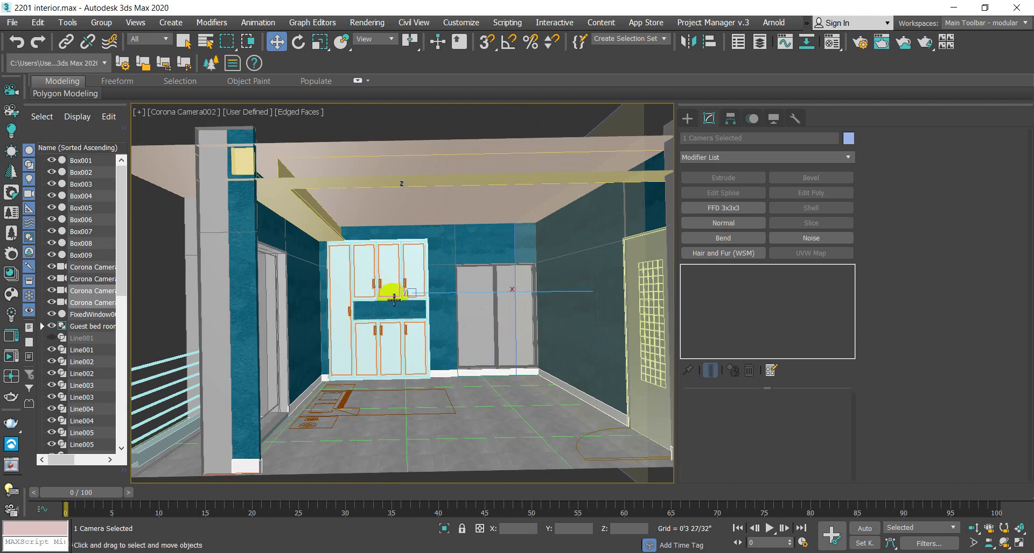
Step: Dolly Corona Camera002 slightly, narrow its field of view around the cabinet wall, and start a Corona render
{"action": "left_click", "coordinate": [973, 533]}
{"action": "left_click_drag", "start_coordinate": [542, 436], "coordinate": [563, 434]}
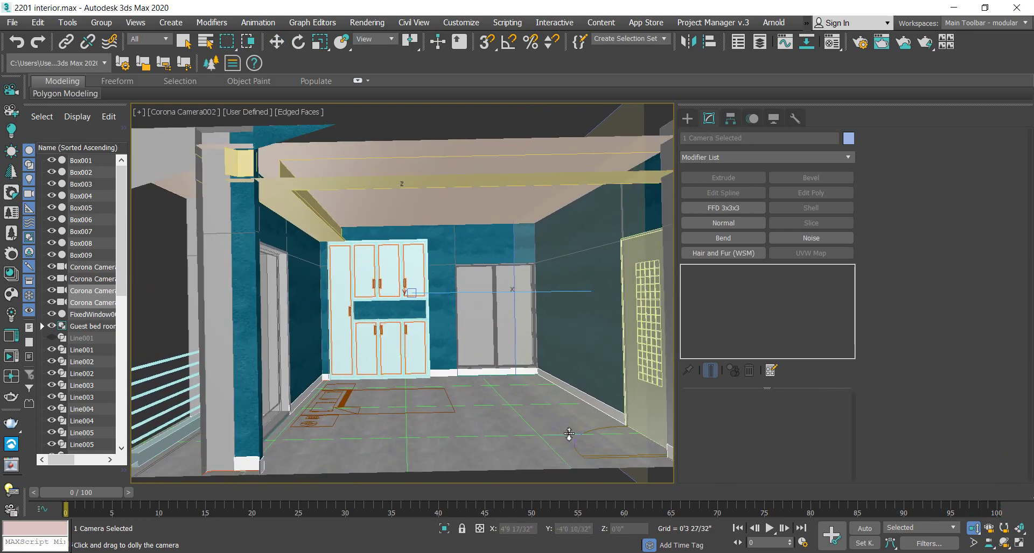
{"action": "left_click", "coordinate": [973, 544]}
{"action": "mouse_move", "coordinate": [433, 375]}
{"action": "left_mouse_down"}
{"action": "mouse_move", "coordinate": [427, 364]}
{"action": "mouse_move", "coordinate": [434, 358]}
{"action": "mouse_move", "coordinate": [439, 368]}
{"action": "left_mouse_up"}
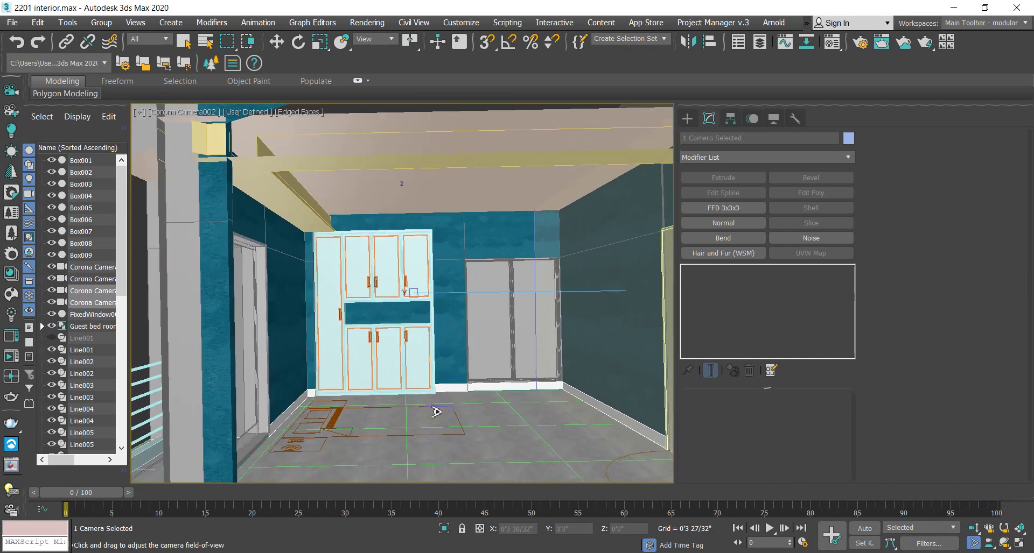
{"action": "key", "text": "shift+q"}
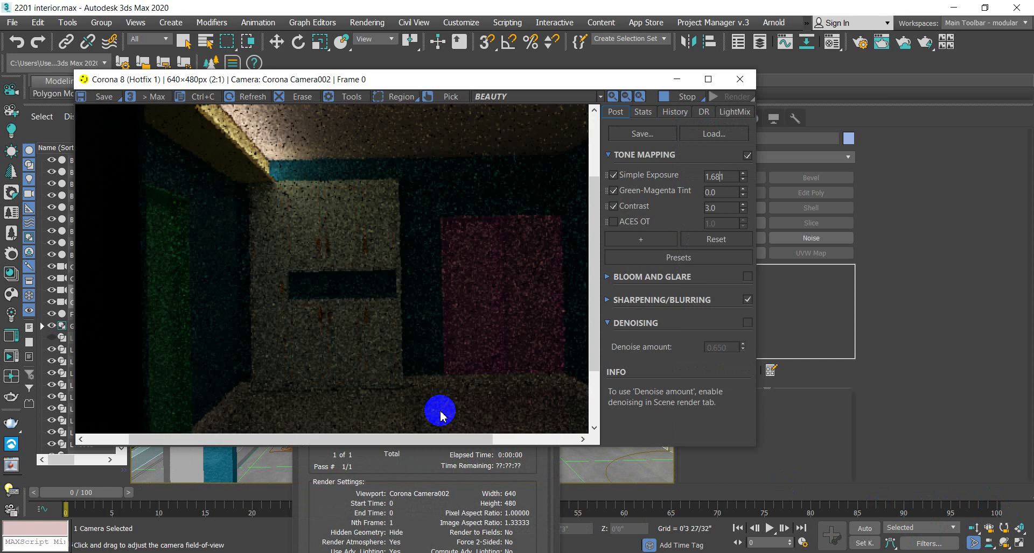
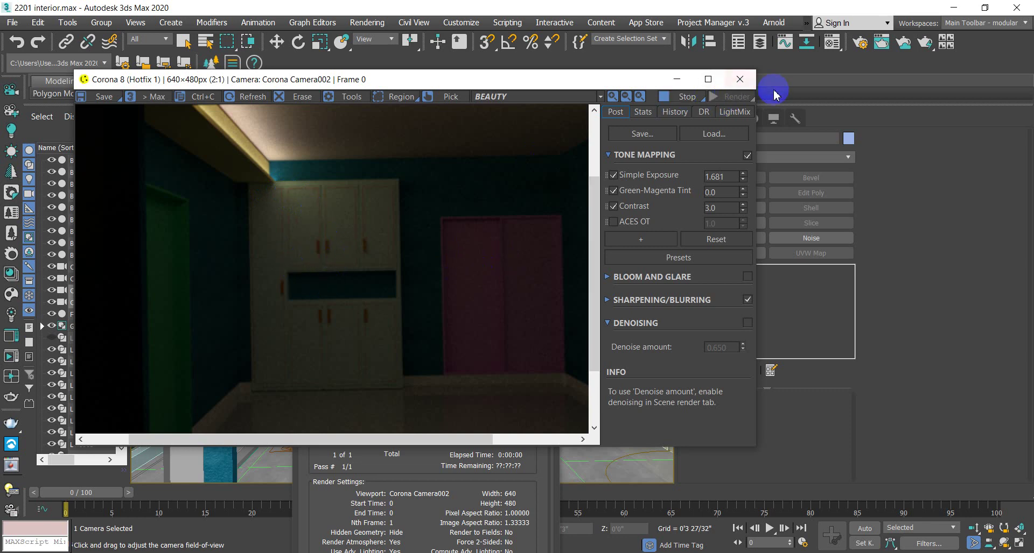
Step: Close the Corona render window and cancel the running render
{"action": "left_click", "coordinate": [740, 79]}
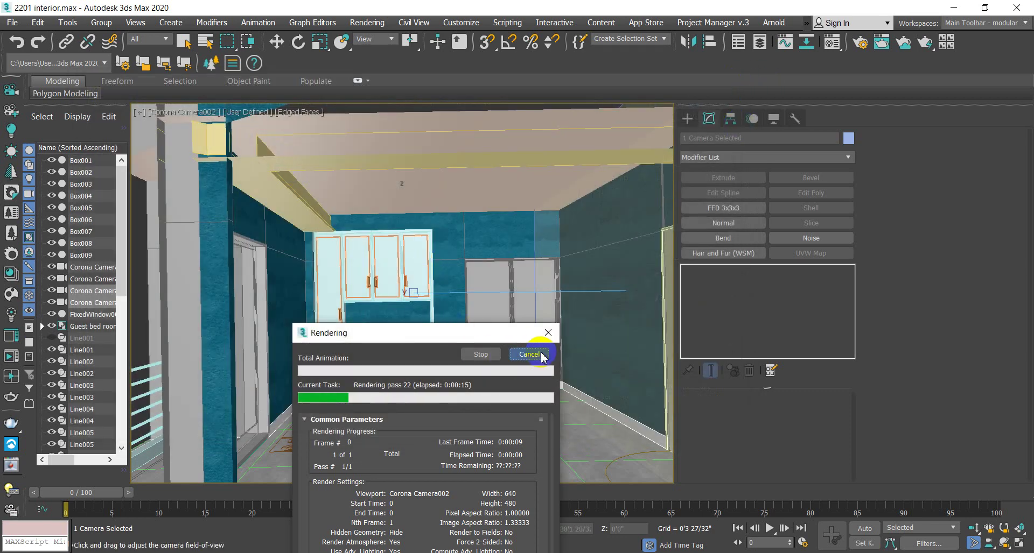
{"action": "left_click", "coordinate": [533, 355]}
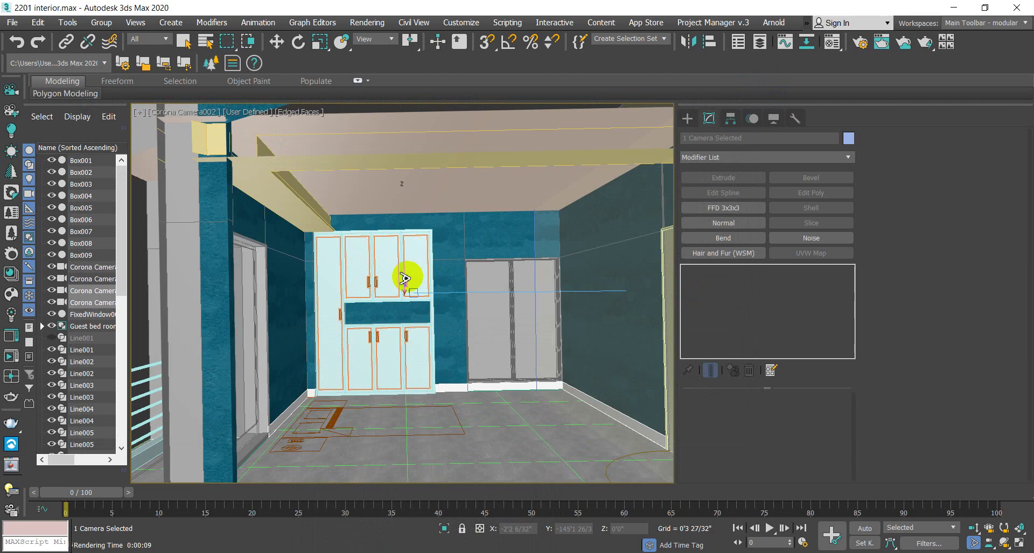
Step: Try to slide the cabinet body alone along X, and undo the move
{"action": "key", "text": "w"}
{"action": "left_click", "coordinate": [398, 265]}
{"action": "left_click_drag", "start_coordinate": [446, 313], "coordinate": [460, 321]}
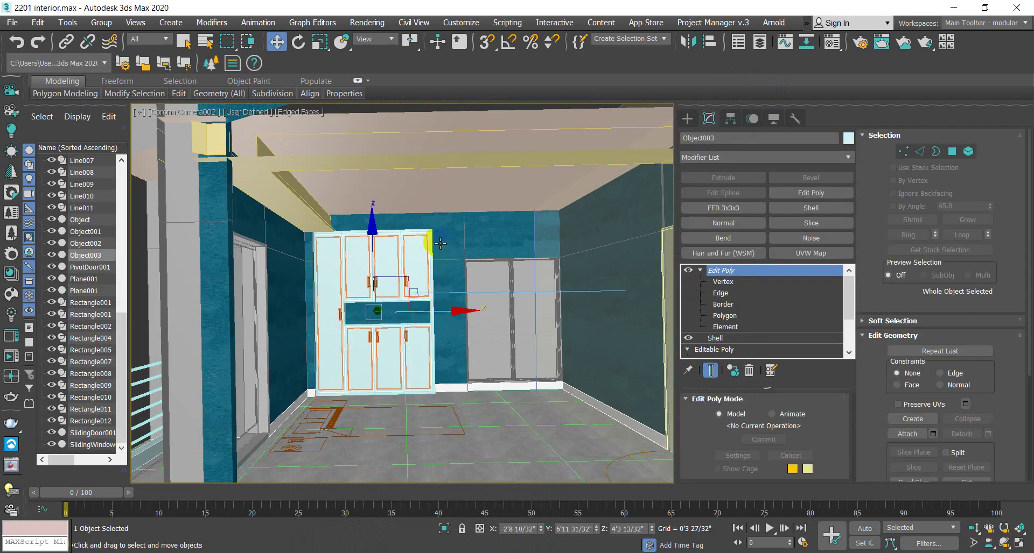
{"action": "left_click", "coordinate": [733, 281]}
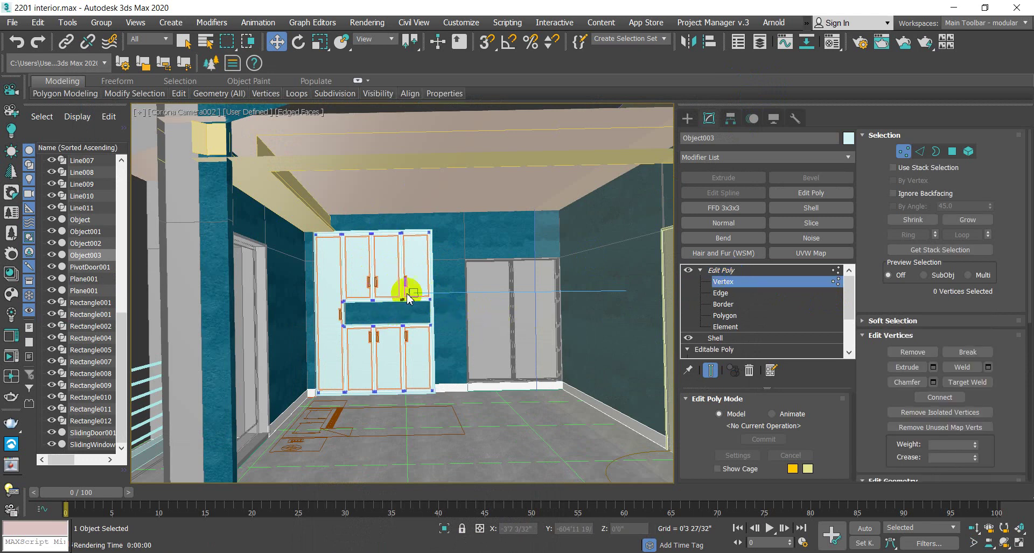
{"action": "left_click", "coordinate": [728, 280]}
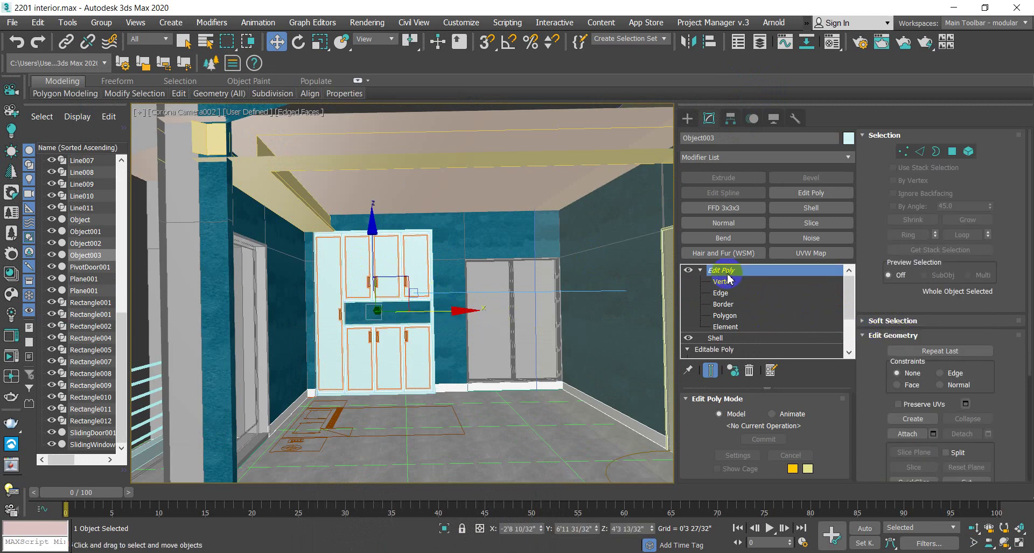
{"action": "left_click_drag", "start_coordinate": [457, 311], "coordinate": [593, 326]}
{"action": "key", "text": "ctrl+z"}
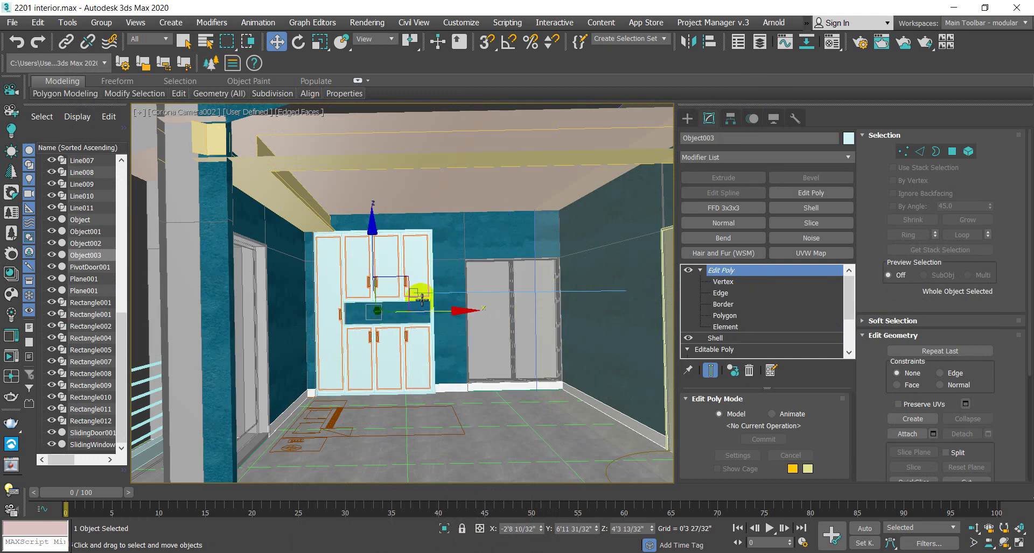
Step: Try to shift the cabinet body along X in the Top view, and undo the move
{"action": "key", "text": "t"}
{"action": "scroll", "coordinate": [424, 293], "scroll_direction": "down", "scroll_amount": 2}
{"action": "scroll", "coordinate": [426, 292], "scroll_direction": "up", "scroll_amount": 2}
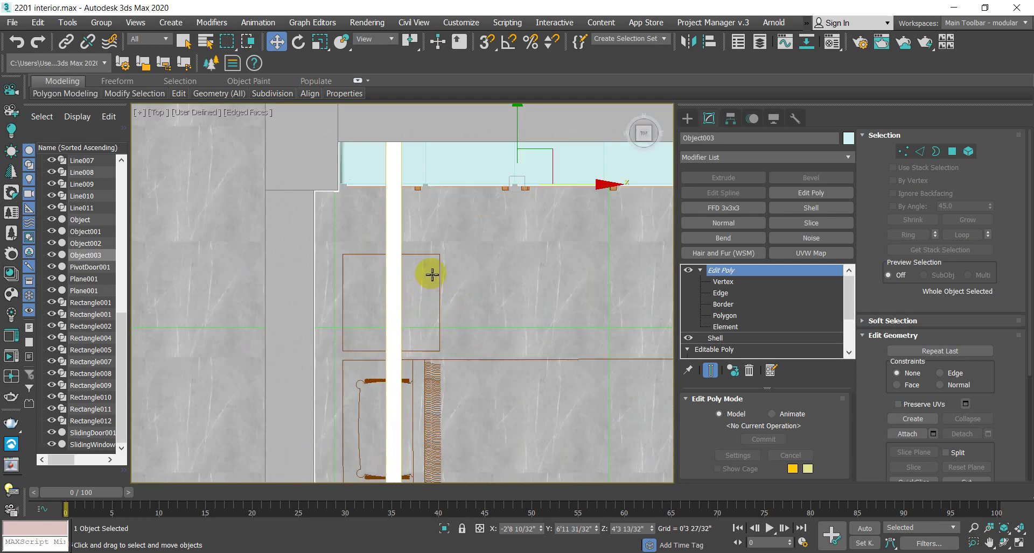
{"action": "left_click", "coordinate": [473, 166], "text": "ctrl"}
{"action": "scroll", "coordinate": [522, 346], "scroll_direction": "down", "scroll_amount": 3}
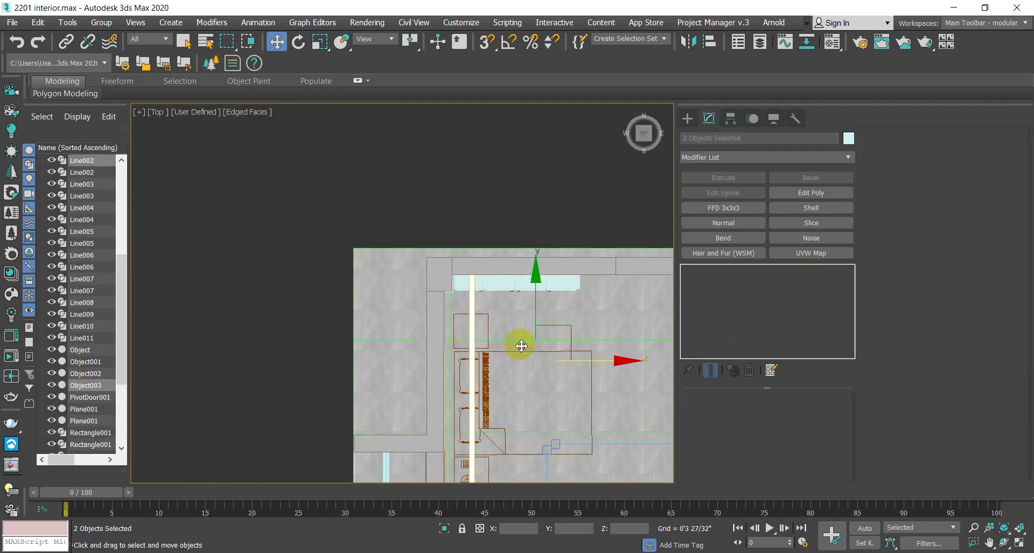
{"action": "left_click", "coordinate": [595, 318]}
{"action": "left_click_drag", "start_coordinate": [595, 290], "coordinate": [628, 291]}
{"action": "key", "text": "ctrl+x"}
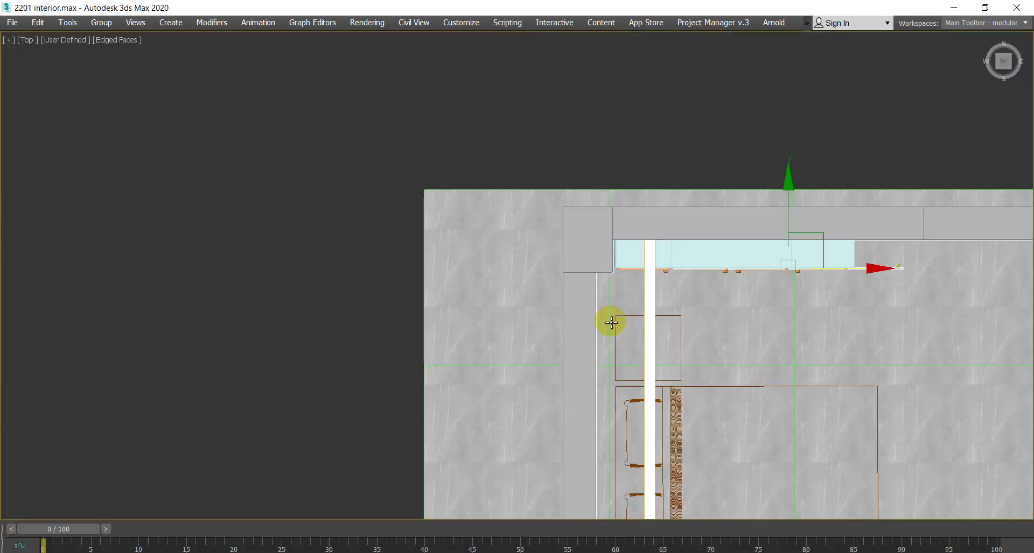
{"action": "key", "text": "ctrl+z"}
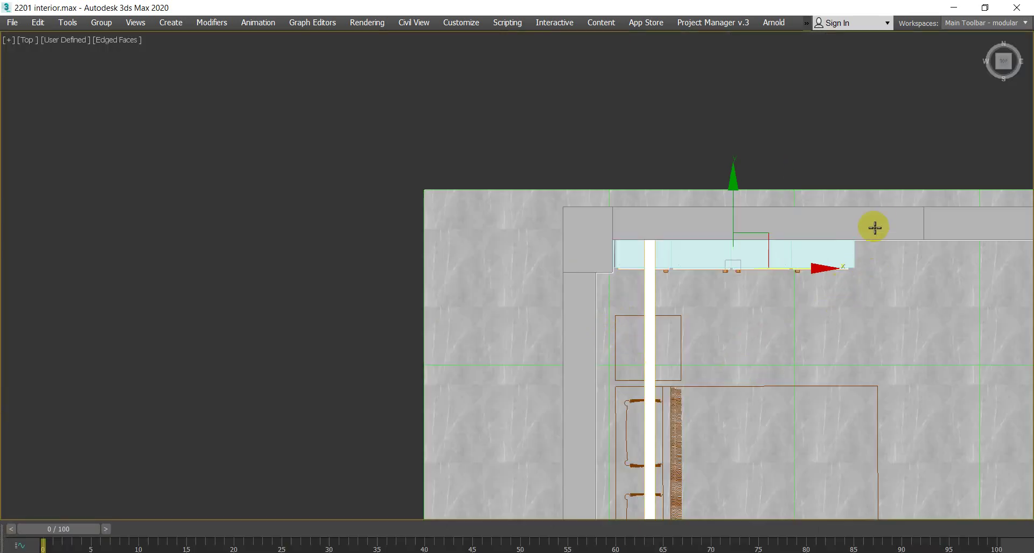
{"action": "key", "text": "ctrl+x"}
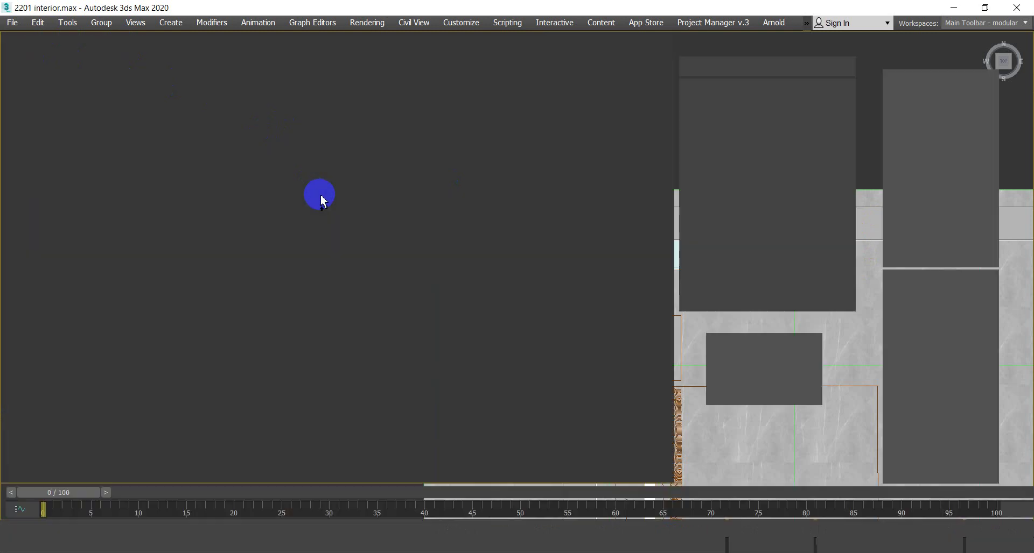
Step: Select all the cabinet's parts together and move them slightly along X, away from the side wall
{"action": "scroll", "coordinate": [431, 272], "scroll_direction": "down", "scroll_amount": 3}
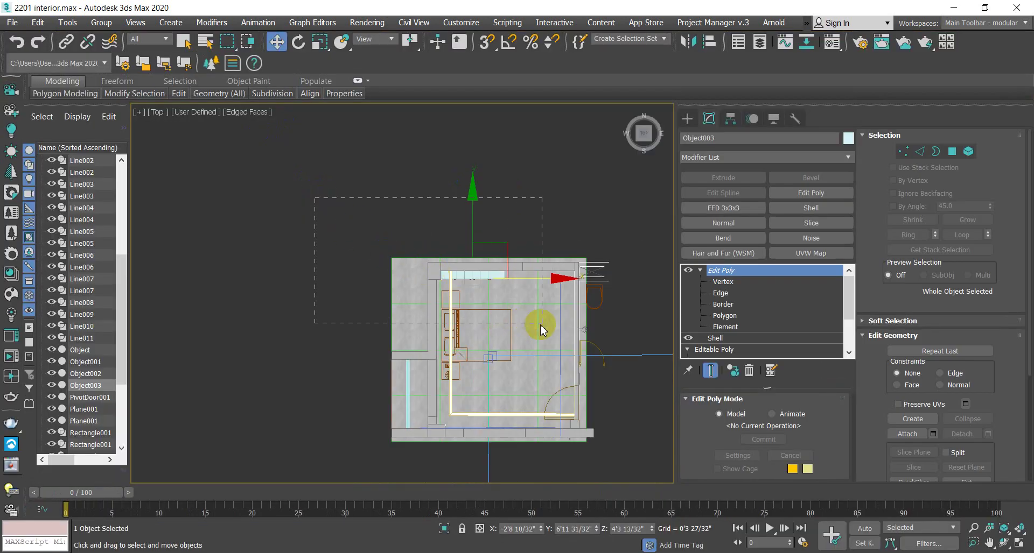
{"action": "left_click", "coordinate": [532, 326]}
{"action": "scroll", "coordinate": [514, 312], "scroll_direction": "up", "scroll_amount": 2}
{"action": "left_click", "coordinate": [525, 306]}
{"action": "left_click_drag", "start_coordinate": [595, 200], "coordinate": [594, 385]}
{"action": "left_click_drag", "start_coordinate": [257, 192], "coordinate": [307, 278]}
{"action": "left_click_drag", "start_coordinate": [294, 338], "coordinate": [426, 407], "text": "alt"}
{"action": "middle_click_drag", "start_coordinate": [501, 365], "coordinate": [505, 360], "text": "alt"}
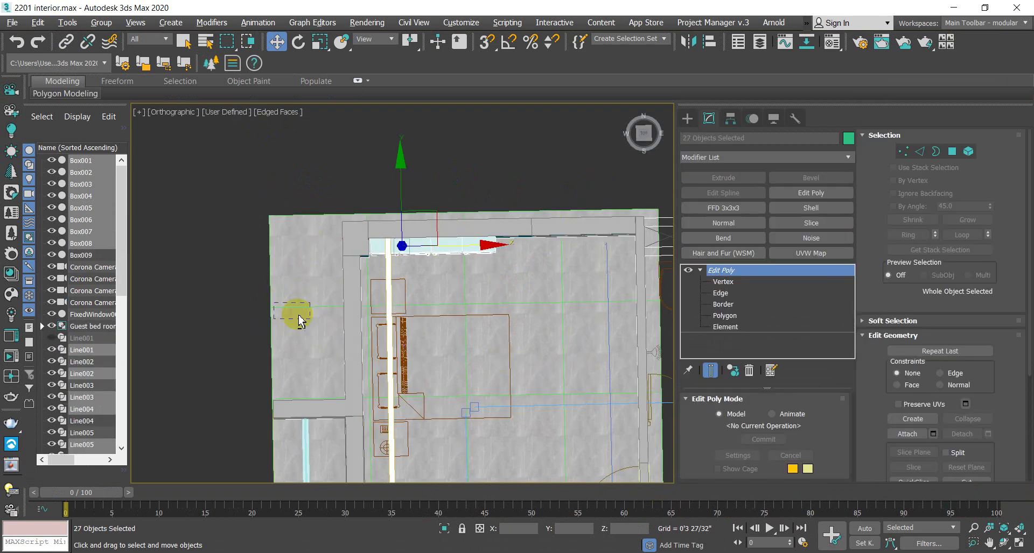
{"action": "middle_click_drag", "start_coordinate": [619, 382], "coordinate": [347, 253]}
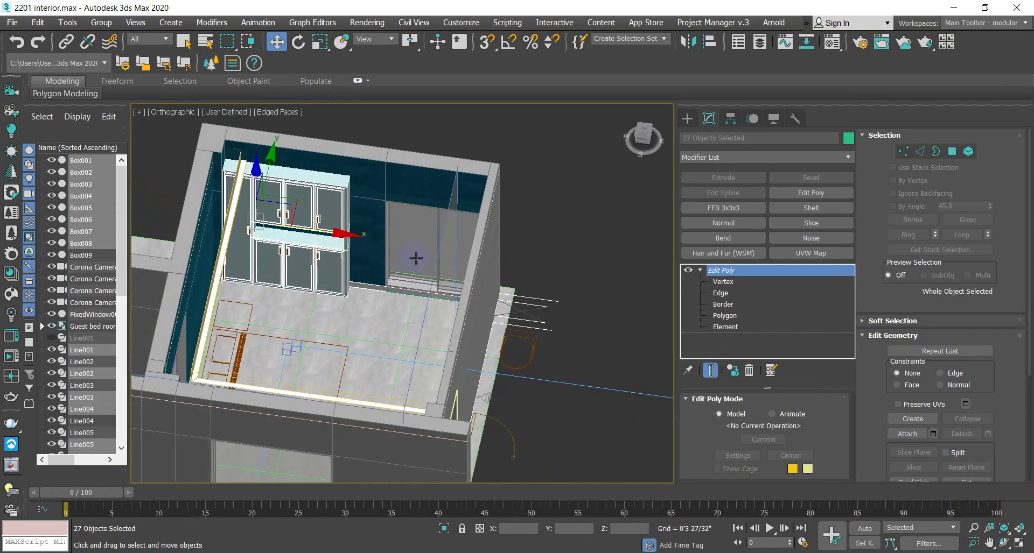
{"action": "left_click_drag", "start_coordinate": [347, 234], "coordinate": [372, 245]}
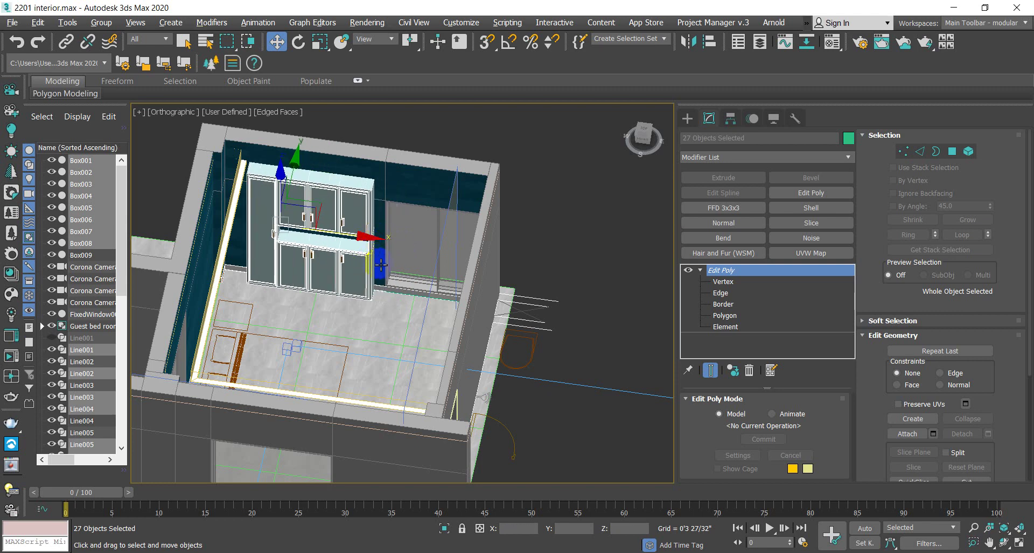
Step: Isolate the cabinet parts, combine them into one group with the default name, and end the isolation
{"action": "key", "text": "alt+q"}
{"action": "scroll", "coordinate": [286, 242], "scroll_direction": "down", "scroll_amount": 3}
{"action": "left_click_drag", "start_coordinate": [278, 183], "coordinate": [487, 349]}
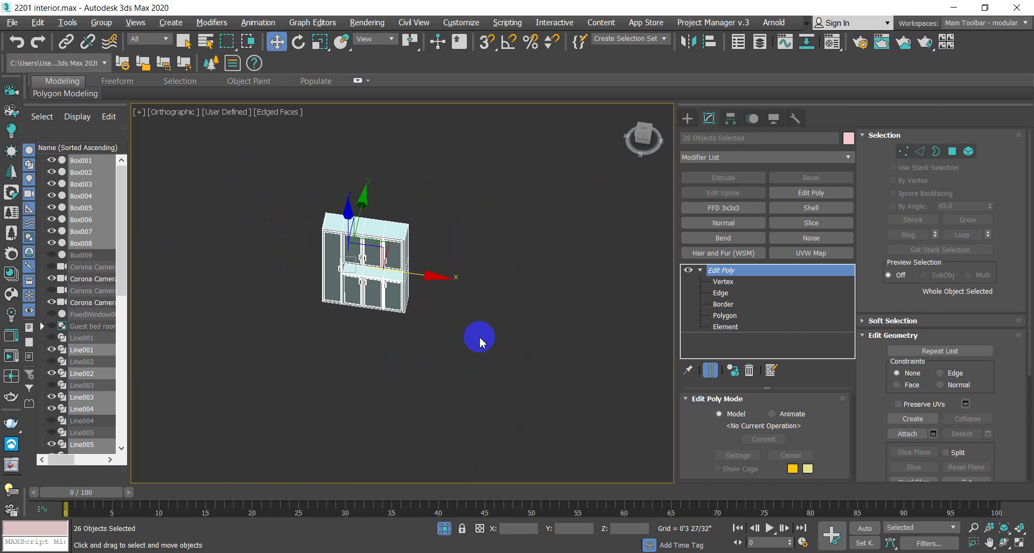
{"action": "left_click", "coordinate": [105, 24]}
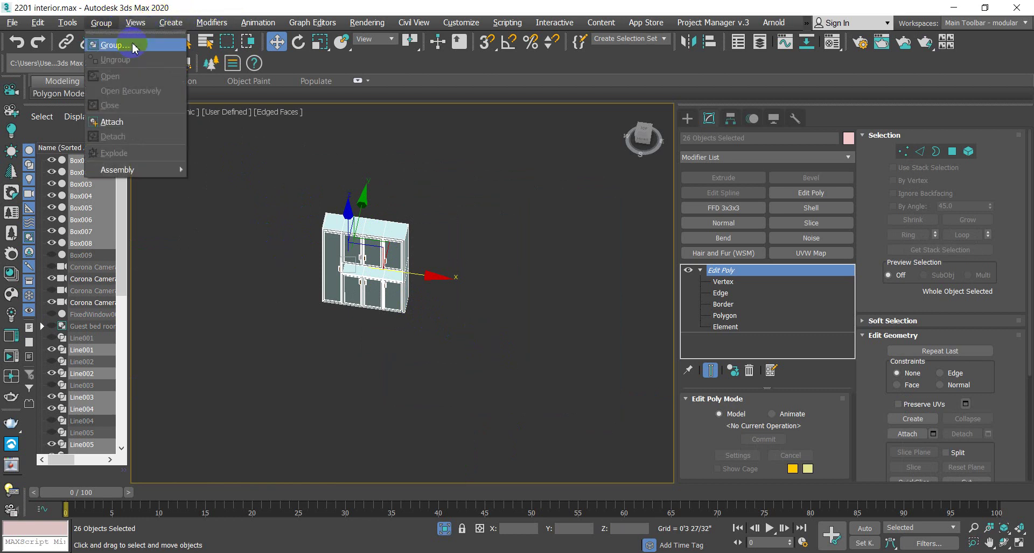
{"action": "left_click", "coordinate": [122, 46]}
{"action": "left_click", "coordinate": [538, 306]}
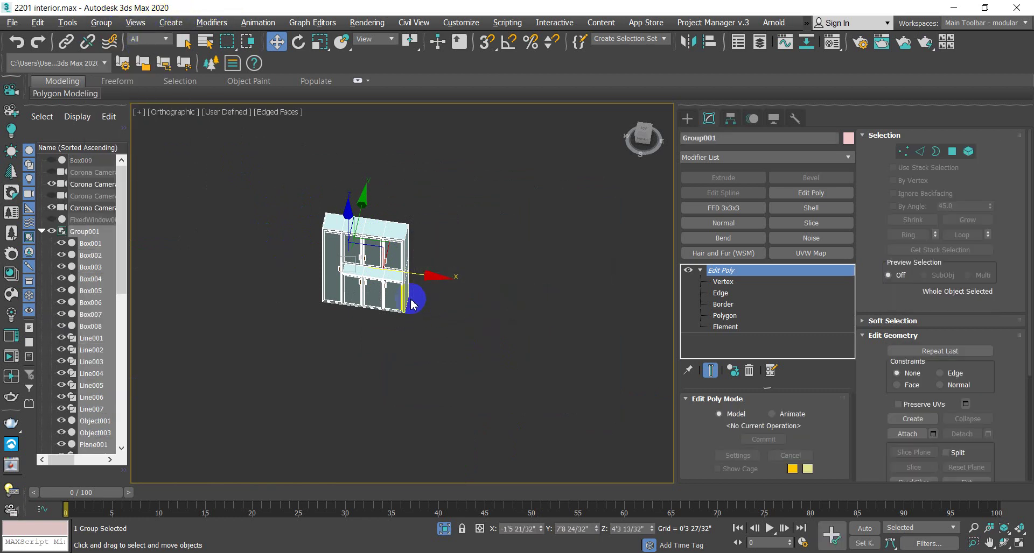
{"action": "right_click", "coordinate": [271, 231]}
{"action": "left_click", "coordinate": [317, 132]}
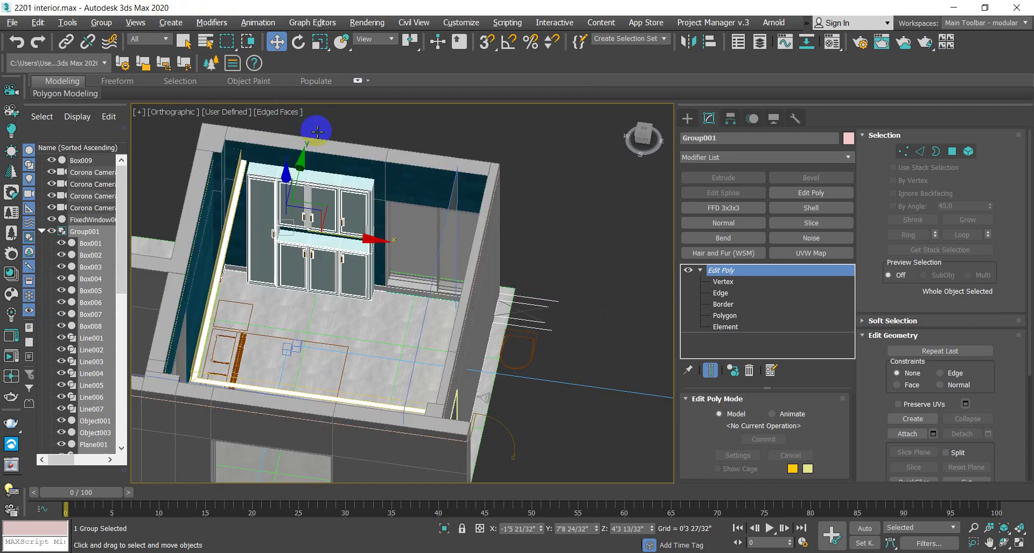
Step: Move the cabinet group along X to about -0'10 25/32" and add an FFD 3x3x3 modifier, entering its Control Points level
{"action": "mouse_move", "coordinate": [378, 242]}
{"action": "left_mouse_down"}
{"action": "mouse_move", "coordinate": [365, 236]}
{"action": "mouse_move", "coordinate": [391, 234]}
{"action": "left_mouse_up"}
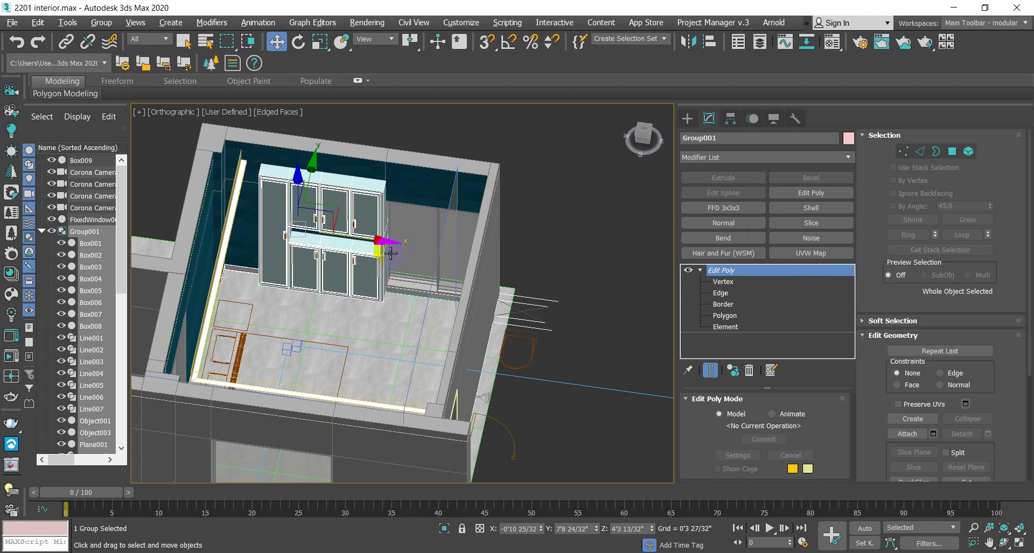
{"action": "left_click", "coordinate": [733, 210]}
{"action": "left_click", "coordinate": [699, 270]}
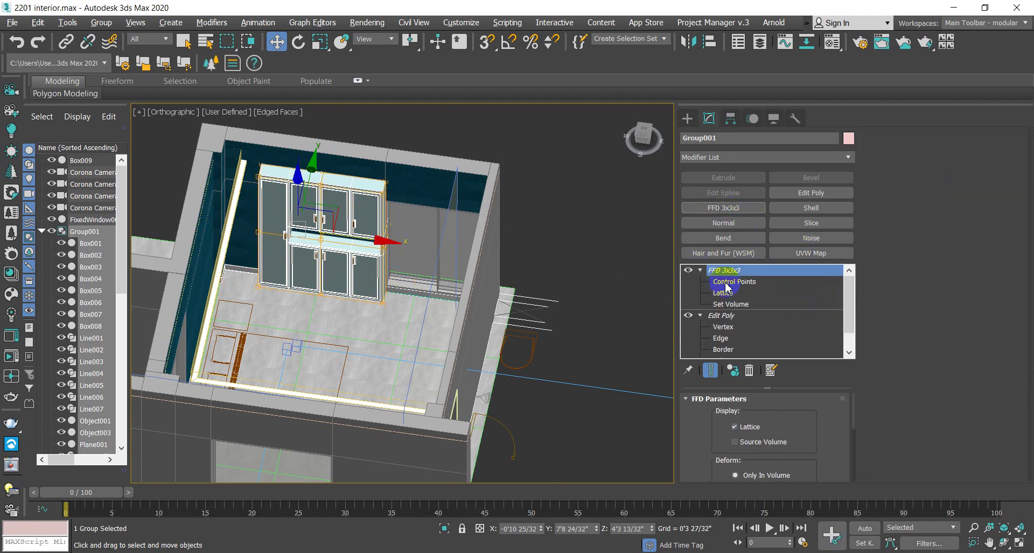
{"action": "left_click", "coordinate": [735, 281]}
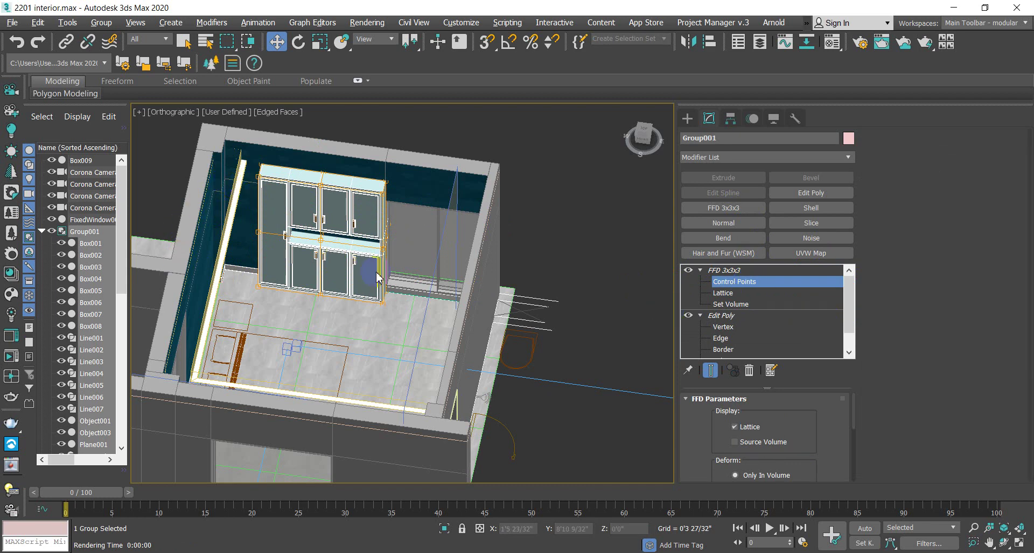
Step: Move the FFD control points at the cabinet's corner end about -1'8 28/32" along X to stretch it to the side wall
{"action": "middle_click_drag", "start_coordinate": [373, 277], "coordinate": [358, 290], "text": "alt"}
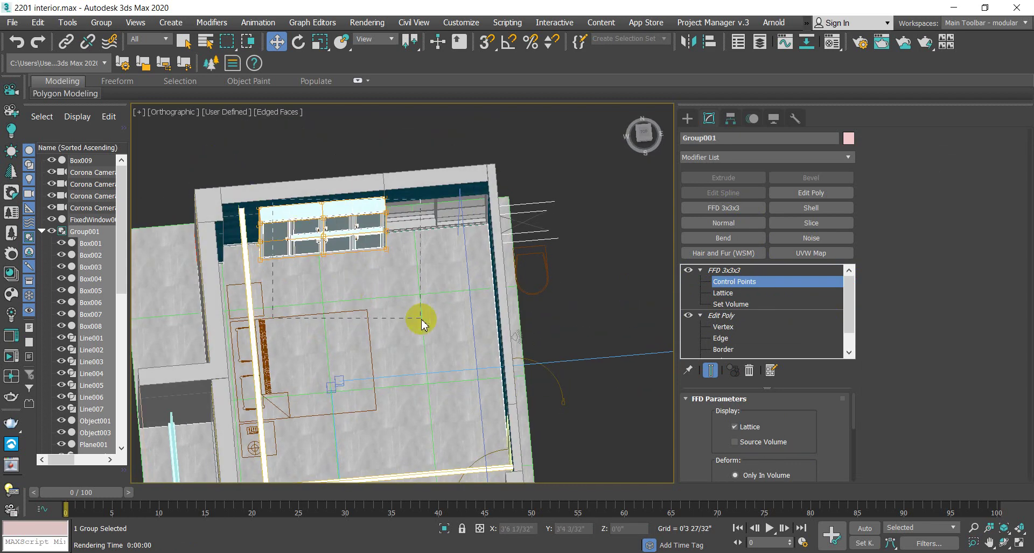
{"action": "left_click_drag", "start_coordinate": [471, 344], "coordinate": [471, 344]}
{"action": "left_click_drag", "start_coordinate": [230, 170], "coordinate": [297, 286]}
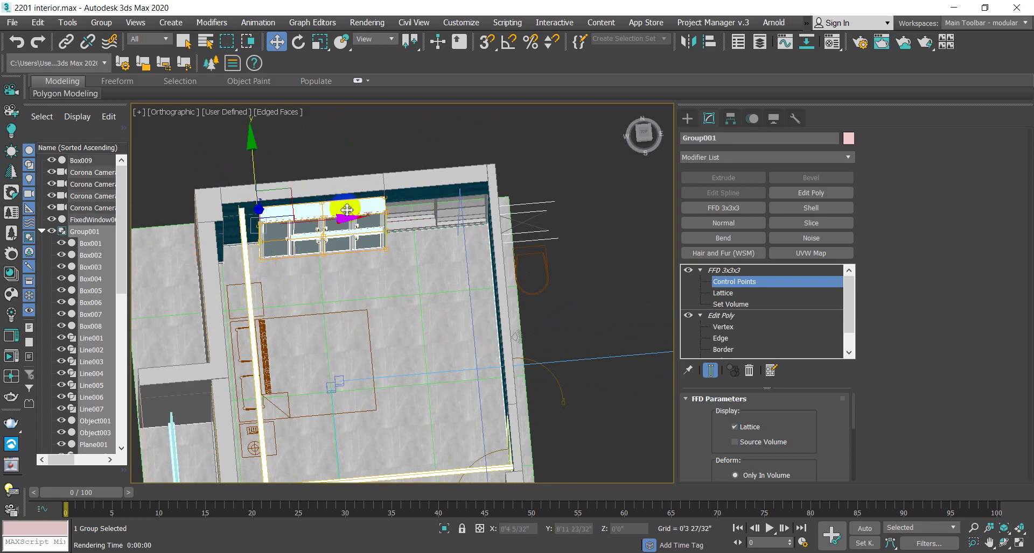
{"action": "left_click", "coordinate": [287, 292]}
{"action": "middle_click_drag", "start_coordinate": [311, 289], "coordinate": [318, 335], "text": "alt"}
{"action": "left_click_drag", "start_coordinate": [236, 180], "coordinate": [295, 306]}
{"action": "middle_click_drag", "start_coordinate": [306, 310], "coordinate": [305, 292], "text": "alt"}
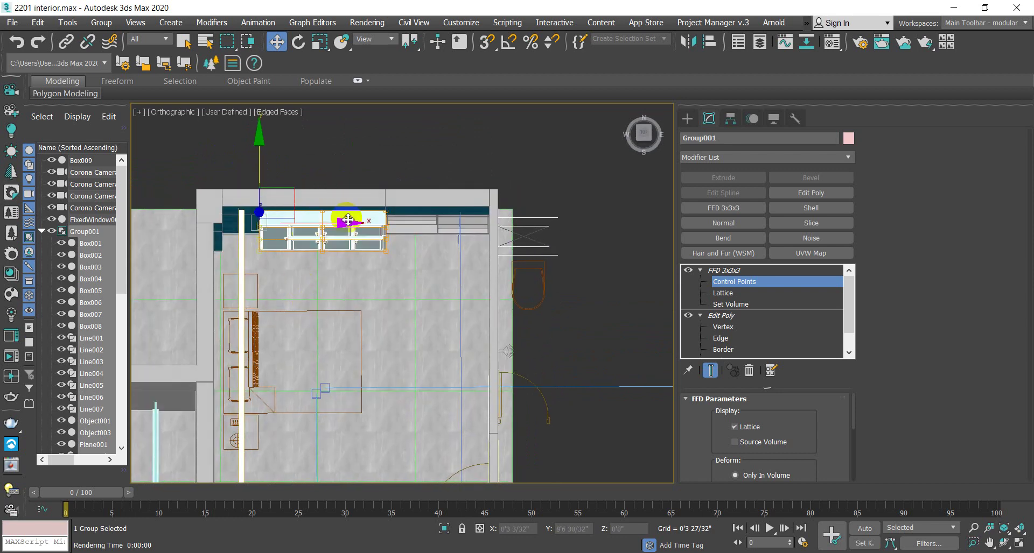
{"action": "left_click_drag", "start_coordinate": [343, 224], "coordinate": [308, 222]}
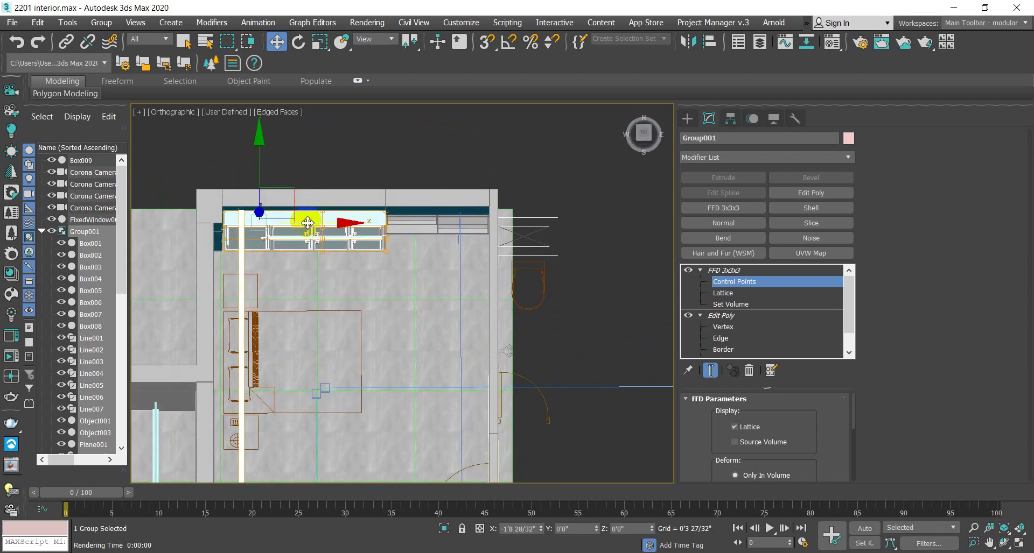
Step: Leave the control point level and move the cabinet group along Y, away from the wall behind it, to about 6'11 6/32"
{"action": "mouse_move", "coordinate": [330, 280]}
{"action": "middle_mouse_down", "text": "alt"}
{"action": "mouse_move", "coordinate": [296, 261]}
{"action": "mouse_move", "coordinate": [323, 255]}
{"action": "mouse_move", "coordinate": [342, 272]}
{"action": "middle_mouse_up", "text": "alt"}
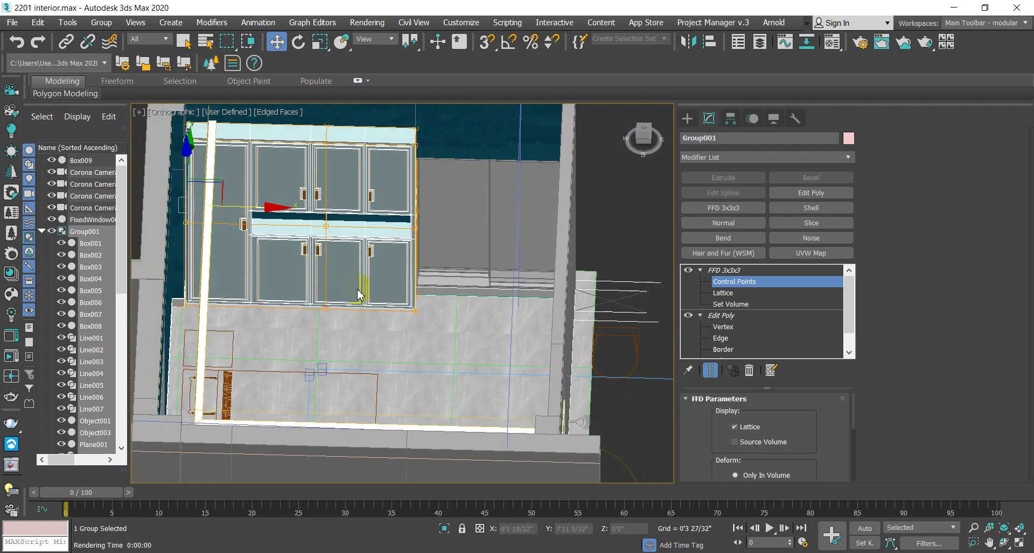
{"action": "scroll", "coordinate": [362, 303], "scroll_direction": "down", "scroll_amount": 3}
{"action": "middle_click_drag", "start_coordinate": [362, 300], "coordinate": [367, 346], "text": "alt"}
{"action": "left_click", "coordinate": [743, 271]}
{"action": "mouse_move", "coordinate": [335, 230]}
{"action": "left_mouse_down"}
{"action": "mouse_move", "coordinate": [328, 207]}
{"action": "mouse_move", "coordinate": [330, 229]}
{"action": "left_mouse_up"}
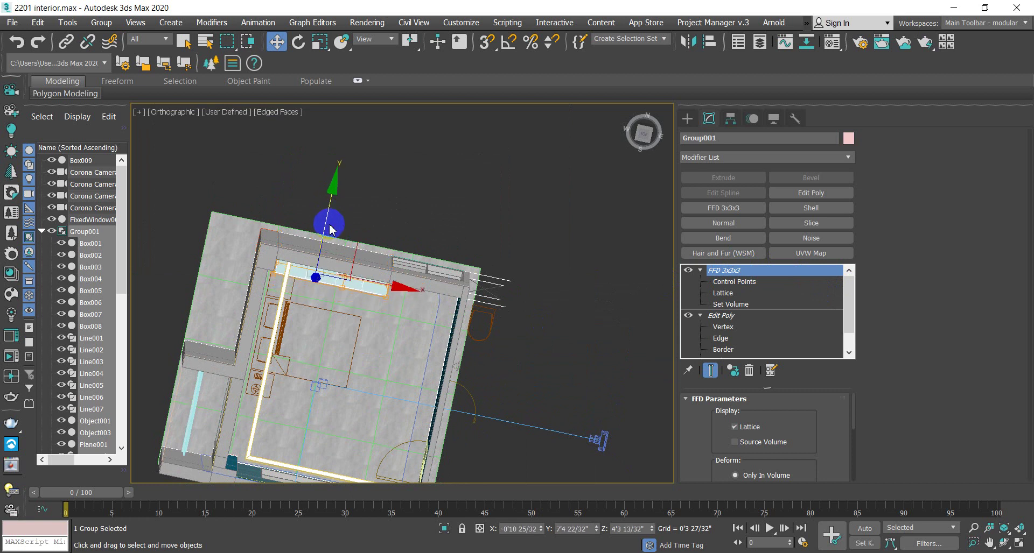
{"action": "key", "text": "t"}
{"action": "scroll", "coordinate": [350, 253], "scroll_direction": "up", "scroll_amount": 5}
{"action": "left_click_drag", "start_coordinate": [484, 152], "coordinate": [492, 171]}
Step: Examine the stretched cabinet in Perspective and through Corona Camera002
{"action": "key", "text": "p"}
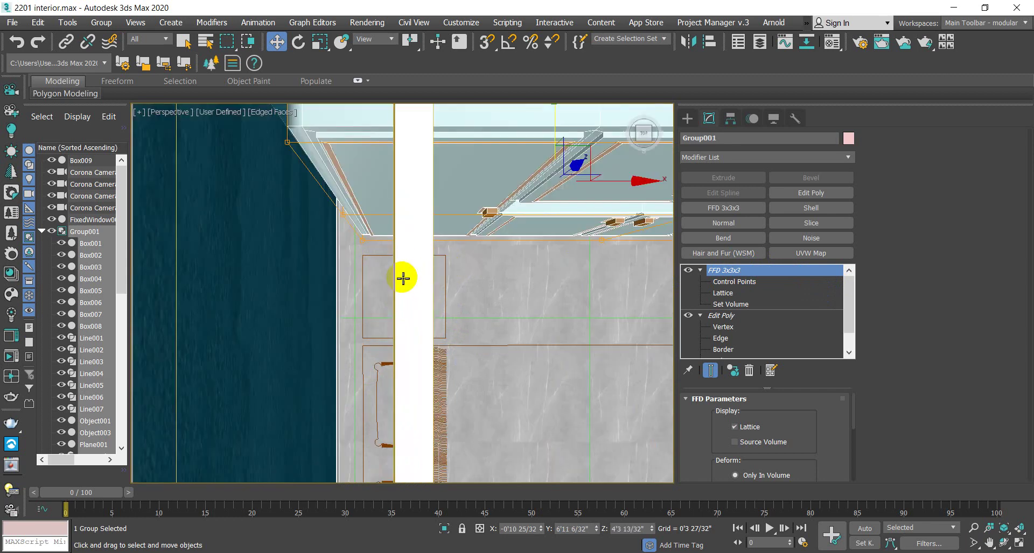
{"action": "scroll", "coordinate": [414, 282], "scroll_direction": "down", "scroll_amount": 3}
{"action": "scroll", "coordinate": [516, 334], "scroll_direction": "down", "scroll_amount": 2}
{"action": "middle_click_drag", "start_coordinate": [527, 340], "coordinate": [478, 268], "text": "alt"}
{"action": "scroll", "coordinate": [498, 326], "scroll_direction": "down", "scroll_amount": 3}
{"action": "middle_click_drag", "start_coordinate": [497, 326], "coordinate": [479, 300], "text": "alt"}
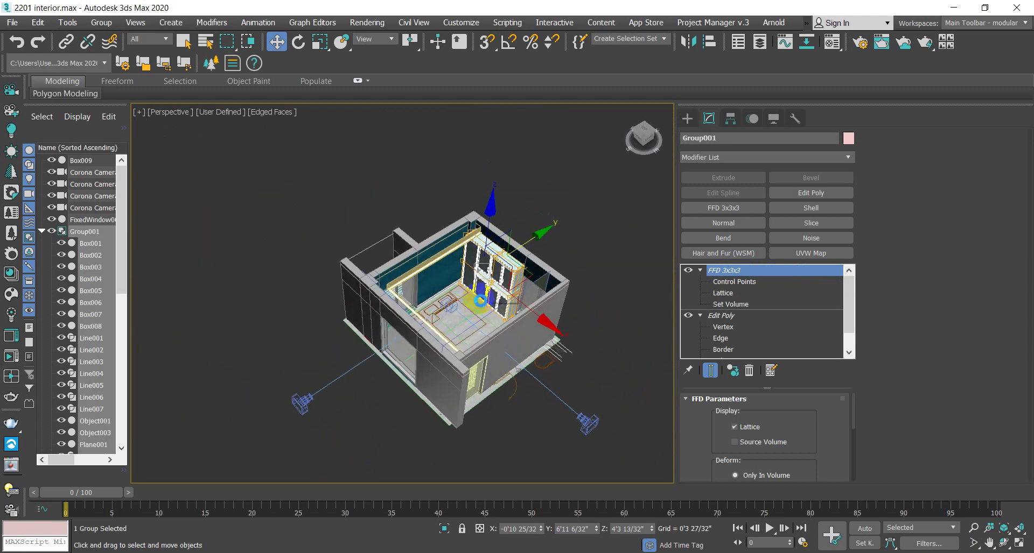
{"action": "key", "text": "c"}
{"action": "left_click", "coordinate": [509, 196]}
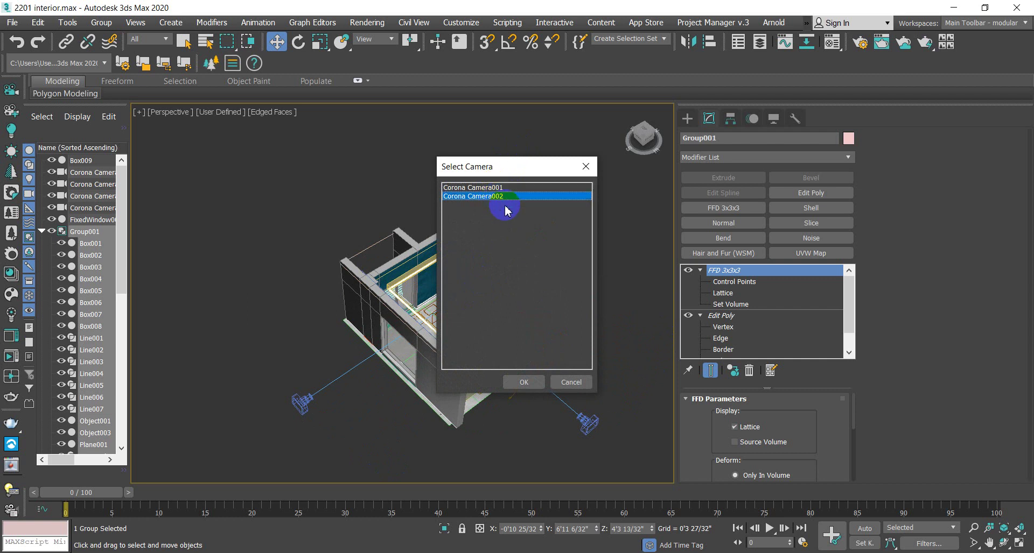
{"action": "left_click", "coordinate": [537, 384]}
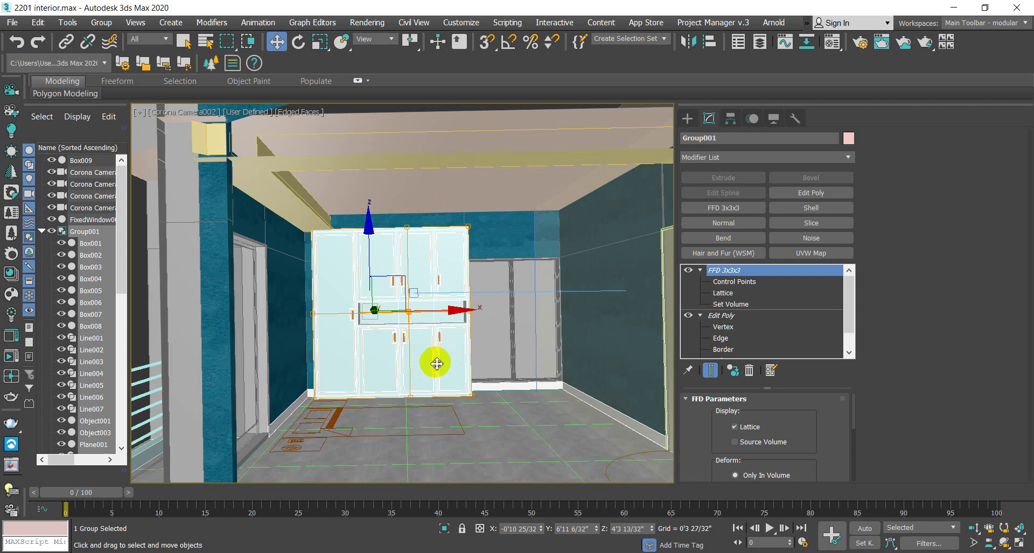
Step: Return to the Top view and frame the whole room
{"action": "key", "text": "t"}
{"action": "scroll", "coordinate": [529, 348], "scroll_direction": "down", "scroll_amount": 6}
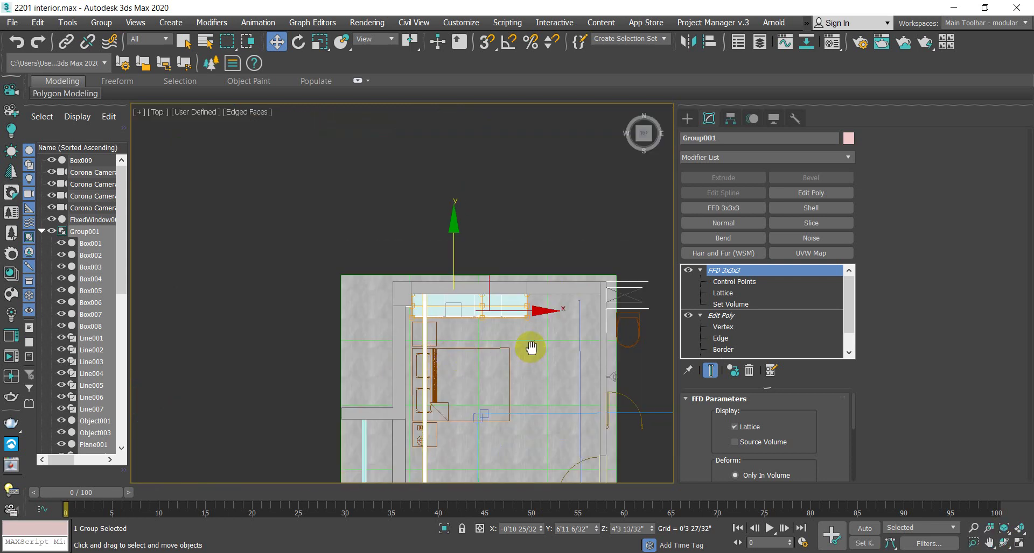
{"action": "middle_click_drag", "start_coordinate": [491, 304], "coordinate": [396, 300], "text": "alt"}
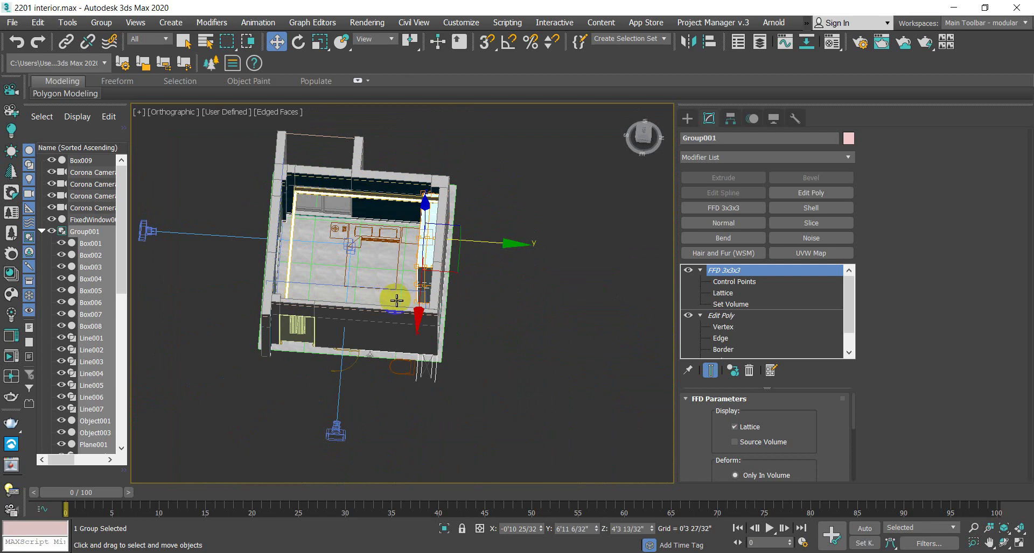
{"action": "key", "text": "t"}
{"action": "scroll", "coordinate": [496, 330], "scroll_direction": "down", "scroll_amount": 5}
{"action": "scroll", "coordinate": [445, 261], "scroll_direction": "down", "scroll_amount": 2}
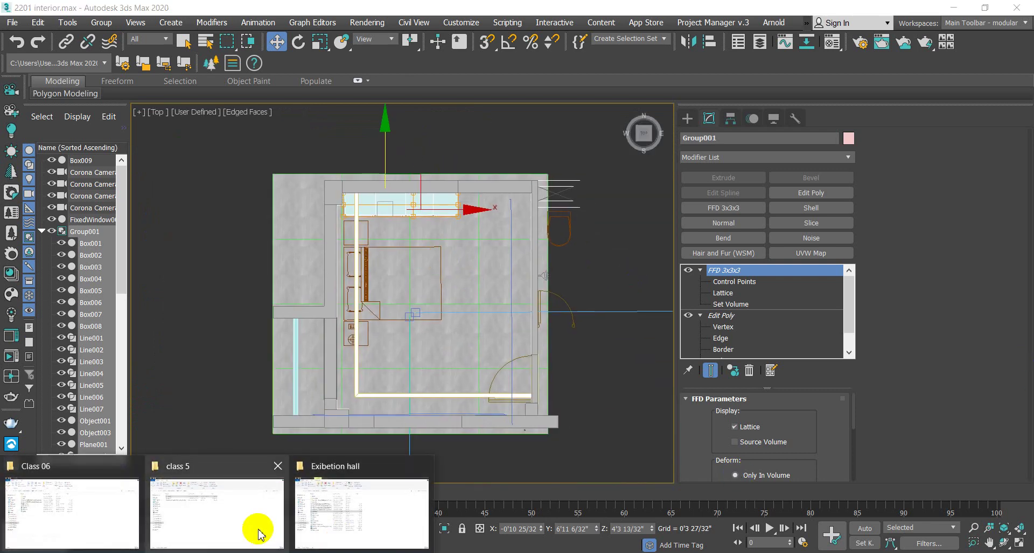
Step: Switch to File Explorer, look through the Curtain folder inside Batch 2201's Class 06 folder, and return to 3ds Max
{"action": "left_click", "coordinate": [262, 533]}
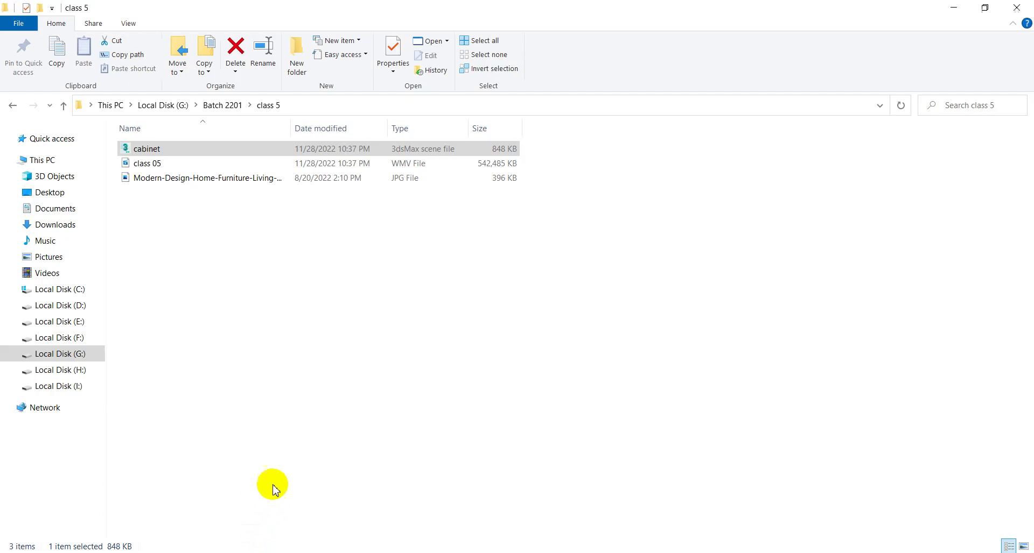
{"action": "left_click", "coordinate": [63, 106]}
{"action": "double_click", "coordinate": [153, 188]}
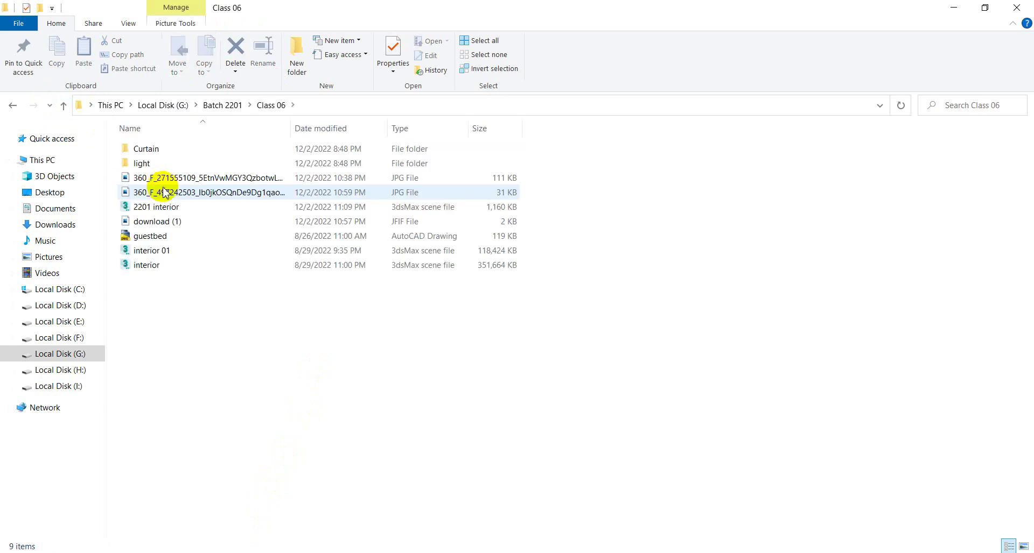
{"action": "left_click", "coordinate": [180, 155]}
{"action": "double_click", "coordinate": [180, 155]}
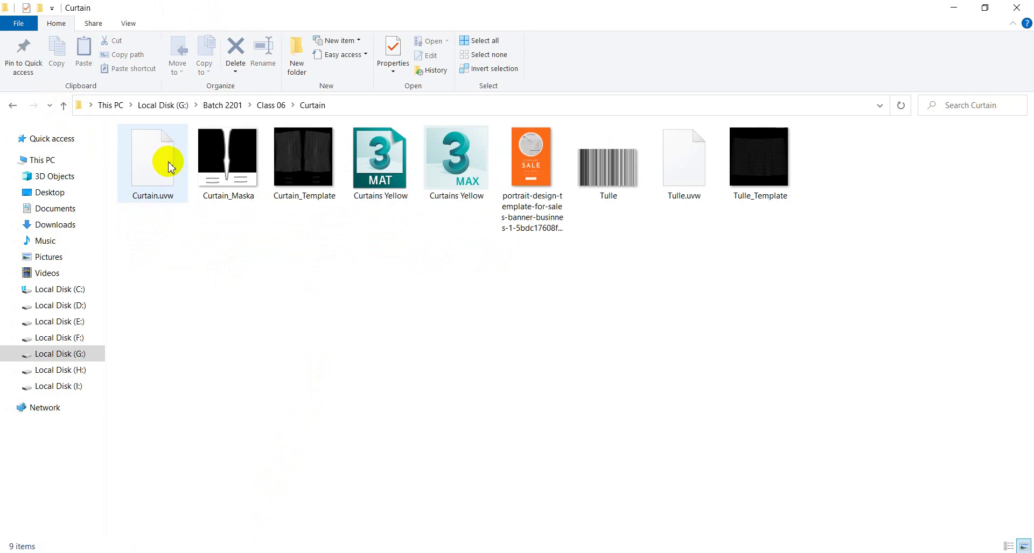
{"action": "left_click", "coordinate": [63, 105]}
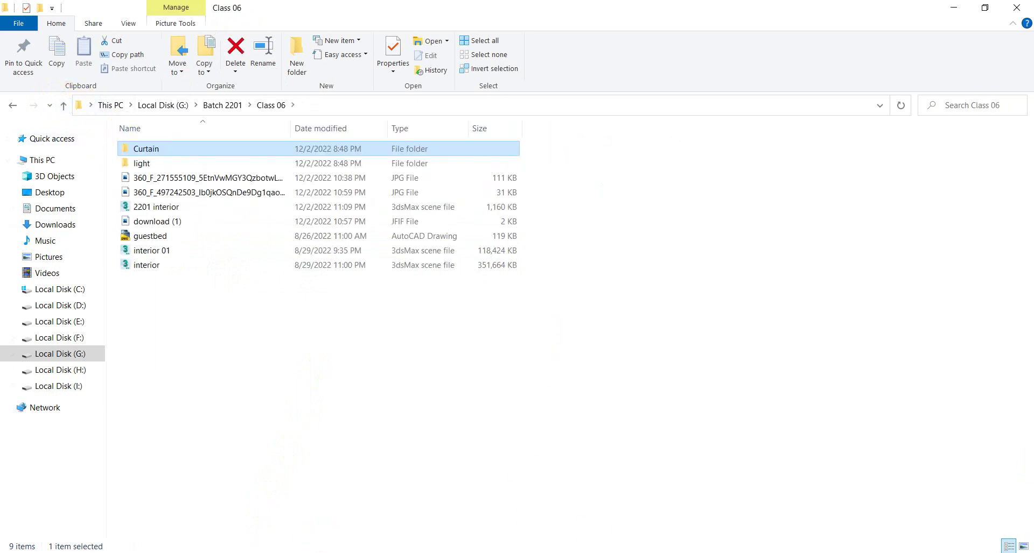
{"action": "key", "text": "alt+Tab"}
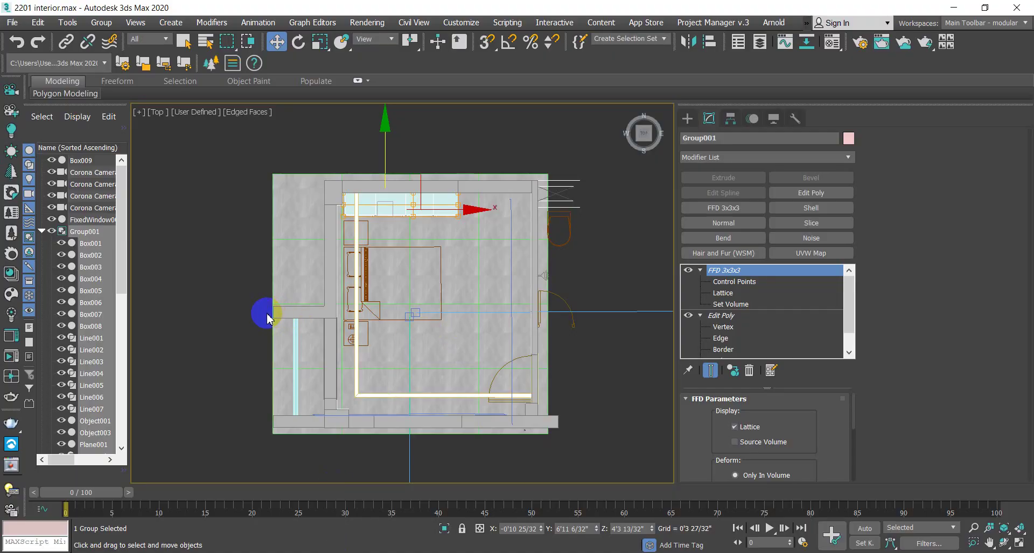
{"action": "left_click", "coordinate": [730, 279]}
{"action": "left_click", "coordinate": [729, 272]}
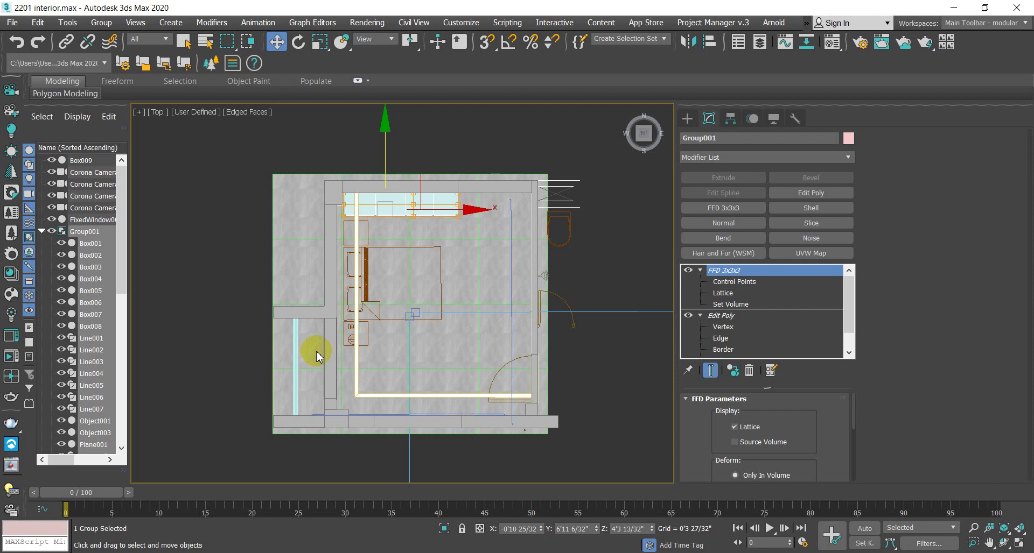
{"action": "left_click", "coordinate": [736, 408]}
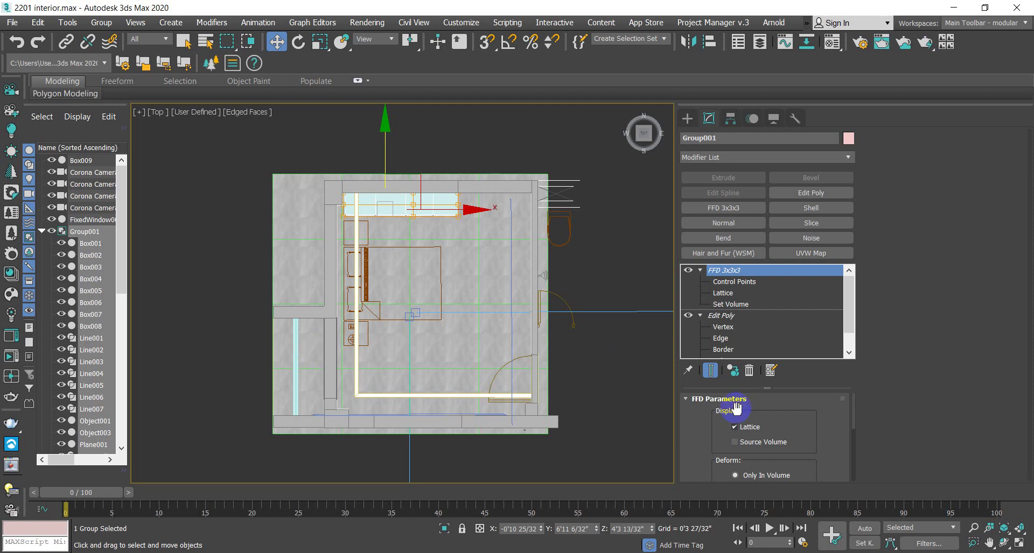